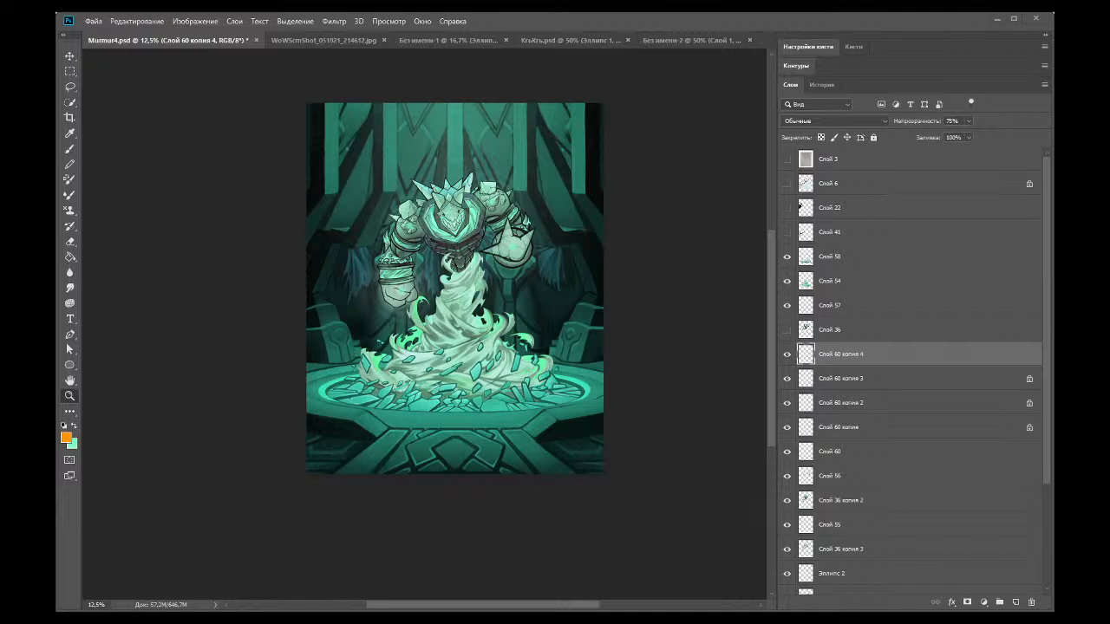
Step: Add Inner Glow and Outer Glow layer effects to the whirlwind layer Слой 54
click(401, 267)
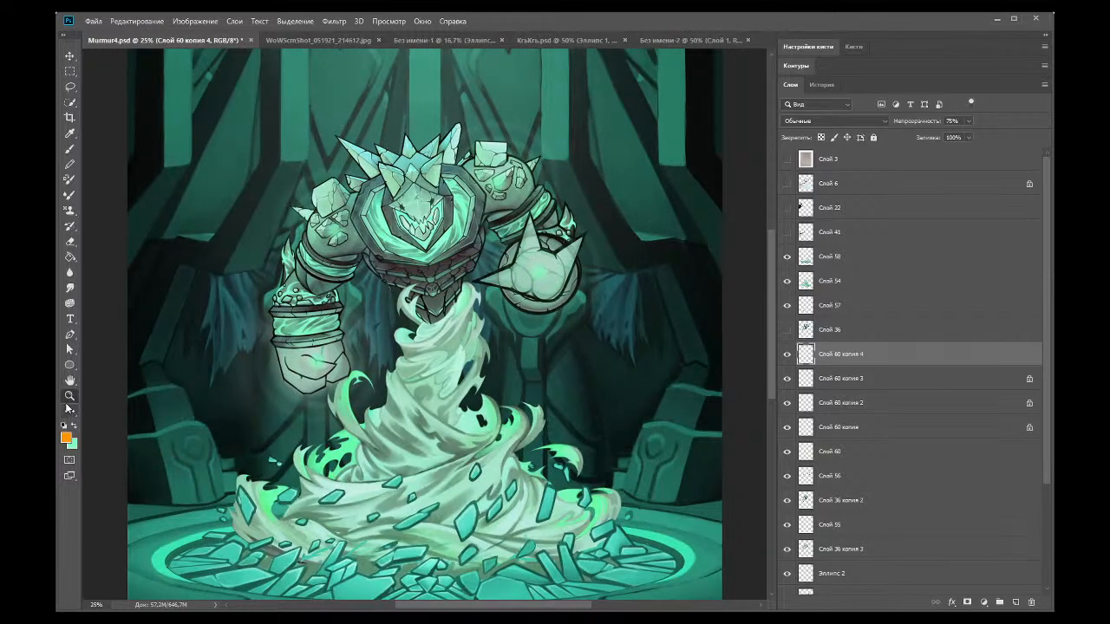
alt+click(272, 407)
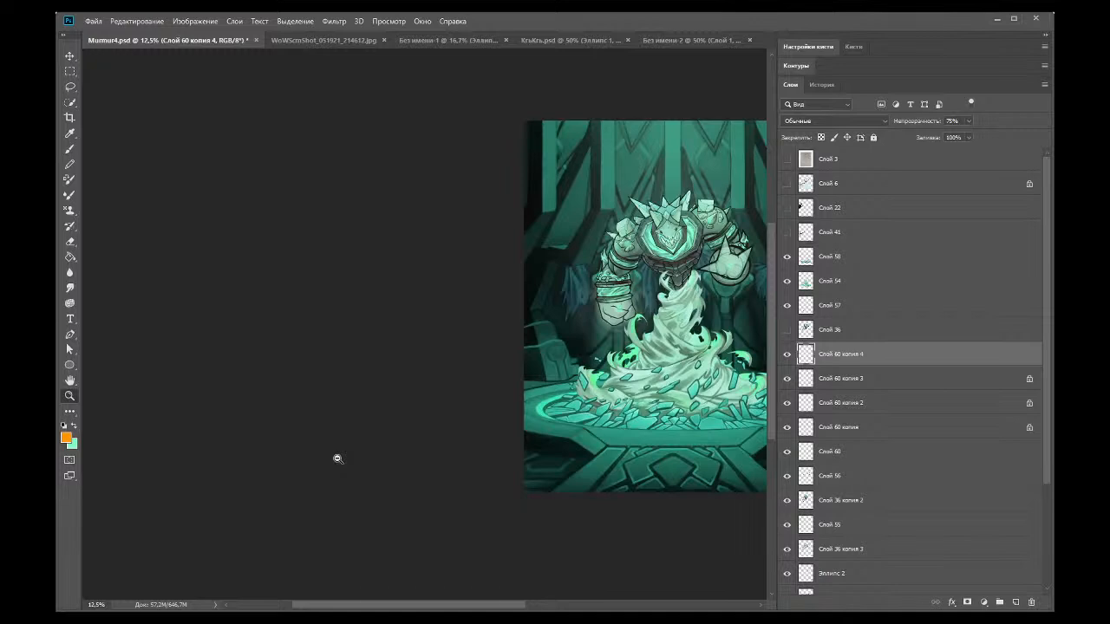
click(849, 287)
key(h)
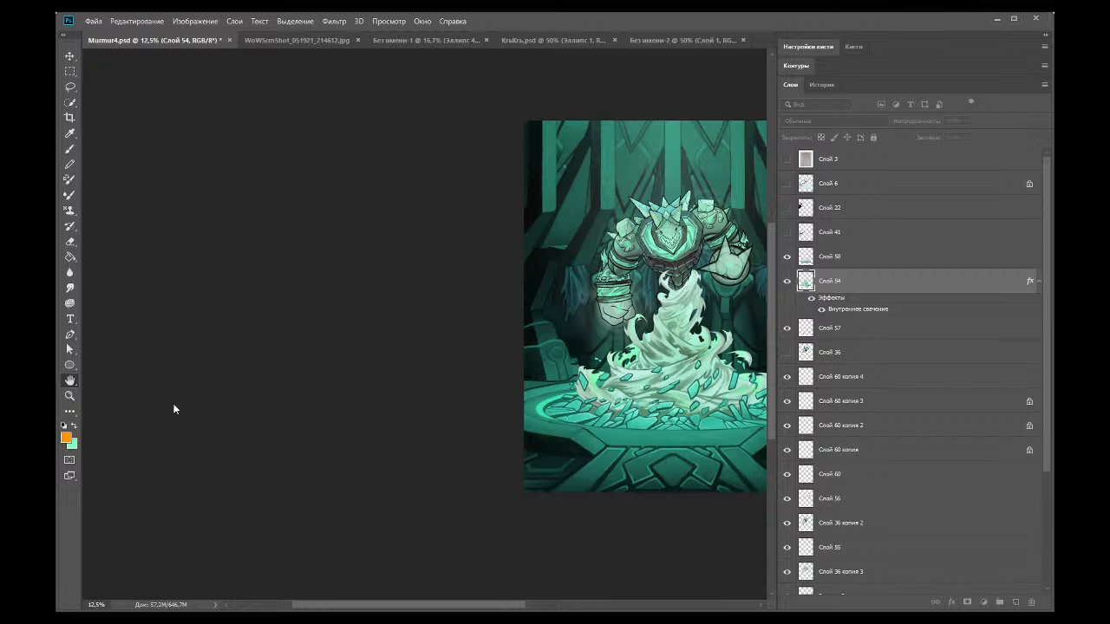
key(ctrl+shift+z)
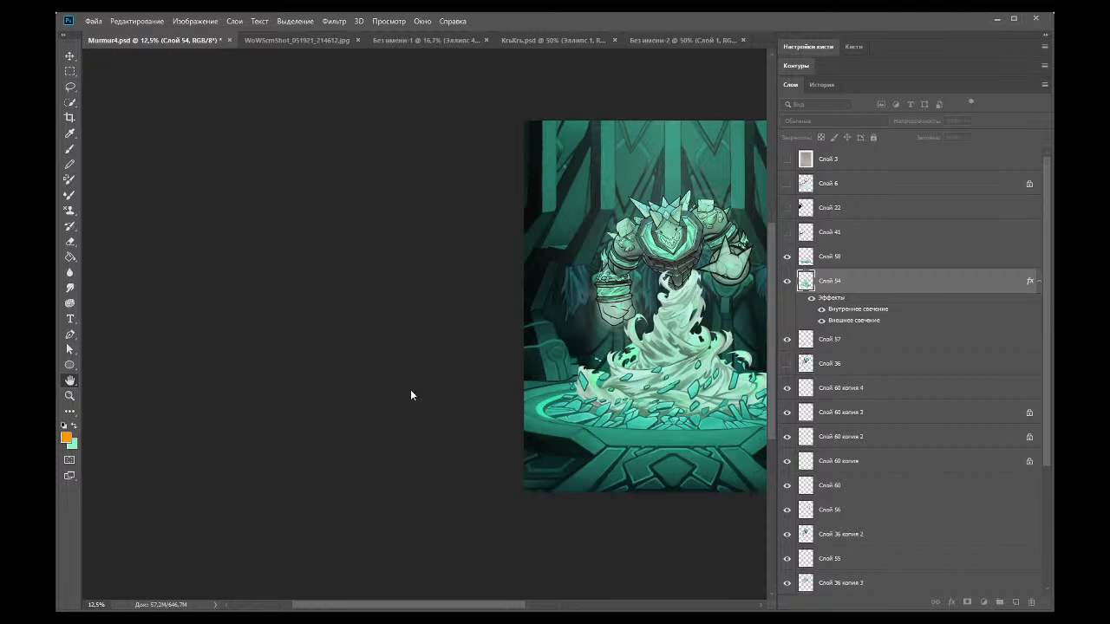
key(i)
key(h)
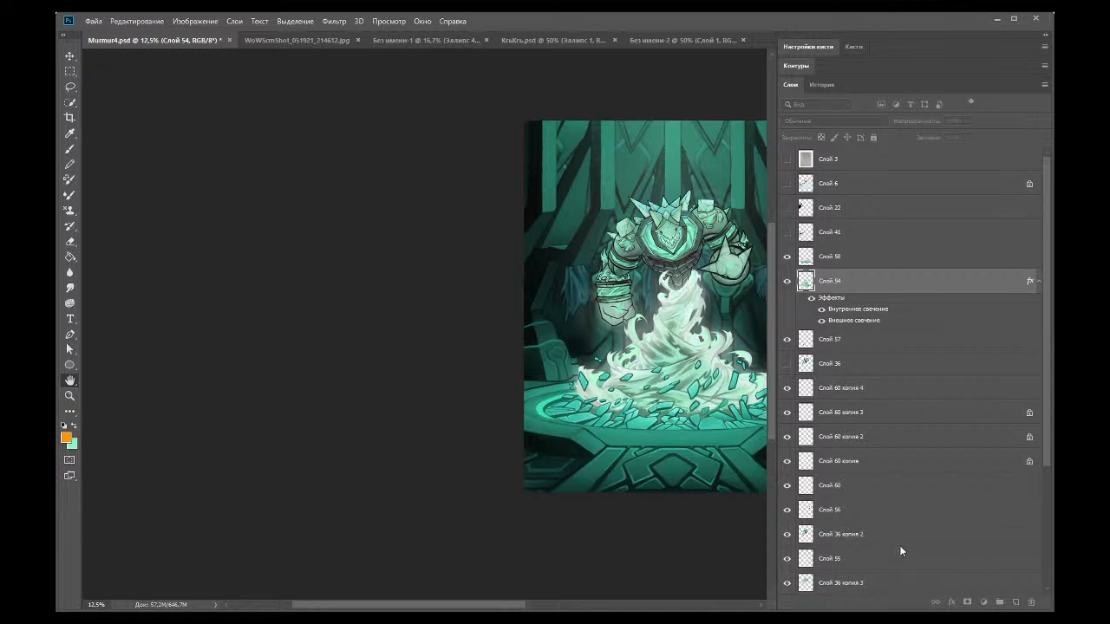
key(i)
key(h)
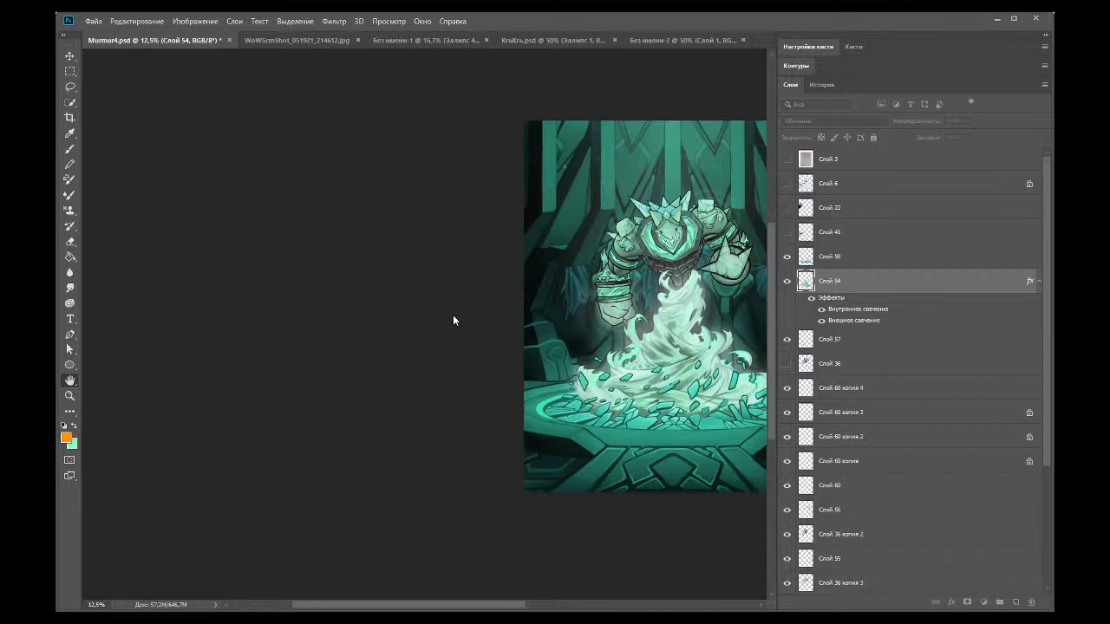
Step: Compare the whirlwind with Outer Glow and Inner Glow switched off in turn, then enable both effects on Слой 54
click(821, 321)
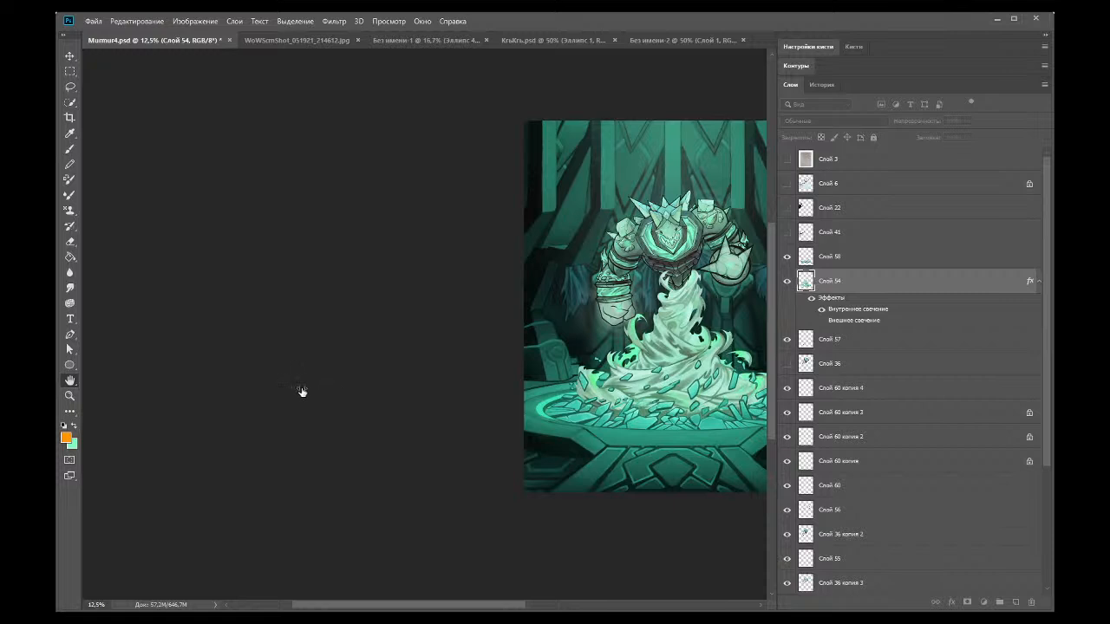
click(98, 436)
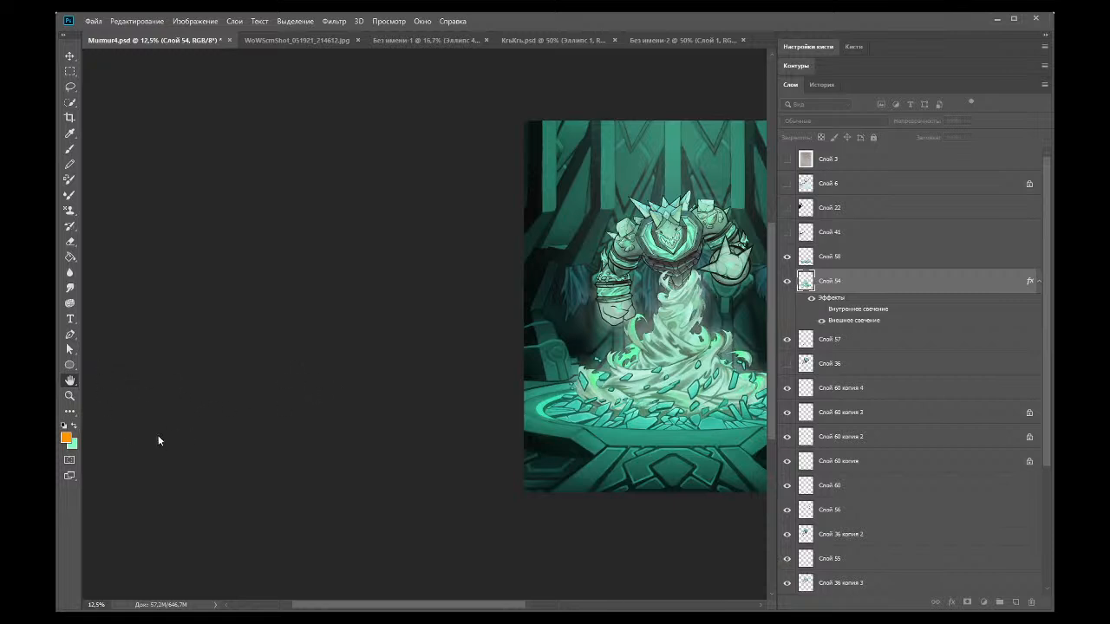
key(i)
key(h)
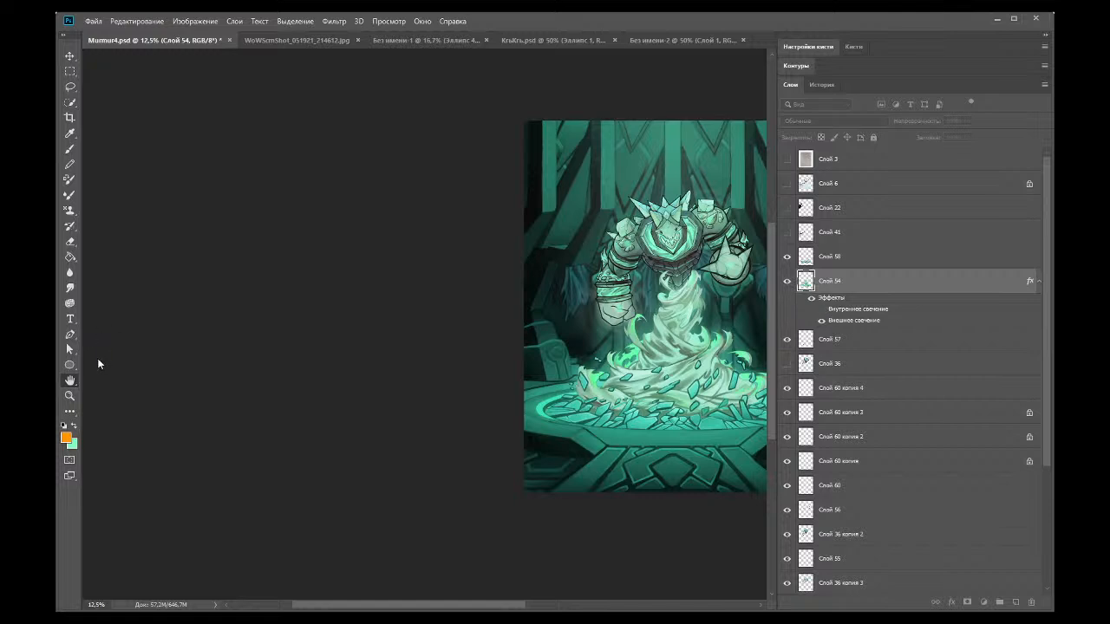
key(i)
key(h)
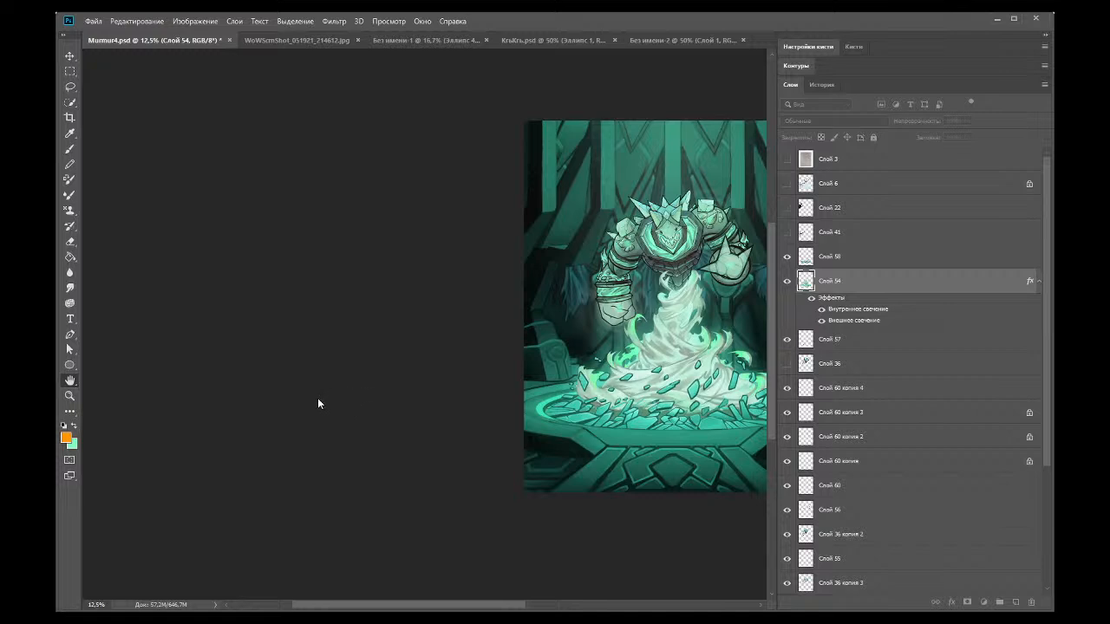
Step: Adjust the glow effects of Слой 54 to make the whirlwind shine much more brightly
key(i)
key(h)
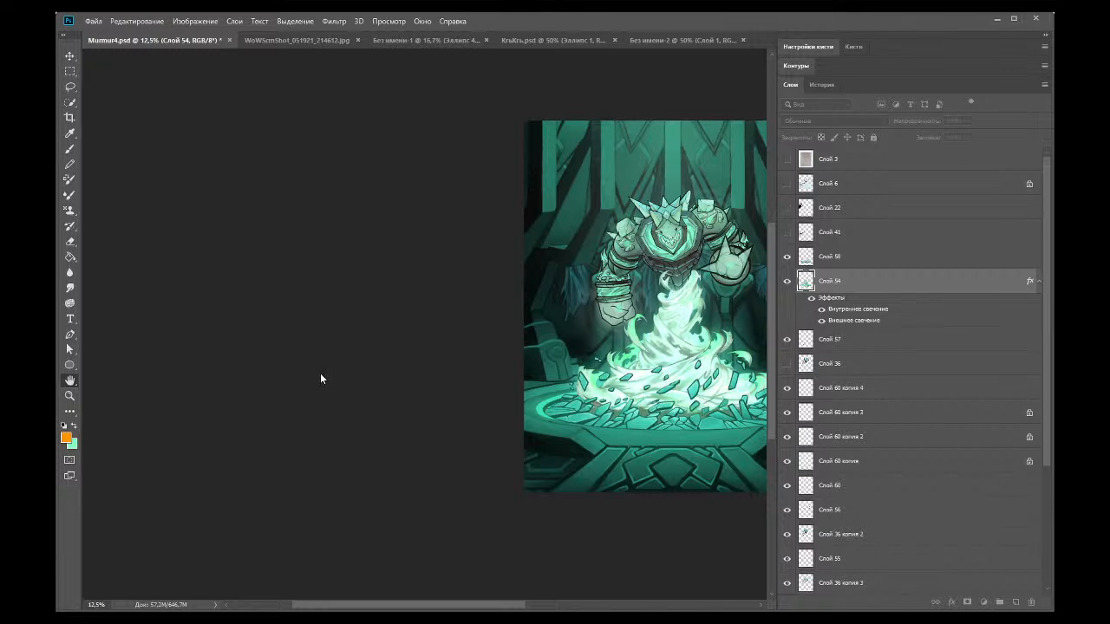
key(i)
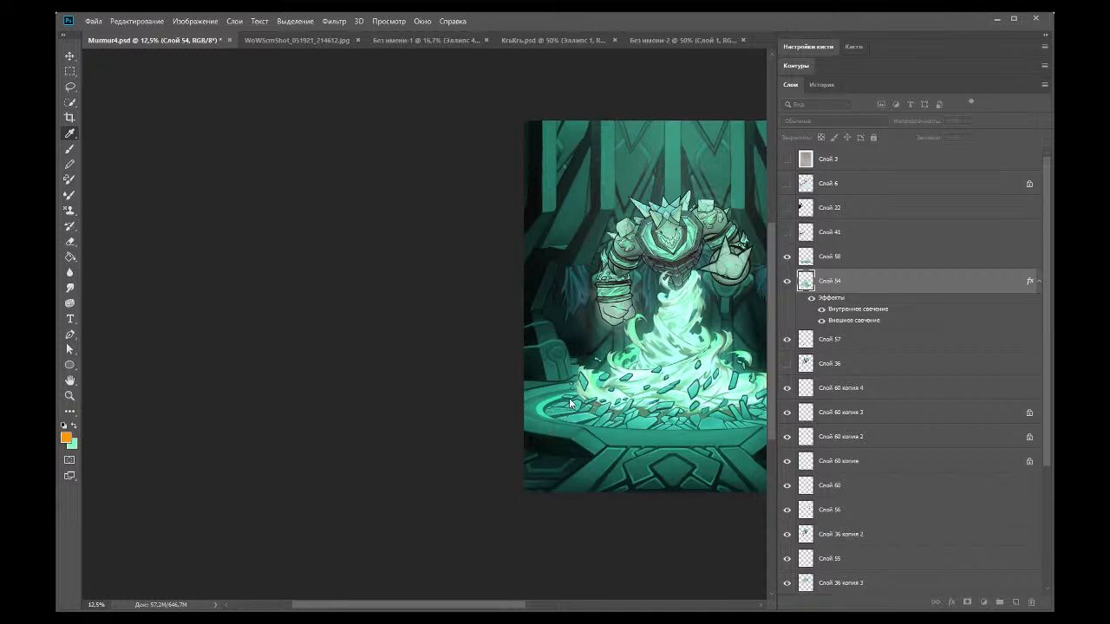
key(h)
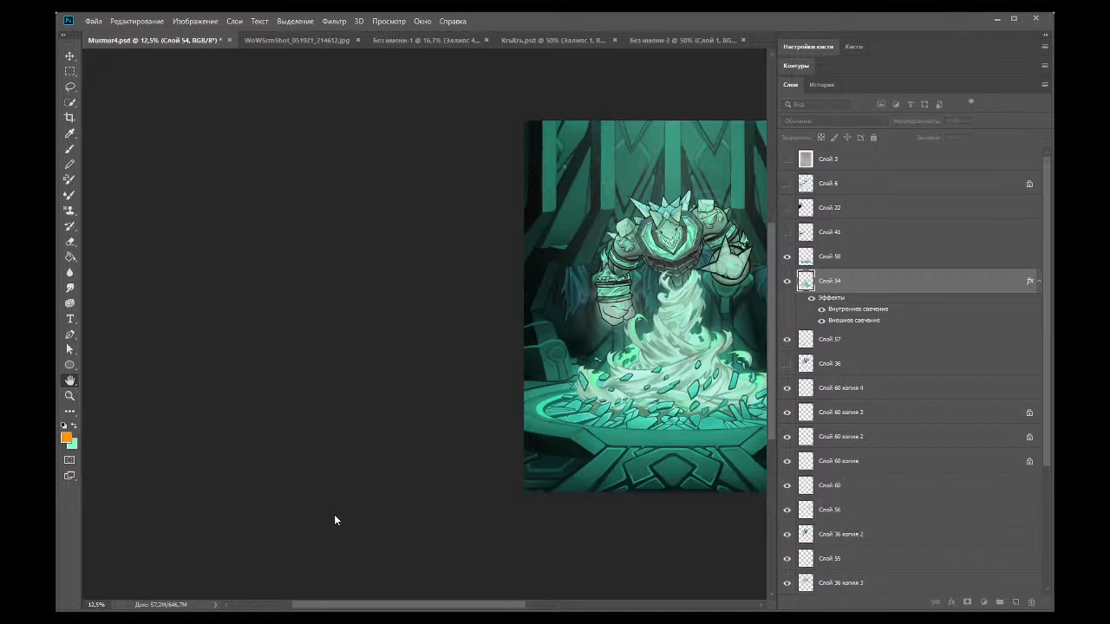
key(i)
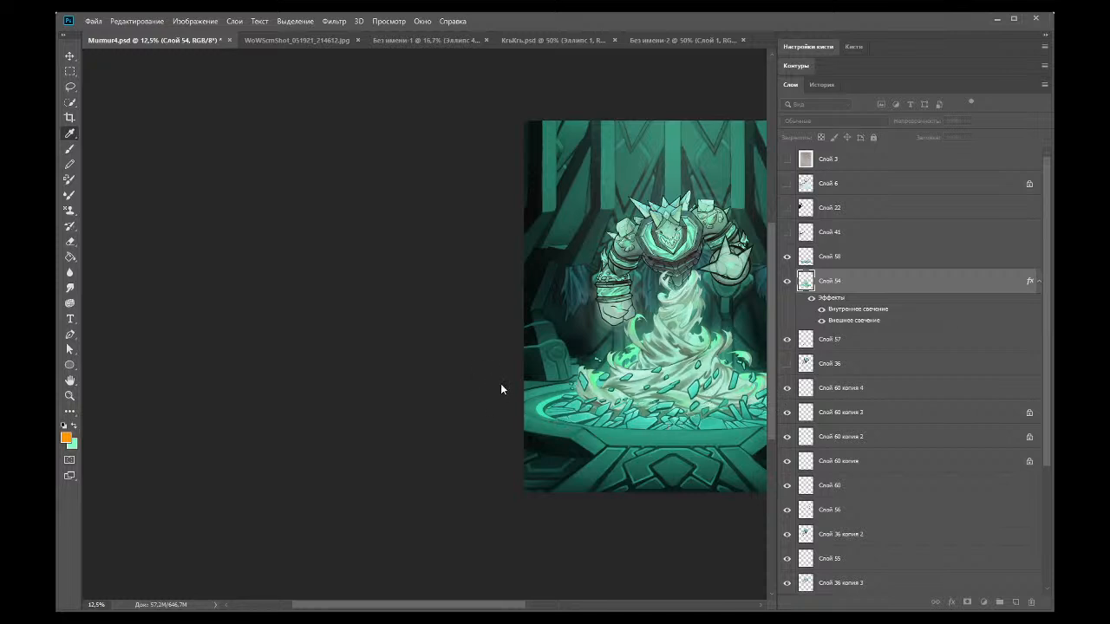
key(h)
key(ctrl+z)
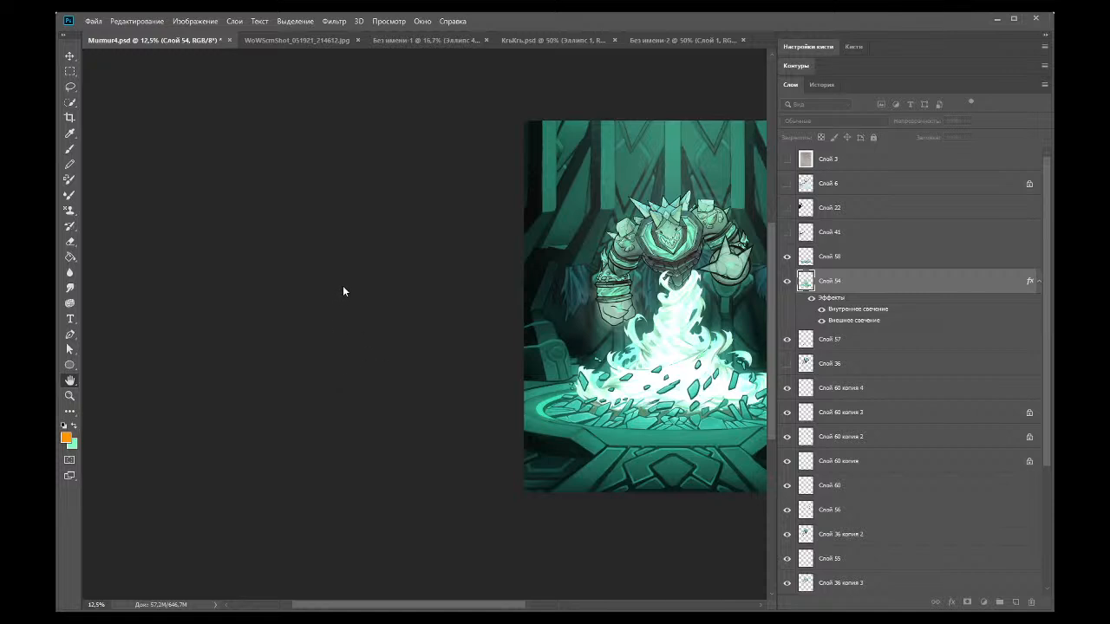
Step: Tone down the whirlwind's glow on Слой 54 and apply the layer style
key(ctrl+z)
key(ctrl+z)
key(ctrl+z)
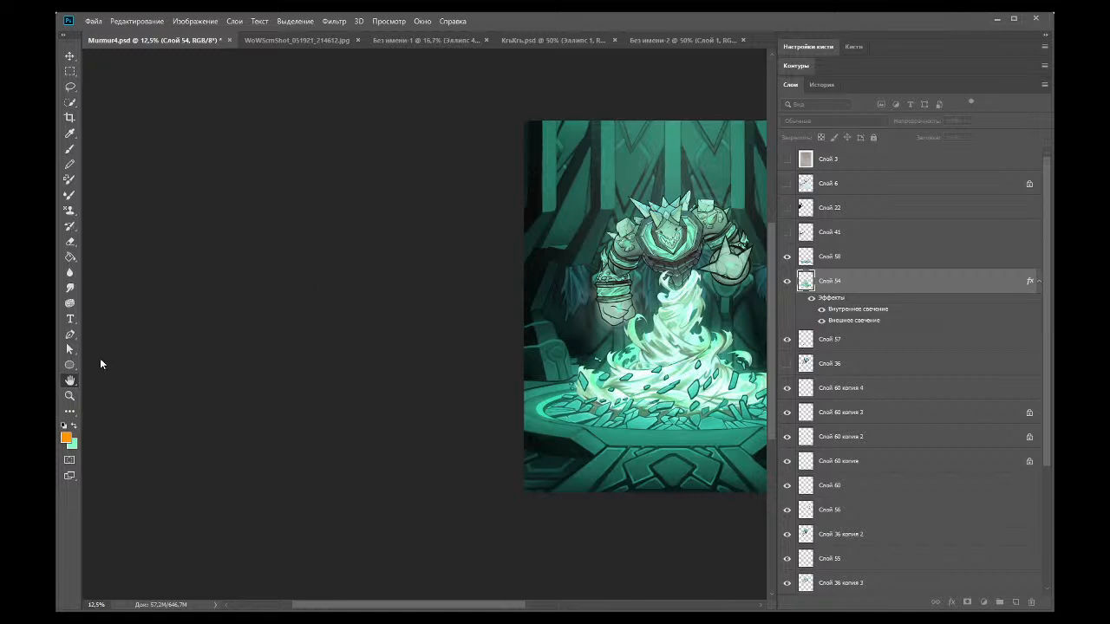
key(ctrl+z)
key(ctrl+shift+z)
drag(483, 605, 612, 603)
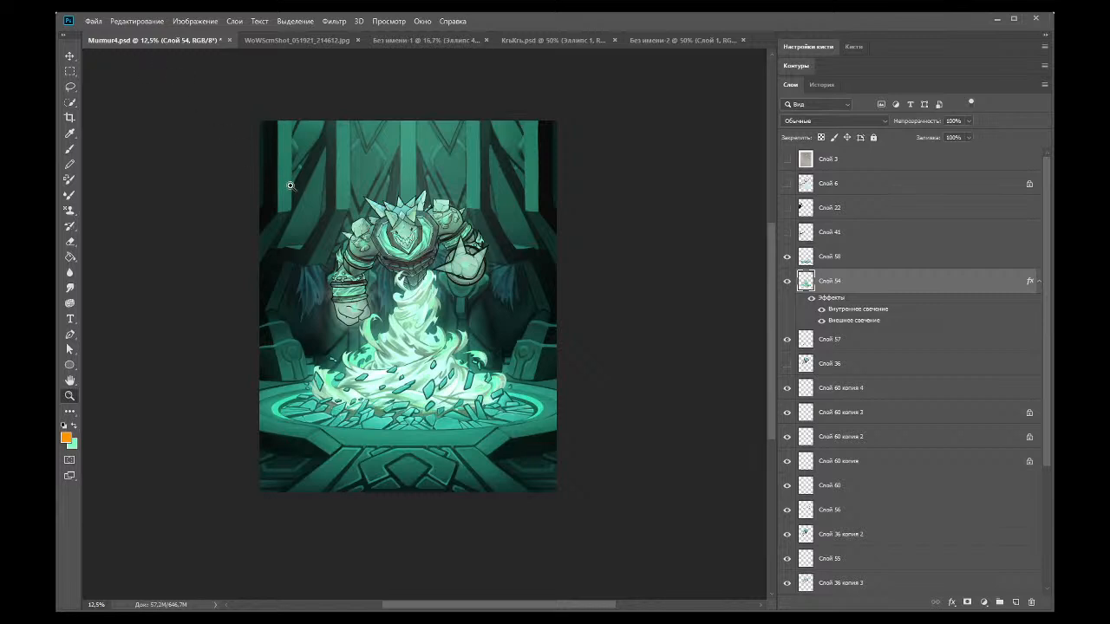
click(323, 247)
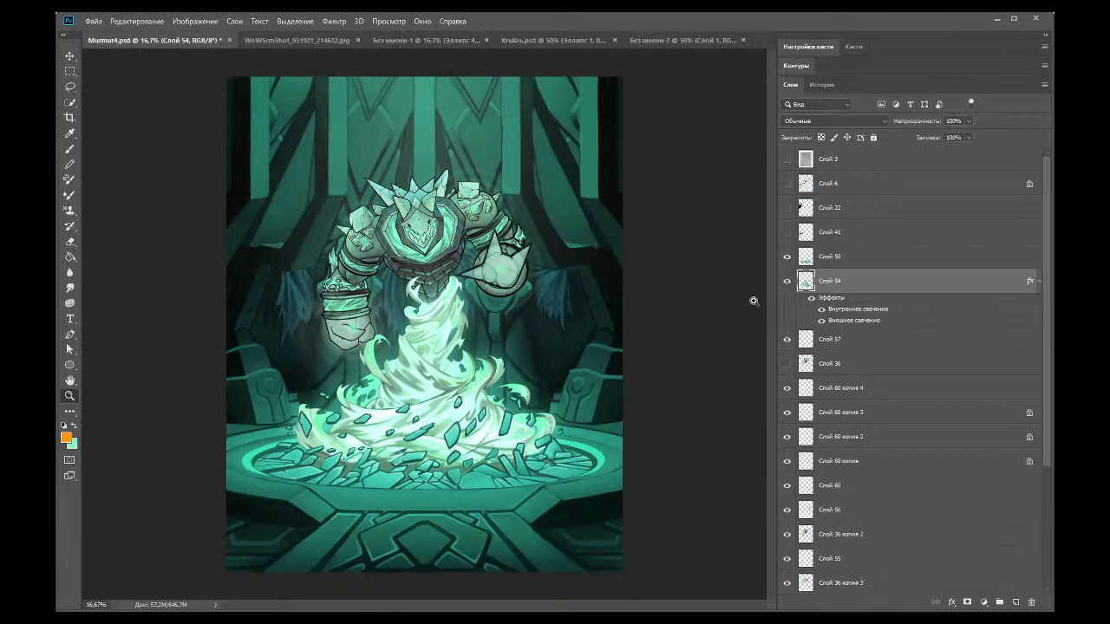
Step: Hide the effects of Слой 54, layer Слой 58, and the visible layers from Слой 60 копия 4 down to Слой 55
click(811, 298)
click(788, 256)
click(787, 388)
click(787, 412)
click(787, 436)
click(788, 461)
click(787, 485)
click(787, 509)
click(787, 533)
Step: Hide the remaining lower layers from Слой 36 копия 3 down to the background Слой 53, keeping Слой 57 visible
scroll(788, 561, down, 3)
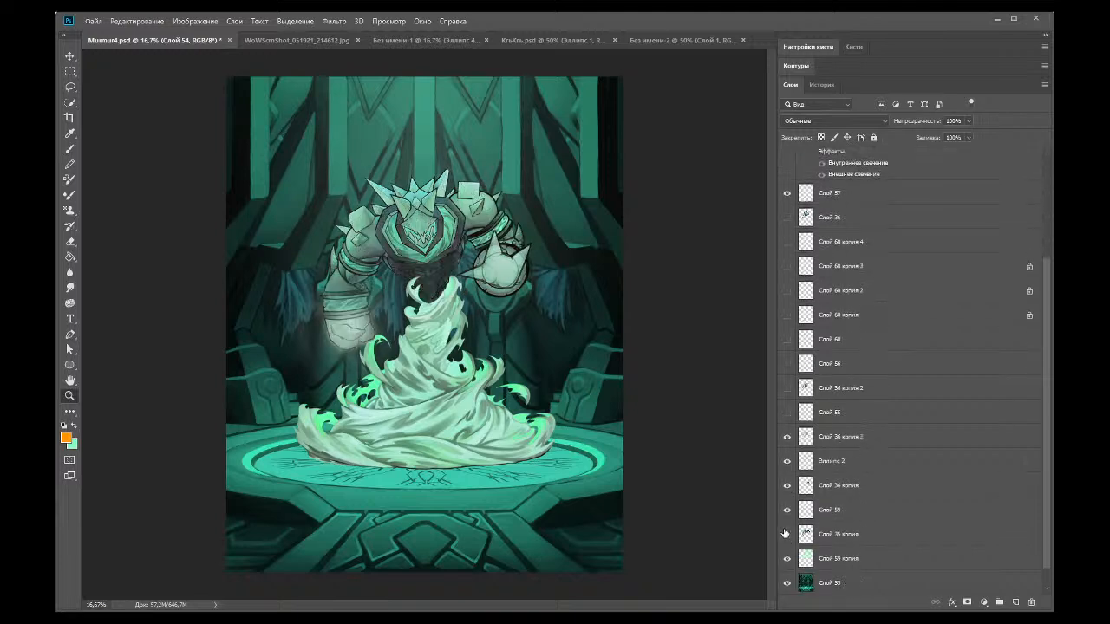
click(787, 436)
click(788, 504)
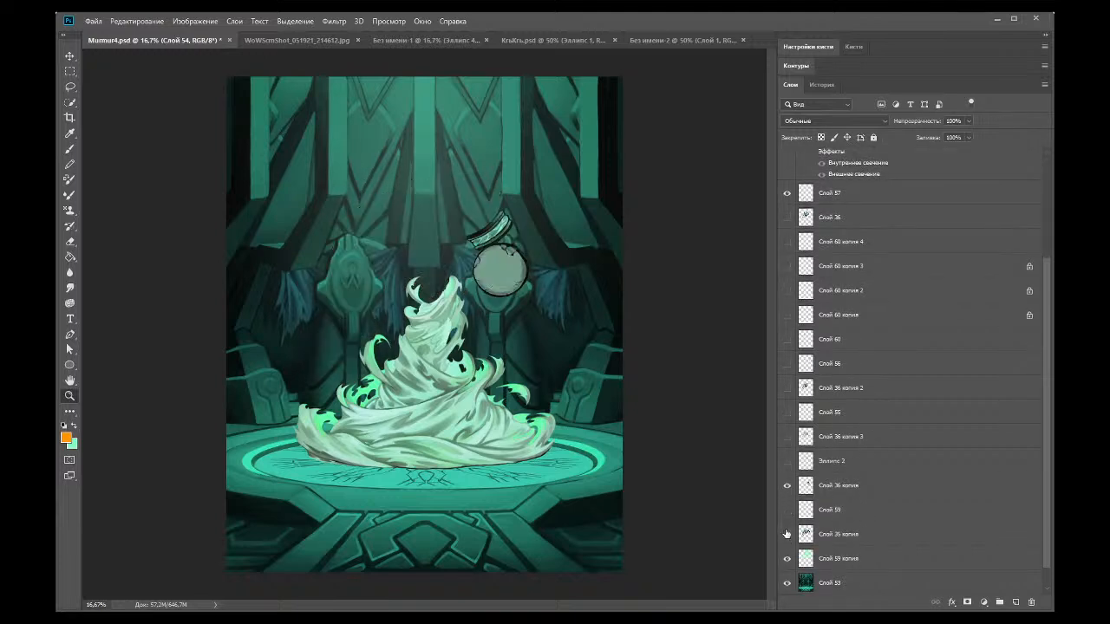
click(788, 485)
click(786, 558)
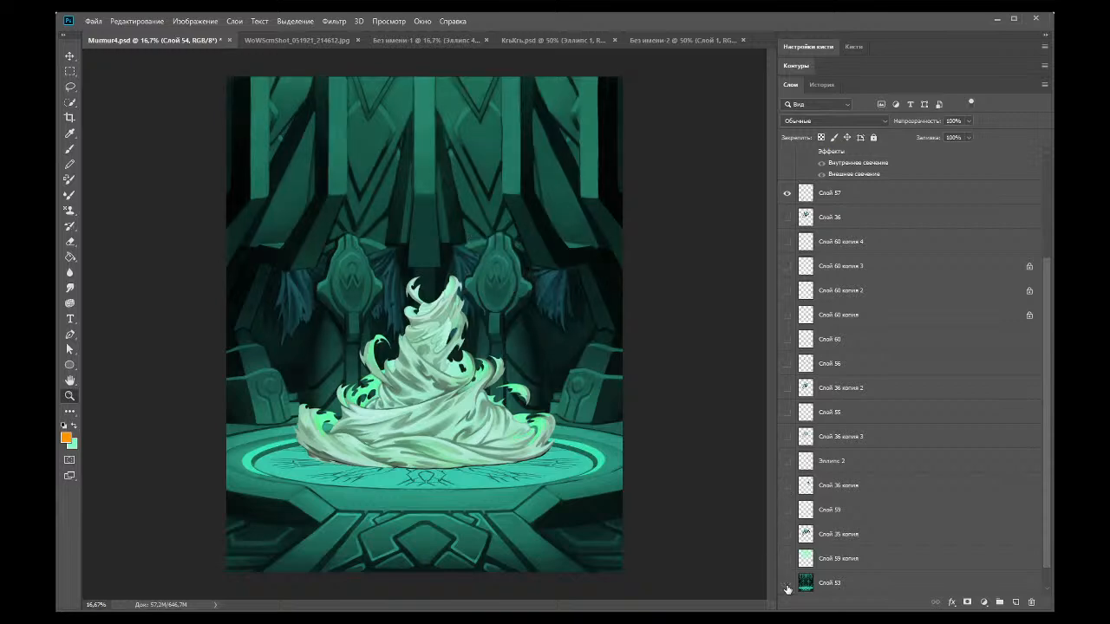
click(787, 582)
Step: Merge the whirlwind layer Слой 54 with Слой 57
scroll(828, 572, down, 1)
scroll(827, 473, up, 3)
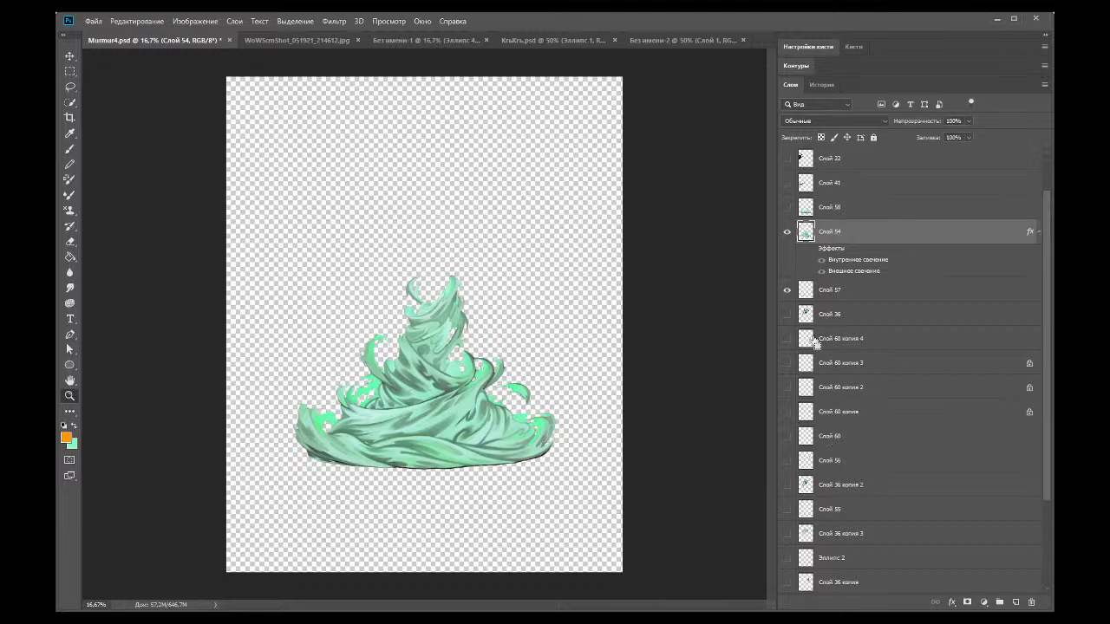
key(ctrl+e)
Step: Show and hide Слой 36 and Слой 35 копия in turn to check which parts of the golem they contain
click(787, 256)
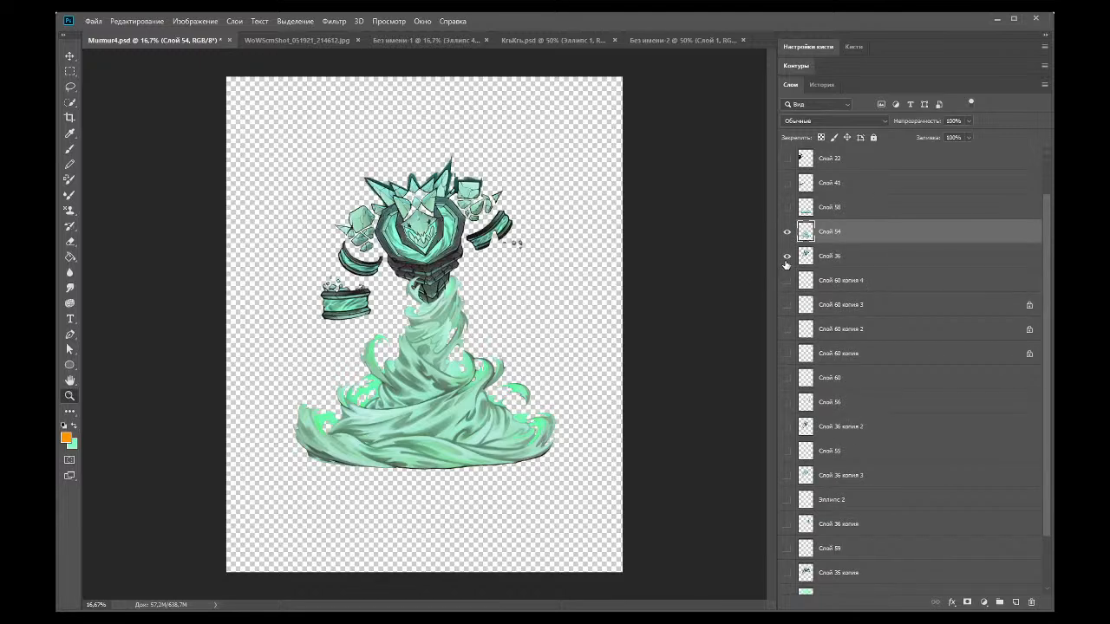
click(787, 258)
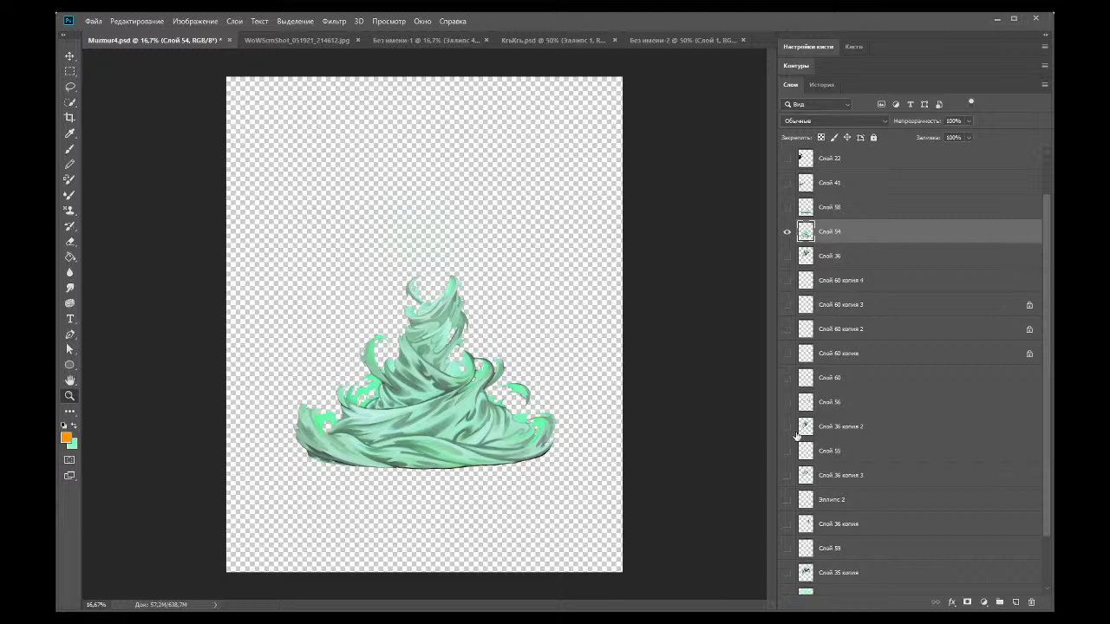
scroll(790, 420, down, 3)
click(786, 509)
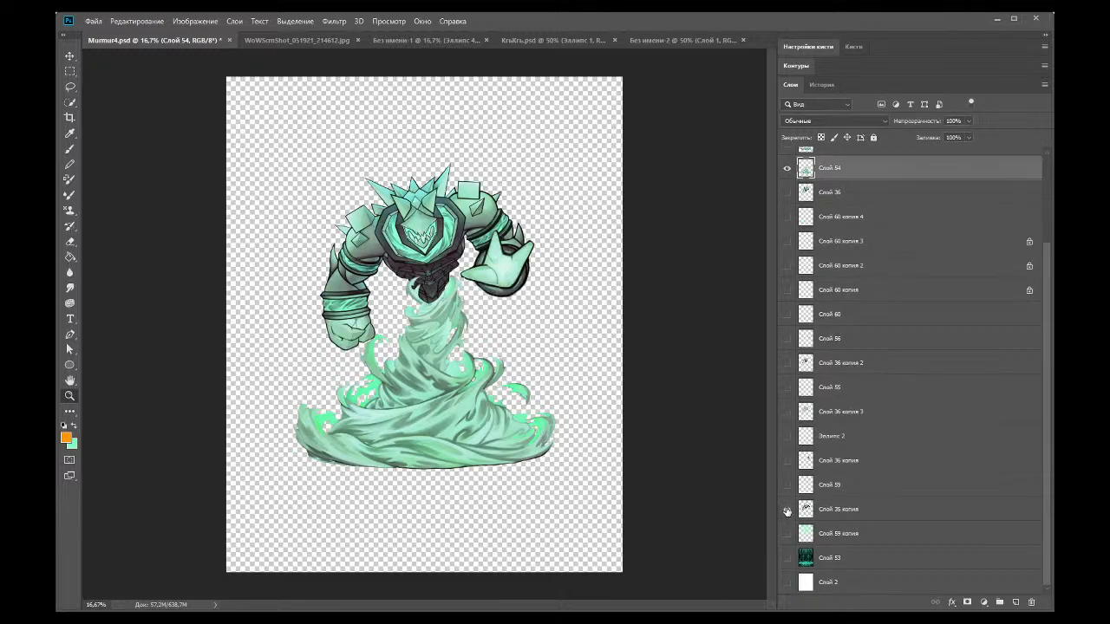
click(787, 510)
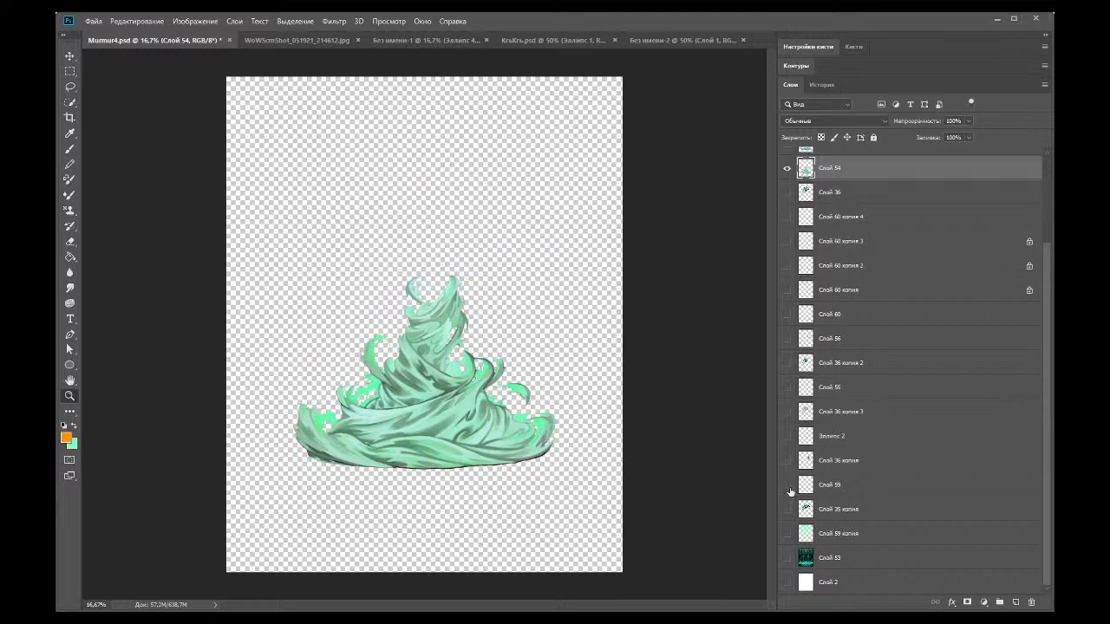
Step: Show the golem layers from Слой 59 up to Слой 56, leaving Слой 60 hidden
click(788, 485)
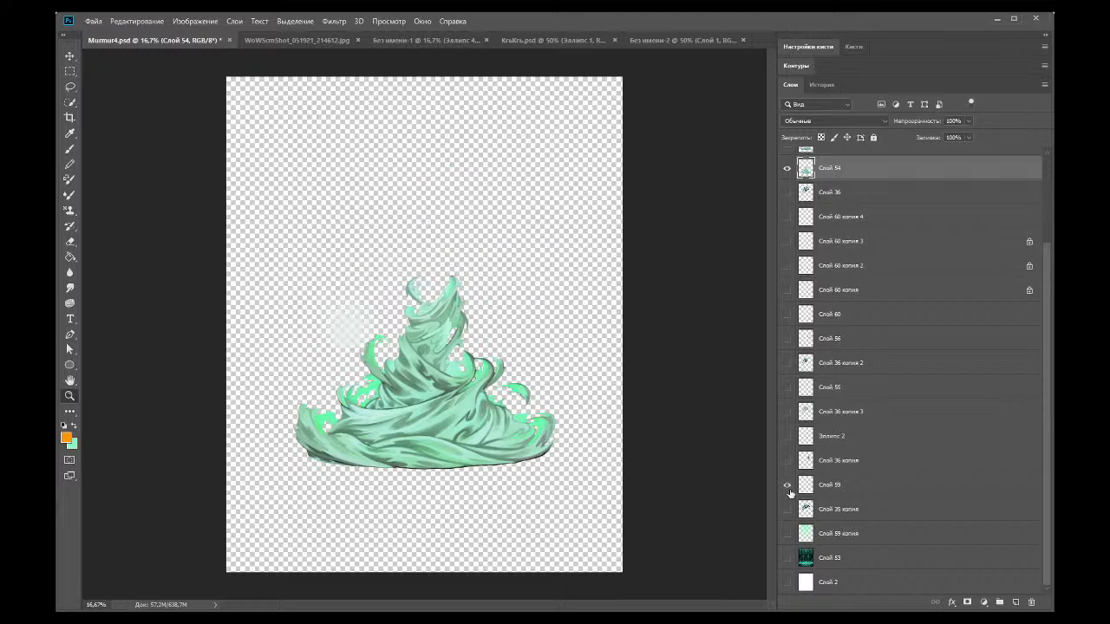
click(786, 460)
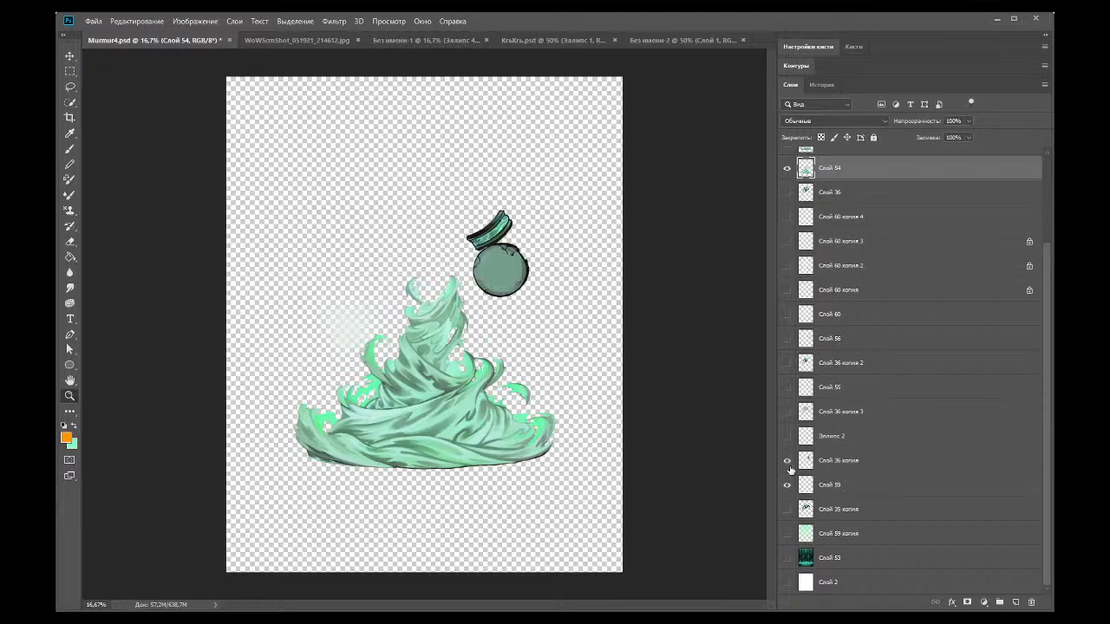
click(788, 436)
click(788, 412)
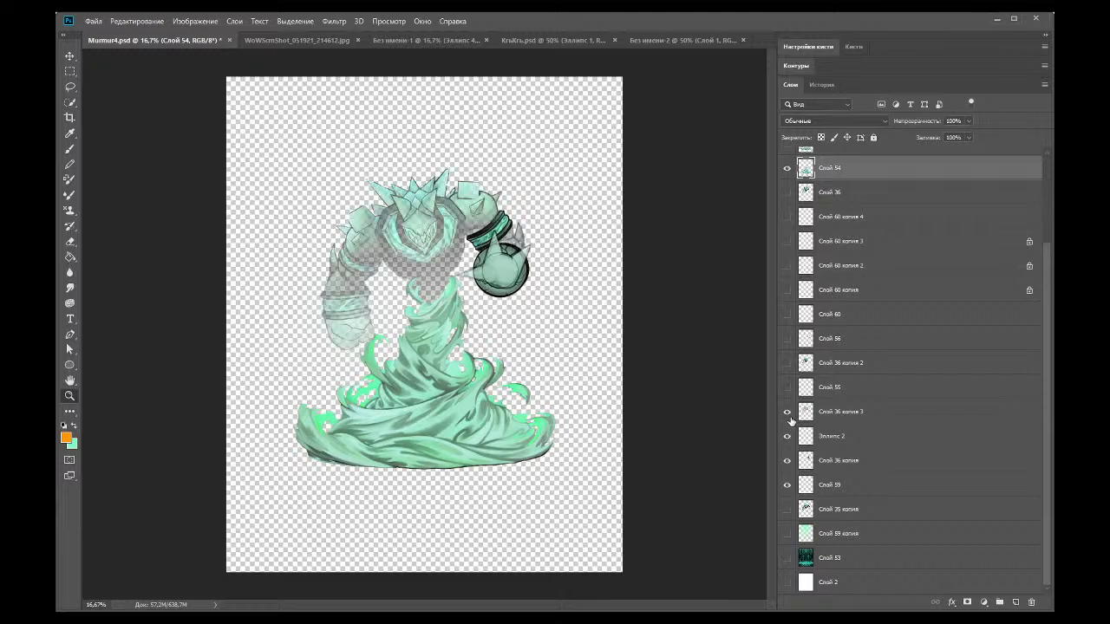
click(786, 388)
click(788, 364)
click(787, 339)
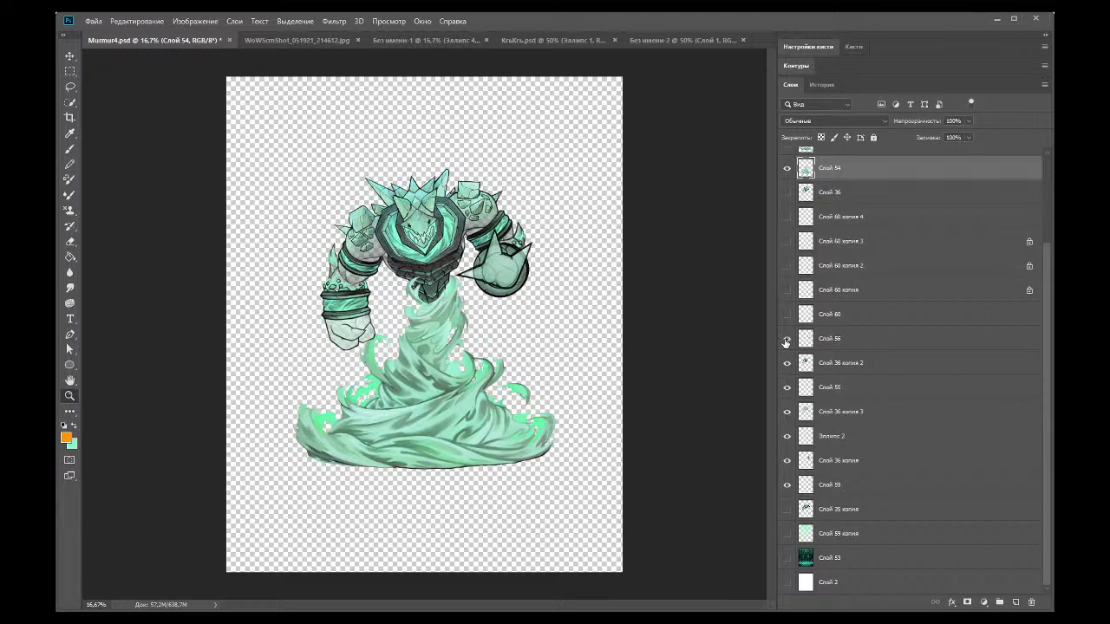
click(787, 339)
click(786, 339)
click(786, 314)
click(787, 317)
Step: Add an Outer Glow effect to the merged whirlwind layer Слой 54 and show the background layer Слой 53
scroll(786, 278, up, 1)
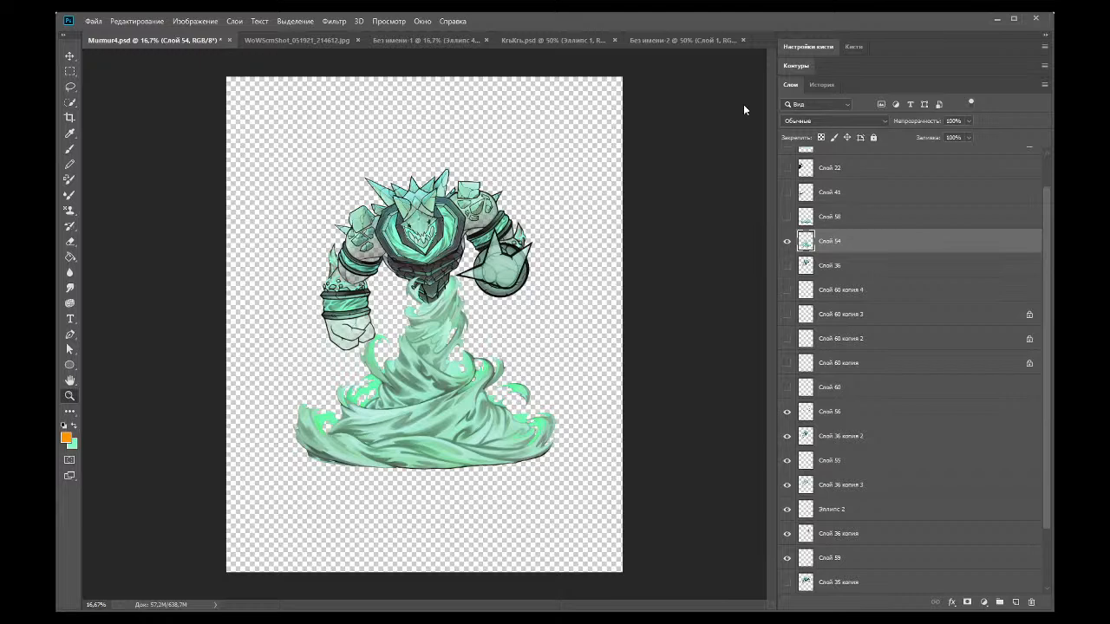
key(space)
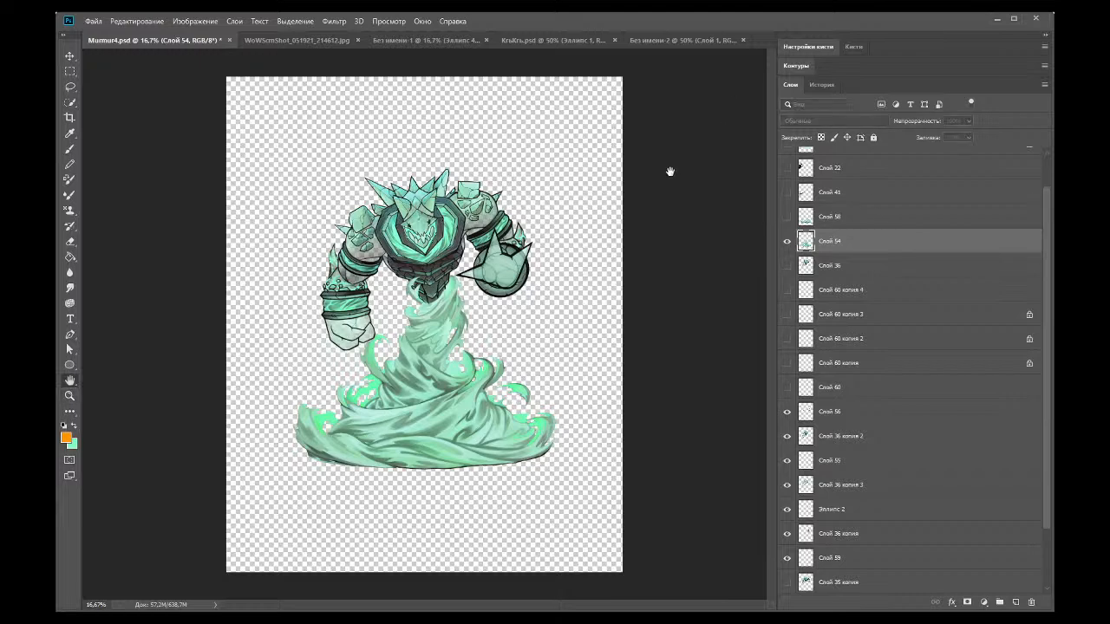
click(69, 521)
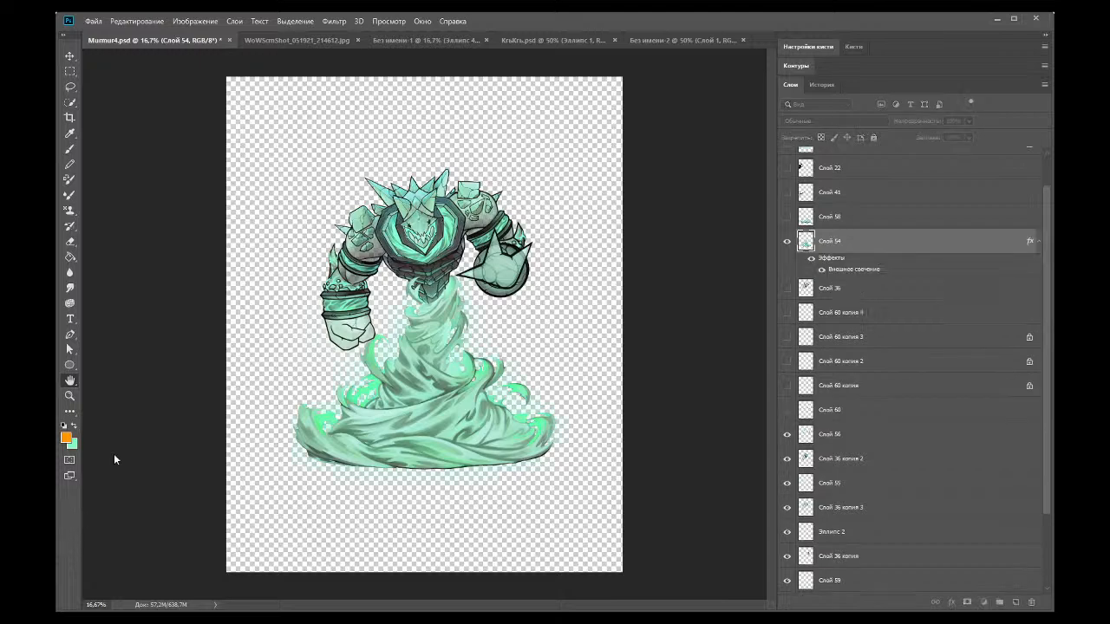
click(548, 352)
scroll(859, 541, down, 3)
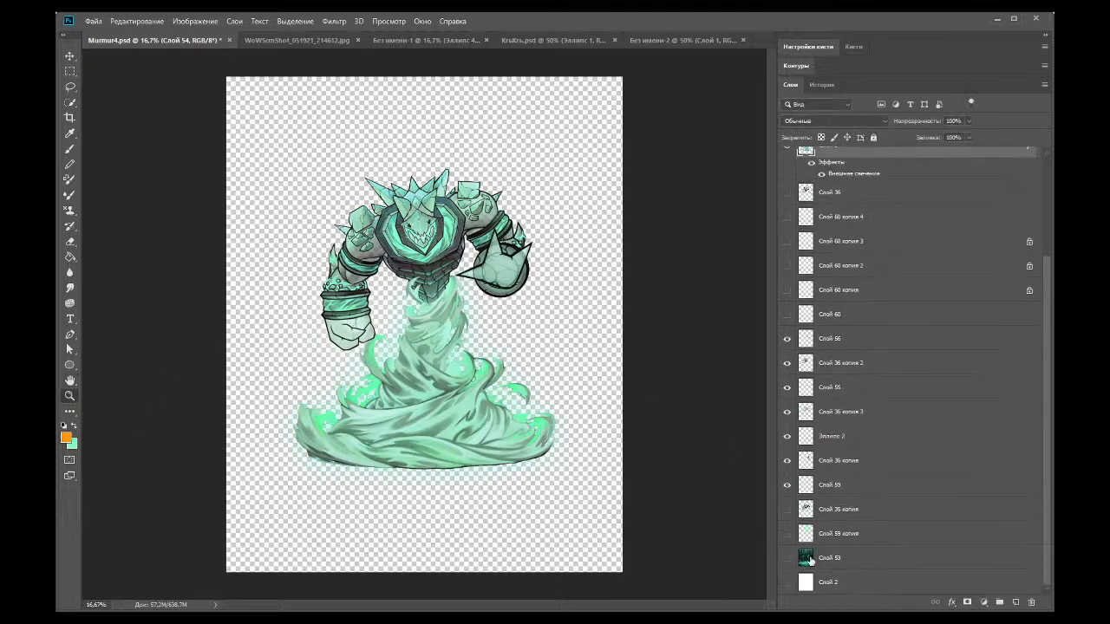
click(788, 558)
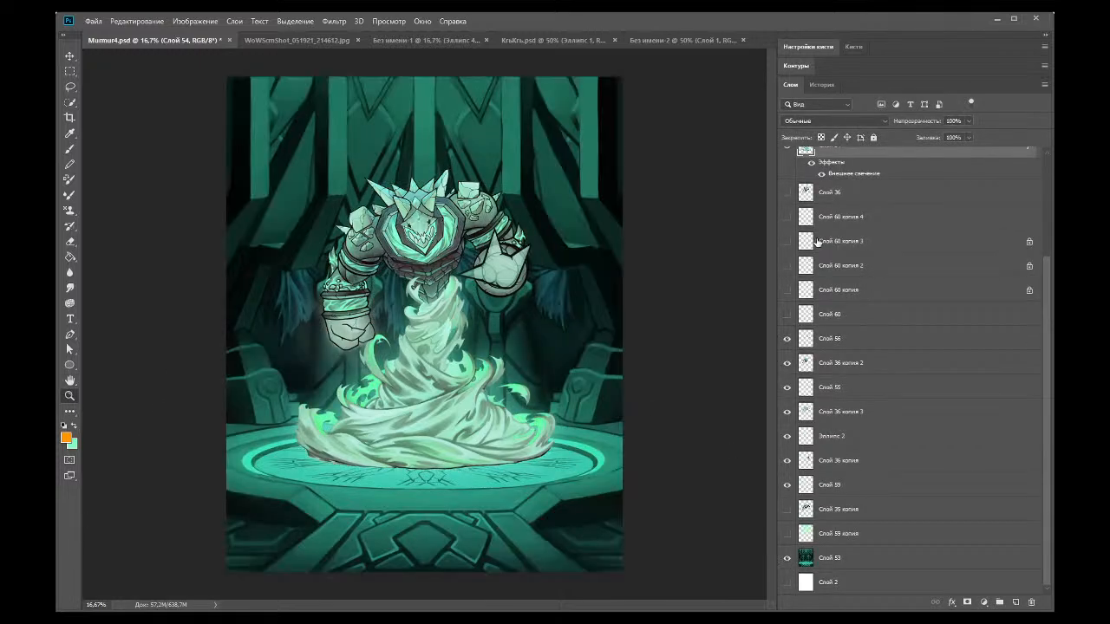
Step: Add an Inner Glow effect to the whirlwind layer Слой 54 so its flames look brighter
scroll(848, 209, up, 1)
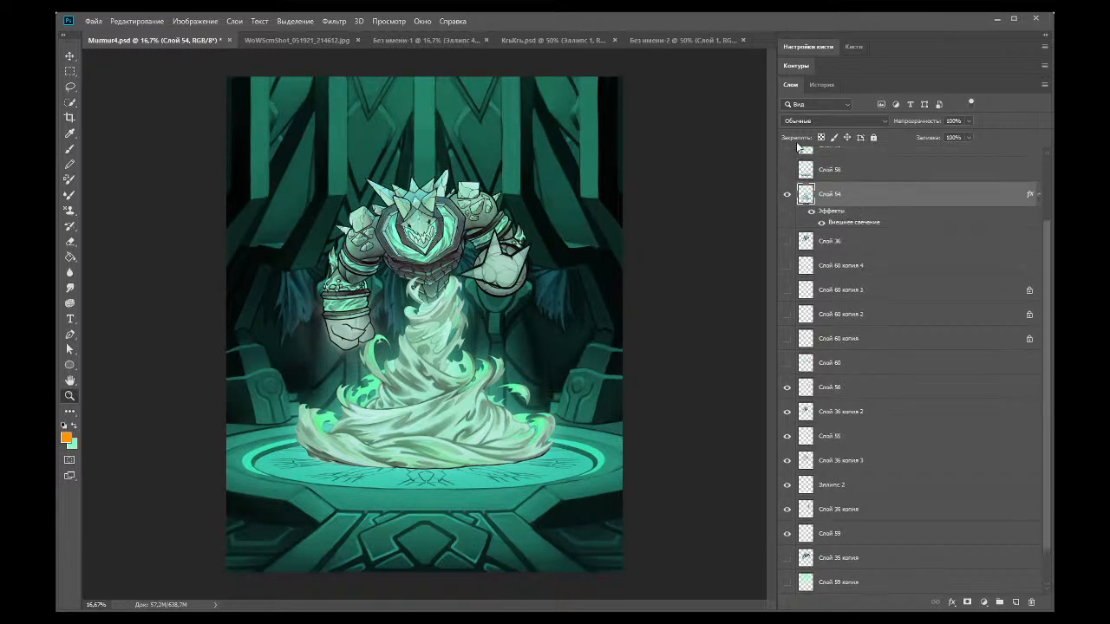
click(70, 380)
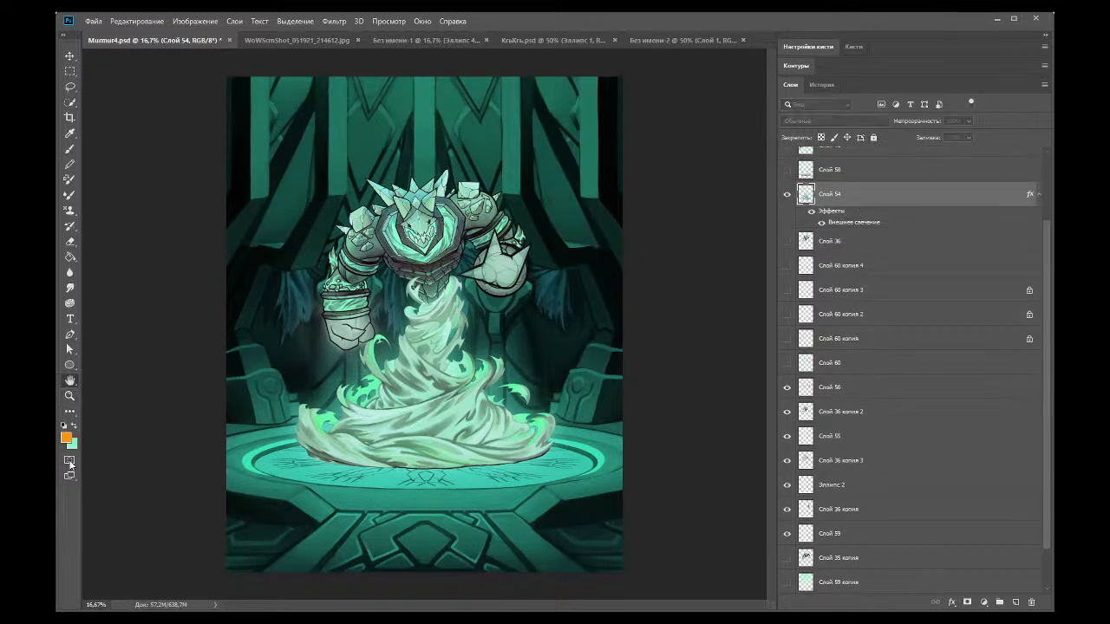
click(73, 451)
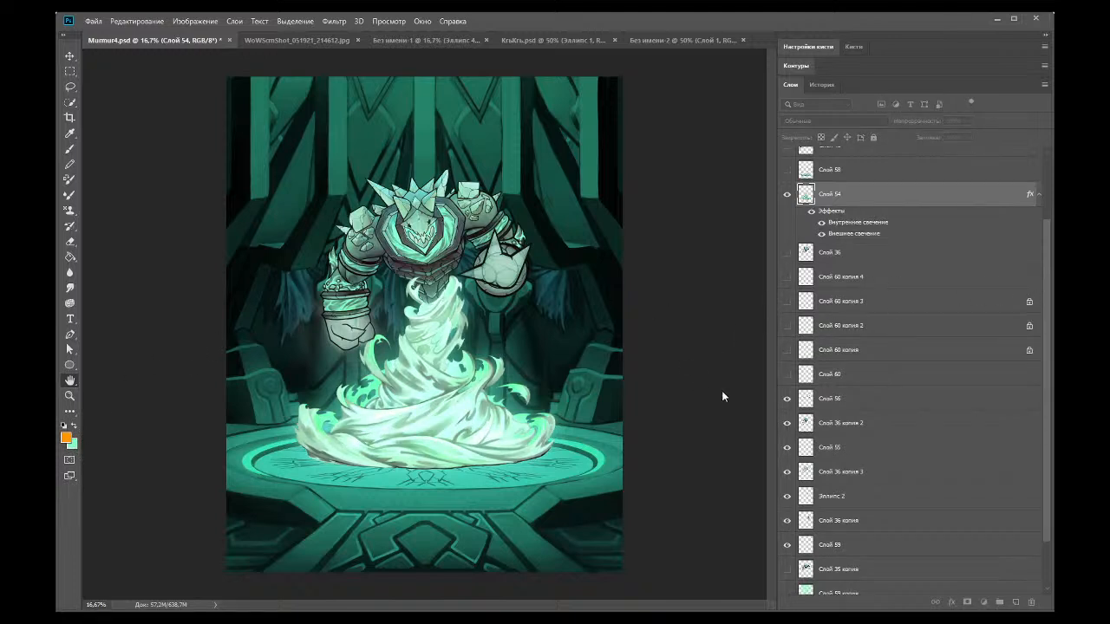
key(z)
Step: Show the floor rubble layer Слой 58 and save the illustration as Murmur5.psd
scroll(810, 203, up, 2)
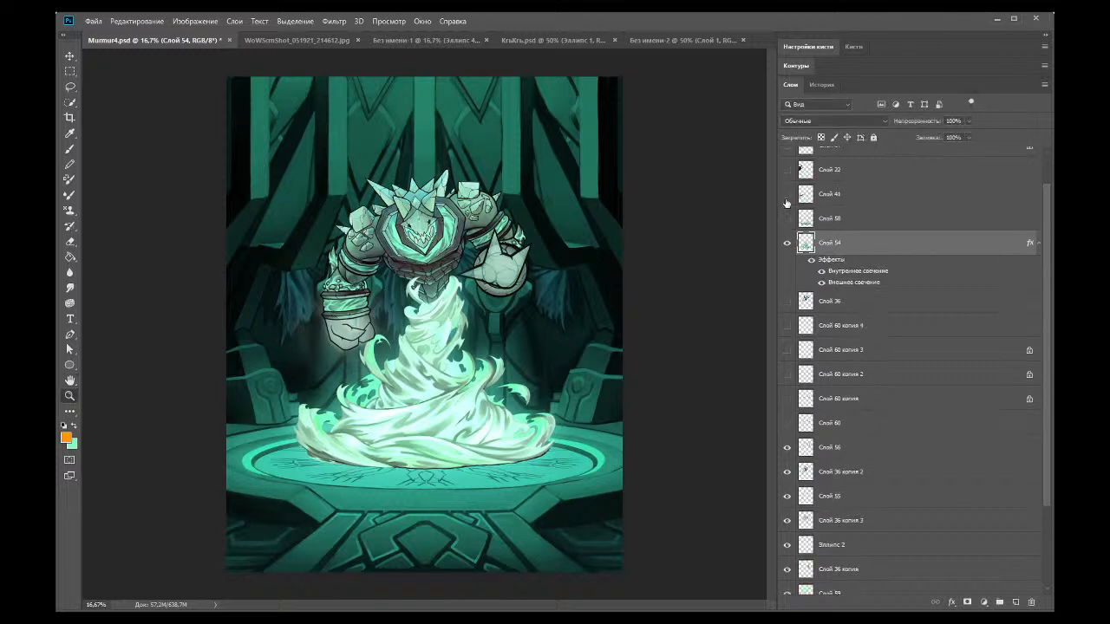
click(787, 194)
click(787, 195)
scroll(791, 208, up, 2)
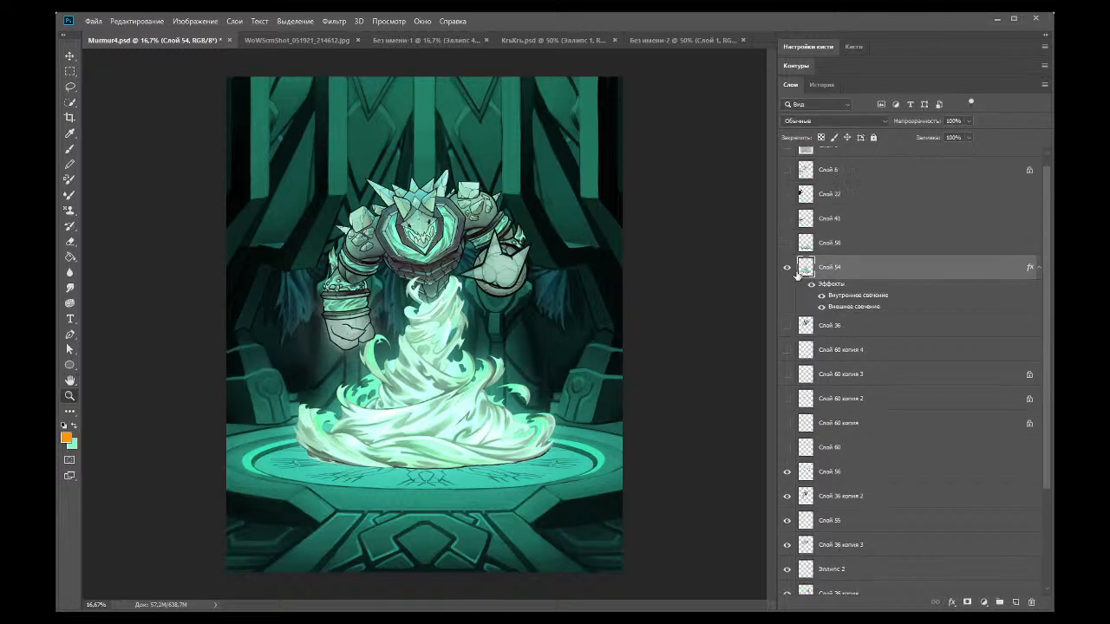
click(787, 256)
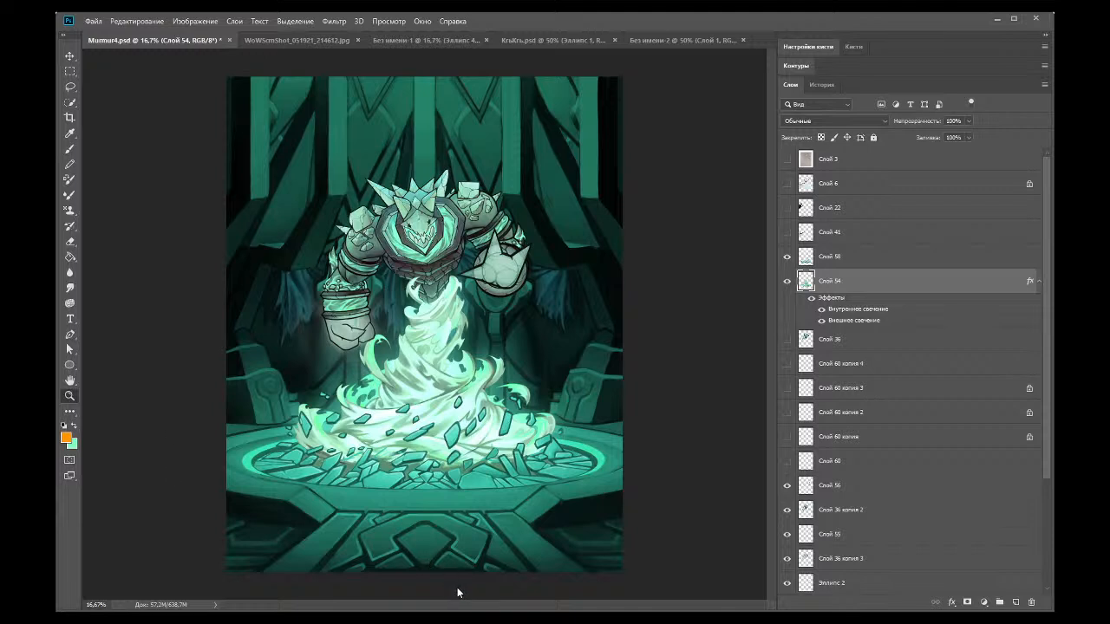
key(ctrl+s)
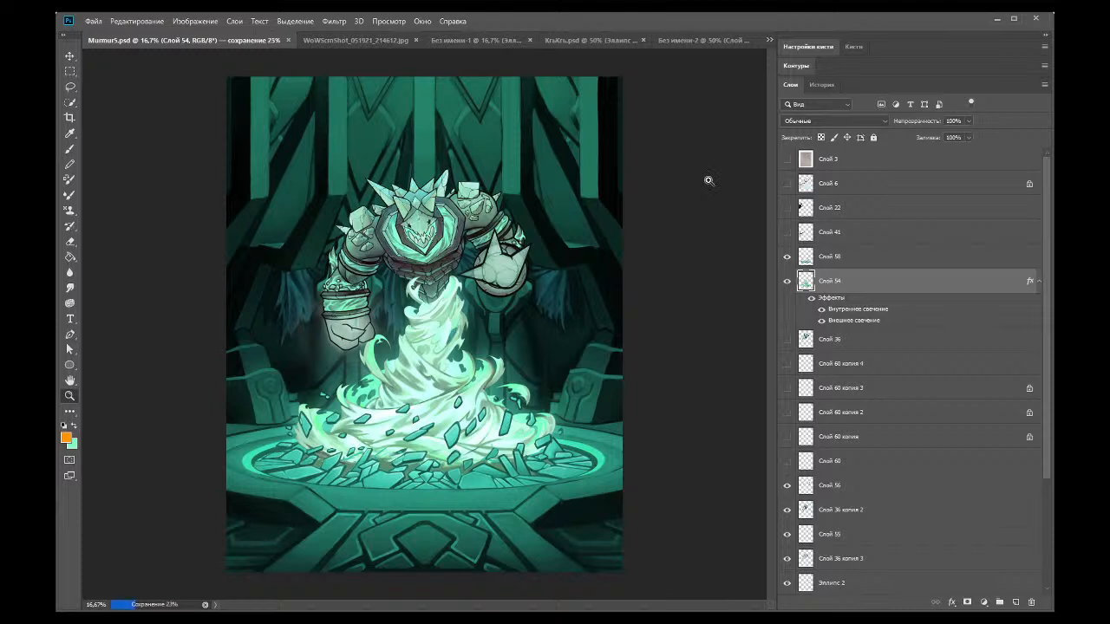
Step: Hide the rubble Слой 58, the whirlwind Слой 54 and the background Слой 53 to isolate the golem layers
click(787, 256)
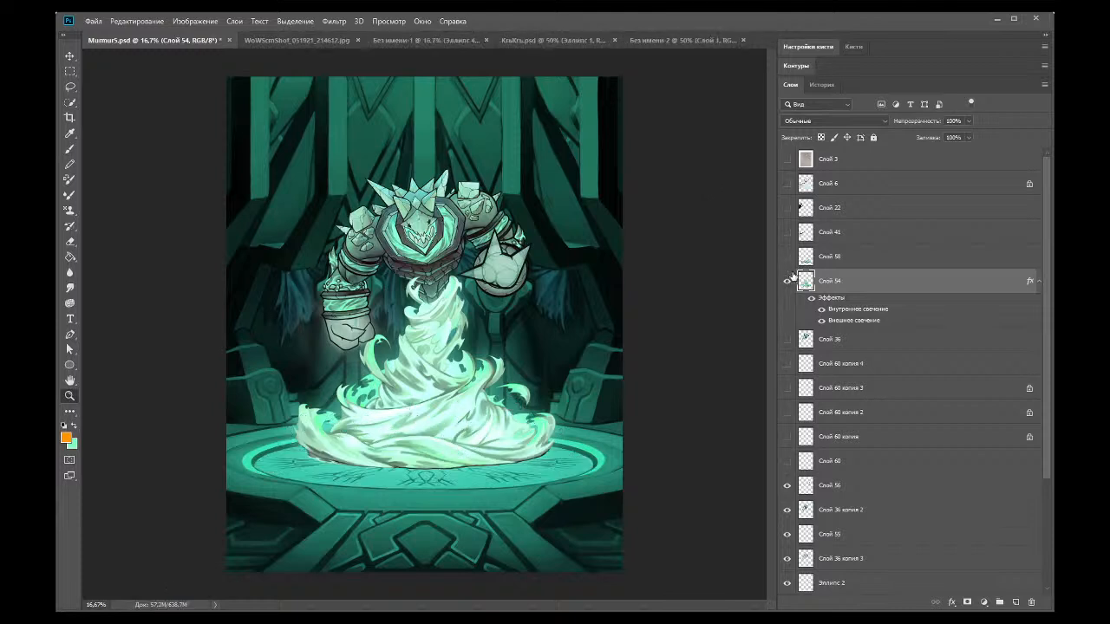
click(787, 280)
scroll(800, 503, down, 3)
scroll(800, 503, down, 2)
click(786, 583)
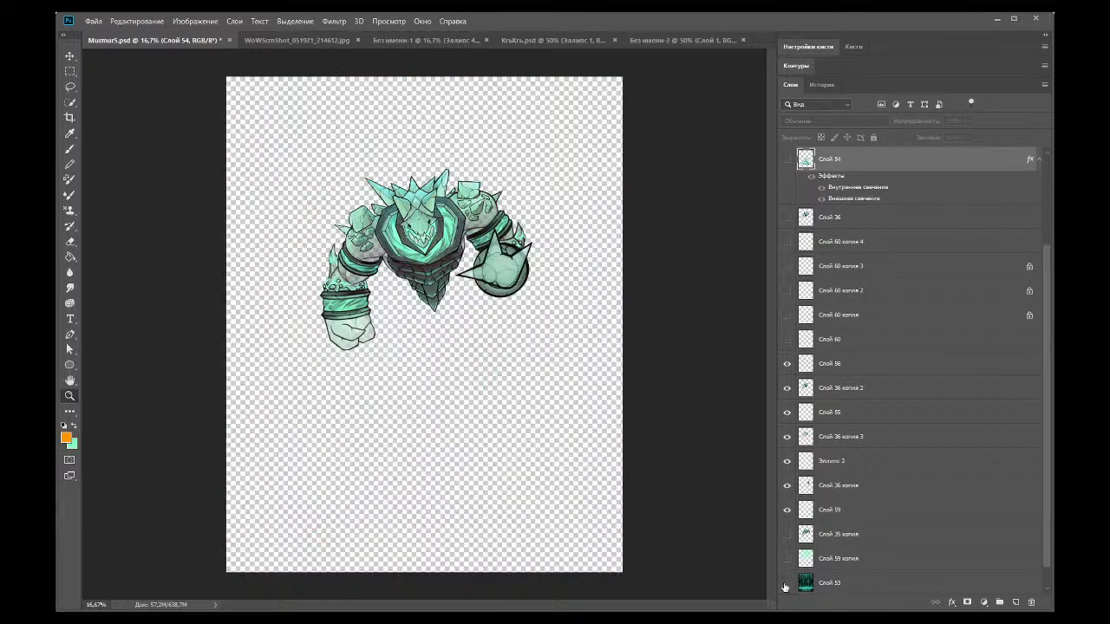
Step: Merge all the visible golem layers into Слой 56
click(807, 370)
click(790, 368)
click(790, 367)
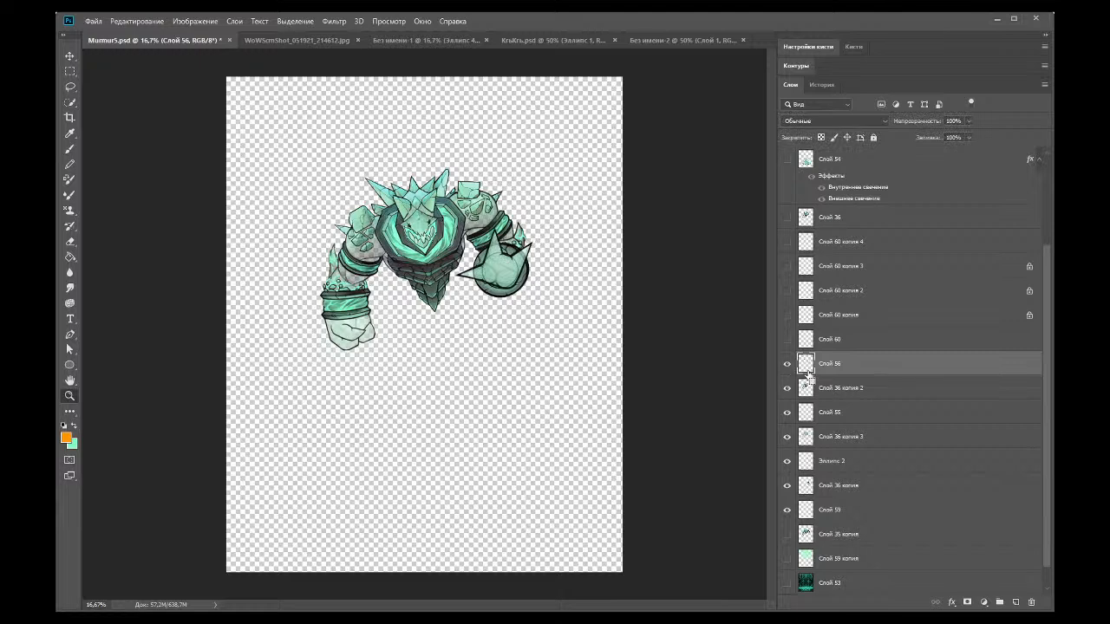
key(ctrl+shift+e)
Step: Delete the hidden duplicate golem layer Слой 35 копия
click(786, 510)
click(786, 511)
click(810, 516)
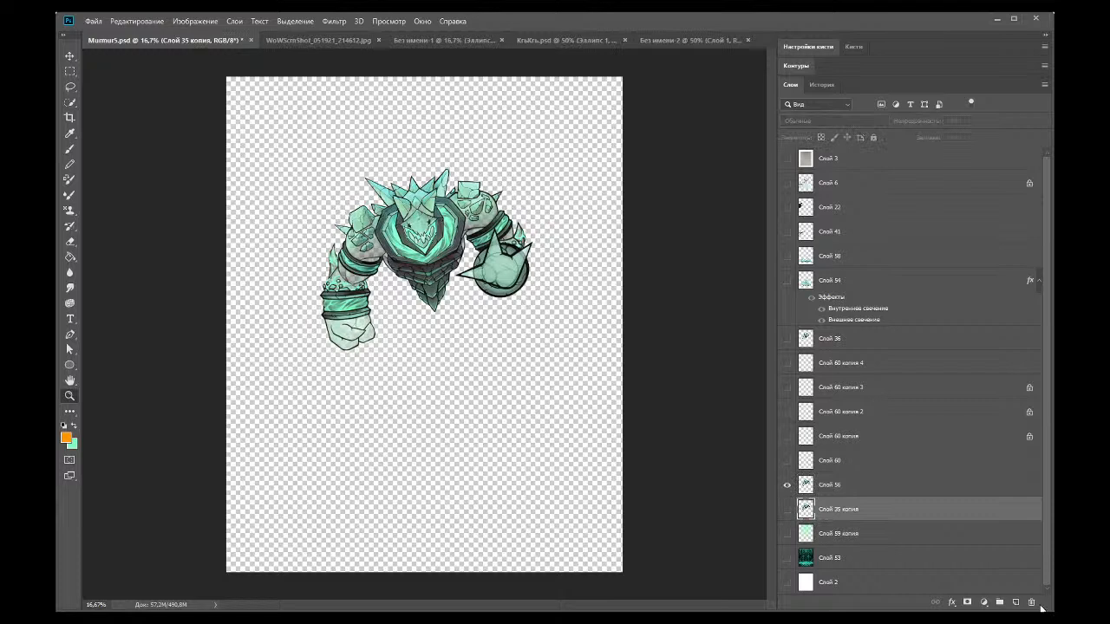
key(Delete)
Step: Briefly show Слой 60, Слой 60 копия and Слой 36 to check their contents, and delete Слой 36
click(787, 461)
click(787, 461)
click(787, 437)
click(788, 437)
click(788, 339)
click(788, 339)
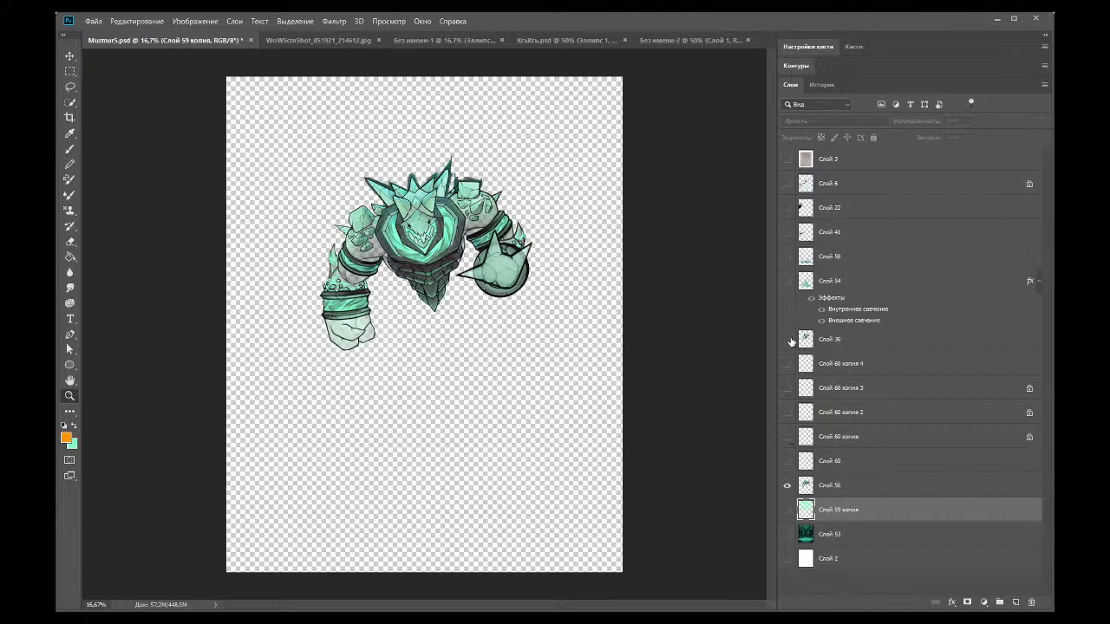
click(813, 341)
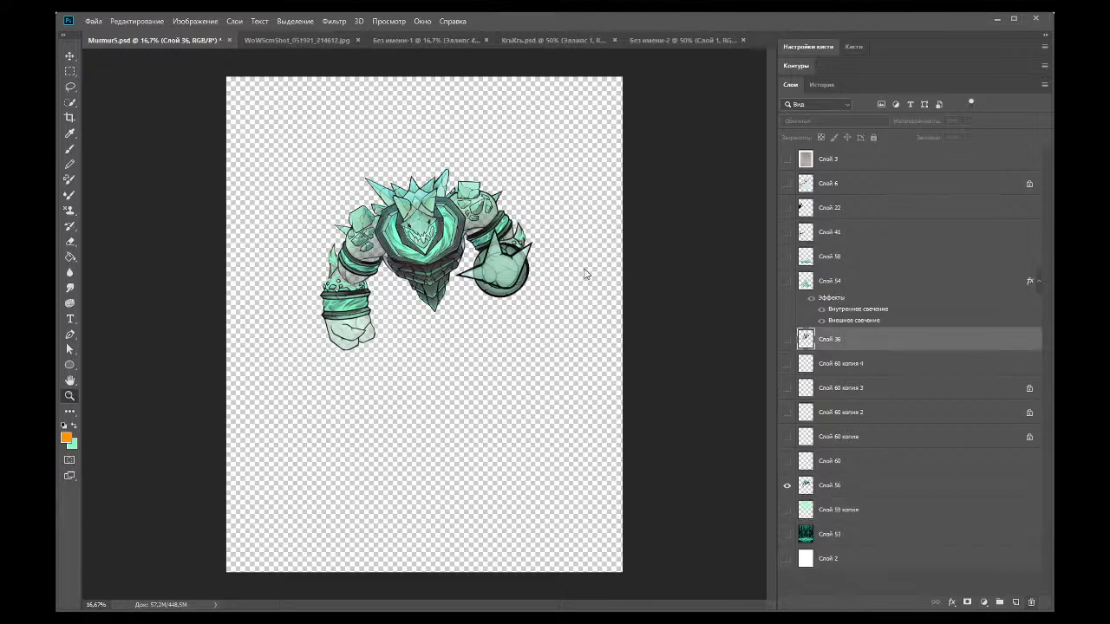
key(Delete)
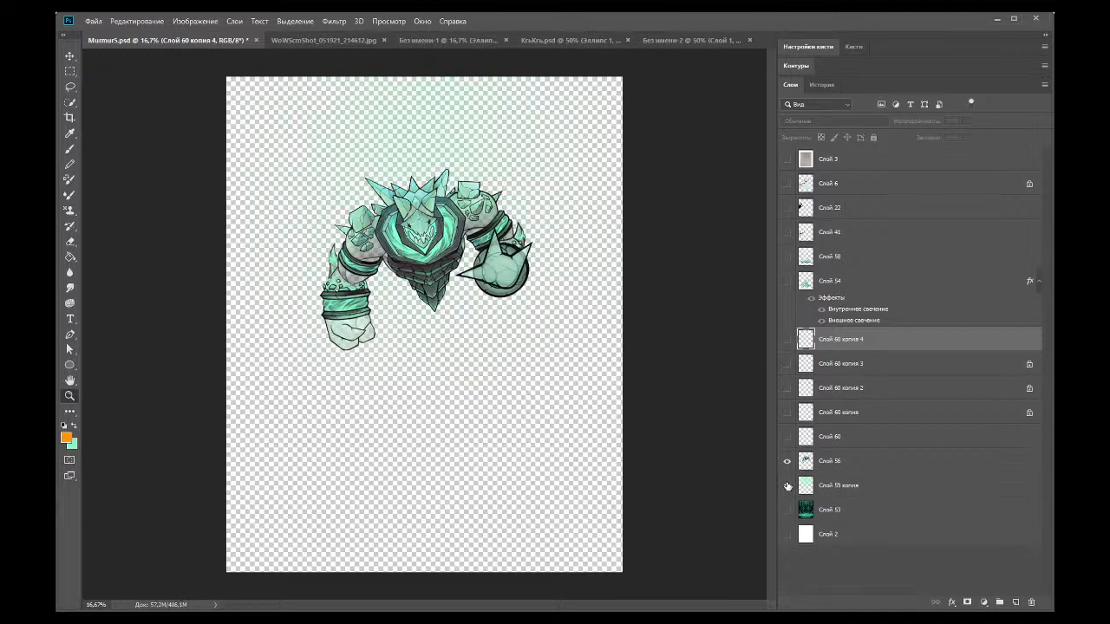
Step: Show the background Слой 53 and the whirlwind Слой 54, and add an Outer Glow effect to the golem layer Слой 56
click(787, 510)
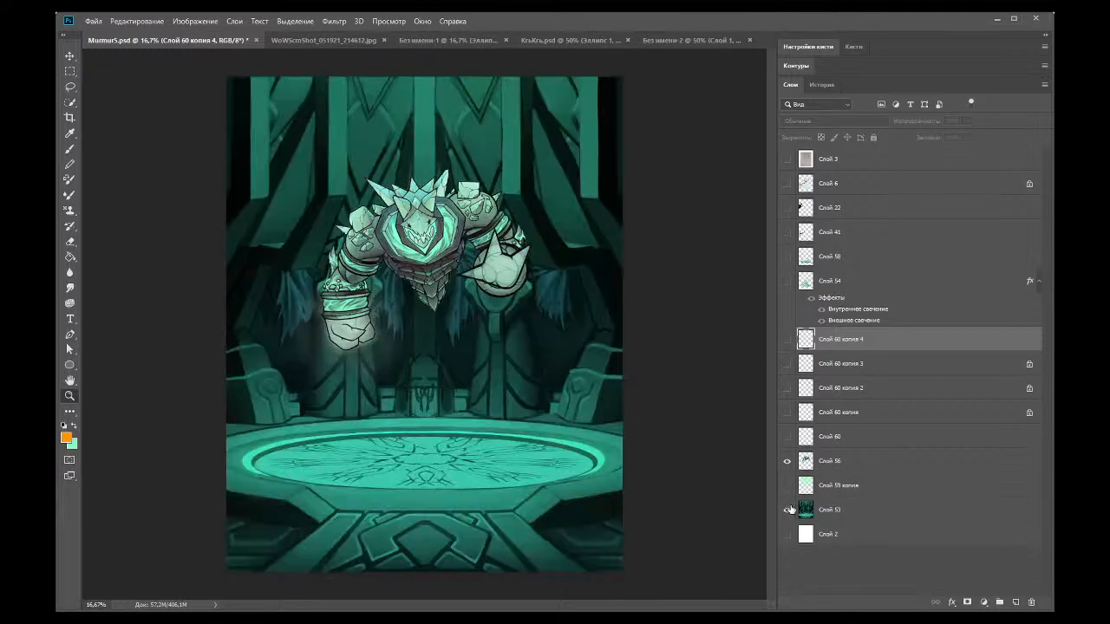
click(787, 282)
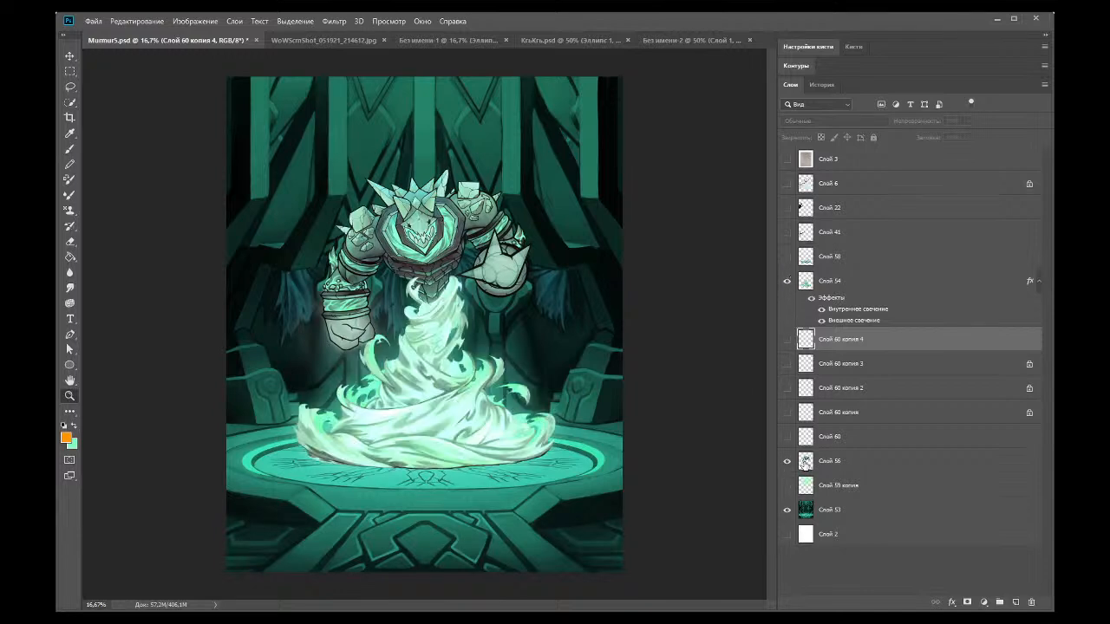
click(806, 462)
key(space)
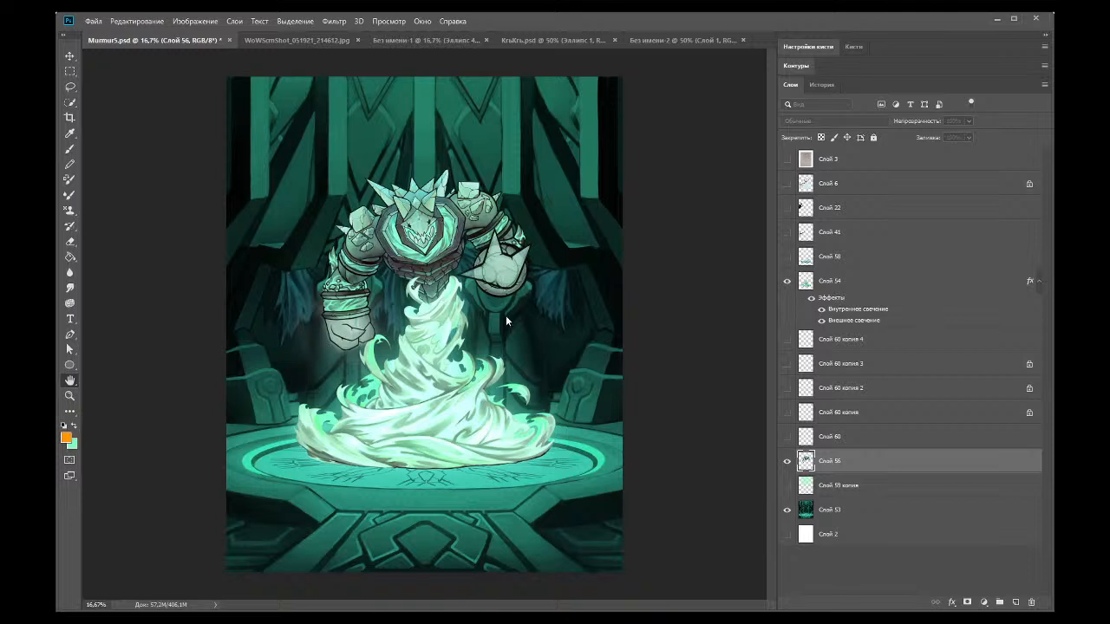
key(F2)
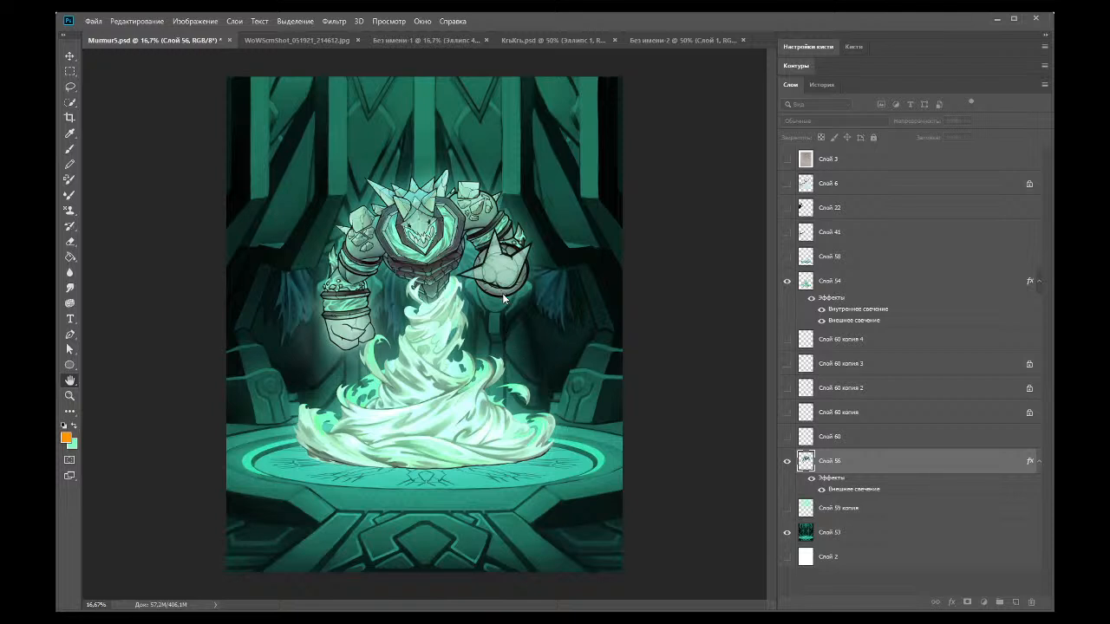
Step: Add an Inner Glow effect to the golem layer Слой 56
key(ctrl+z)
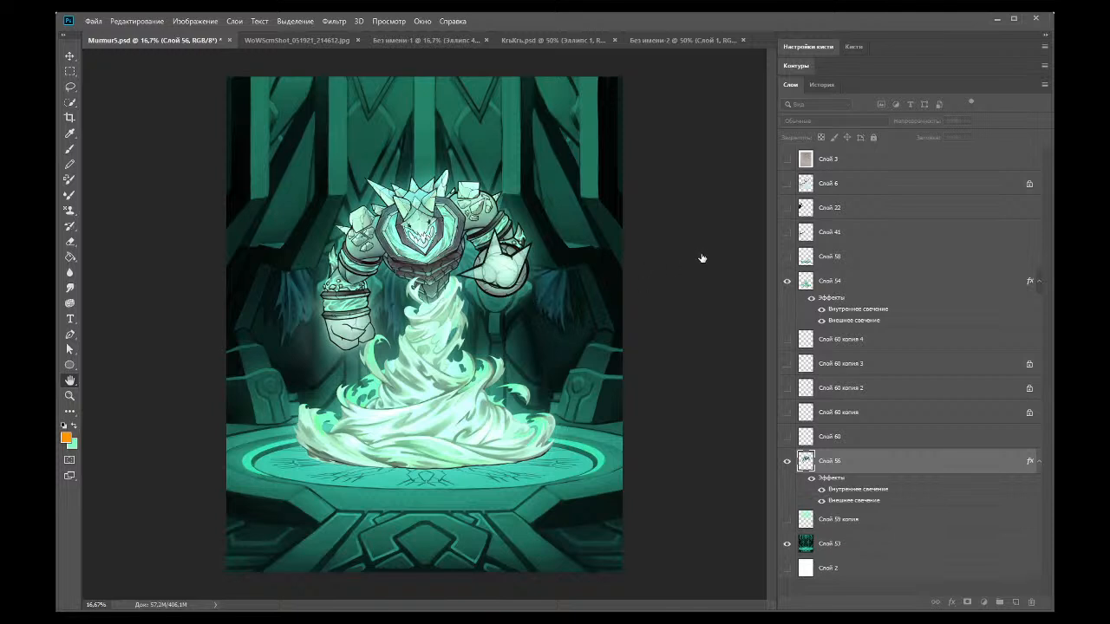
key(ctrl+z)
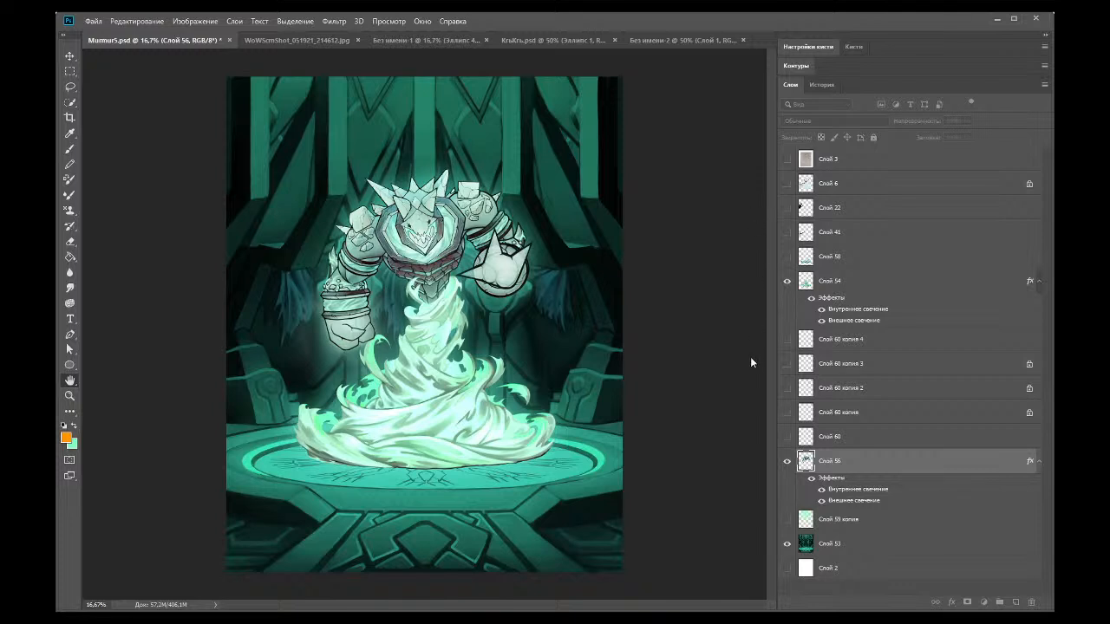
key(ctrl+z)
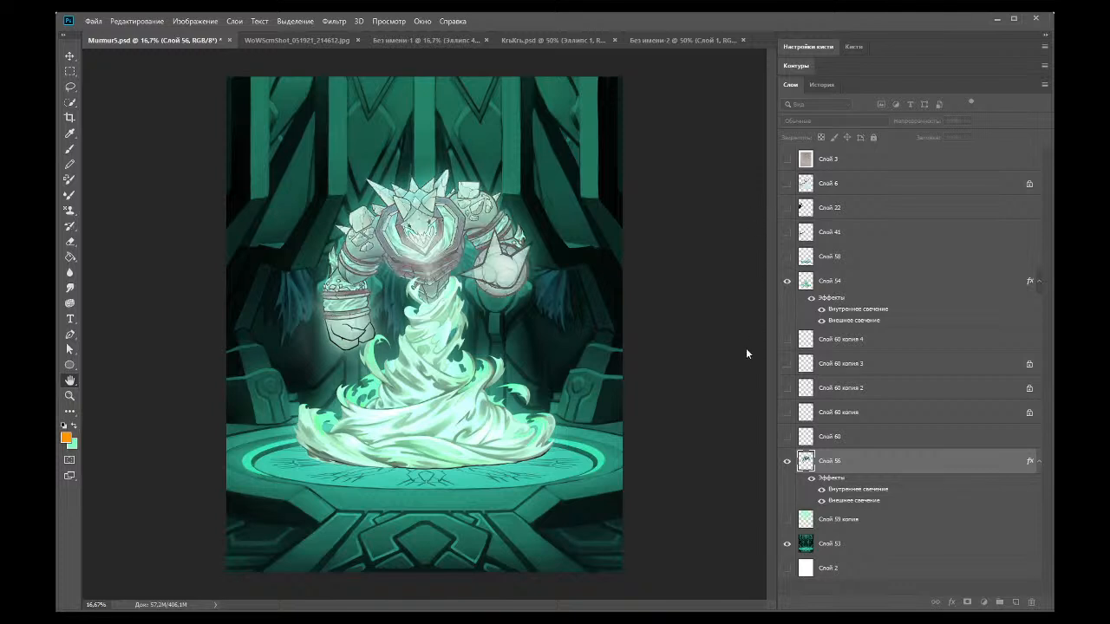
Step: Try stronger, greyer and subtler Inner Glow variants on Слой 56 and compare how they light the golem
key(ctrl+shift+z)
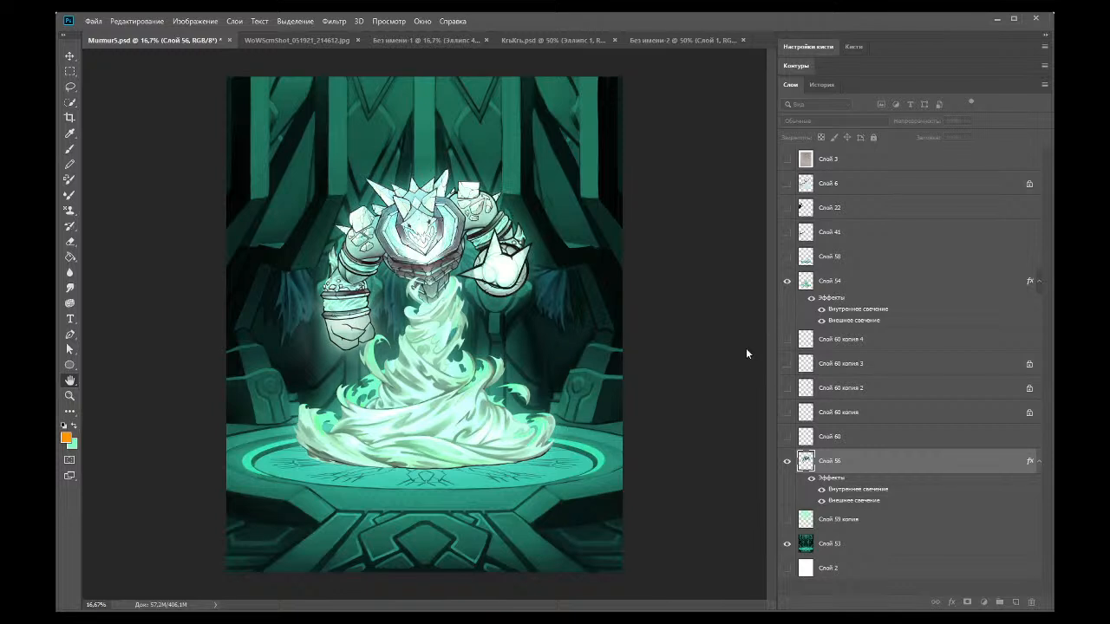
key(ctrl+z)
key(ctrl+shift+z)
key(ctrl+z)
key(ctrl+shift+z)
key(ctrl+z)
key(ctrl+shift+z)
key(ctrl+z)
key(ctrl+shift+z)
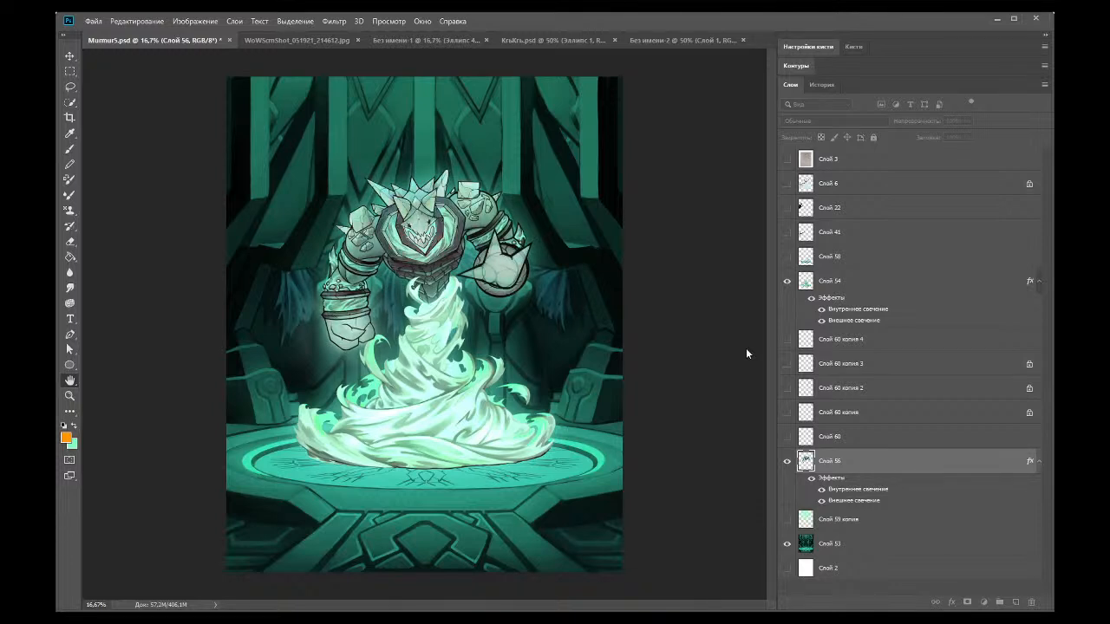
key(ctrl+shift+z)
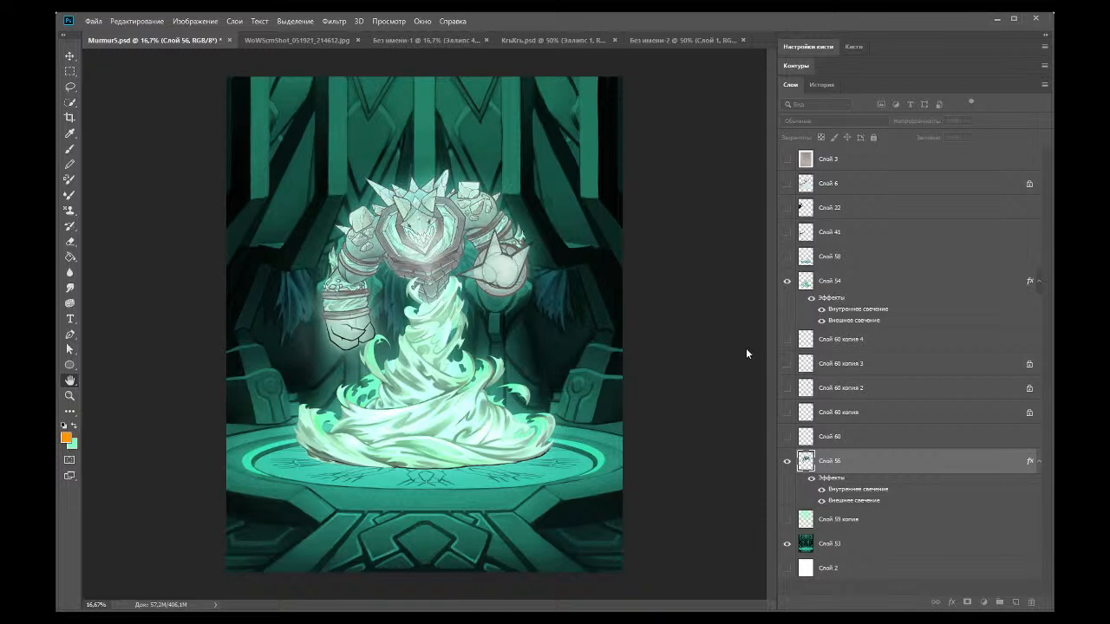
key(ctrl+z)
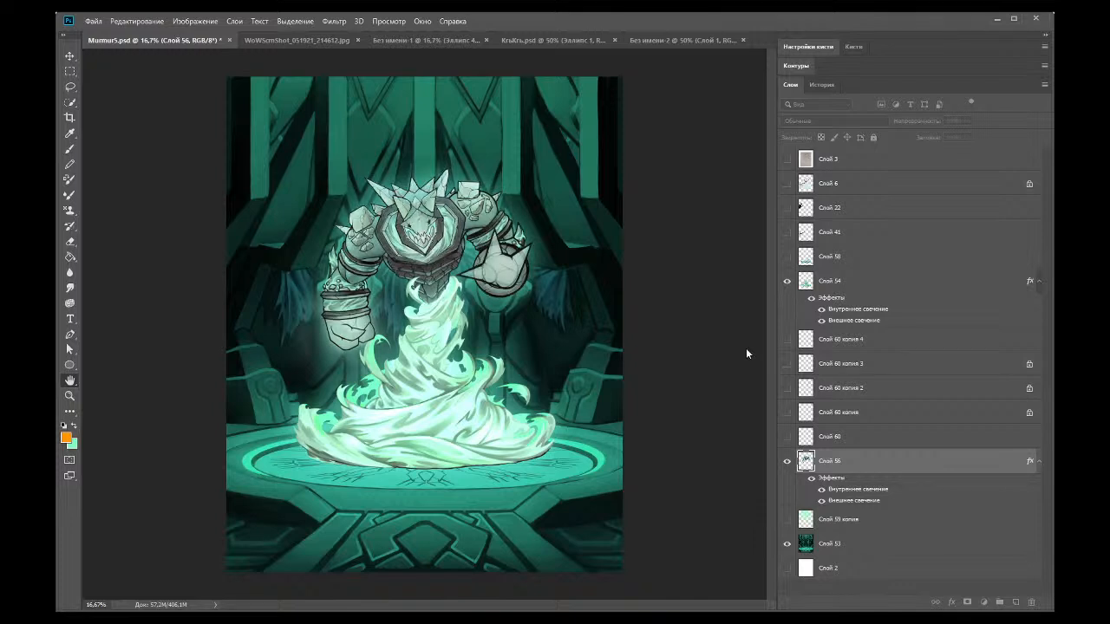
key(ctrl+z)
key(ctrl+z)
key(ctrl+shift+z)
key(ctrl+z)
key(ctrl+shift+z)
key(ctrl+z)
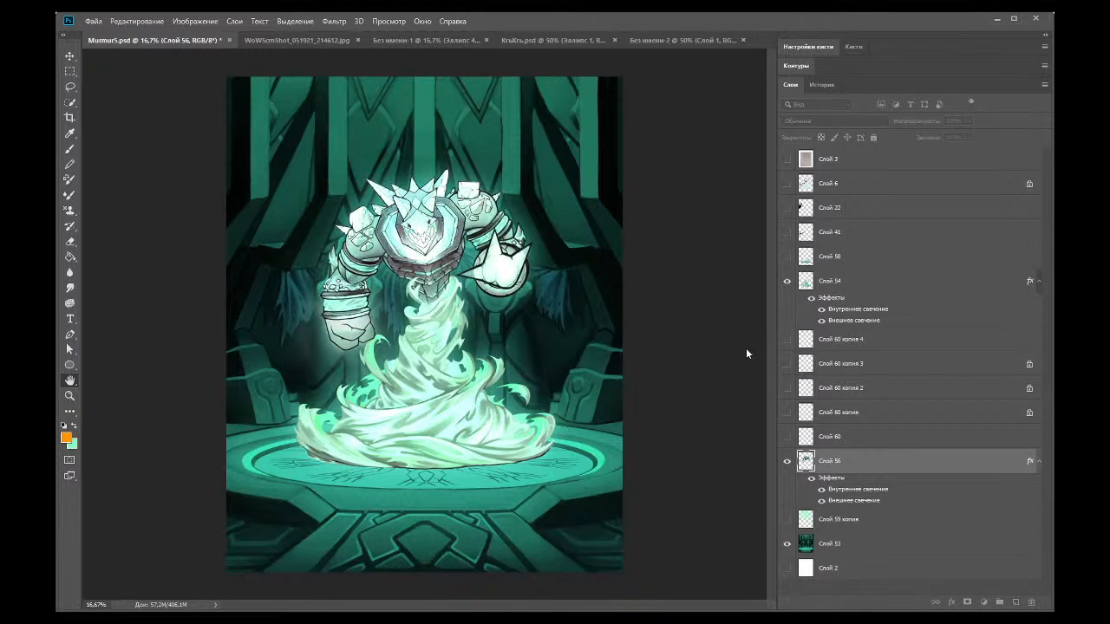
key(ctrl+z)
key(ctrl+z)
key(ctrl+shift+z)
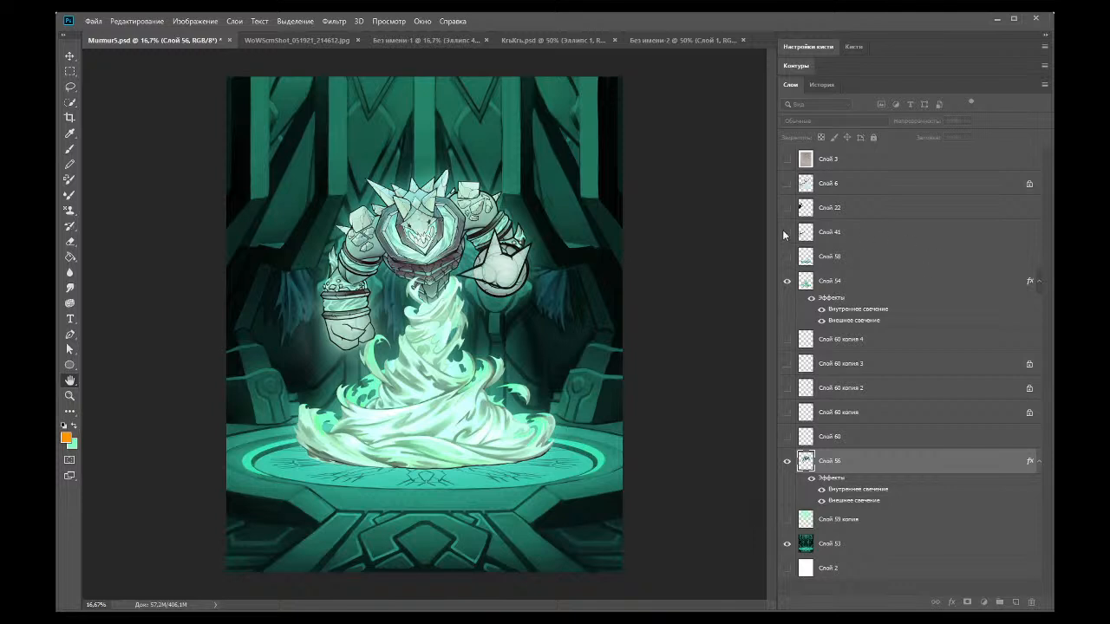
Step: Fine-tune the Inner Glow of Слой 56 to a pale, even brightening, apply it and inspect the golem up close
key(ctrl+z)
key(ctrl+shift+z)
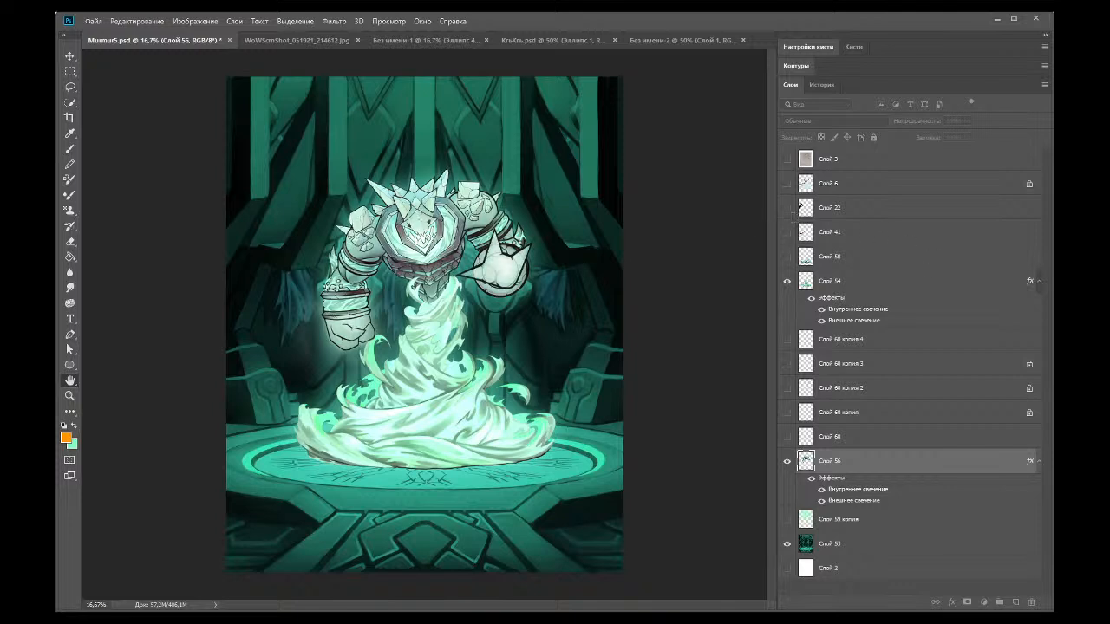
key(ctrl+z)
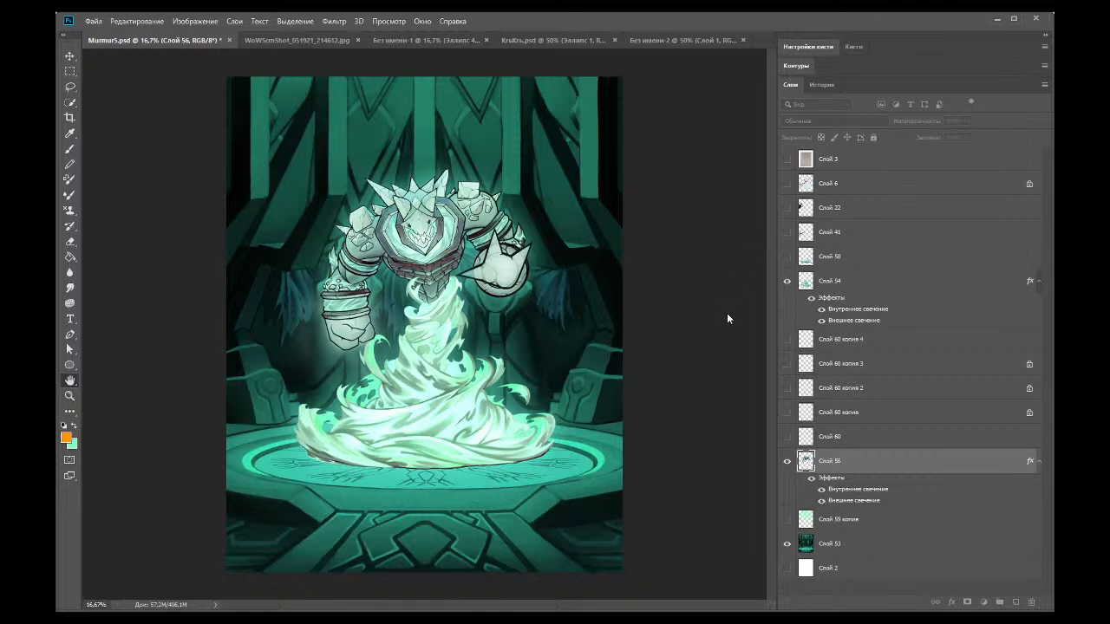
key(ctrl+z)
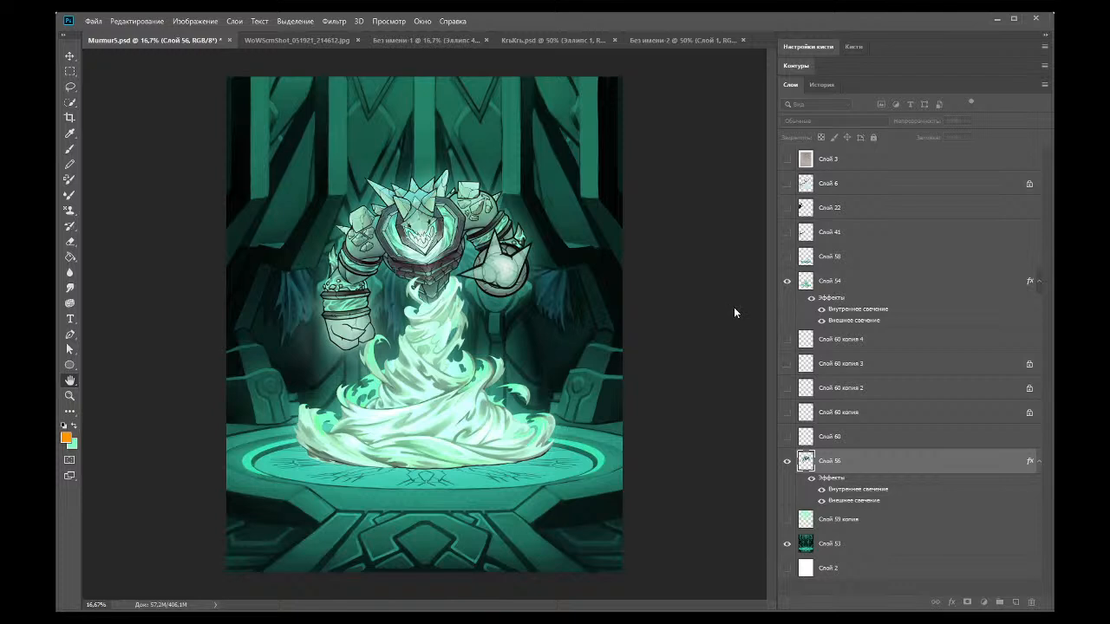
key(ctrl+shift+z)
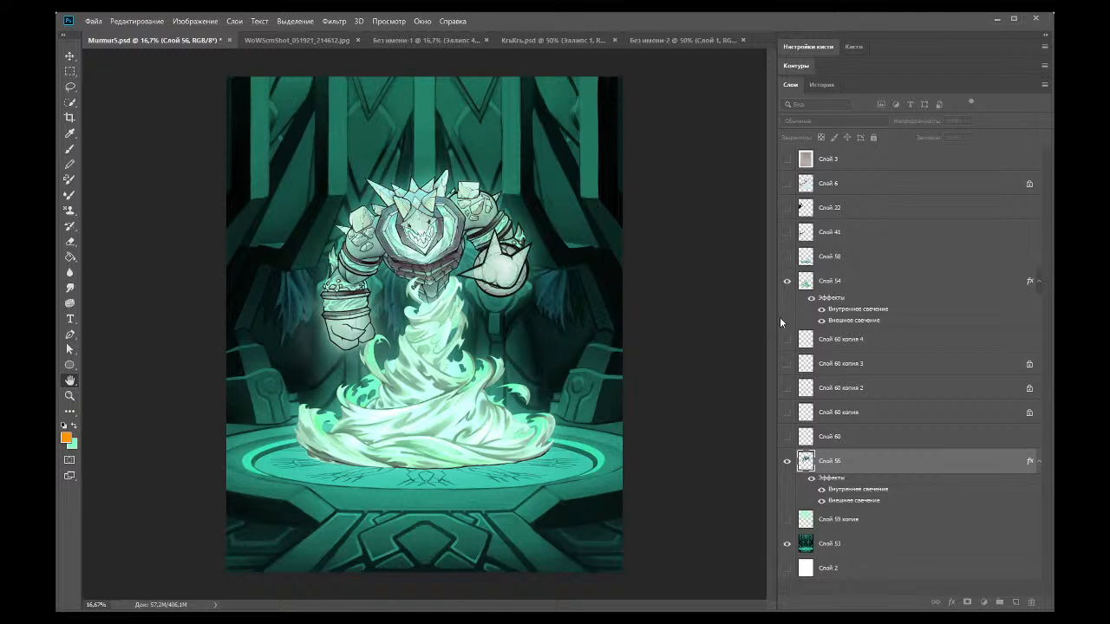
key(ctrl+z)
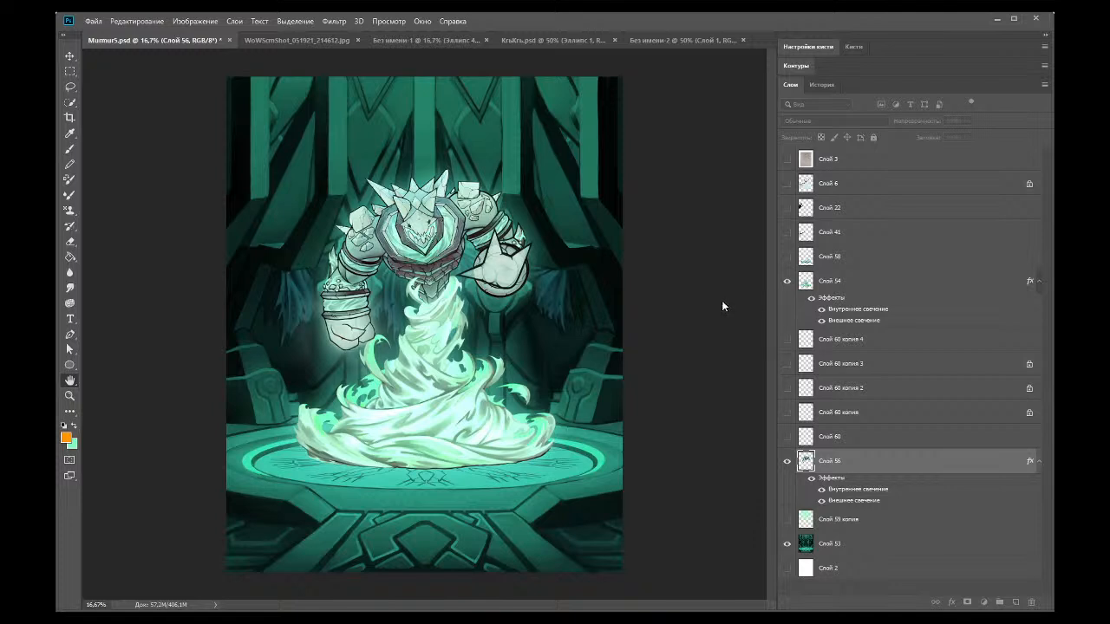
key(ctrl+shift+z)
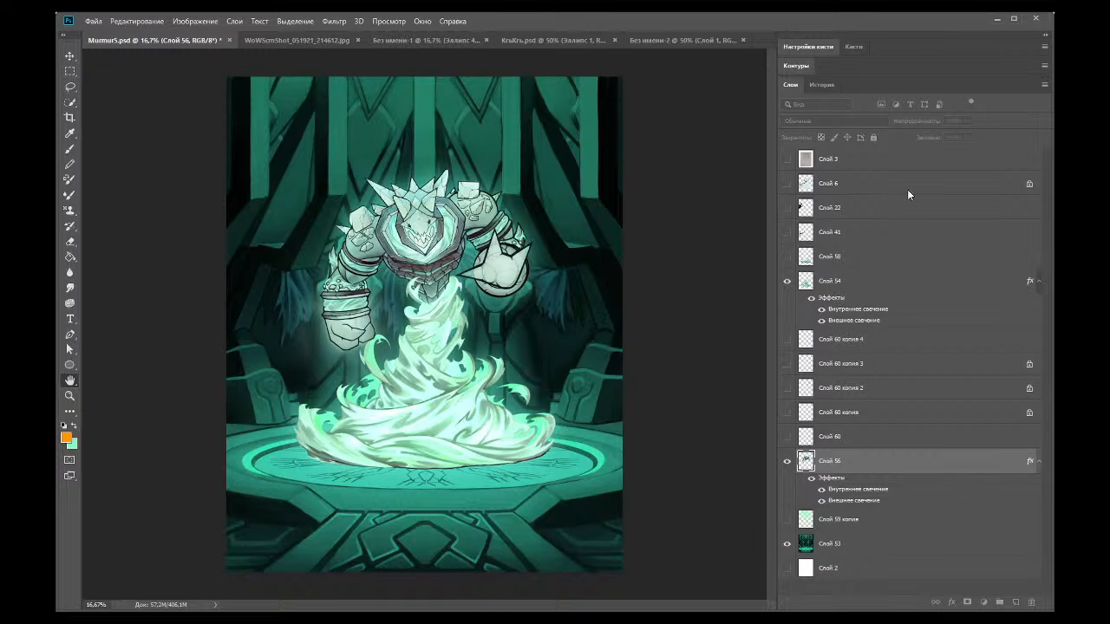
key(z)
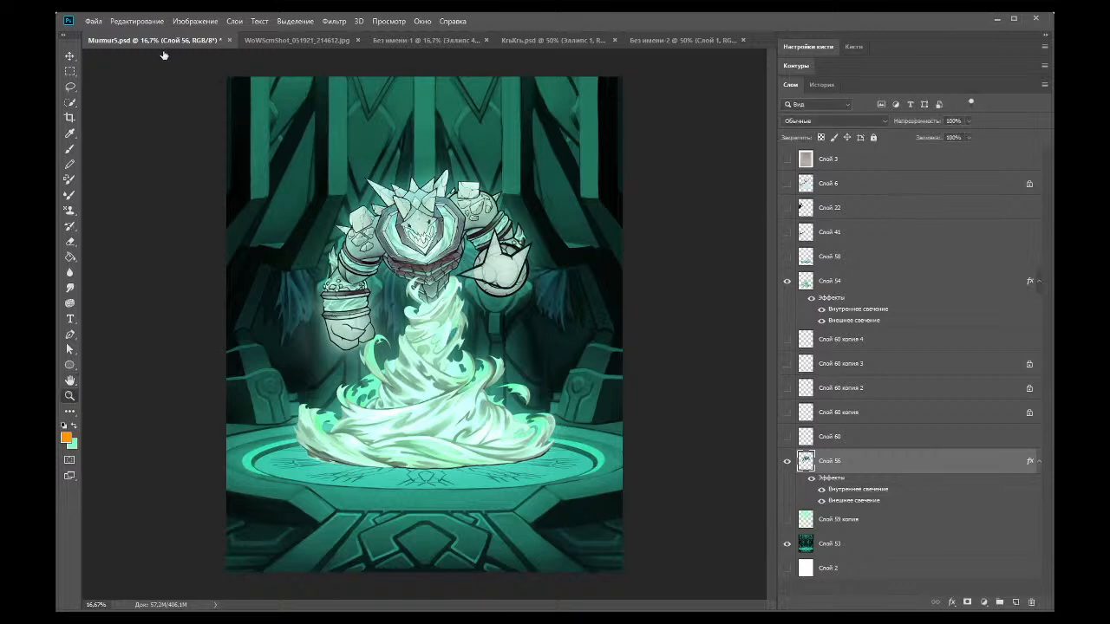
click(253, 157)
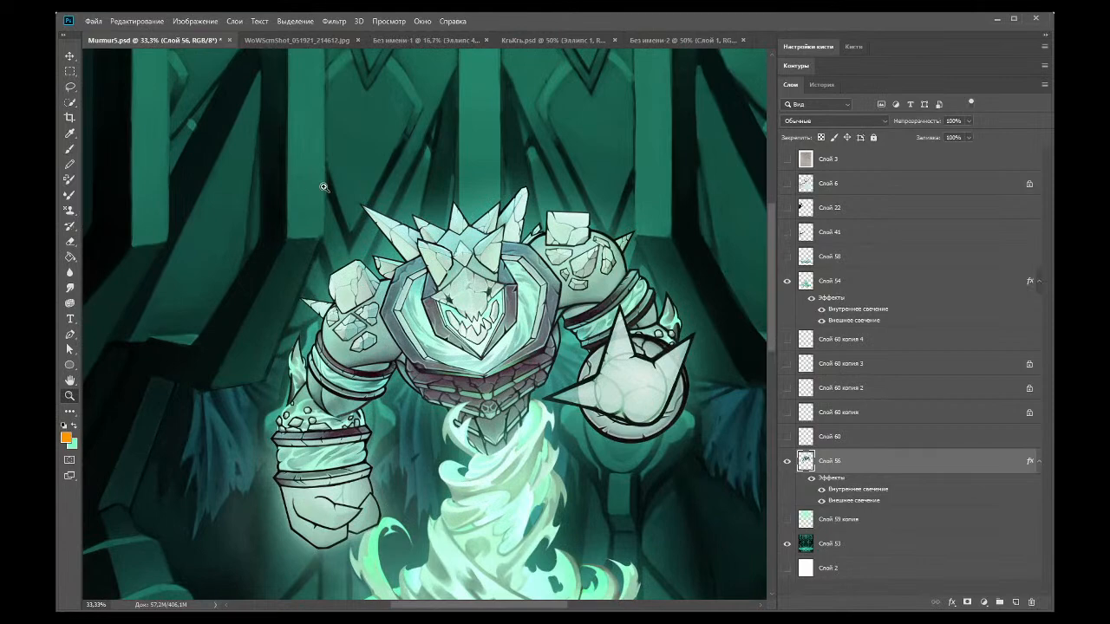
Step: Examine the glowing golem and whirlwind at several magnifications and compare the picture with and without Слой 56
alt+click(495, 311)
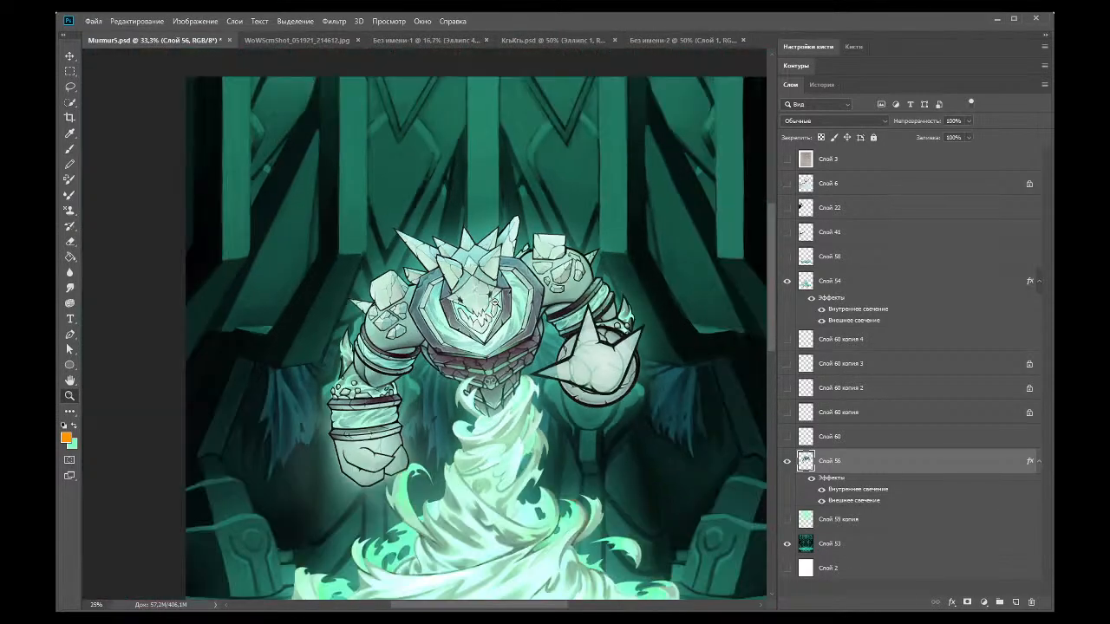
alt+click(488, 325)
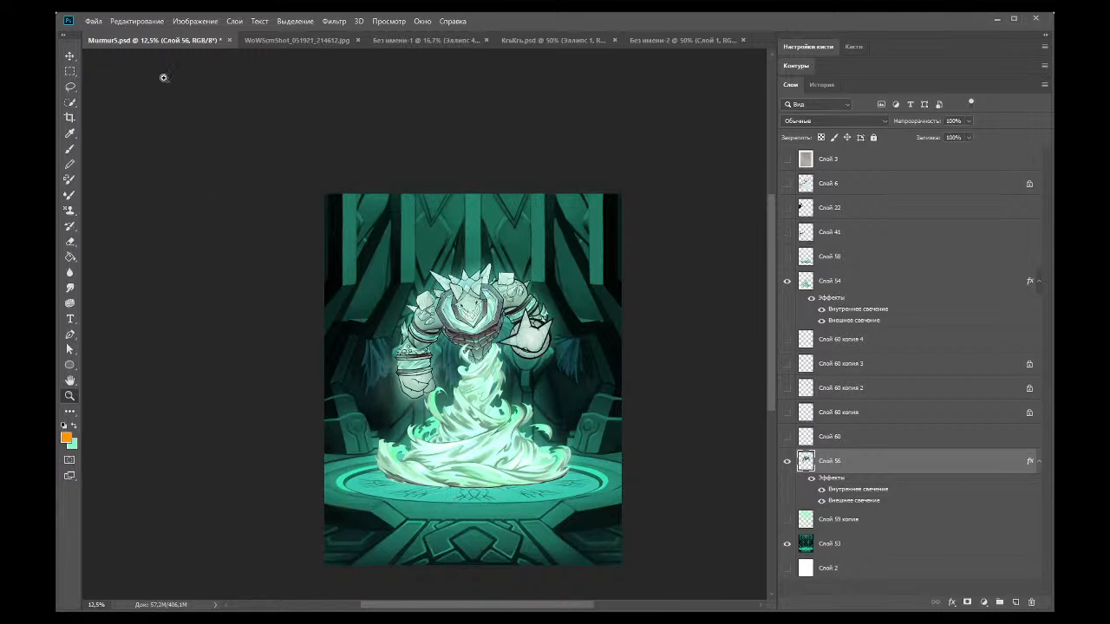
click(417, 316)
scroll(309, 217, up, 1)
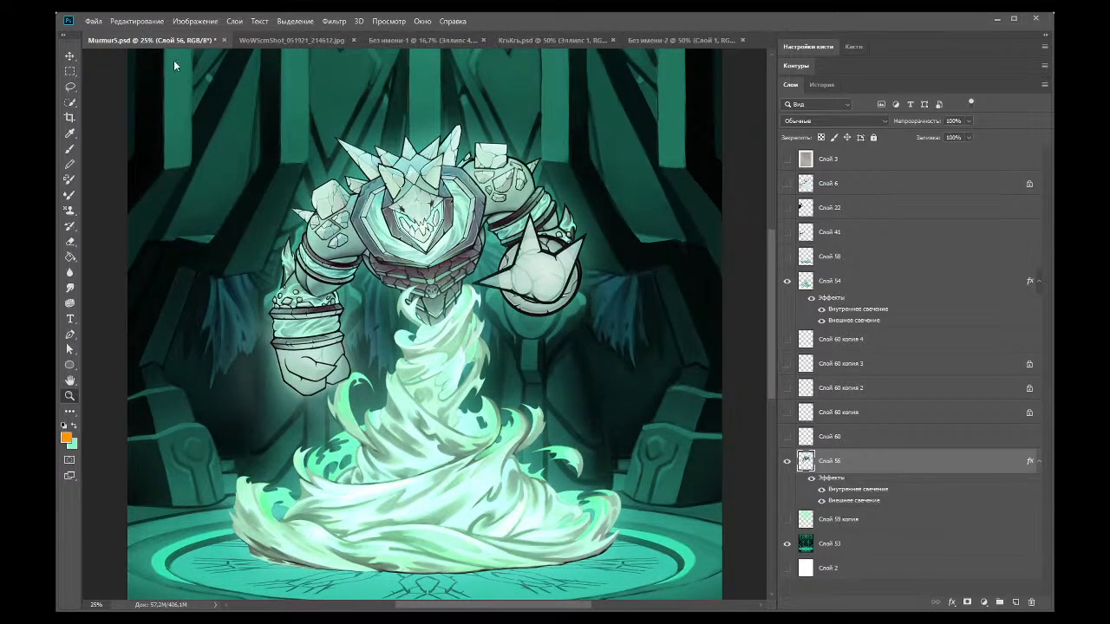
alt+click(435, 242)
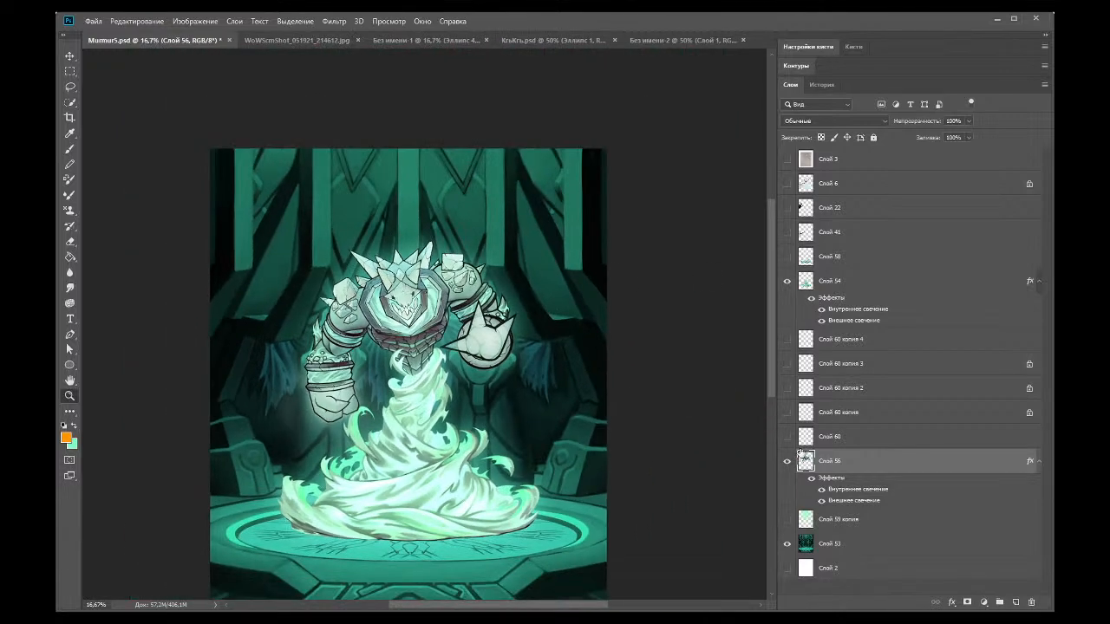
click(787, 461)
click(787, 461)
Step: Compare the golem with Слой 60 and its four copies shown and hidden, and check the scene without Слой 56
click(788, 437)
click(787, 412)
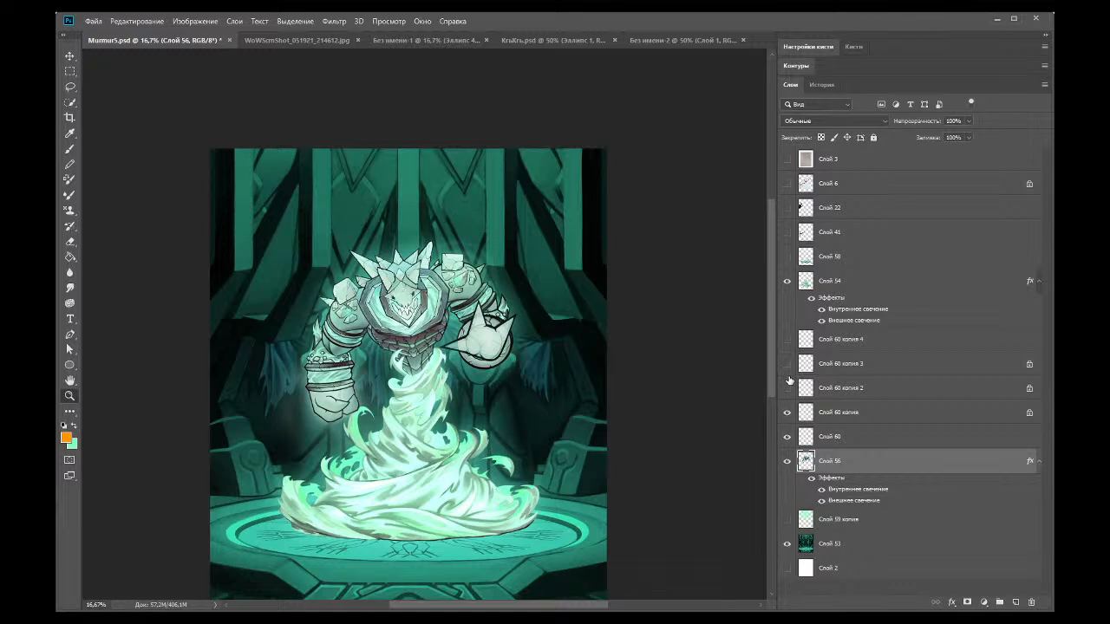
click(788, 386)
click(787, 363)
click(787, 340)
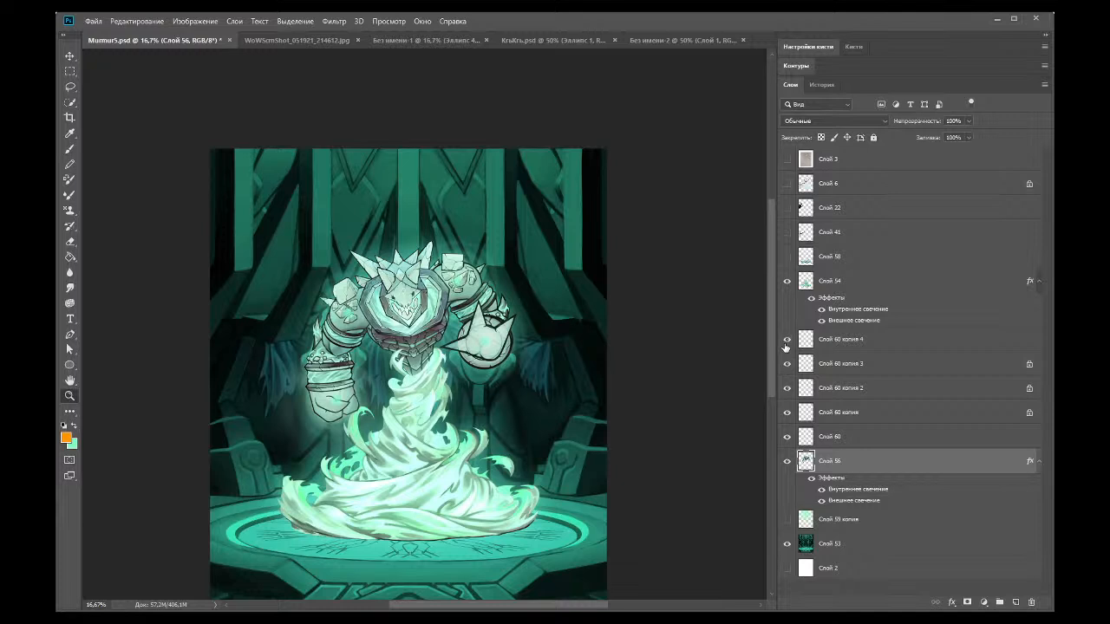
click(787, 340)
click(787, 364)
click(787, 387)
click(787, 412)
click(788, 436)
click(787, 461)
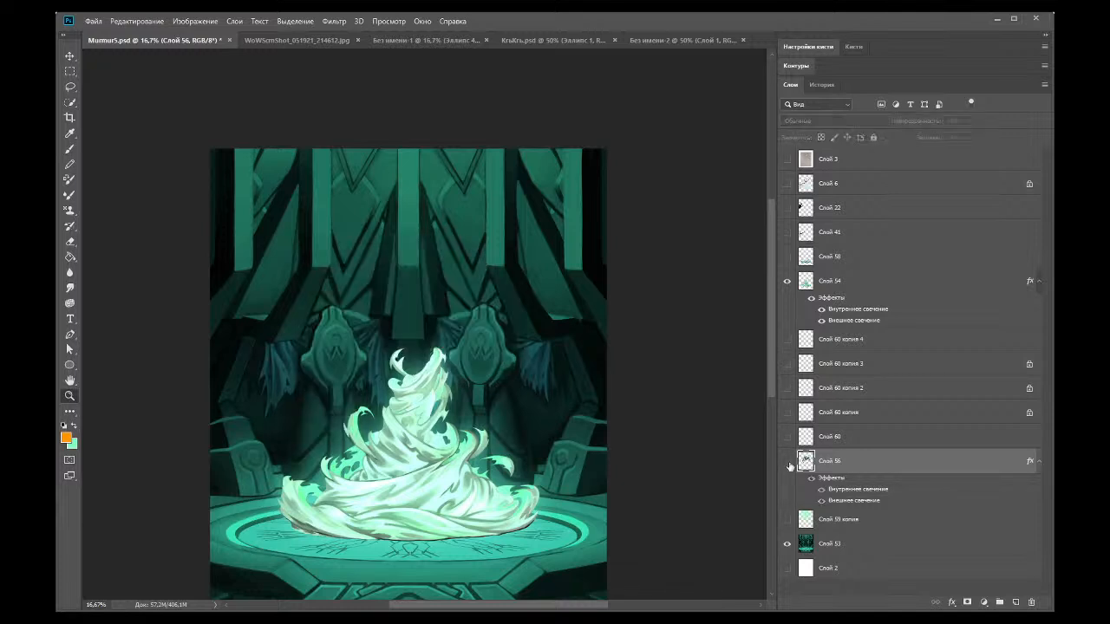
click(787, 460)
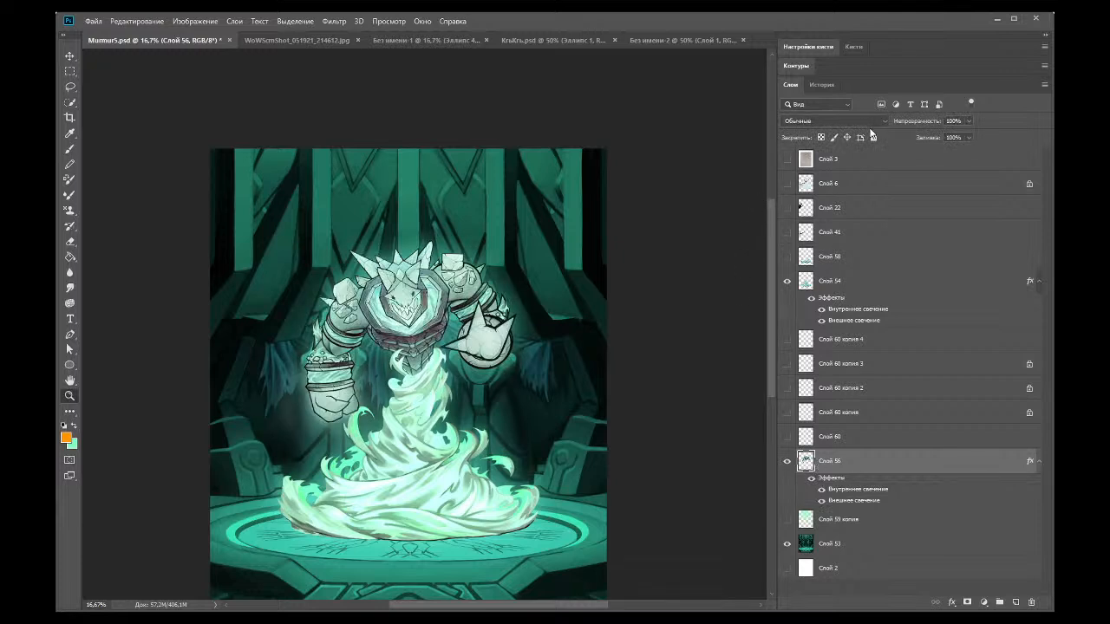
Step: Try a grey Color Overlay effect on the golem layer Слой 56
key(space)
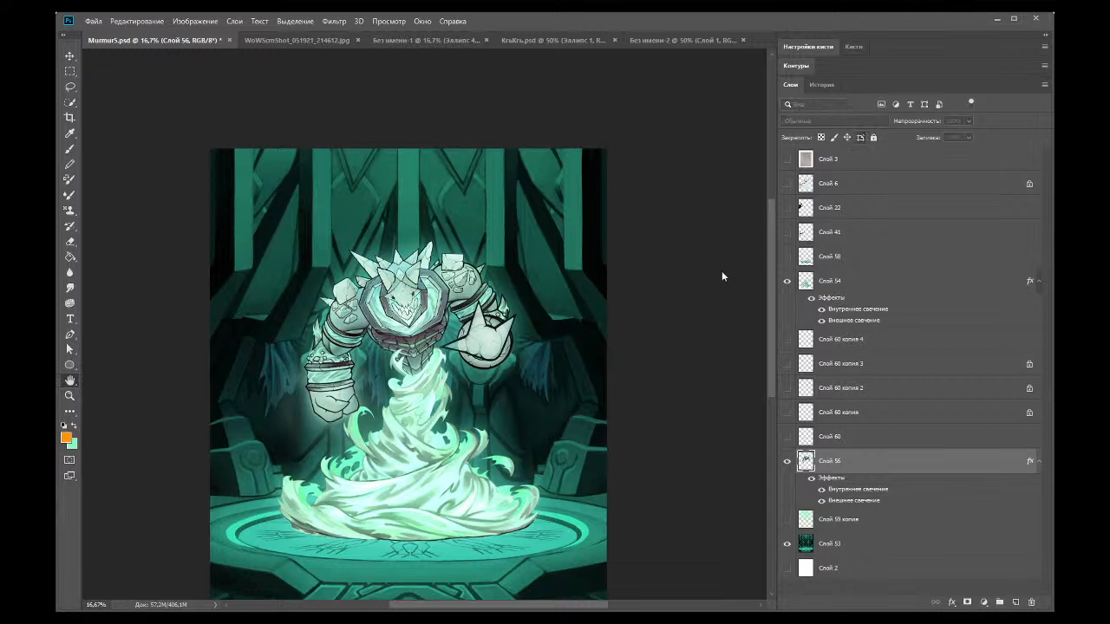
click(503, 325)
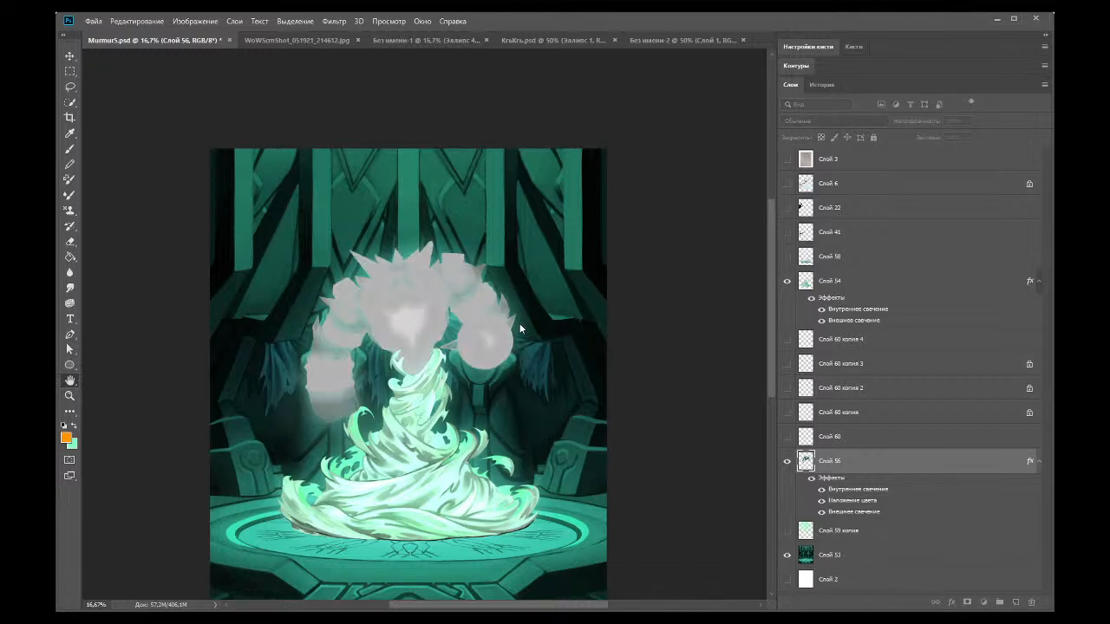
key(i)
key(h)
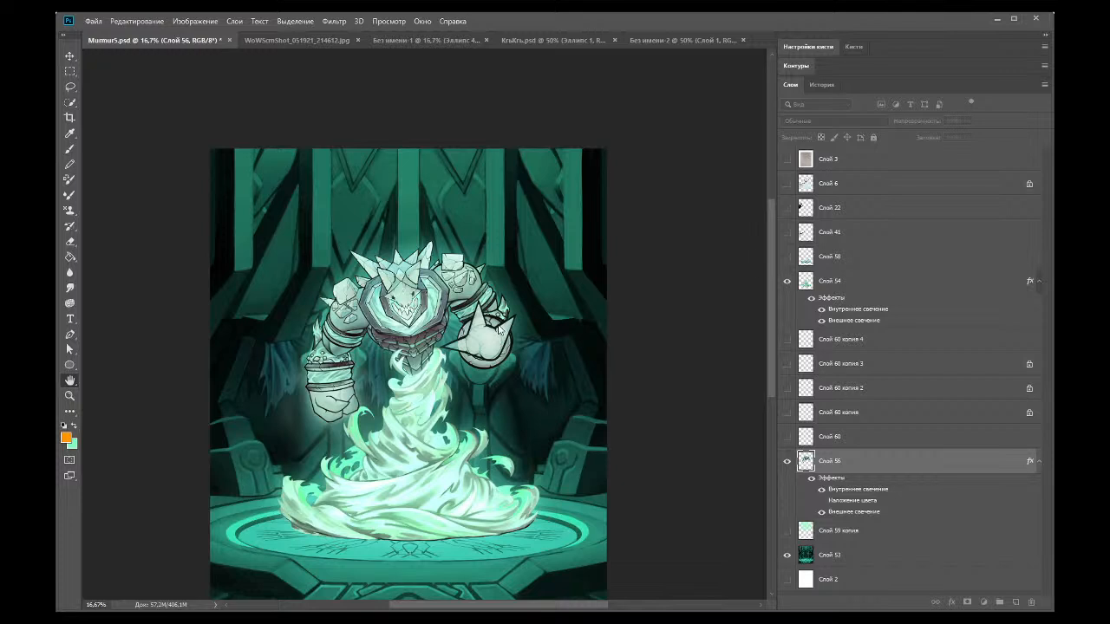
Step: Add an Inner Shadow effect to the golem layer Слой 56 and compare near-black and softer grey variants
click(508, 282)
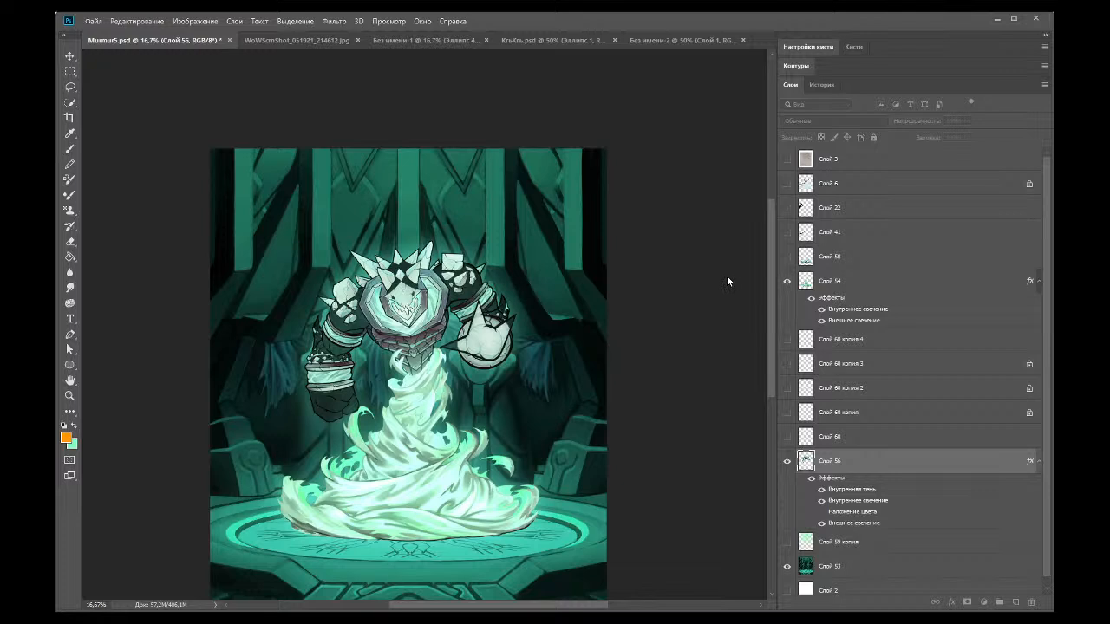
click(724, 277)
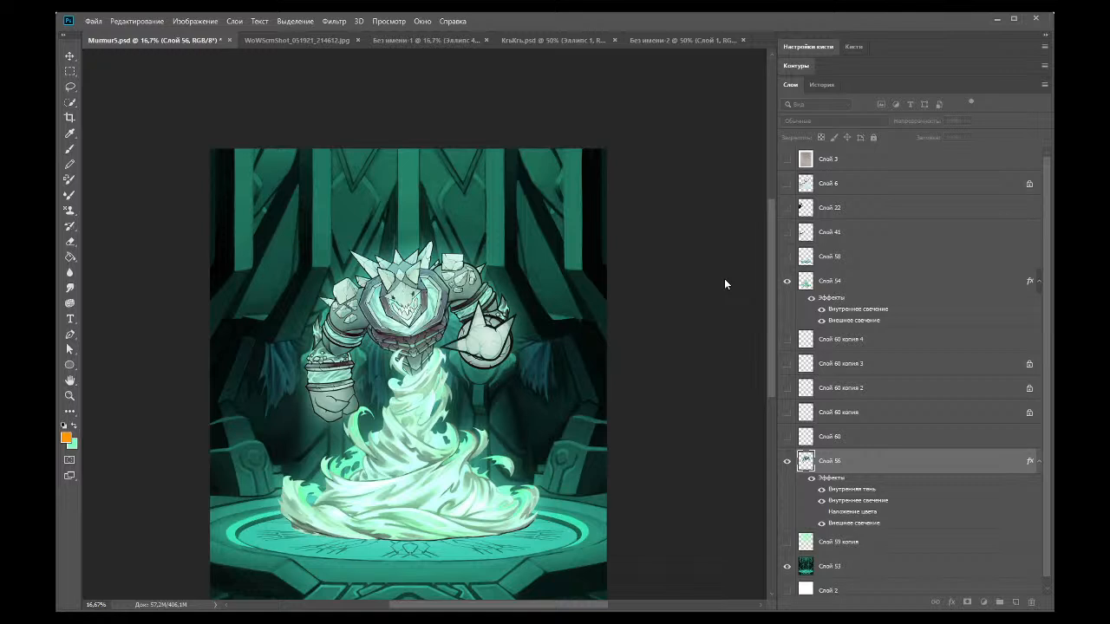
key(ctrl+z)
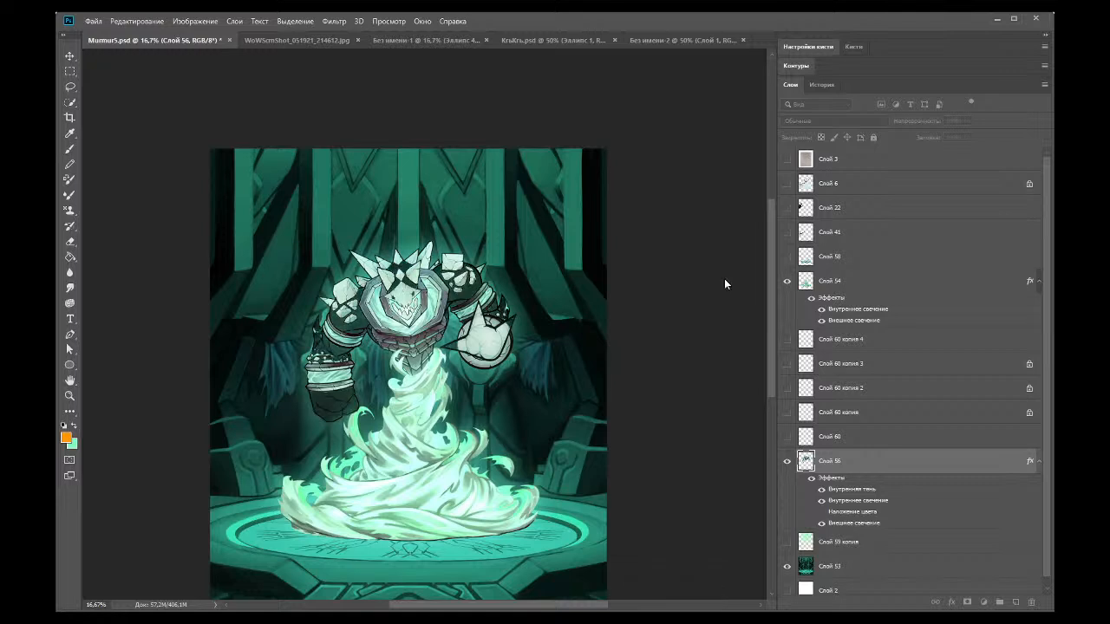
key(ctrl+shift+z)
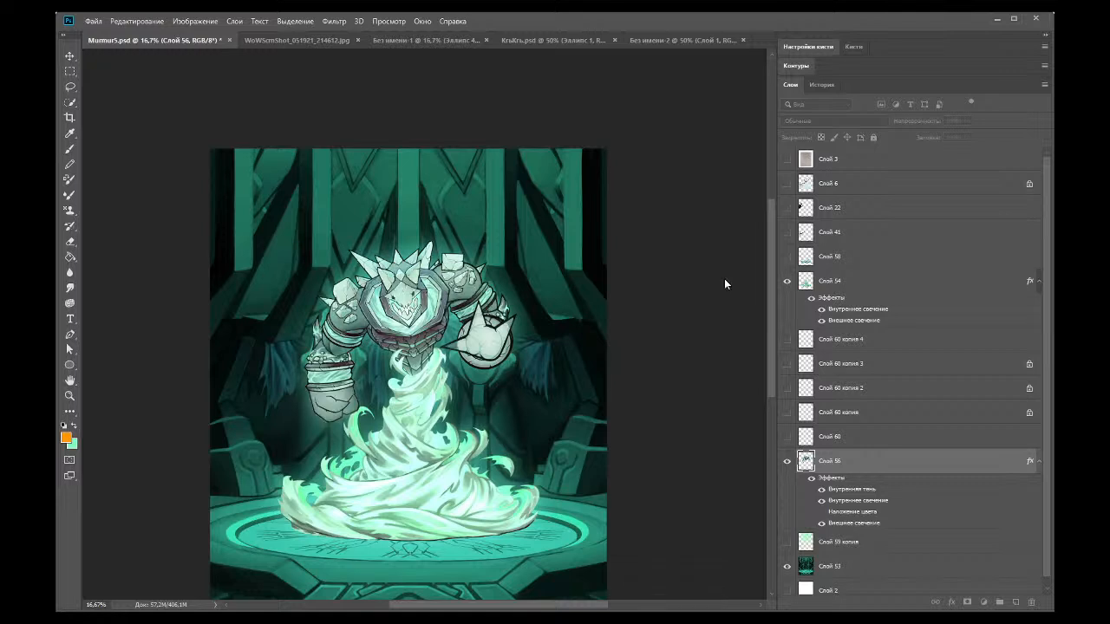
key(ctrl+z)
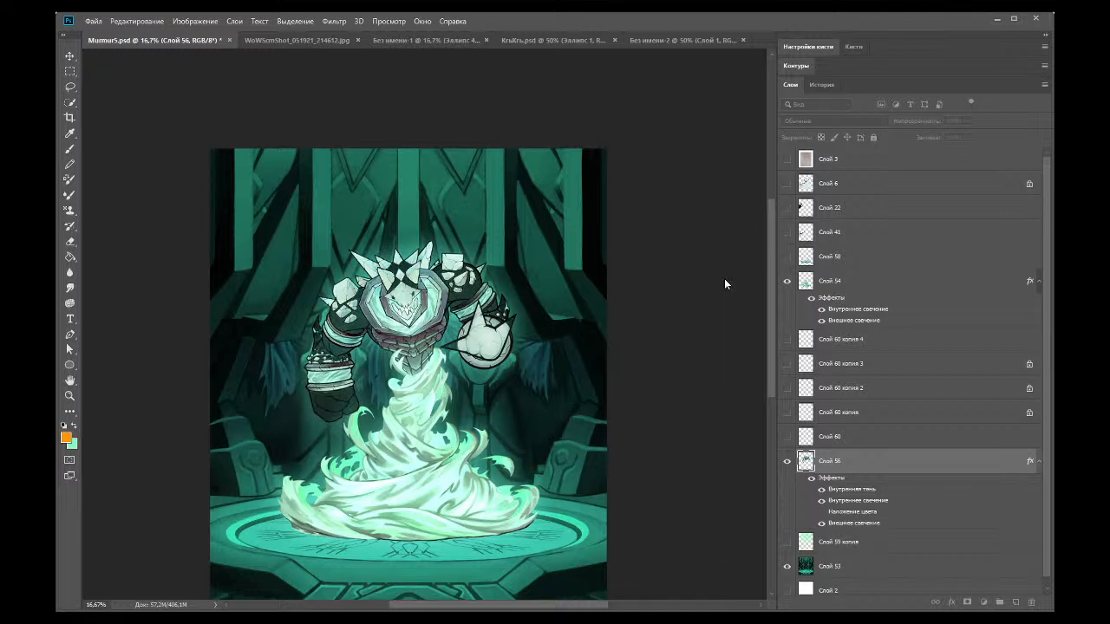
key(ctrl+shift+z)
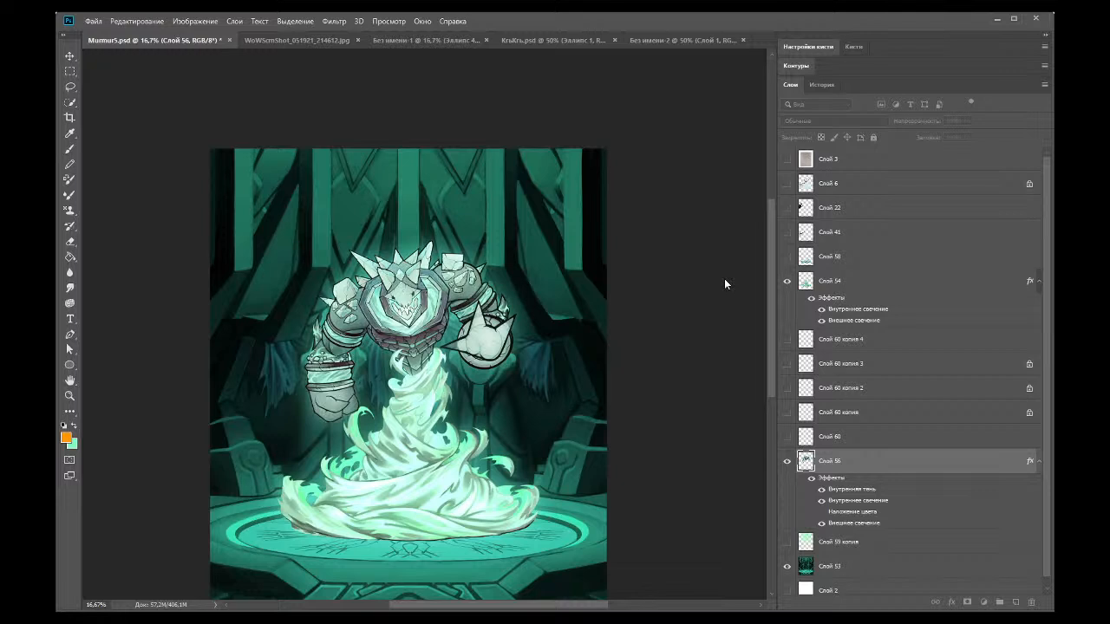
Step: Fine-tune the Inner Shadow of Слой 56 to a mild grey shading of the golem's stone and apply it
key(ctrl+z)
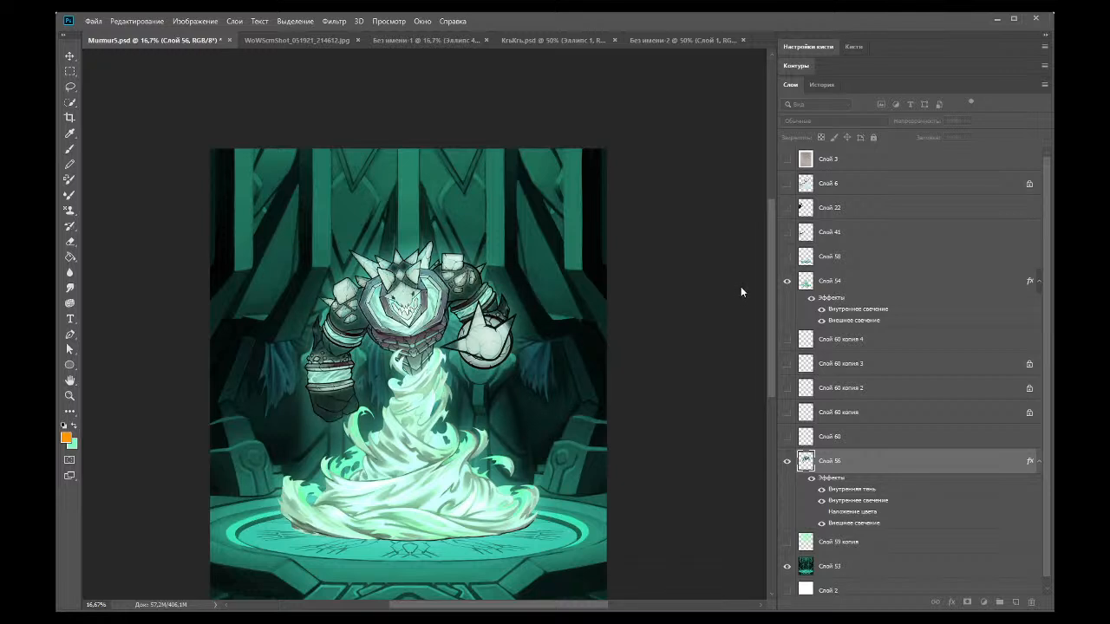
key(ctrl+z)
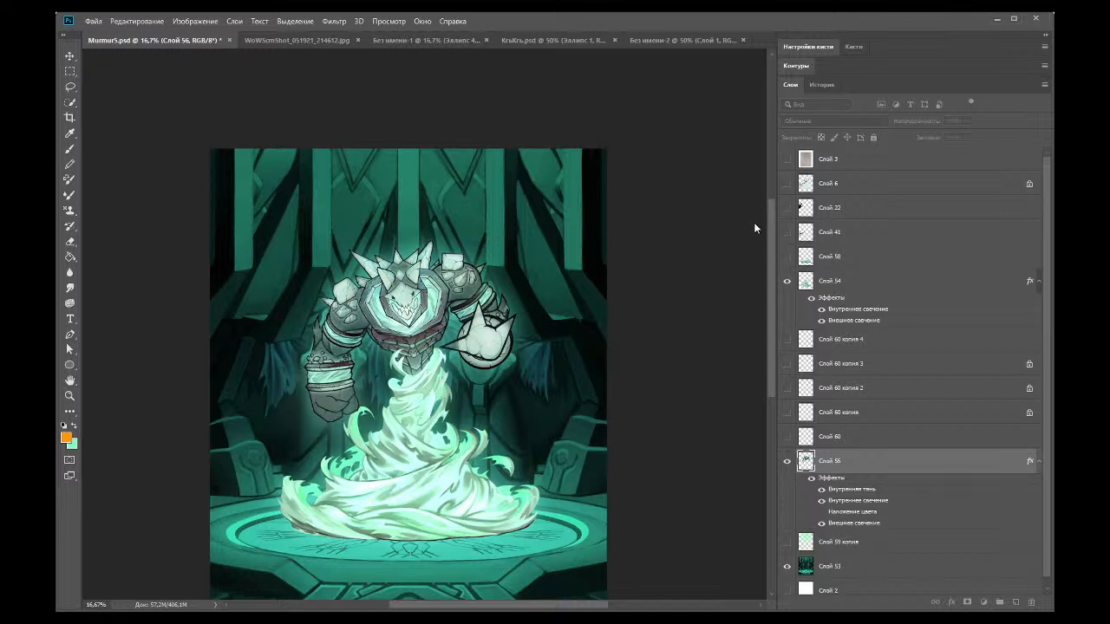
key(ctrl+z)
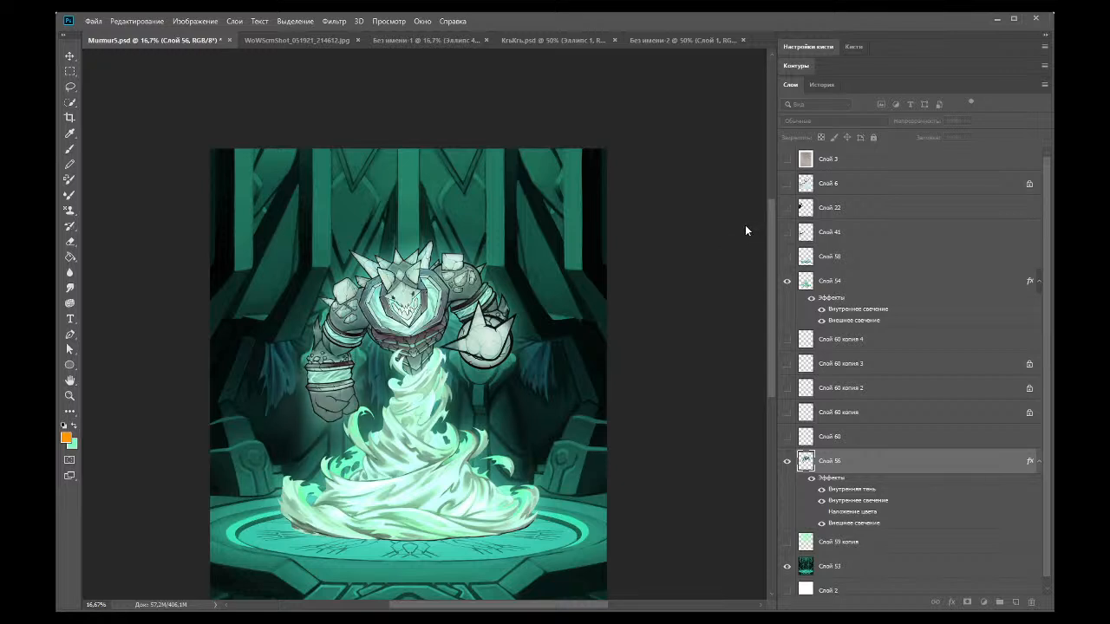
key(ctrl+z)
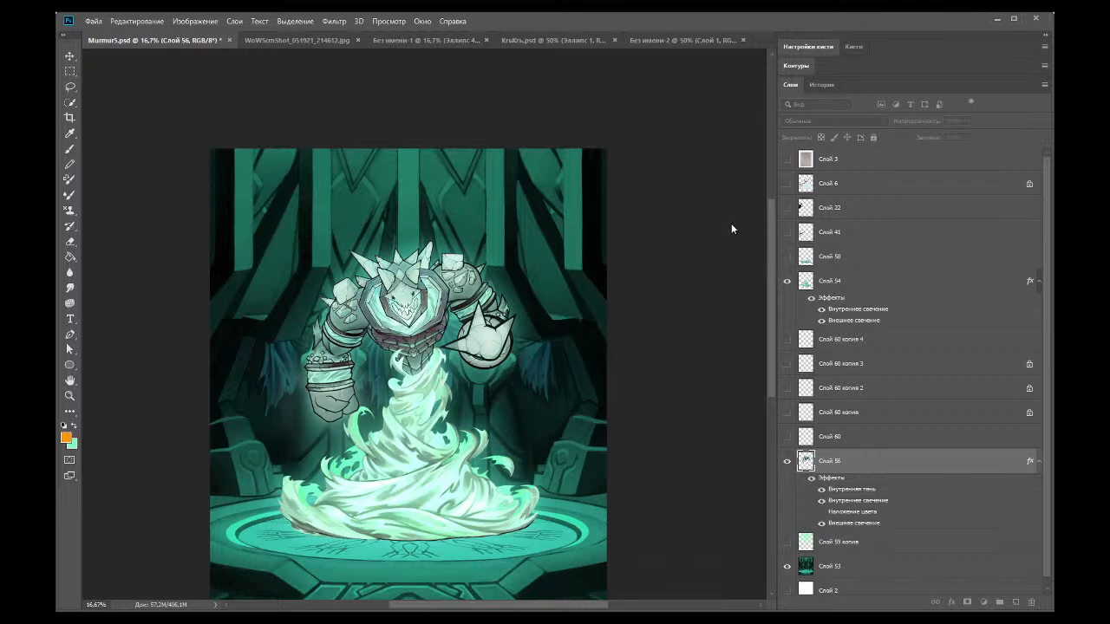
key(ctrl+z)
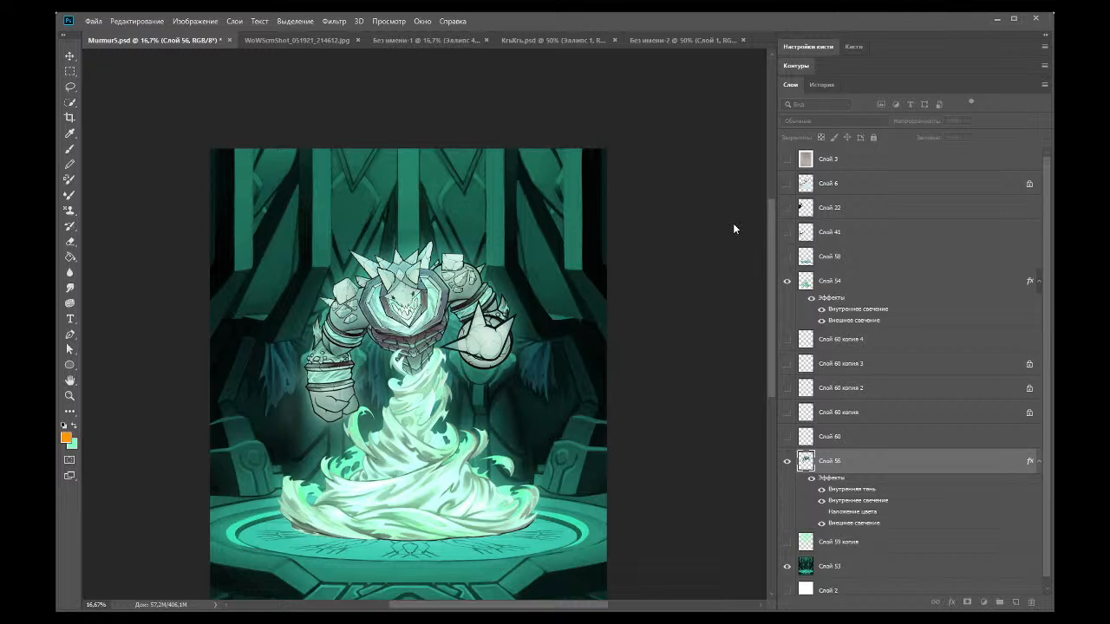
key(ctrl+z)
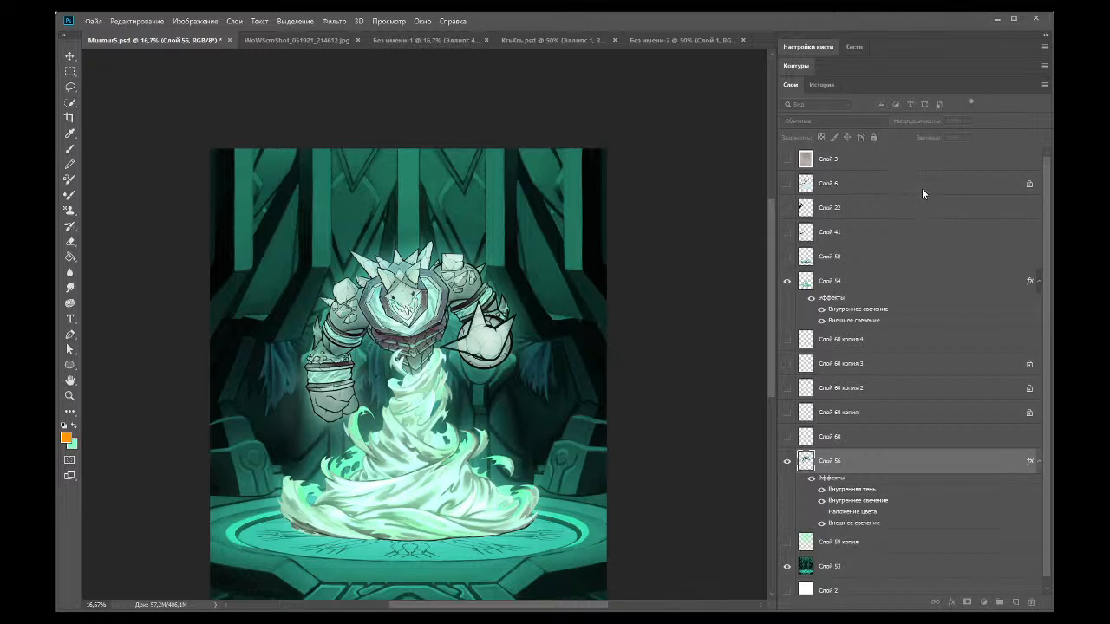
key(z)
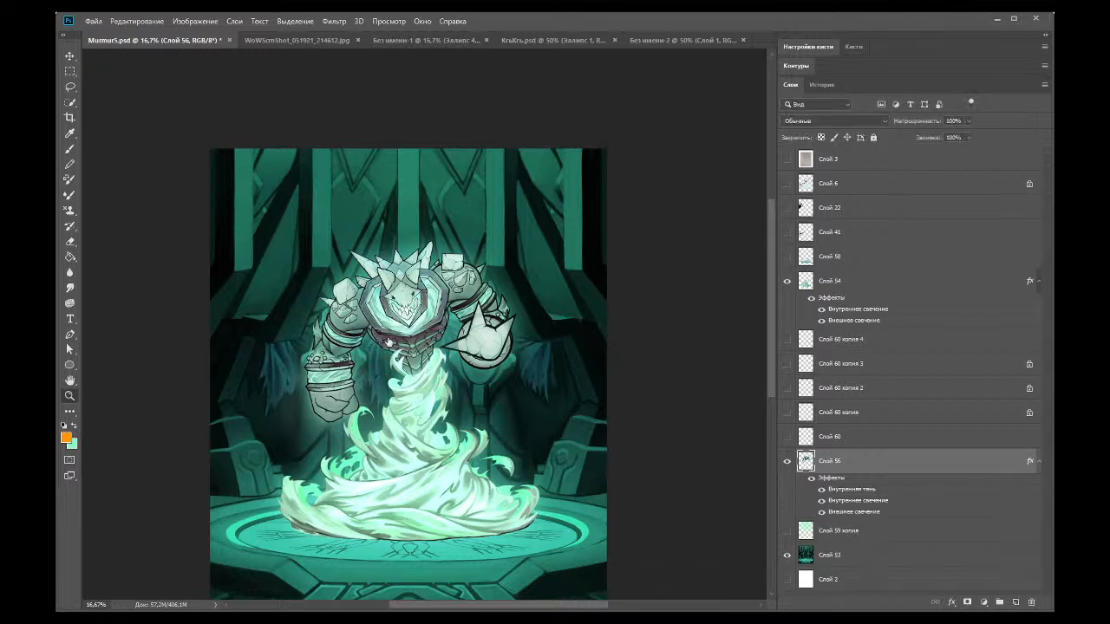
Step: Sample the pale grey of the golem's spiked fist as the foreground colour
click(71, 137)
click(488, 337)
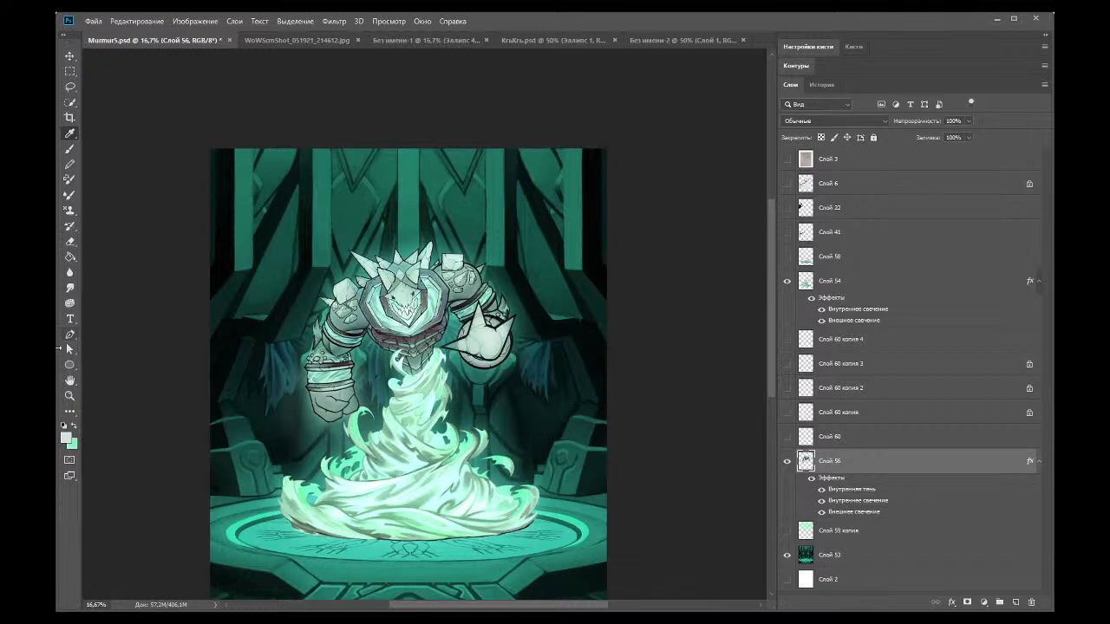
click(70, 396)
Step: Show the light haze layer Слой 59 копия behind the golem and check the whole illustration
click(911, 535)
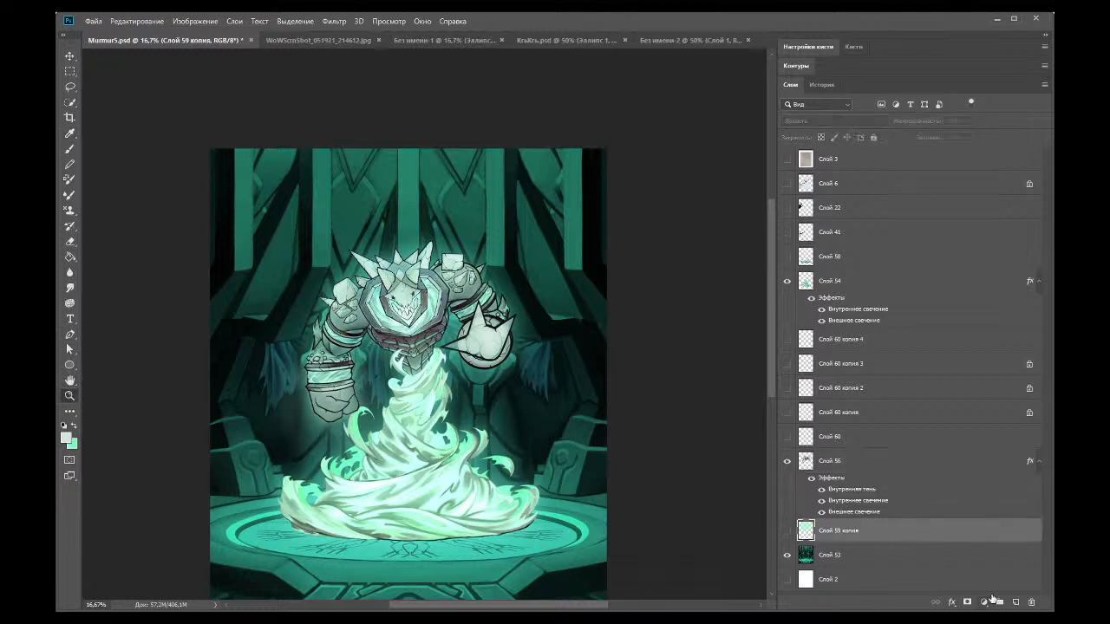
click(787, 531)
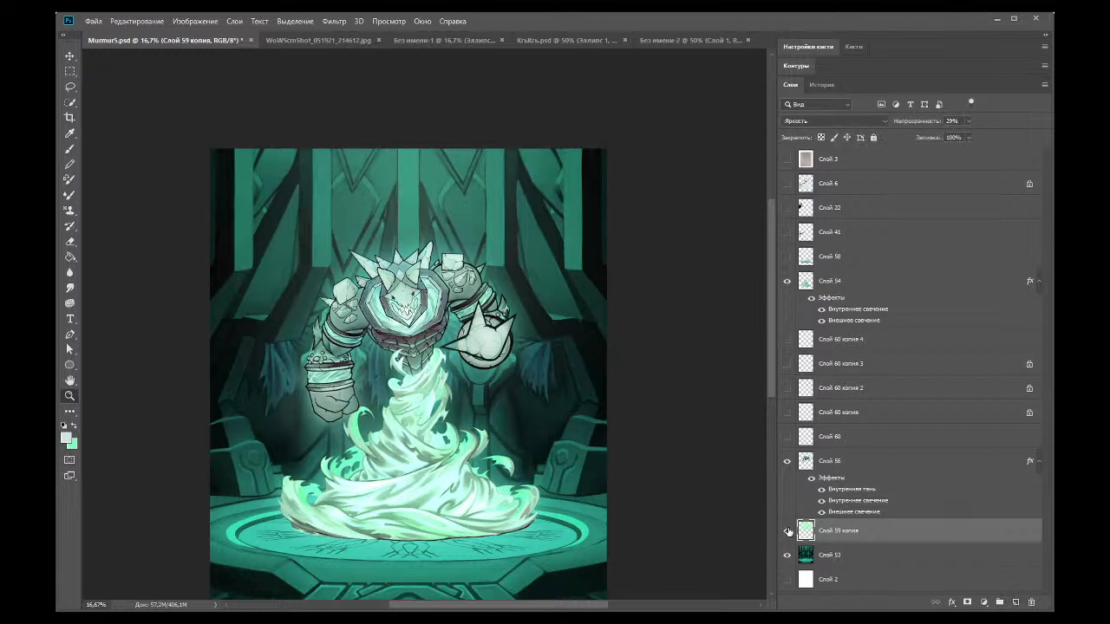
scroll(283, 406, down, 2)
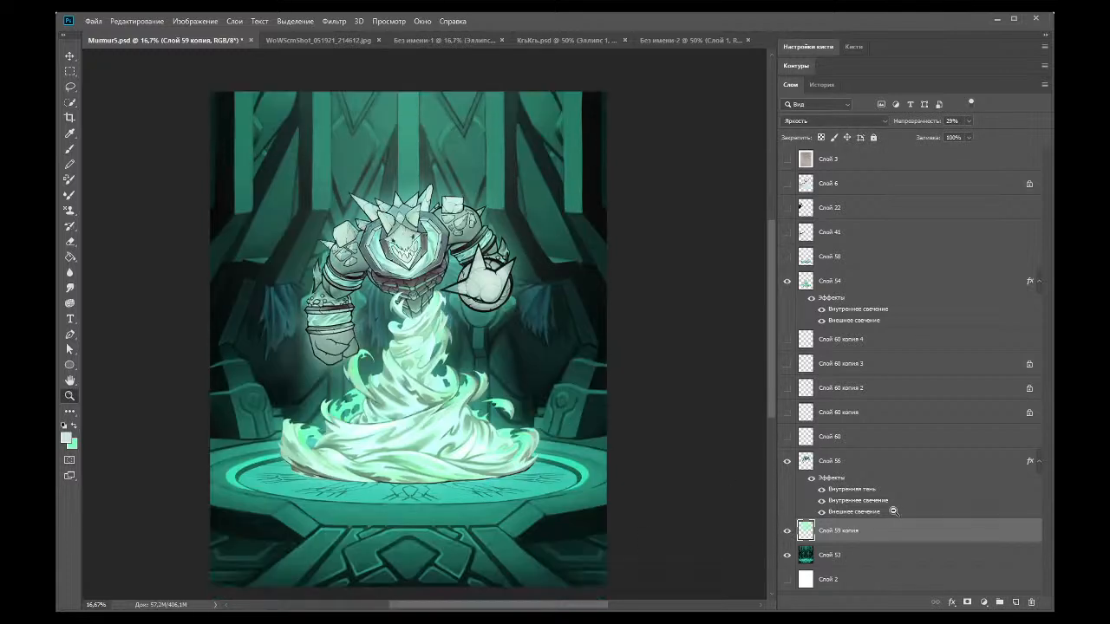
scroll(417, 362, down, 1)
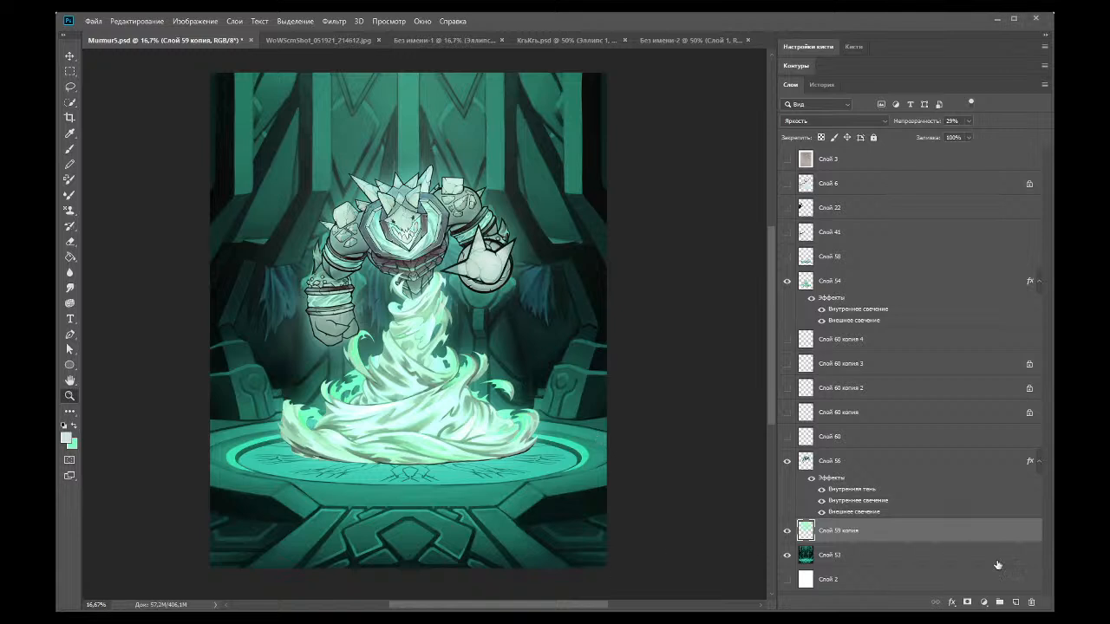
Step: Try painting a soft pale glow around the golem's lowered fist on a new layer above Слой 59 копия, and delete that layer
click(1017, 602)
click(75, 155)
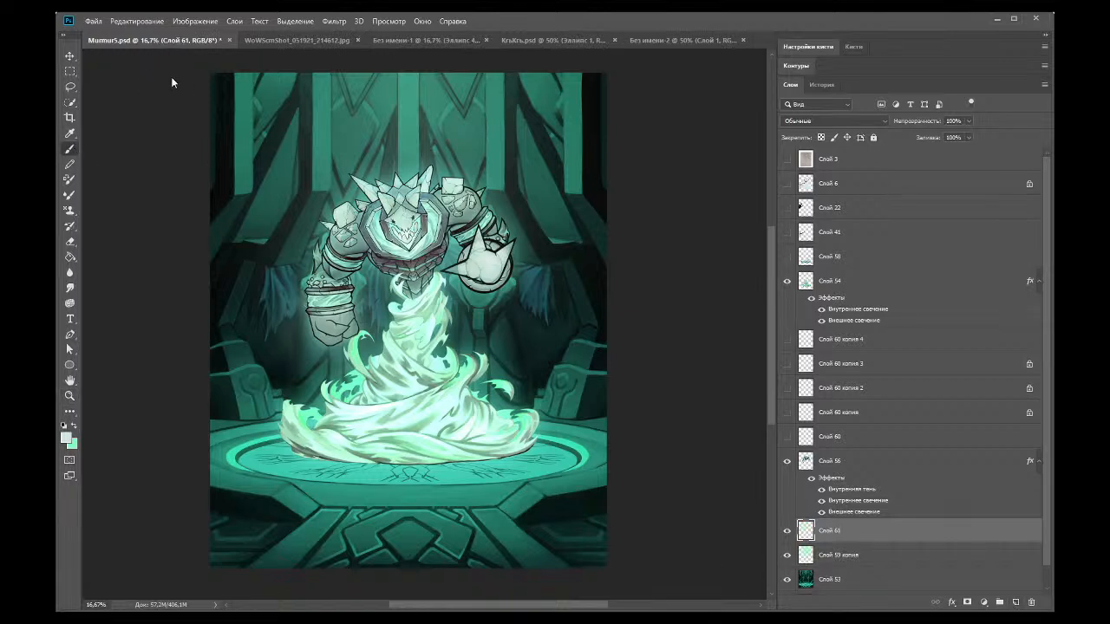
mouse_move(322, 328)
mouse_down()
mouse_move(350, 333)
mouse_move(330, 321)
mouse_up()
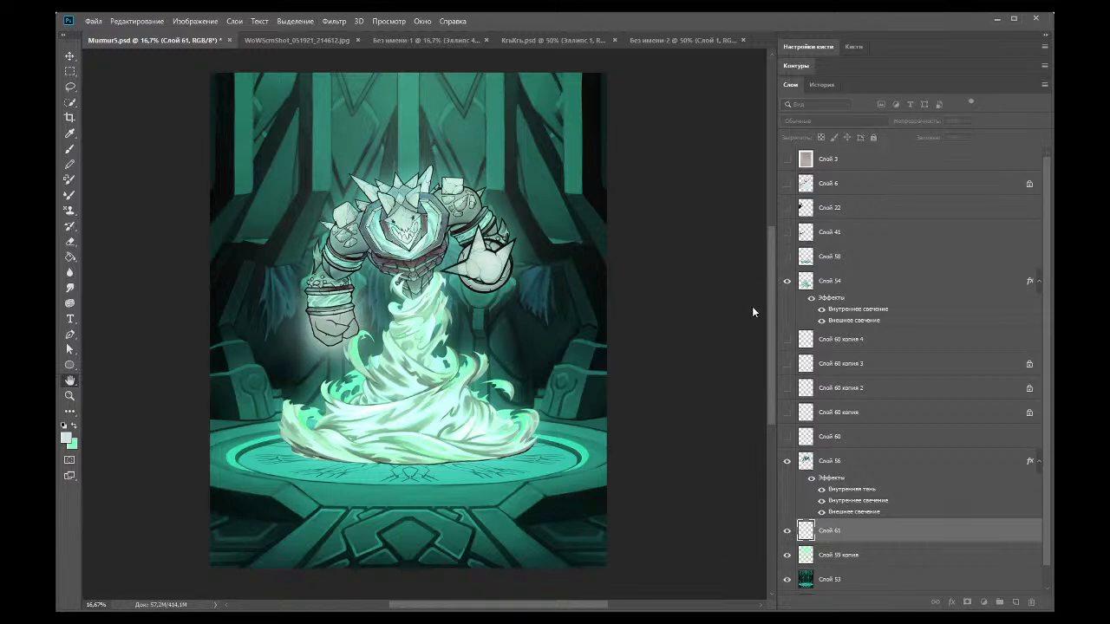
key(b)
click(785, 533)
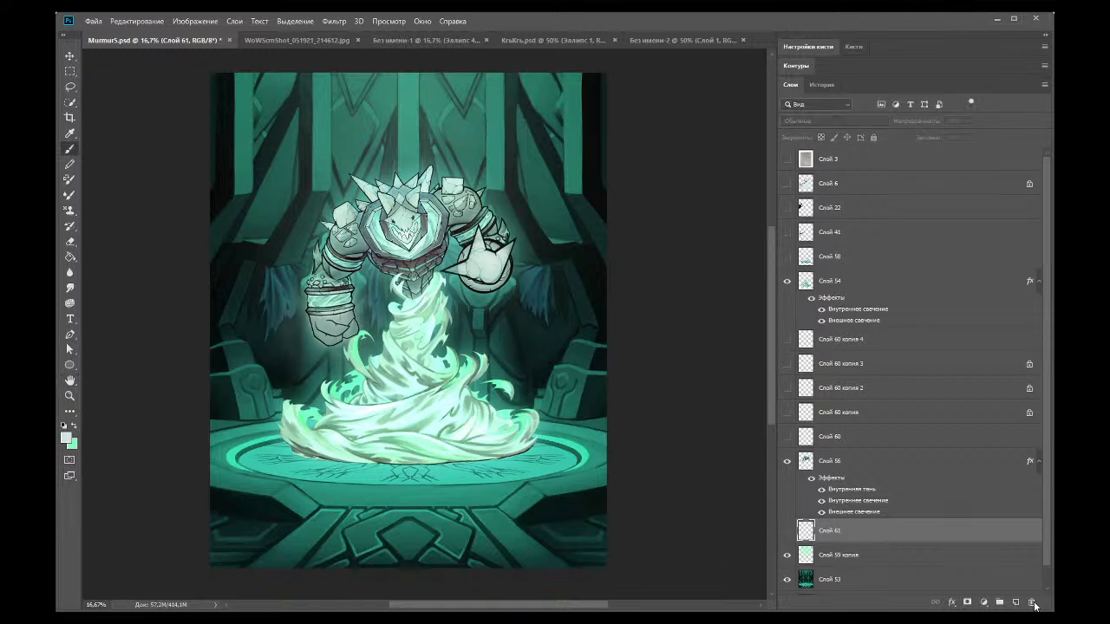
key(Delete)
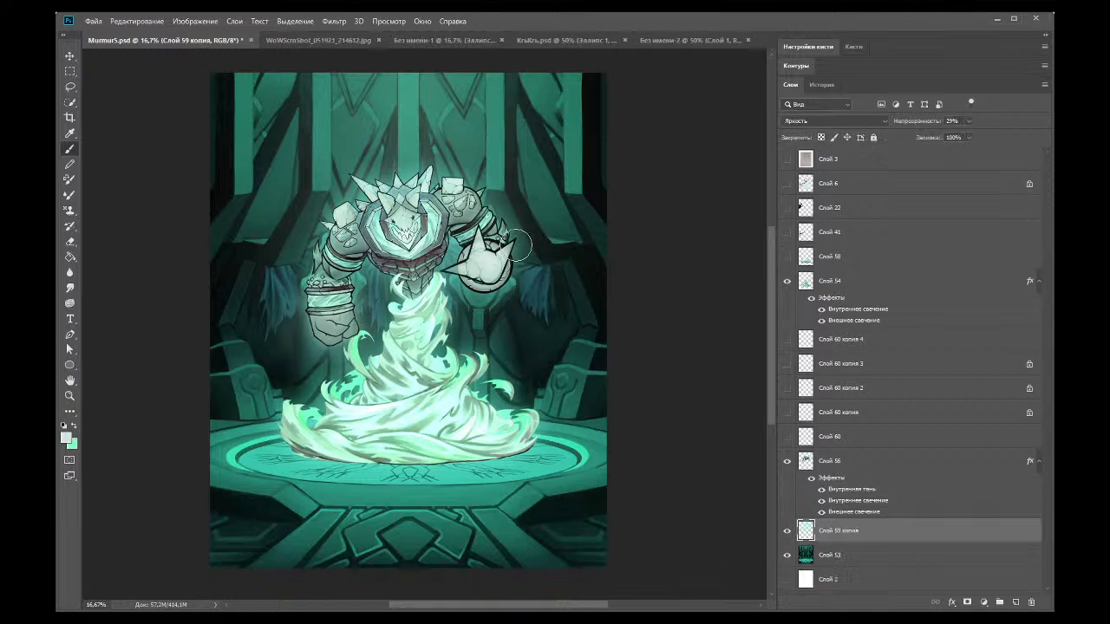
Step: Show the staff layer Слой 41 and move it directly below the golem layer Слой 56
click(787, 233)
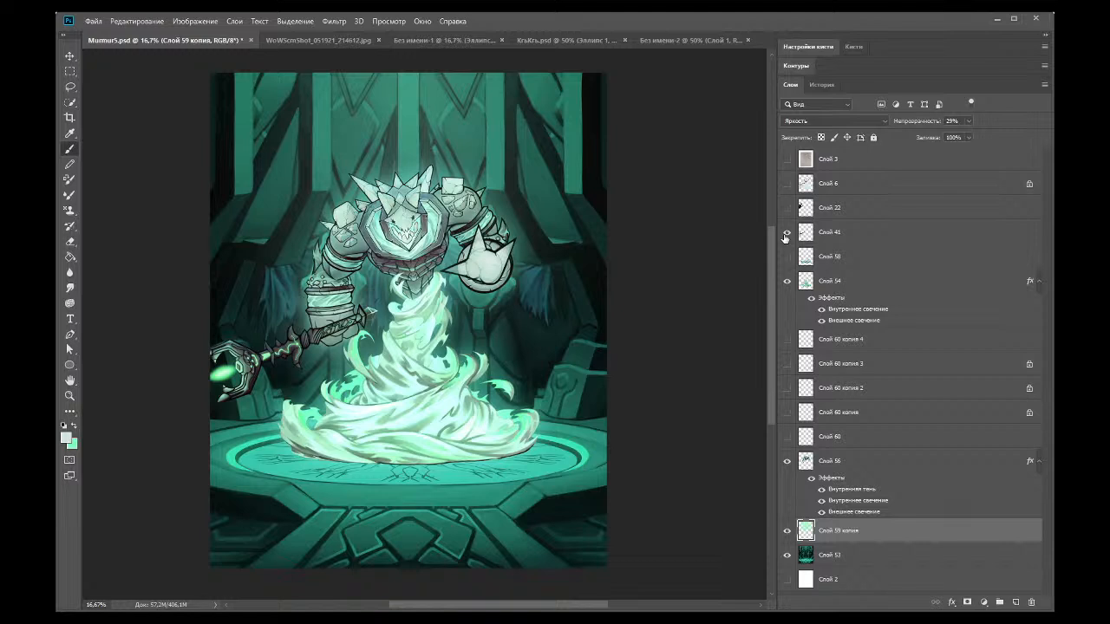
drag(821, 281, 812, 517)
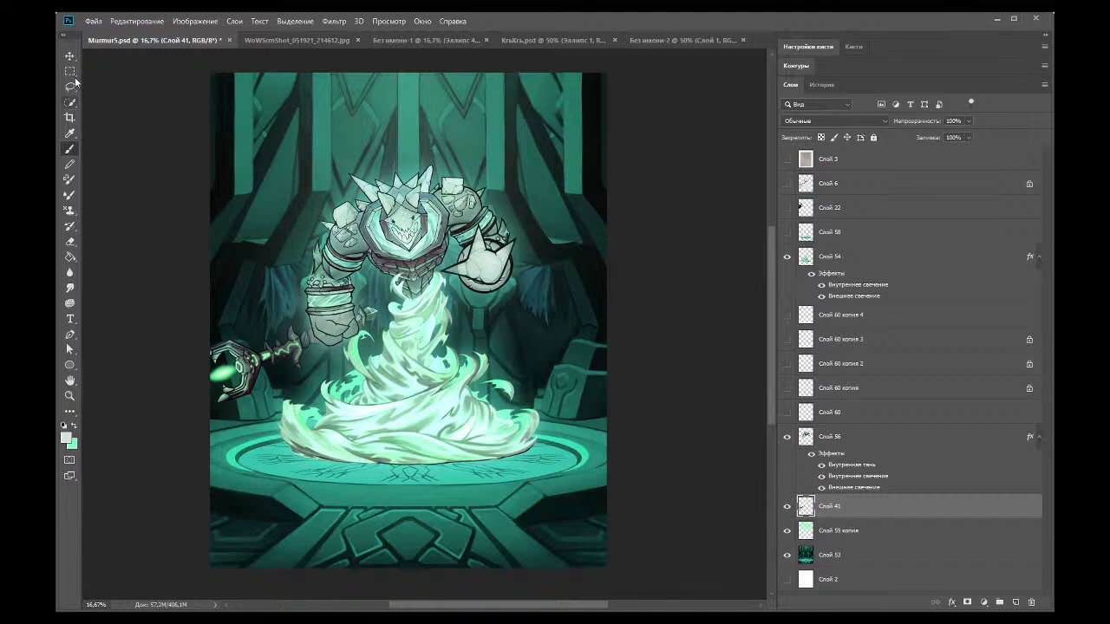
Step: Examine where the staff passes behind the golem's lowered fist by hiding and showing the staff layer Слой 41
click(70, 395)
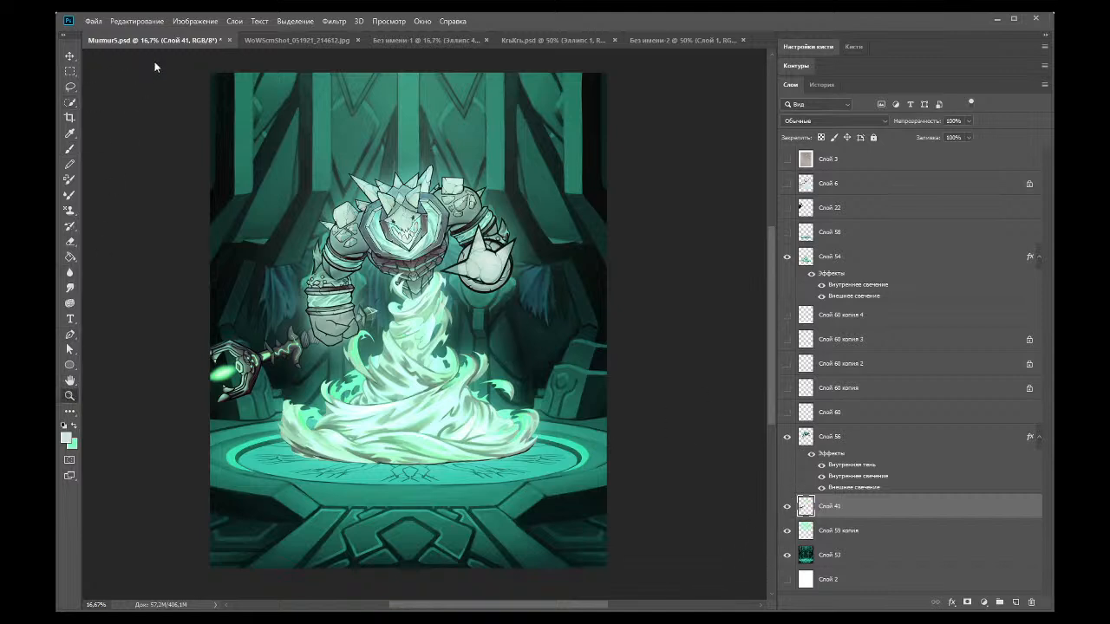
click(201, 250)
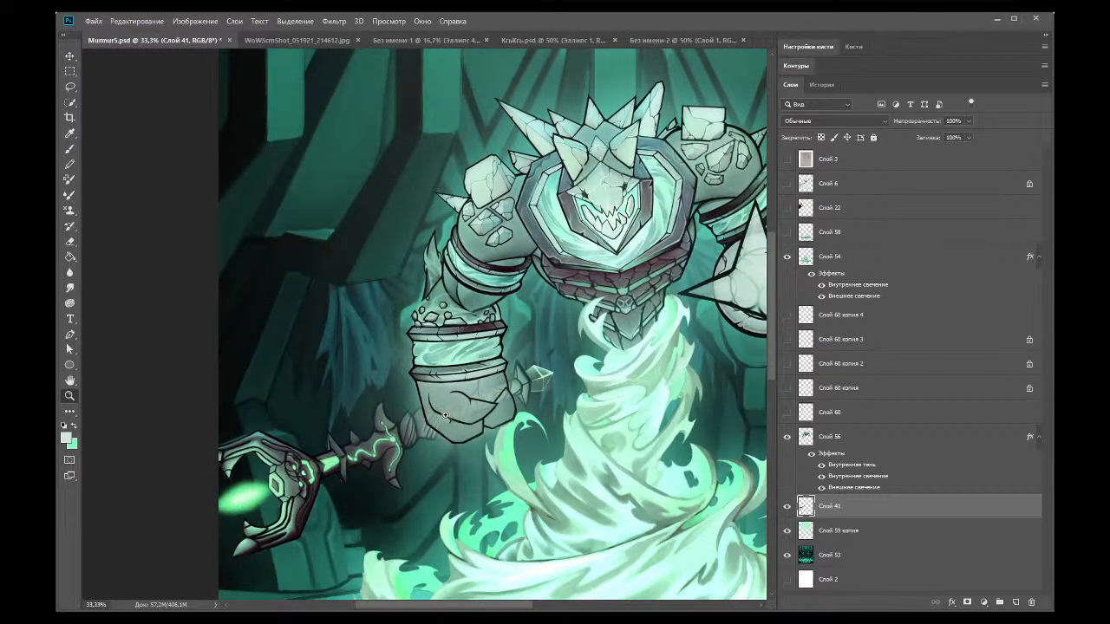
click(787, 507)
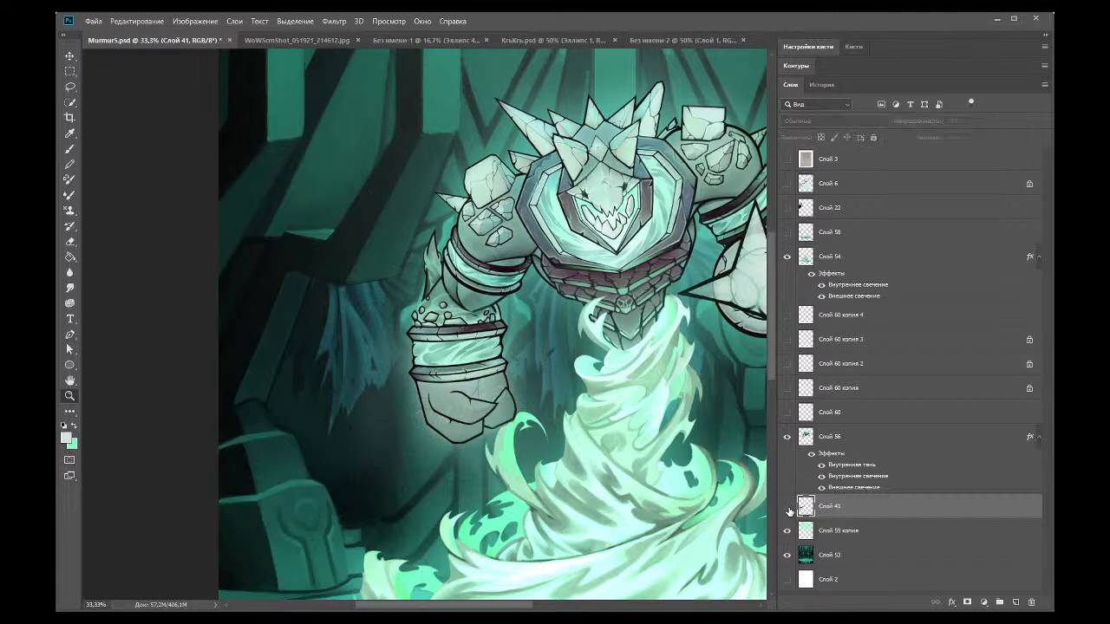
click(787, 507)
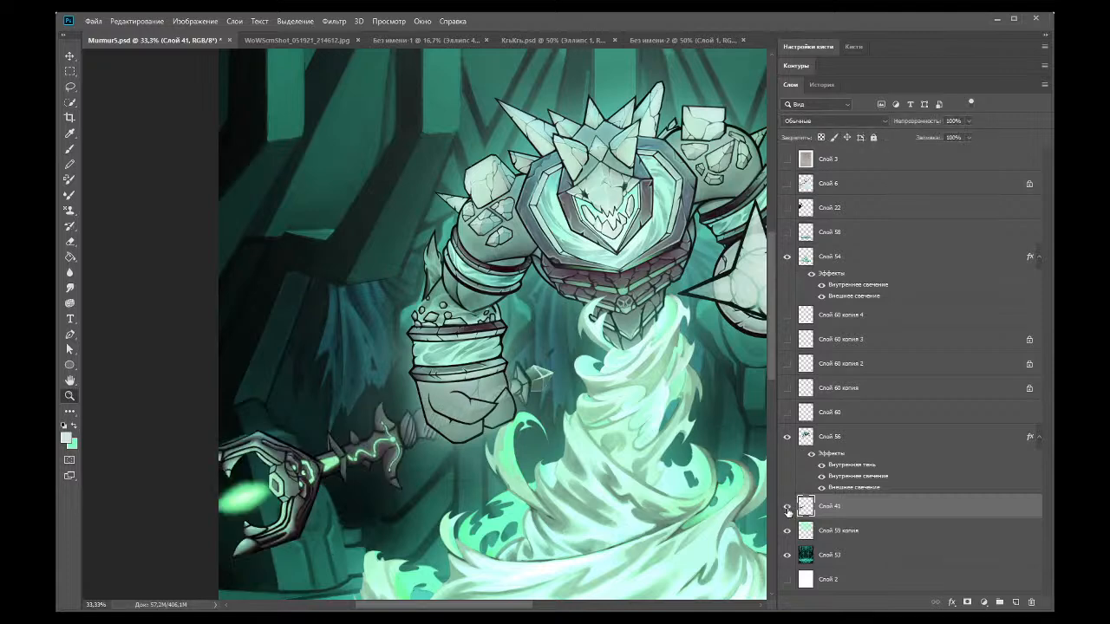
Step: Erase the section of the lowered fist's outline that crosses the staff grip on the golem layer Слой 56
click(805, 438)
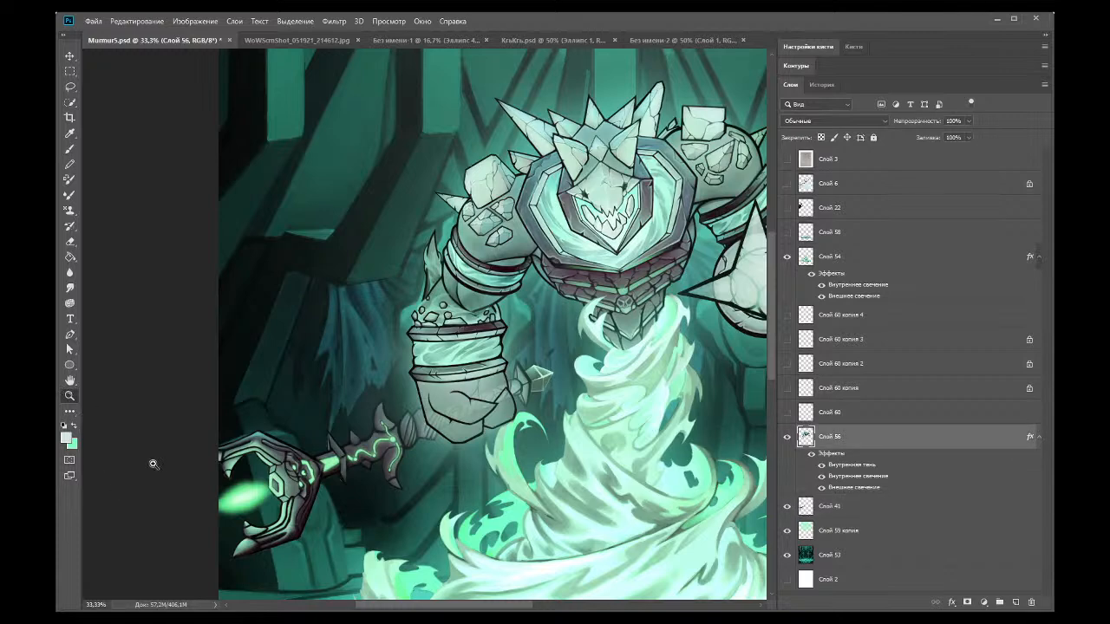
click(73, 399)
click(429, 414)
click(429, 414)
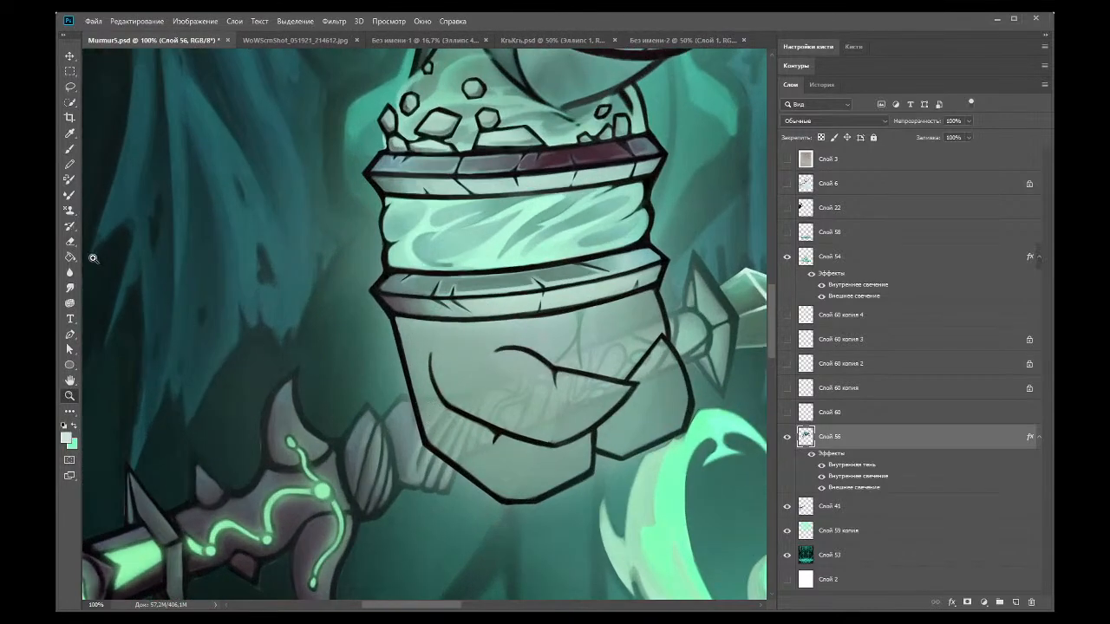
click(69, 243)
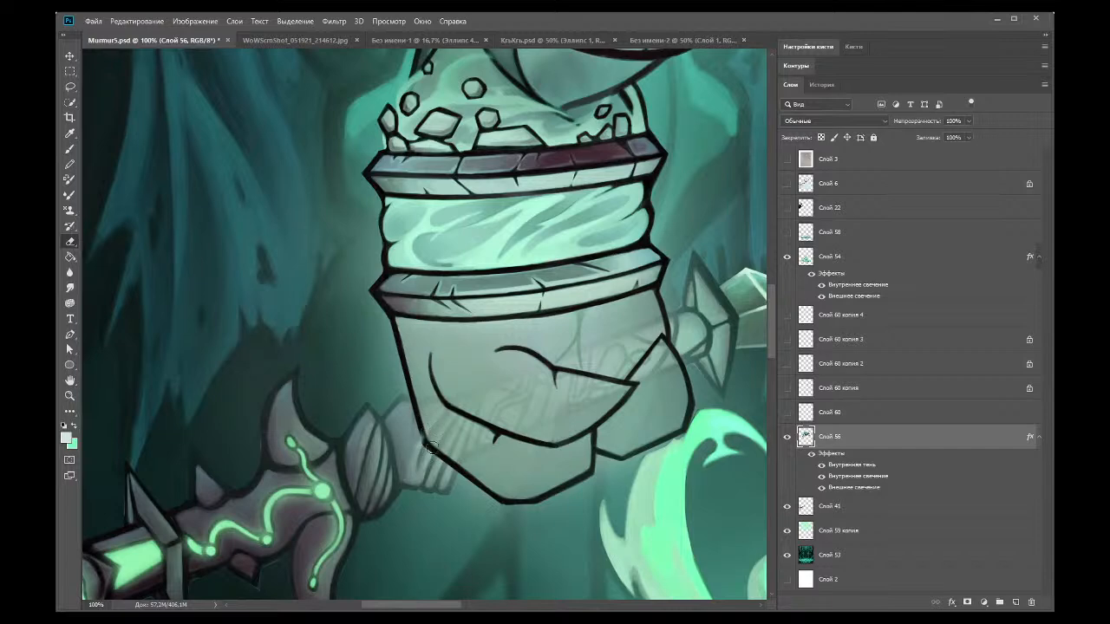
drag(431, 447, 408, 431)
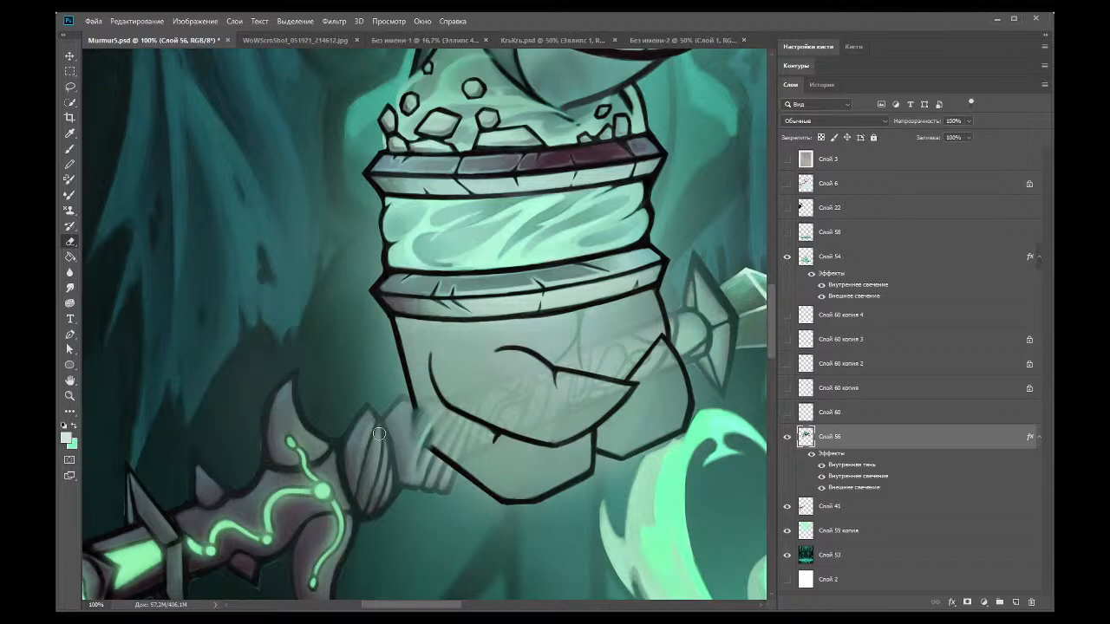
mouse_move(443, 458)
mouse_down()
mouse_move(401, 437)
mouse_move(418, 467)
mouse_up()
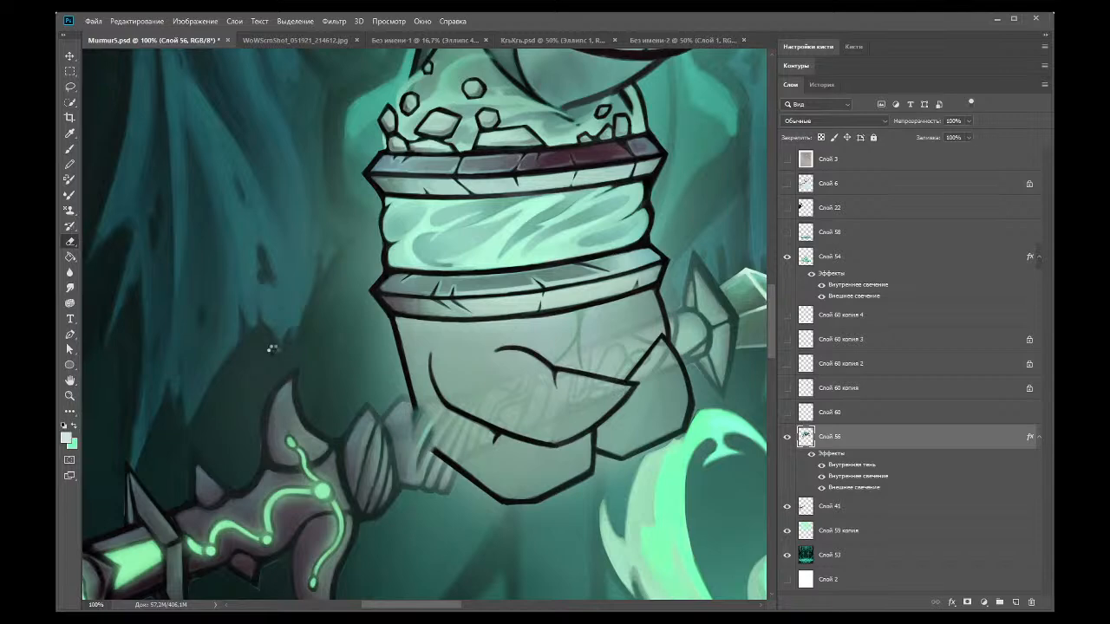
Step: Hide the effects of Слой 56 and erase more of the fist's lower edge over the staff's striped grip
click(812, 454)
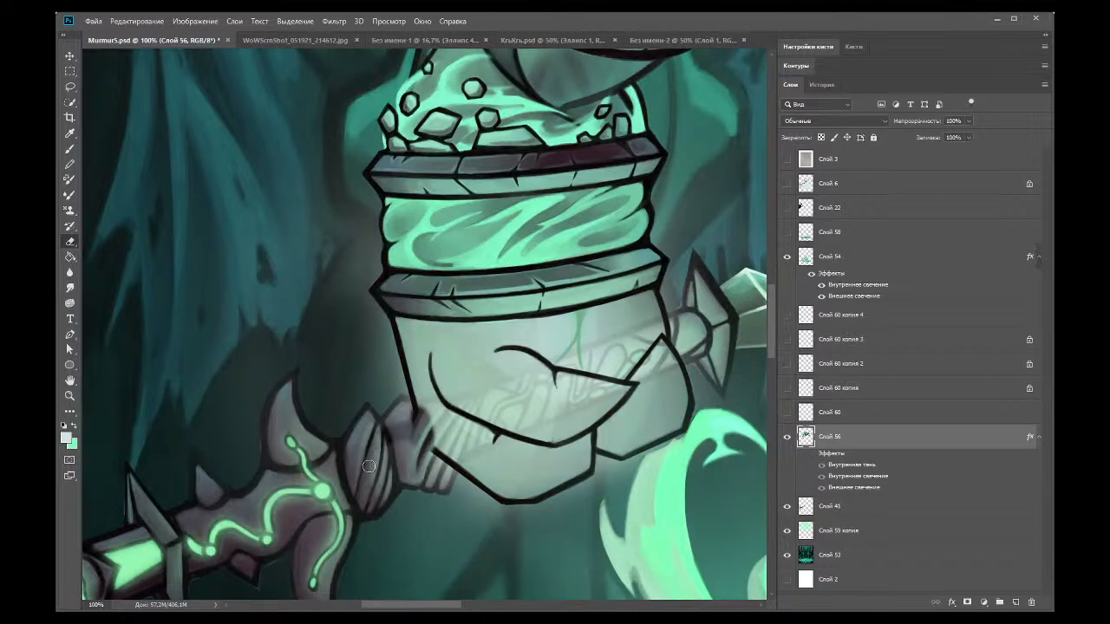
mouse_move(435, 439)
mouse_down()
mouse_move(445, 470)
mouse_move(442, 438)
mouse_move(448, 466)
mouse_move(468, 435)
mouse_up()
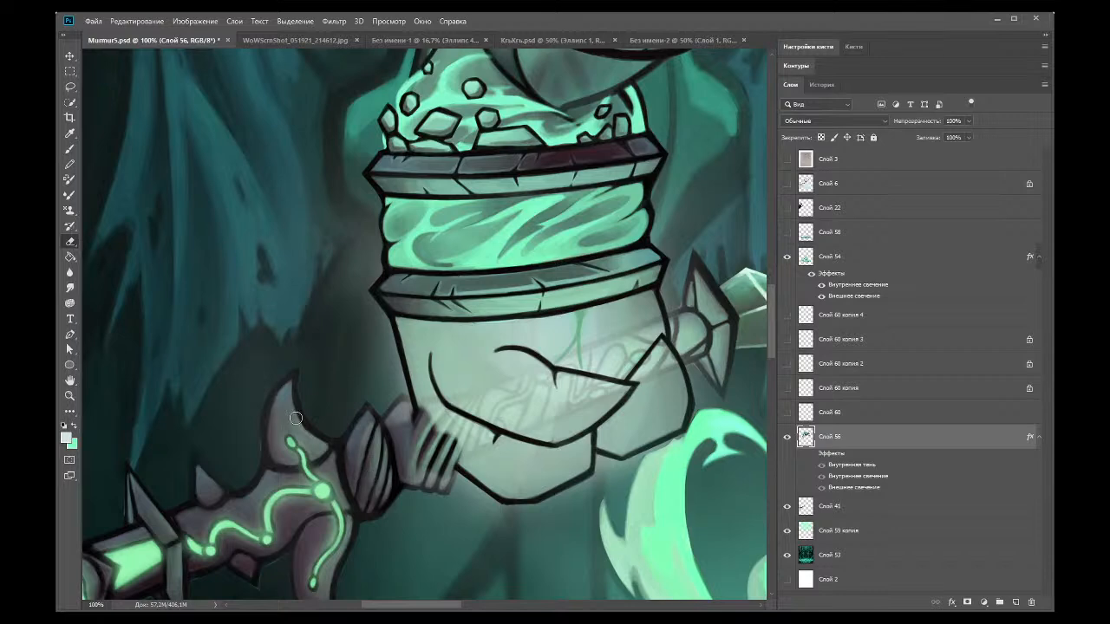
Step: Erase the fist and pale haze of Слой 56 along the upper edge of the staff grip to expose its dark contour
click(69, 395)
click(336, 415)
click(420, 416)
key(e)
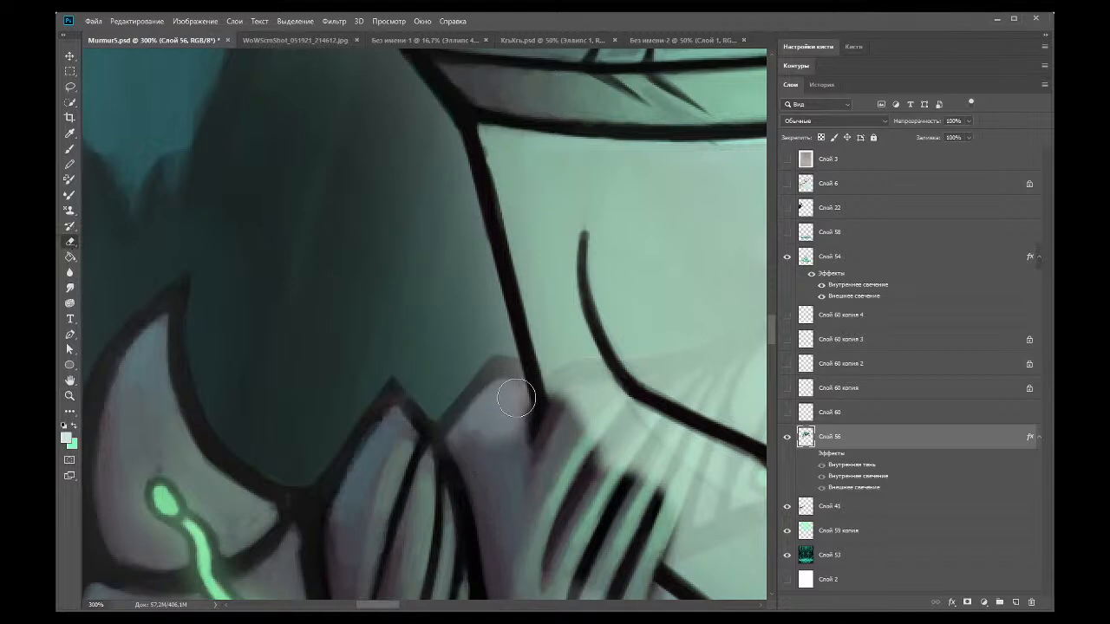
mouse_move(497, 392)
mouse_down()
mouse_move(466, 433)
mouse_move(522, 424)
mouse_move(519, 437)
mouse_move(538, 438)
mouse_move(574, 397)
mouse_up()
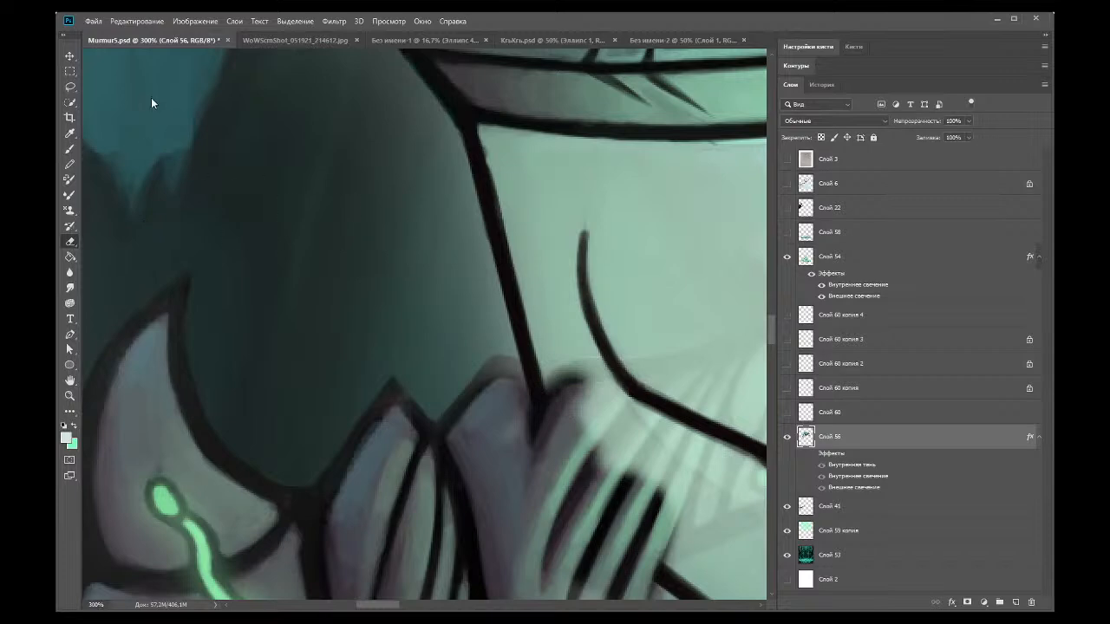
mouse_move(546, 406)
mouse_down()
mouse_move(587, 380)
mouse_move(549, 407)
mouse_move(557, 389)
mouse_move(600, 373)
mouse_up()
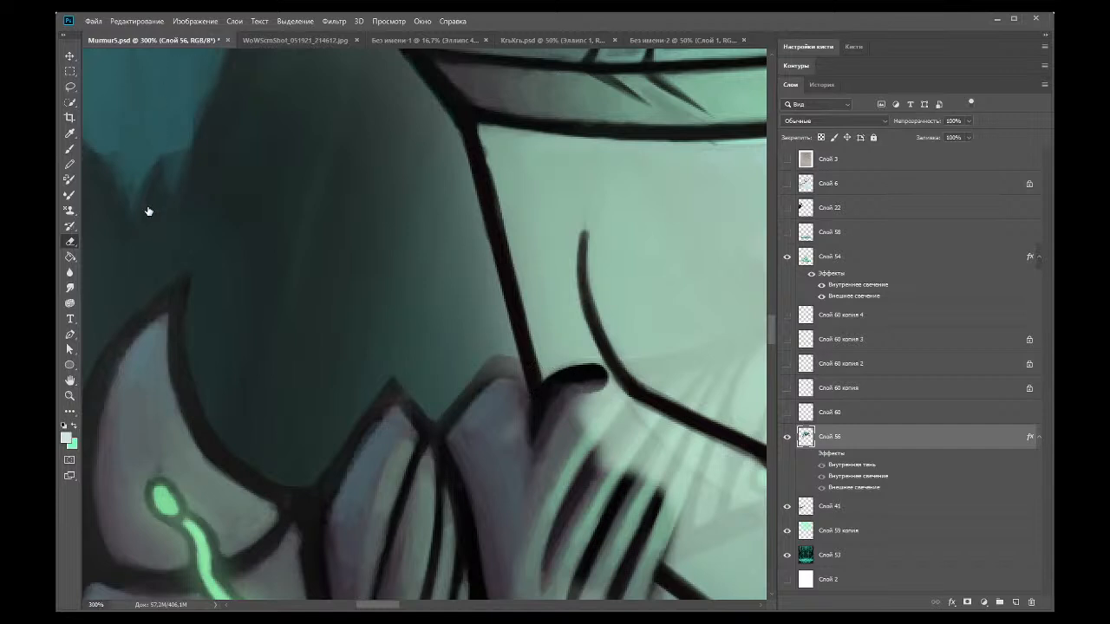
mouse_move(573, 383)
mouse_down()
mouse_move(590, 374)
mouse_move(577, 390)
mouse_up()
key(ctrl+z)
drag(555, 381, 596, 369)
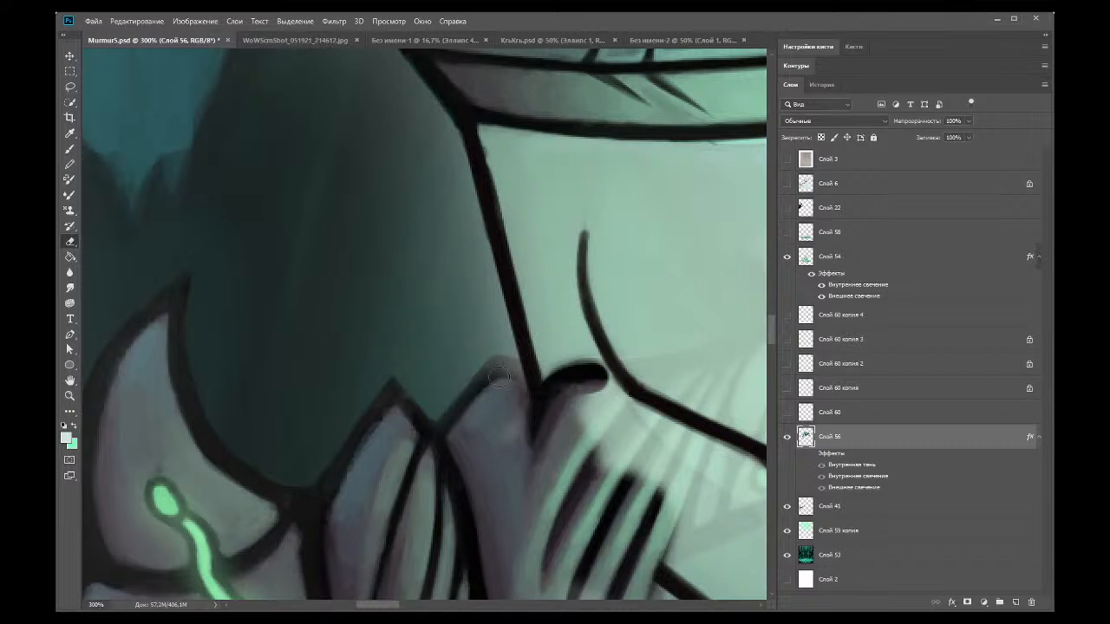
drag(505, 370, 517, 374)
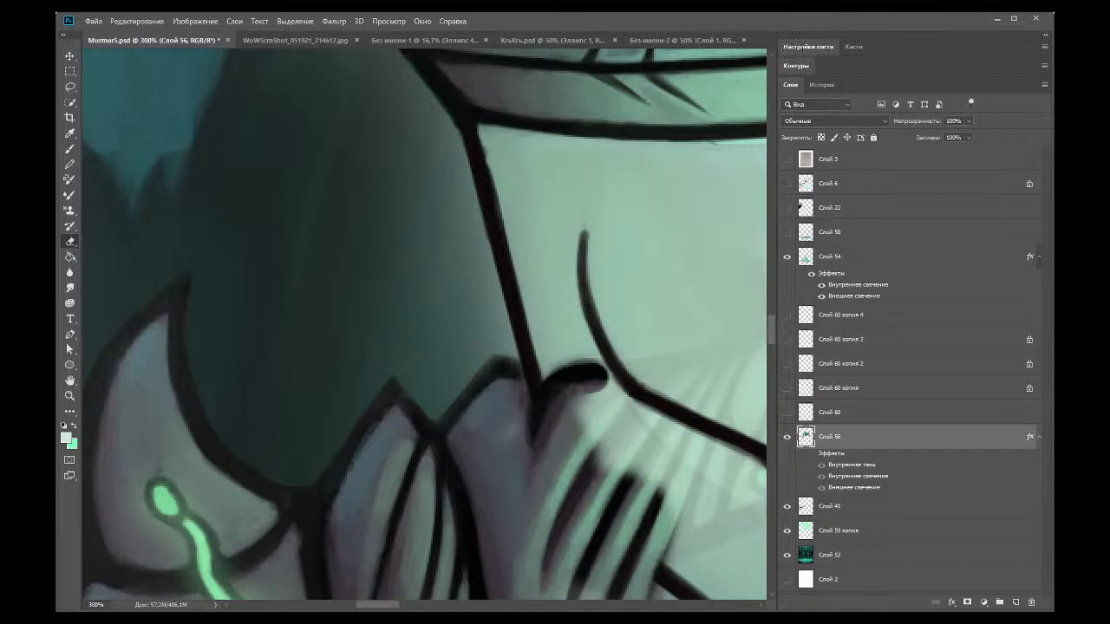
Step: Open the brush settings, check the whirlwind layer Слой 54 and golem layer Слой 56 by switching their visibility, and save the file
click(794, 47)
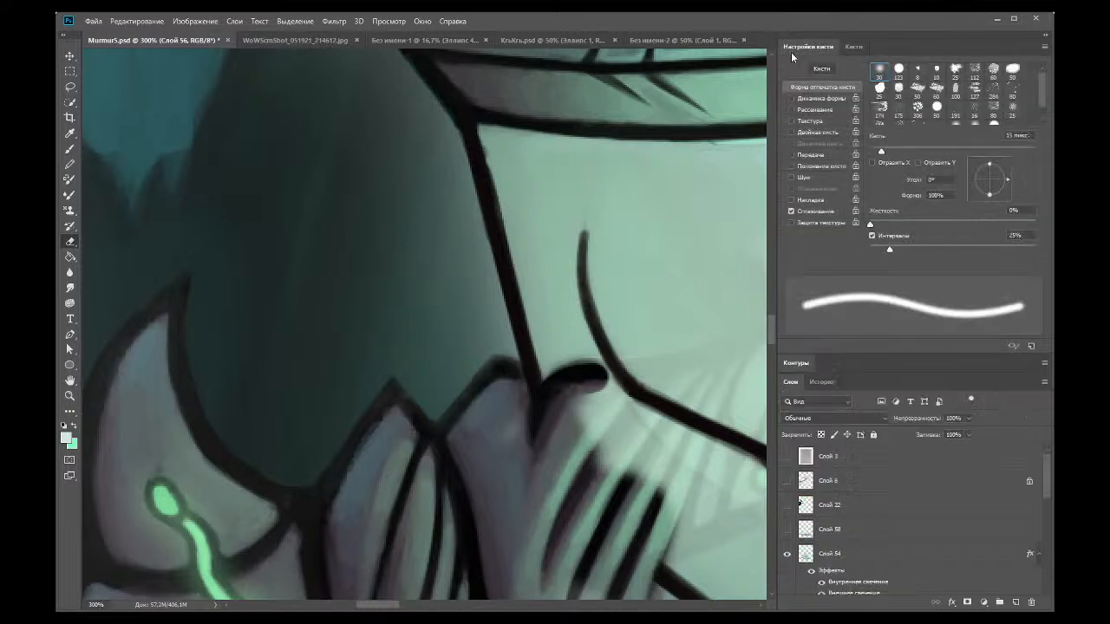
click(787, 555)
click(788, 555)
scroll(817, 539, down, 3)
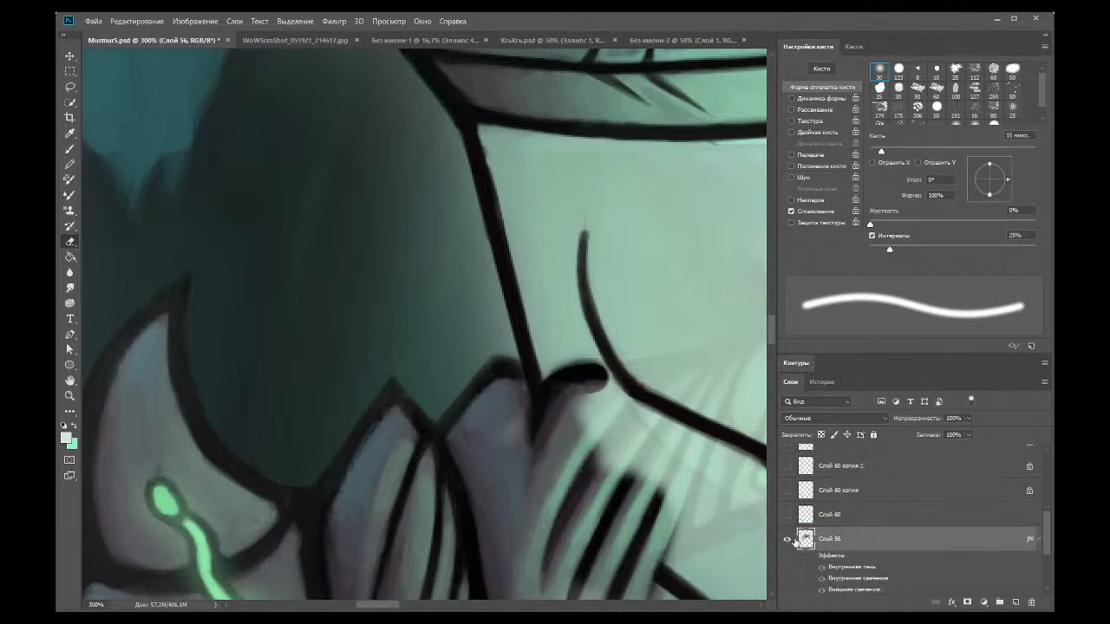
click(787, 542)
click(788, 542)
key(ctrl+s)
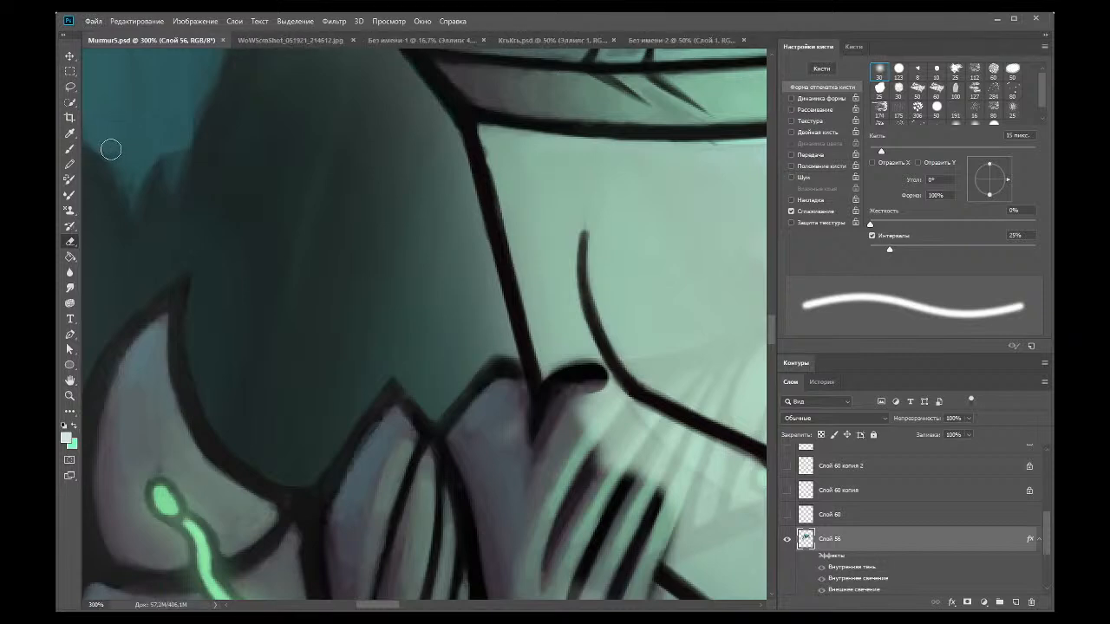
Step: Close Murmur5.psd and reopen it
key(ctrl+shift+Tab)
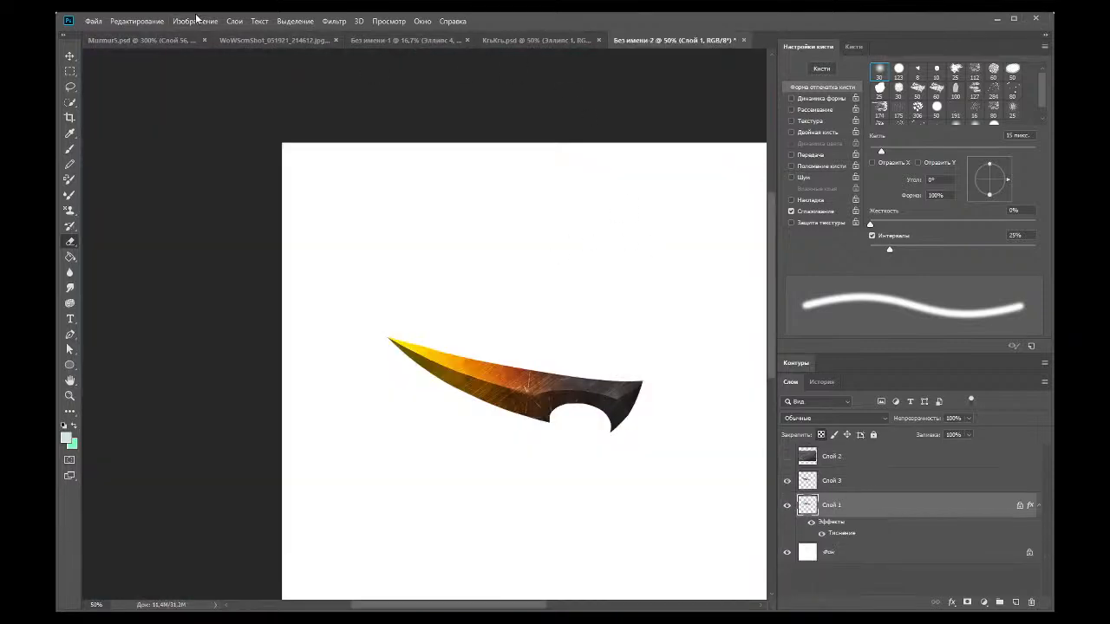
click(251, 43)
click(130, 40)
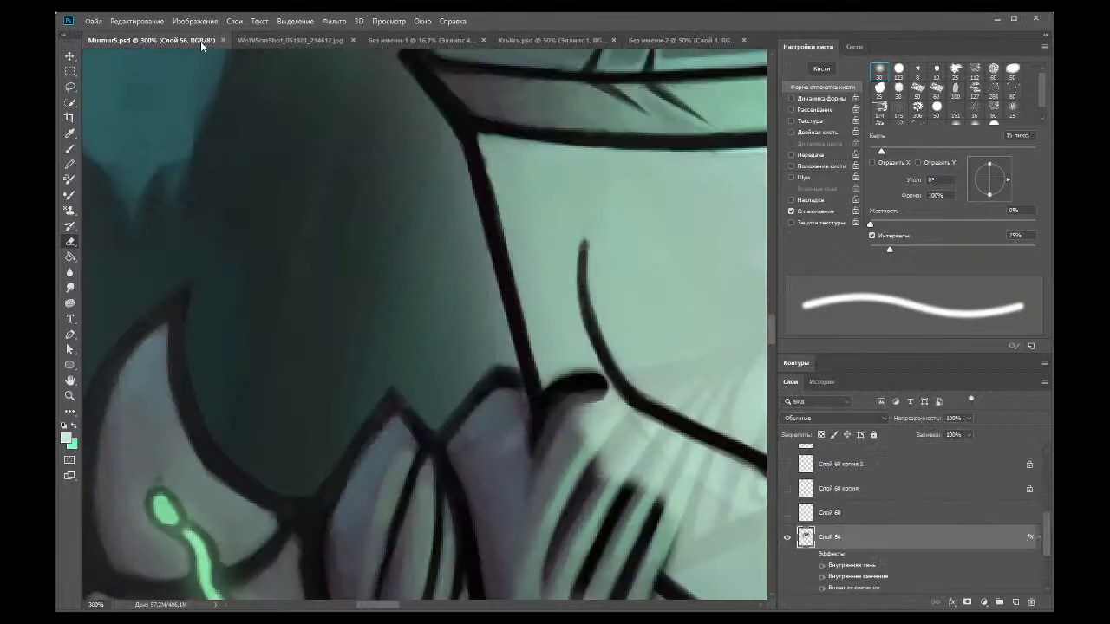
click(223, 40)
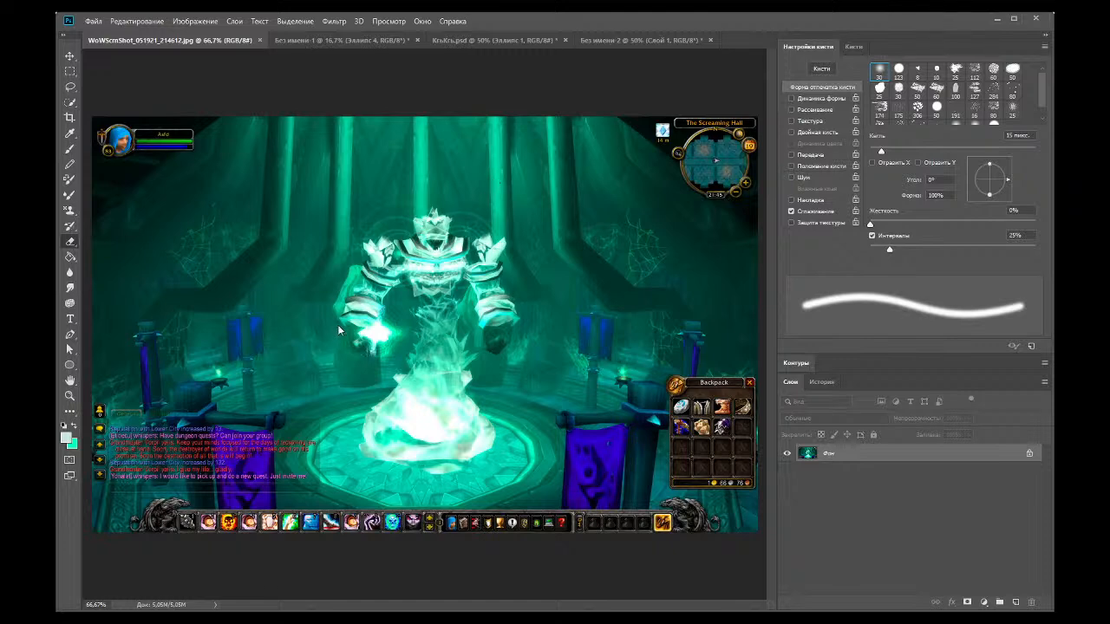
key(ctrl+n)
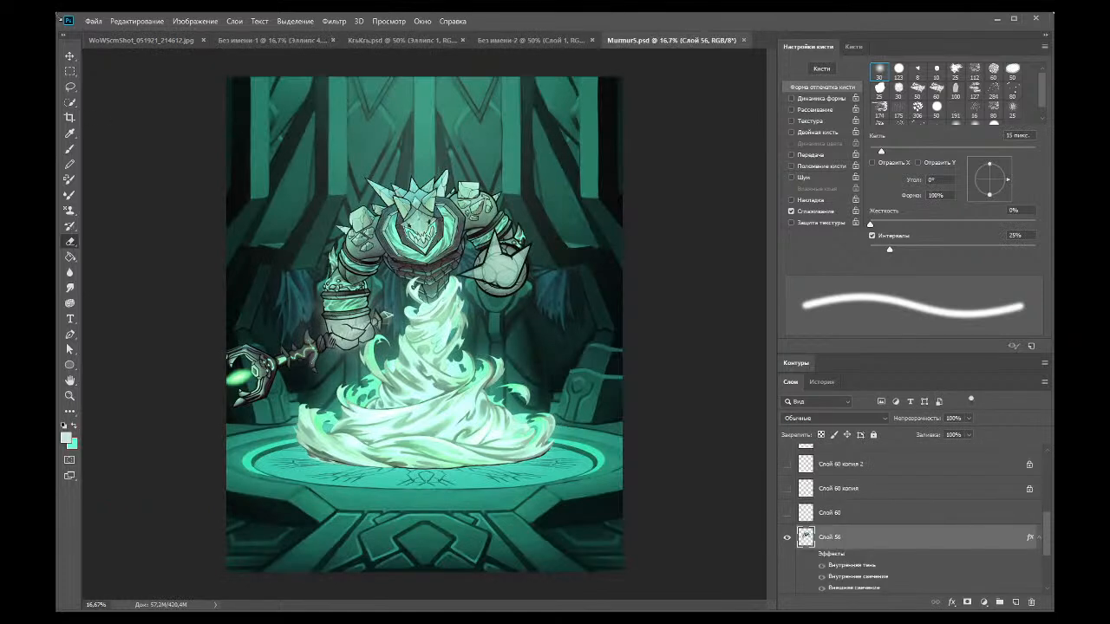
Step: Erase the pale haze of Слой 56 along the lower edge of the striped staff grip beneath the fist
click(70, 395)
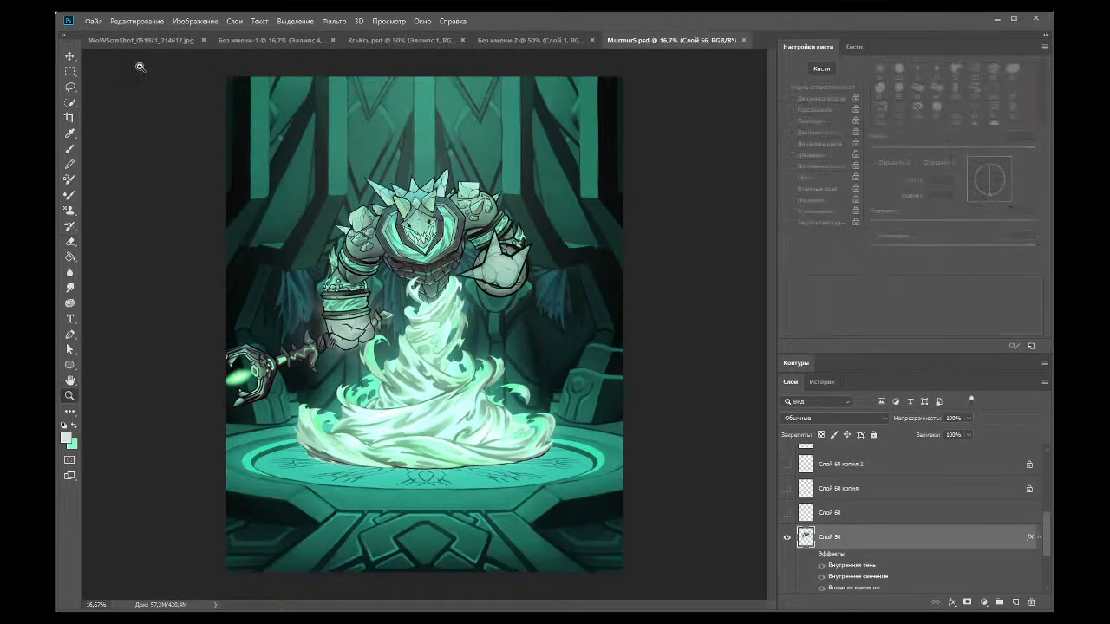
click(309, 324)
click(234, 324)
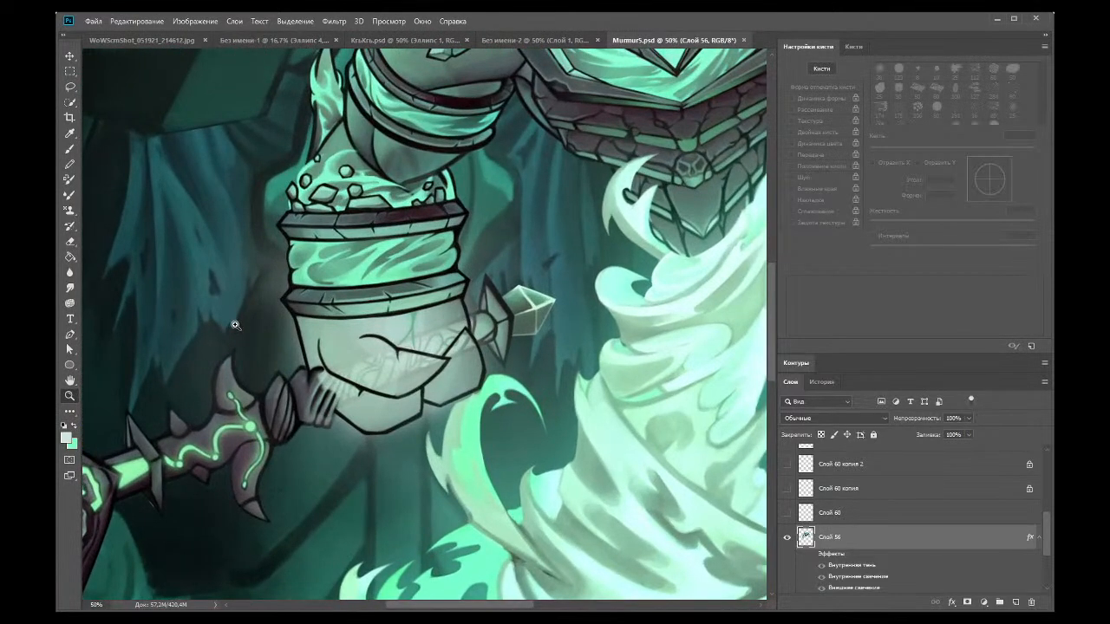
click(234, 324)
click(70, 241)
drag(318, 426, 355, 419)
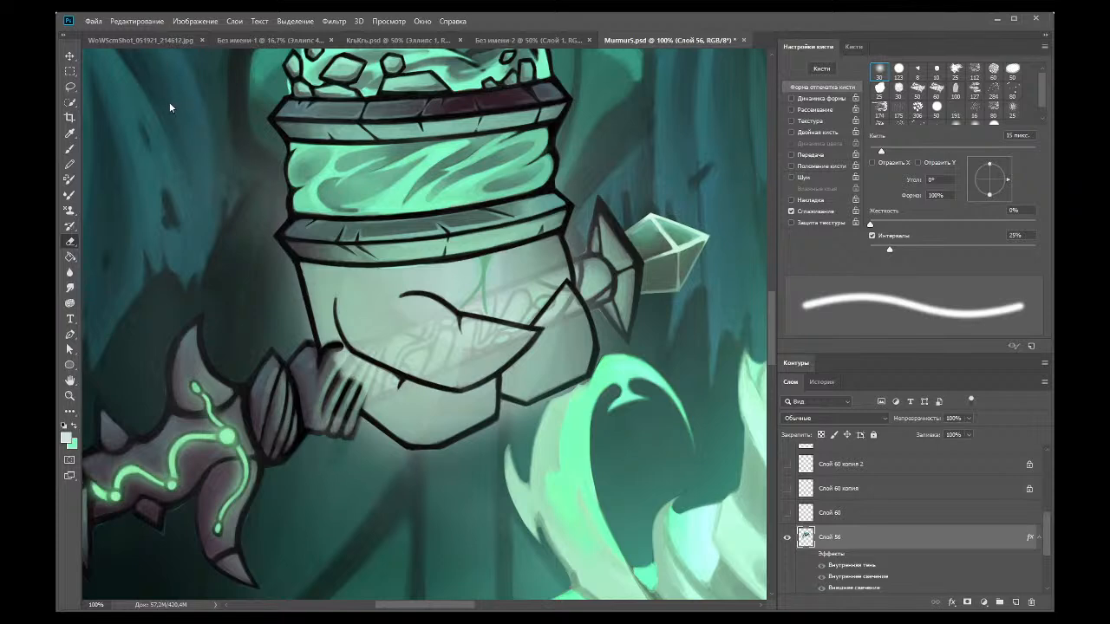
key(bracketright)
key(bracketright)
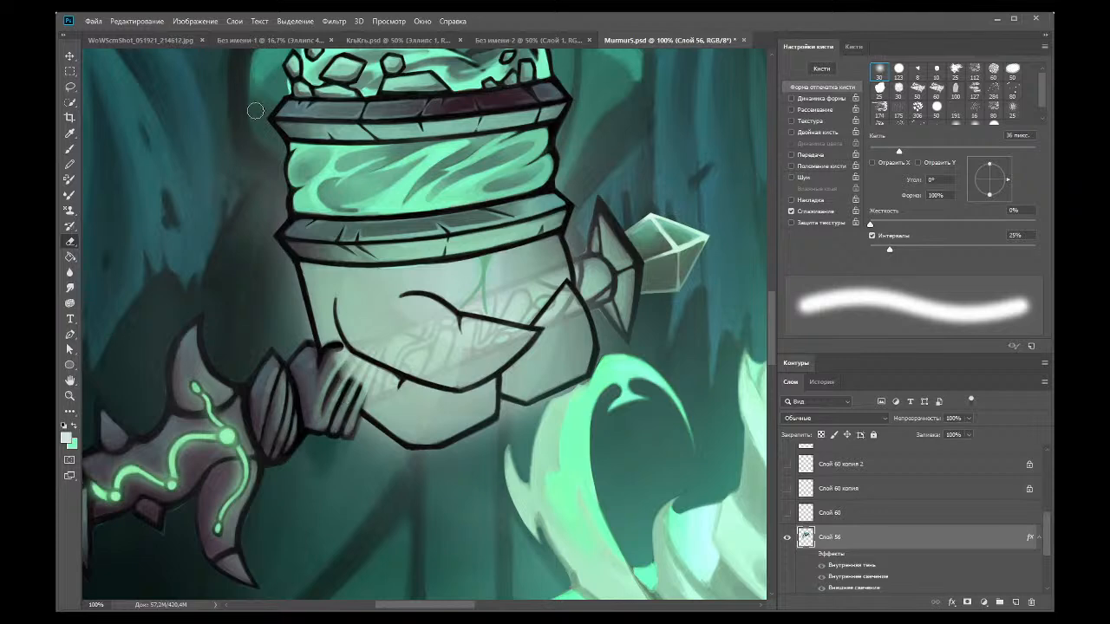
key(bracketleft)
key(bracketleft)
key(bracketleft)
key(bracketleft)
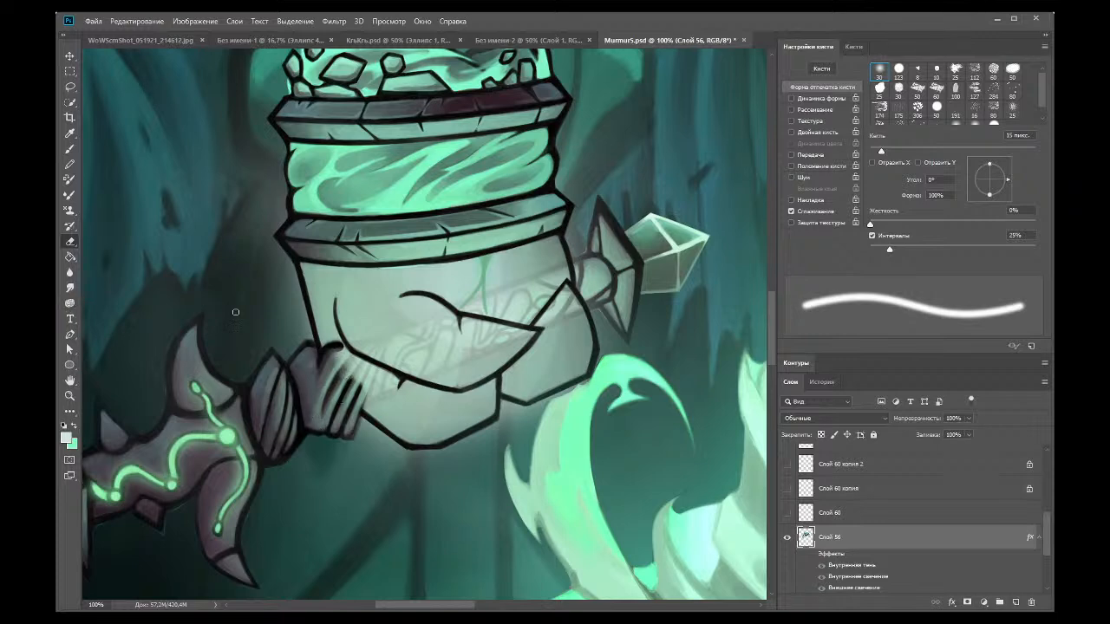
Step: Erase the part of the fist covering the staff grip's lower edge with a 15 px eraser, up to the thumb's crease line
key(z)
click(378, 380)
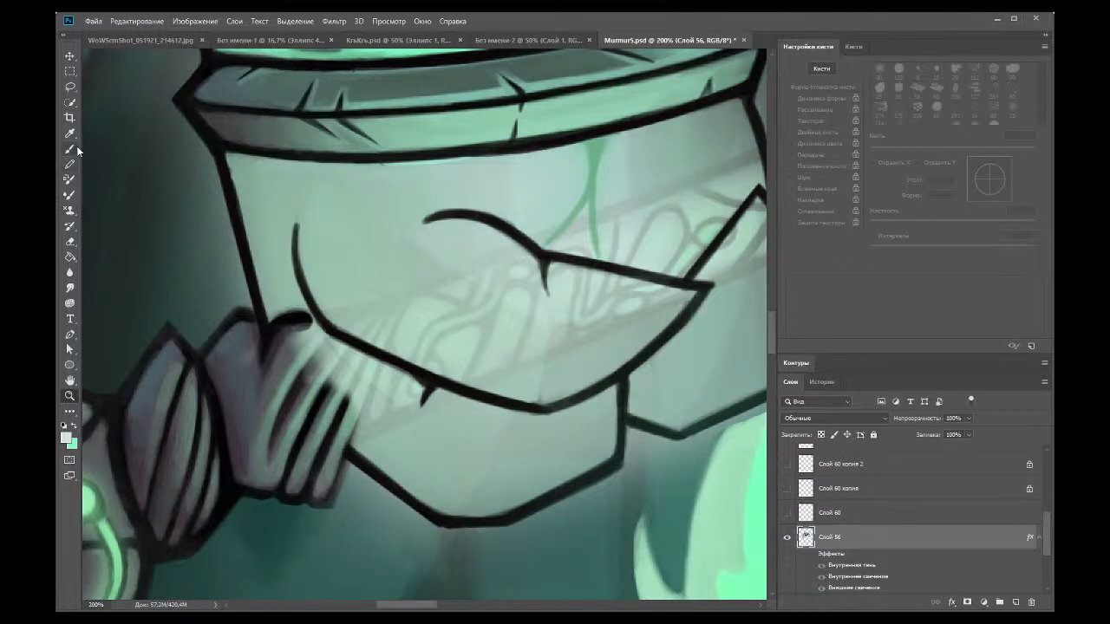
click(71, 241)
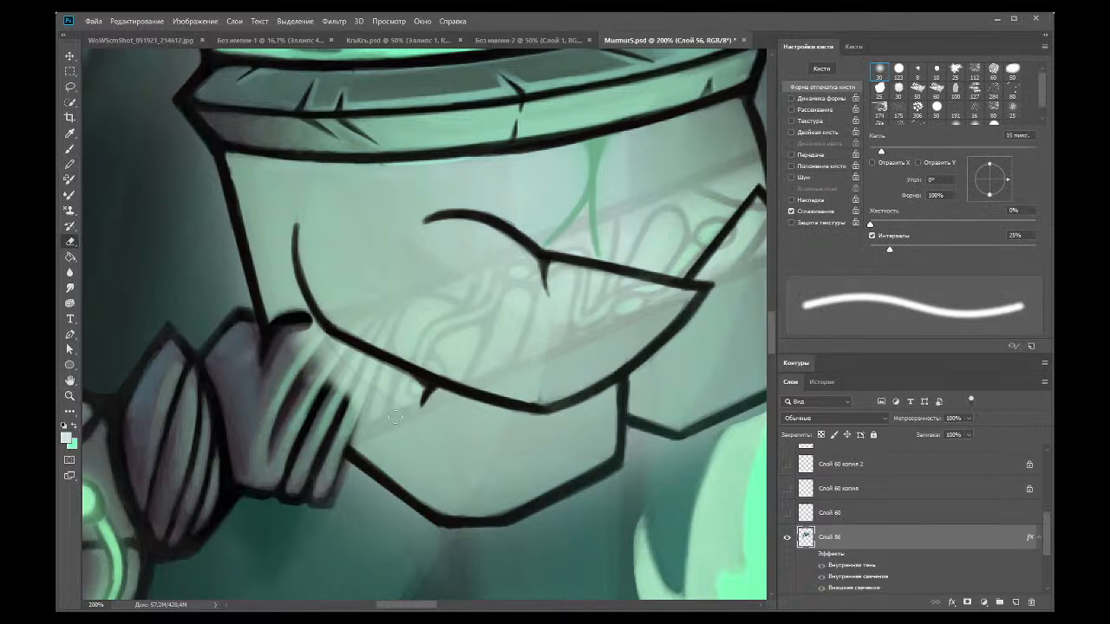
drag(398, 412, 335, 447)
drag(399, 413, 342, 441)
drag(408, 411, 333, 447)
drag(400, 415, 347, 438)
drag(398, 414, 329, 445)
drag(401, 413, 316, 449)
drag(397, 411, 342, 444)
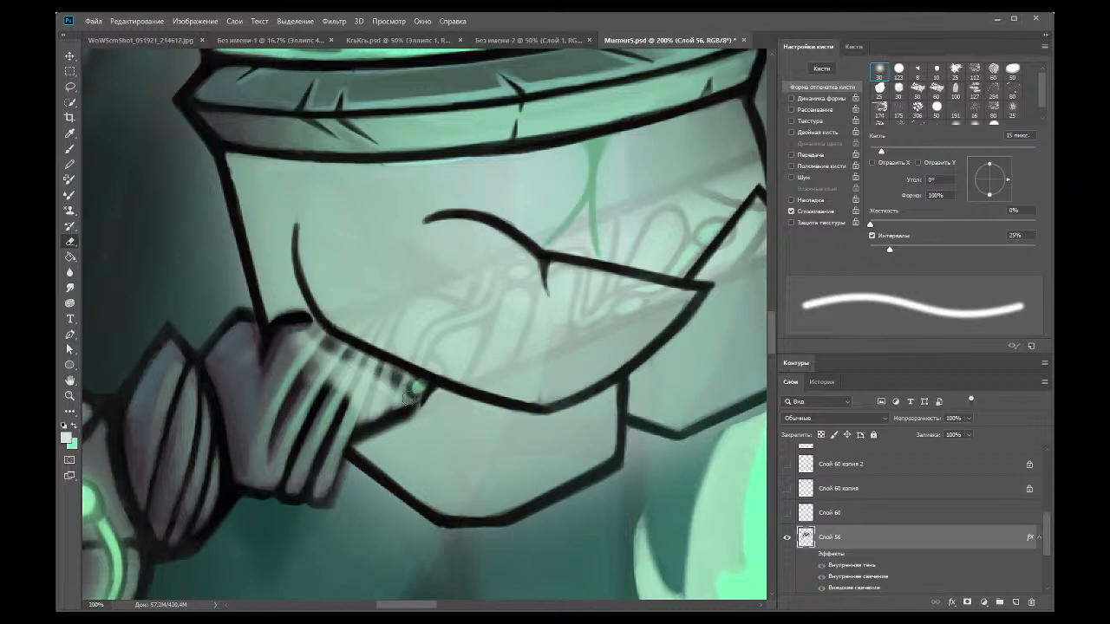
Step: Select the remaining pale fist patch over the striped grip with the Lasso, delete it and deselect
key(l)
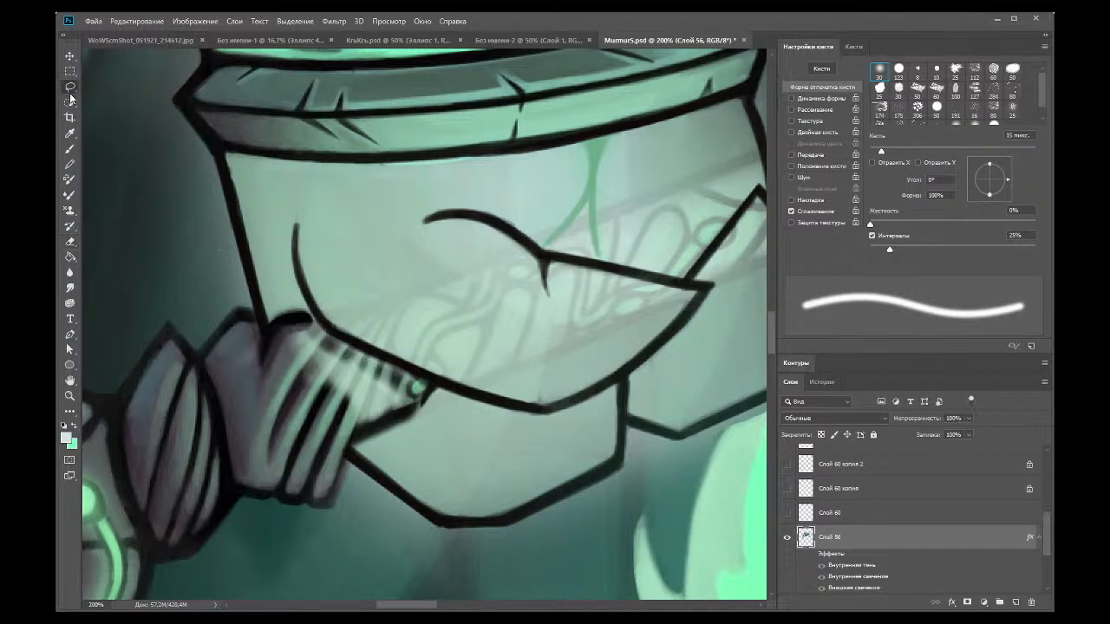
mouse_move(284, 344)
mouse_down()
mouse_move(307, 330)
mouse_move(410, 407)
mouse_move(295, 438)
mouse_move(286, 425)
mouse_up()
key(Delete)
key(ctrl+d)
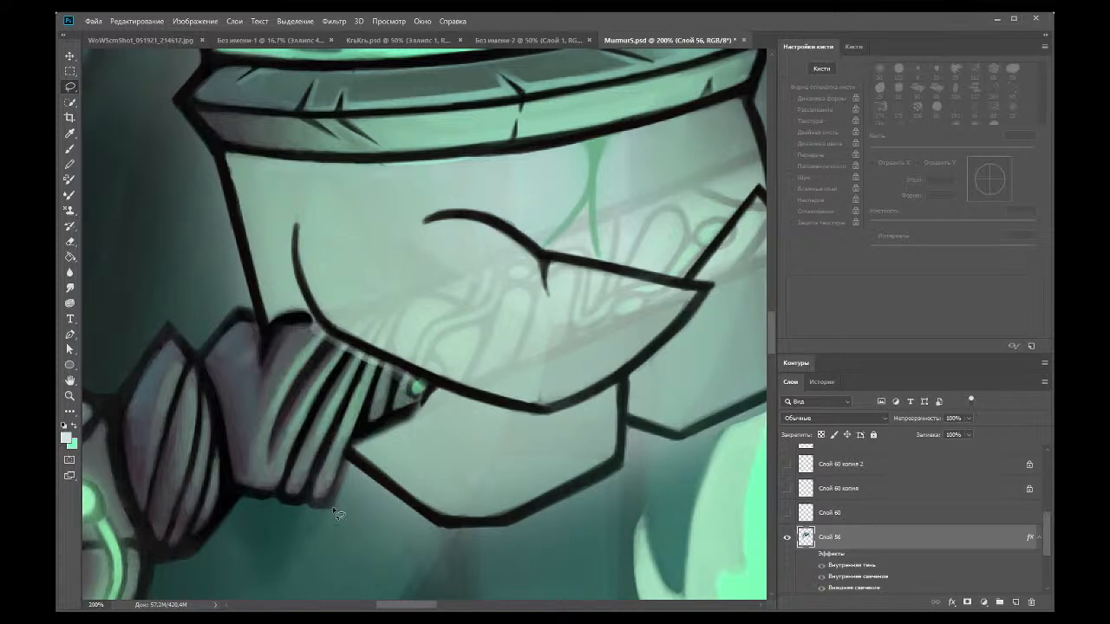
Step: Erase the leftover pale fringes along the grip's edges and check the fist and staff in the wider illustration
click(69, 241)
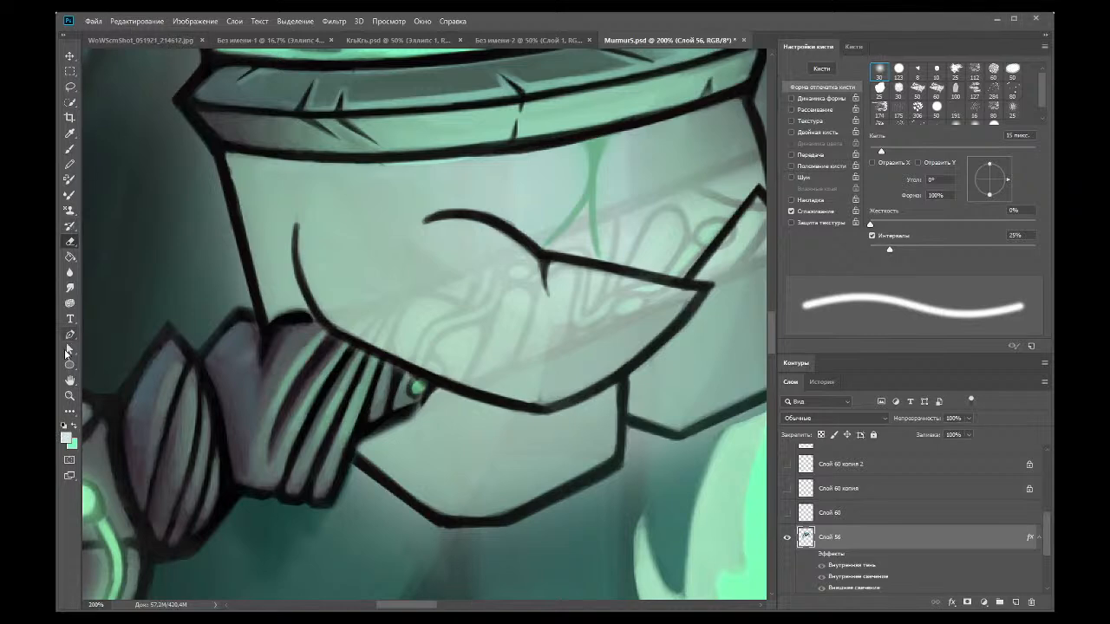
click(70, 396)
alt+click(263, 291)
alt+click(261, 292)
alt+click(261, 291)
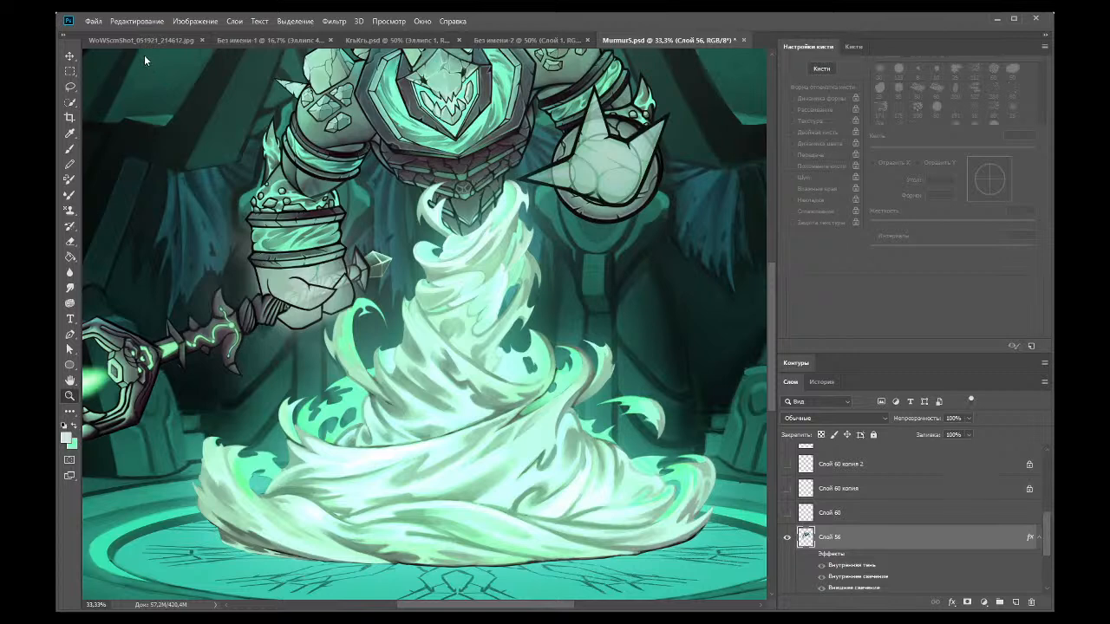
Step: Enlarge the soft eraser to 105 px for the pale glow beneath the golem's fist on Слой 56
click(246, 287)
key(e)
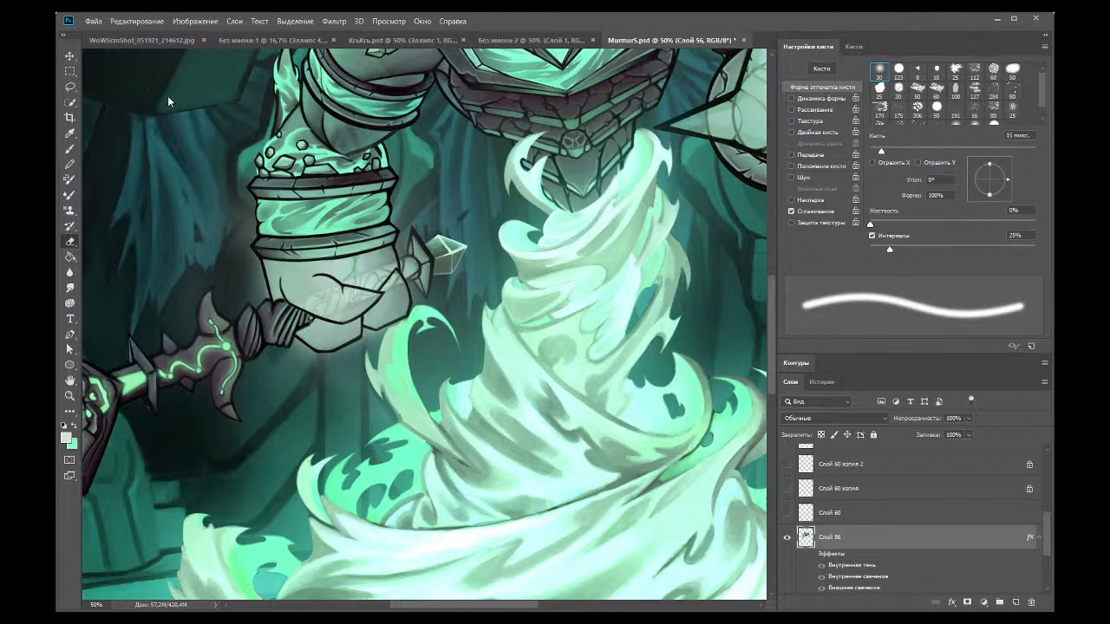
key(bracketright)
key(bracketright)
key(bracketright)
key(bracketright)
key(bracketright)
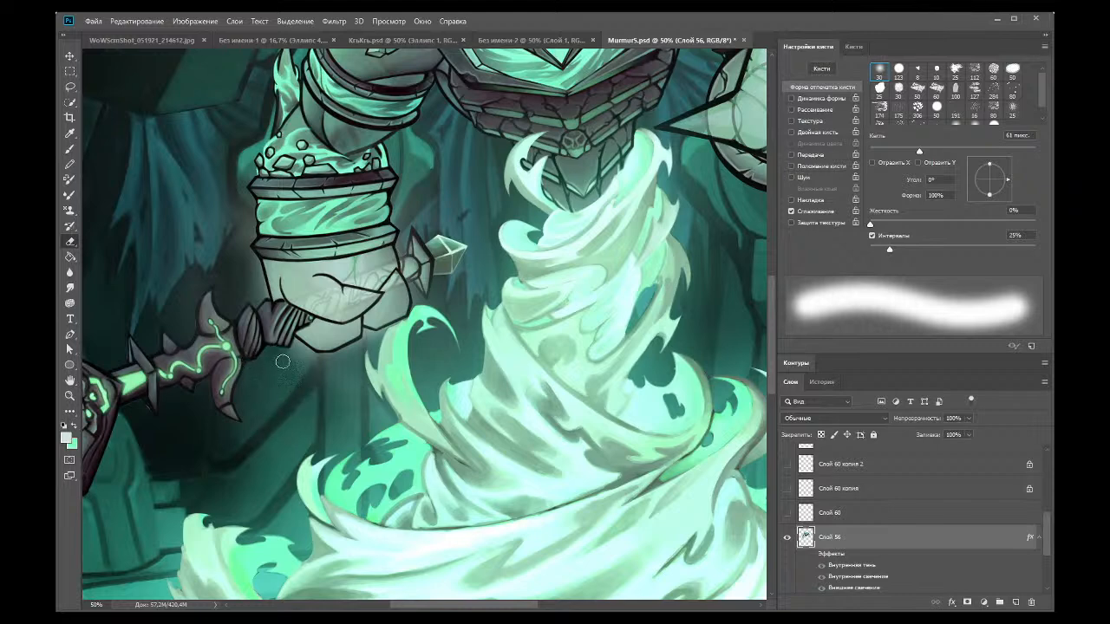
key(bracketright)
key(bracketright)
key(bracketright)
key(bracketright)
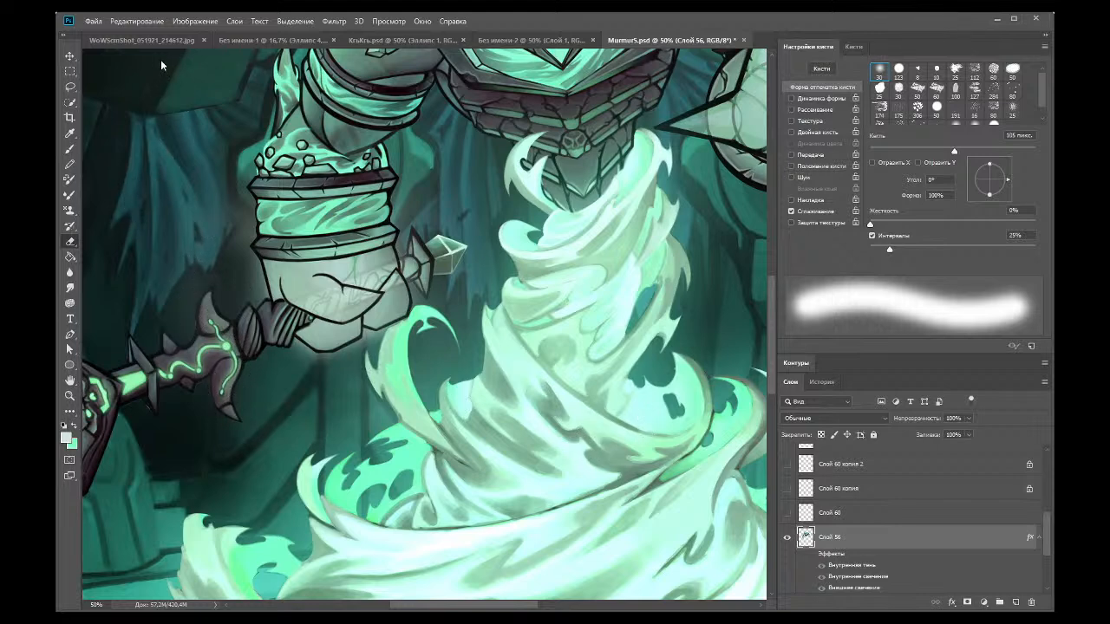
Step: Examine the golem's fist and staff within the whole illustration and up close
click(70, 383)
click(71, 395)
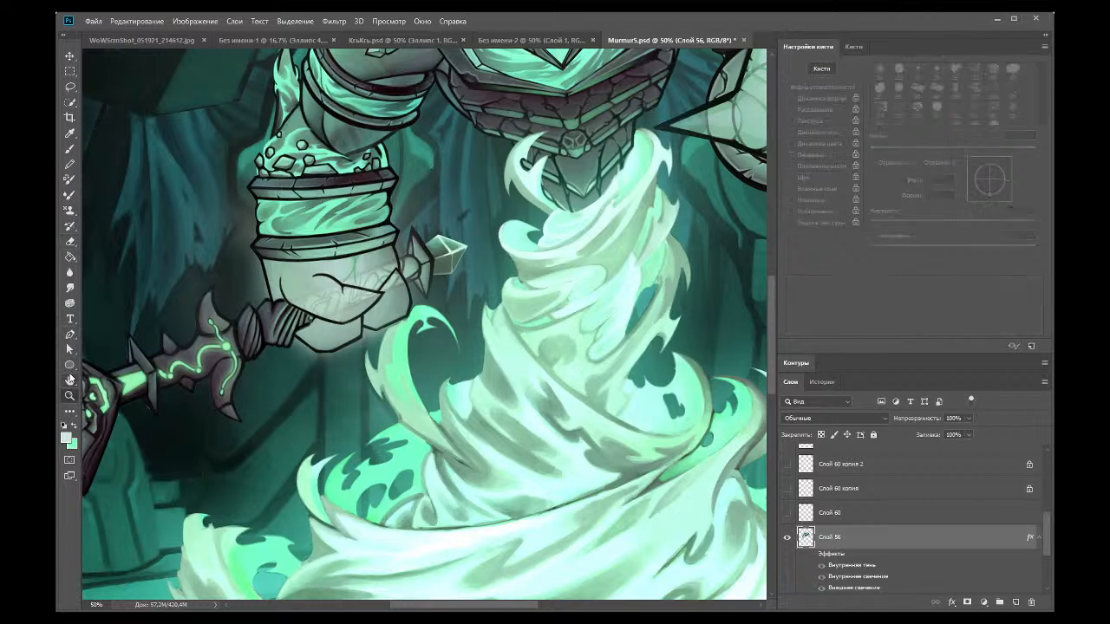
alt+click(162, 147)
alt+click(223, 279)
alt+click(223, 279)
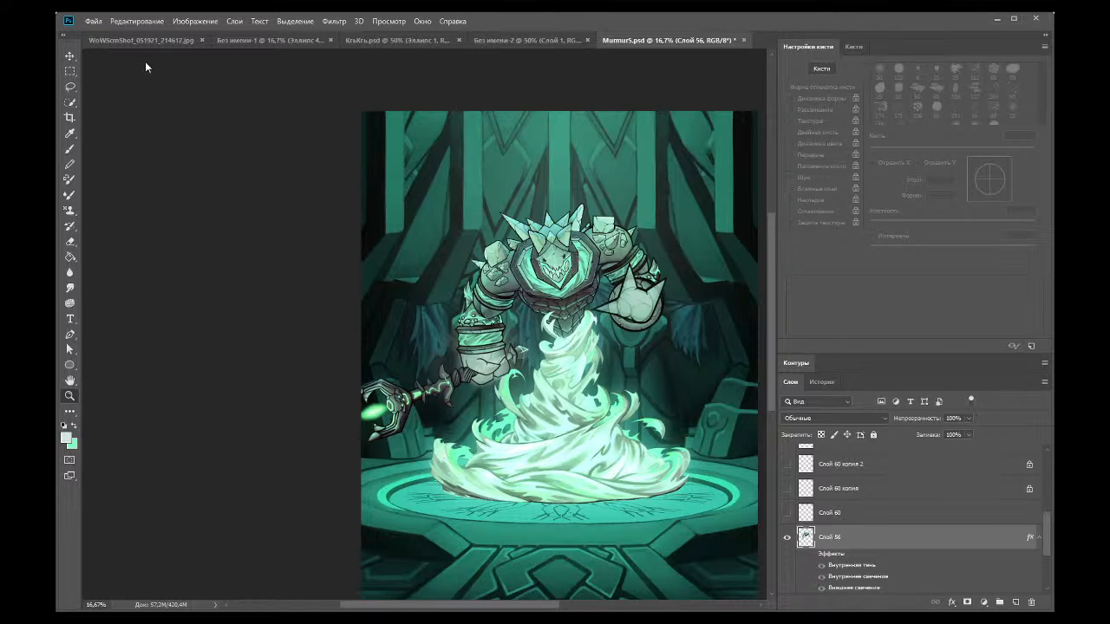
click(409, 356)
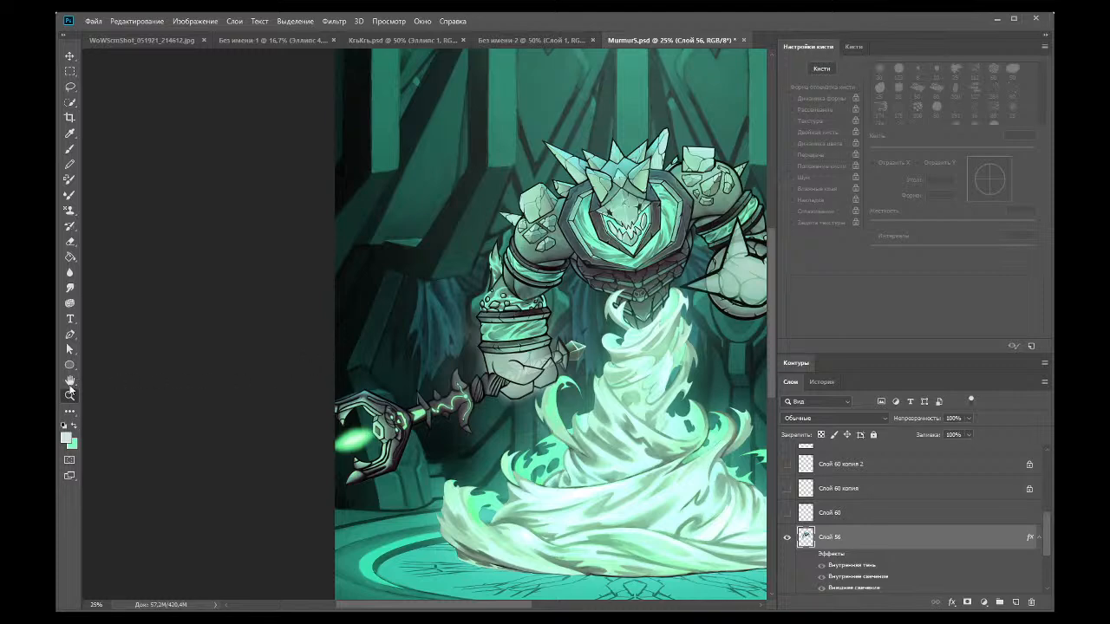
alt+click(476, 262)
alt+click(476, 262)
alt+click(476, 262)
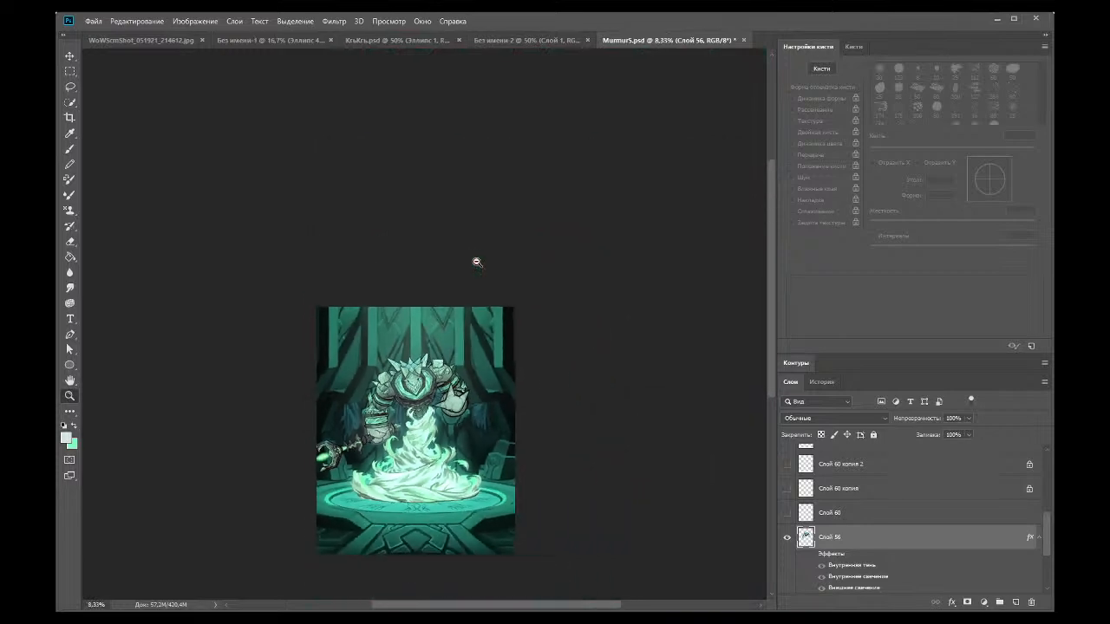
alt+click(378, 415)
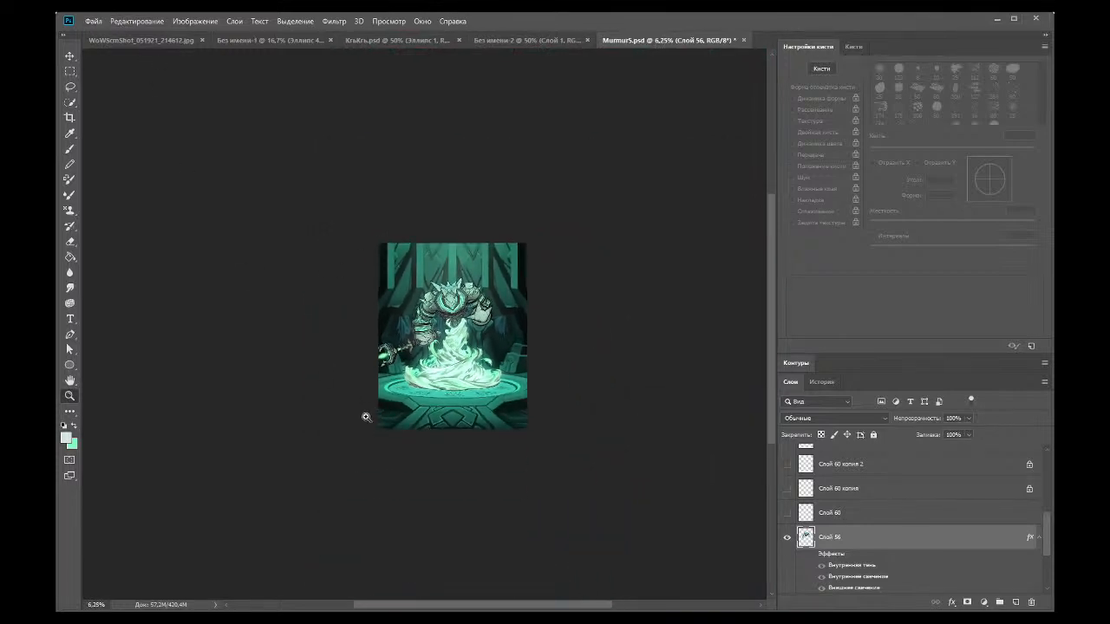
click(361, 382)
click(359, 385)
click(265, 382)
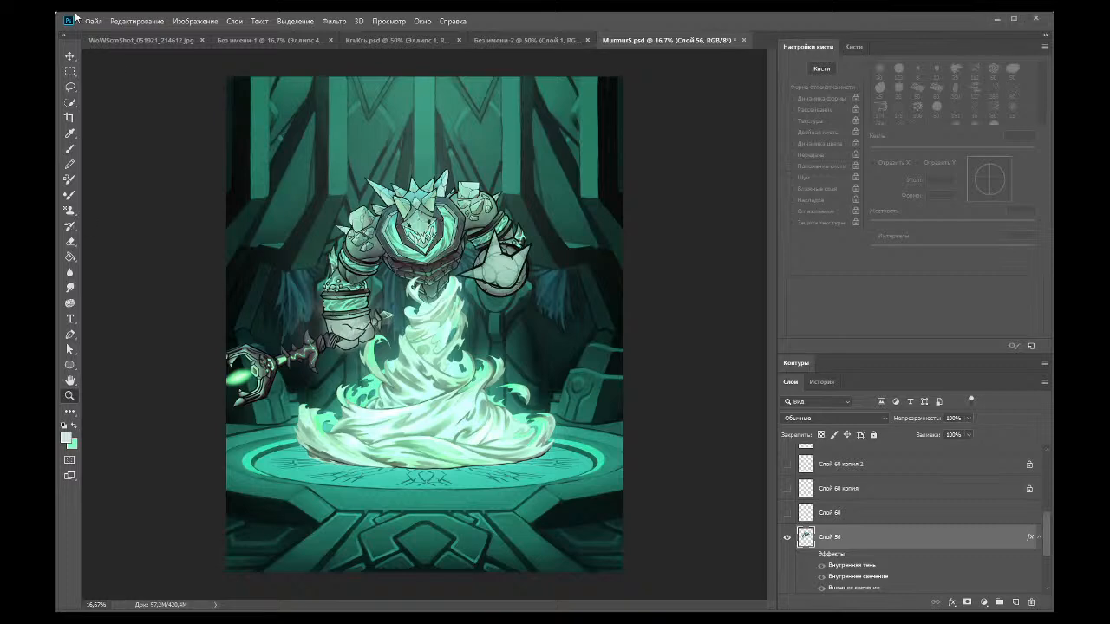
click(188, 324)
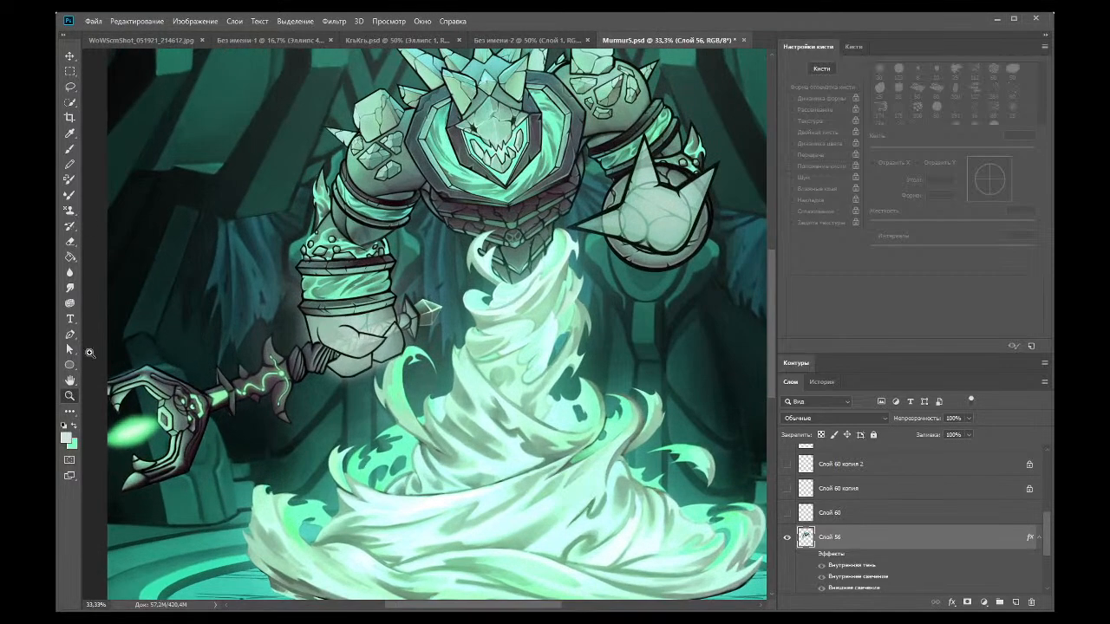
click(131, 345)
click(131, 345)
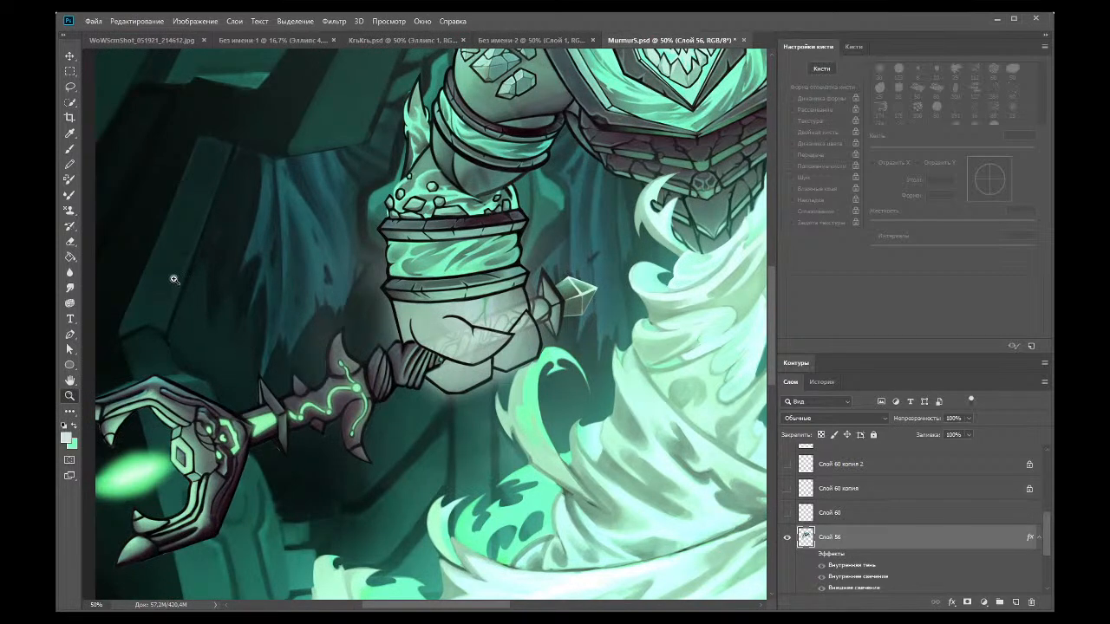
Step: Toggle Слой 41 off and on to identify the staff's layer, and add a new layer directly above Слой 56
click(70, 149)
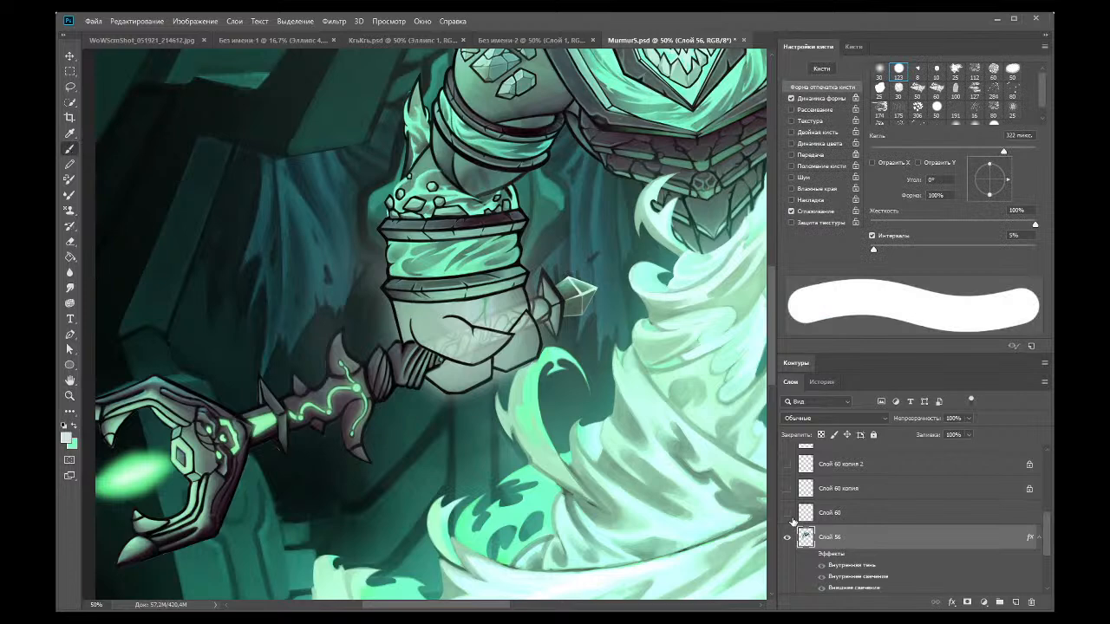
double_click(813, 48)
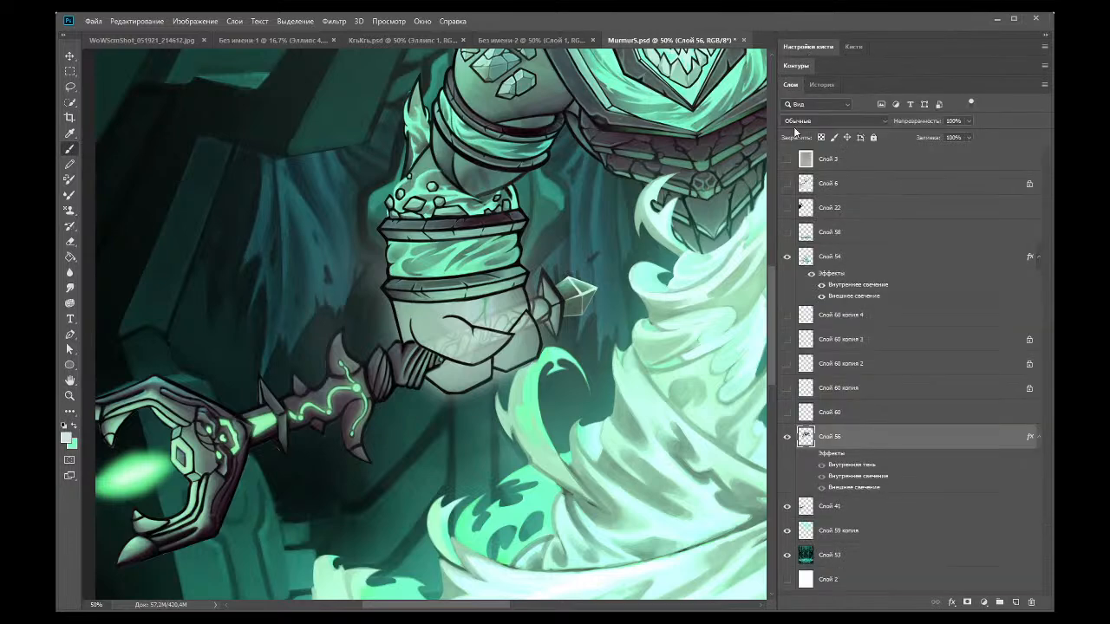
click(789, 508)
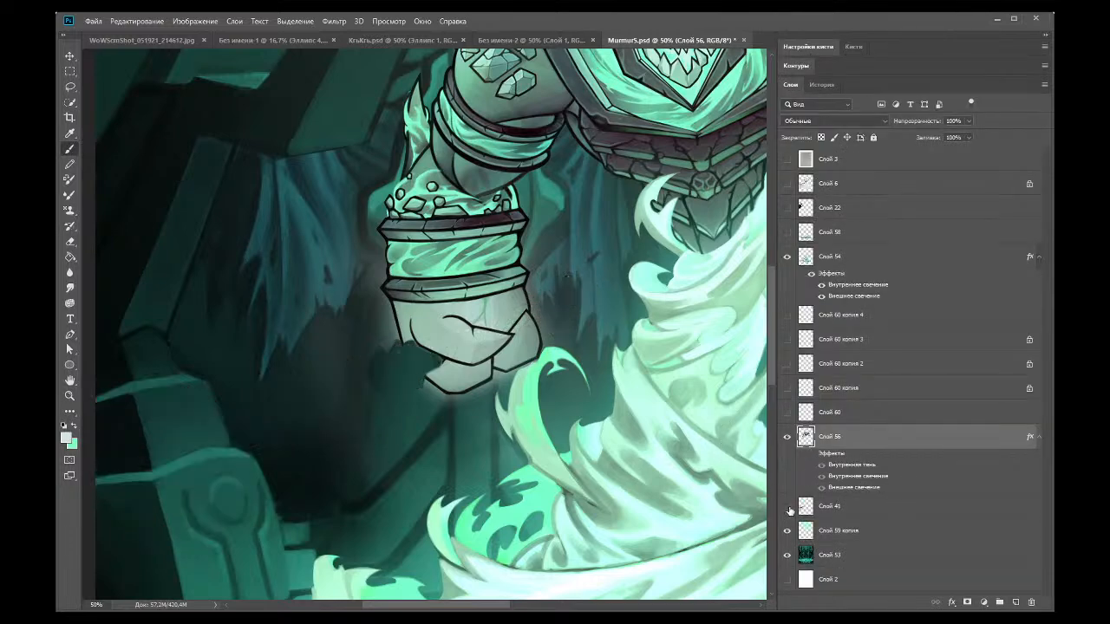
click(789, 507)
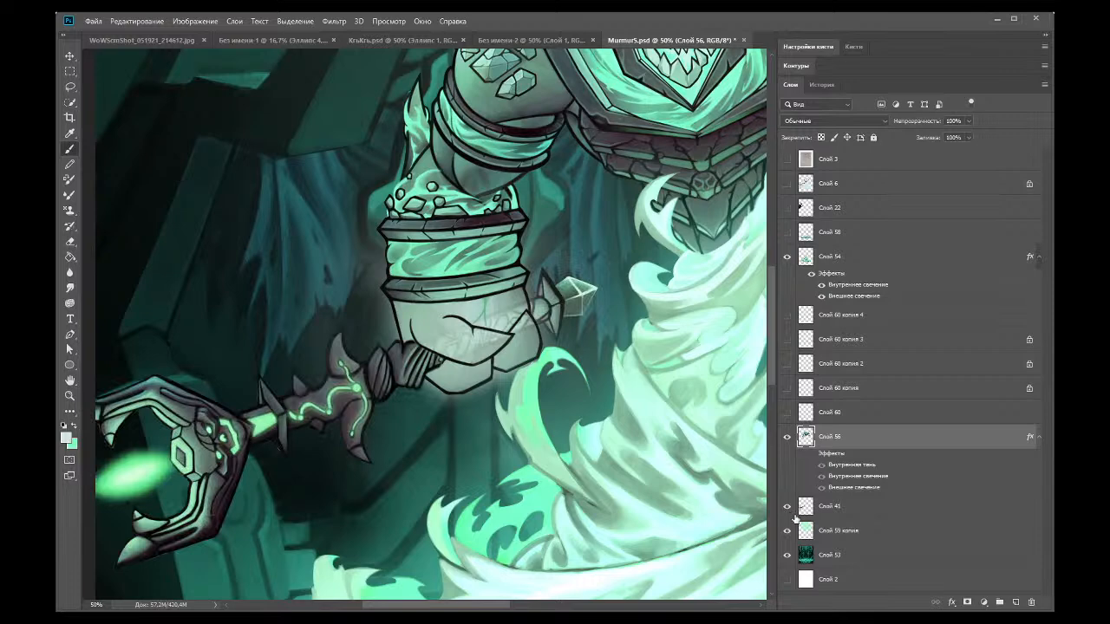
click(802, 509)
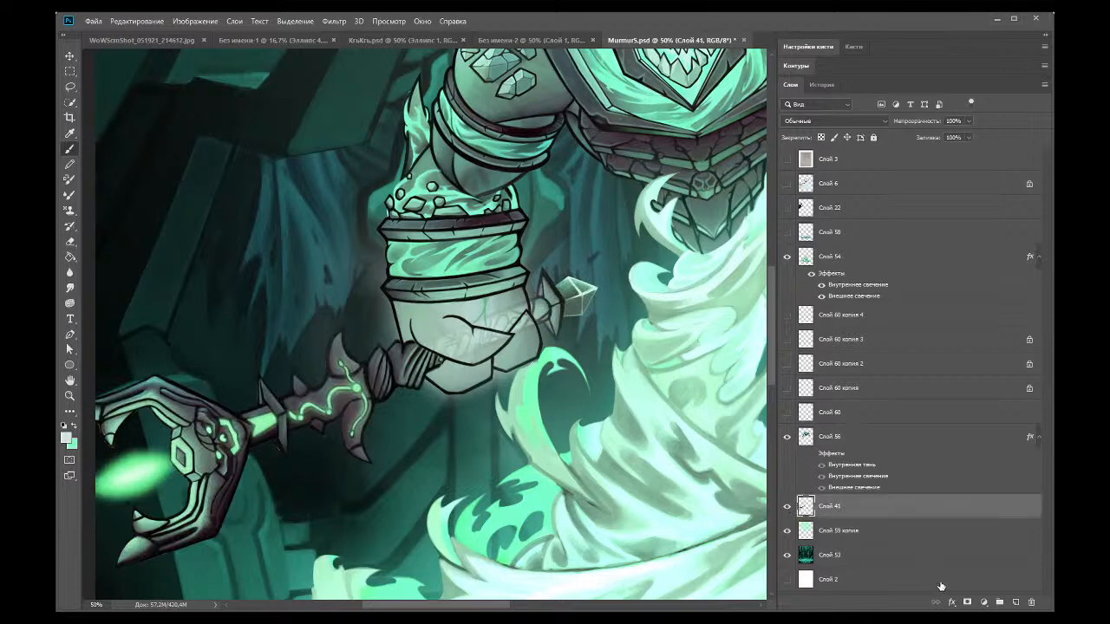
click(806, 436)
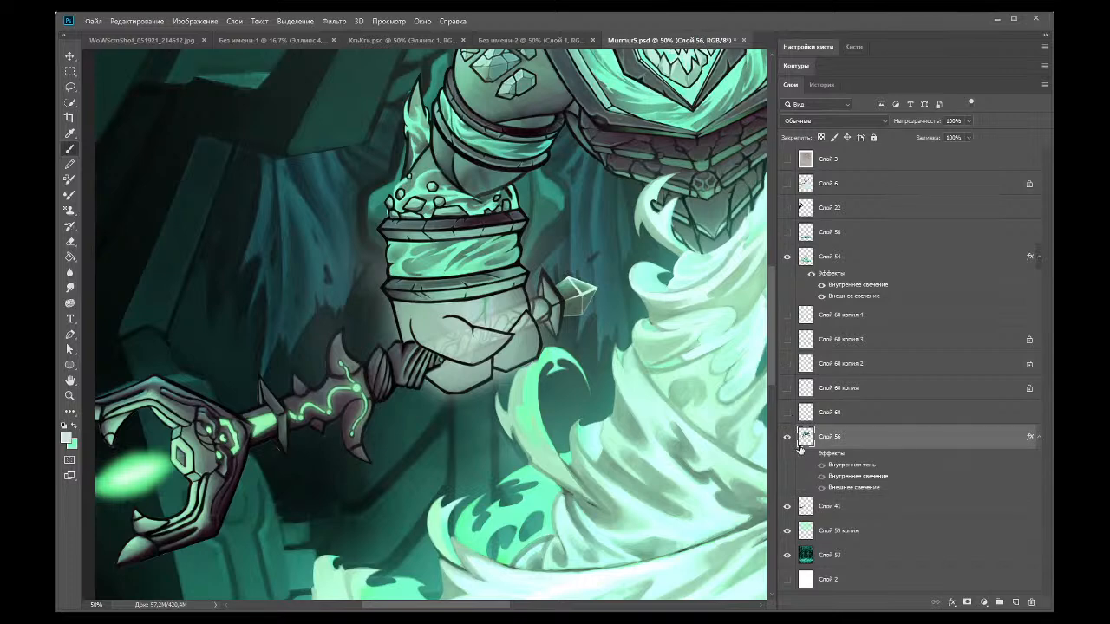
click(1014, 601)
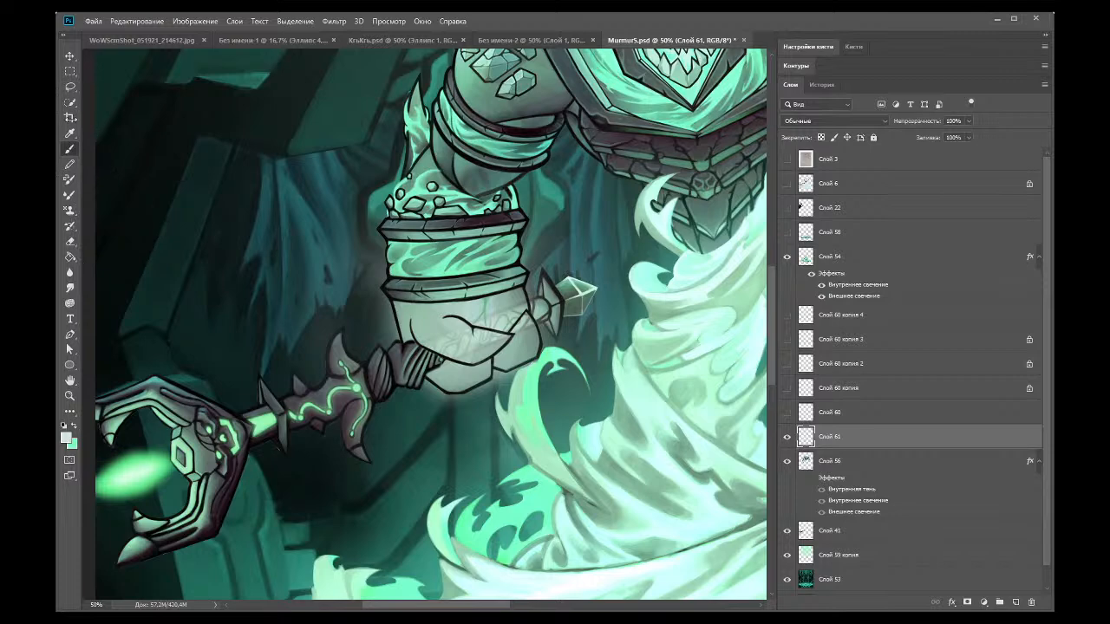
Step: Sample a dark grey from the staff's shaft as the Brush colour
click(70, 133)
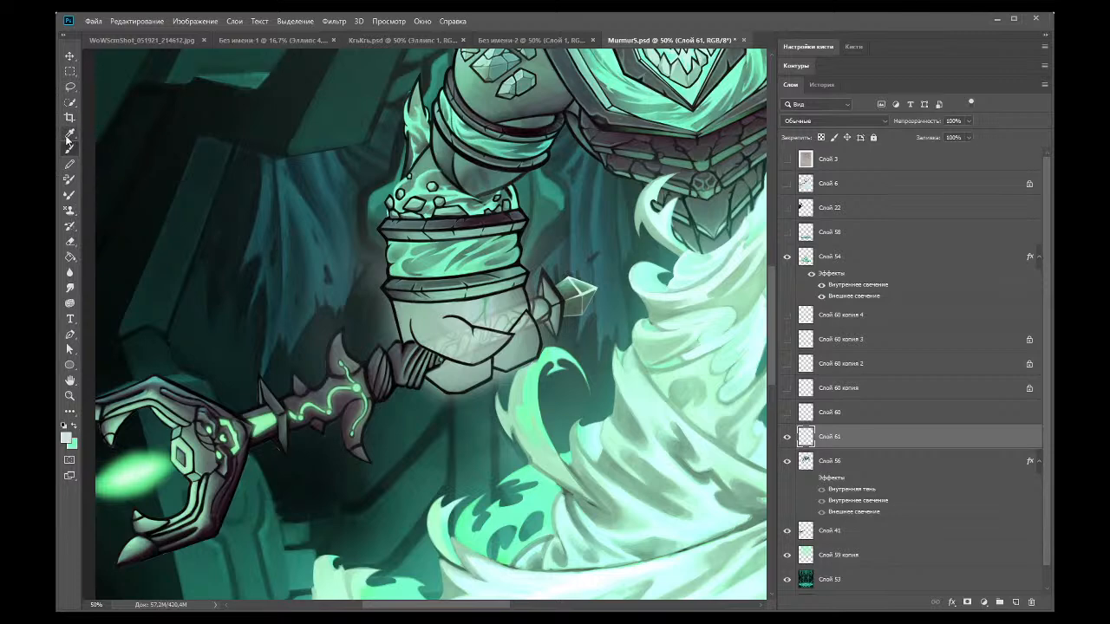
click(362, 375)
click(69, 148)
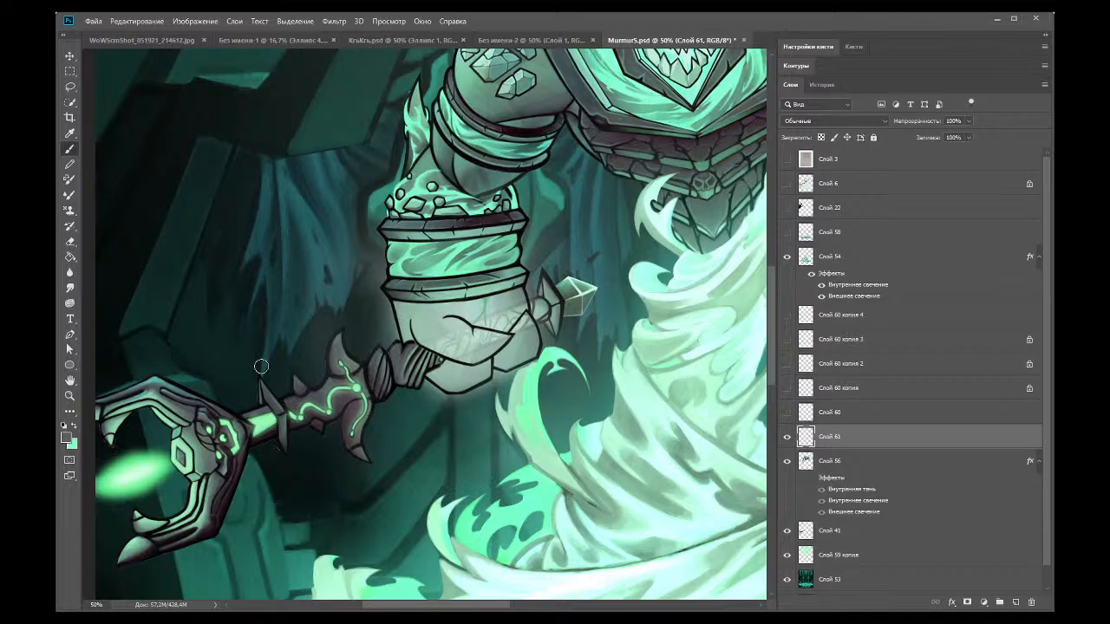
click(800, 465)
click(69, 87)
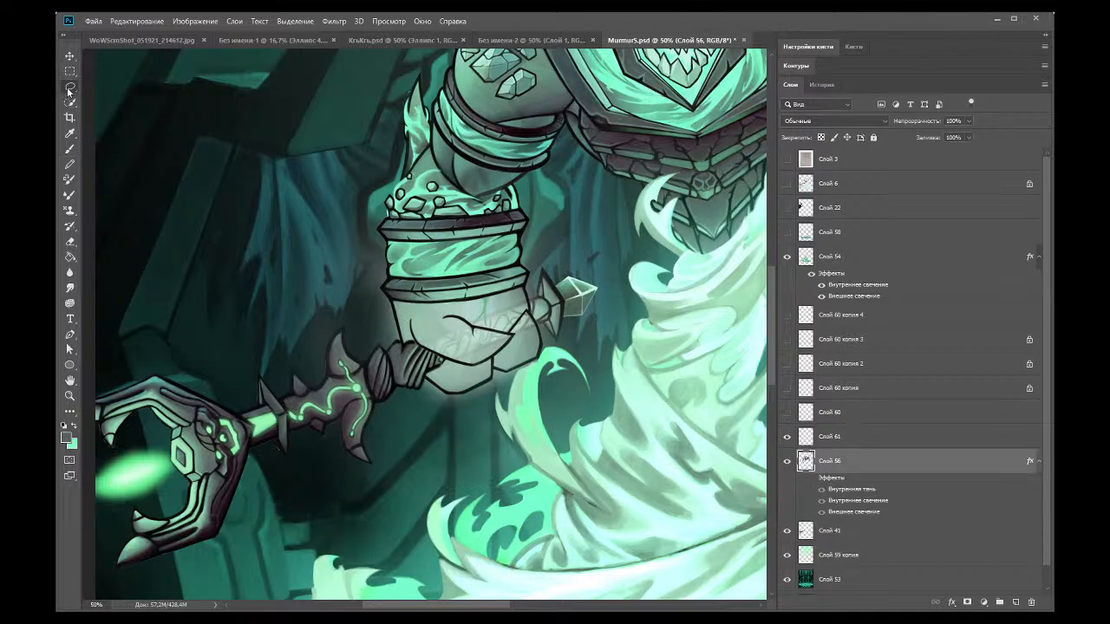
mouse_move(222, 265)
mouse_down()
mouse_move(352, 259)
mouse_move(367, 310)
mouse_move(355, 448)
mouse_move(326, 532)
mouse_move(251, 382)
mouse_up()
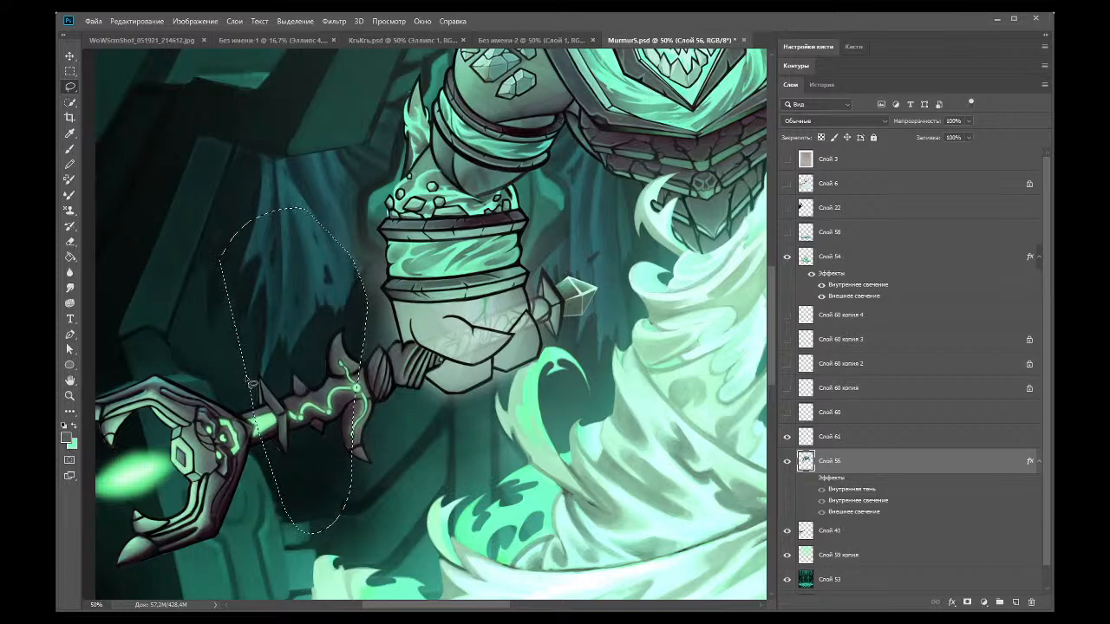
key(ctrl+d)
click(70, 243)
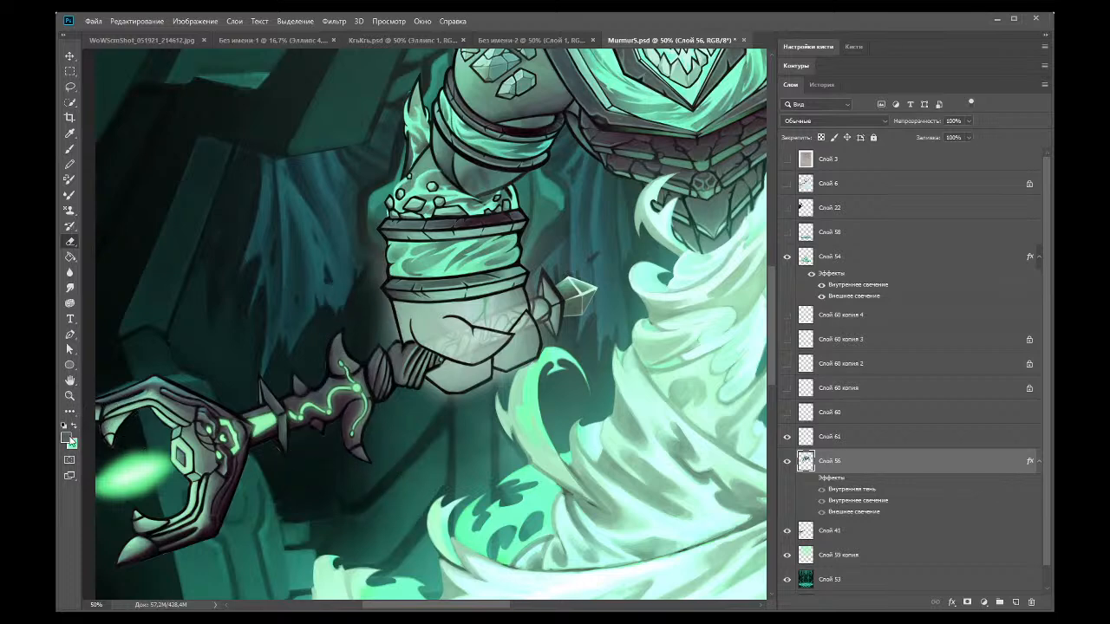
Step: Sample a light teal from the illustration with the Eyedropper as the foreground colour
click(70, 396)
alt+click(188, 113)
alt+click(189, 114)
alt+click(216, 140)
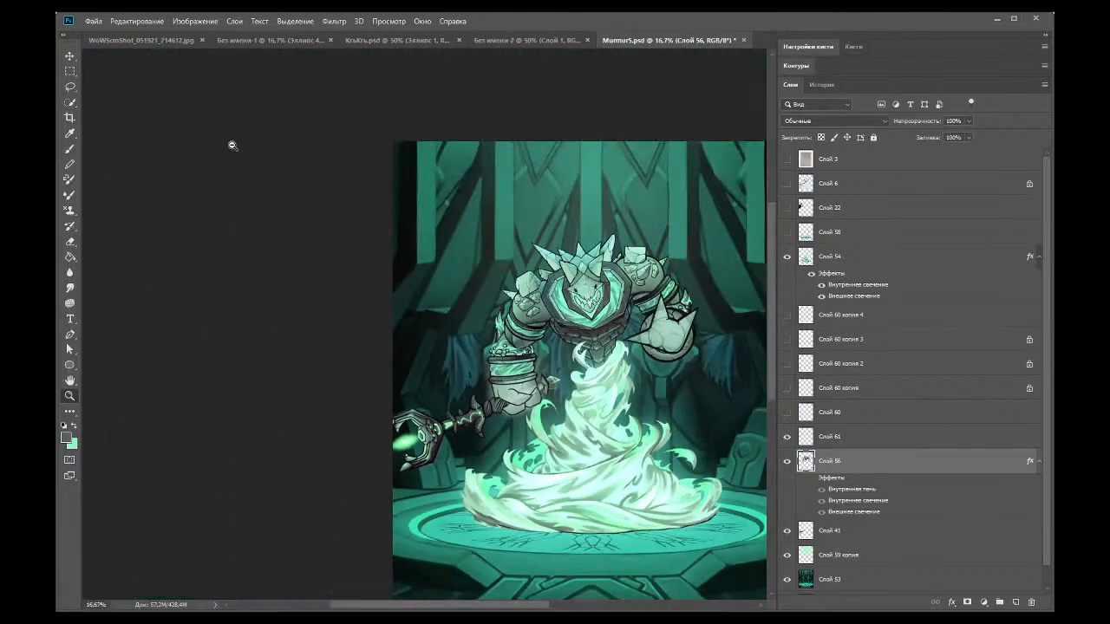
click(70, 133)
click(575, 160)
click(70, 395)
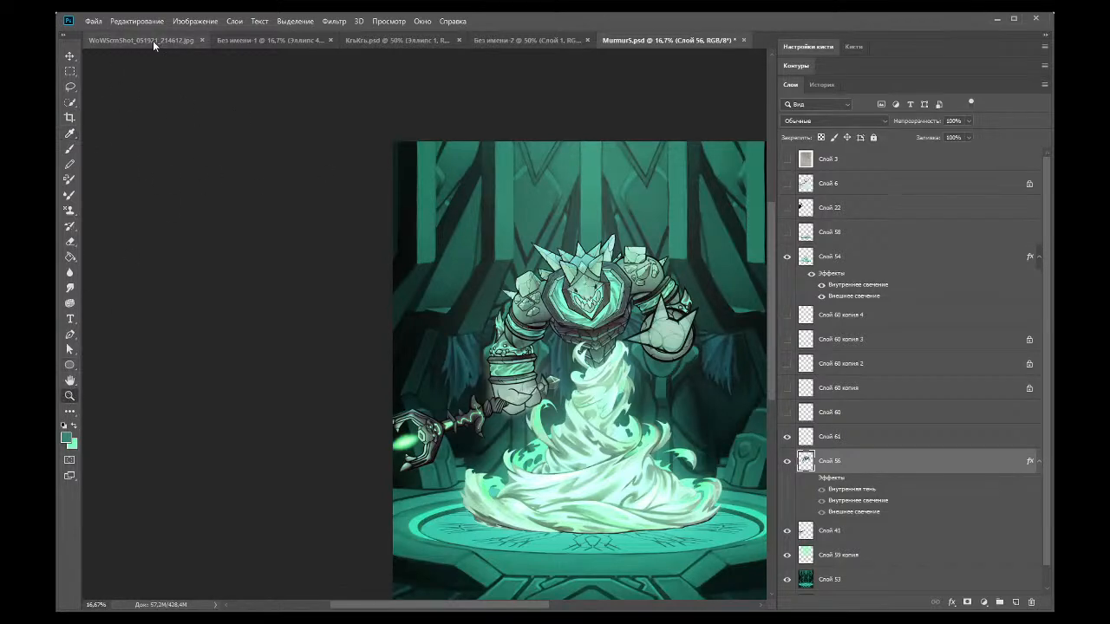
click(422, 390)
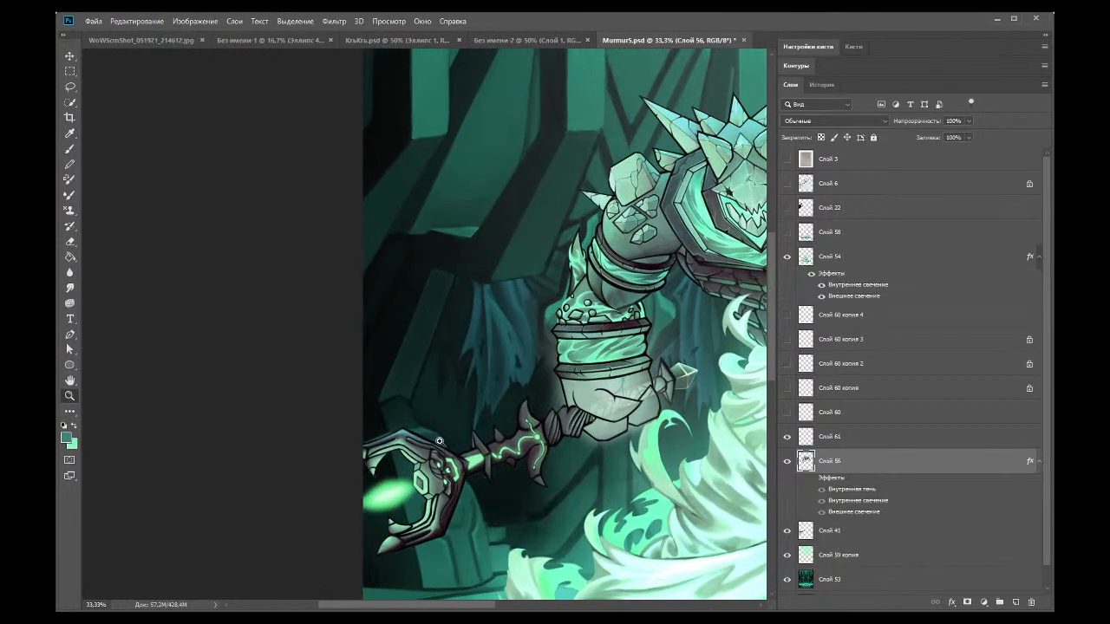
click(369, 438)
click(70, 132)
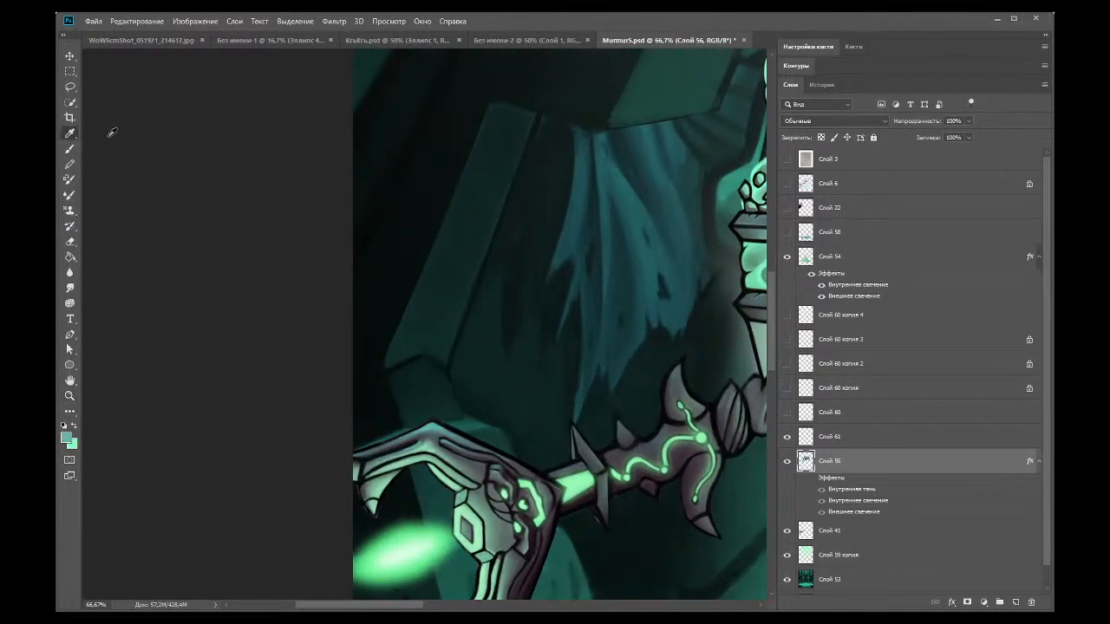
click(70, 395)
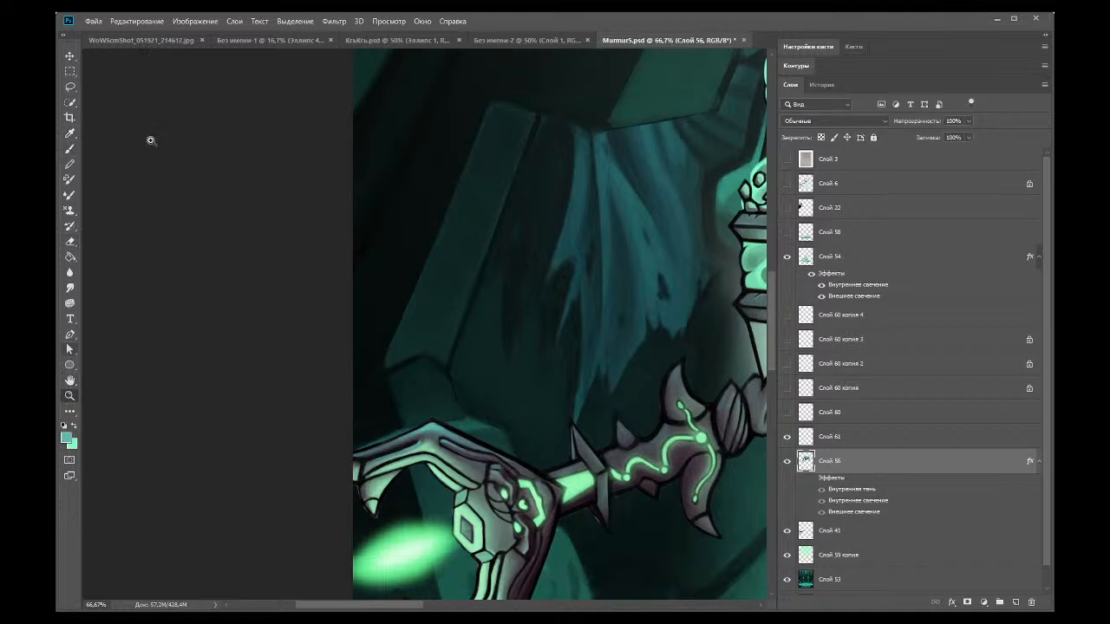
Step: Brush a small teal highlight onto the staff's shaft beside the glowing line on Слой 61 and save the document
click(634, 459)
click(71, 150)
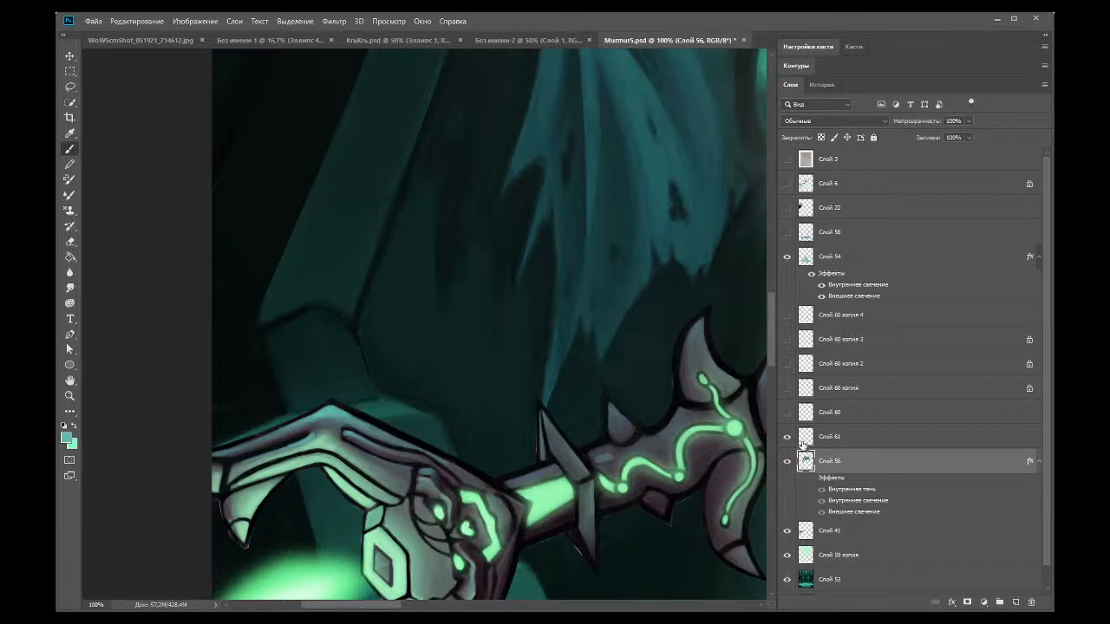
click(805, 444)
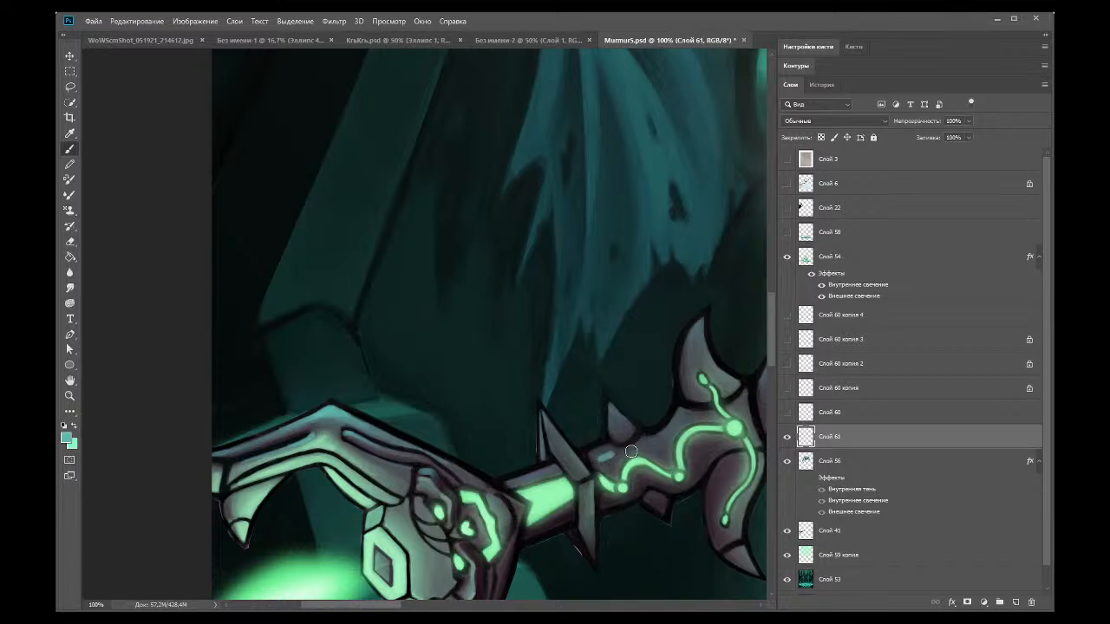
drag(613, 456, 629, 451)
key(ctrl+s)
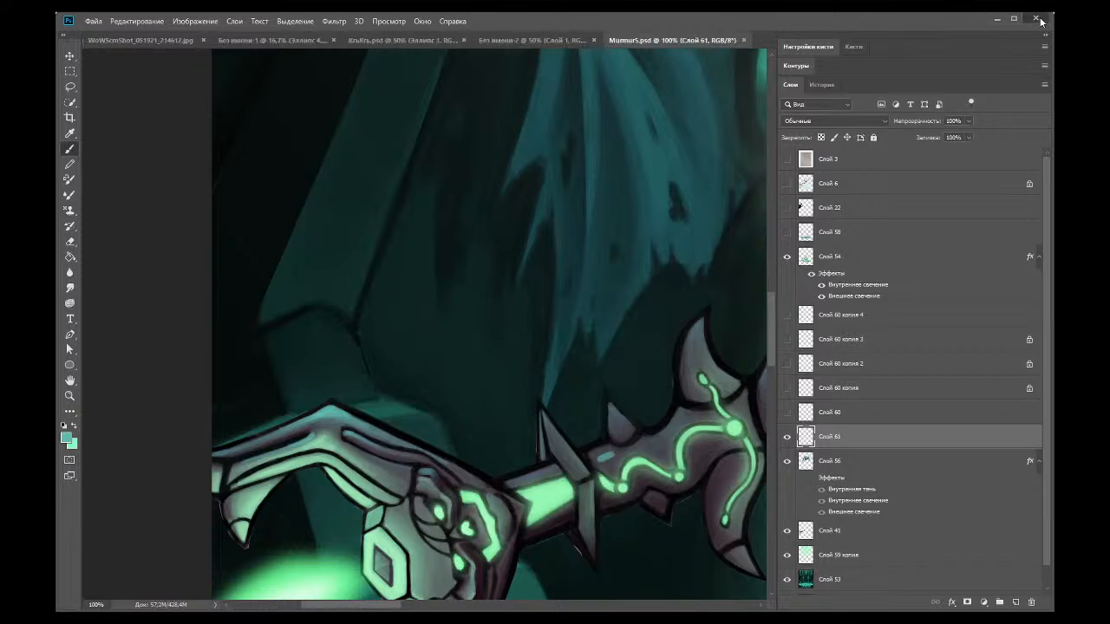
Step: Close all open documents, including Murmur5.psd and the glow examples
key(ctrl+w)
key(ctrl+w)
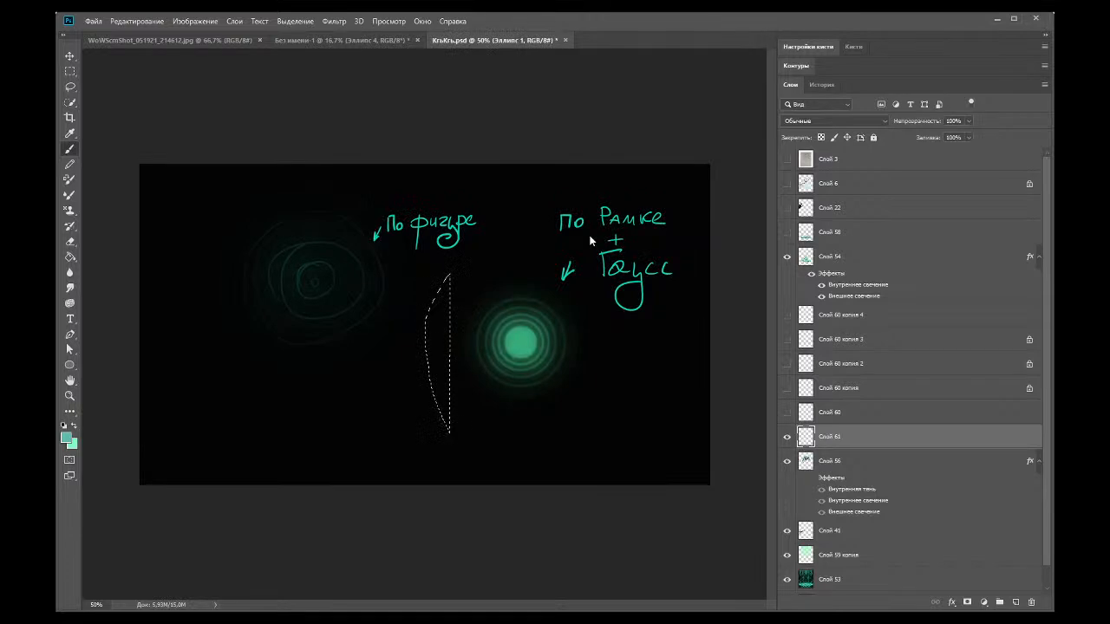
key(ctrl+w)
key(ctrl+q)
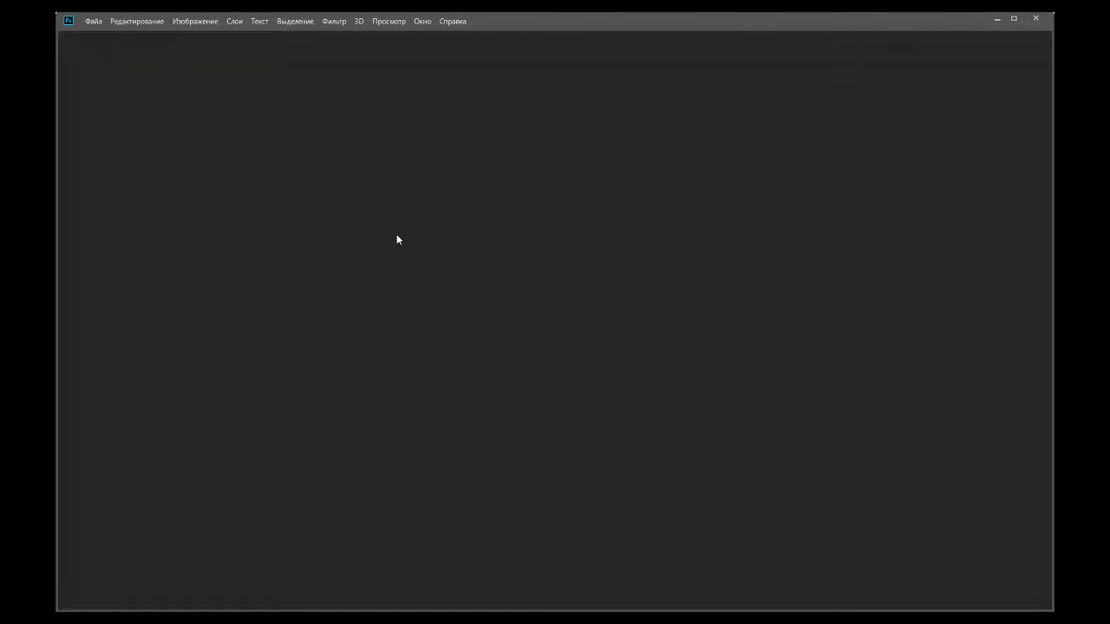
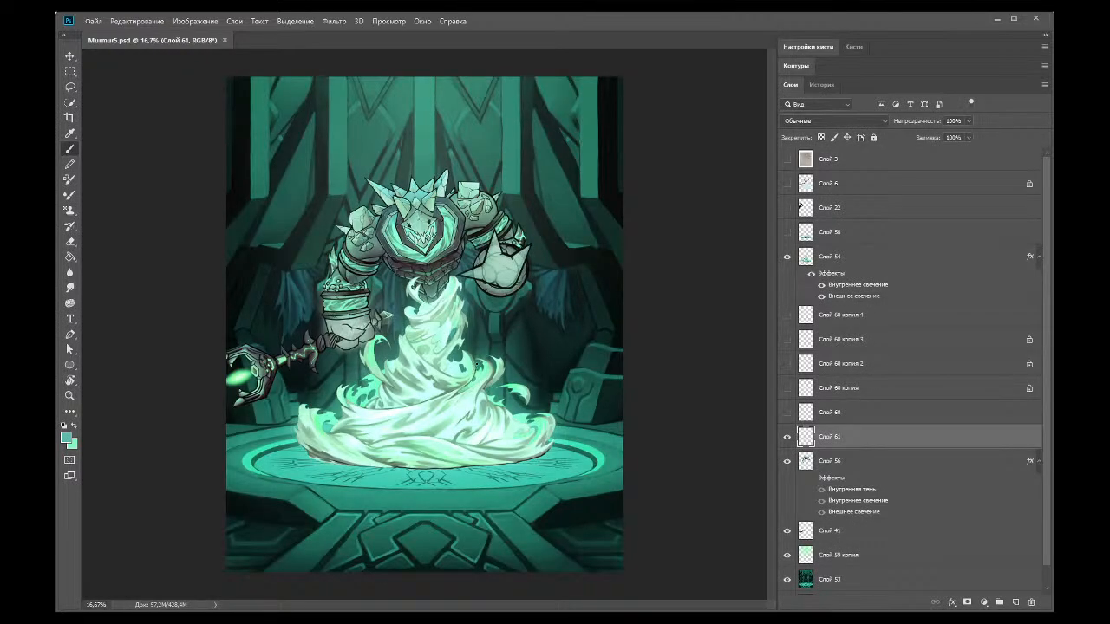
Step: Compare the illustration with Слой 61 hidden and shown, and examine the staff and fist up close
click(787, 438)
click(788, 438)
click(69, 396)
click(214, 364)
click(213, 364)
click(213, 364)
click(208, 308)
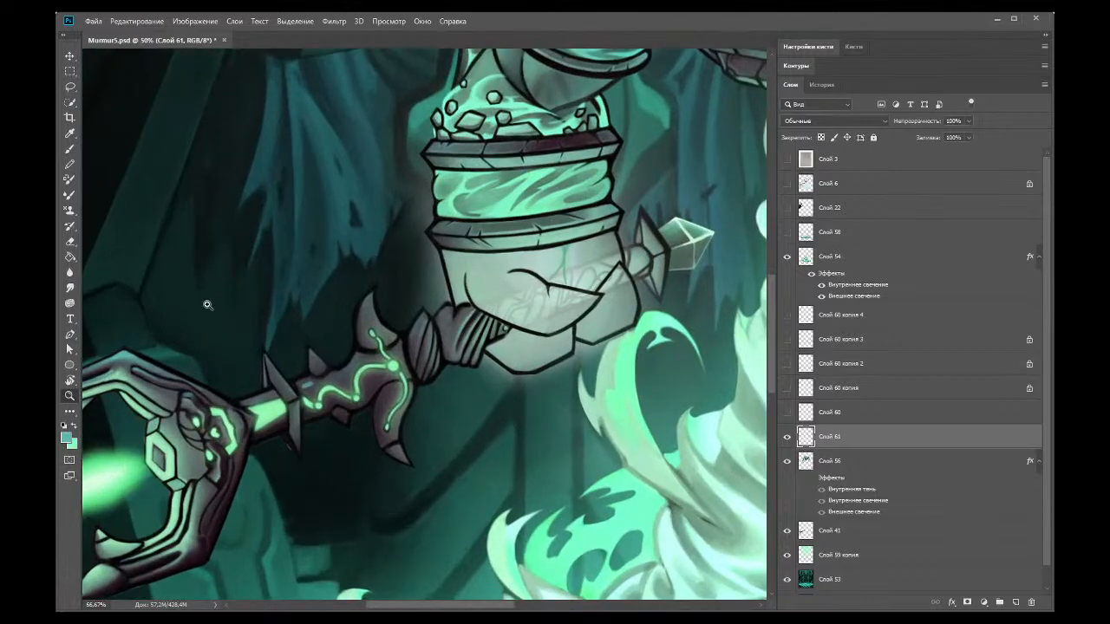
Step: Brush a teal highlight along the staff's shaft above the wavy glowing line on Слой 61
click(275, 369)
click(70, 148)
mouse_move(348, 398)
mouse_down()
mouse_move(394, 385)
mouse_move(383, 389)
mouse_up()
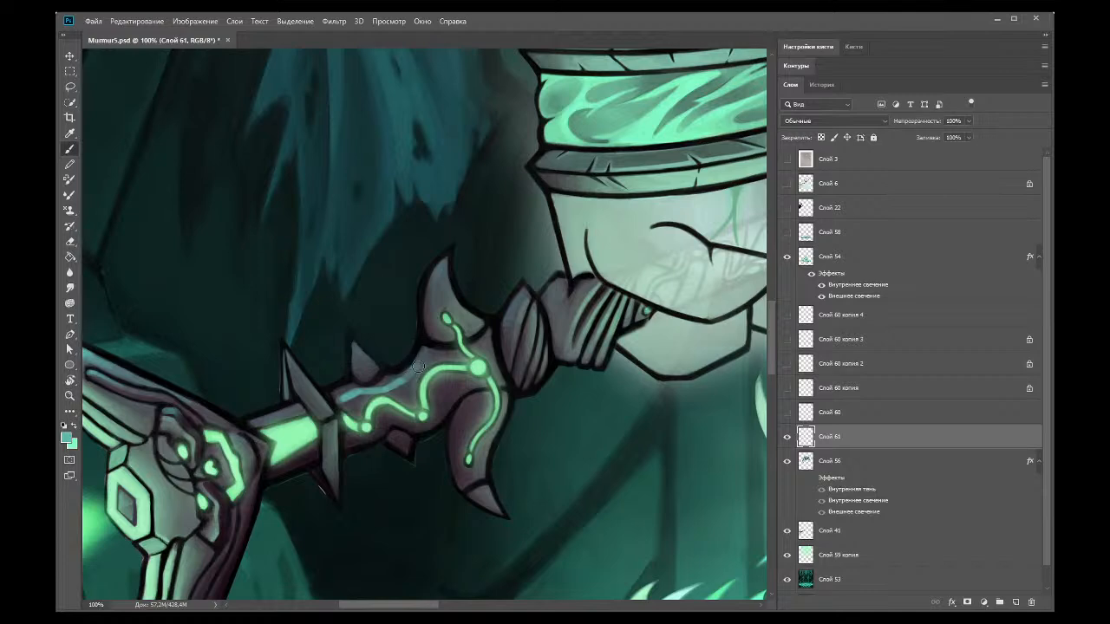
Step: Hide Слой 56 and brush teal highlights above the glowing panel and on the staff's spikes, upper horn and ribbed collar
click(787, 462)
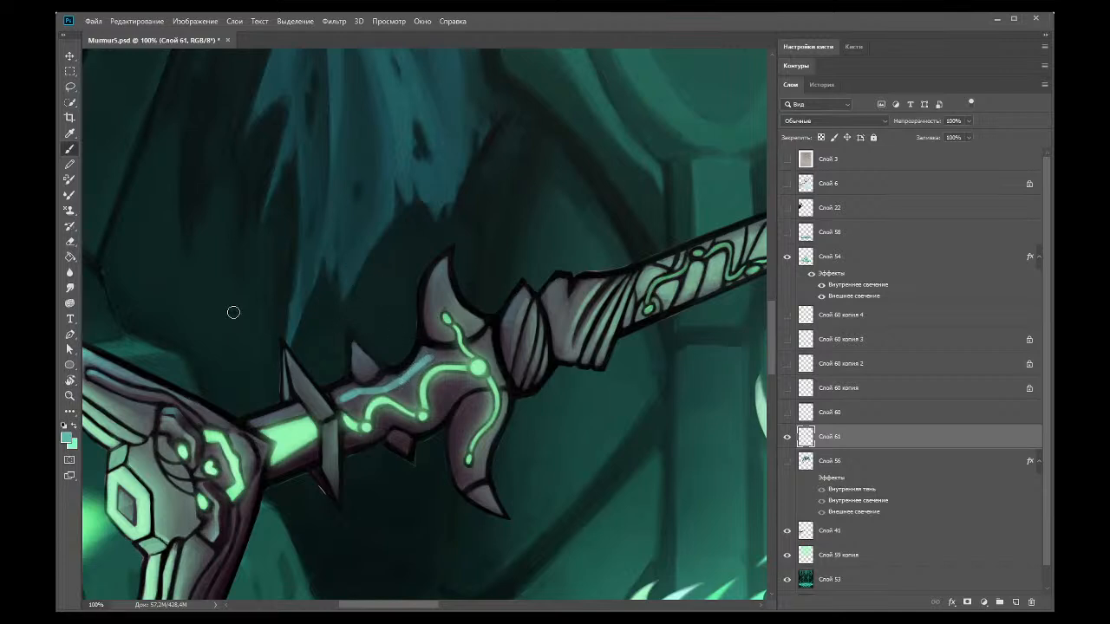
mouse_move(282, 415)
mouse_down()
mouse_move(257, 423)
mouse_move(284, 413)
mouse_up()
drag(357, 345, 356, 363)
drag(433, 284, 446, 270)
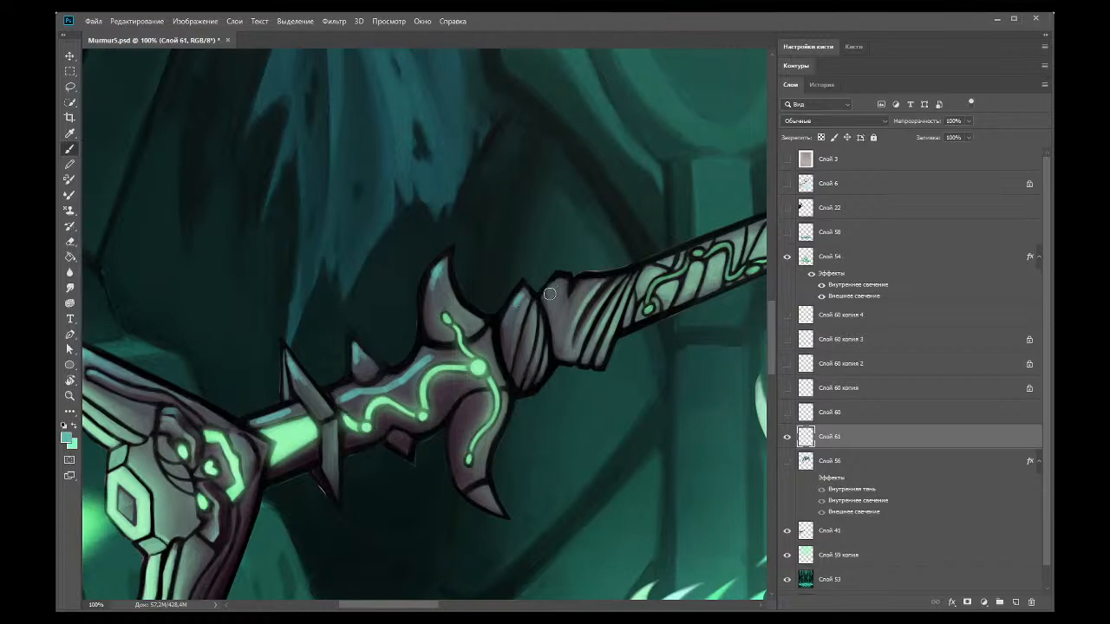
drag(549, 294, 531, 321)
Step: Sample teal tones from the staff and extend the highlight strip along the shaft's edge above the glowing panel
key(z)
alt+click(167, 190)
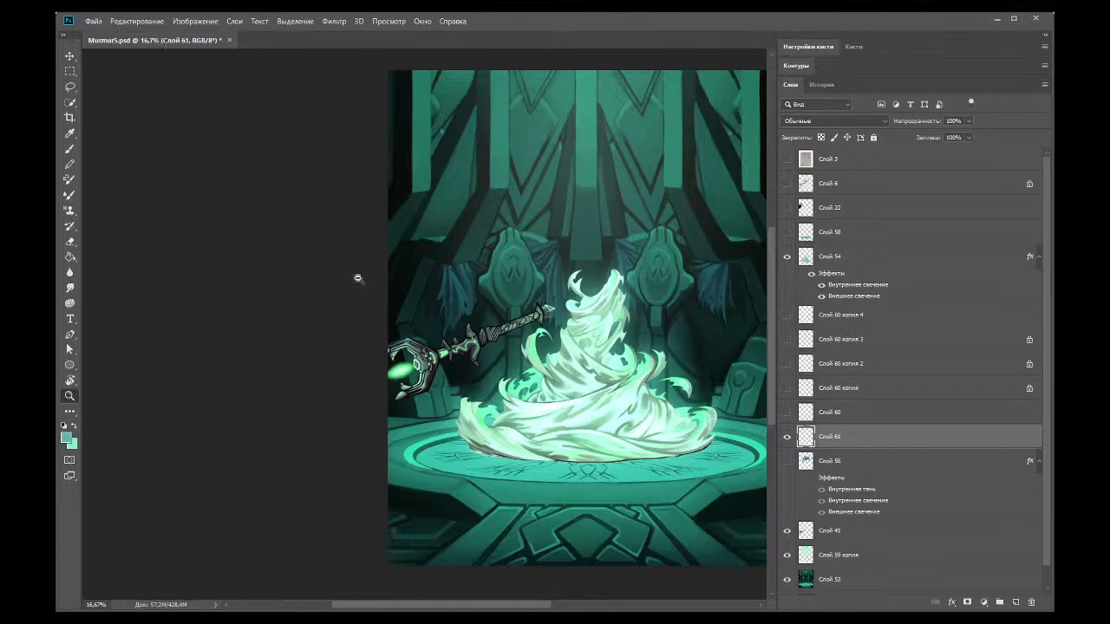
alt+click(402, 335)
drag(393, 303, 260, 277)
click(69, 135)
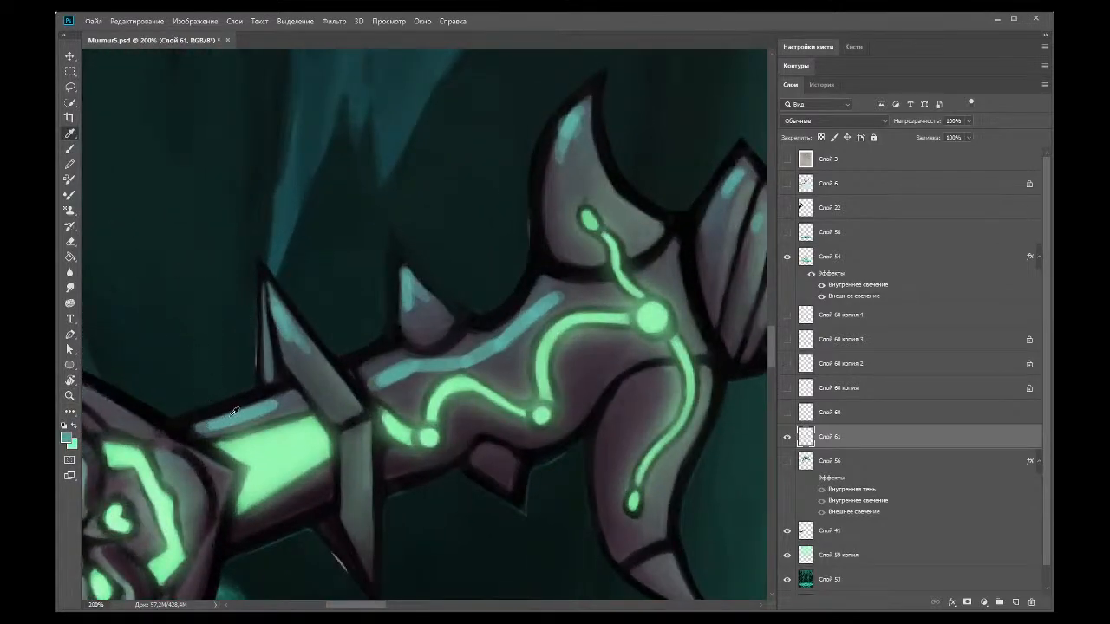
click(286, 400)
click(69, 149)
click(69, 133)
click(221, 417)
click(69, 149)
mouse_move(207, 423)
mouse_down()
mouse_move(199, 428)
mouse_move(230, 418)
mouse_move(204, 426)
mouse_up()
Step: Sample colours from the shaft and retouch the wavy highlight beneath the small spike with the Brush
click(70, 133)
click(383, 327)
click(69, 149)
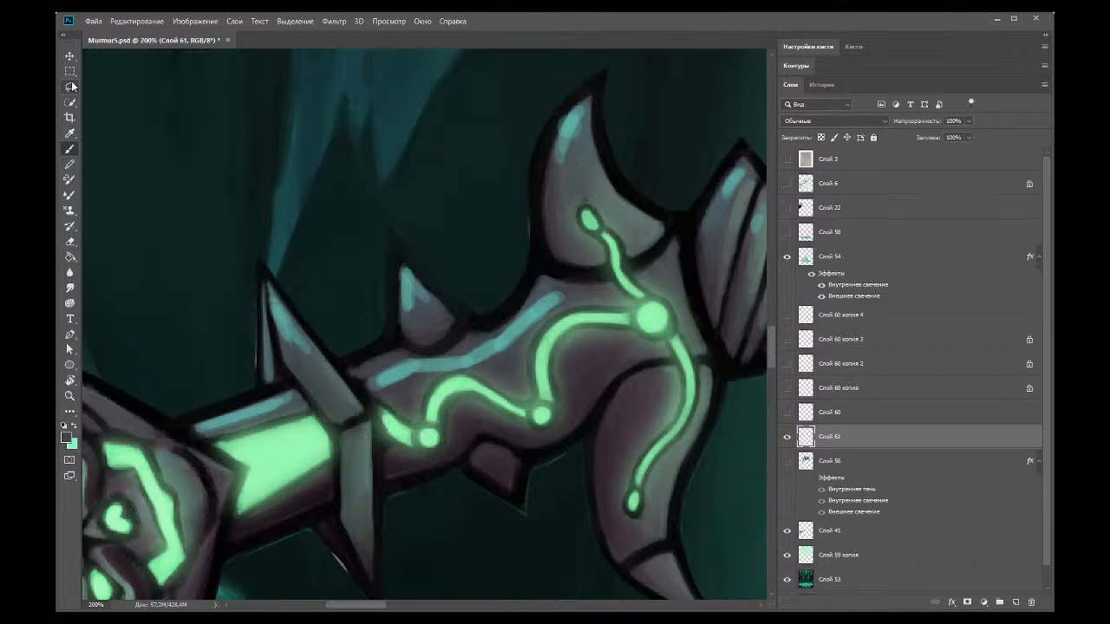
click(70, 133)
click(414, 364)
click(69, 148)
drag(398, 373, 432, 366)
Step: Resample the highlight's colour and rework its end beside the tall spike, undoing the first stroke and brushing it again
click(69, 133)
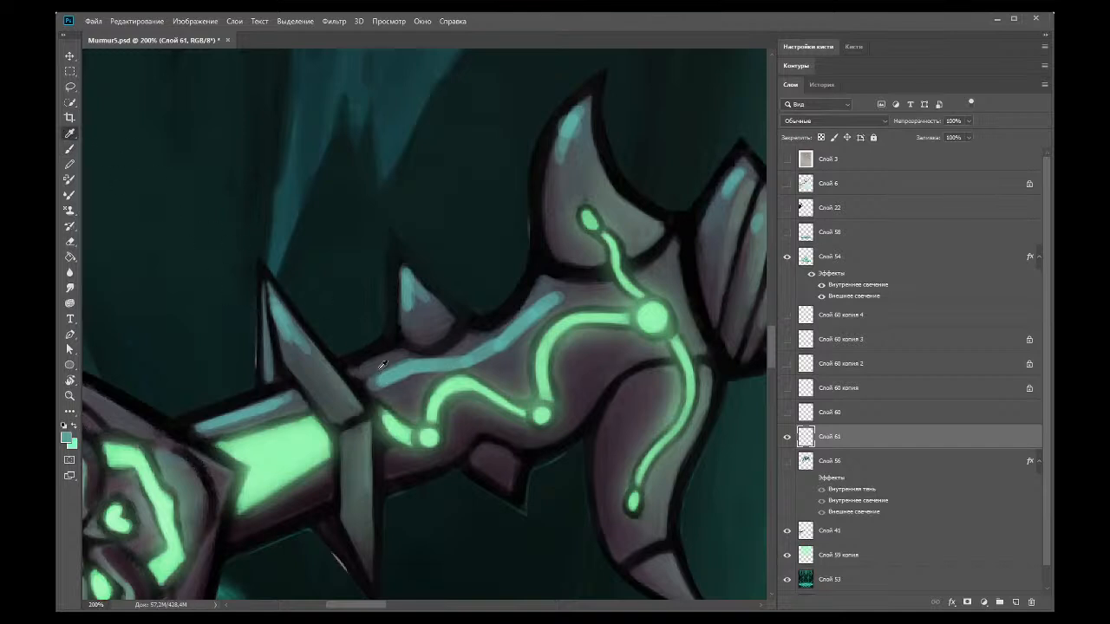
click(379, 383)
click(69, 148)
drag(395, 370, 372, 377)
key(ctrl+z)
drag(440, 362, 399, 364)
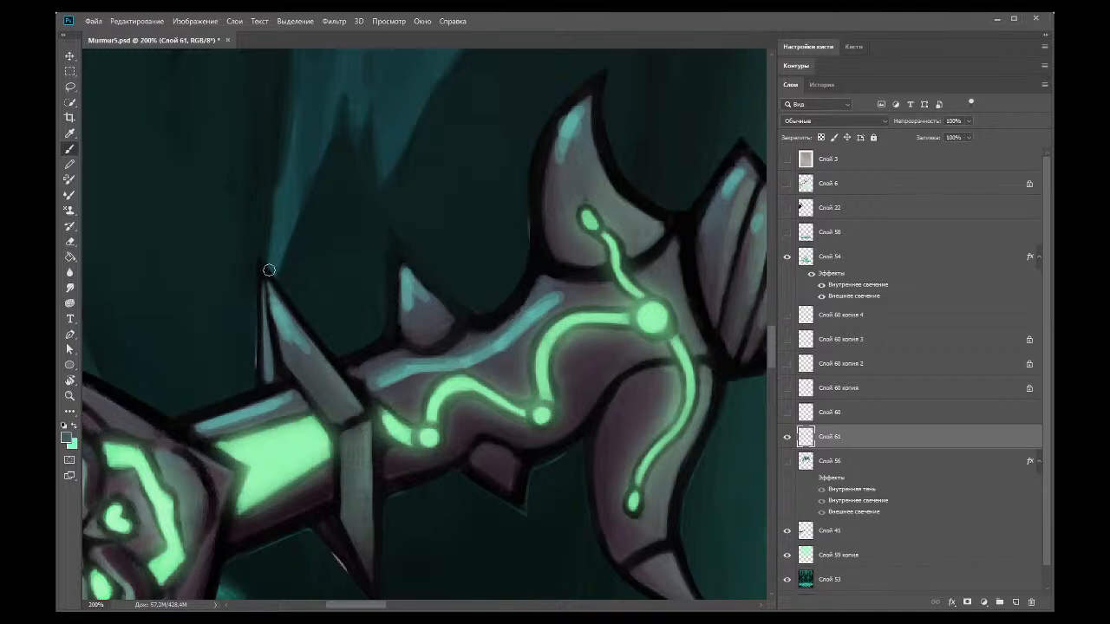
Step: Sample the highlight's teal and extend the wavy highlight along the shaft towards the glowing round node
click(69, 132)
click(472, 354)
click(70, 151)
drag(585, 293, 551, 298)
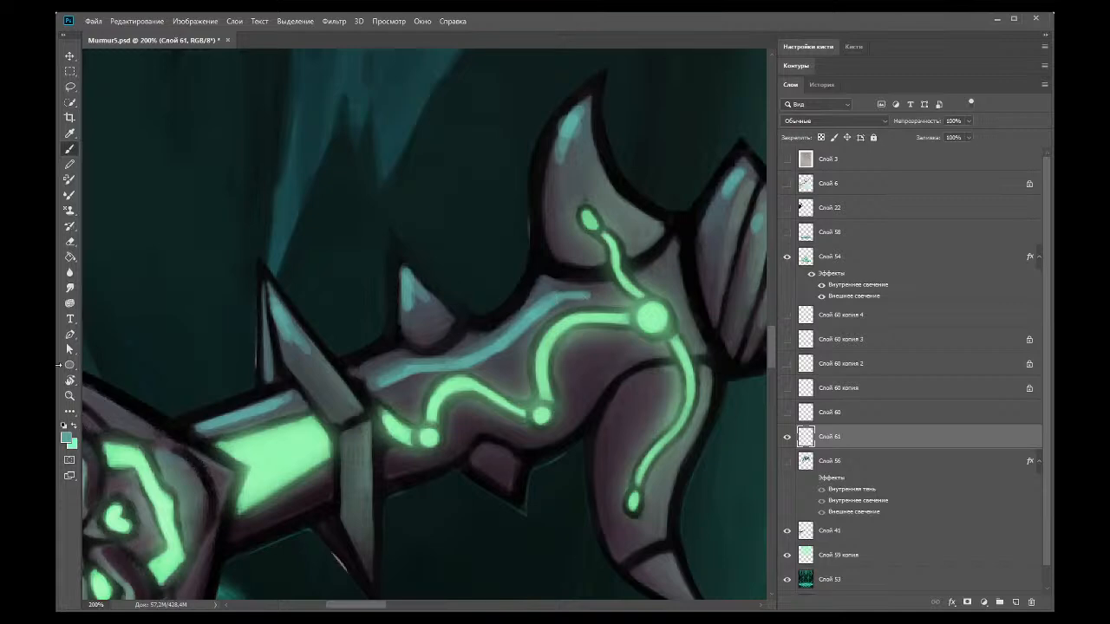
Step: Examine the staff's highlights within the whole illustration, then up close around the shaft and spikes
click(69, 395)
scroll(183, 148, down, 10)
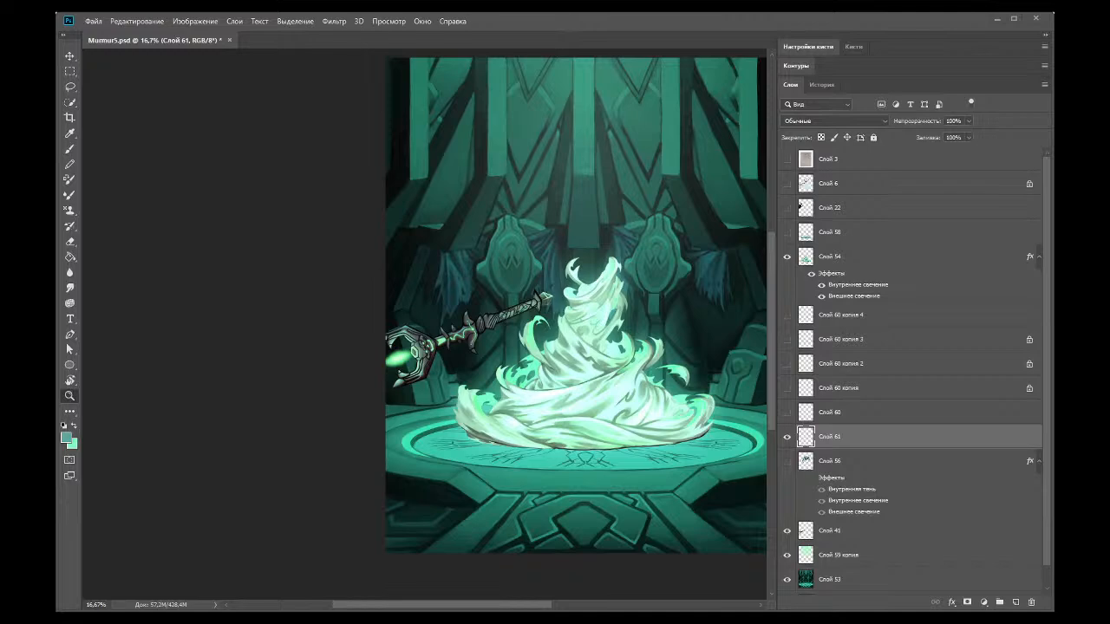
click(389, 298)
click(332, 356)
click(511, 347)
click(549, 377)
click(549, 377)
click(527, 376)
Step: Sample a dark grey tone from the shaft and retouch the wavy highlight's end beside the tall spike
click(66, 135)
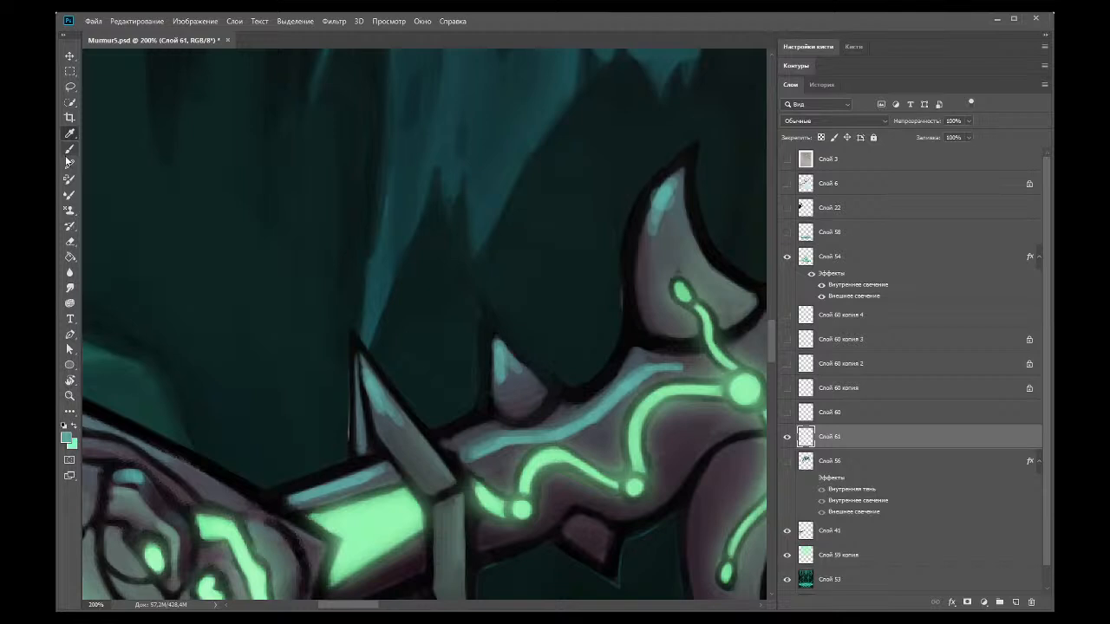
key(b)
click(69, 132)
click(468, 444)
key(b)
mouse_move(457, 456)
mouse_down()
mouse_move(446, 449)
mouse_move(459, 460)
mouse_move(455, 437)
mouse_move(462, 459)
mouse_up()
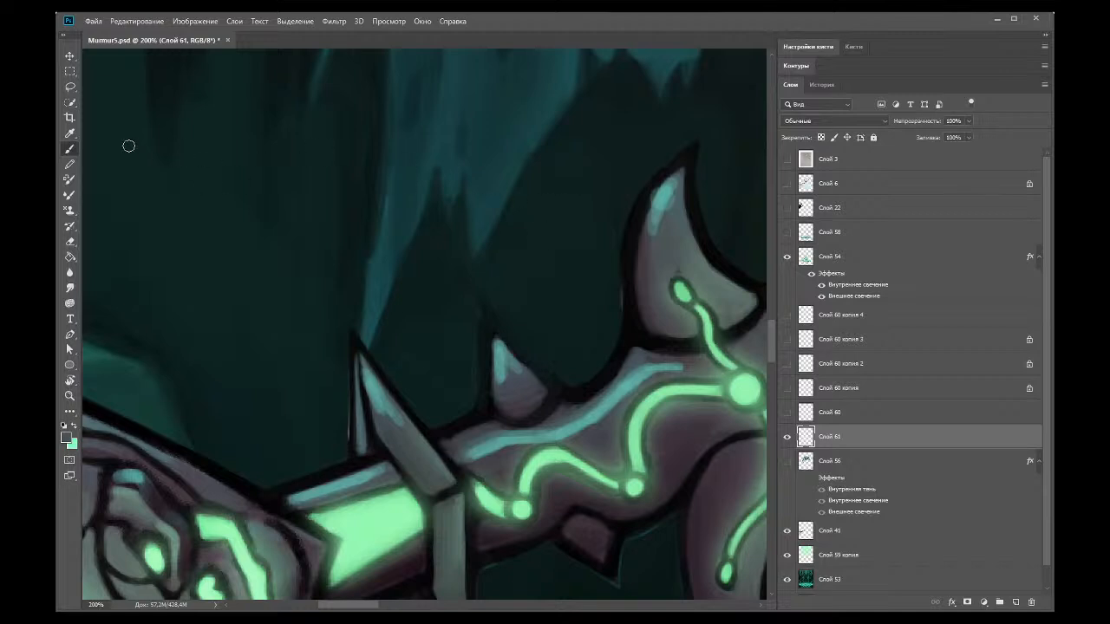
Step: Sample teal tones from the shaft and blend the wavy highlight between the tall and small spikes
click(69, 133)
click(488, 445)
click(69, 148)
click(70, 133)
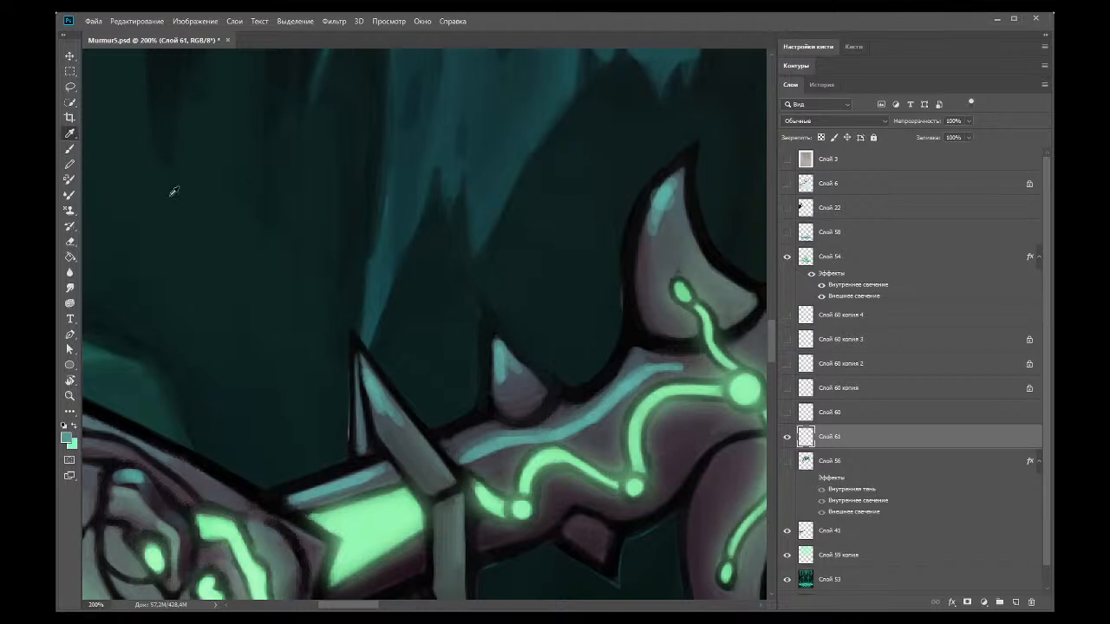
click(68, 149)
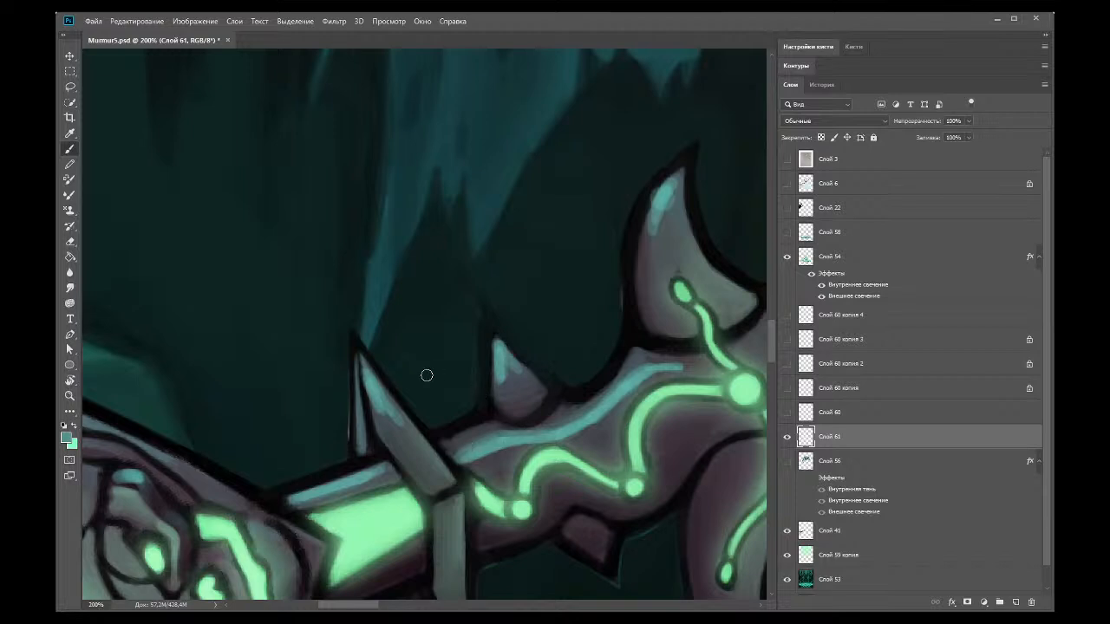
click(70, 134)
click(545, 425)
click(69, 148)
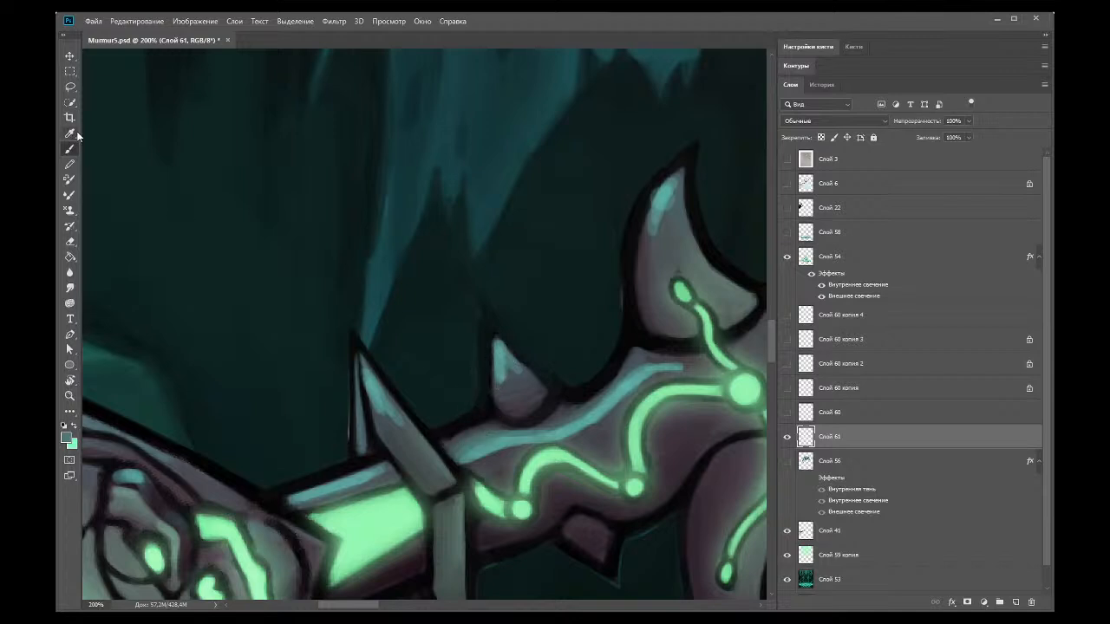
Step: Alternate sampled dark and teal tones to smooth the wavy highlight's edge just below the small spike
alt+click(486, 425)
click(70, 133)
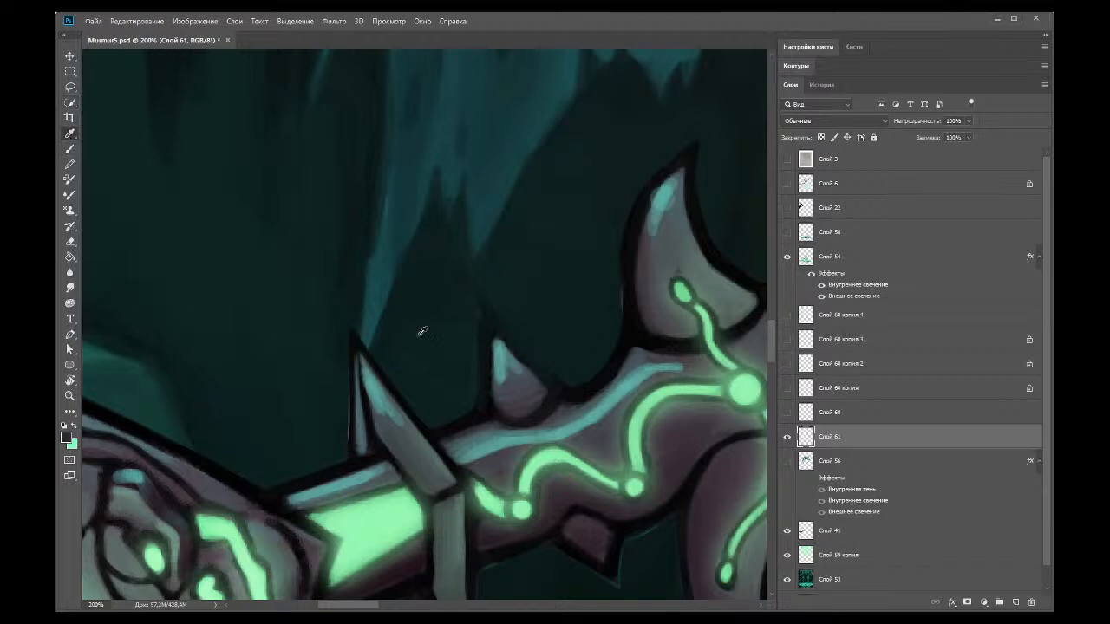
click(542, 426)
click(69, 148)
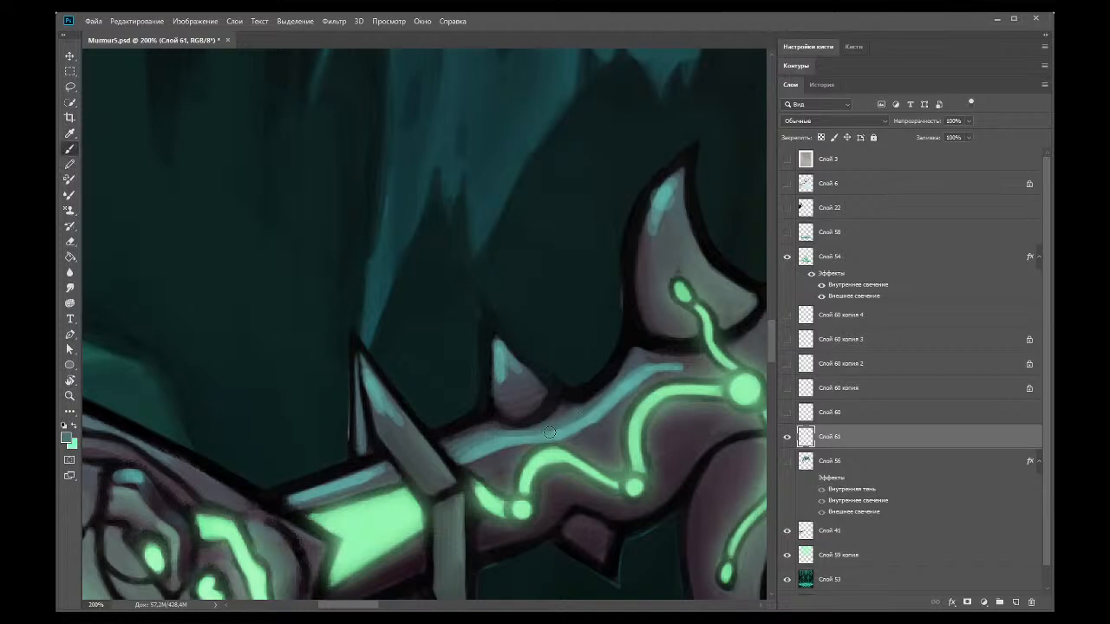
click(70, 132)
click(550, 436)
click(70, 149)
Step: Touch up the shaft highlight near the upper horn's base with sampled teal tones at 100% zoom
click(70, 395)
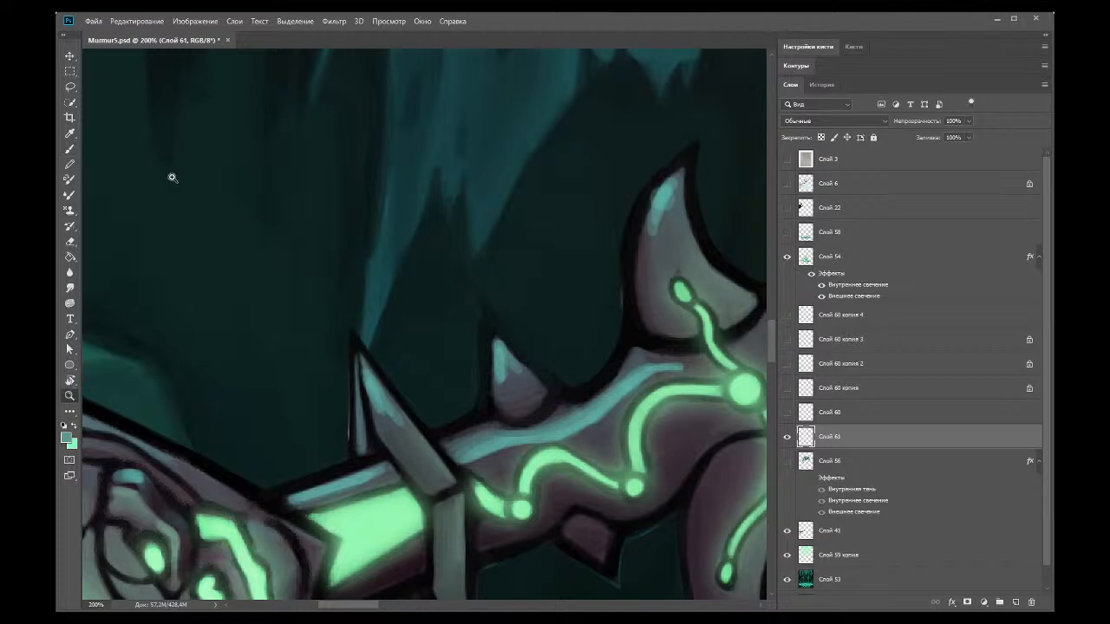
mouse_move(170, 68)
mouse_down()
mouse_move(168, 189)
mouse_move(168, 75)
mouse_up()
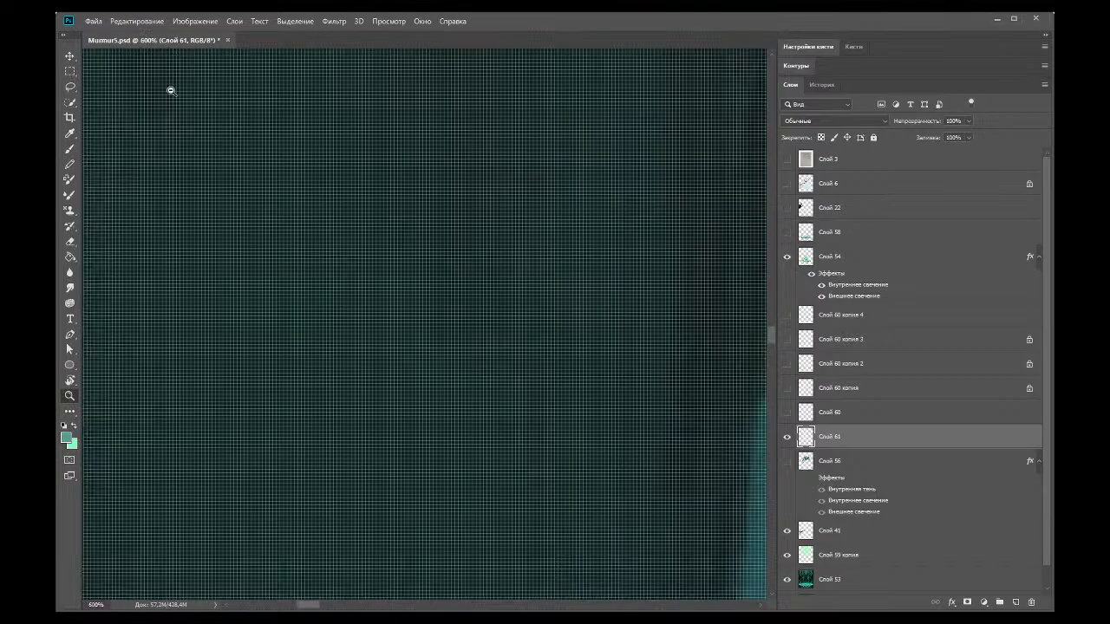
drag(181, 153, 173, 161)
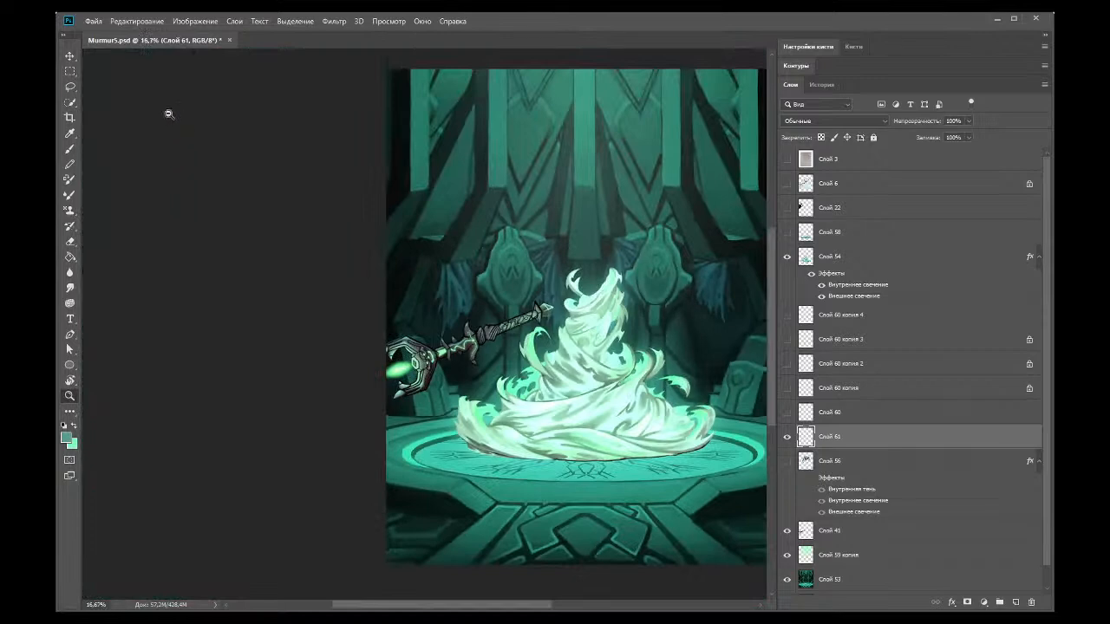
click(443, 337)
drag(491, 305, 476, 316)
click(69, 133)
click(69, 148)
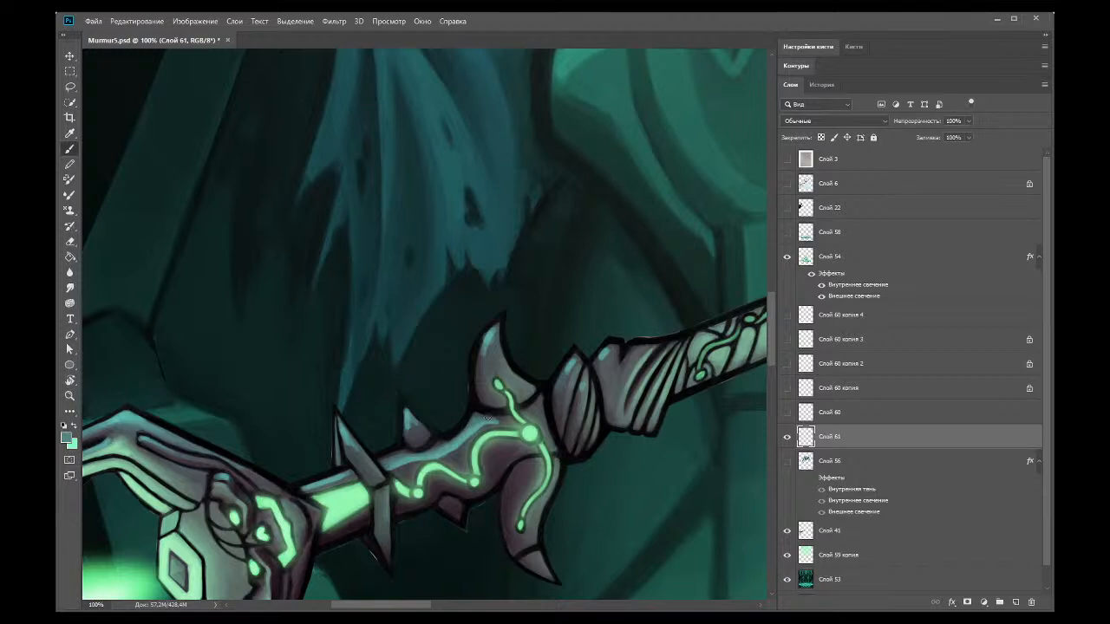
click(70, 132)
click(69, 149)
Step: Refine the shaft highlight near the horn's base by alternating the Eraser with brushwork in sampled teal
click(70, 241)
click(70, 133)
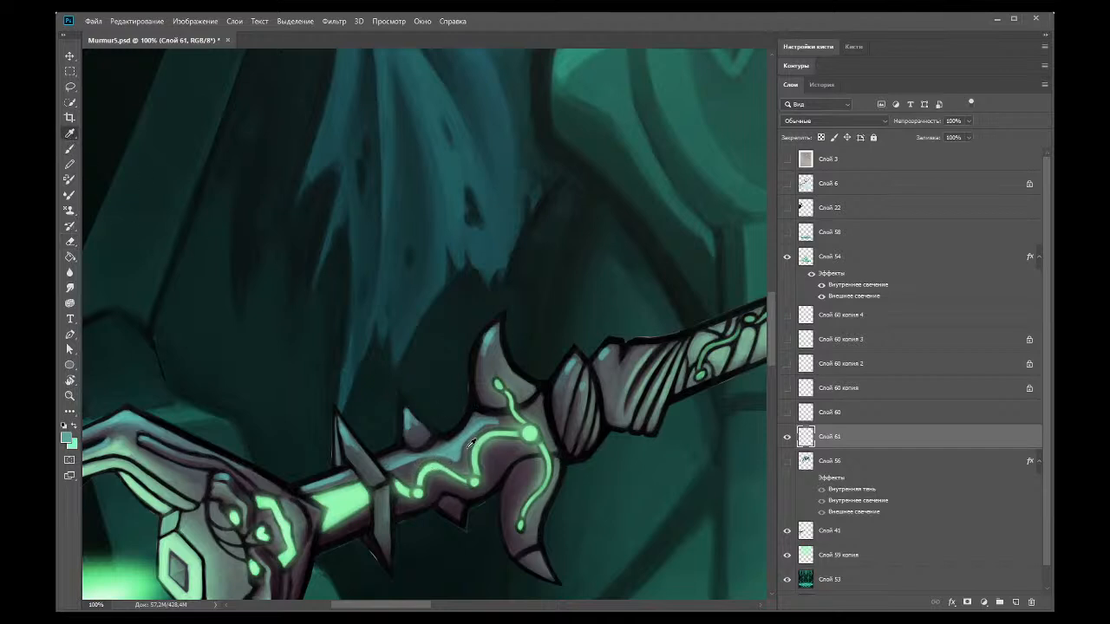
click(69, 148)
click(69, 241)
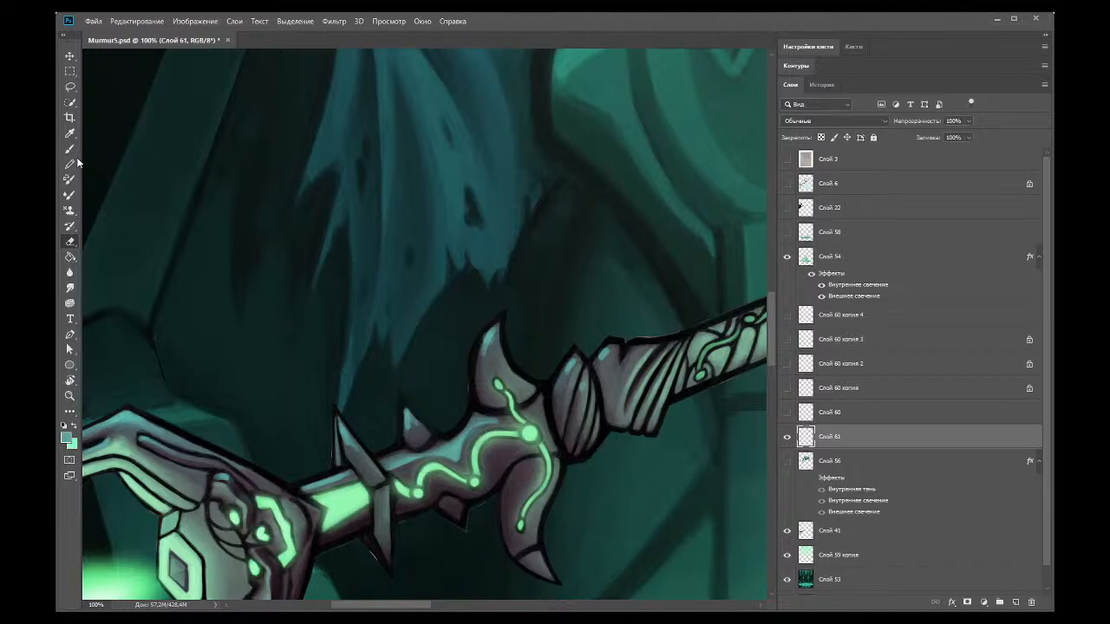
click(71, 134)
click(496, 418)
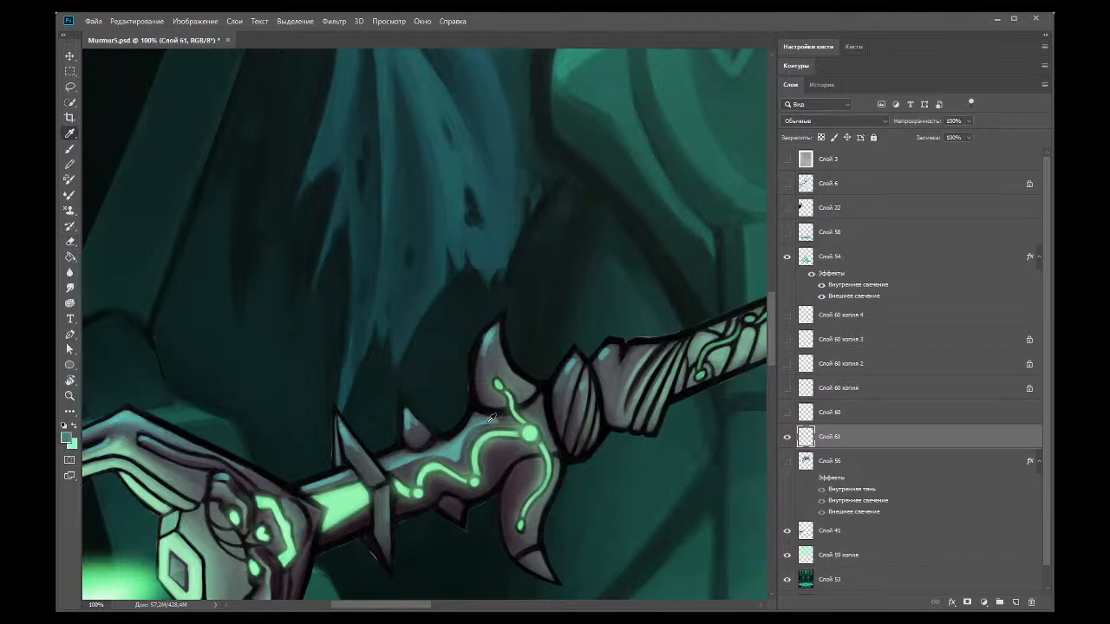
click(71, 148)
click(70, 242)
Step: Sample colours around the upper horn and brush a soft teal highlight along its tip
click(70, 133)
click(494, 328)
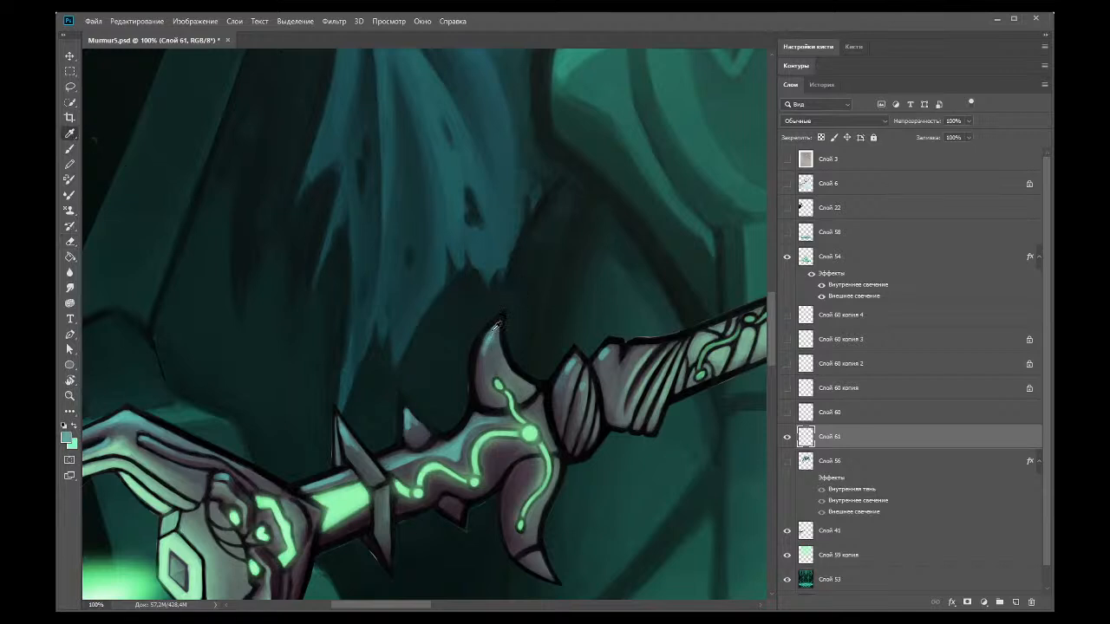
click(70, 148)
drag(487, 343, 494, 329)
click(70, 133)
click(491, 310)
click(70, 148)
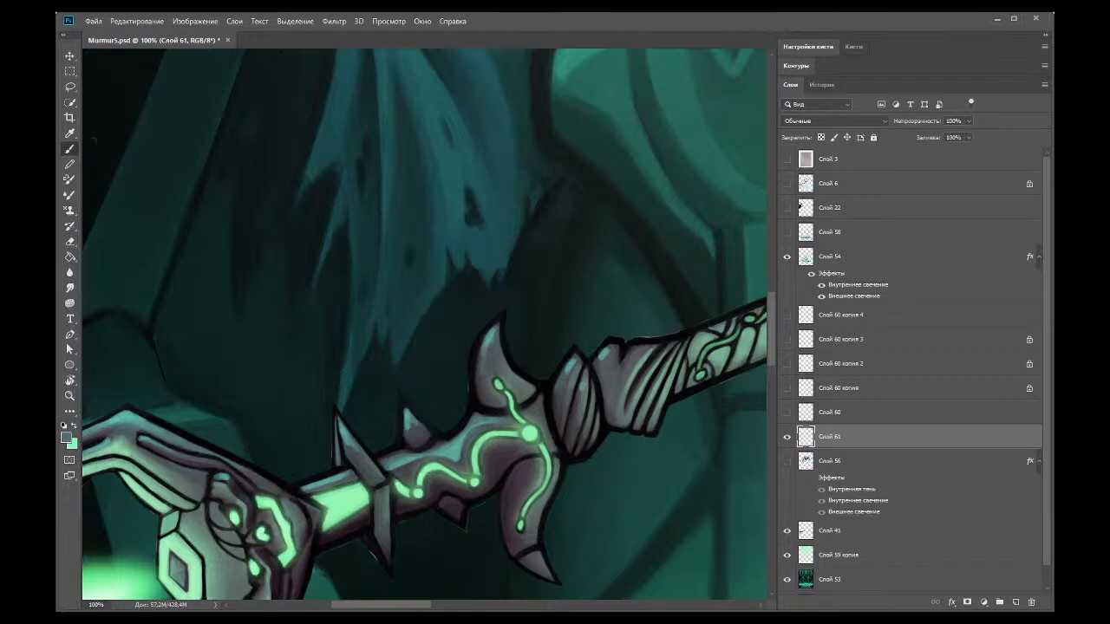
Step: Trim the highlight on the shaft's small spike with the Eraser
click(69, 241)
click(70, 133)
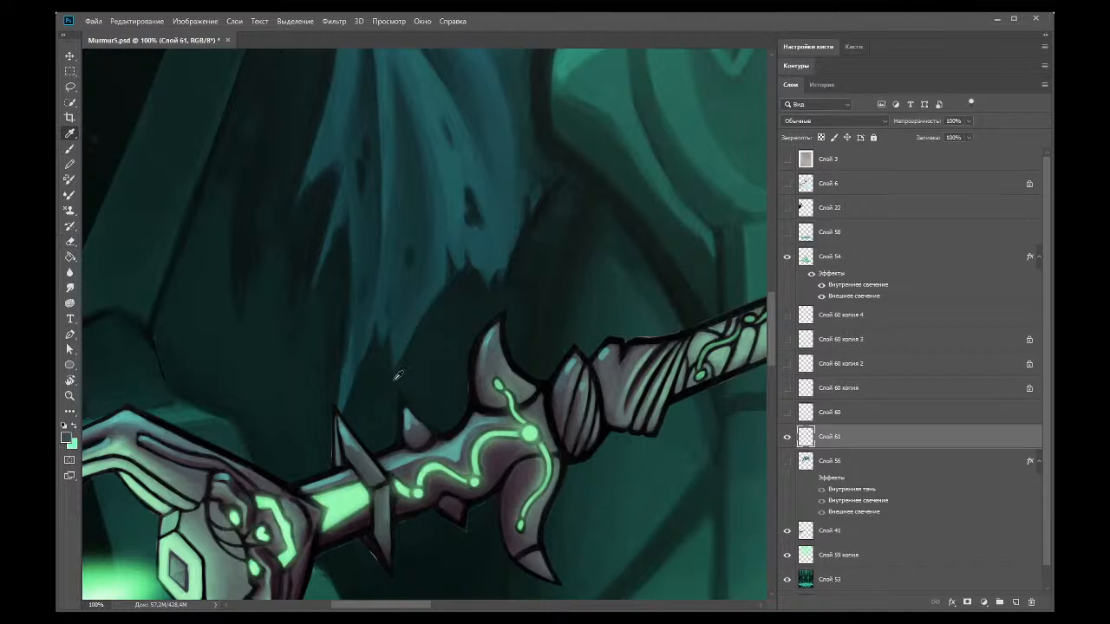
click(70, 241)
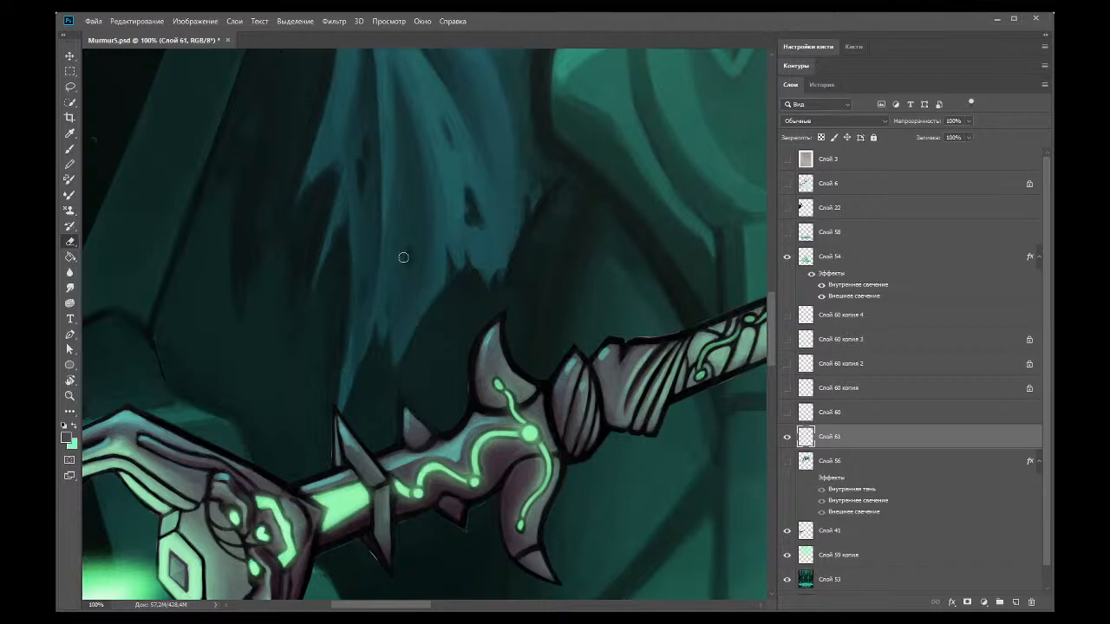
Step: Sample the horn's teal highlight and touch up its tip with a short brush stroke
click(70, 134)
click(492, 335)
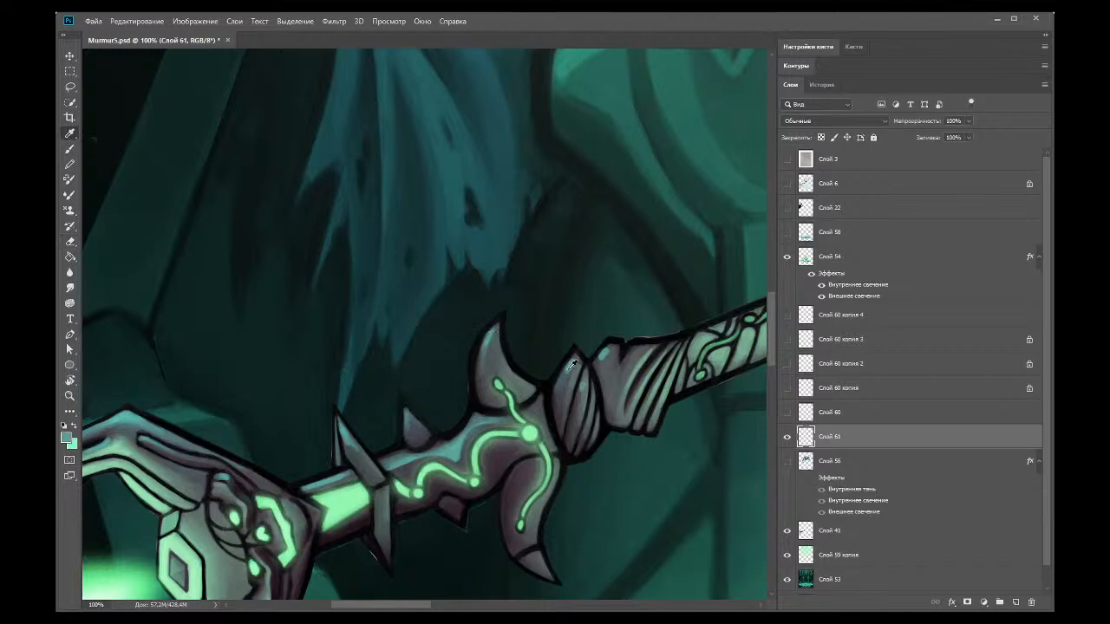
click(69, 148)
drag(488, 336, 487, 339)
Step: Sample dark and teal tones from the tall spike and refine its highlight with the Brush and Eraser
click(62, 134)
click(351, 450)
click(69, 149)
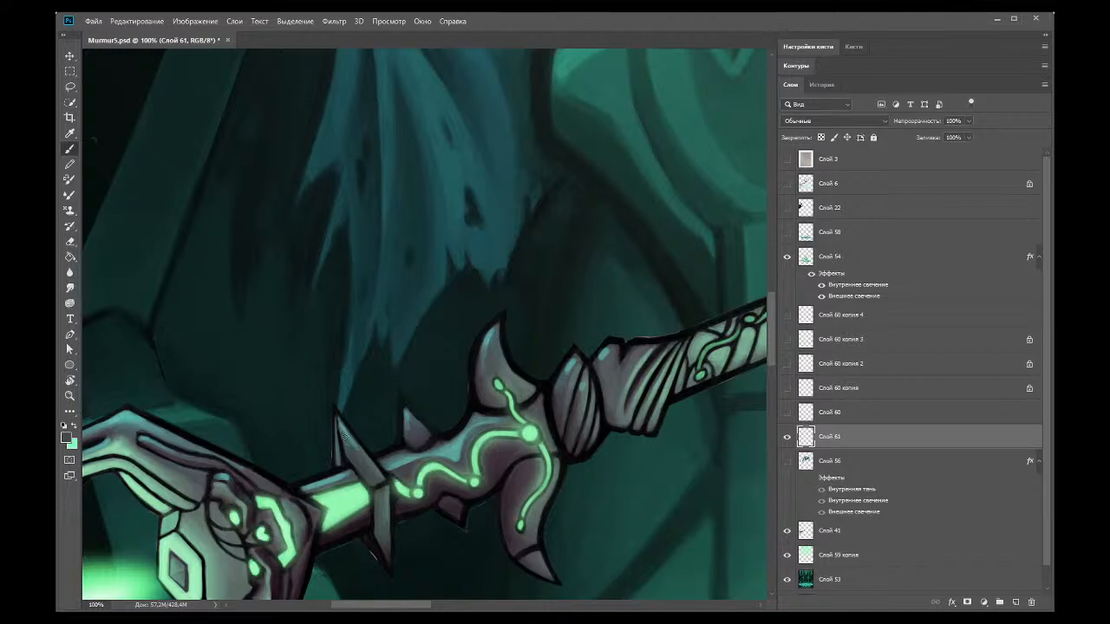
key(i)
click(346, 425)
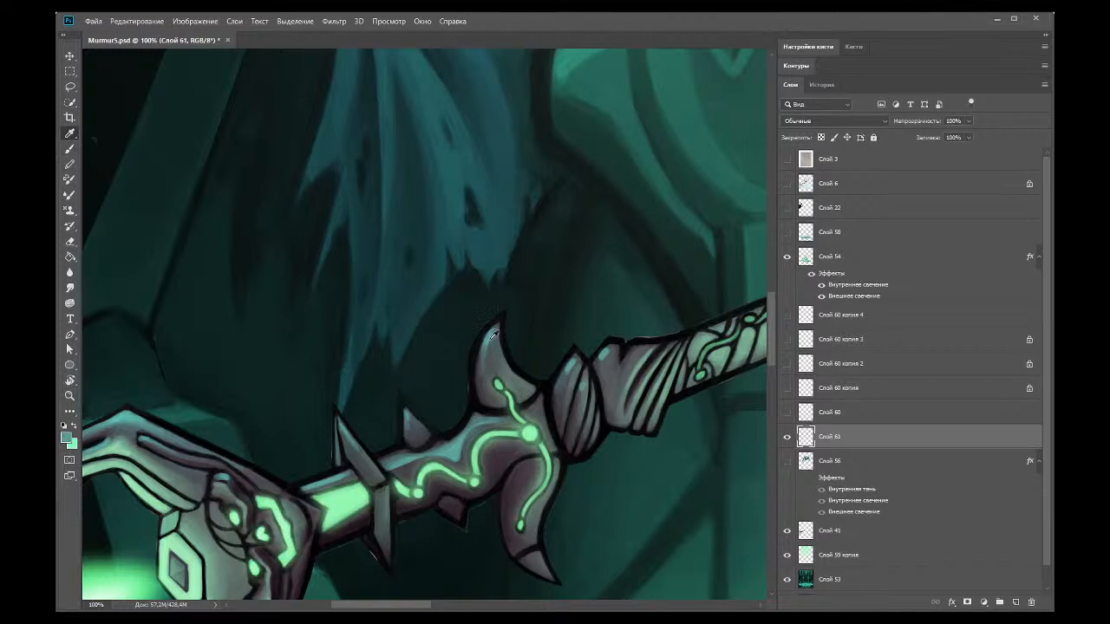
click(69, 149)
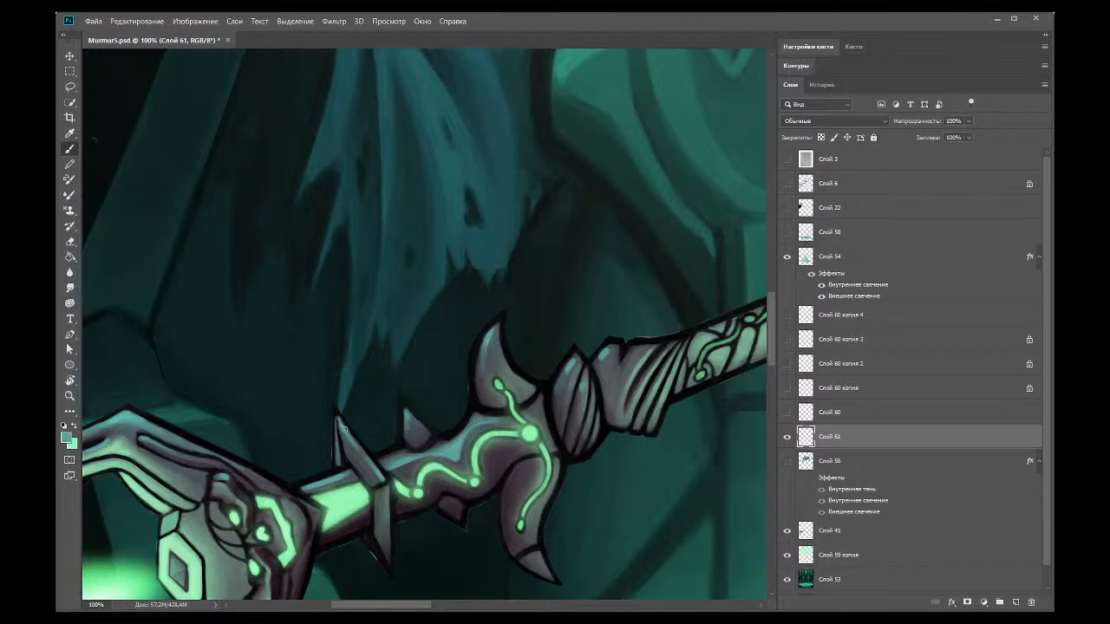
click(70, 242)
click(69, 134)
Step: Examine the staff's refined highlights within the whole illustration
click(70, 396)
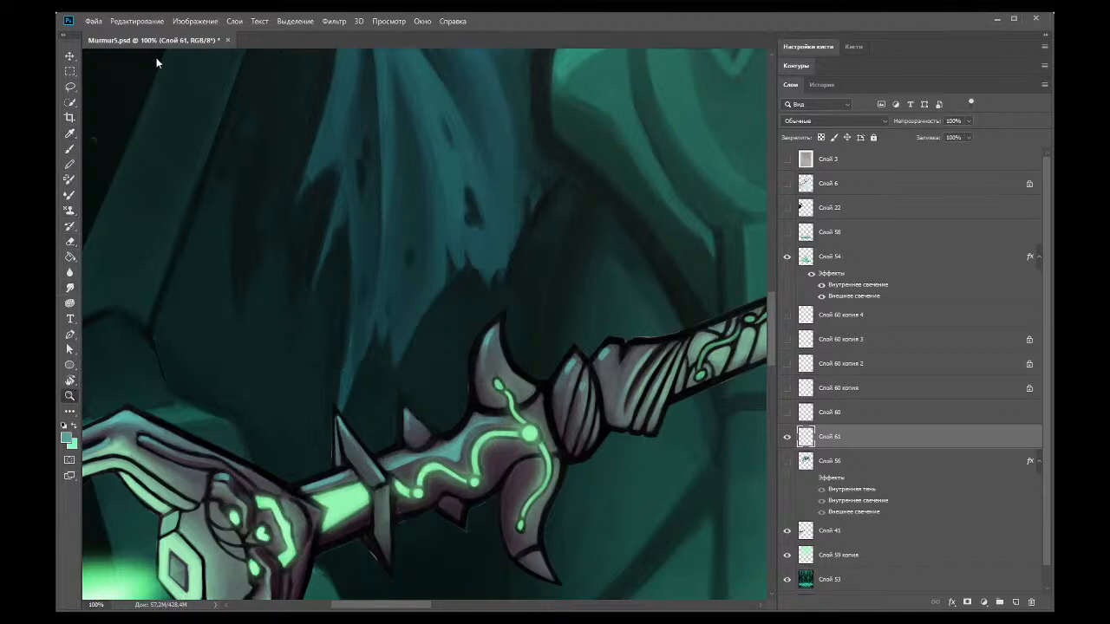
alt+click(148, 146)
alt+click(148, 146)
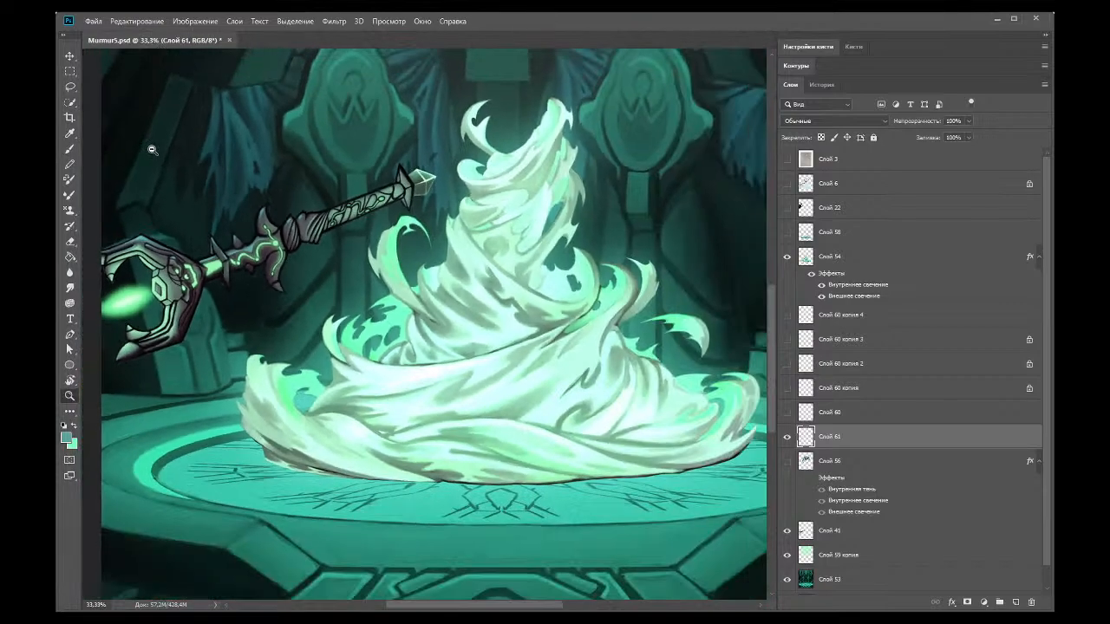
alt+click(153, 152)
alt+click(152, 151)
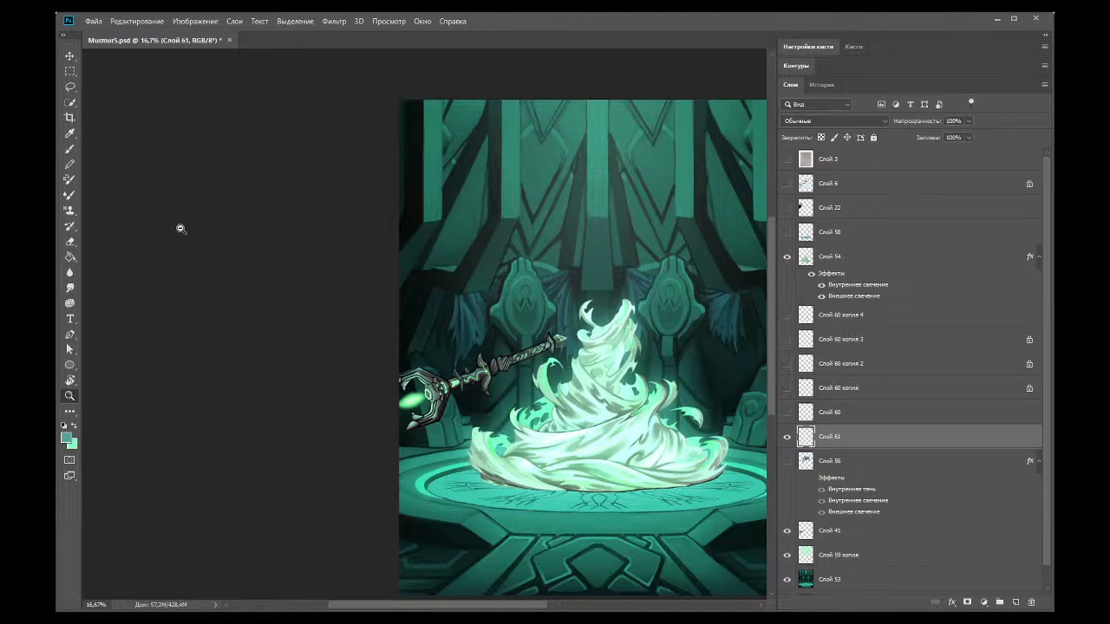
Step: Sample a muted teal from the shaft below the small spike and brush it into the shaft's highlight
click(436, 351)
click(442, 388)
click(544, 387)
click(541, 397)
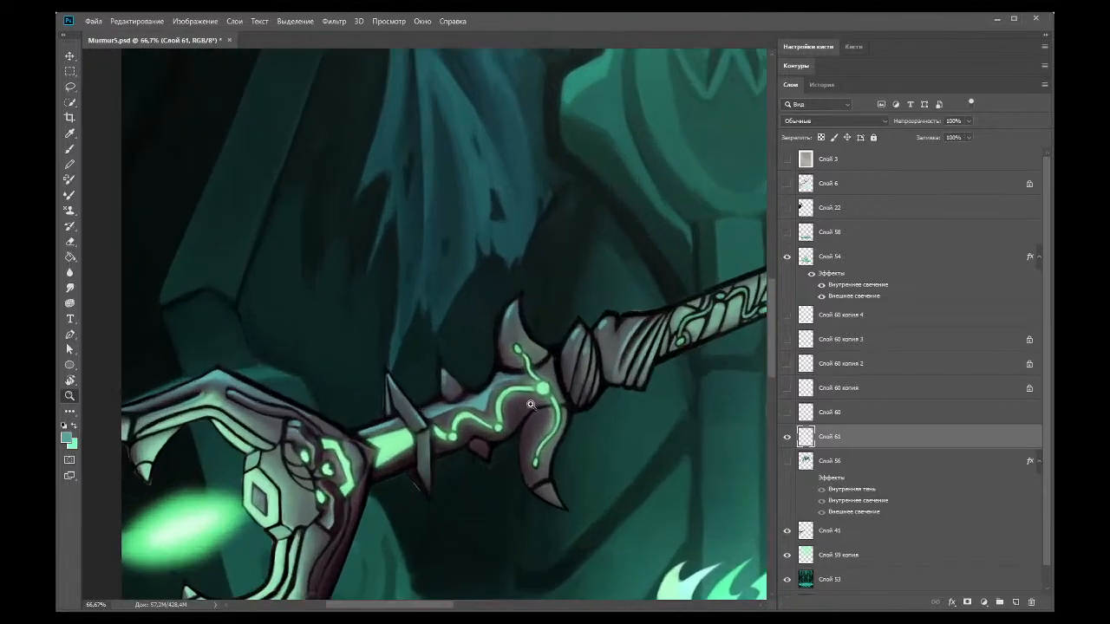
click(459, 368)
click(459, 369)
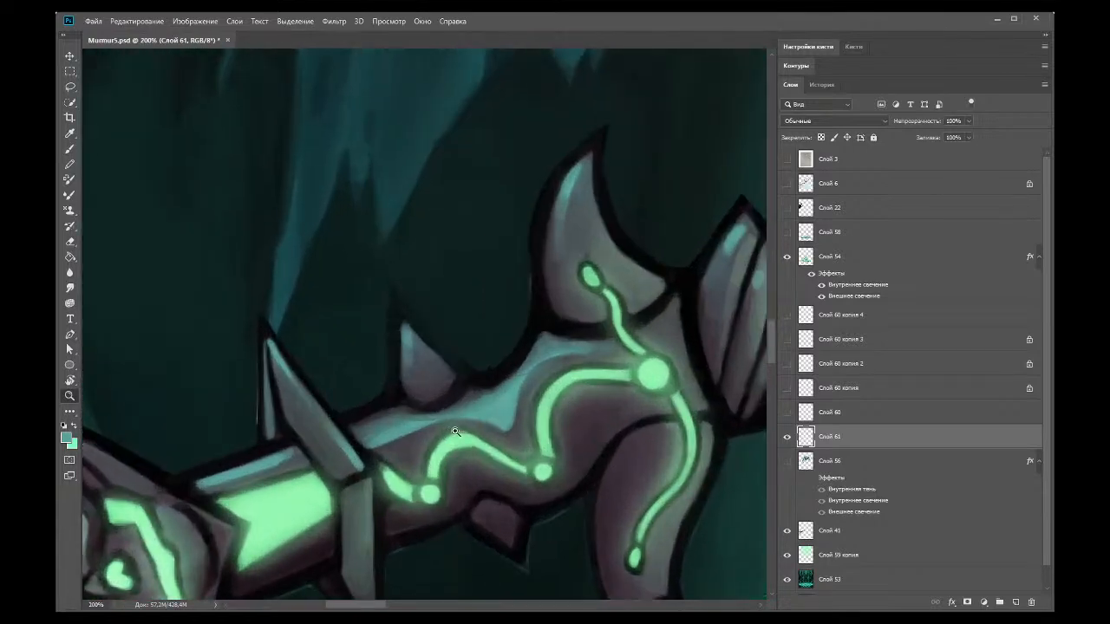
click(71, 142)
click(69, 132)
click(392, 434)
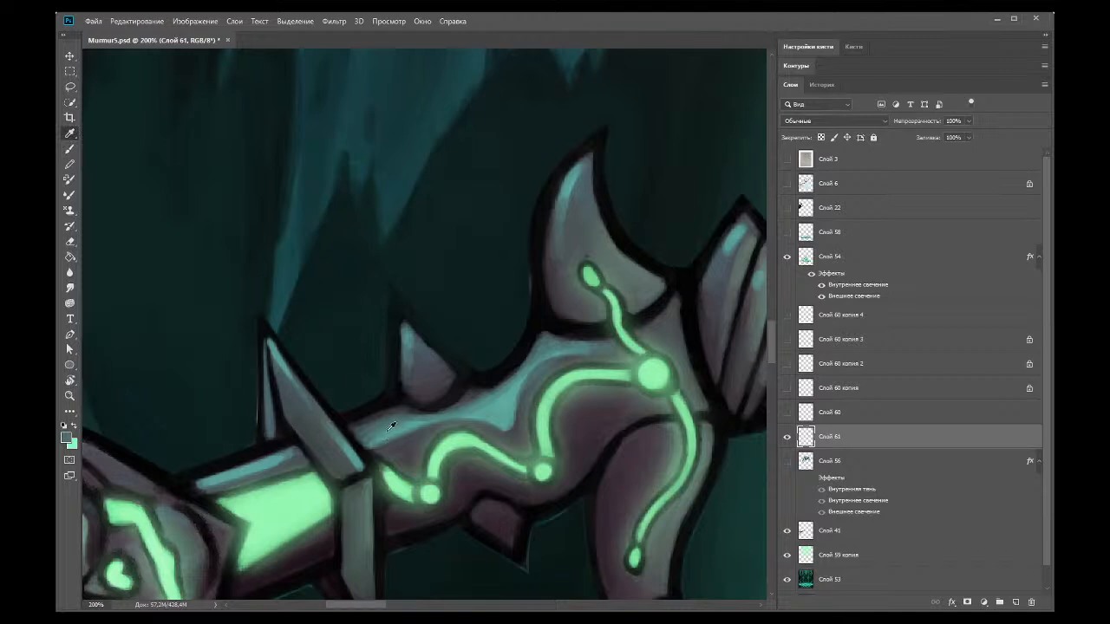
click(69, 148)
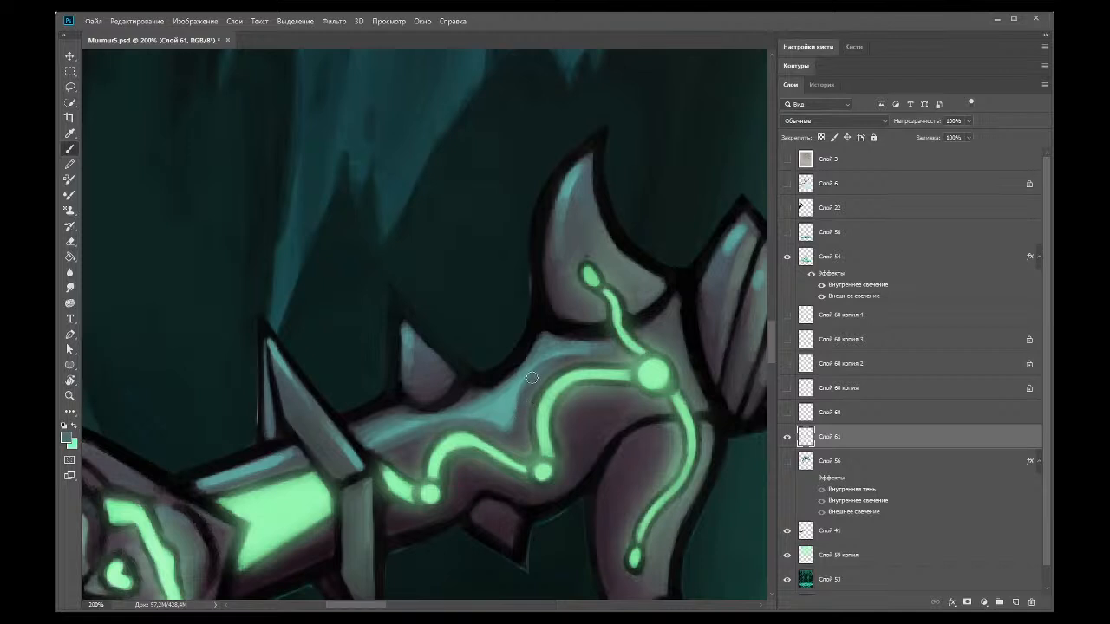
Step: Sample the brighter teal beside the glowing wavy line and build up the shaft's highlight with the Brush
click(69, 133)
click(512, 420)
click(69, 149)
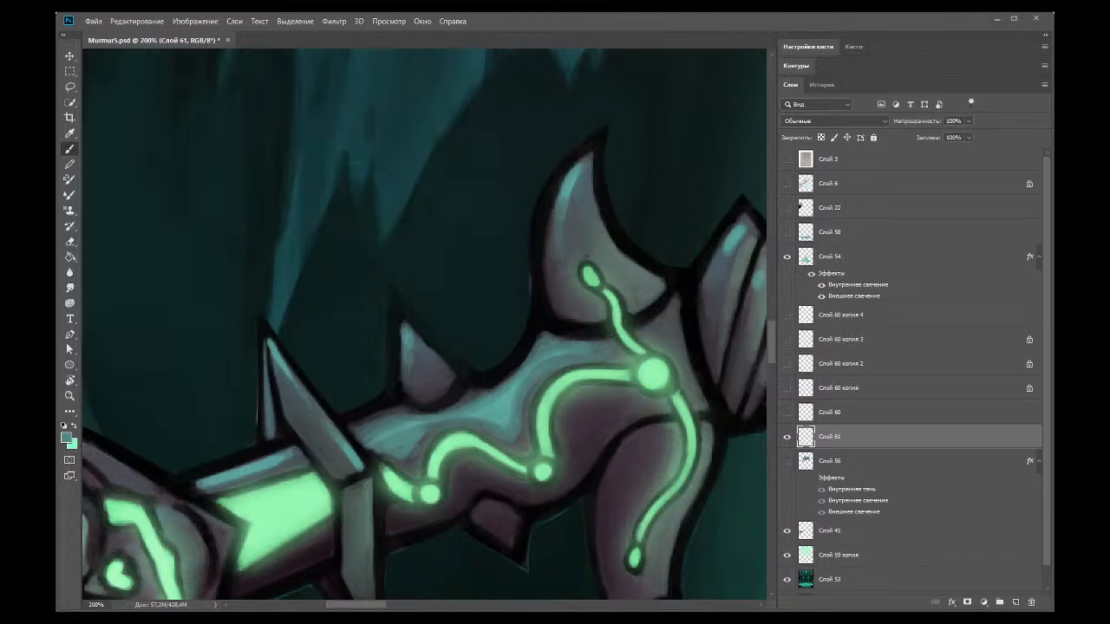
click(70, 134)
click(70, 149)
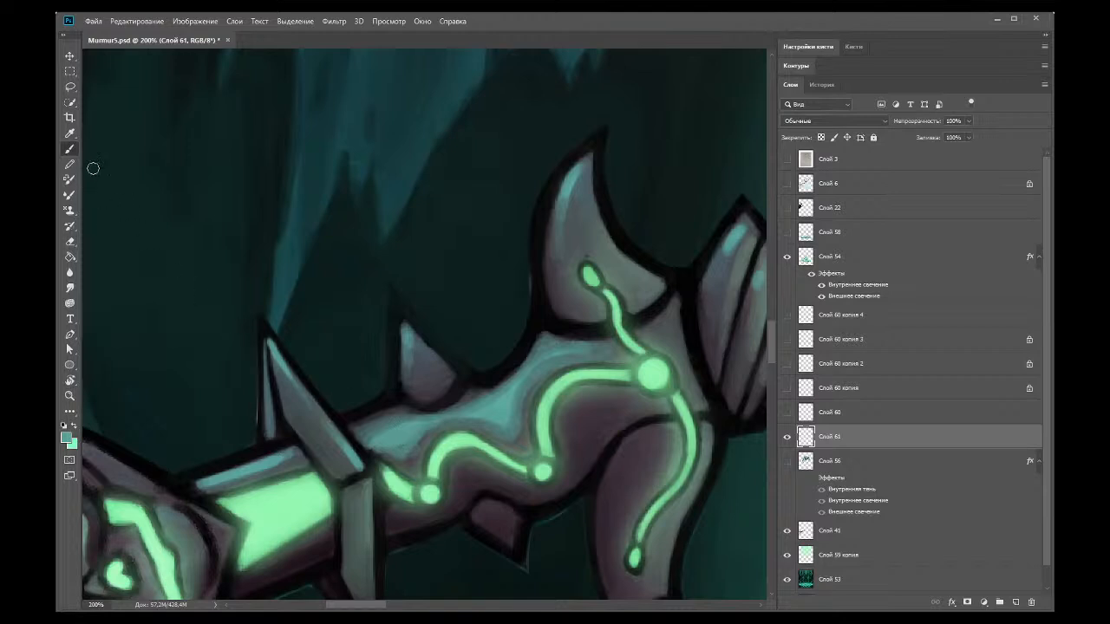
Step: Resample a mid teal from the shaft above the glowing wave and smooth the highlight's tone transitions with the Brush
click(70, 133)
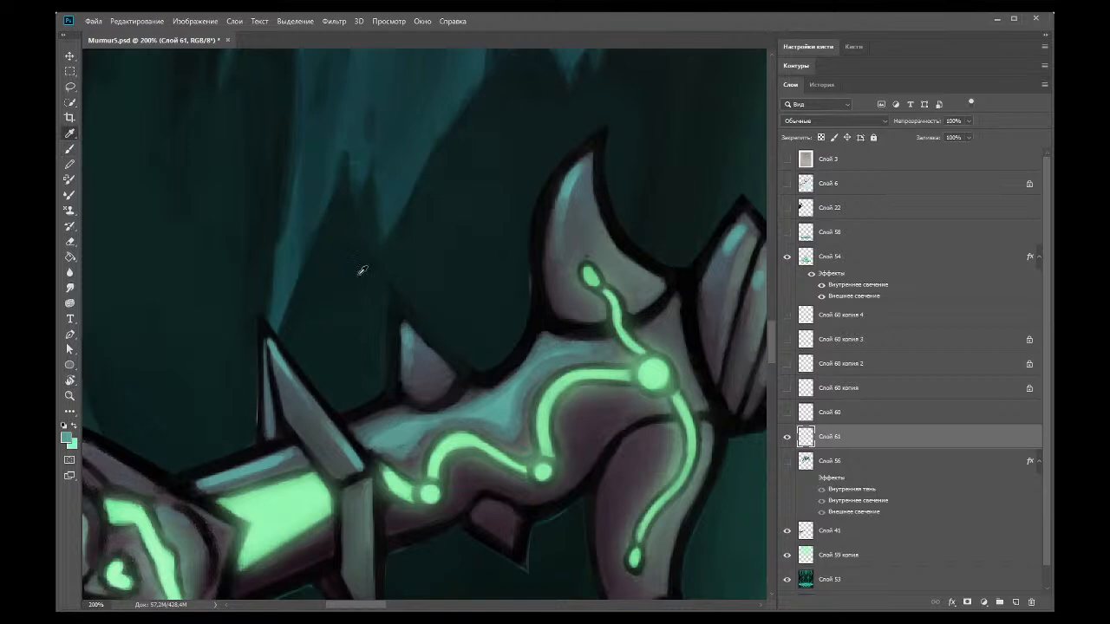
click(513, 440)
click(422, 435)
click(71, 150)
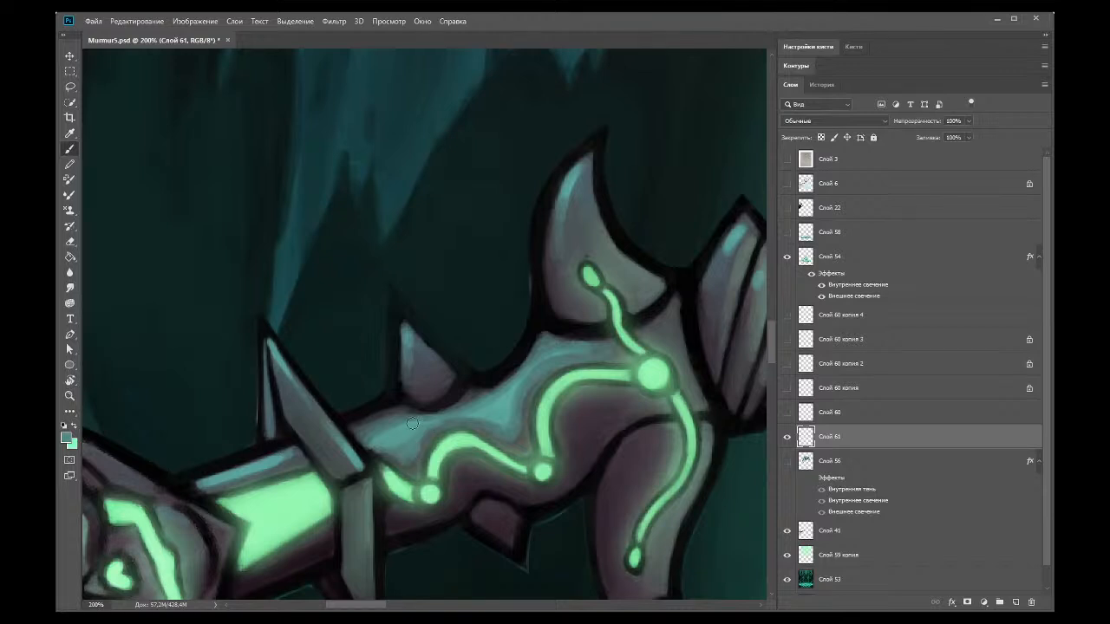
Step: Thin the shaft's highlight and the one above the glowing green panel with the Eraser
click(70, 396)
scroll(163, 126, down, 7)
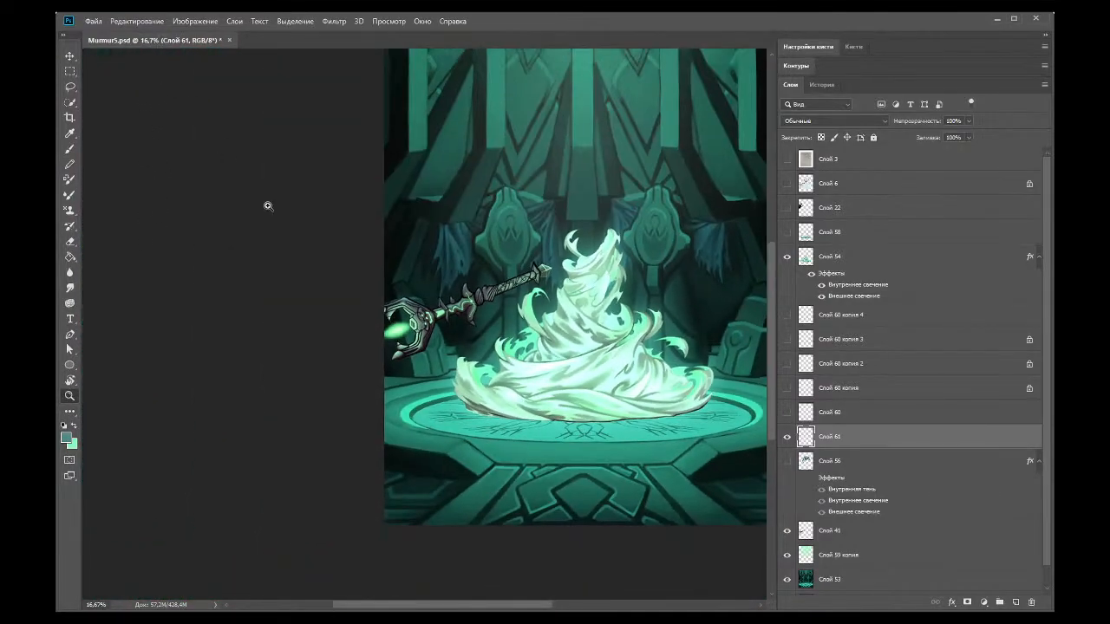
scroll(379, 272, up, 1)
scroll(382, 272, up, 1)
scroll(538, 330, up, 3)
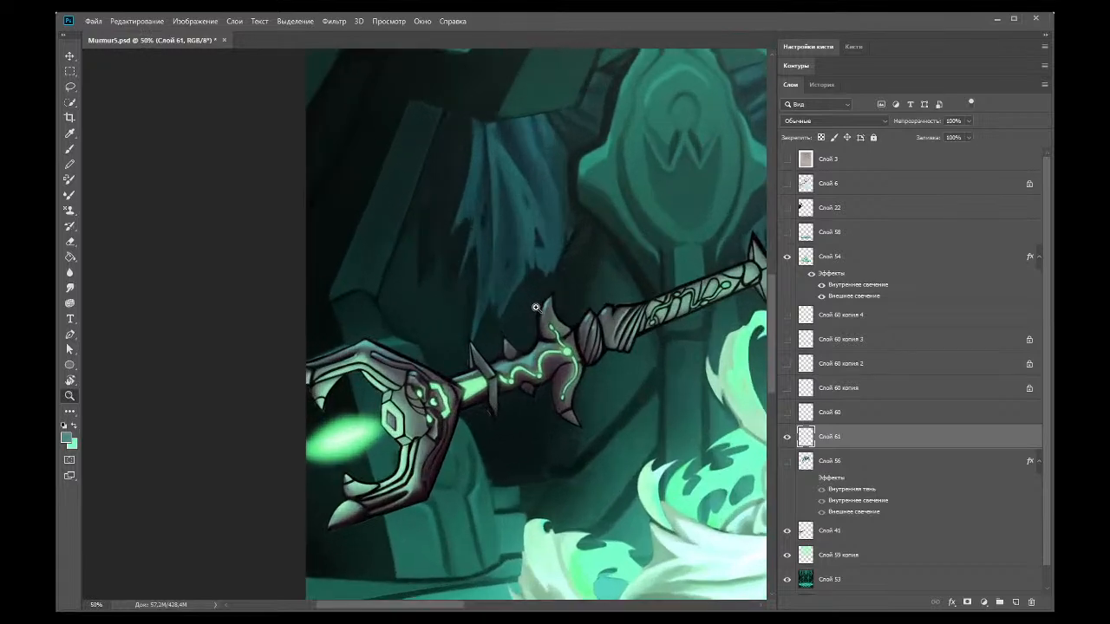
scroll(520, 360, up, 1)
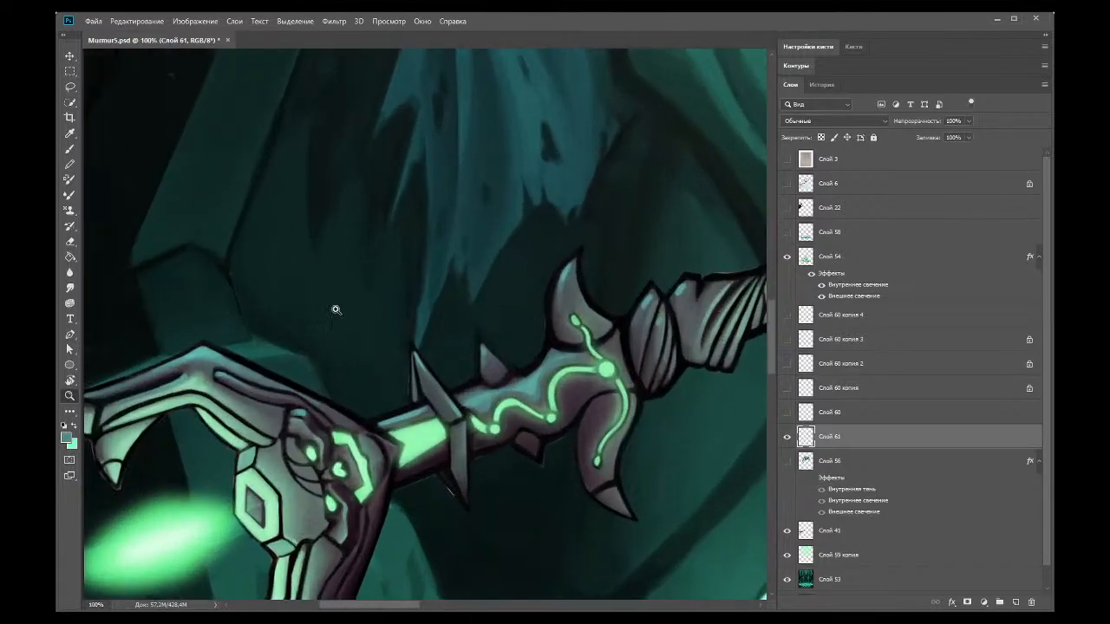
scroll(543, 353, up, 1)
key(i)
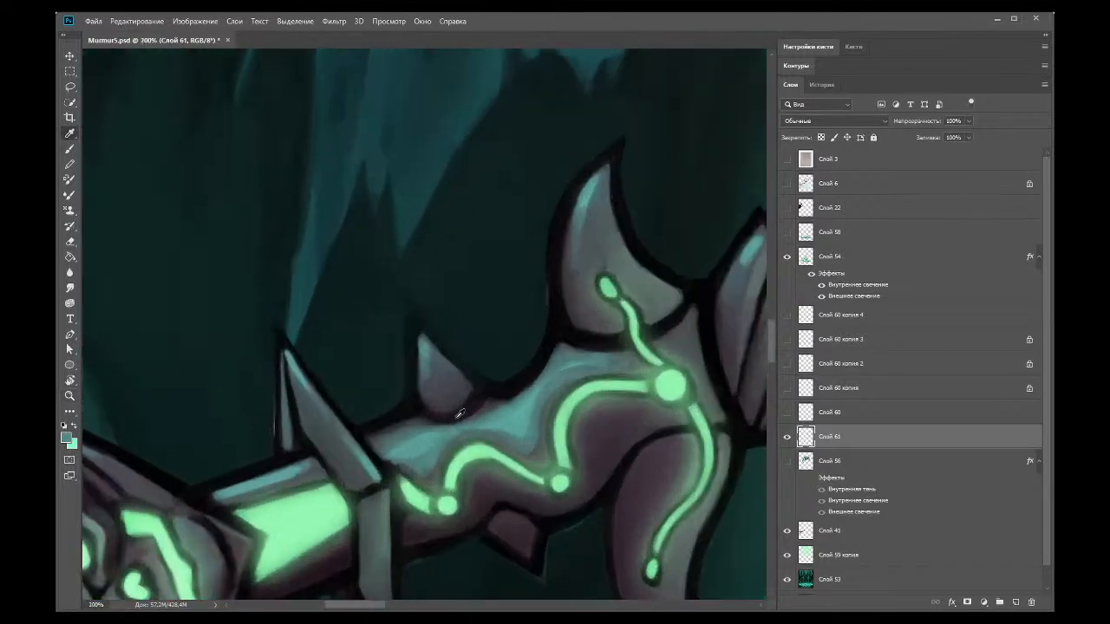
click(69, 241)
mouse_move(406, 477)
mouse_down()
mouse_move(445, 460)
mouse_move(490, 459)
mouse_up()
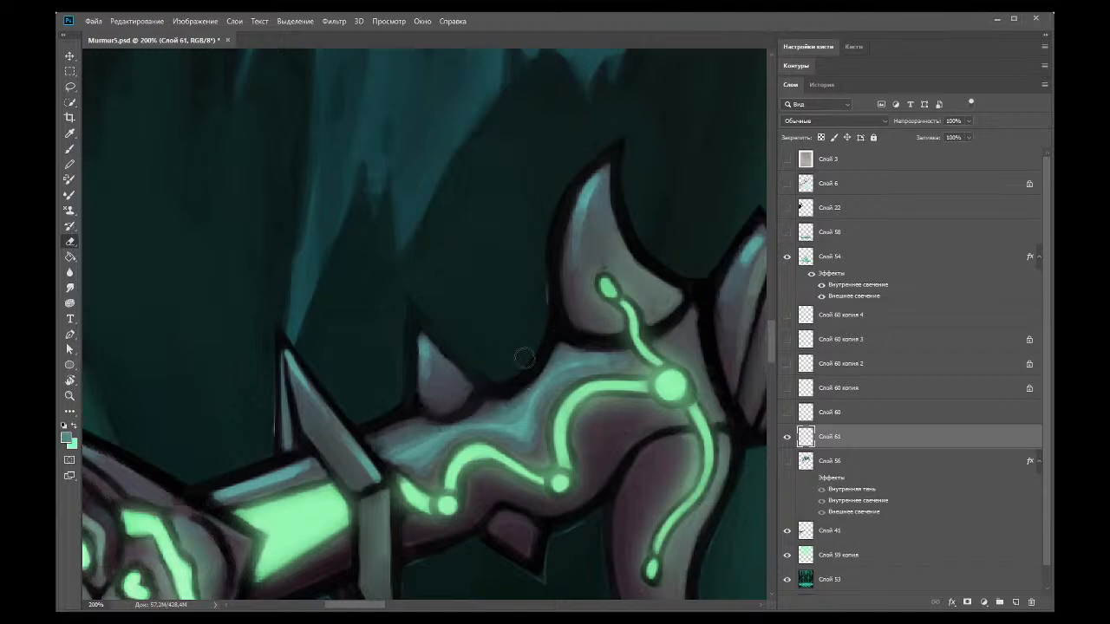
mouse_move(234, 480)
mouse_down()
mouse_move(291, 460)
mouse_move(208, 493)
mouse_move(274, 473)
mouse_up()
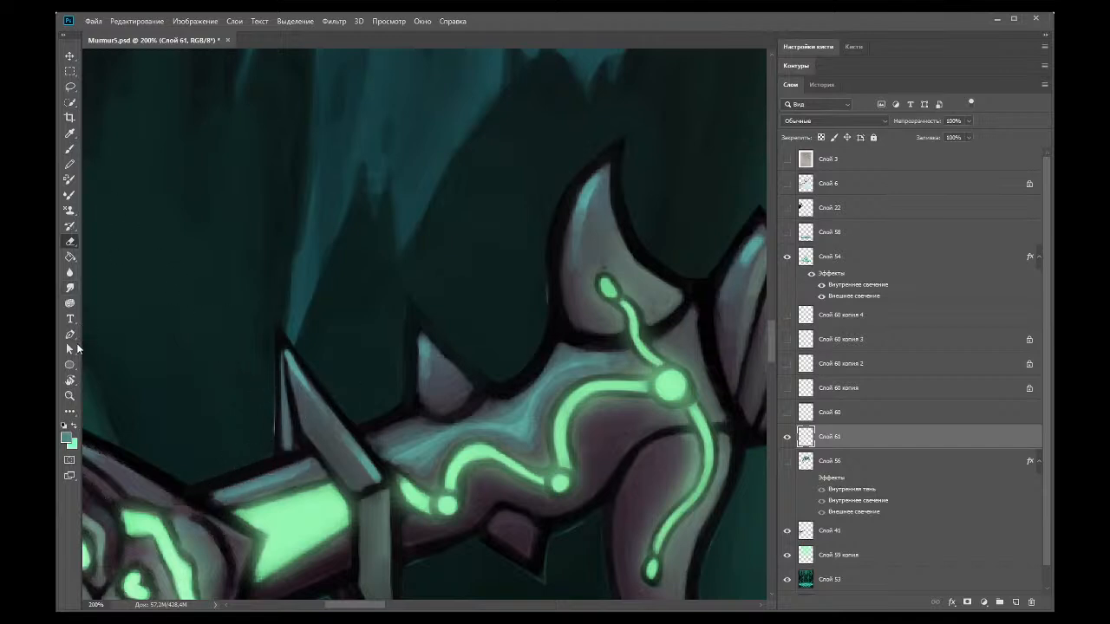
Step: Compare the whole illustration with and without the highlights on Слой 61
click(69, 397)
scroll(173, 139, down, 4)
scroll(174, 160, down, 2)
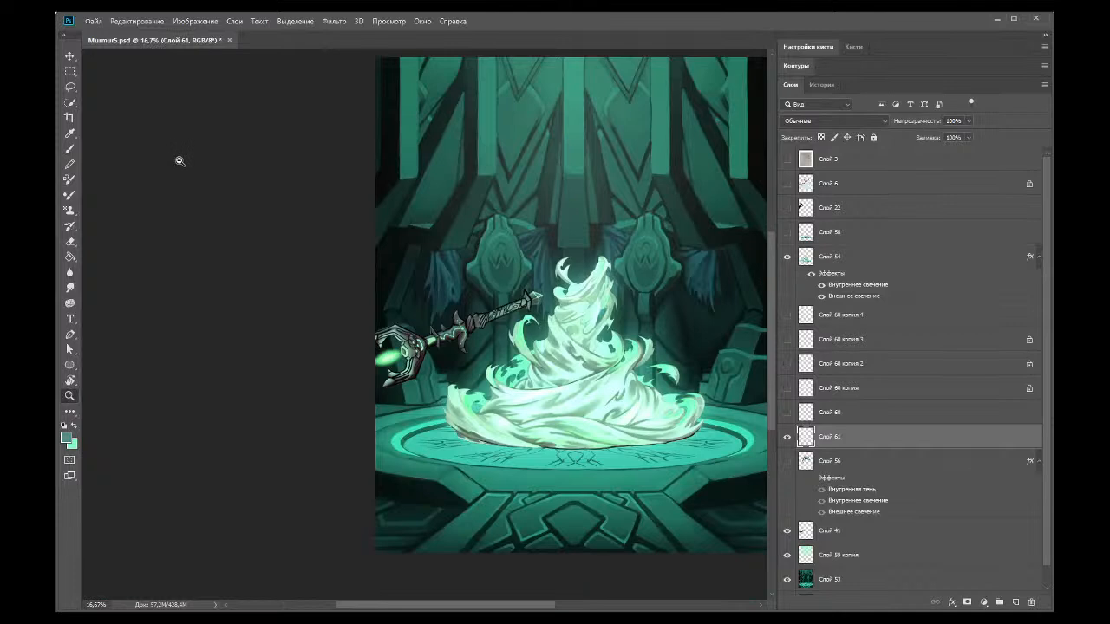
click(787, 437)
click(787, 437)
Step: Soften the shaft's highlight between the small spike and the upper horn with the Eraser
click(364, 295)
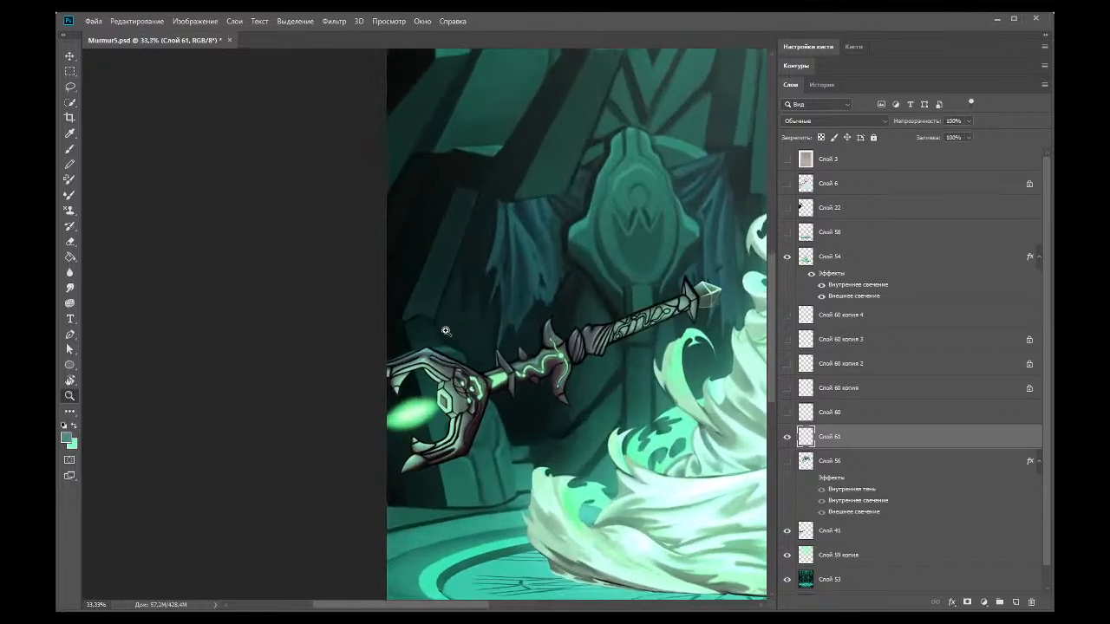
click(451, 396)
click(448, 405)
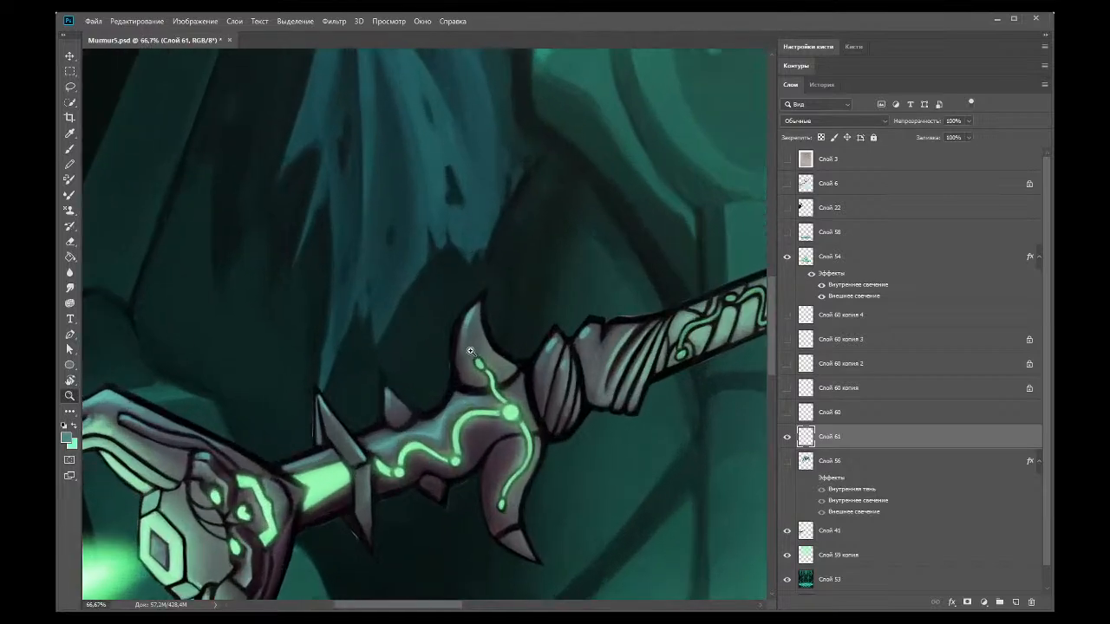
click(438, 435)
click(70, 242)
mouse_move(421, 412)
mouse_down()
mouse_move(433, 440)
mouse_move(475, 382)
mouse_up()
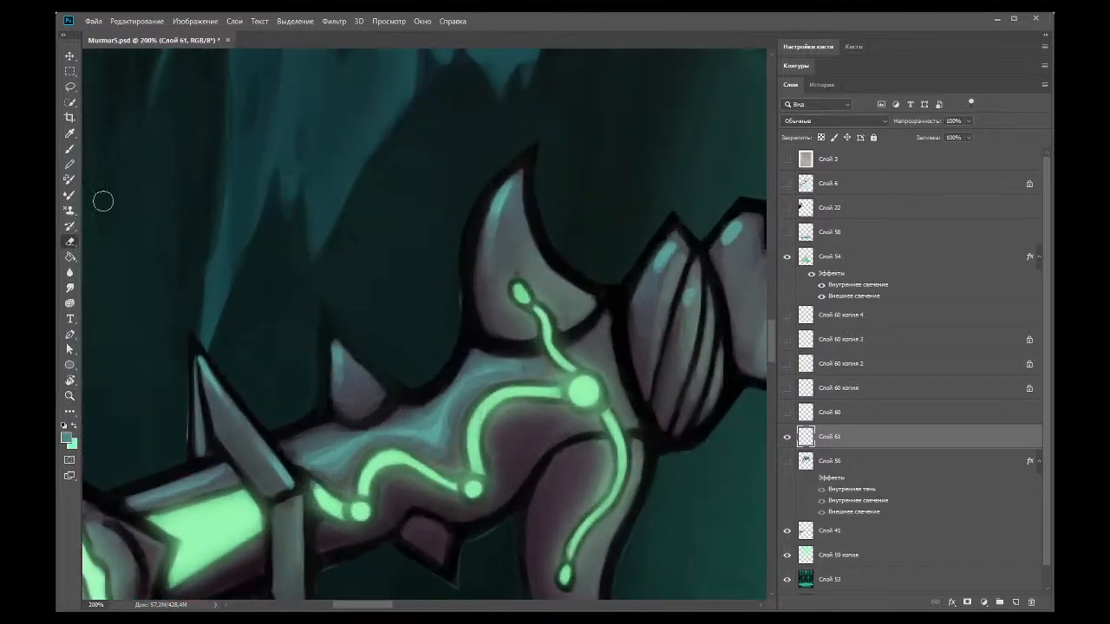
Step: Sample the shaft's teal, pick a lighter shade, and paint bright accent strokes along the shaft's highlight
click(70, 132)
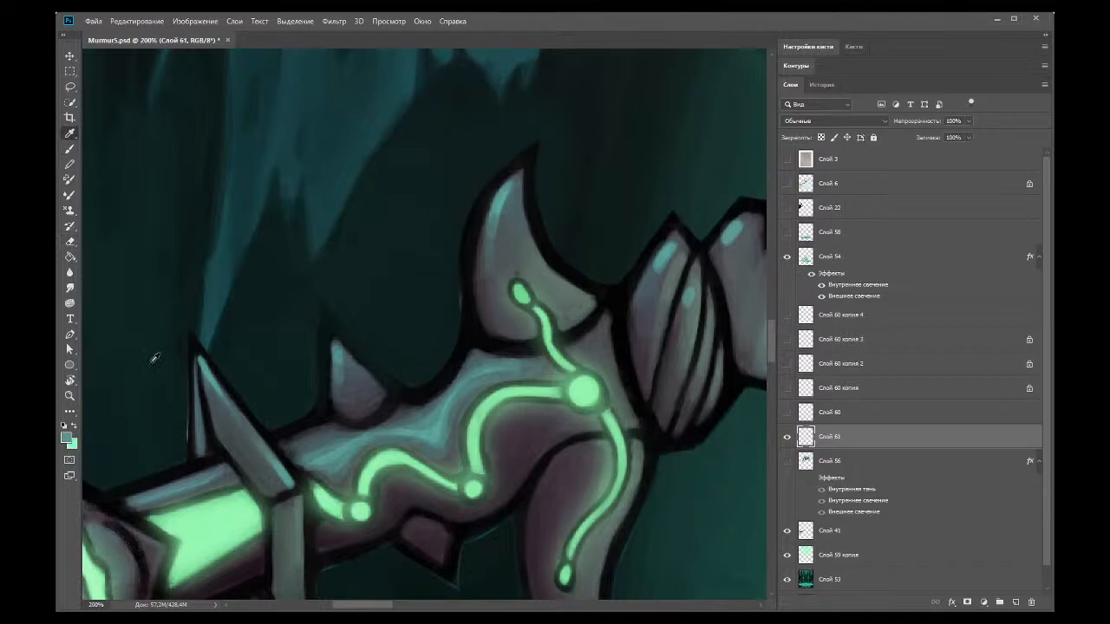
click(435, 437)
click(65, 438)
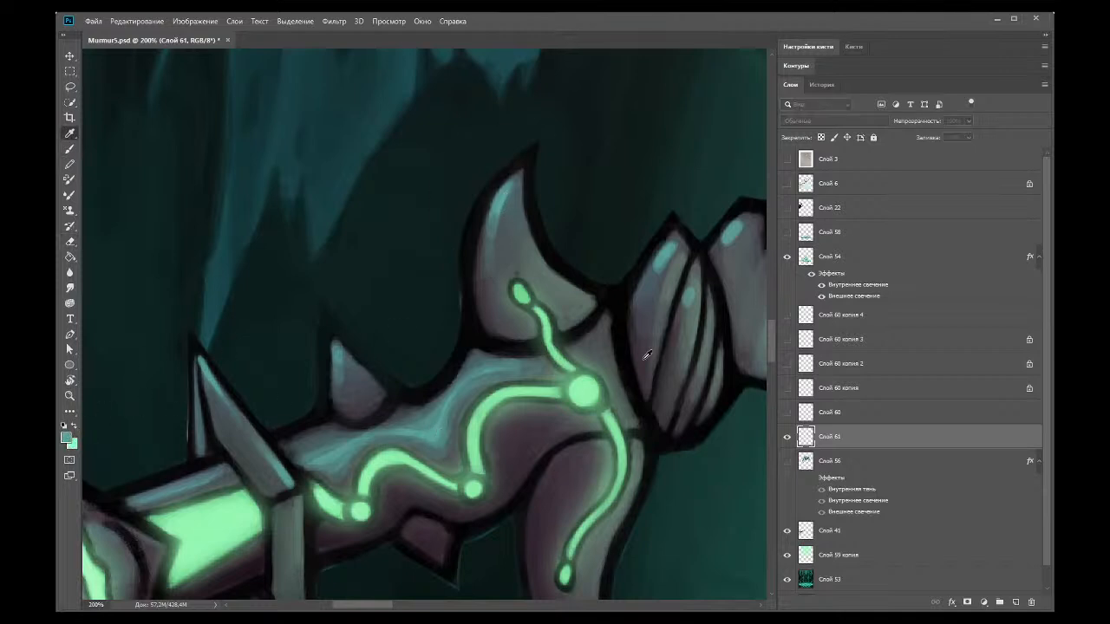
key(Return)
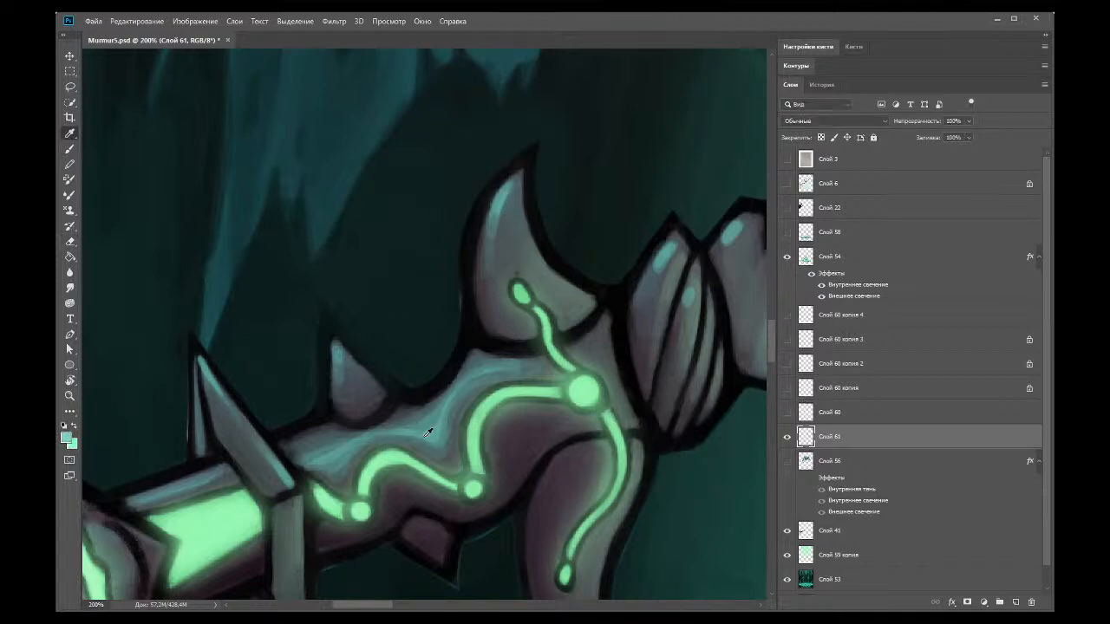
key(b)
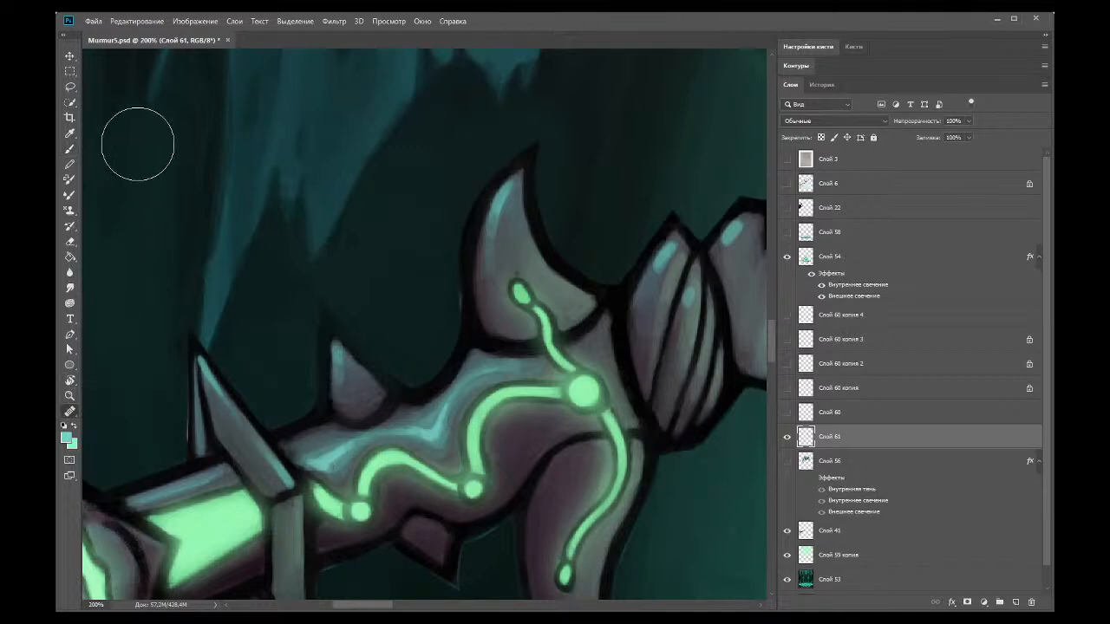
Step: Check the bright accents in the whole illustration, then sample a darker teal from the shaft and blend their edges
click(70, 396)
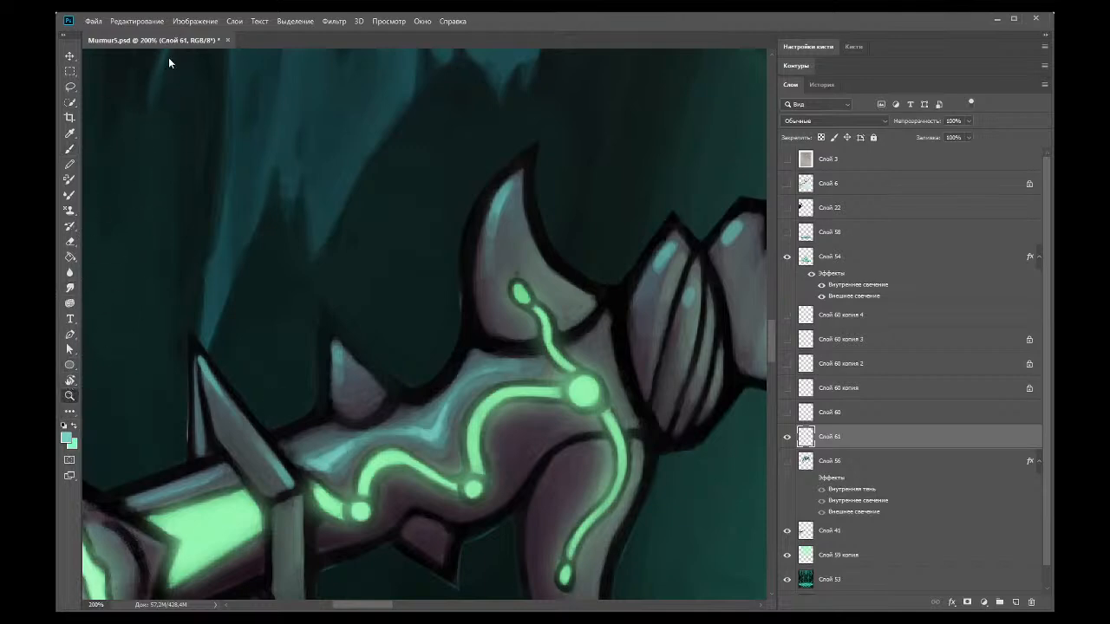
alt+click(158, 124)
alt+click(157, 152)
alt+click(157, 176)
alt+click(157, 176)
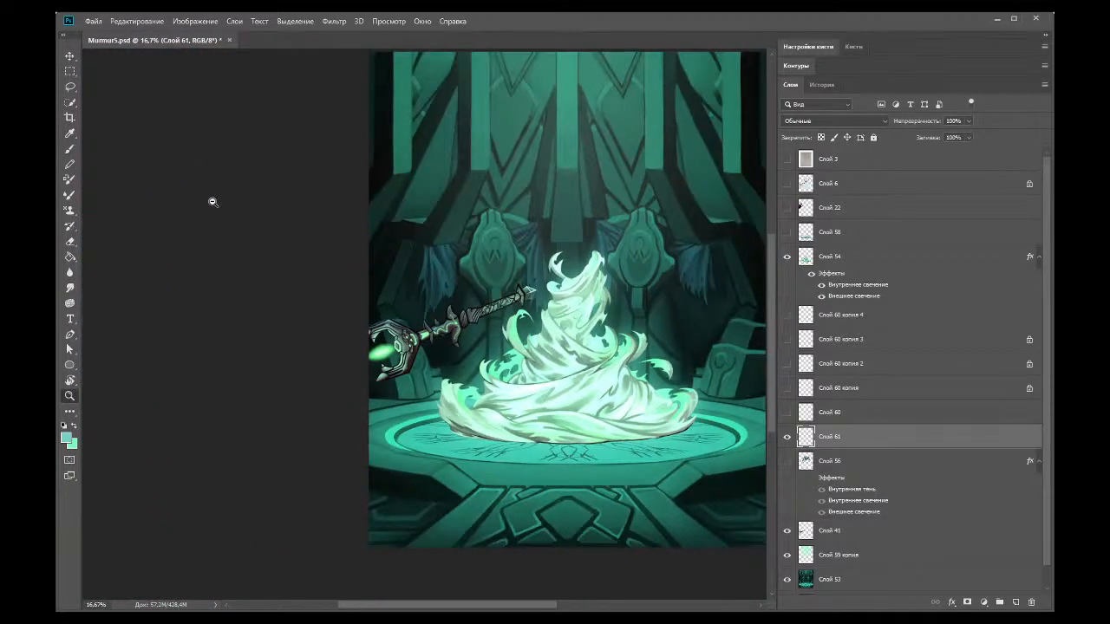
click(394, 317)
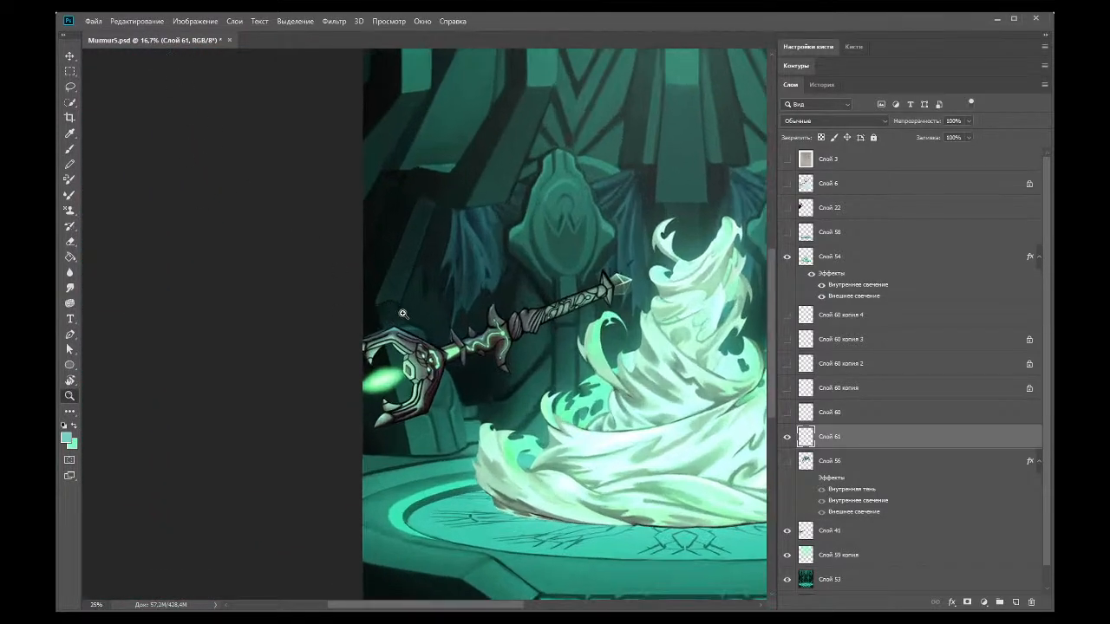
click(520, 328)
click(493, 331)
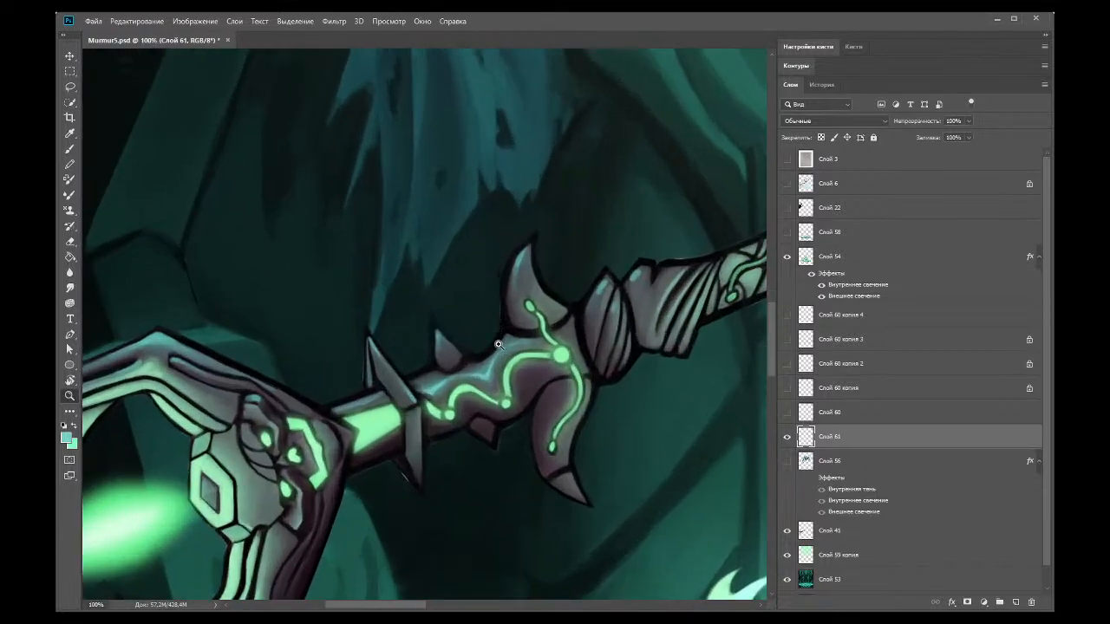
click(494, 331)
key(i)
click(469, 387)
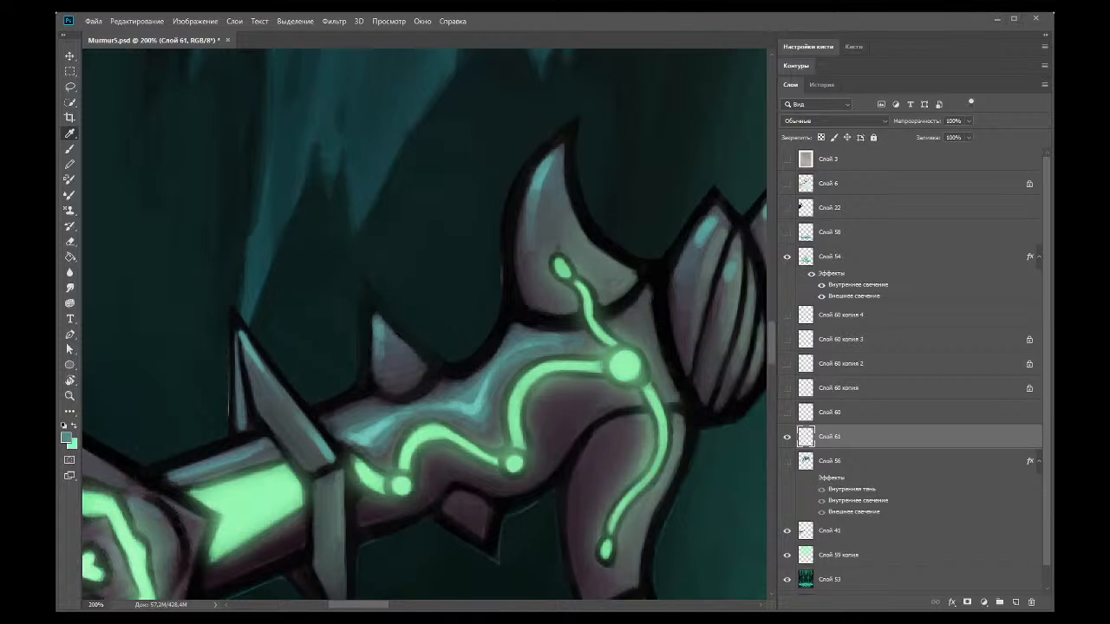
key(b)
Step: Sample further teal tones beside the shaft's glowing curve and brush the highlight into the surrounding metal
click(69, 133)
click(499, 387)
click(69, 148)
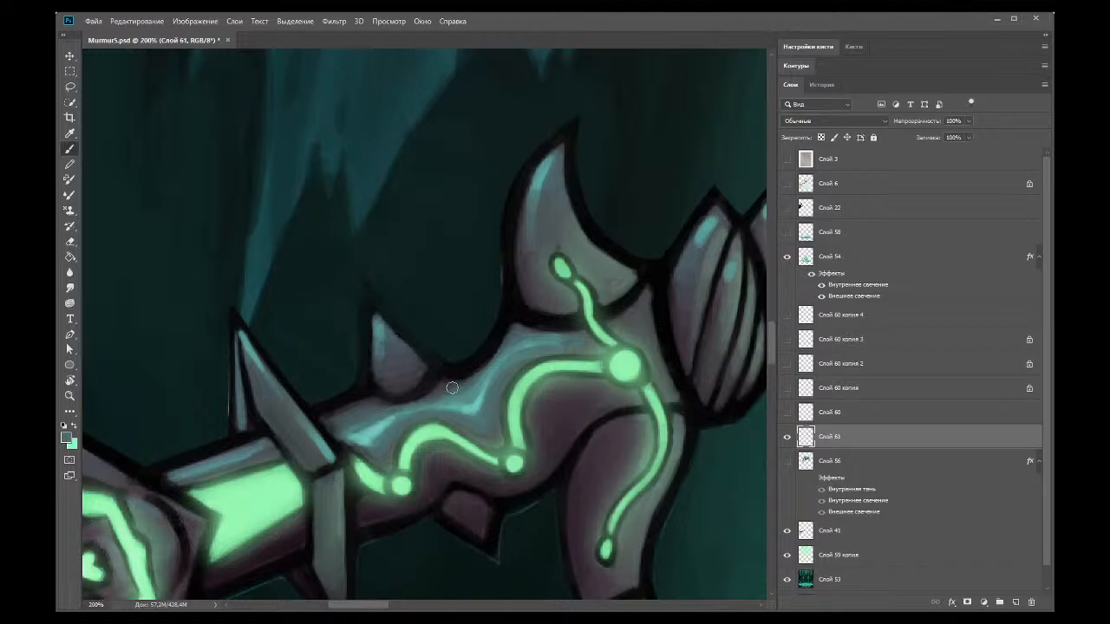
click(69, 133)
click(69, 149)
Step: Sample the teal at the peak of the staff head and brush highlights along its upper edge
click(69, 397)
alt+click(152, 115)
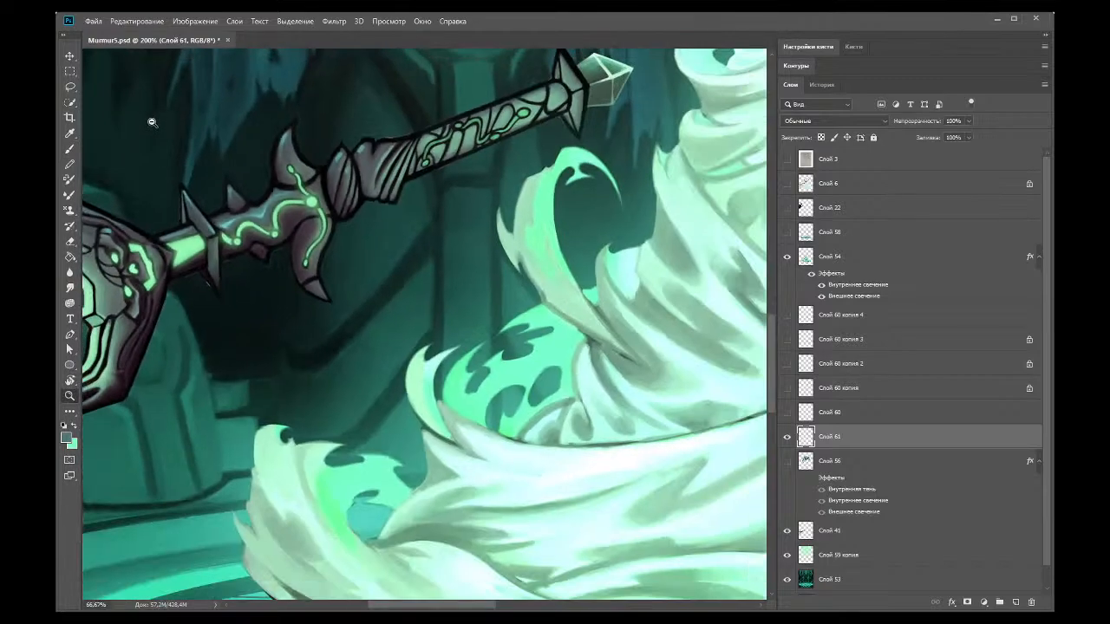
alt+click(143, 134)
alt+click(164, 172)
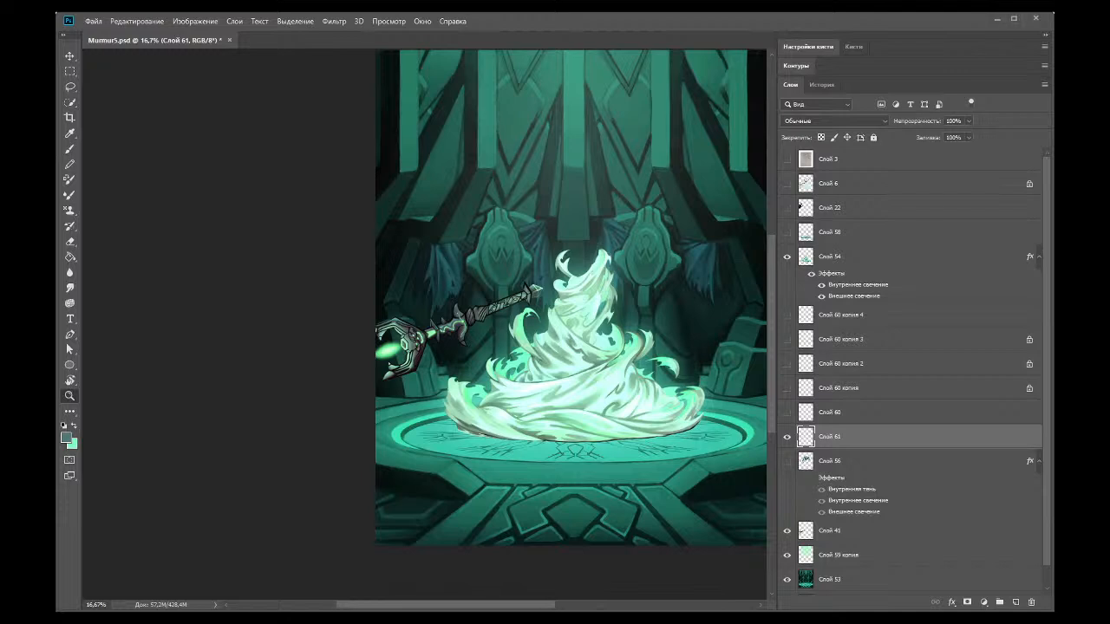
click(359, 304)
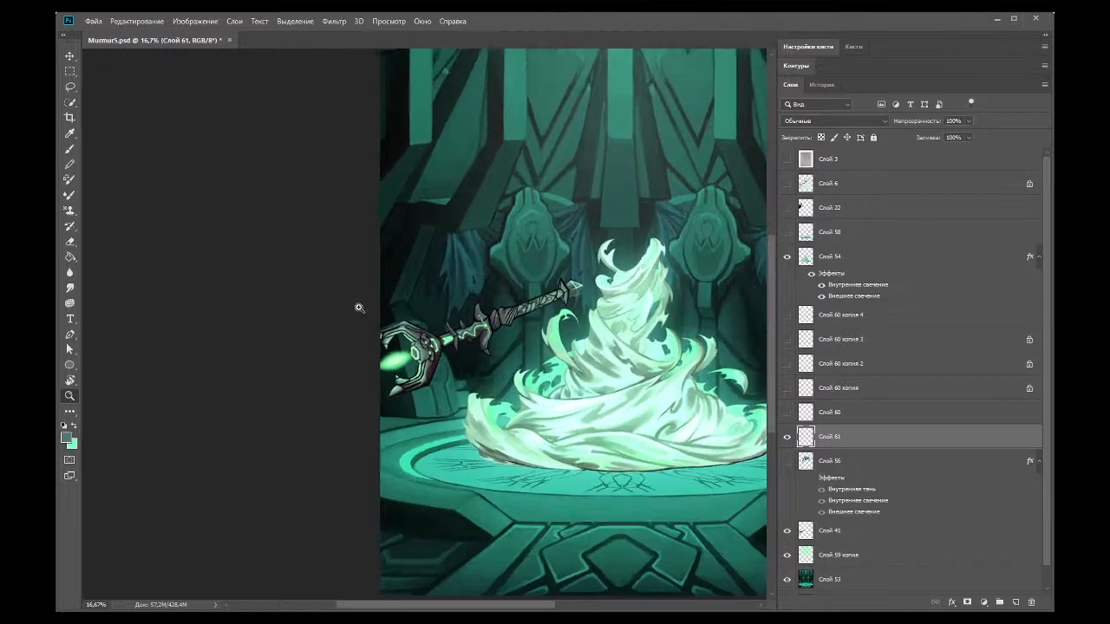
drag(443, 323, 572, 350)
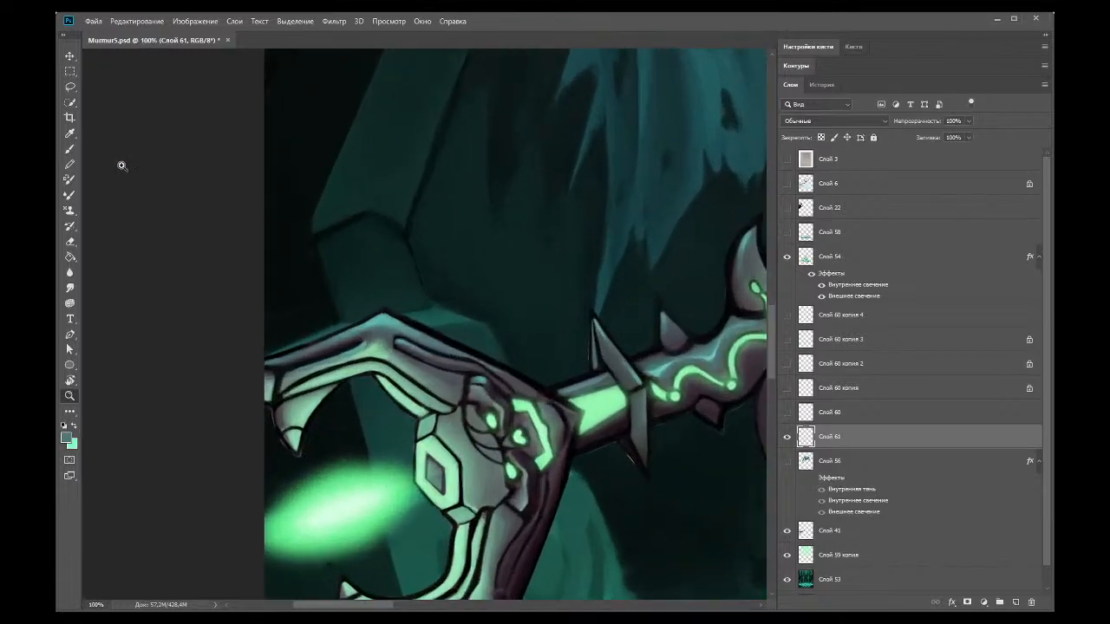
click(69, 134)
click(384, 319)
click(70, 149)
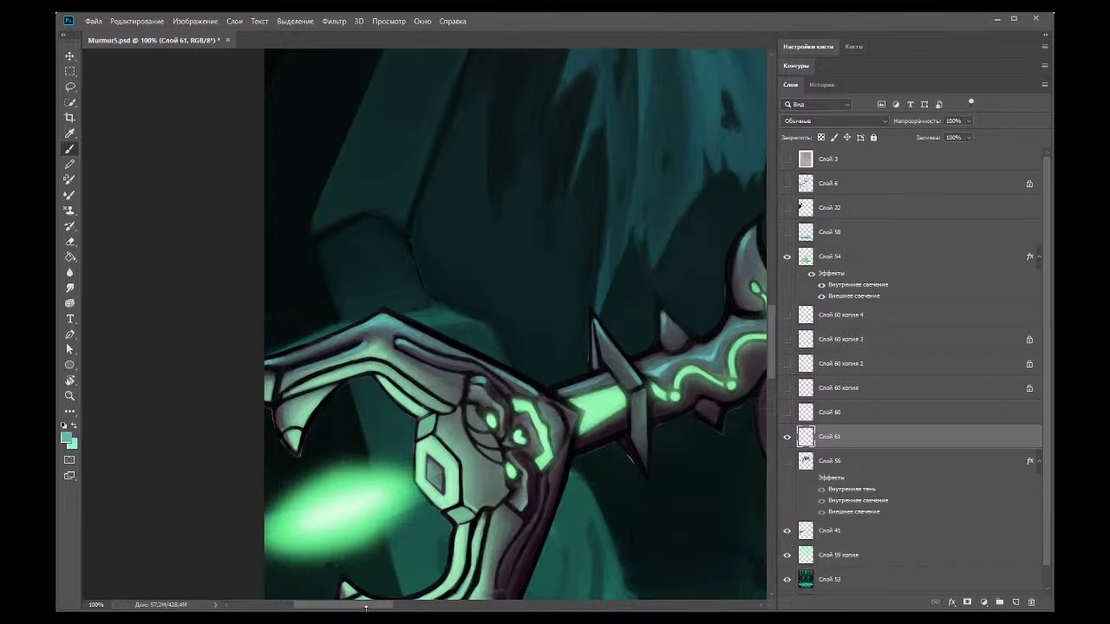
Step: Sample the teal tone on the staff's upper horn and brush highlights along the horn and ribbed collar
scroll(390, 598, right, 6)
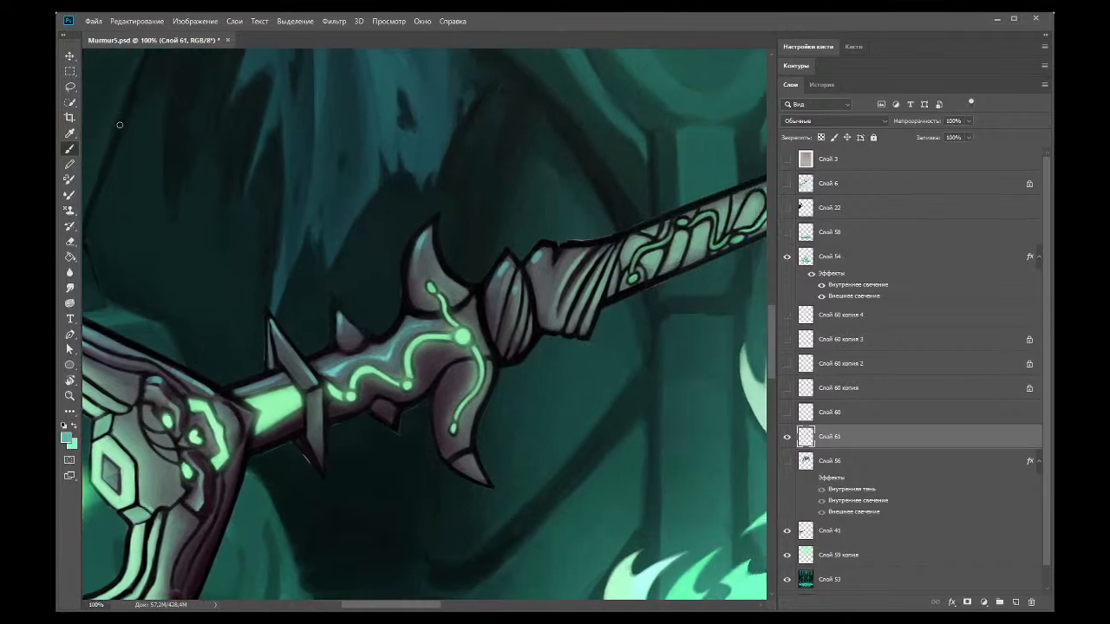
alt+click(503, 268)
click(71, 136)
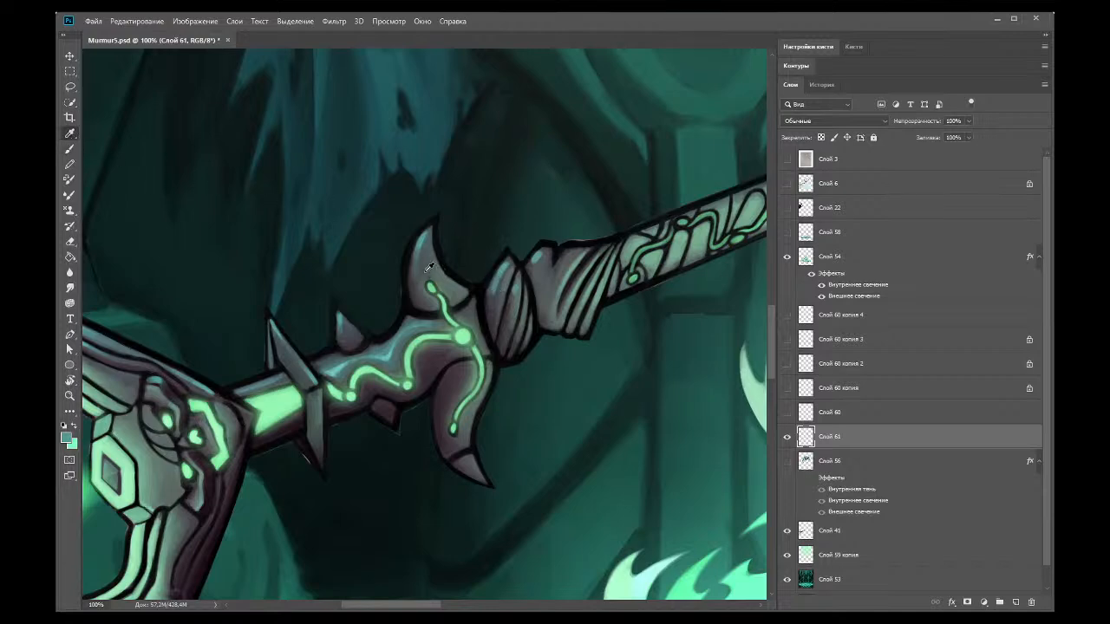
key(b)
Step: Sample the muted tones beside the staff's ribbed grip and blend the highlights along its upper edge
click(70, 134)
click(529, 262)
click(70, 149)
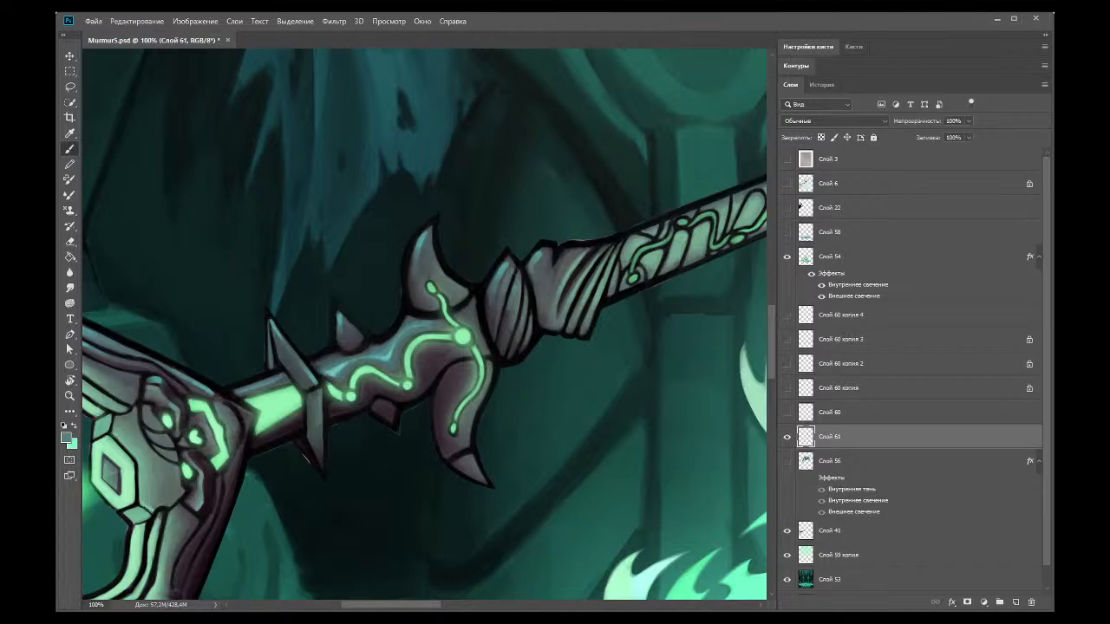
click(67, 133)
click(536, 271)
click(69, 149)
Step: Compare the whole illustration with the staff highlights on Слой 61 hidden and shown
click(70, 396)
alt+click(162, 130)
alt+click(155, 141)
alt+click(145, 151)
alt+click(140, 181)
alt+click(159, 171)
alt+click(176, 177)
click(787, 438)
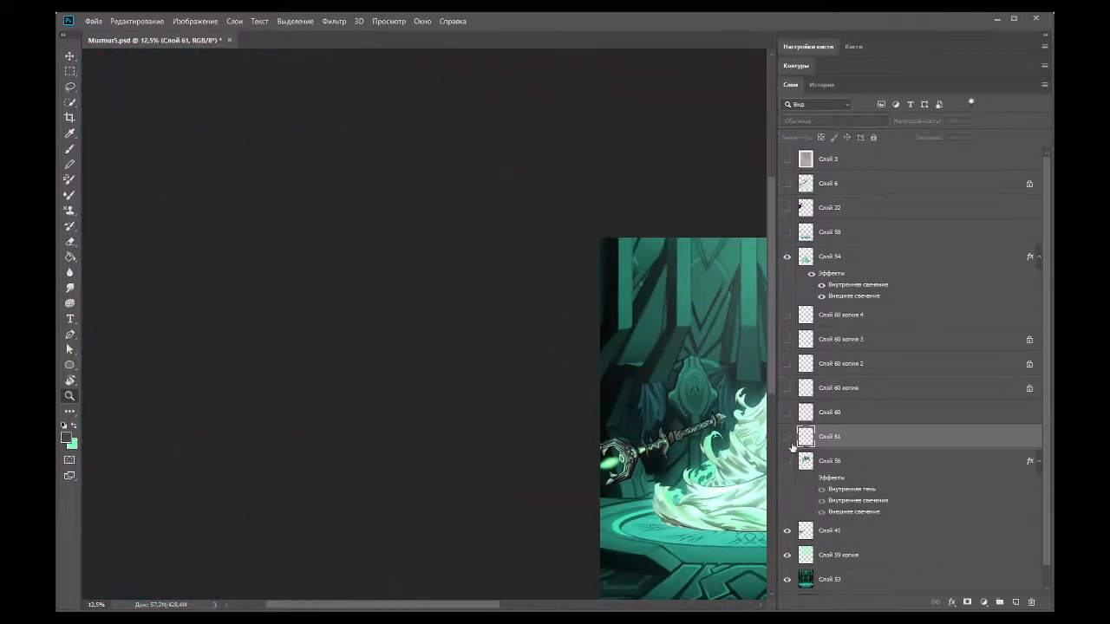
click(789, 438)
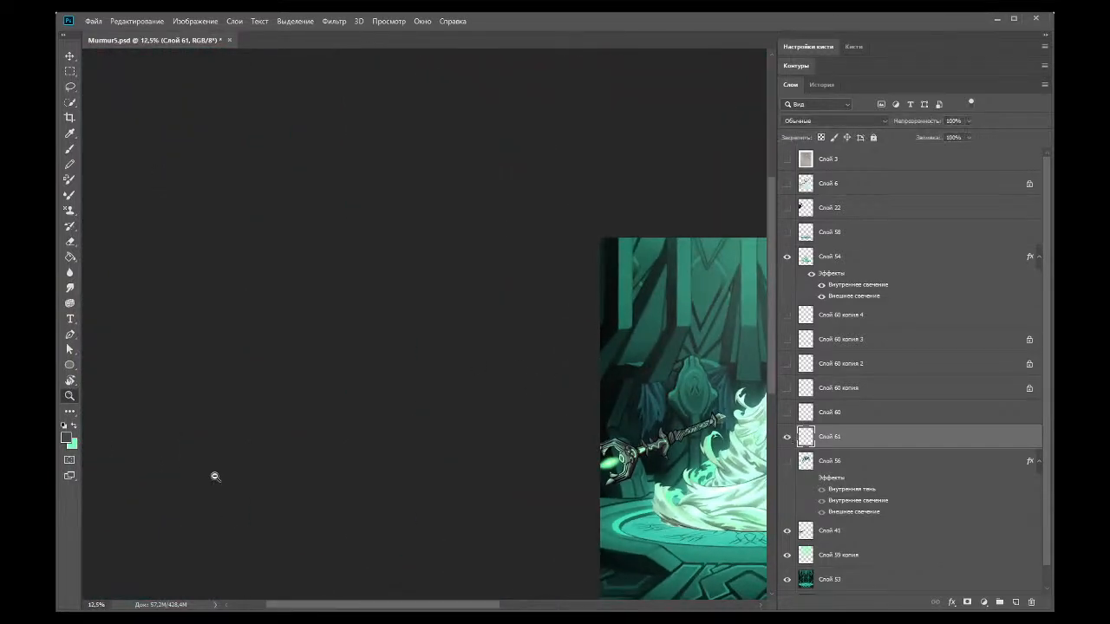
click(607, 345)
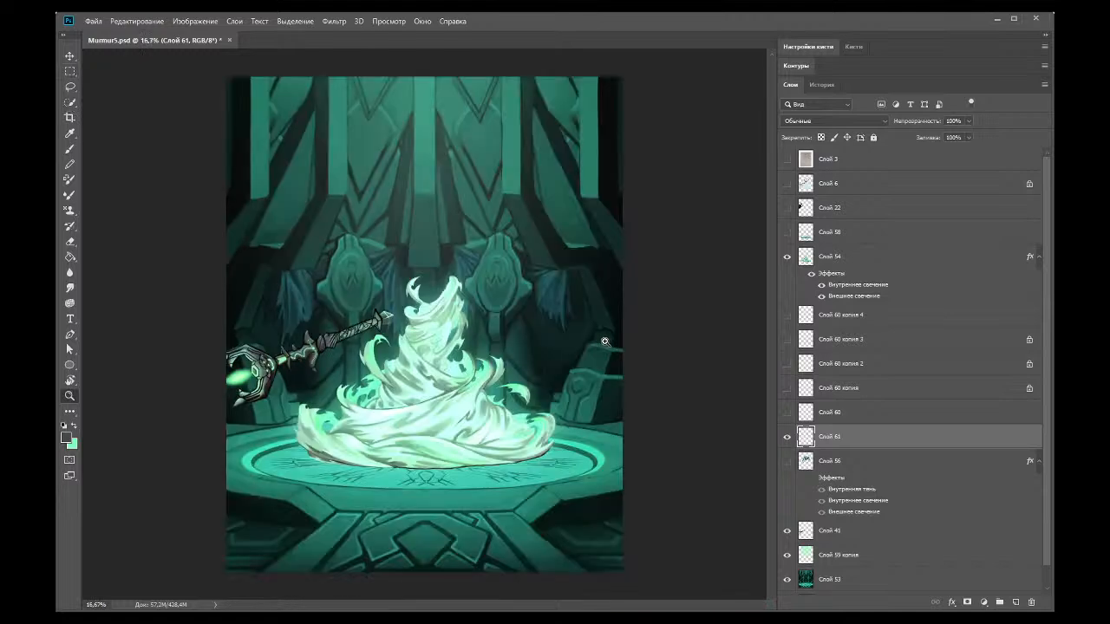
Step: Save the illustration, show the golem layer Слой 56, and compare it with the WoWScrnShot_051921_214612.jpg reference
key(ctrl+s)
click(787, 461)
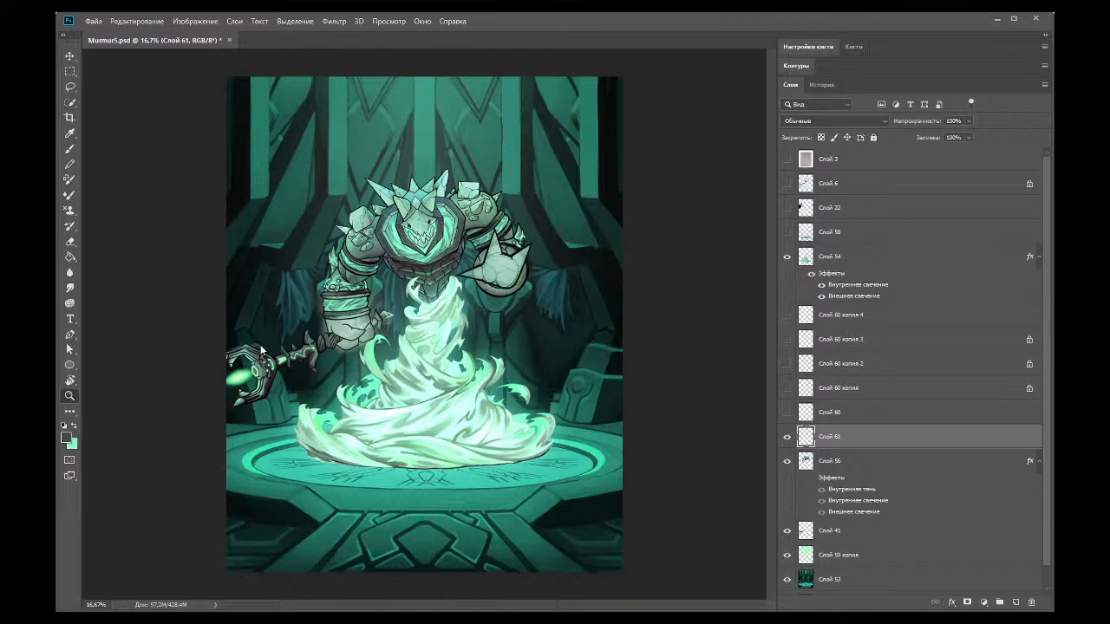
key(i)
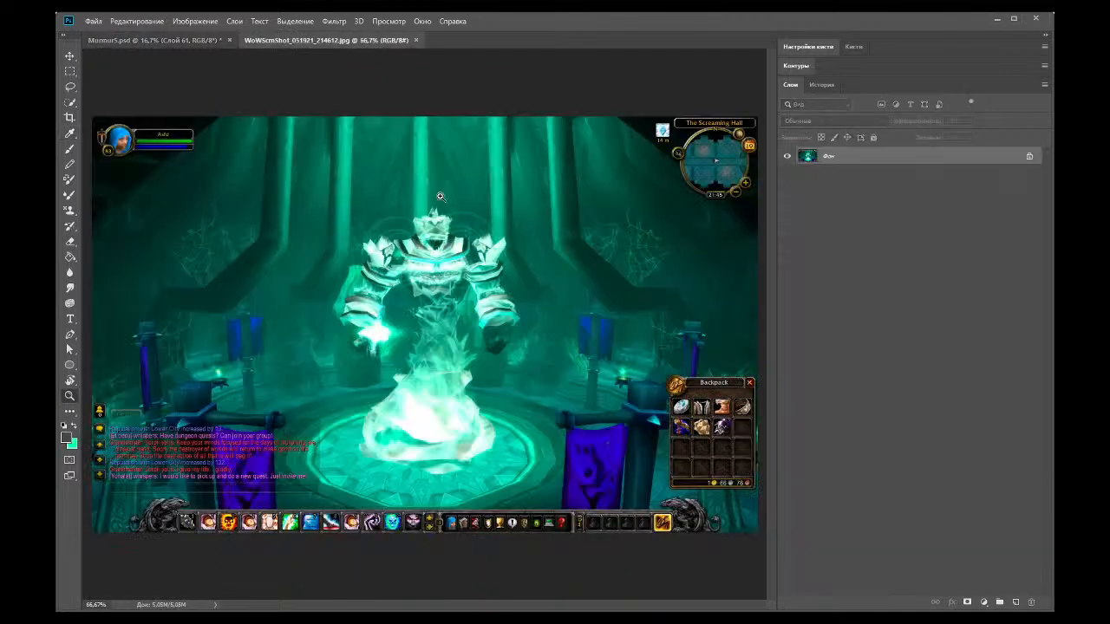
click(165, 40)
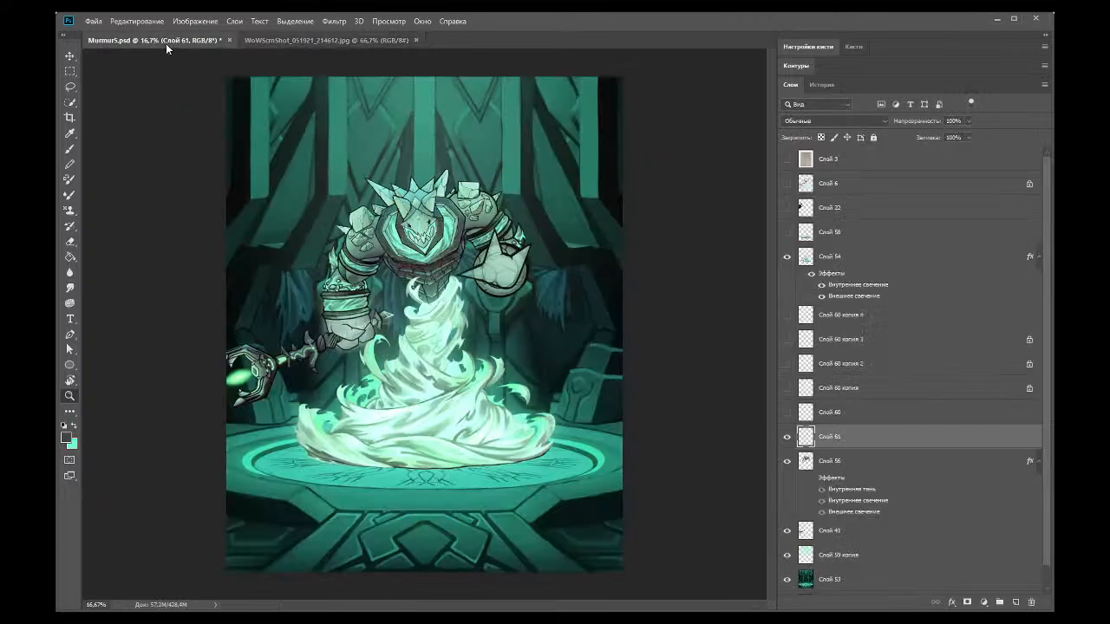
Step: Add Color Overlay (Наложение цвета) and Outer Glow (Внешнее свечение) effects to the golem layer Слой 56
click(822, 462)
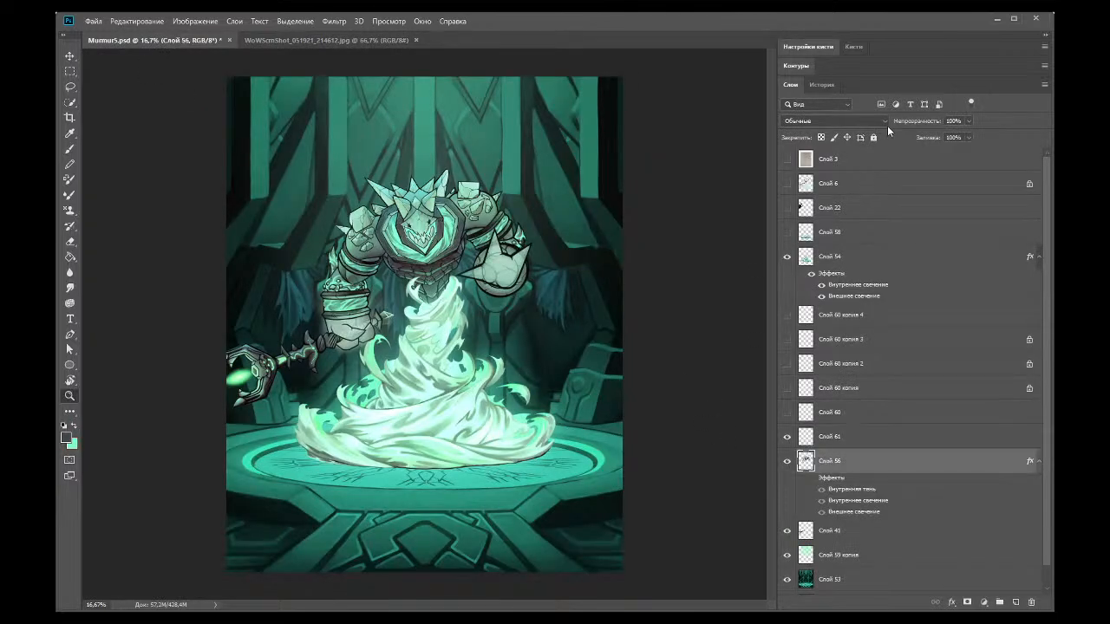
key(space)
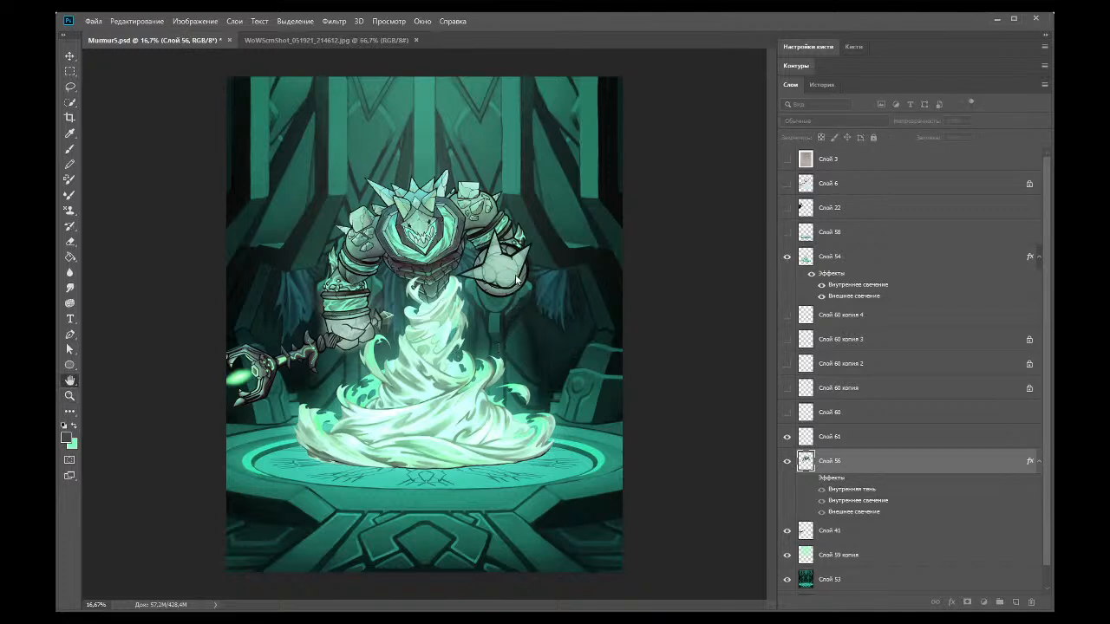
key(ctrl+z)
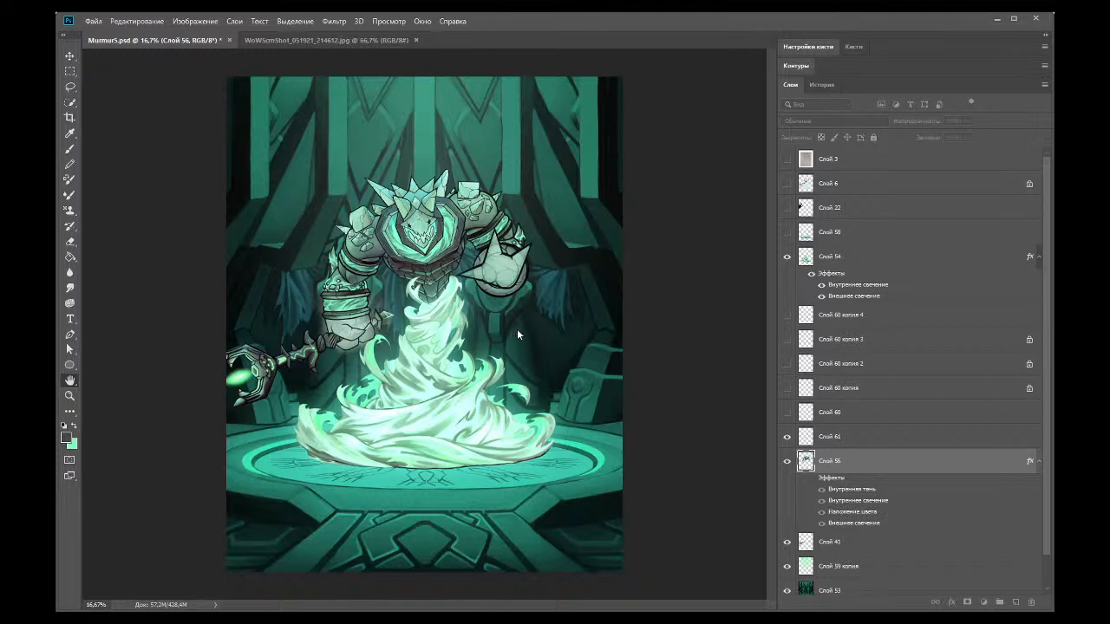
key(i)
key(h)
key(z)
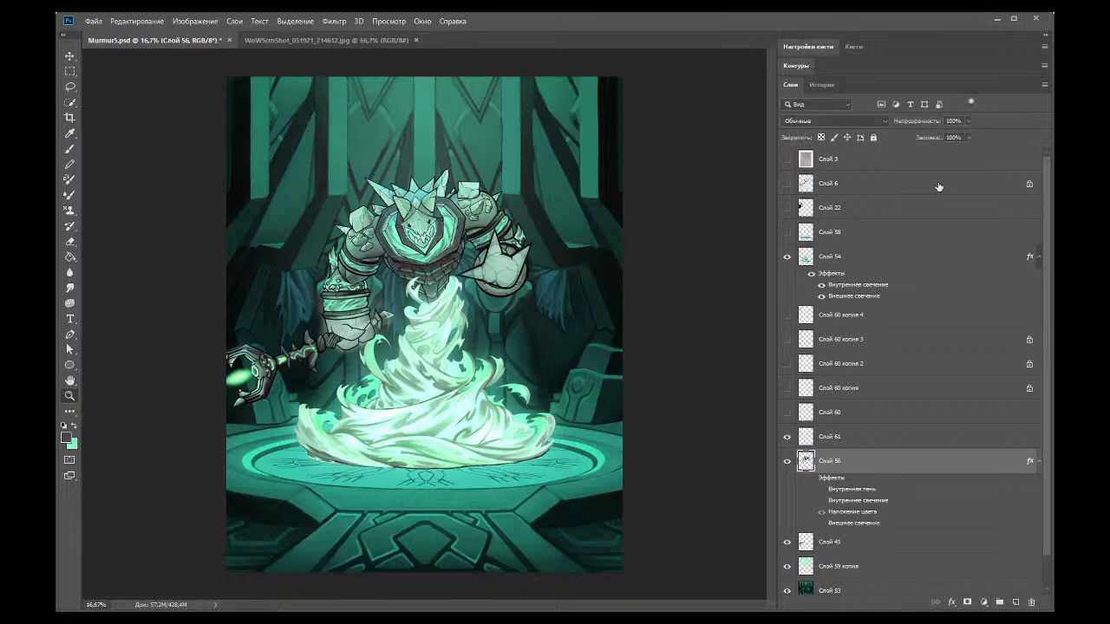
Step: Compare the golem hidden and shown, and enable Слой 56's inner shadow, inner glow, color overlay and outer glow effects
click(786, 460)
click(787, 460)
click(821, 489)
click(821, 501)
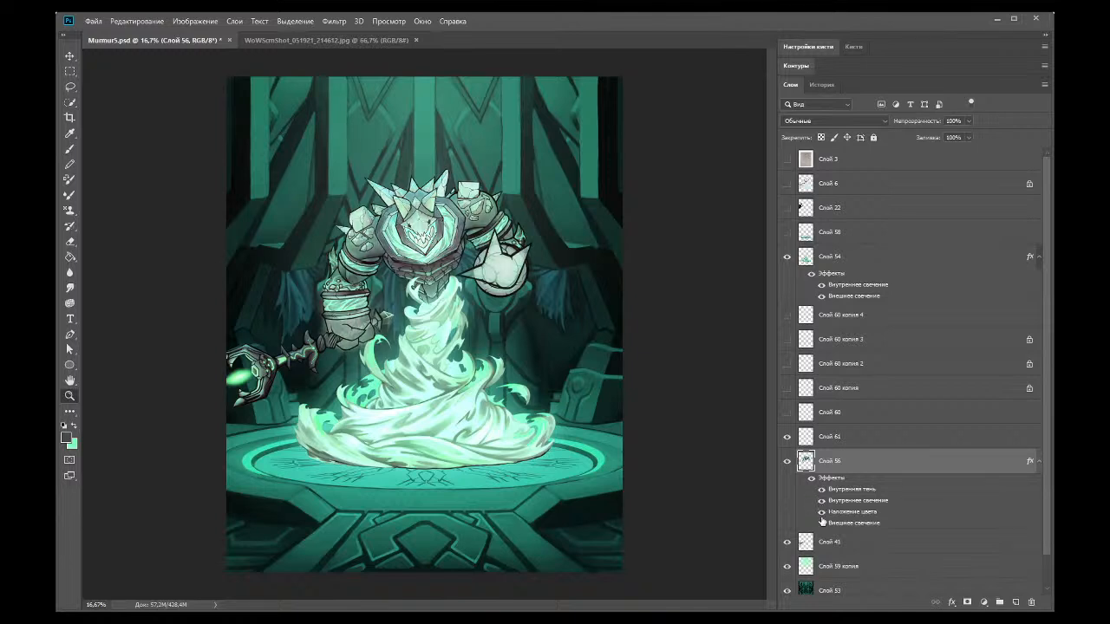
click(821, 523)
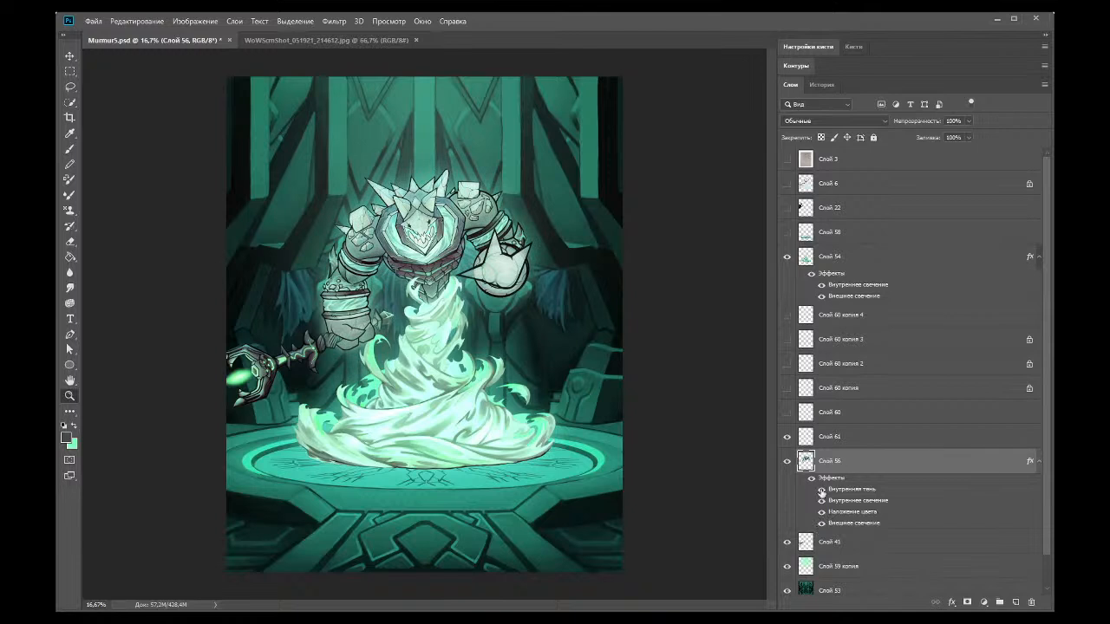
Step: Compare the glowing golem with the game screenshot reference, in the whole illustration and up close around the staff hand
click(339, 41)
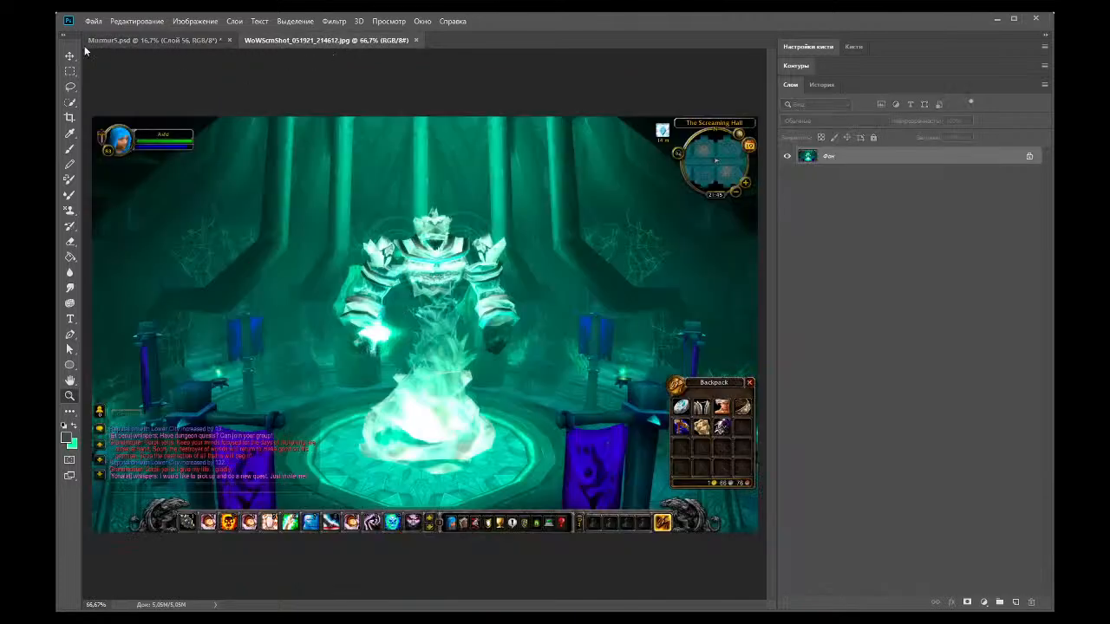
click(135, 40)
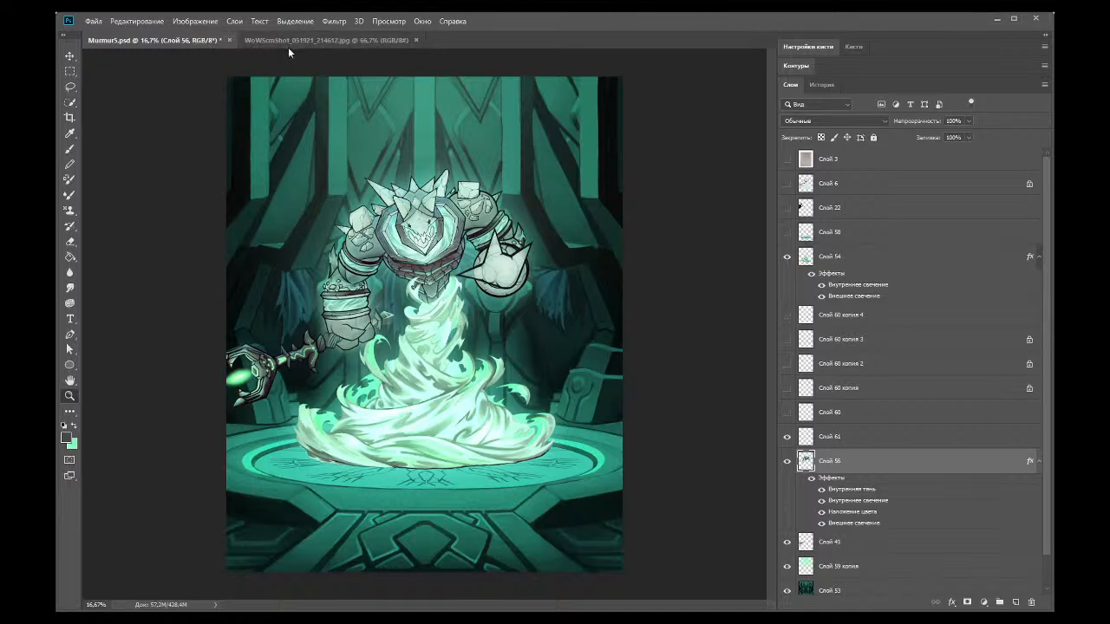
click(255, 43)
click(150, 43)
alt+click(282, 255)
alt+click(282, 255)
alt+click(282, 255)
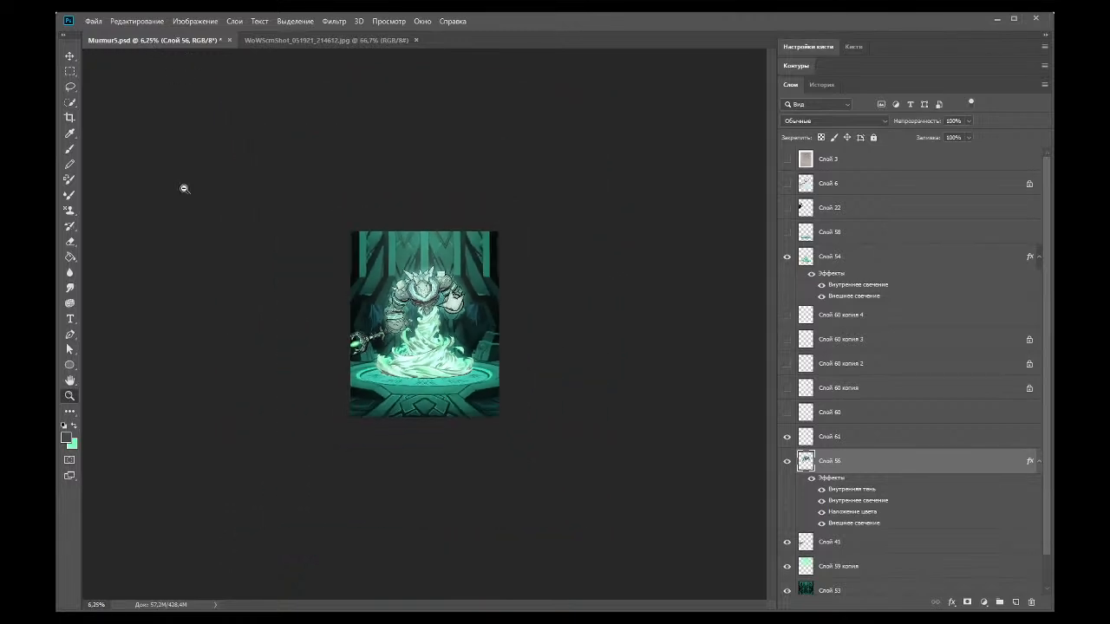
click(281, 244)
click(320, 312)
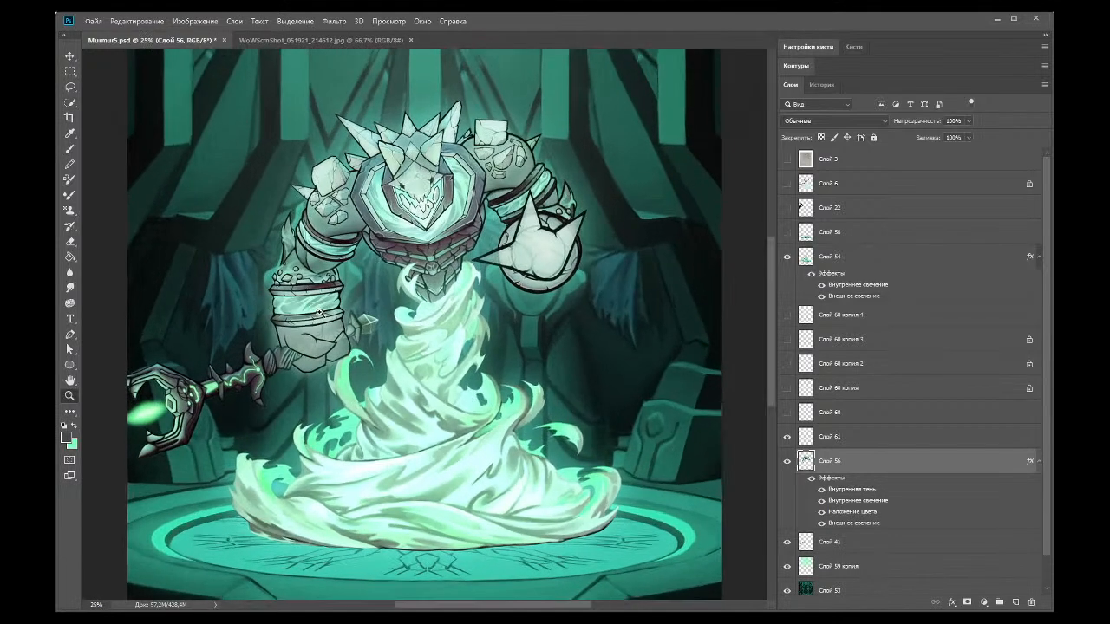
click(263, 338)
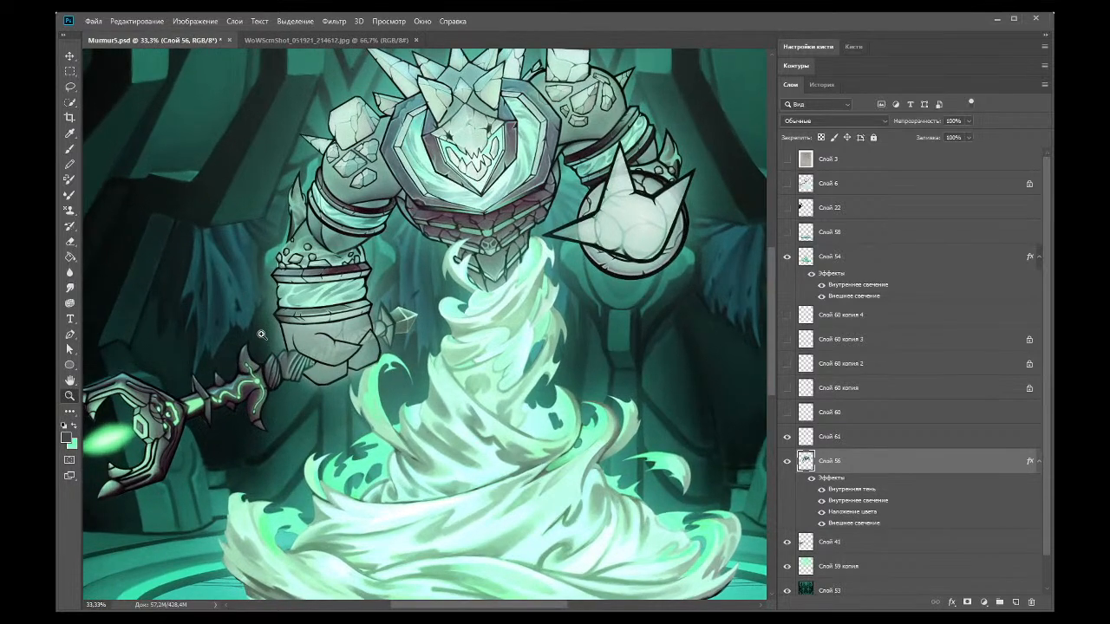
Step: Create a new layer above Слой 56, choose white, and paint a large soft spot over the golem's staff-holding fist
click(788, 568)
click(1013, 602)
key(i)
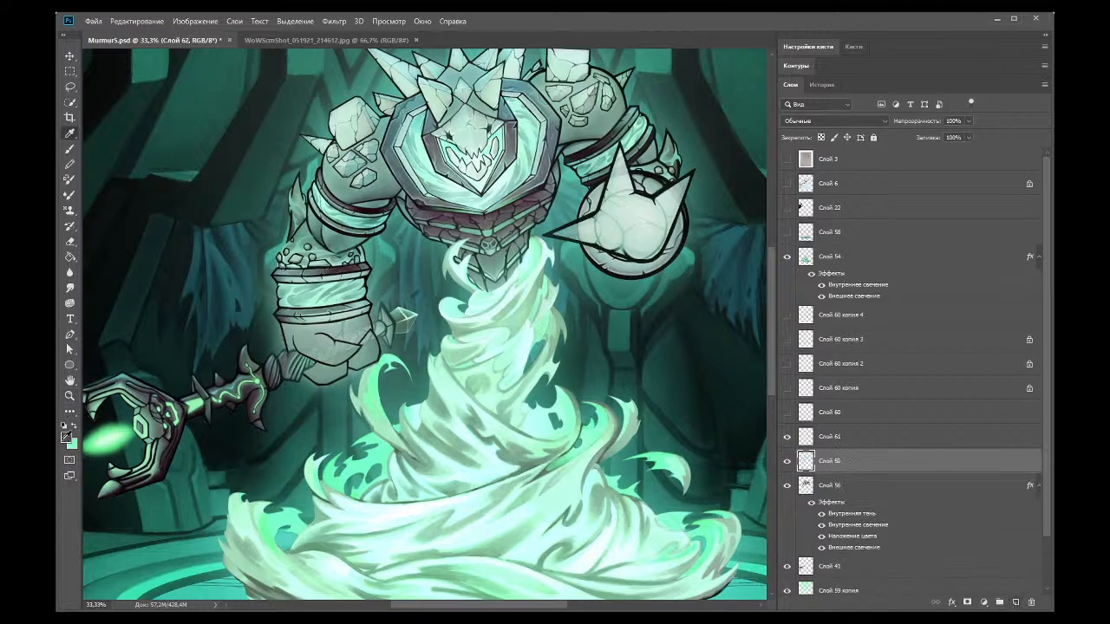
click(501, 378)
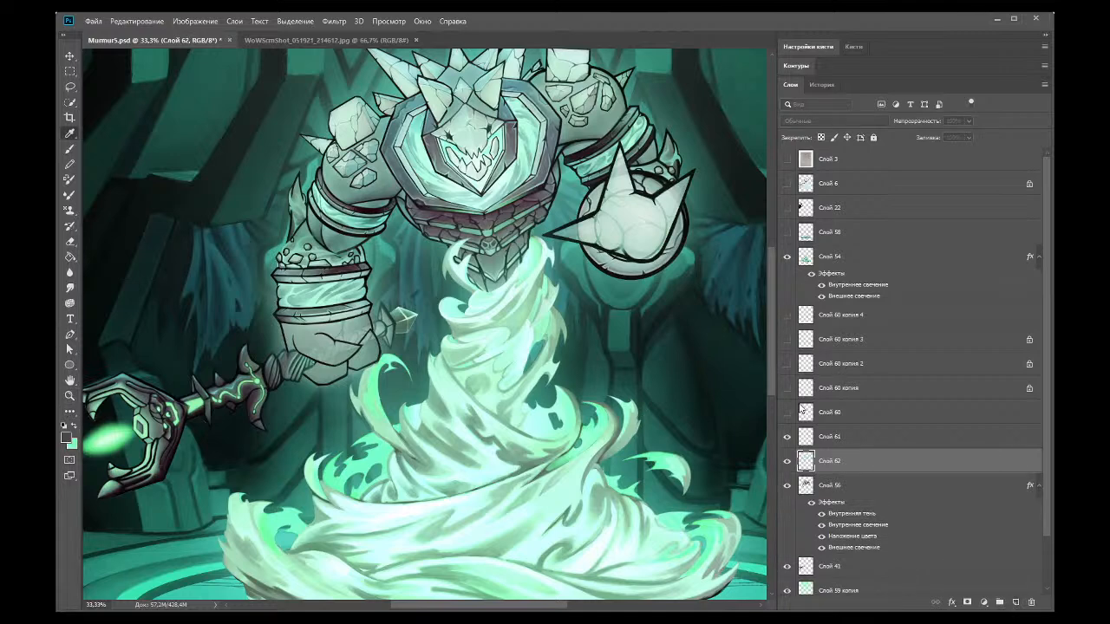
key(z)
key(b)
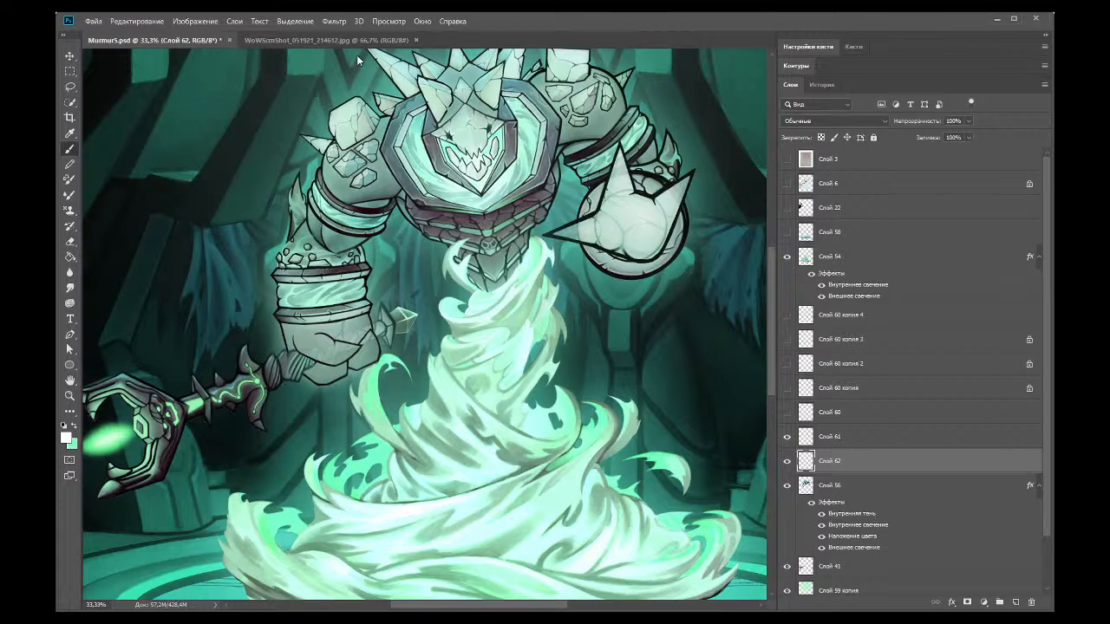
mouse_move(310, 314)
mouse_down()
mouse_move(337, 366)
mouse_move(339, 341)
mouse_move(333, 375)
mouse_up()
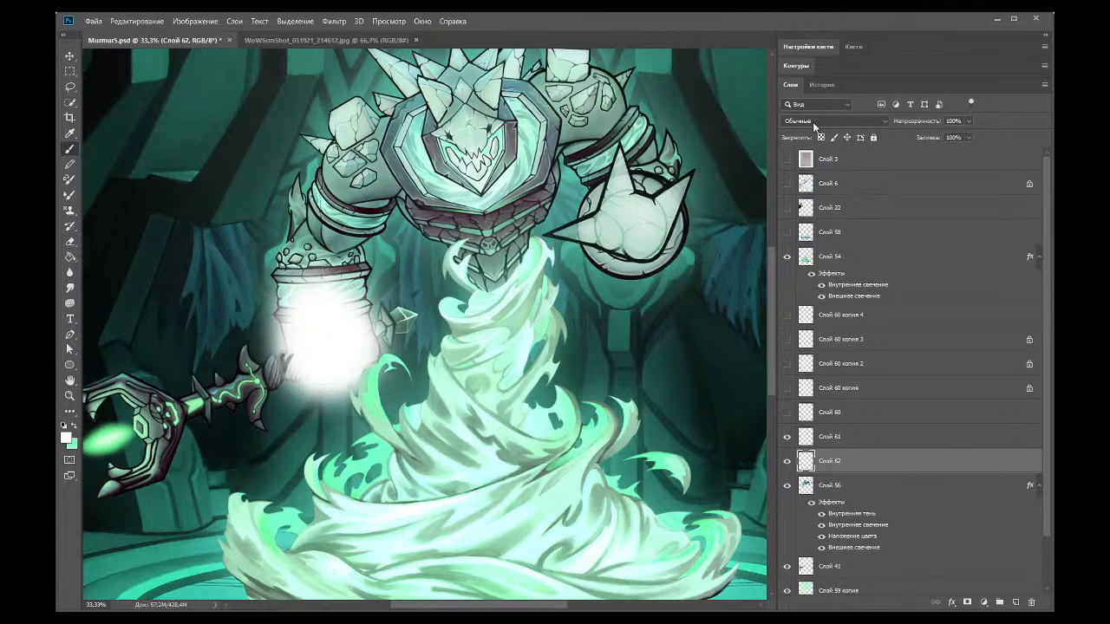
Step: Set Слой 62's blend mode to Soft Light (Мягкий свет) and compare the fist with the layer hidden and shown
scroll(814, 124, down, 2)
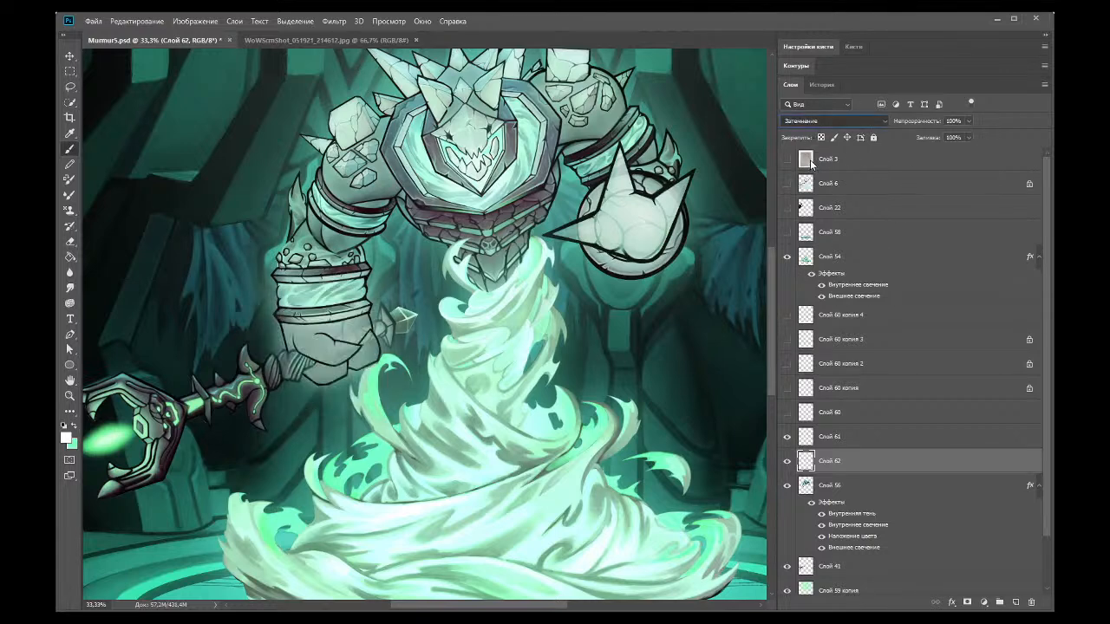
key(Down)
key(Down)
key(Down)
key(Down)
key(Down)
key(Down)
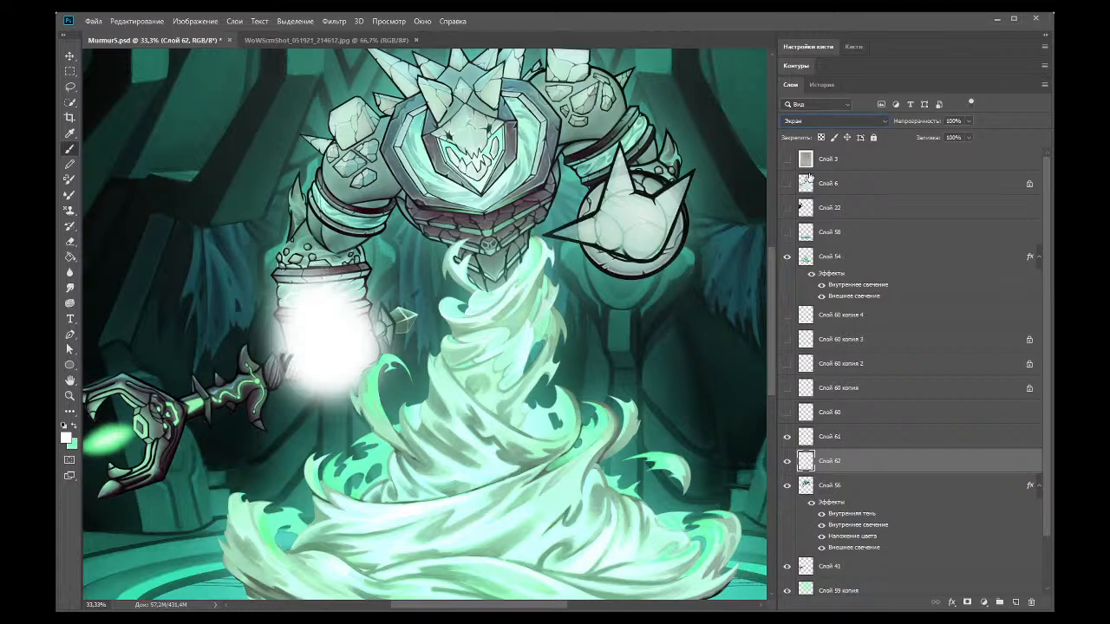
key(Down)
key(Down)
key(Down)
key(Down)
key(Down)
key(Down)
key(Up)
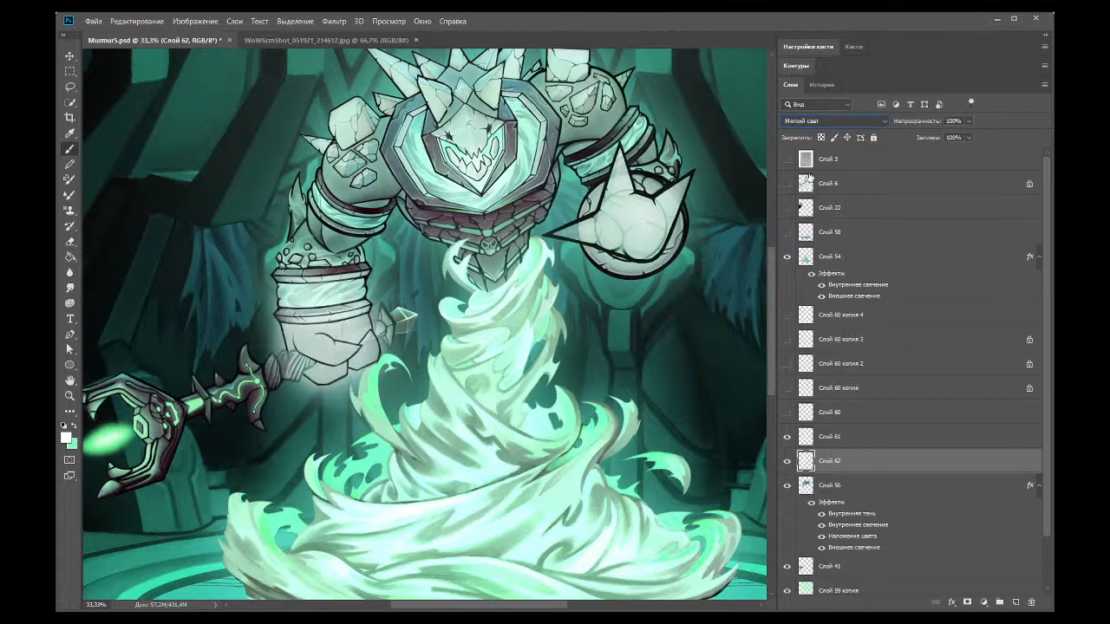
click(787, 462)
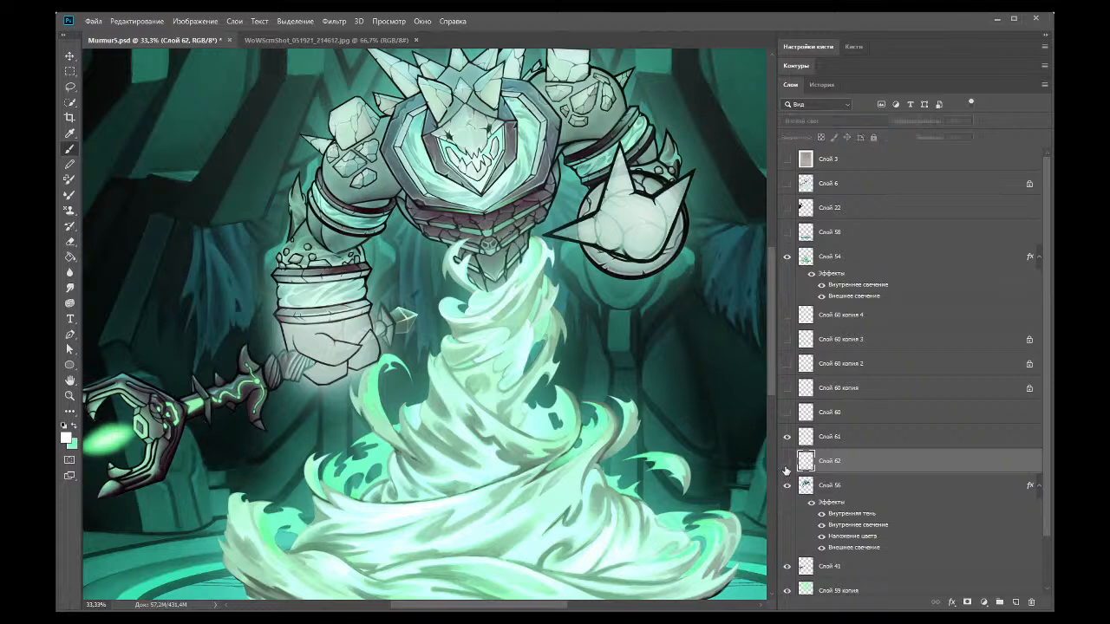
click(787, 462)
Step: Try Слой 62 beneath the golem layer, comparing it hidden and shown, and return it above Слой 56
drag(807, 468, 809, 563)
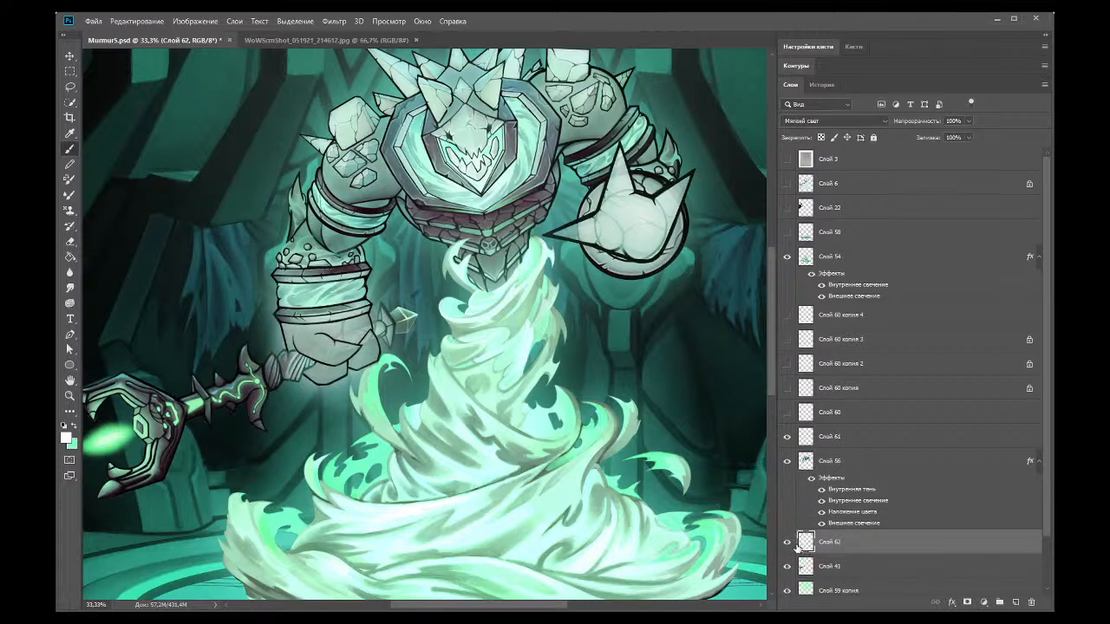
click(789, 542)
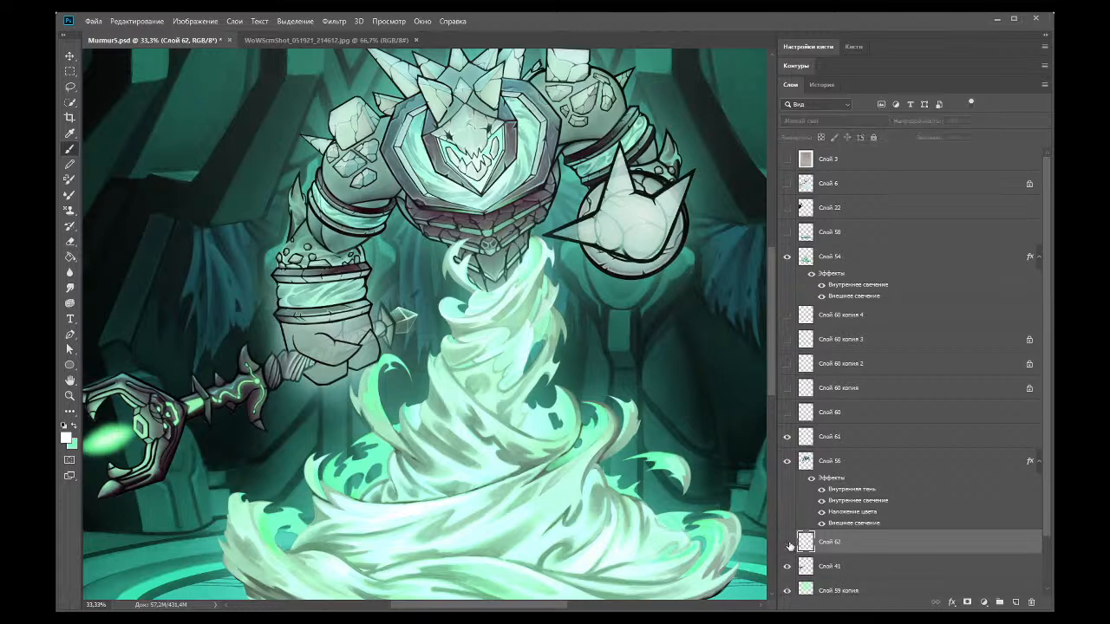
click(789, 543)
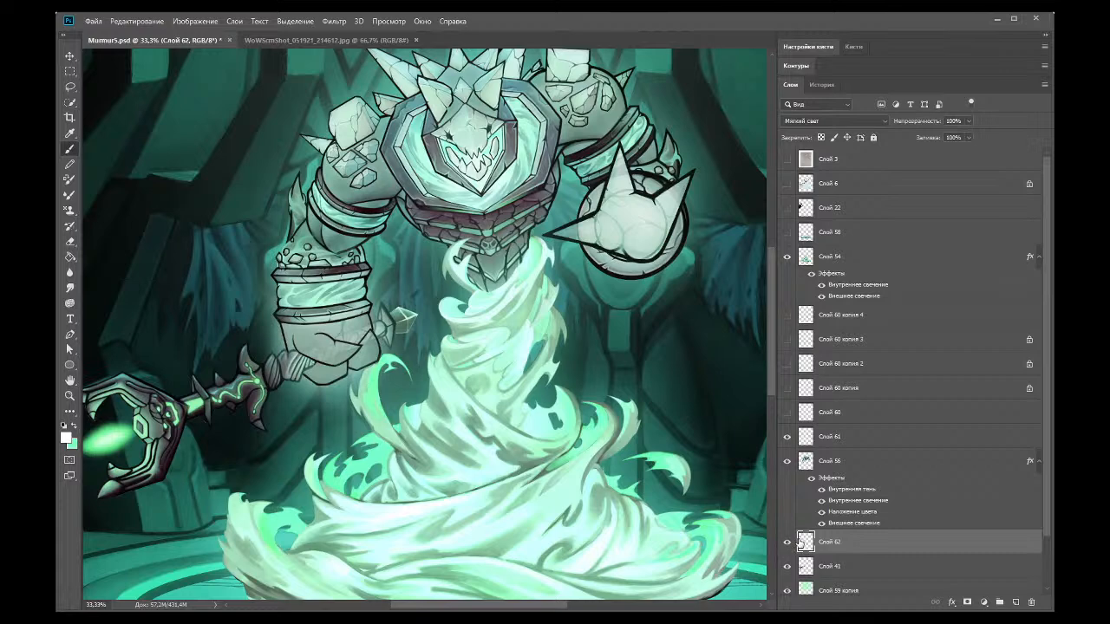
drag(800, 541, 810, 447)
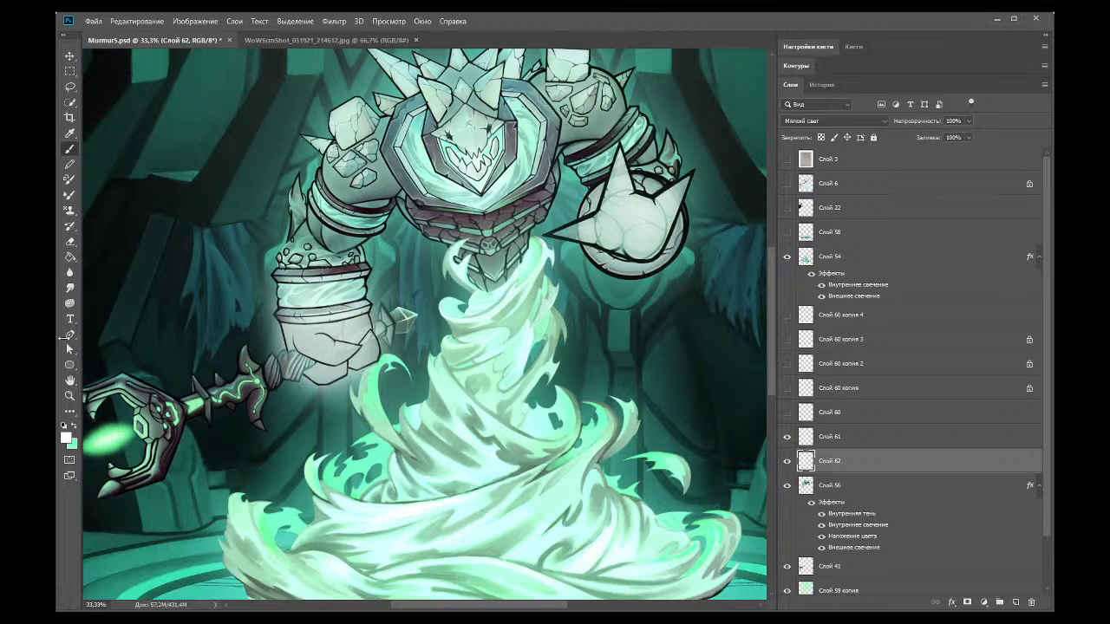
Step: Examine the fist's soft-light glow in the whole illustration and closer in around the golem
click(71, 397)
alt+click(275, 252)
alt+click(600, 330)
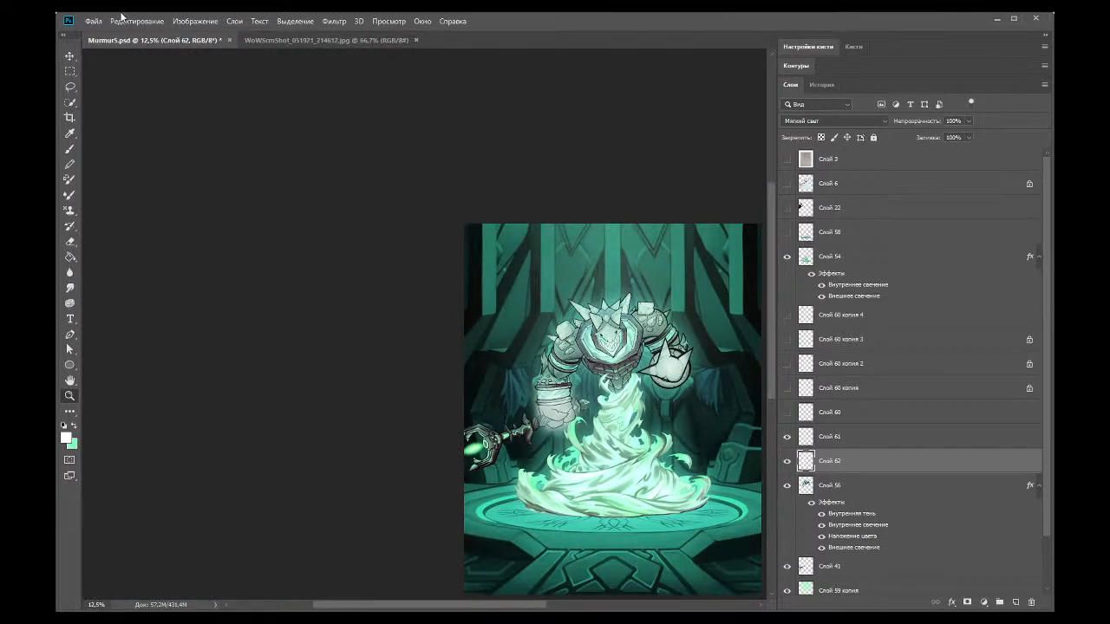
click(539, 325)
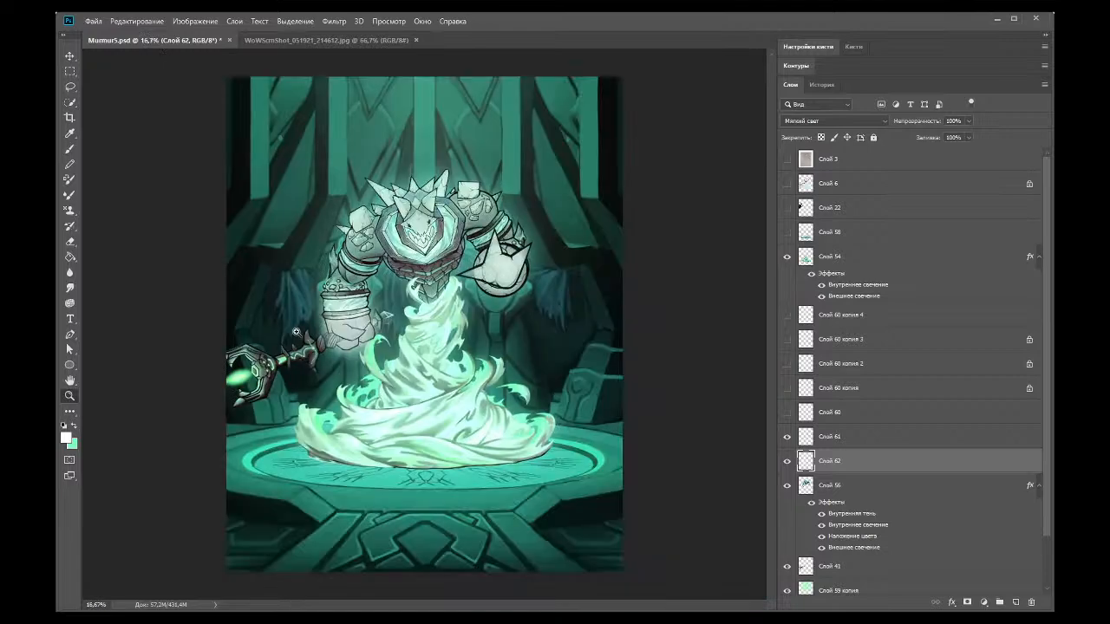
click(286, 278)
click(286, 277)
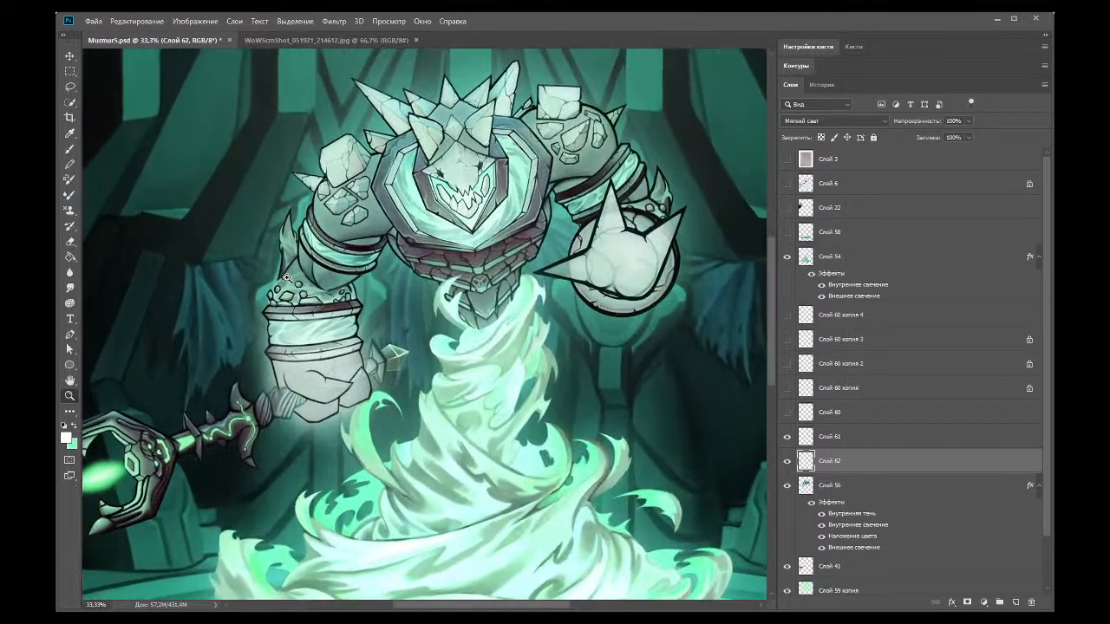
Step: Compare the golem's staff-holding fist up close with Слой 61 hidden and shown
click(260, 373)
click(268, 382)
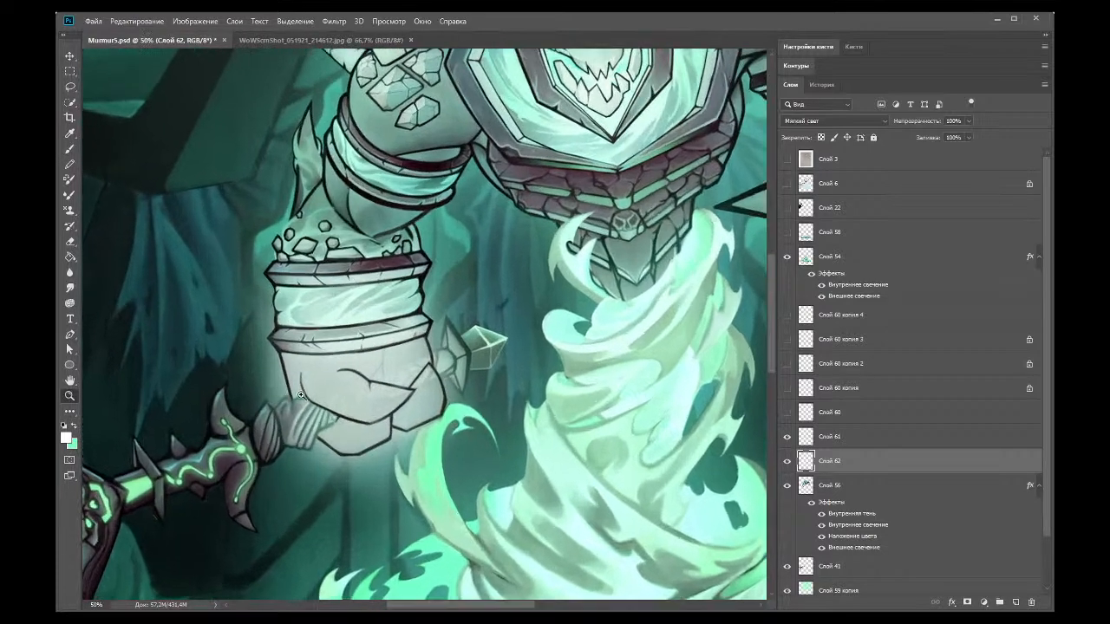
click(788, 438)
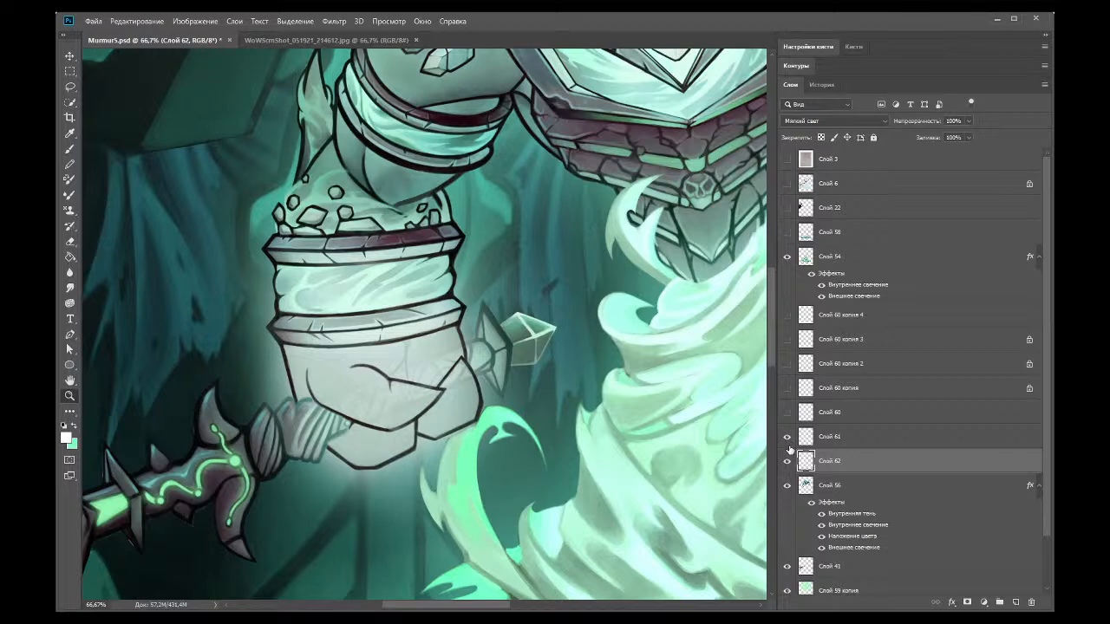
click(788, 437)
Step: Try tracing the upper edge of the staff's wrapped grip beside the fist on Слой 62, using a dark colour sampled from the fist outline
drag(245, 369, 284, 417)
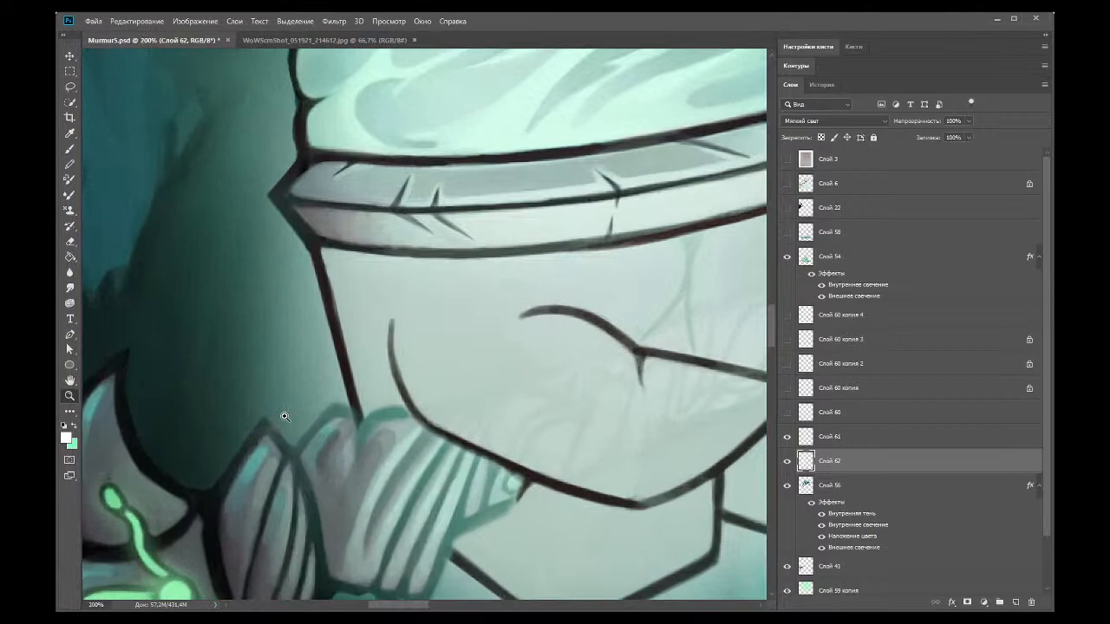
scroll(773, 334, down, 3)
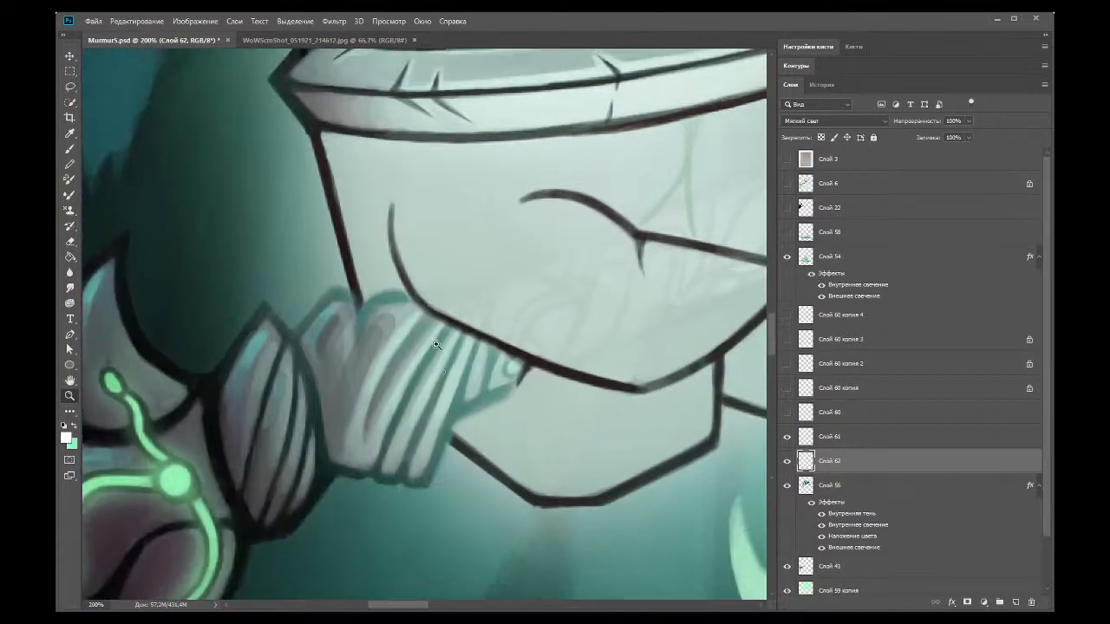
click(70, 133)
click(354, 278)
click(74, 151)
click(293, 339)
mouse_move(343, 284)
mouse_down()
mouse_move(317, 332)
mouse_move(316, 306)
mouse_move(297, 338)
mouse_move(343, 286)
mouse_up()
key(ctrl+z)
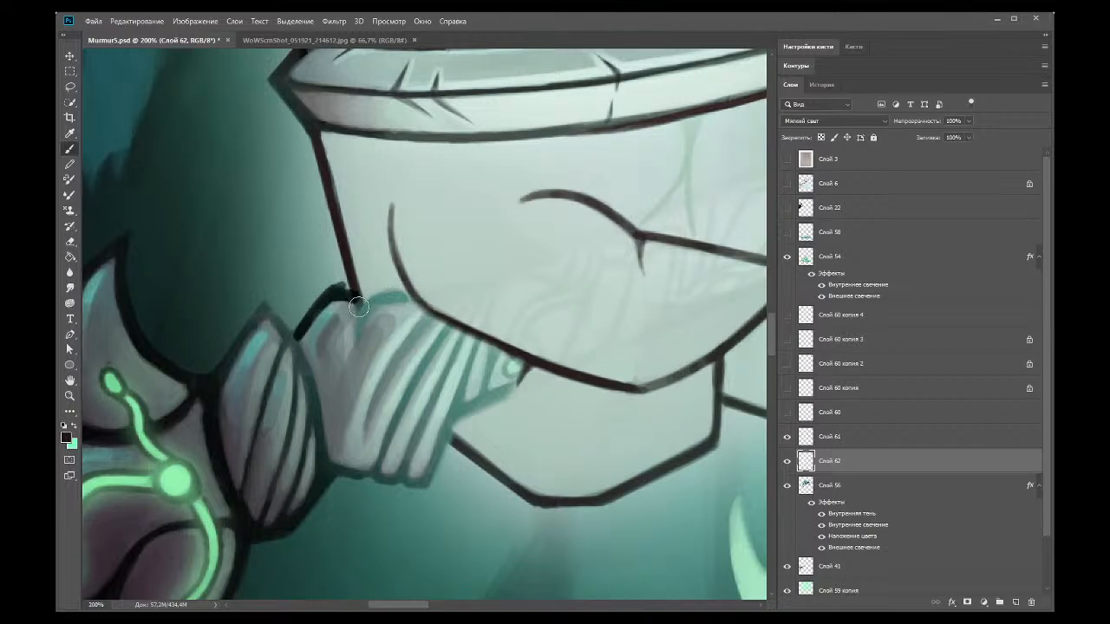
mouse_move(347, 287)
mouse_down()
mouse_move(349, 339)
mouse_move(400, 296)
mouse_move(354, 340)
mouse_up()
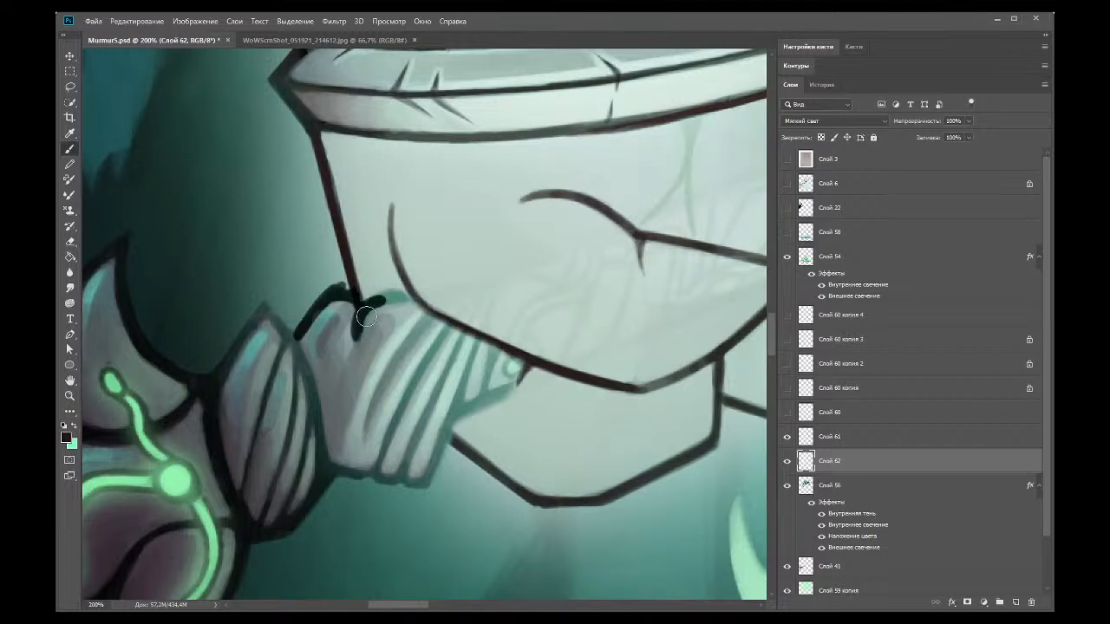
drag(361, 305, 411, 298)
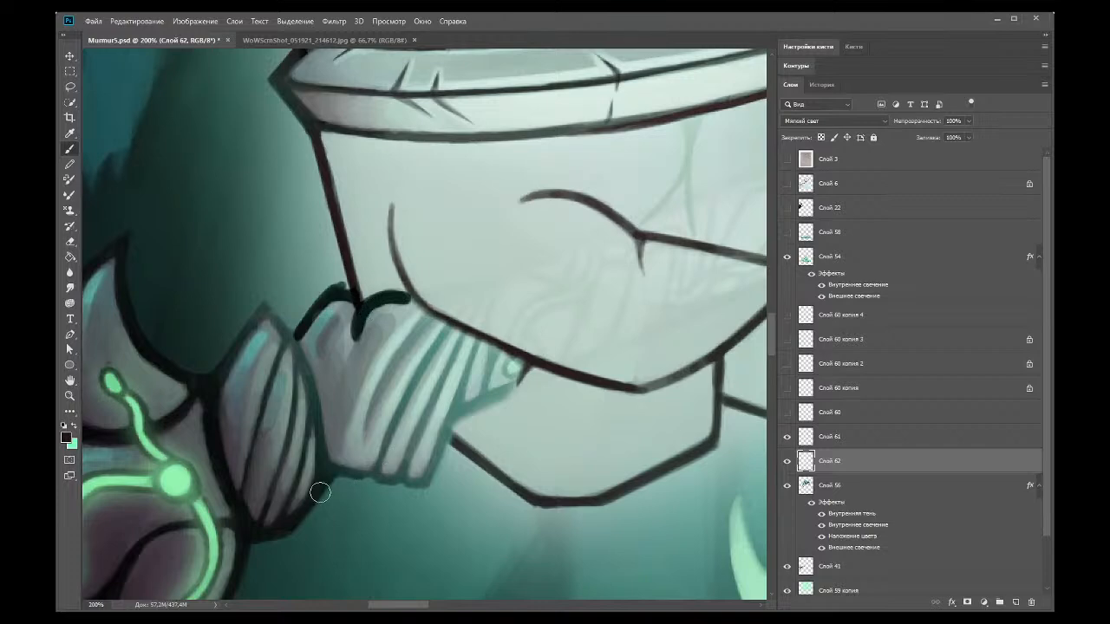
Step: Try outlining the pointed segment next to the wrapped grip with dark brush strokes on Слой 62
mouse_move(255, 324)
mouse_down()
mouse_move(210, 390)
mouse_move(254, 323)
mouse_move(217, 395)
mouse_move(252, 332)
mouse_move(295, 346)
mouse_move(265, 305)
mouse_move(300, 353)
mouse_move(308, 383)
mouse_move(288, 345)
mouse_move(319, 429)
mouse_up()
key(ctrl+z)
drag(293, 345, 329, 463)
key(ctrl+z)
drag(293, 345, 326, 469)
key(ctrl+z)
drag(293, 346, 335, 484)
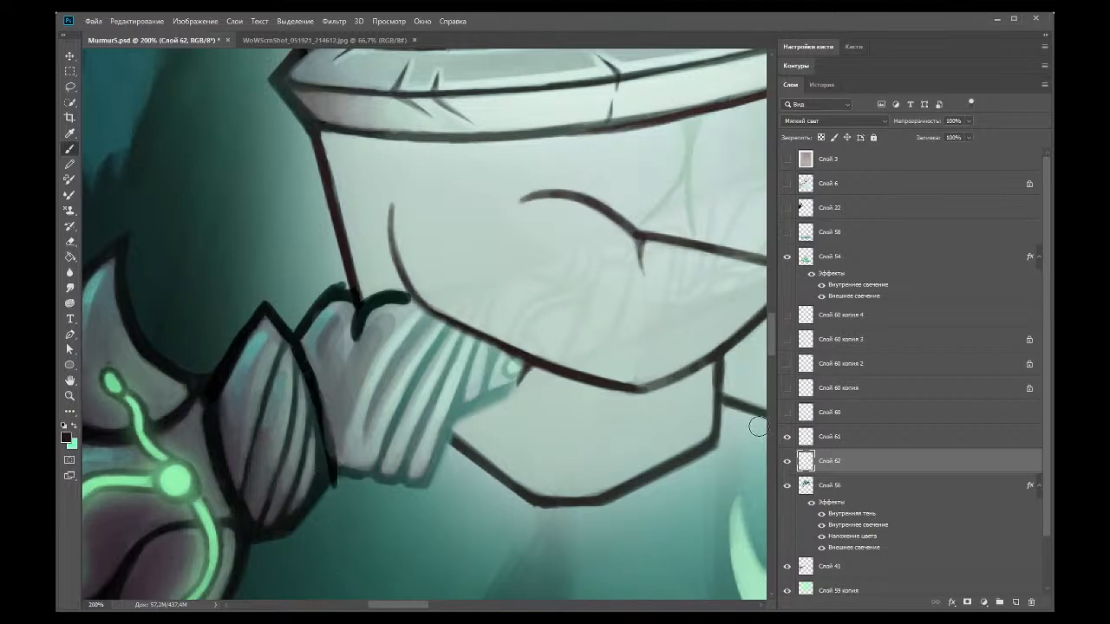
Step: Compare the grip with Слой 62 hidden and shown, and undo the dark outline strokes on that layer
click(787, 463)
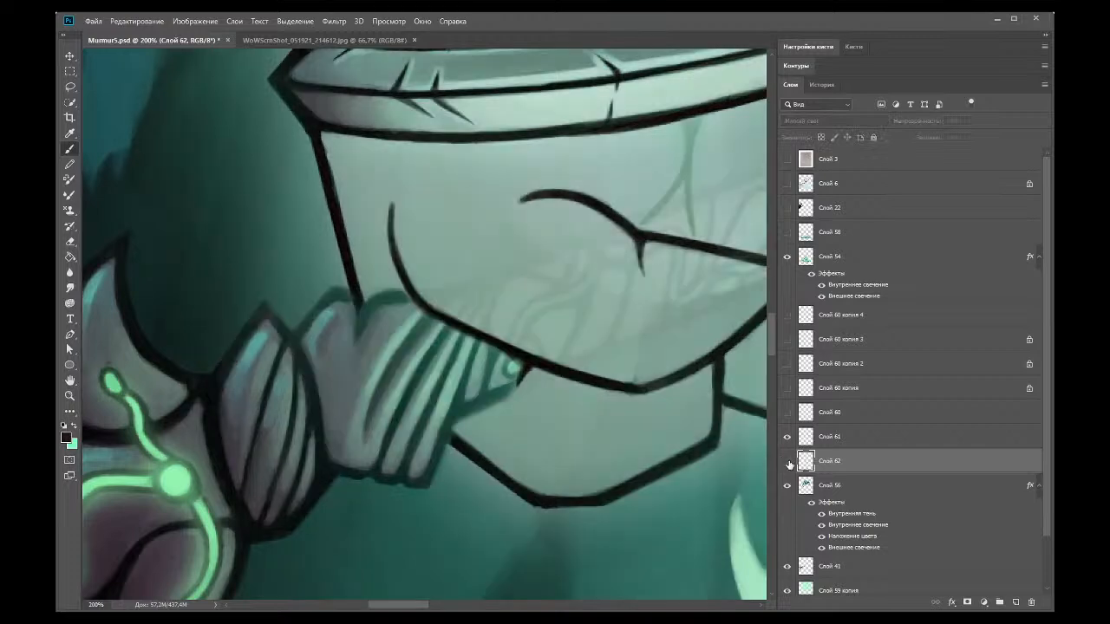
click(787, 461)
key(ctrl+comma)
key(ctrl+comma)
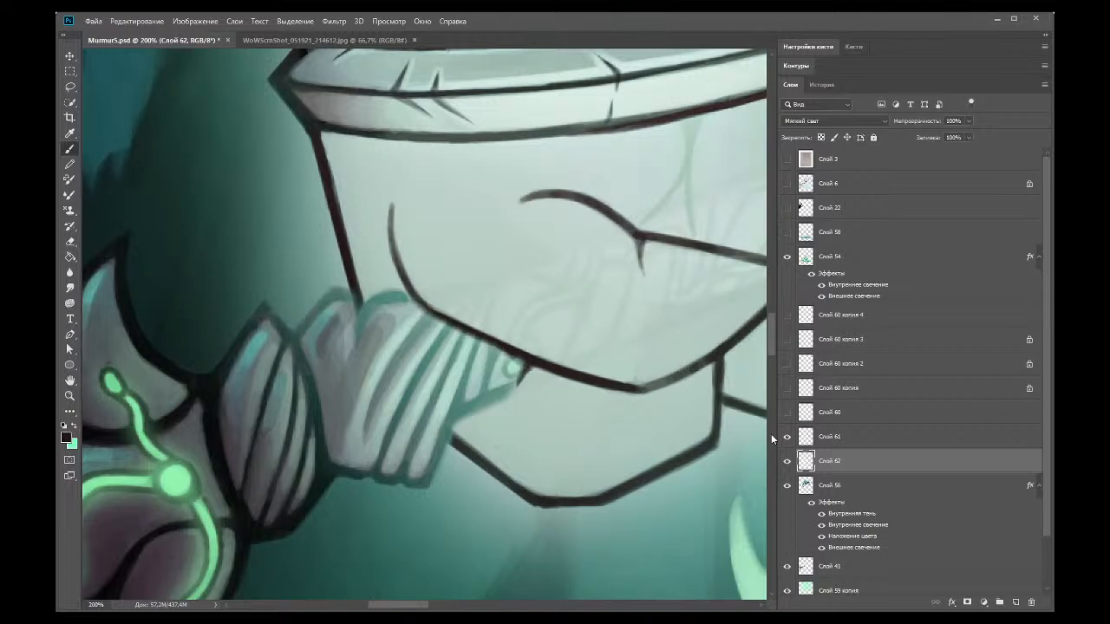
Step: Try tracing the wrapped grip's upper edge with dark brush strokes on Слой 61 instead
click(774, 439)
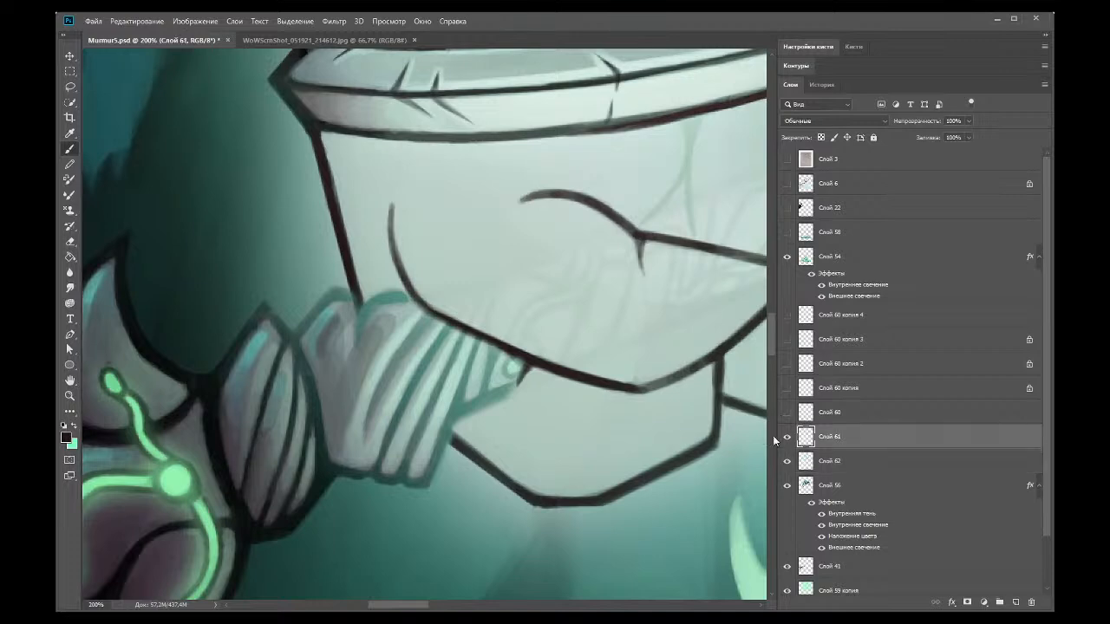
mouse_move(328, 341)
mouse_down()
mouse_move(299, 336)
mouse_move(334, 299)
mouse_move(354, 299)
mouse_move(294, 338)
mouse_up()
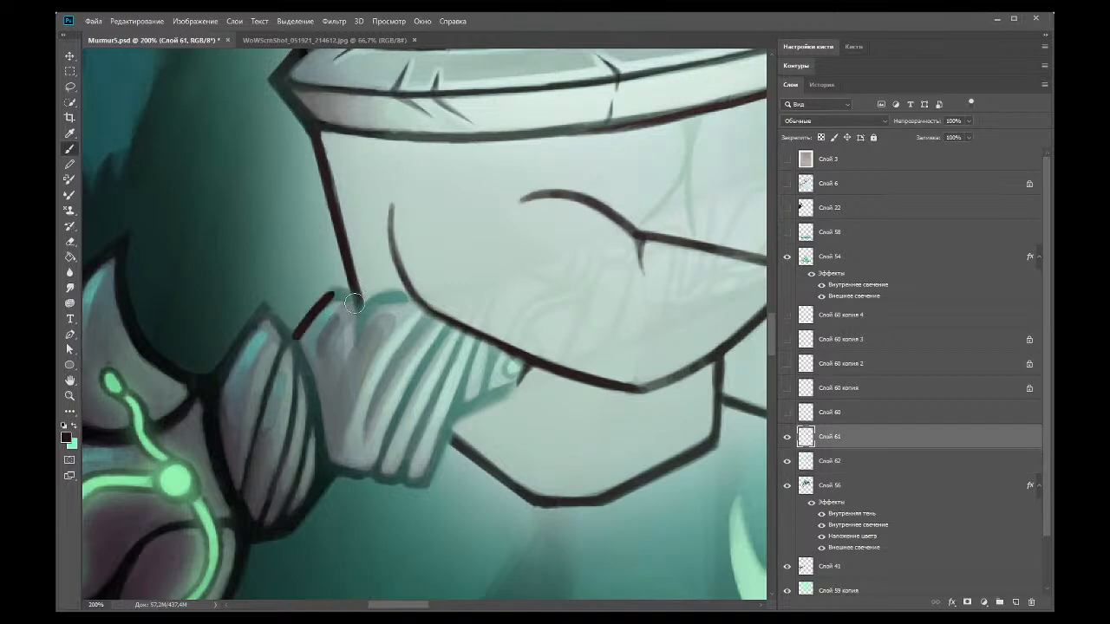
mouse_move(355, 297)
mouse_down()
mouse_move(355, 338)
mouse_move(416, 299)
mouse_move(396, 296)
mouse_move(415, 298)
mouse_up()
drag(223, 477, 216, 372)
key(ctrl+z)
Step: Try outlining the peak of the pointed grip segment with straight black brush lines on Слой 61
click(70, 133)
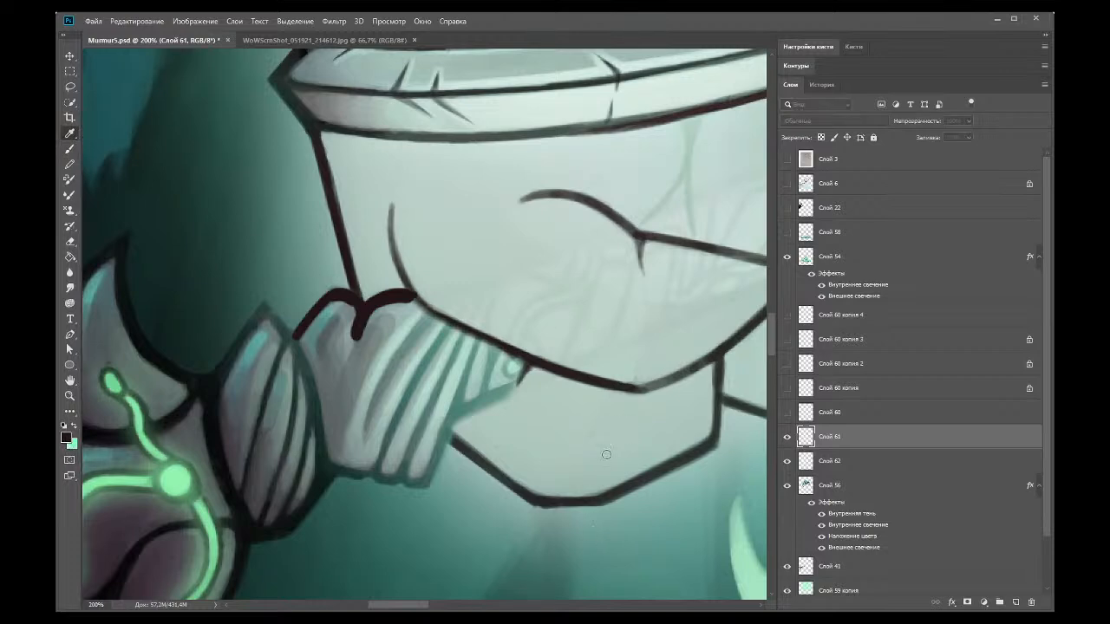
key(b)
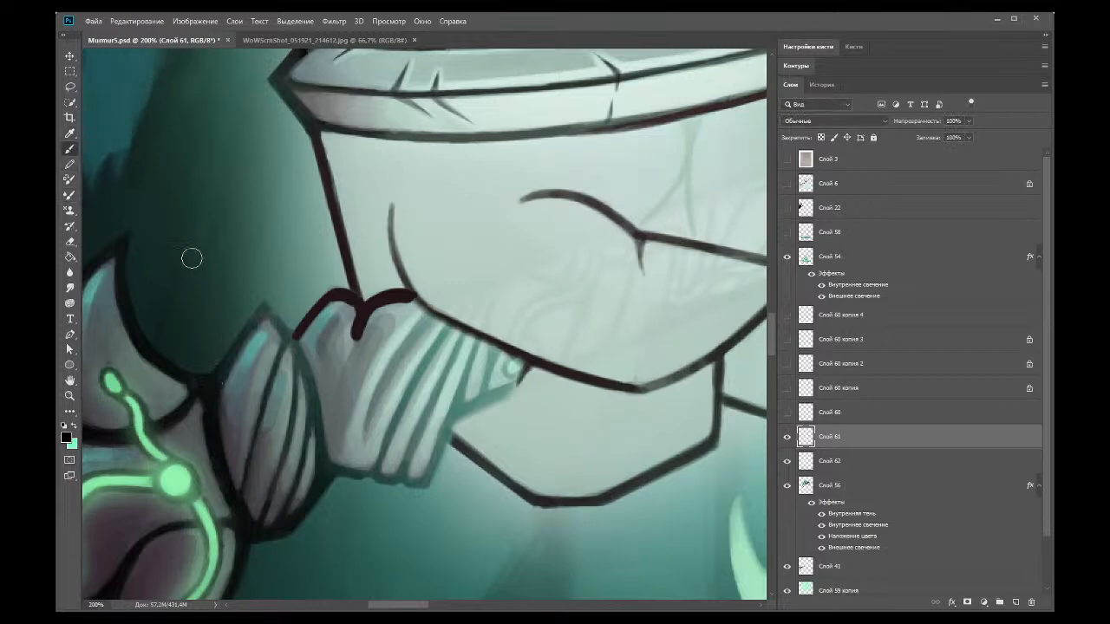
shift+click(262, 301)
key(ctrl+z)
shift+click(266, 297)
key(ctrl+z)
shift+click(228, 390)
key(ctrl+z)
shift+click(265, 303)
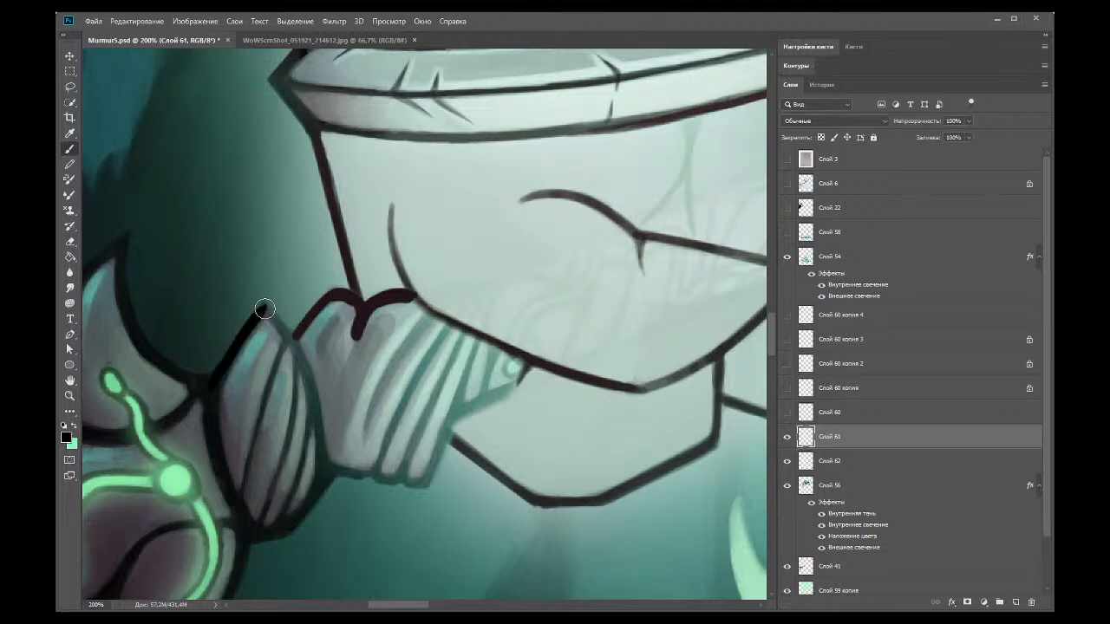
shift+click(291, 340)
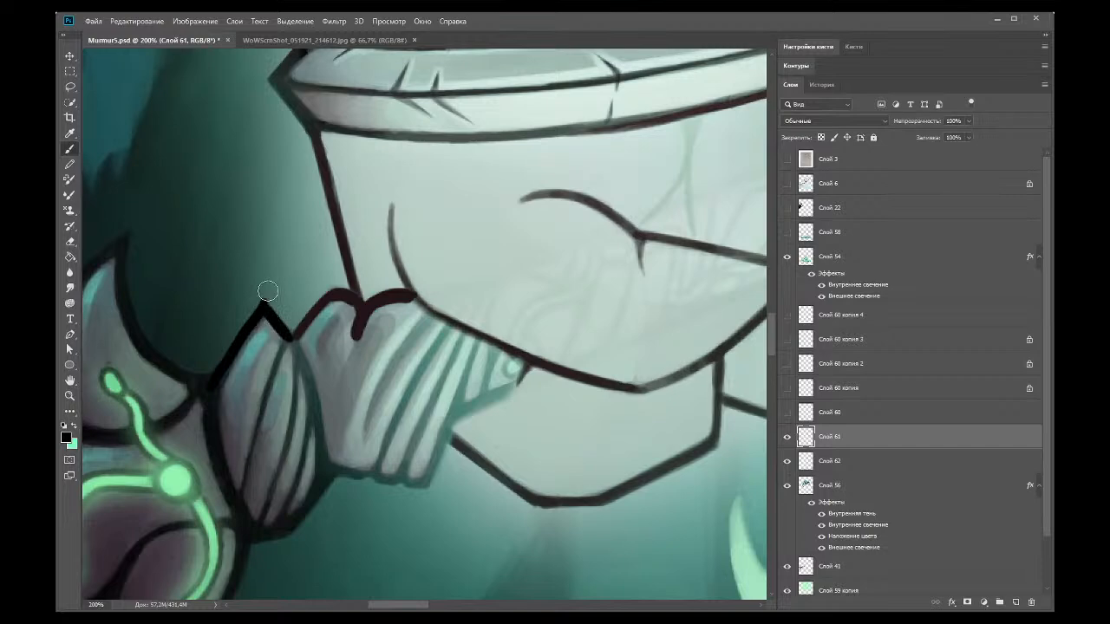
Step: Try tracing the wrapped grip's lower edge up to the fist with black brush strokes on Слой 61
shift+click(326, 477)
key(ctrl+z)
drag(321, 490, 318, 430)
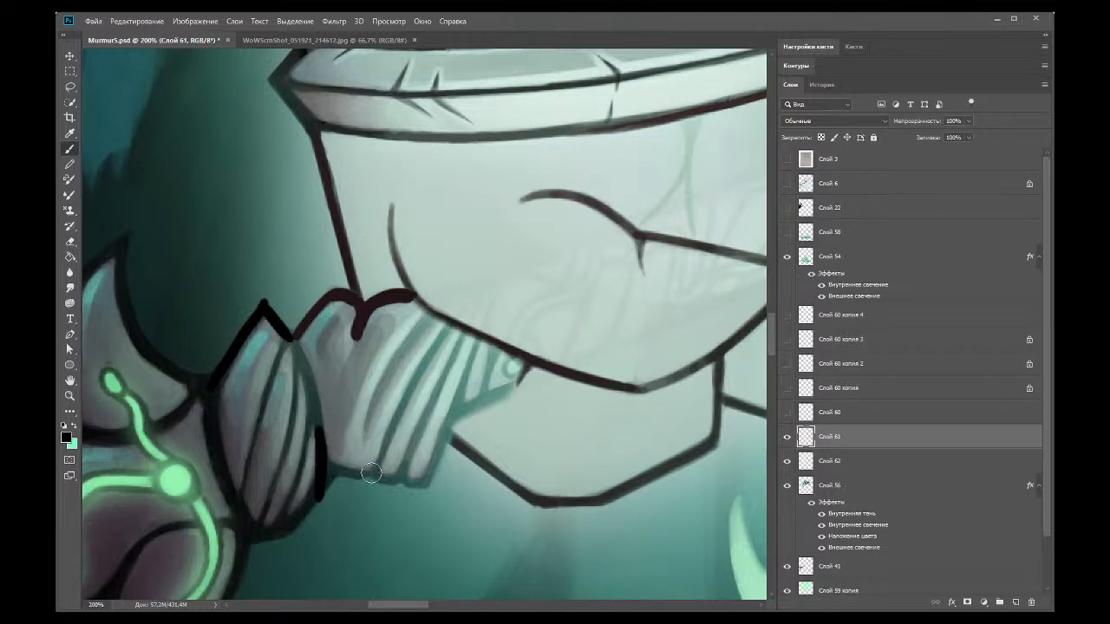
drag(333, 470, 429, 476)
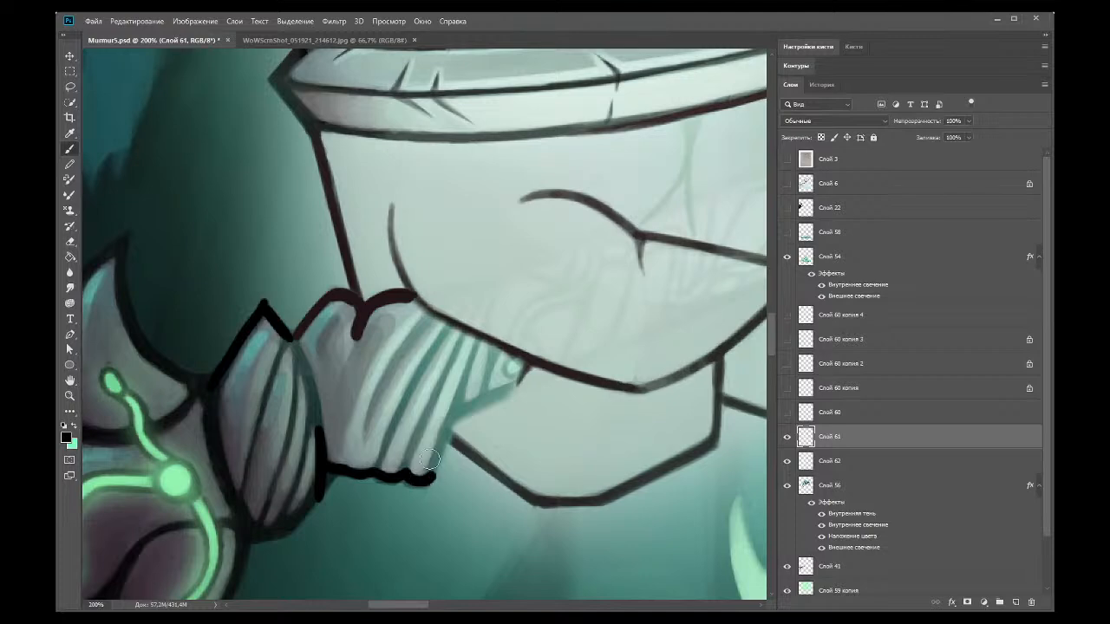
drag(446, 425, 431, 481)
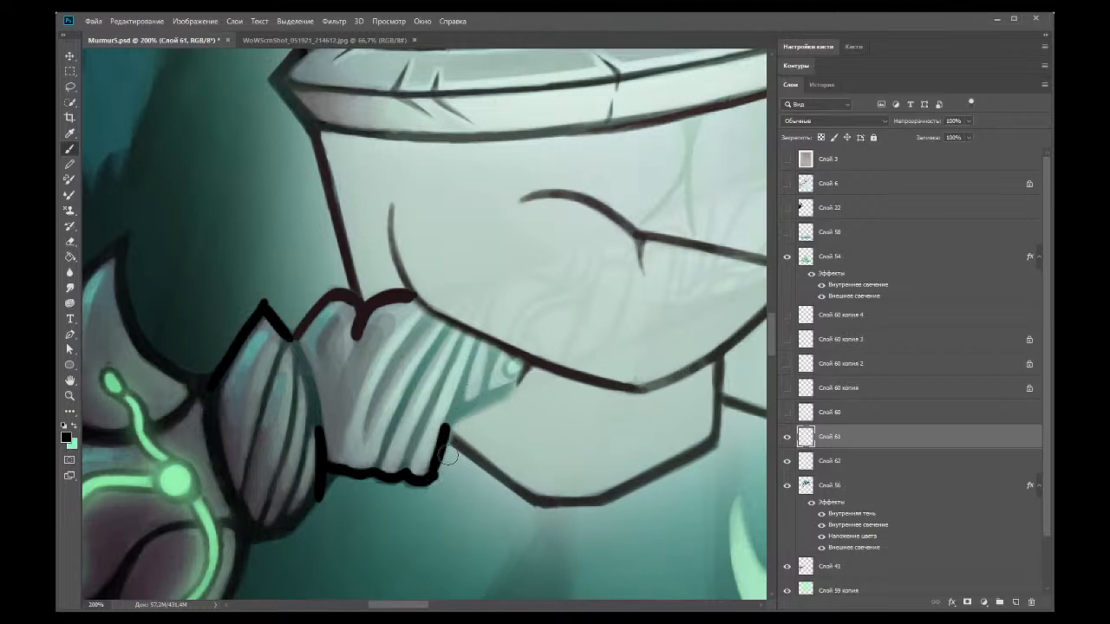
mouse_move(435, 477)
mouse_down()
mouse_move(447, 434)
mouse_move(521, 381)
mouse_up()
Step: Review the outlined grip in the whole illustration and revert the history to the state before the outline brush strokes
click(71, 395)
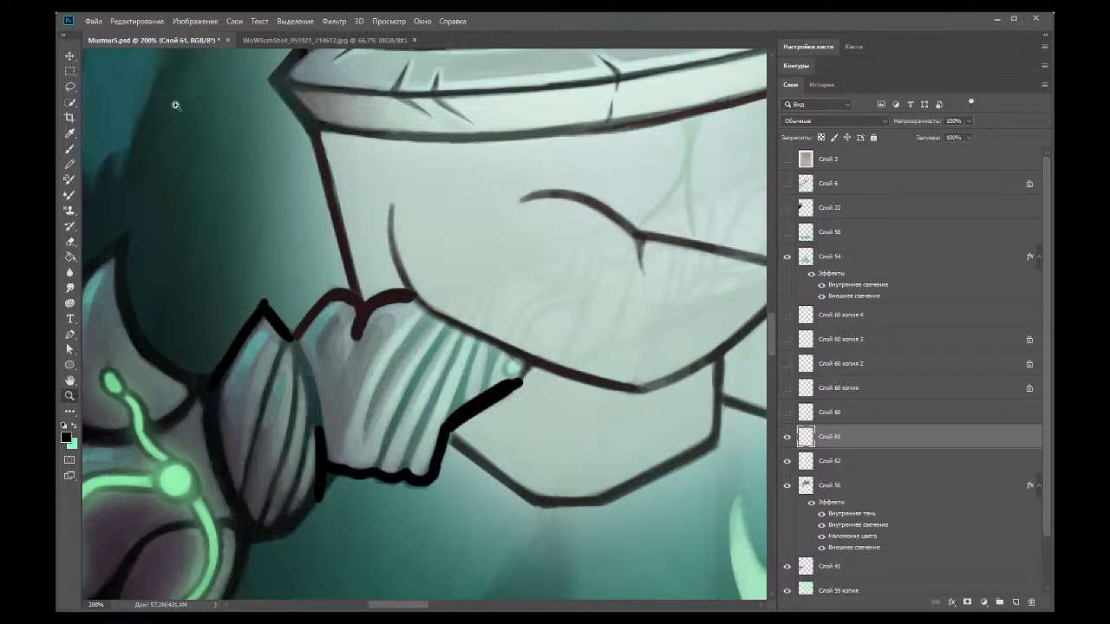
alt+click(234, 205)
alt+click(240, 222)
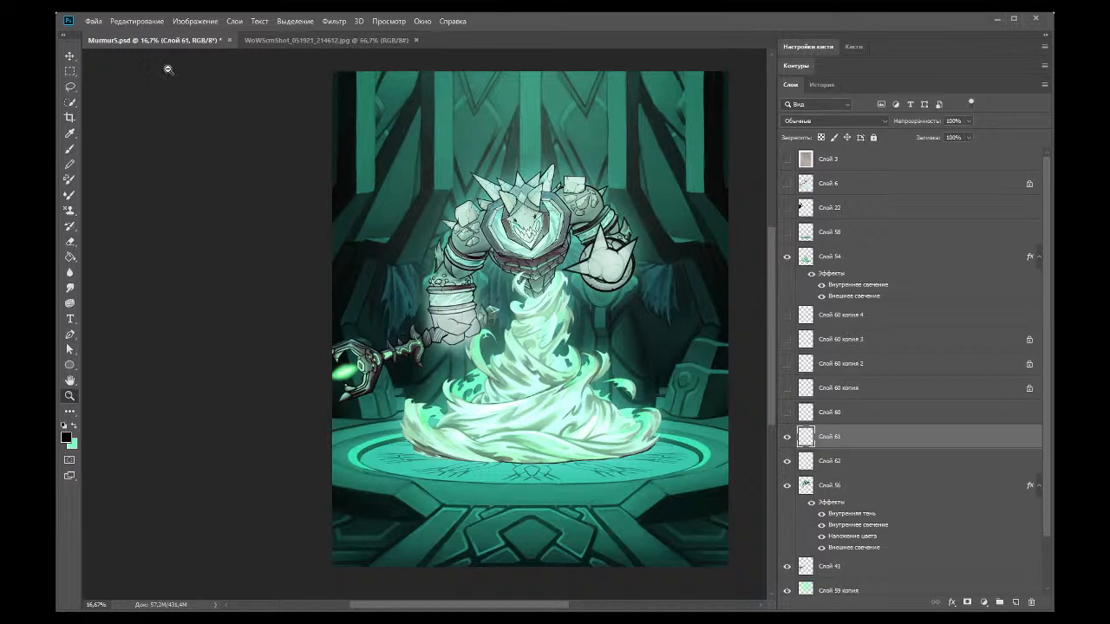
click(362, 314)
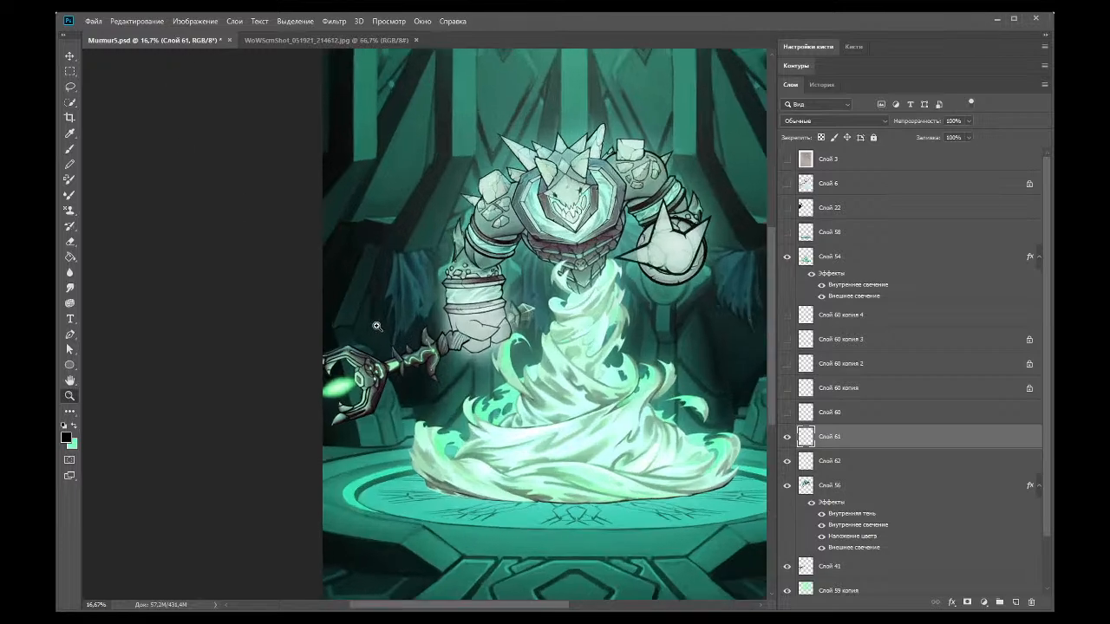
click(362, 314)
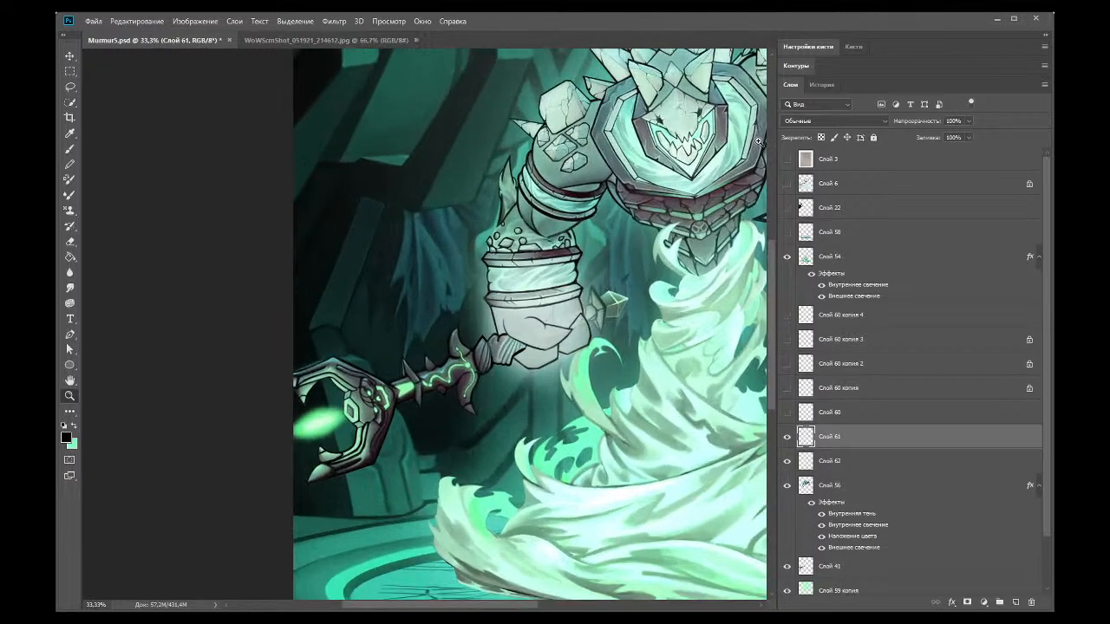
click(826, 86)
click(833, 355)
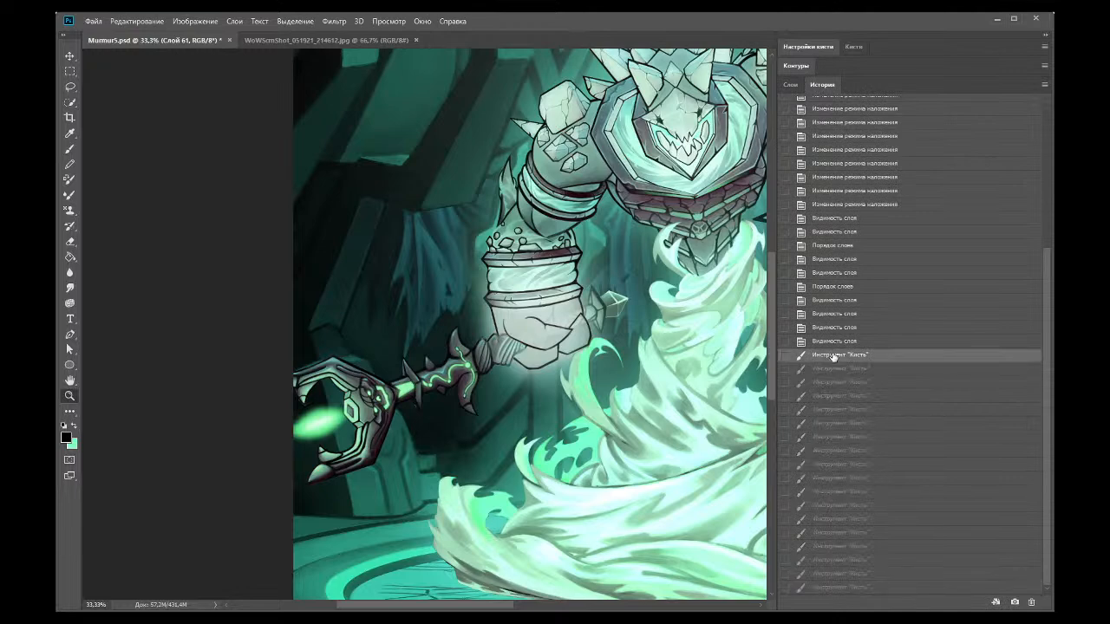
click(483, 252)
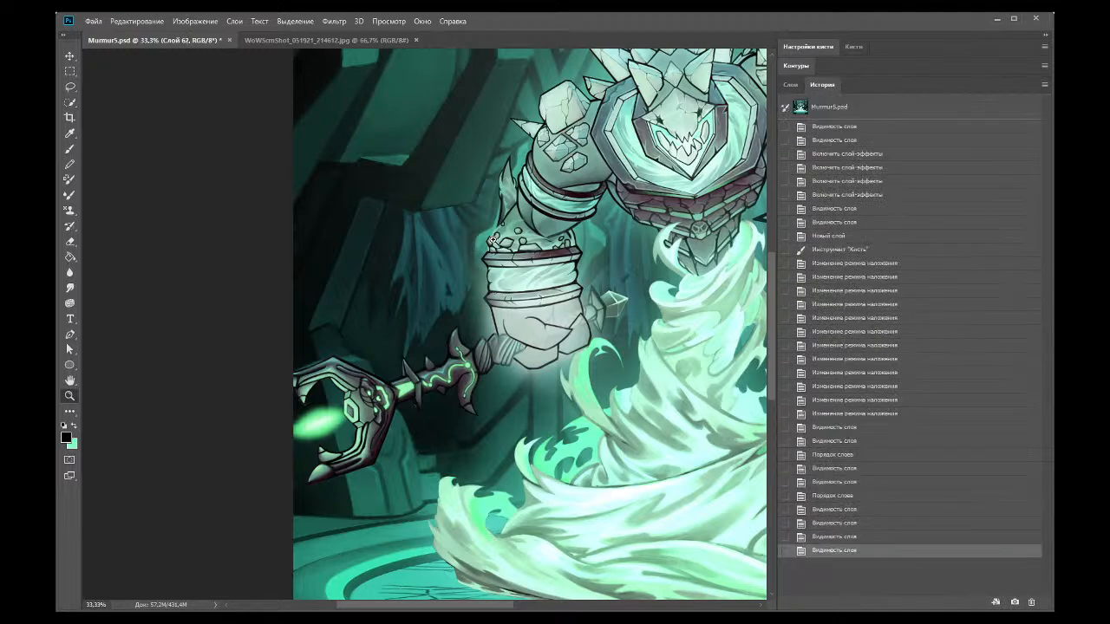
Step: Compare the fist and staff grip with Слой 62's soft-light glow hidden and shown
click(790, 84)
click(786, 462)
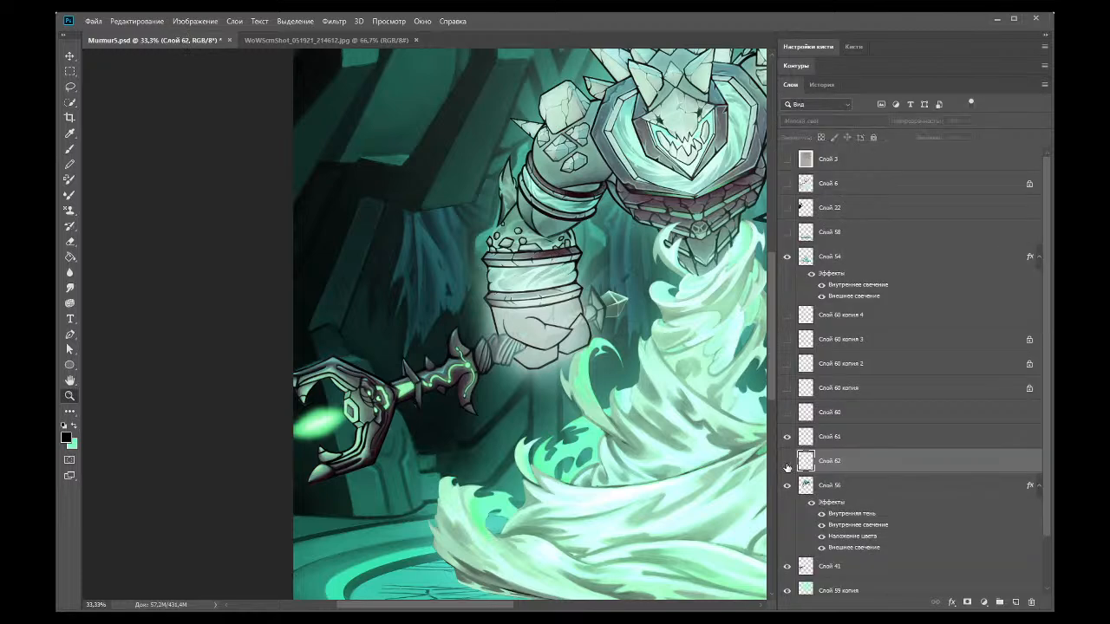
click(786, 462)
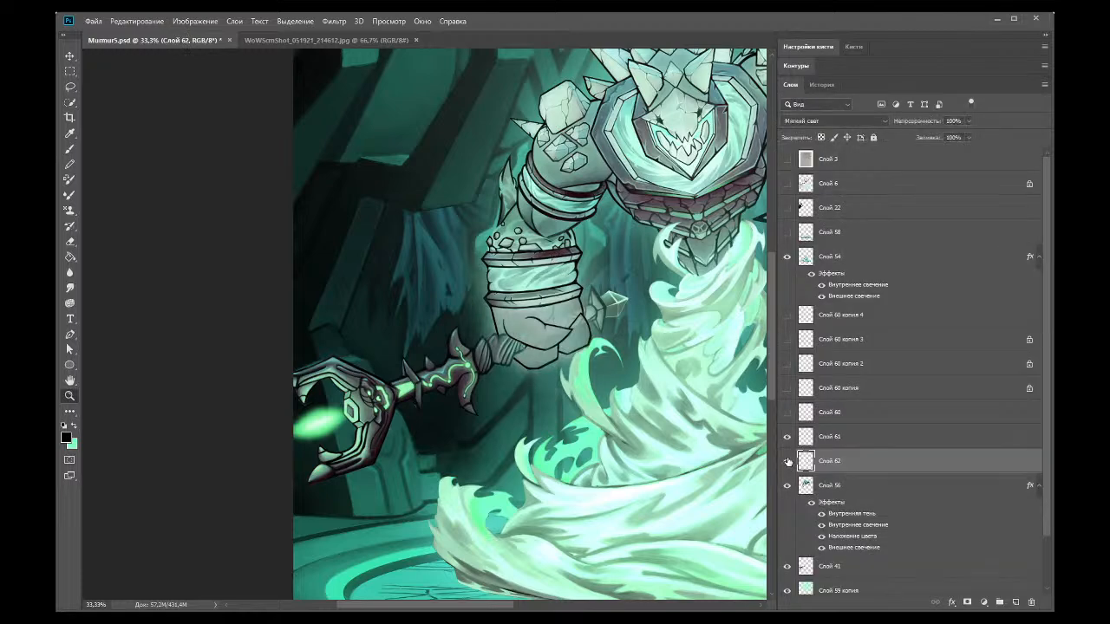
click(786, 462)
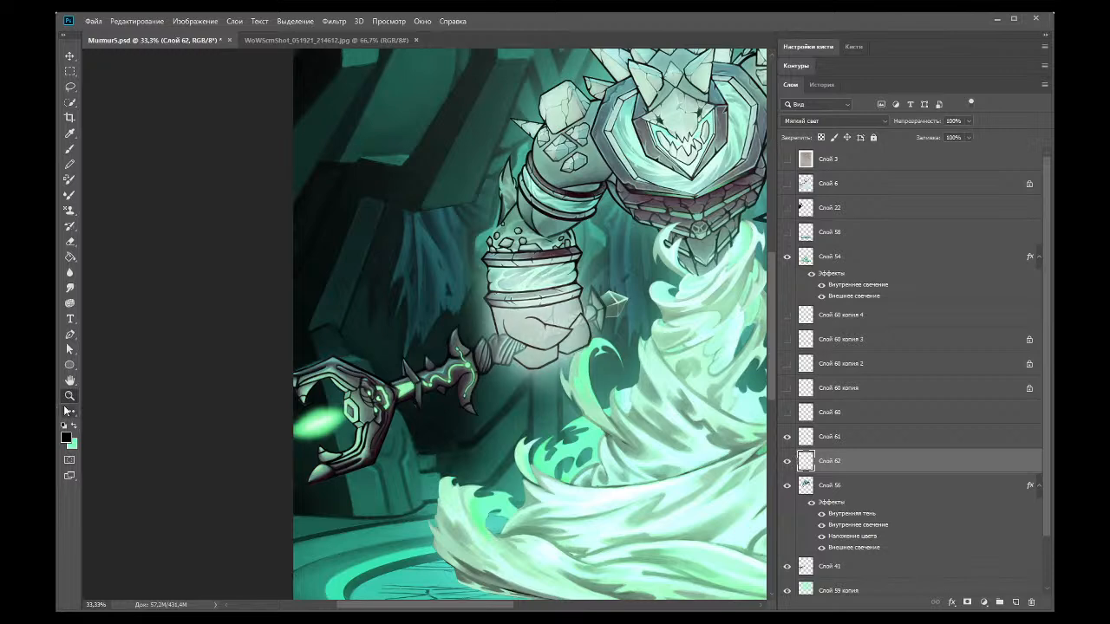
Step: Lasso the staff's wrapped grip beside the fist, delete Слой 62's glow inside it, and deselect
click(518, 321)
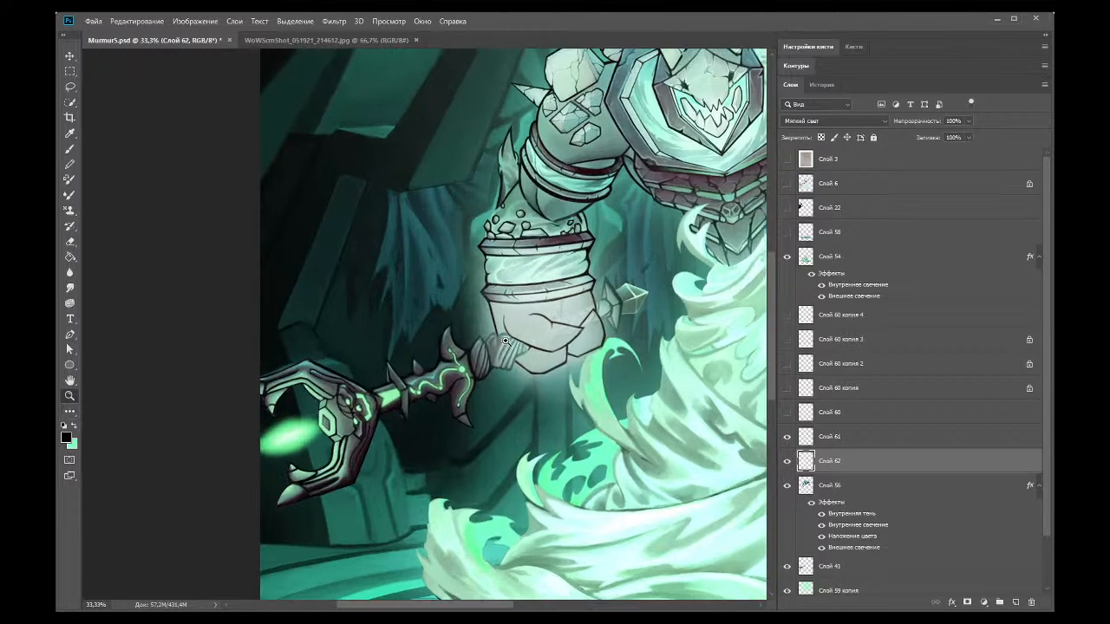
click(512, 336)
click(474, 278)
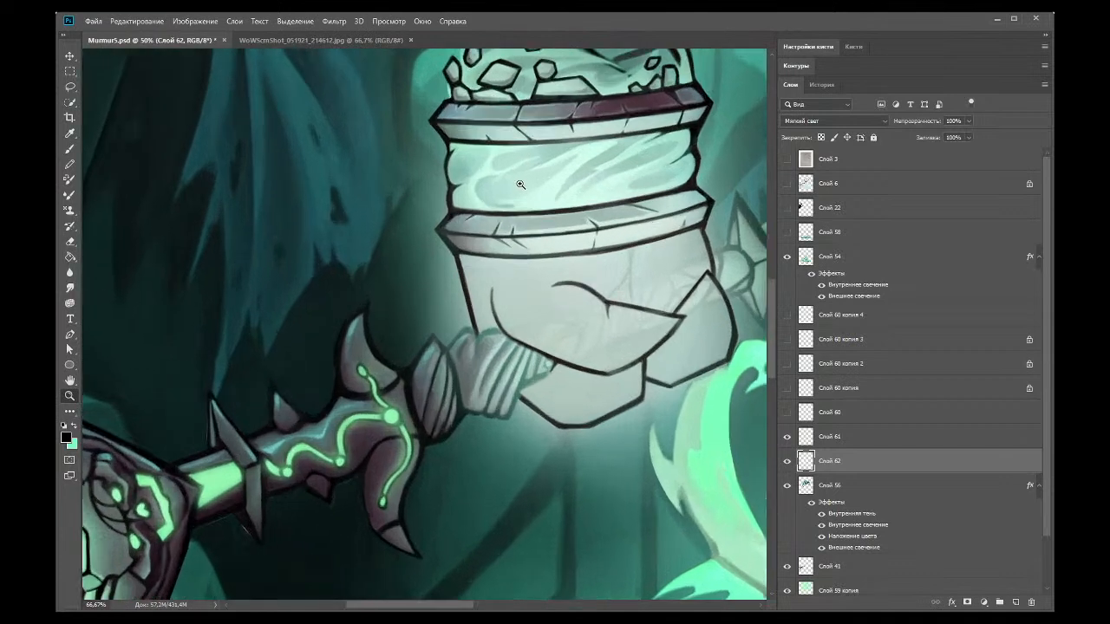
click(70, 244)
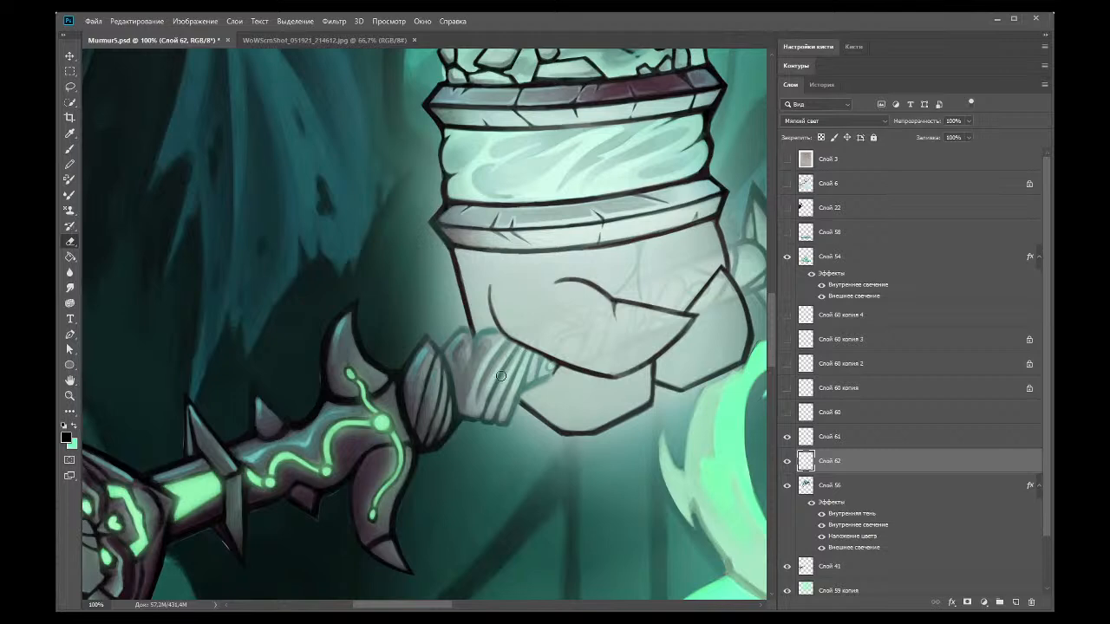
click(73, 89)
drag(440, 362, 457, 335)
drag(520, 349, 544, 364)
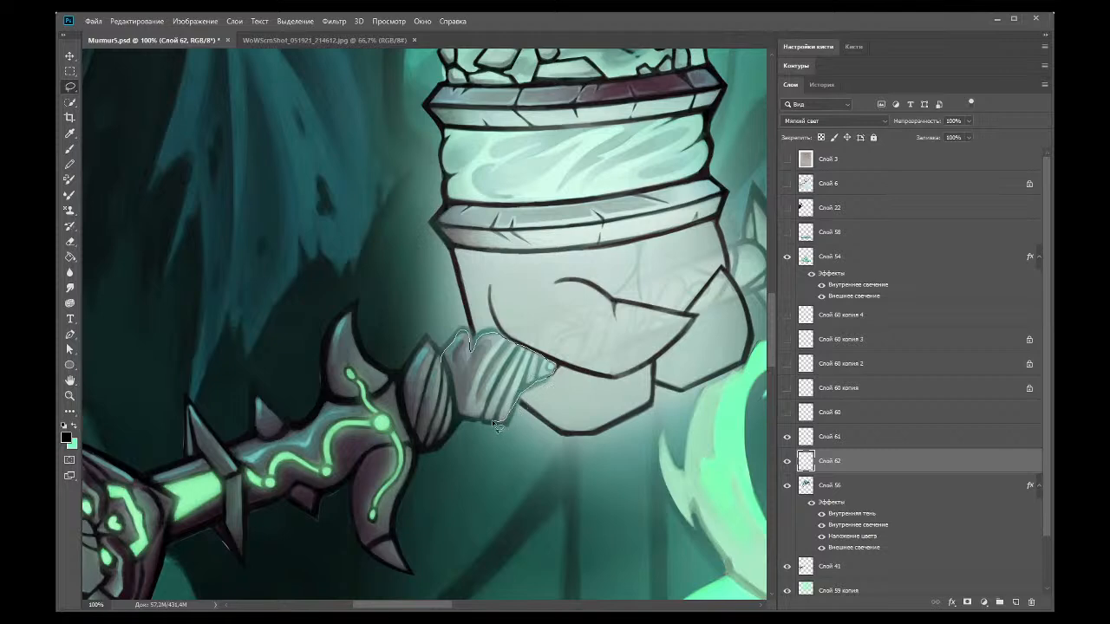
drag(462, 418, 442, 340)
key(ctrl+d)
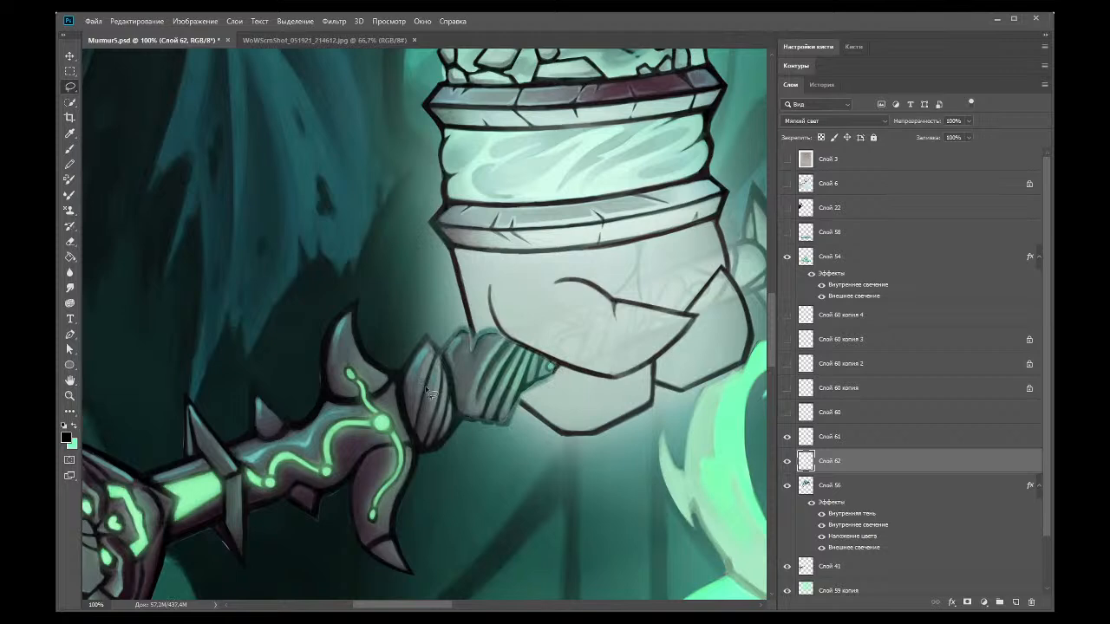
Step: Clear Слой 62's glow from the lassoed pointed grip segment, deselect, and make Слой 61 the active layer
mouse_move(397, 407)
mouse_down()
mouse_move(409, 369)
mouse_move(428, 348)
mouse_move(462, 380)
mouse_move(461, 415)
mouse_move(436, 442)
mouse_move(407, 429)
mouse_up()
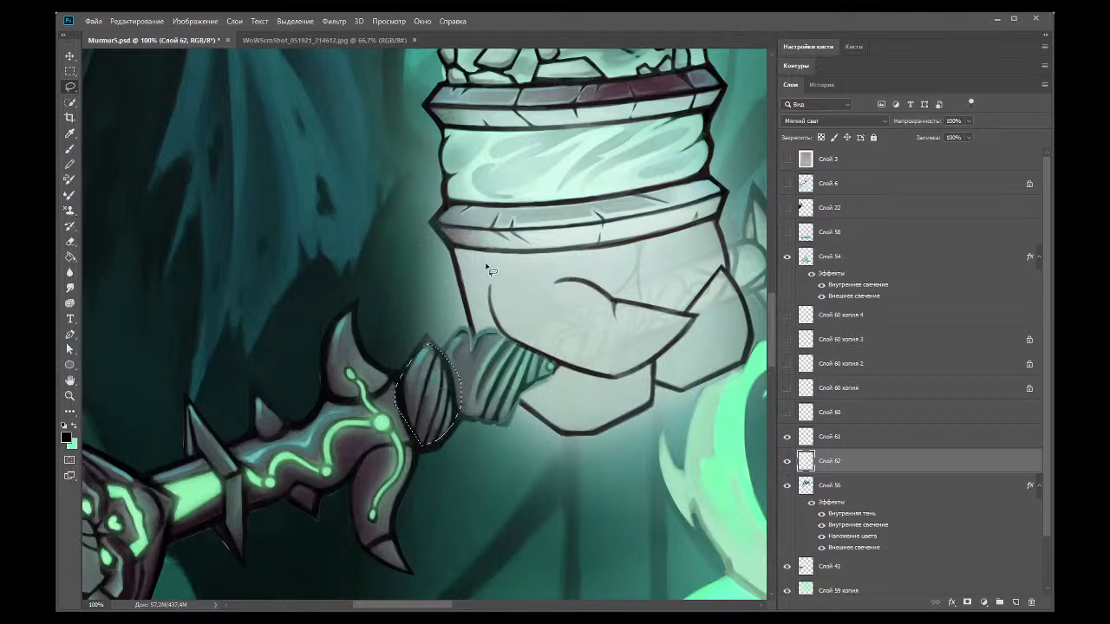
key(ctrl+d)
click(805, 437)
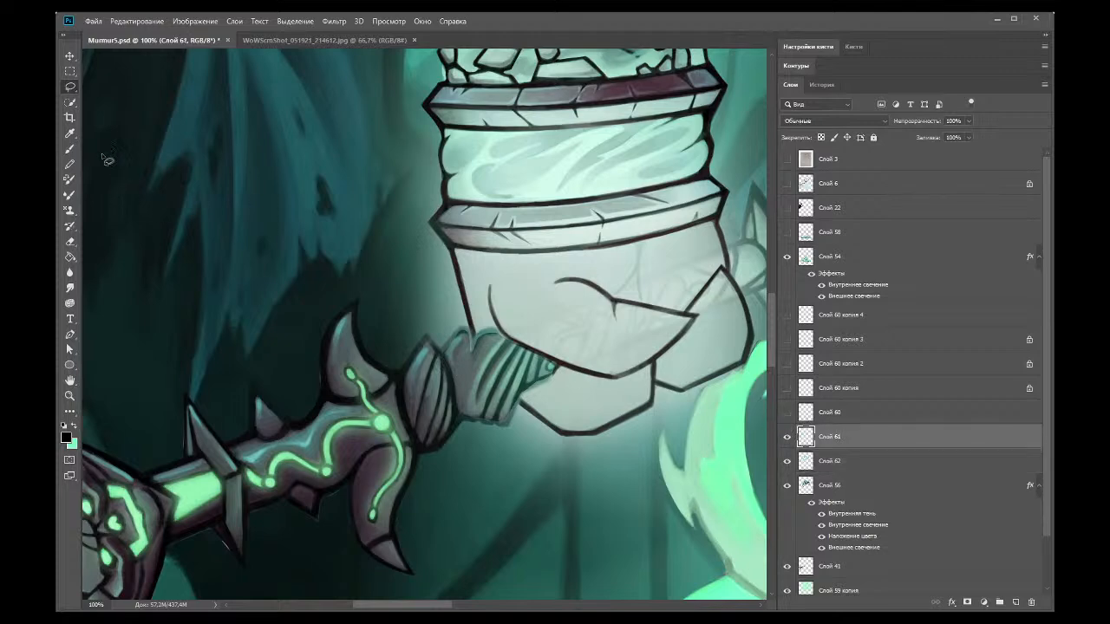
Step: Repaint the dark outlines around the staff's pointed and wrapped grip segments on Слой 61 with sampled dark tones, erasing the overflow
click(70, 133)
click(527, 382)
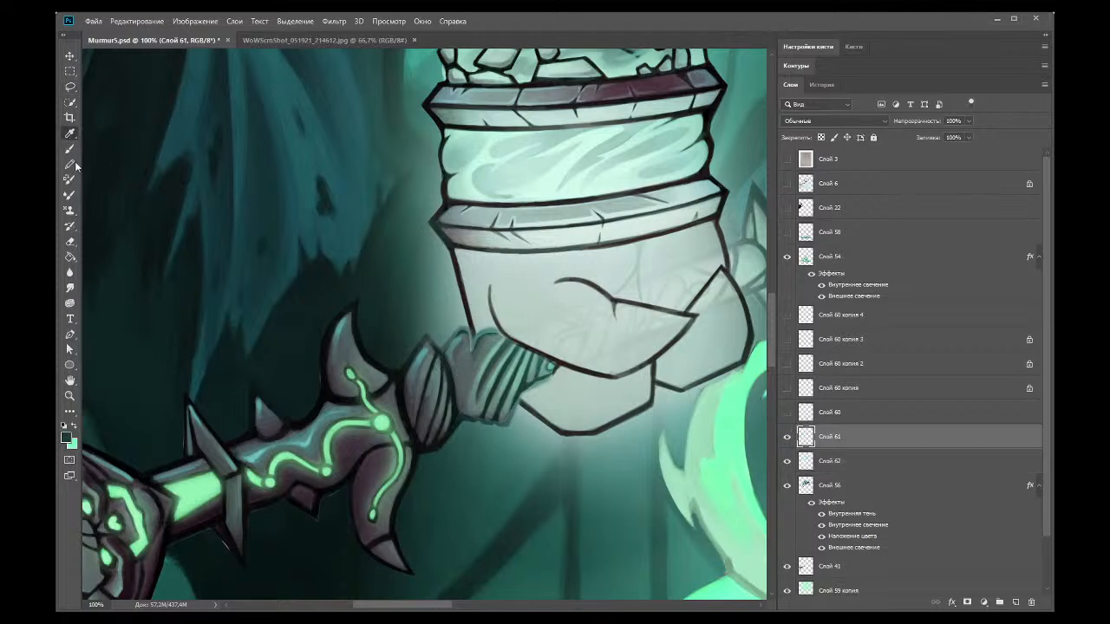
key(b)
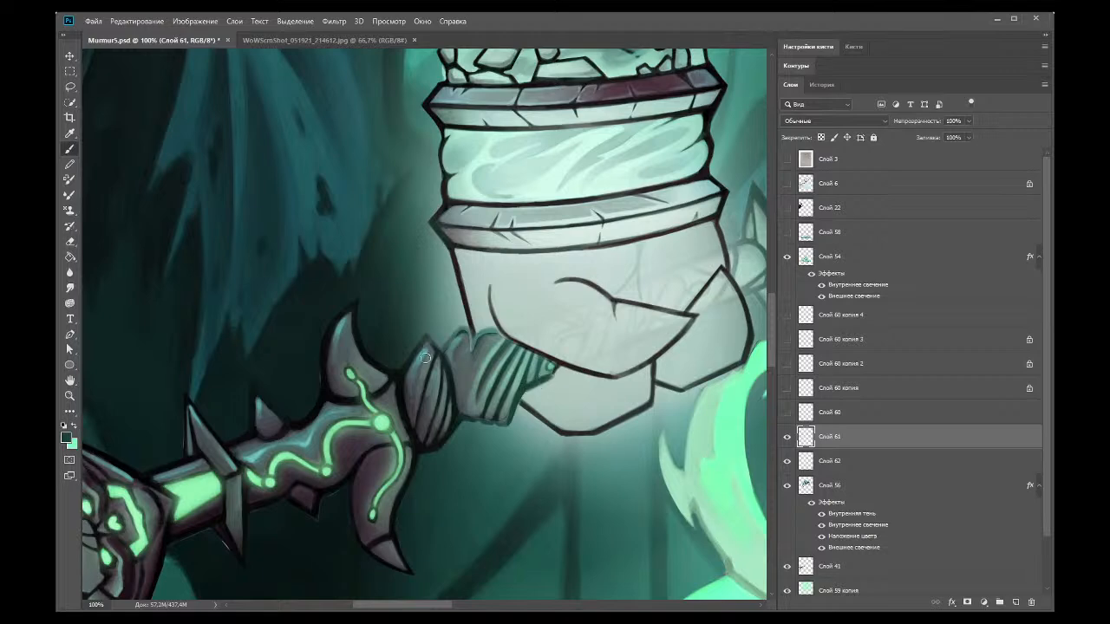
click(70, 136)
click(68, 150)
click(71, 242)
click(71, 133)
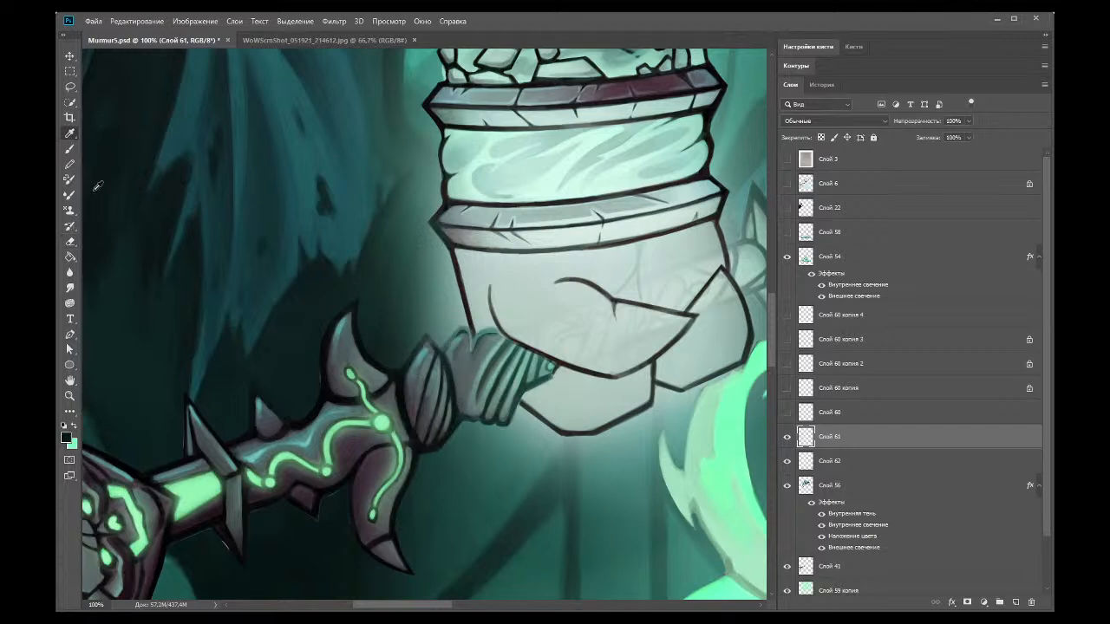
click(70, 149)
click(72, 242)
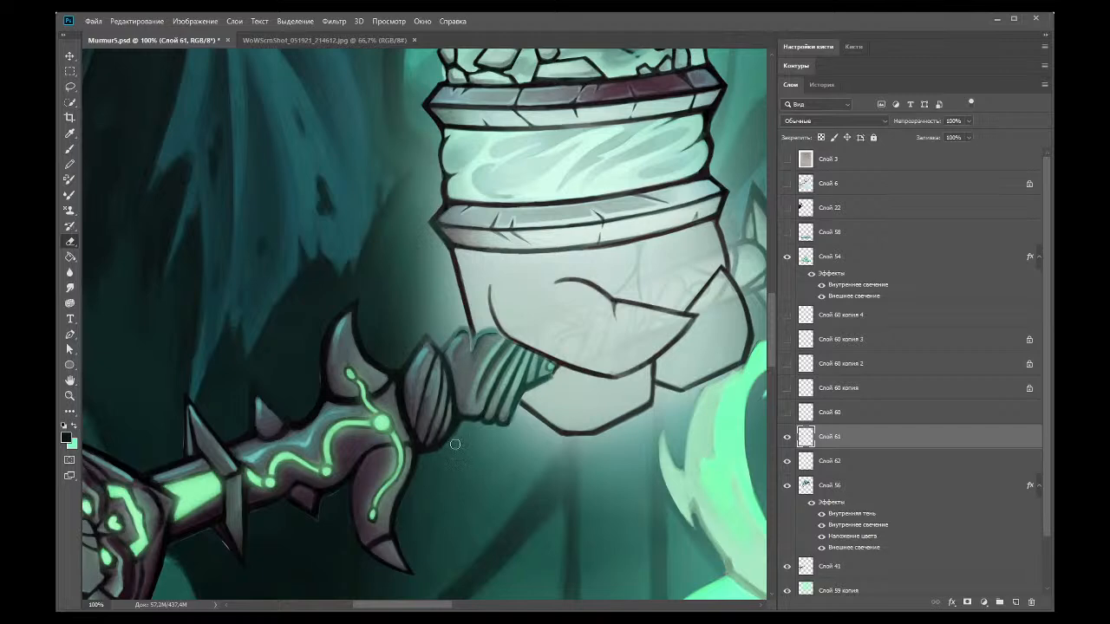
Step: Sample tones from the wrapped grip's upper end and paint over its glow-tinted edge where it meets the fist
click(70, 134)
click(464, 329)
click(70, 148)
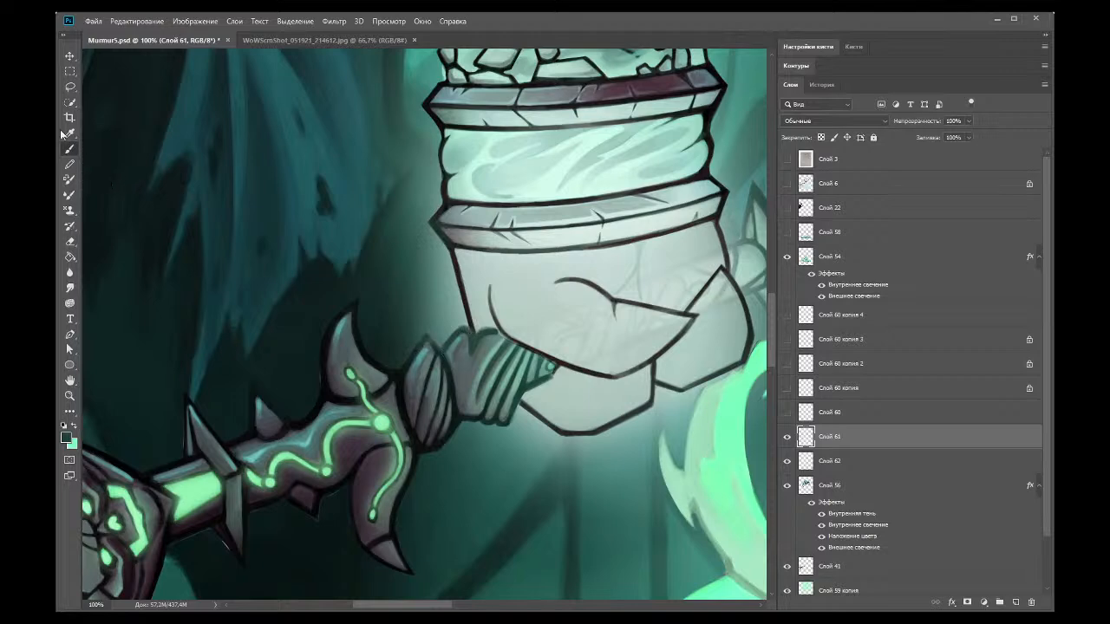
click(71, 133)
click(462, 348)
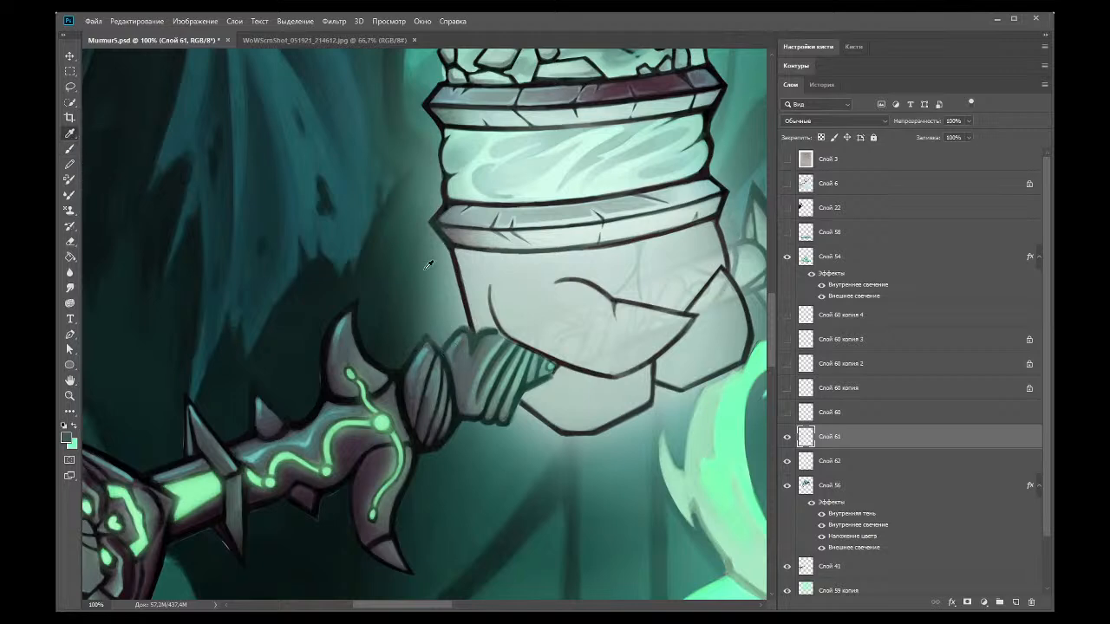
click(70, 149)
drag(463, 338, 468, 353)
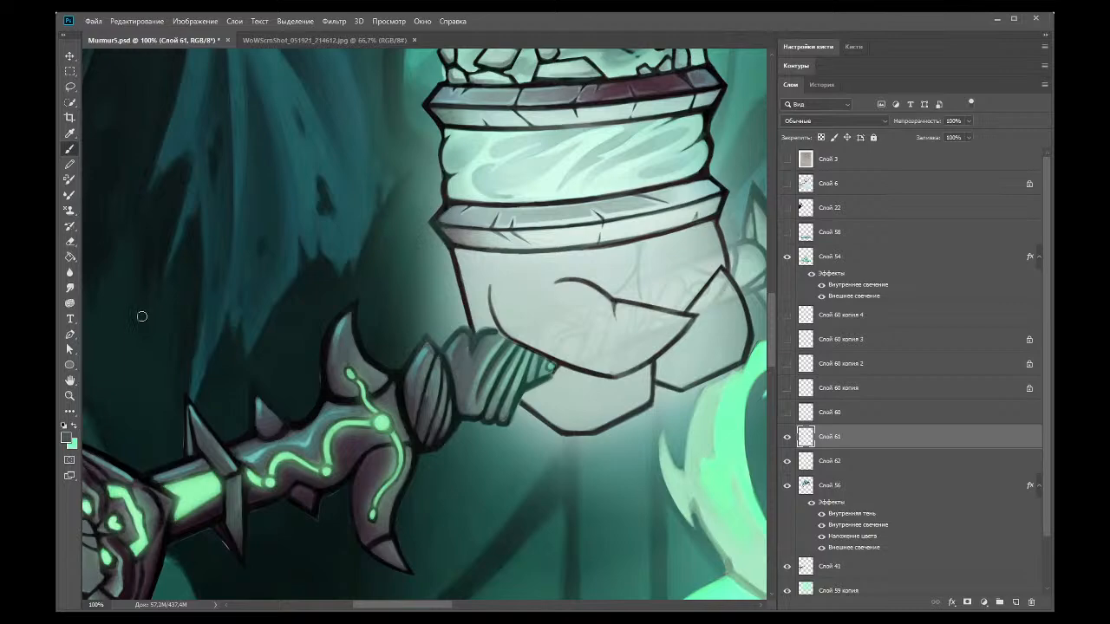
Step: Review the retouched grip in the whole illustration and save Murmur5.psd
click(71, 396)
alt+click(198, 169)
alt+click(195, 169)
alt+click(316, 231)
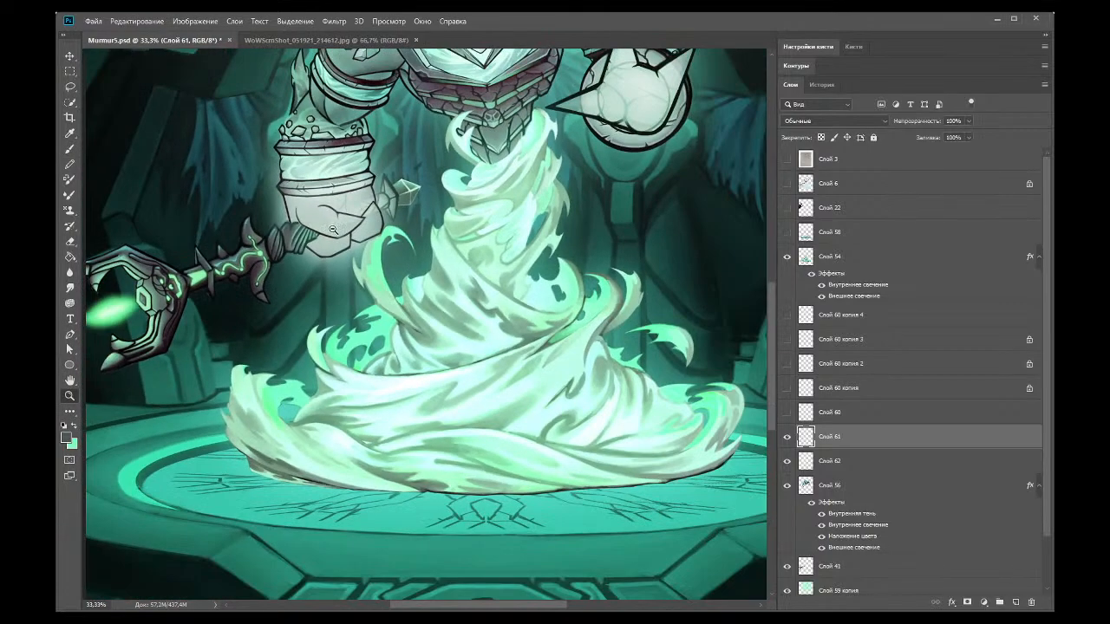
alt+click(333, 230)
alt+click(328, 221)
alt+click(323, 210)
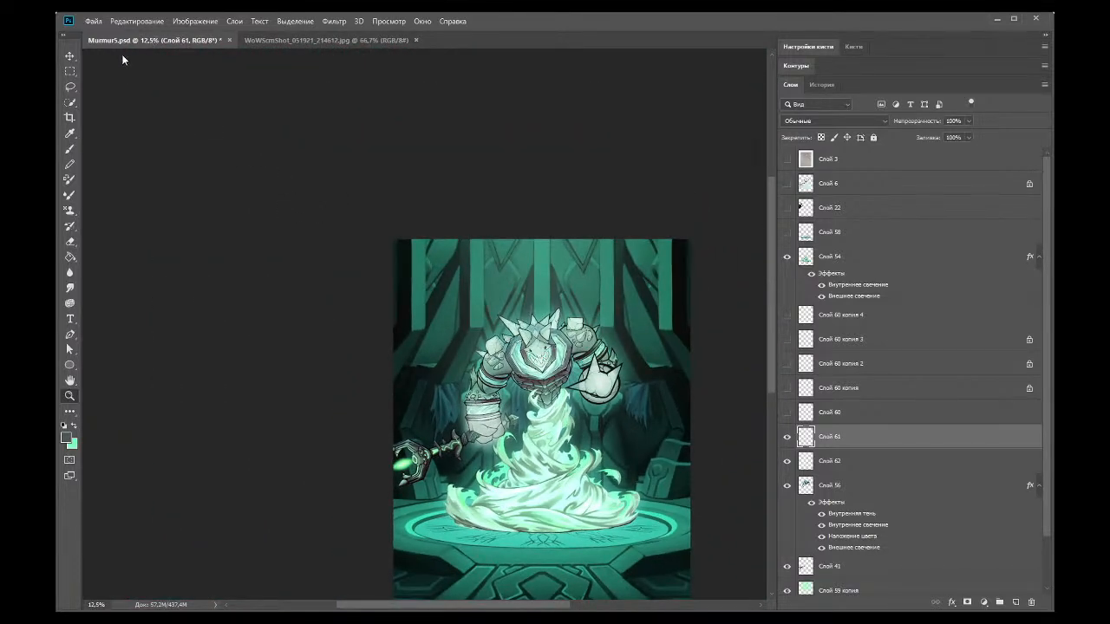
key(alt)
key(ctrl+s)
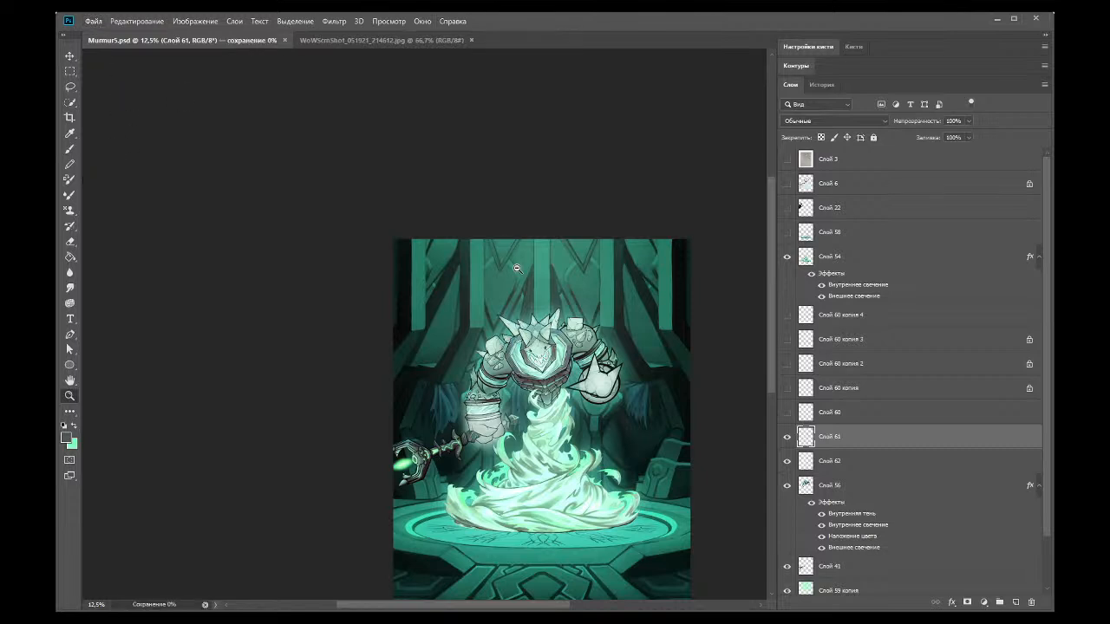
scroll(518, 295, down, 2)
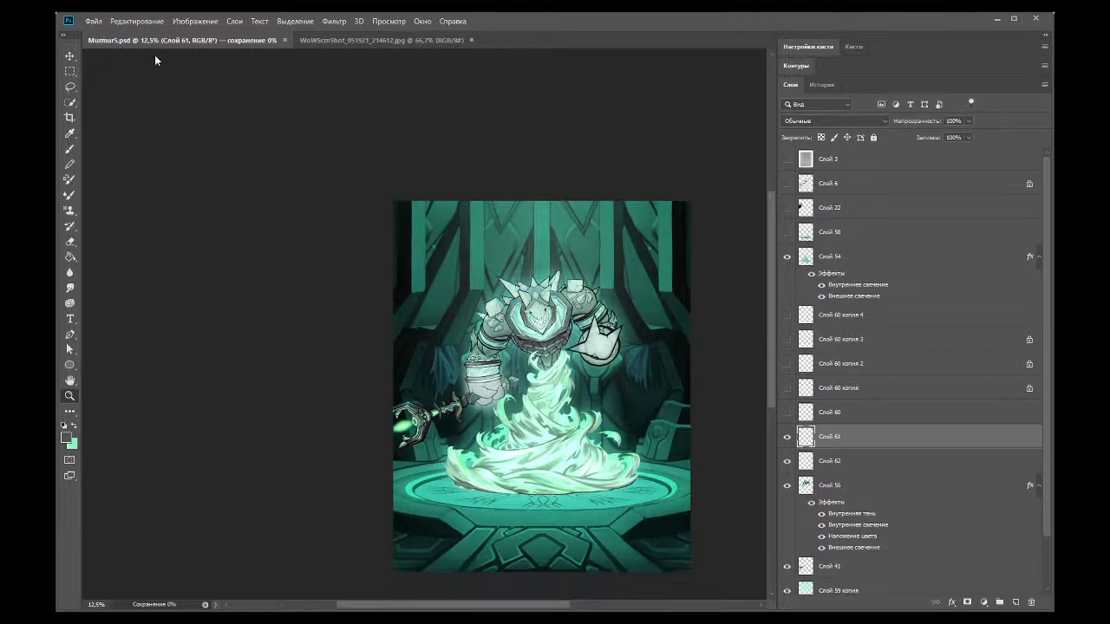
Step: Draw a dark outline along the outer left edge of the forearm's rubble, from the elbow flame down toward the upper wristband
click(452, 374)
click(202, 225)
click(201, 224)
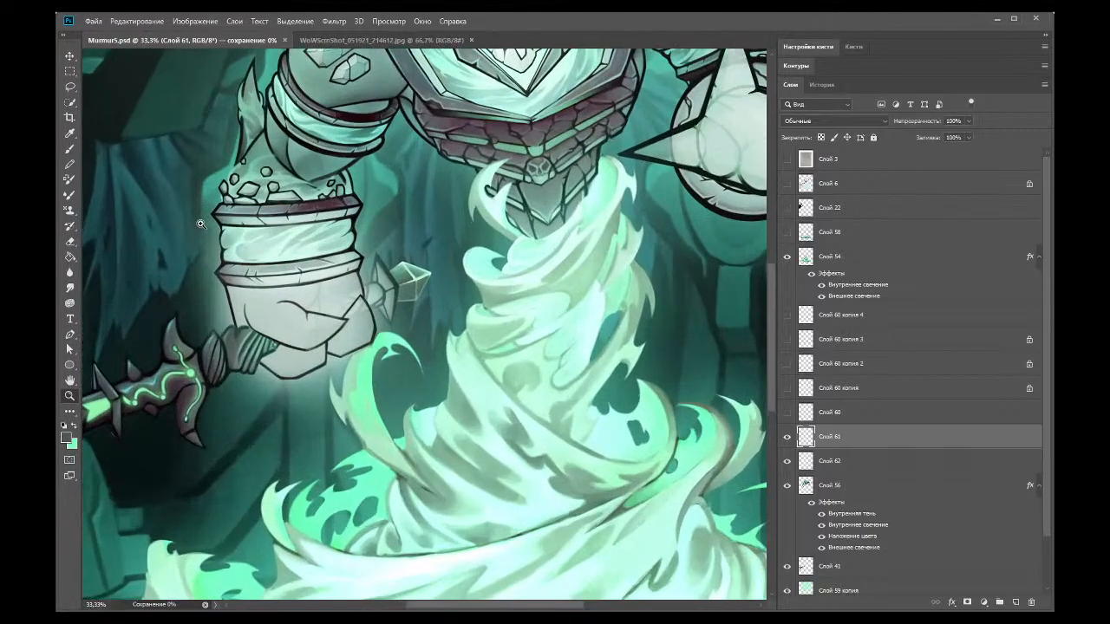
click(200, 224)
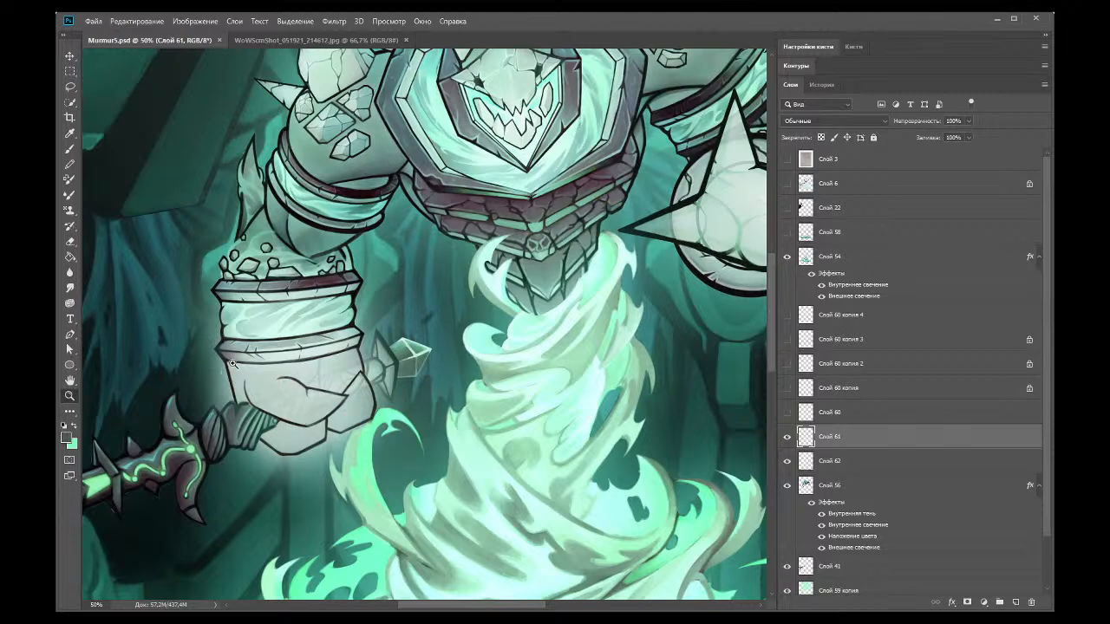
scroll(395, 312, up, 2)
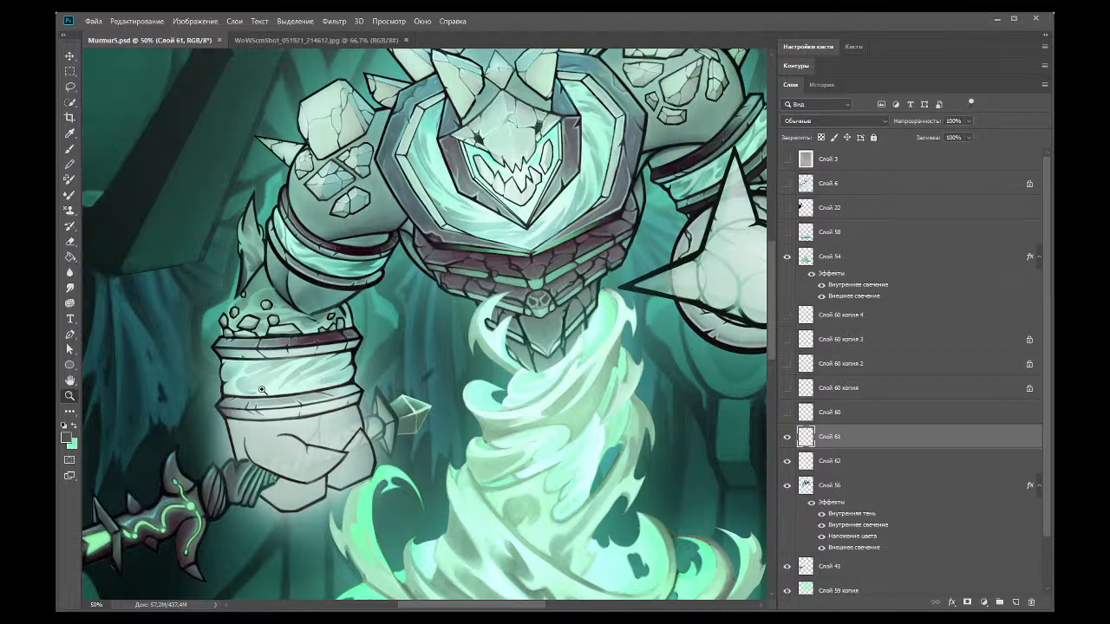
click(217, 310)
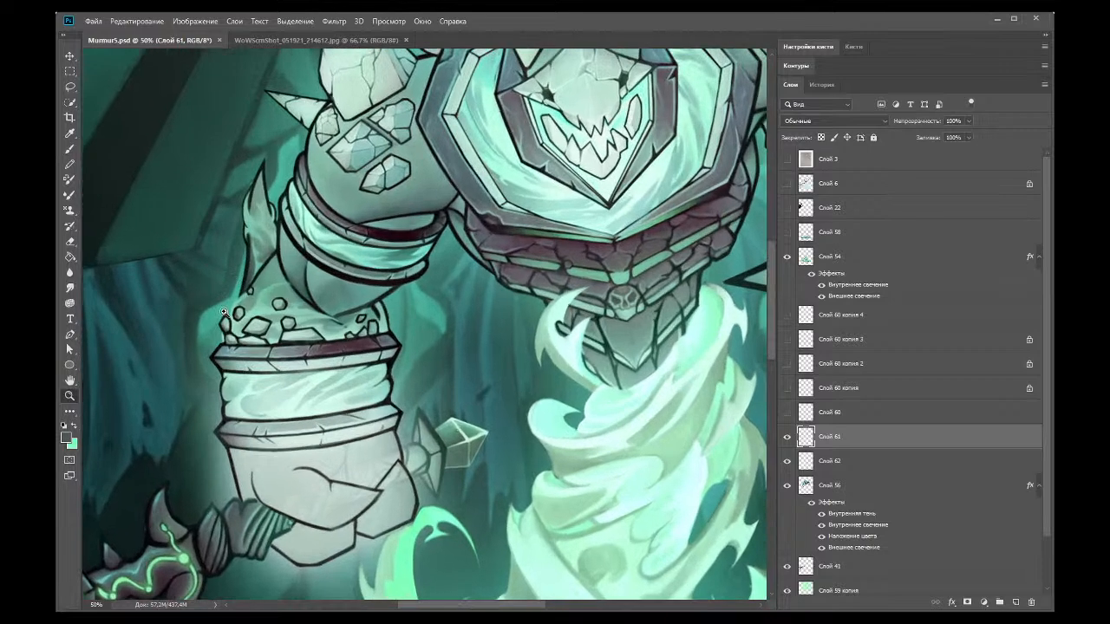
click(215, 303)
click(70, 151)
click(70, 133)
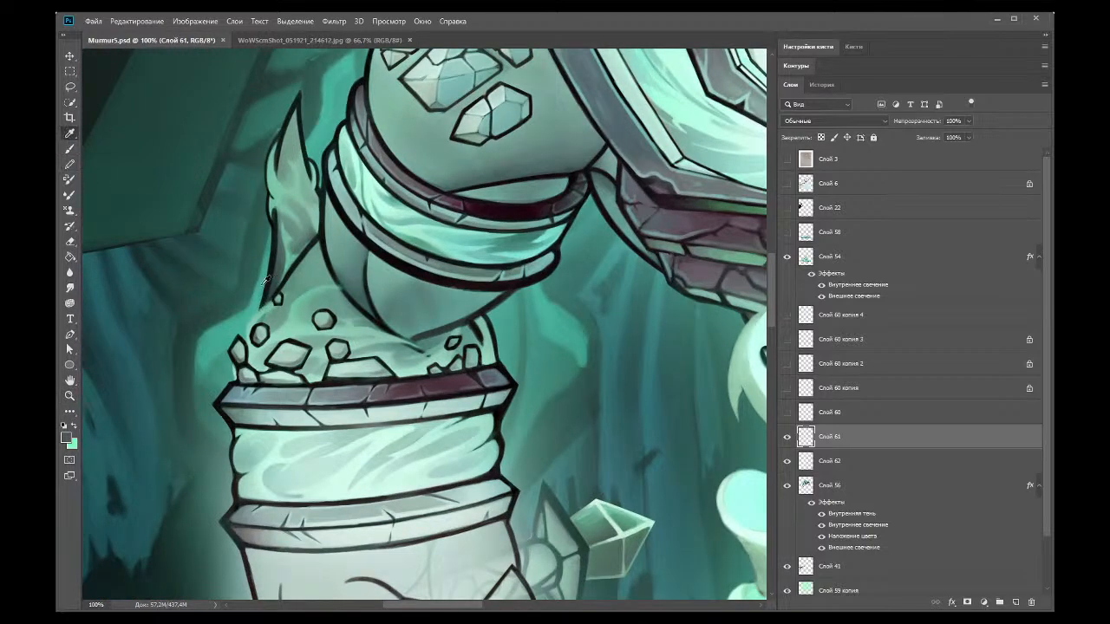
click(70, 149)
drag(241, 338, 264, 295)
key(ctrl+z)
mouse_move(242, 341)
mouse_down()
mouse_move(263, 308)
mouse_move(254, 314)
mouse_up()
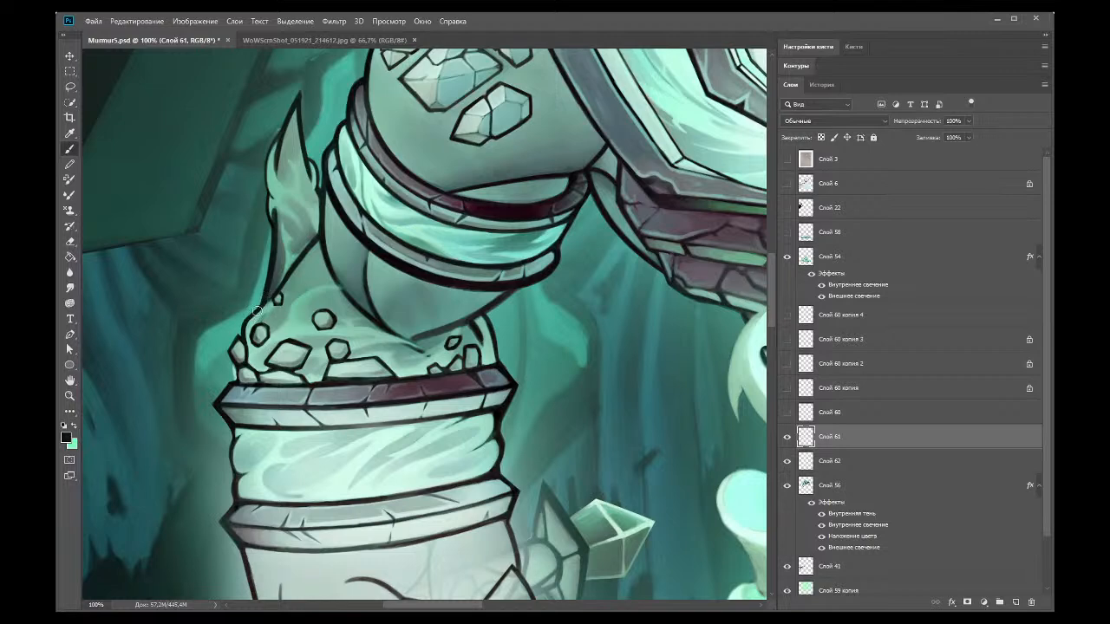
Step: Thicken the black contour down the left side of the wristbands and the fist as far as the staff grip
mouse_move(234, 381)
mouse_down()
mouse_move(235, 357)
mouse_move(232, 385)
mouse_move(232, 360)
mouse_move(233, 373)
mouse_up()
mouse_move(234, 478)
mouse_down()
mouse_move(233, 421)
mouse_move(229, 545)
mouse_move(218, 528)
mouse_move(244, 560)
mouse_move(214, 516)
mouse_move(242, 555)
mouse_up()
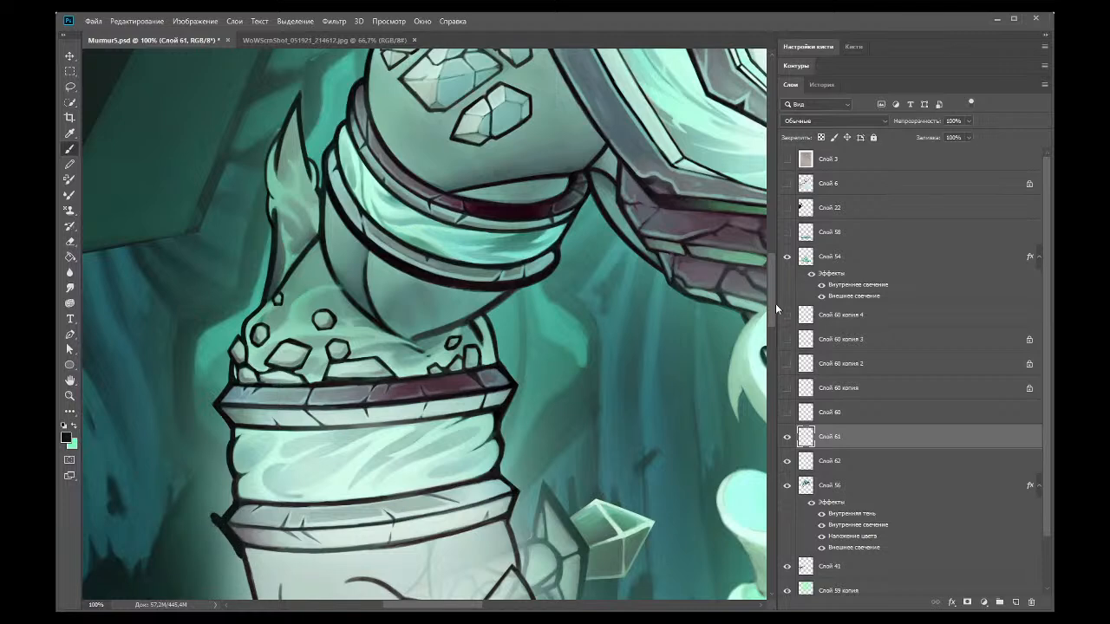
drag(771, 305, 764, 338)
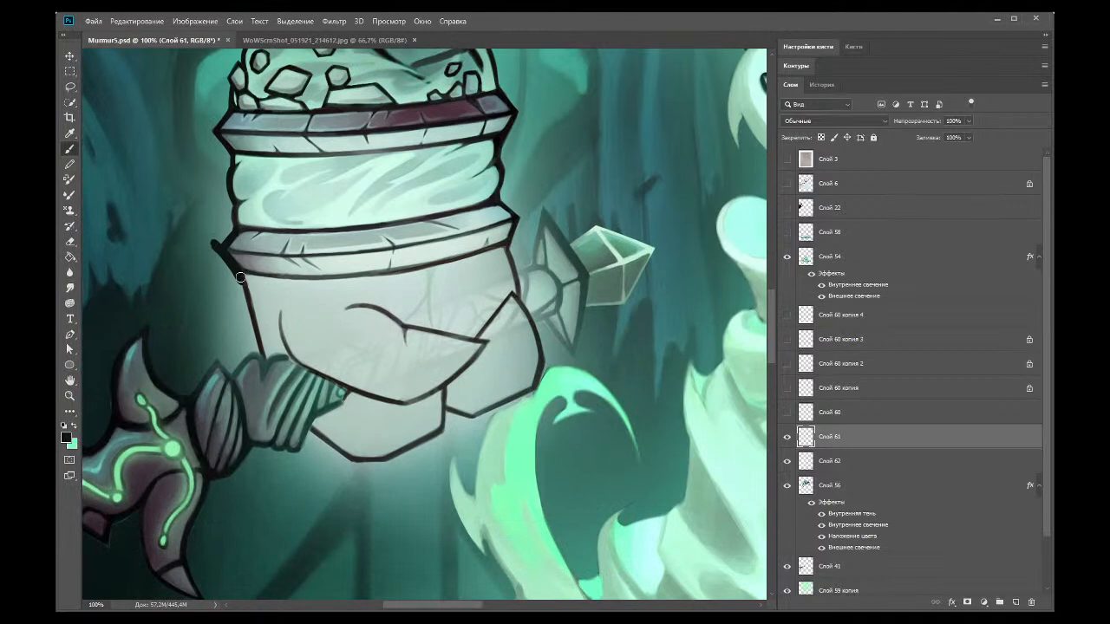
drag(237, 280, 259, 352)
drag(239, 279, 259, 351)
drag(243, 292, 257, 346)
Step: Thicken the black contour along the fist's underside and up its right side to the lower wristband
drag(341, 454, 308, 431)
mouse_move(354, 466)
mouse_down()
mouse_move(436, 434)
mouse_move(449, 402)
mouse_move(463, 406)
mouse_move(442, 430)
mouse_move(444, 412)
mouse_move(486, 410)
mouse_move(479, 421)
mouse_move(526, 392)
mouse_up()
drag(473, 420, 535, 390)
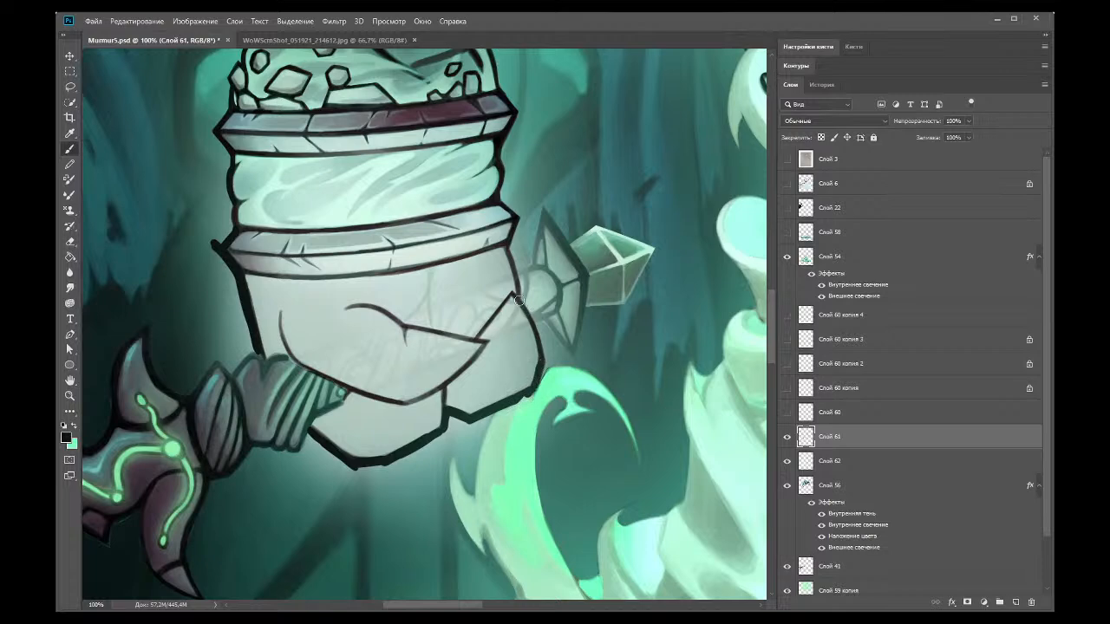
drag(543, 374, 502, 242)
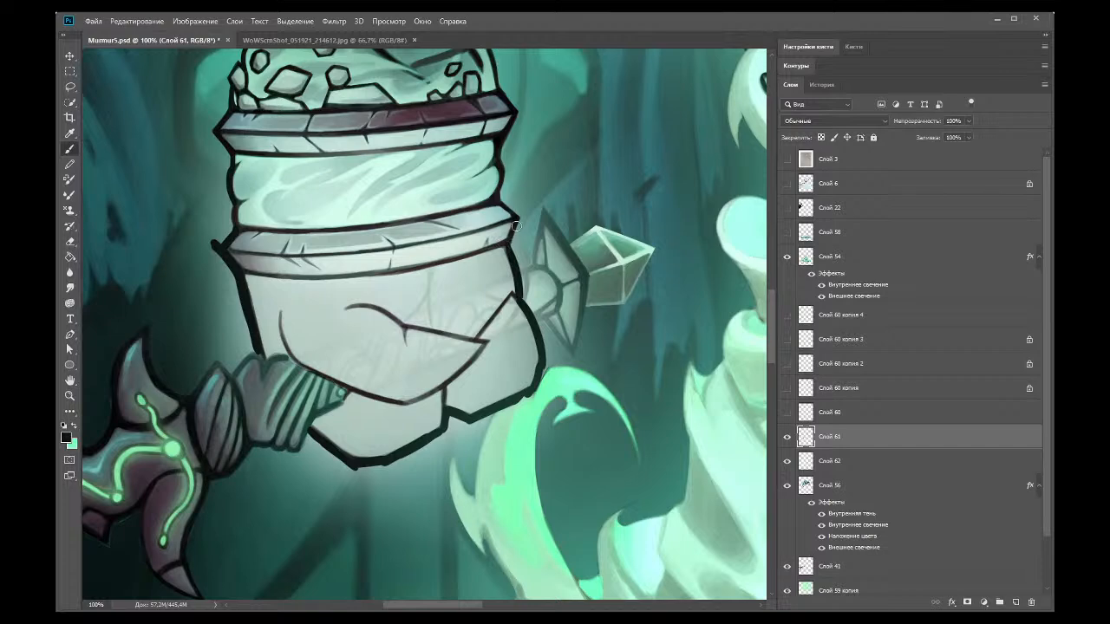
Step: Thicken the contour along the right side of the forearm, around the corners of the lower and upper wristbands
mouse_move(501, 198)
mouse_down()
mouse_move(526, 216)
mouse_move(521, 228)
mouse_move(522, 195)
mouse_move(521, 212)
mouse_up()
scroll(775, 314, up, 5)
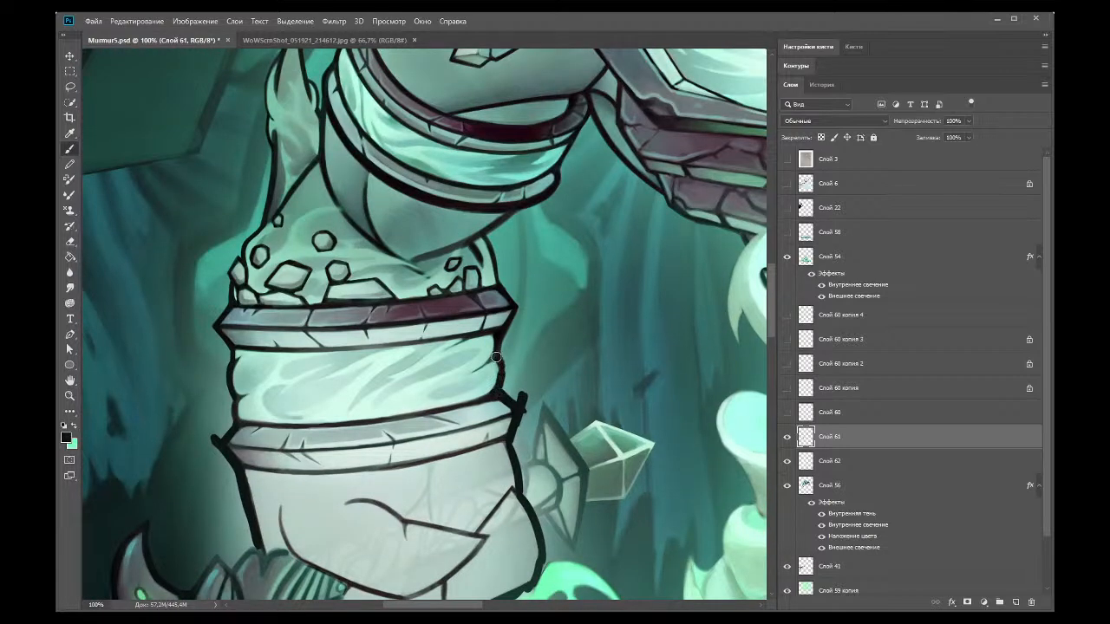
mouse_move(498, 392)
mouse_down()
mouse_move(506, 327)
mouse_move(500, 336)
mouse_move(520, 293)
mouse_move(497, 308)
mouse_move(500, 284)
mouse_move(520, 307)
mouse_move(509, 277)
mouse_move(521, 310)
mouse_up()
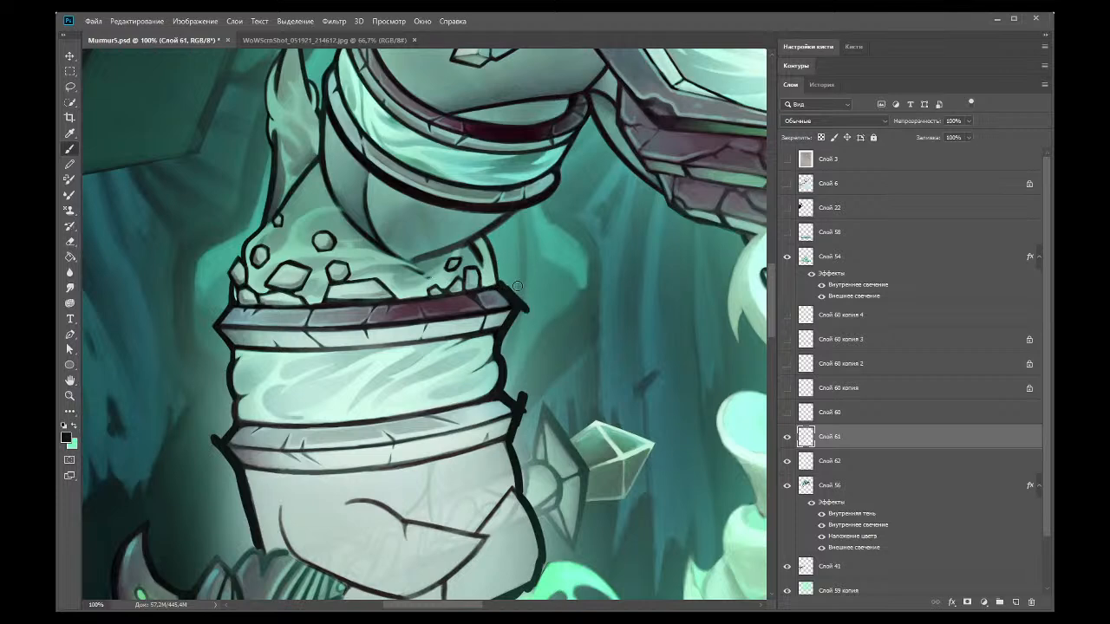
Step: Check the contour in the whole illustration, and thicken the short diagonal line between the fist's thumb and right finger
click(69, 395)
alt+click(208, 164)
alt+click(215, 162)
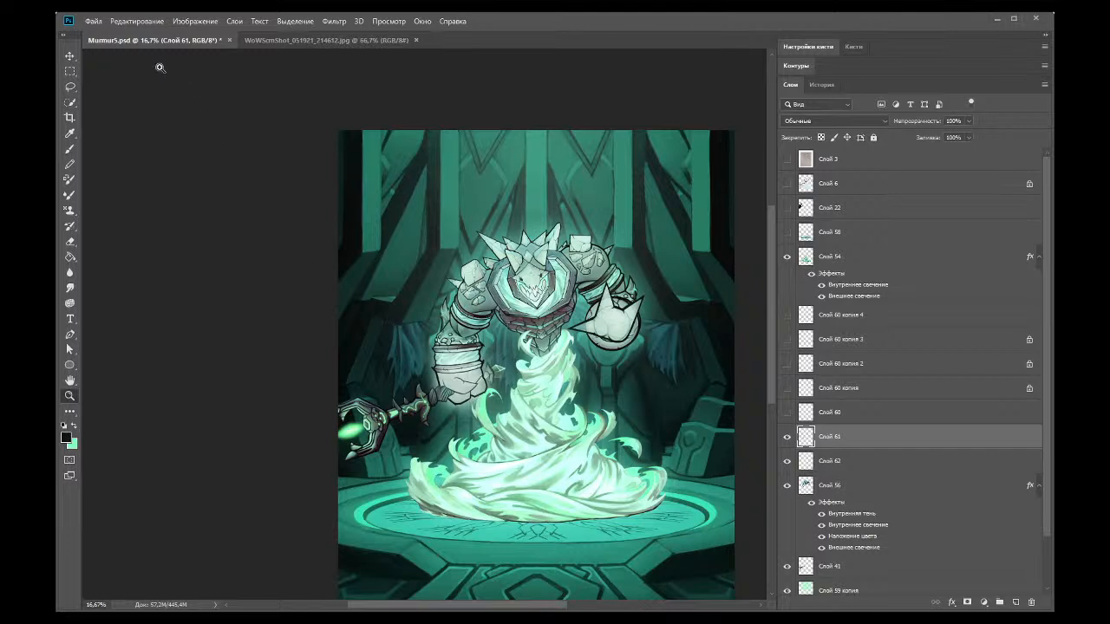
drag(456, 349, 510, 386)
click(510, 386)
key(b)
click(502, 424)
shift+click(540, 377)
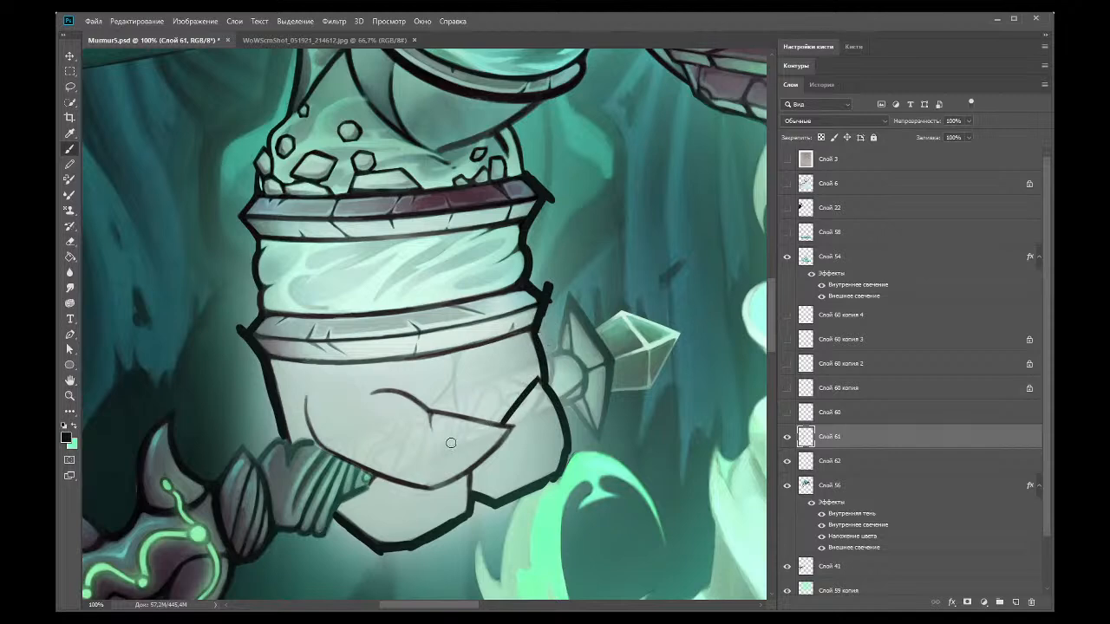
Step: Erase the stray stroke ends at the lower wristband's corners and sample the dark contour colour from the fist's right edge
click(69, 241)
mouse_move(559, 300)
mouse_down()
mouse_move(532, 281)
mouse_move(564, 297)
mouse_up()
click(69, 133)
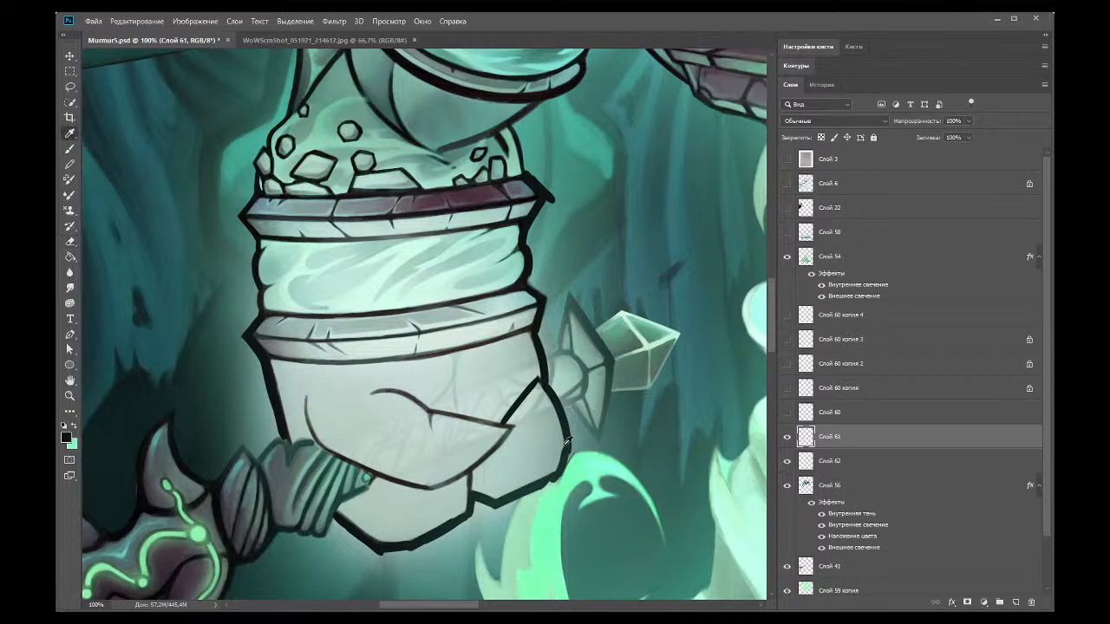
click(70, 149)
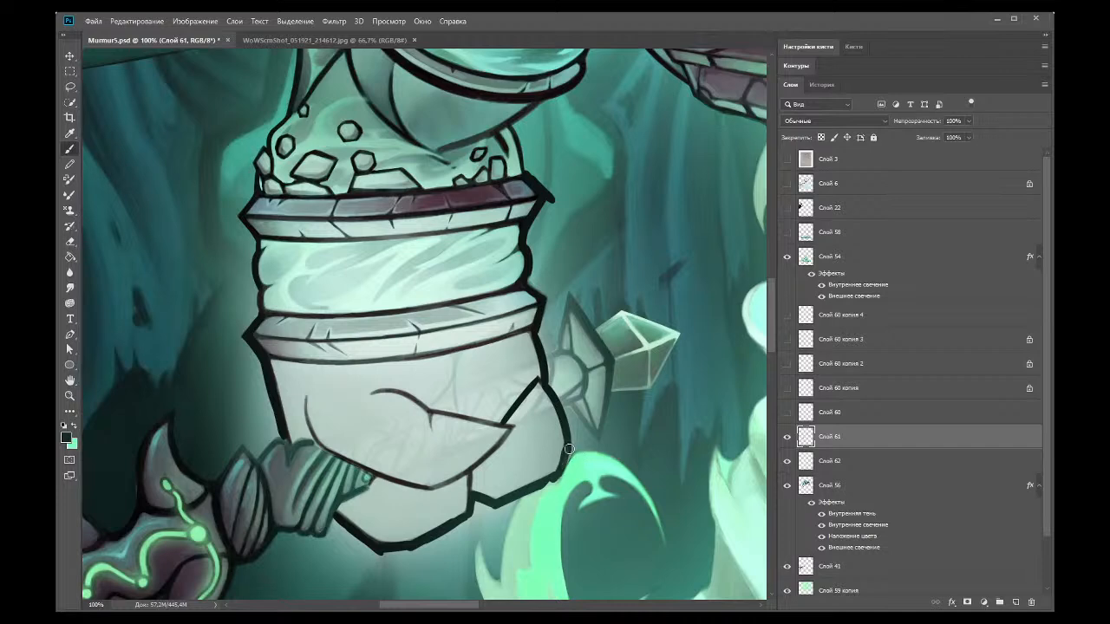
Step: Compare the forearm and fist with Слой 61's outlines hidden and shown
click(788, 437)
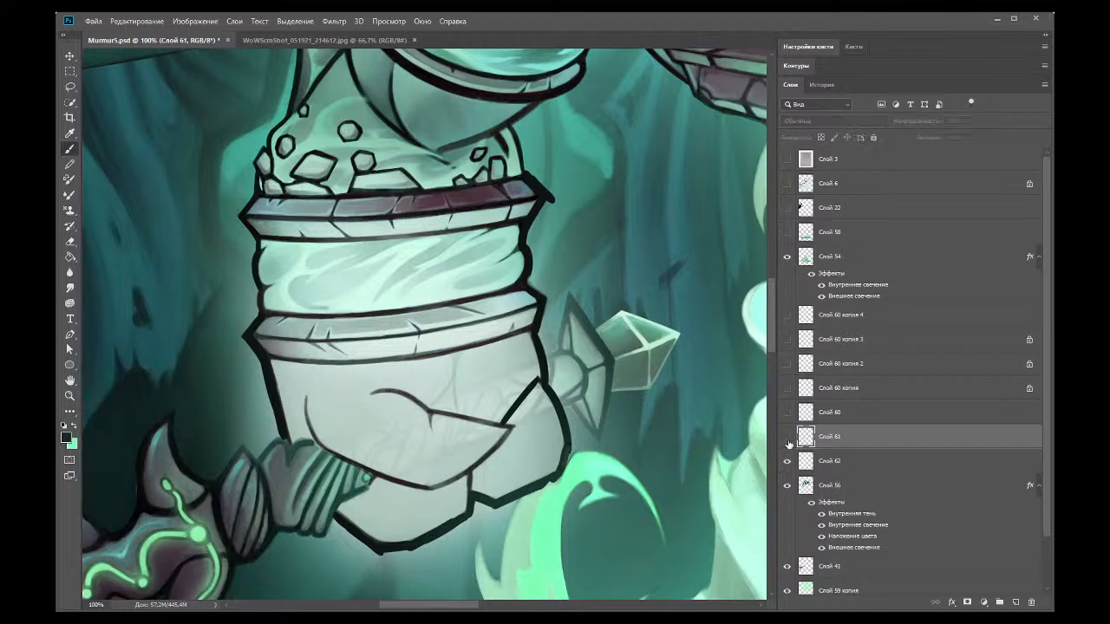
click(787, 439)
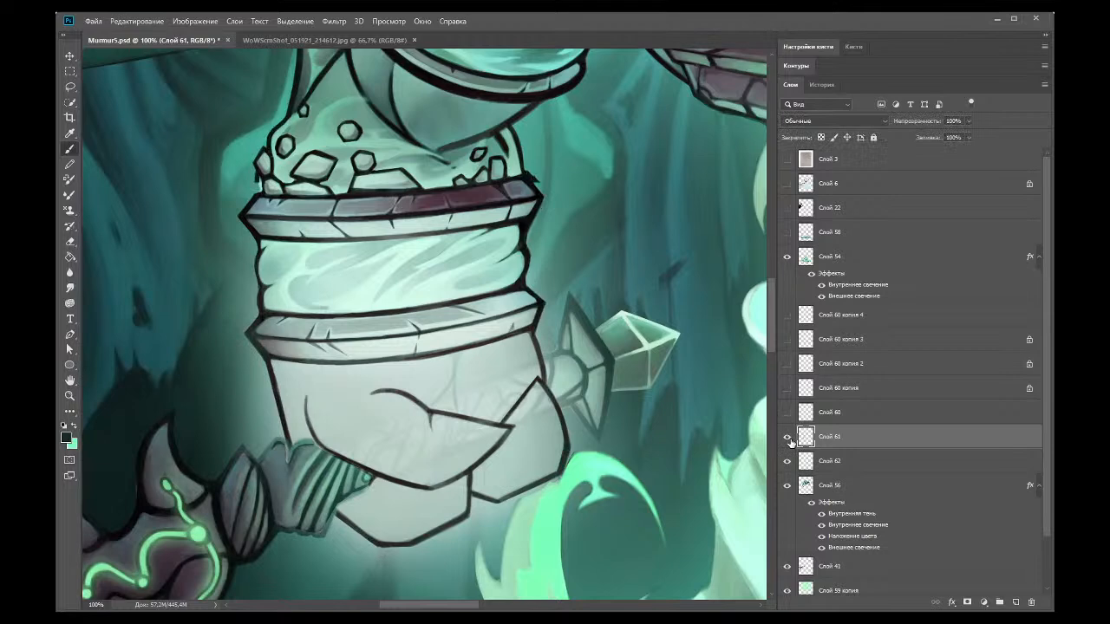
click(788, 438)
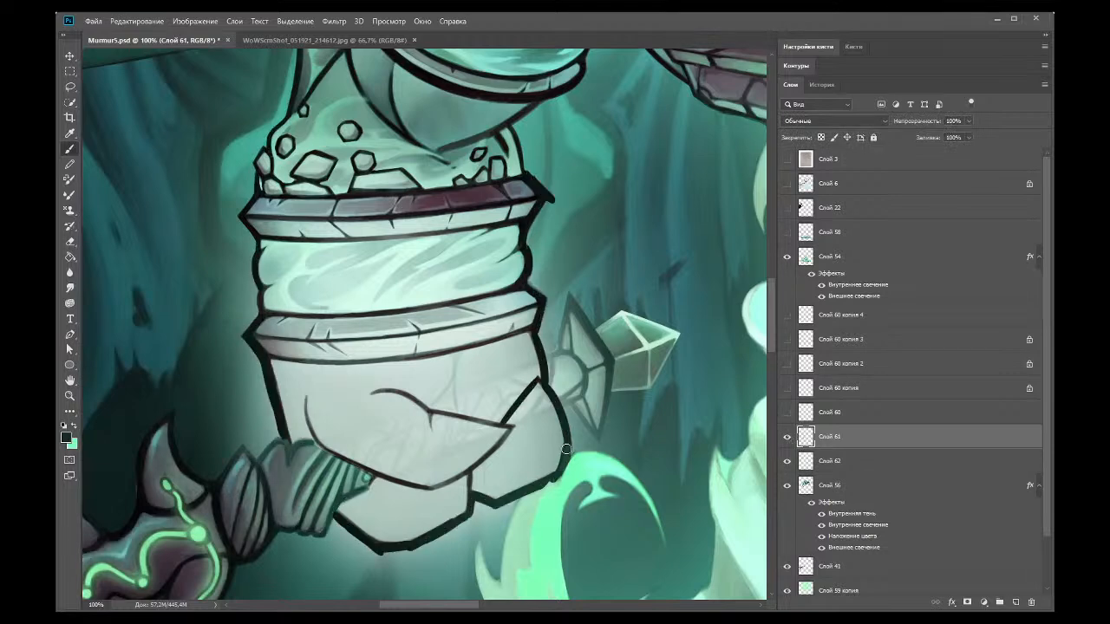
Step: Hide the flame layer Слой 54 and reinforce the black contour on the right and lower edges of the fist's right finger
click(69, 132)
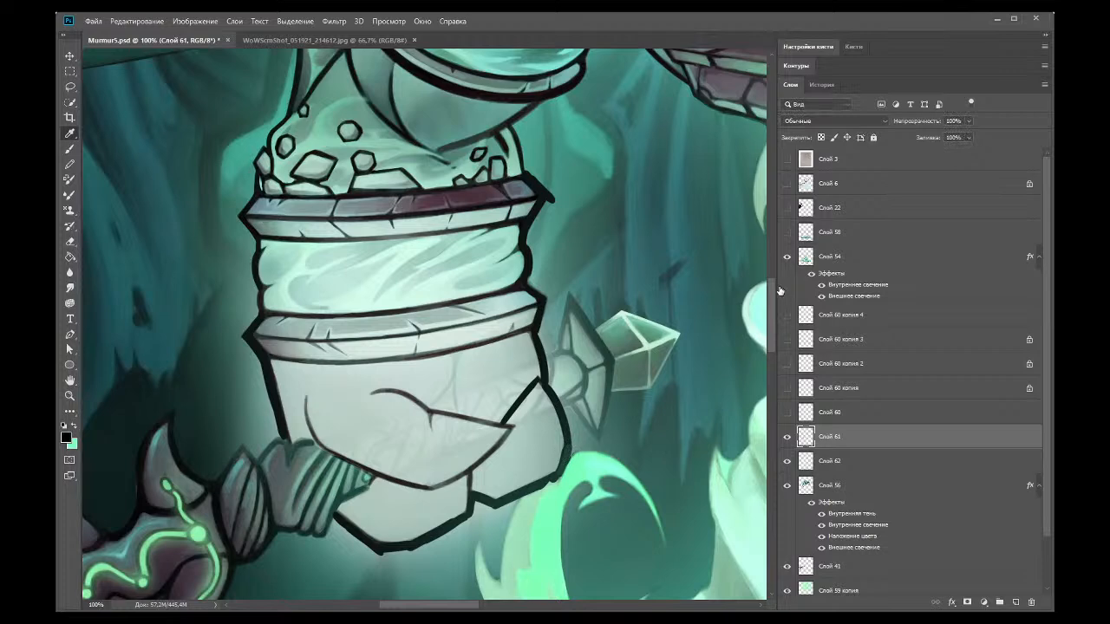
click(787, 258)
click(70, 148)
mouse_move(565, 447)
mouse_down()
mouse_move(558, 482)
mouse_move(561, 406)
mouse_up()
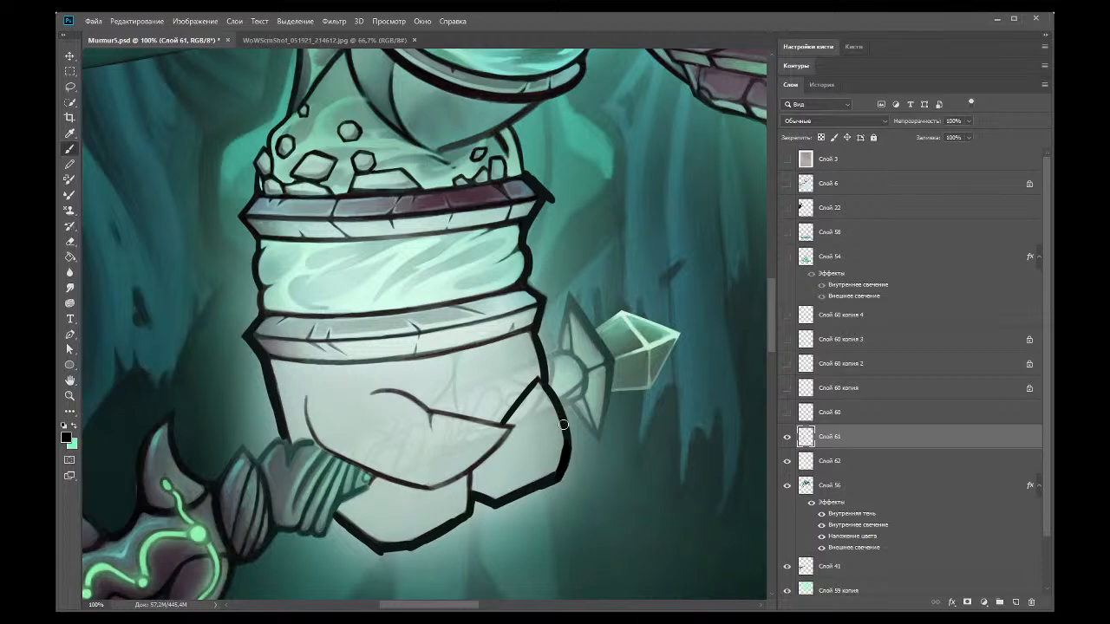
drag(496, 504, 546, 482)
Step: Refine the fist's thick contour by alternately painting and erasing, thickening the line between the lower fingers and smoothing the underside
click(71, 243)
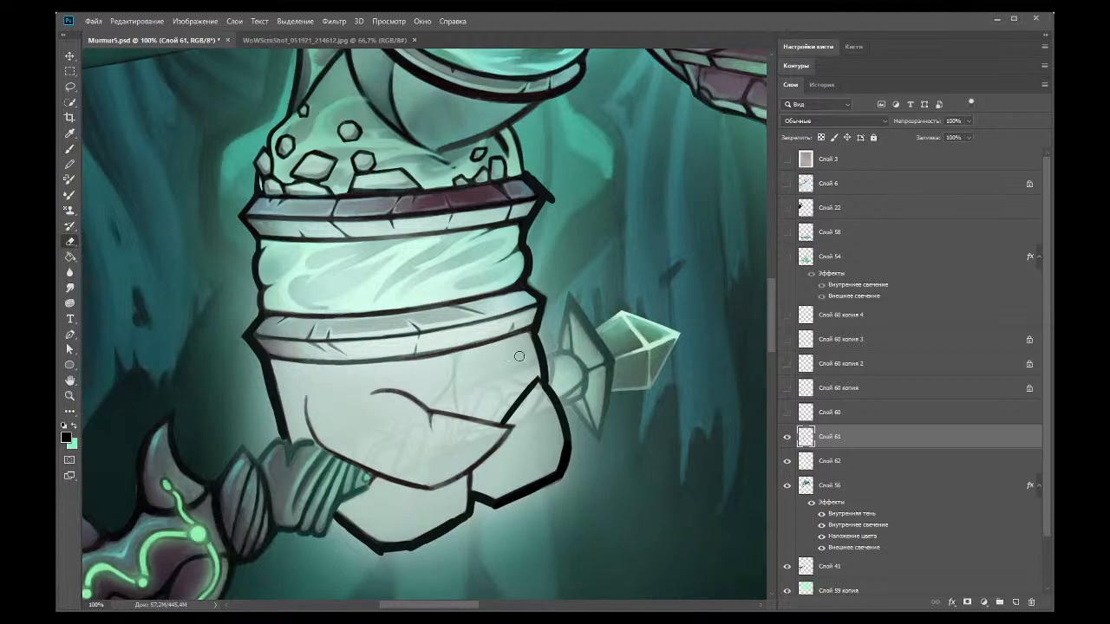
click(70, 152)
click(73, 240)
click(70, 149)
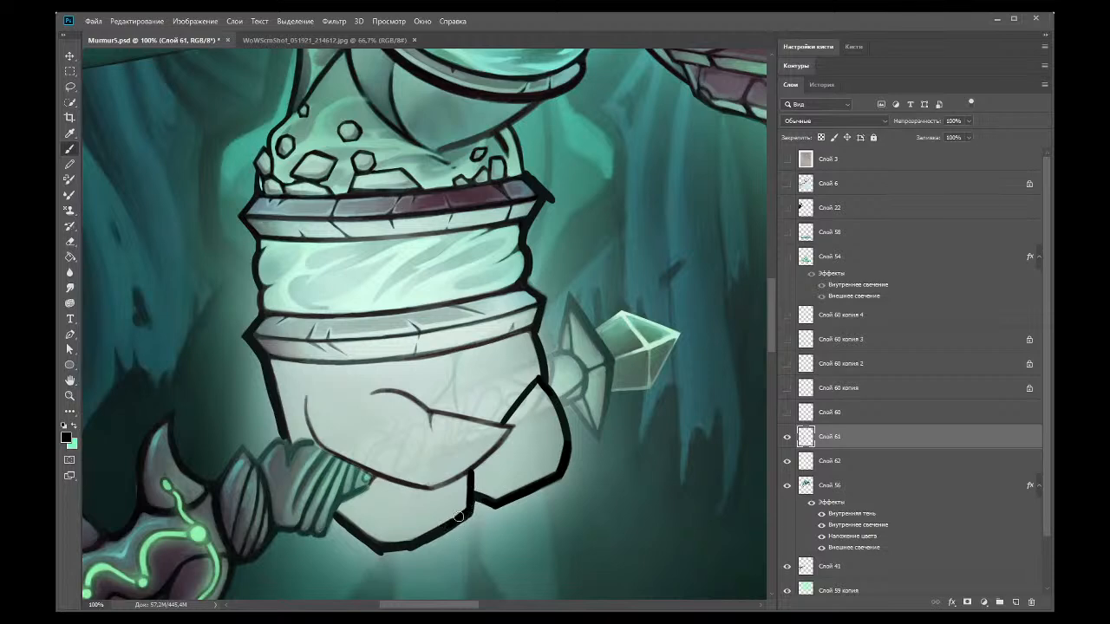
key(e)
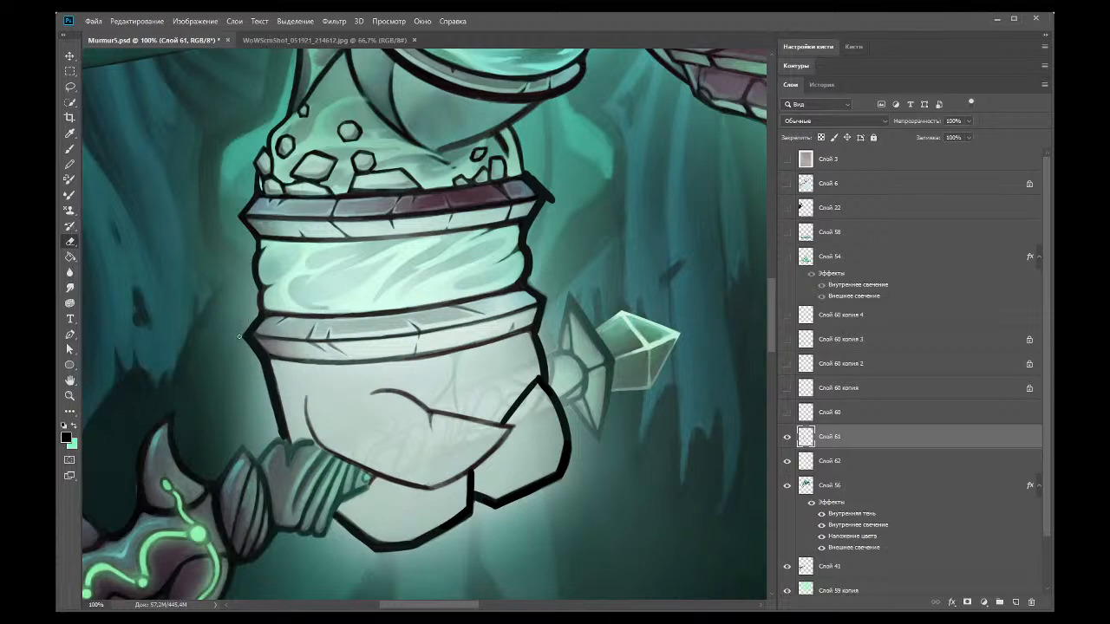
Step: Check the thick forearm and fist contours up close and against the whole golem illustration
drag(772, 322, 772, 299)
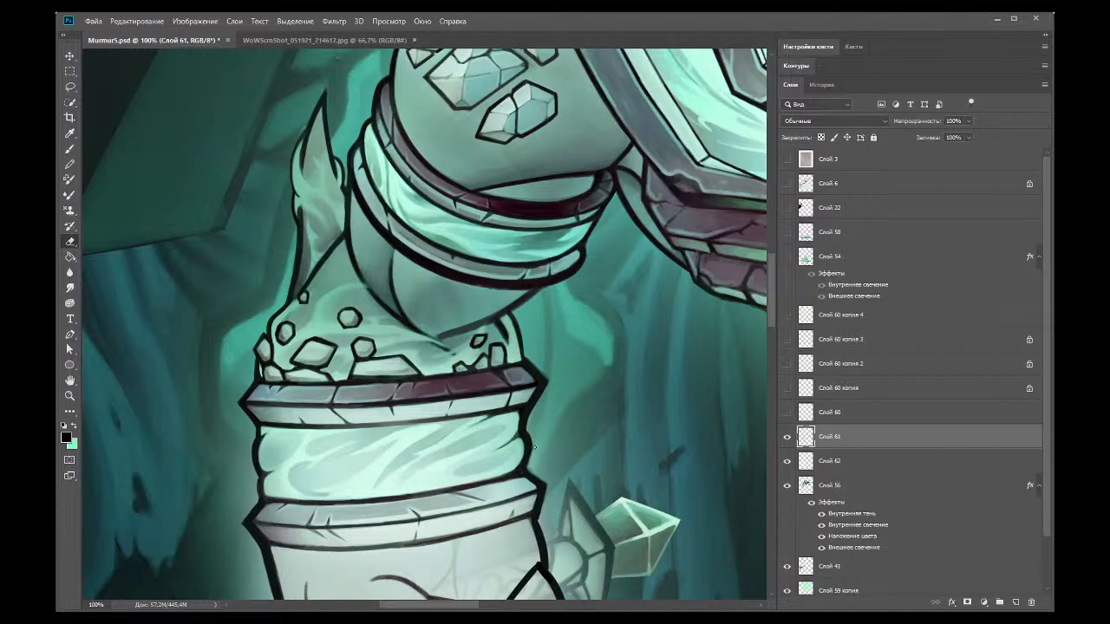
click(70, 396)
alt+click(164, 129)
alt+click(164, 128)
alt+click(164, 128)
alt+click(164, 129)
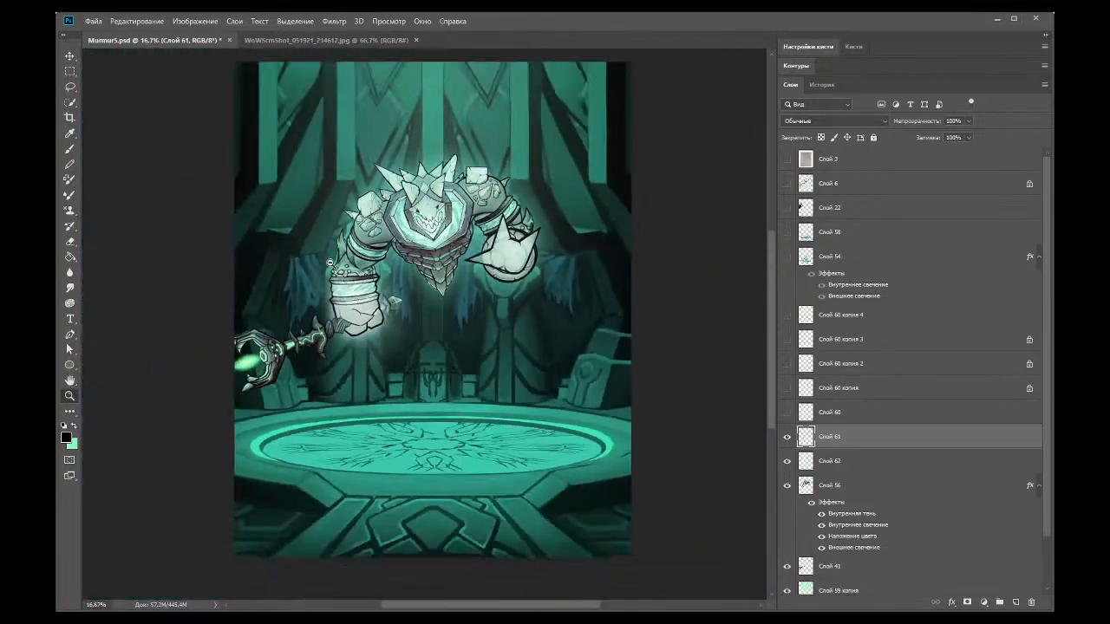
alt+click(450, 224)
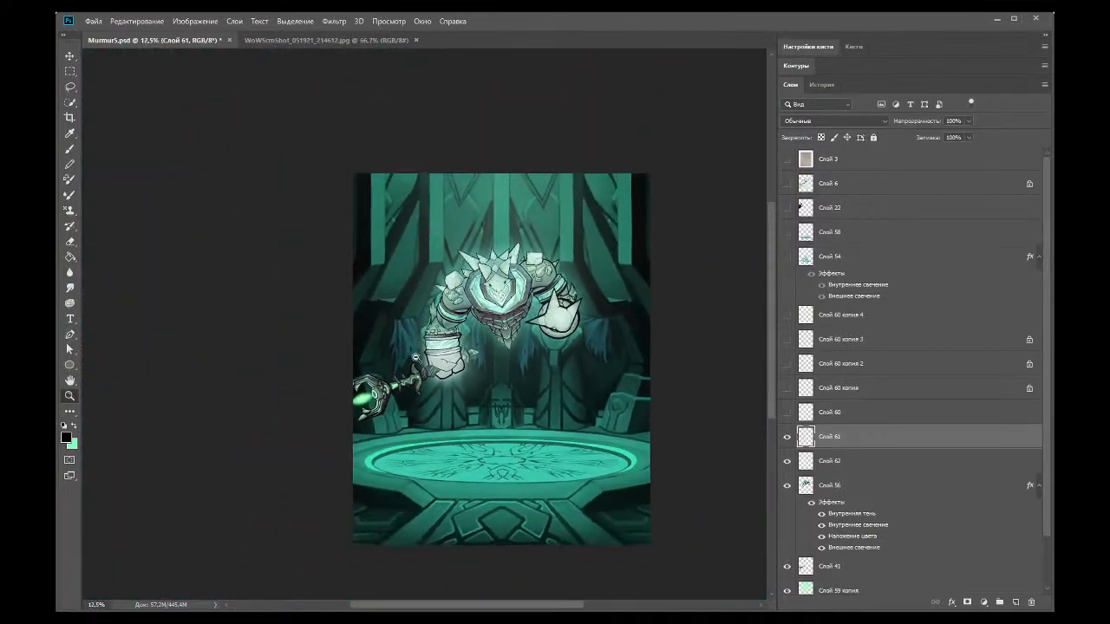
click(398, 369)
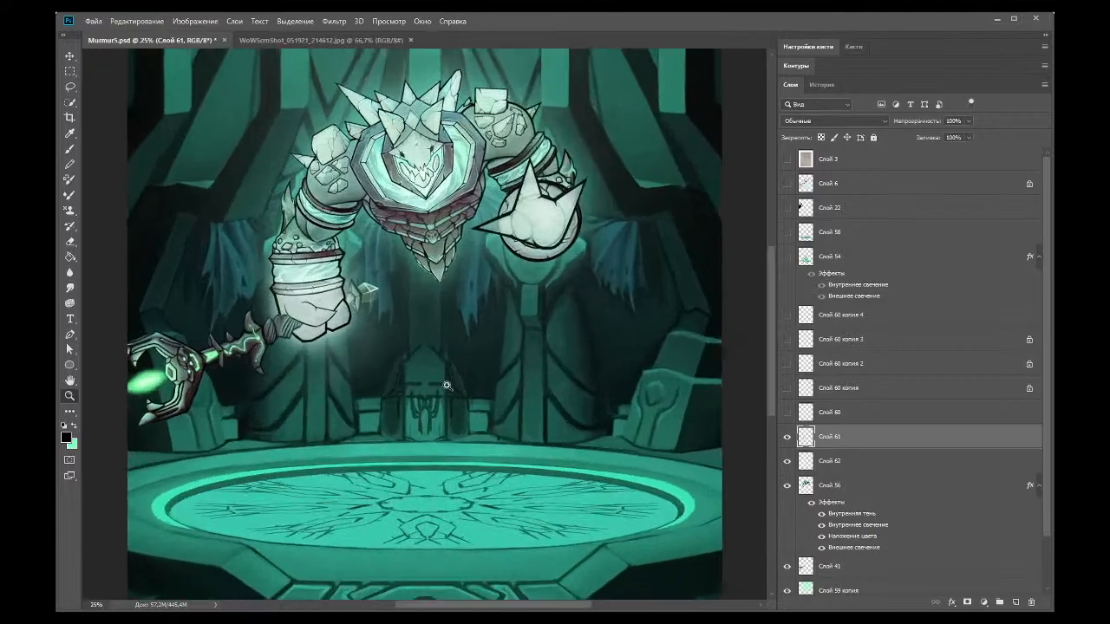
click(229, 234)
click(229, 234)
click(226, 234)
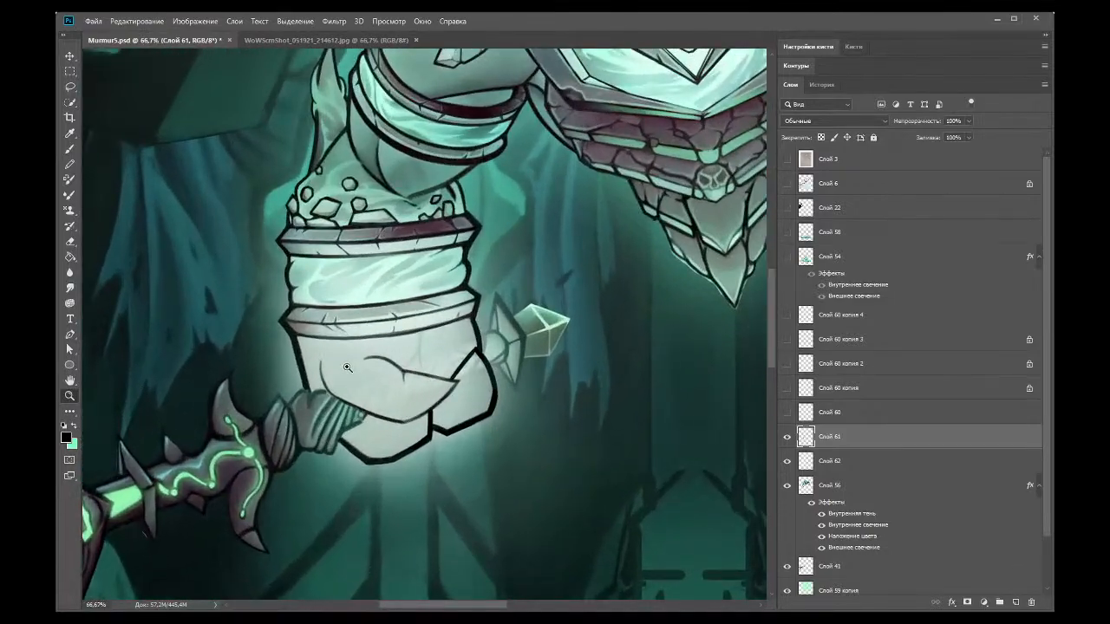
Step: Thicken the curved inner line at the fist's left side with a black brush stroke
click(206, 234)
click(69, 149)
mouse_move(308, 357)
mouse_down()
mouse_move(310, 386)
mouse_move(377, 445)
mouse_move(314, 395)
mouse_move(371, 429)
mouse_up()
key(ctrl+z)
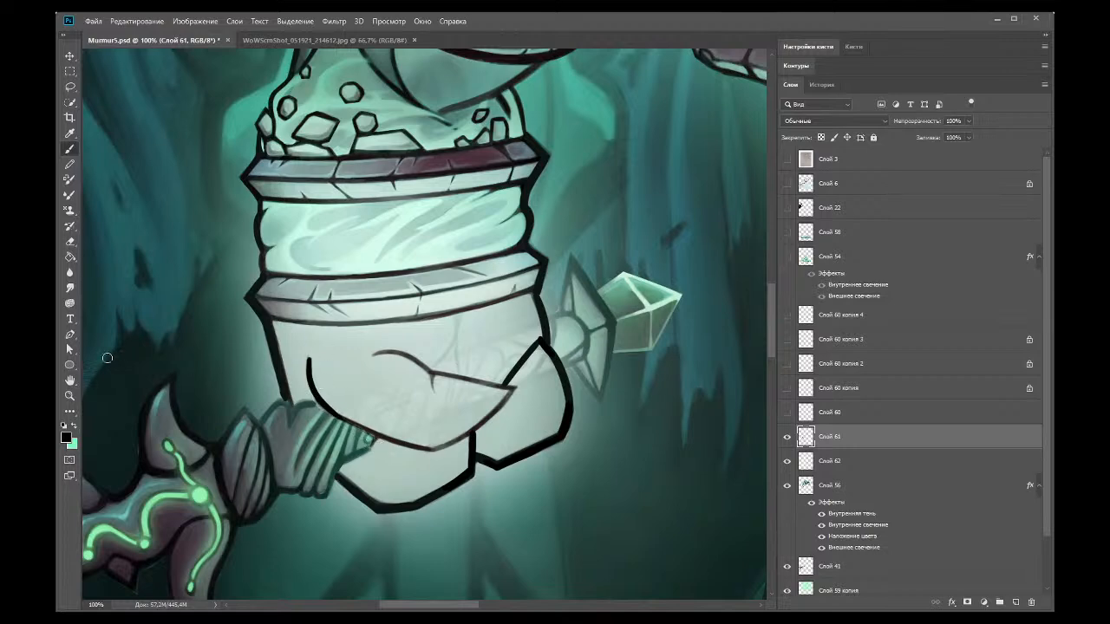
Step: Rotate the canvas and thicken the large finger's outline in black along its curved edge to the pointed tip, retrying uneven strokes
click(71, 382)
key(r)
drag(91, 395, 337, 191)
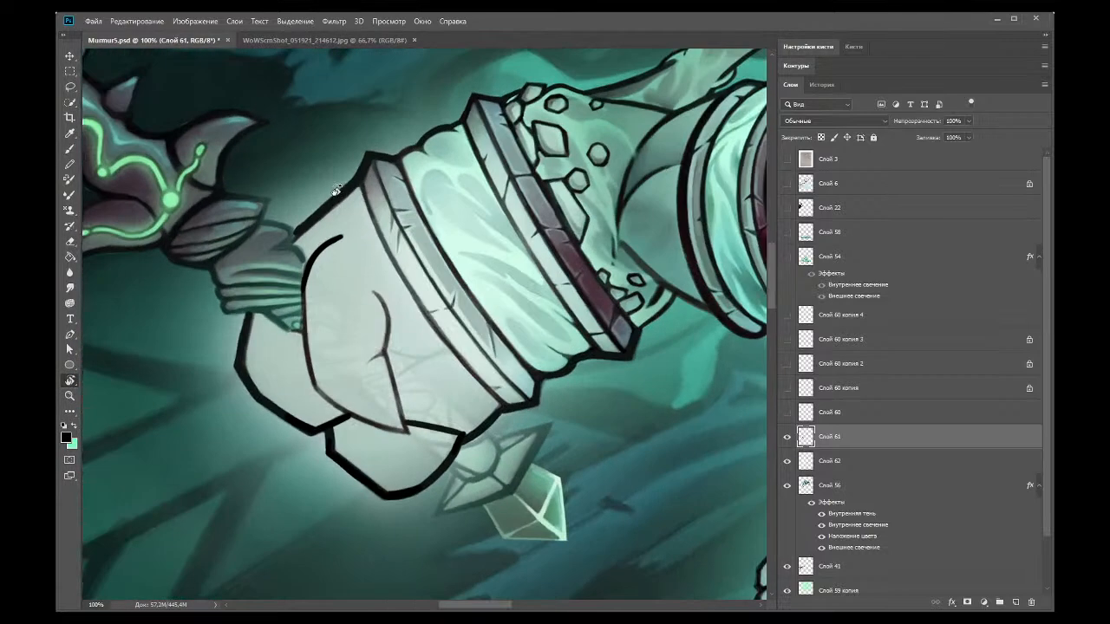
click(70, 149)
drag(305, 275, 307, 391)
key(ctrl+z)
mouse_move(305, 274)
mouse_down()
mouse_move(317, 390)
mouse_move(373, 422)
mouse_up()
mouse_move(316, 387)
mouse_down()
mouse_move(358, 423)
mouse_move(346, 411)
mouse_move(410, 441)
mouse_up()
key(ctrl+z)
drag(352, 415, 407, 432)
key(ctrl+z)
key(ctrl+z)
key(ctrl+z)
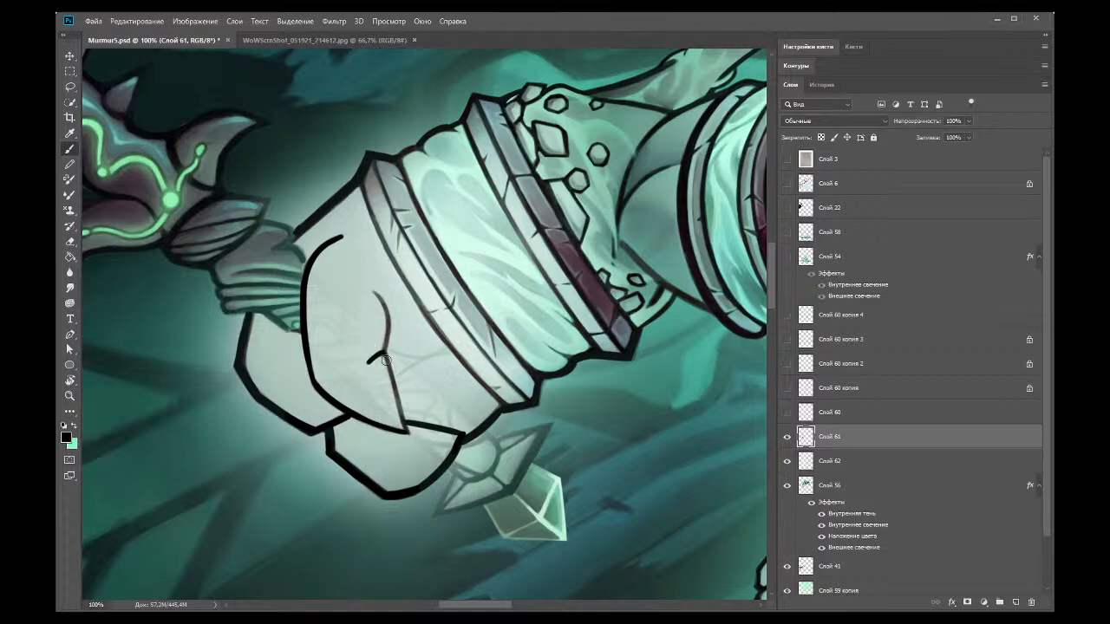
Step: Thicken the straight black line running from the fist's inner crease to the large finger's pointed tip
drag(381, 351, 404, 426)
key(ctrl+z)
drag(382, 351, 404, 426)
key(ctrl+z)
drag(382, 350, 405, 424)
key(ctrl+z)
drag(382, 350, 405, 431)
key(ctrl+z)
Step: Redraw the curved part of the fist's inner crease as a thick black line
drag(375, 291, 389, 342)
key(ctrl+z)
drag(375, 291, 391, 343)
key(ctrl+z)
drag(375, 291, 381, 359)
Step: Redraw the short side tick where the fist's crease lines meet and erase it into a tapered end
click(70, 241)
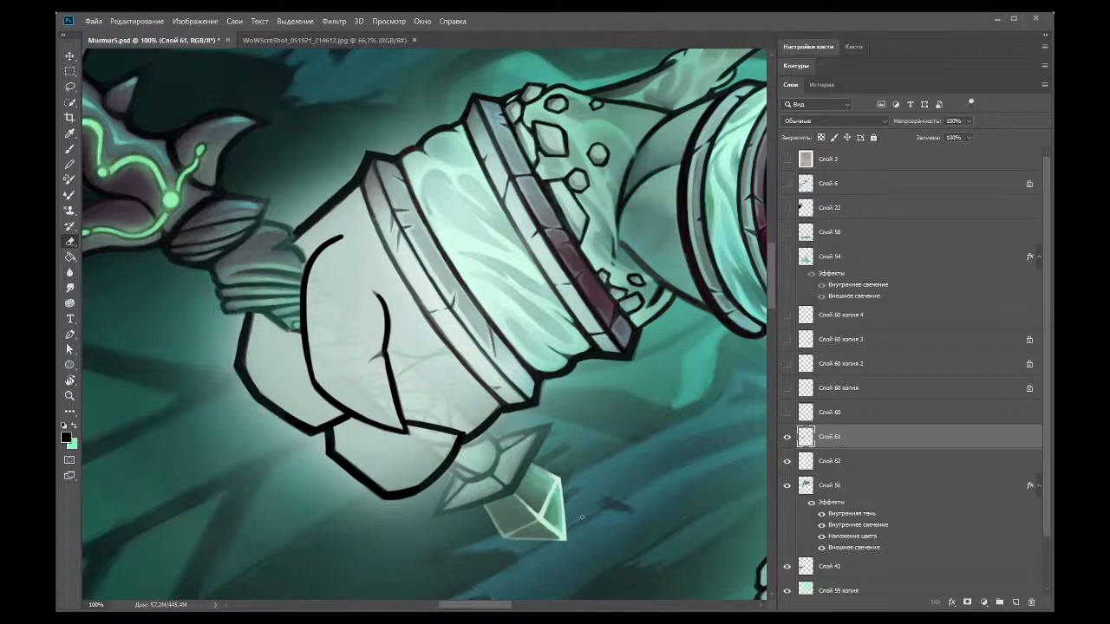
click(69, 132)
click(70, 149)
drag(385, 351, 361, 366)
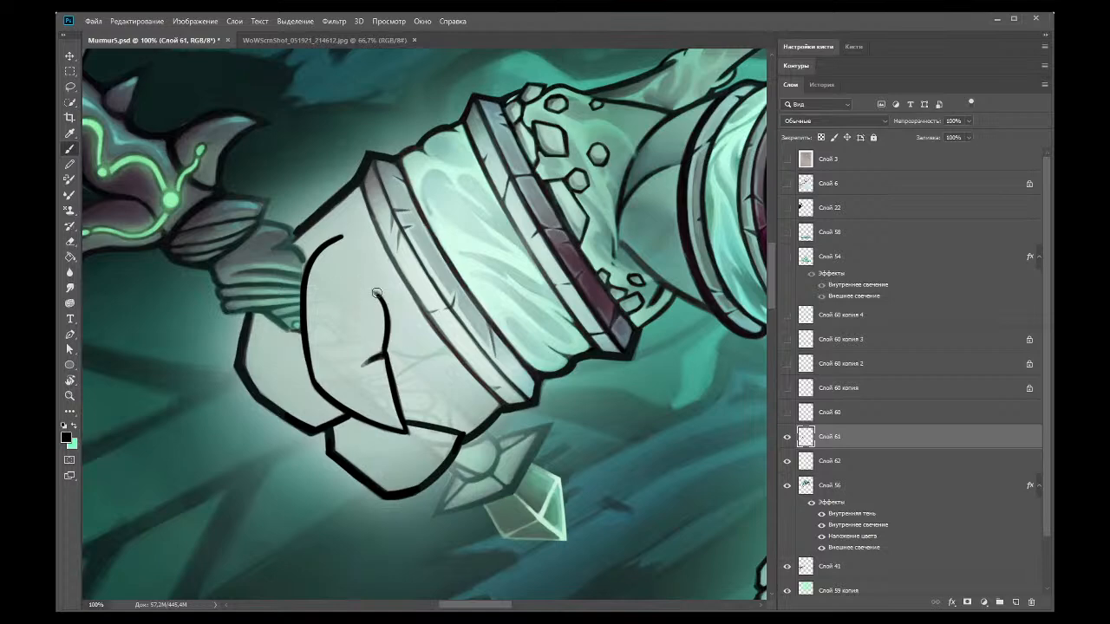
key(e)
drag(360, 366, 379, 360)
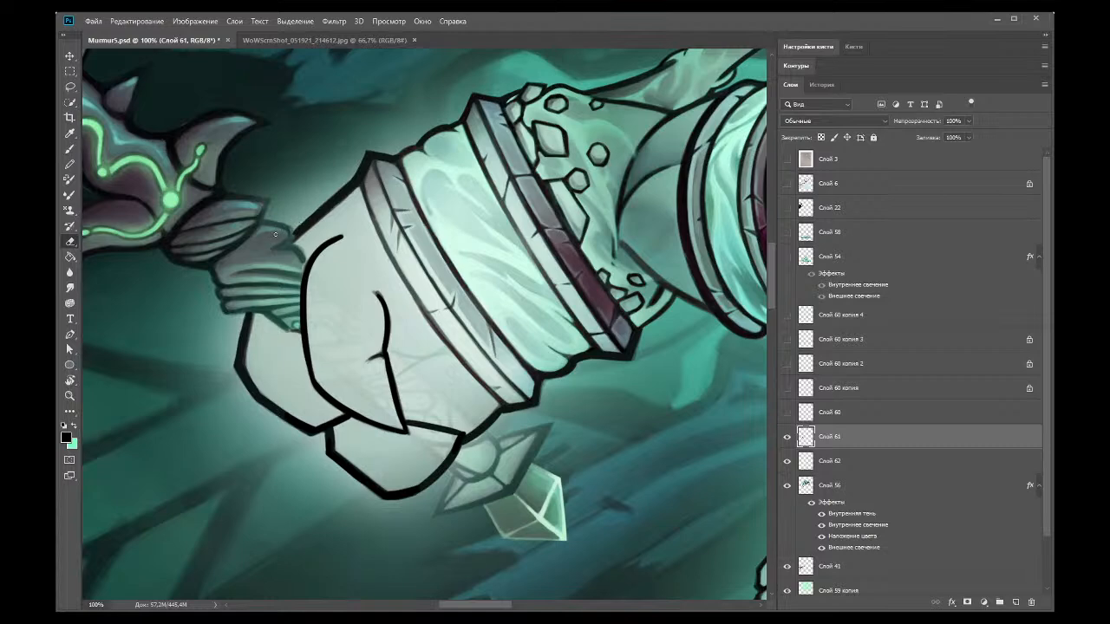
Step: Sample a dark tone from the staff and reset the canvas rotation to upright
key(i)
click(111, 156)
key(b)
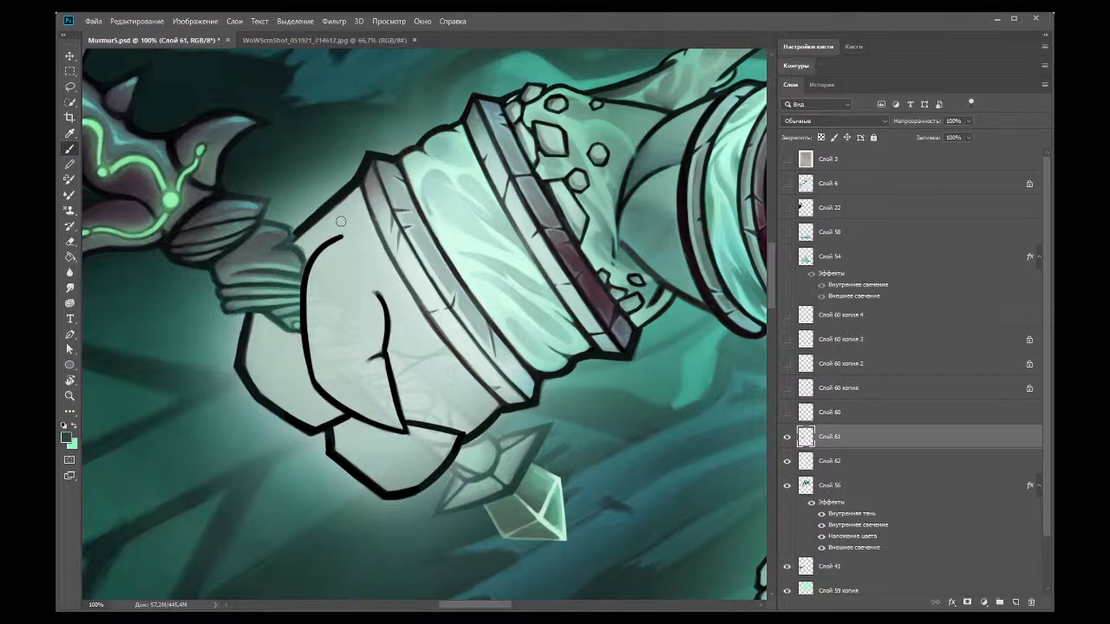
click(70, 380)
key(Escape)
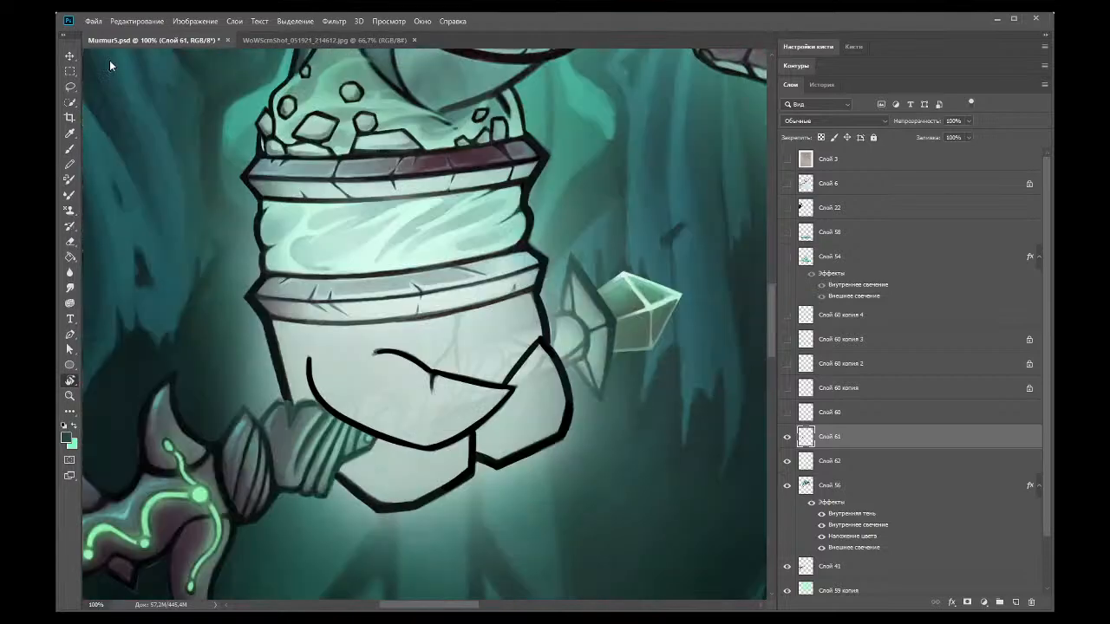
Step: Show the stone debris layer Слой 58 in the full view of the illustration
click(69, 395)
alt+click(185, 100)
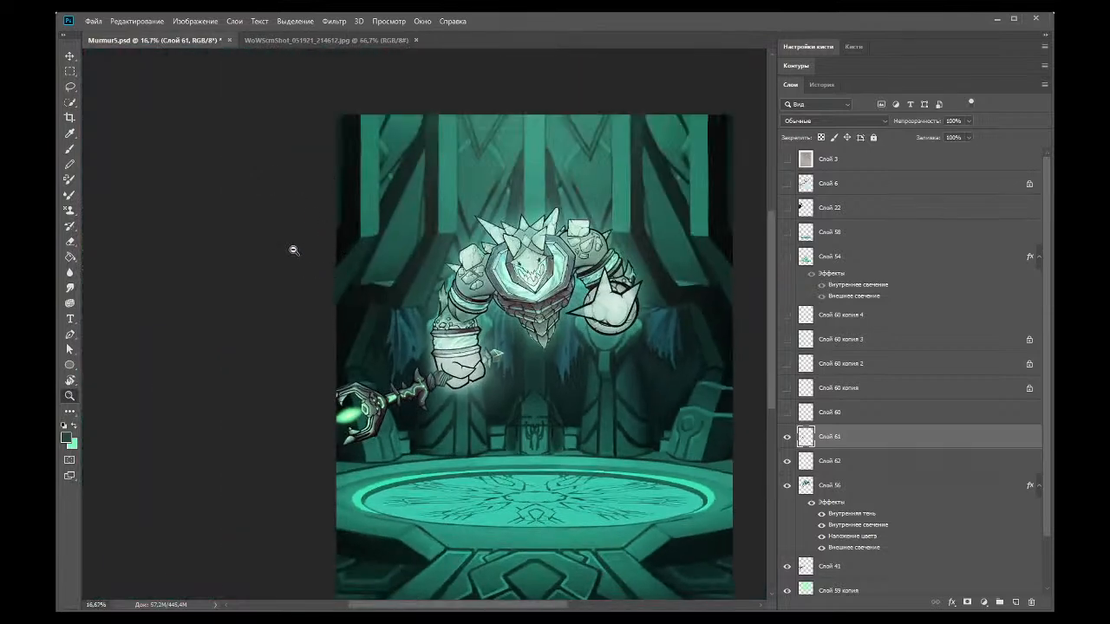
alt+click(529, 324)
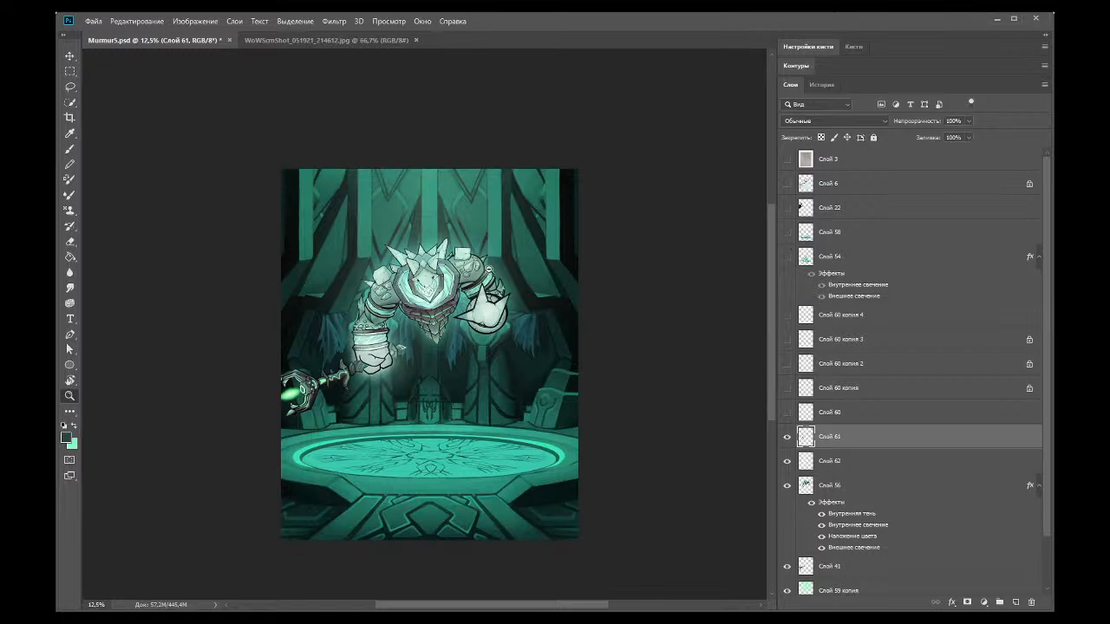
click(787, 231)
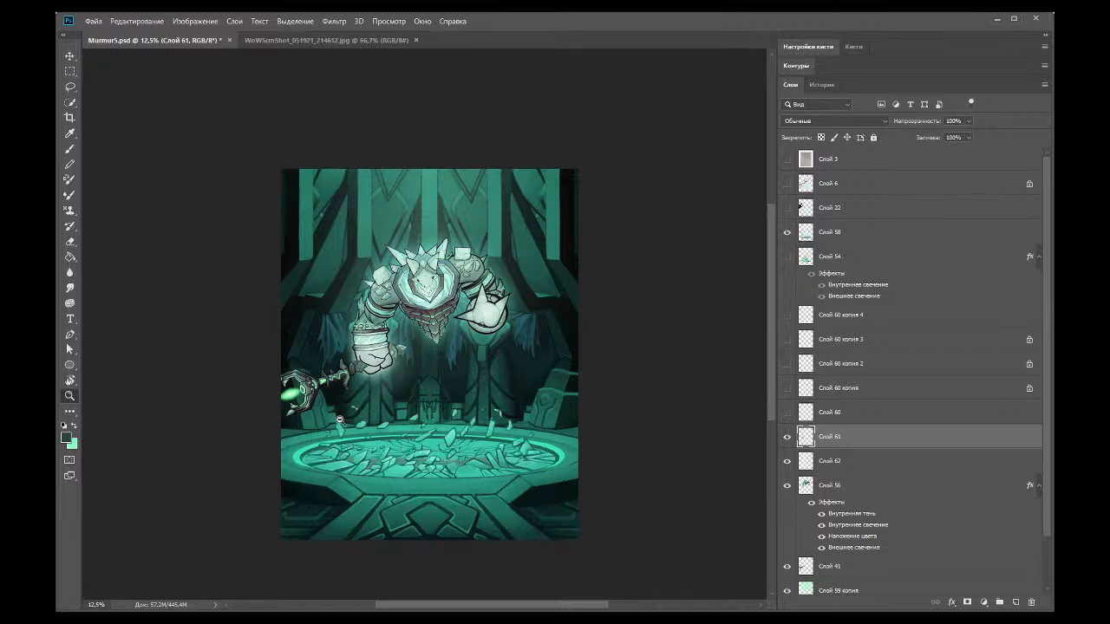
Step: Preview the overlay layer Слой 6 on and off, delete it, and save Murmur5.psd
click(787, 184)
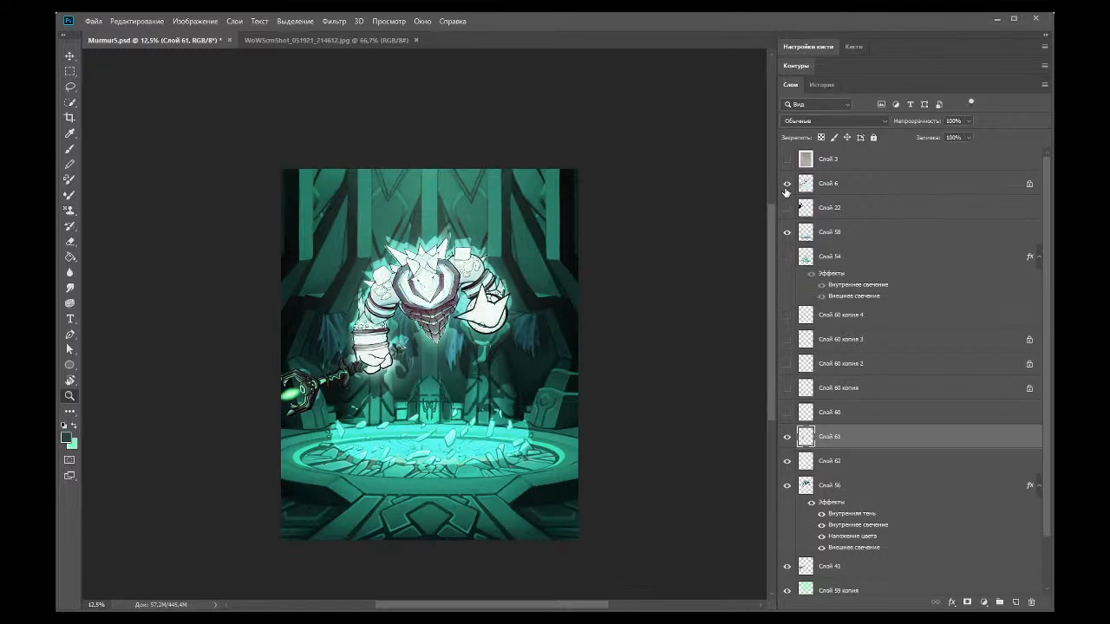
click(787, 191)
click(787, 191)
click(786, 183)
click(828, 184)
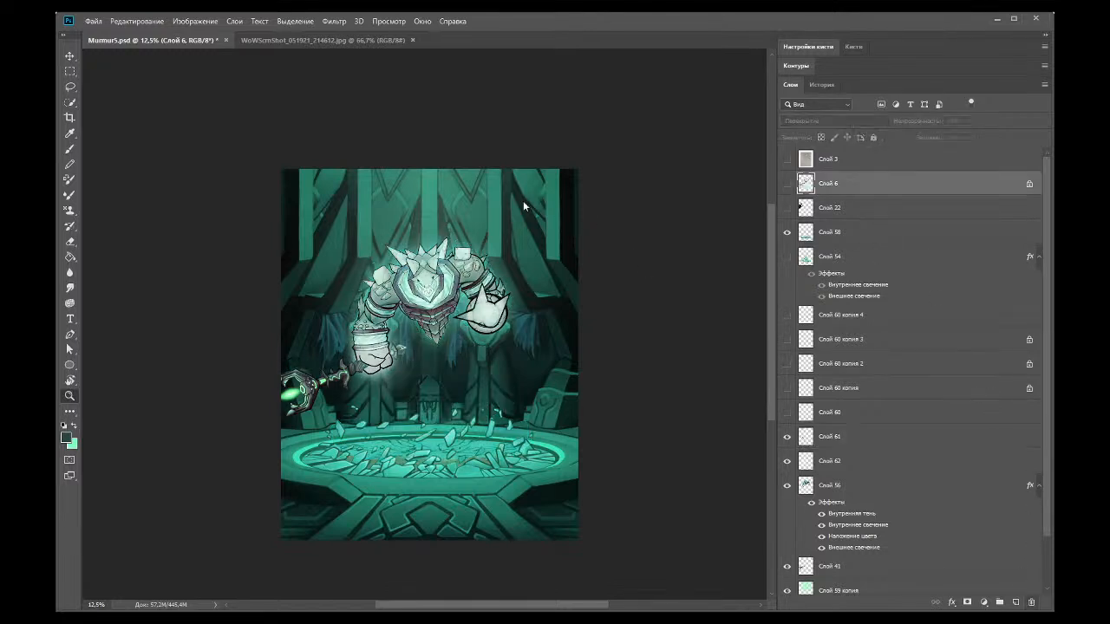
key(Delete)
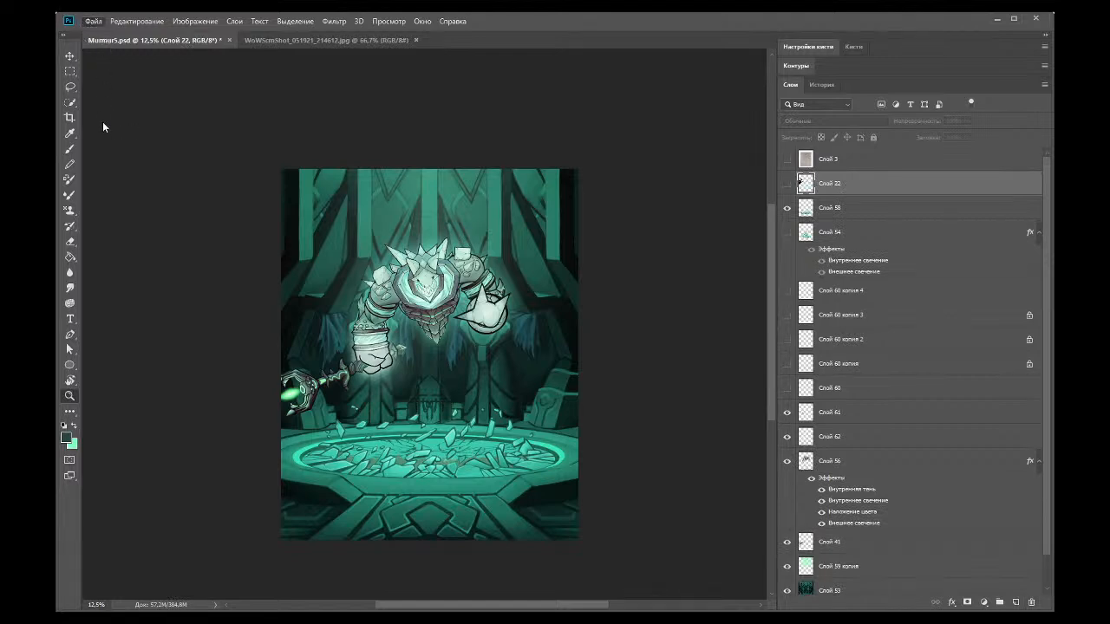
key(ctrl+s)
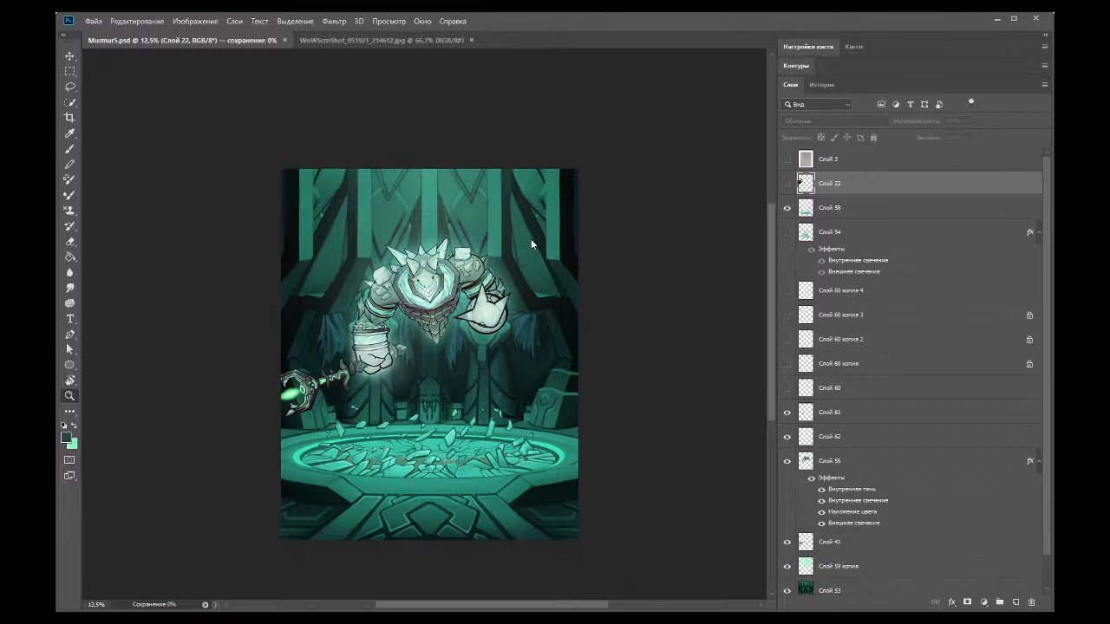
Step: Open the reference screenshots WoWScrnShot_051921_214806.jpg and WoWScrnShot_051921_212402.jpg, review them, and return to the golem illustration
key(z)
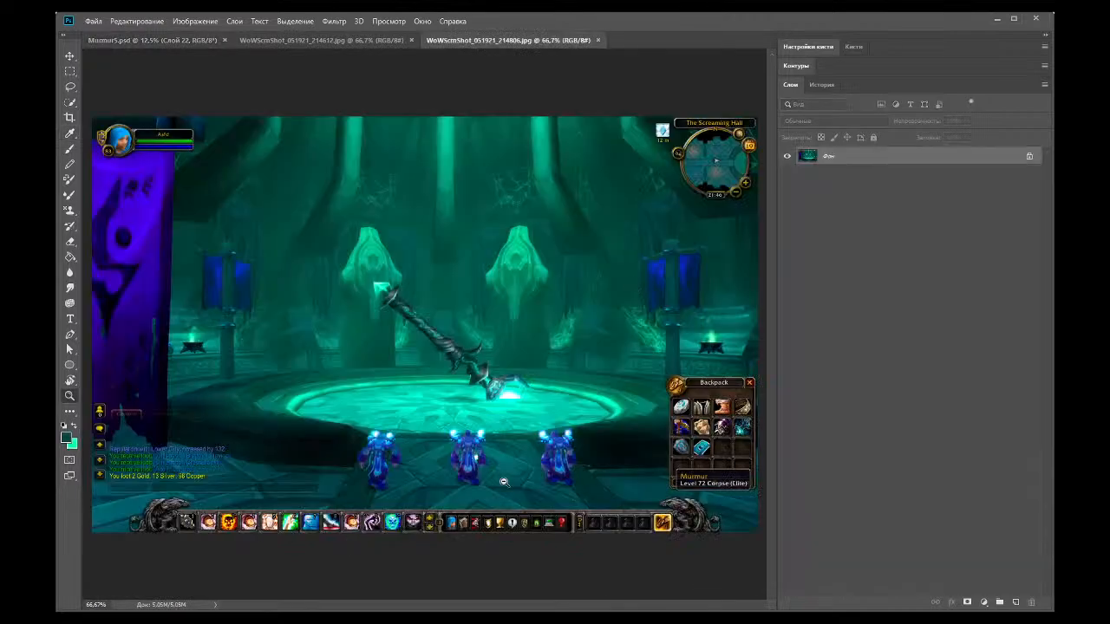
click(321, 40)
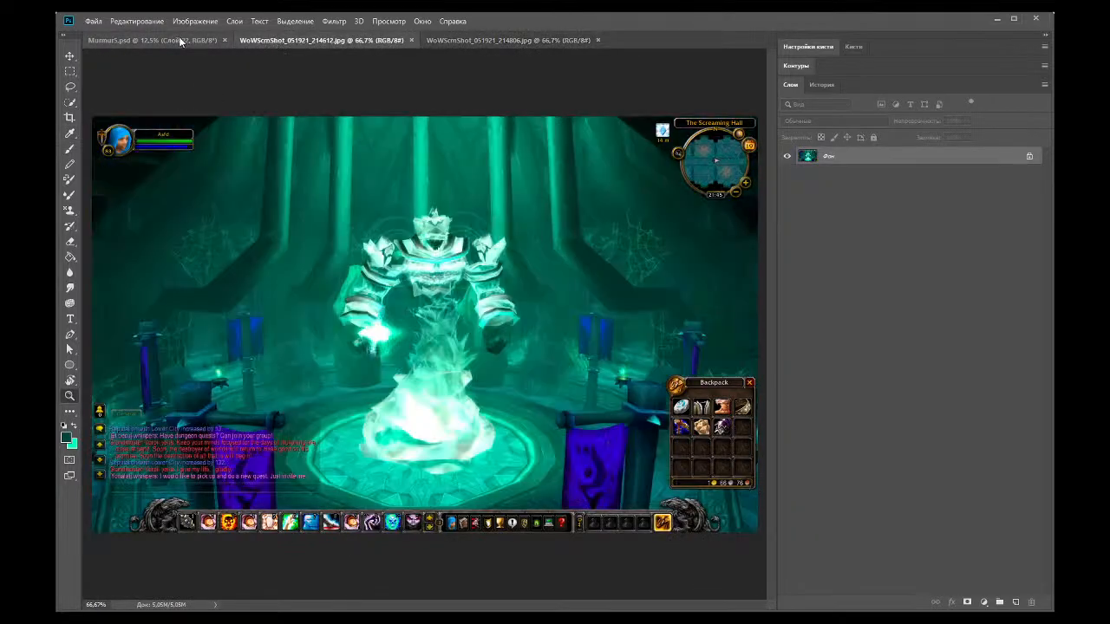
click(152, 39)
click(238, 40)
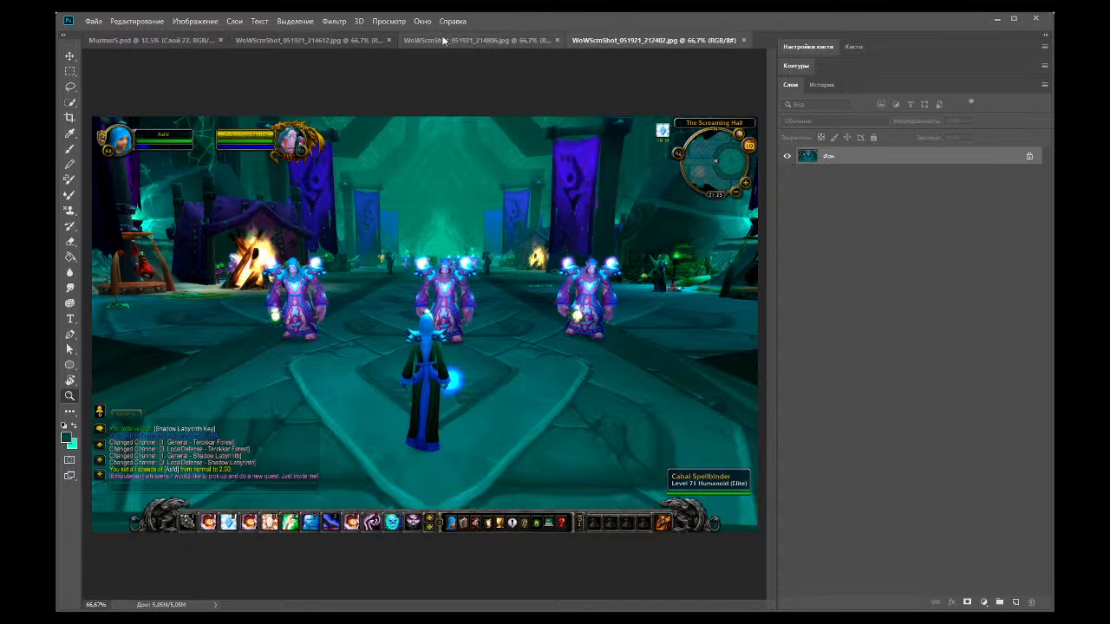
click(150, 41)
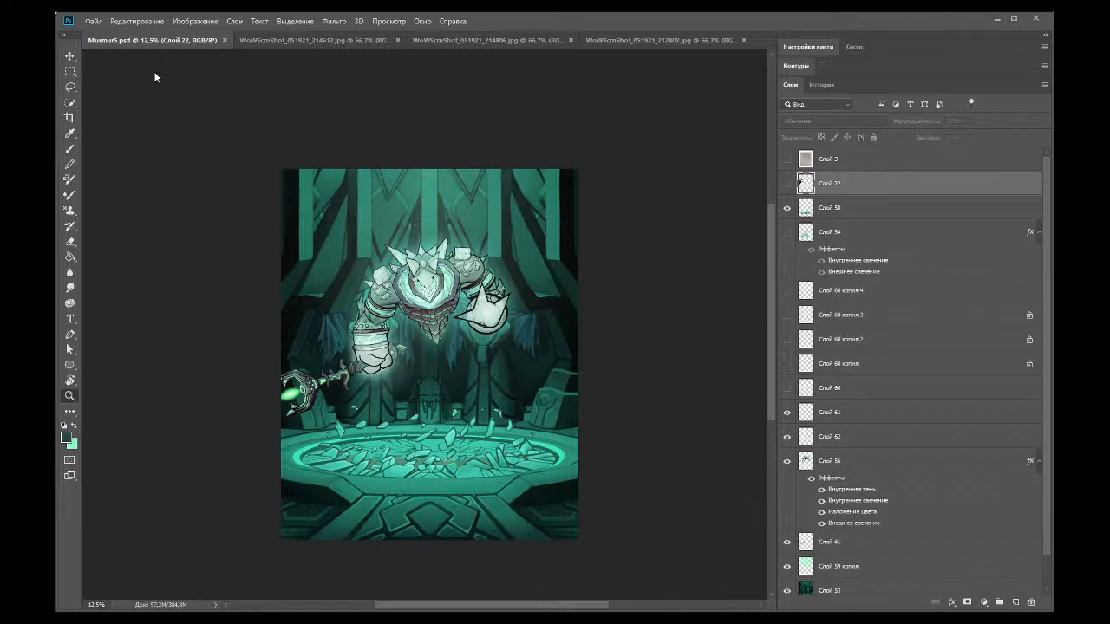
Step: Add a new empty layer directly above the debris layer Слой 58 and ready the Brush for painting
click(440, 447)
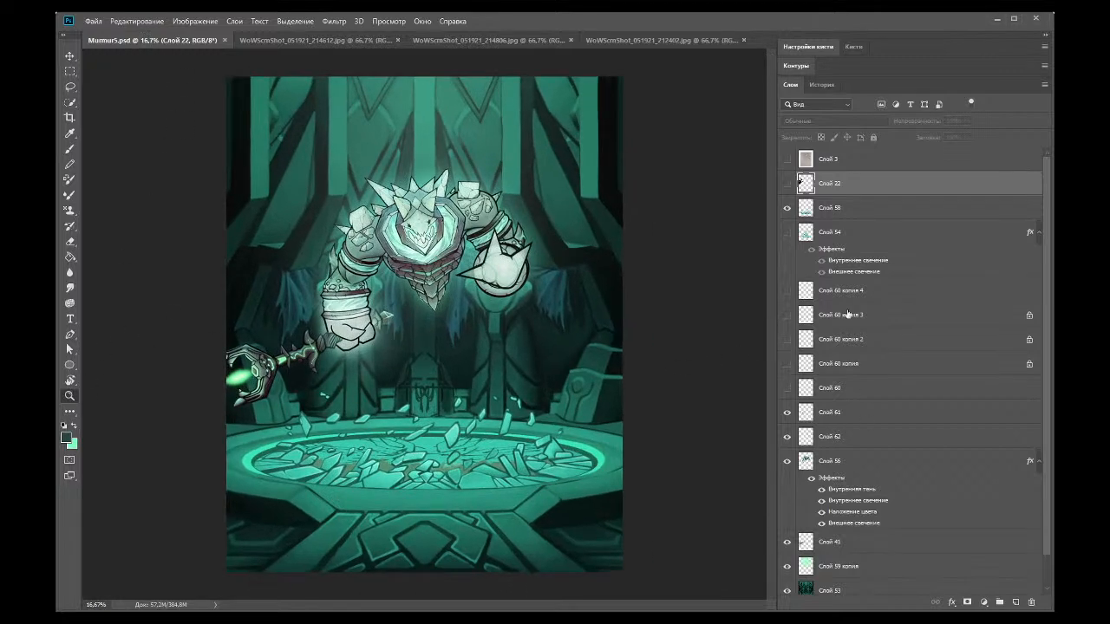
click(838, 216)
click(1015, 602)
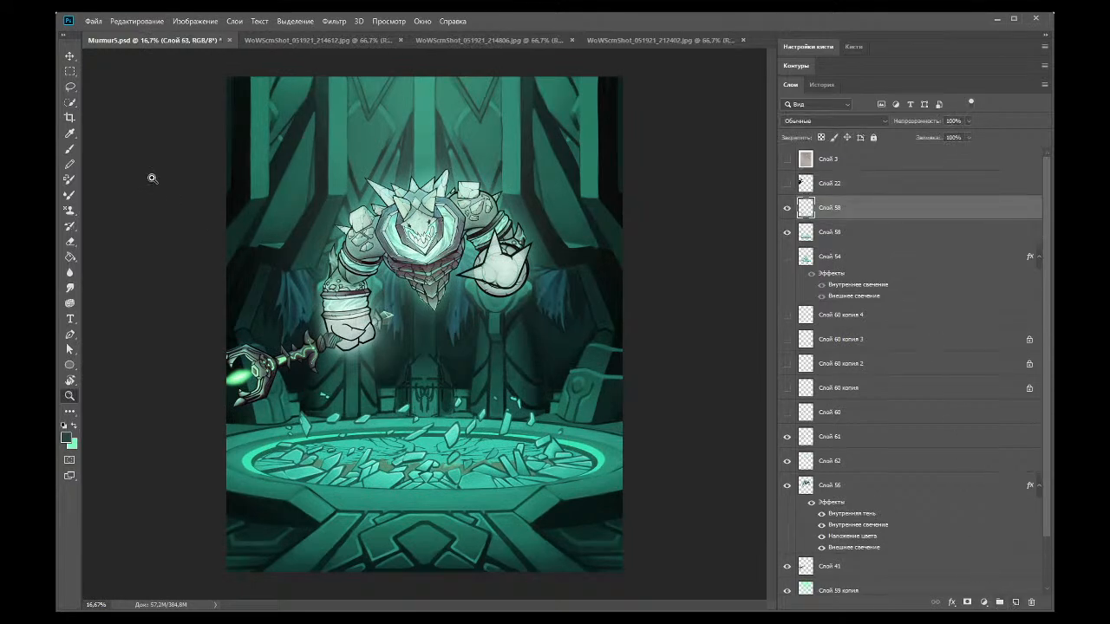
click(69, 149)
Step: Consult WoWScrnShot_051921_214806.jpg, sample black from the illustration, and rough in a small foreground figure at the platform's lower centre
click(525, 41)
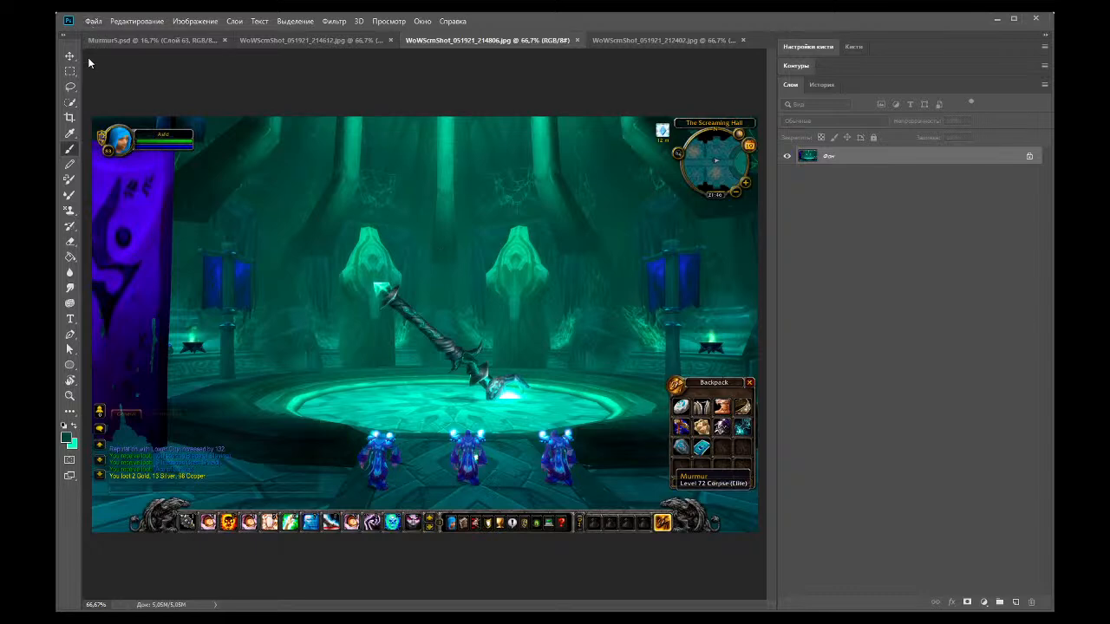
click(116, 38)
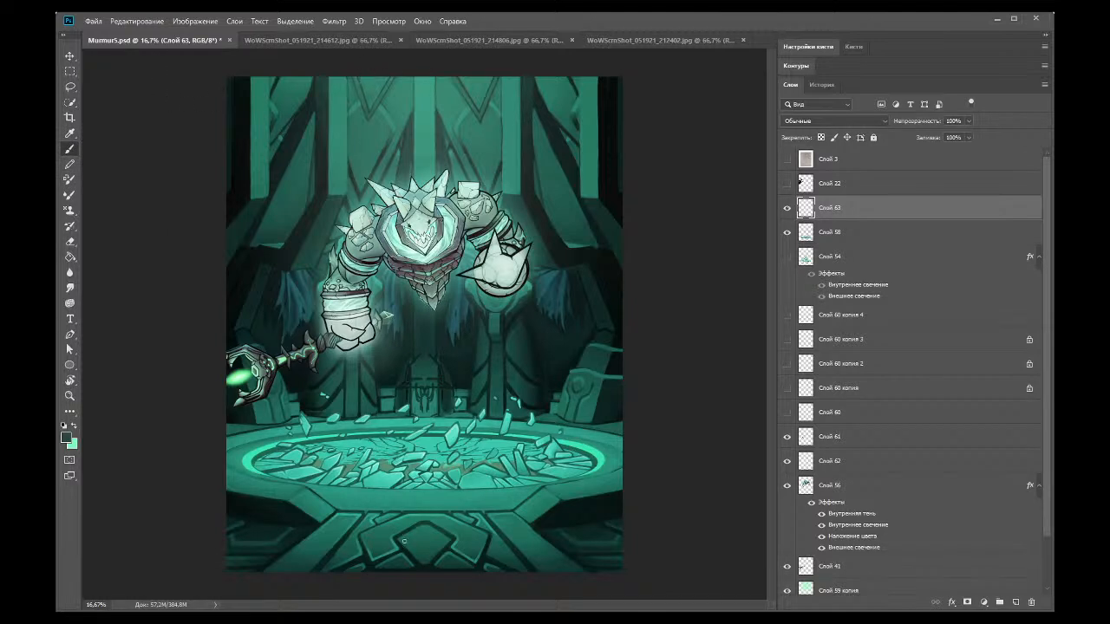
click(69, 133)
click(259, 488)
key(b)
mouse_move(407, 515)
mouse_down()
mouse_move(402, 531)
mouse_move(436, 533)
mouse_move(434, 511)
mouse_up()
mouse_move(418, 468)
mouse_down()
mouse_move(417, 486)
mouse_move(417, 474)
mouse_move(397, 489)
mouse_up()
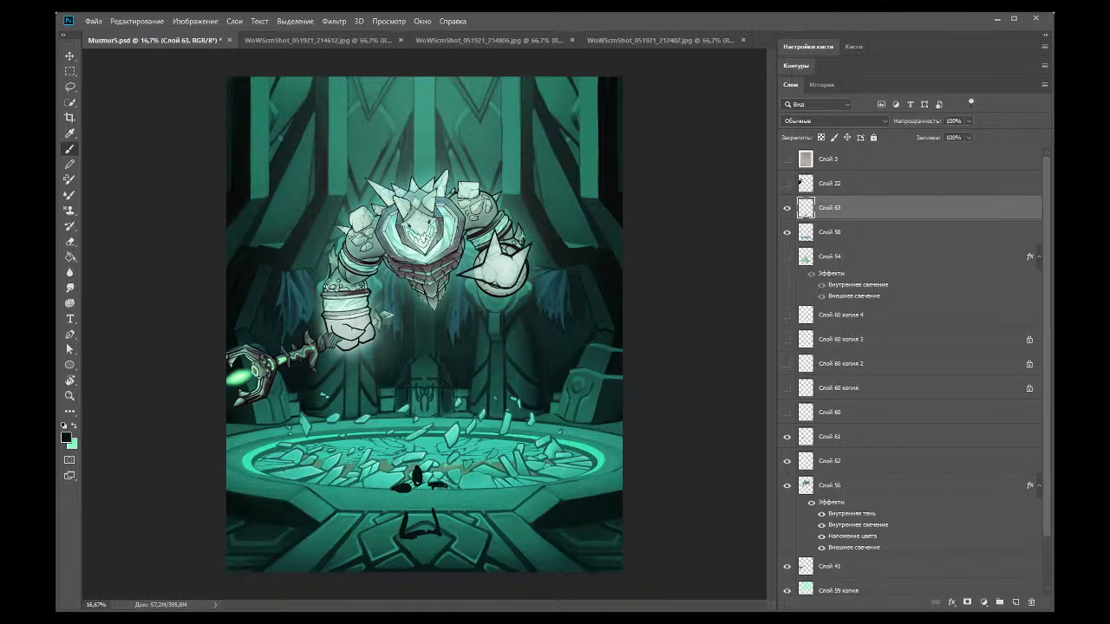
Step: Close the golem reference WoWScrnShot_051921_214612.jpg and bring up WoWScrnShot_051921_214806.jpg to study the robed figures
click(370, 40)
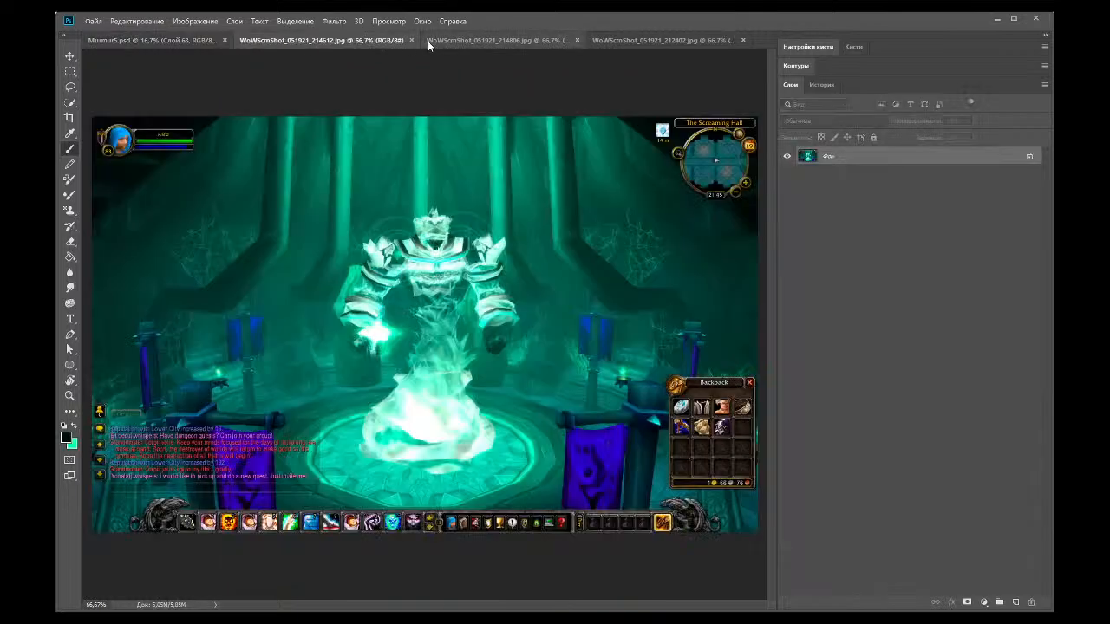
click(411, 40)
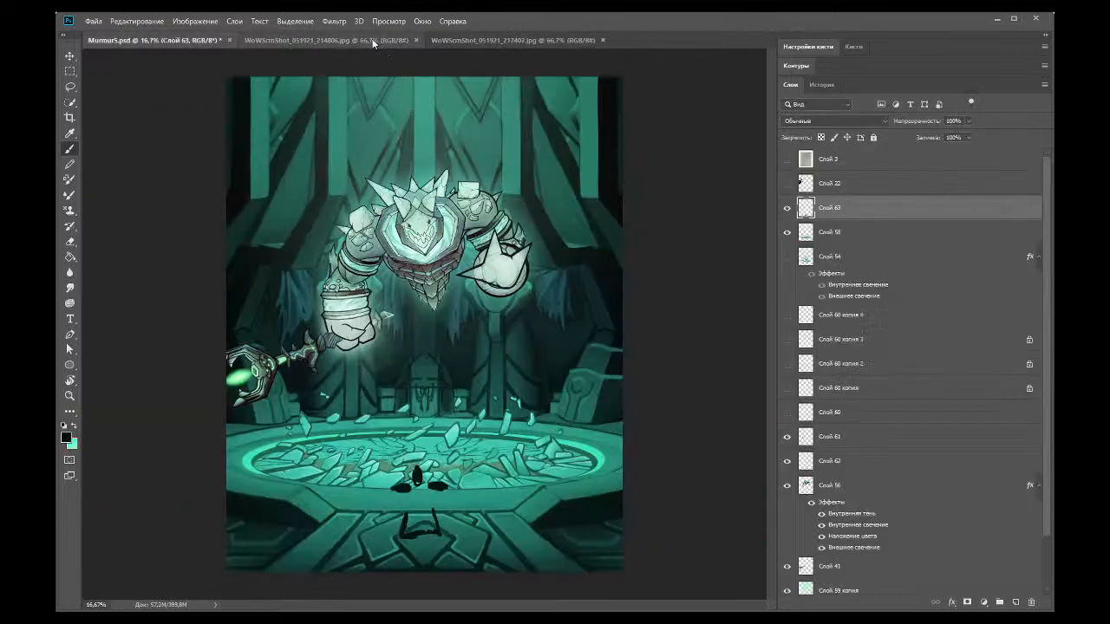
click(364, 41)
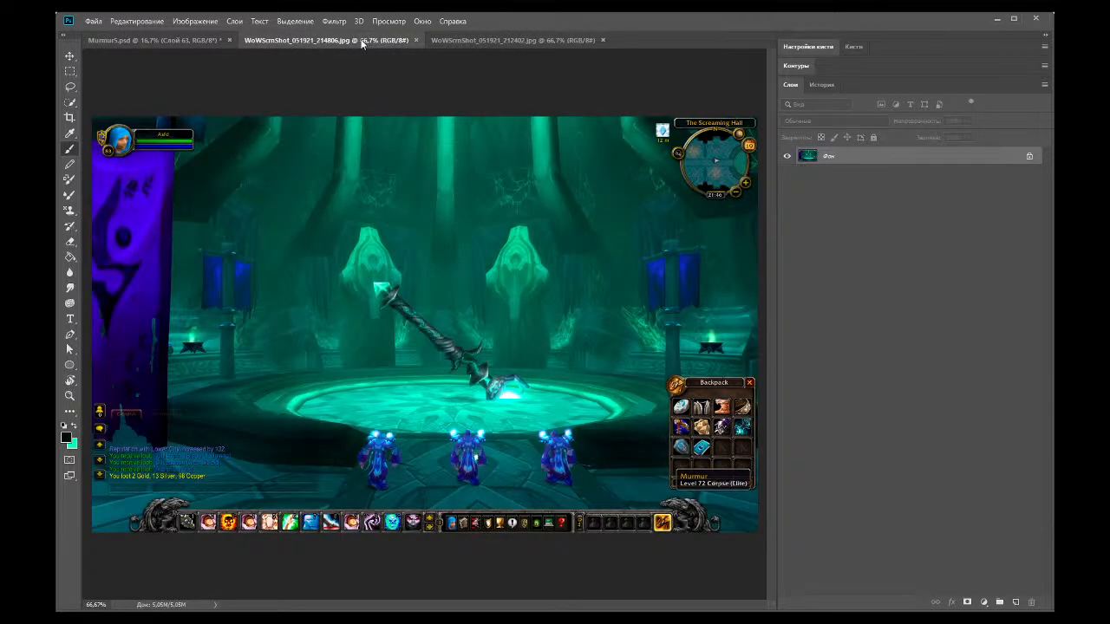
Step: Block in a black robed figure silhouette in front of the circular platform, checking it against the WoWScrnShot_051921_214806.jpg reference
click(200, 39)
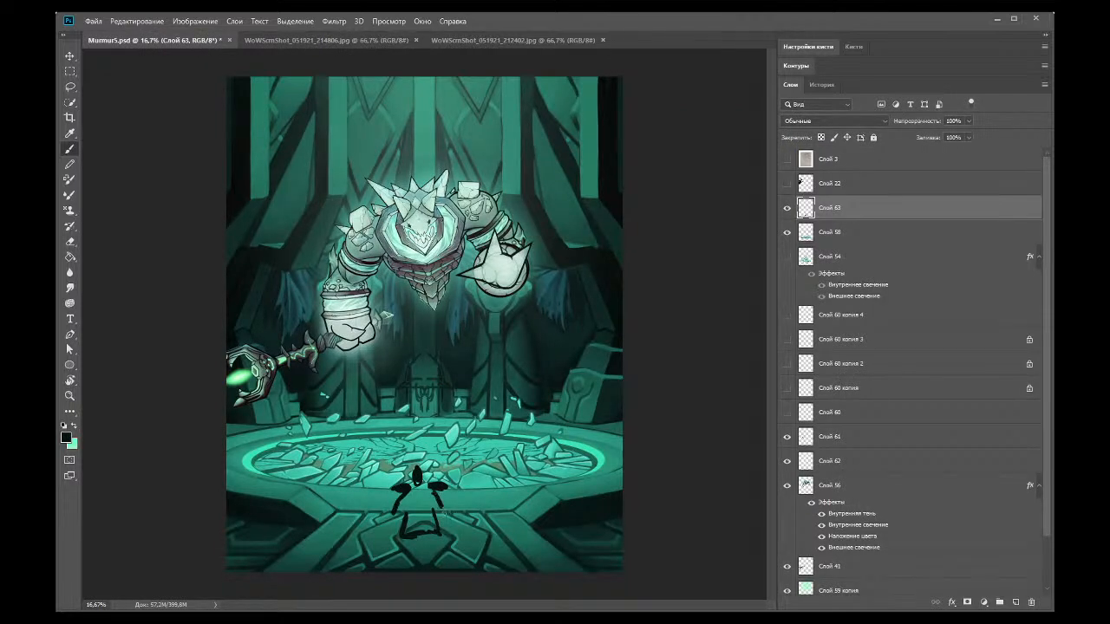
drag(405, 494, 418, 525)
click(337, 41)
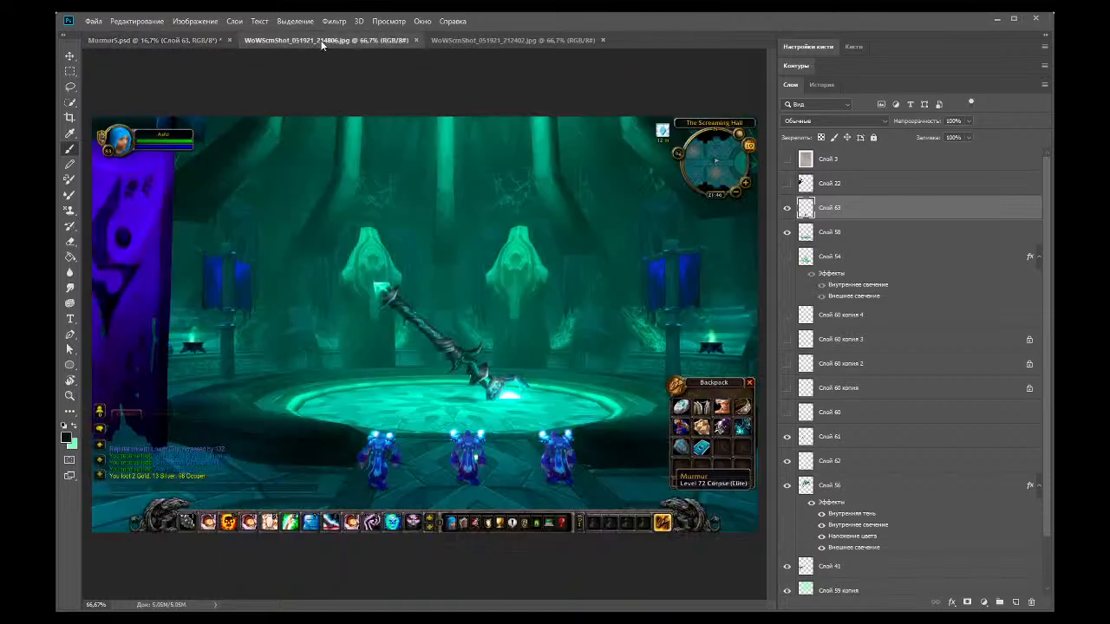
click(142, 41)
mouse_move(416, 510)
mouse_down()
mouse_move(414, 520)
mouse_move(422, 496)
mouse_move(420, 530)
mouse_up()
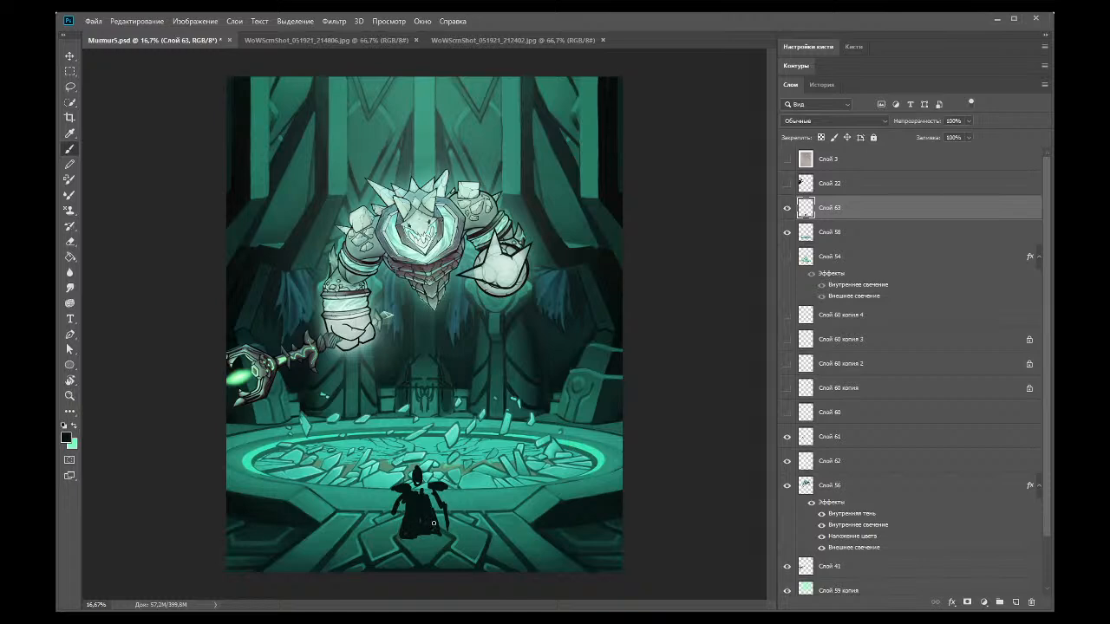
click(345, 40)
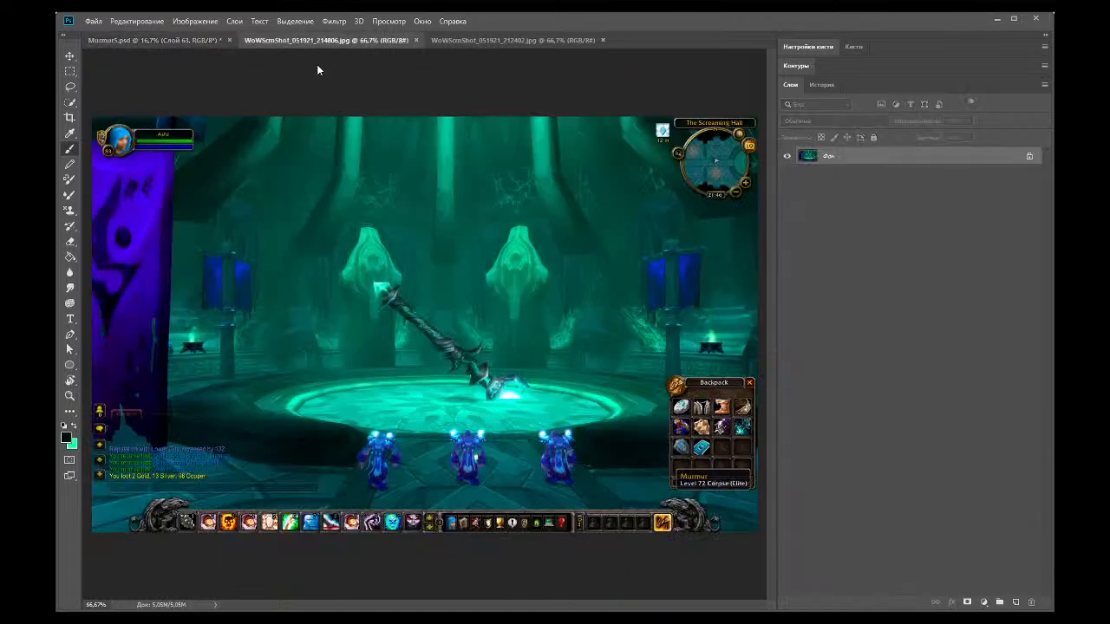
click(142, 39)
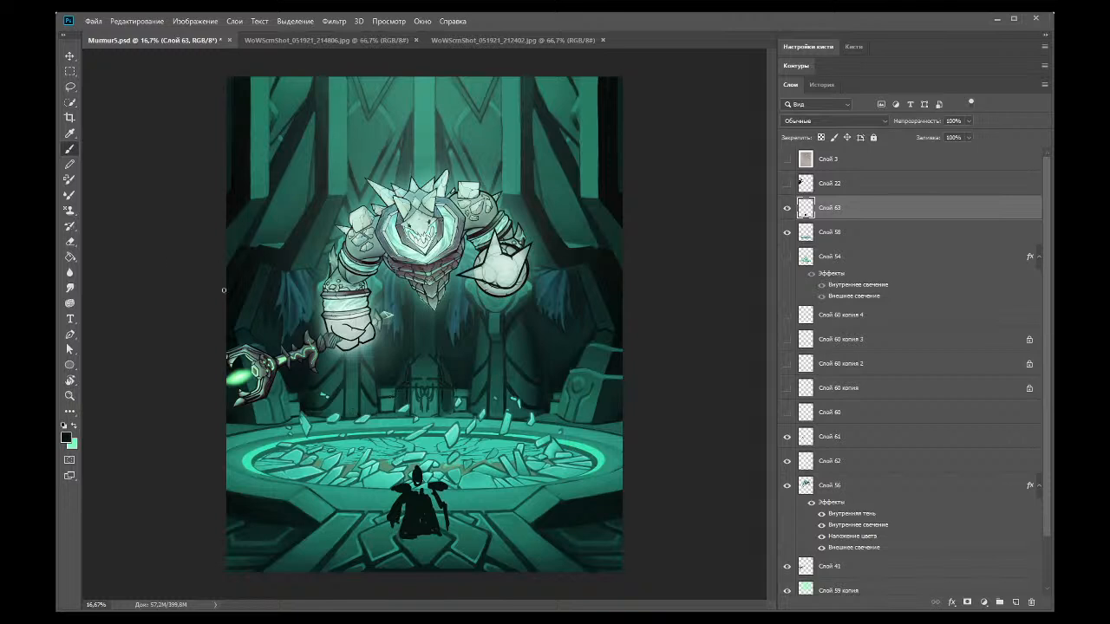
Step: Erase the silhouette's excess between its left arm and robe, and cut away the right side of the robe
key(e)
click(69, 395)
click(412, 525)
drag(771, 350, 771, 385)
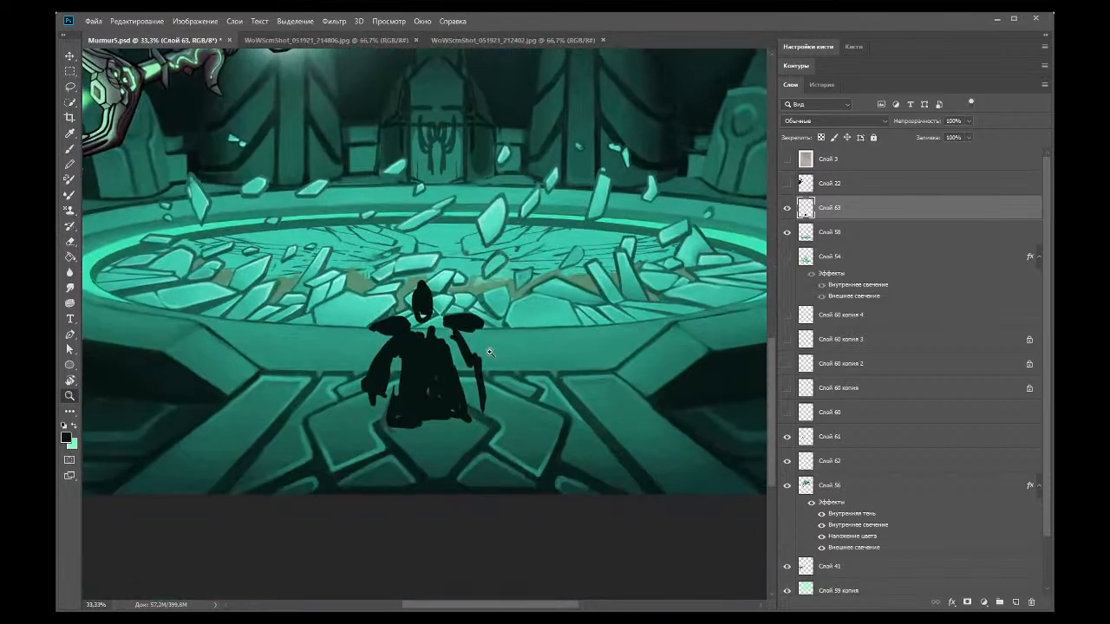
click(69, 241)
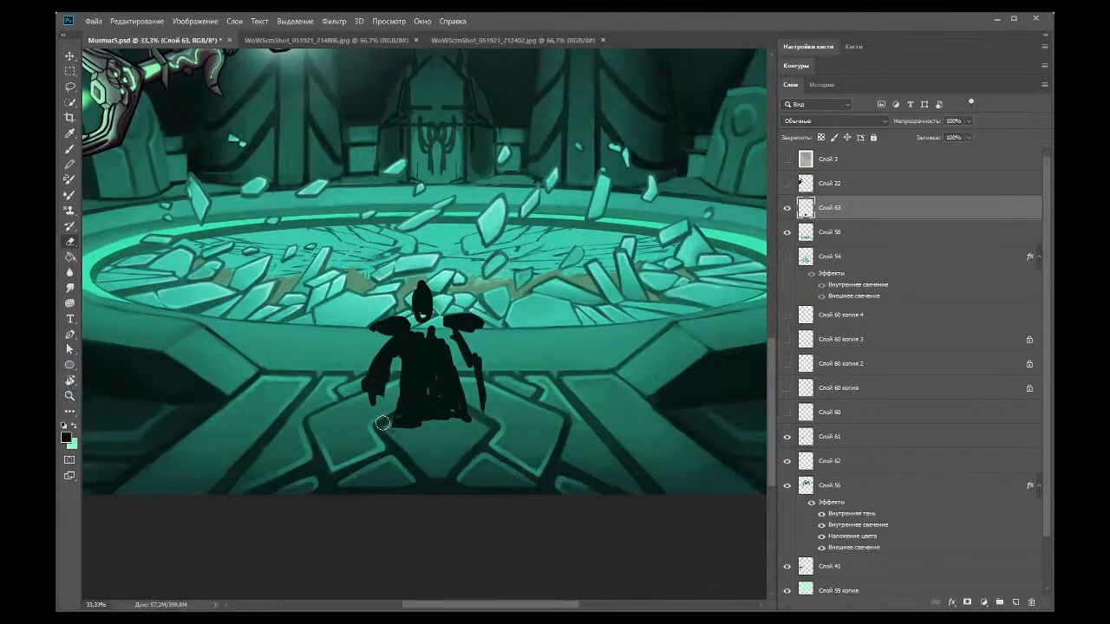
drag(399, 349, 386, 426)
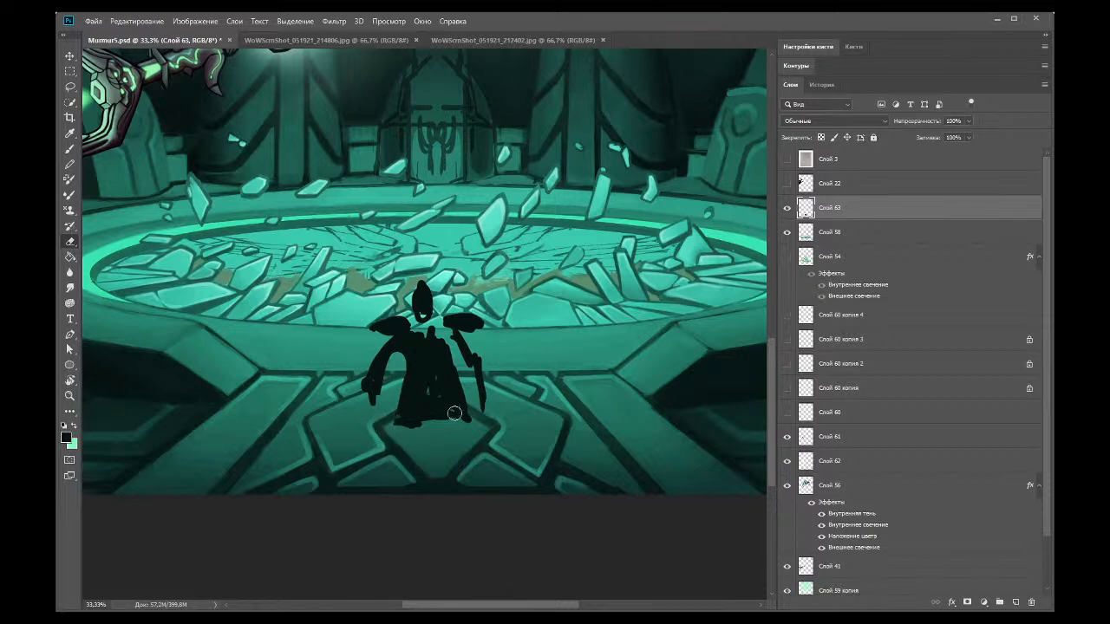
mouse_move(456, 345)
mouse_down()
mouse_move(452, 428)
mouse_move(447, 355)
mouse_up()
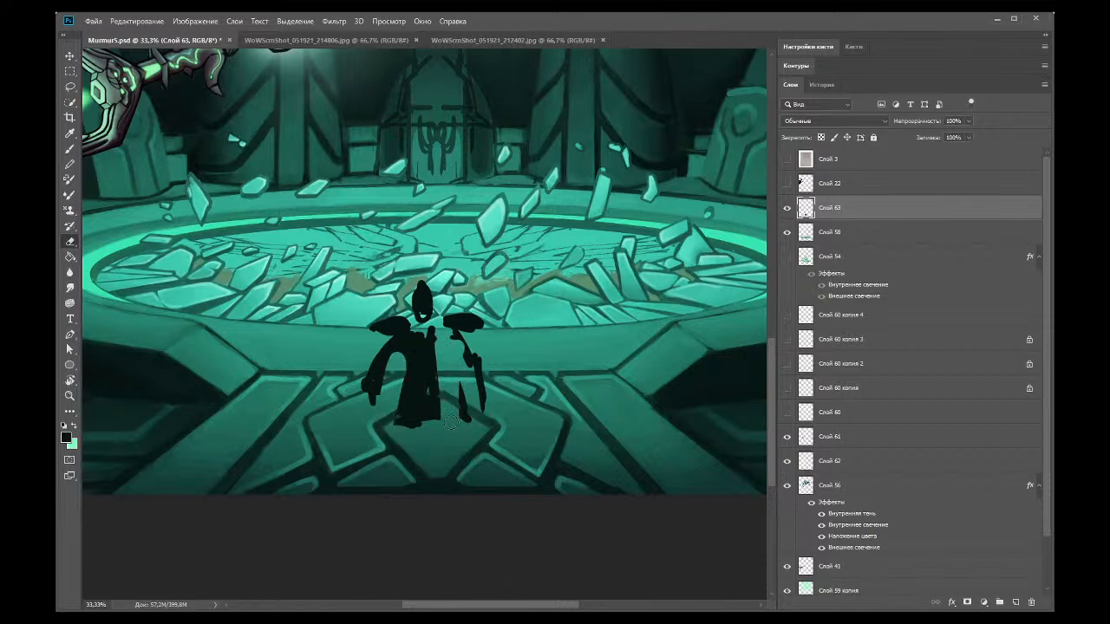
Step: Repaint the silhouette's left arm in black with its shoulder trimmed, and add feet under the robe
key(b)
drag(387, 376, 397, 355)
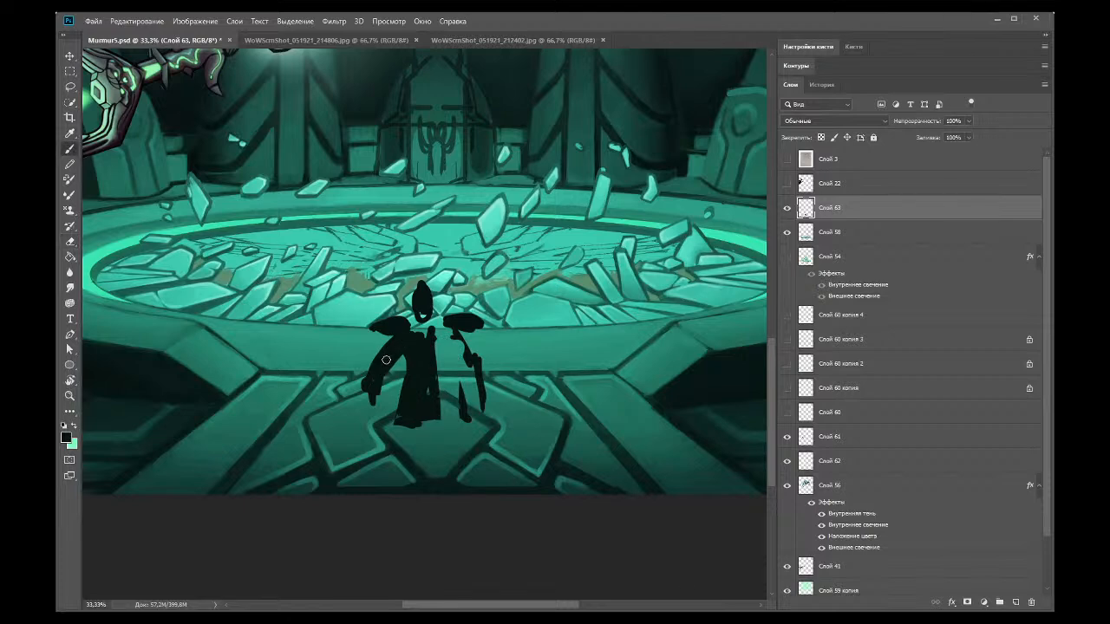
click(70, 241)
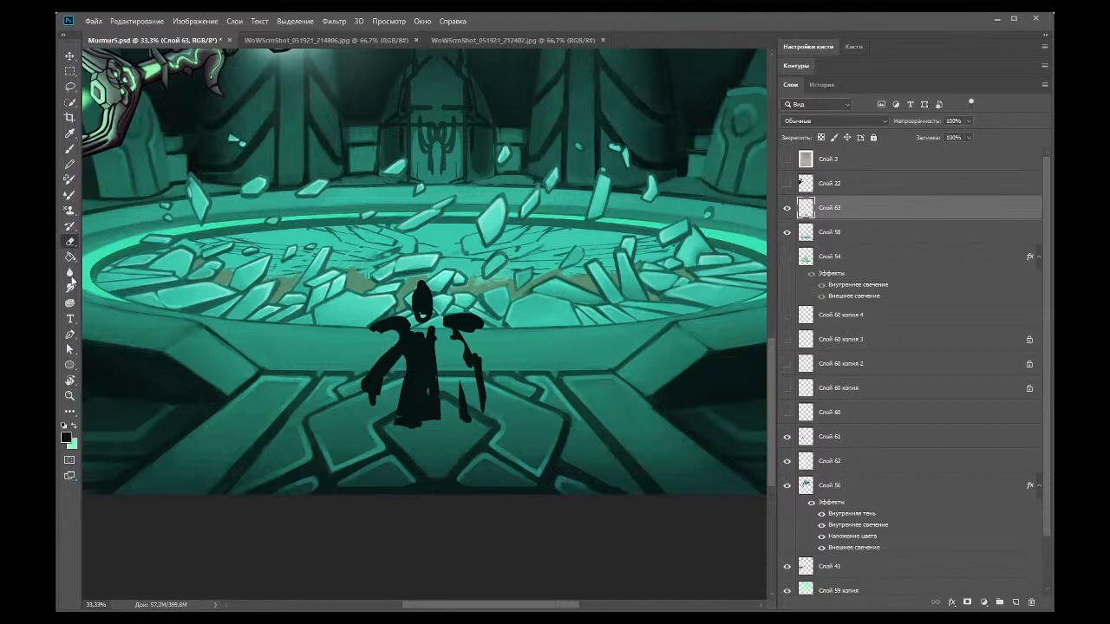
click(70, 149)
mouse_move(400, 430)
mouse_down()
mouse_move(406, 398)
mouse_move(403, 411)
mouse_move(431, 422)
mouse_up()
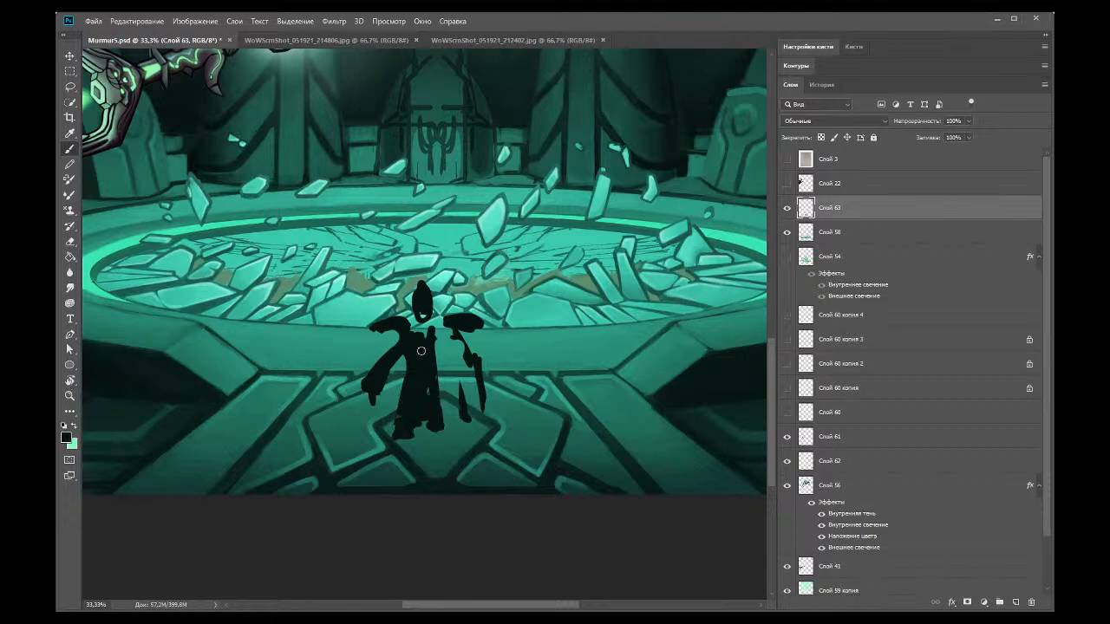
Step: Reshape the torso and right arm after checking the screenshot reference, and erase the pointed head, shoulder plates and loose weapon pieces
click(317, 40)
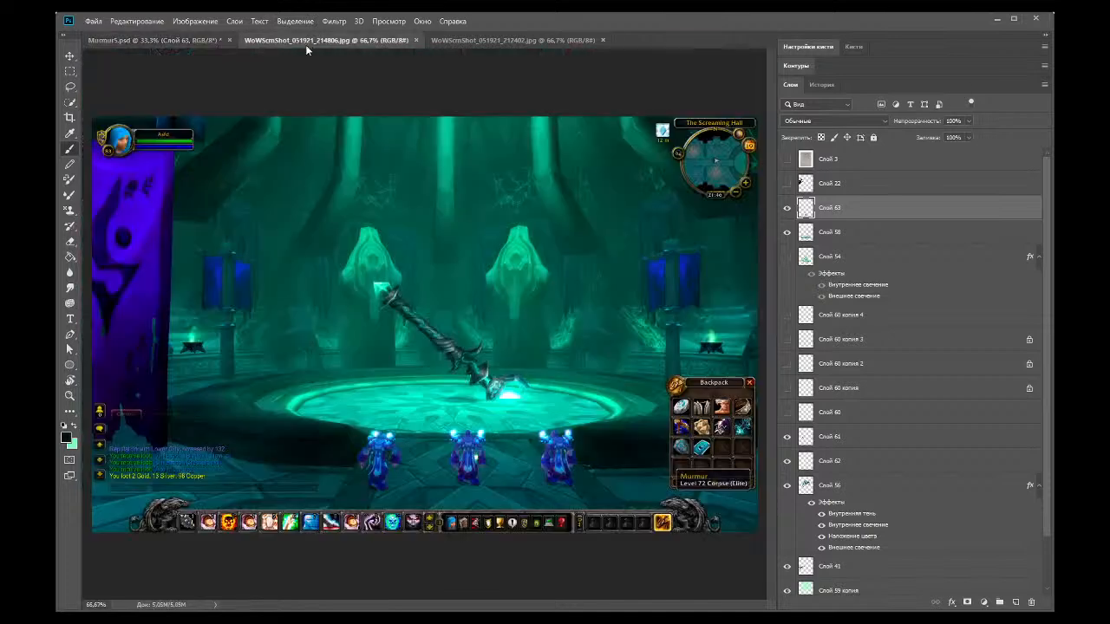
click(173, 41)
mouse_move(432, 369)
mouse_down()
mouse_move(437, 346)
mouse_move(430, 368)
mouse_up()
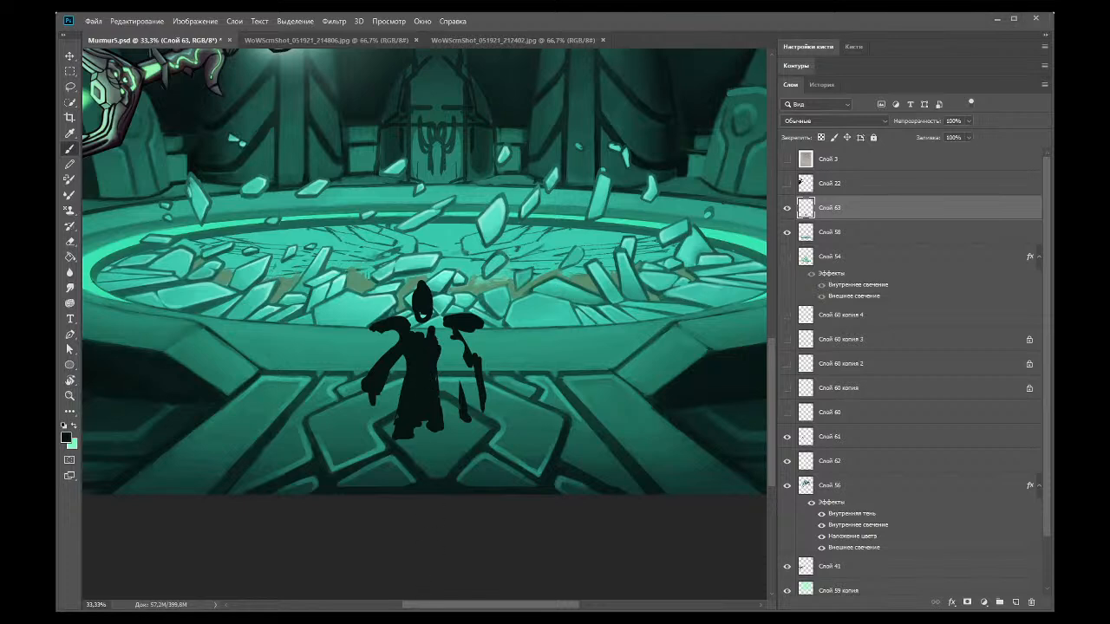
mouse_move(428, 349)
mouse_down()
mouse_move(453, 361)
mouse_move(453, 383)
mouse_move(475, 372)
mouse_move(484, 407)
mouse_move(460, 323)
mouse_move(466, 348)
mouse_move(446, 316)
mouse_move(477, 321)
mouse_move(430, 304)
mouse_move(420, 320)
mouse_move(375, 326)
mouse_move(394, 331)
mouse_up()
click(70, 241)
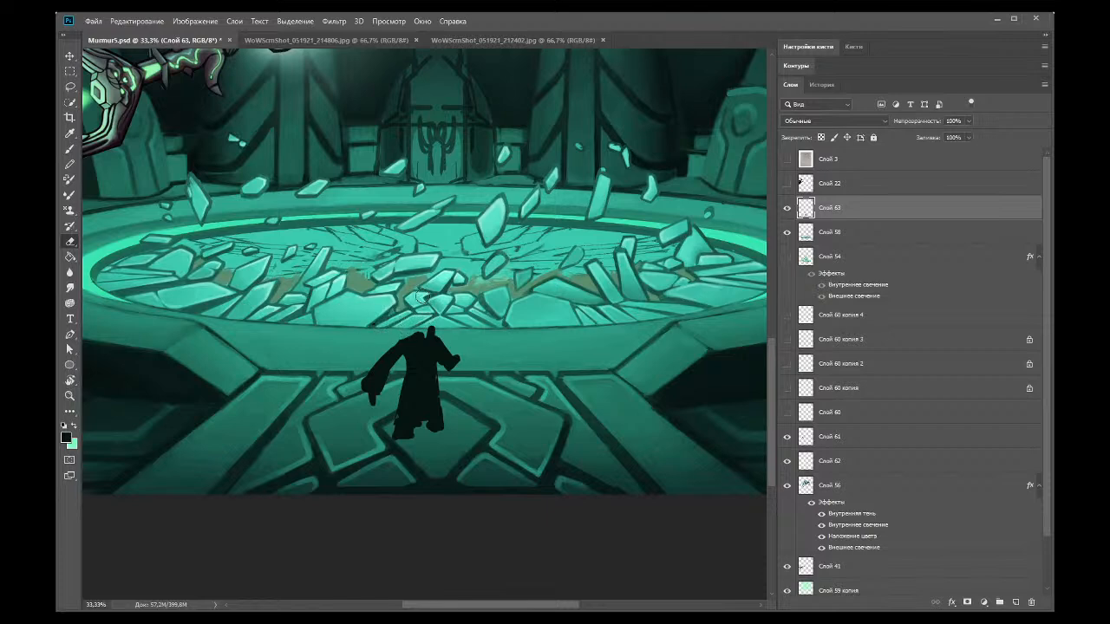
Step: Give the silhouette a hooded head, a bulkier right hand and shoulder pads, and shift it slightly right toward the walkway's centre
click(69, 149)
mouse_move(459, 359)
mouse_down()
mouse_move(451, 352)
mouse_move(455, 369)
mouse_move(423, 322)
mouse_move(430, 331)
mouse_up()
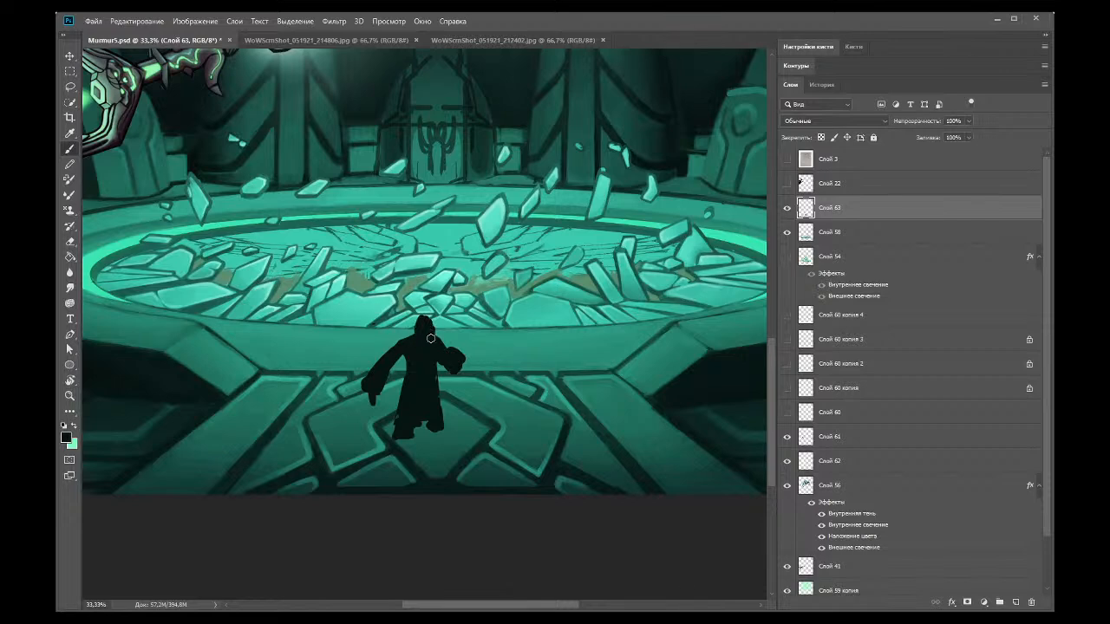
click(286, 41)
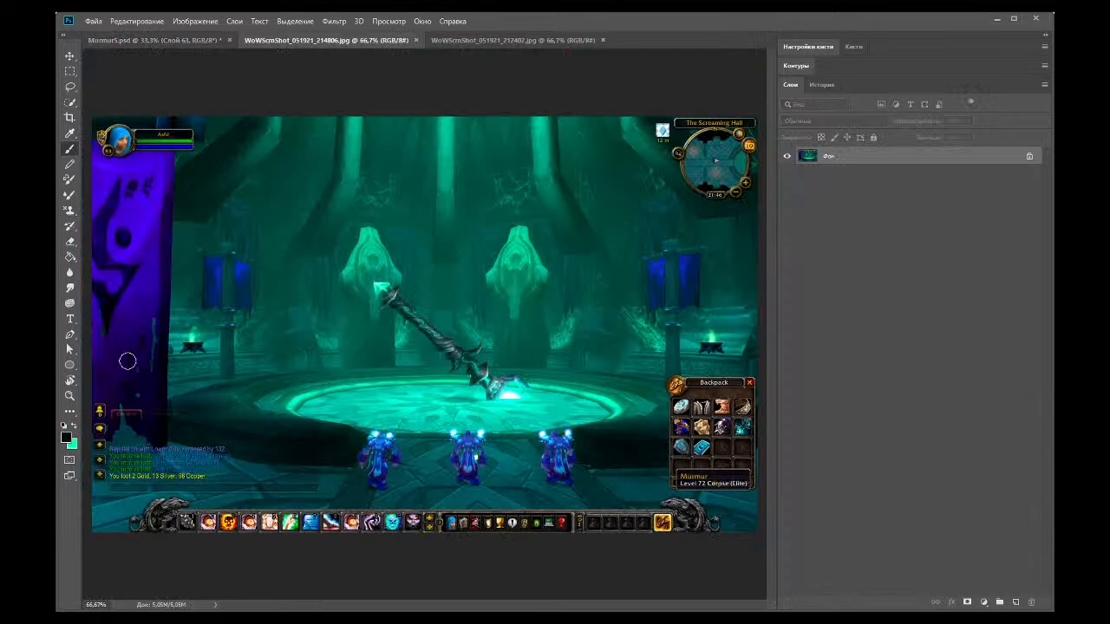
click(189, 39)
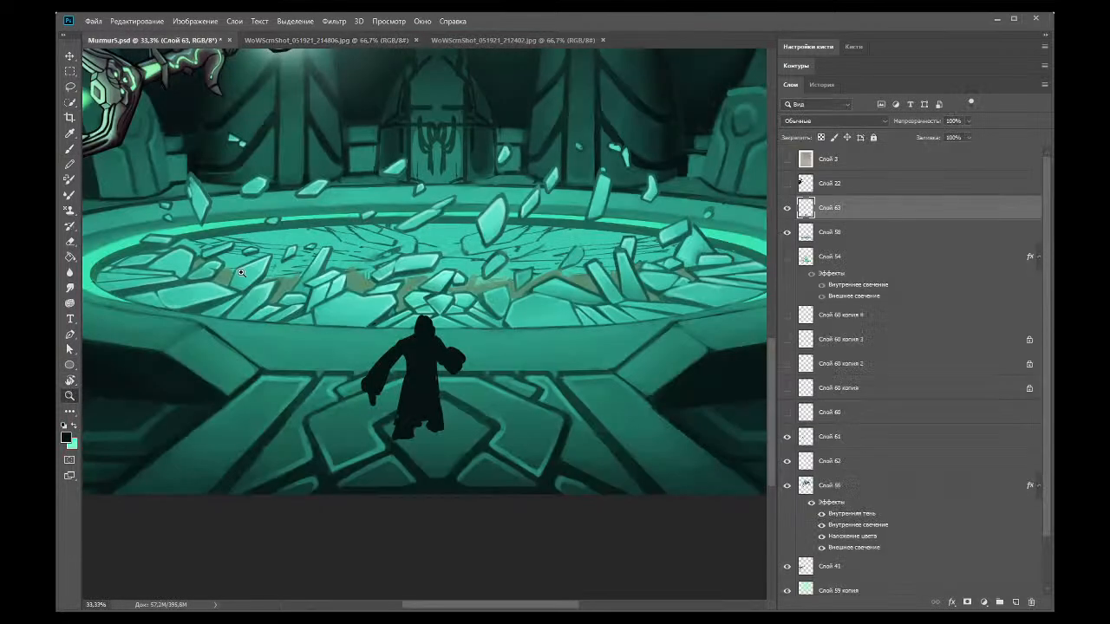
click(69, 148)
drag(391, 346, 446, 341)
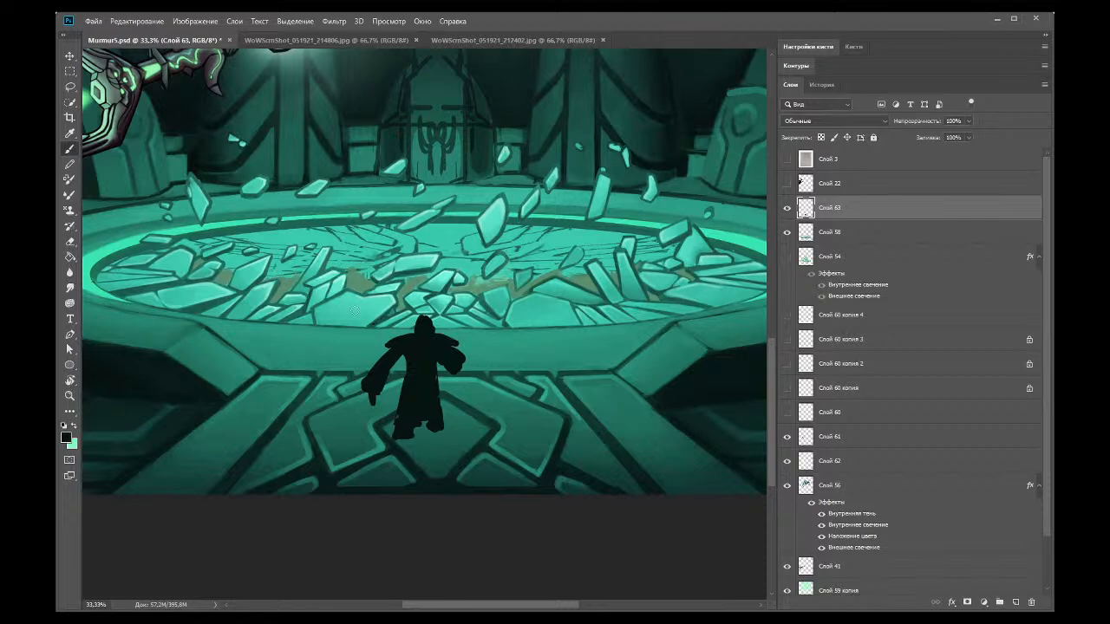
click(69, 56)
drag(314, 285, 338, 282)
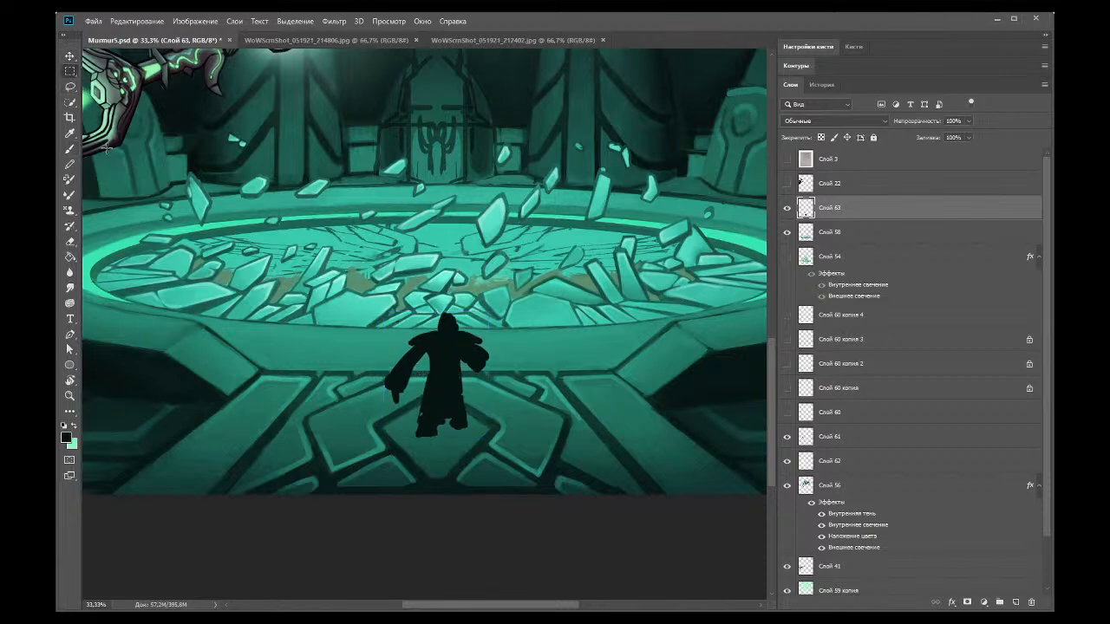
Step: Paint the body and striding legs of a second black silhouette left of the central figure and trim its foot
click(69, 148)
mouse_move(310, 432)
mouse_down()
mouse_move(291, 436)
mouse_move(284, 453)
mouse_up()
drag(341, 420, 345, 445)
mouse_move(339, 371)
mouse_down()
mouse_move(335, 415)
mouse_move(301, 431)
mouse_move(321, 364)
mouse_move(333, 409)
mouse_move(296, 443)
mouse_move(318, 400)
mouse_move(322, 422)
mouse_move(351, 438)
mouse_up()
key(e)
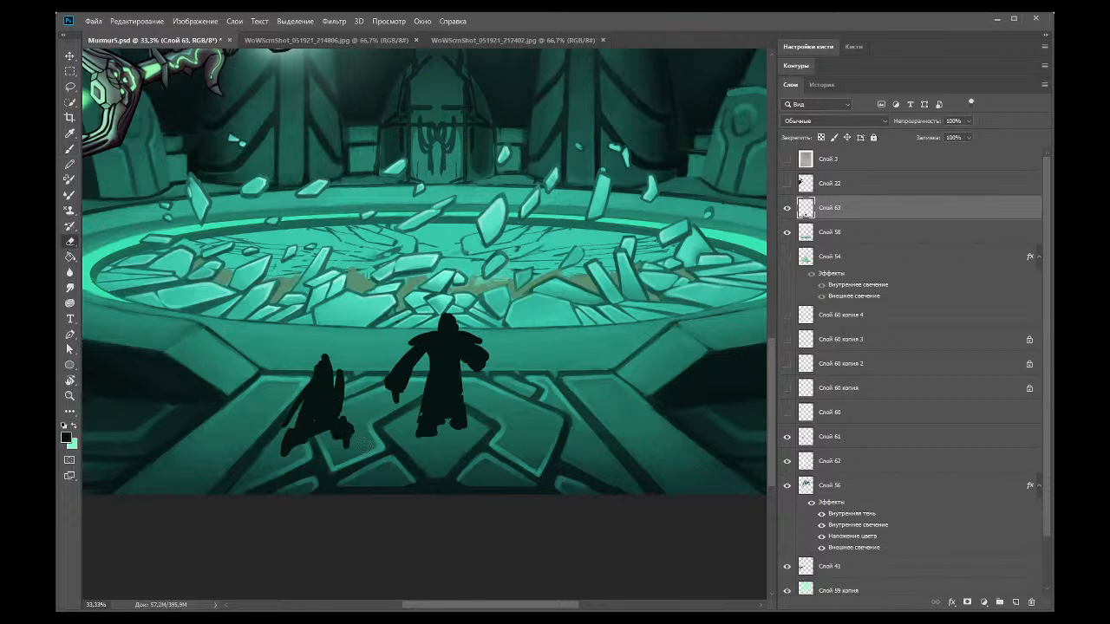
Step: Refine the central figure's left hand and paint a long-handled hammer in its right hand
click(69, 149)
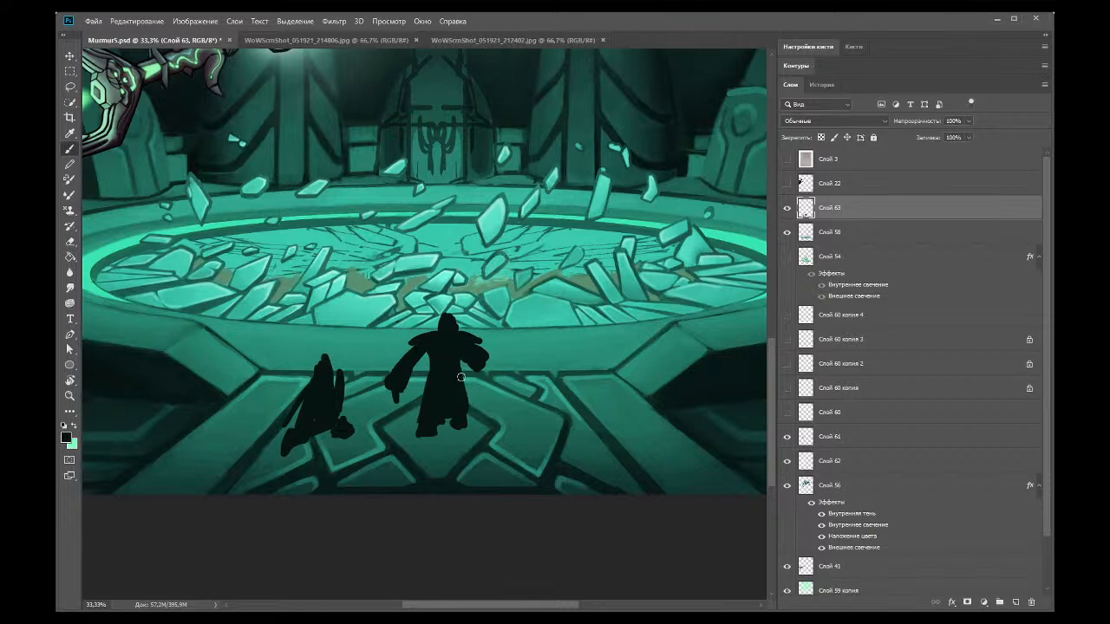
click(70, 241)
click(70, 149)
drag(476, 333, 479, 402)
drag(472, 330, 483, 324)
Step: Paint the left figure's hooded head, shoulder pads and arms, and fill in its robe
mouse_move(309, 354)
mouse_down()
mouse_move(290, 394)
mouse_move(348, 387)
mouse_move(354, 400)
mouse_move(351, 381)
mouse_up()
mouse_move(312, 375)
mouse_down()
mouse_move(333, 336)
mouse_move(308, 359)
mouse_move(317, 354)
mouse_move(302, 352)
mouse_move(344, 357)
mouse_move(314, 418)
mouse_move(283, 437)
mouse_move(313, 374)
mouse_move(282, 424)
mouse_up()
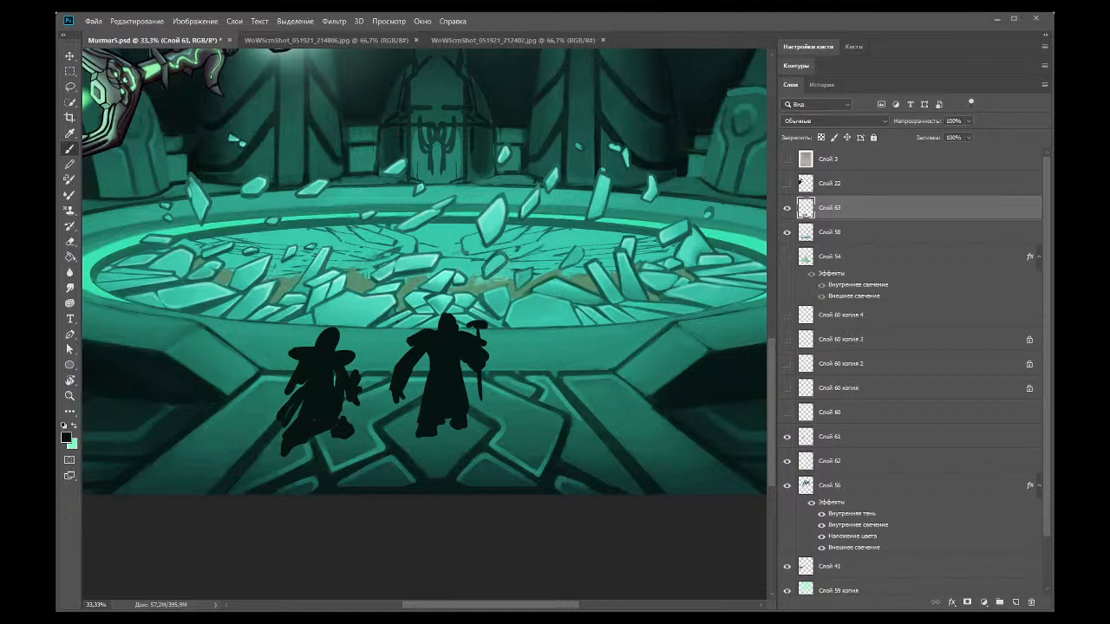
drag(331, 396, 294, 371)
Step: Trim the left figure's arms and shoulder tips with the Eraser and repaint the shoulders as rounded, drooping shapes
click(69, 242)
mouse_move(355, 375)
mouse_down()
mouse_move(352, 400)
mouse_move(361, 387)
mouse_up()
mouse_move(279, 355)
mouse_down()
mouse_move(350, 347)
mouse_move(364, 368)
mouse_up()
key(b)
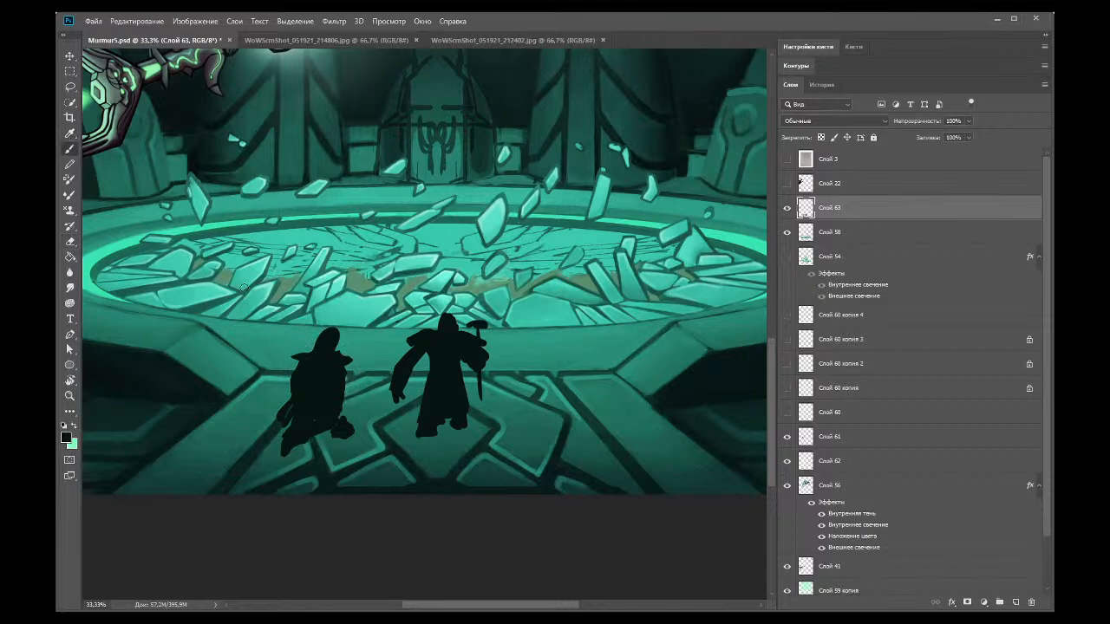
mouse_move(297, 356)
mouse_down()
mouse_move(340, 352)
mouse_move(357, 369)
mouse_move(333, 361)
mouse_up()
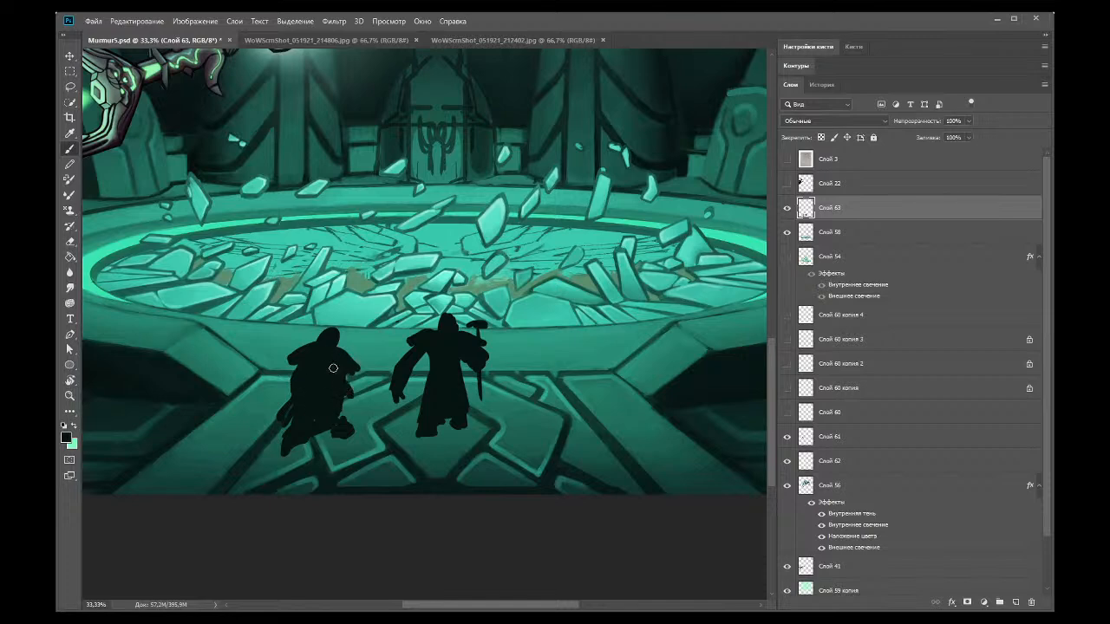
Step: Erase the left figure's right foot into a ragged robe hem and paint an outstretched right arm with a hand
key(e)
mouse_move(333, 418)
mouse_down()
mouse_move(343, 382)
mouse_move(354, 418)
mouse_move(335, 438)
mouse_move(355, 440)
mouse_up()
click(71, 149)
mouse_move(332, 366)
mouse_down()
mouse_move(345, 375)
mouse_move(335, 388)
mouse_move(336, 378)
mouse_move(367, 407)
mouse_up()
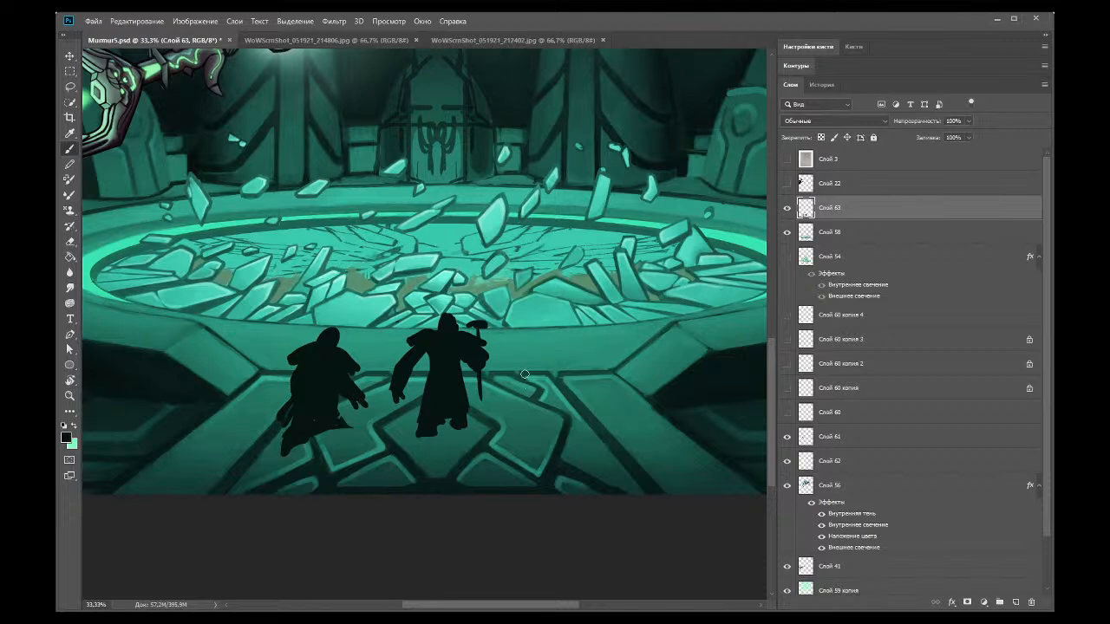
Step: Paint a third black silhouette right of the central figure, with staggered legs, a leaning torso, a head and raised arms
mouse_move(523, 415)
mouse_down()
mouse_move(544, 422)
mouse_move(520, 429)
mouse_up()
drag(557, 442, 586, 460)
drag(545, 400, 538, 420)
mouse_move(535, 371)
mouse_down()
mouse_move(566, 432)
mouse_move(544, 420)
mouse_move(539, 369)
mouse_move(540, 384)
mouse_move(557, 366)
mouse_move(548, 373)
mouse_move(548, 353)
mouse_move(517, 345)
mouse_move(563, 359)
mouse_move(585, 347)
mouse_move(548, 352)
mouse_up()
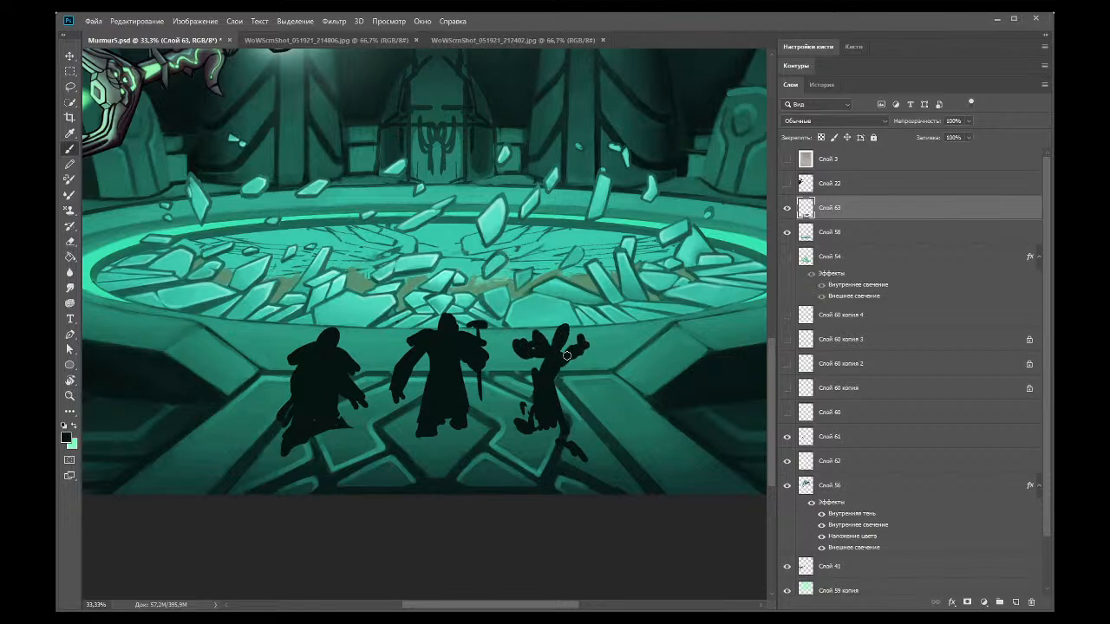
Step: Examine the three silhouettes within the whole composition and up close
click(70, 395)
alt+click(176, 135)
alt+click(534, 347)
alt+click(589, 272)
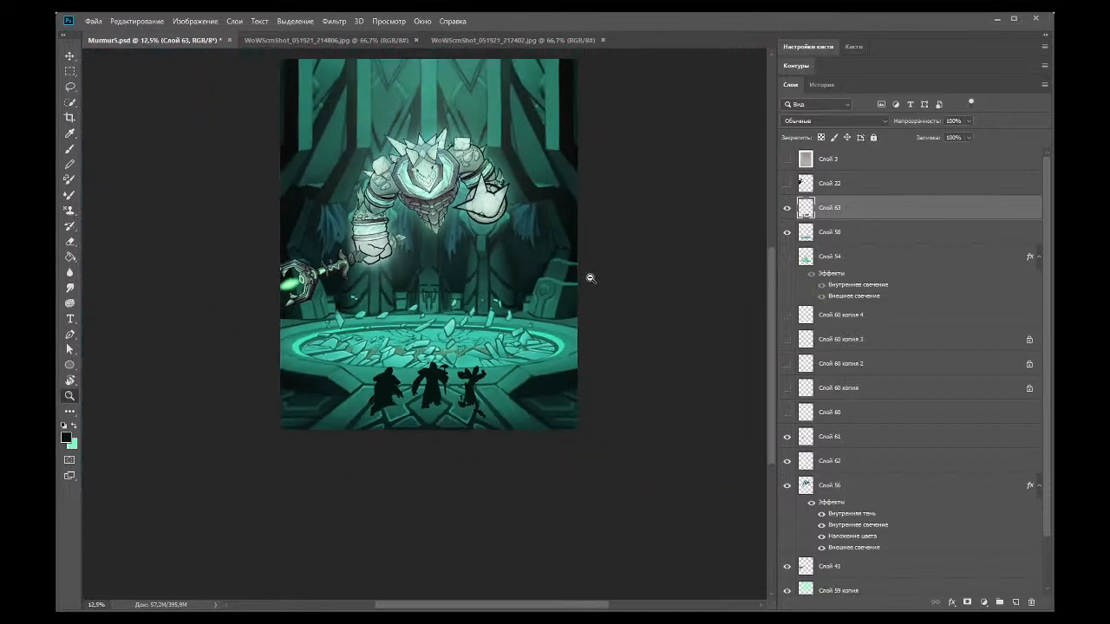
alt+click(373, 319)
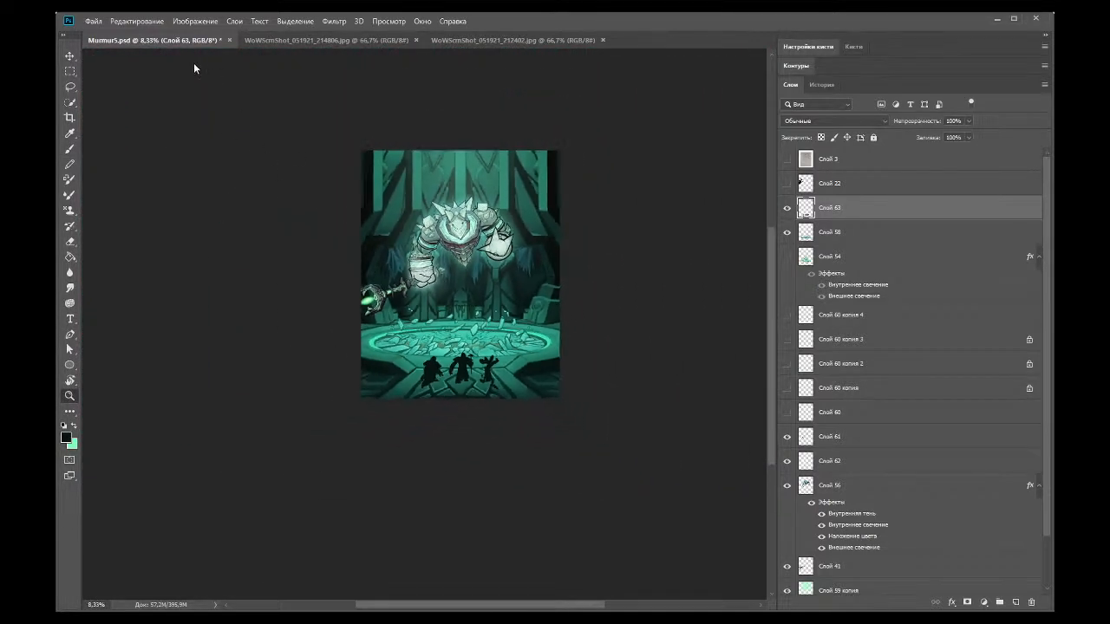
click(398, 381)
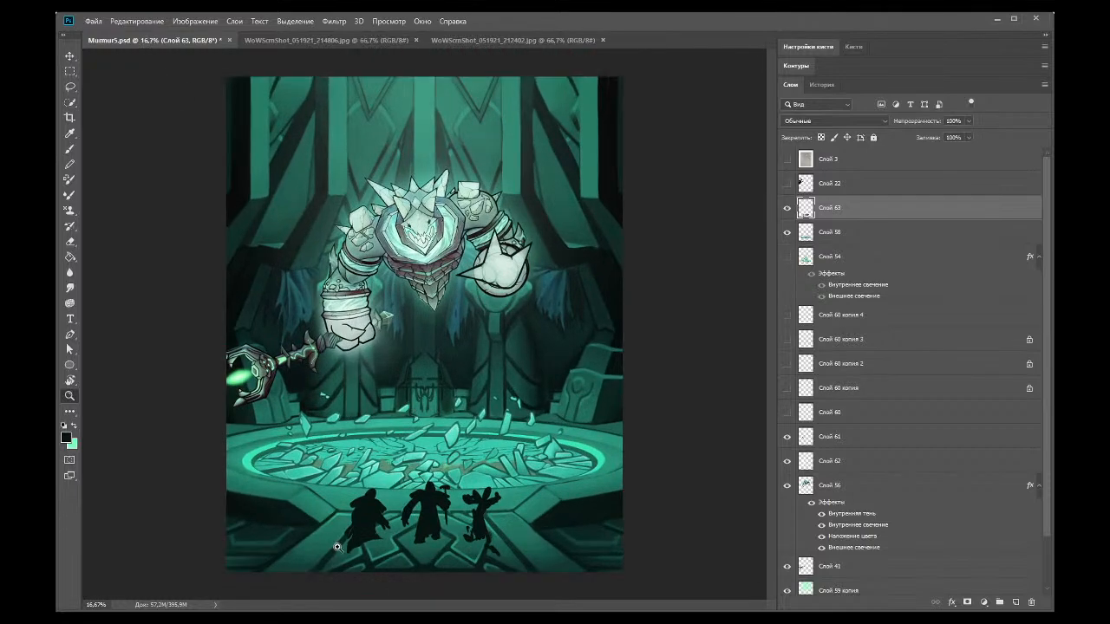
click(360, 504)
scroll(555, 443, down, 3)
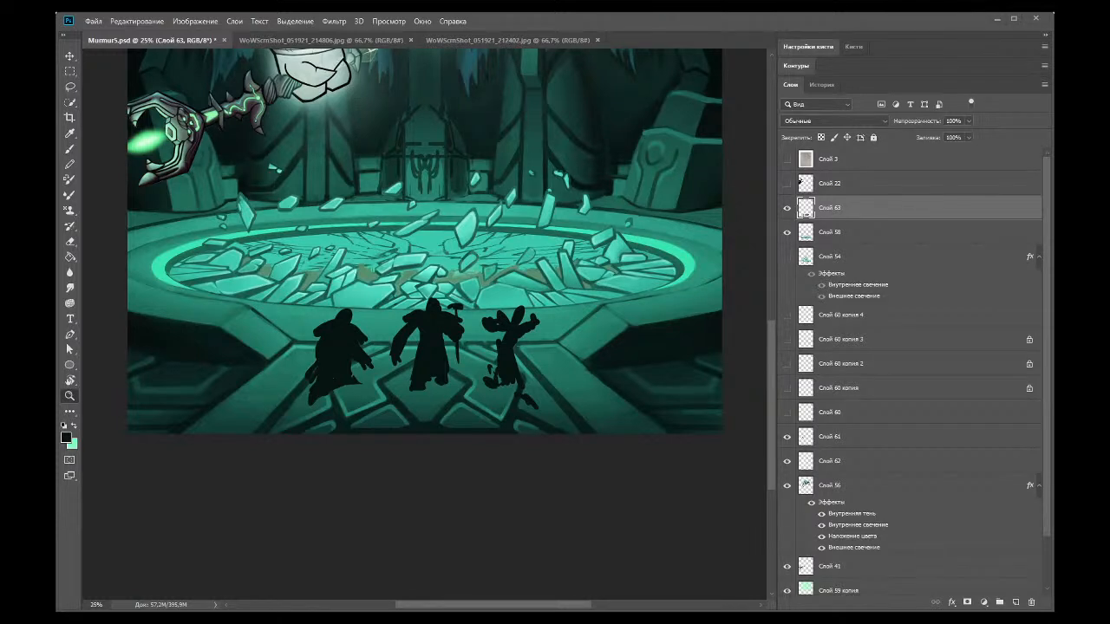
click(295, 338)
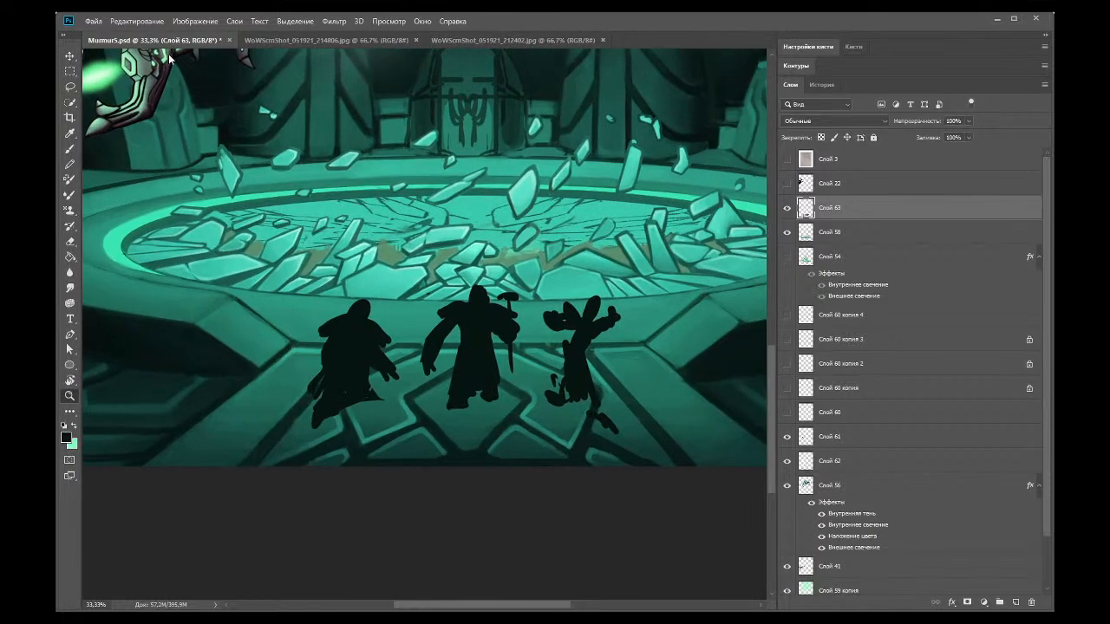
scroll(221, 282, down, 4)
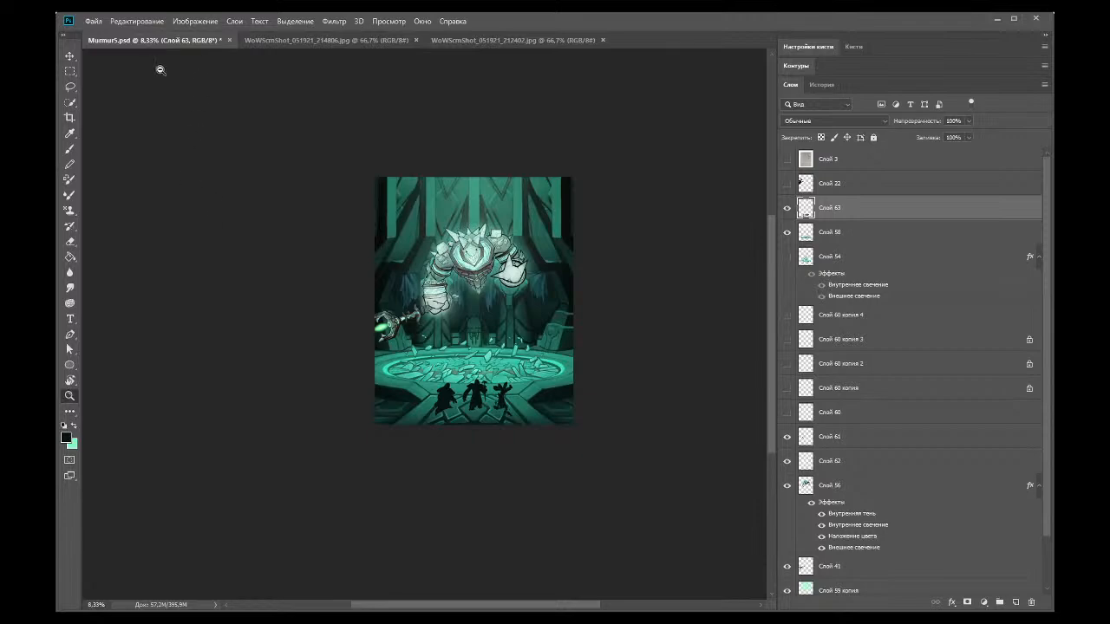
Step: Paint a thin diagonal black staff with a hammer-like head beside the right figure's feet
mouse_move(500, 337)
mouse_down()
mouse_move(743, 296)
mouse_move(772, 373)
mouse_up()
click(408, 507)
click(69, 149)
mouse_move(556, 446)
mouse_down()
mouse_move(633, 387)
mouse_move(616, 392)
mouse_move(635, 392)
mouse_up()
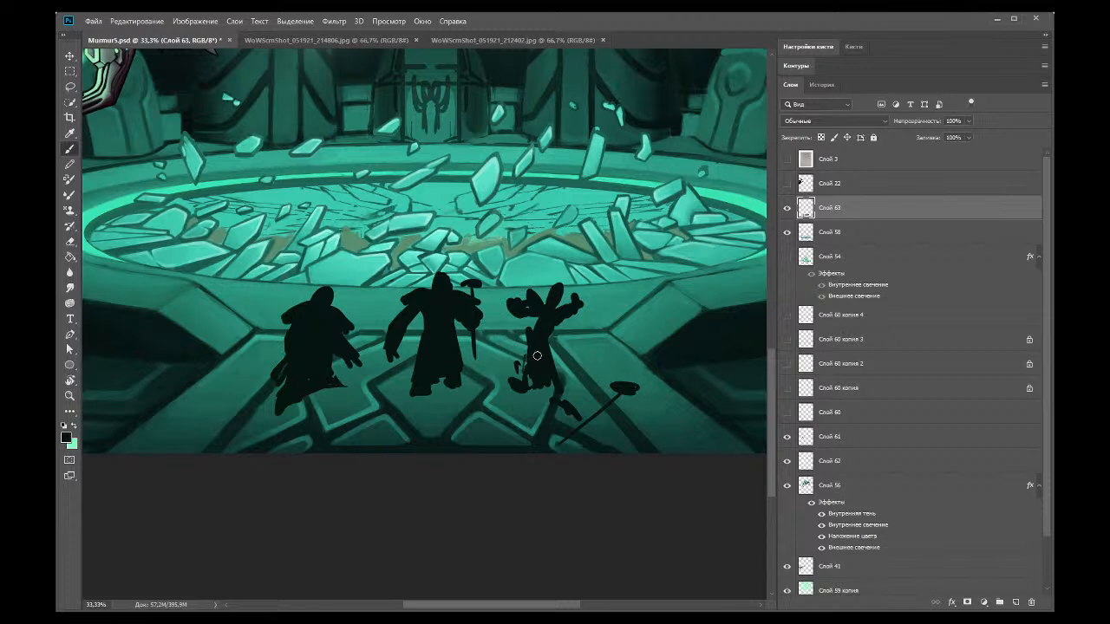
Step: Fill the right figure's legs into a solid robe, erase the protruding foot, and repaint its head and raised arms
mouse_move(523, 372)
mouse_down()
mouse_move(526, 343)
mouse_move(526, 373)
mouse_move(527, 352)
mouse_move(548, 349)
mouse_move(553, 365)
mouse_move(553, 349)
mouse_move(527, 380)
mouse_move(552, 392)
mouse_up()
click(73, 242)
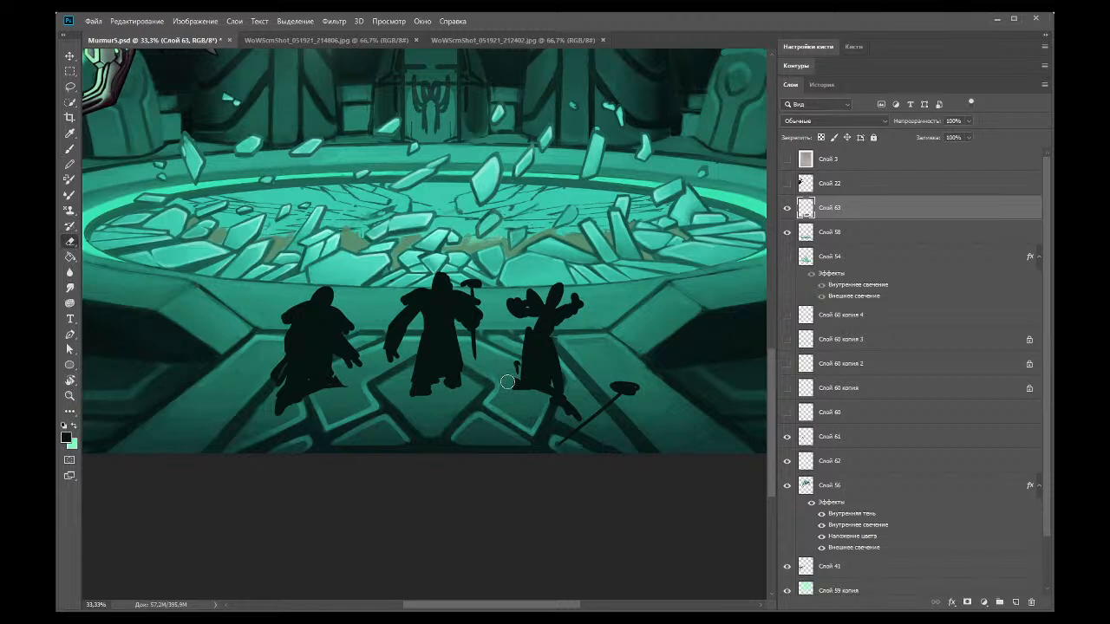
click(69, 148)
drag(518, 374, 527, 342)
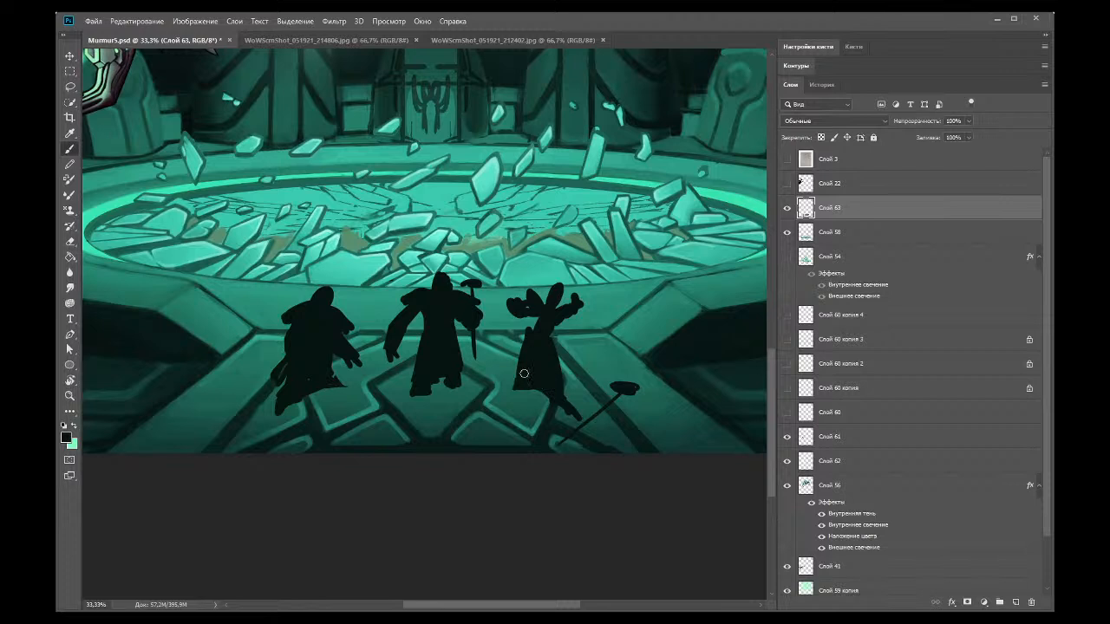
click(69, 241)
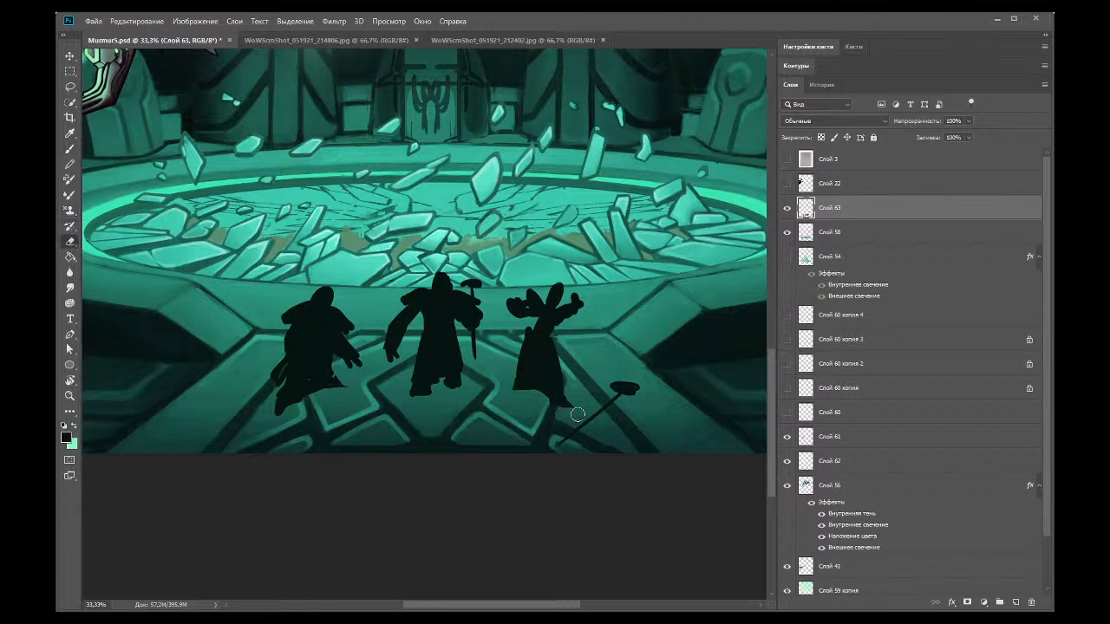
click(70, 148)
mouse_move(505, 302)
mouse_down()
mouse_move(506, 288)
mouse_move(500, 294)
mouse_move(524, 316)
mouse_move(553, 312)
mouse_move(532, 304)
mouse_move(546, 289)
mouse_move(560, 316)
mouse_move(579, 296)
mouse_move(566, 294)
mouse_up()
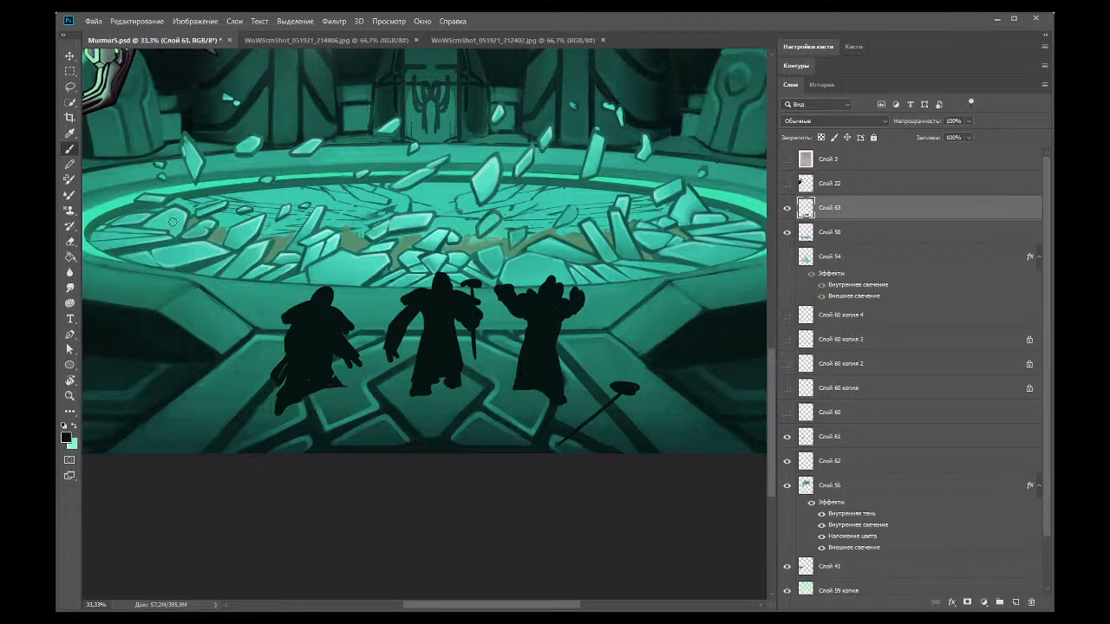
Step: Set the Eraser's Shape Dynamics size control to pen pressure and trim the right figure's head and raised hand
click(69, 241)
click(805, 49)
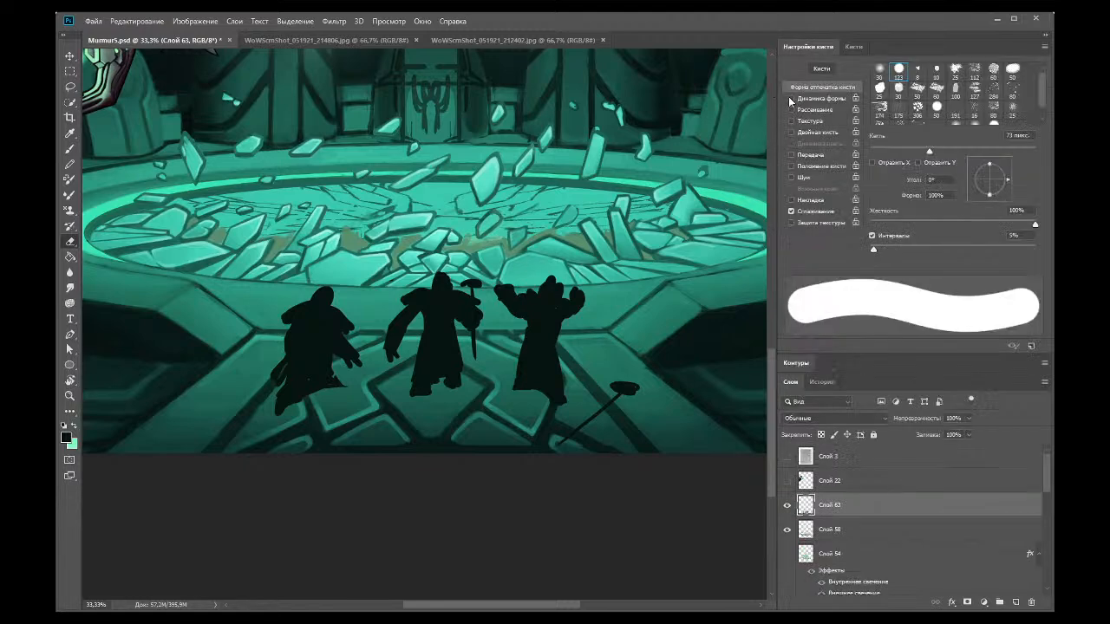
click(945, 92)
click(950, 124)
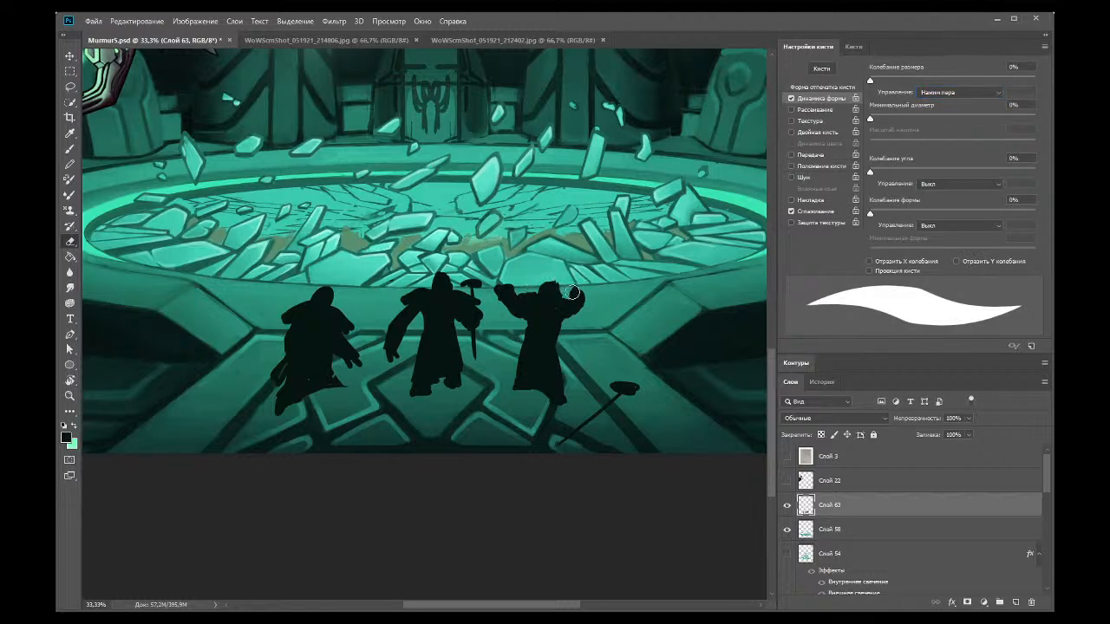
Step: Compare the three silhouettes up close with the adventurers in the WoWScrnShot_051921_214806.jpg reference
click(70, 396)
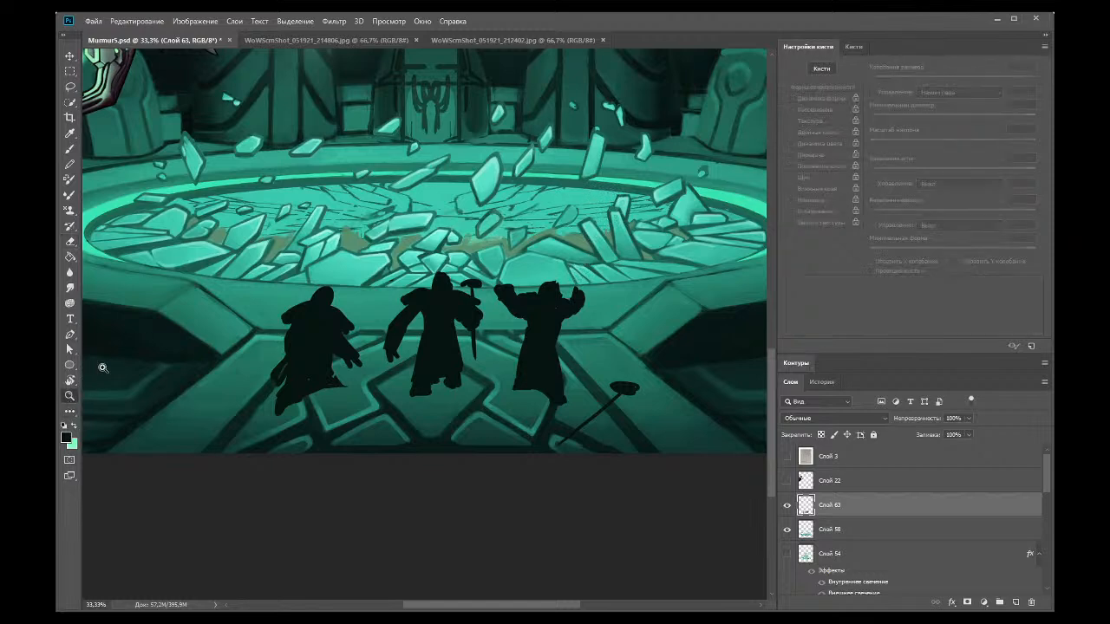
click(69, 148)
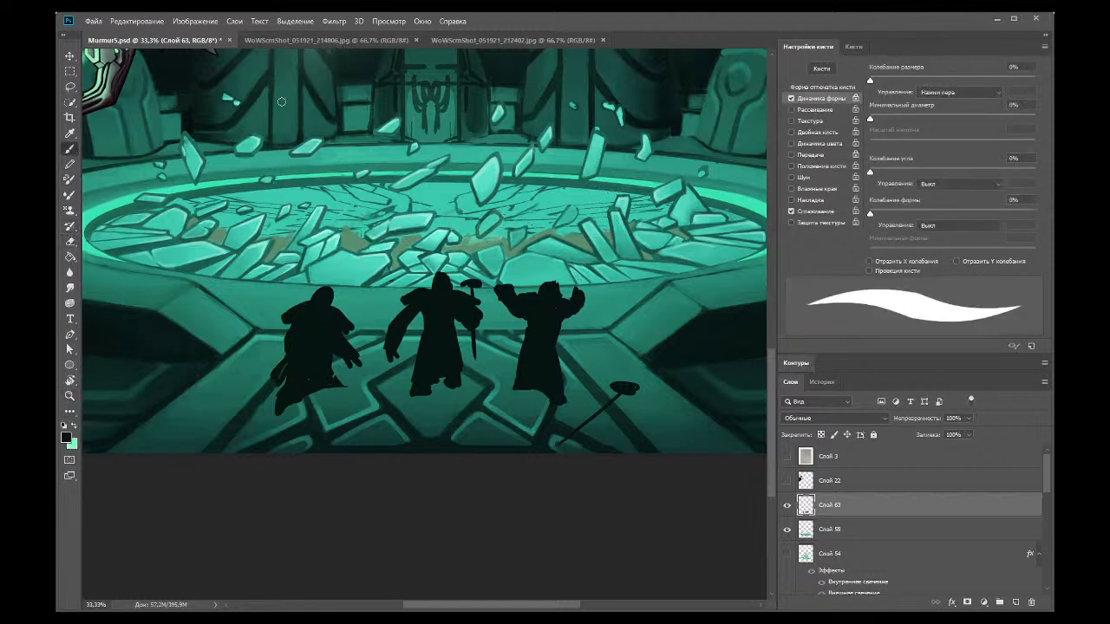
click(70, 396)
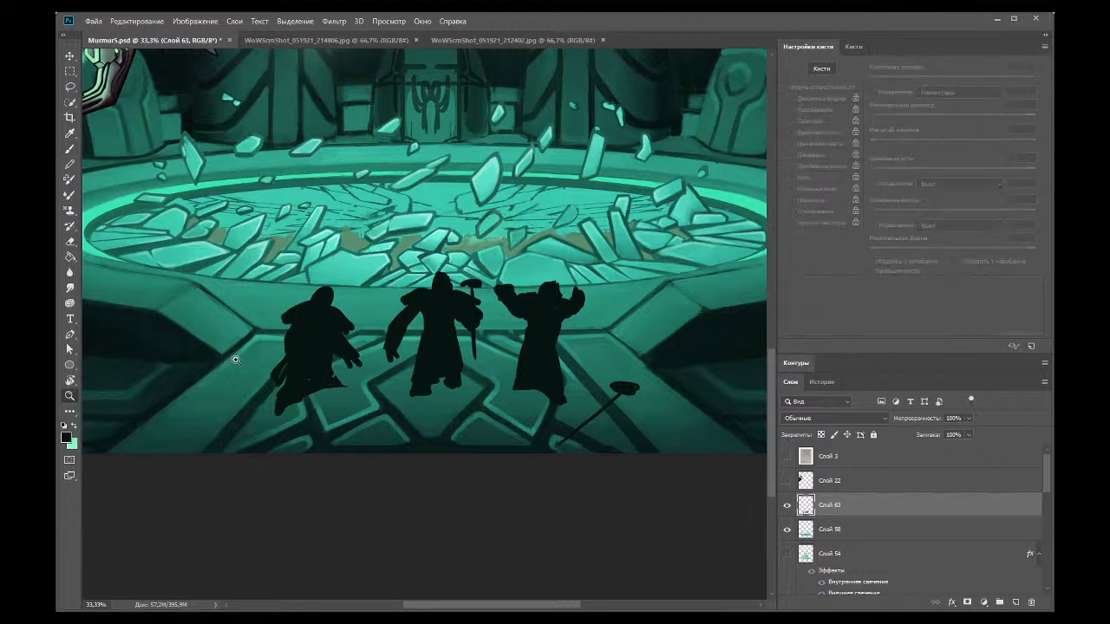
click(274, 341)
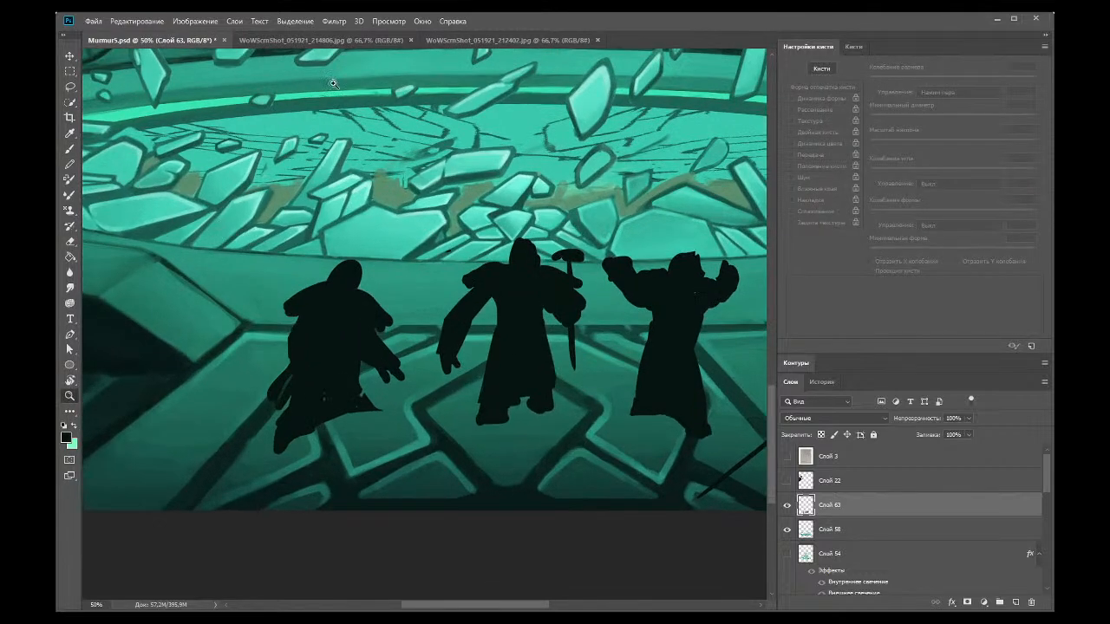
click(364, 40)
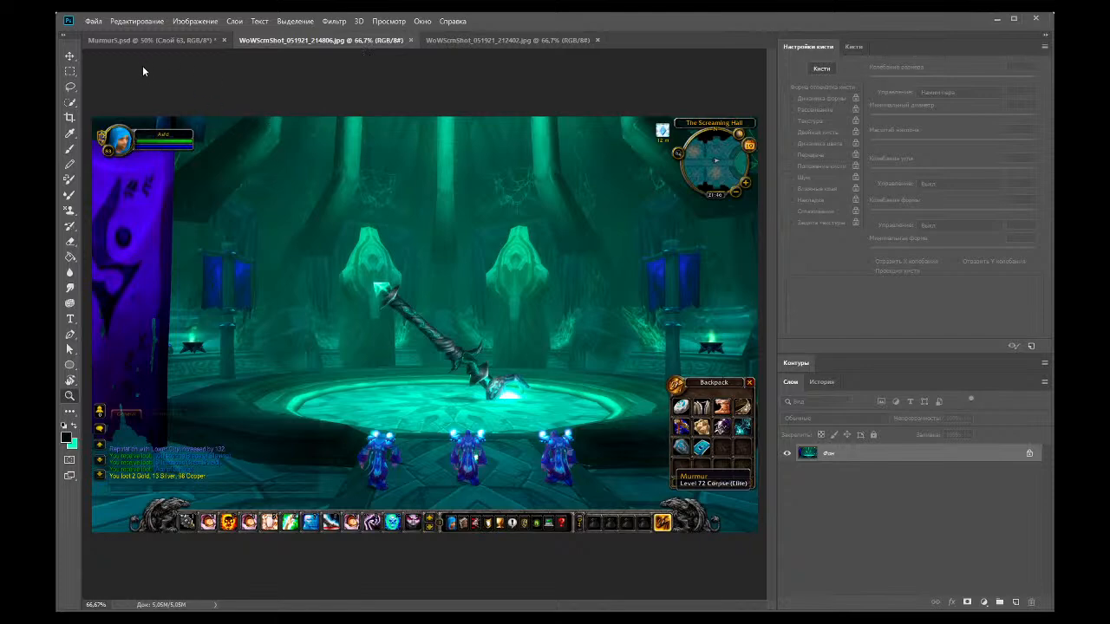
click(139, 40)
Step: Repaint the left figure's left shoulder as a pointed pauldron using the game reference, trimming its underside with the Eraser
click(295, 305)
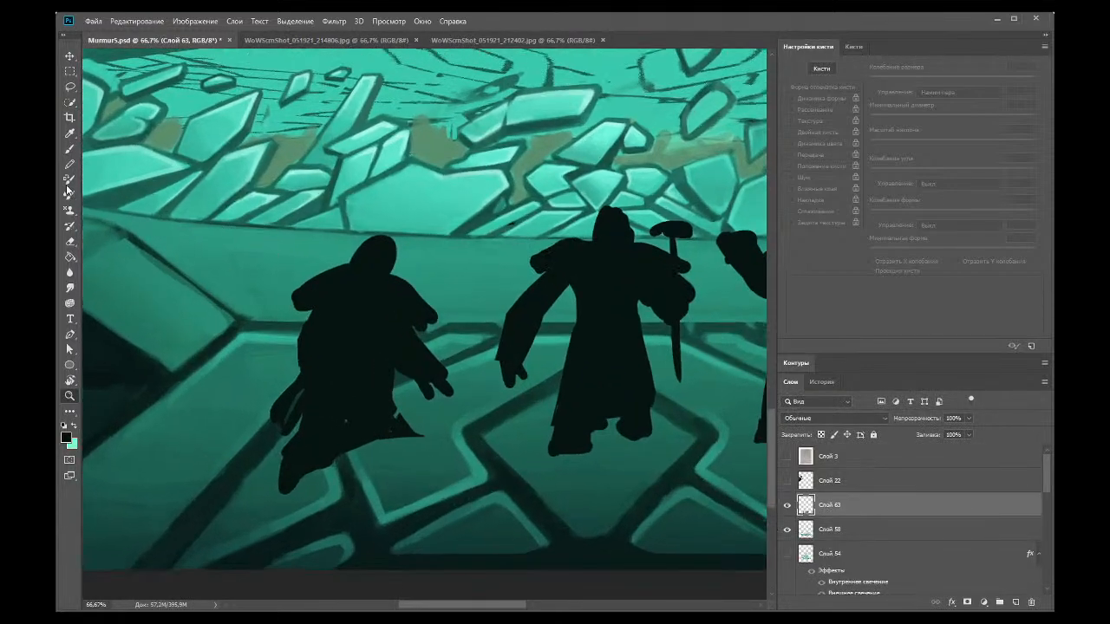
click(69, 133)
click(314, 299)
click(70, 150)
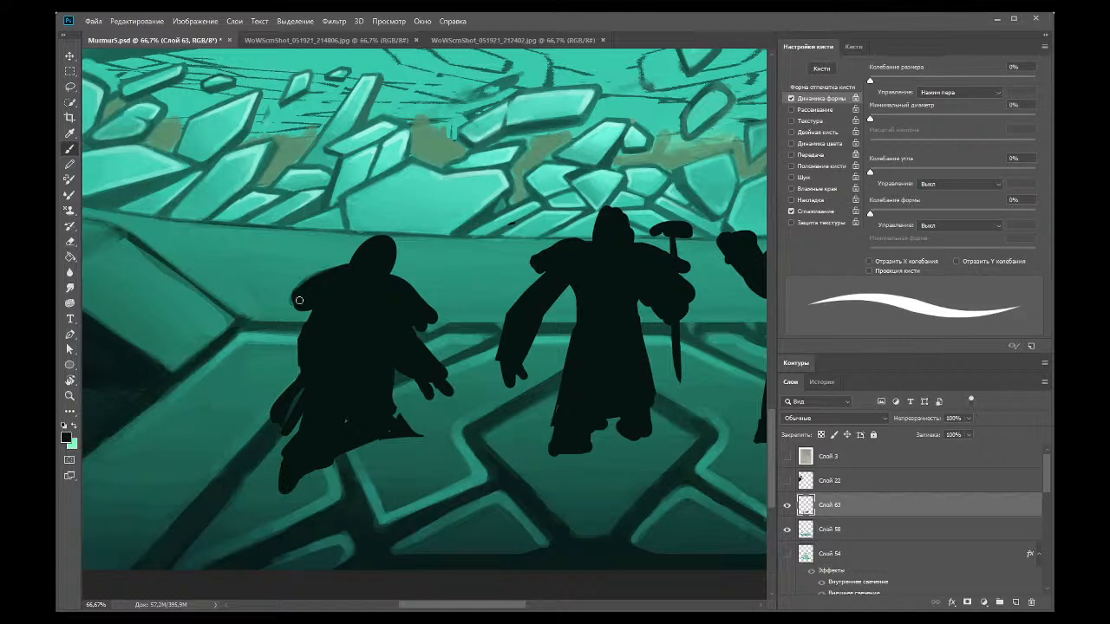
click(458, 40)
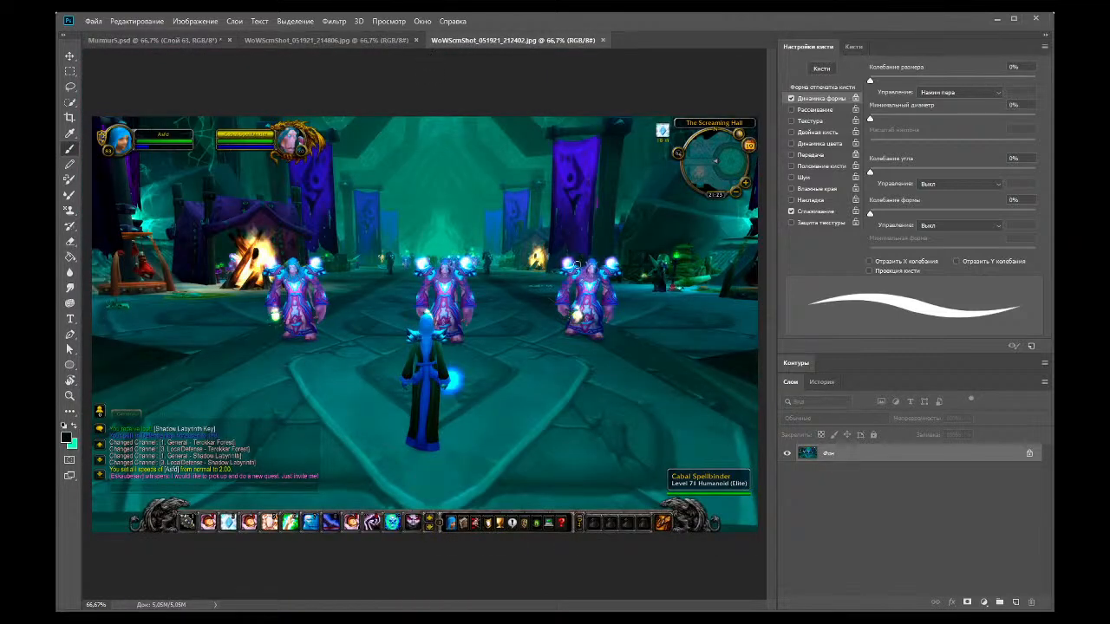
click(173, 40)
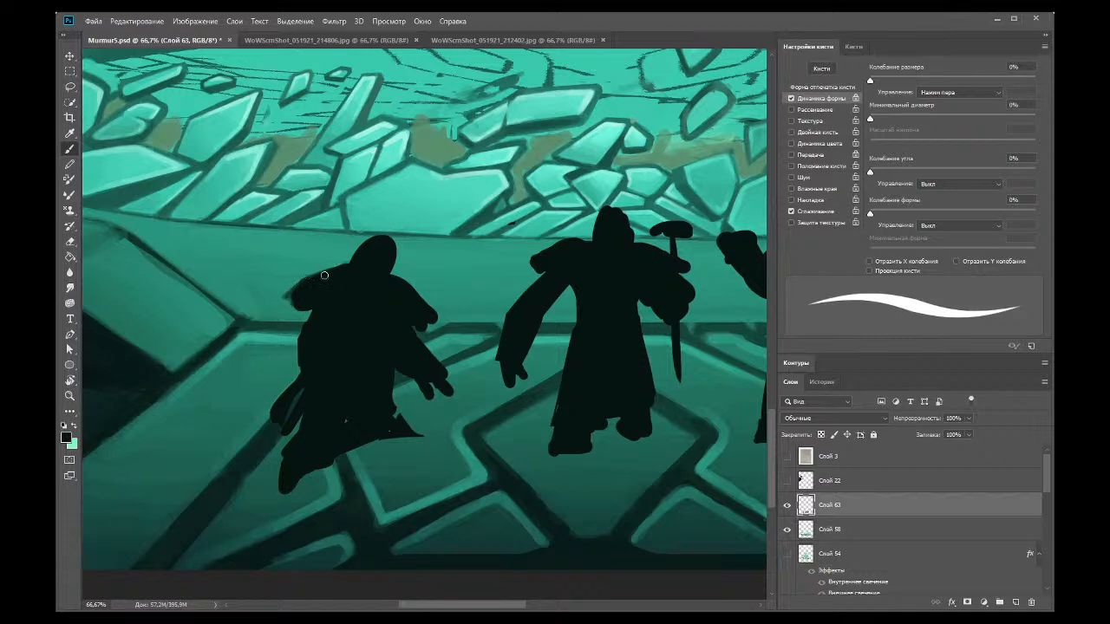
key(e)
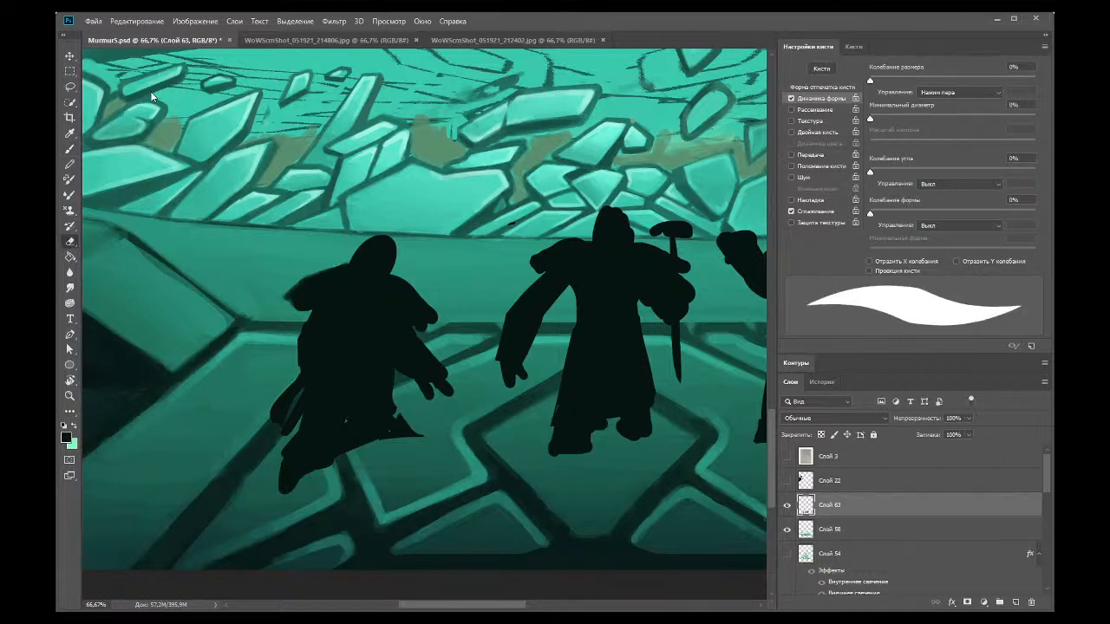
key(bracketleft)
drag(295, 305, 284, 304)
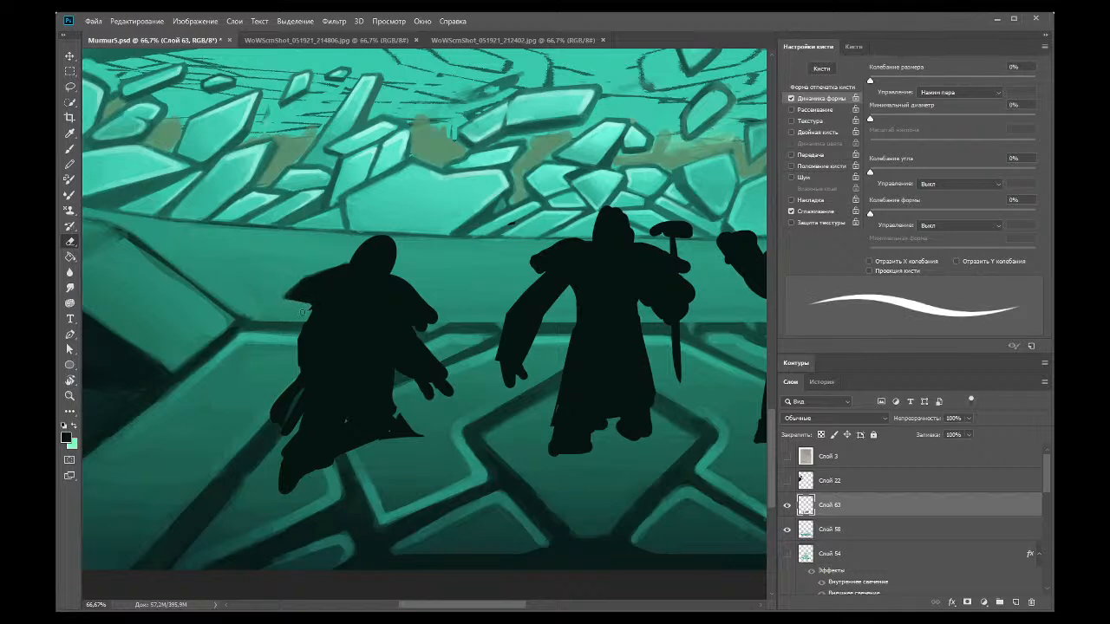
Step: Sharpen the left figure's right shoulder into a point, widen its hood on the left, and fill the gaps in the robe hem
click(69, 133)
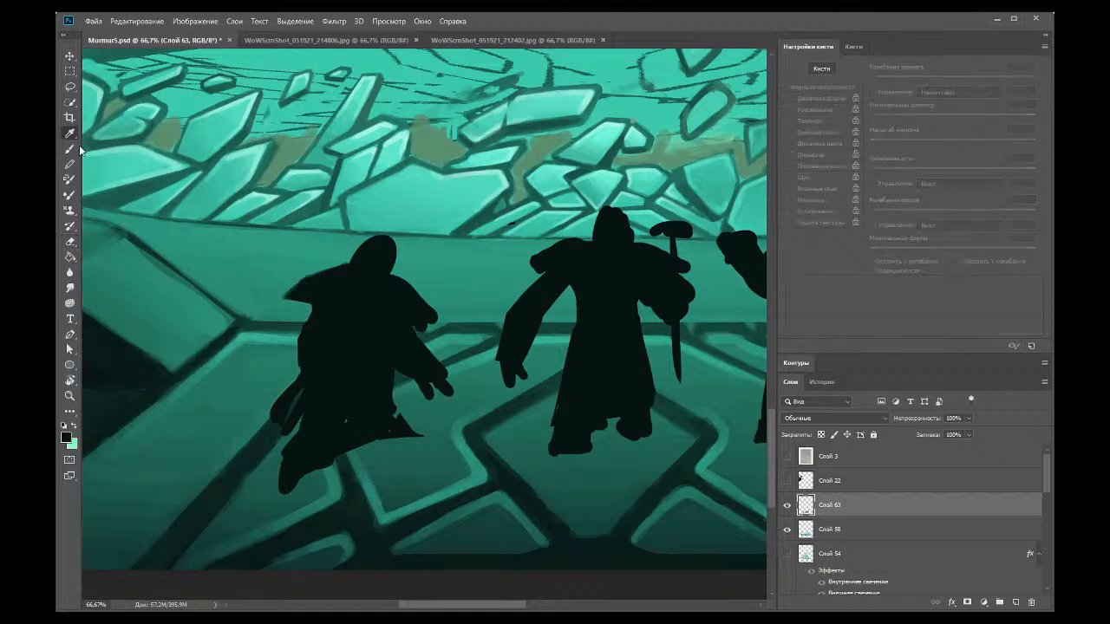
key(b)
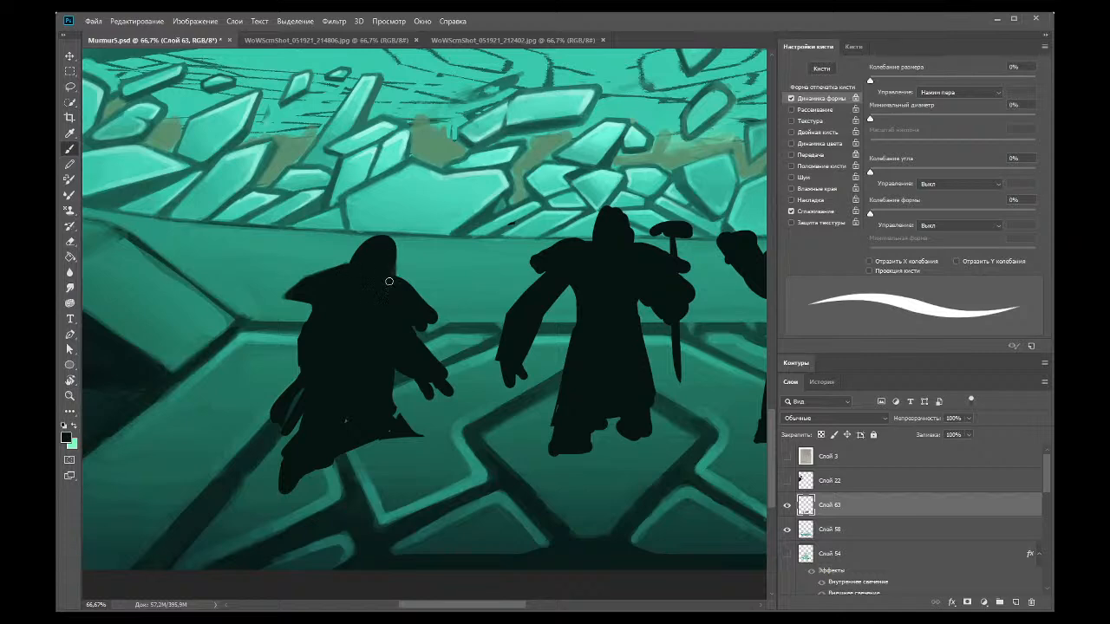
mouse_move(345, 259)
mouse_down()
mouse_move(366, 245)
mouse_move(354, 255)
mouse_up()
click(70, 241)
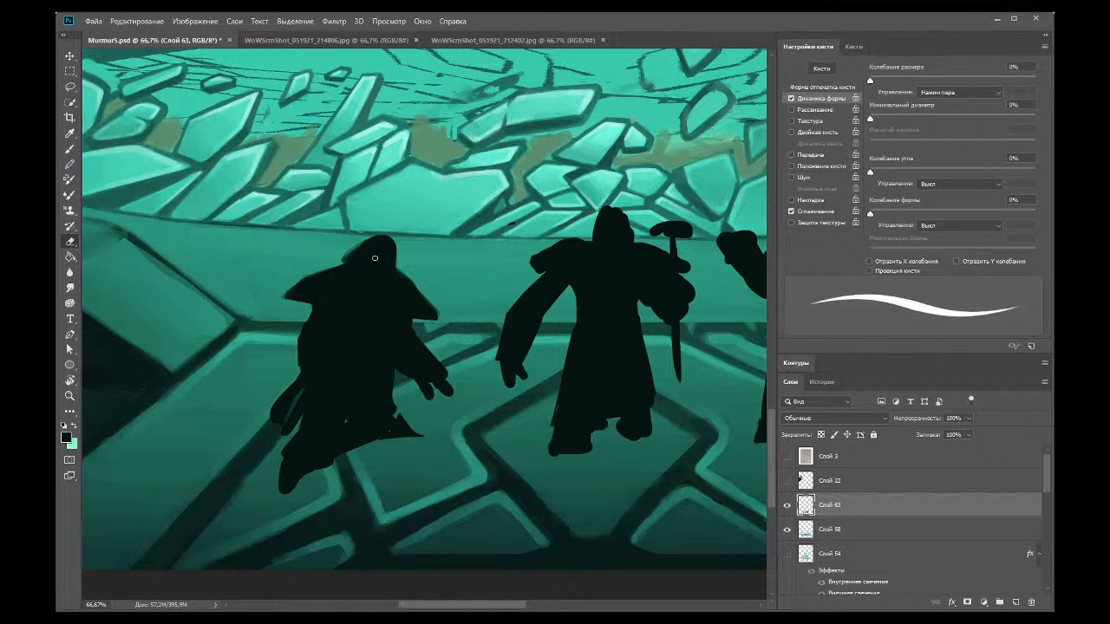
click(70, 149)
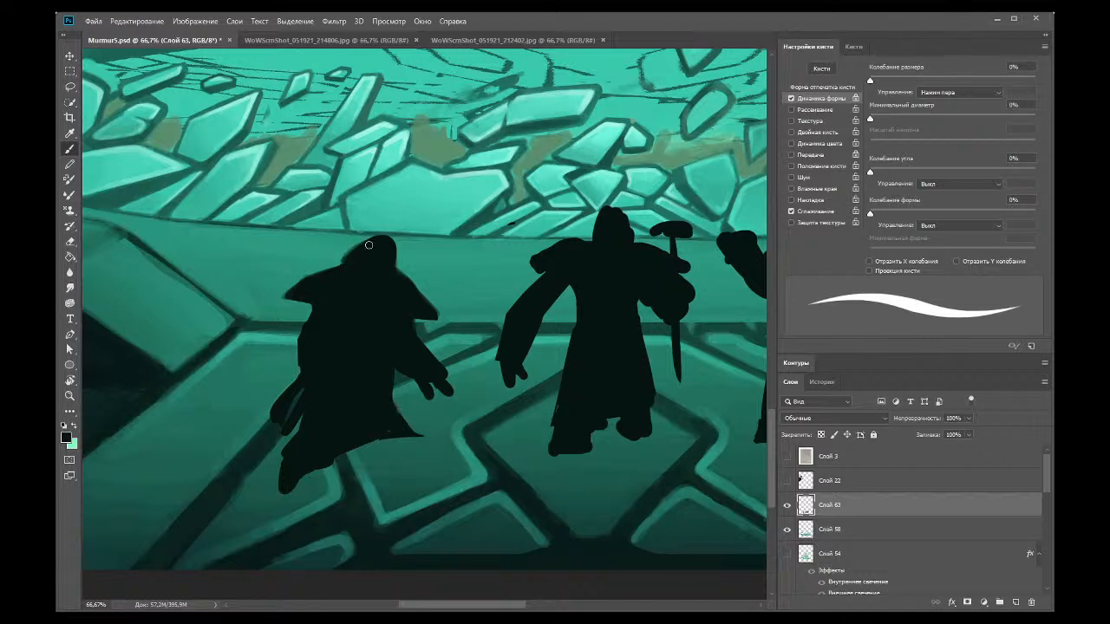
Step: Sample a teal from the platform and sketch a curved shoulder line across the left figure's upper back
click(69, 133)
click(430, 186)
click(69, 153)
click(293, 43)
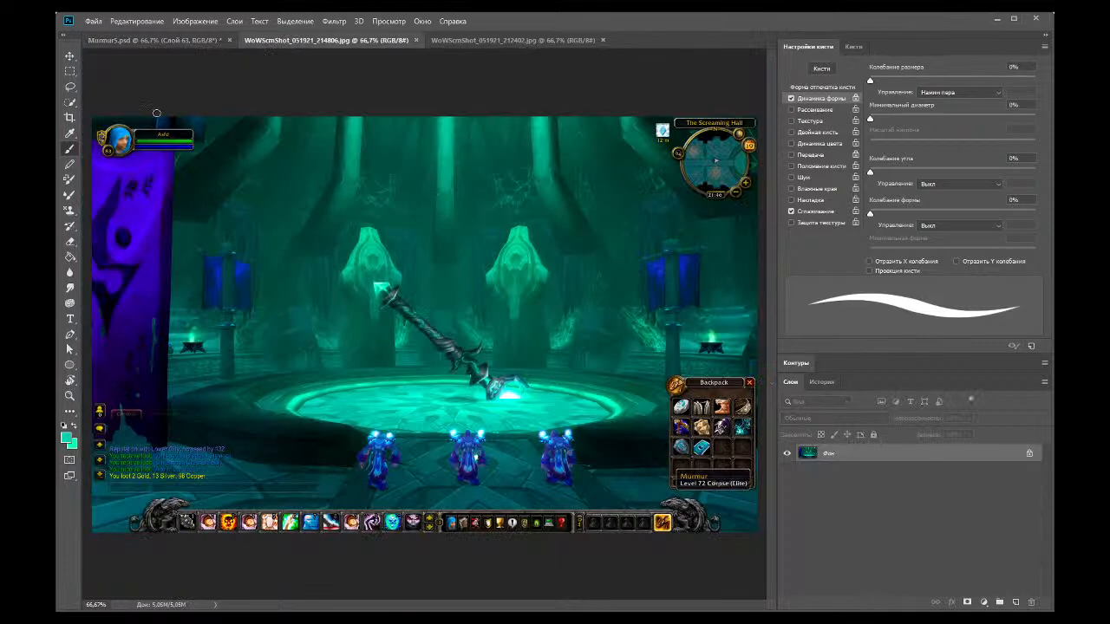
click(142, 45)
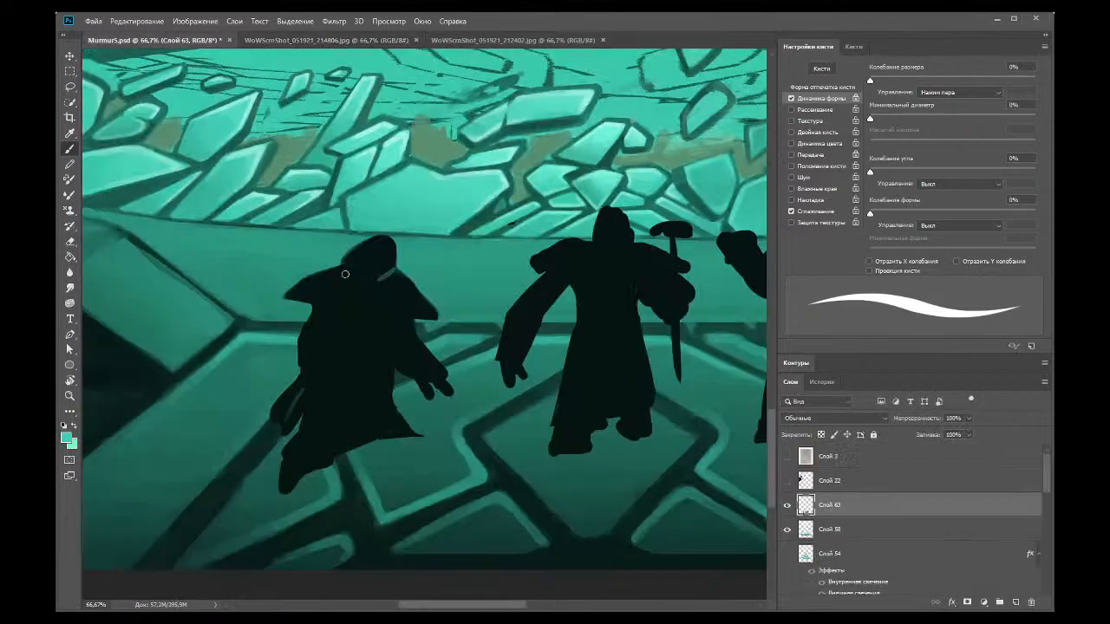
drag(313, 281, 404, 286)
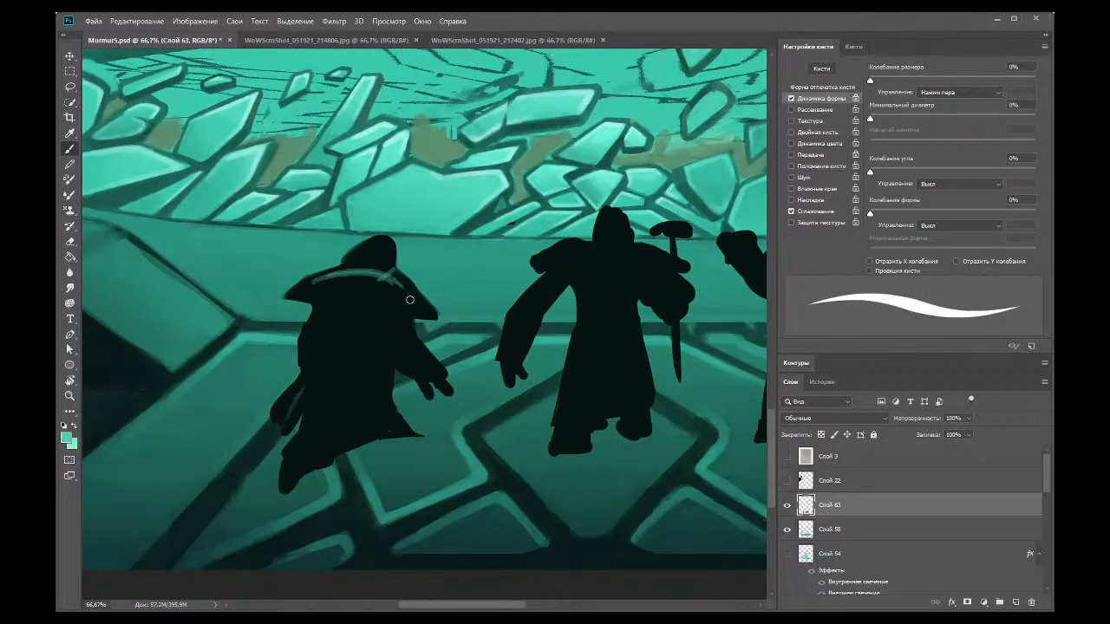
Step: Sketch teal guide lines for the left figure's back panel, belt, legs and boots, consulting the hall screenshot
click(323, 42)
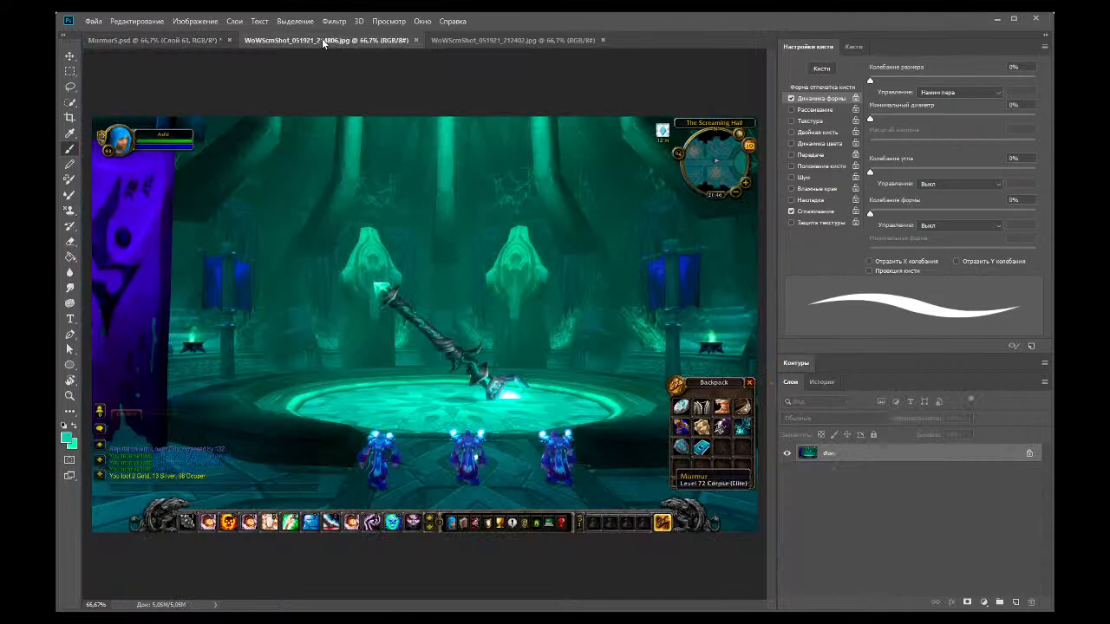
click(137, 41)
mouse_move(321, 288)
mouse_down()
mouse_move(327, 365)
mouse_move(364, 359)
mouse_up()
mouse_move(404, 298)
mouse_down()
mouse_move(354, 388)
mouse_move(353, 371)
mouse_move(376, 387)
mouse_move(366, 365)
mouse_move(391, 378)
mouse_move(368, 360)
mouse_move(390, 391)
mouse_move(381, 367)
mouse_move(405, 390)
mouse_move(351, 374)
mouse_move(369, 393)
mouse_move(352, 364)
mouse_move(365, 398)
mouse_move(348, 364)
mouse_move(352, 396)
mouse_move(394, 410)
mouse_move(399, 382)
mouse_move(406, 391)
mouse_move(379, 416)
mouse_move(378, 437)
mouse_move(384, 407)
mouse_move(382, 449)
mouse_move(417, 448)
mouse_move(384, 445)
mouse_move(416, 427)
mouse_up()
mouse_move(318, 365)
mouse_down()
mouse_move(306, 422)
mouse_move(308, 379)
mouse_move(315, 427)
mouse_move(342, 371)
mouse_up()
mouse_move(307, 415)
mouse_down()
mouse_move(271, 474)
mouse_move(282, 493)
mouse_move(309, 491)
mouse_move(323, 465)
mouse_move(318, 475)
mouse_move(321, 434)
mouse_move(306, 479)
mouse_move(319, 432)
mouse_move(310, 459)
mouse_up()
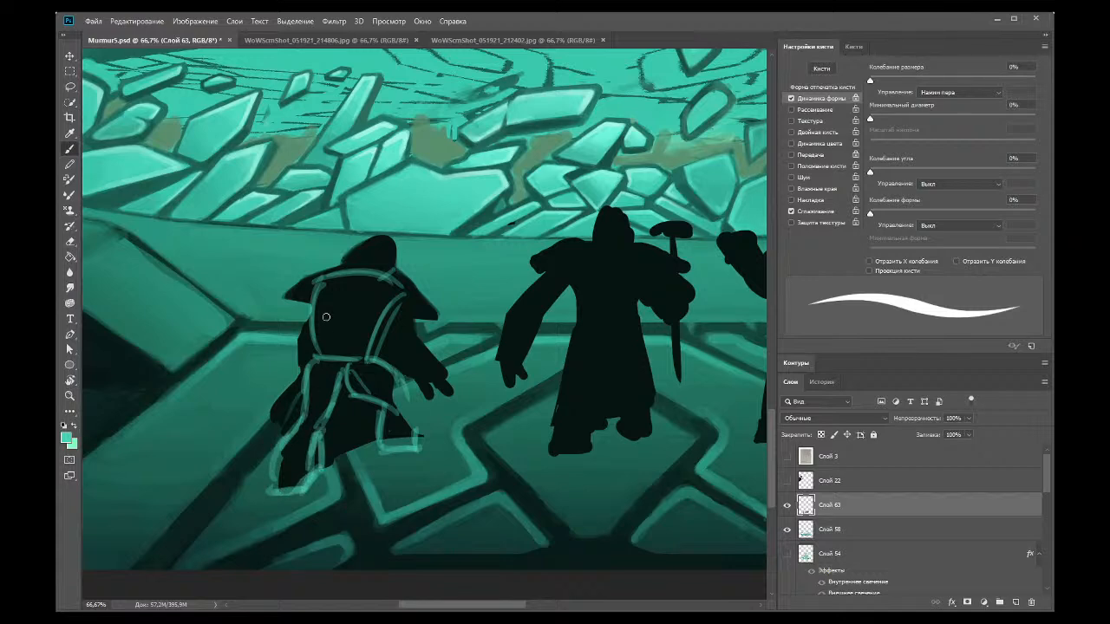
Step: Sample the left silhouette's black as the painting colour and ready the Brush
click(69, 133)
click(312, 396)
click(70, 194)
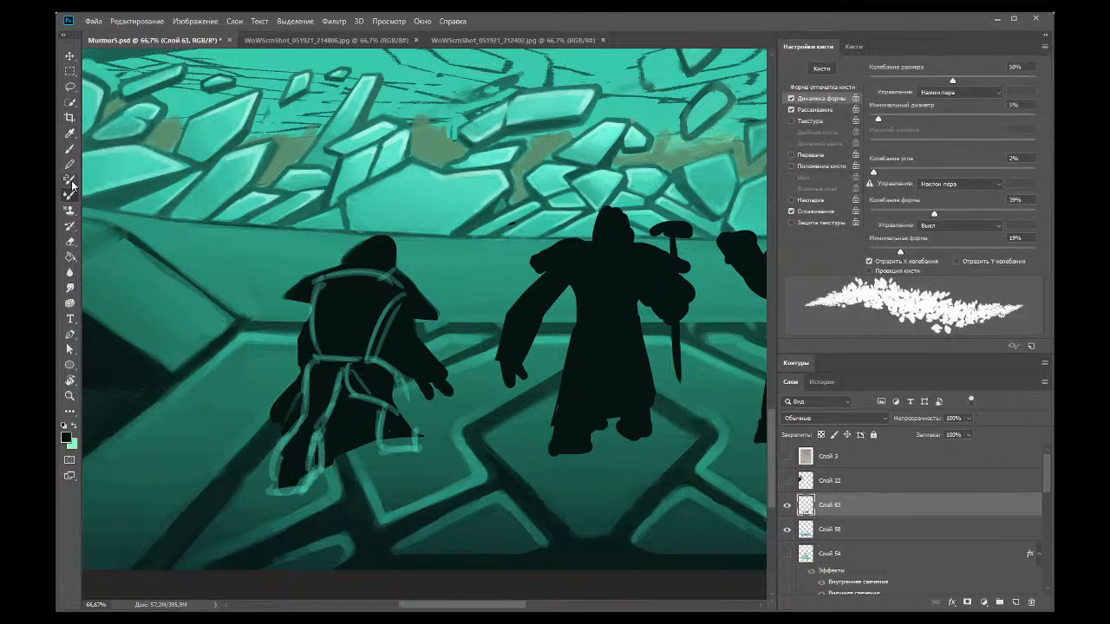
key(b)
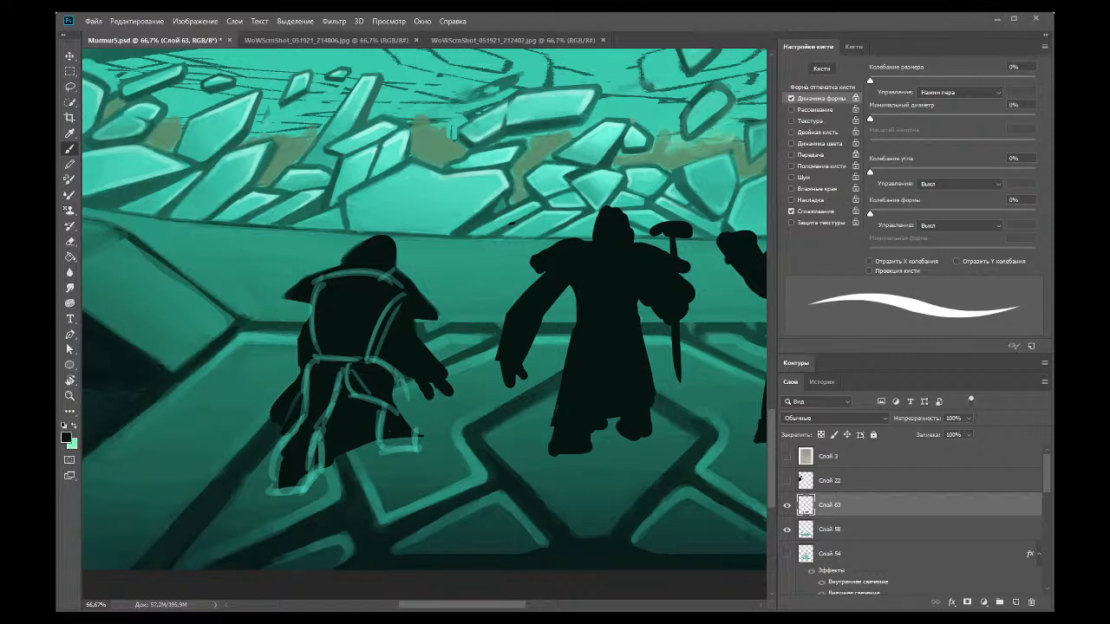
Step: Show the glowing whirlwind layer Слой 54 and examine the silhouettes and boss within the whole composition
click(70, 395)
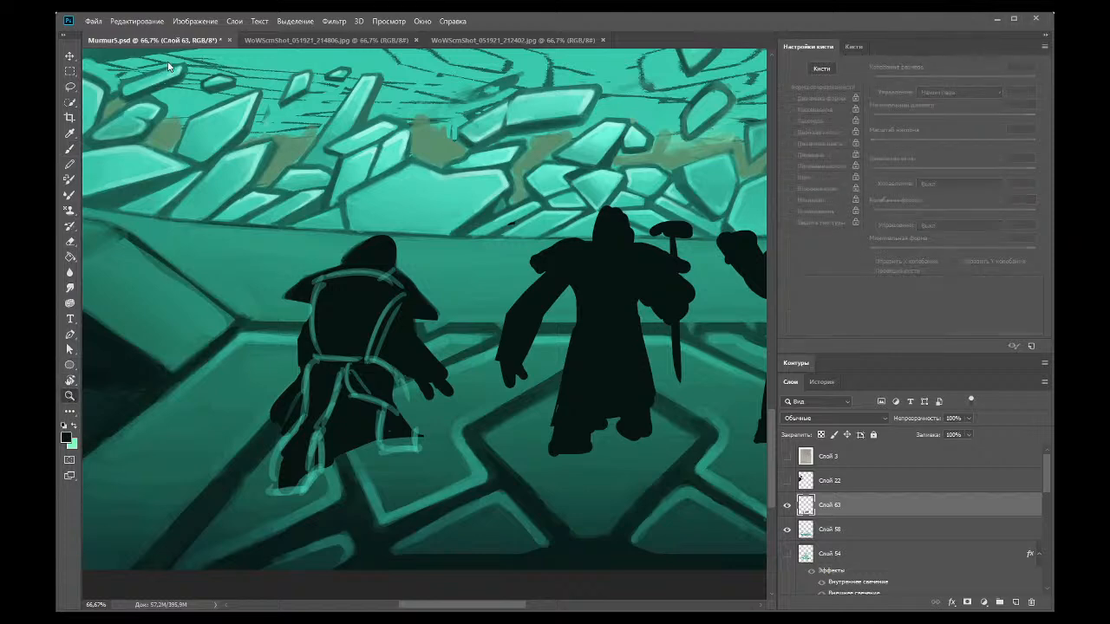
alt+click(340, 209)
alt+click(338, 217)
alt+click(349, 257)
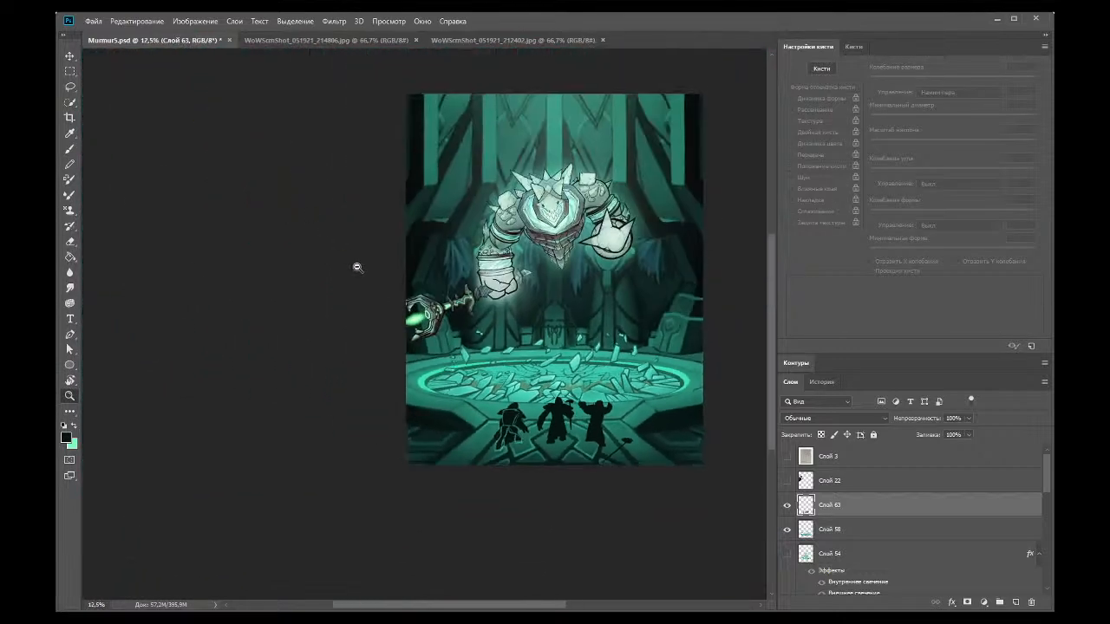
alt+click(476, 315)
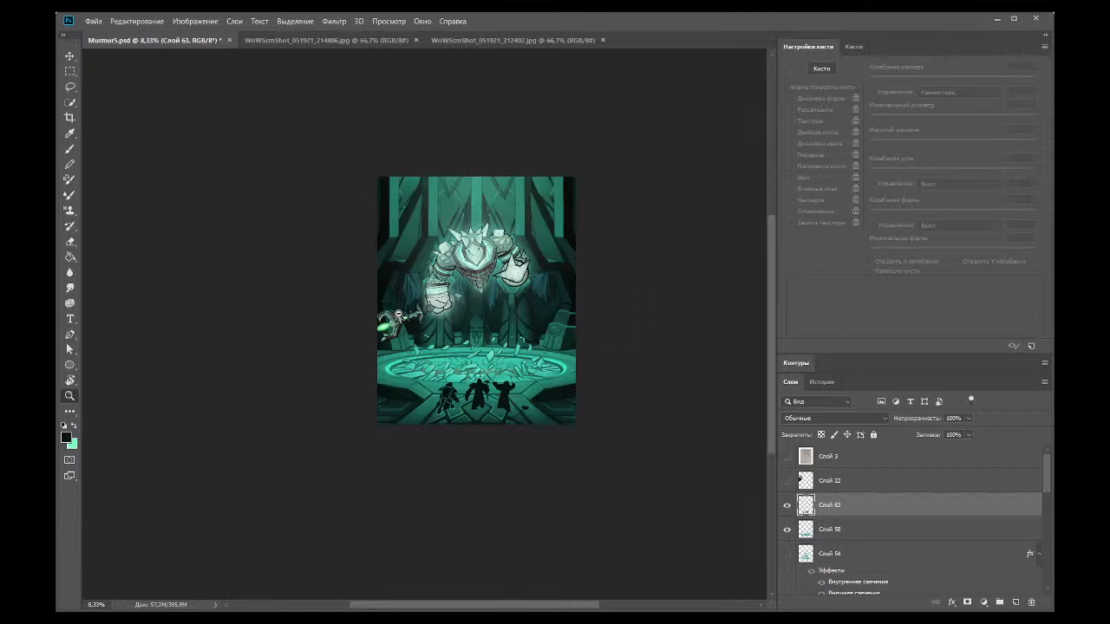
scroll(857, 520, down, 3)
scroll(856, 530, up, 2)
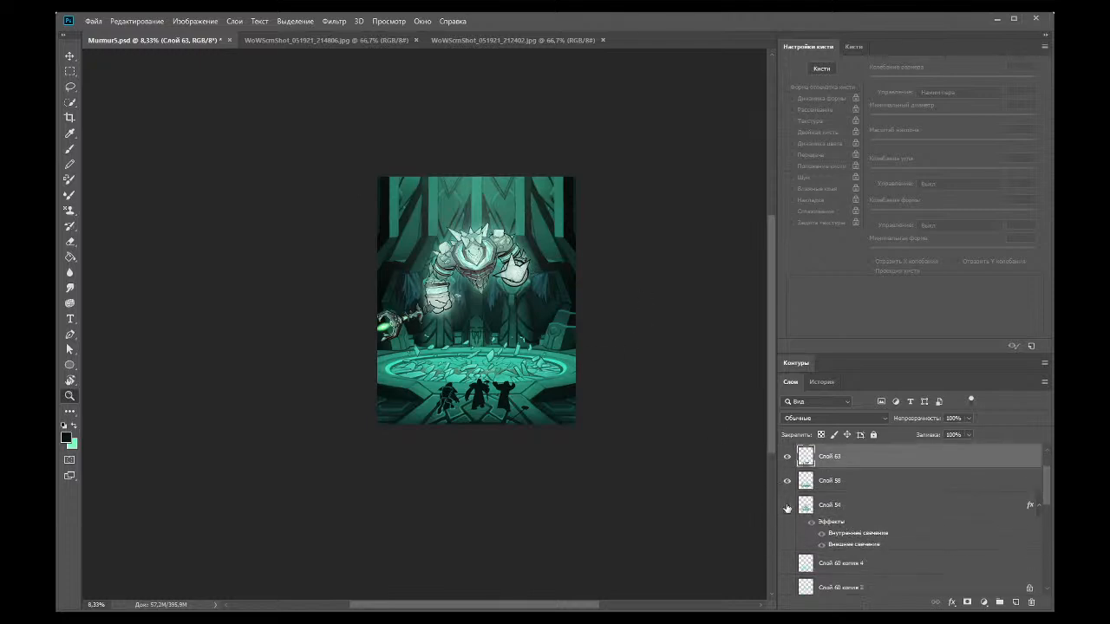
click(787, 505)
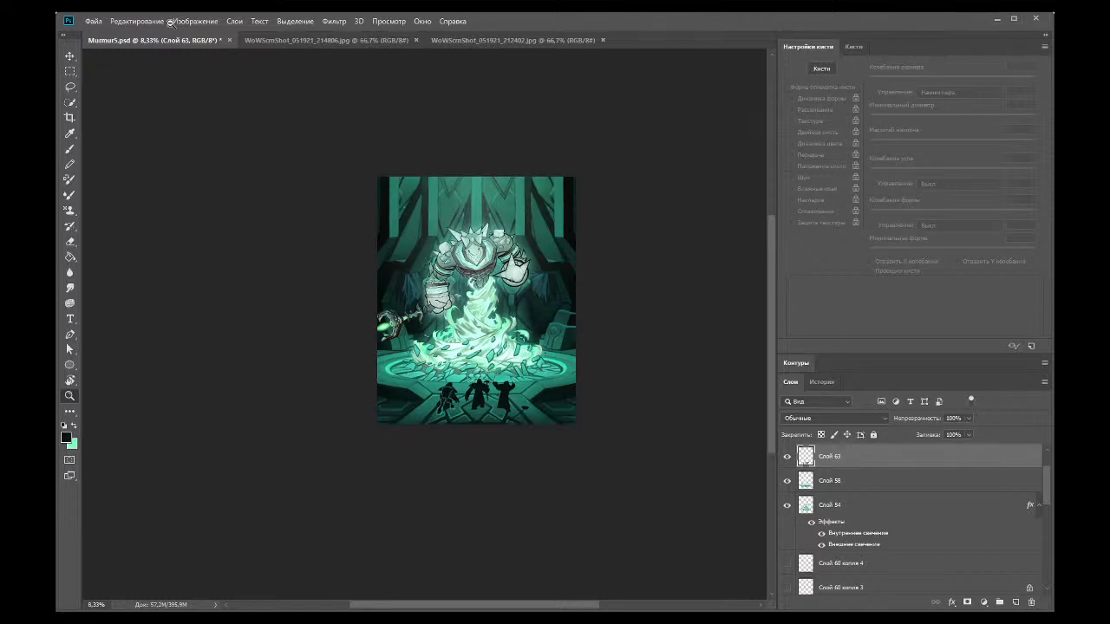
click(403, 343)
click(347, 347)
click(276, 351)
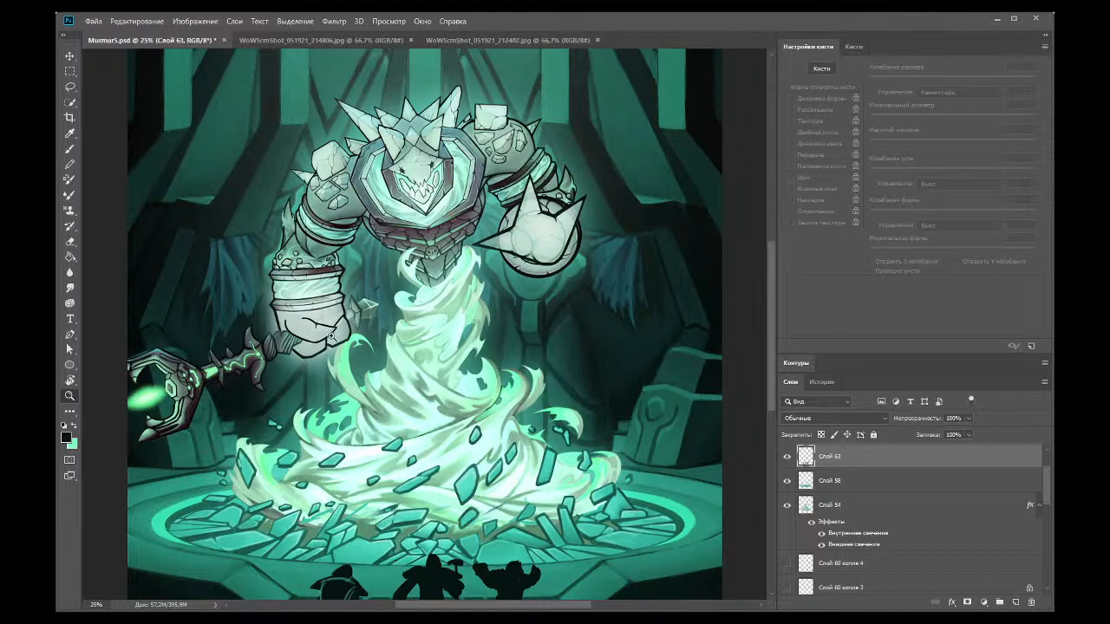
Step: Hide the debris layer Слой 58 and the whirlwind layer Слой 54 to clear the platform behind the silhouettes
scroll(469, 515, down, 2)
scroll(355, 511, down, 2)
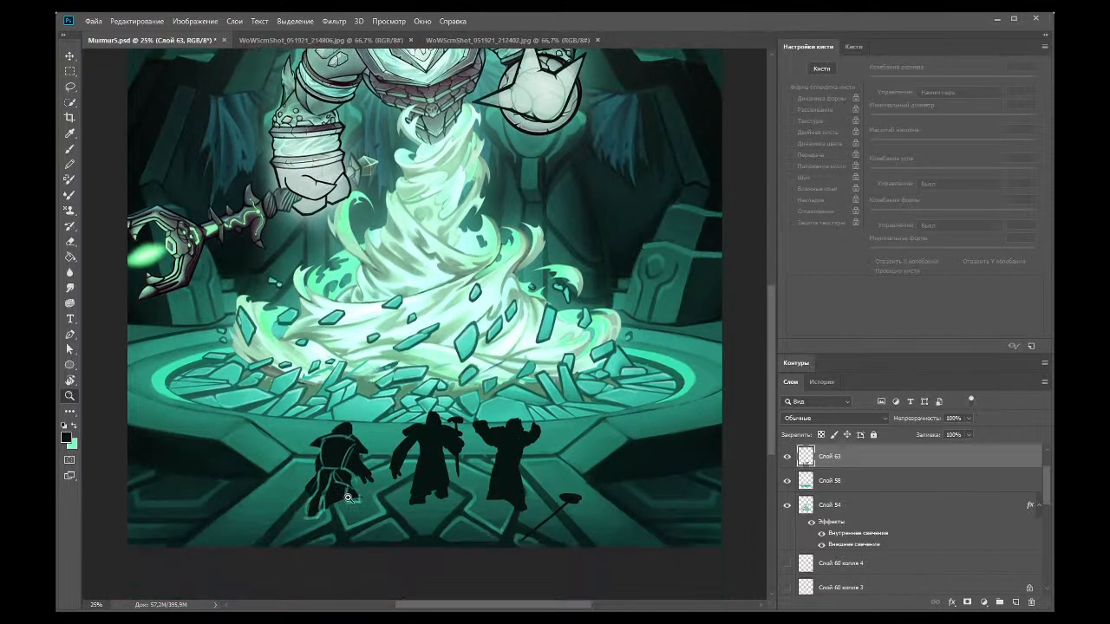
scroll(348, 458, down, 1)
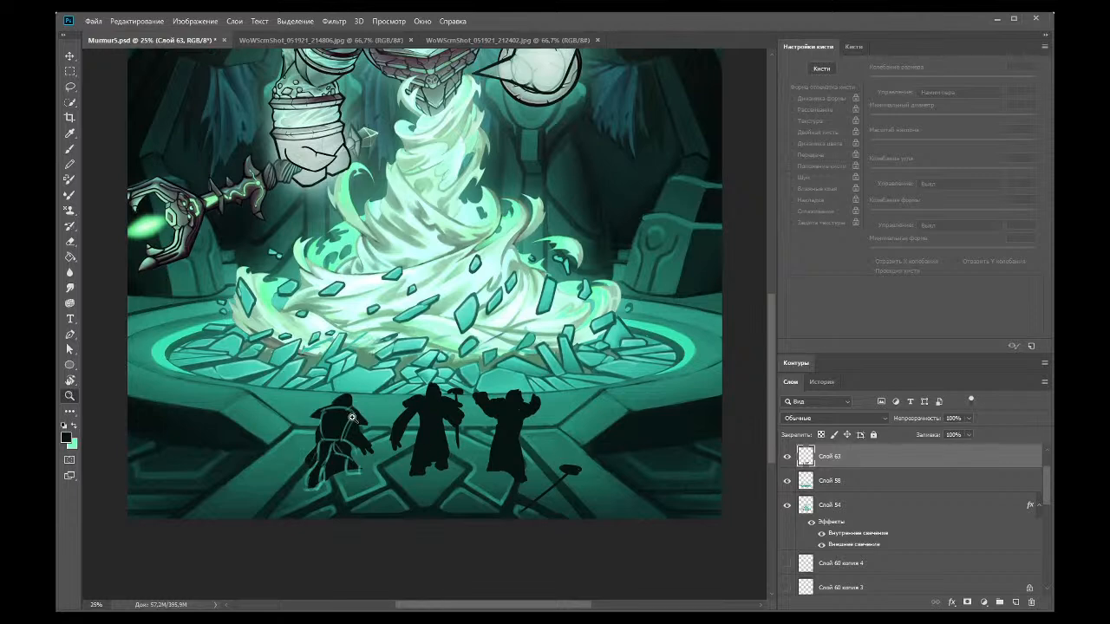
scroll(380, 376, up, 3)
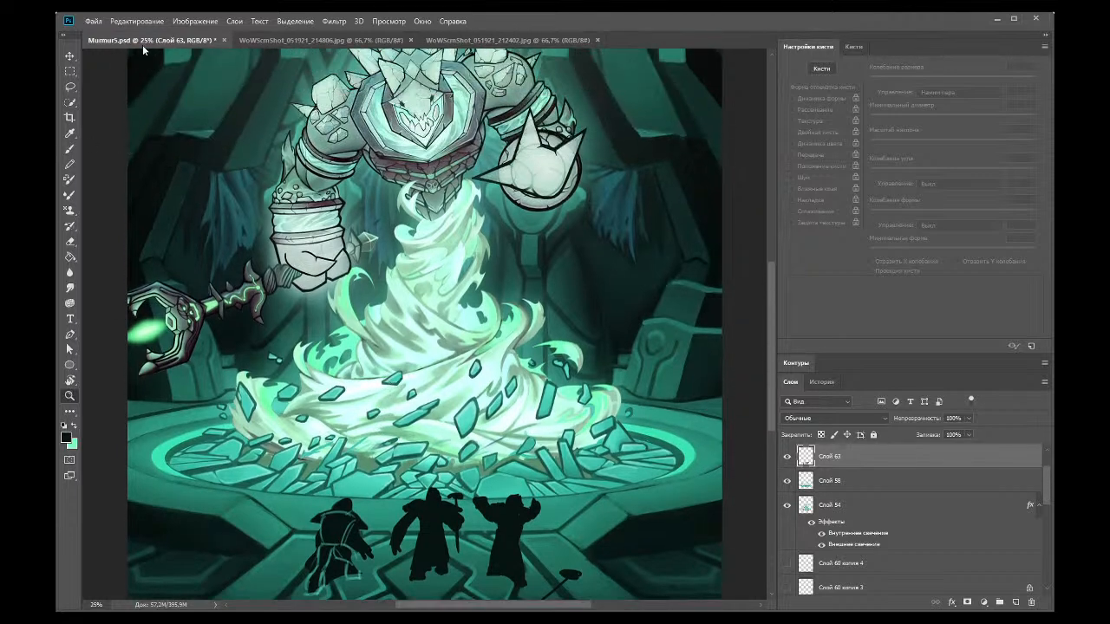
alt+click(450, 347)
alt+click(476, 406)
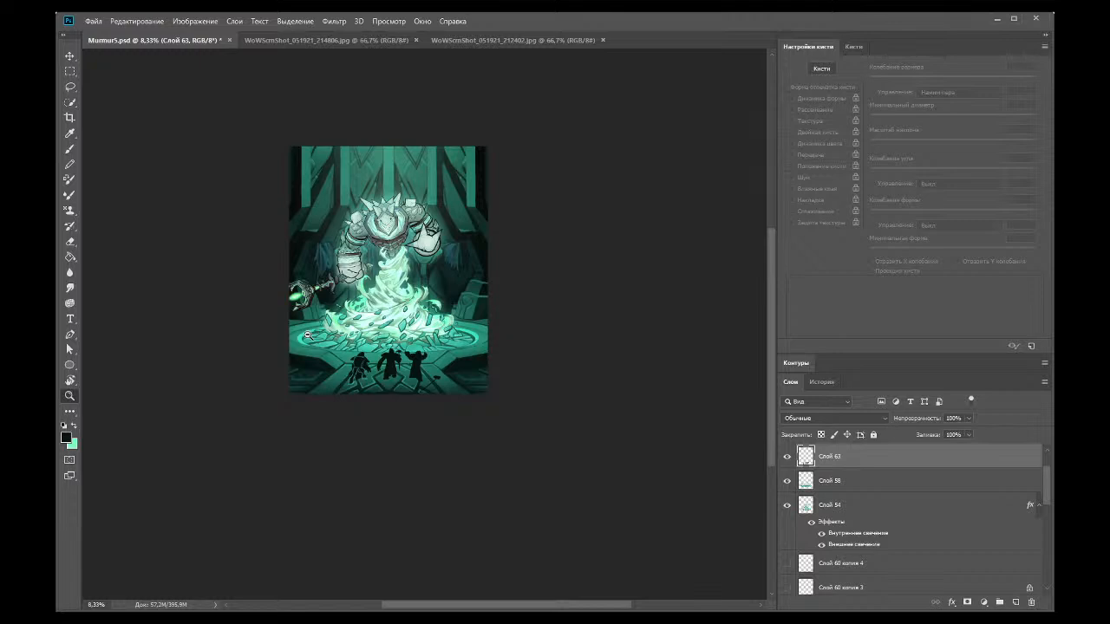
click(786, 482)
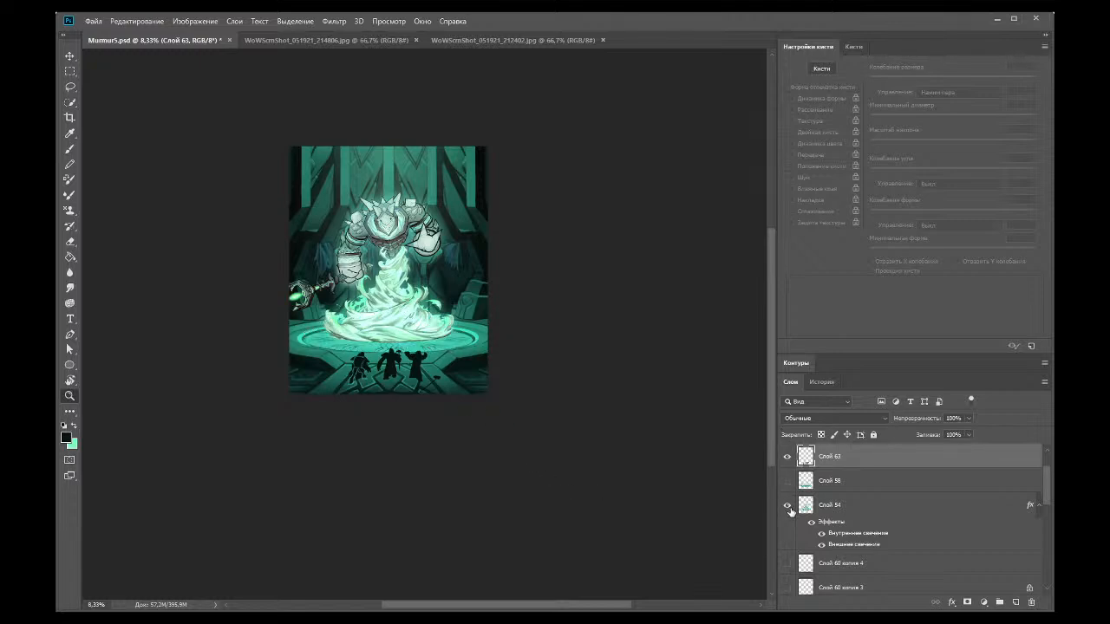
click(787, 506)
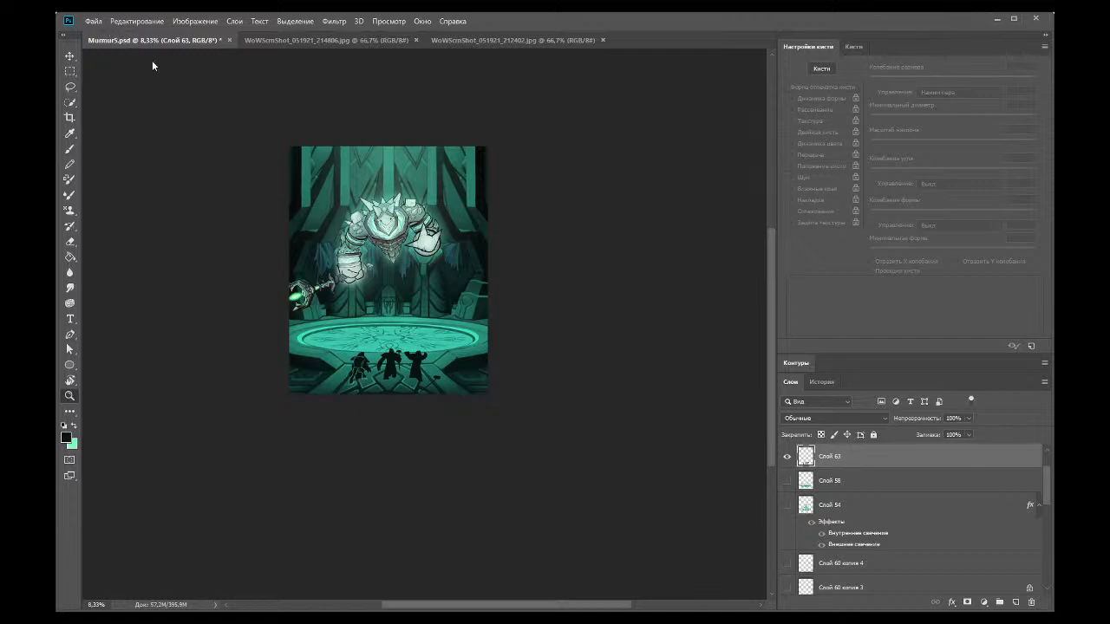
click(349, 364)
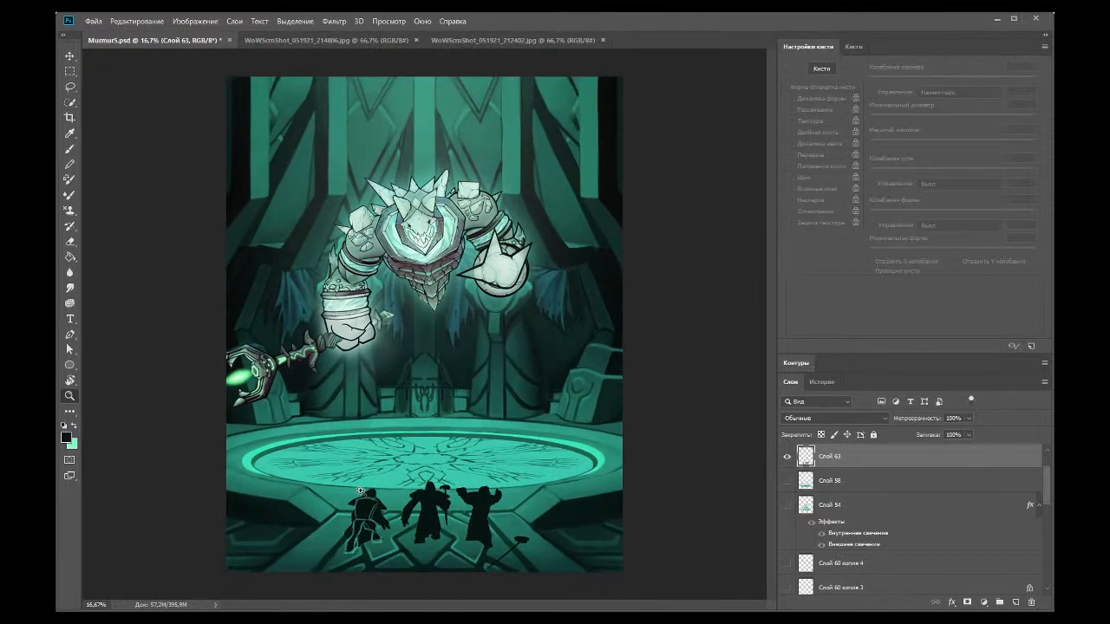
click(361, 491)
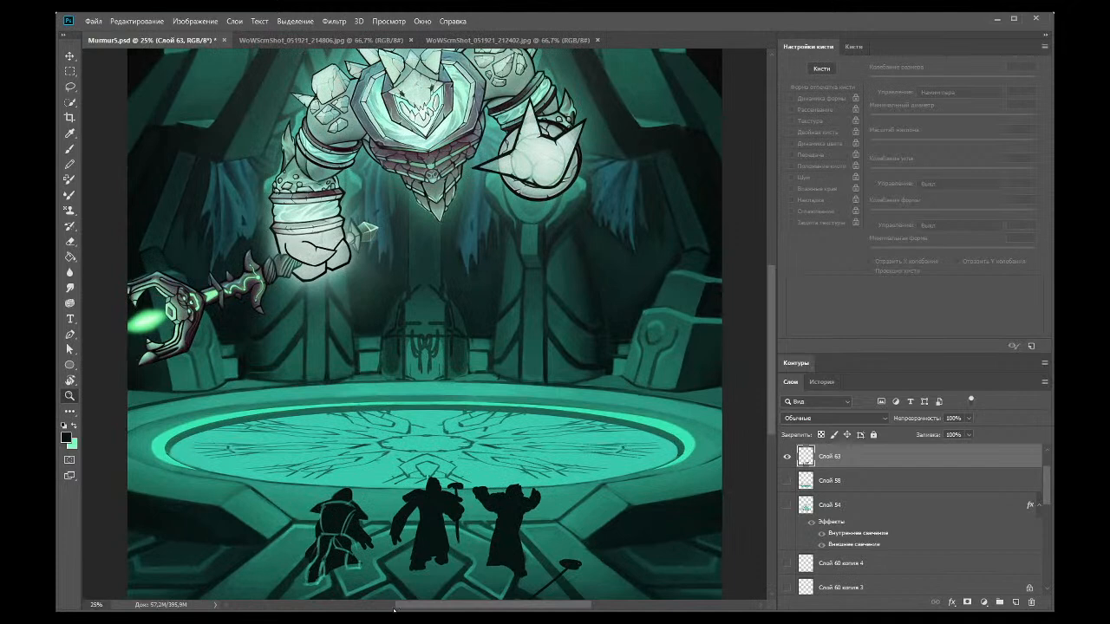
click(786, 481)
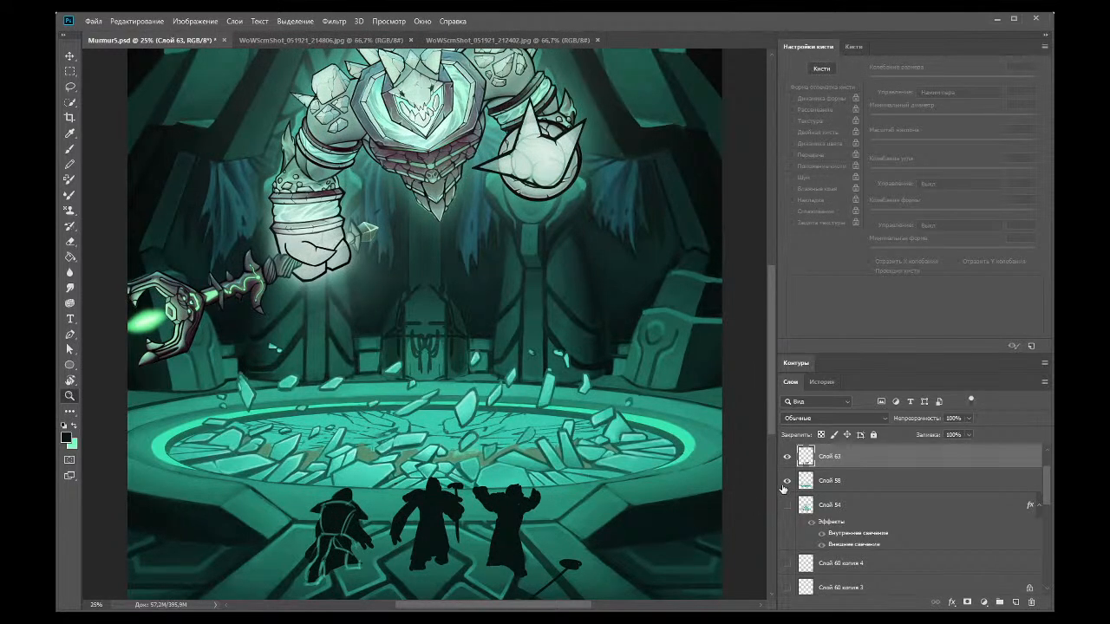
click(784, 487)
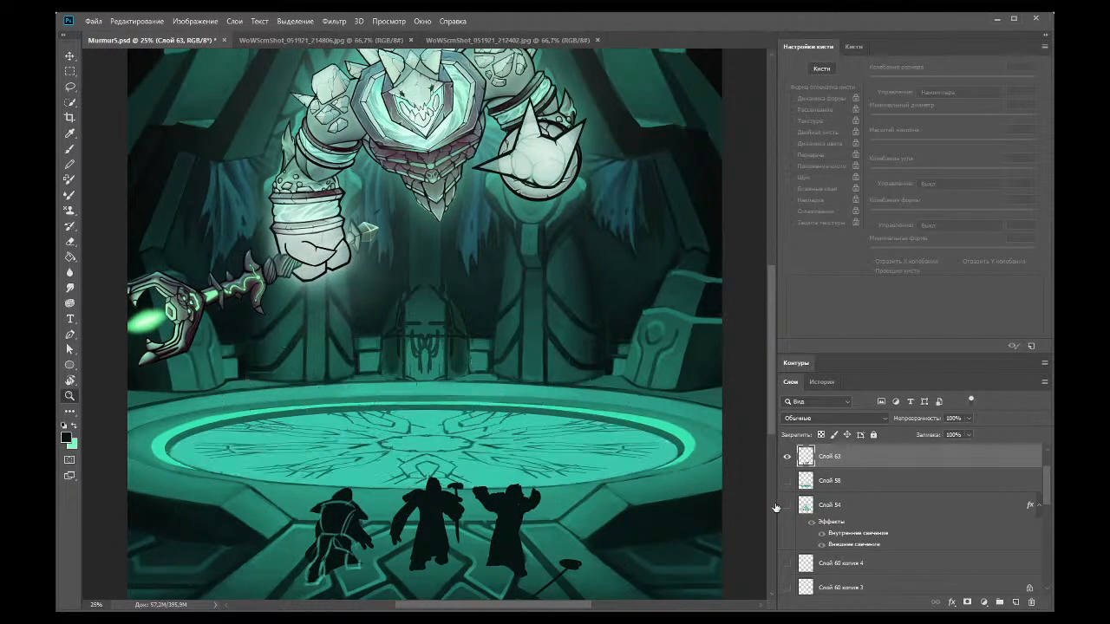
Step: Sample a teal from the platform and sketch the sleeve lines of the left figure's right arm
click(308, 531)
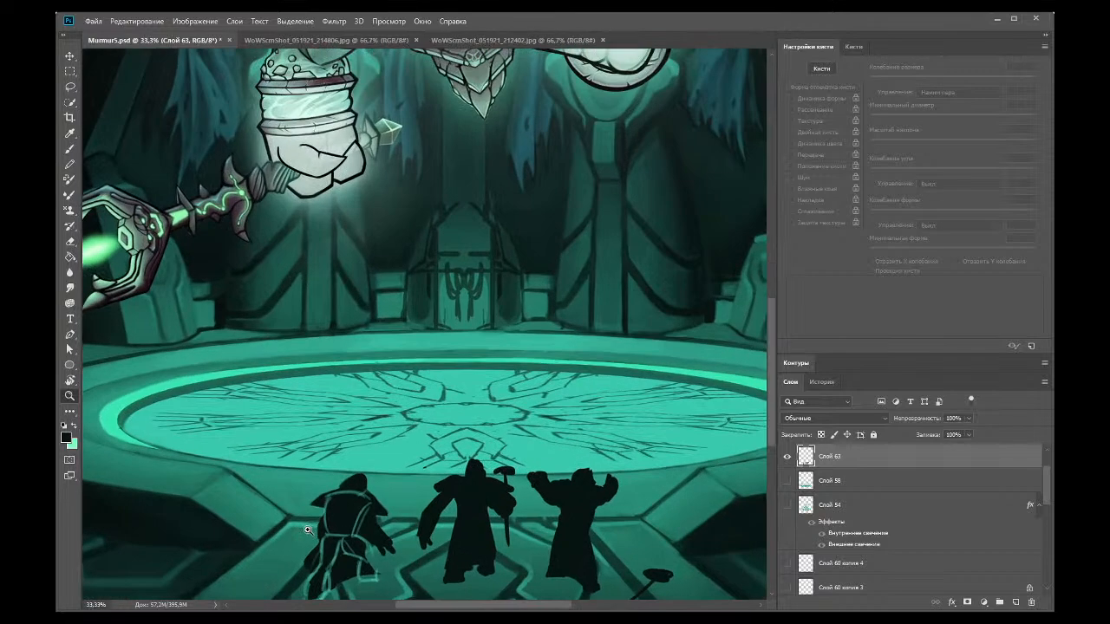
click(308, 531)
mouse_move(769, 326)
mouse_down()
mouse_move(771, 366)
mouse_move(803, 406)
mouse_up()
key(b)
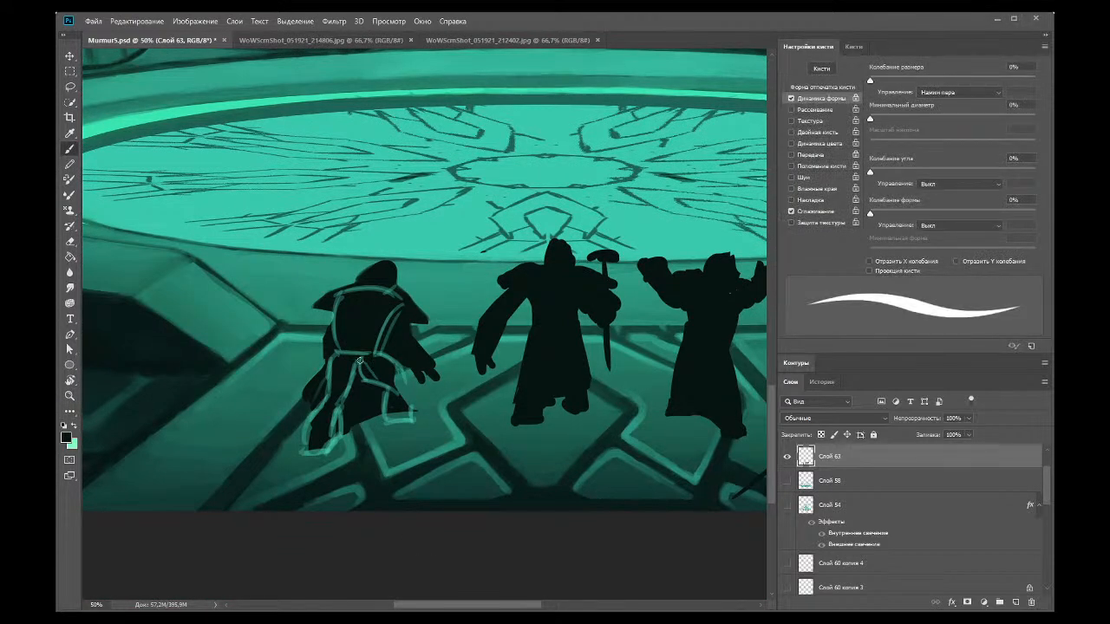
click(69, 134)
click(378, 232)
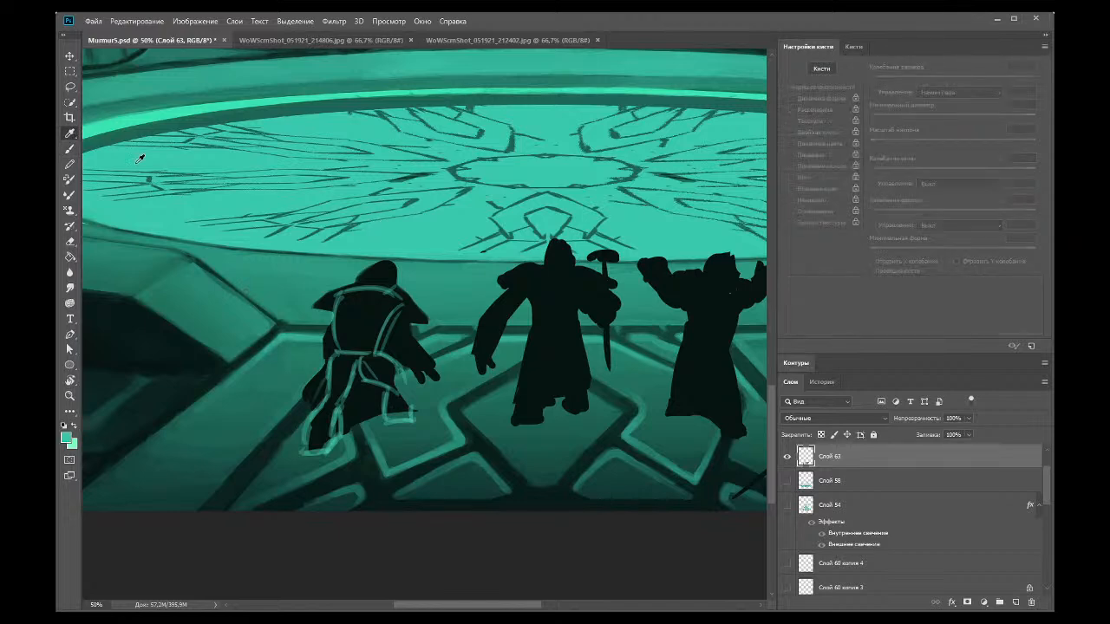
click(70, 149)
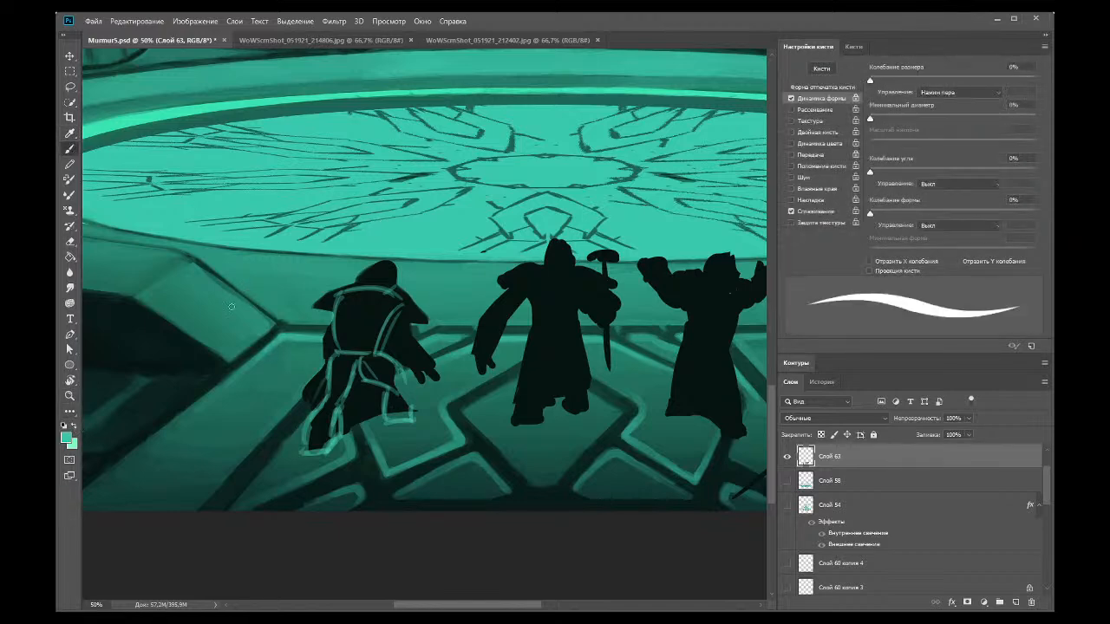
mouse_move(388, 322)
mouse_down()
mouse_move(405, 331)
mouse_move(397, 352)
mouse_move(407, 355)
mouse_up()
drag(407, 336, 435, 361)
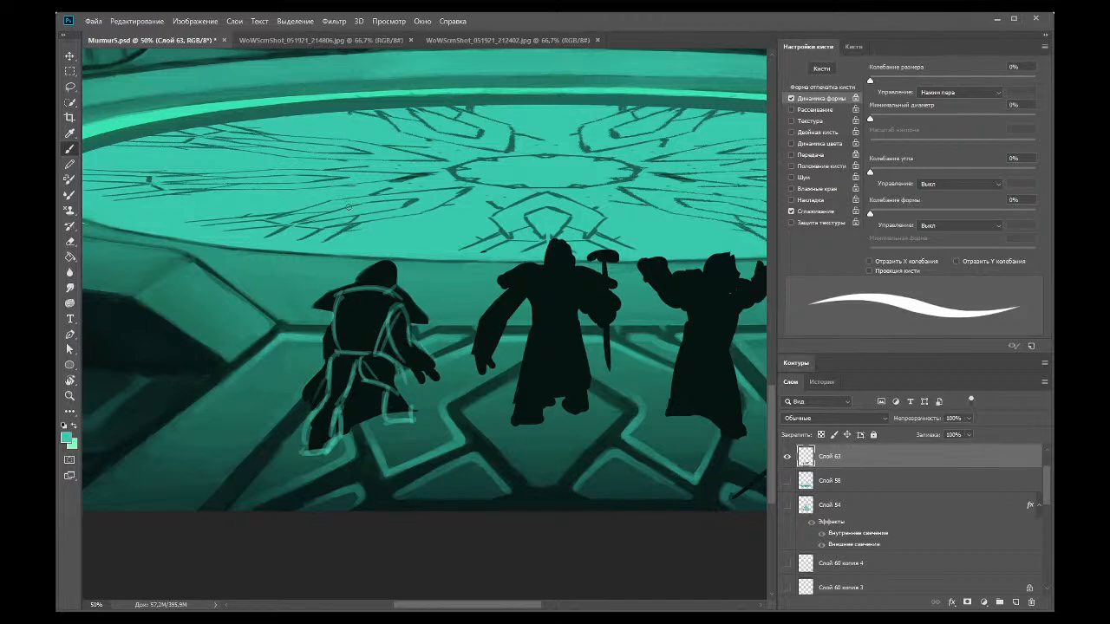
Step: Consult the robed characters in both hall screenshots and outline the left figure's right forearm and hand in teal
click(345, 41)
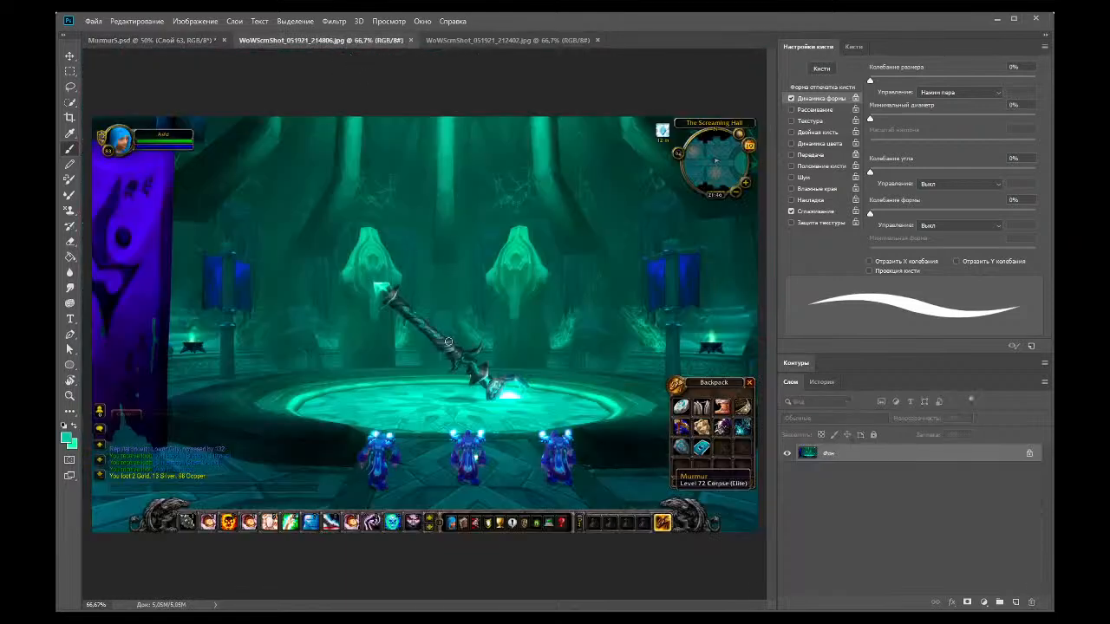
click(462, 41)
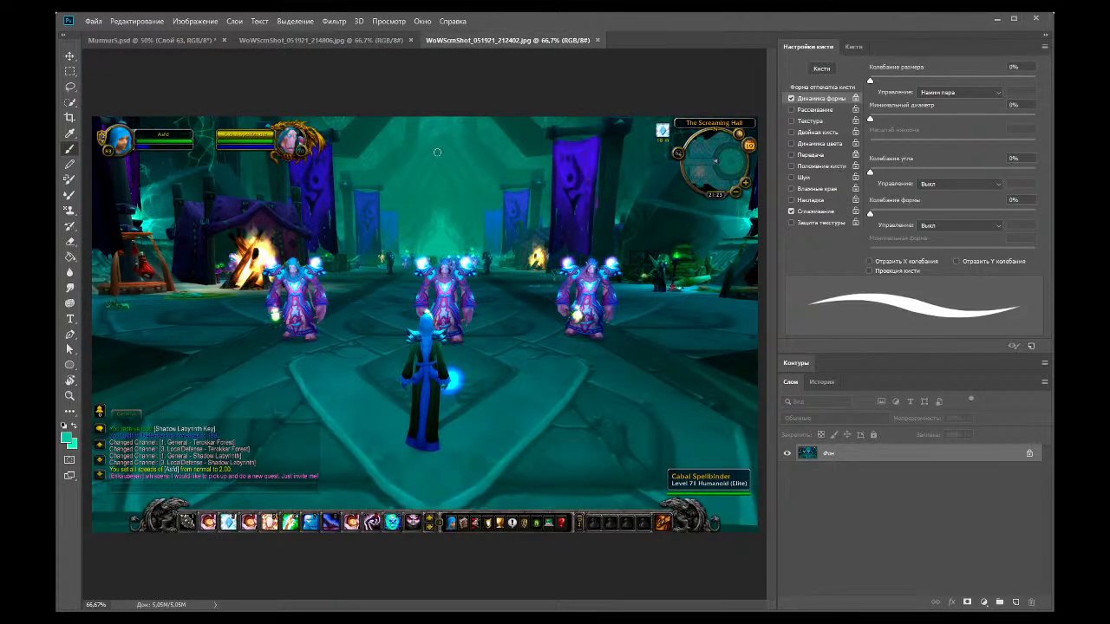
click(286, 43)
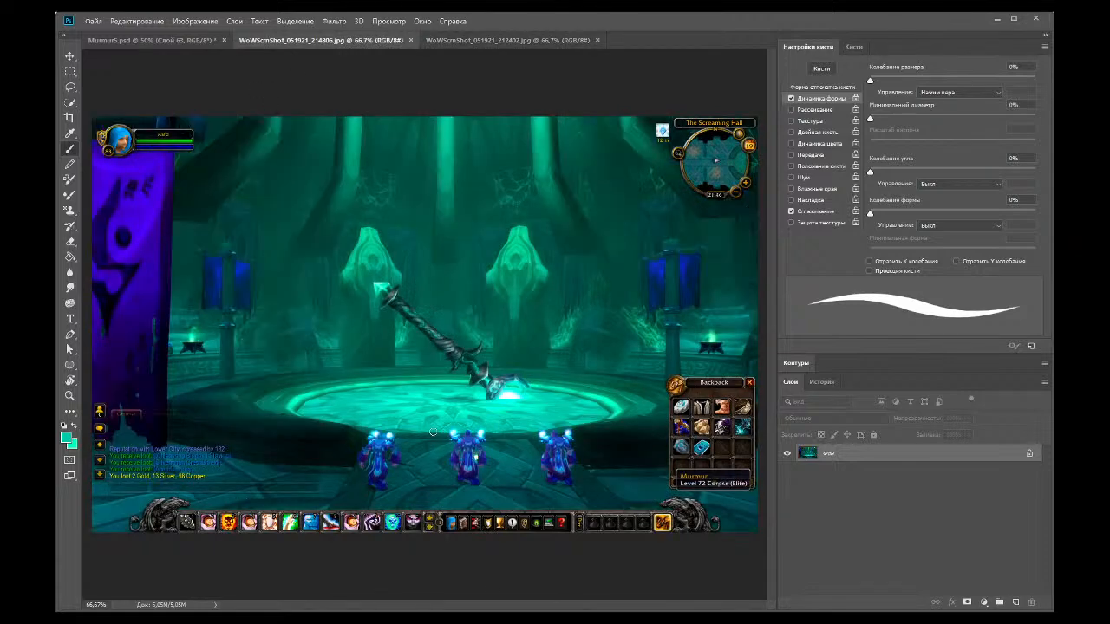
click(163, 41)
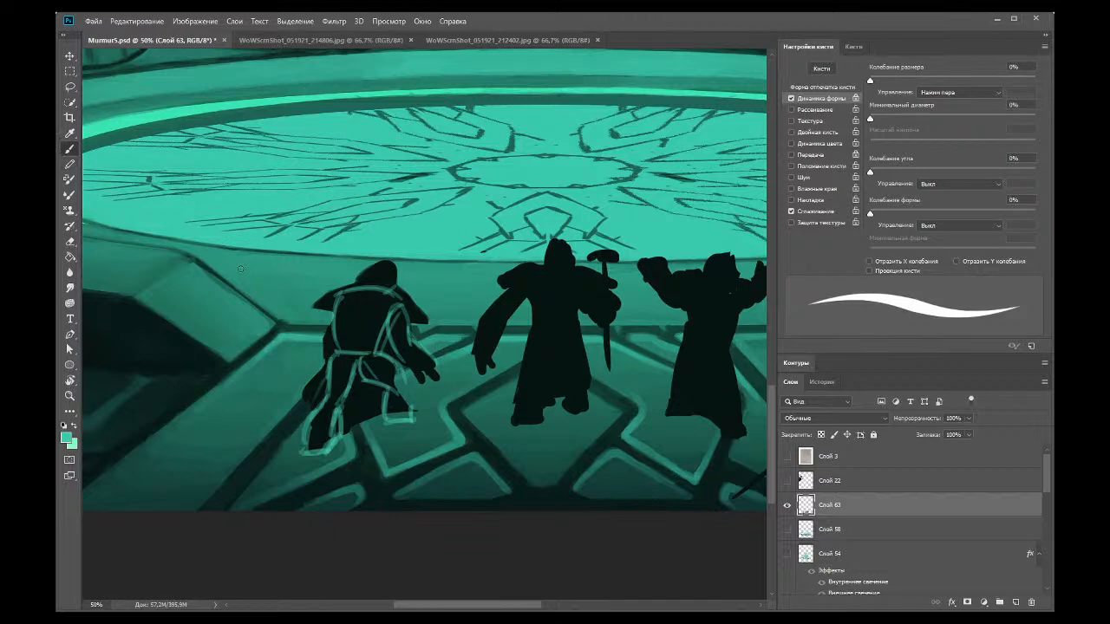
drag(425, 371, 436, 355)
Step: Trim the right arm's teal outline with the sampled silhouette black and resample teal for touching up the hand
key(i)
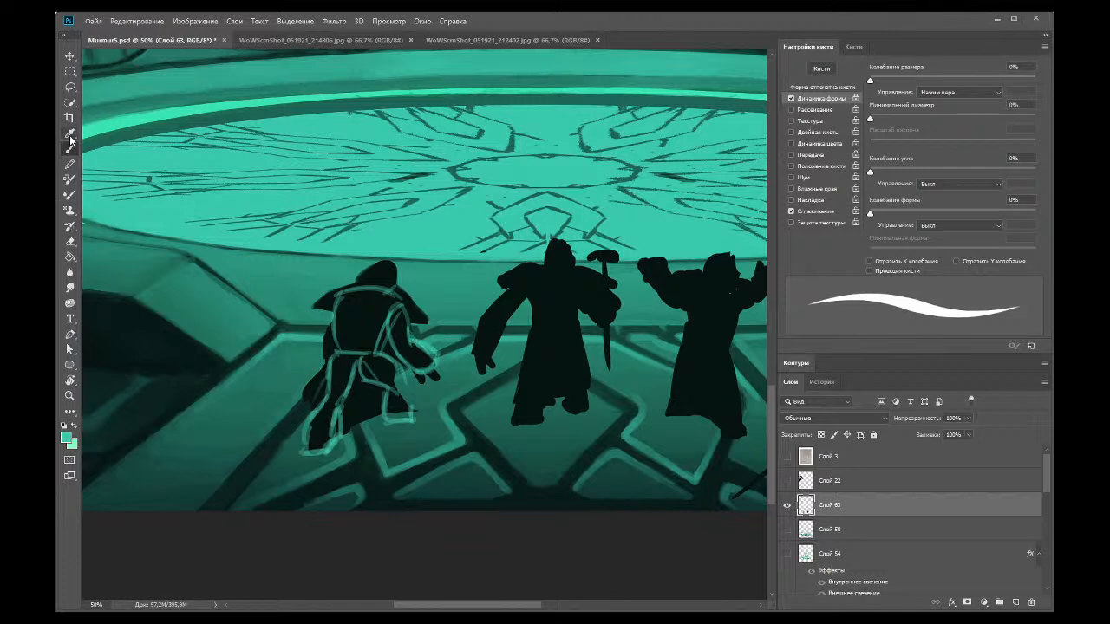
click(406, 345)
click(70, 149)
click(70, 133)
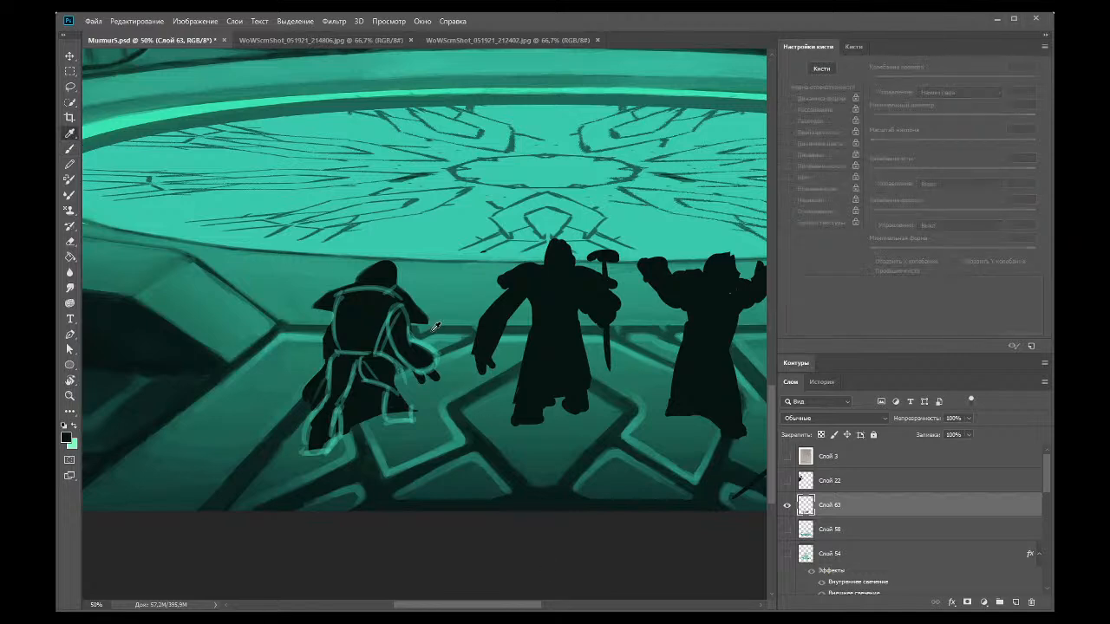
click(429, 340)
key(b)
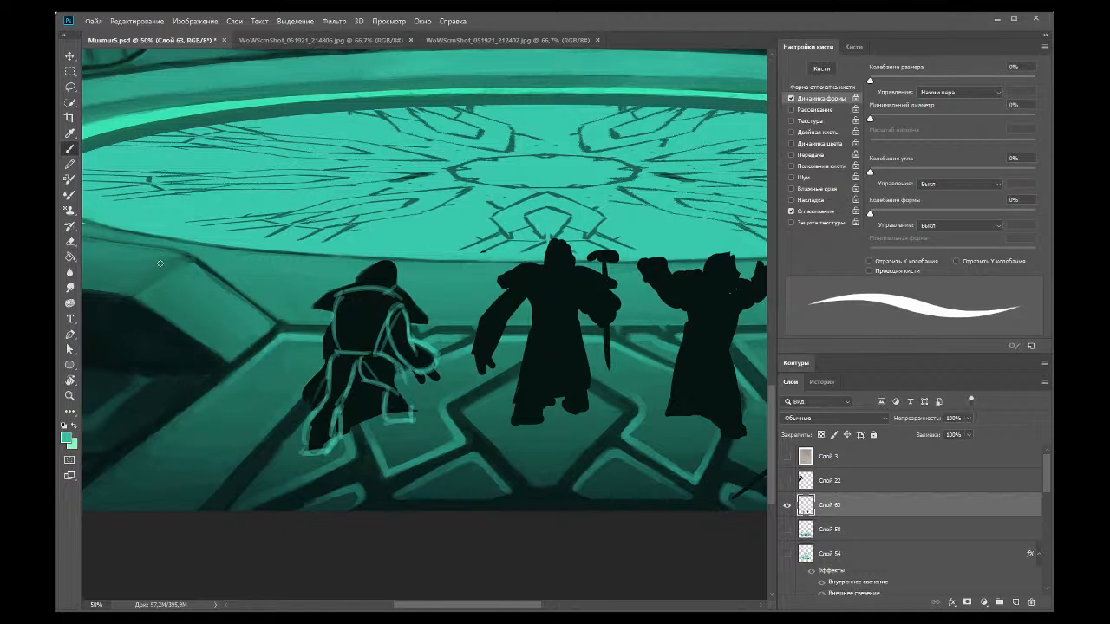
Step: Sample the silhouette's black again and thin the teal lines inside the left figure's right sleeve and cuff
key(i)
click(402, 341)
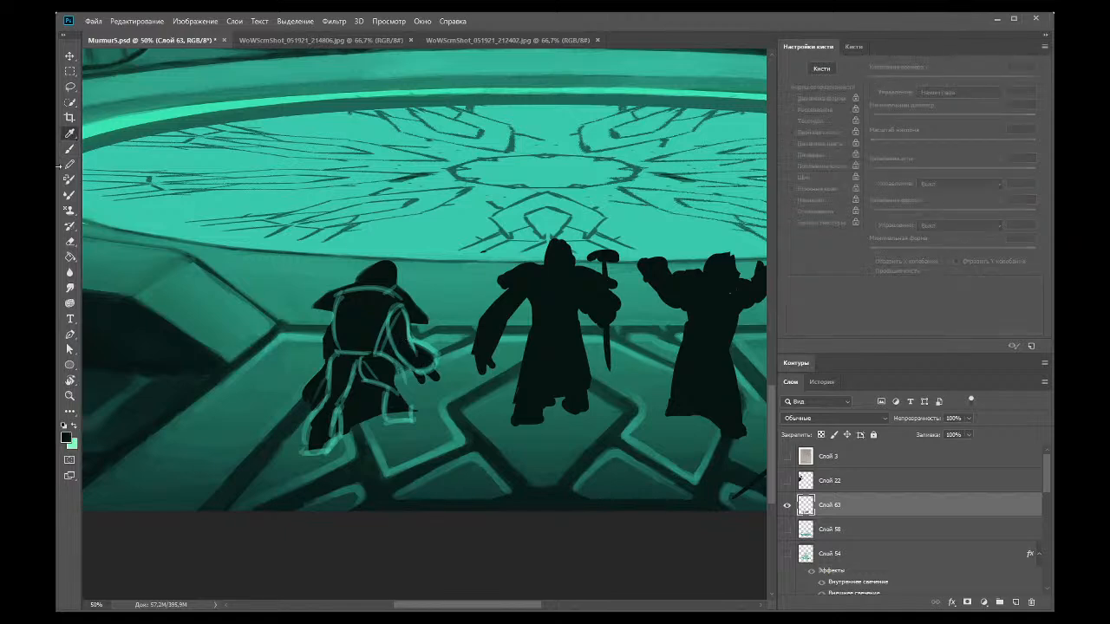
key(b)
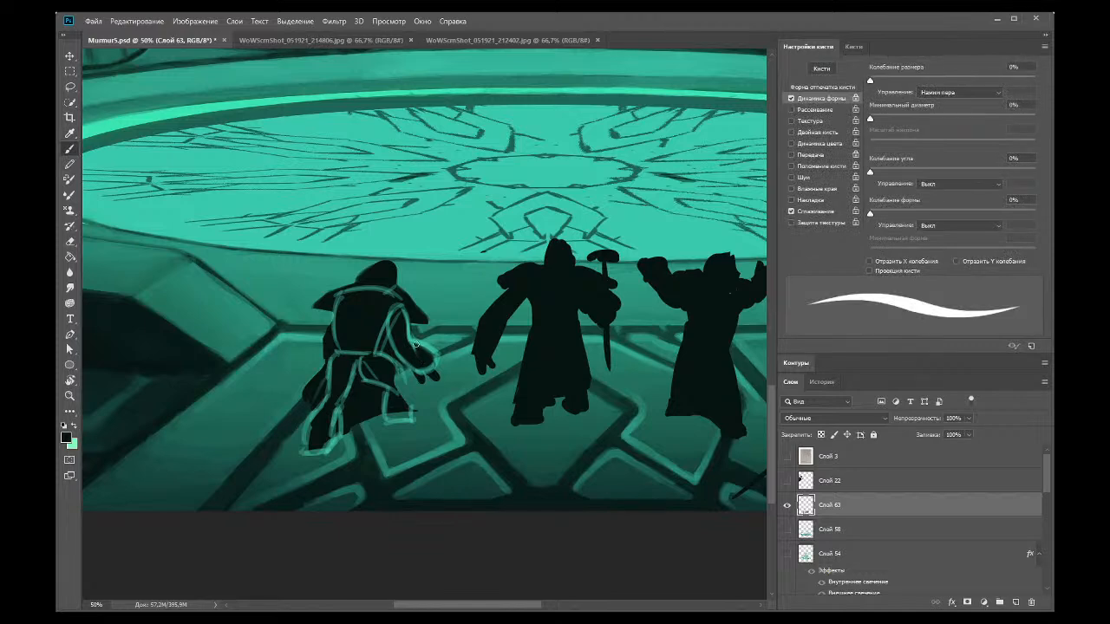
drag(423, 364, 430, 361)
Step: Sample a teal, check the hall screenshot with the staff, and sketch the outer outline of the left figure's left arm
click(69, 134)
click(409, 303)
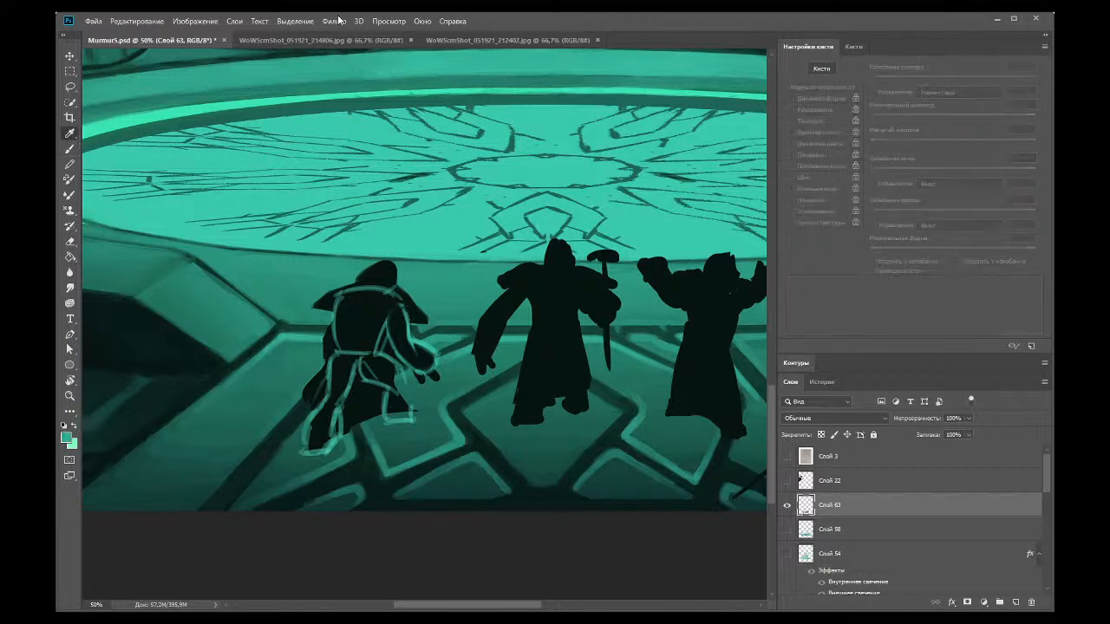
click(334, 40)
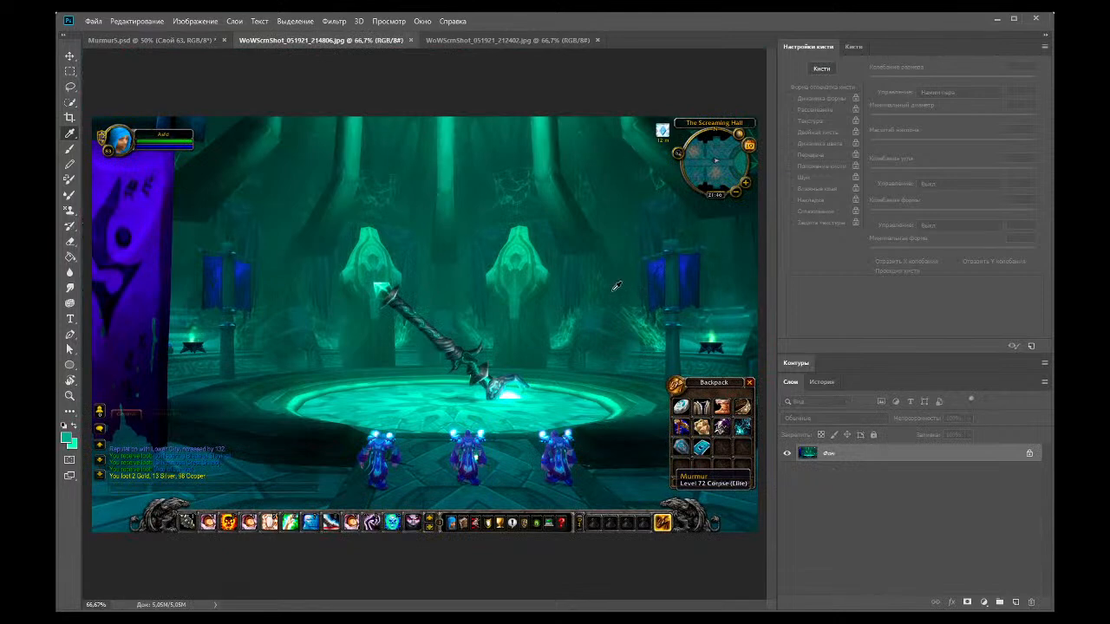
click(152, 39)
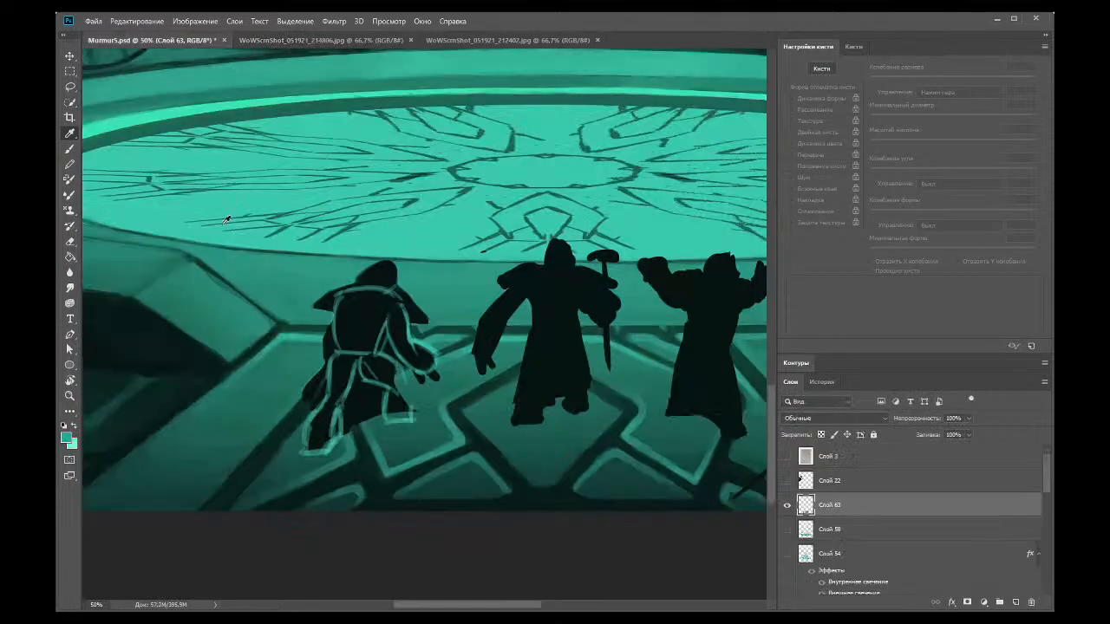
click(69, 149)
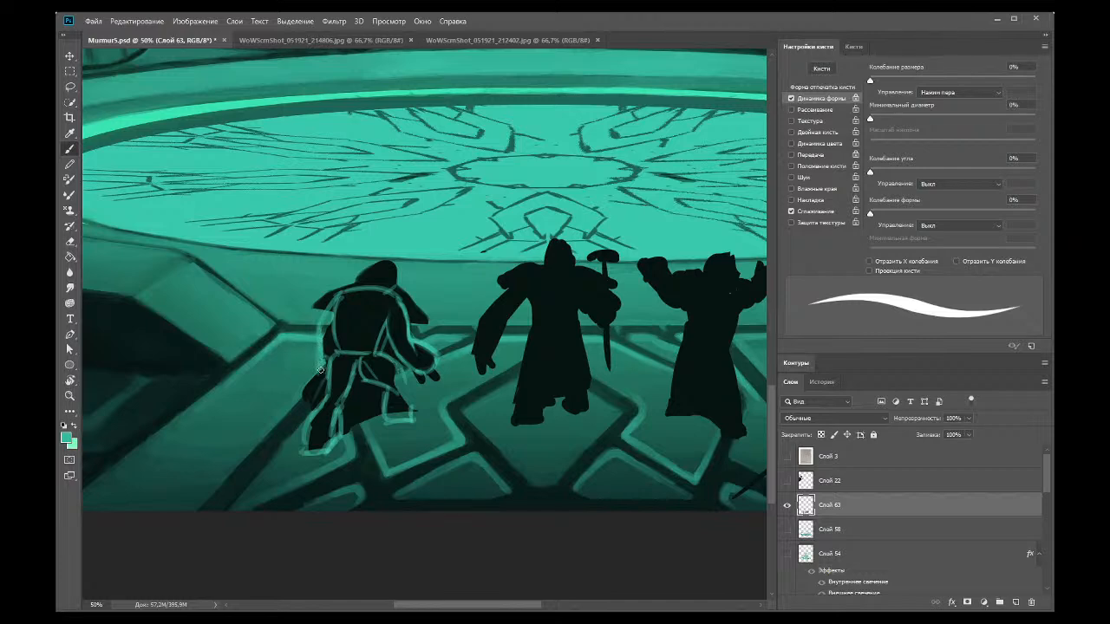
Step: Thin the left arm's teal outline with the silhouette's black and erase the excess along its outer edge
click(69, 135)
click(332, 335)
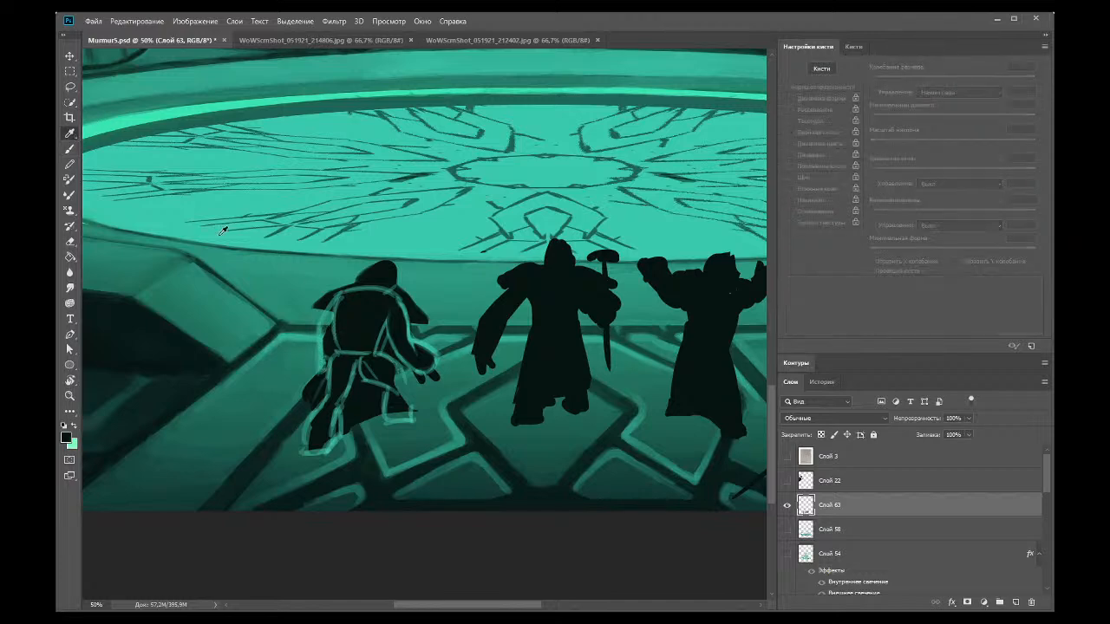
click(68, 149)
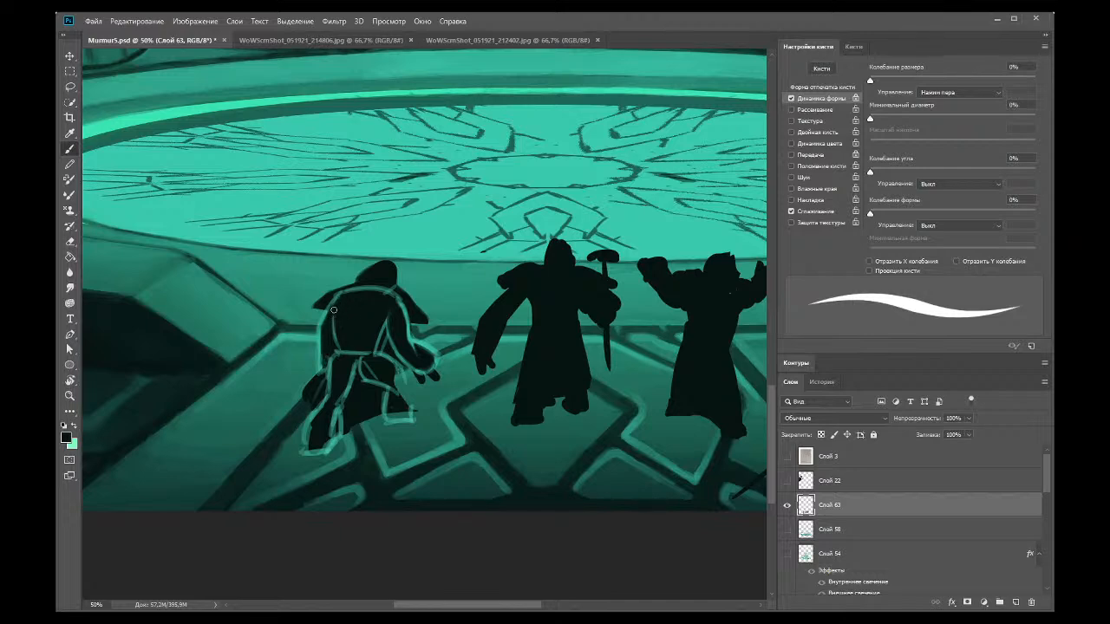
click(70, 242)
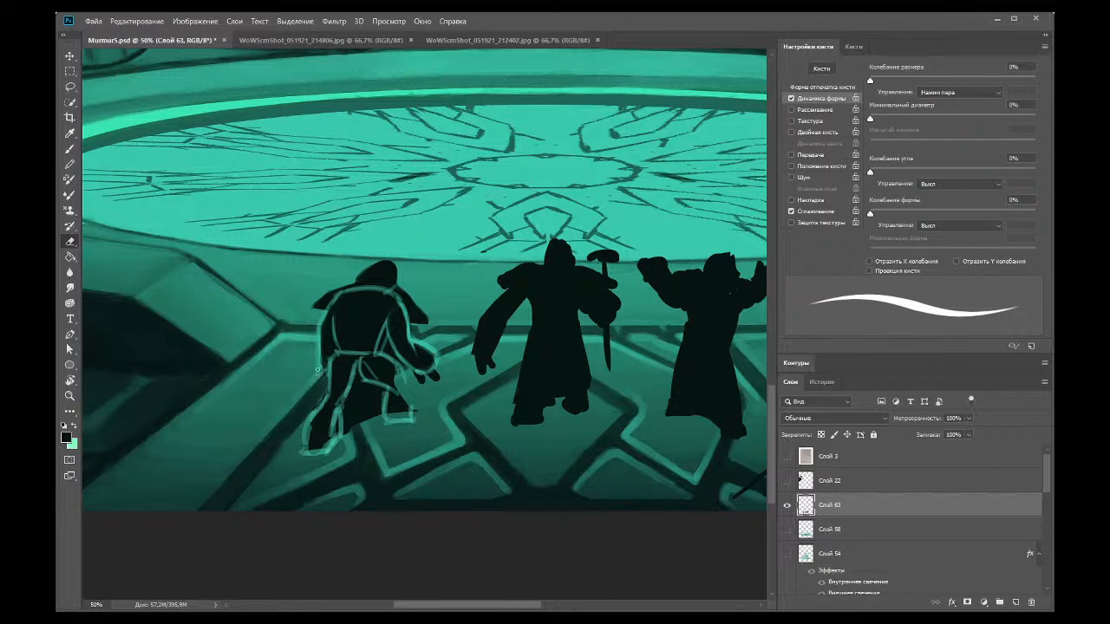
Step: Reshape the left figure's right leg with black brushwork over the inner guide lines and erase the excess around it
click(70, 133)
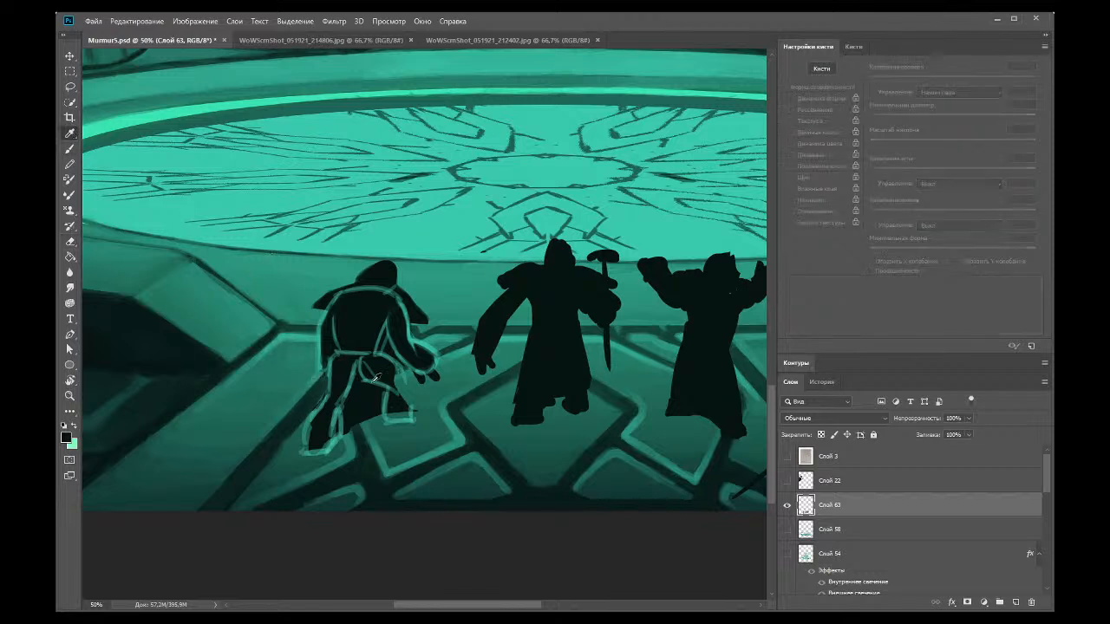
click(70, 150)
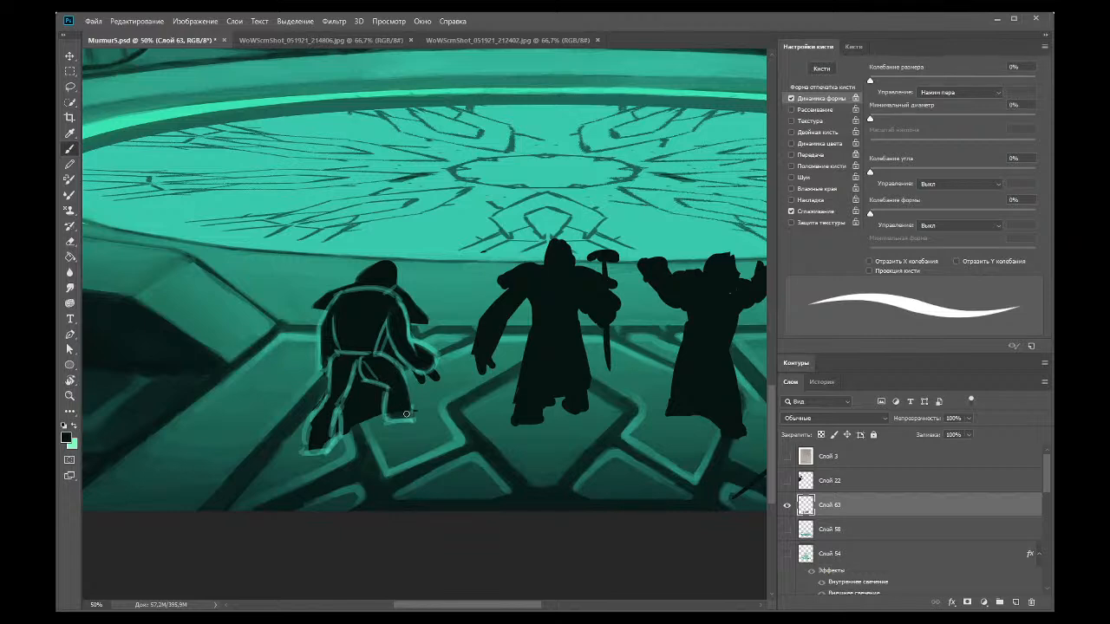
click(70, 241)
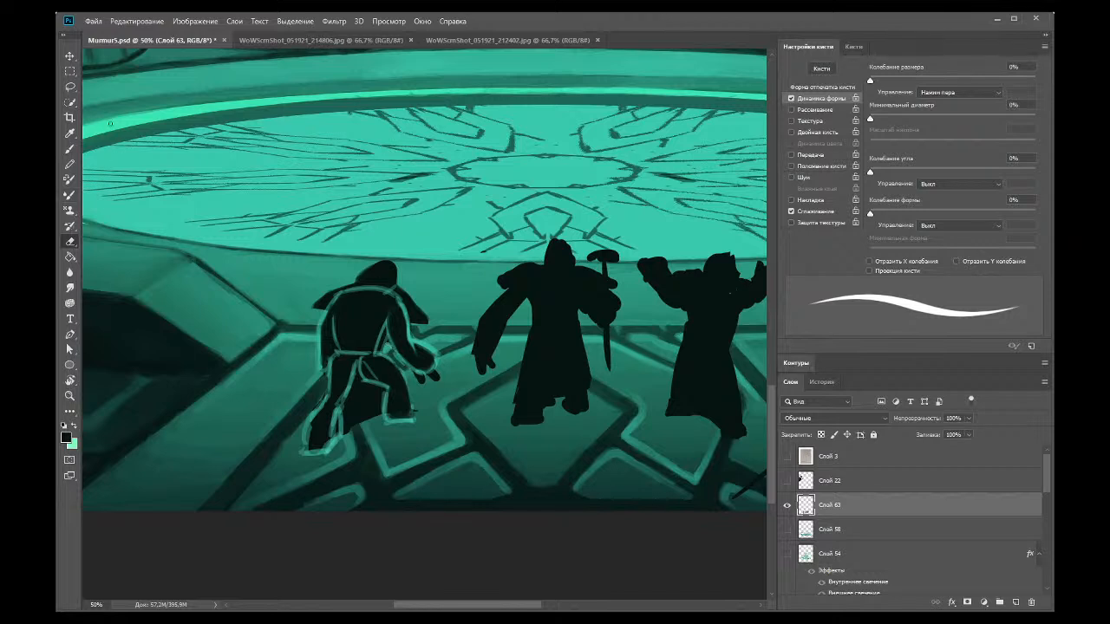
click(72, 144)
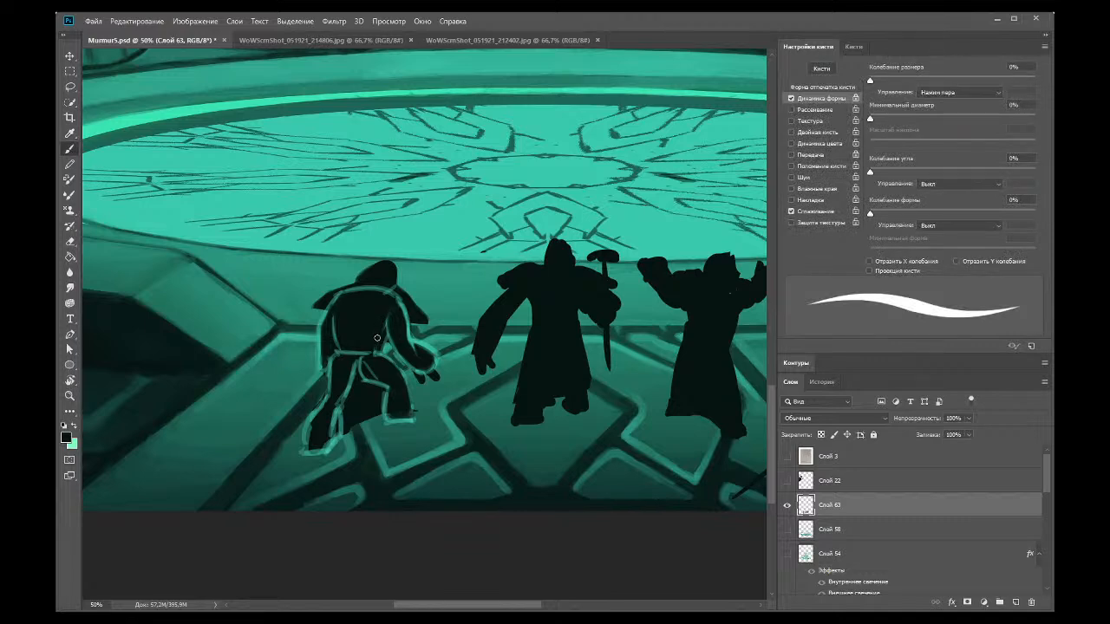
Step: Touch up the left figure's left arm outline with a sampled teal, and refine the arm and shoulder with the silhouette's black
click(69, 133)
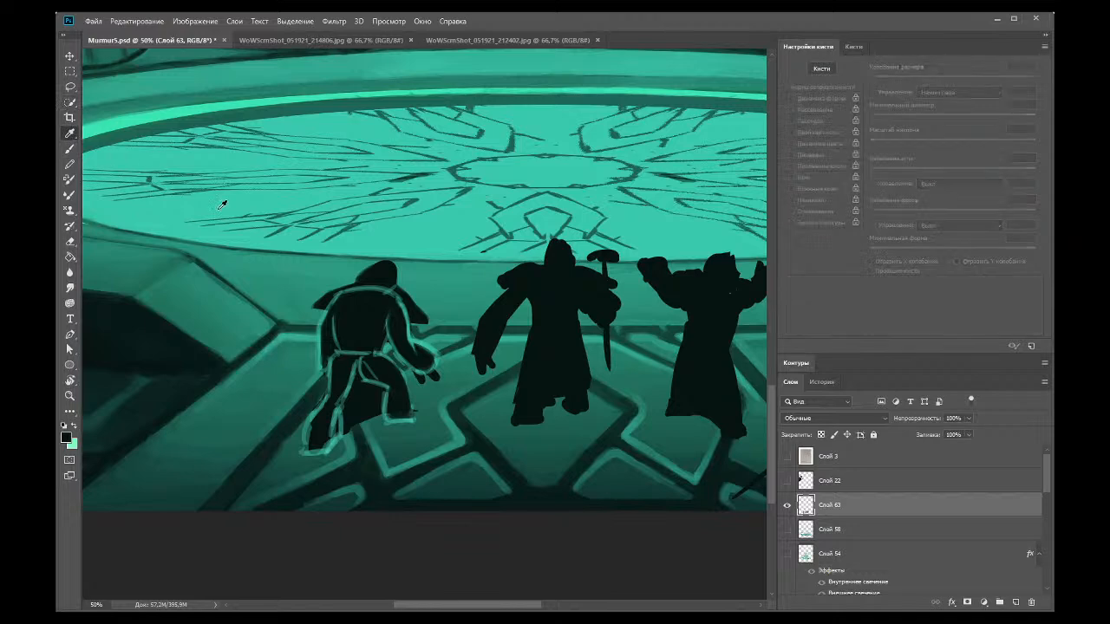
click(70, 150)
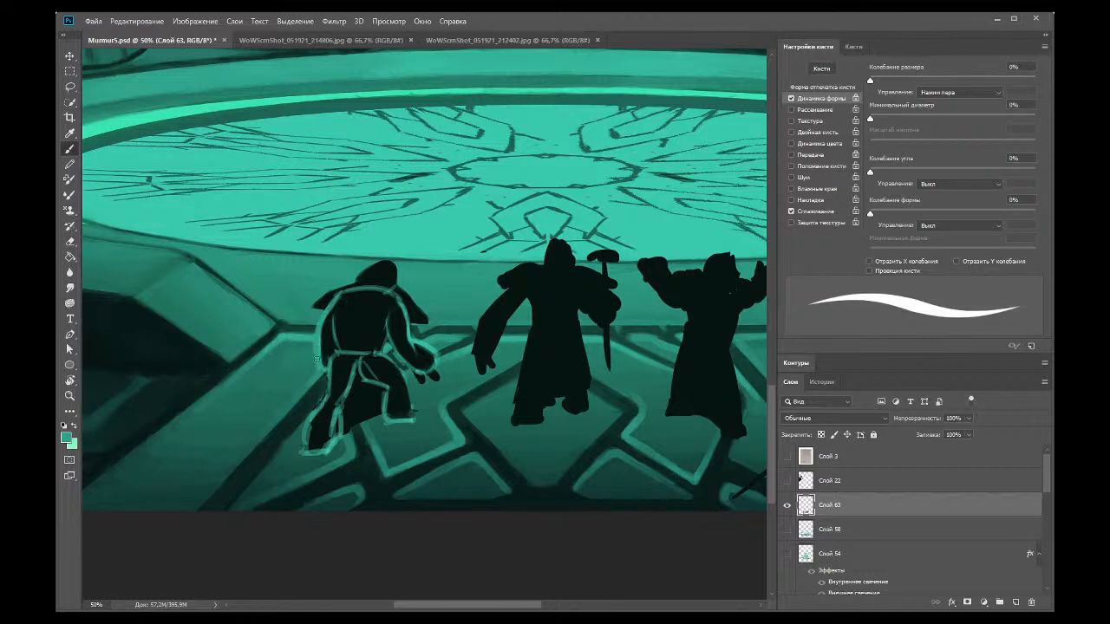
click(70, 133)
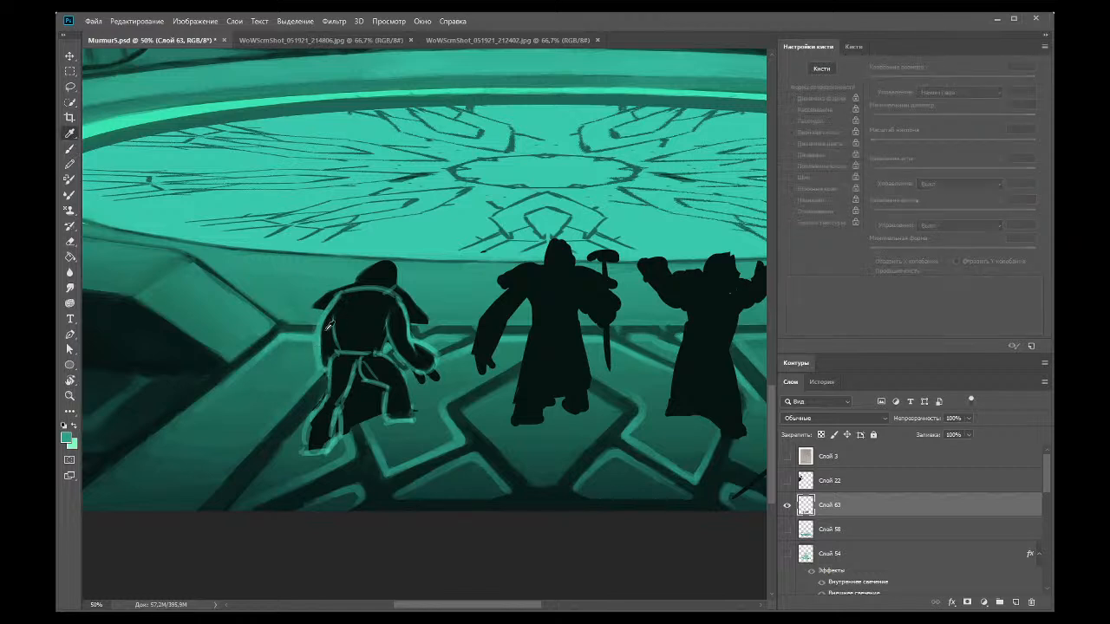
click(69, 149)
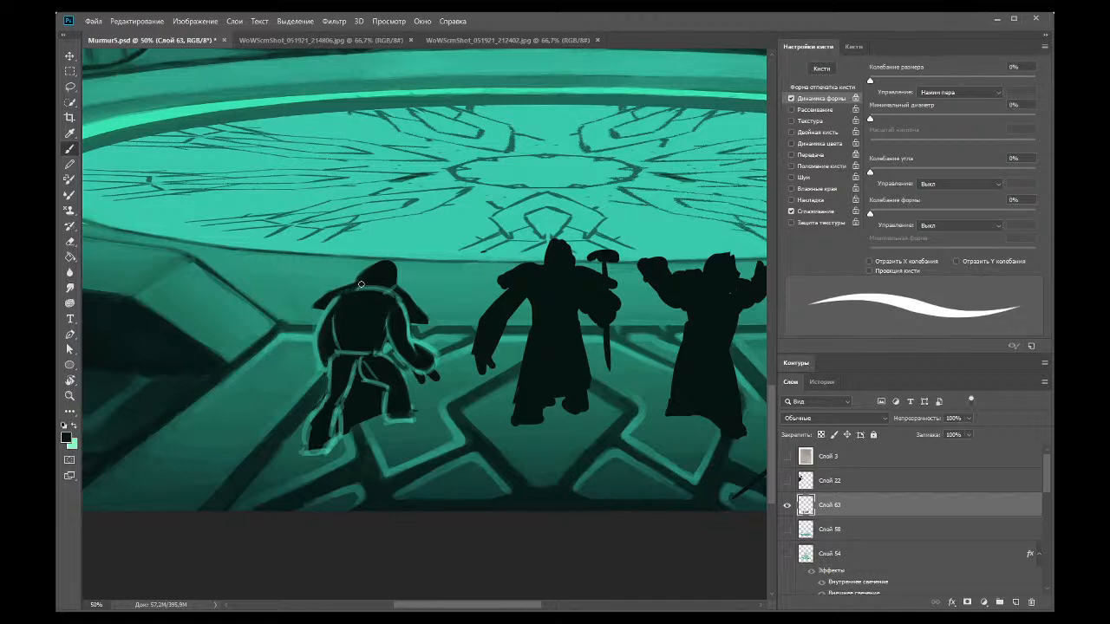
Step: Thin the left figure's waist line with sampled black, and touch up the gap beside the right elbow in sampled teal
click(69, 242)
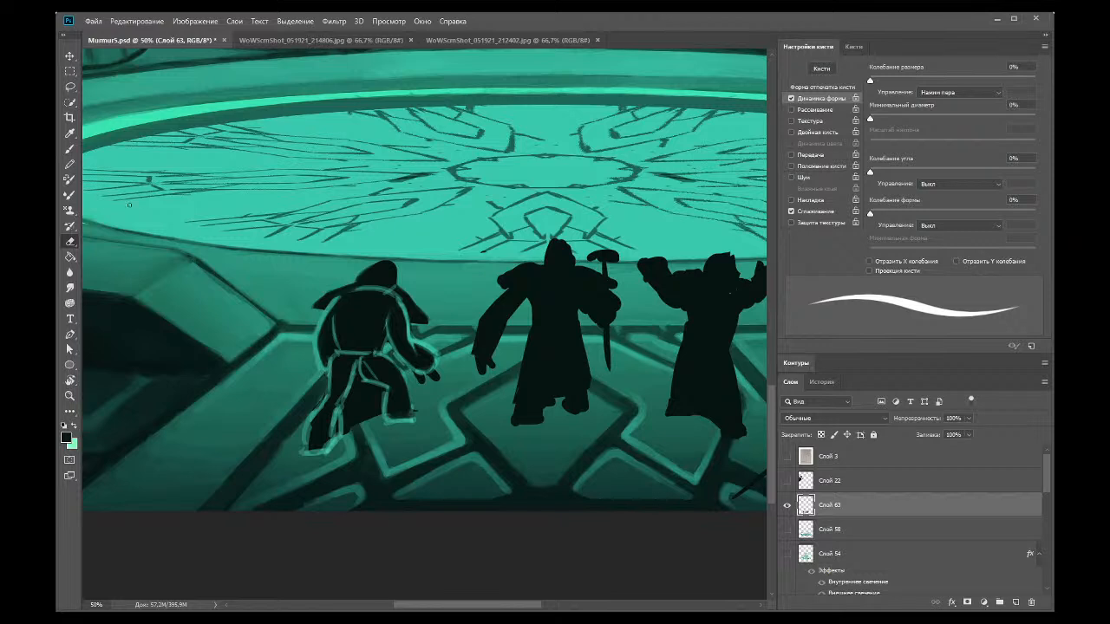
click(67, 134)
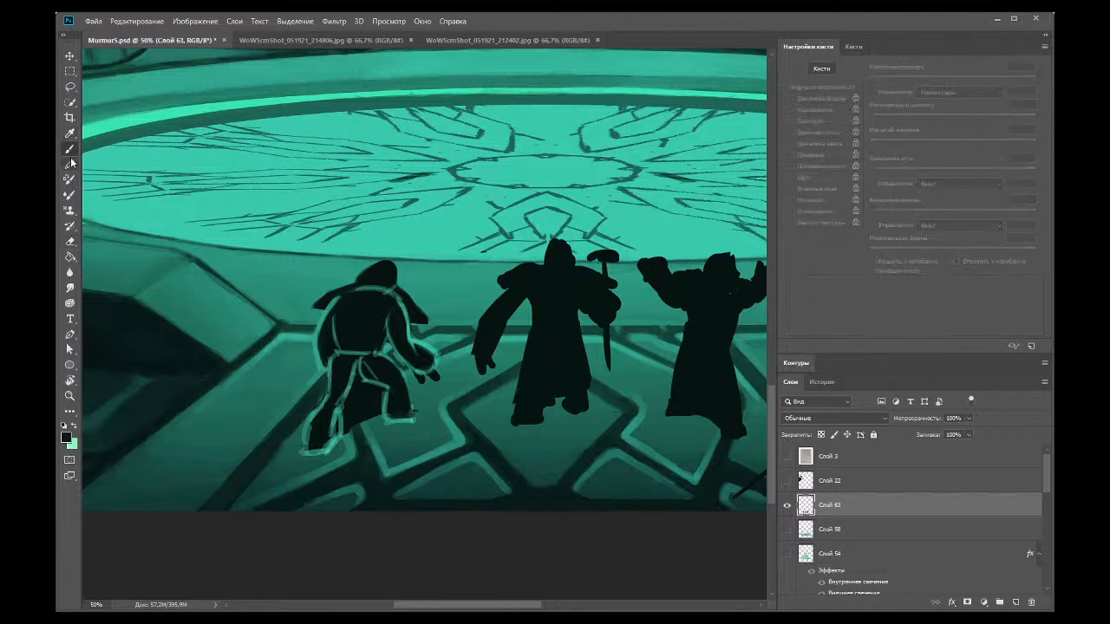
click(70, 149)
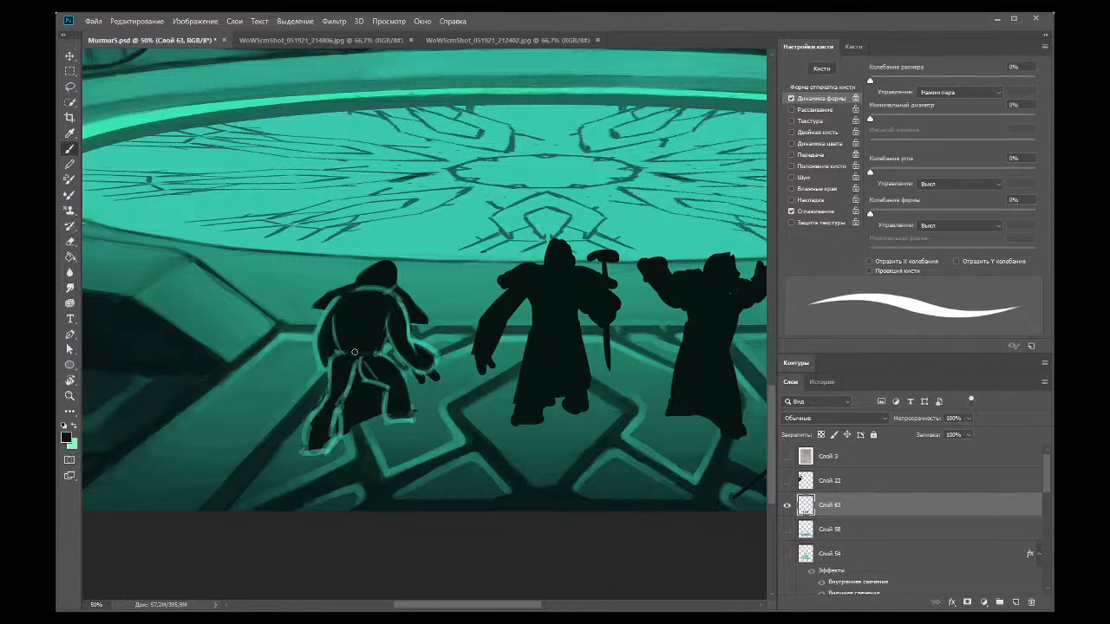
click(69, 133)
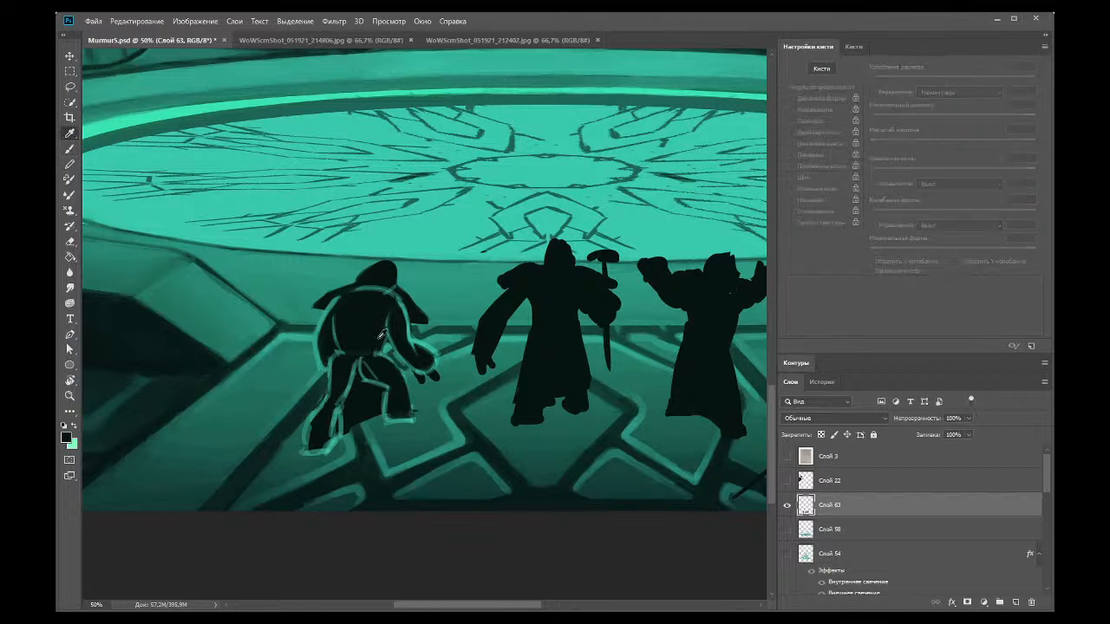
click(424, 344)
click(69, 148)
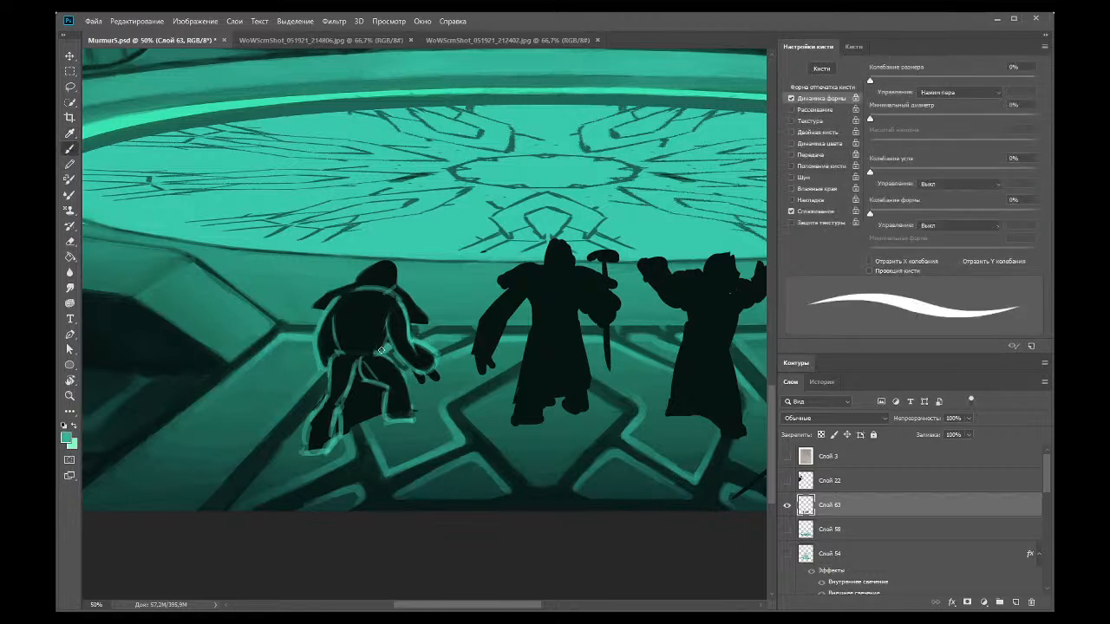
Step: Sample the silhouette's black and paint over the teal guide lines inside the left figure's waist and left leg
key(i)
click(378, 341)
key(b)
drag(358, 362, 338, 413)
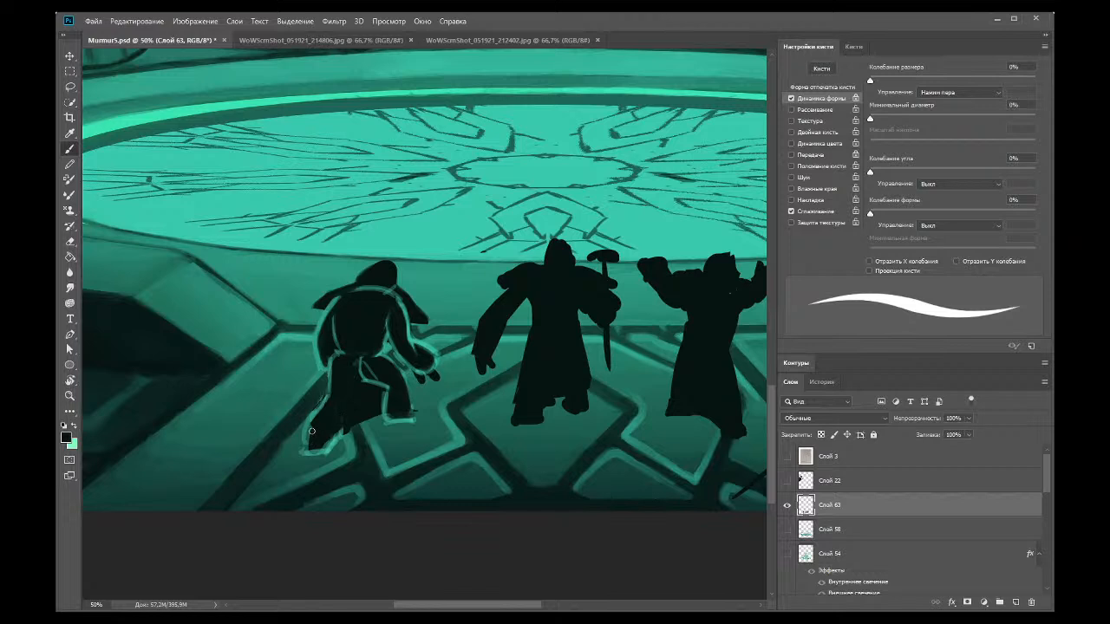
mouse_move(308, 441)
mouse_down()
mouse_move(338, 388)
mouse_move(318, 447)
mouse_move(351, 424)
mouse_up()
Step: Examine the silhouettes against the whole illustration, and return to a close view of the left figure
click(69, 409)
click(69, 395)
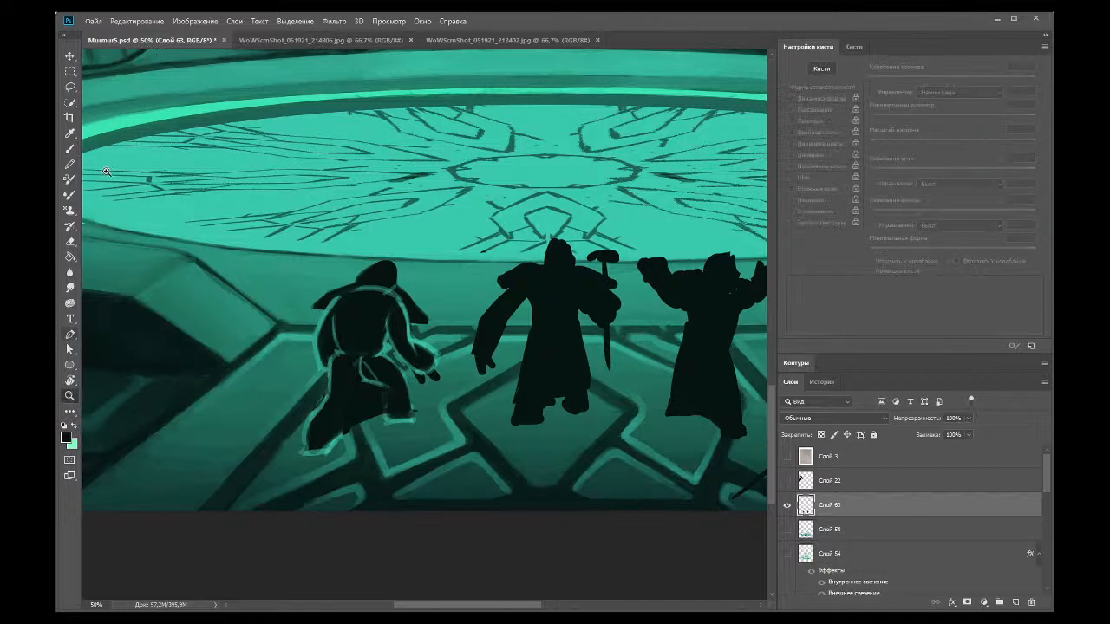
alt+click(338, 256)
alt+click(337, 257)
alt+click(337, 257)
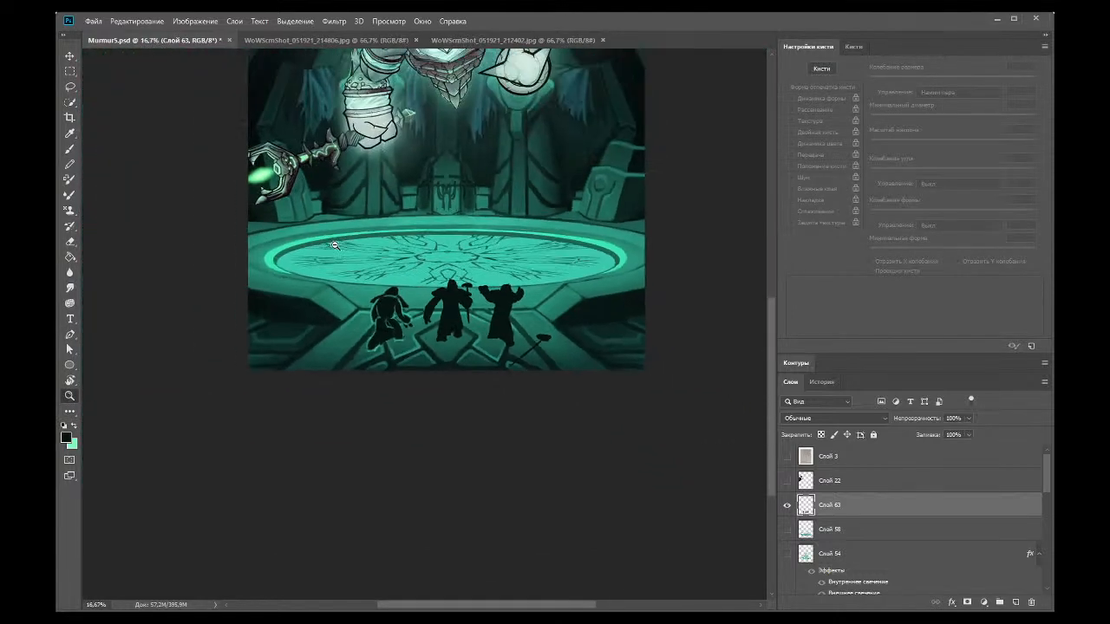
alt+click(354, 299)
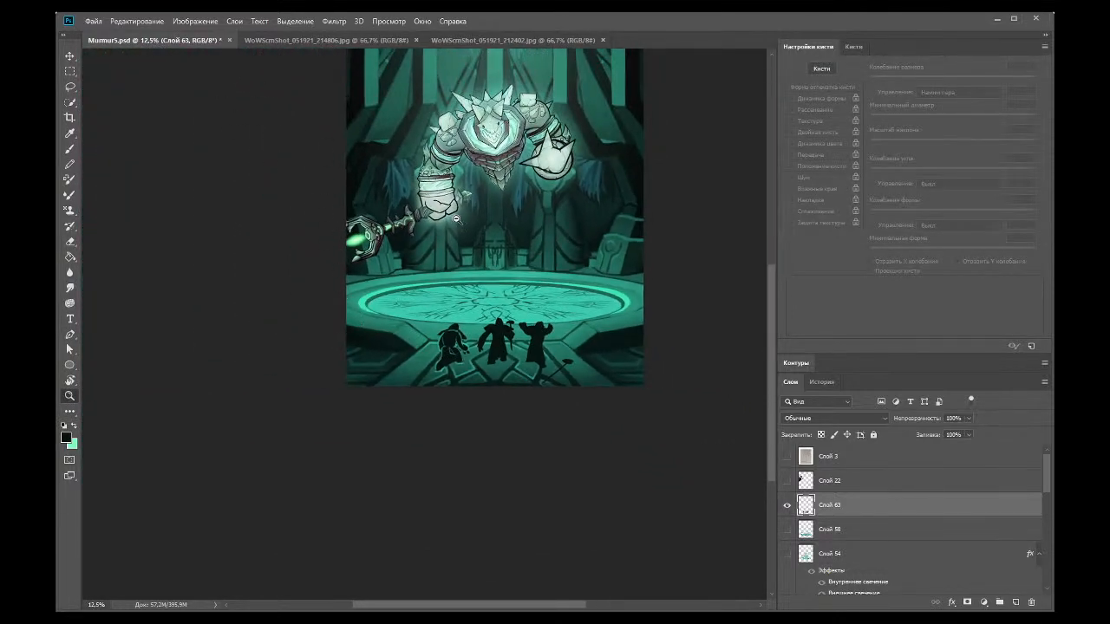
alt+click(458, 220)
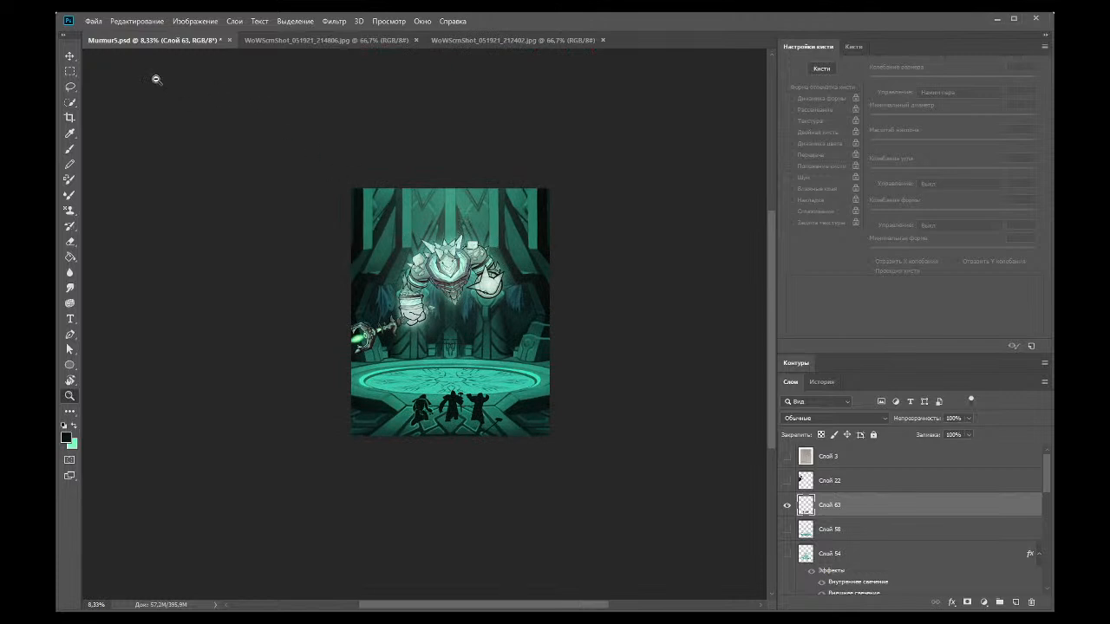
alt+click(435, 337)
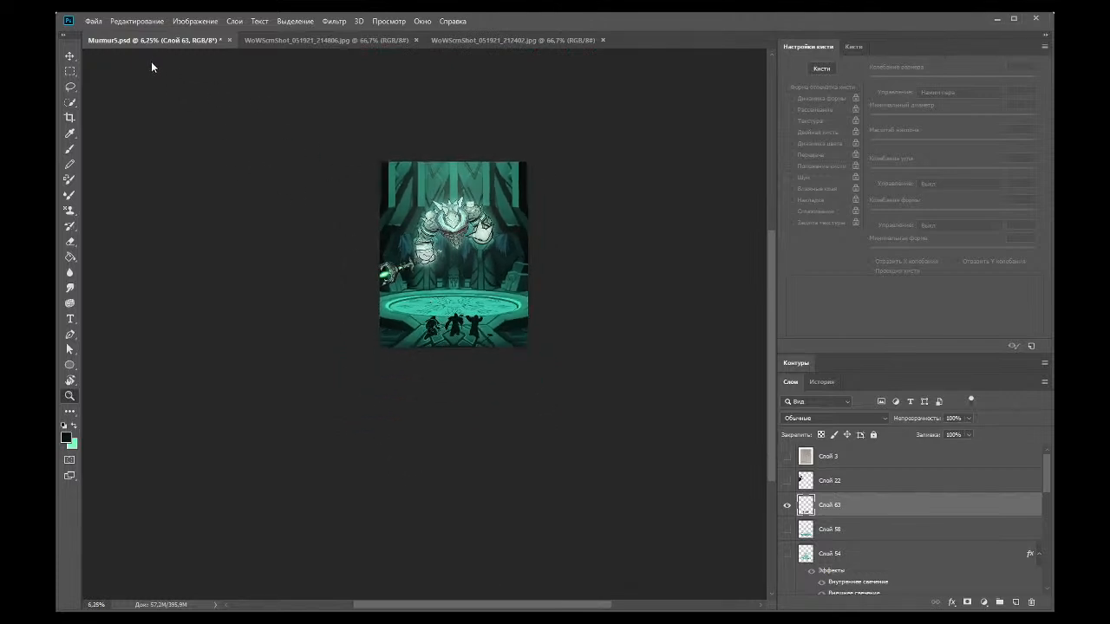
click(408, 354)
click(277, 494)
click(318, 552)
click(317, 553)
click(259, 534)
click(259, 534)
scroll(772, 367, down, 3)
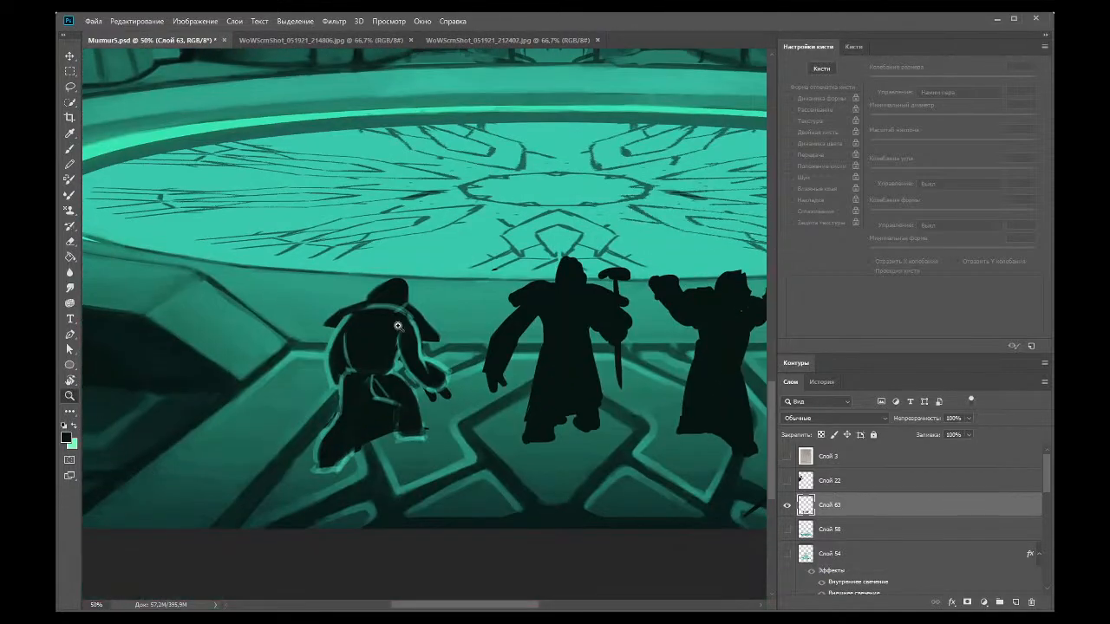
Step: Paint out the remaining fold lines inside the left figure's robe with black, and touch up its edge in a sampled dark teal
click(69, 149)
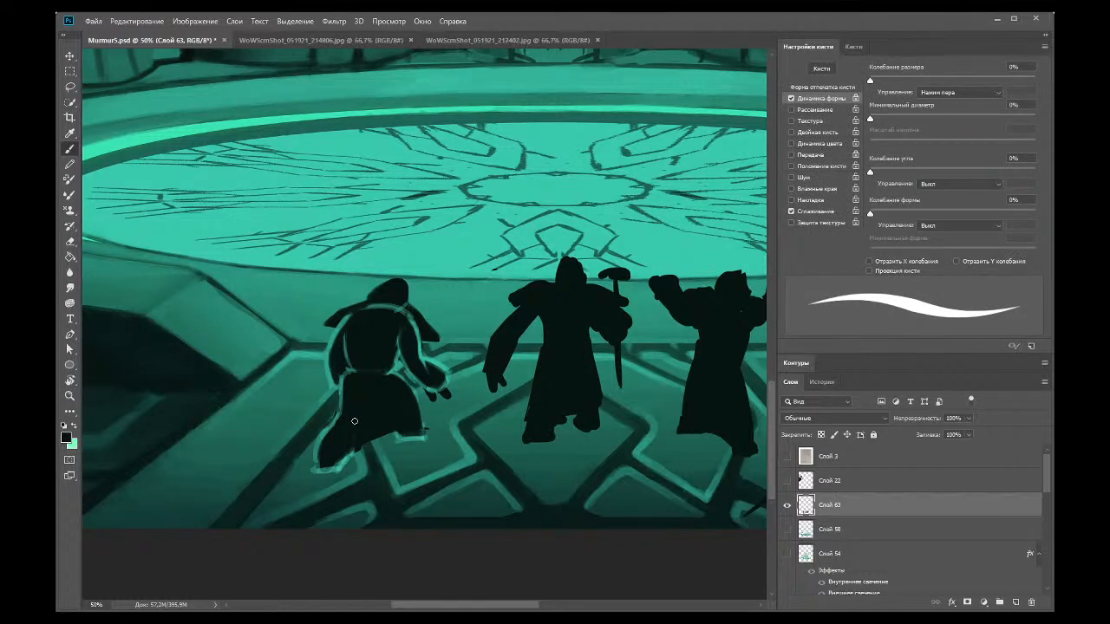
drag(329, 458, 361, 443)
key(i)
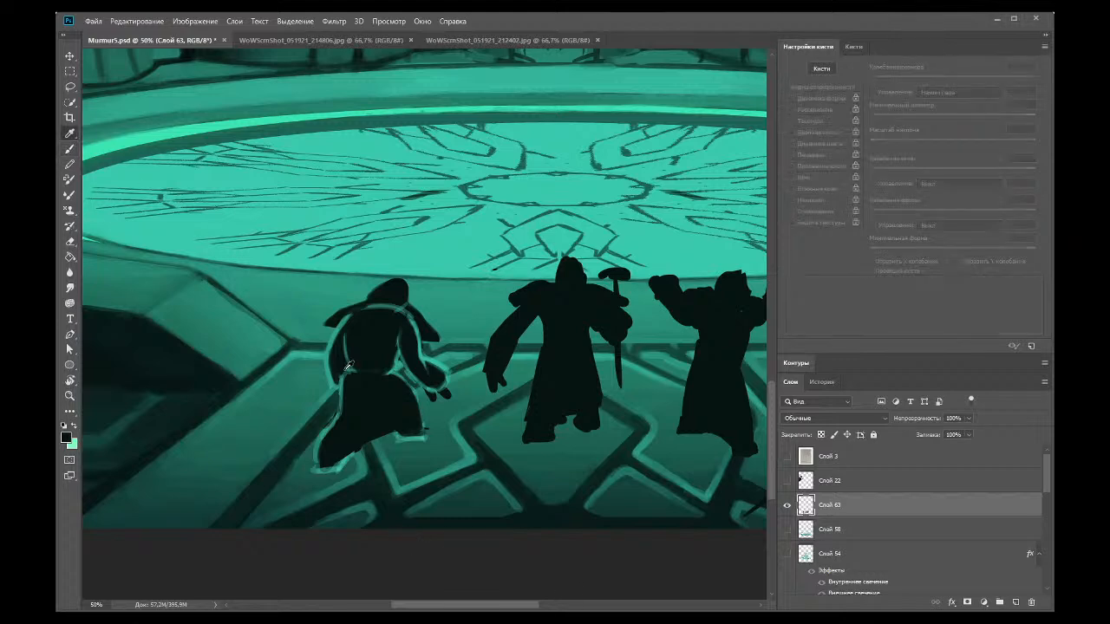
click(346, 376)
key(b)
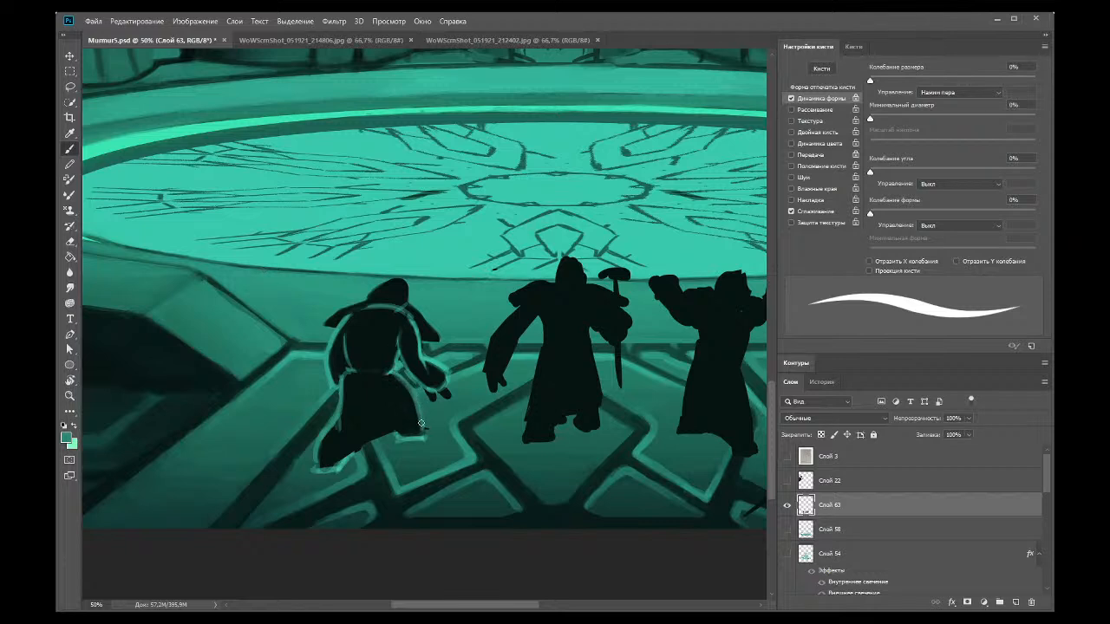
Step: Sample a brighter teal and outline the right edge and lower hem of the left figure's robe
click(69, 135)
click(423, 347)
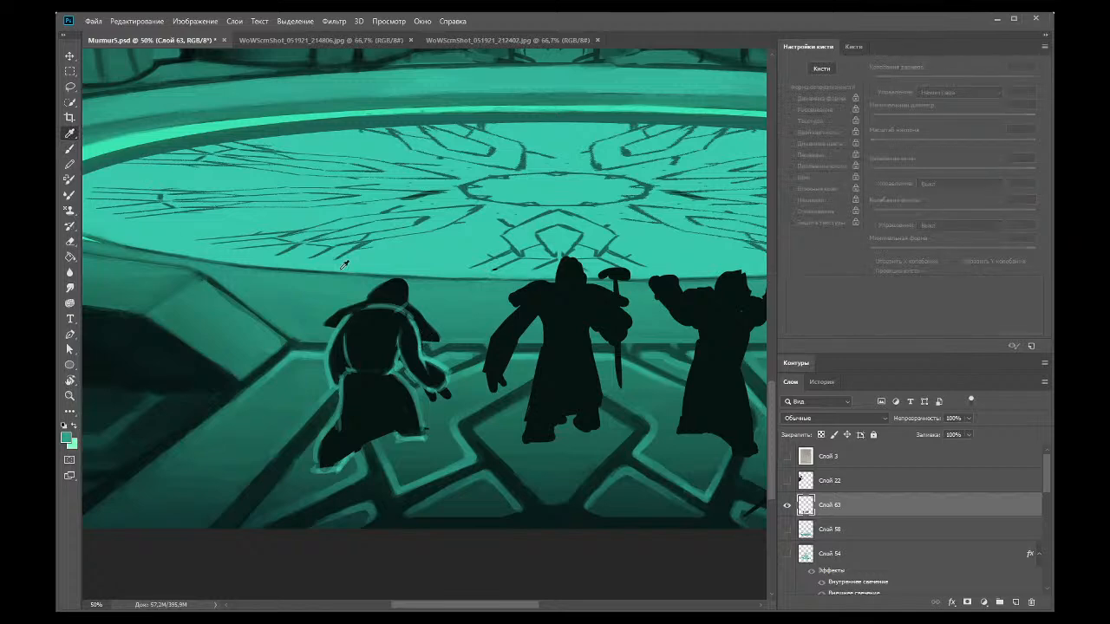
click(72, 149)
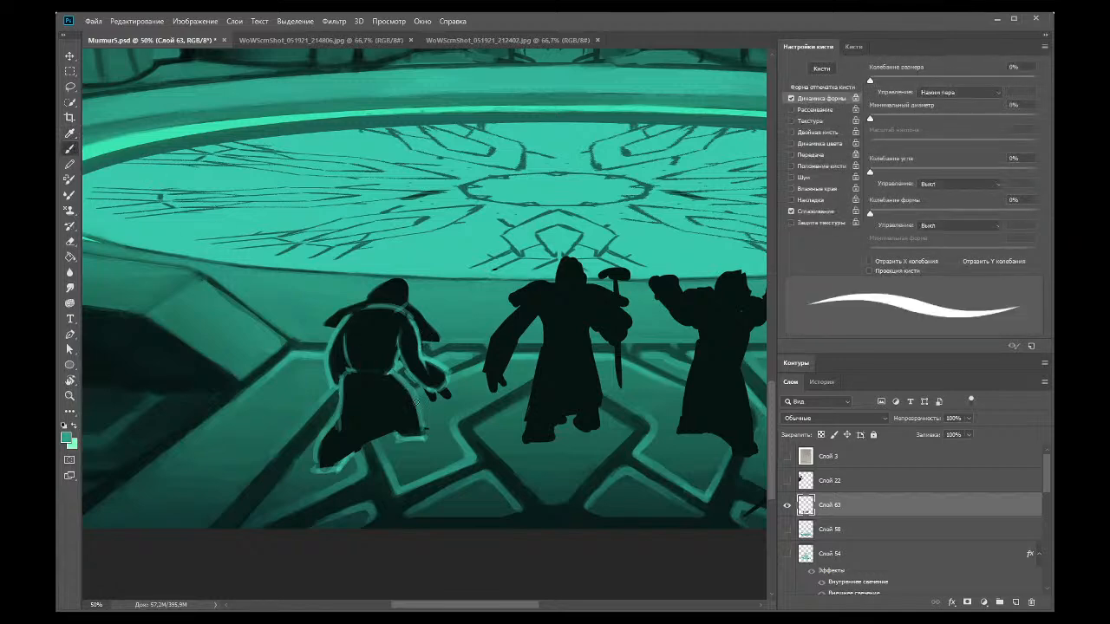
mouse_move(439, 422)
mouse_down()
mouse_move(388, 432)
mouse_move(420, 426)
mouse_up()
mouse_move(392, 433)
mouse_down()
mouse_move(343, 457)
mouse_move(408, 427)
mouse_up()
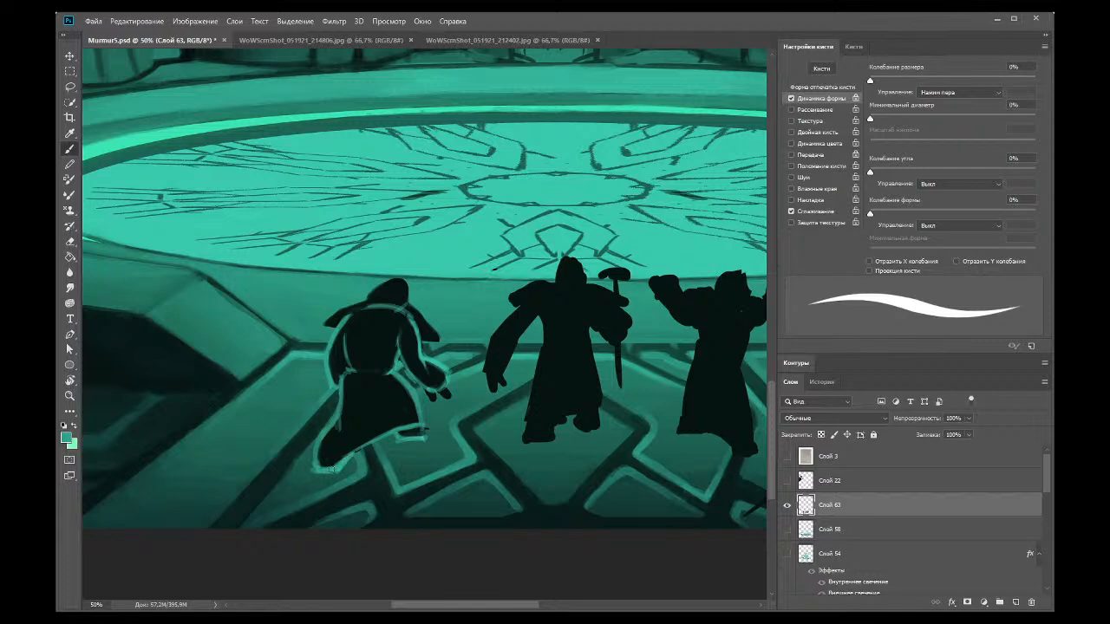
Step: Check the hall screenshot with the staff, and outline the left figure's pointed shoulder pads and collar in teal
click(265, 41)
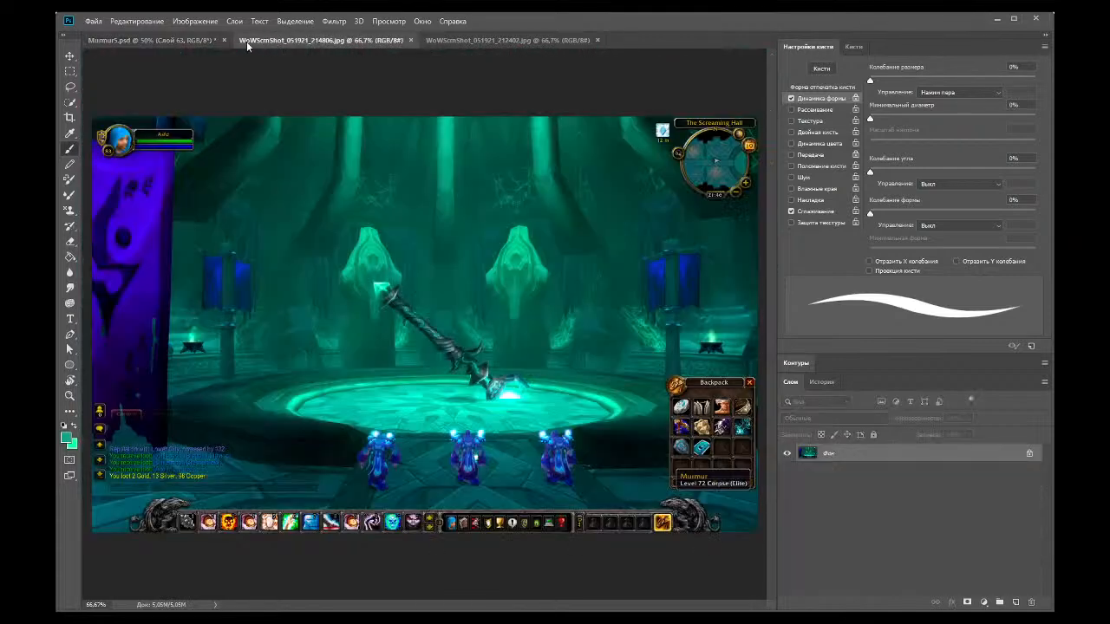
click(160, 41)
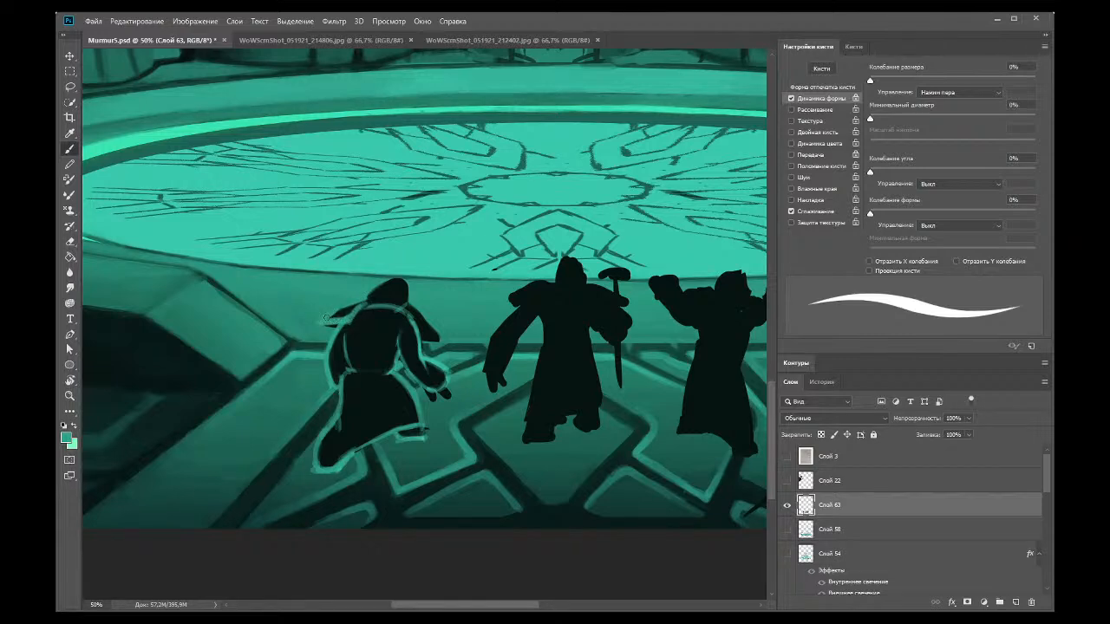
mouse_move(327, 314)
mouse_down()
mouse_move(360, 303)
mouse_move(405, 309)
mouse_move(401, 327)
mouse_up()
click(70, 241)
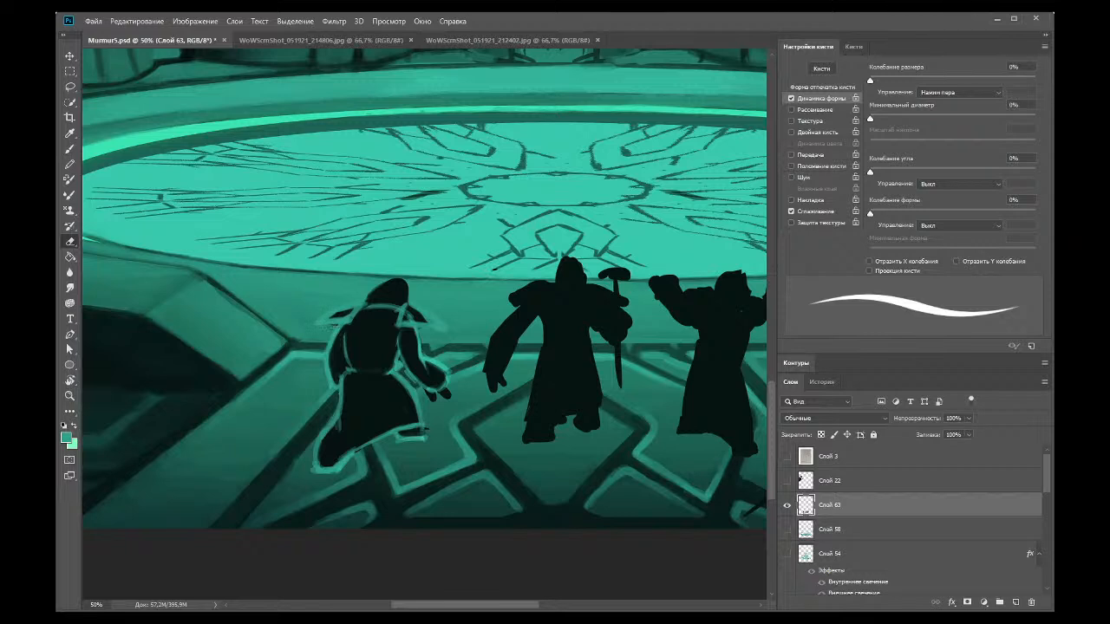
Step: Outline the left figure's hood in teal and compare it with the characters in the hall screenshot
click(69, 149)
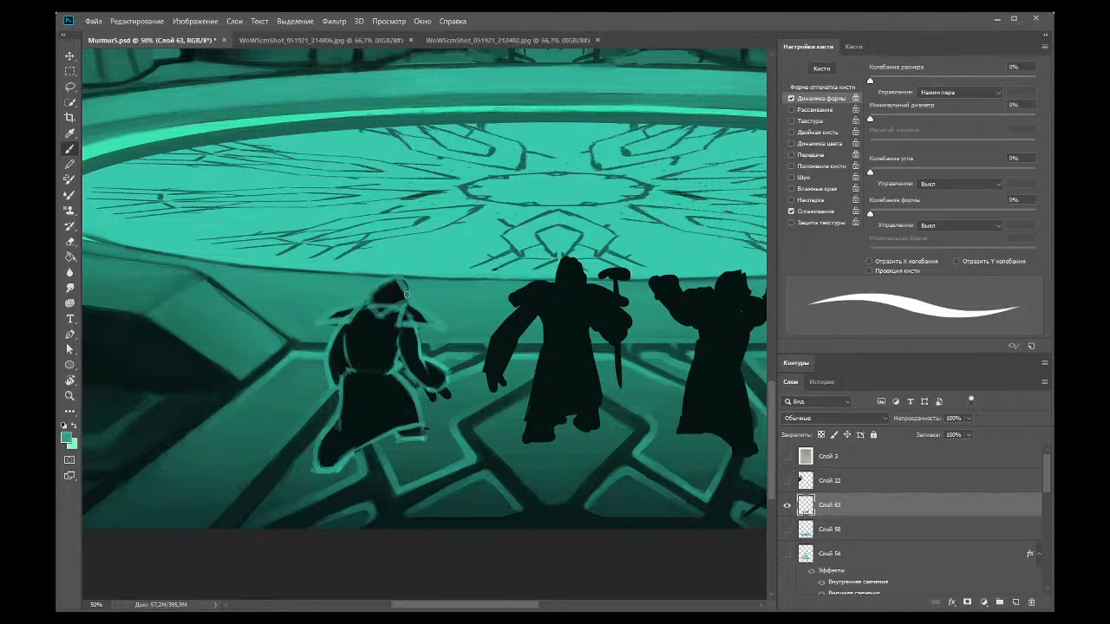
click(302, 40)
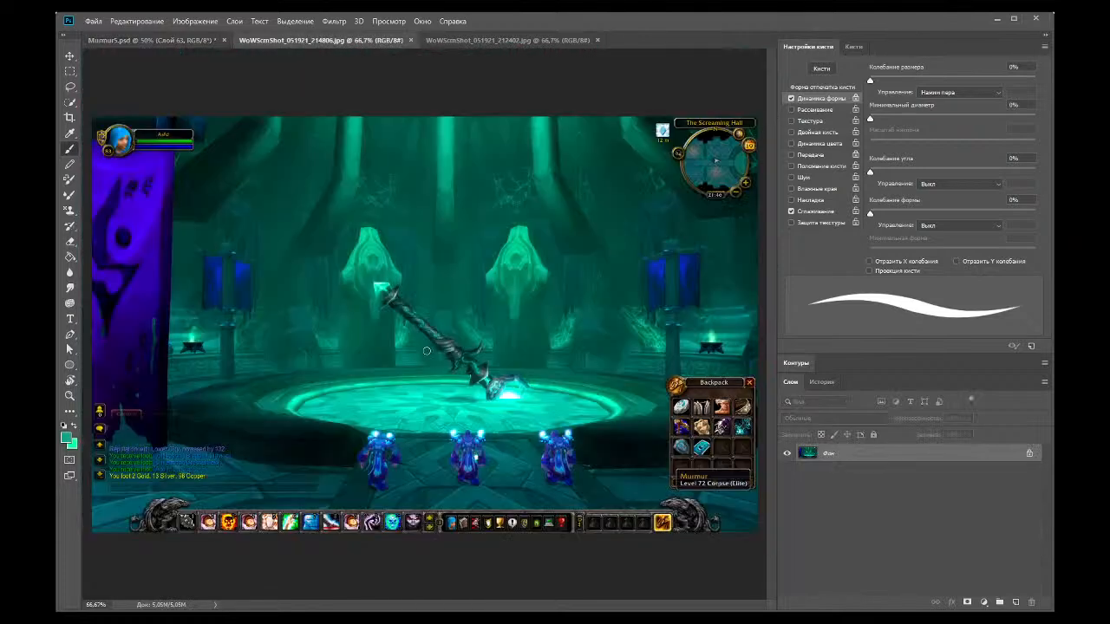
click(184, 41)
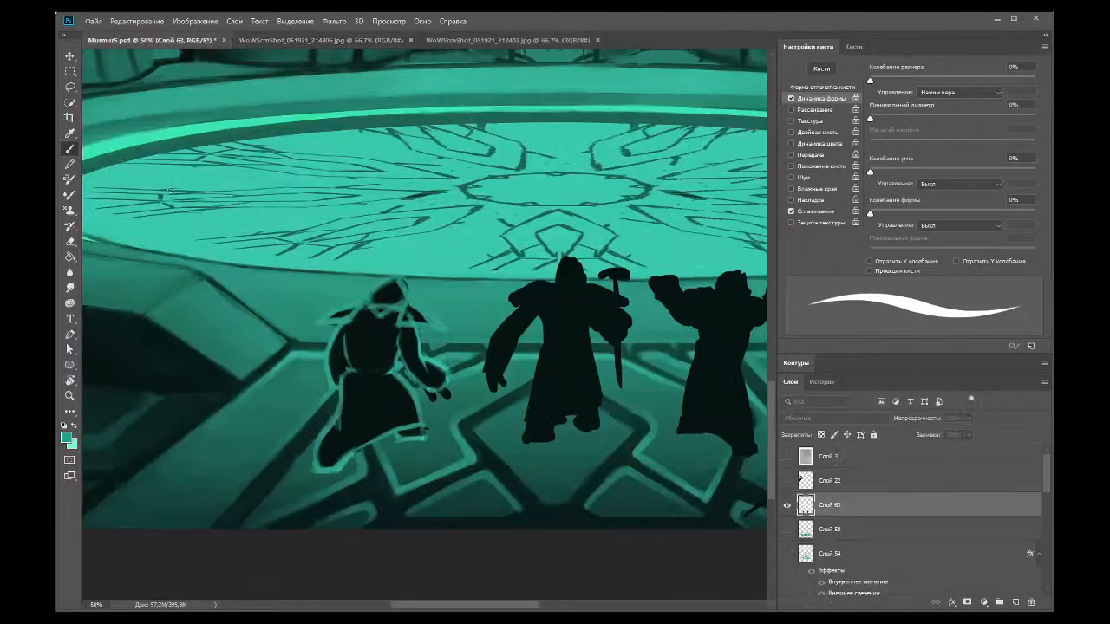
Step: Examine the outlined left figure within the whole illustration, and return to a close view of it
key(i)
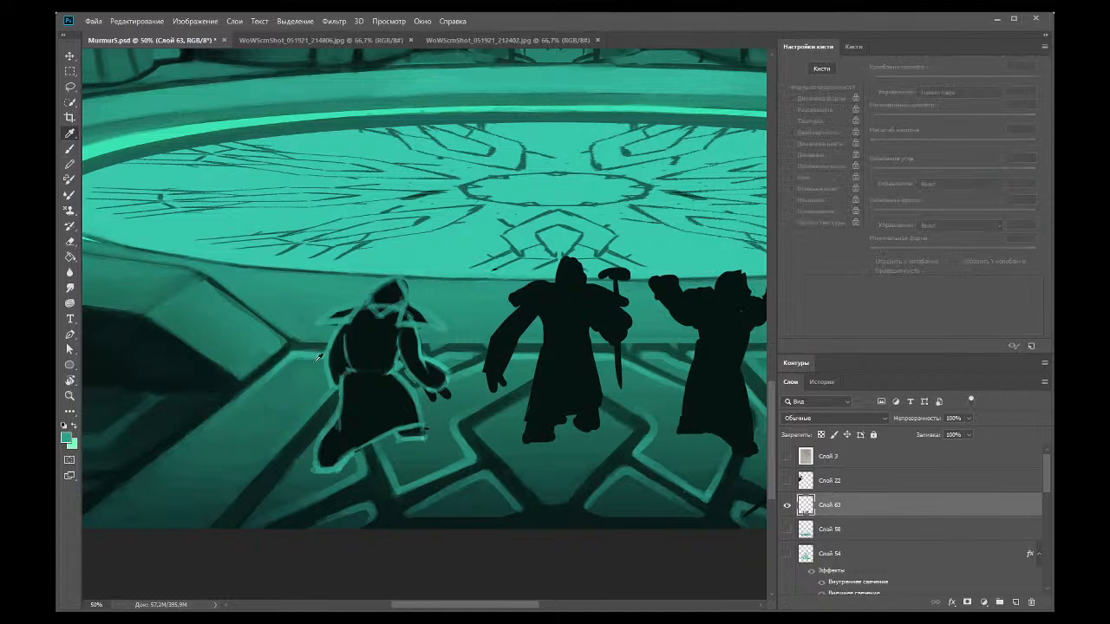
click(69, 395)
scroll(450, 355, down, 5)
scroll(450, 355, down, 1)
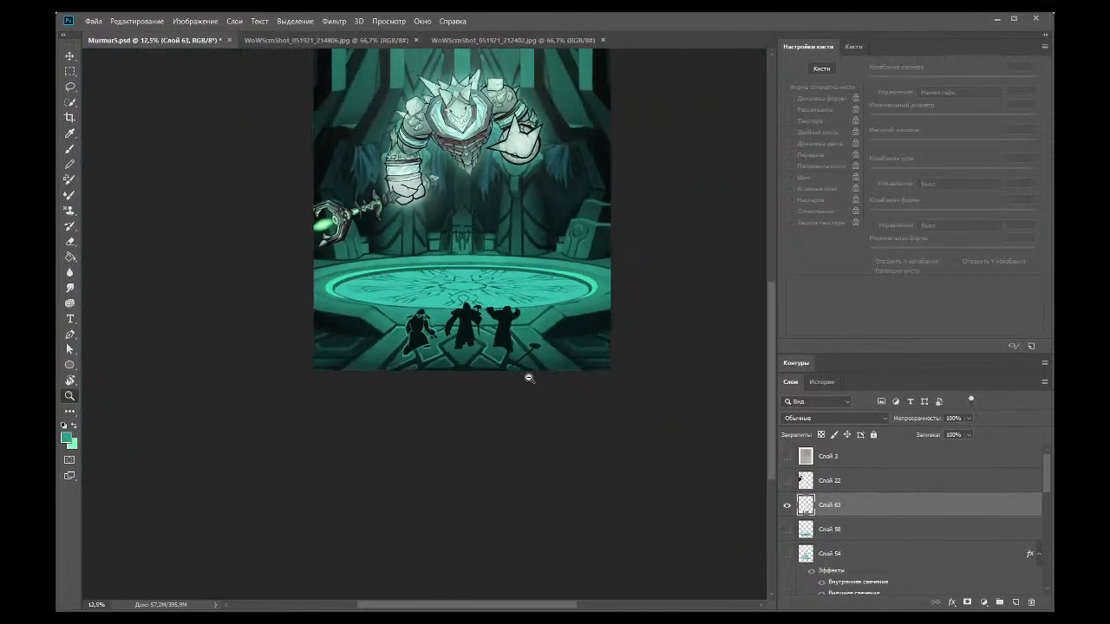
scroll(373, 434, down, 1)
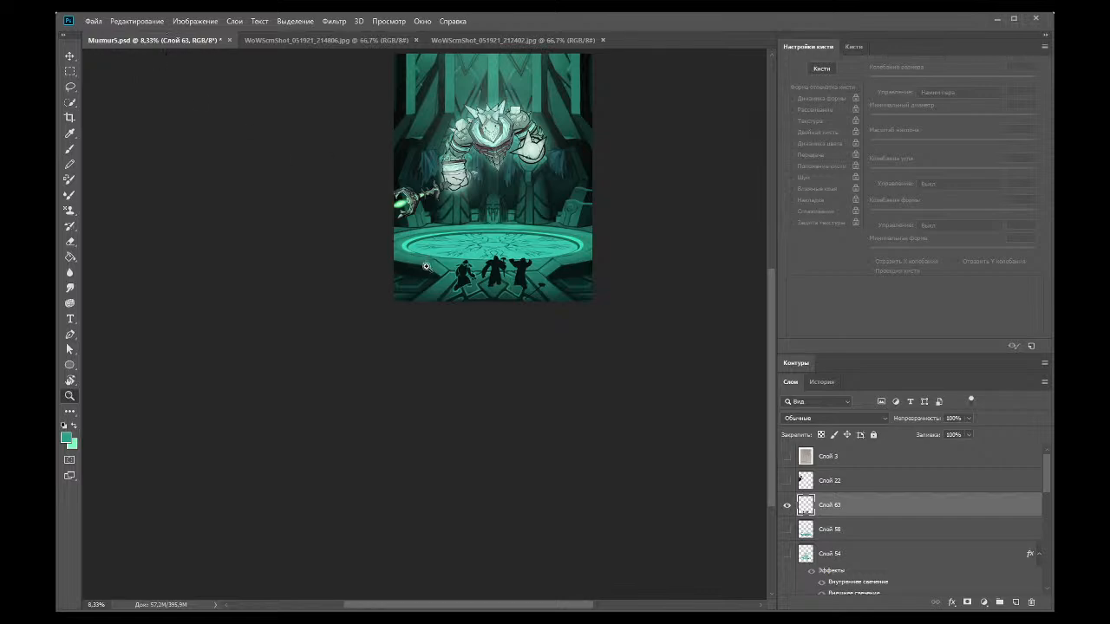
scroll(424, 266, up, 2)
scroll(271, 543, up, 1)
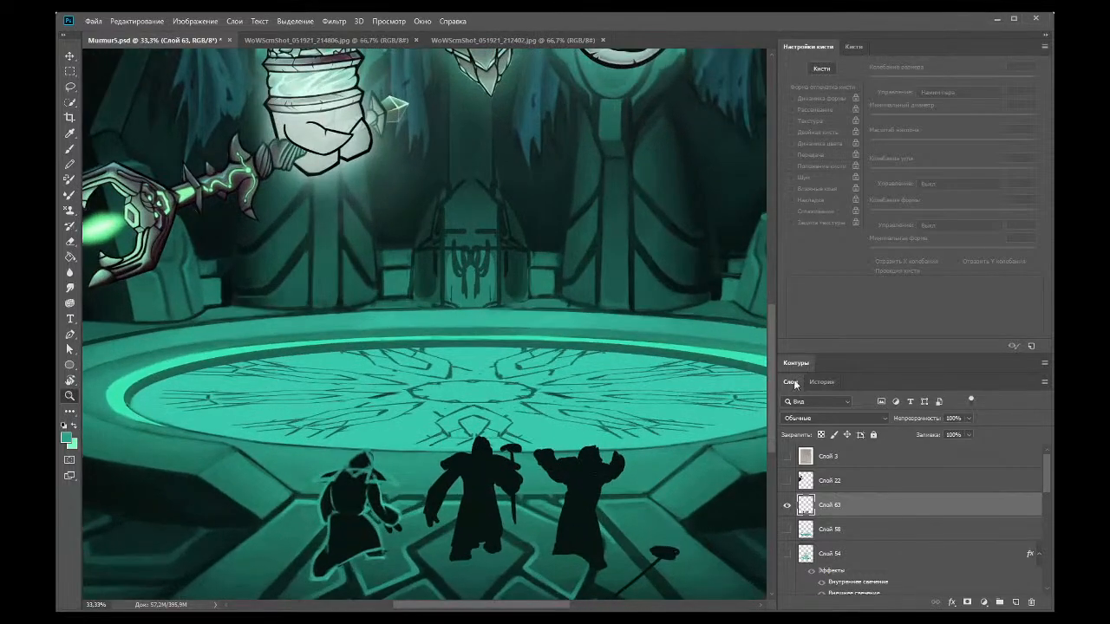
scroll(766, 382, up, 1)
scroll(278, 383, up, 1)
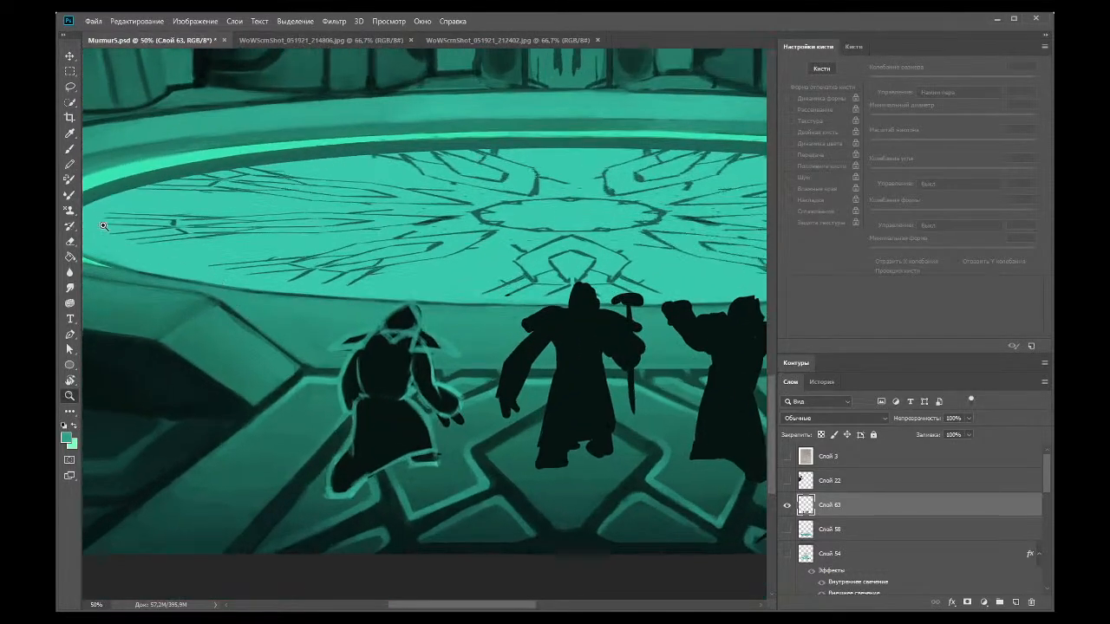
Step: Sample the silhouette's black and thin the teal outline along the left figure's left hip
key(i)
click(379, 379)
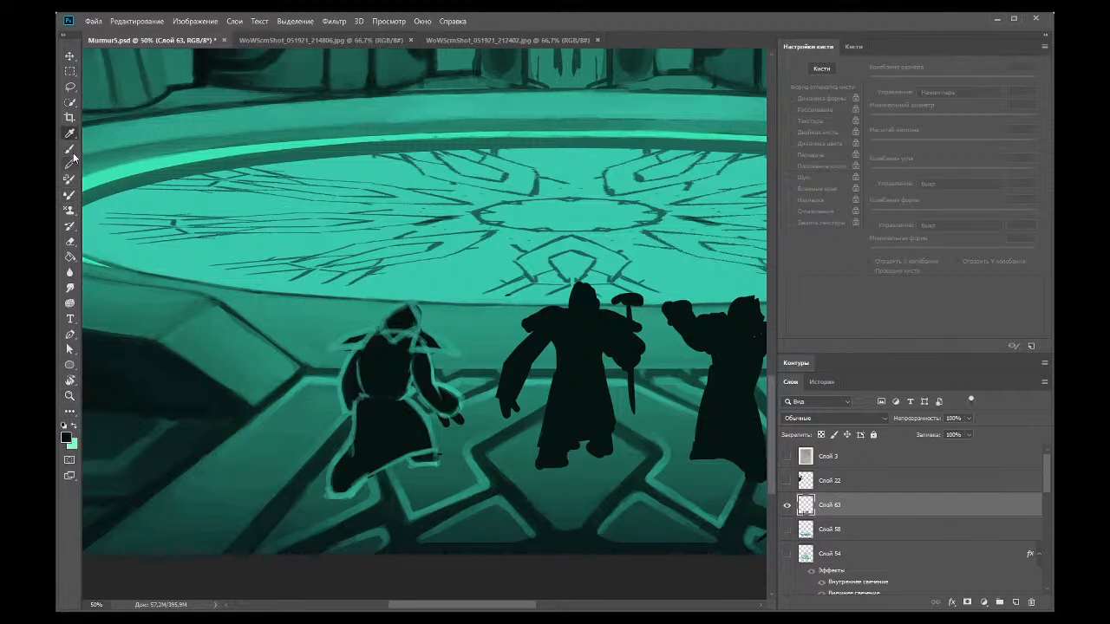
key(b)
mouse_move(357, 403)
mouse_down()
mouse_move(350, 457)
mouse_move(352, 434)
mouse_up()
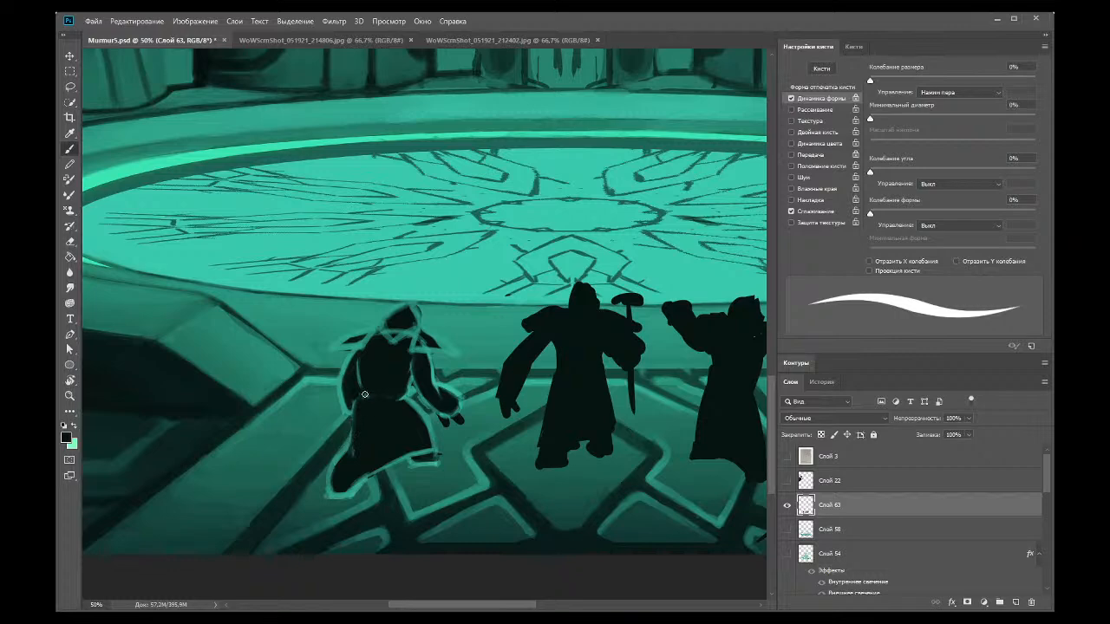
Step: Sample teal from the left figure's outline and draw long vertical fold lines down the back of its robe
click(68, 133)
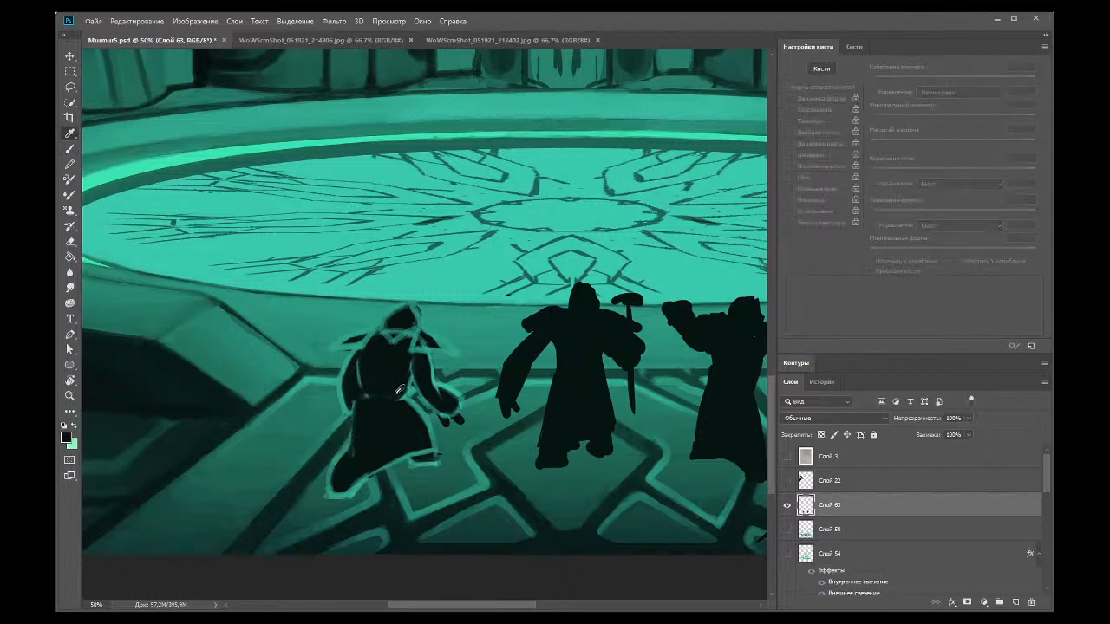
click(411, 330)
click(70, 148)
mouse_move(365, 382)
mouse_down()
mouse_move(352, 444)
mouse_move(351, 410)
mouse_move(360, 417)
mouse_move(369, 386)
mouse_move(374, 447)
mouse_up()
drag(385, 375, 373, 455)
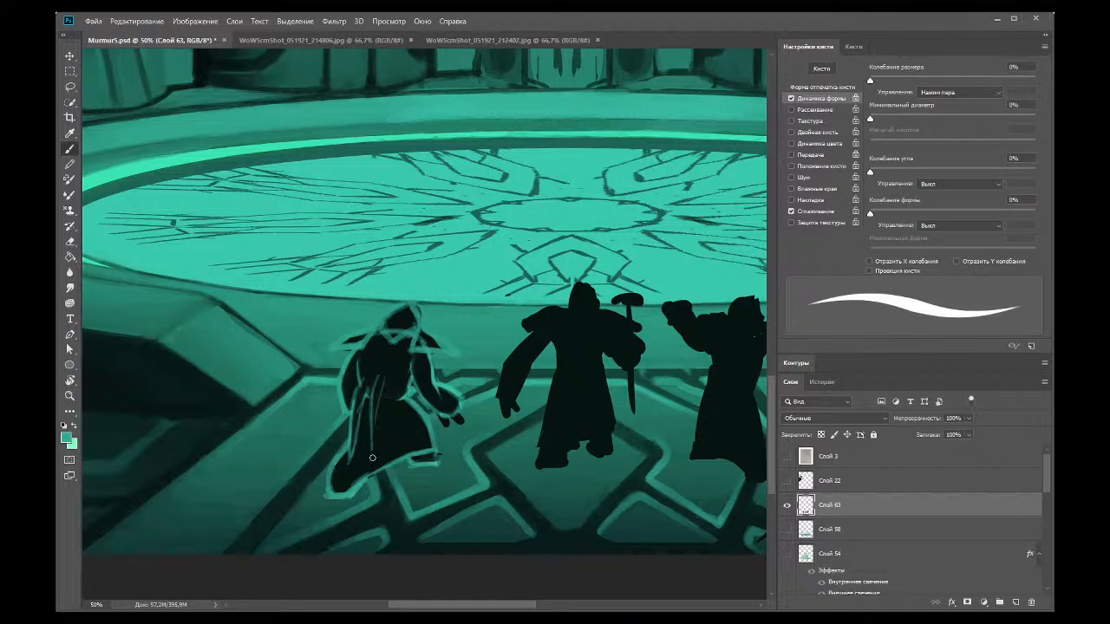
mouse_move(391, 389)
mouse_down()
mouse_move(384, 464)
mouse_move(394, 419)
mouse_up()
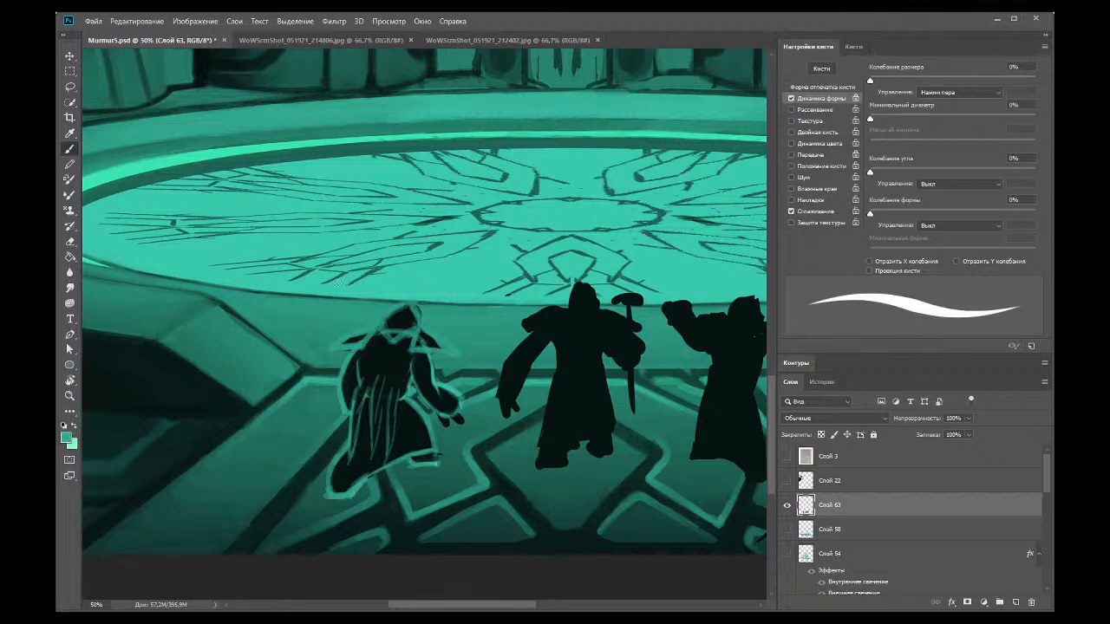
Step: Switch to black and fill in the left figure's pointed shoulder pads inside their teal outline
click(69, 147)
key(x)
mouse_move(392, 331)
mouse_down()
mouse_move(403, 331)
mouse_move(392, 328)
mouse_move(406, 309)
mouse_move(400, 329)
mouse_move(342, 345)
mouse_move(358, 345)
mouse_up()
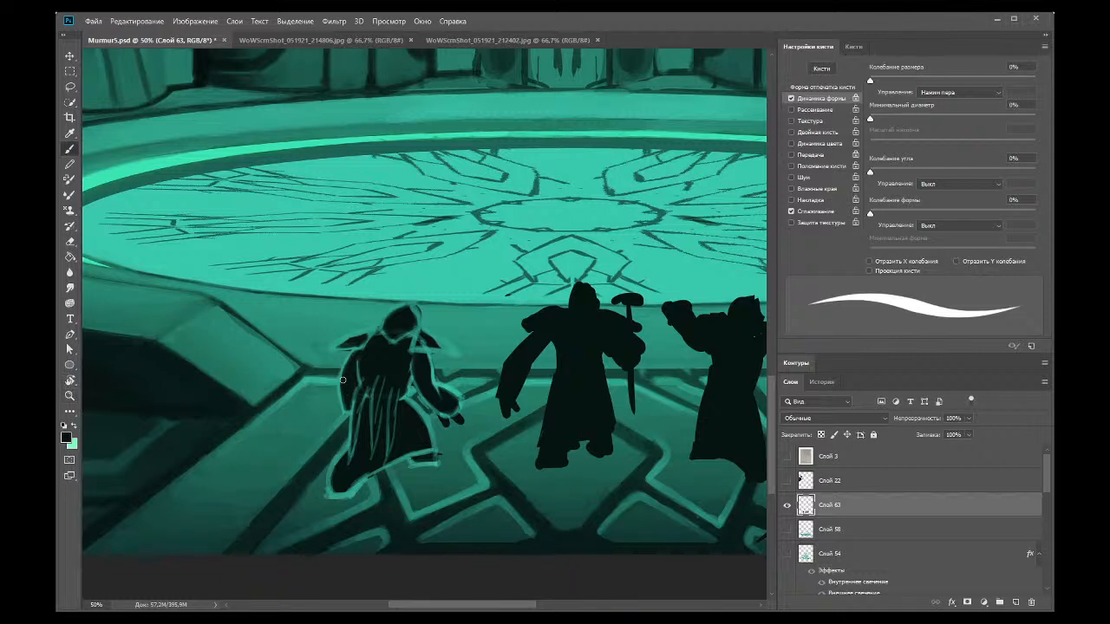
Step: Check the left figure within the whole illustration, and touch up its robe folds in a close view
click(69, 395)
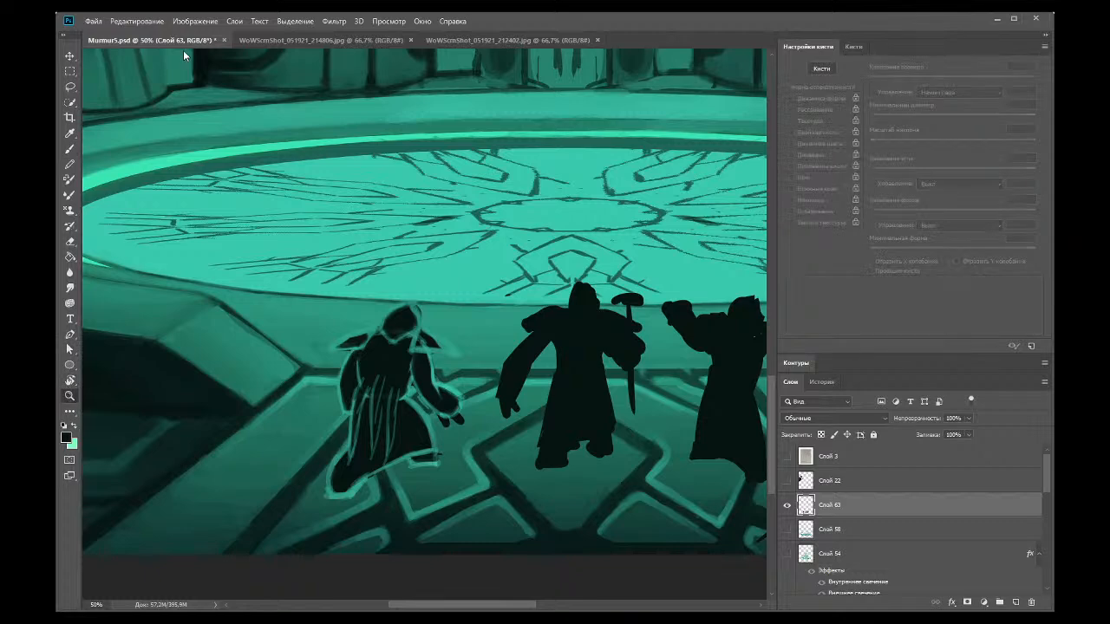
alt+click(408, 218)
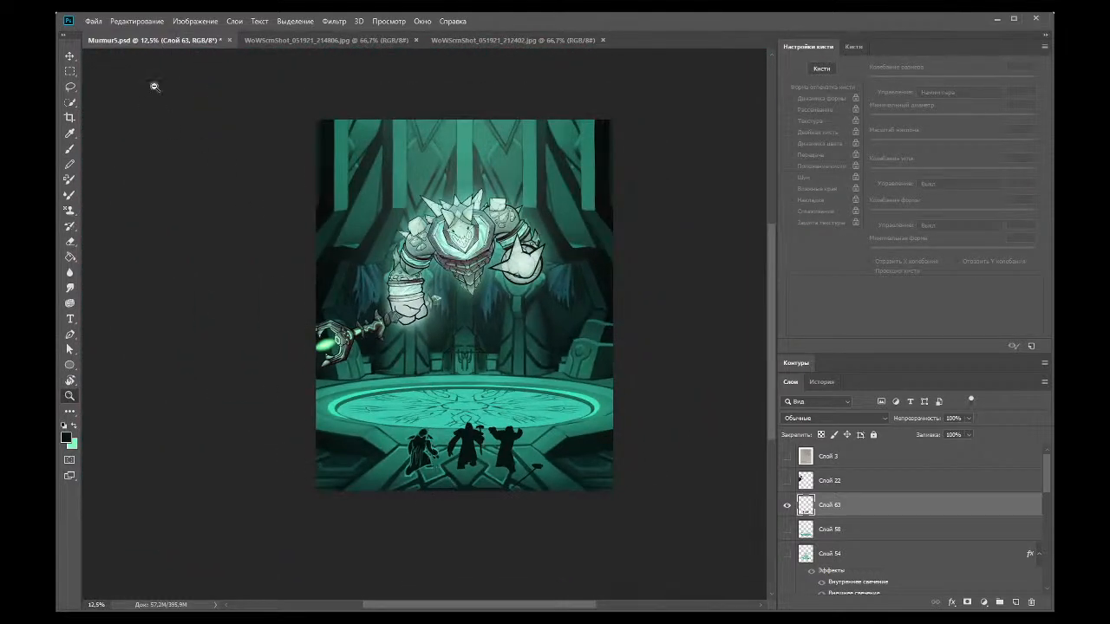
click(389, 477)
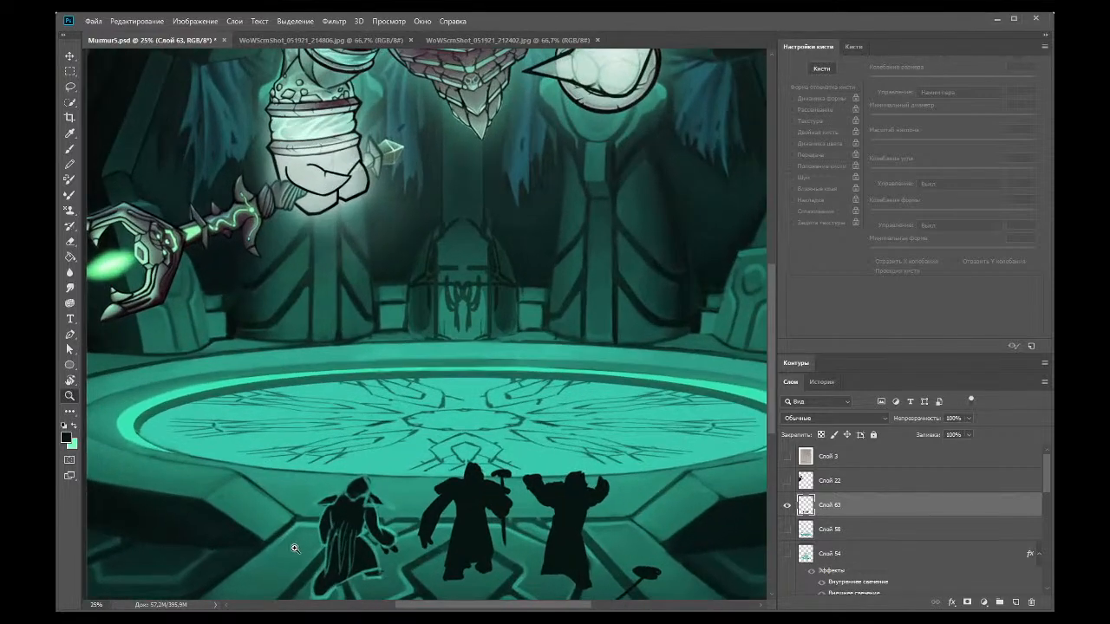
click(295, 548)
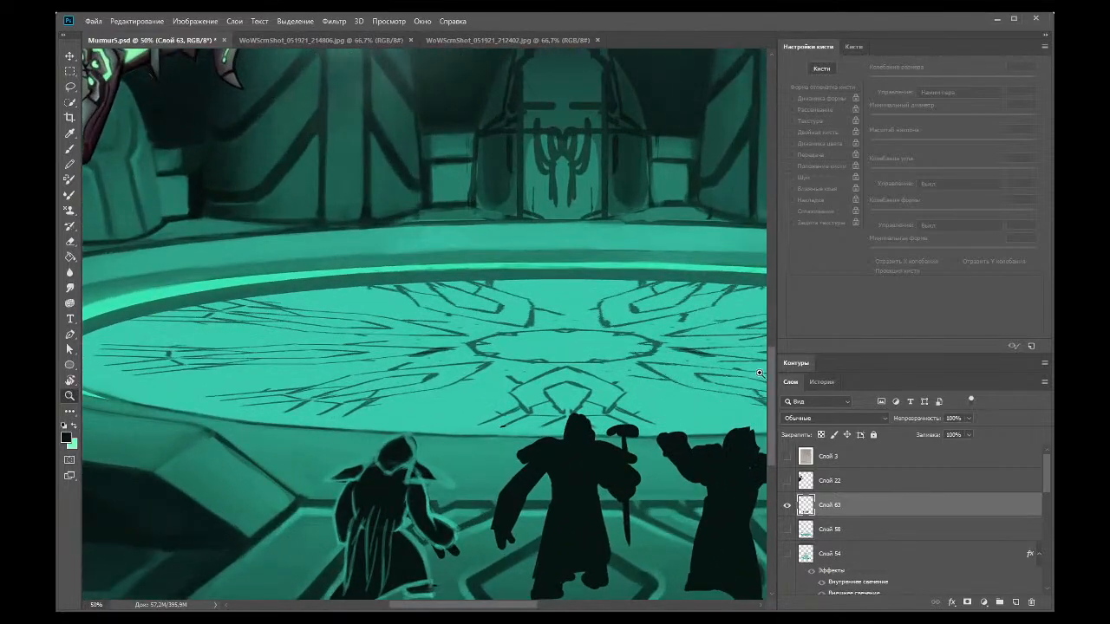
drag(772, 375, 768, 393)
scroll(768, 393, down, 3)
click(322, 389)
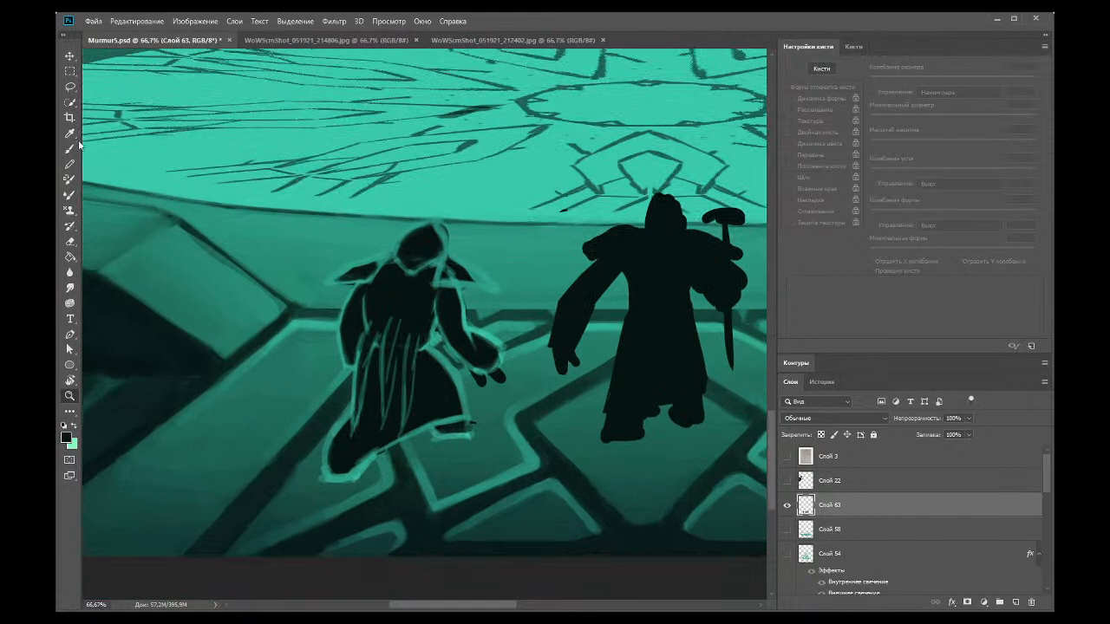
click(70, 133)
click(70, 148)
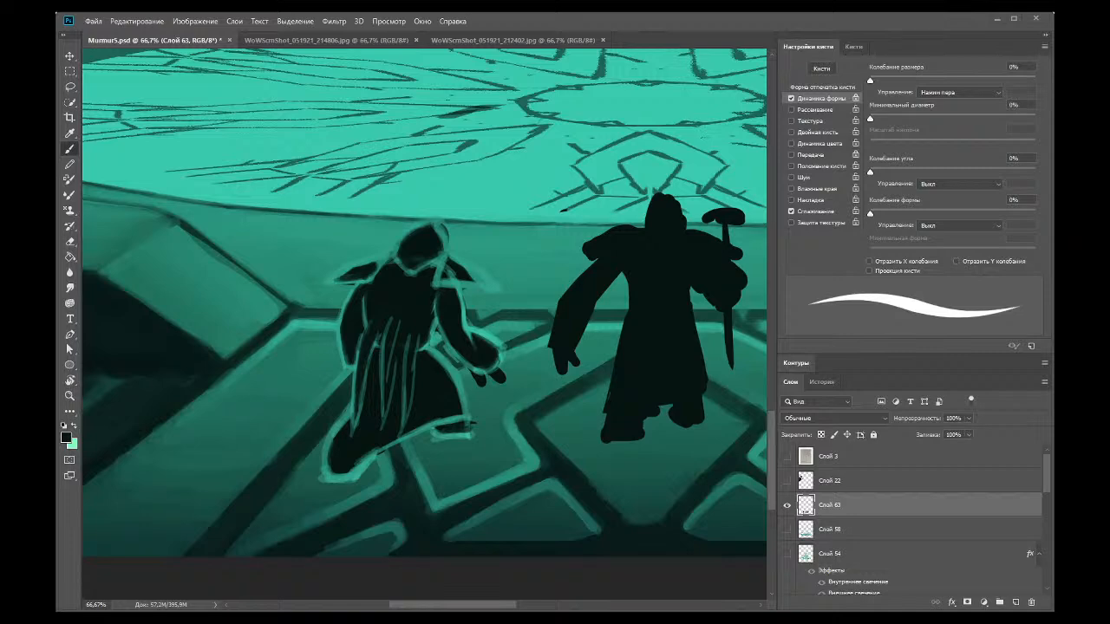
Step: Examine the left figure's robe folds at the scale of the whole illustration, and return to a close view
click(70, 396)
scroll(410, 238, down, 5)
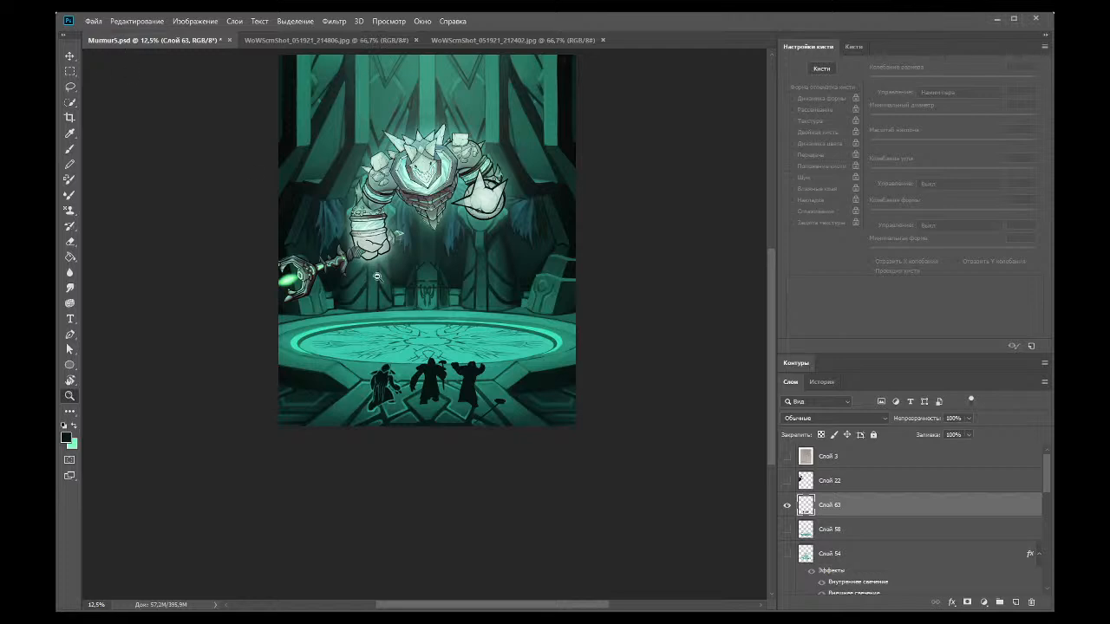
scroll(432, 251, up, 2)
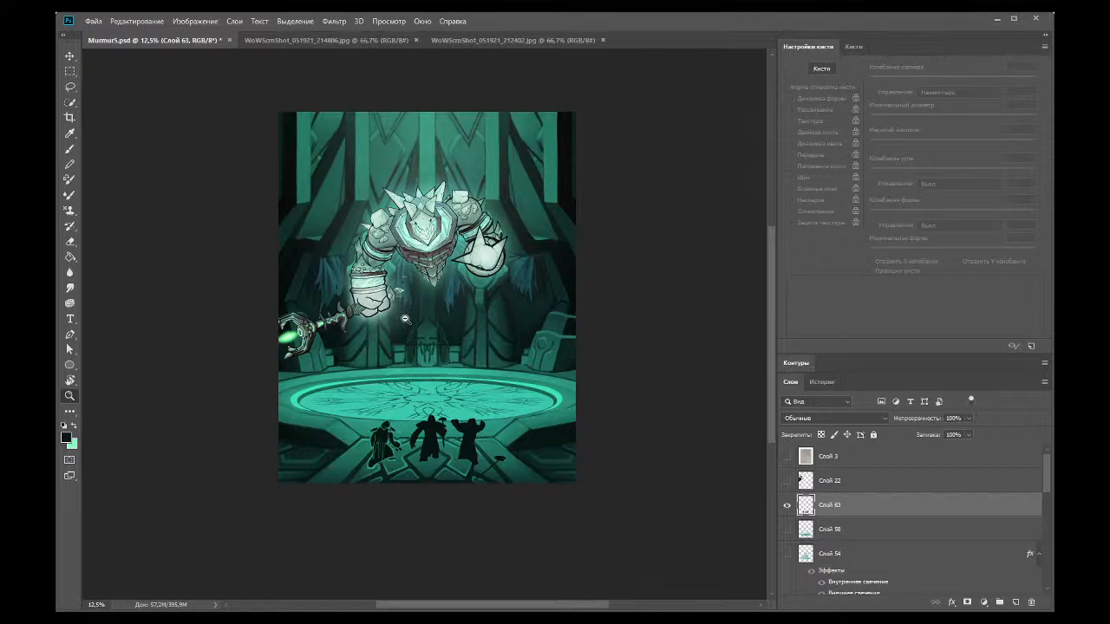
key(ctrl+plus)
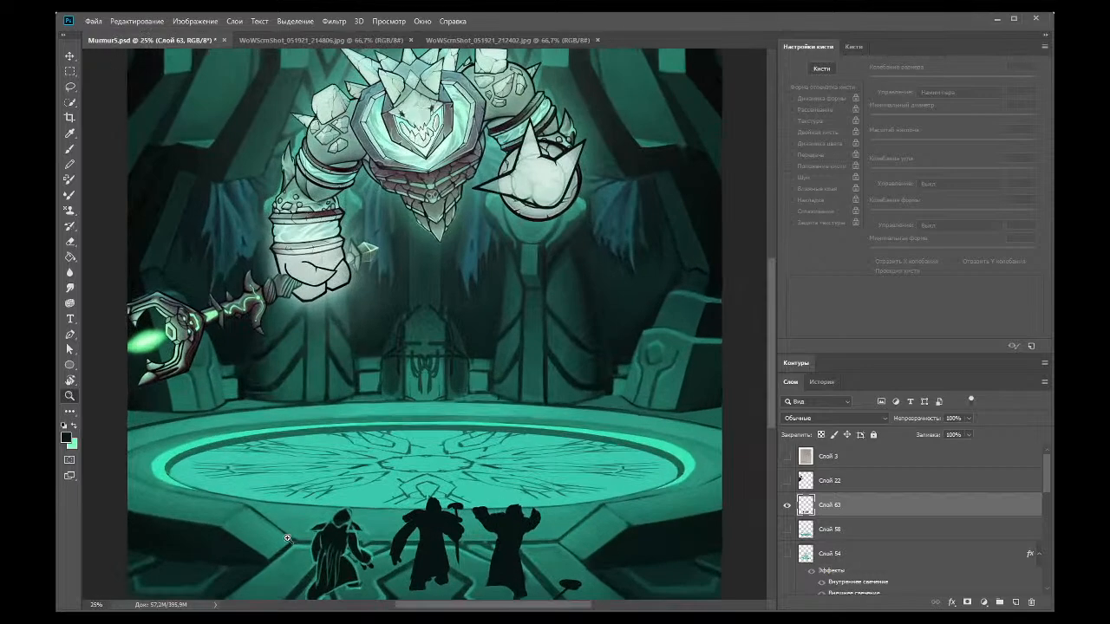
click(299, 525)
scroll(315, 452, down, 3)
double_click(315, 452)
Step: Refine the outer edge of the left figure's left sleeve with sampled teal and black
key(i)
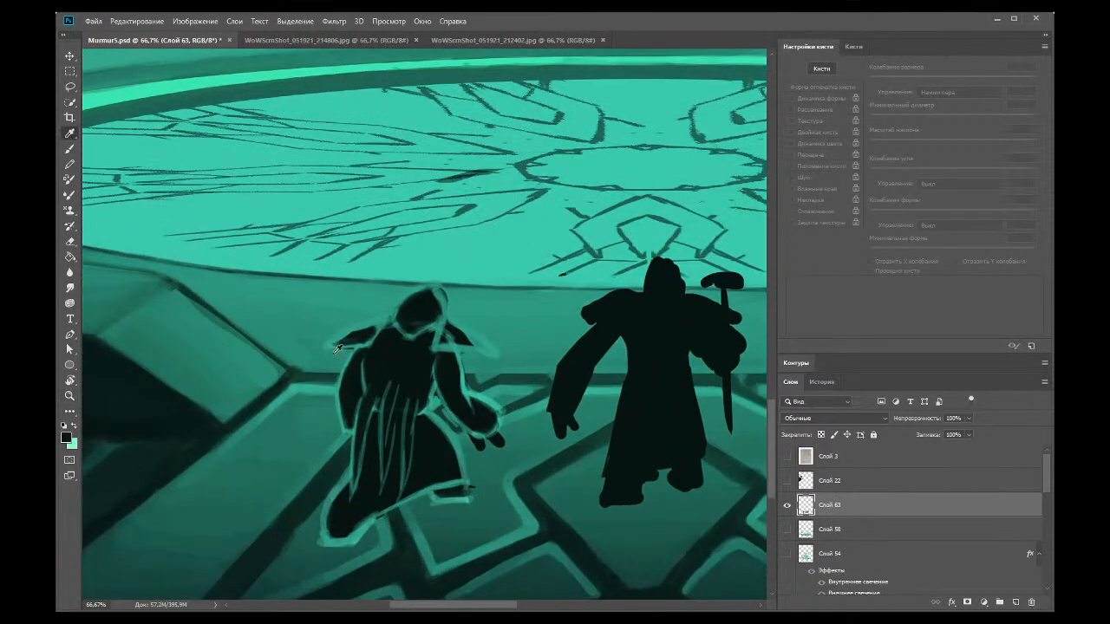
click(339, 383)
key(b)
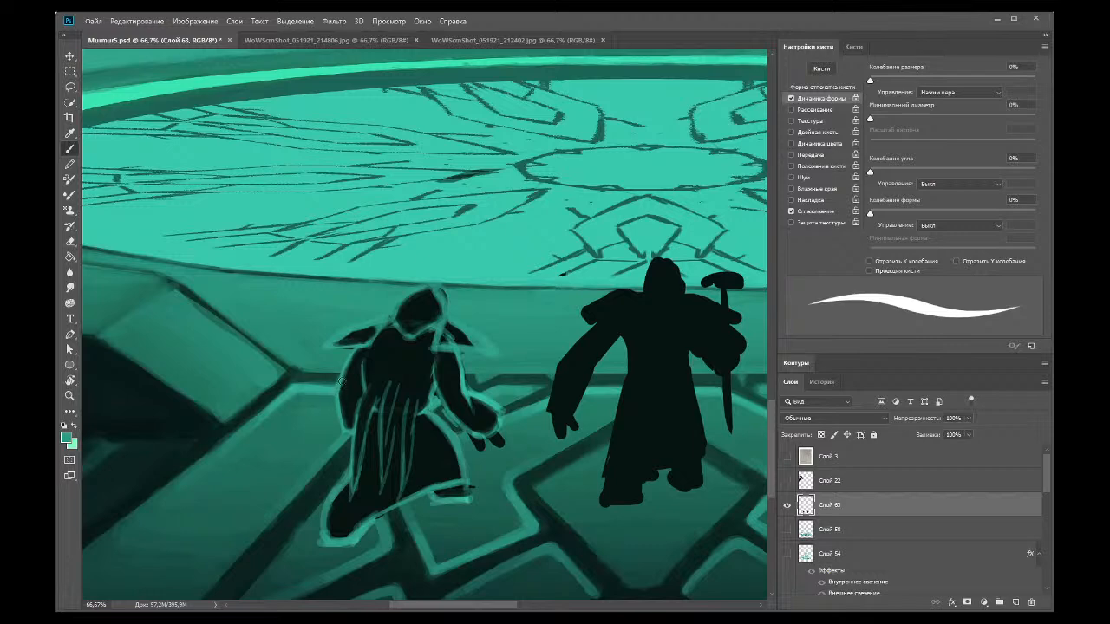
click(72, 244)
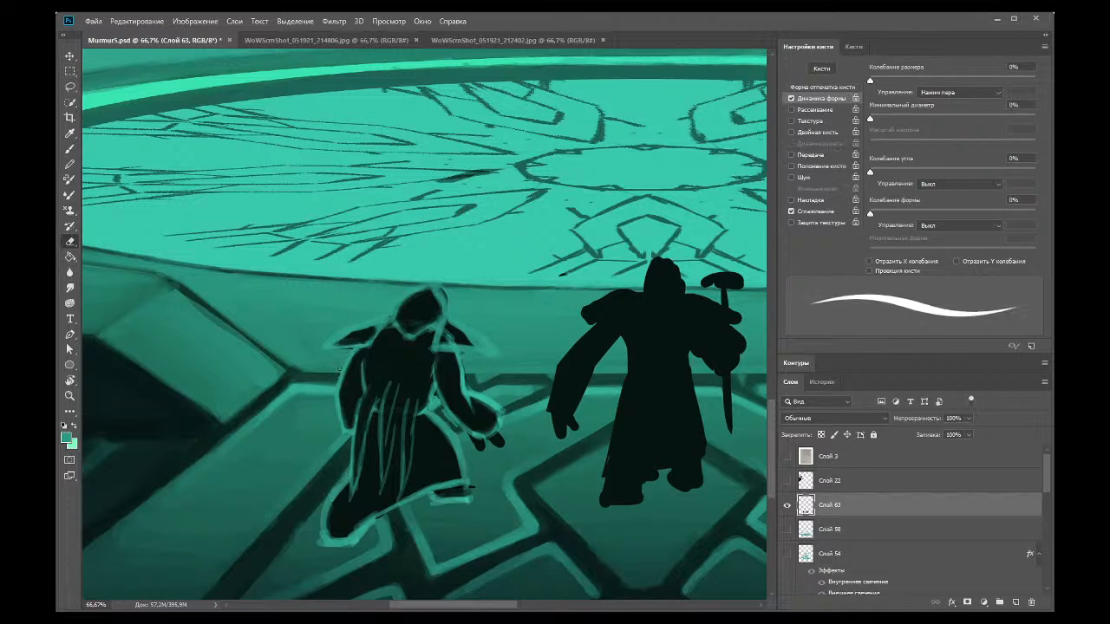
click(69, 132)
click(350, 391)
click(69, 148)
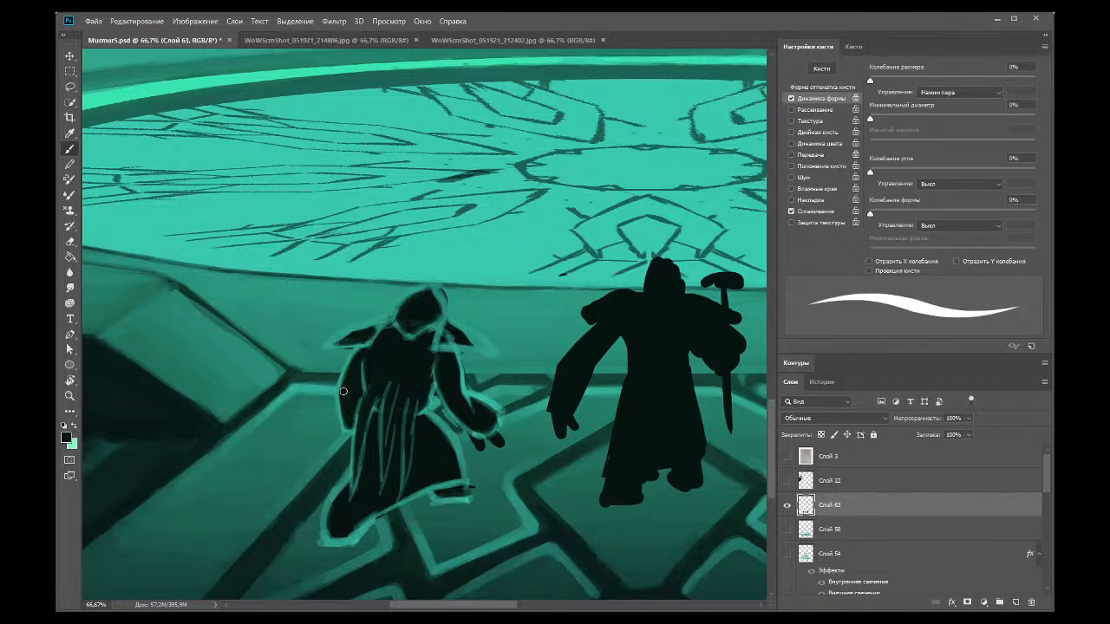
Step: Redefine the upper edge of the left figure's left shoulder pad up to the hood, using sampled colours
click(70, 133)
click(368, 338)
key(b)
alt+click(355, 331)
drag(339, 344, 374, 328)
click(70, 132)
click(389, 316)
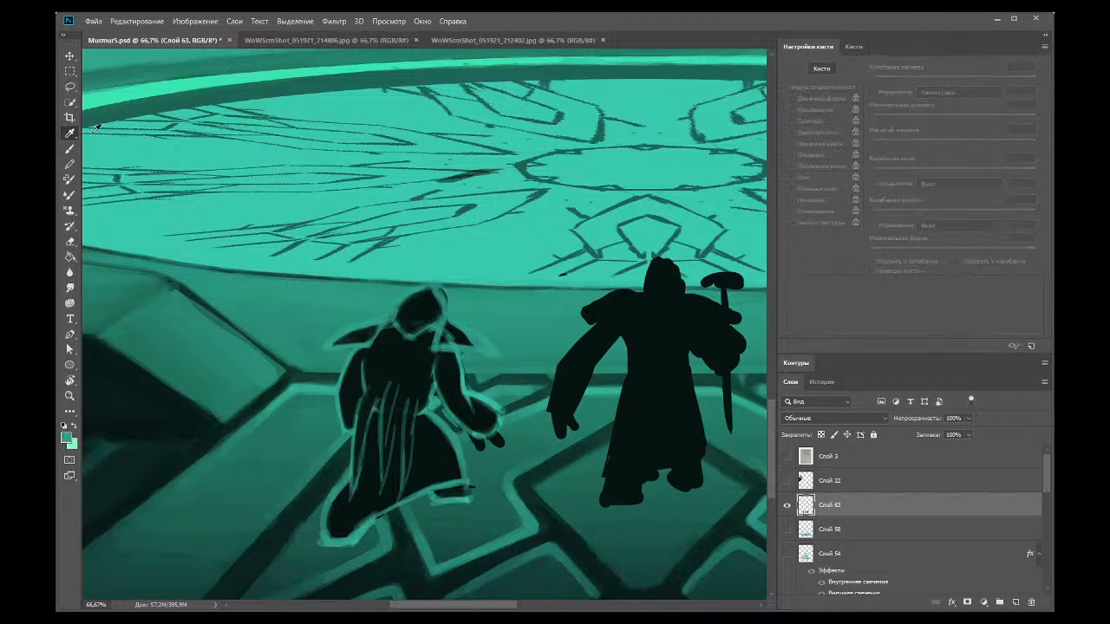
click(70, 149)
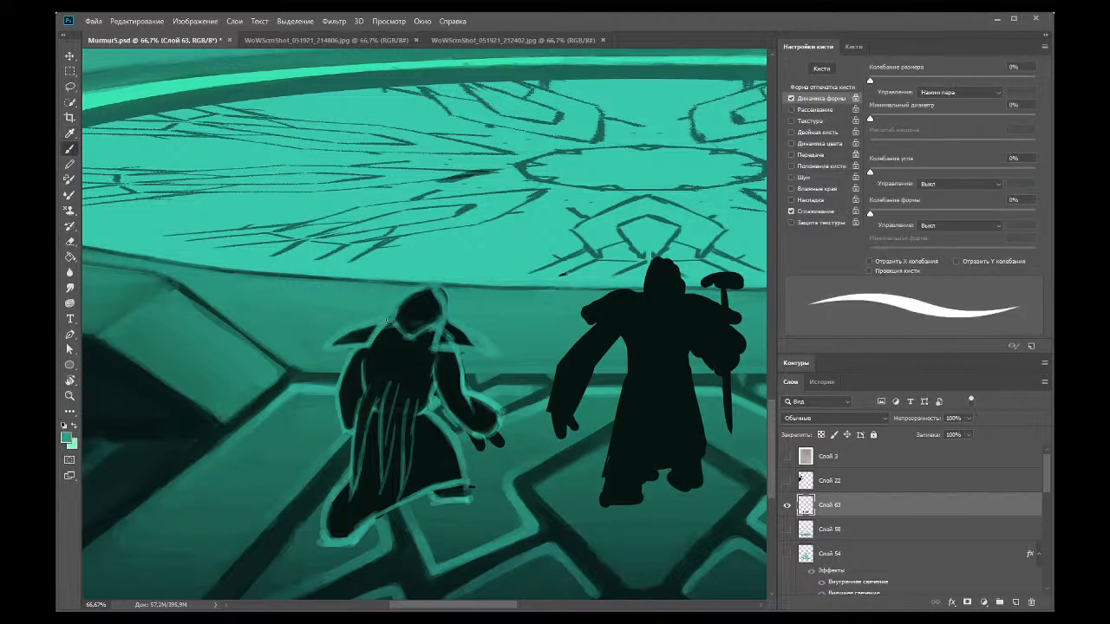
Step: Darken the inside of the left shoulder pad with sampled black and clean its lower edge in teal
click(69, 132)
click(360, 328)
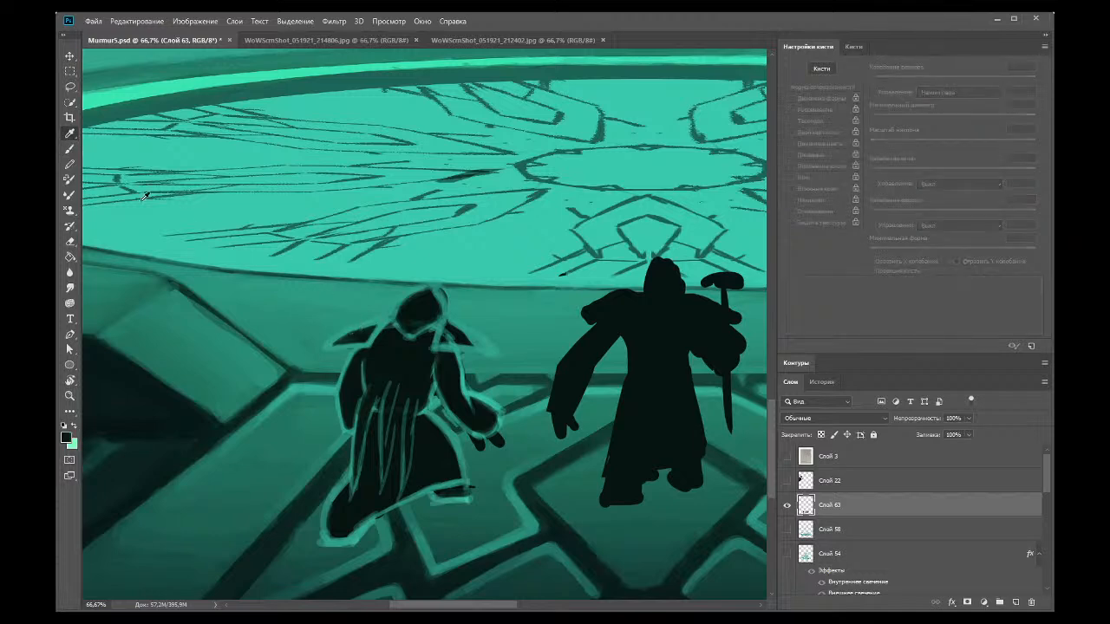
click(70, 149)
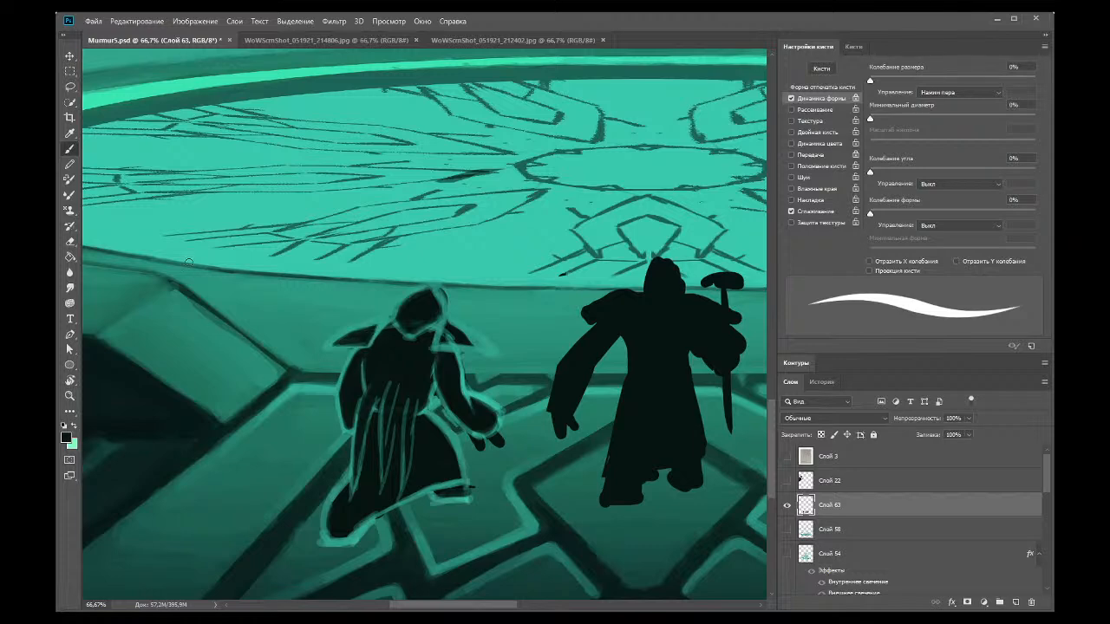
click(70, 133)
click(356, 344)
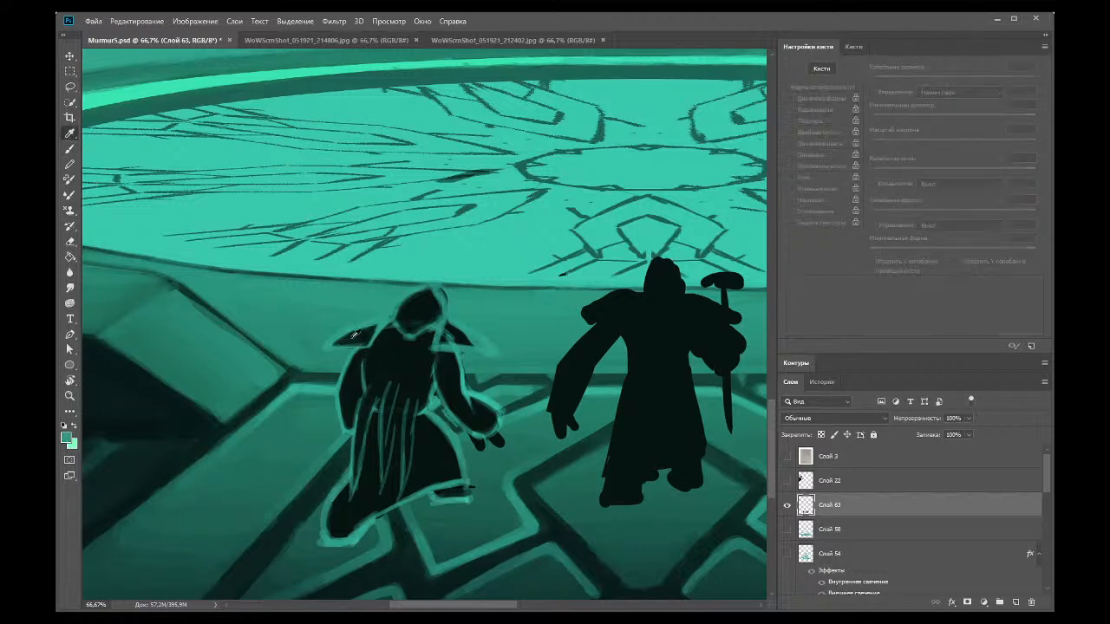
key(b)
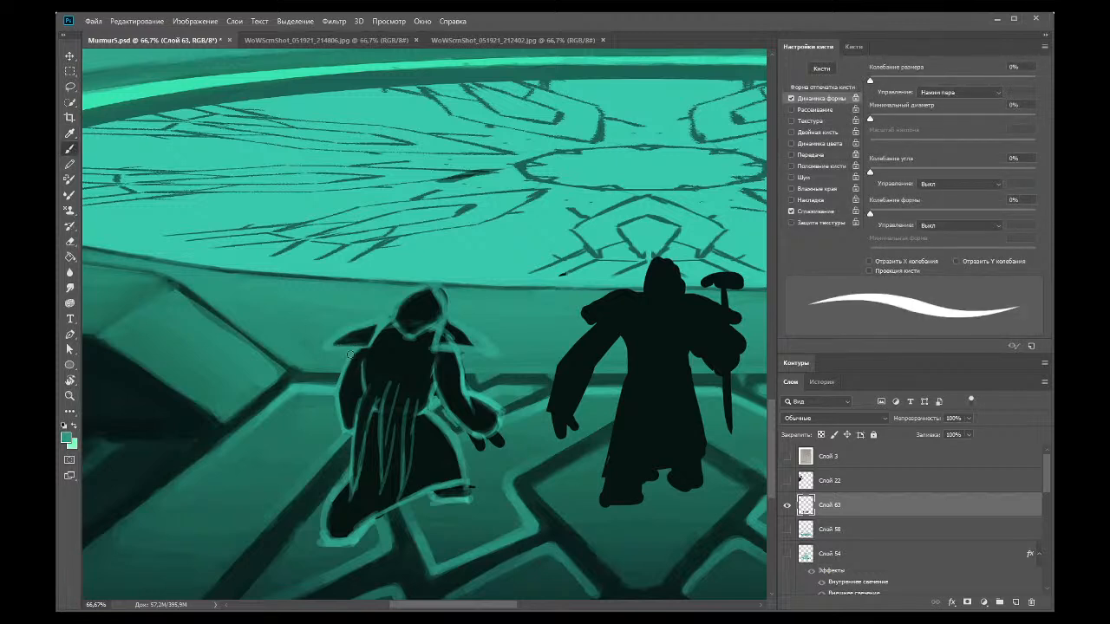
Step: Resample the figure's colours and refine the outline from under the left shoulder pad to the left cuff
click(70, 132)
click(358, 355)
click(71, 150)
key(i)
click(358, 424)
key(b)
click(71, 135)
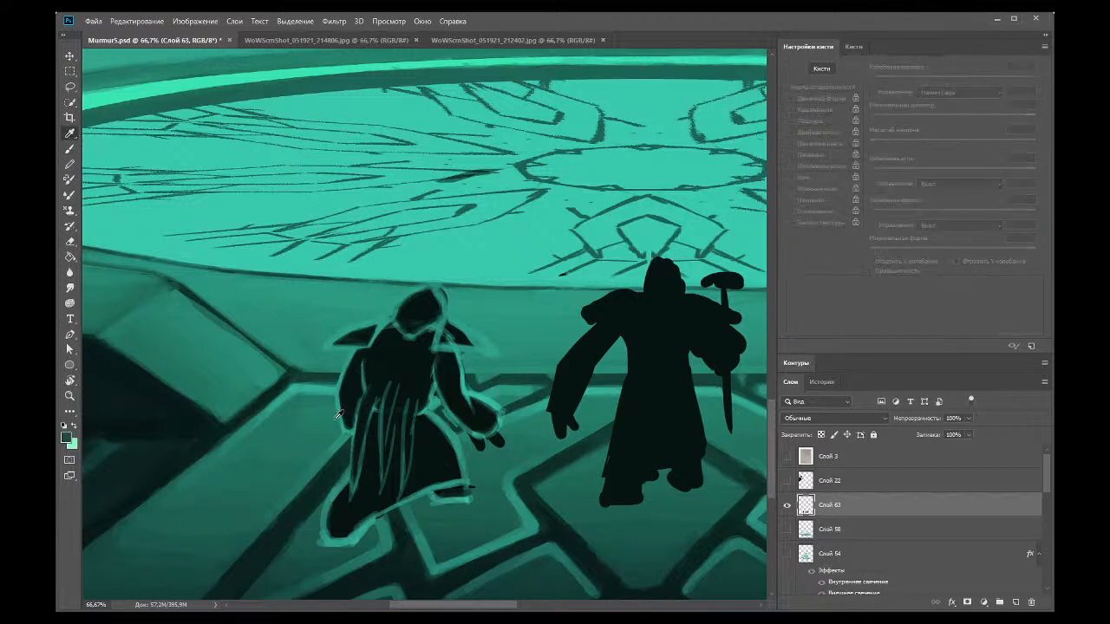
click(69, 149)
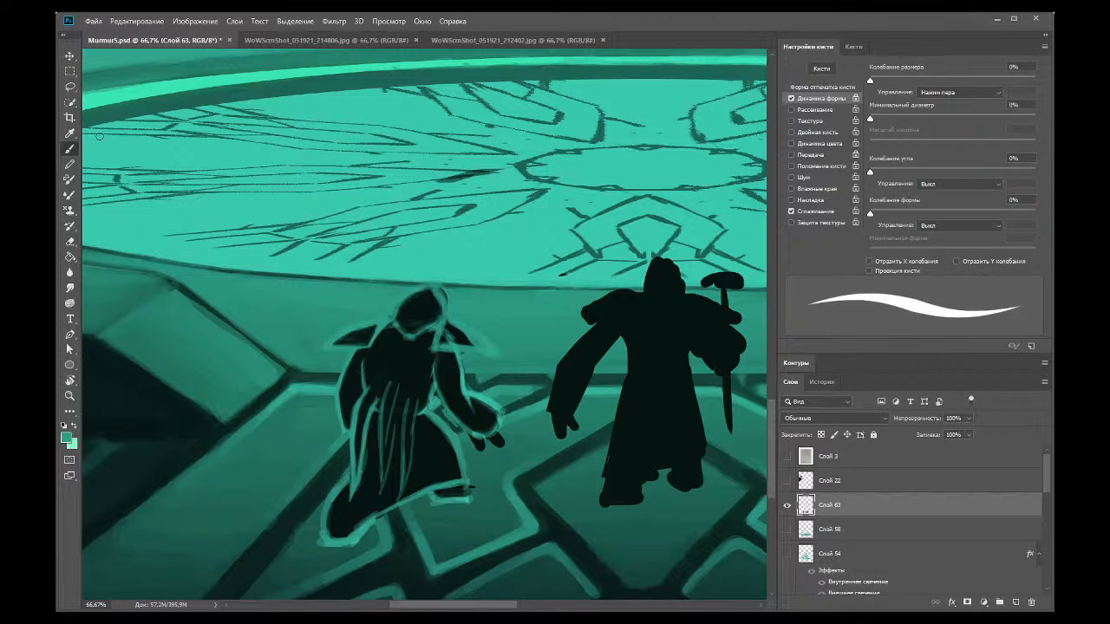
Step: Tidy the left side of the left figure's robe with sampled black, and resample teal for its lower edge
click(70, 133)
click(365, 414)
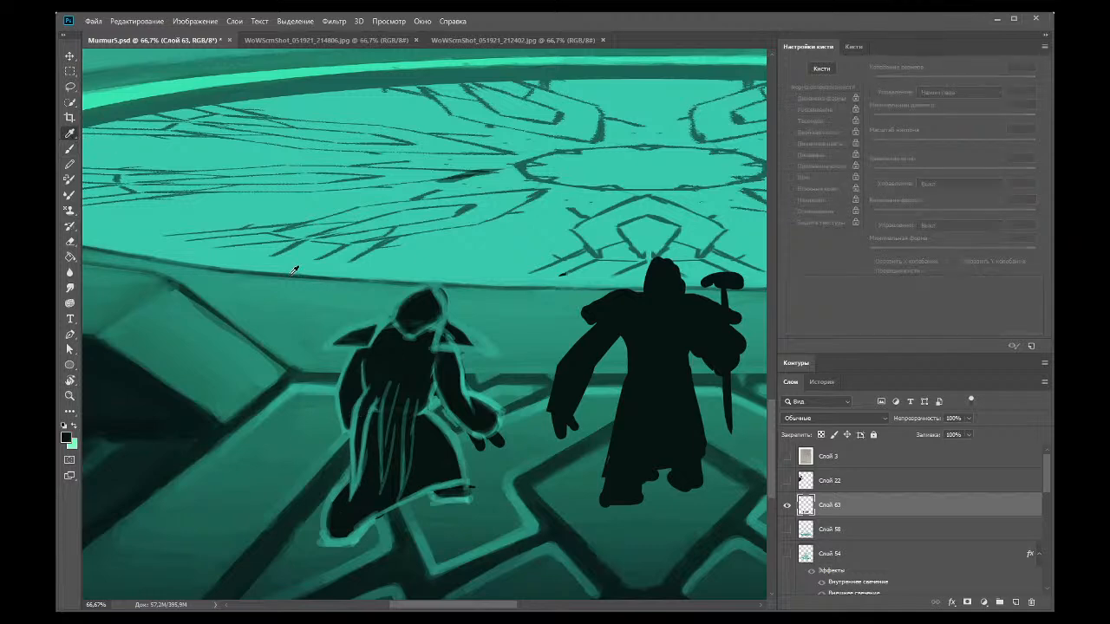
click(71, 149)
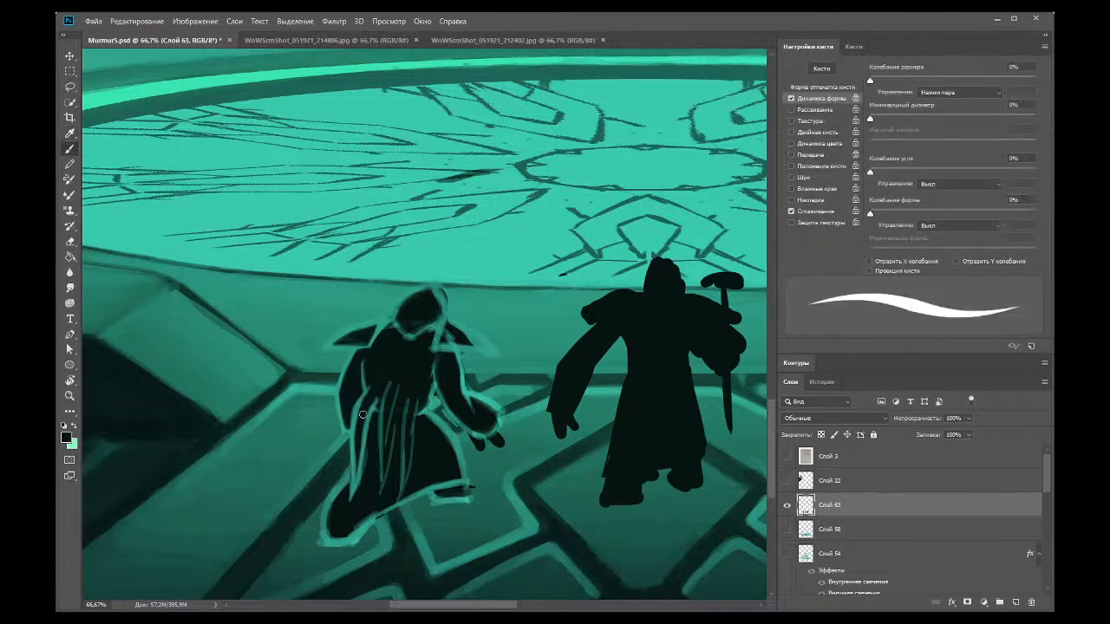
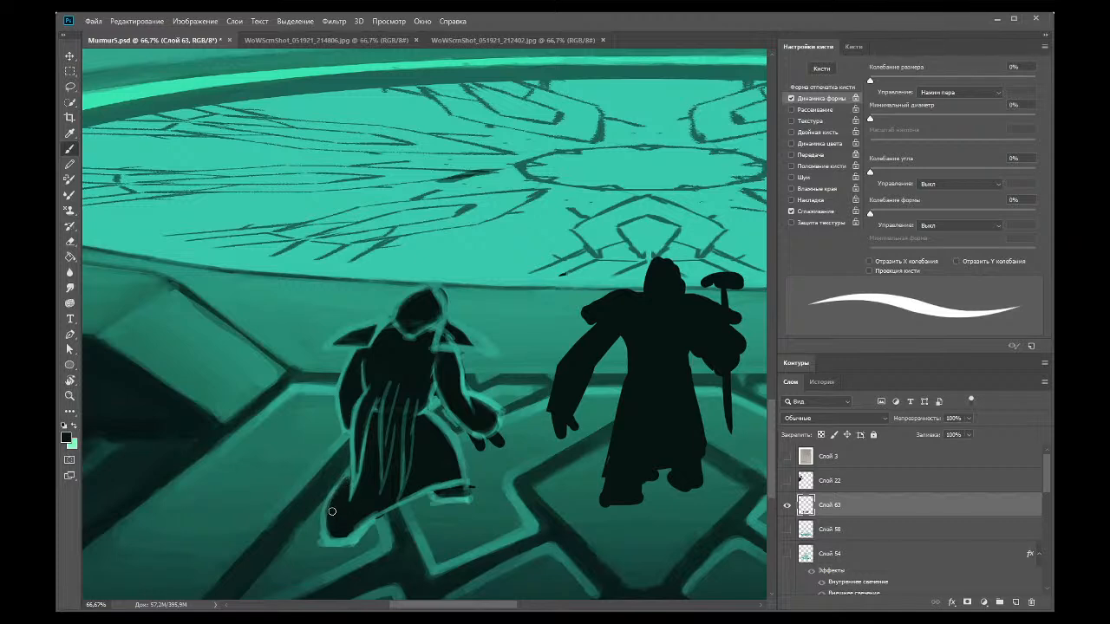
click(69, 133)
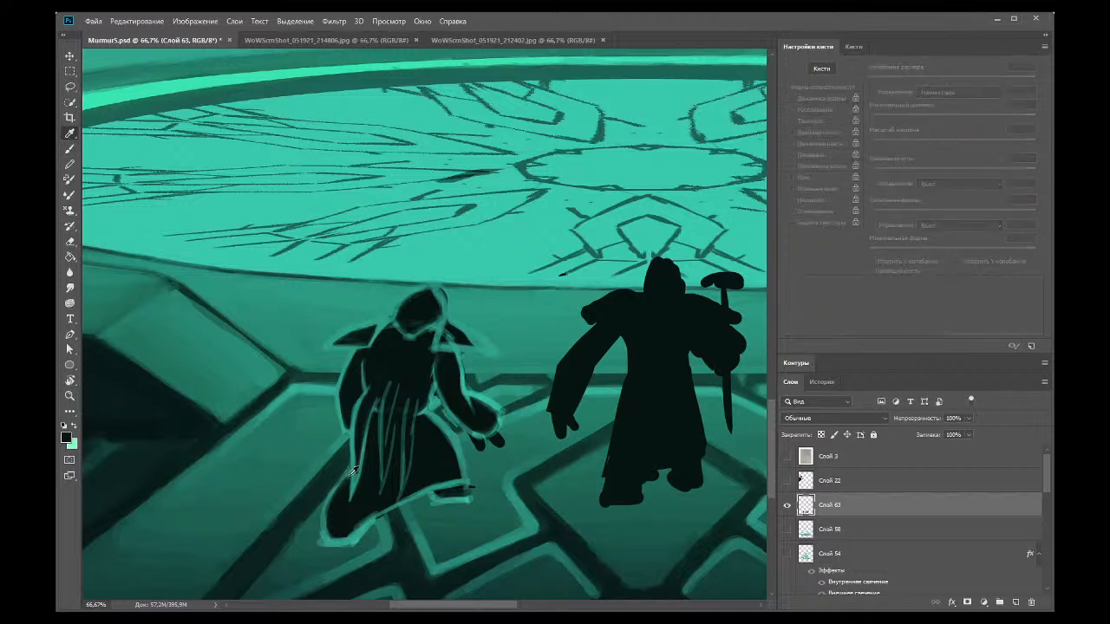
click(355, 467)
click(70, 149)
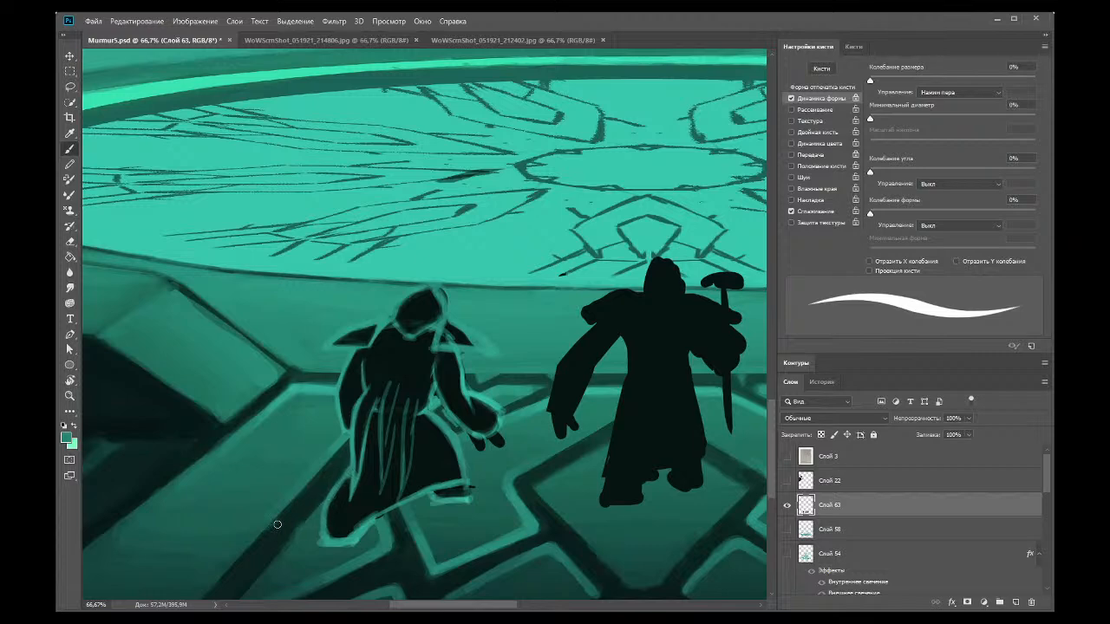
Step: Sample black and thin the teal outline along the robe's bottom hem, resampling black beside the left sleeve
click(70, 132)
click(371, 461)
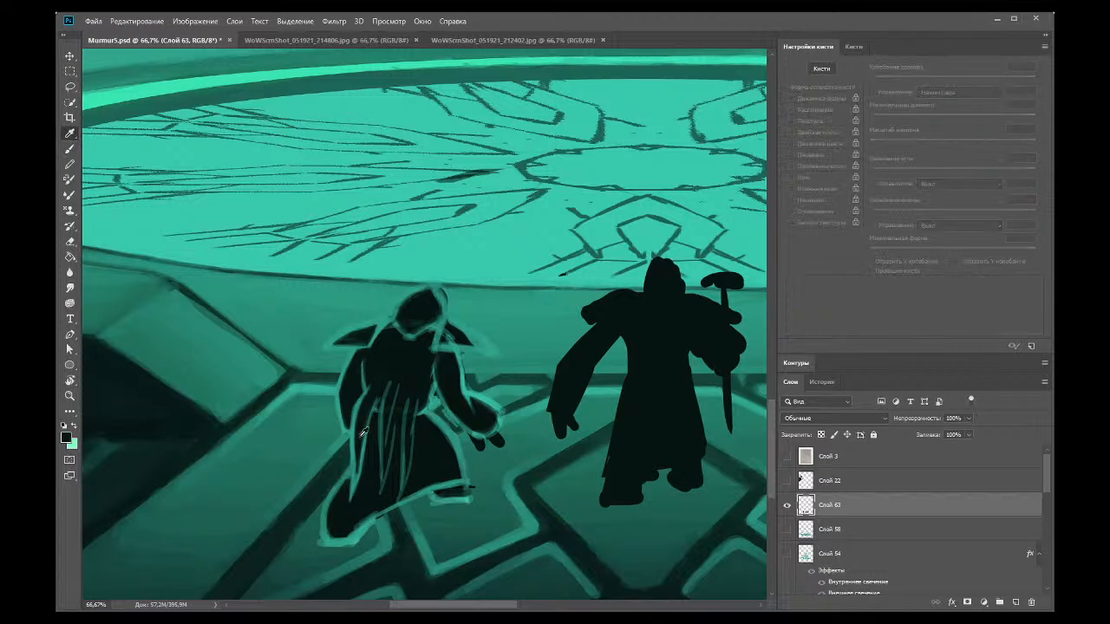
click(70, 148)
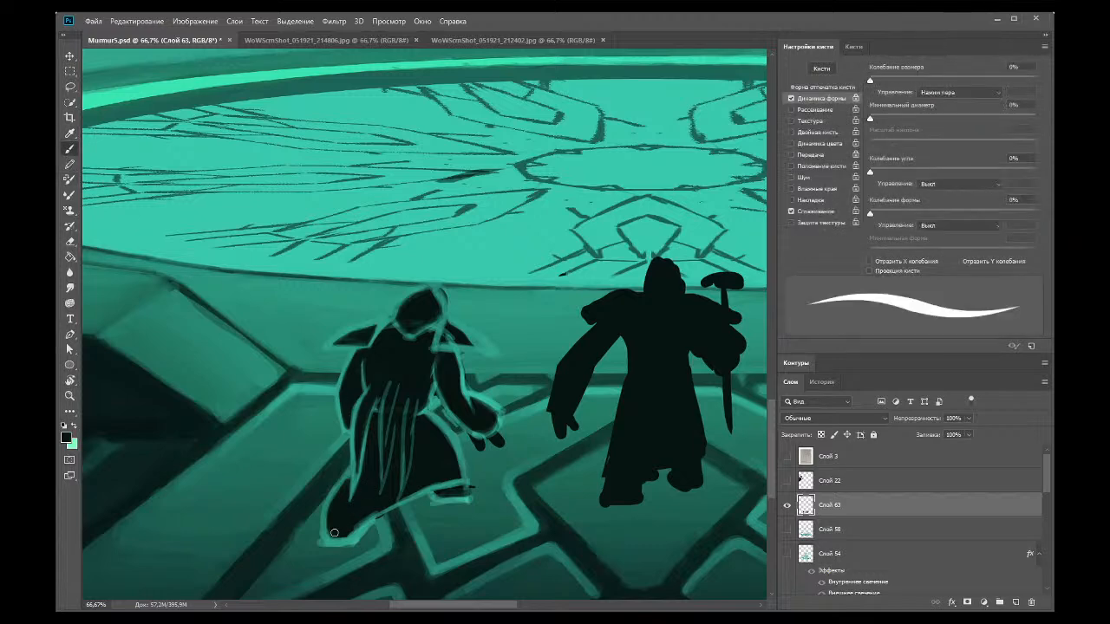
drag(349, 535, 444, 478)
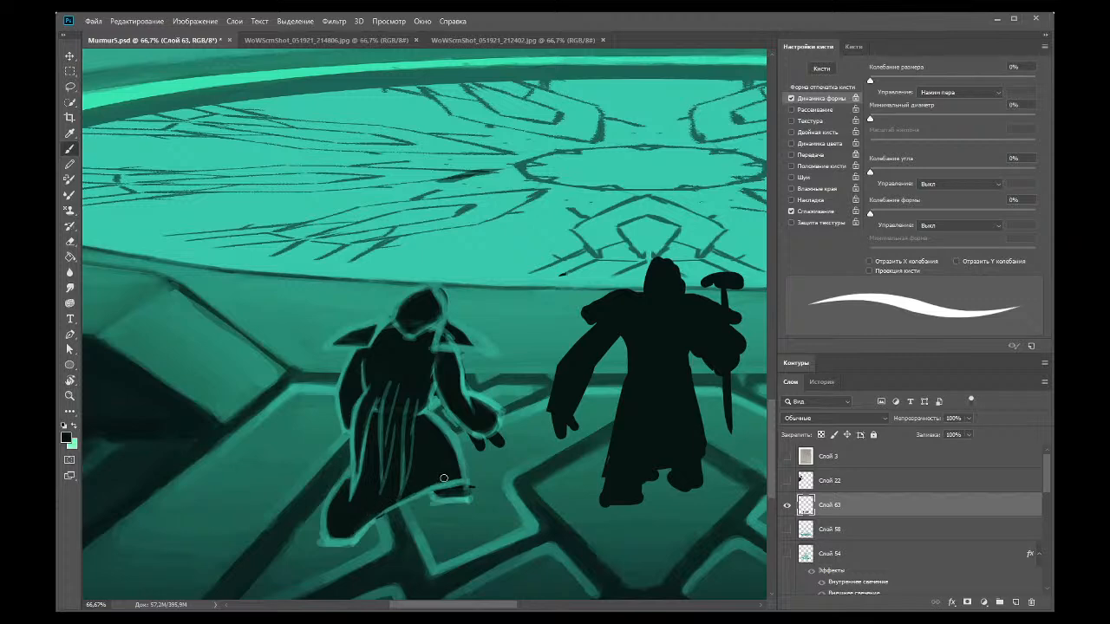
click(69, 133)
click(355, 417)
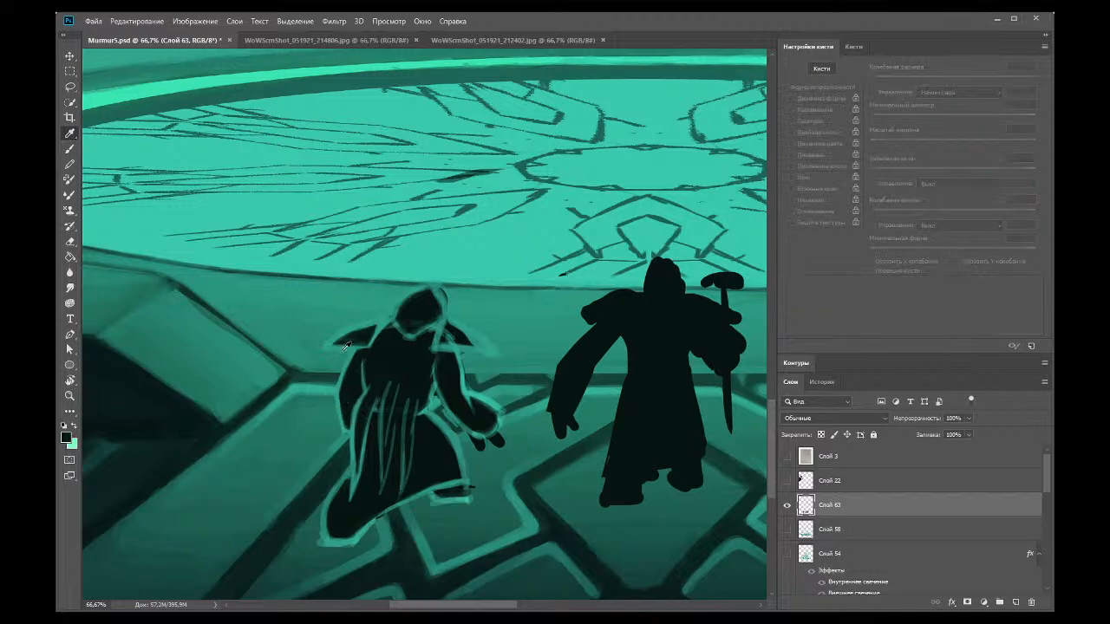
click(69, 148)
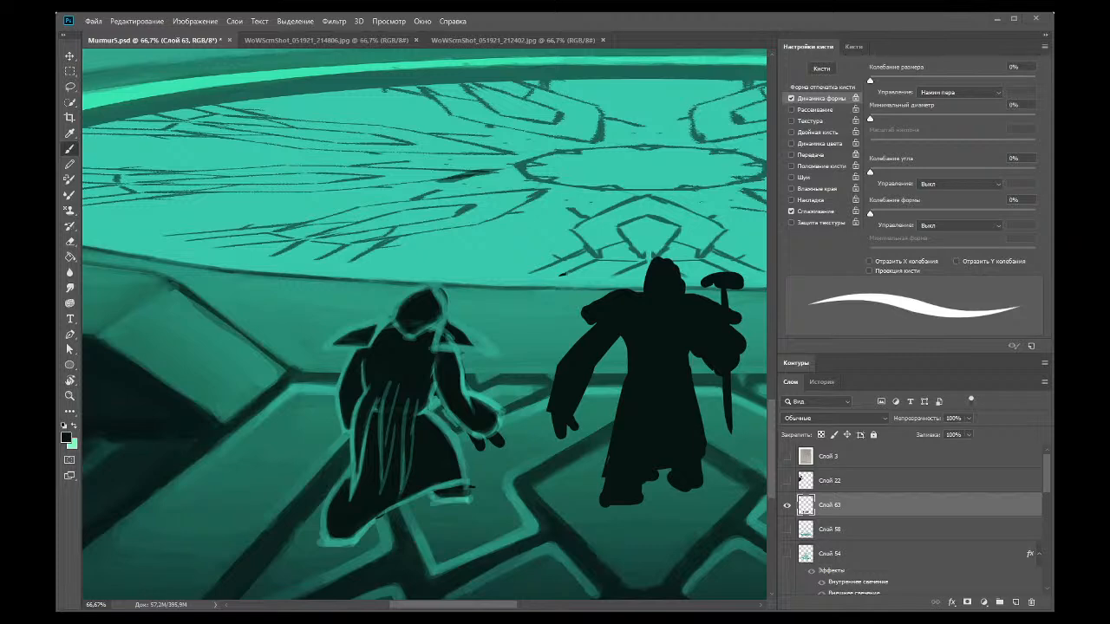
Step: Sample teal near the left figure's waist and touch up the outline between the robe and the right sleeve
click(70, 133)
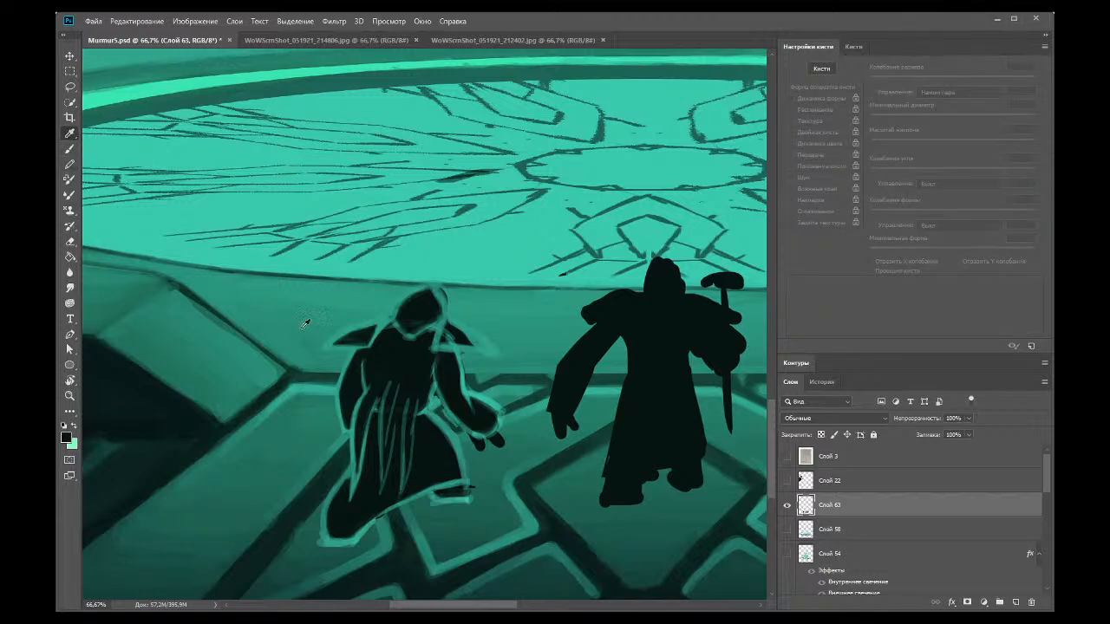
click(431, 407)
click(69, 149)
Step: Examine the three silhouettes within the whole illustration and return to a close view of the left figure
click(69, 396)
alt+click(185, 151)
alt+click(190, 149)
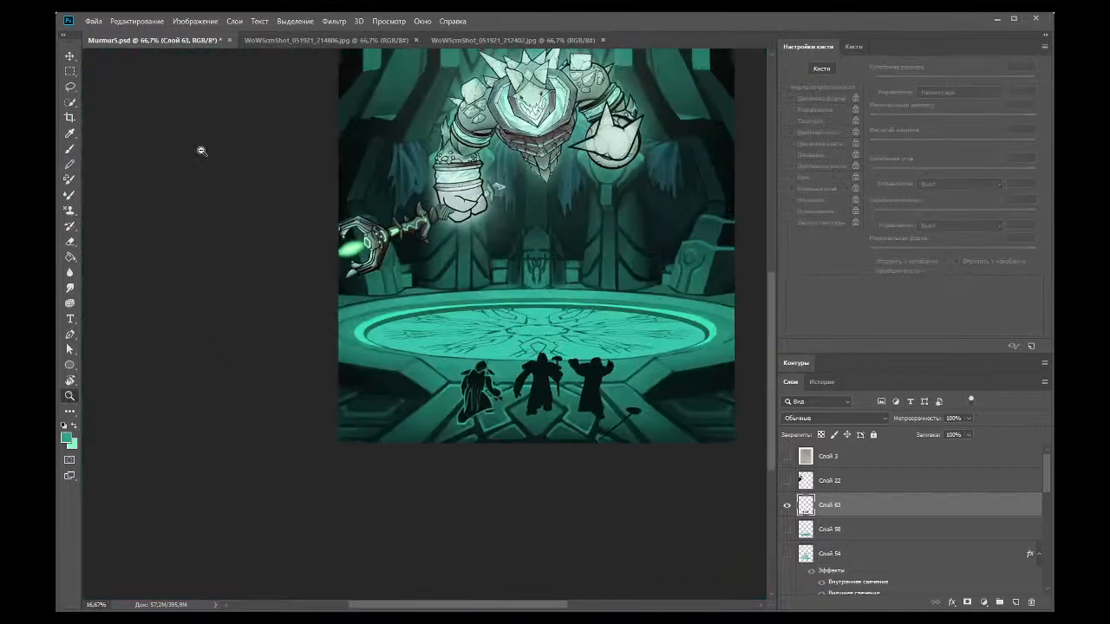
alt+click(385, 231)
click(520, 449)
click(314, 540)
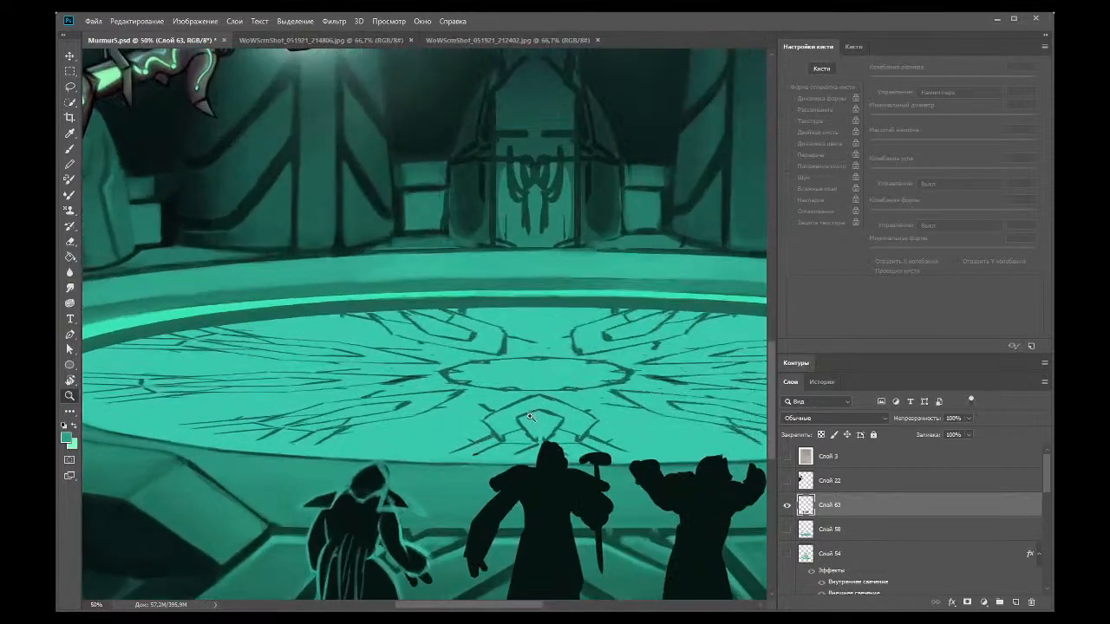
click(352, 336)
click(353, 336)
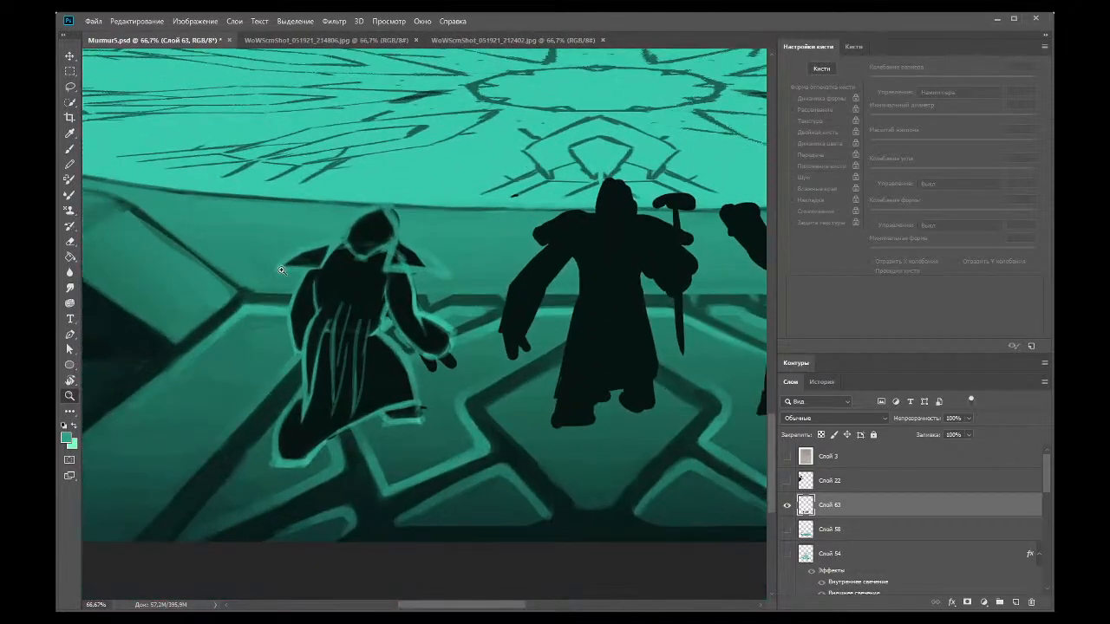
Step: Resample the figure's colours and refine the robe's waist edge beside the right sleeve in teal and black
click(70, 133)
key(b)
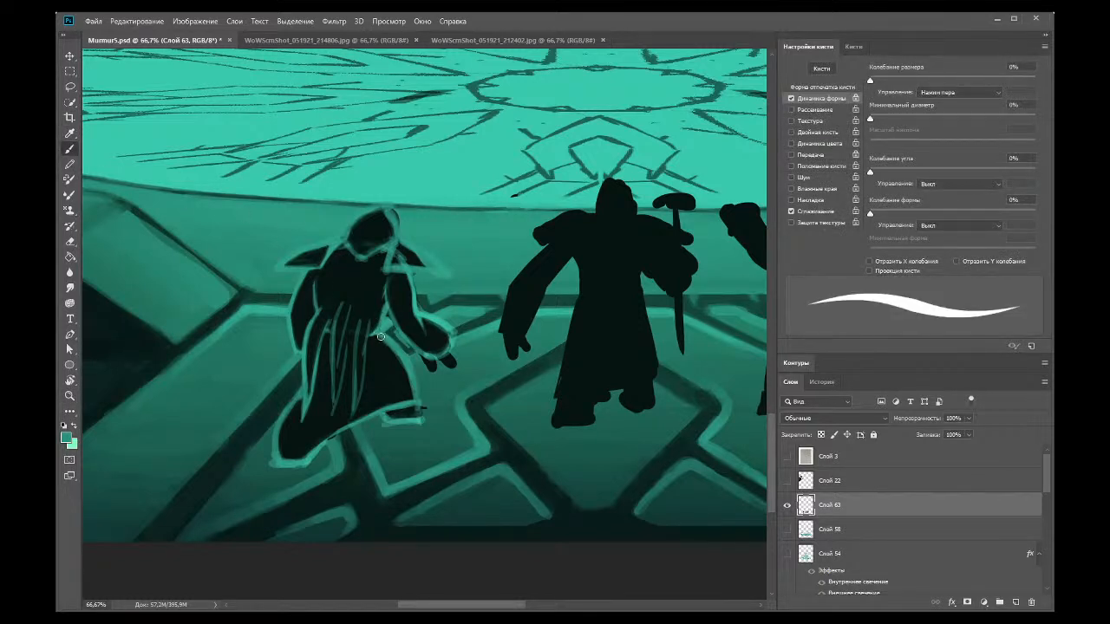
click(70, 133)
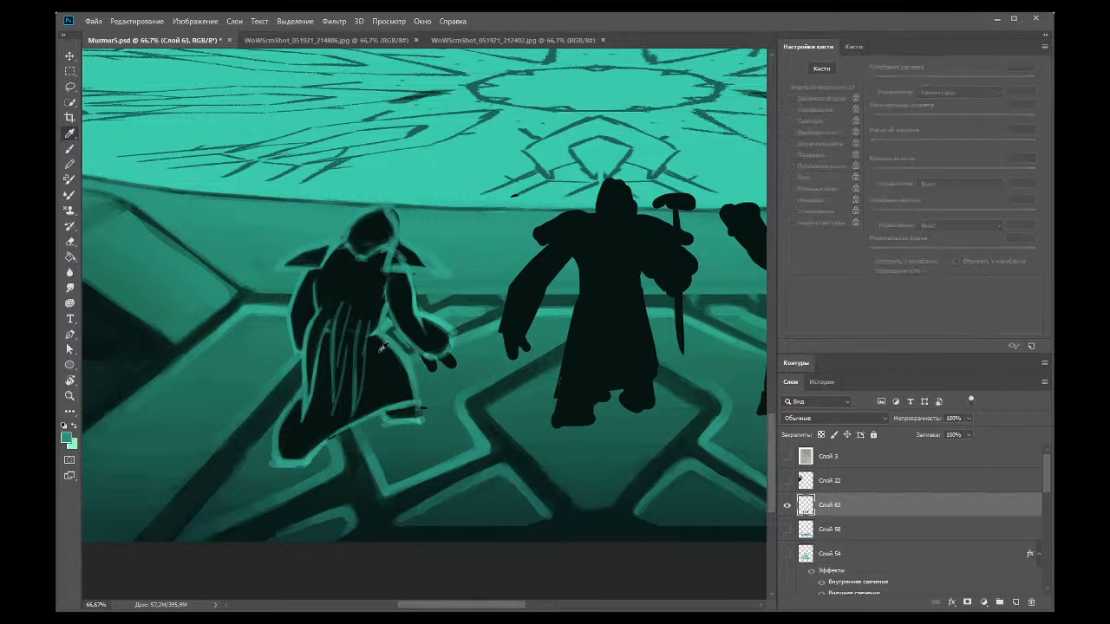
click(70, 149)
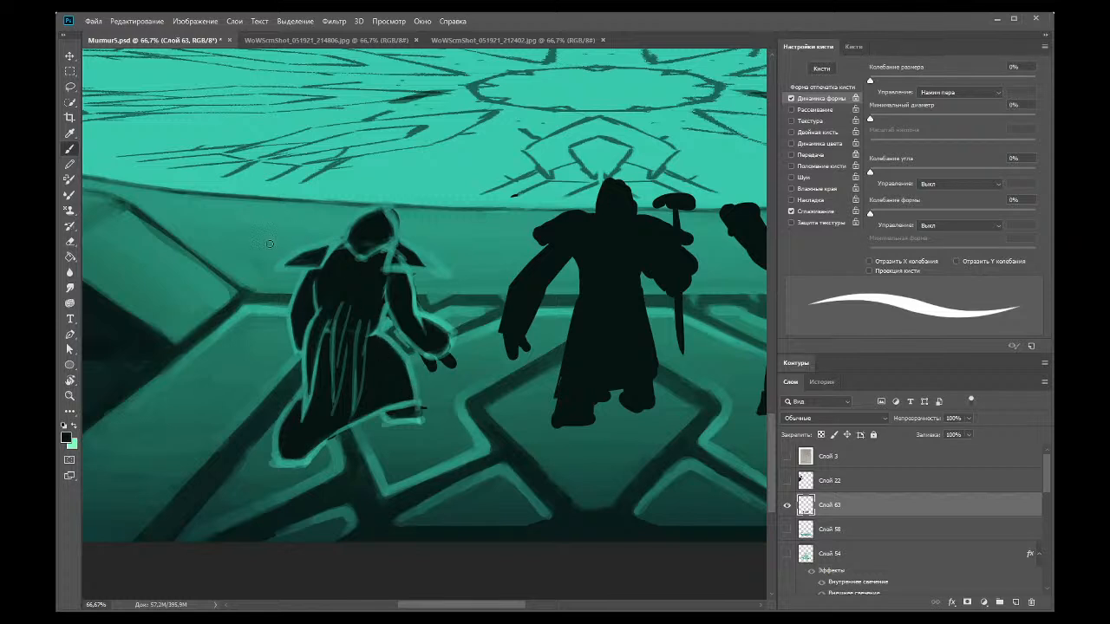
Step: Sample teal and paint a trim line across the lower left end of the left figure's robe
key(i)
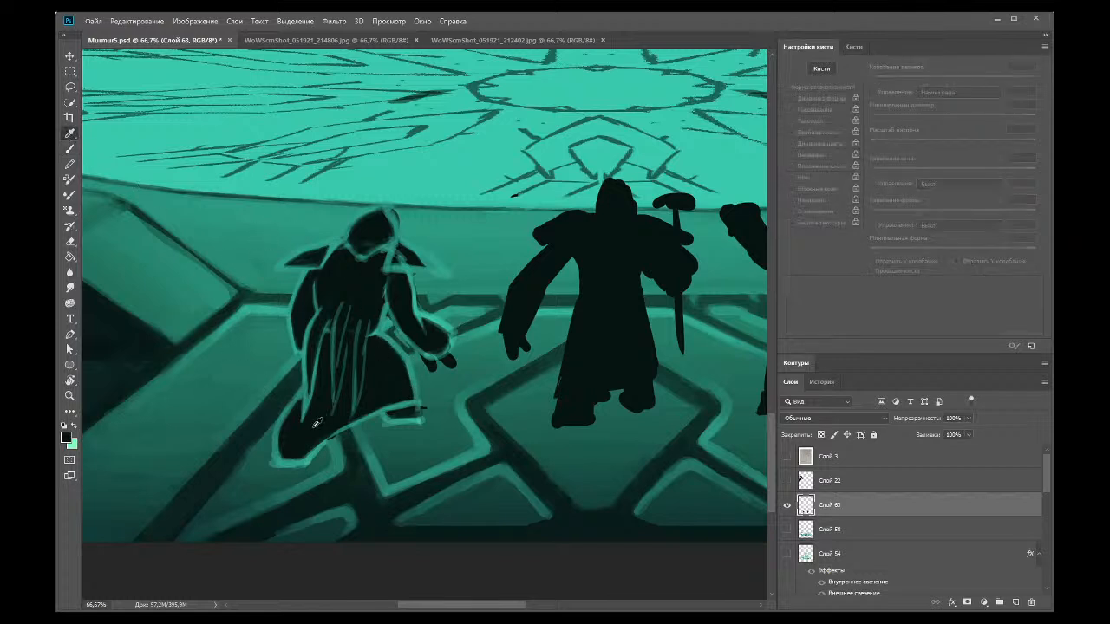
click(295, 388)
click(69, 149)
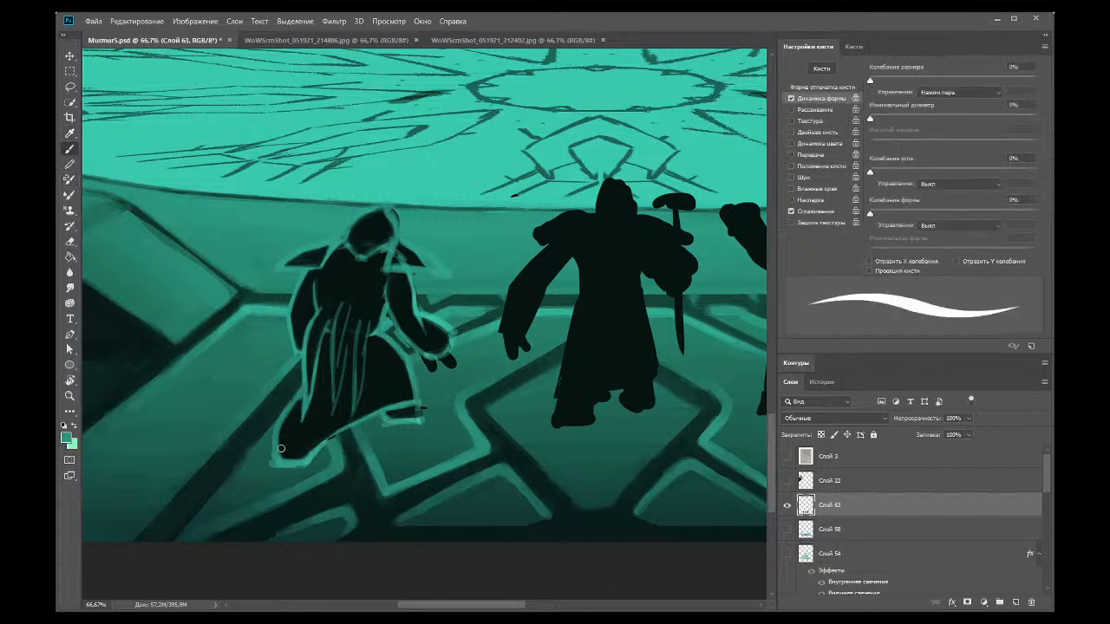
mouse_move(310, 443)
mouse_down()
mouse_move(286, 446)
mouse_move(335, 435)
mouse_move(308, 450)
mouse_move(337, 432)
mouse_up()
Step: Redraw the left and central vertical folds of the left figure's robe, resampling colours from the robe between strokes
drag(342, 306, 334, 383)
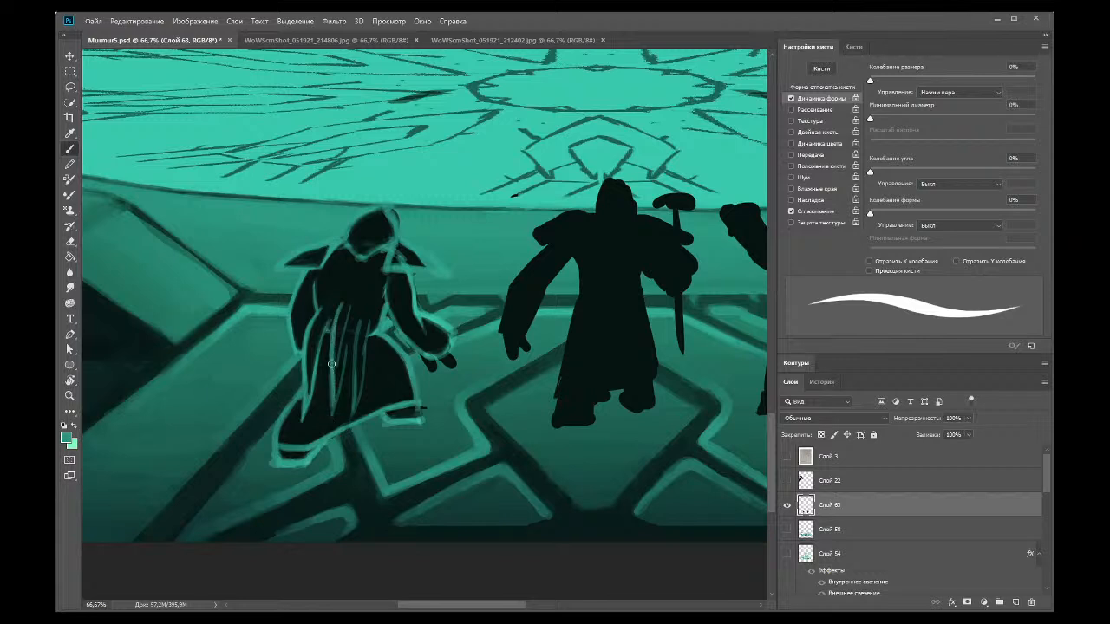
drag(331, 329, 332, 398)
click(69, 133)
click(326, 378)
click(70, 148)
click(69, 134)
click(334, 346)
click(69, 150)
drag(345, 335, 340, 386)
drag(352, 316, 342, 382)
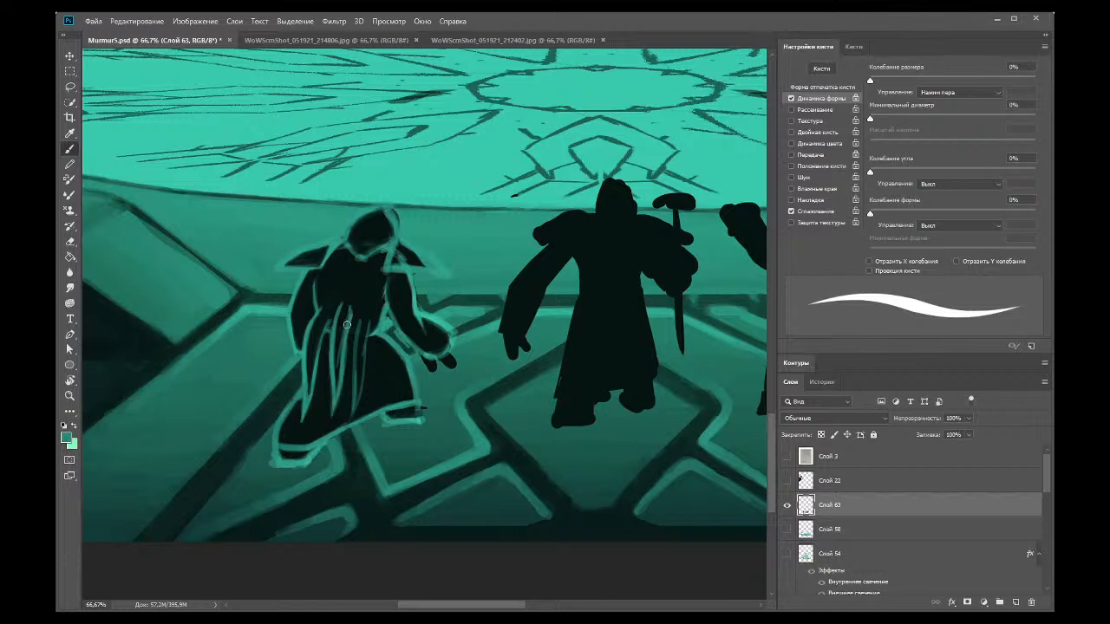
Step: Resample colours from the robe and sharpen the central fold lines, darkening the gap between them with black
click(68, 134)
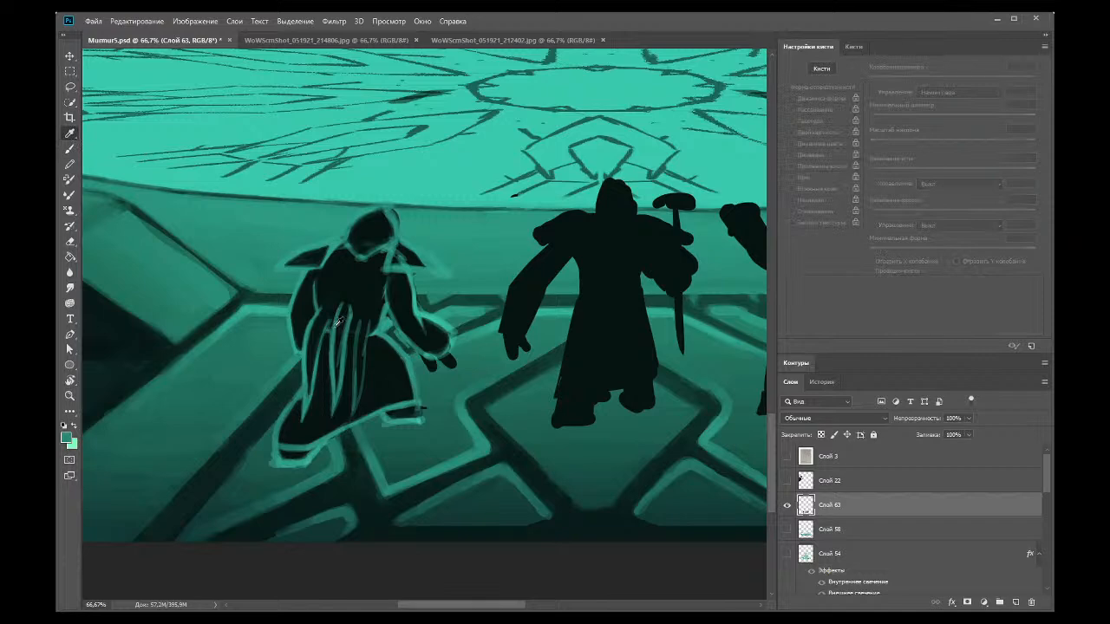
click(70, 149)
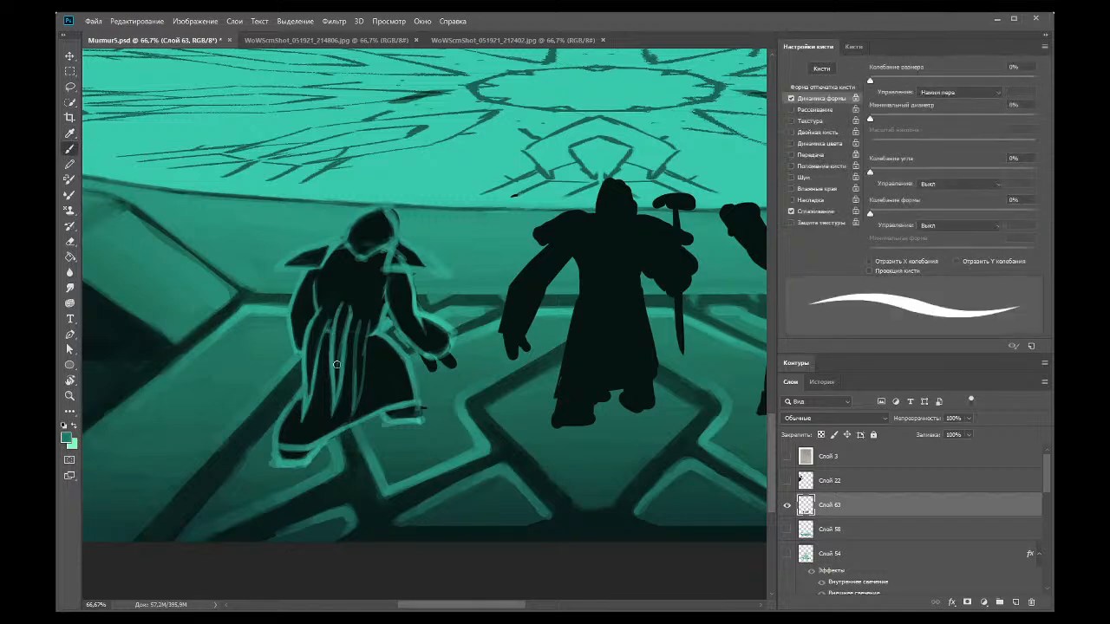
click(70, 134)
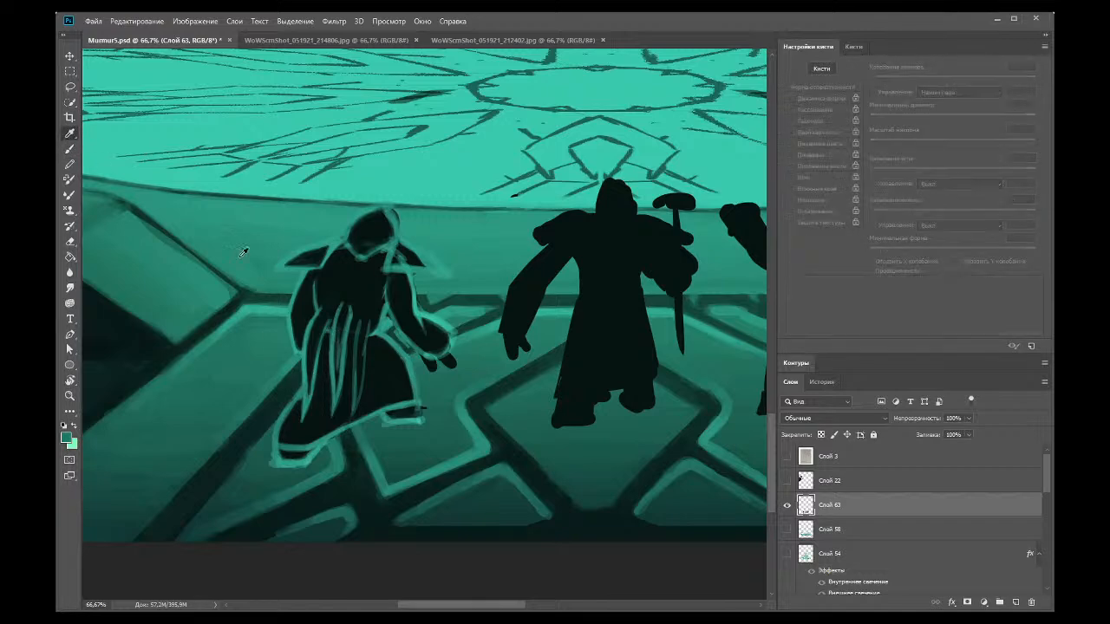
click(345, 316)
click(67, 152)
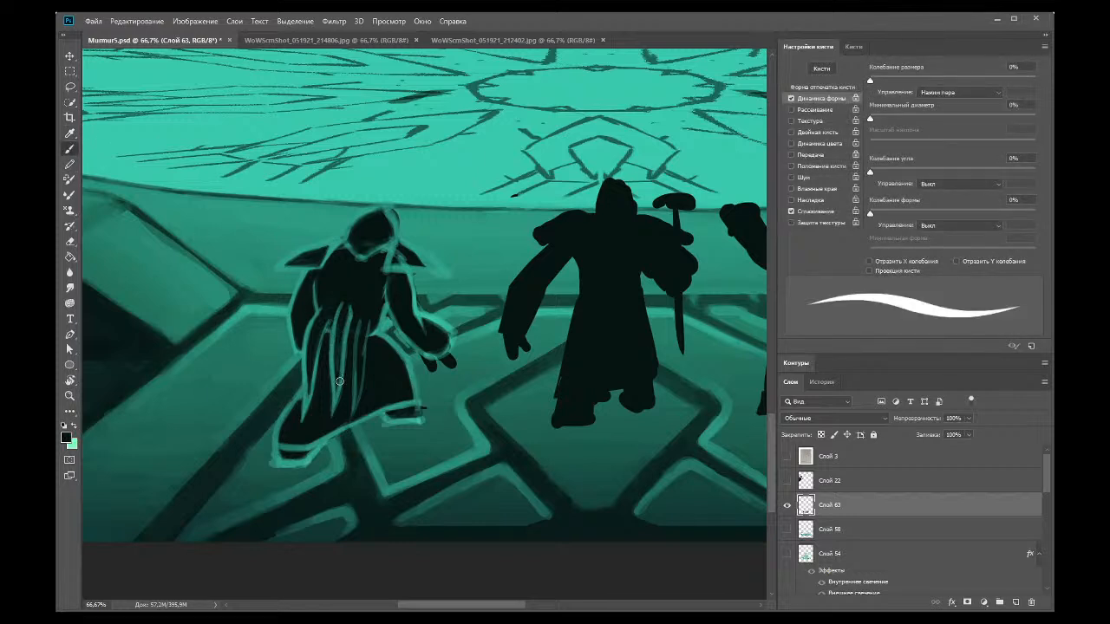
mouse_move(346, 357)
mouse_down()
mouse_move(330, 420)
mouse_move(345, 381)
mouse_up()
Step: Sample teal and paint over the right-hand folds of the left figure's robe from the waist downwards
key(i)
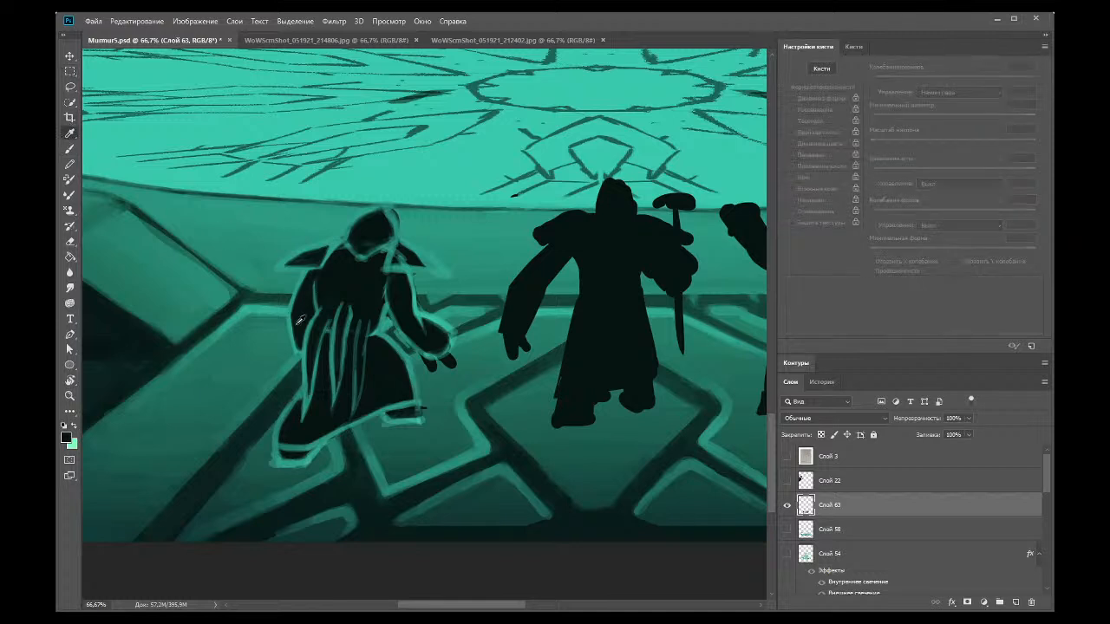
click(367, 374)
click(70, 148)
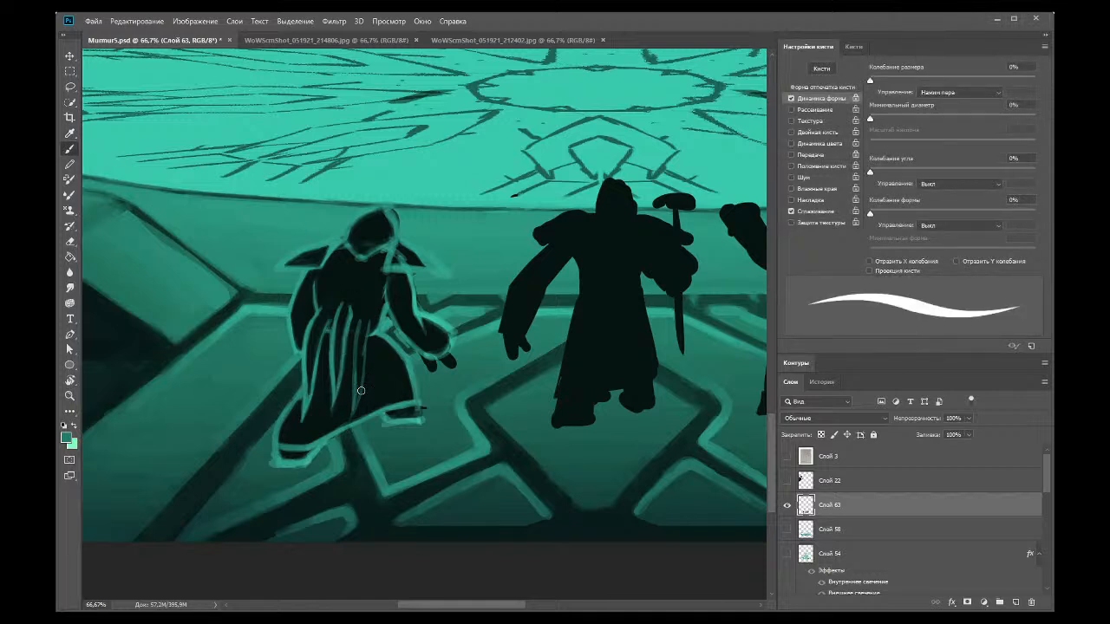
drag(355, 318, 354, 392)
drag(354, 415, 367, 331)
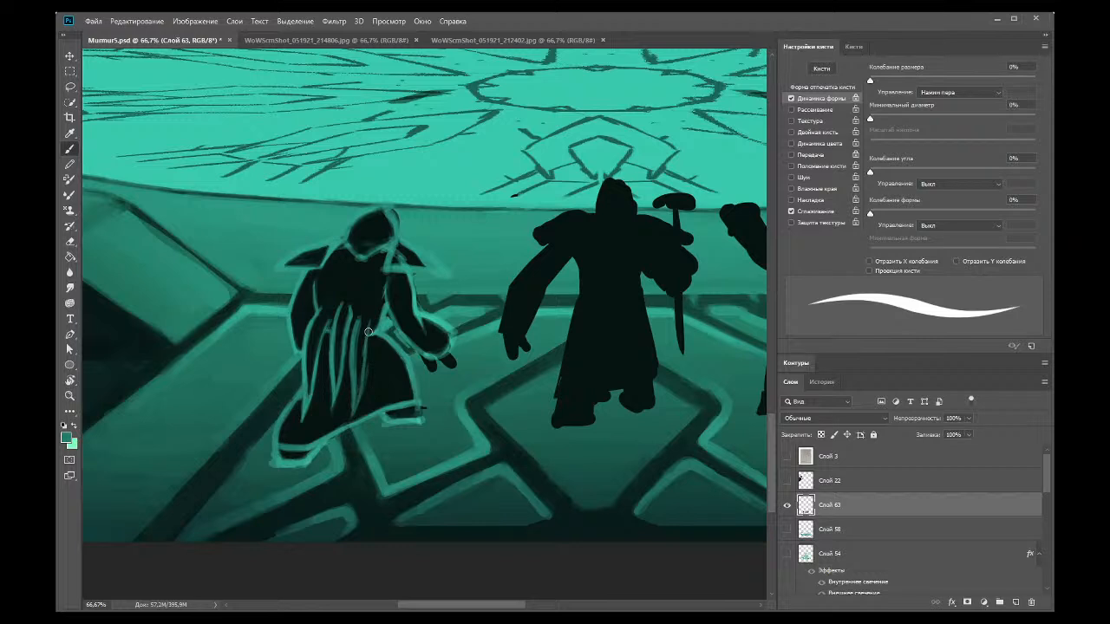
Step: Sample black from the hood and thin the teal lines of the robe's right-hand folds
click(71, 135)
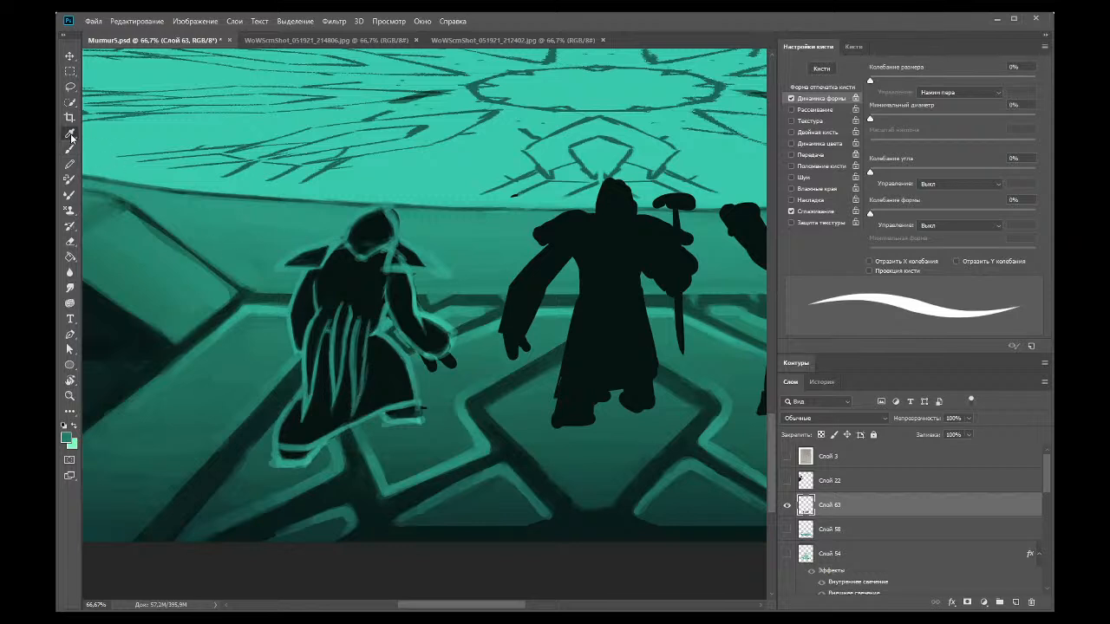
click(378, 248)
click(69, 148)
drag(354, 366, 362, 321)
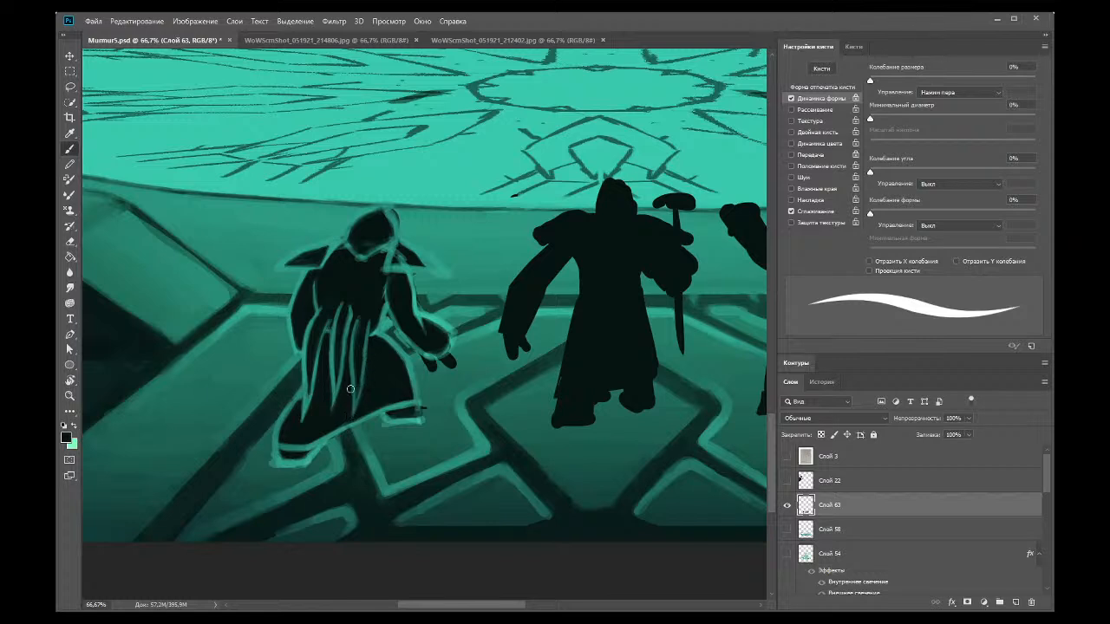
Step: Sample bright teal and strengthen the outlines at the robe's lower right corner and along its lower left trim
key(i)
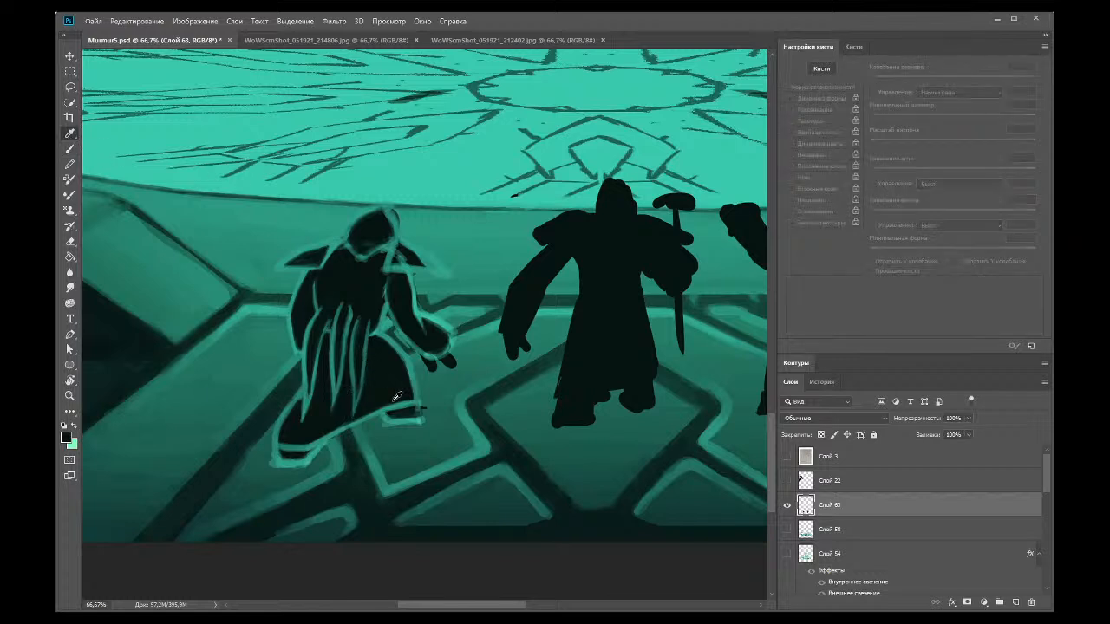
click(332, 308)
click(69, 148)
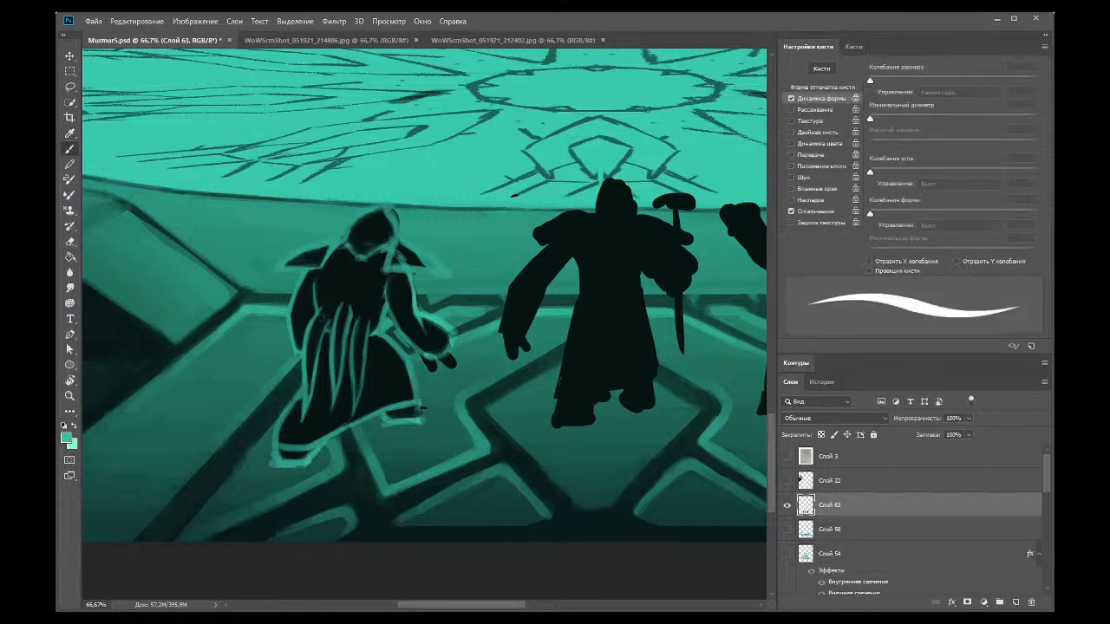
drag(419, 419, 420, 404)
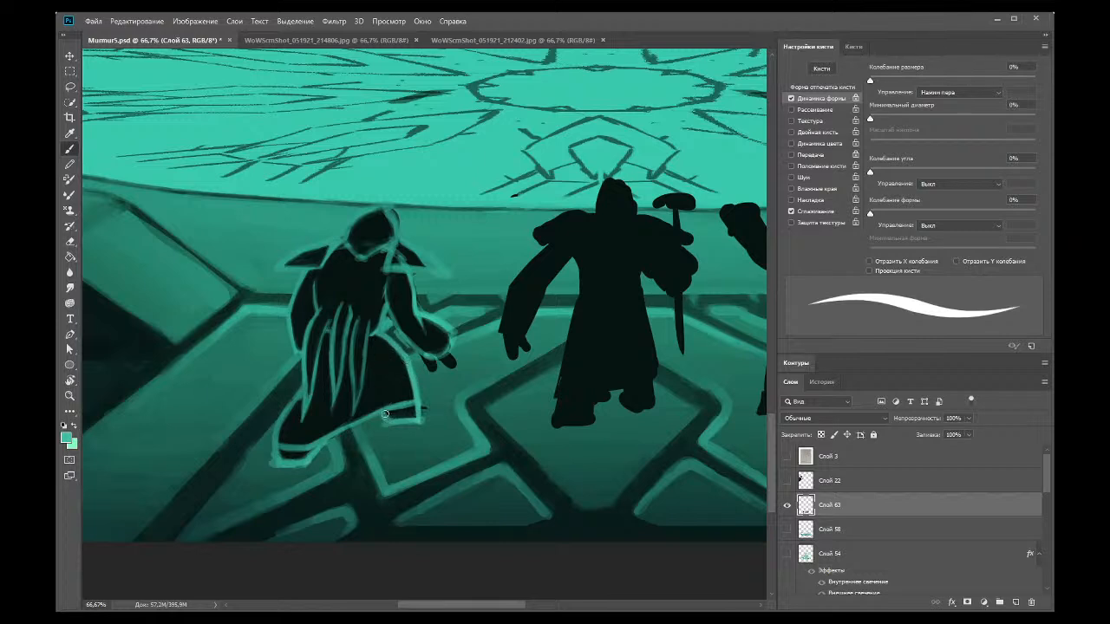
drag(396, 419, 413, 420)
drag(276, 445, 314, 442)
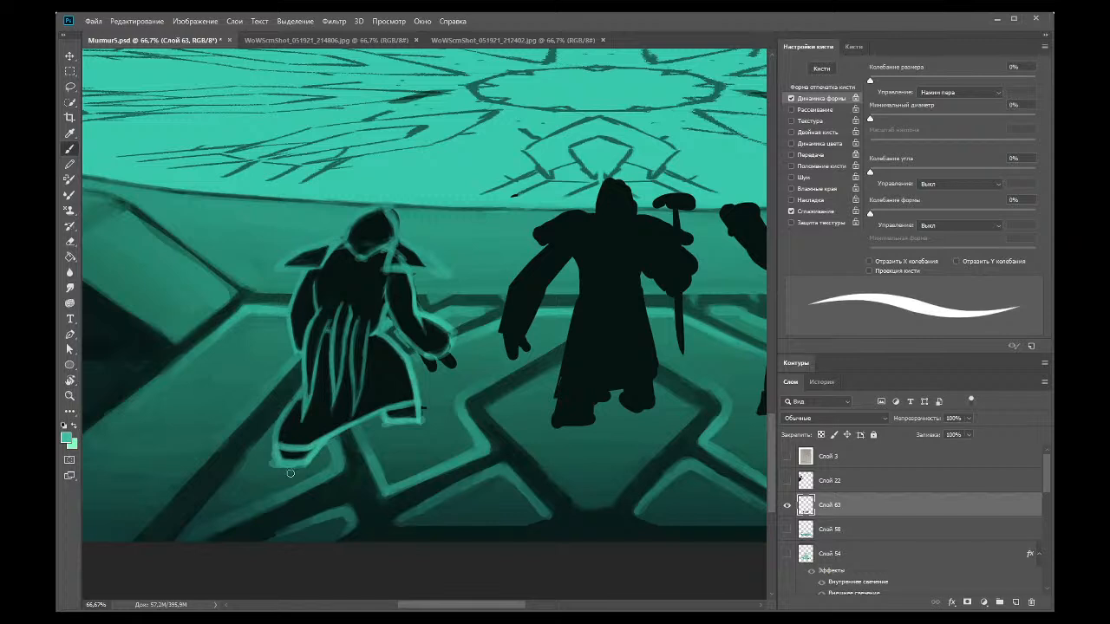
Step: Erase stray paint outside the lower left and lower right corners of the left figure's robe
key(e)
drag(276, 468, 274, 471)
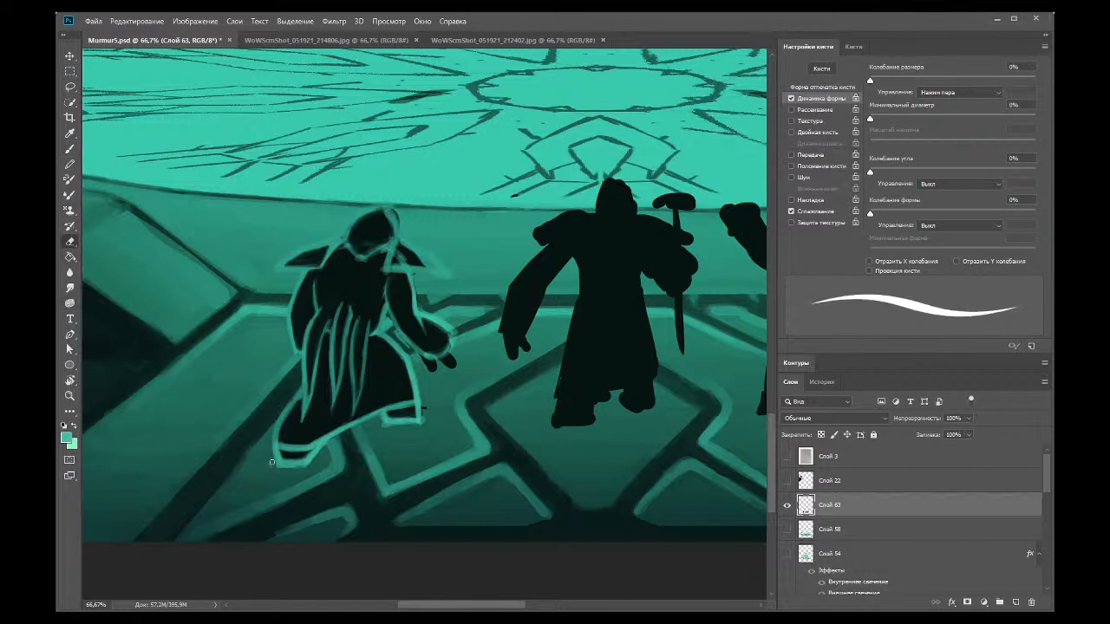
drag(422, 418, 423, 429)
Step: Examine the outlined left figure against the whole illustration and return to a close view of it
click(70, 133)
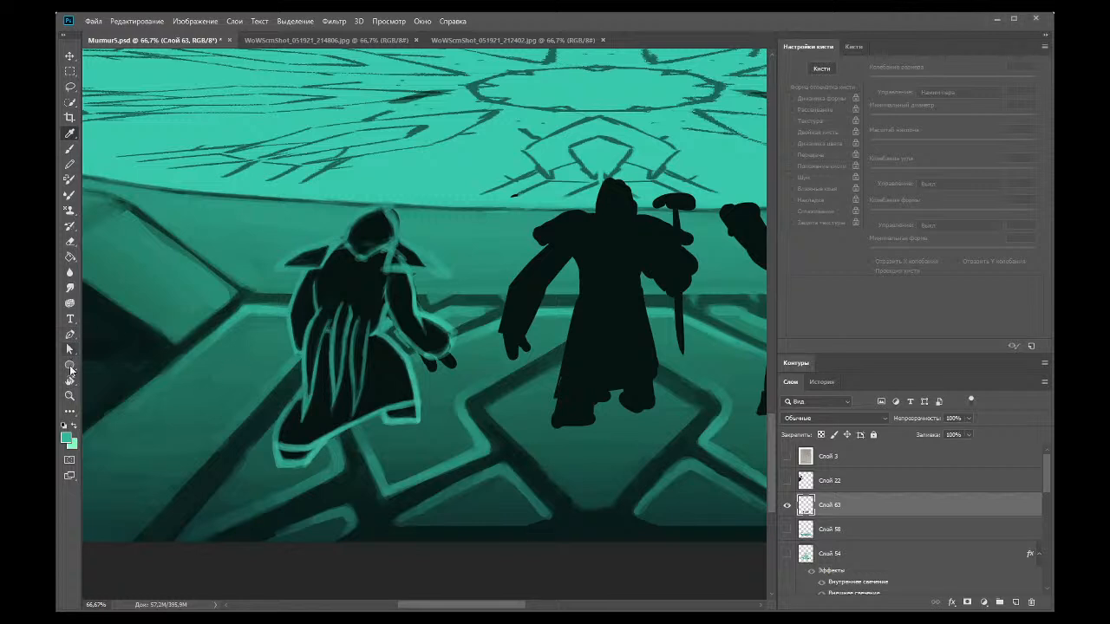
click(70, 396)
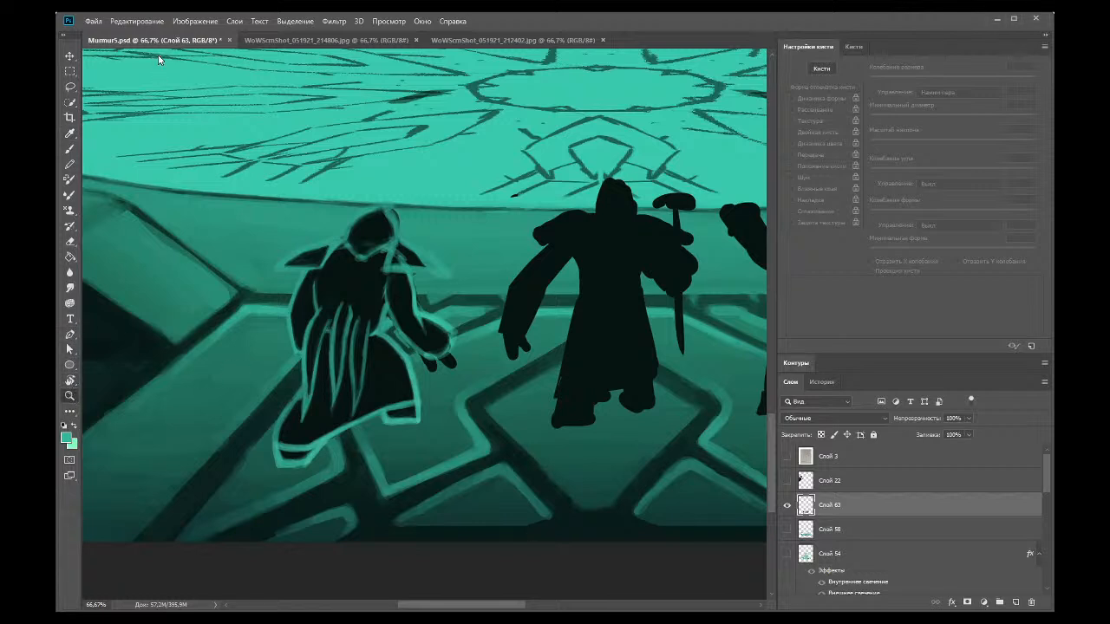
alt+click(234, 243)
alt+click(240, 248)
alt+click(287, 260)
alt+click(356, 287)
alt+click(356, 287)
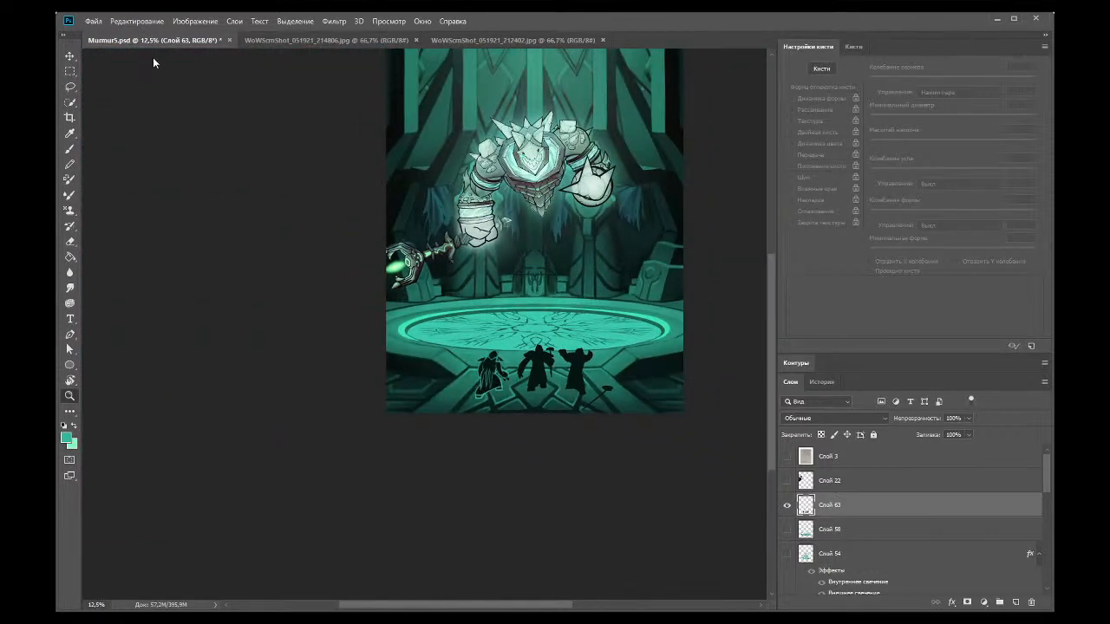
click(464, 368)
click(447, 409)
click(447, 408)
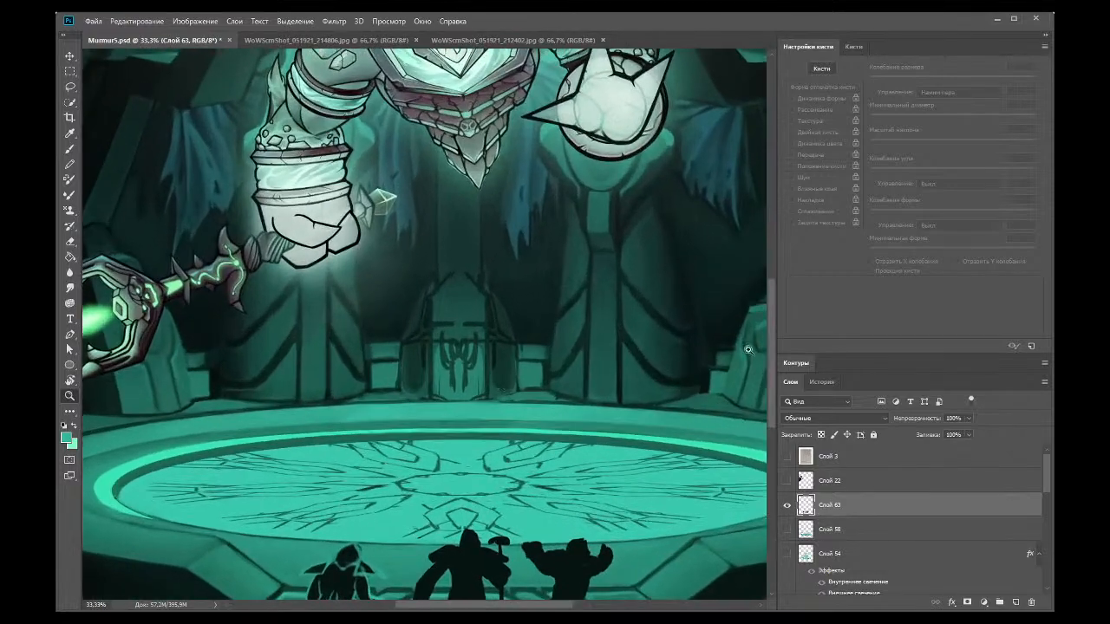
drag(770, 355, 769, 419)
click(310, 403)
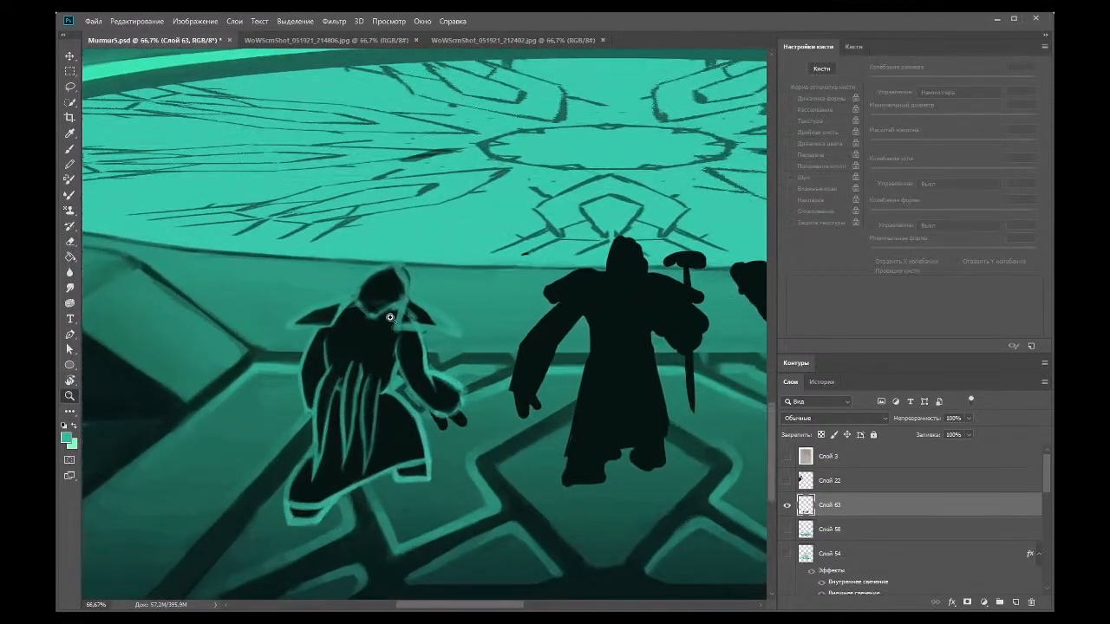
Step: Sample dark teal from the figure and touch up the edges around the right sleeve and cuff
click(70, 134)
click(397, 364)
key(x)
key(b)
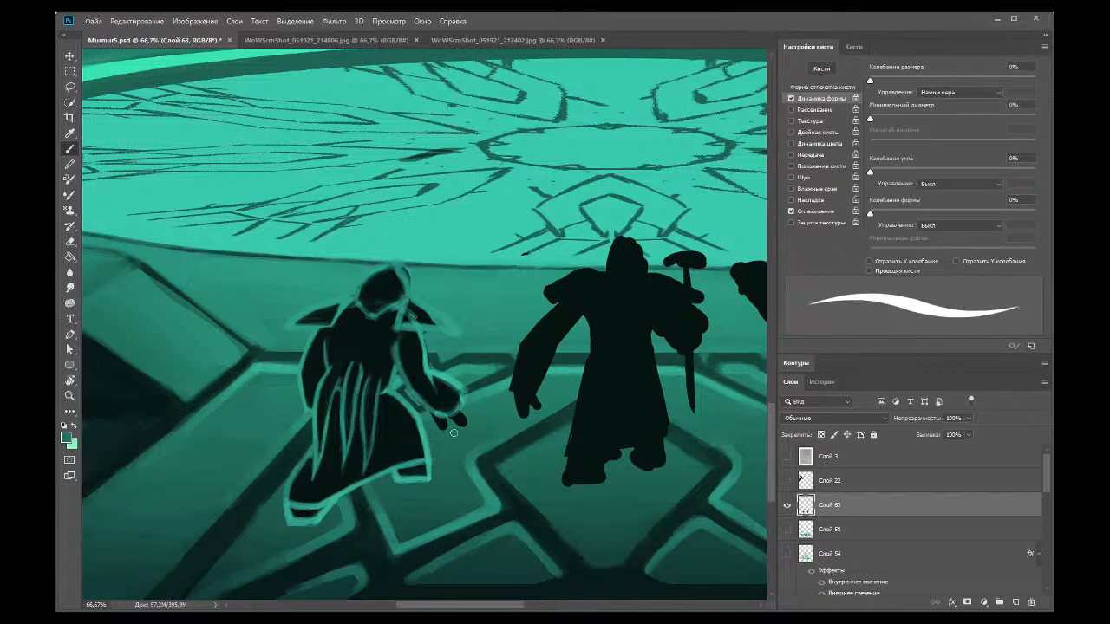
Step: Sample a brighter teal and outline the fingers of the left figure's right hand
key(i)
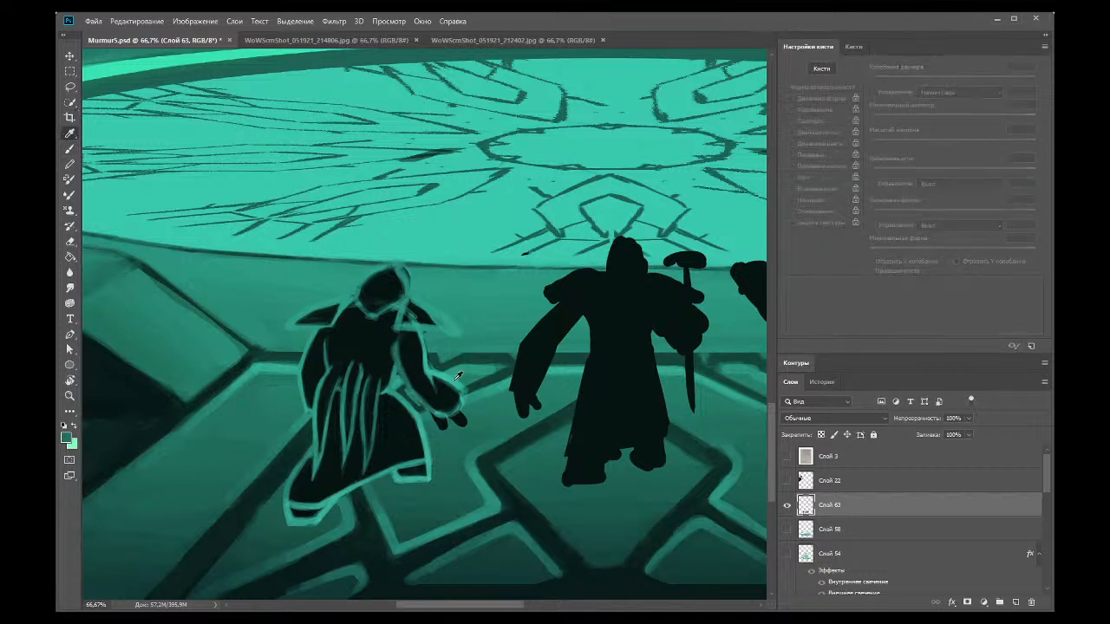
click(374, 322)
click(68, 148)
click(68, 148)
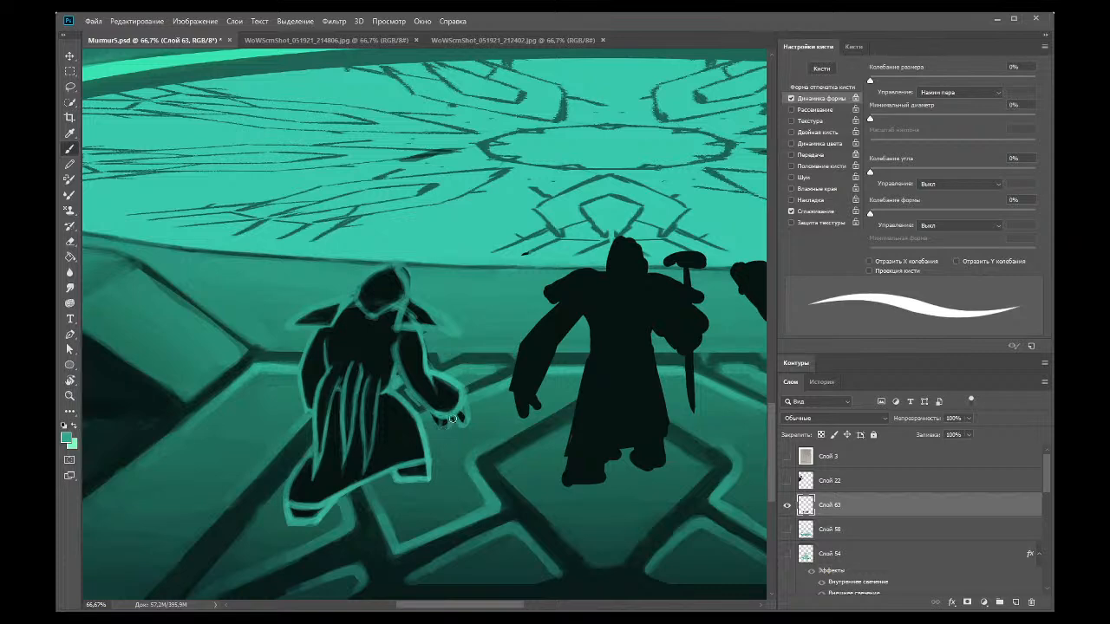
Step: Erase stray paint around the right hand's fingers and sample black from the figure's back
key(e)
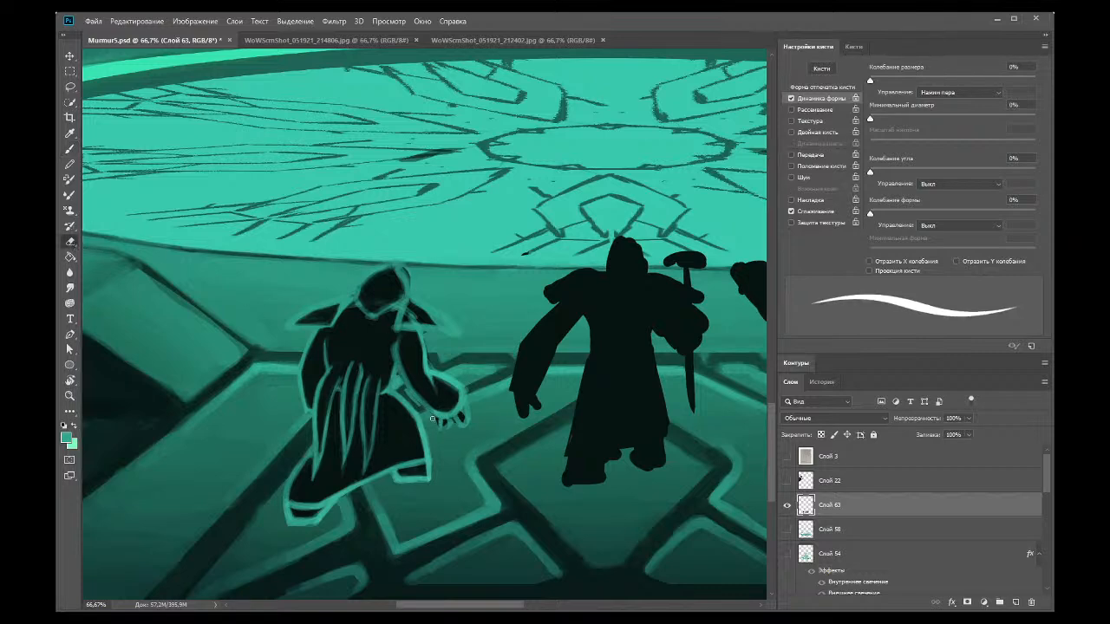
click(71, 134)
click(384, 328)
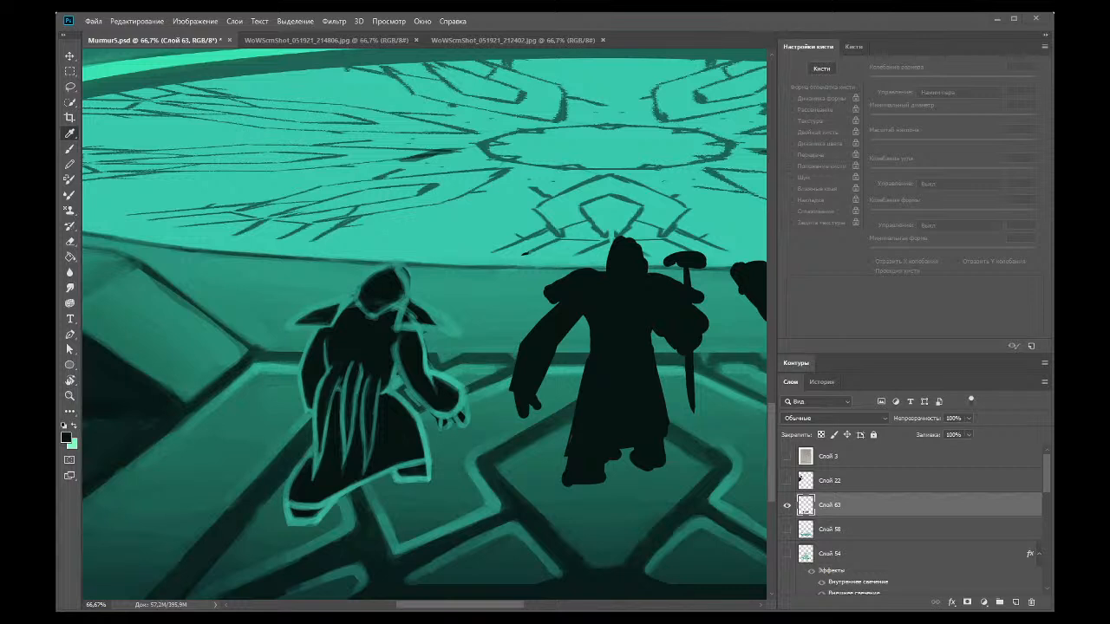
Step: Touch up the left figure's right-hand fingers in black and clean up the hood's outline with sampled teal
click(70, 149)
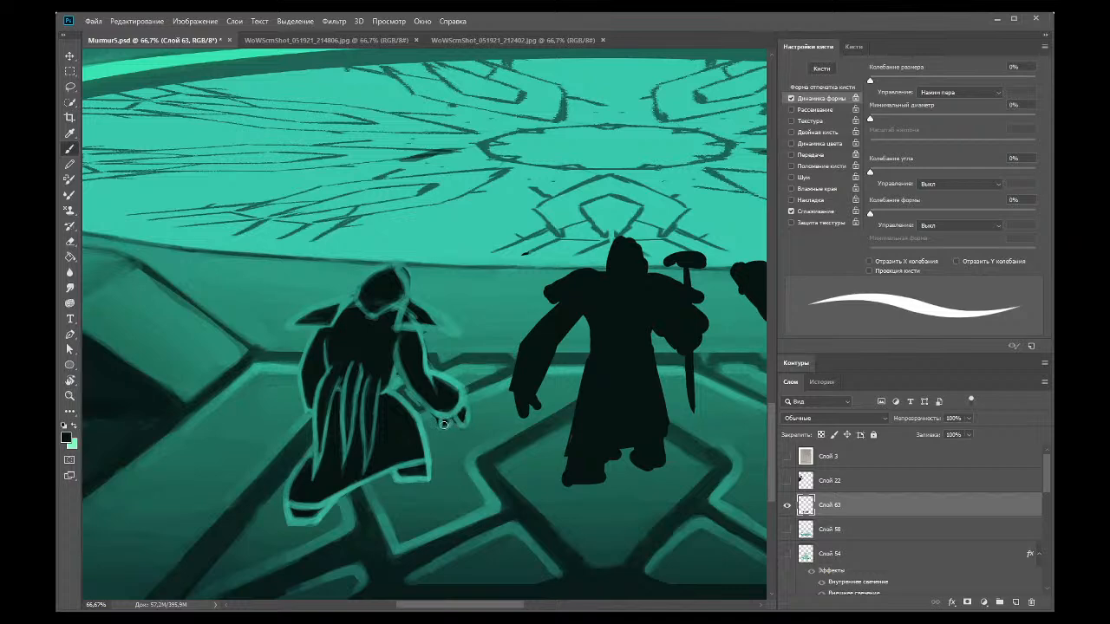
click(71, 241)
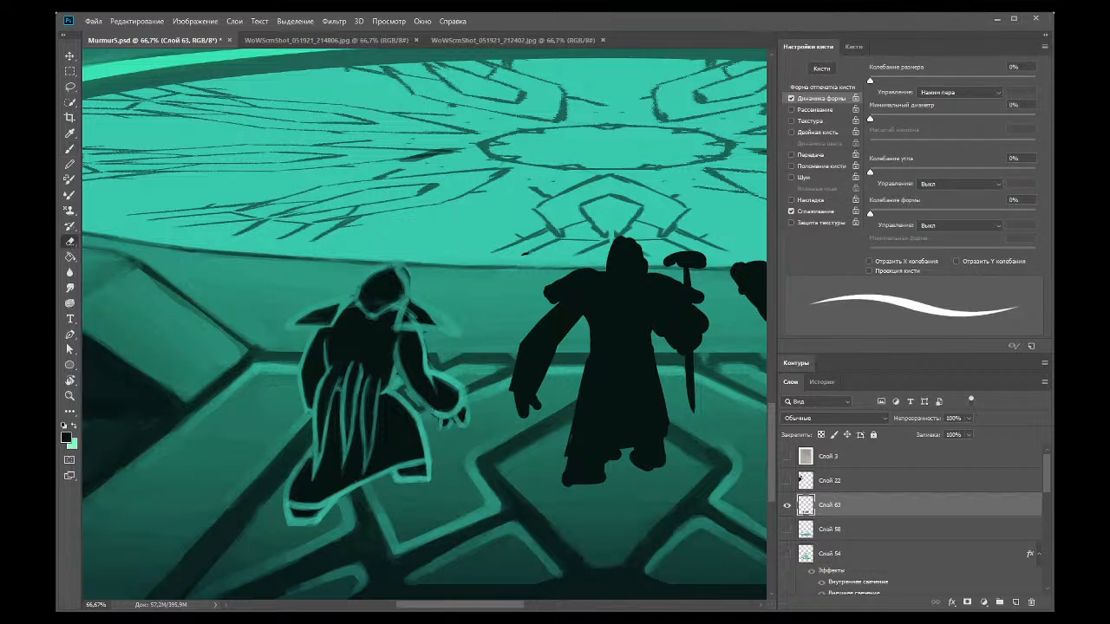
click(70, 132)
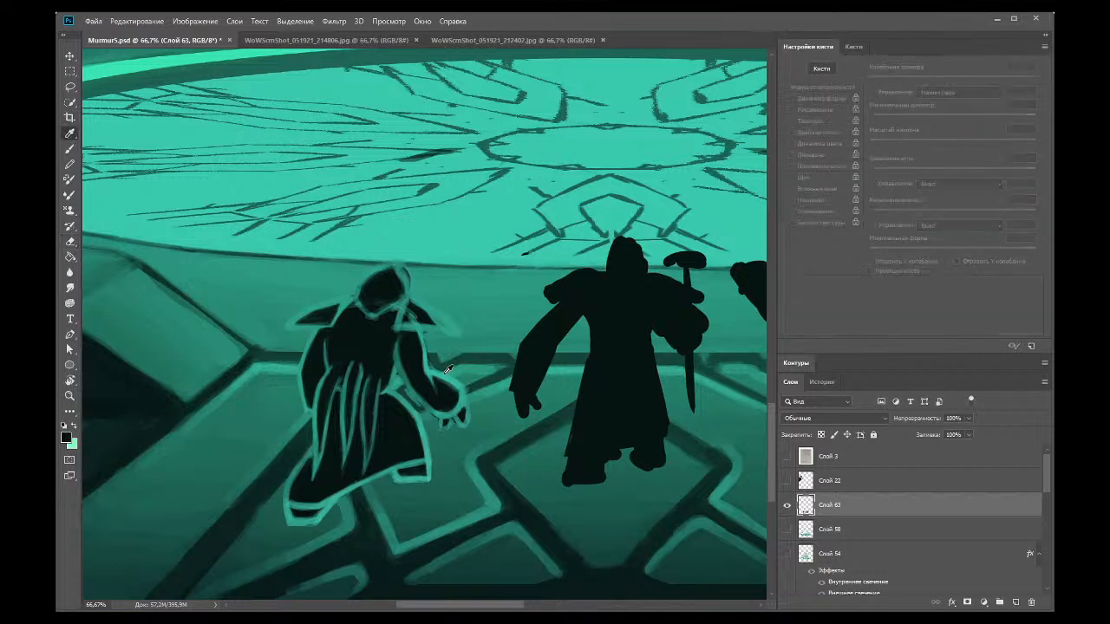
click(431, 367)
click(70, 148)
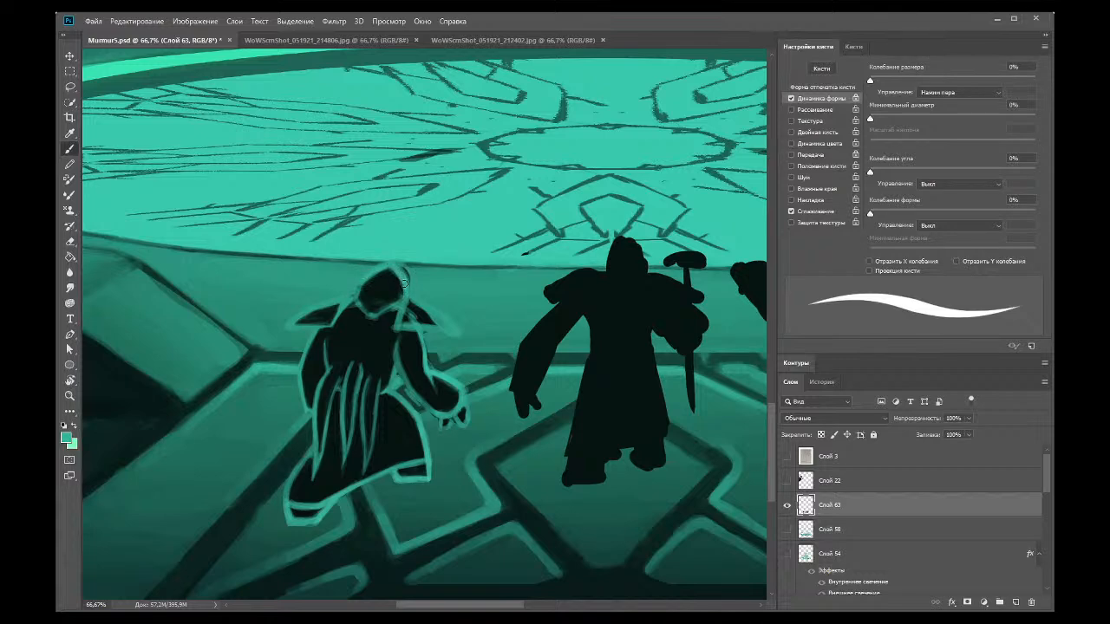
key(e)
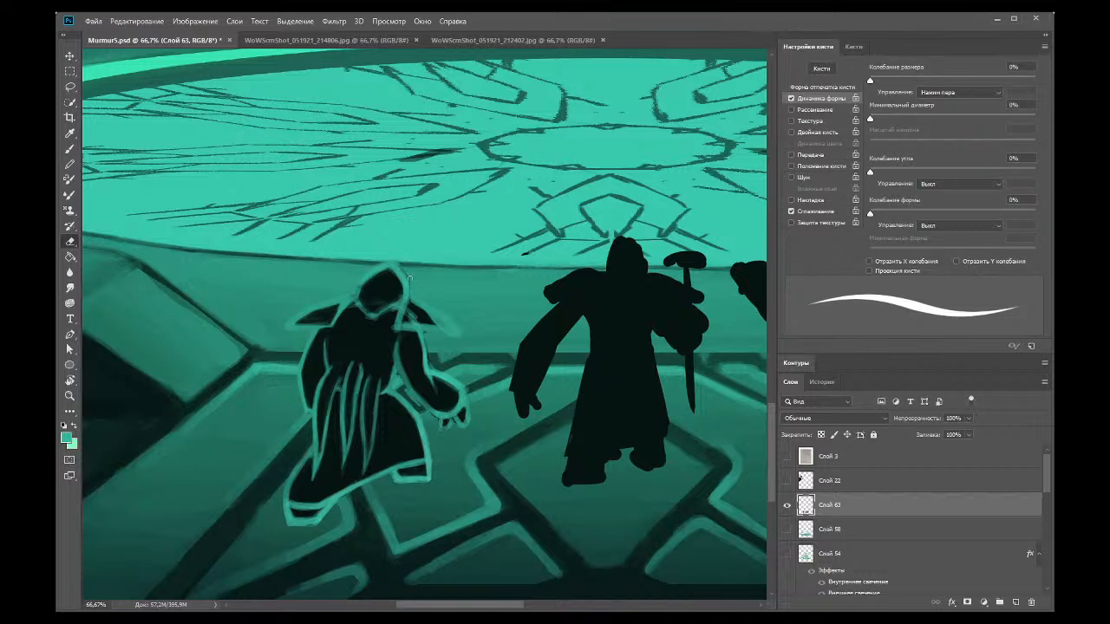
Step: Sample black and extend the left figure's right shoulder flap into a solid point, erasing stray paint around it
click(69, 134)
click(351, 334)
click(70, 153)
drag(408, 318, 425, 320)
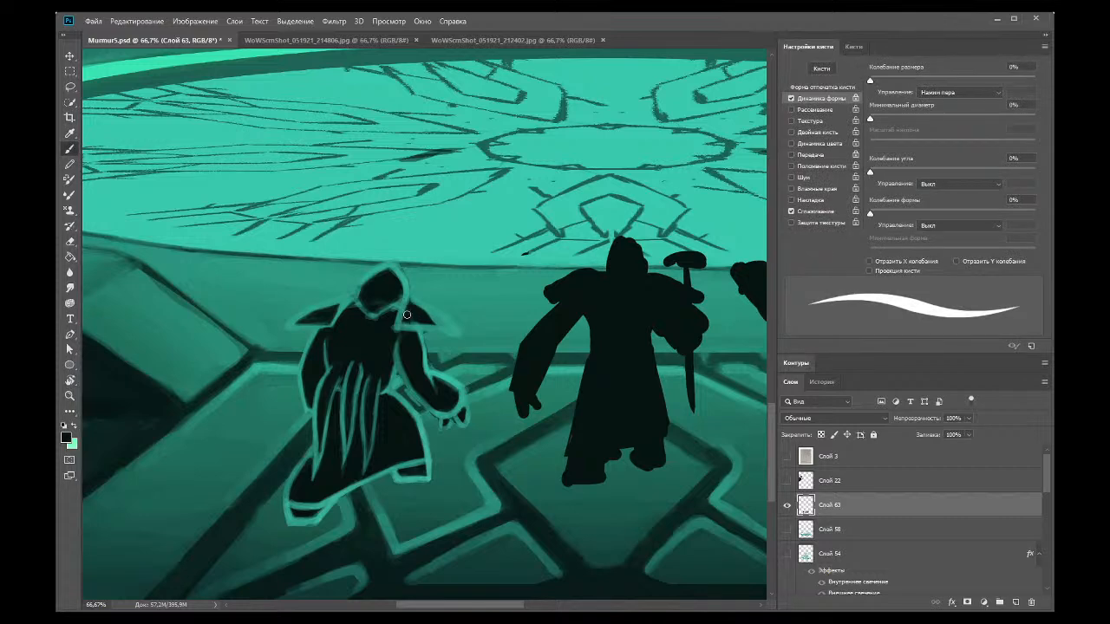
drag(409, 323, 442, 325)
click(68, 243)
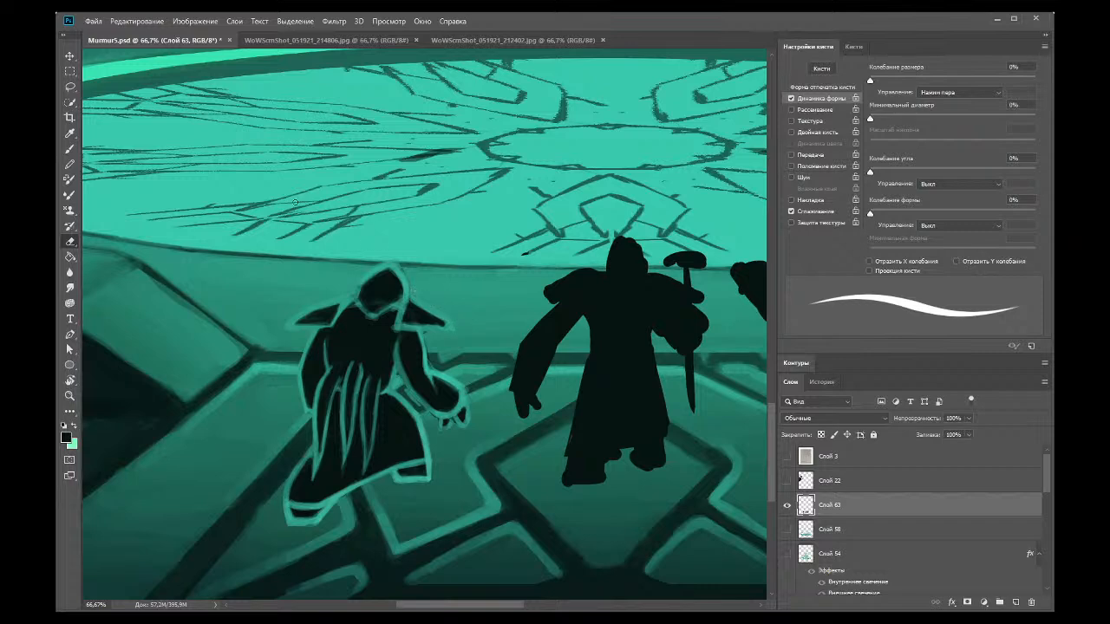
Step: Refine the edge between the hood and the right shoulder flap with sampled darker teal and black
click(69, 132)
click(287, 230)
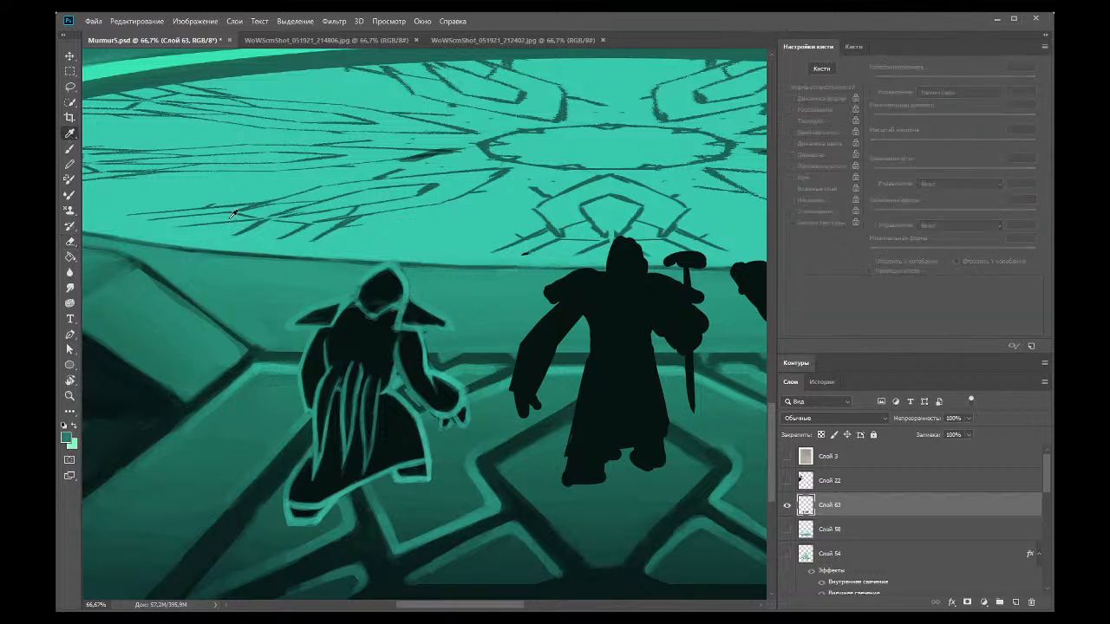
click(70, 148)
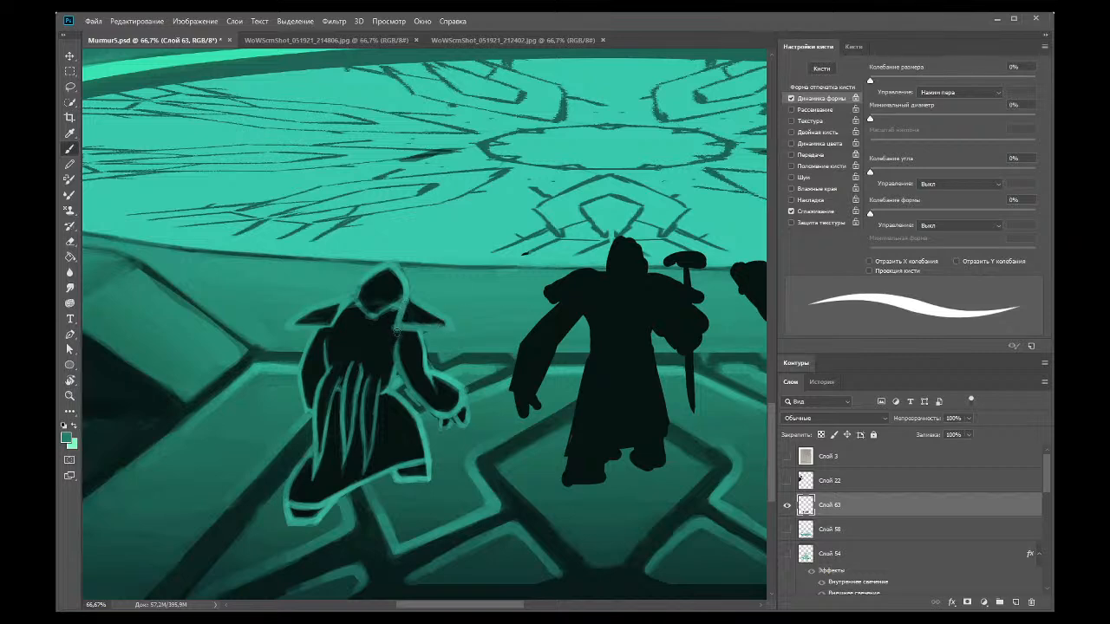
click(69, 133)
click(403, 308)
click(69, 149)
Step: Check the left figure against the whole illustration, then sample teal and strengthen the outline around its hood
click(71, 396)
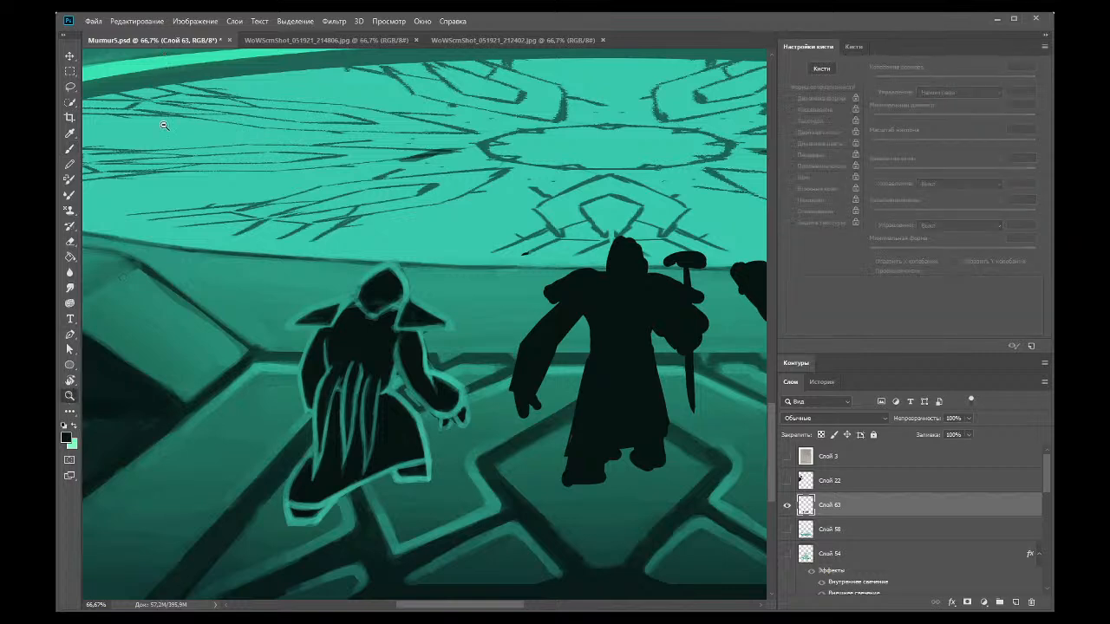
scroll(186, 191, down, 4)
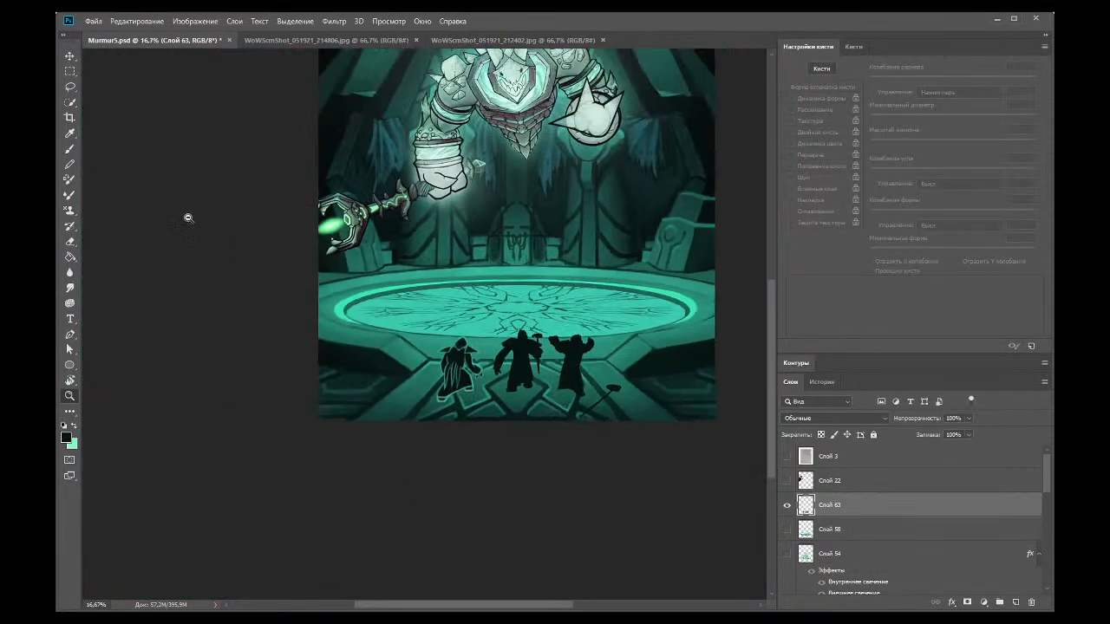
scroll(413, 349, up, 2)
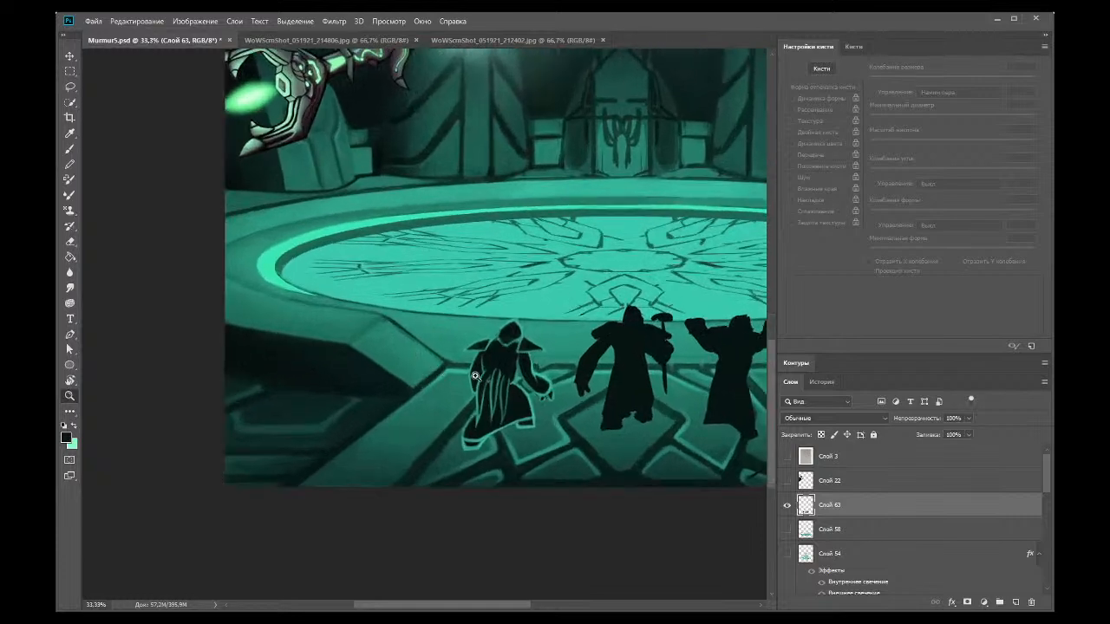
scroll(532, 328, up, 1)
key(i)
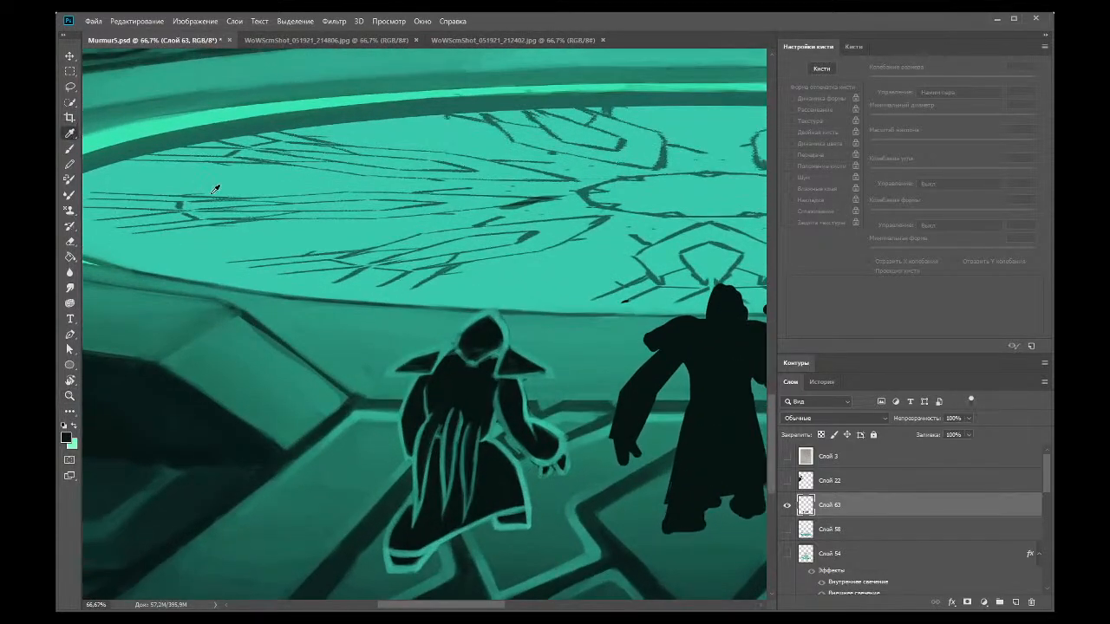
click(468, 328)
click(69, 148)
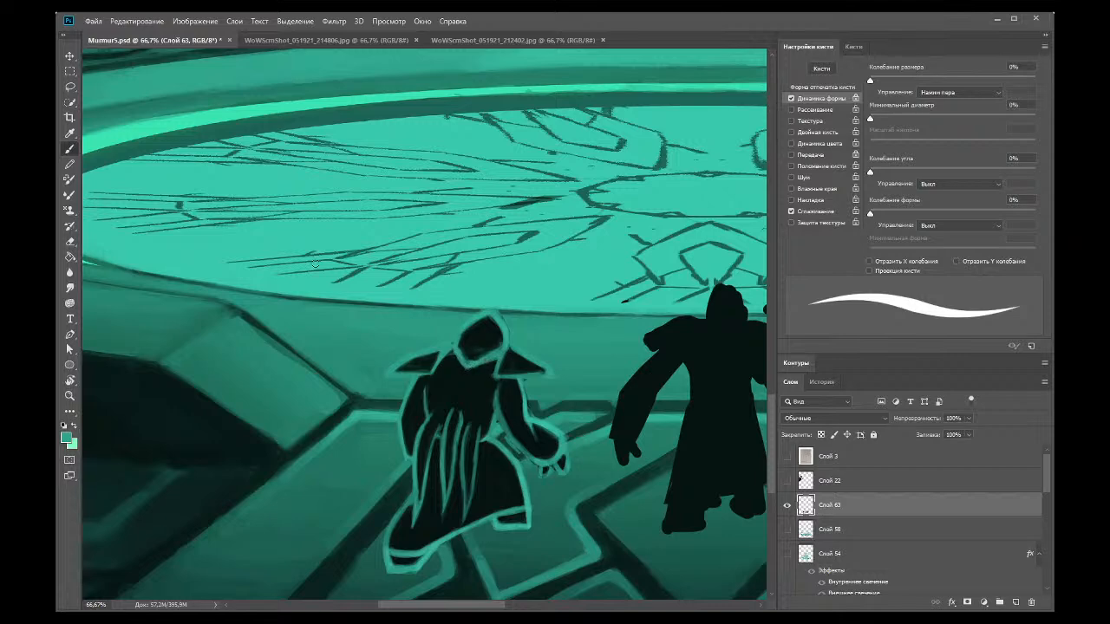
Step: Sample black and darken the inside of the hood and the tip of the left shoulder flap
click(69, 133)
click(128, 154)
click(70, 149)
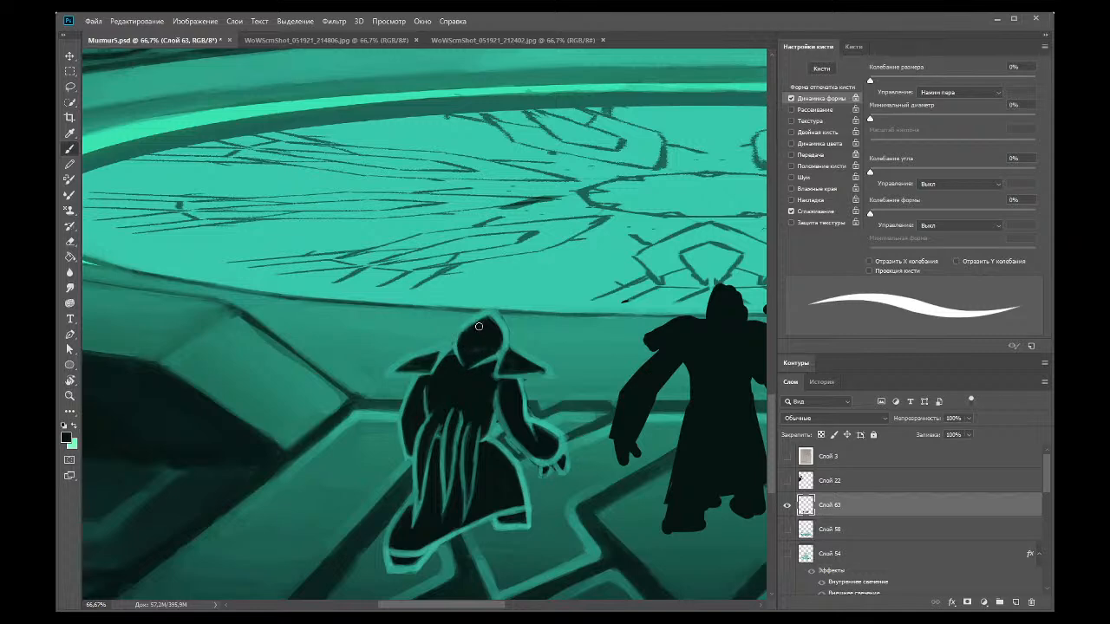
drag(472, 323, 467, 348)
mouse_move(400, 370)
mouse_down()
mouse_move(419, 371)
mouse_move(390, 375)
mouse_up()
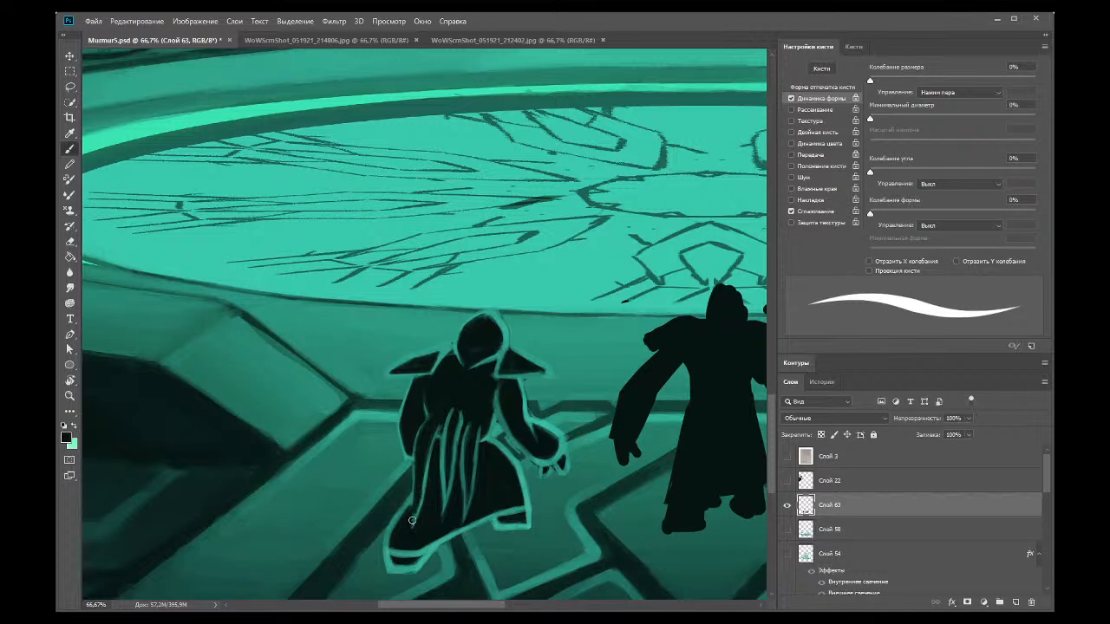
Step: Sample dark teal and black in turn to refine the leftmost fold and lower left part of the robe
key(i)
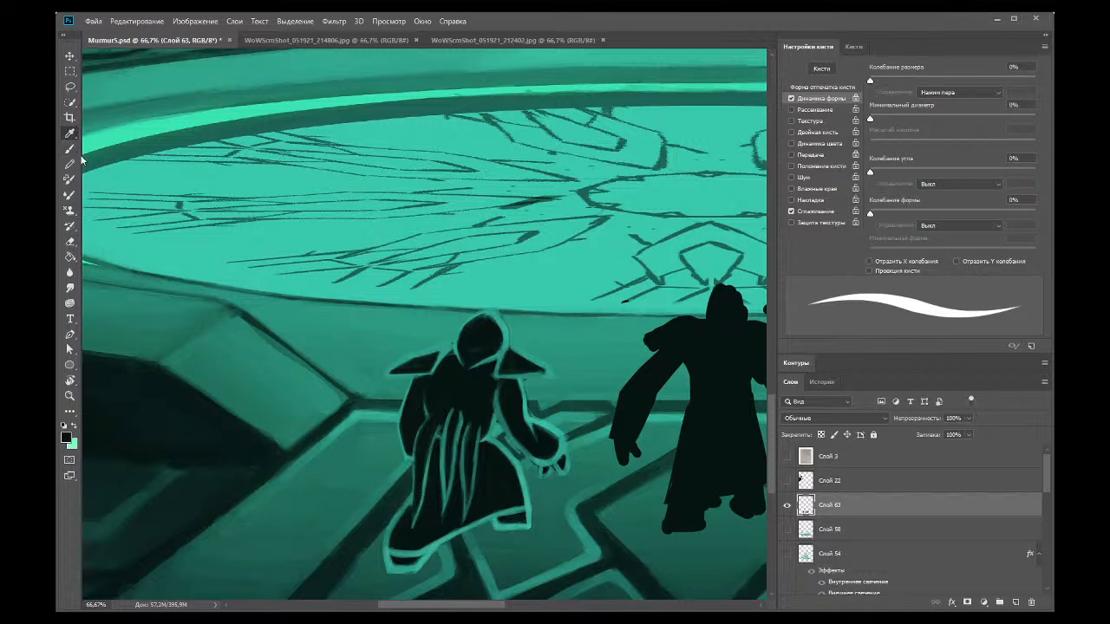
click(401, 422)
key(b)
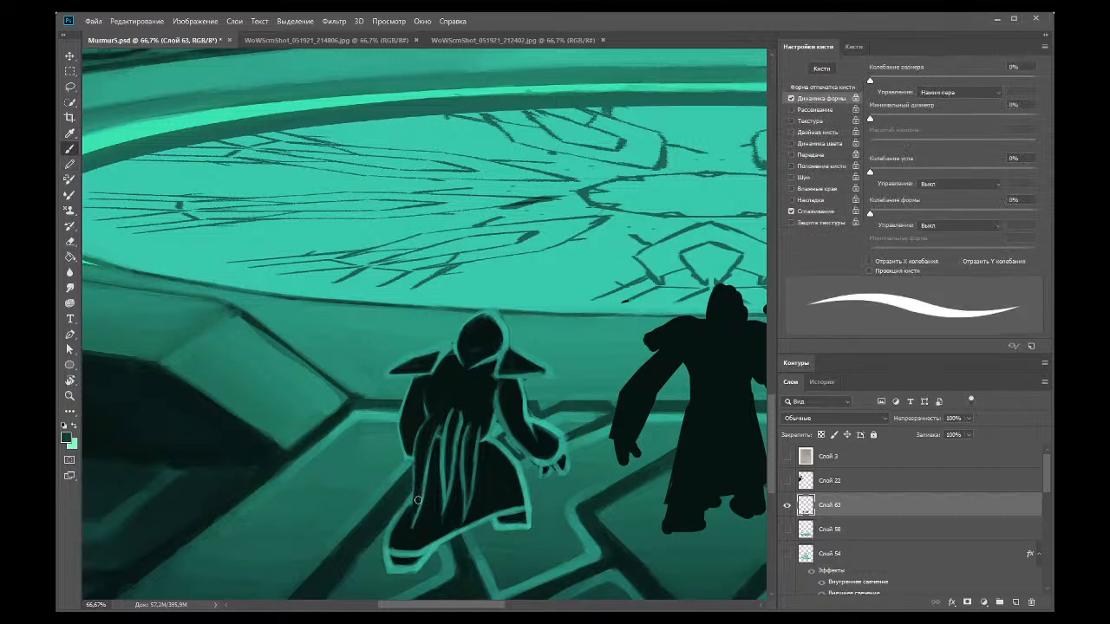
click(70, 133)
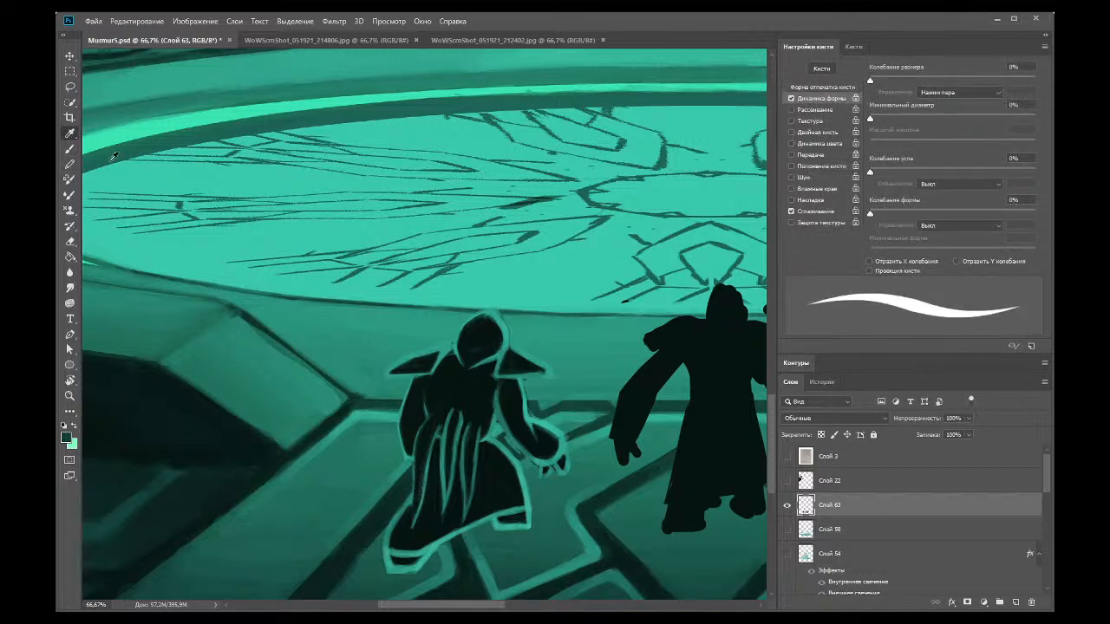
click(422, 413)
click(70, 151)
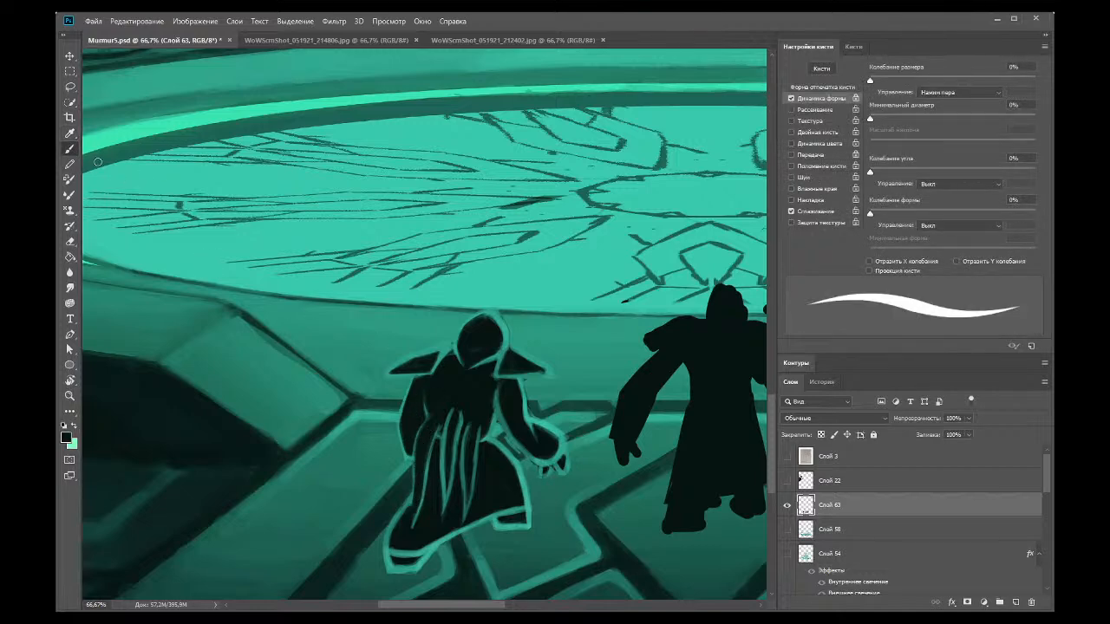
click(70, 134)
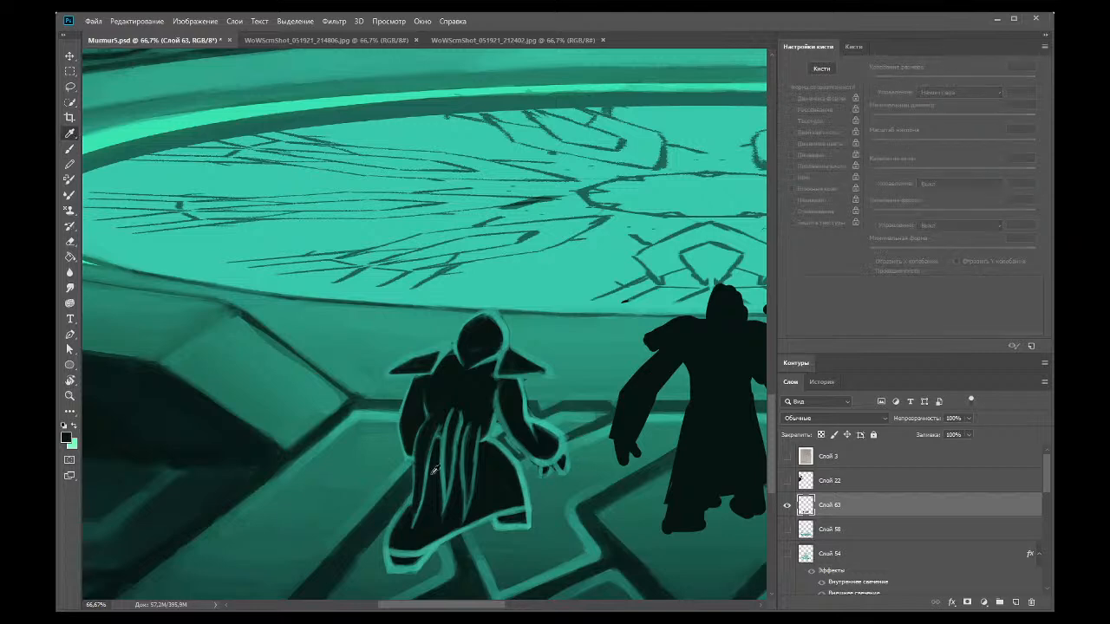
click(70, 149)
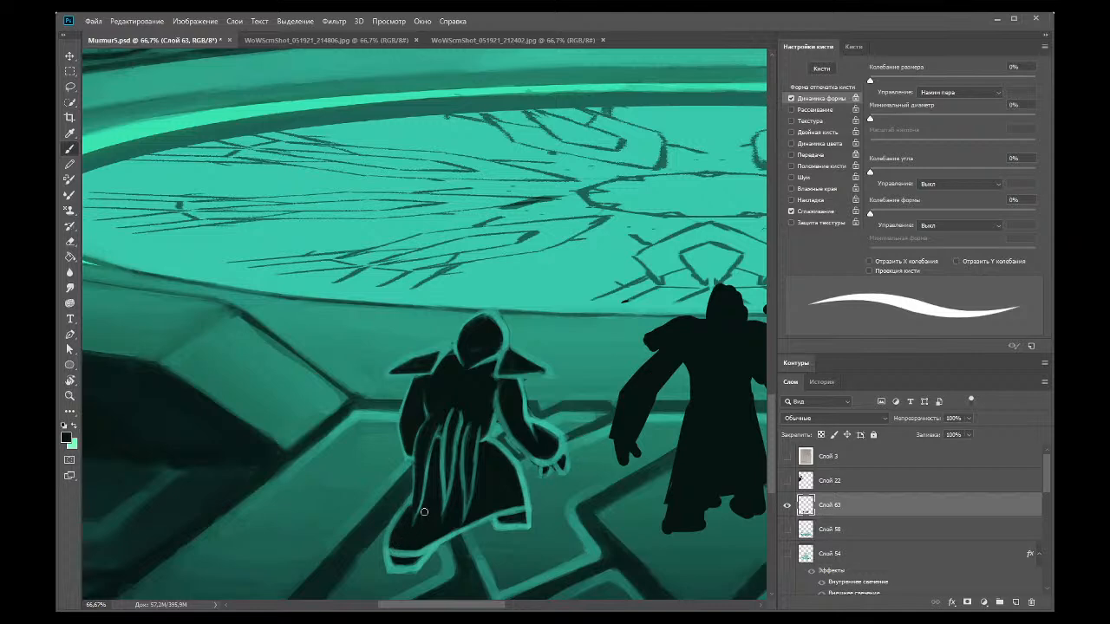
Step: Sample teal and a darker shade to touch up the outline along the left figure's left sleeve
click(71, 133)
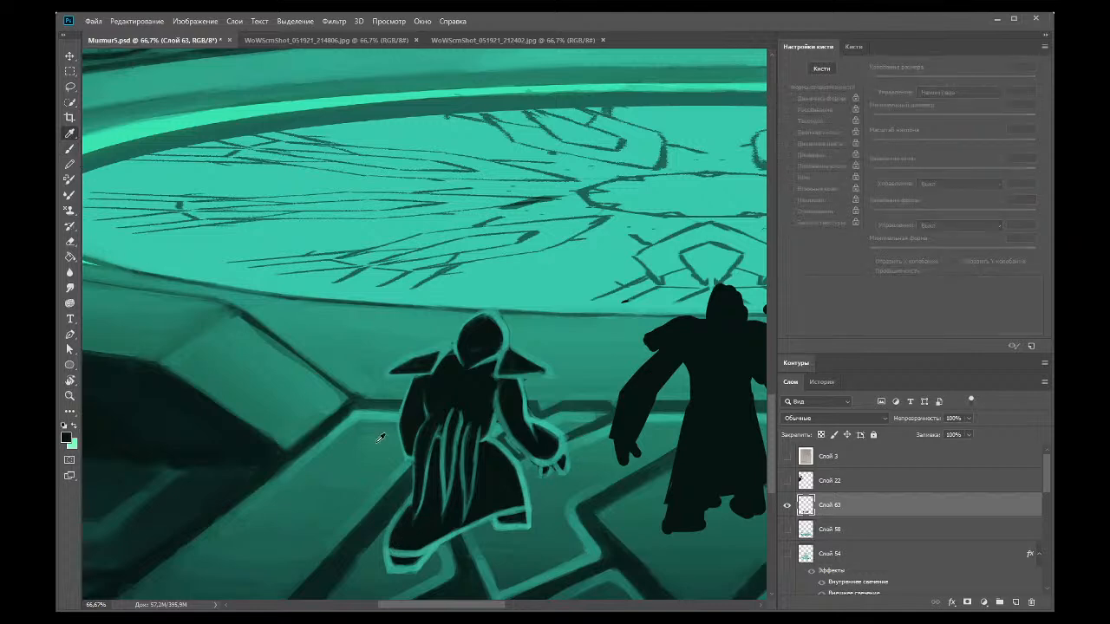
click(406, 400)
click(71, 150)
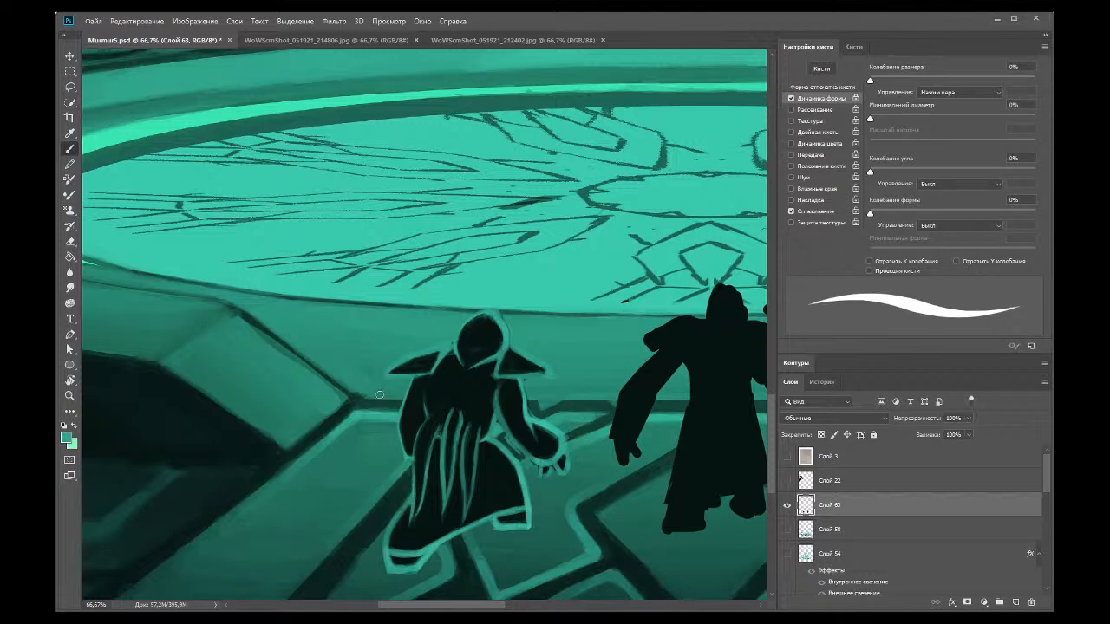
key(i)
click(399, 425)
key(b)
Step: Soften the lower end of the leftmost robe fold and touch up the robe's left edge with sampled dark tones
click(70, 133)
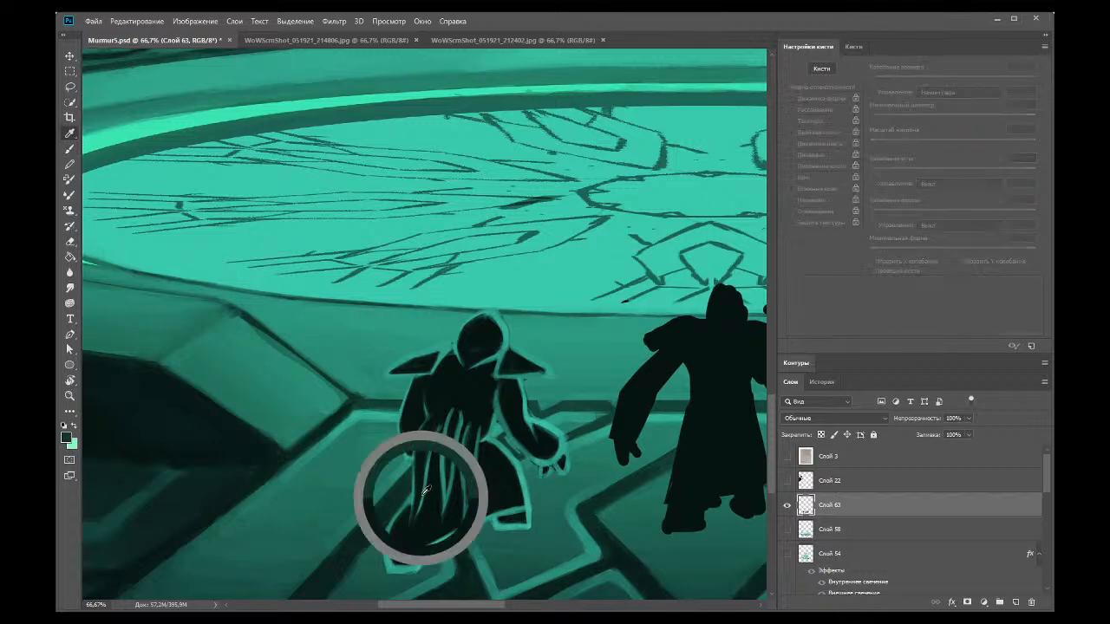
key(b)
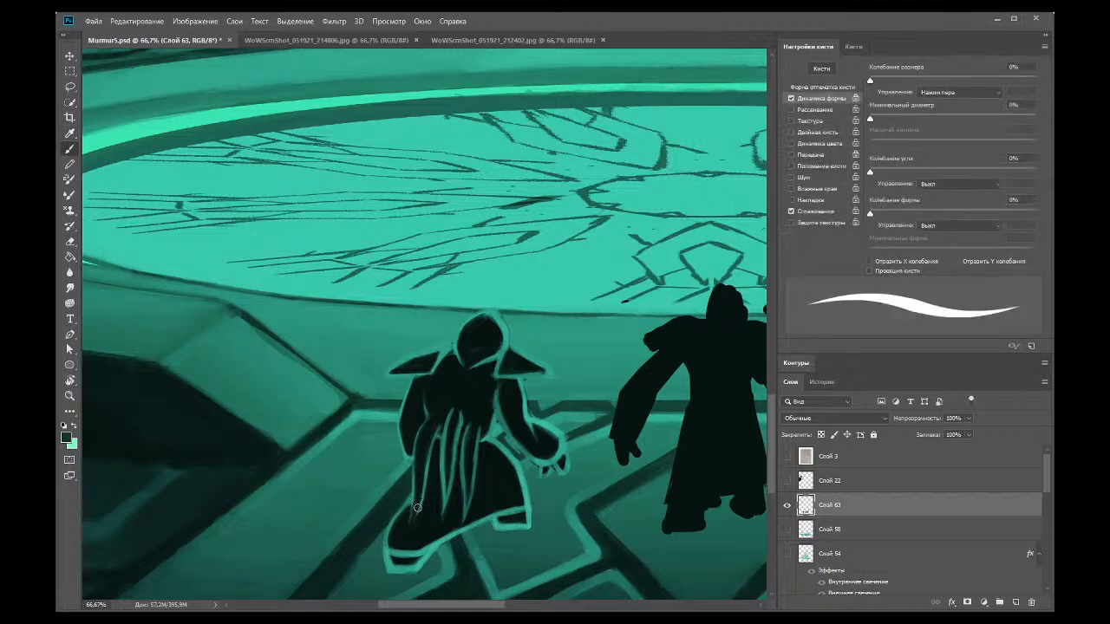
click(70, 133)
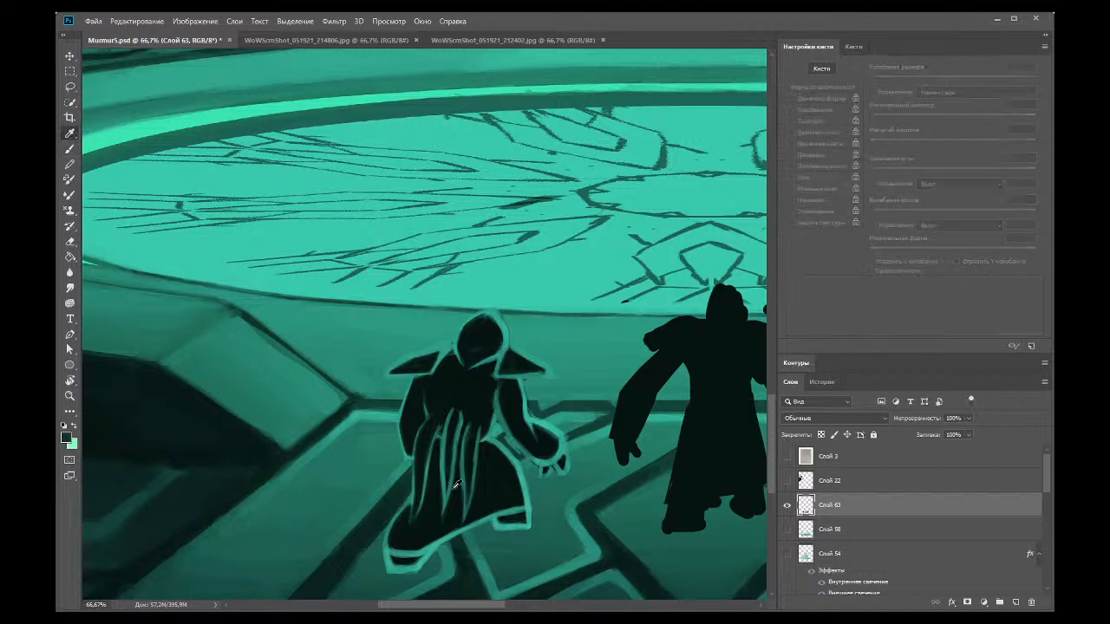
click(71, 148)
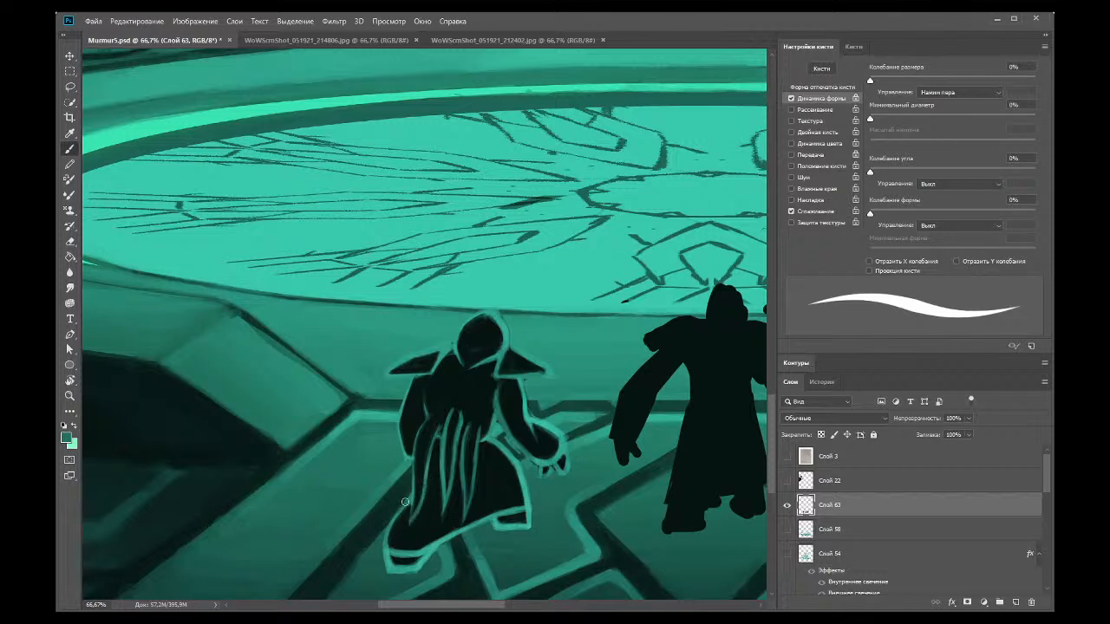
Step: Sample black and paint over the upper ends of the robe folds at the waist to thin and shorten them
click(70, 132)
click(433, 509)
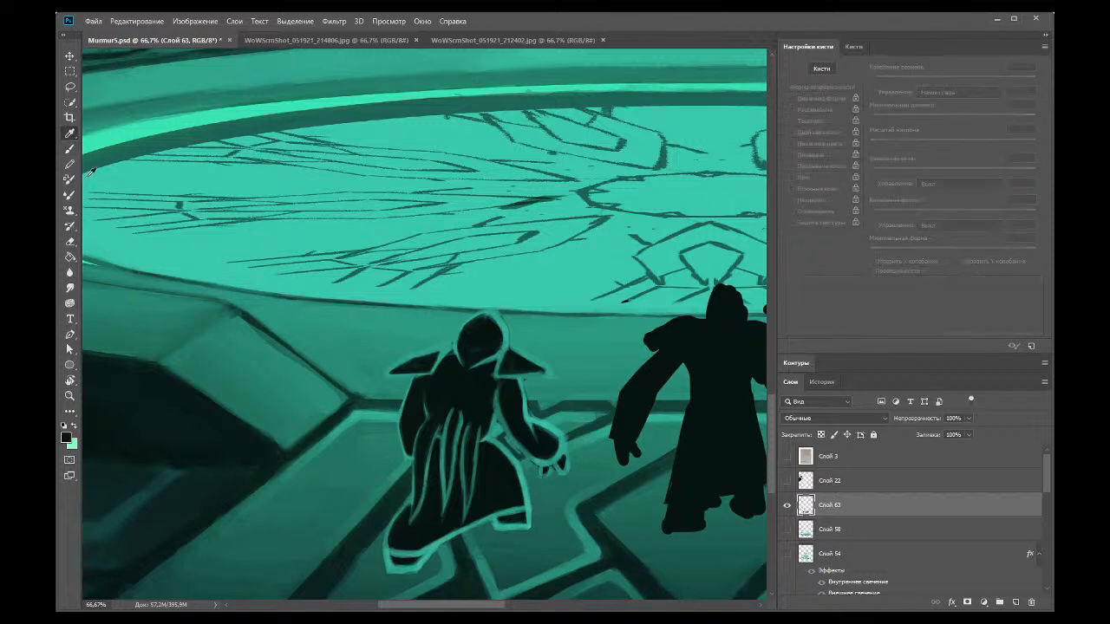
click(71, 149)
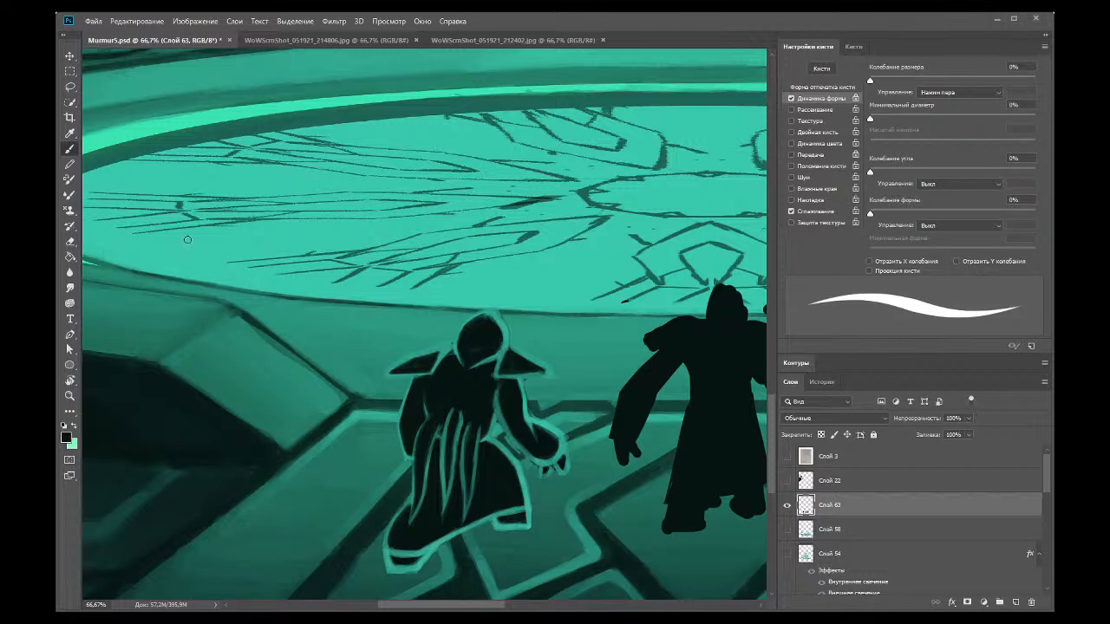
click(70, 135)
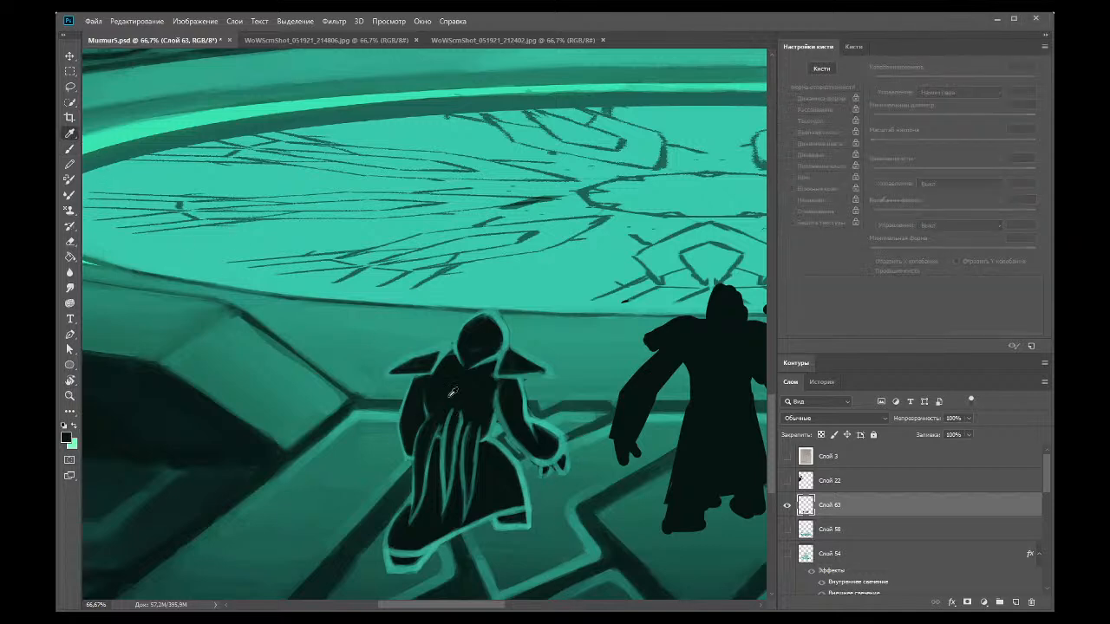
click(72, 151)
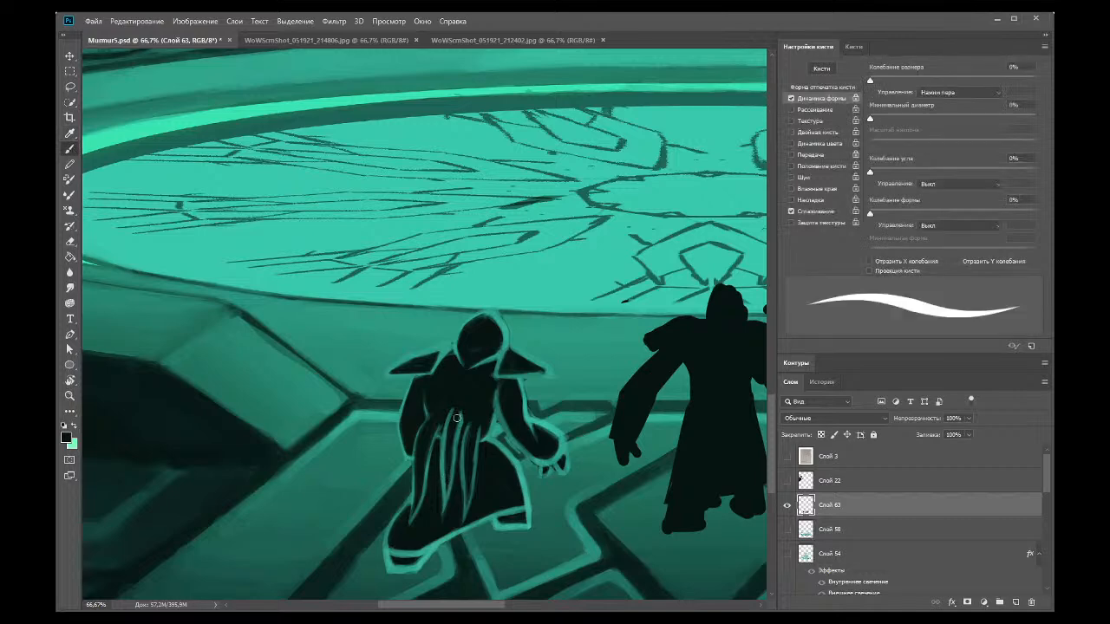
drag(446, 451, 459, 395)
drag(457, 428, 452, 460)
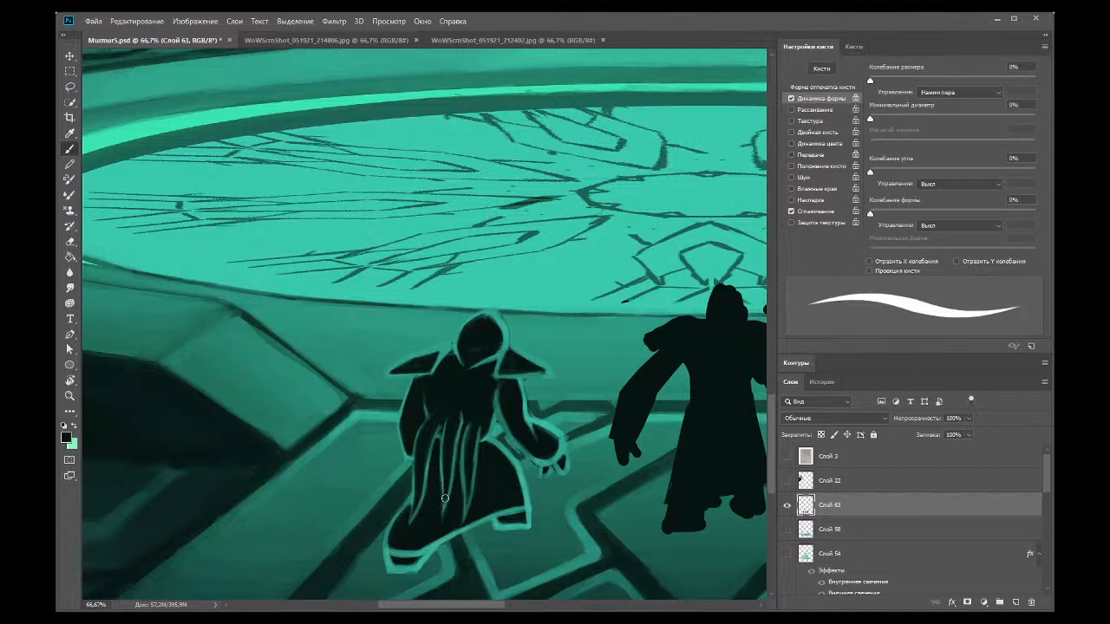
Step: Sample dark teal for touch-ups on the left figure and switch to the reference image WoWScrnShot_051921_212402.jpg
key(i)
click(389, 326)
key(b)
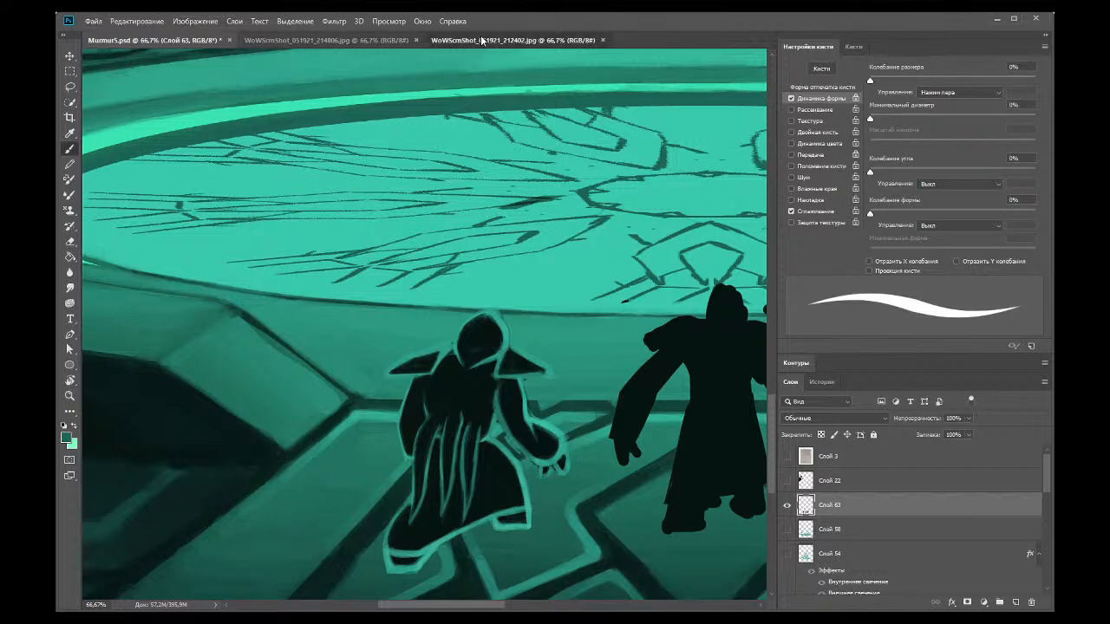
click(503, 39)
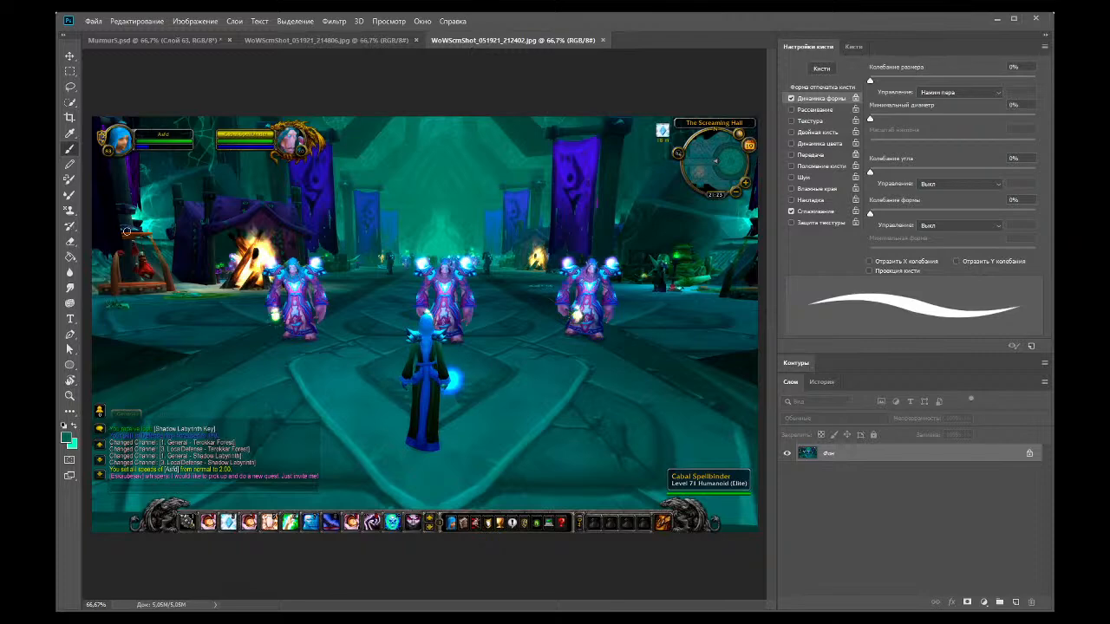
Step: Examine the central robed spellbinder in the reference WoWScrnShot_051921_212402.jpg up close and return to Murmur5.psd
key(z)
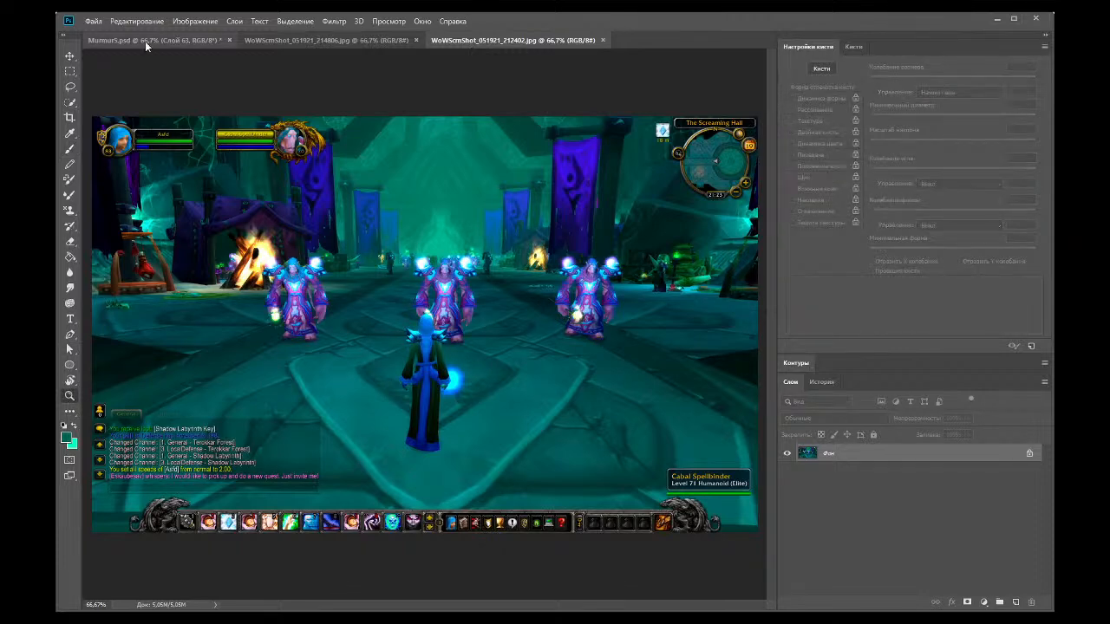
drag(466, 280, 466, 280)
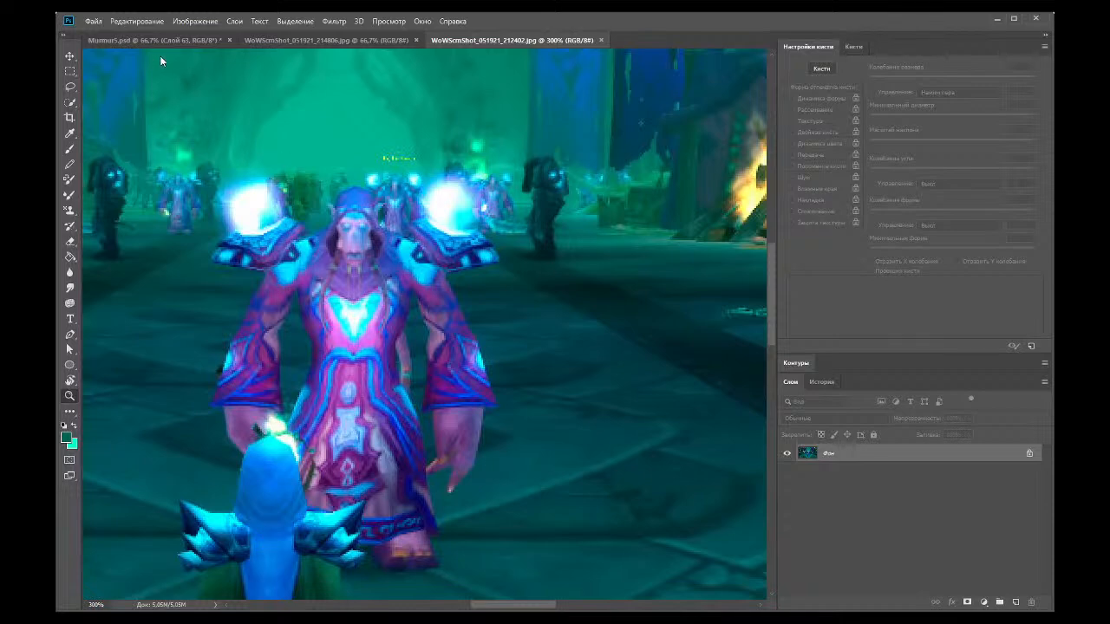
alt+click(366, 345)
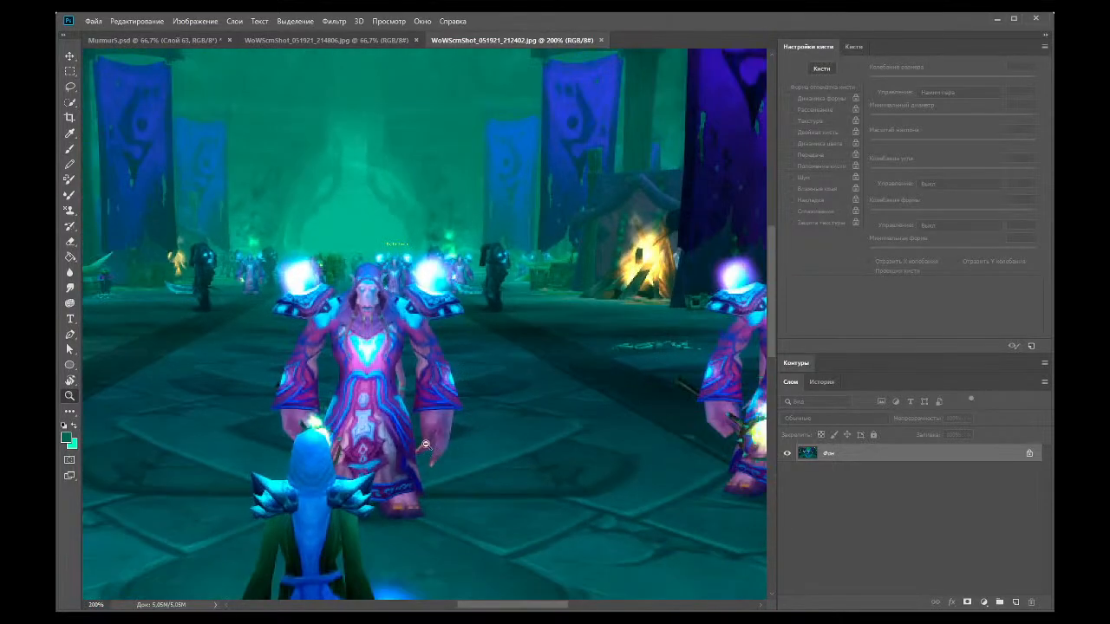
scroll(366, 345, down, 1)
alt+click(365, 345)
click(146, 36)
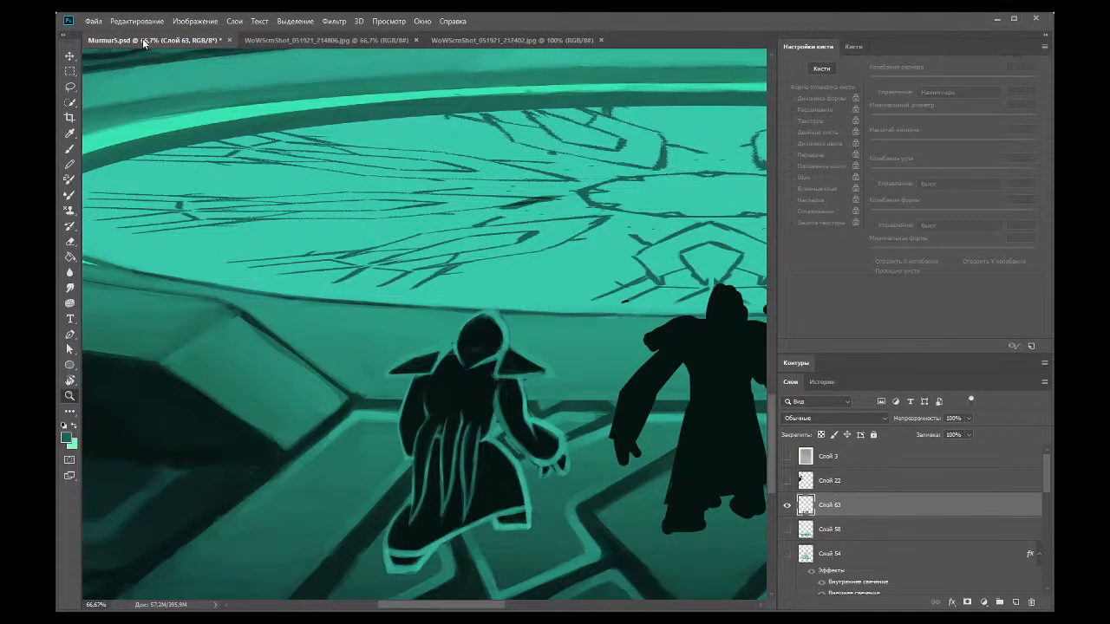
Step: Sample black from the left figure and paint along the inner side of its robe hem to refine the lower outline
click(69, 132)
click(480, 393)
click(70, 151)
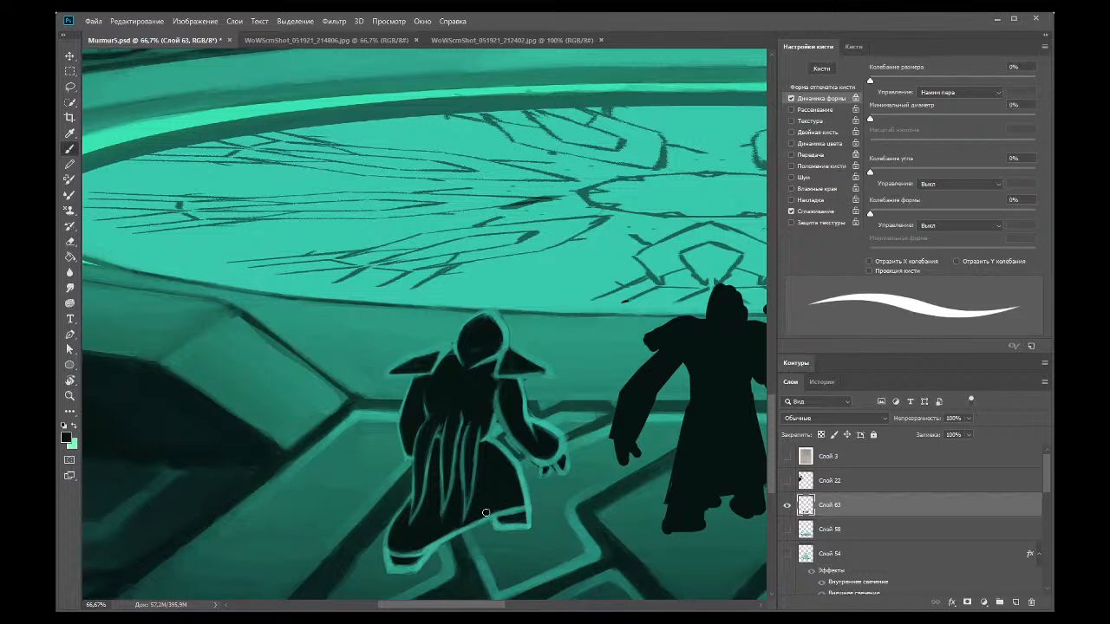
drag(436, 536, 485, 515)
drag(424, 548, 511, 499)
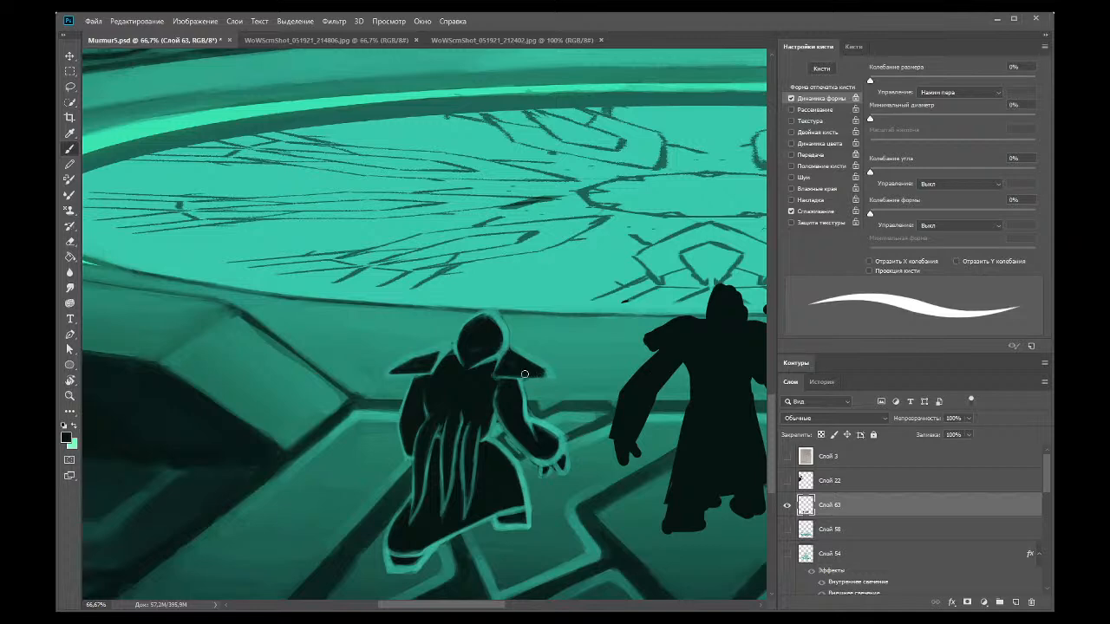
Step: Review the left figure's outlines against the two plain silhouettes and the boss in the whole illustration
click(69, 396)
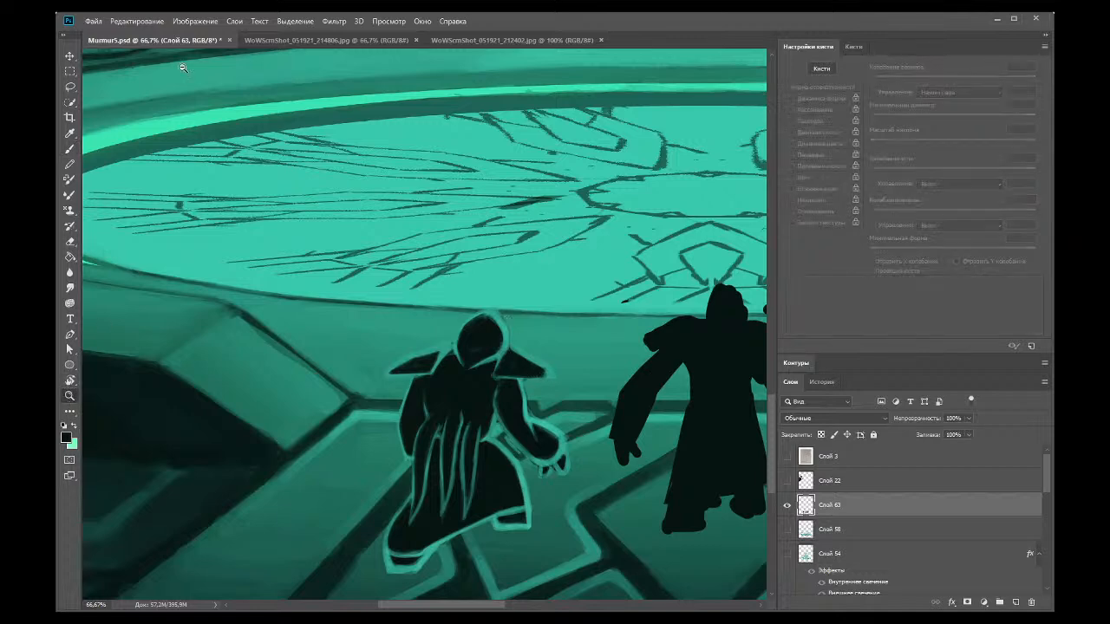
alt+click(278, 343)
alt+click(277, 344)
alt+click(359, 349)
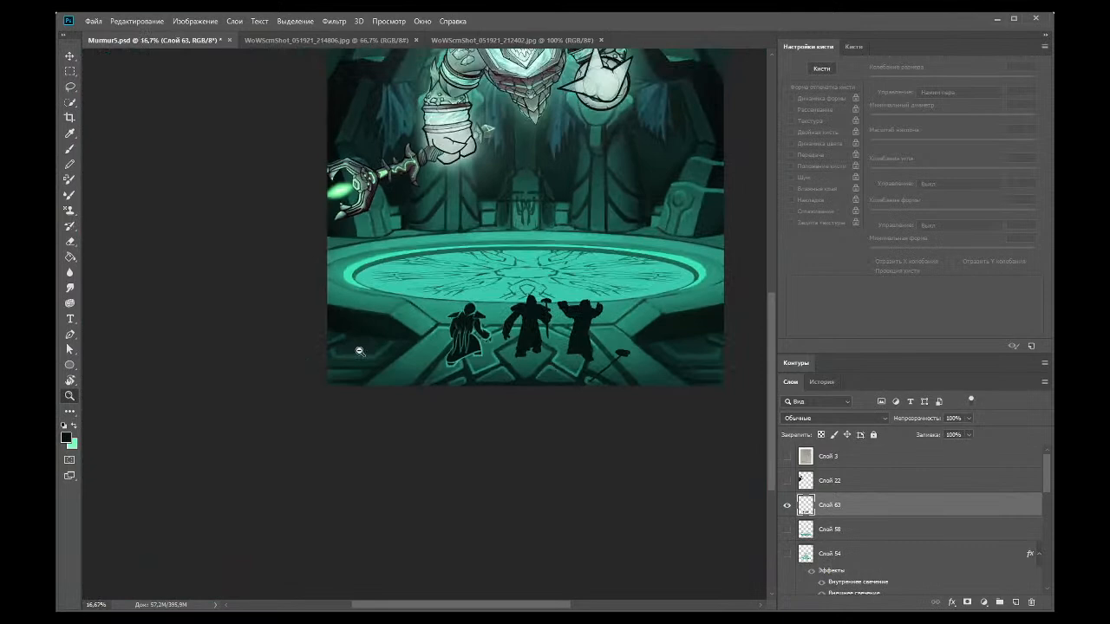
alt+click(423, 301)
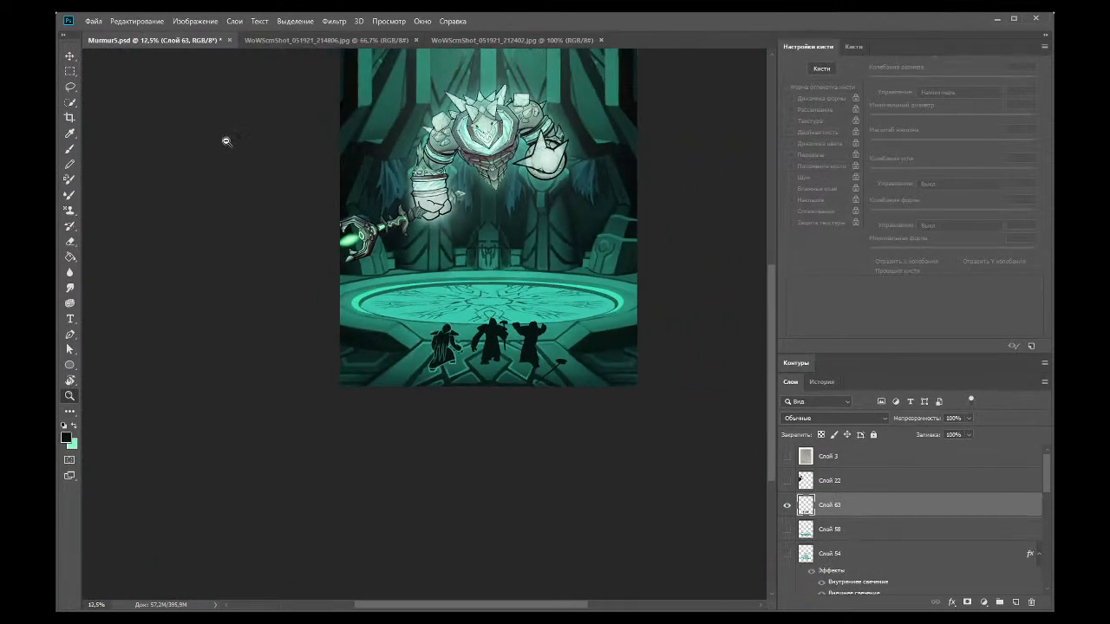
click(408, 362)
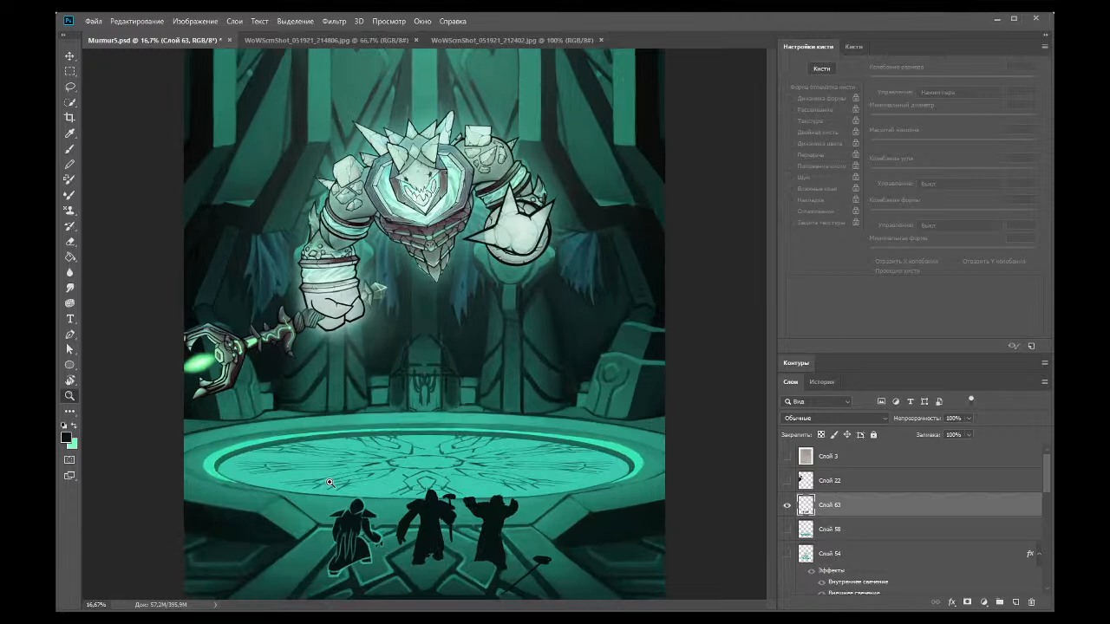
click(330, 482)
drag(770, 342, 725, 312)
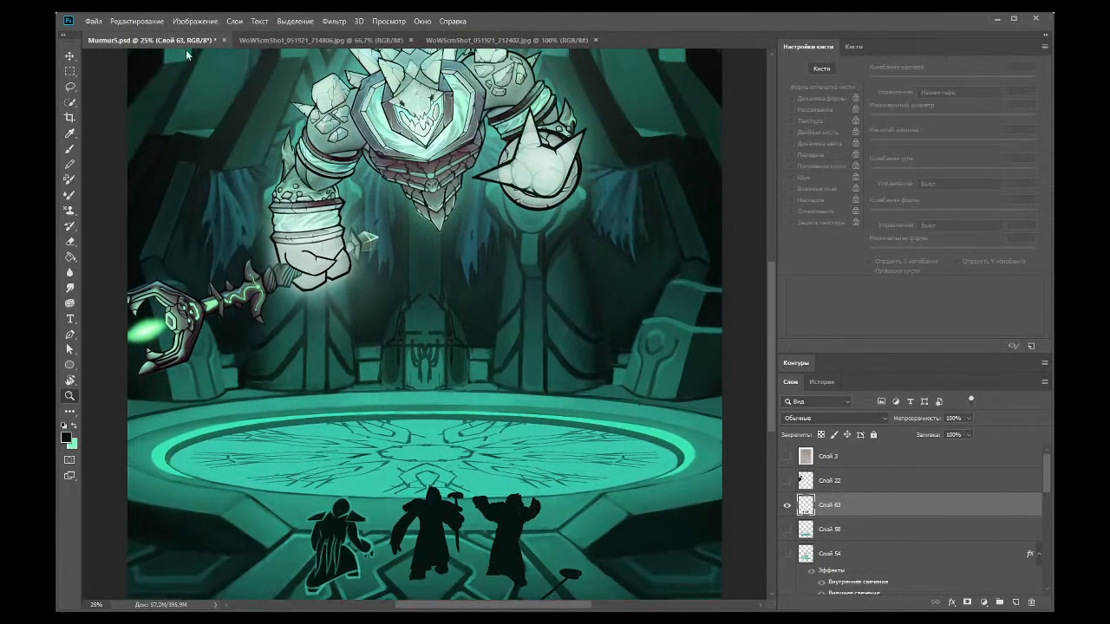
alt+click(250, 356)
alt+click(249, 355)
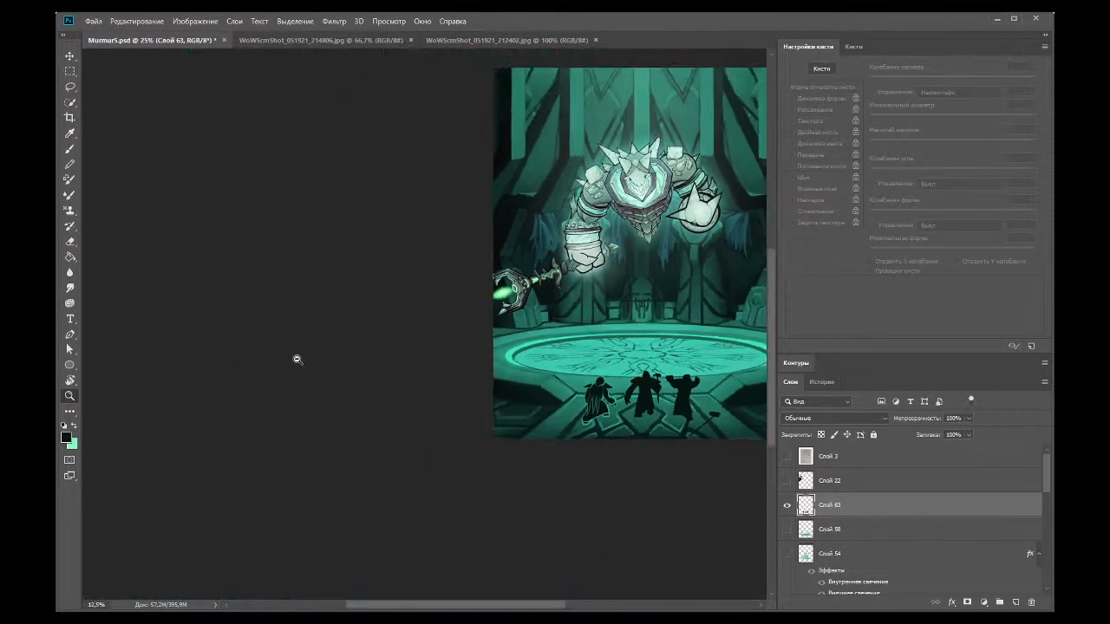
Step: Check the references WoWScrnShot_051921_214806.jpg and WoWScrnShot_051921_212402.jpg for the hall's figures and lighting, and return to Murmur5.psd
click(323, 40)
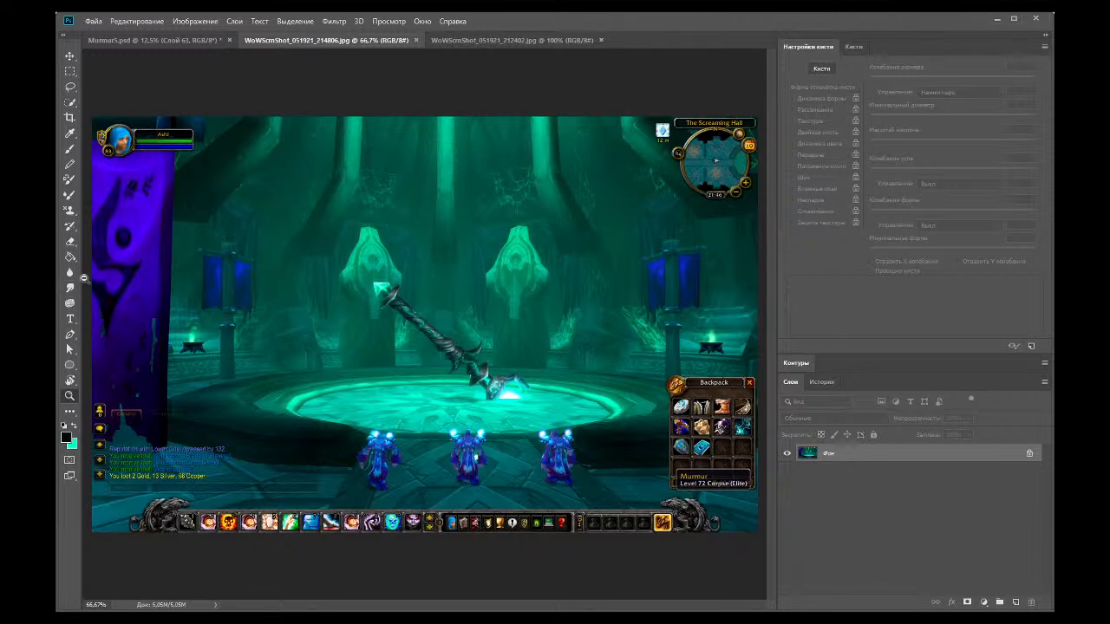
click(446, 38)
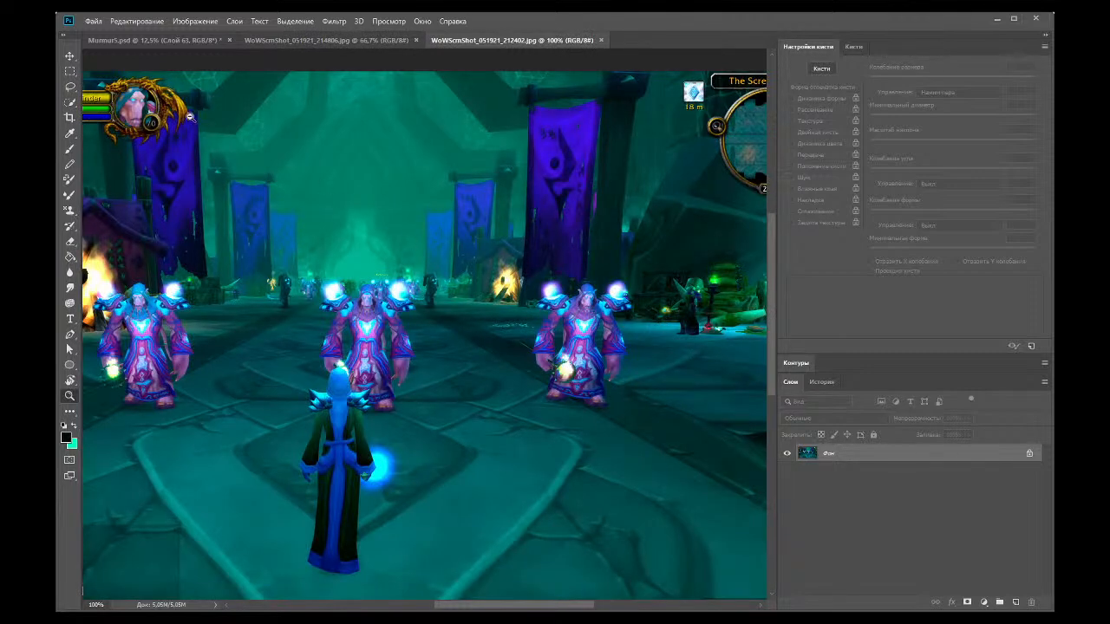
click(154, 40)
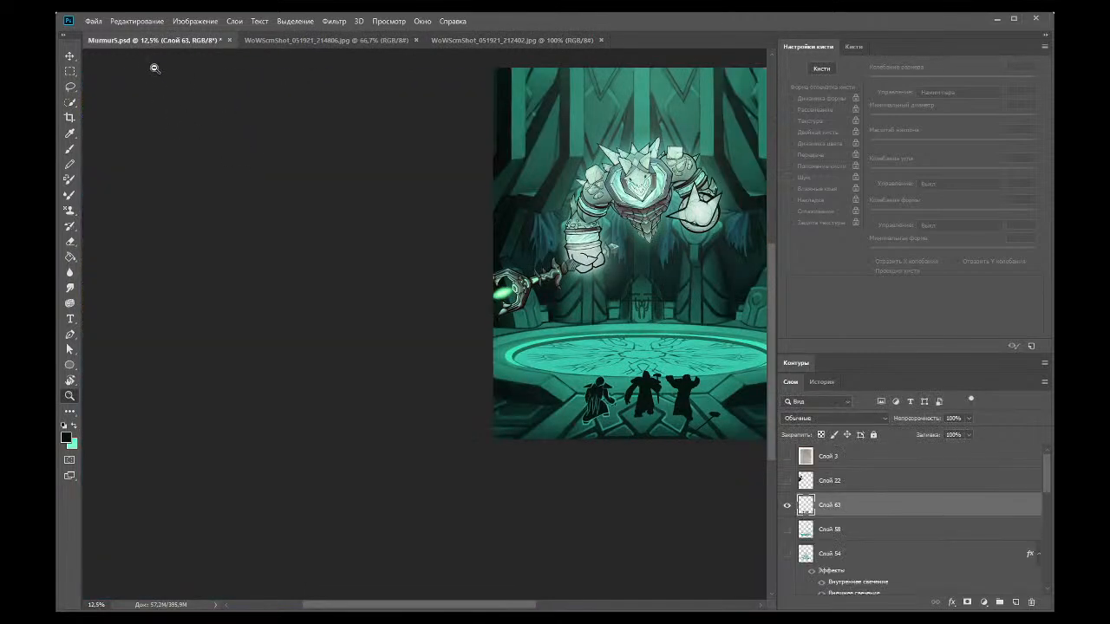
Step: Inspect the three silhouettes up close and within the full composition
click(596, 410)
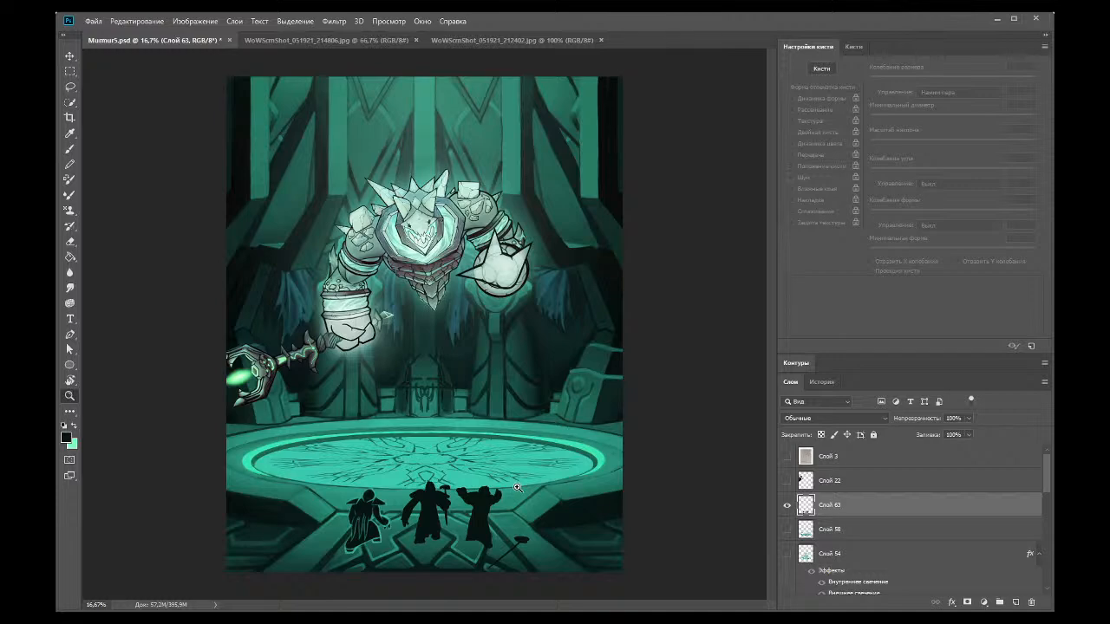
click(389, 532)
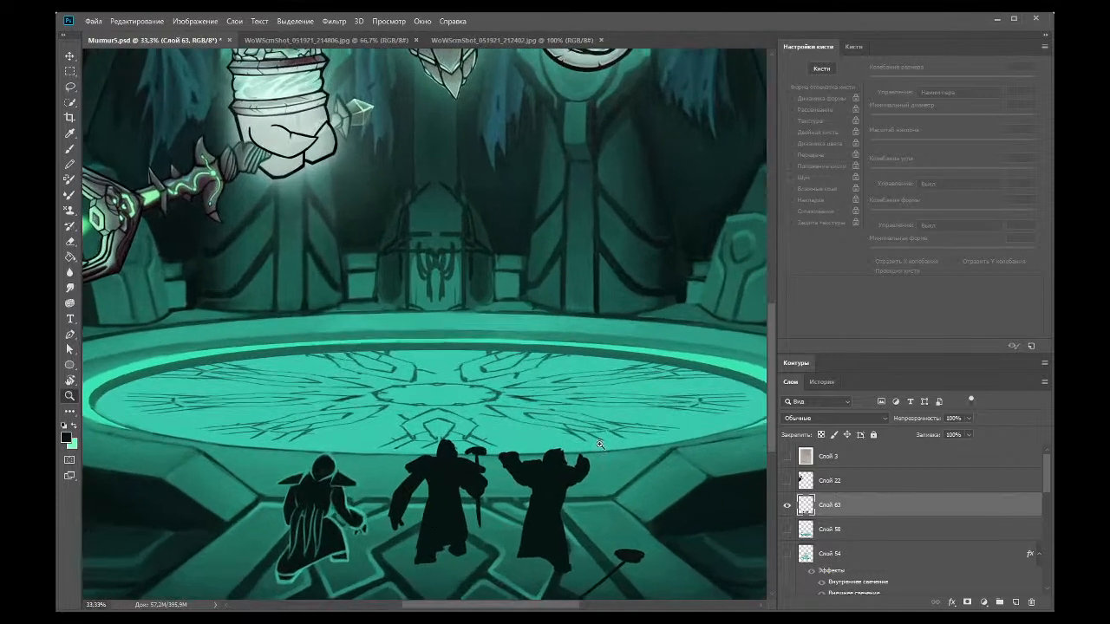
drag(763, 361, 156, 494)
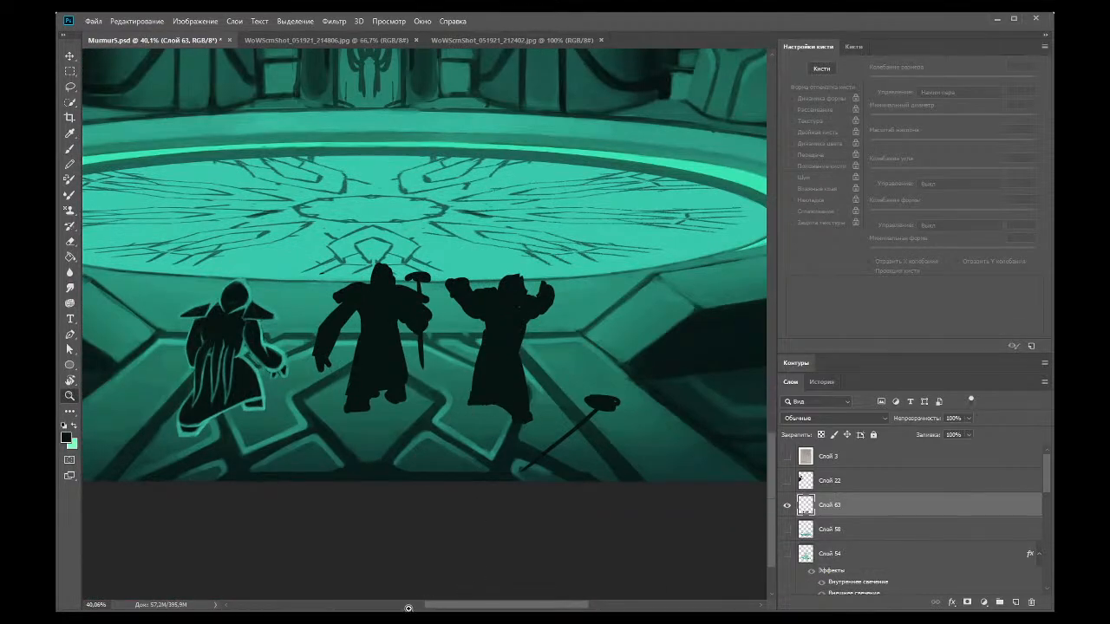
drag(413, 608, 426, 530)
drag(172, 63, 195, 122)
alt+click(217, 242)
drag(218, 242, 423, 554)
alt+click(428, 562)
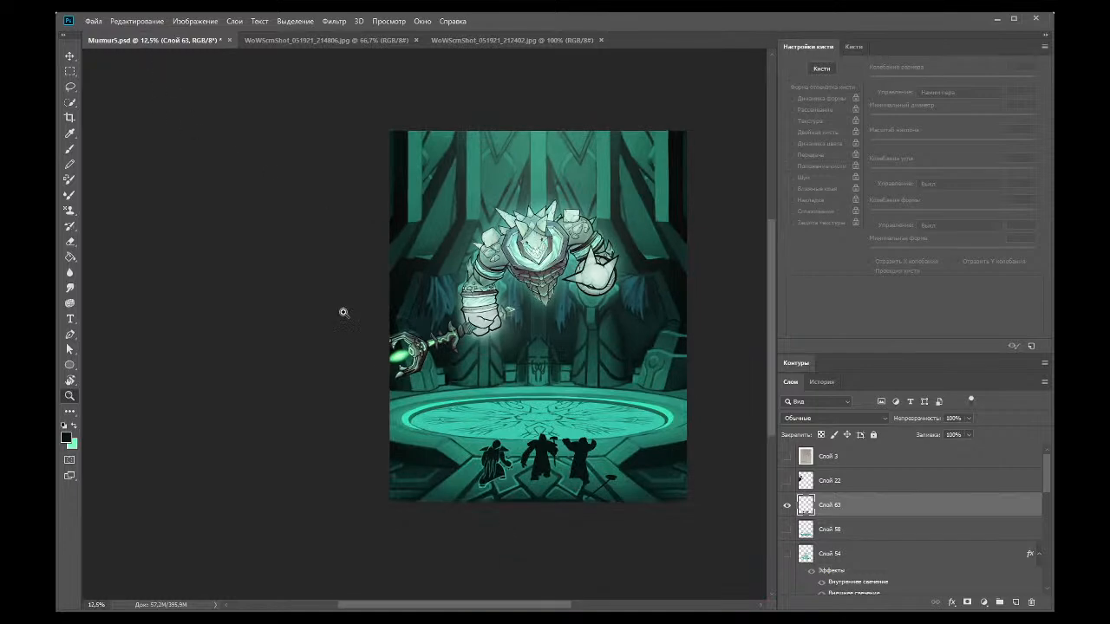
click(428, 508)
click(331, 528)
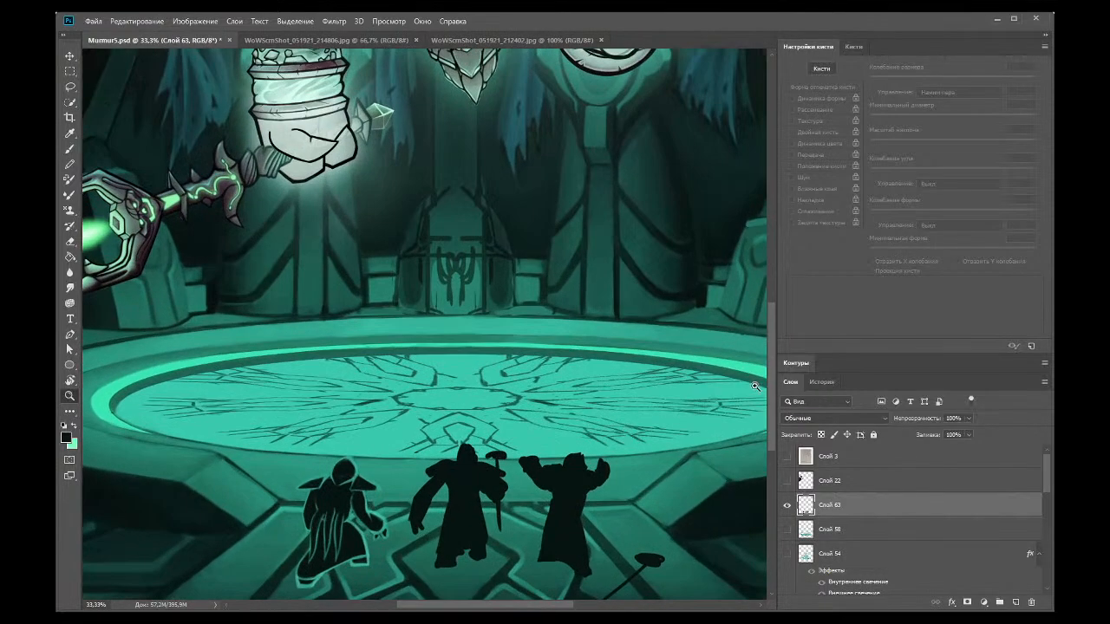
scroll(770, 391, down, 2)
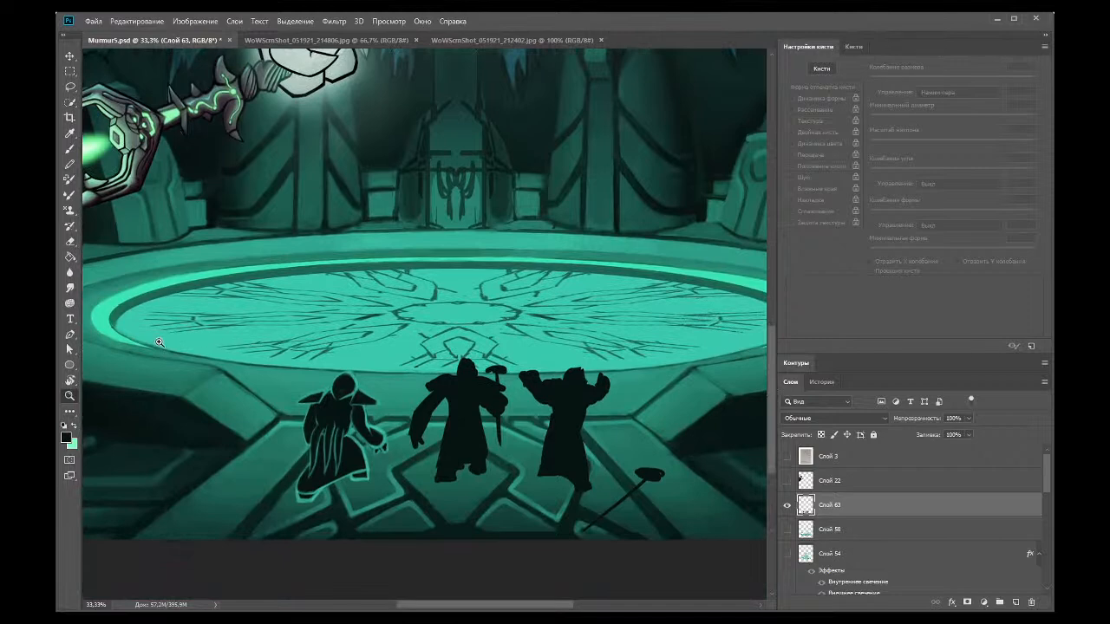
Step: Lock the transparent pixels of layer Слой 63 and darken the left figure's teal outlines with a large soft black brush
click(69, 133)
key(b)
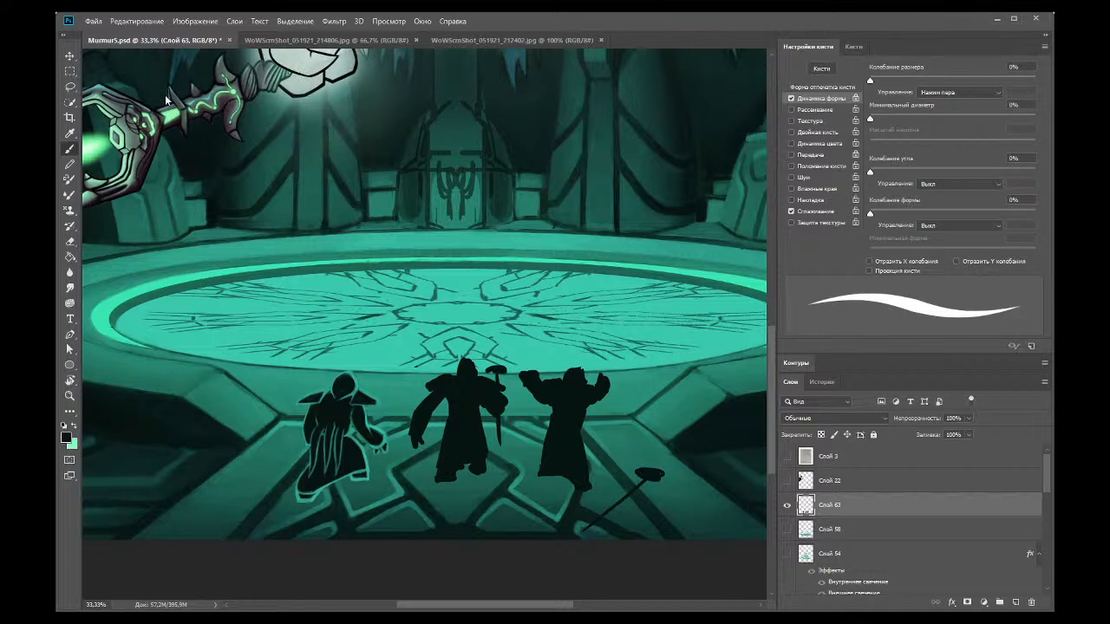
key(bracketright)
key(bracketright)
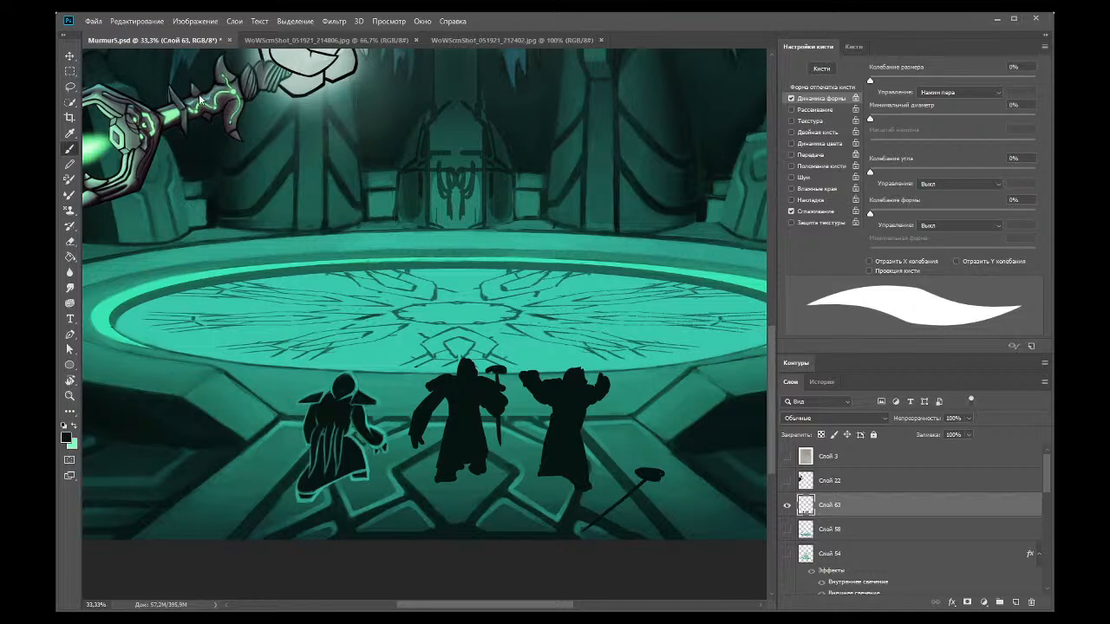
key(shift+bracketleft)
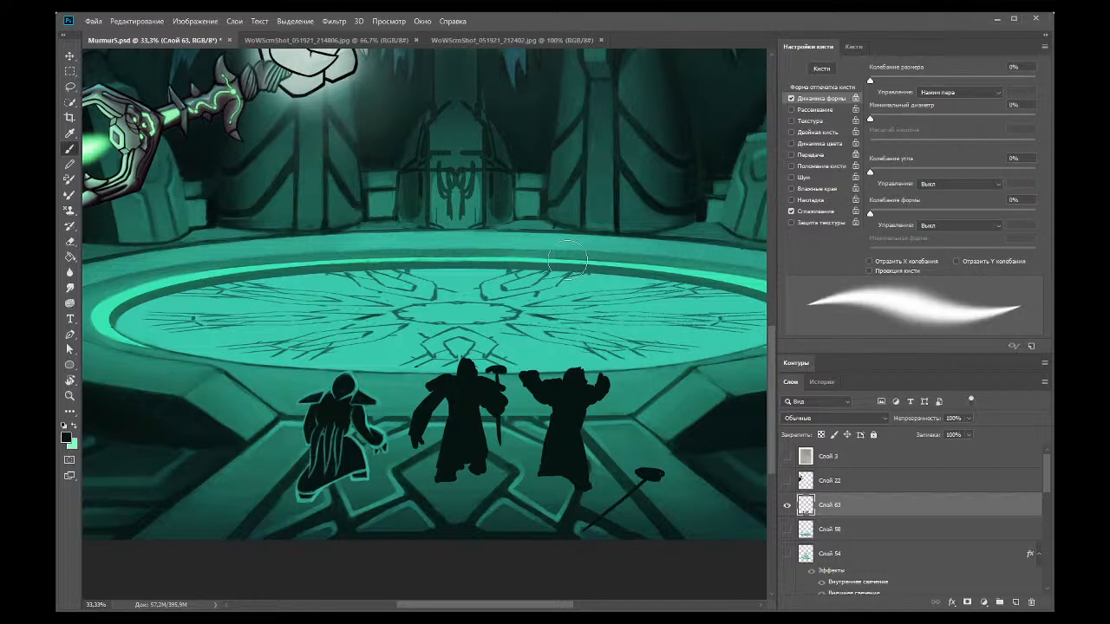
click(821, 434)
mouse_move(299, 460)
mouse_down()
mouse_move(306, 497)
mouse_move(304, 474)
mouse_move(316, 494)
mouse_move(328, 434)
mouse_move(361, 428)
mouse_move(376, 447)
mouse_move(325, 477)
mouse_move(315, 499)
mouse_move(305, 411)
mouse_move(303, 482)
mouse_move(305, 435)
mouse_move(320, 512)
mouse_move(350, 490)
mouse_move(298, 483)
mouse_up()
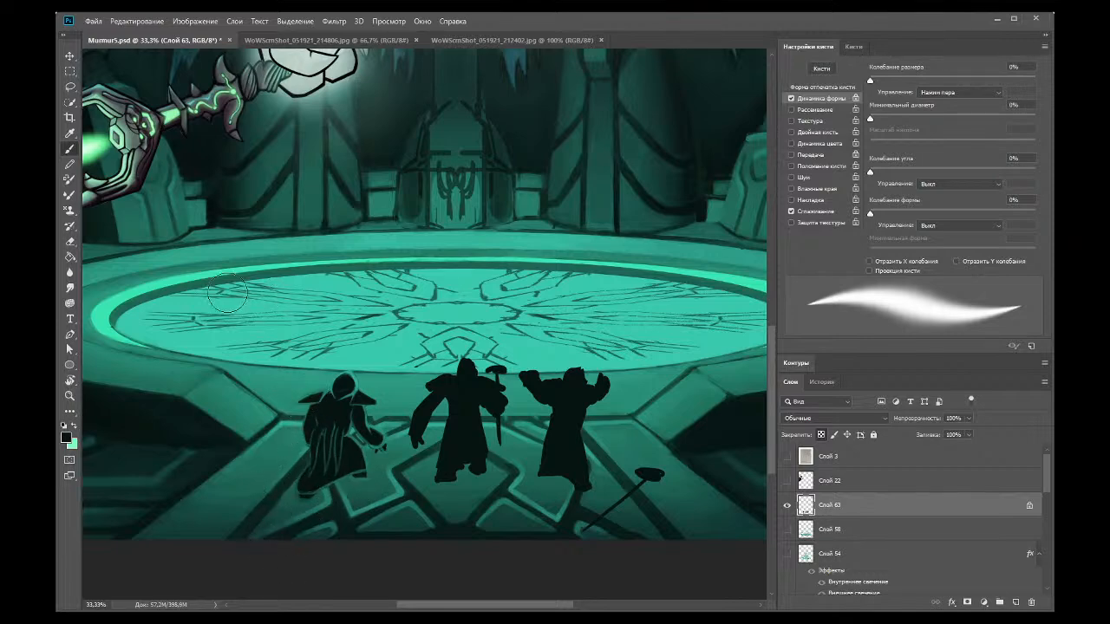
Step: Review the darkened left figure in the whole illustration and beside the other two silhouettes
click(69, 396)
alt+click(397, 266)
alt+click(396, 265)
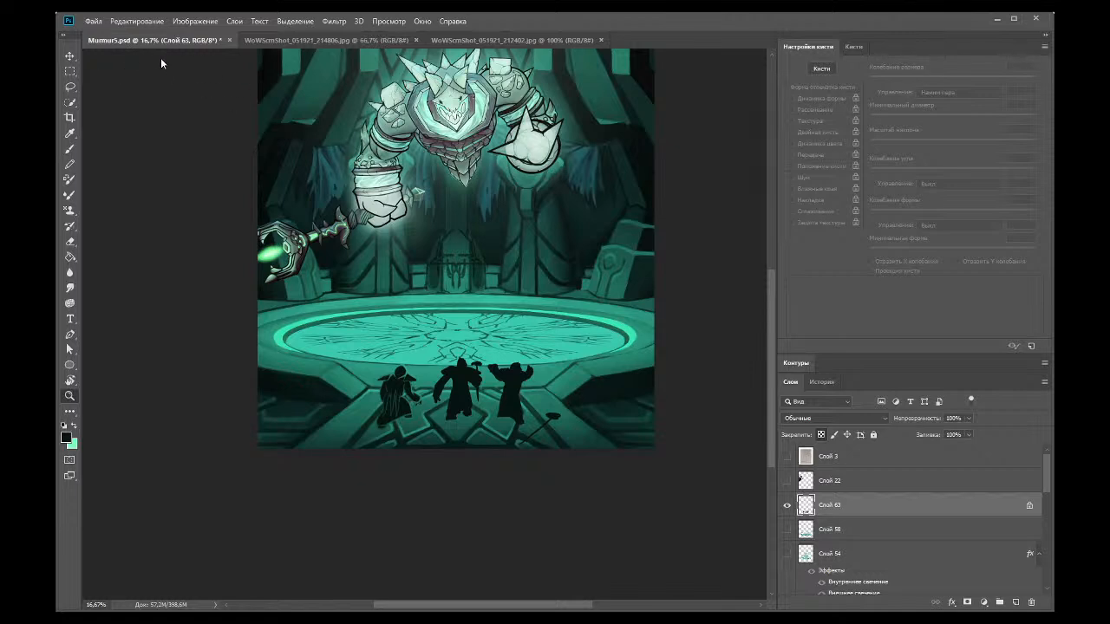
alt+click(391, 278)
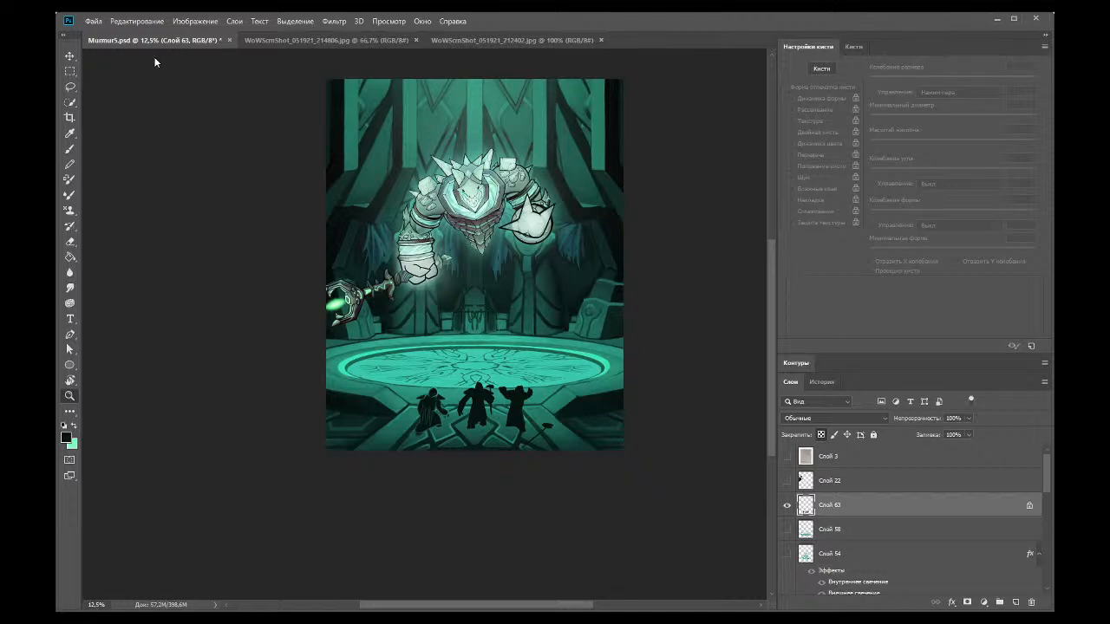
click(425, 450)
click(425, 450)
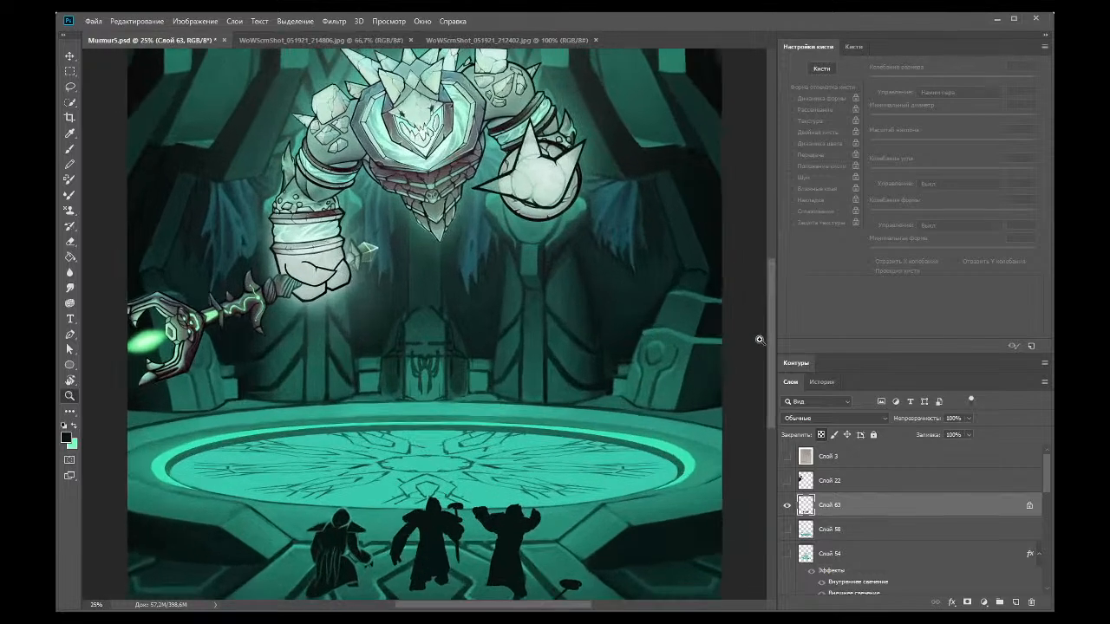
scroll(755, 341, down, 5)
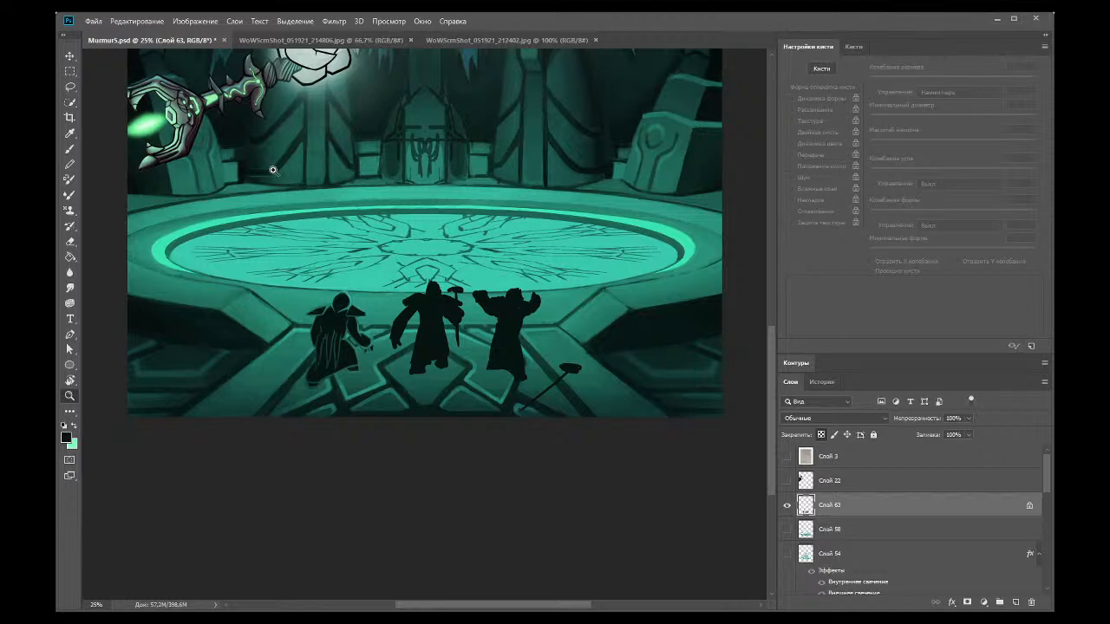
click(445, 330)
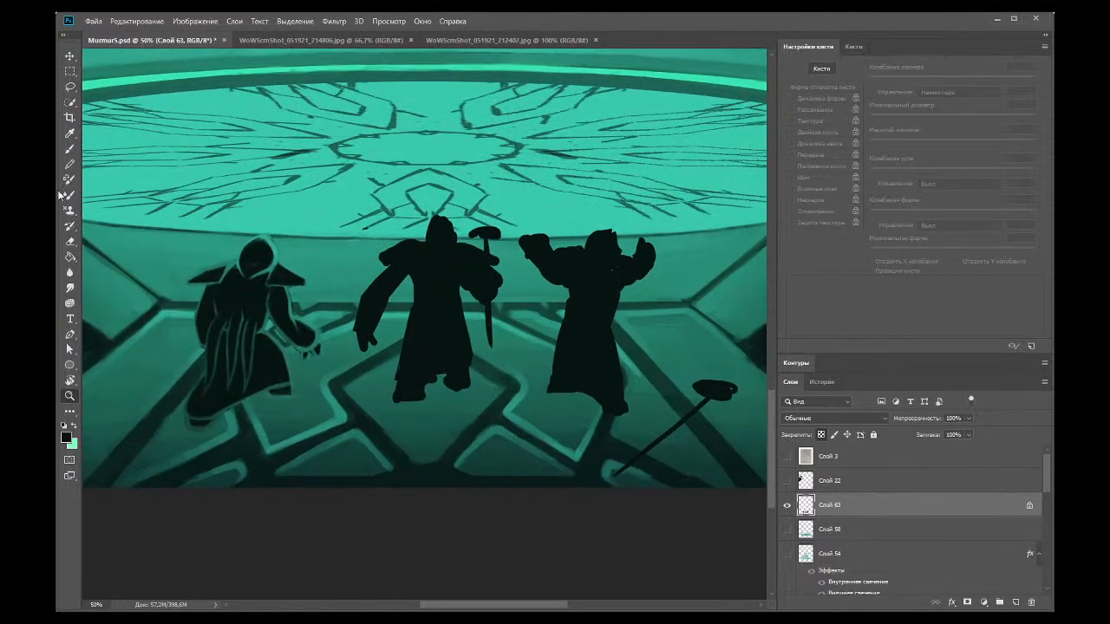
Step: Sample teal tones and paint light outlines along the middle figure's left arm with a small hard brush
click(69, 133)
click(272, 244)
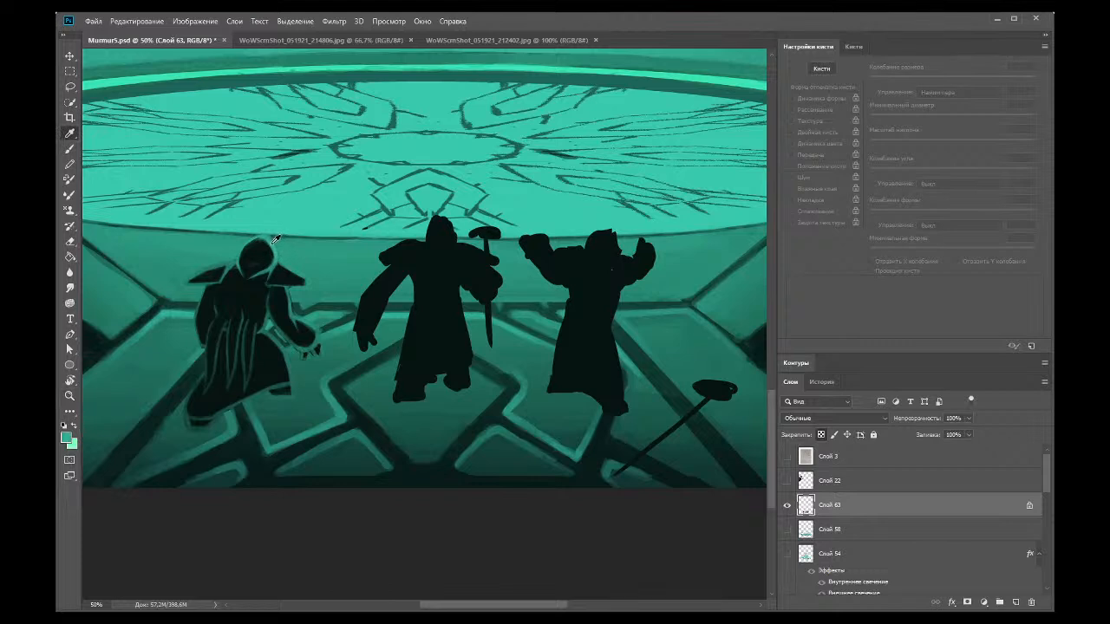
click(70, 148)
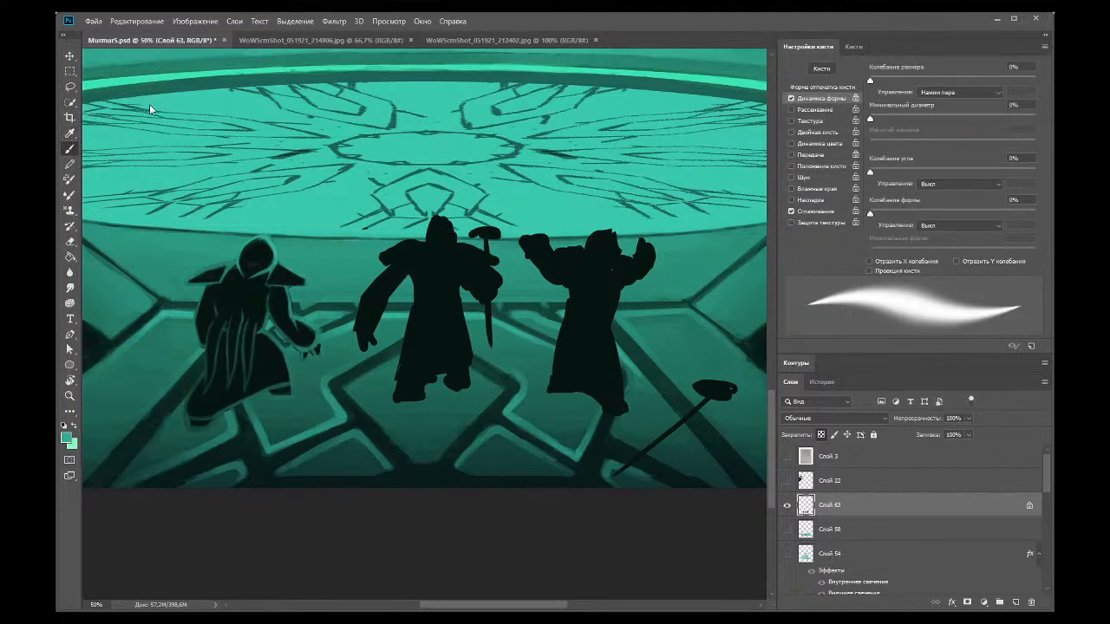
click(134, 208)
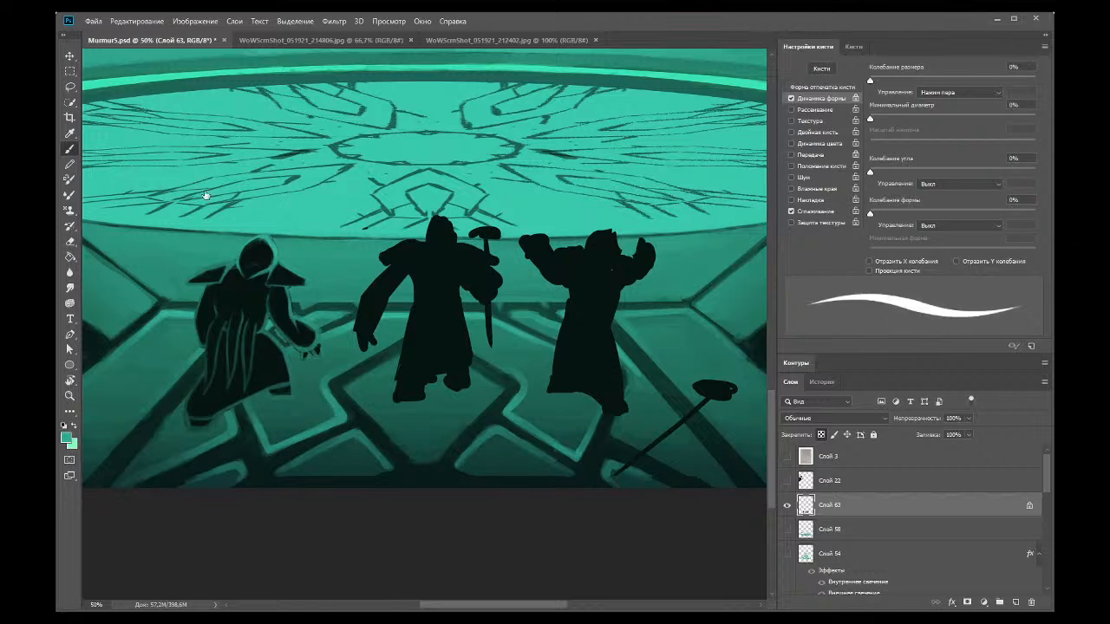
mouse_move(363, 295)
mouse_down()
mouse_move(397, 262)
mouse_move(364, 293)
mouse_move(387, 262)
mouse_up()
click(69, 133)
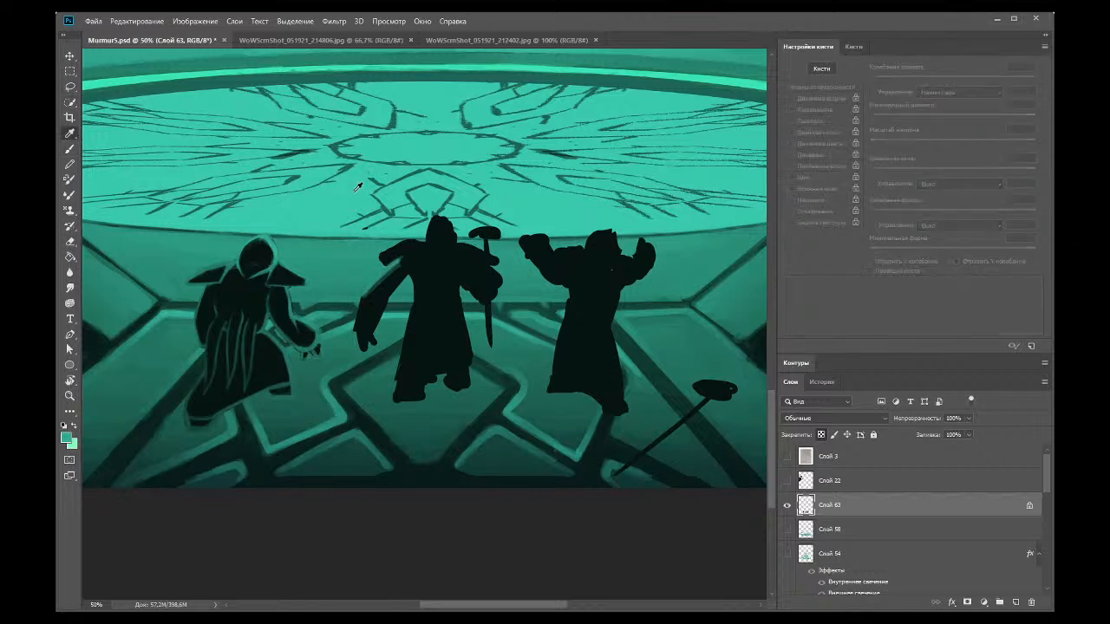
key(b)
mouse_move(365, 290)
mouse_down()
mouse_move(391, 266)
mouse_move(368, 286)
mouse_up()
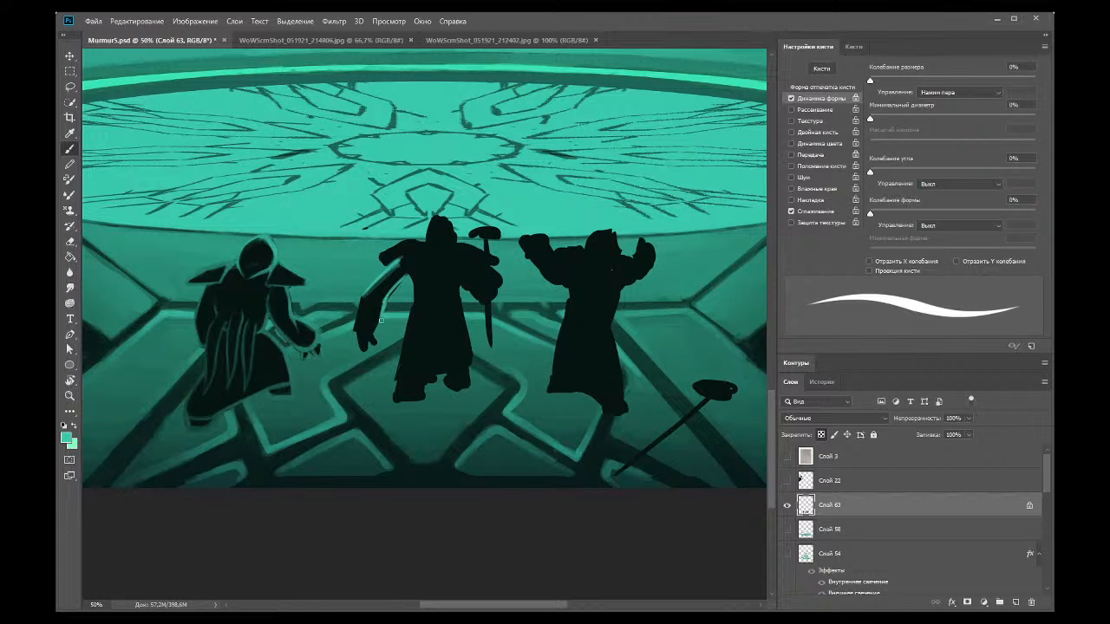
Step: Unlock the transparent pixels of layer Слой 63 and extend the teal outline around the middle figure's left forearm and cuff
click(821, 435)
drag(354, 317, 355, 321)
mouse_move(373, 281)
mouse_down()
mouse_move(356, 333)
mouse_move(354, 323)
mouse_move(378, 330)
mouse_up()
key(e)
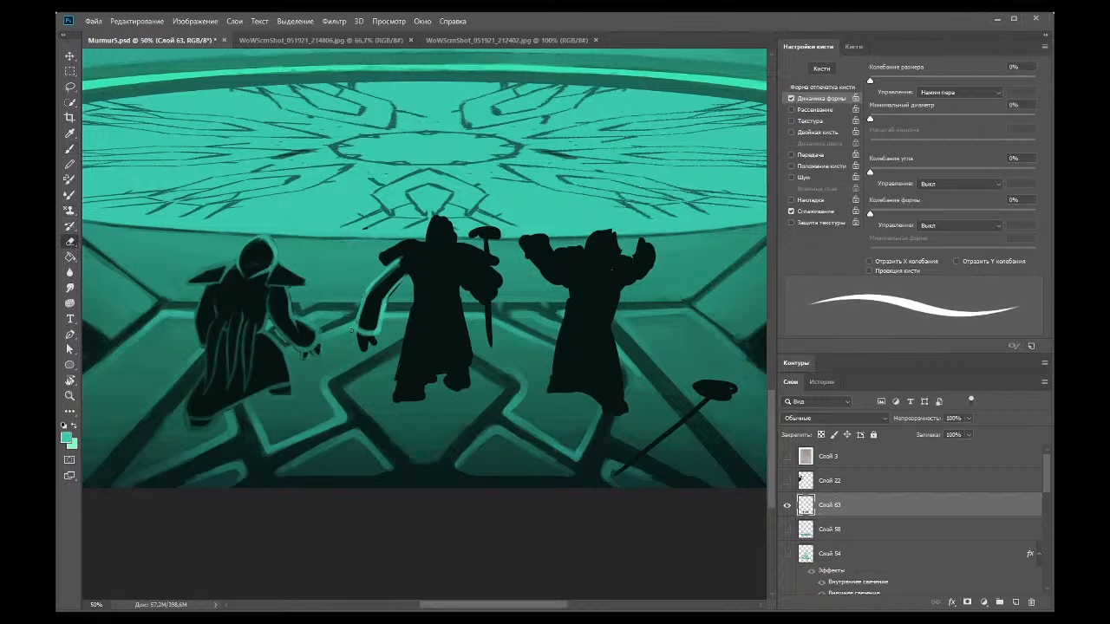
Step: Sample teal from the arm outline and paint the middle figure's torso, belt, robe folds, hem and leg outlines
click(70, 134)
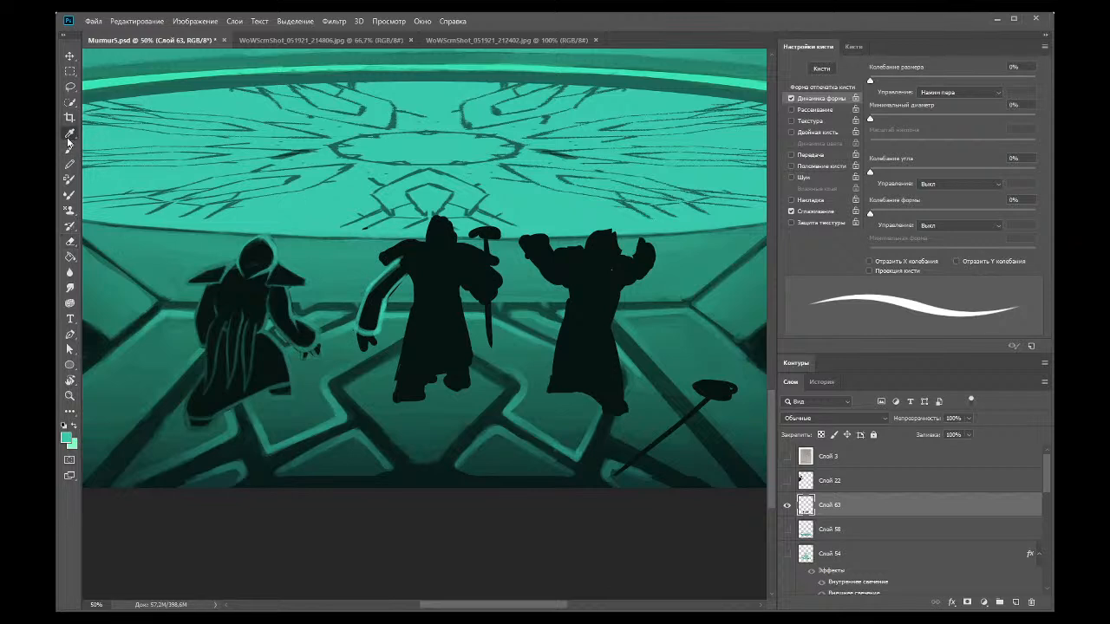
click(395, 275)
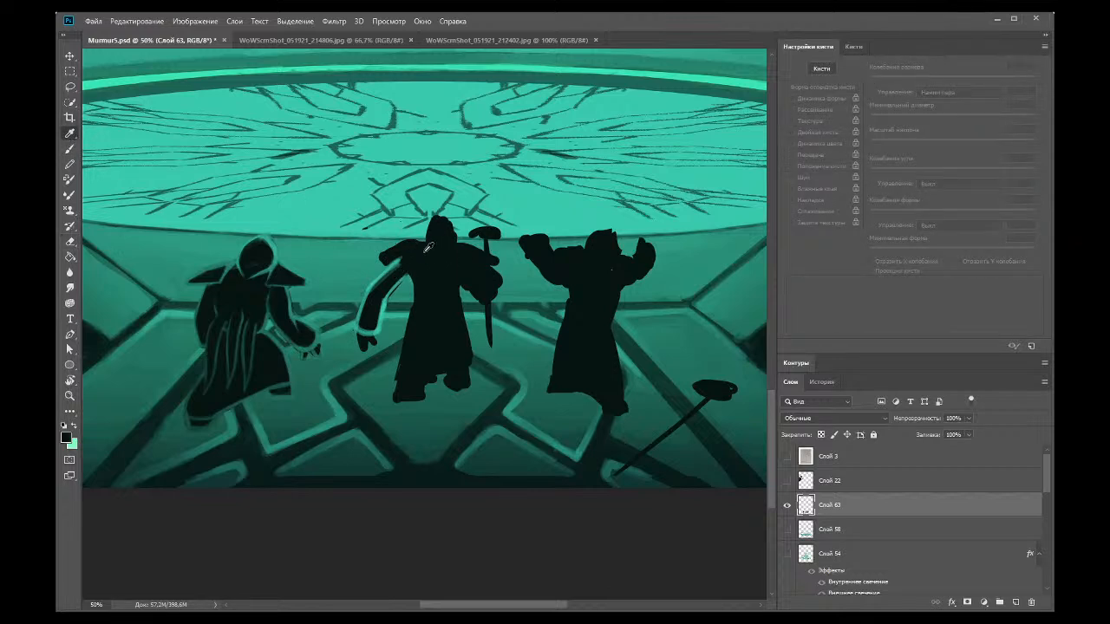
click(70, 148)
drag(408, 278, 413, 309)
click(70, 132)
click(395, 260)
click(381, 311)
click(71, 148)
drag(406, 260, 422, 312)
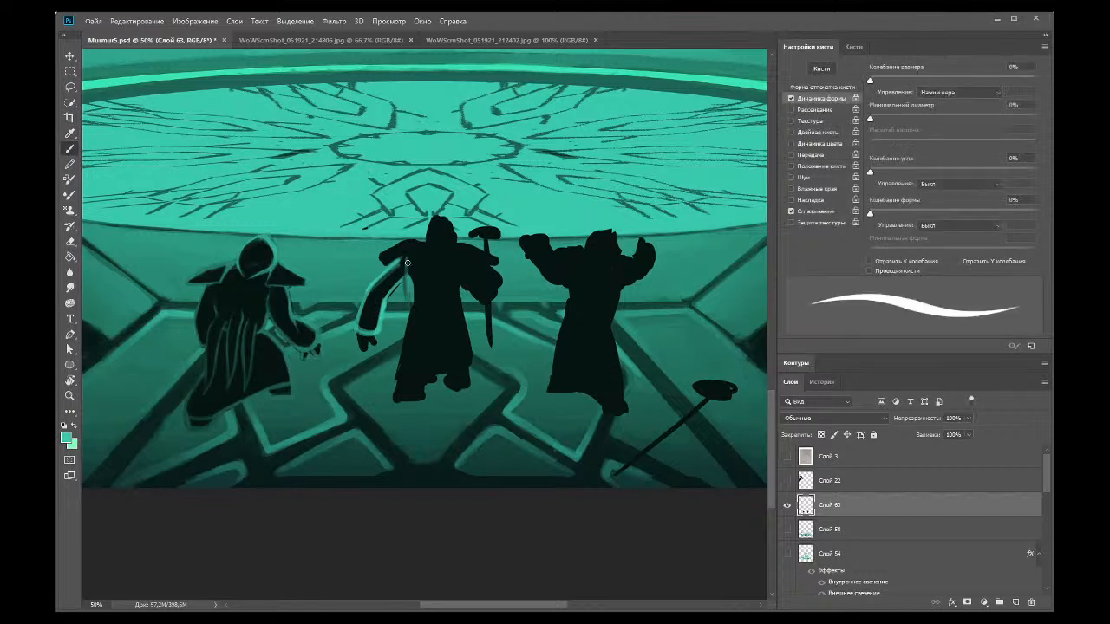
mouse_move(460, 263)
mouse_down()
mouse_move(454, 299)
mouse_move(462, 261)
mouse_move(456, 290)
mouse_move(404, 328)
mouse_move(411, 300)
mouse_move(414, 312)
mouse_move(447, 303)
mouse_move(416, 306)
mouse_move(440, 304)
mouse_move(423, 322)
mouse_move(415, 305)
mouse_move(407, 332)
mouse_move(410, 313)
mouse_move(404, 383)
mouse_move(417, 347)
mouse_move(405, 349)
mouse_move(405, 368)
mouse_move(402, 350)
mouse_move(394, 396)
mouse_move(424, 397)
mouse_move(428, 330)
mouse_move(424, 351)
mouse_move(432, 321)
mouse_move(449, 327)
mouse_move(438, 315)
mouse_move(444, 363)
mouse_move(469, 372)
mouse_move(450, 372)
mouse_move(440, 336)
mouse_up()
mouse_move(410, 388)
mouse_down()
mouse_move(427, 387)
mouse_move(398, 386)
mouse_move(456, 365)
mouse_up()
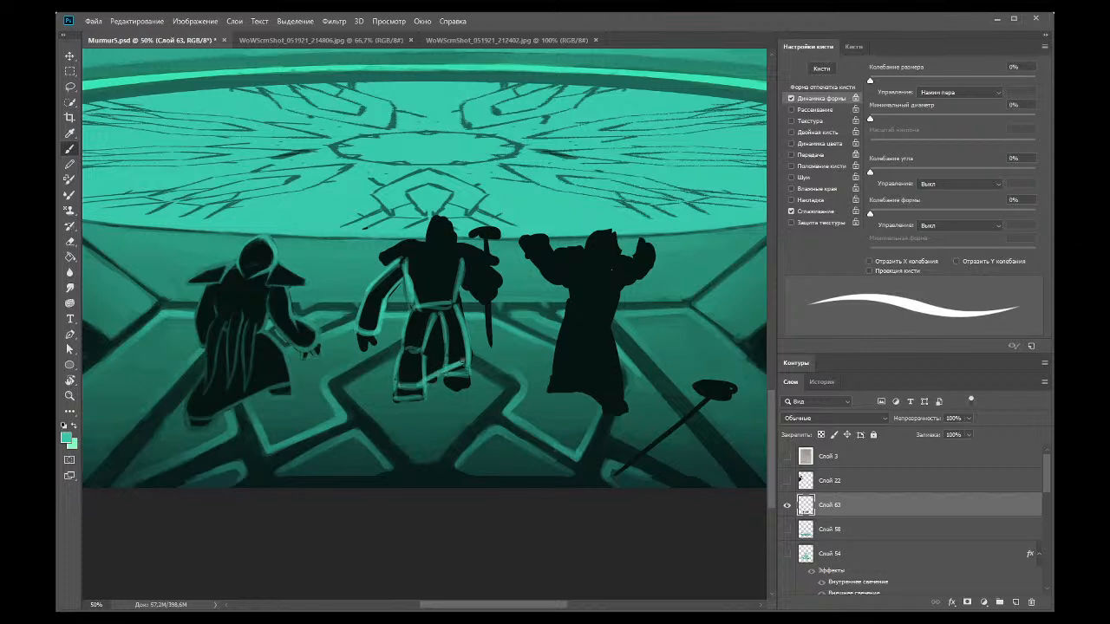
Step: Erase the excess black below the middle figure's robe hem and along the robe's right side
click(74, 242)
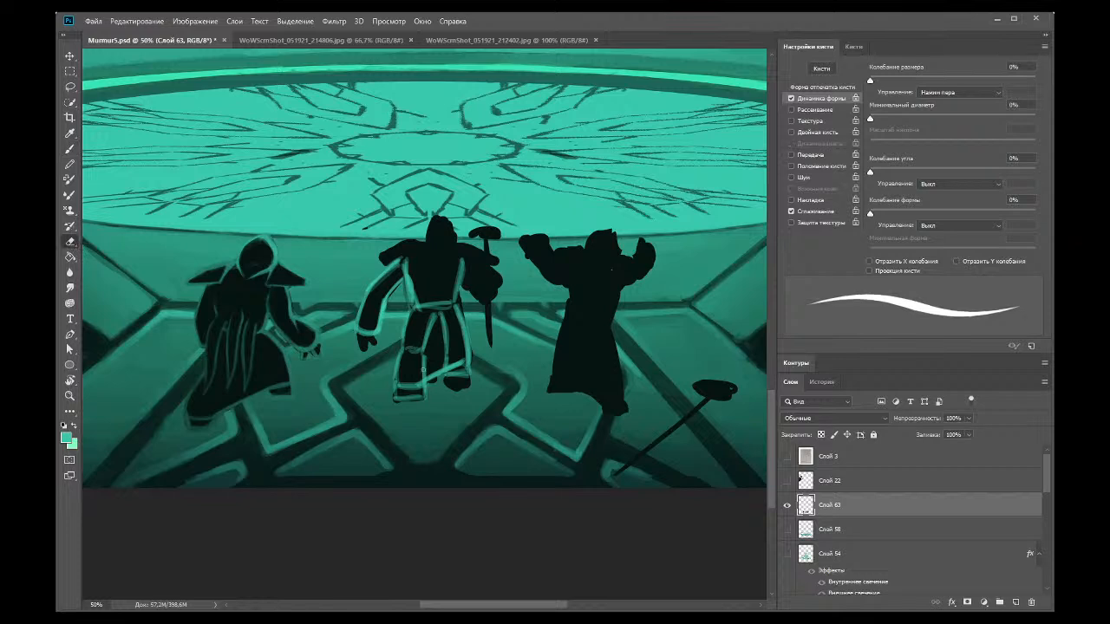
mouse_move(442, 378)
mouse_down()
mouse_move(469, 379)
mouse_move(444, 378)
mouse_move(443, 395)
mouse_up()
drag(460, 303, 461, 318)
Step: Sample teal and outline the middle figure's upper back, right arm and hand, and the staff with its head
click(70, 134)
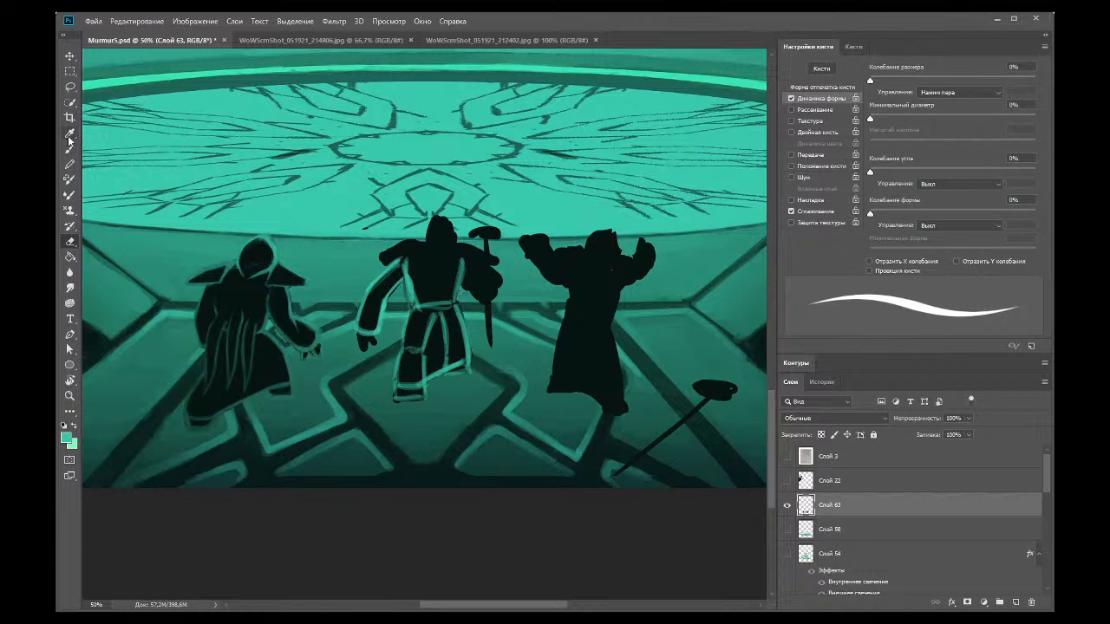
click(407, 253)
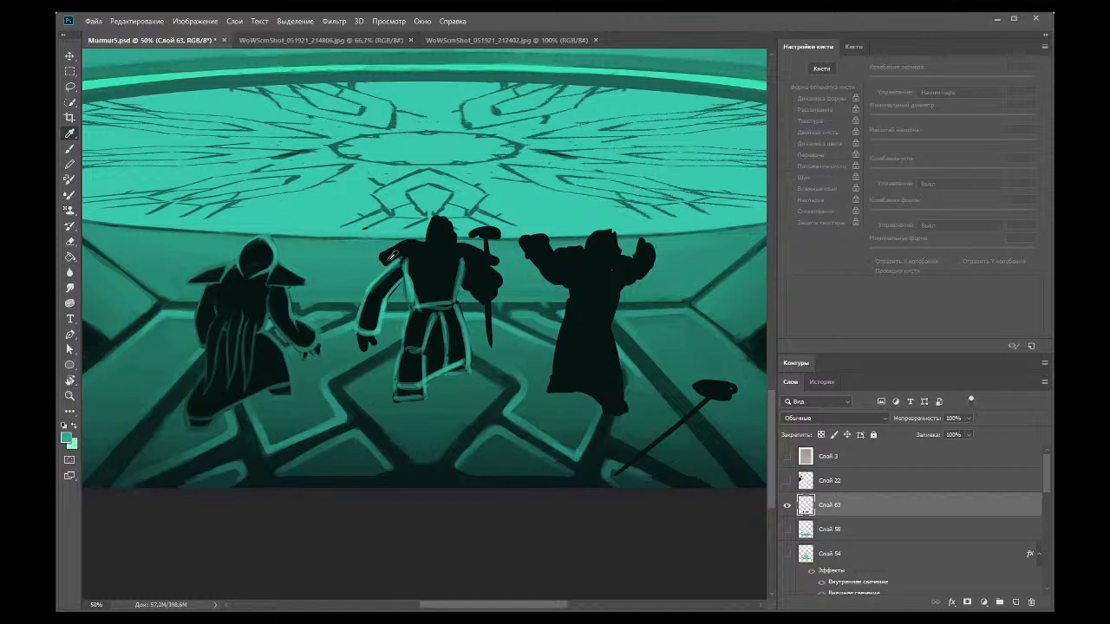
click(386, 305)
key(b)
mouse_move(403, 260)
mouse_down()
mouse_move(463, 255)
mouse_move(403, 256)
mouse_move(447, 258)
mouse_up()
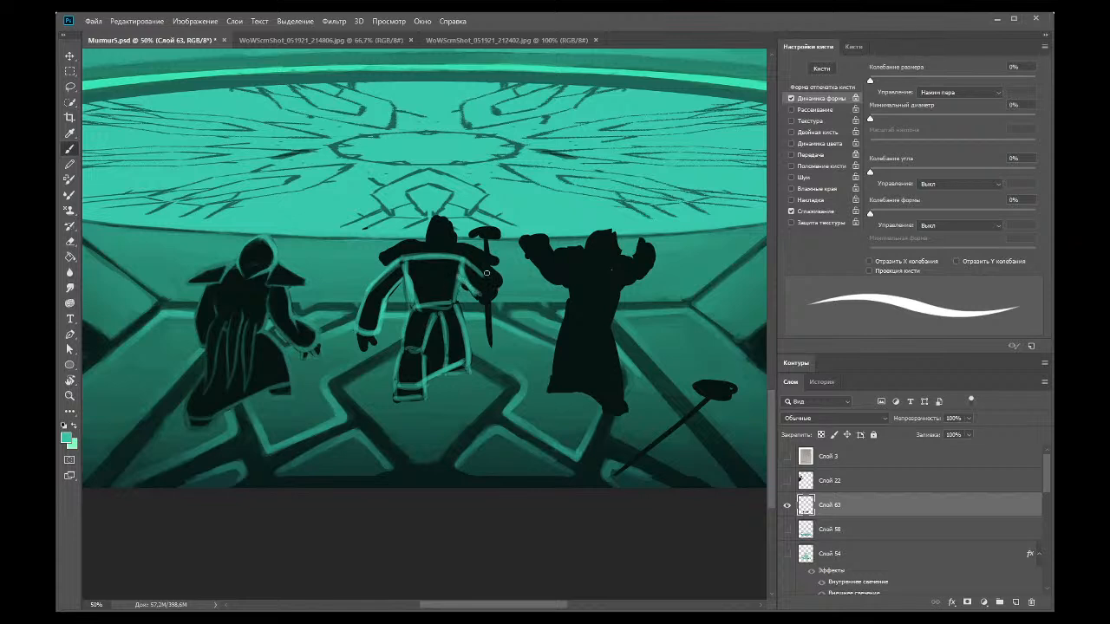
drag(495, 274, 498, 287)
drag(484, 235, 490, 344)
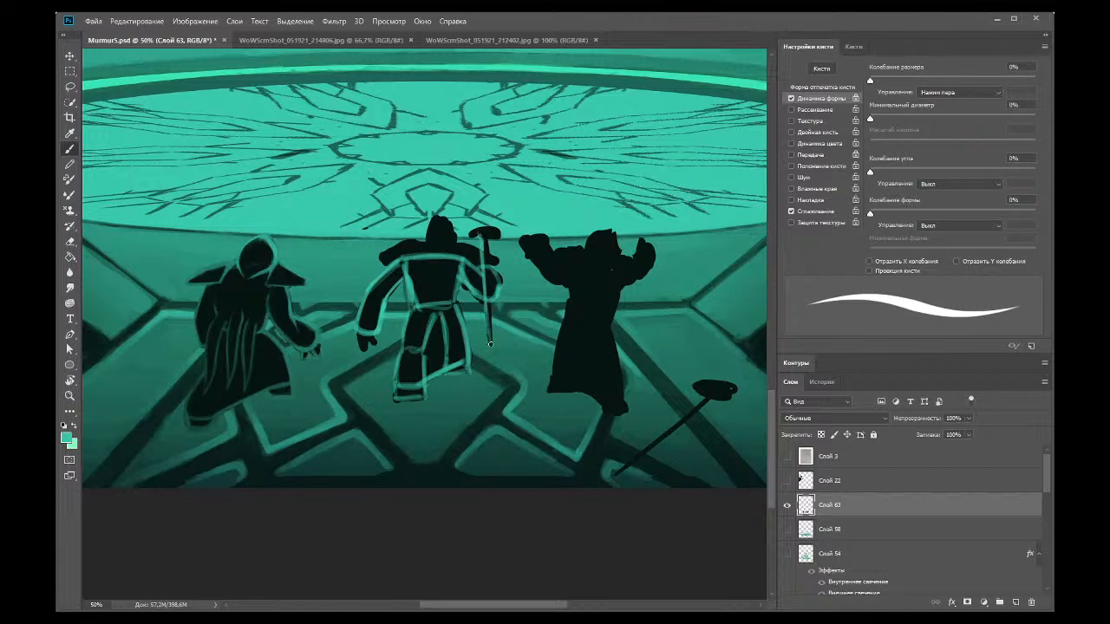
mouse_move(473, 235)
mouse_down()
mouse_move(500, 230)
mouse_move(473, 234)
mouse_move(488, 228)
mouse_up()
click(70, 241)
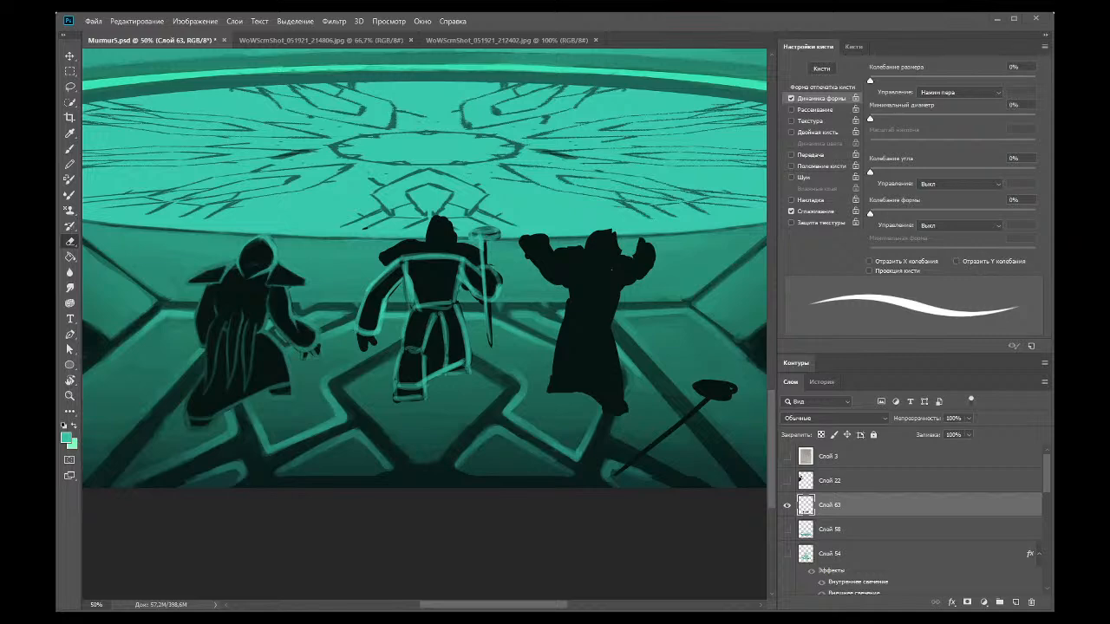
Step: Review the outlined middle figure within the full composition and beside the other two silhouettes
click(69, 396)
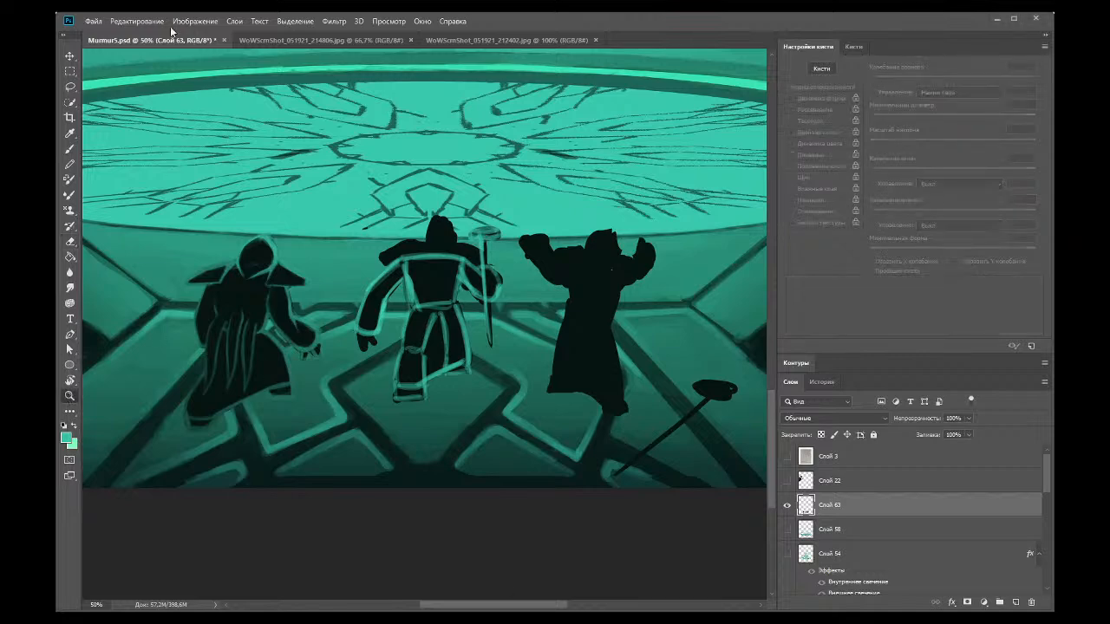
alt+click(371, 302)
alt+click(371, 300)
alt+click(367, 301)
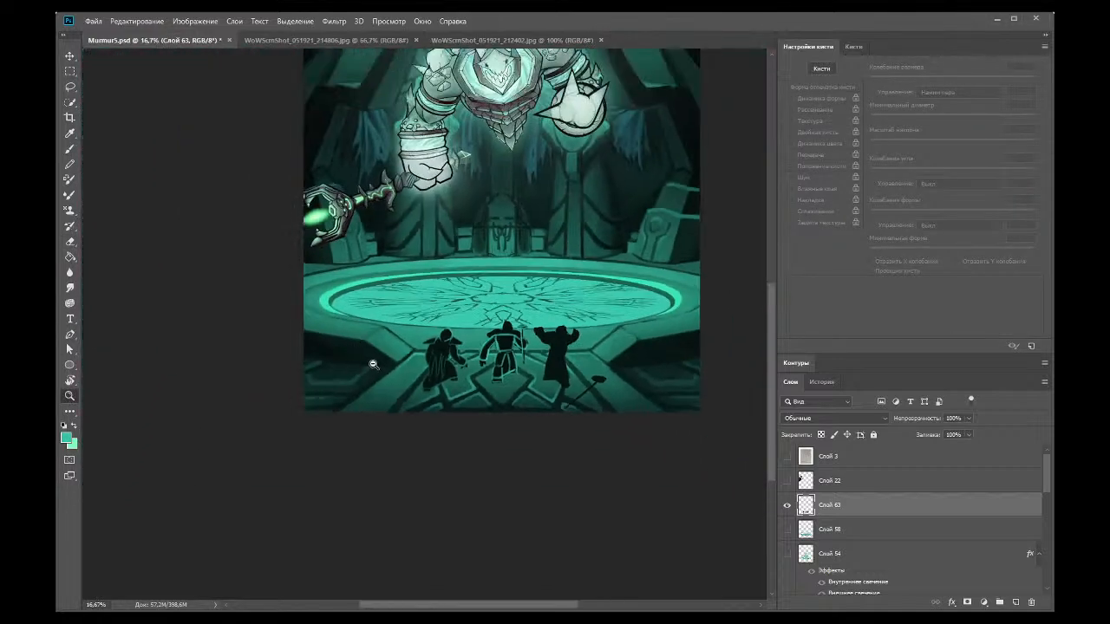
alt+click(373, 364)
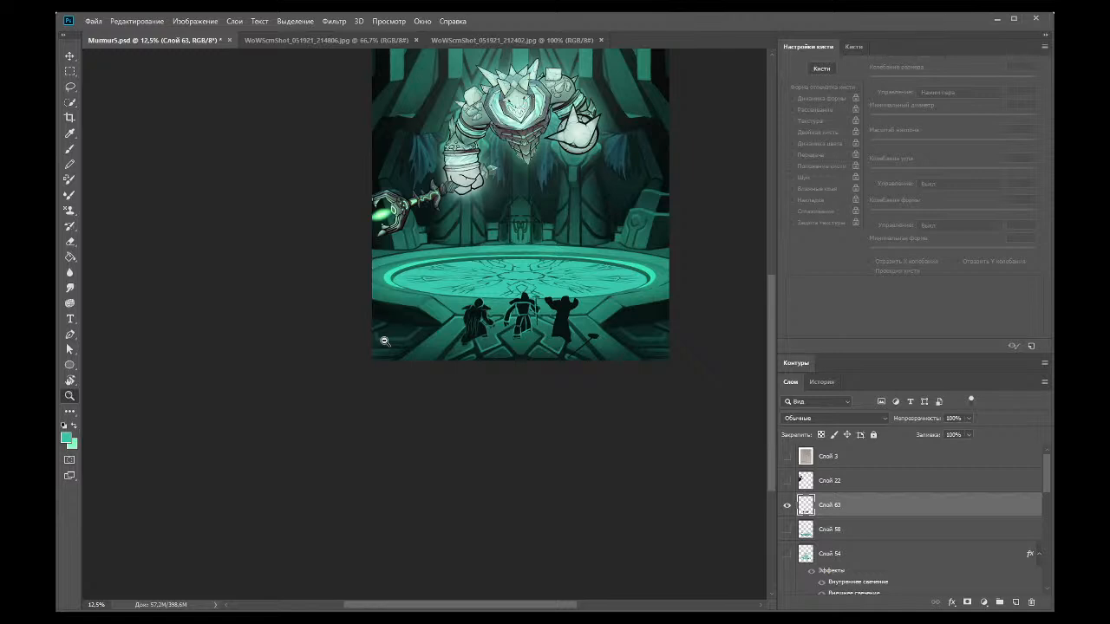
click(525, 254)
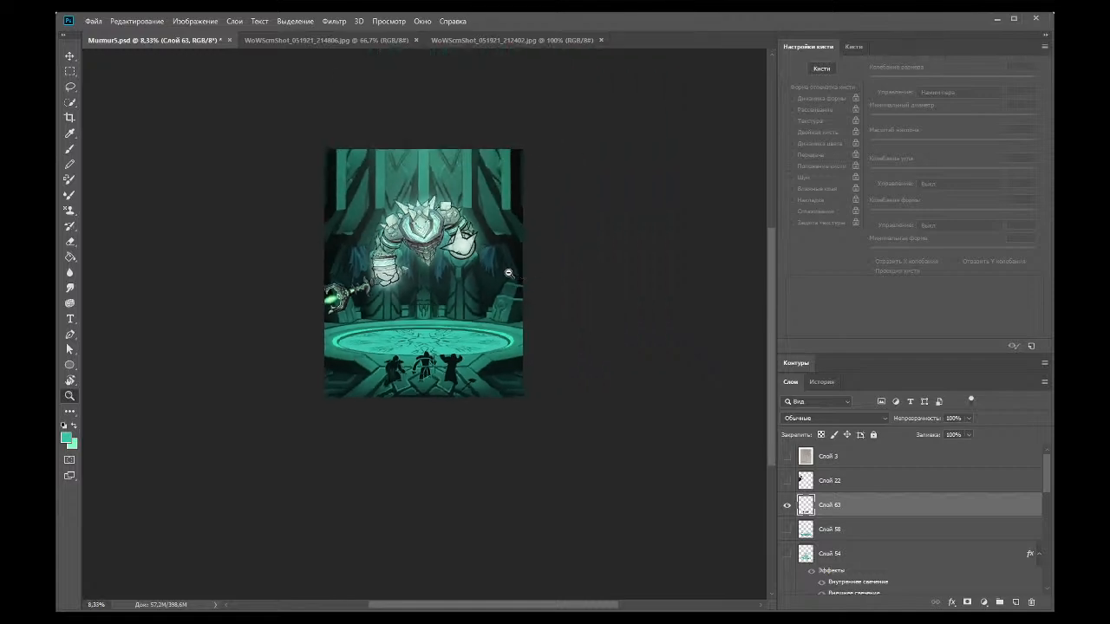
click(398, 407)
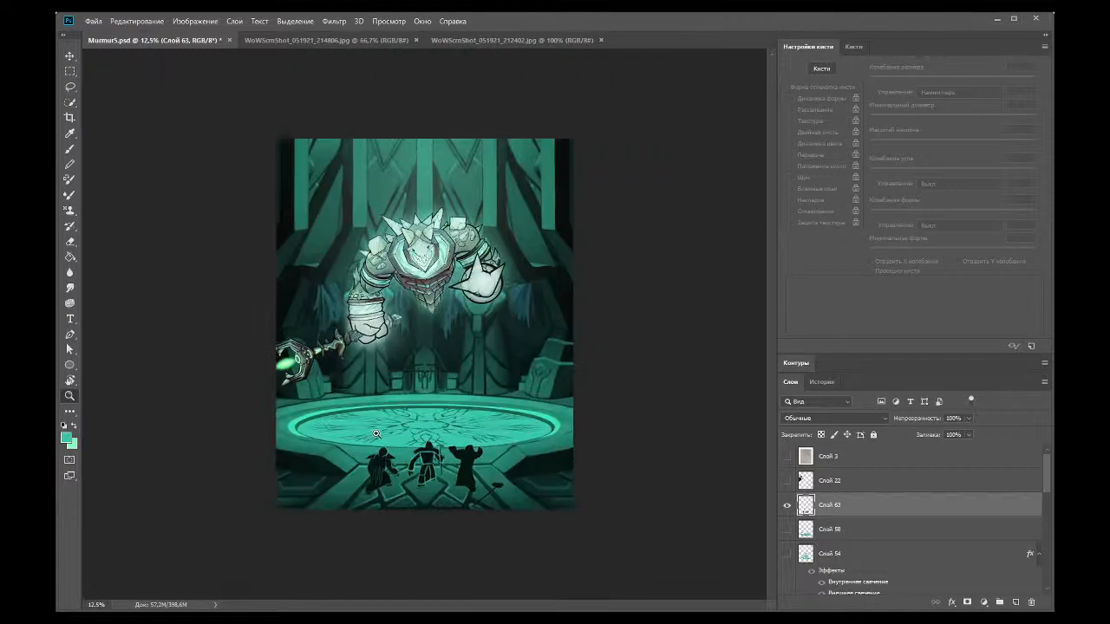
click(371, 496)
click(400, 537)
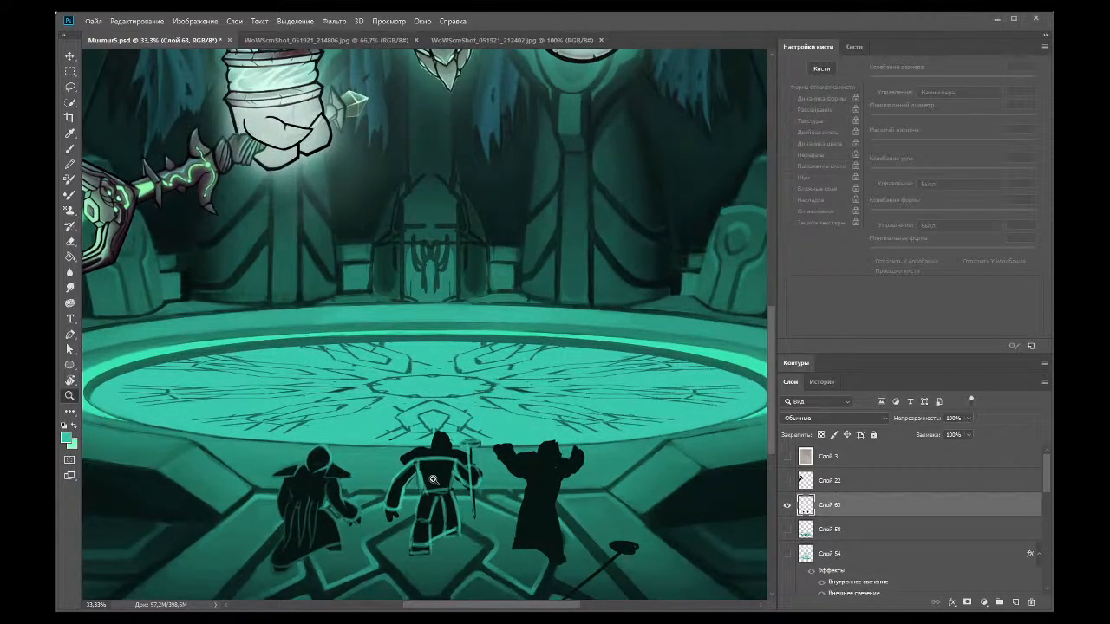
click(413, 510)
Step: Outline the middle figure's hood in teal, and sample black from inside the hood for touch-ups
click(69, 134)
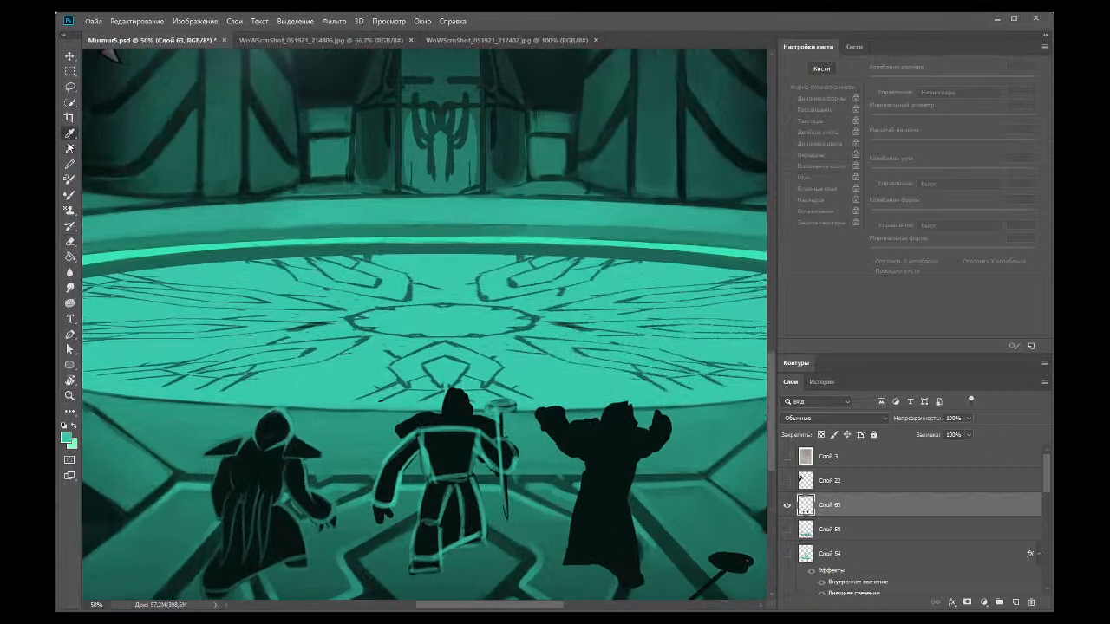
click(69, 149)
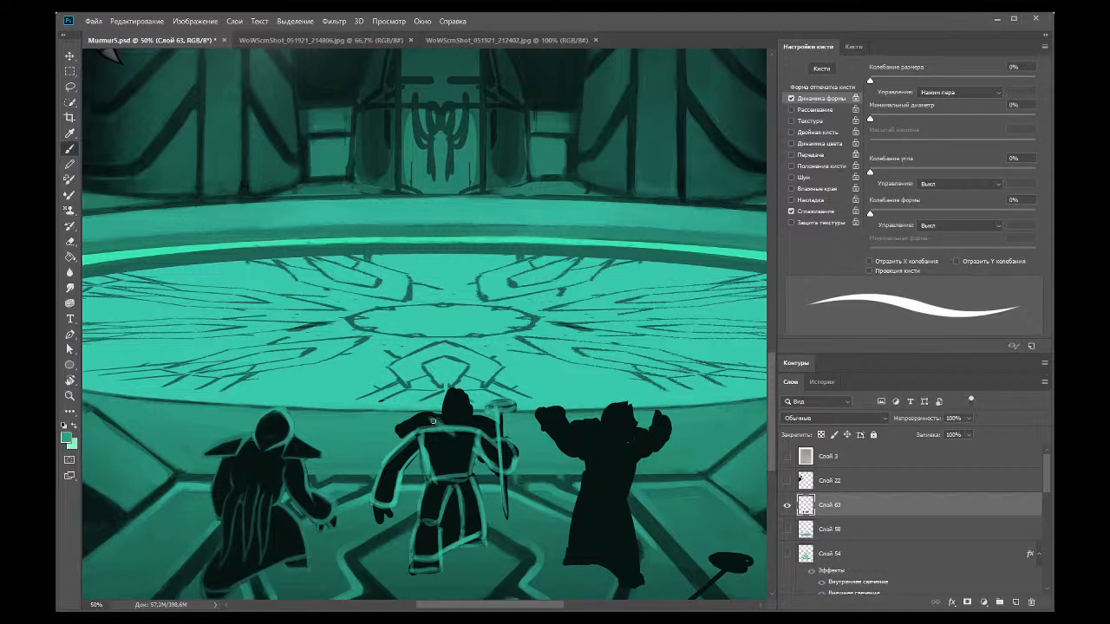
mouse_move(450, 398)
mouse_down()
mouse_move(466, 409)
mouse_move(461, 430)
mouse_move(466, 415)
mouse_move(440, 413)
mouse_up()
click(69, 133)
click(454, 408)
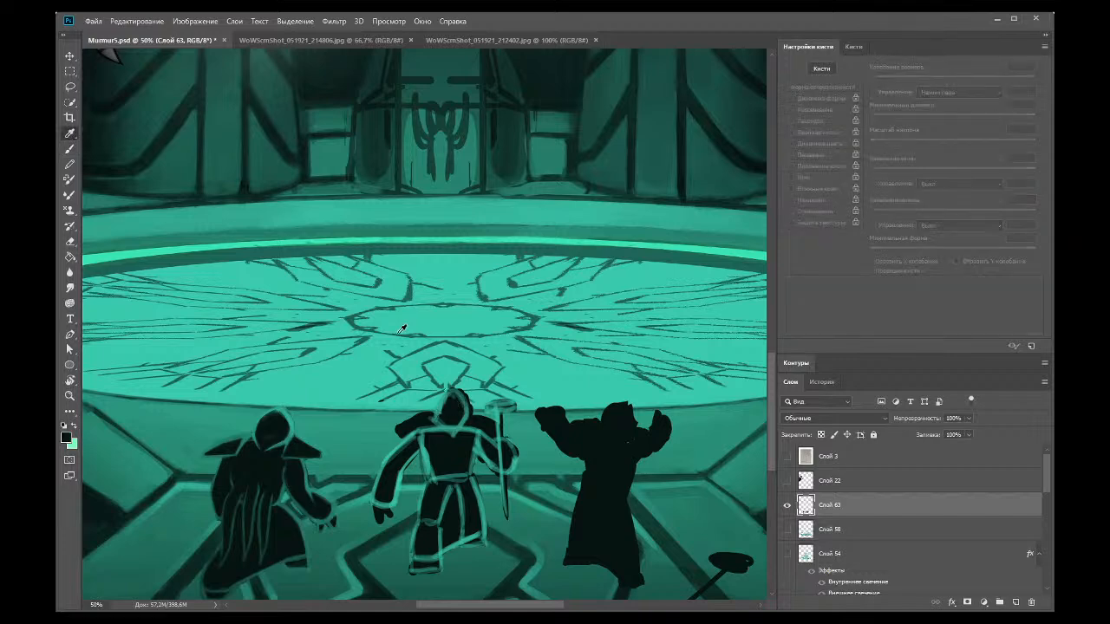
click(69, 149)
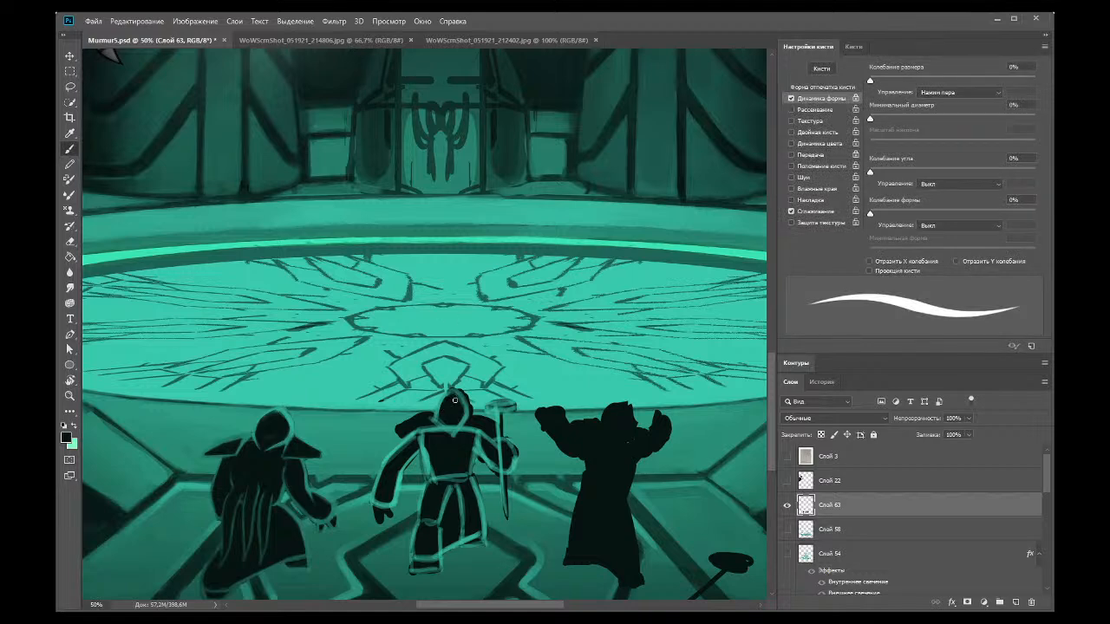
Step: Erase the edges of the middle figure's left shoulder pad and hood to sharpen their shapes
key(e)
drag(397, 425, 465, 397)
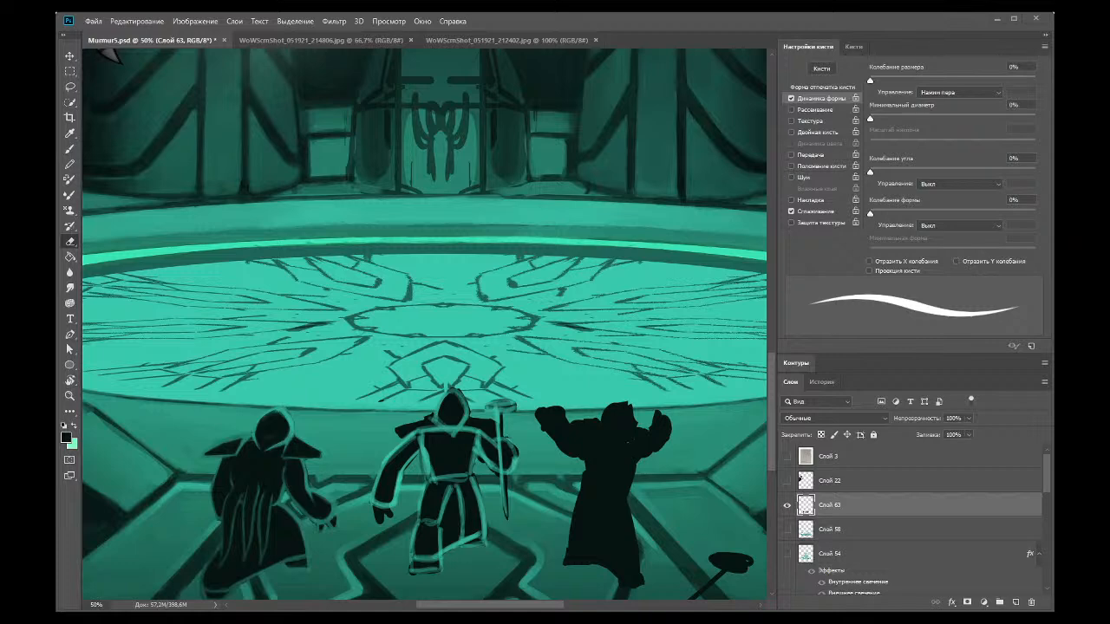
click(70, 132)
click(69, 148)
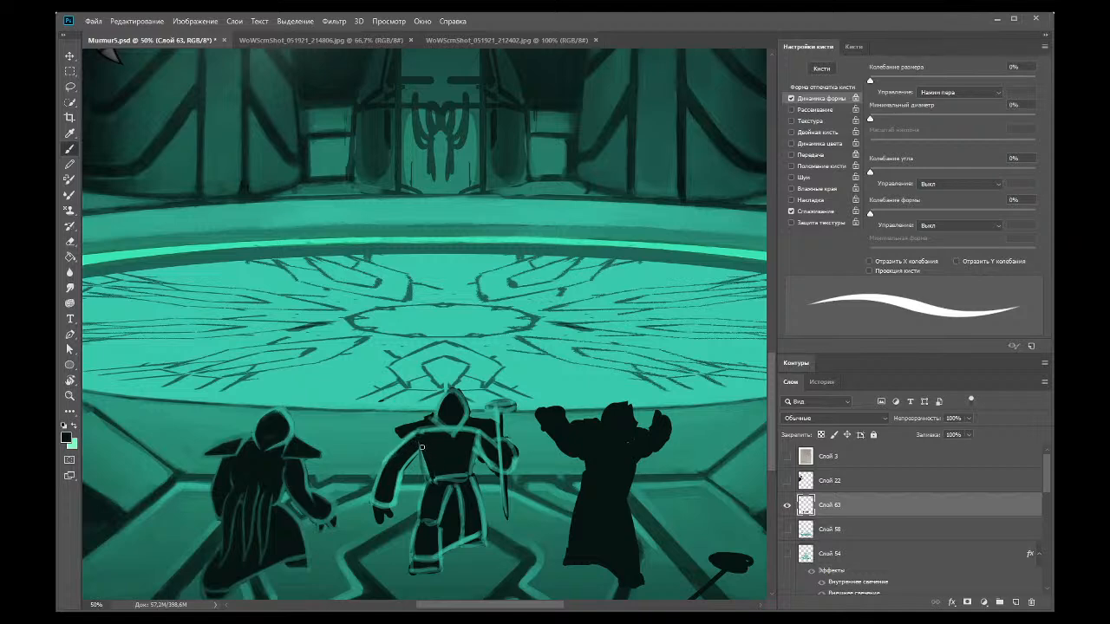
Step: Sample teal from the arm outline, repaint the edges of the middle figure's torso and robe, and erase the excess
click(69, 134)
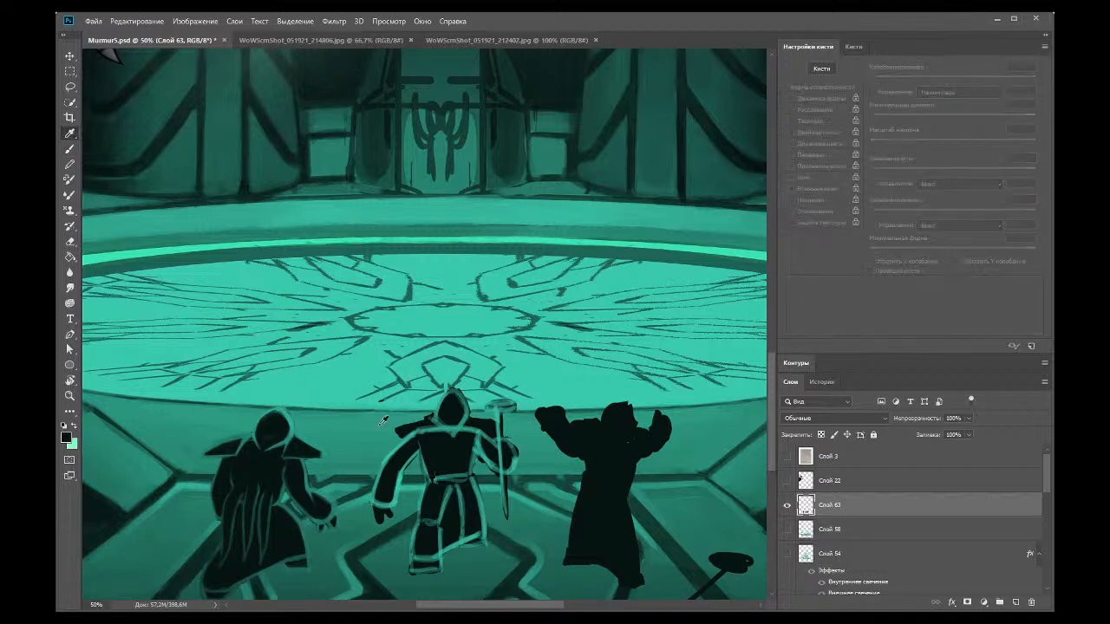
click(404, 464)
click(69, 149)
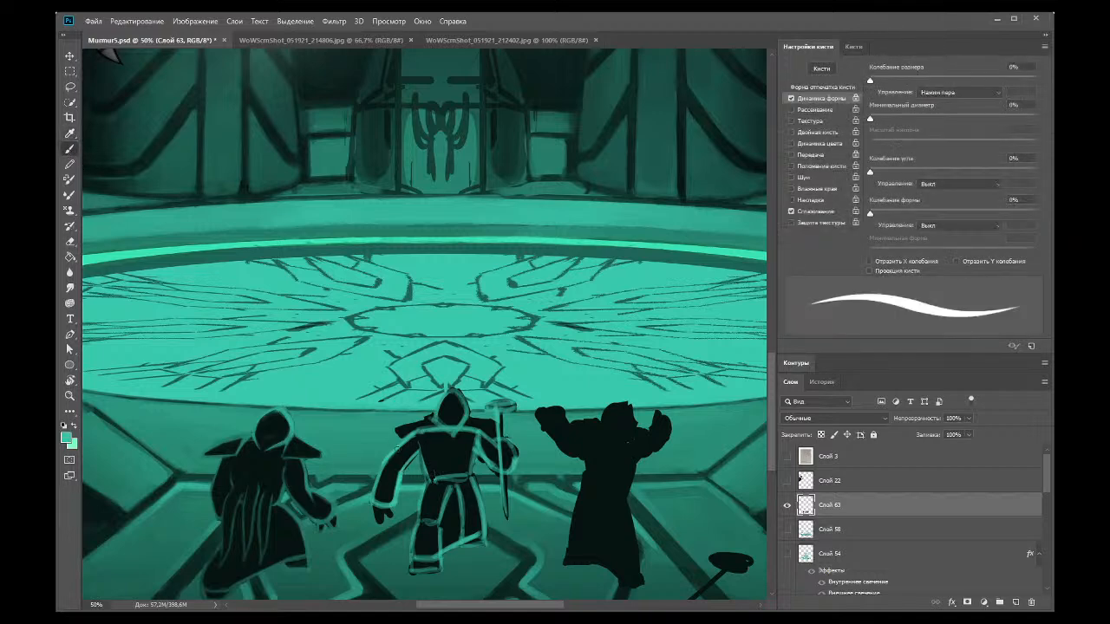
mouse_move(418, 454)
mouse_down()
mouse_move(428, 480)
mouse_move(421, 457)
mouse_move(418, 518)
mouse_up()
click(69, 241)
click(69, 149)
click(71, 241)
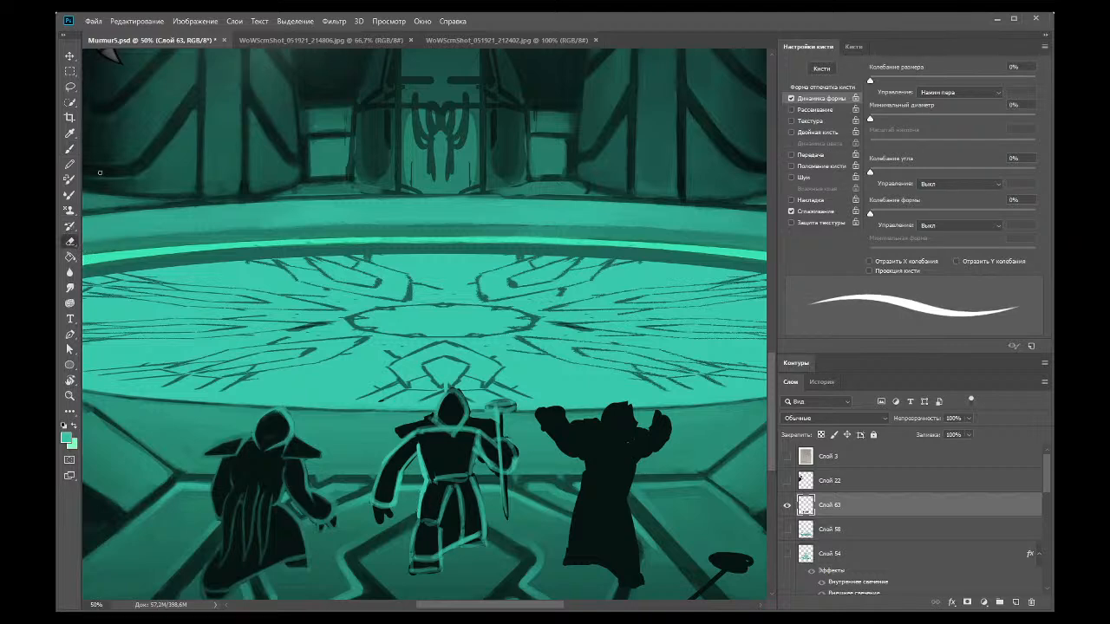
click(70, 148)
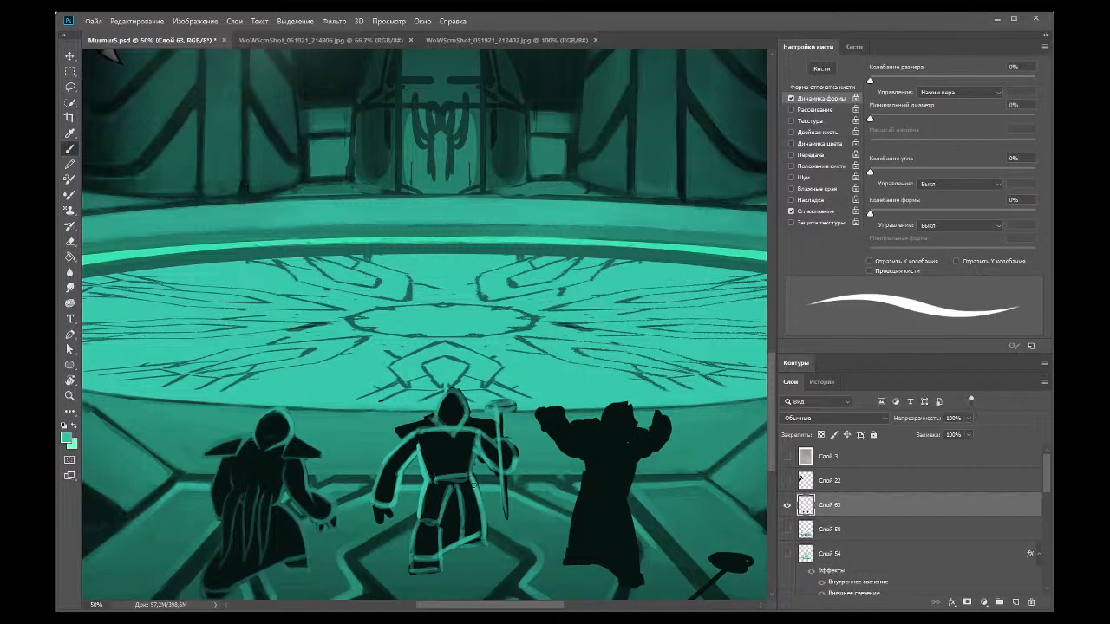
Step: Sample black and paint over the middle figure's belt and inner robe folds, enlarging the brush for the robe
key(i)
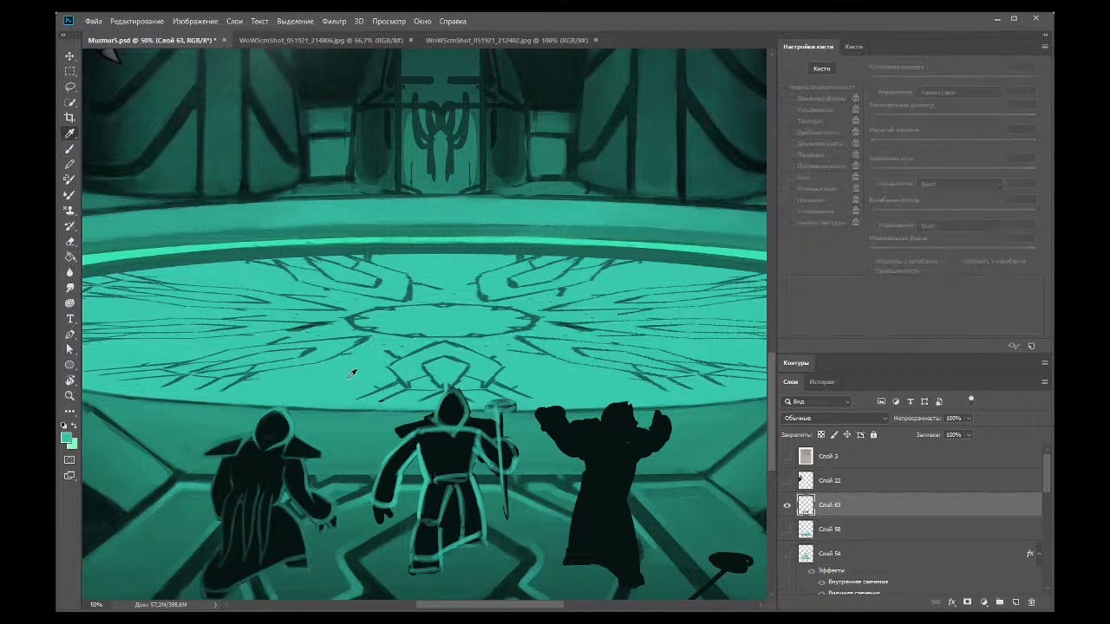
key(b)
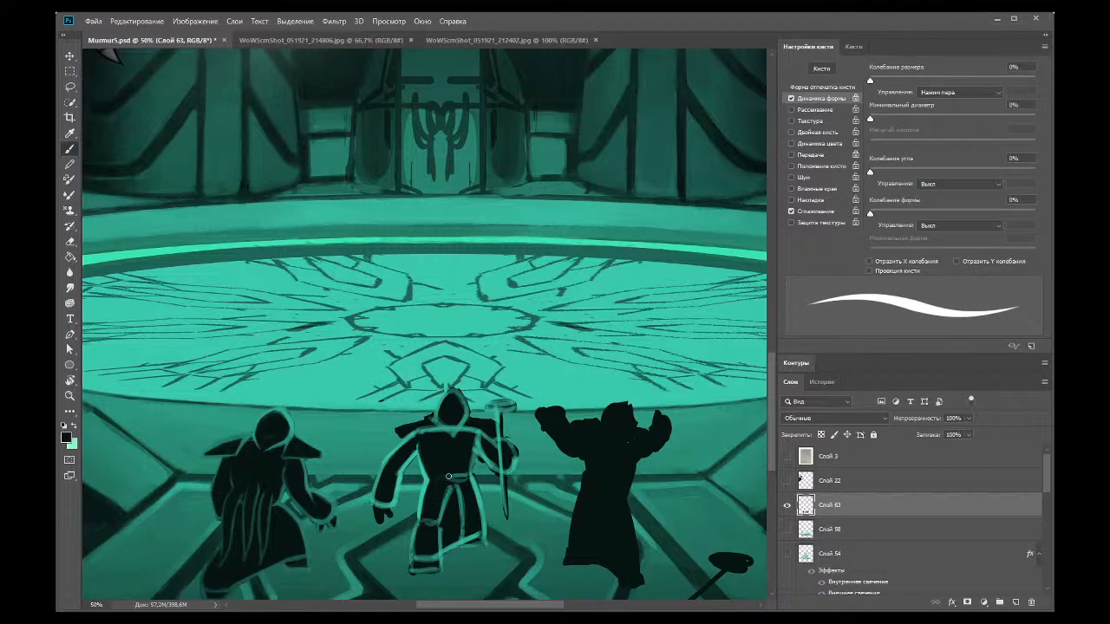
drag(459, 484, 464, 522)
key(bracketright)
key(bracketright)
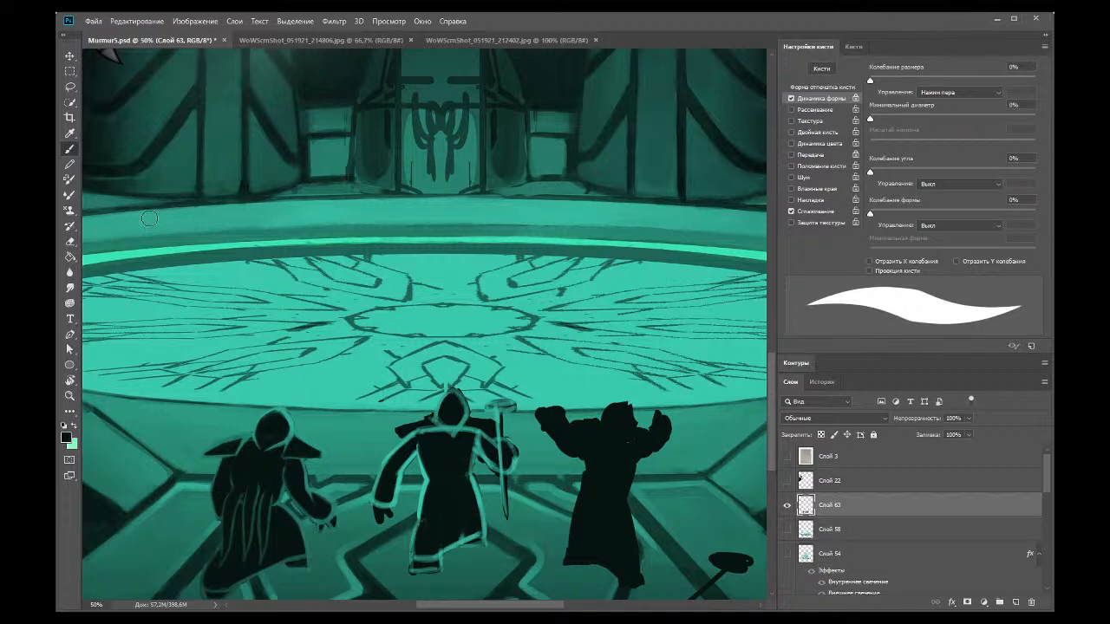
Step: Sample teal and, with a smaller brush, outline the middle figure's left hand, foot and robe hem
key(i)
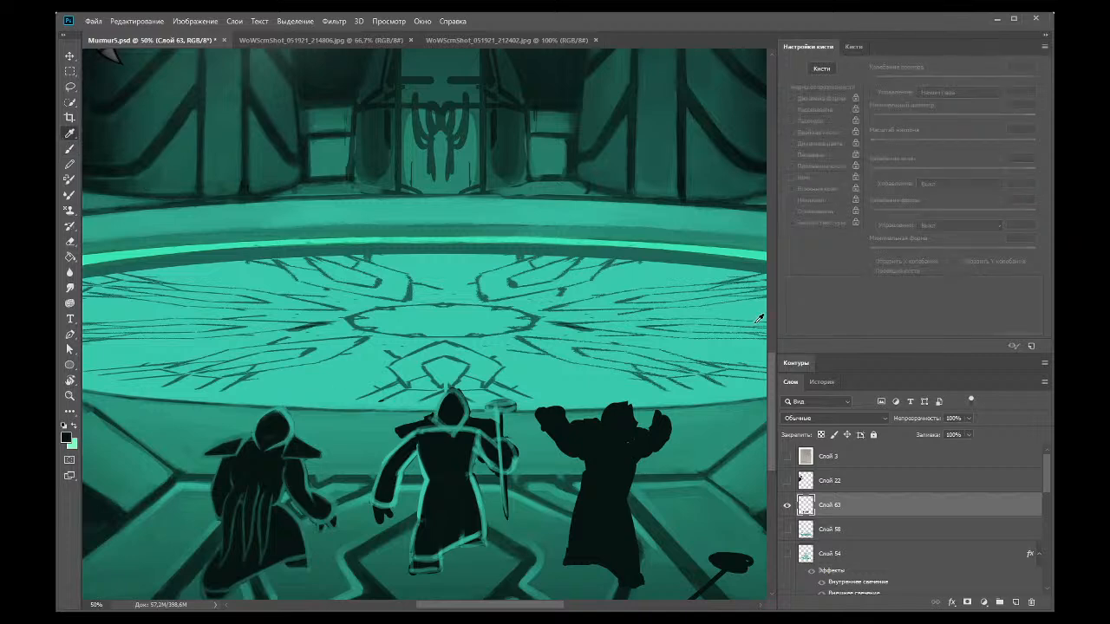
scroll(430, 419, down, 2)
click(427, 420)
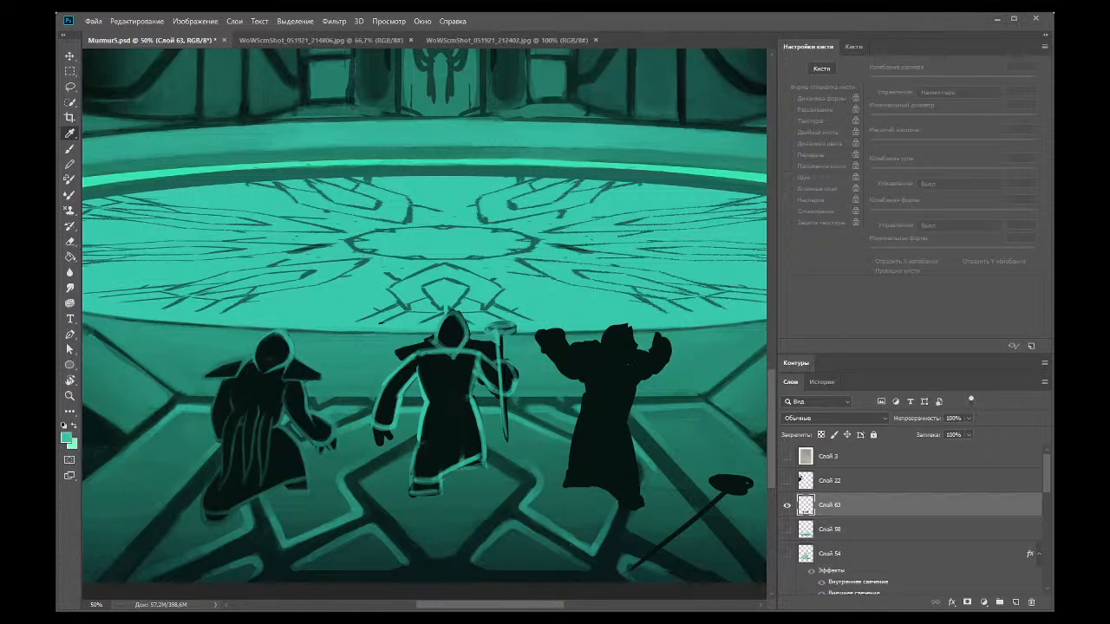
click(69, 148)
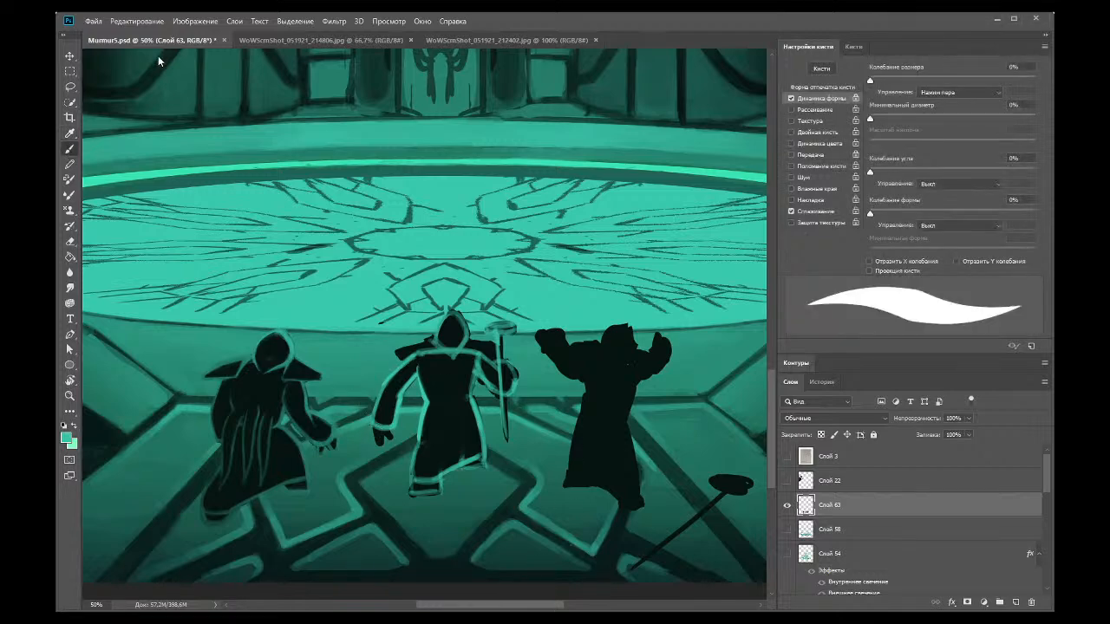
key([)
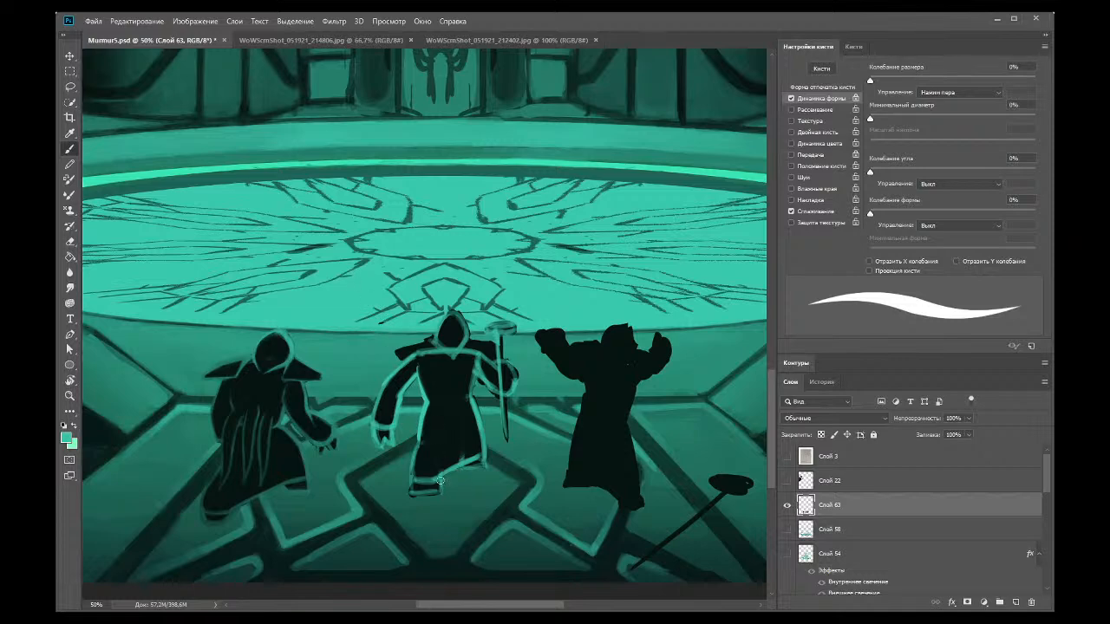
mouse_move(431, 493)
mouse_down()
mouse_move(413, 494)
mouse_move(439, 494)
mouse_move(417, 483)
mouse_move(413, 494)
mouse_move(412, 468)
mouse_move(424, 483)
mouse_move(479, 466)
mouse_move(485, 437)
mouse_up()
click(70, 133)
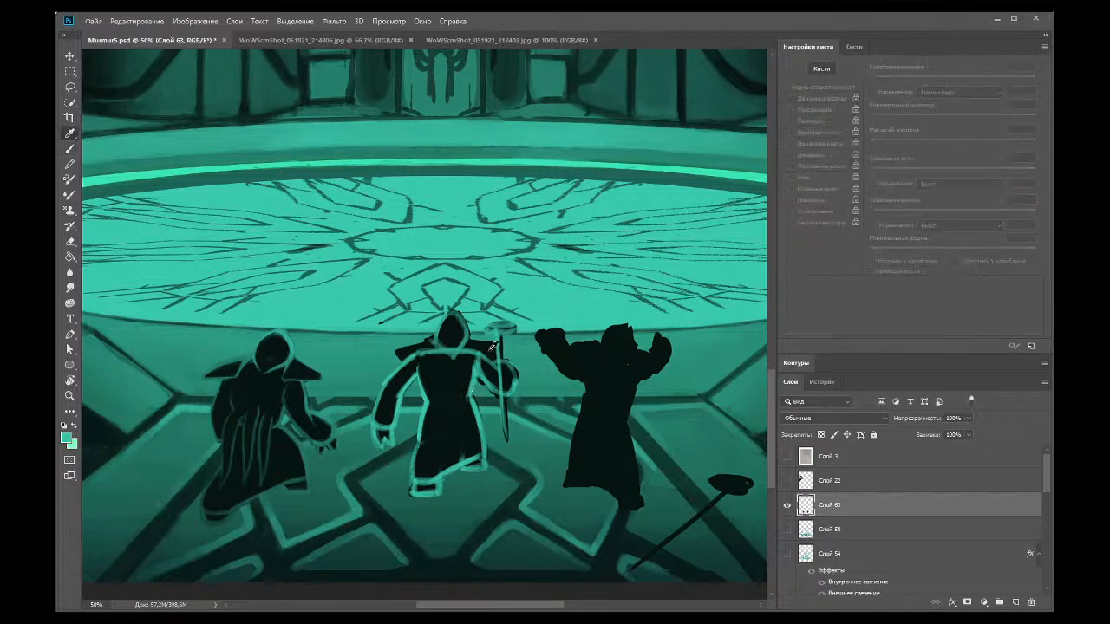
Step: Sample black from the middle figure and paint over its right arm and the hand holding the staff
click(493, 366)
key(b)
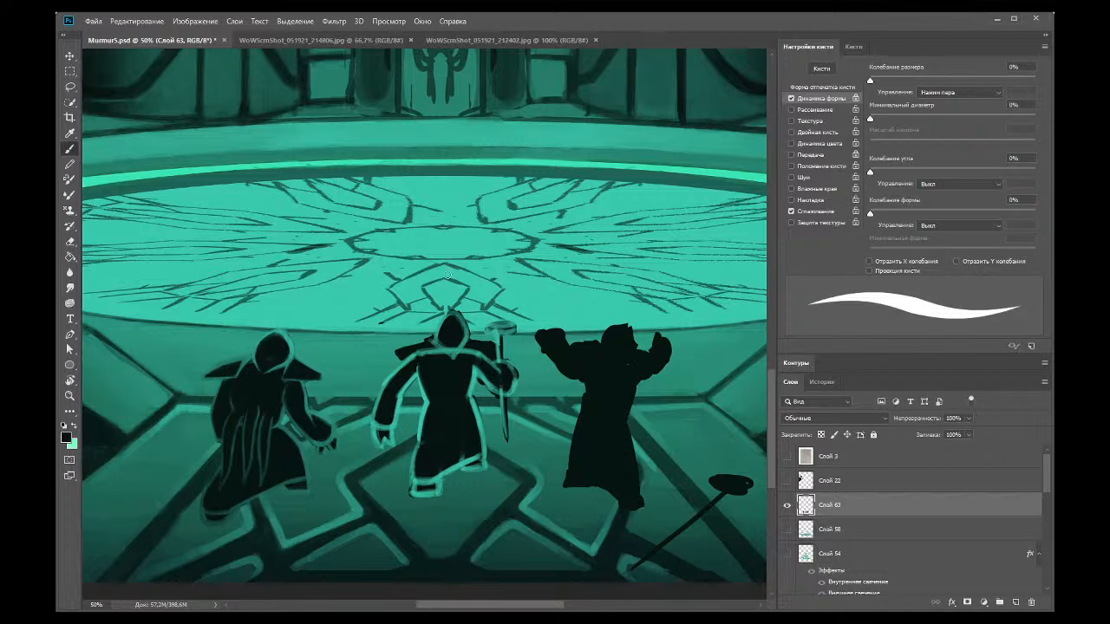
key(i)
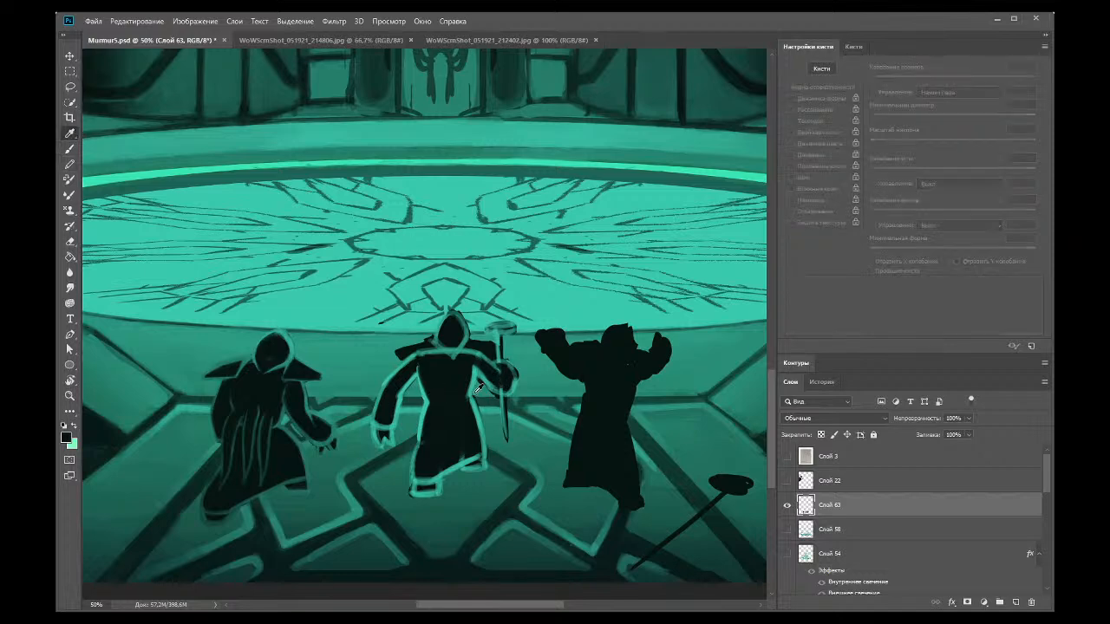
click(470, 378)
click(72, 149)
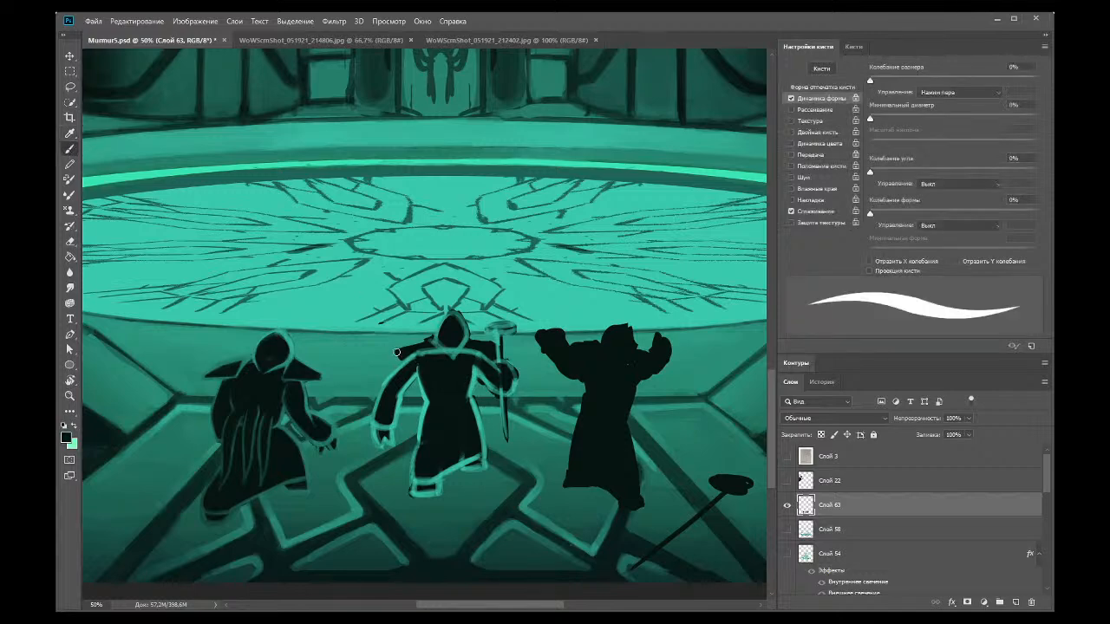
Step: Sample teal to outline the middle figure's left shoulder pad, and fill the pad's interior with sampled black
click(69, 133)
click(392, 342)
click(69, 149)
mouse_move(438, 362)
mouse_down()
mouse_move(382, 358)
mouse_move(418, 343)
mouse_move(442, 361)
mouse_move(463, 348)
mouse_move(484, 366)
mouse_up()
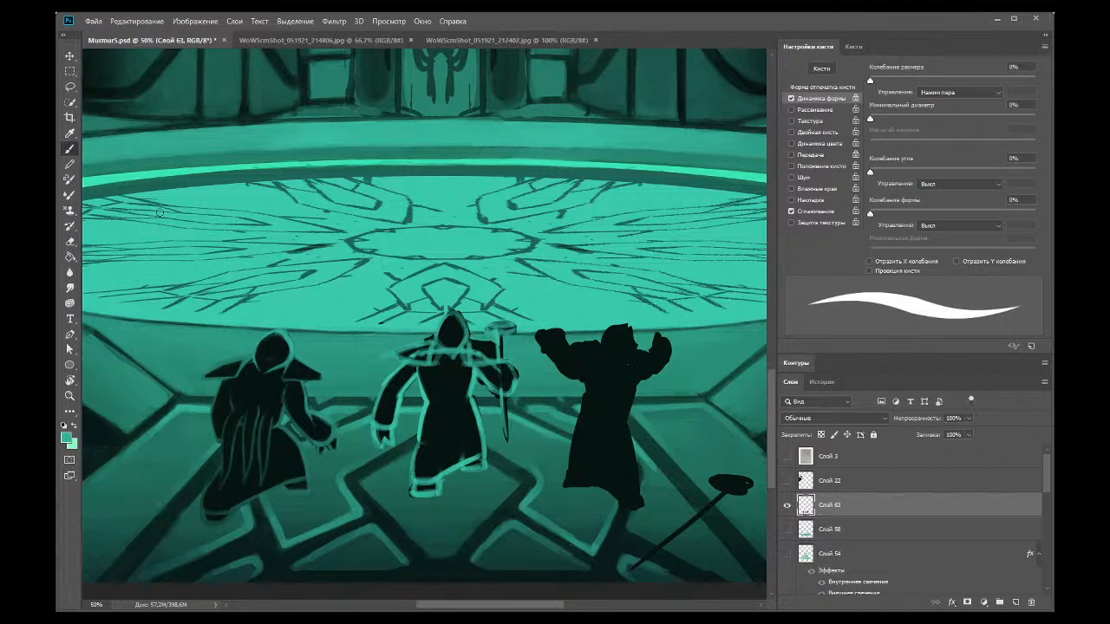
click(69, 135)
click(448, 378)
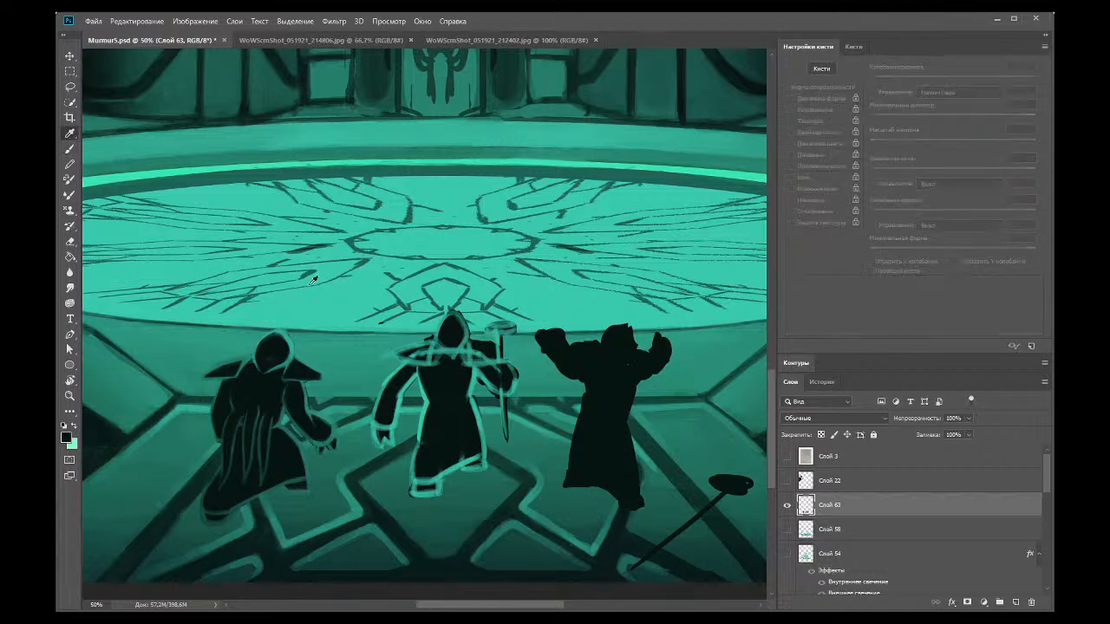
click(70, 150)
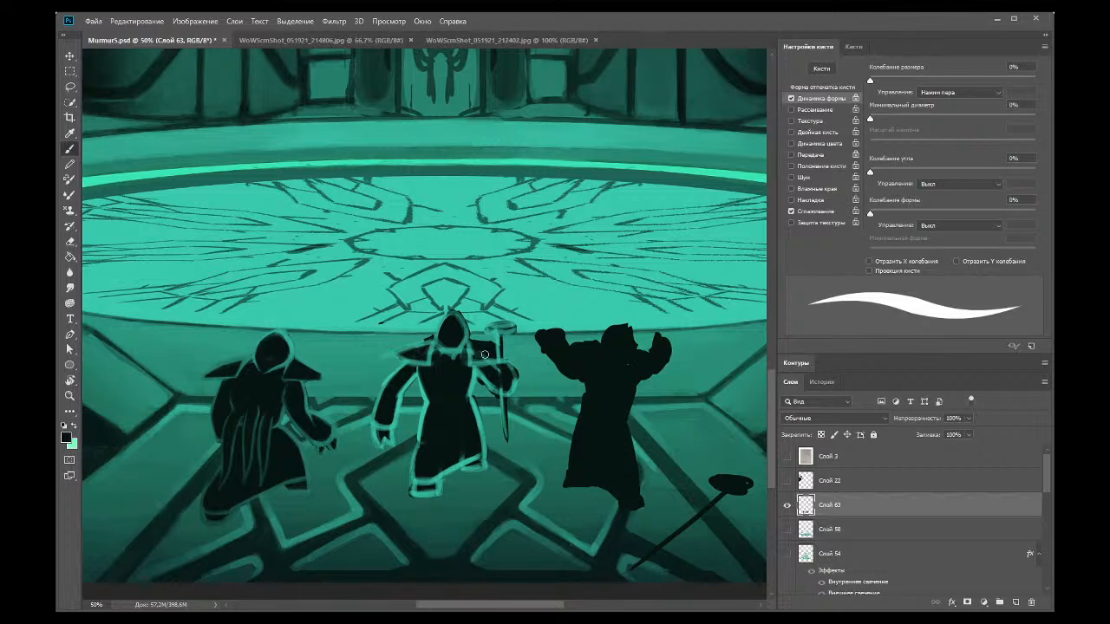
Step: Sample teal from the torso outline and draw the edge of the middle figure's right shoulder pad
key(i)
click(425, 397)
key(b)
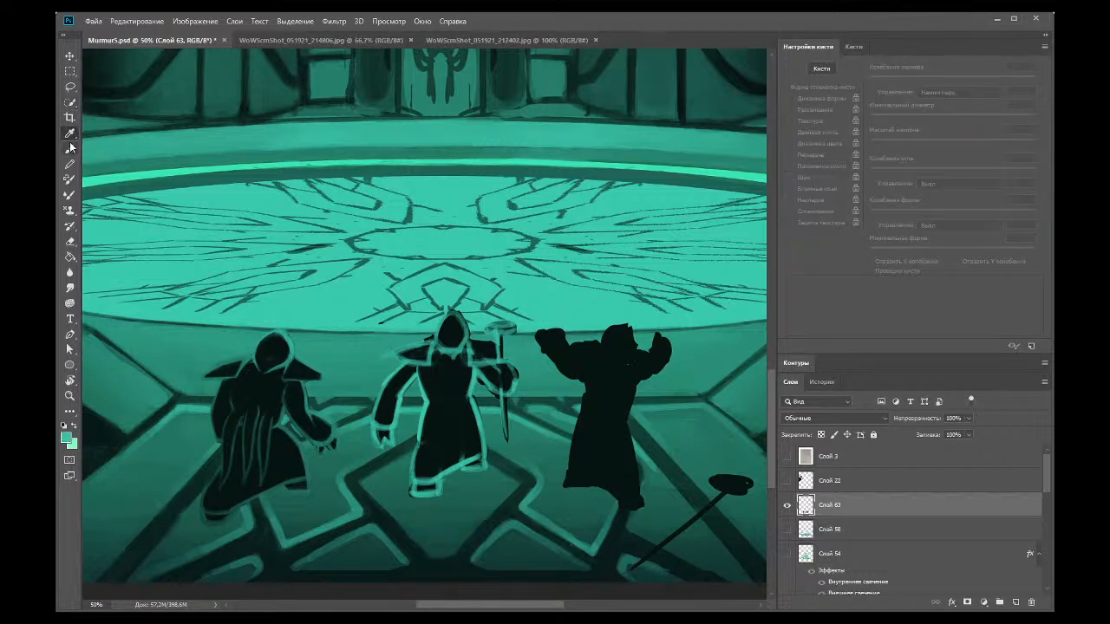
drag(470, 347, 513, 358)
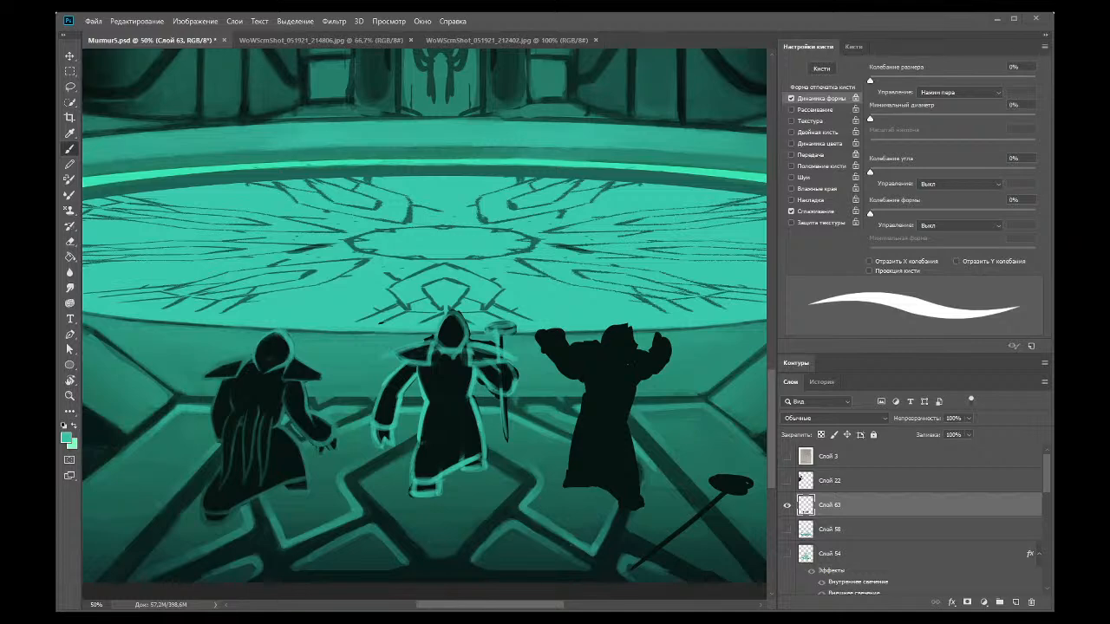
Step: Sample black and fill in the middle figure's right shoulder pad and the neck area below its hood
click(70, 133)
click(428, 386)
key(b)
drag(448, 361, 460, 356)
key(i)
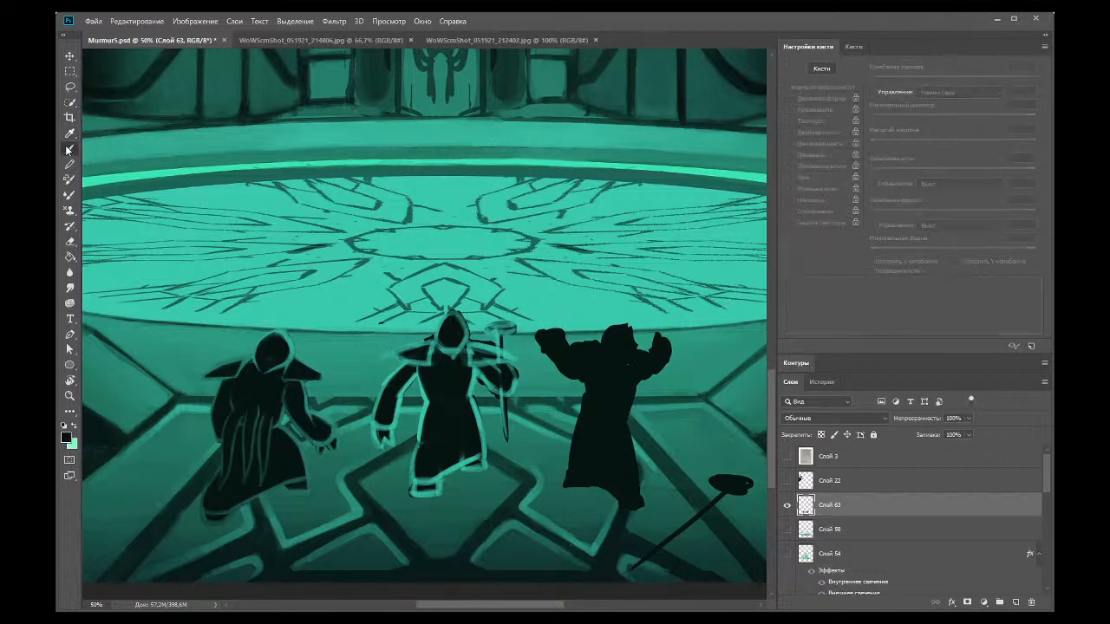
click(69, 149)
drag(442, 345, 459, 339)
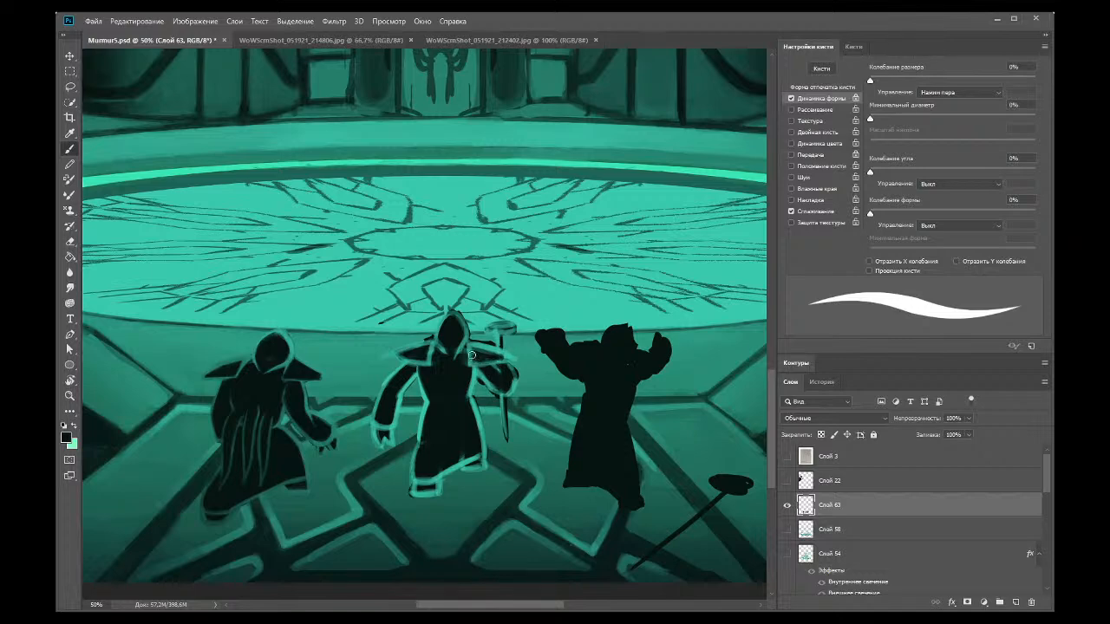
Step: Sample teal from the robe outline and retouch the edges of the middle figure's right shoulder pad
key(i)
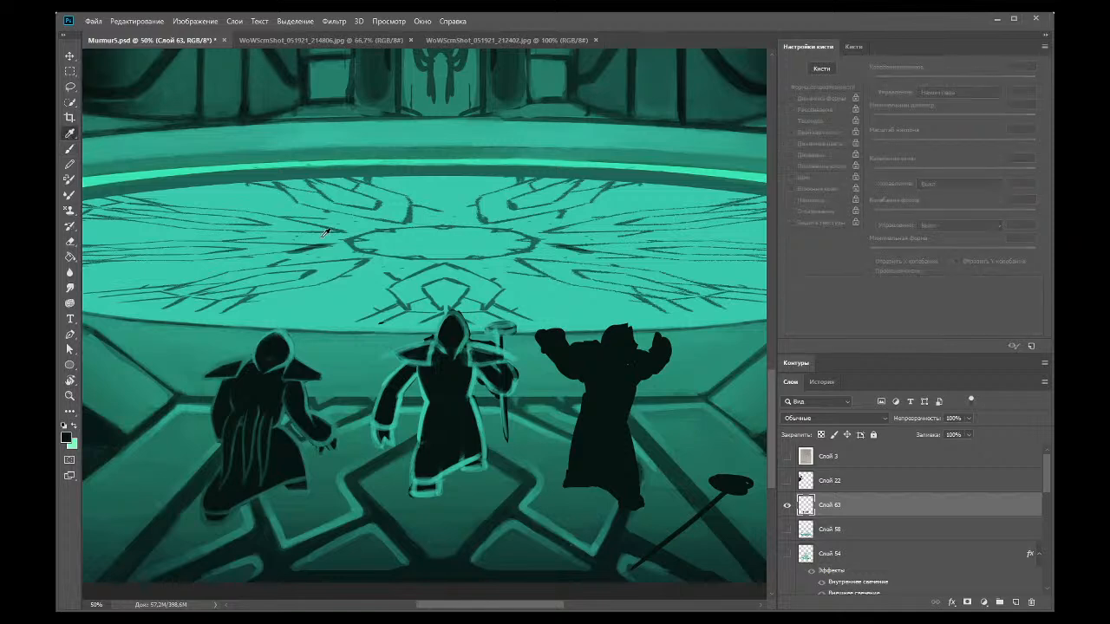
click(421, 426)
click(69, 149)
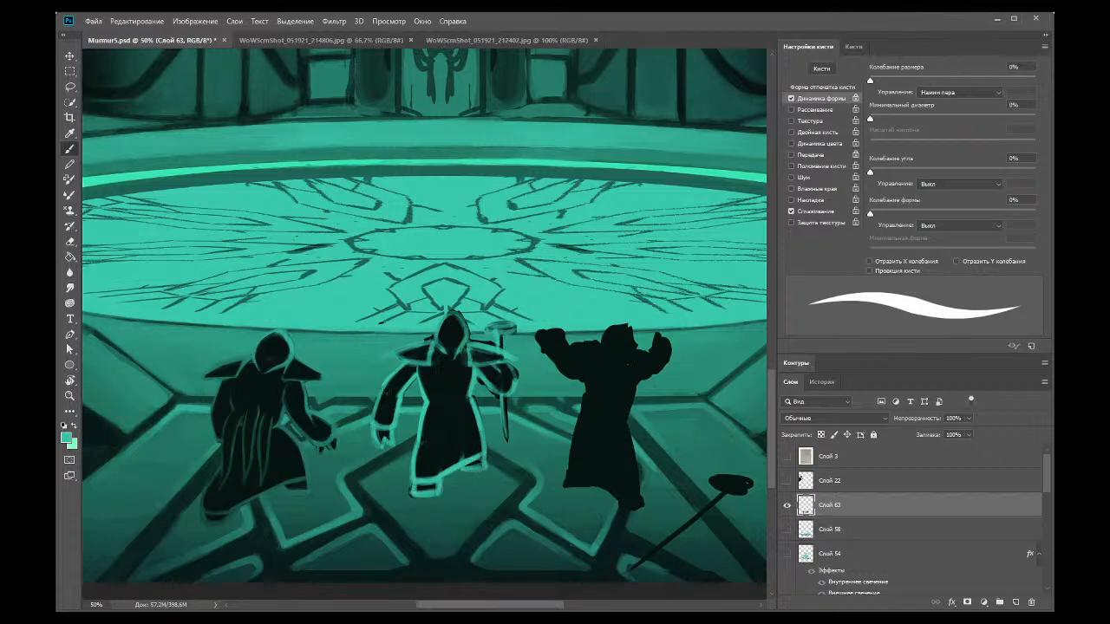
Step: Paint long teal folds down the middle figure's robe and trim them with sampled black
key(i)
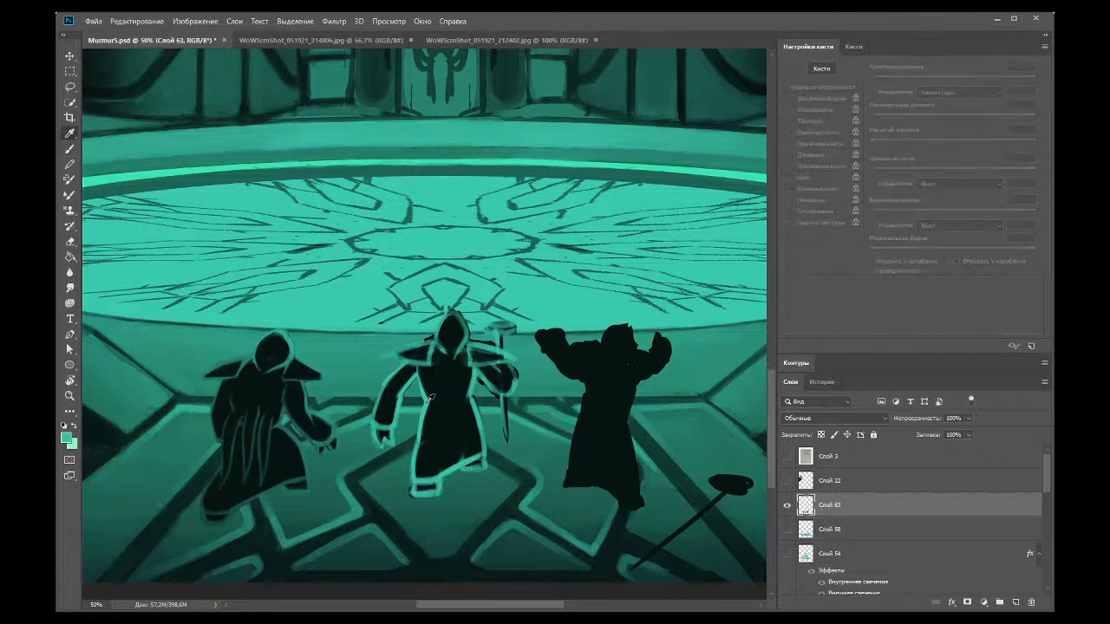
click(70, 150)
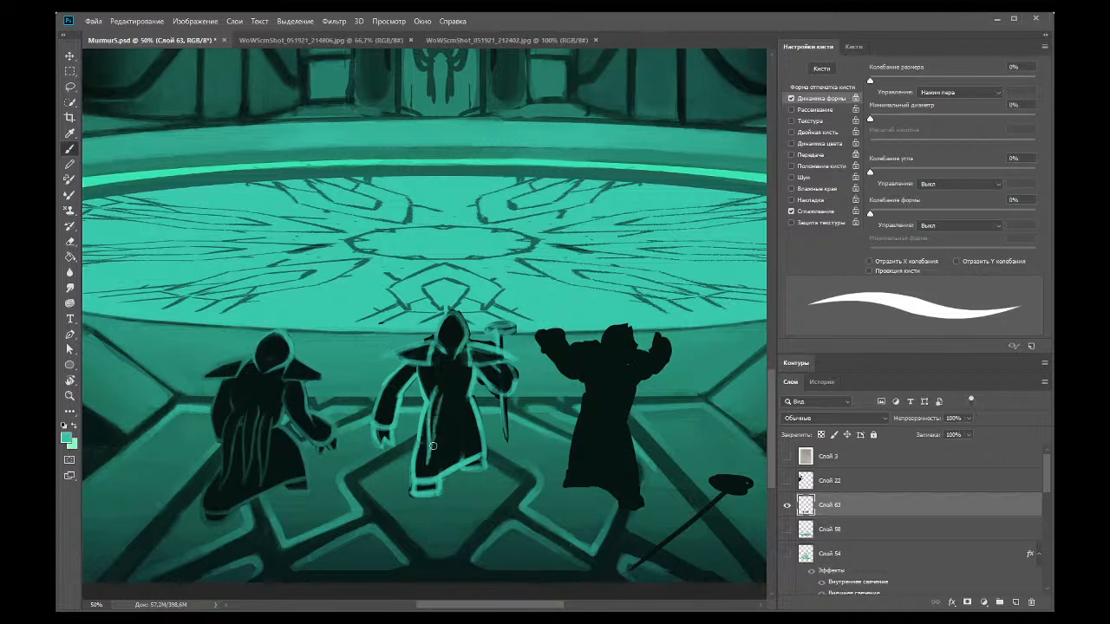
mouse_move(428, 452)
mouse_down()
mouse_move(446, 393)
mouse_move(443, 463)
mouse_move(451, 392)
mouse_move(440, 399)
mouse_move(440, 473)
mouse_up()
click(69, 133)
click(452, 397)
key(b)
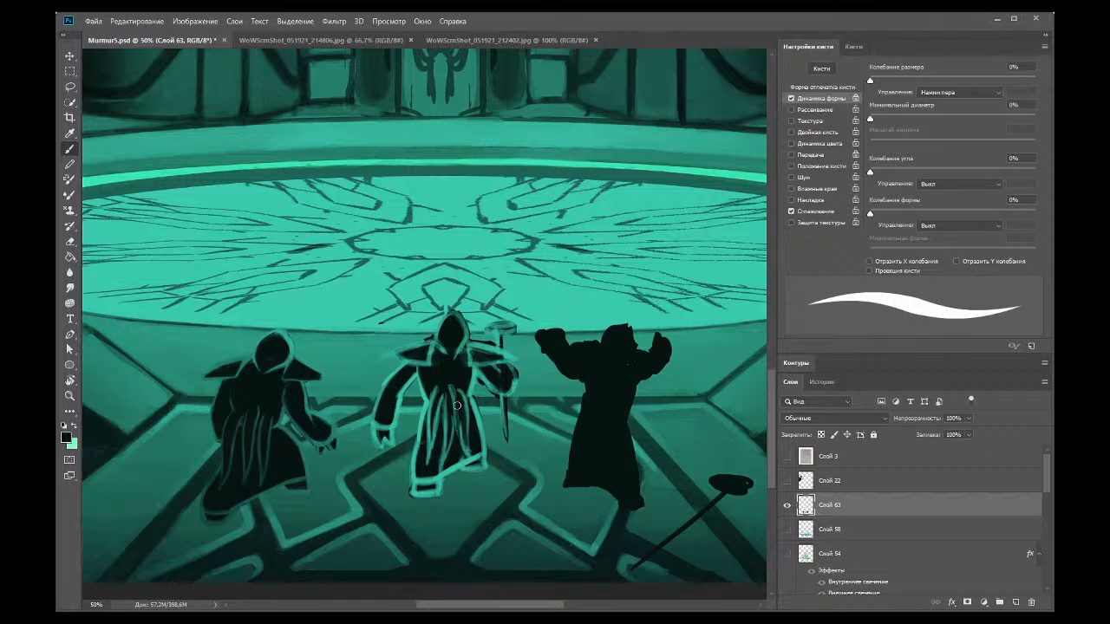
click(73, 134)
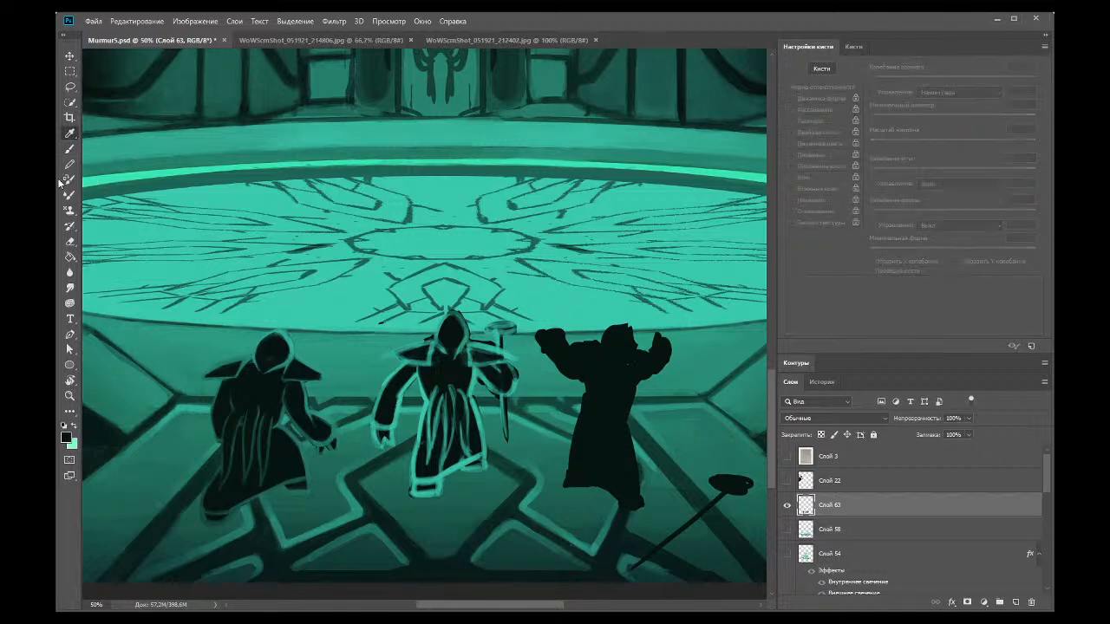
click(69, 149)
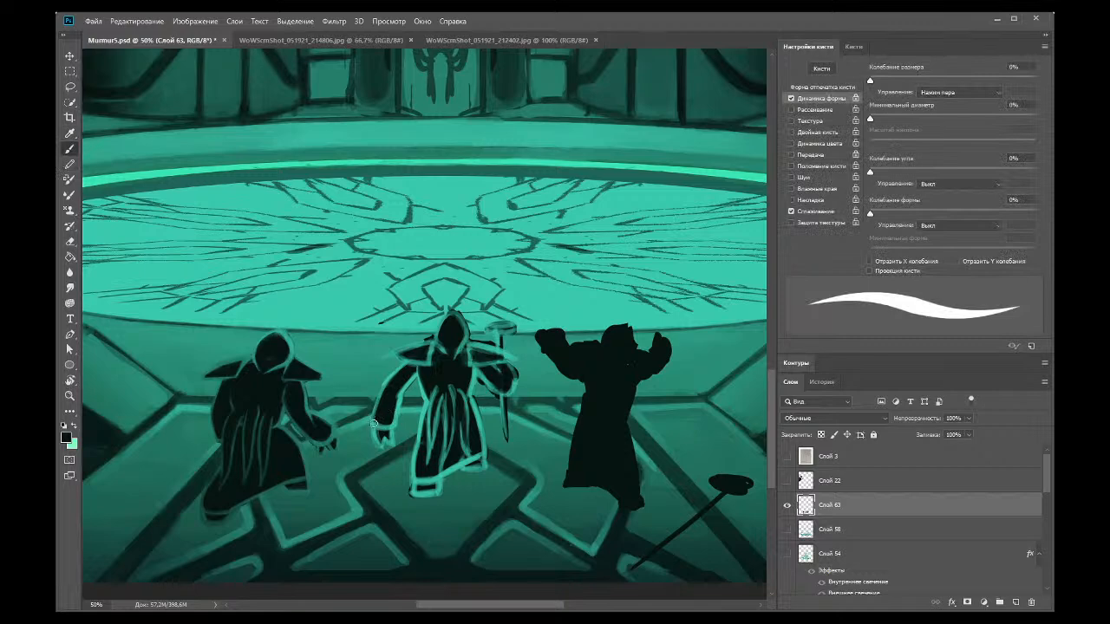
Step: Retouch the outline of the middle figure's left sleeve and hand using sampled medium and dark teal
click(72, 133)
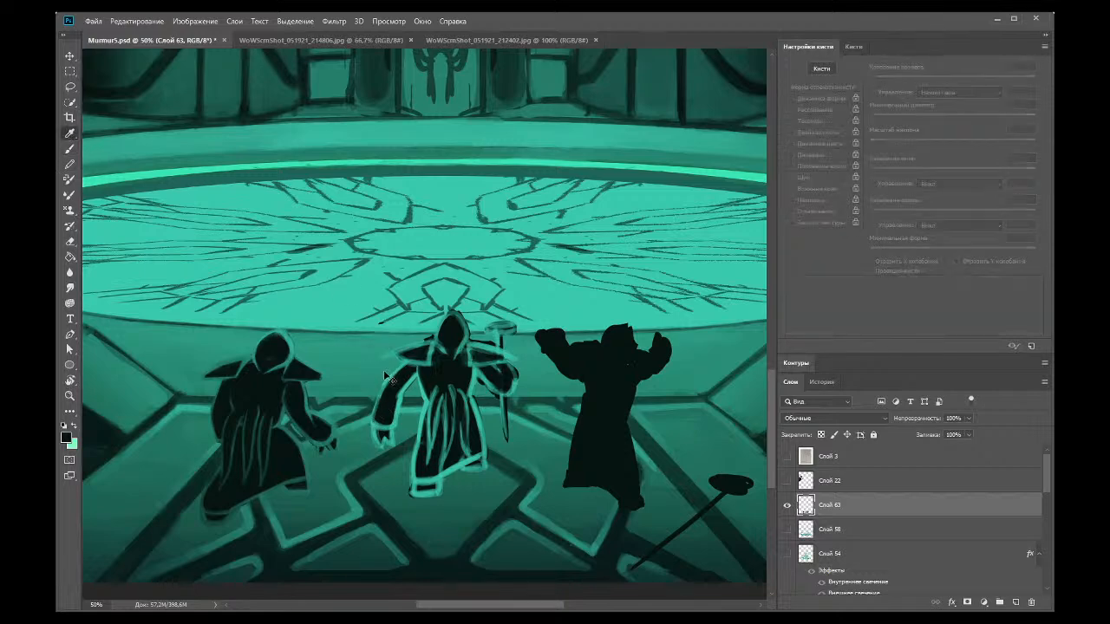
click(390, 387)
key(b)
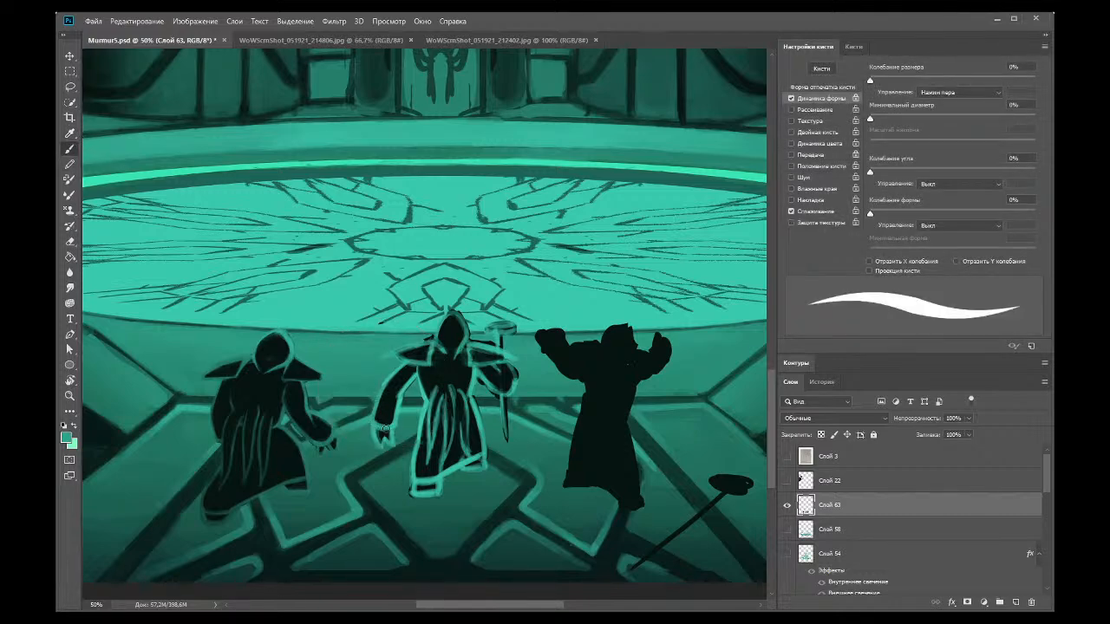
click(70, 133)
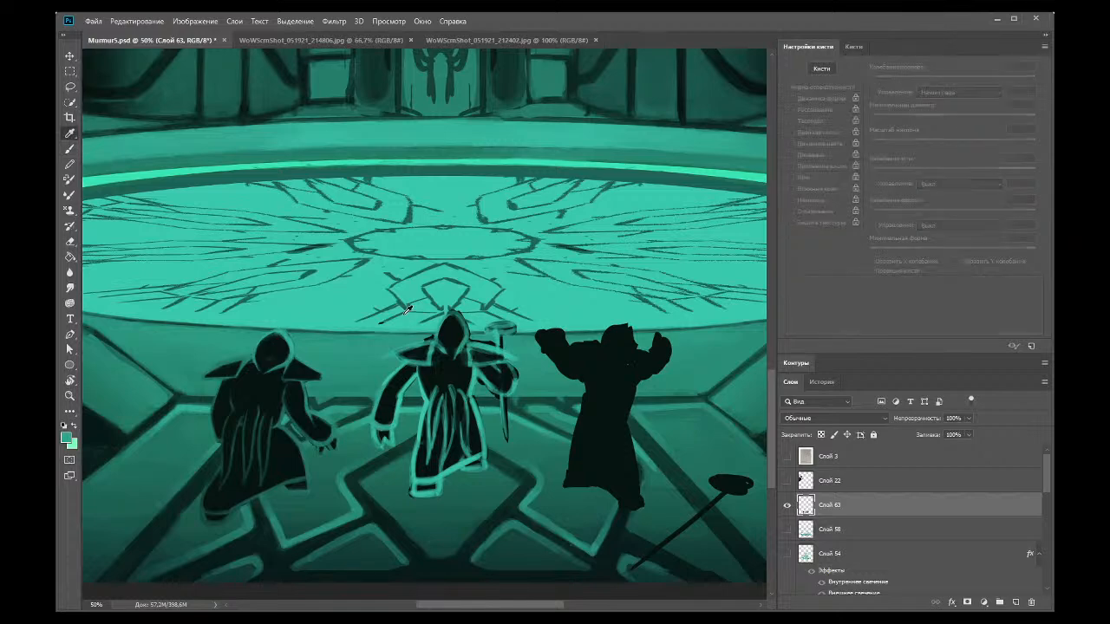
click(417, 362)
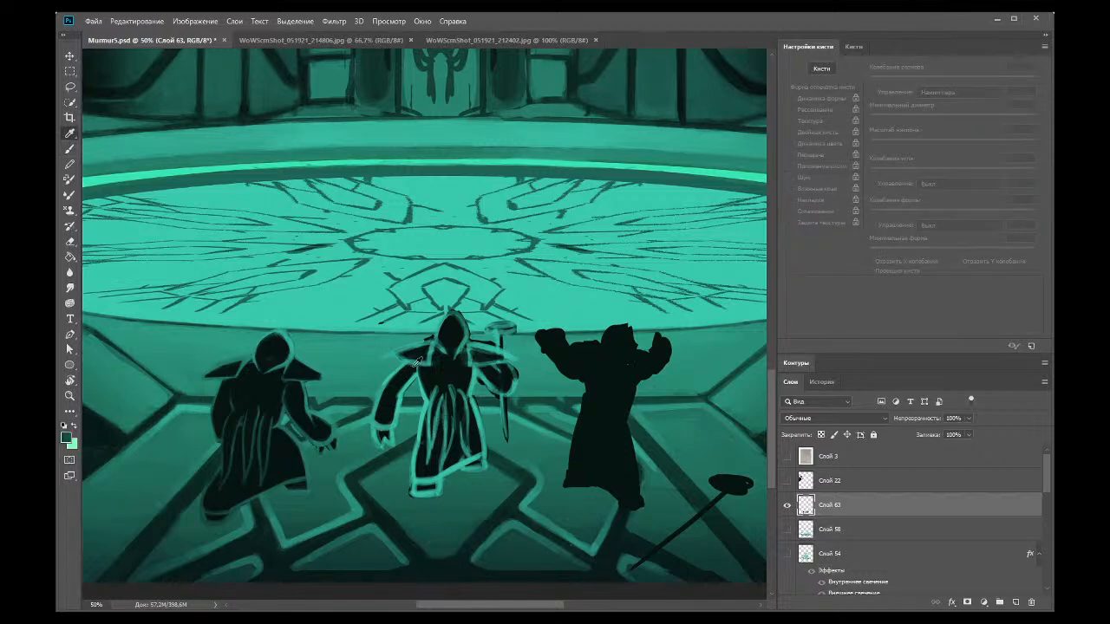
click(70, 149)
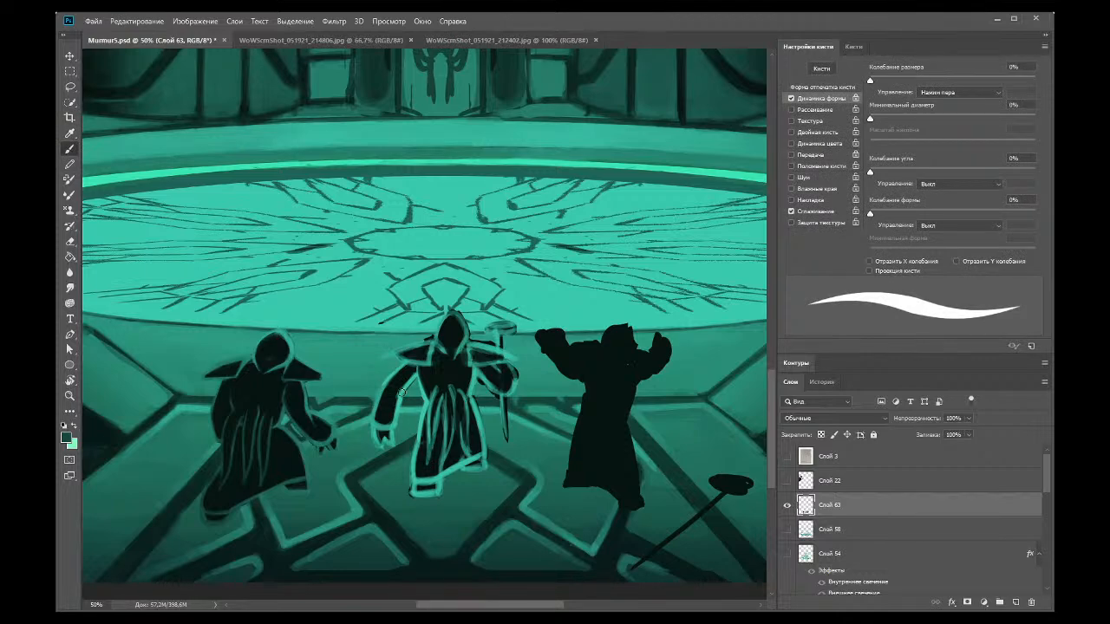
Step: Sample a lighter teal, strengthen the middle figure's robe folds and extend its left shoulder pad outline to a point
click(70, 134)
click(369, 335)
click(70, 150)
drag(435, 456, 437, 422)
drag(454, 401, 449, 451)
mouse_move(459, 413)
mouse_down()
mouse_move(470, 459)
mouse_move(466, 408)
mouse_move(466, 442)
mouse_up()
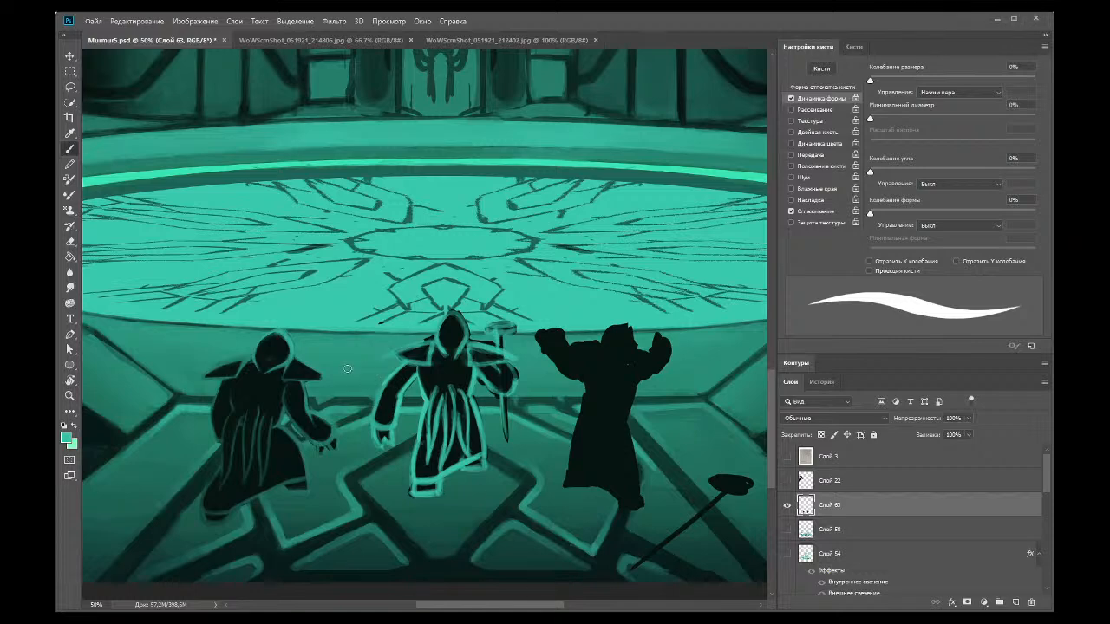
drag(386, 359, 421, 364)
drag(387, 356, 425, 343)
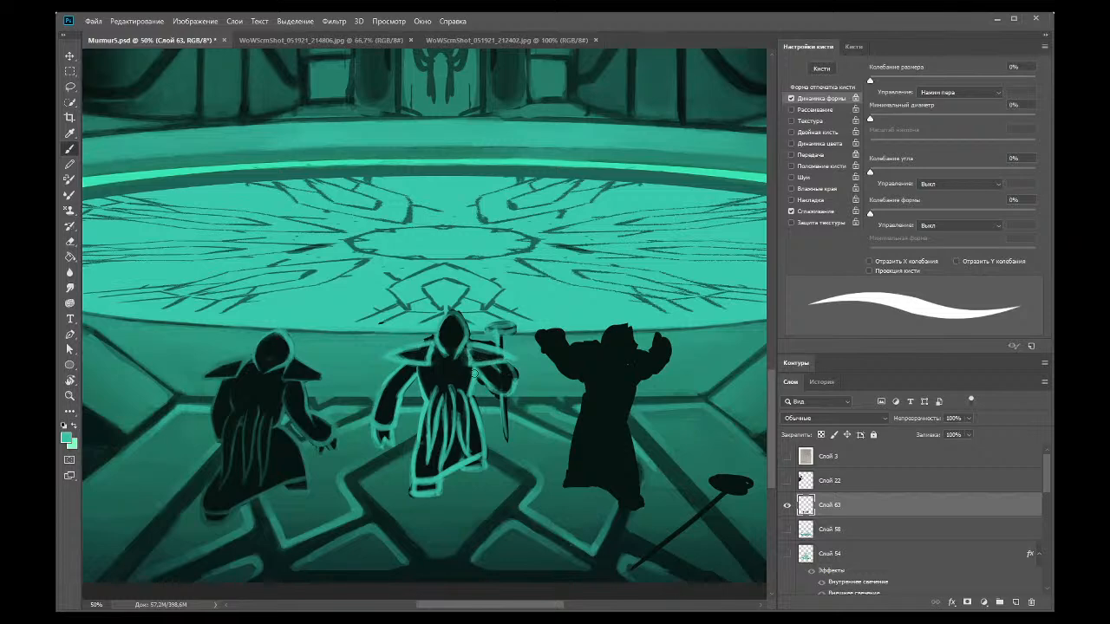
Step: Outline the middle figure's staff-holding hand in teal, erase the excess around it and retouch it with a darker teal
drag(512, 388, 515, 382)
click(69, 241)
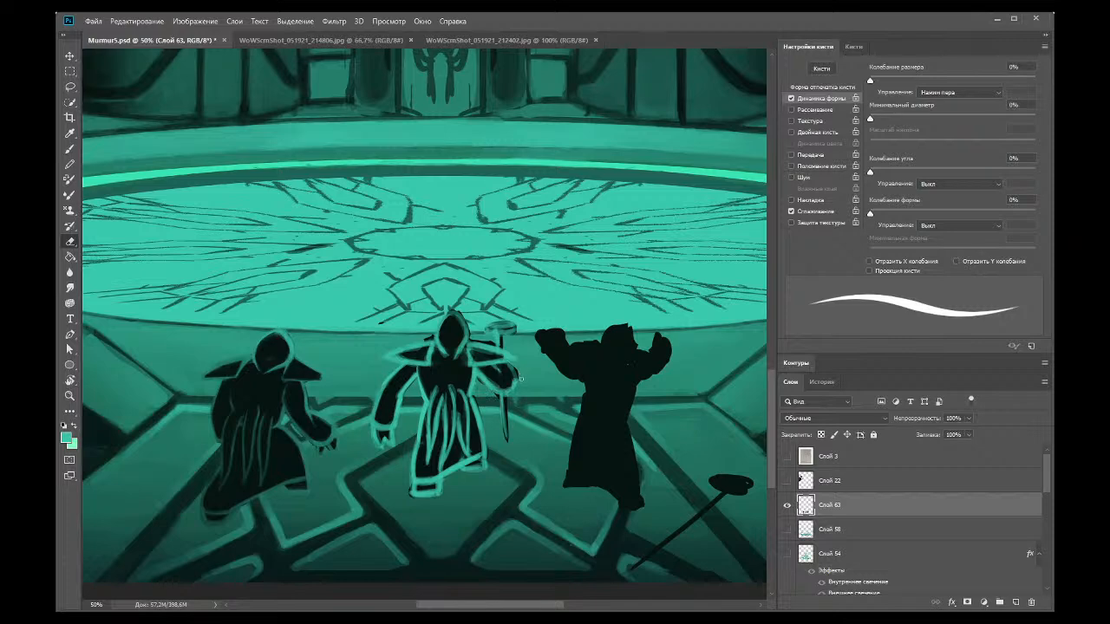
key(b)
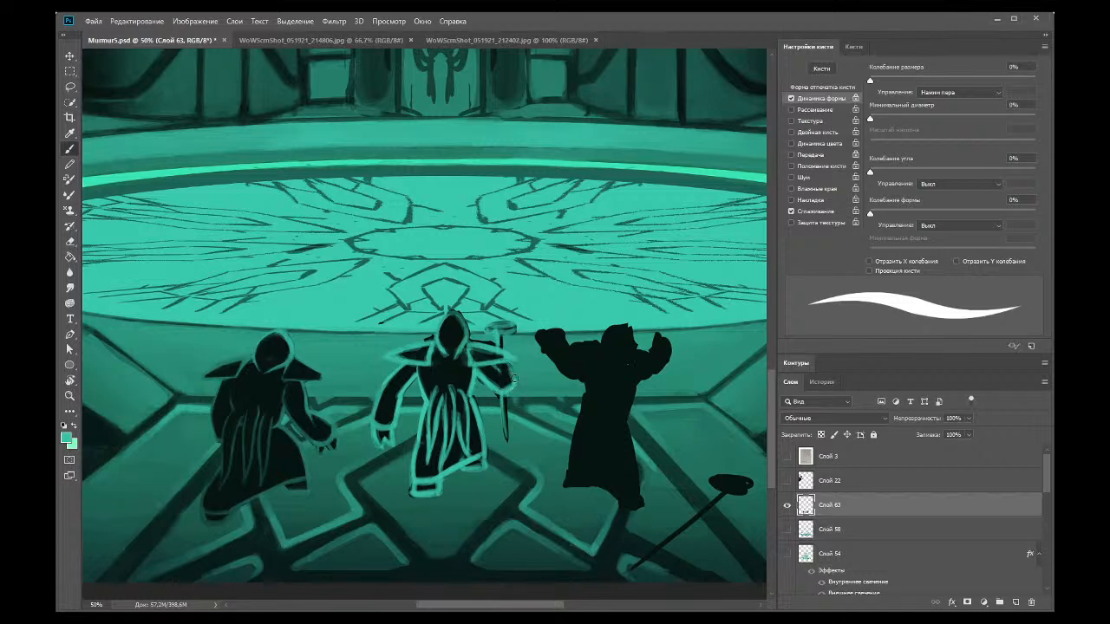
key(i)
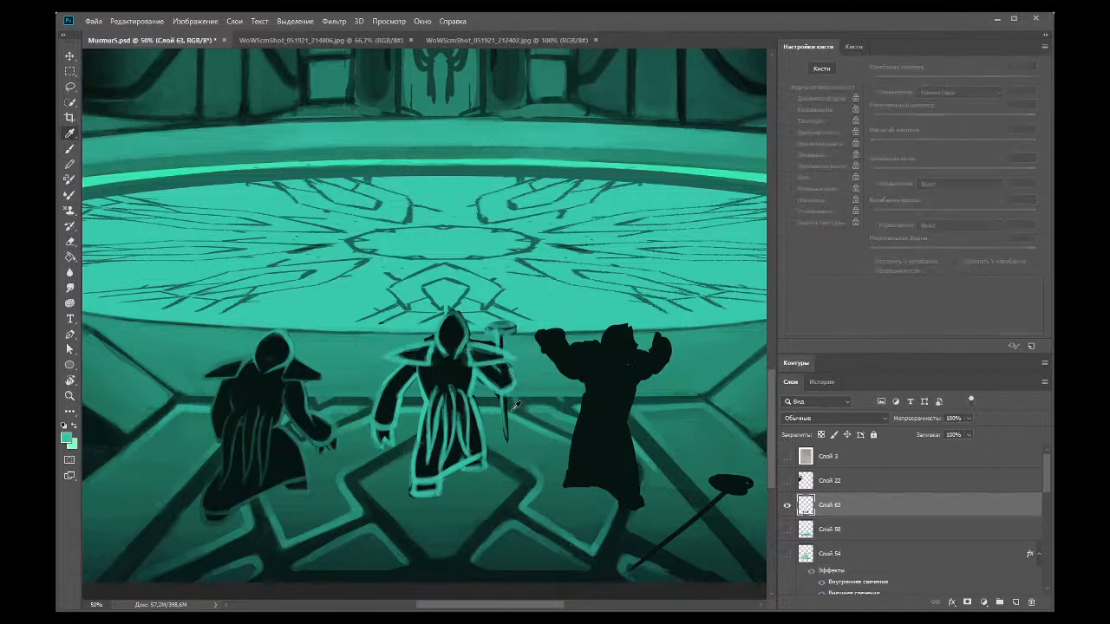
click(513, 404)
click(70, 148)
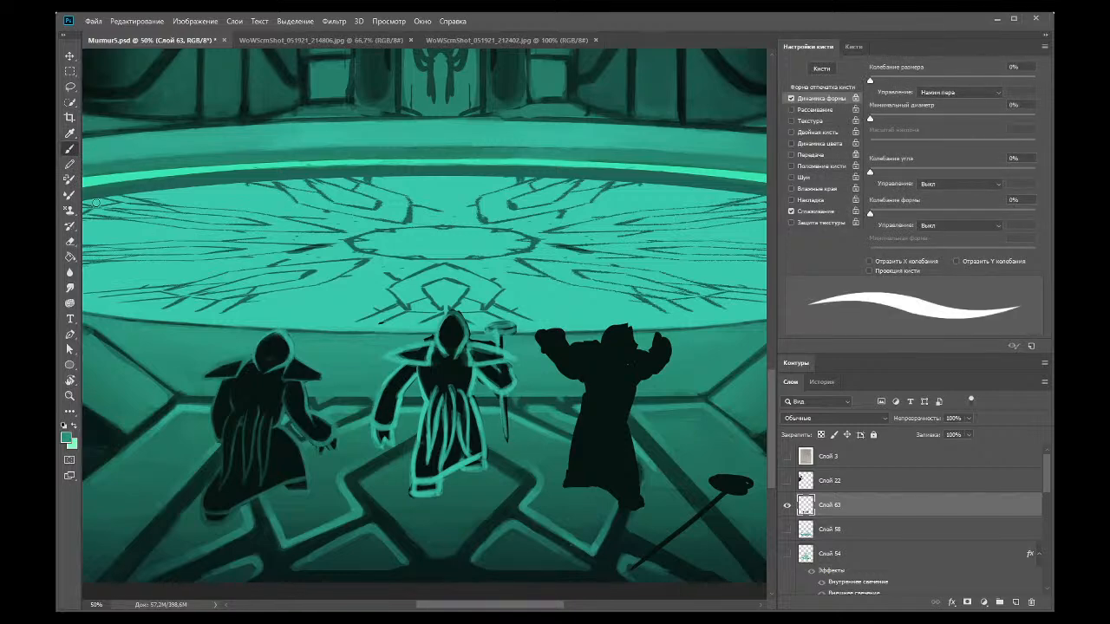
click(69, 241)
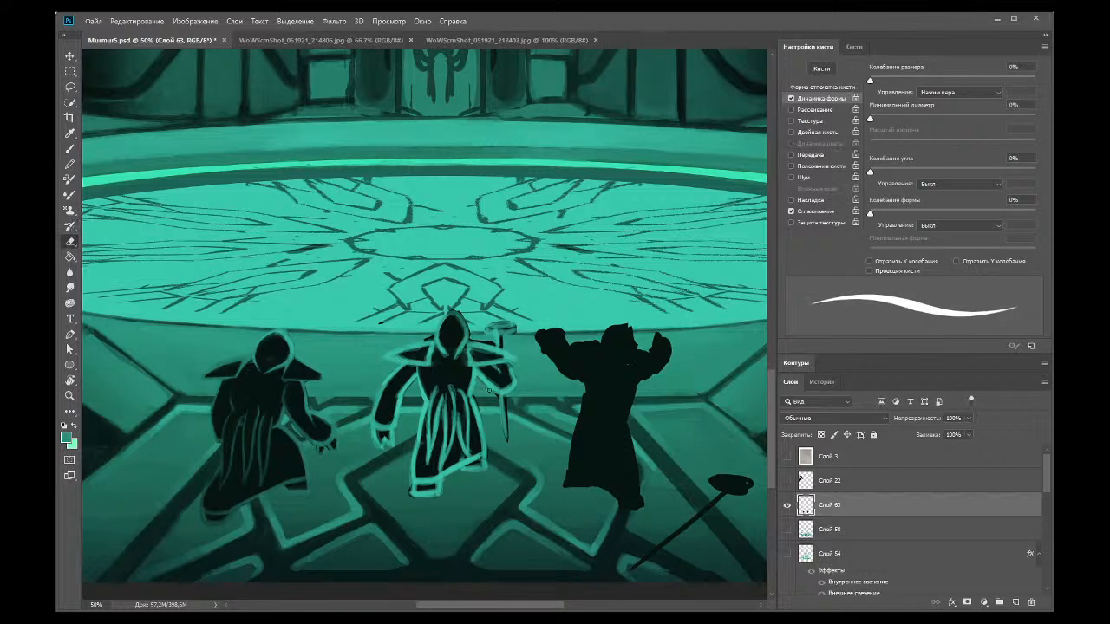
Step: Sample black to darken the head of the middle figure's staff, and pick up teal again for its outline
key(i)
click(483, 353)
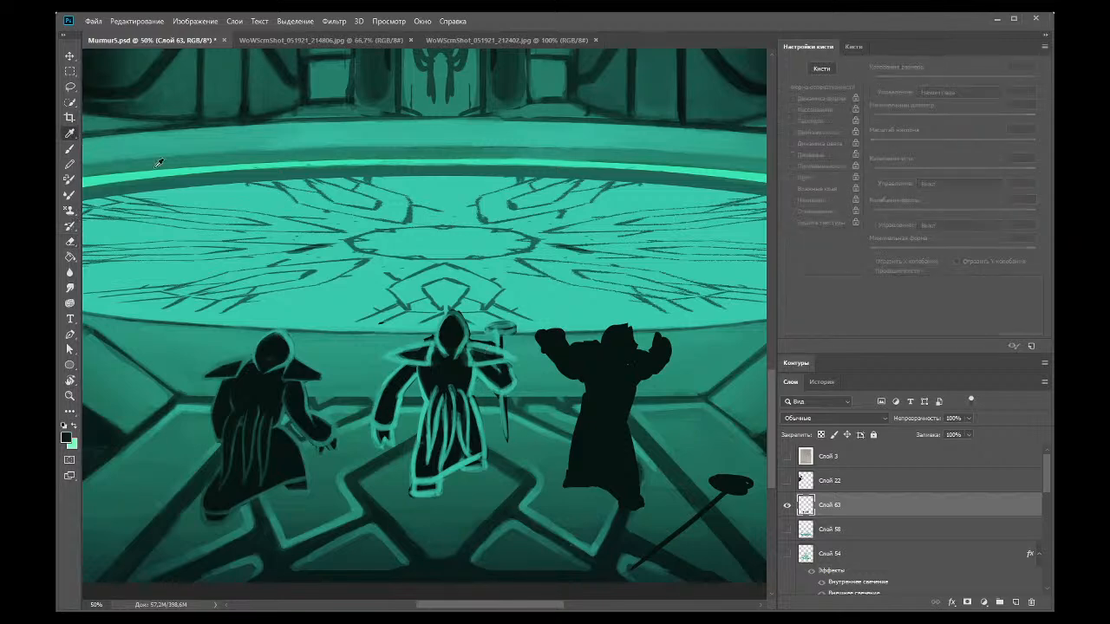
click(69, 149)
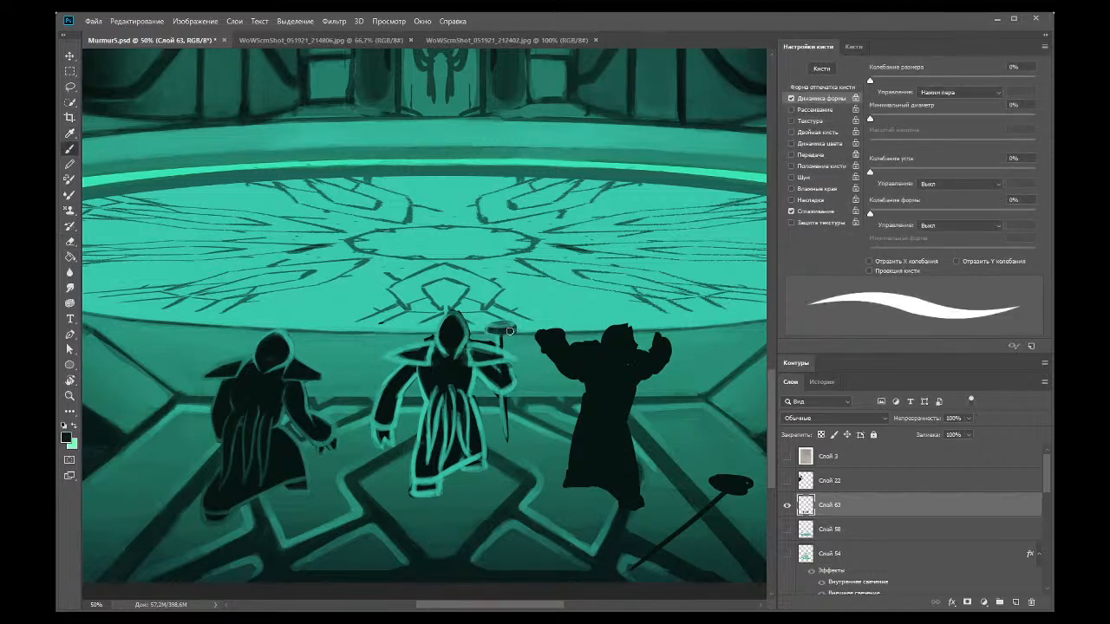
click(70, 133)
click(431, 392)
click(69, 149)
Step: Lock the transparent pixels of Слой 63, sample black and shade over the middle figure's teal outlines with an enlarged soft brush
click(70, 396)
alt+click(266, 345)
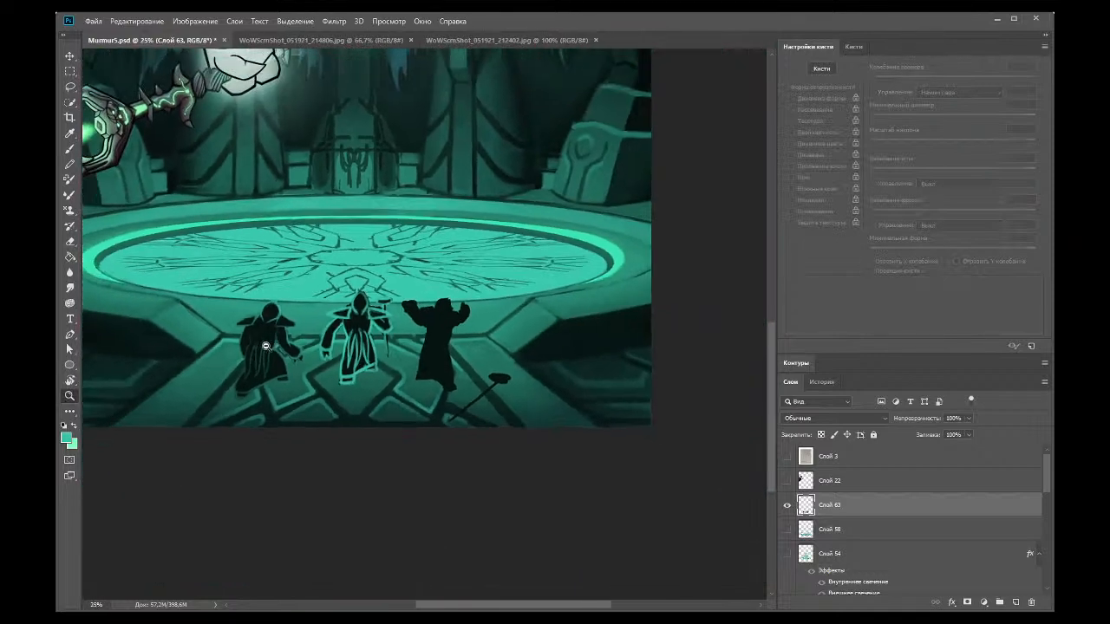
alt+click(214, 300)
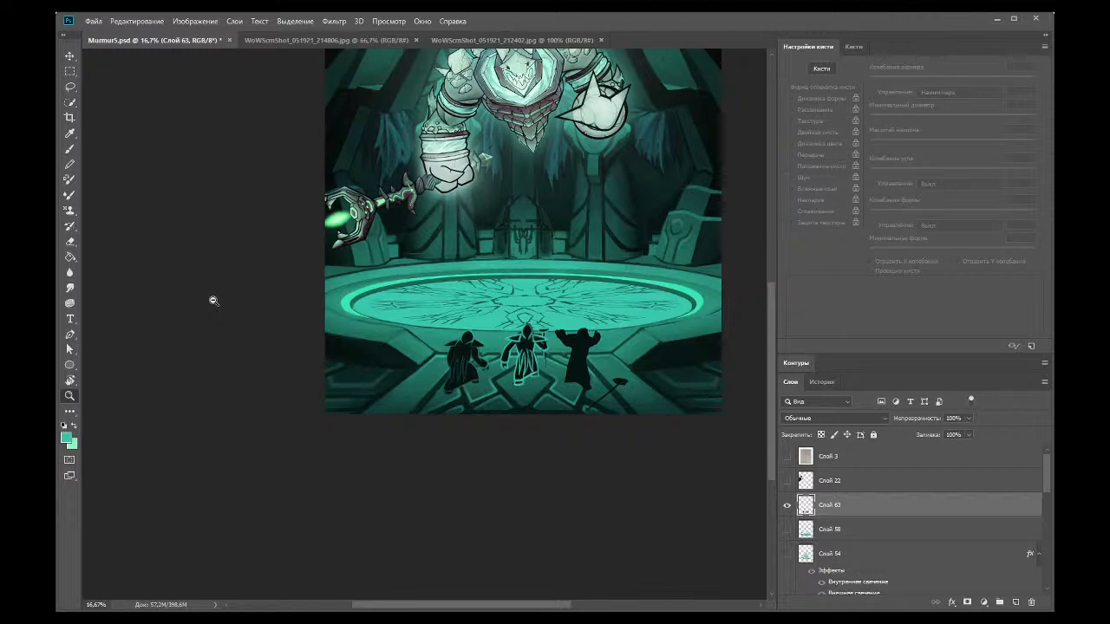
key(ctrl+plus)
key(ctrl+plus)
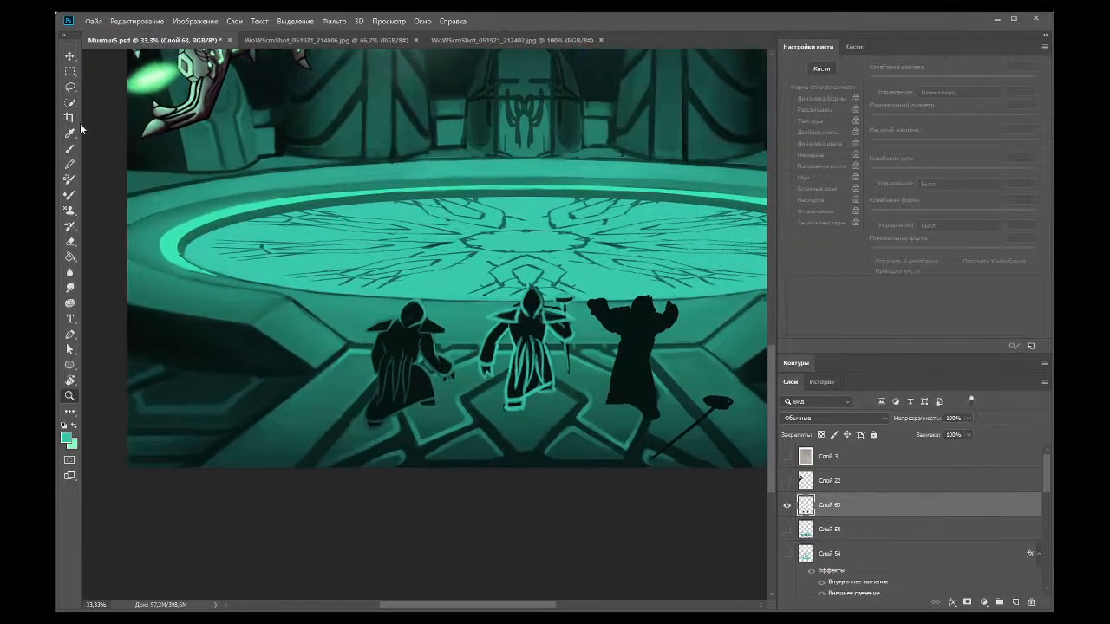
click(70, 133)
click(536, 324)
click(70, 149)
key(shift+bracketleft)
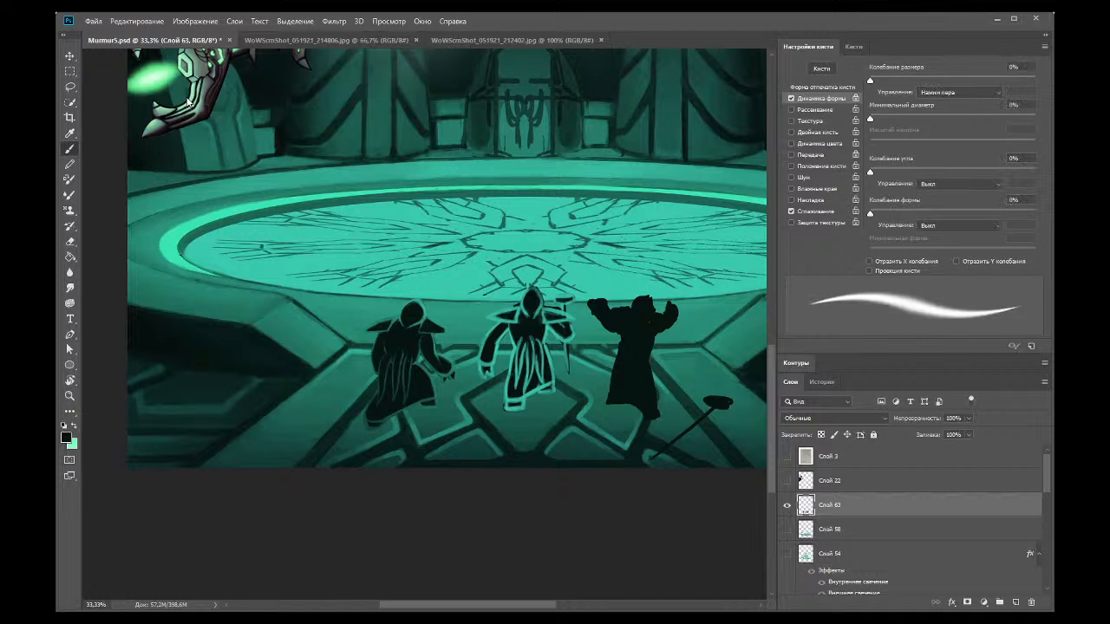
key(bracketright)
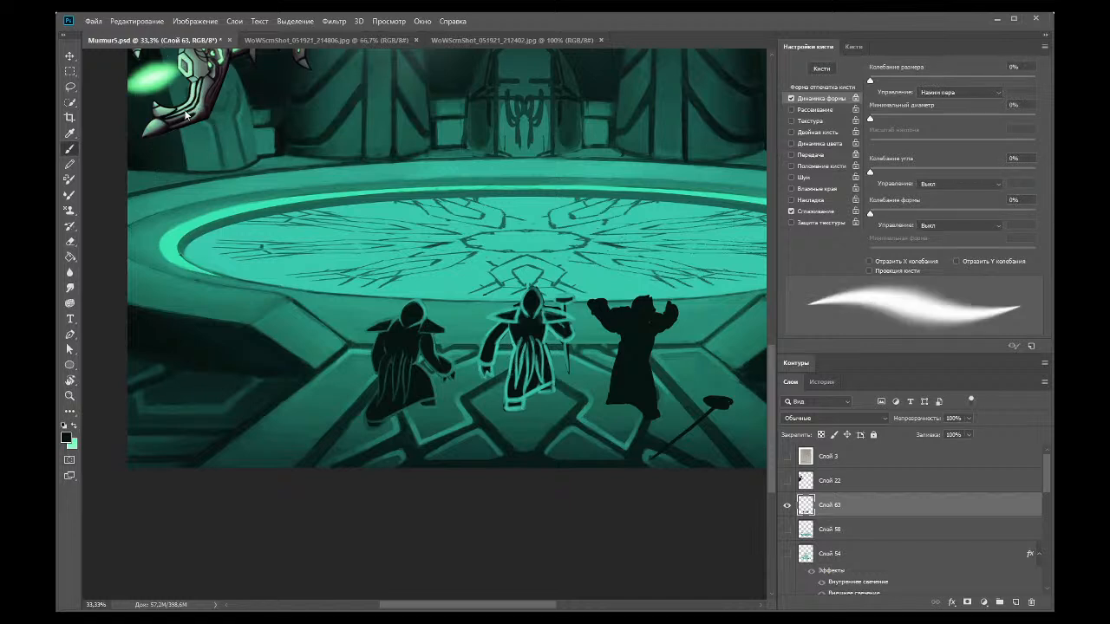
key(slash)
mouse_move(592, 405)
mouse_down()
mouse_move(508, 386)
mouse_move(499, 351)
mouse_move(558, 400)
mouse_move(496, 415)
mouse_move(531, 368)
mouse_move(562, 386)
mouse_move(498, 425)
mouse_move(528, 371)
mouse_move(542, 394)
mouse_move(495, 399)
mouse_move(531, 365)
mouse_move(543, 378)
mouse_move(555, 373)
mouse_move(560, 338)
mouse_move(539, 369)
mouse_up()
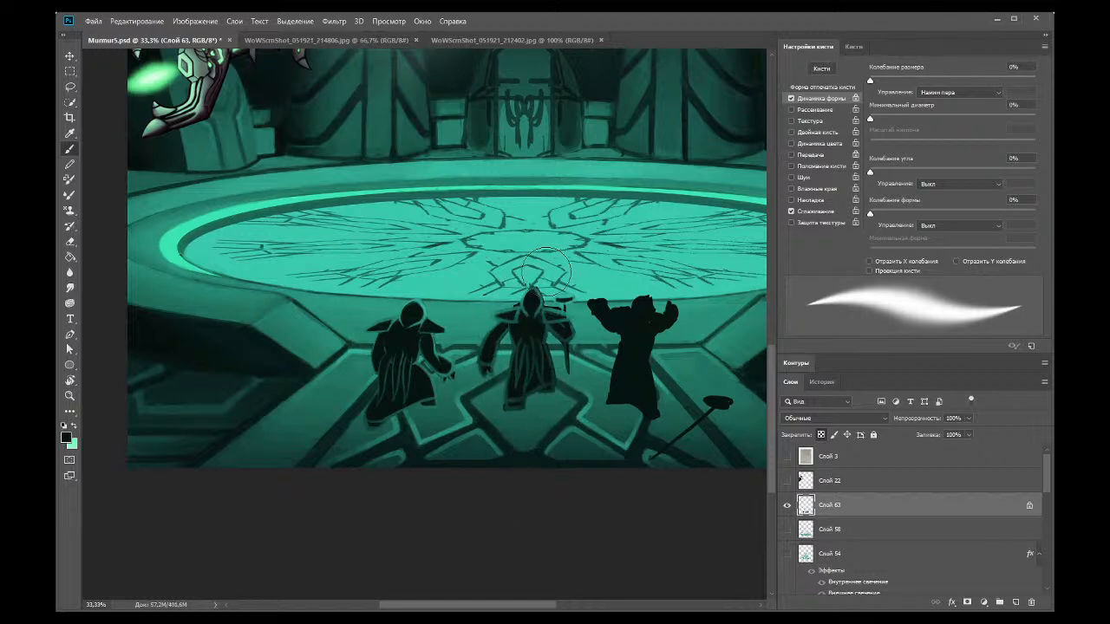
Step: Undo the last shading strokes and darken the middle figure's robe outlines again with lighter soft black strokes
key(ctrl+alt+z)
key(ctrl+alt+z)
key(ctrl+alt+z)
key(ctrl+alt+z)
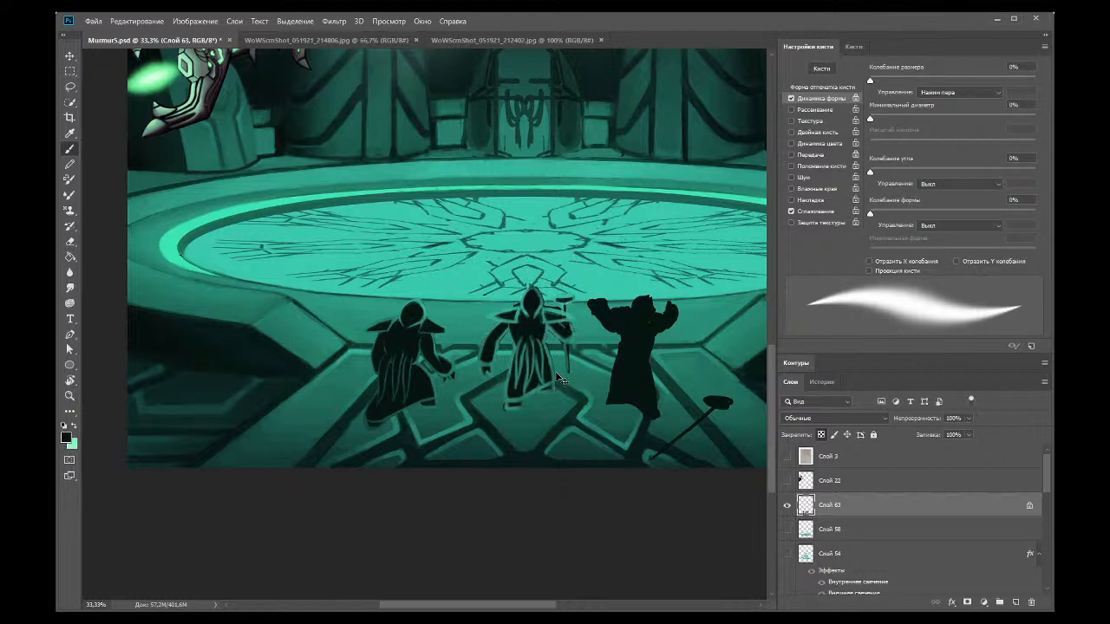
mouse_move(508, 365)
mouse_down()
mouse_move(536, 363)
mouse_move(553, 417)
mouse_move(564, 396)
mouse_move(492, 409)
mouse_move(518, 367)
mouse_move(536, 410)
mouse_move(567, 375)
mouse_up()
drag(502, 430, 553, 418)
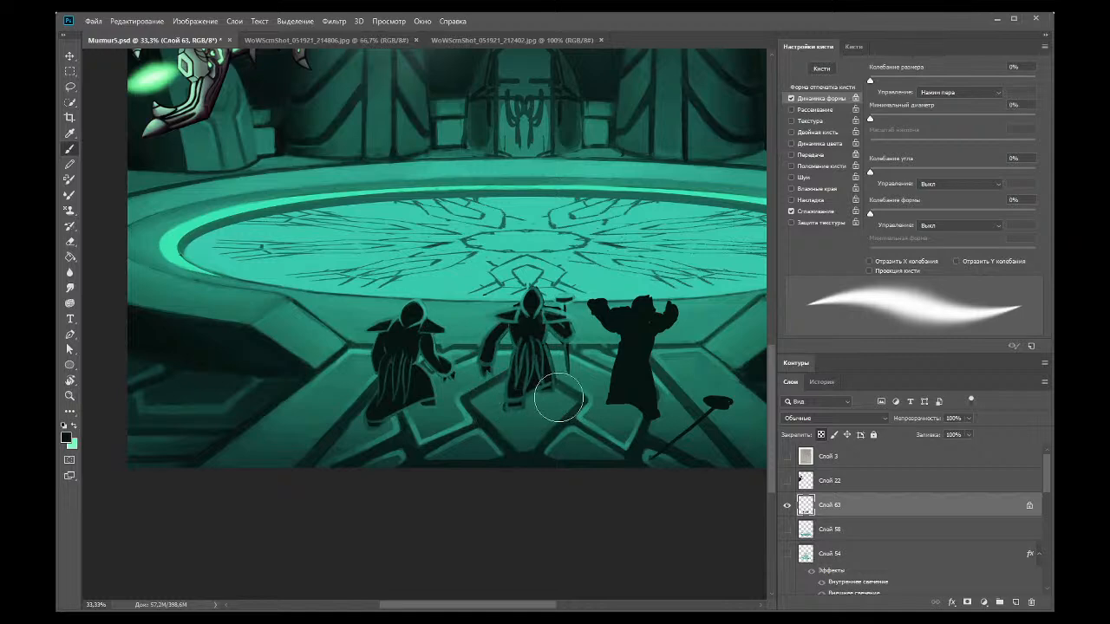
Step: Sample dark teal from the middle figure's shoulder pad and retouch its outlines with a hard brush
click(69, 132)
key(z)
click(538, 338)
click(70, 148)
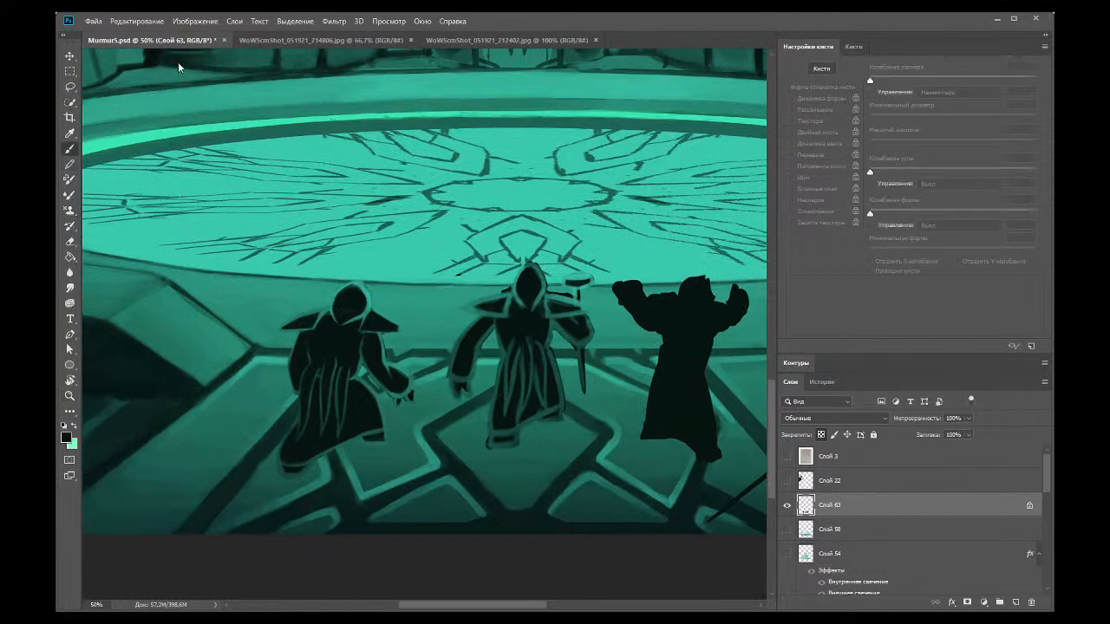
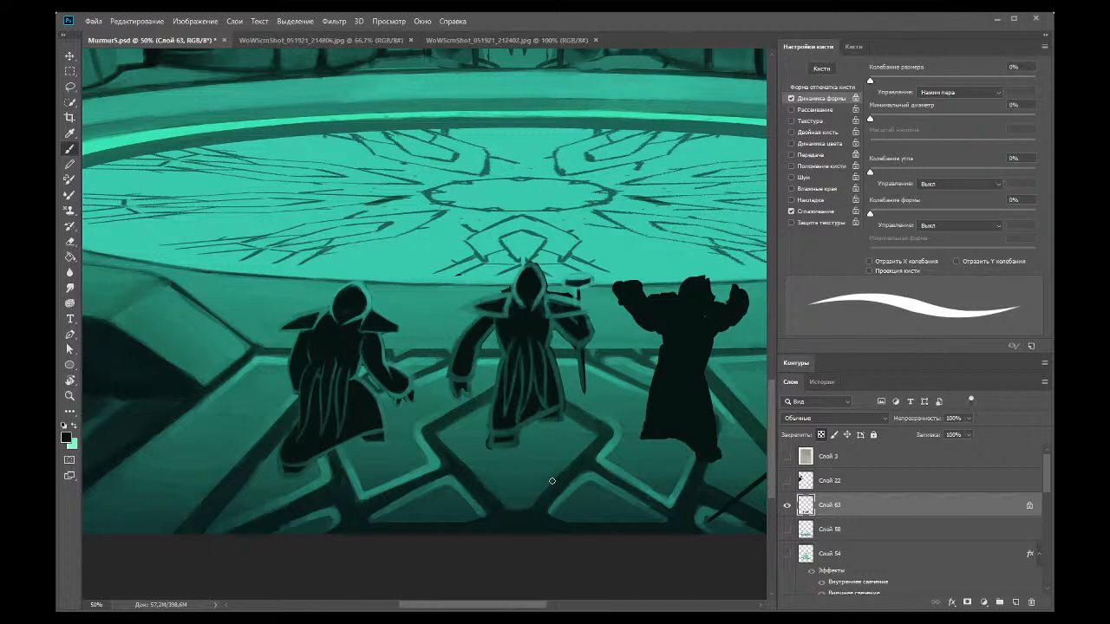
key(i)
click(503, 305)
click(69, 150)
click(69, 396)
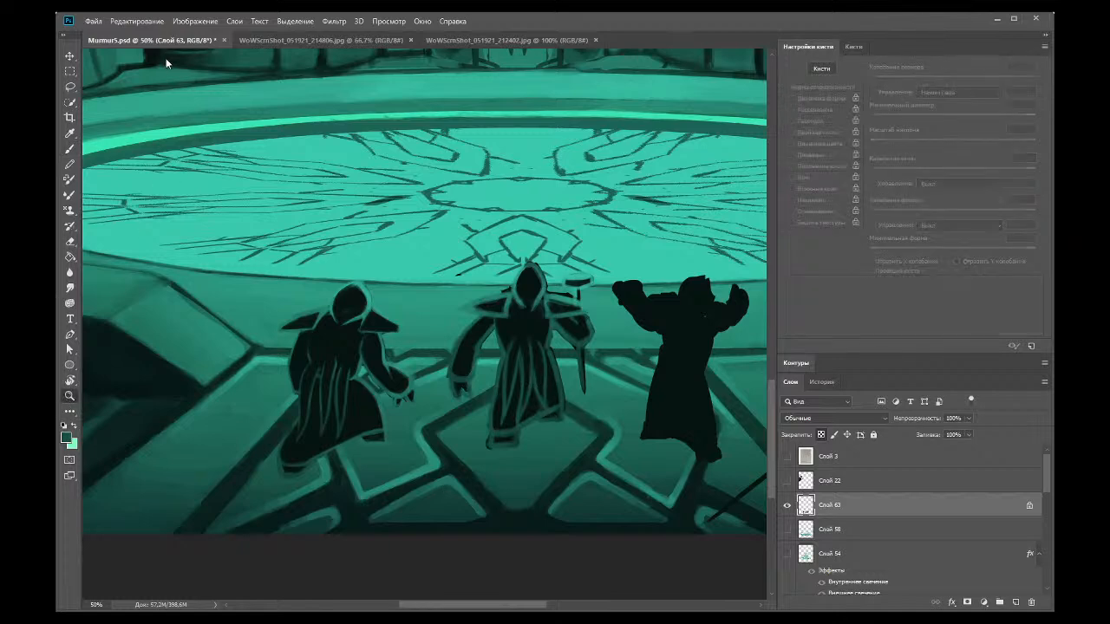
scroll(392, 282, down, 3)
scroll(392, 282, down, 2)
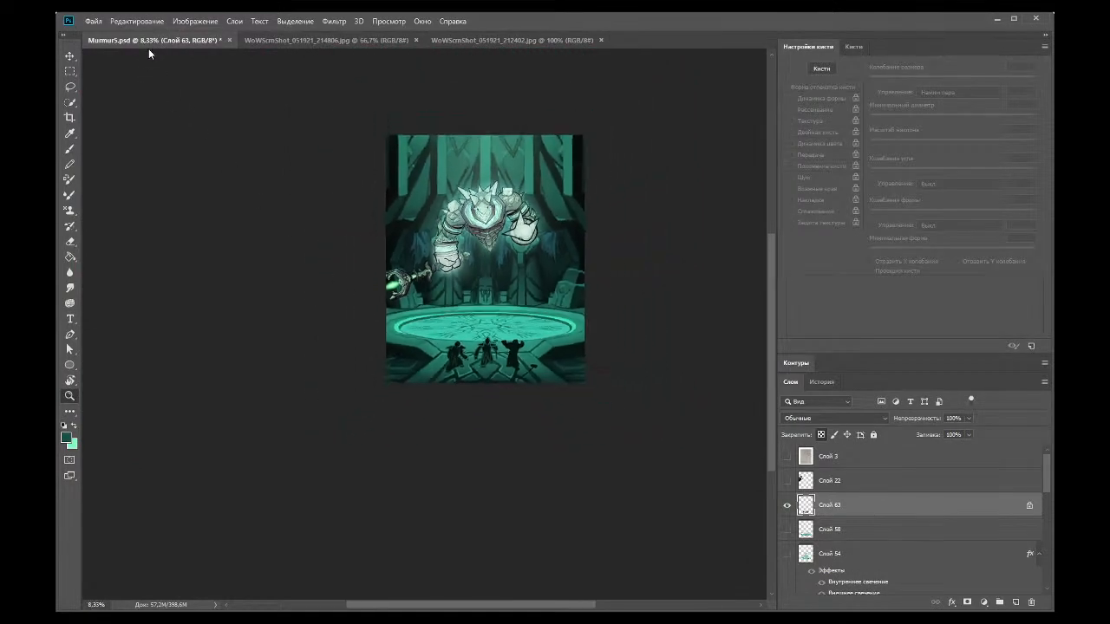
scroll(473, 351, up, 3)
scroll(413, 564, up, 2)
scroll(373, 512, up, 1)
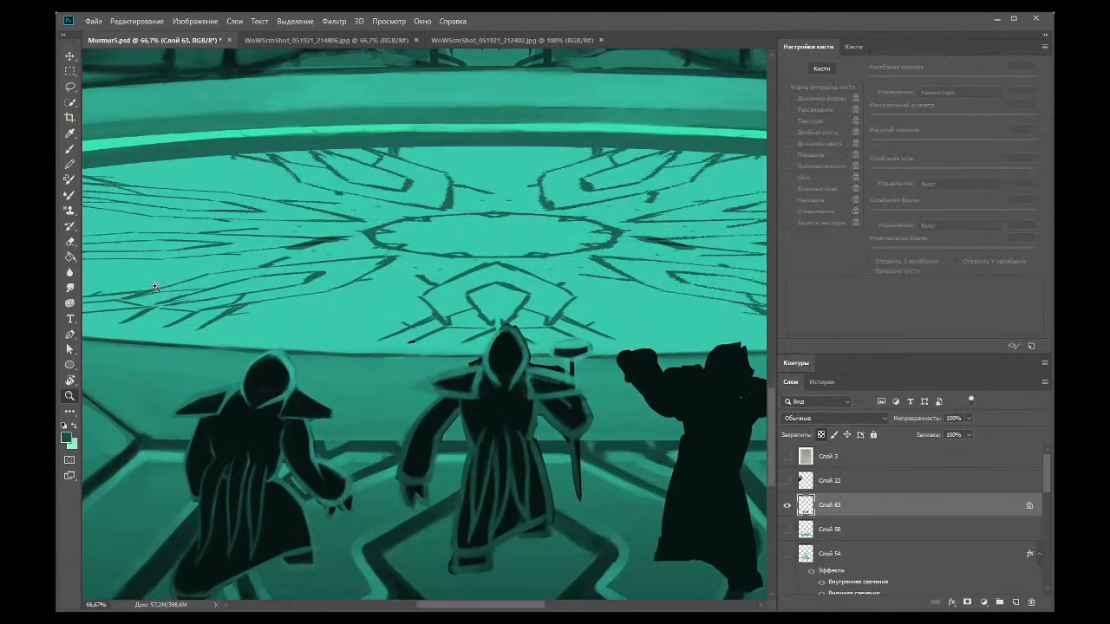
Step: Sample black from the middle figure's robe and clean up the dark areas between its folds
click(70, 132)
click(468, 512)
key(b)
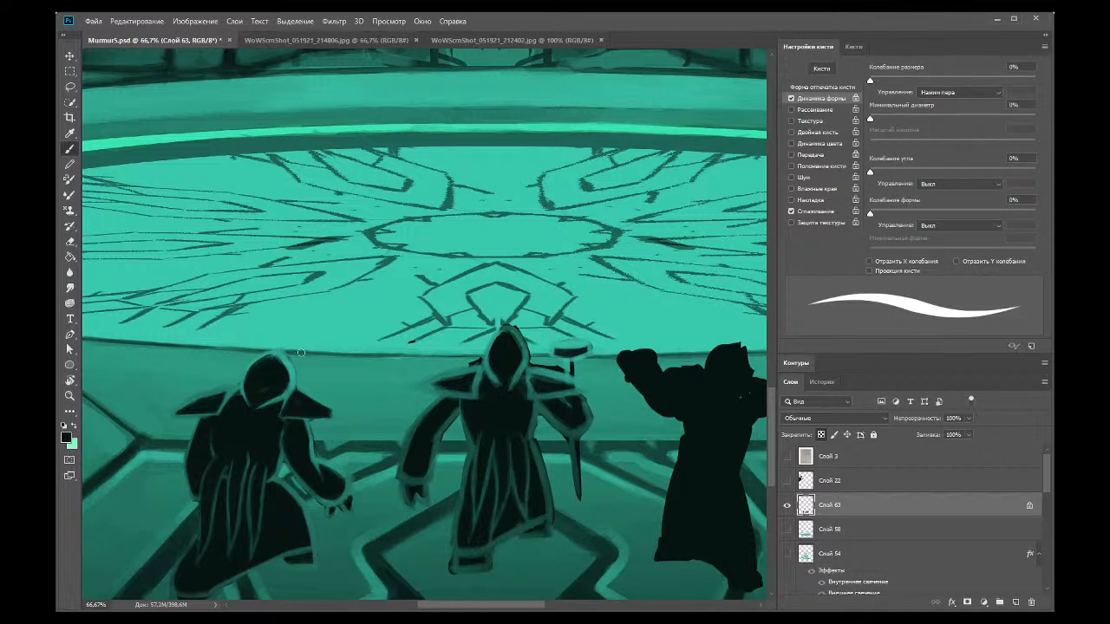
click(77, 400)
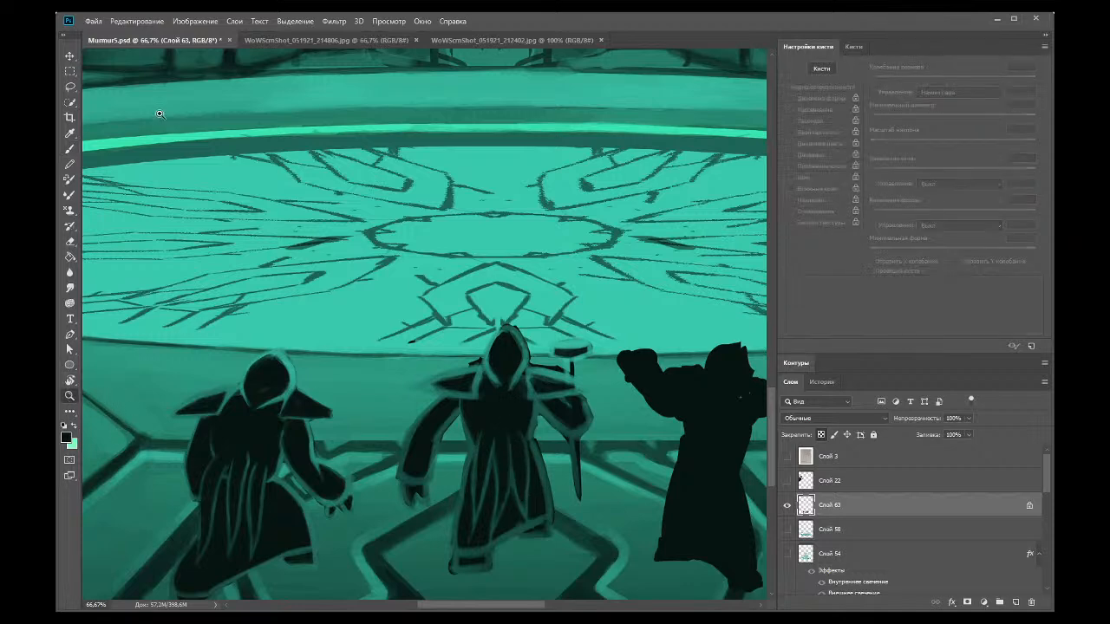
click(74, 149)
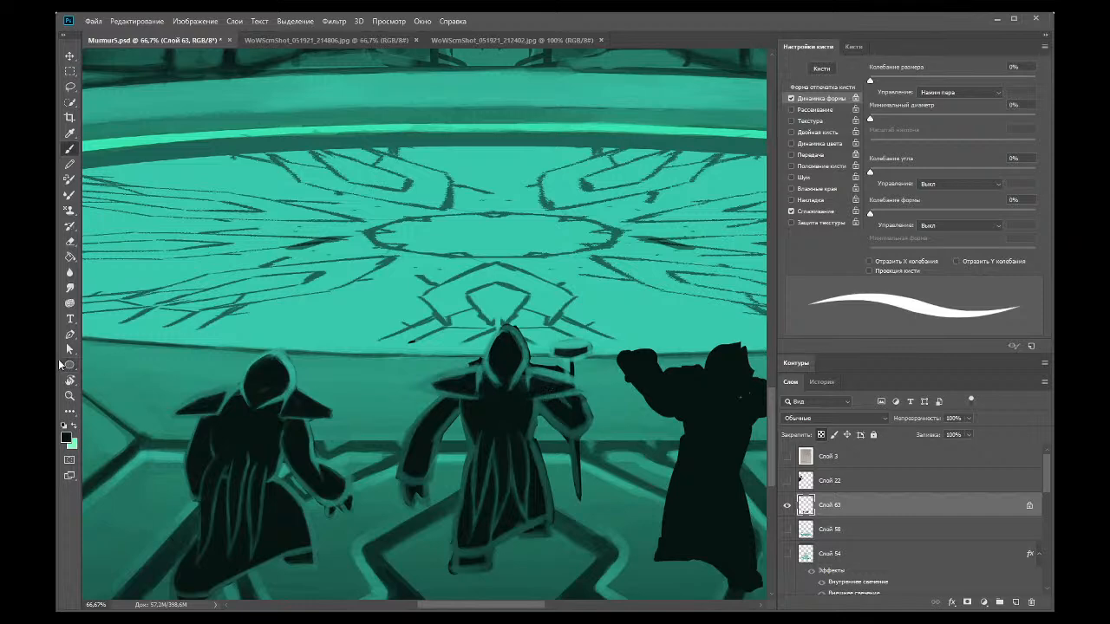
Step: Check the figures against the whole composition and save the illustration
click(69, 398)
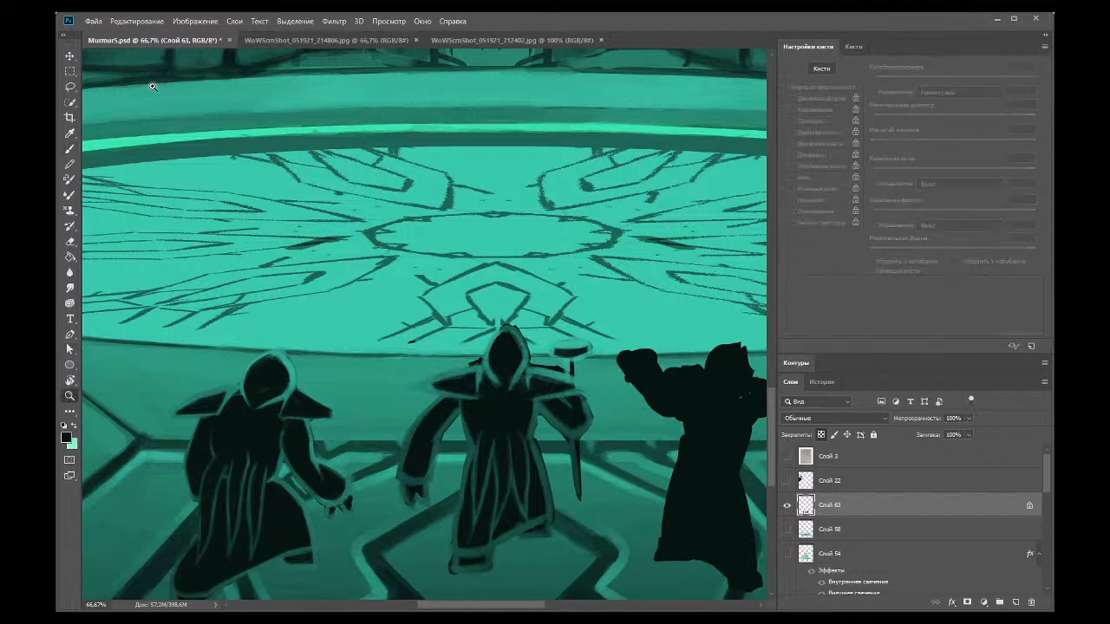
alt+click(168, 132)
alt+click(362, 274)
alt+click(363, 274)
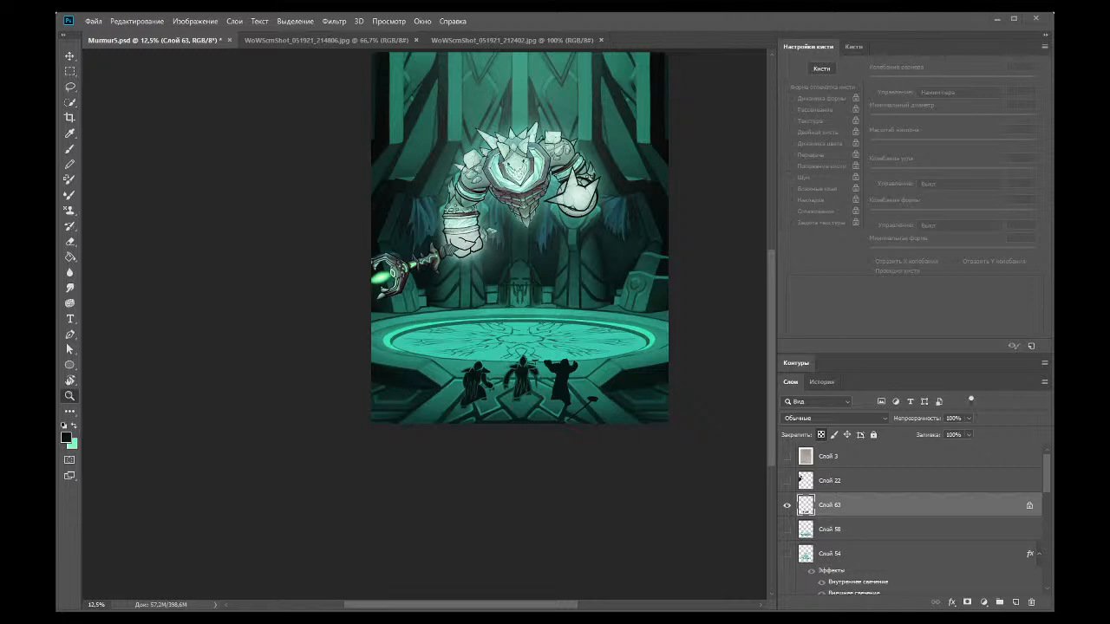
click(93, 20)
key(ctrl+s)
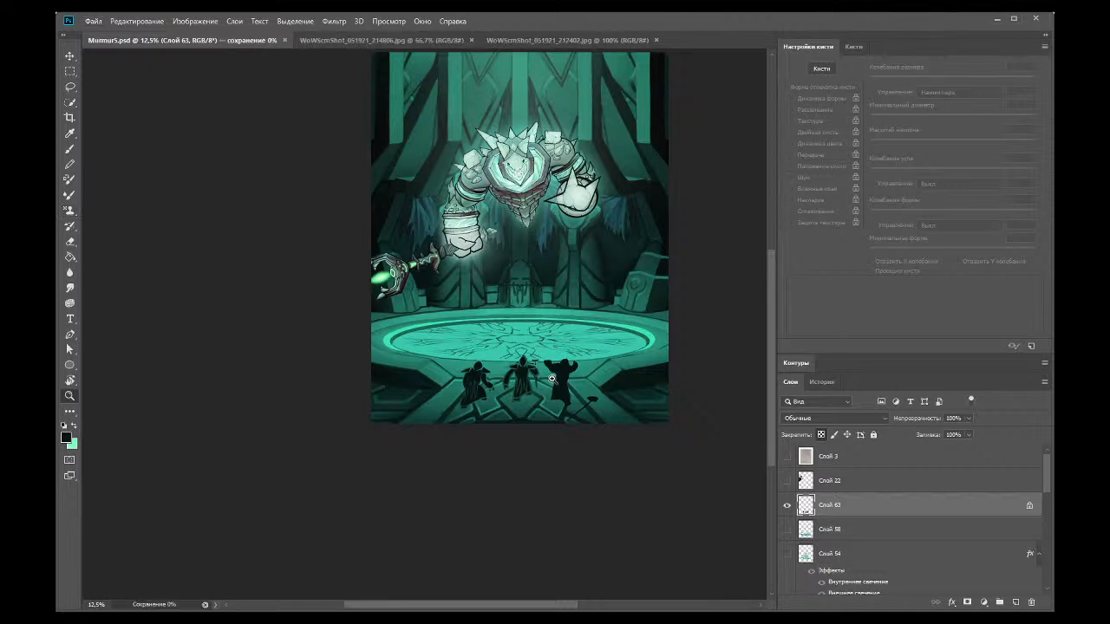
Step: Sample bright teal from the arena floor and outline the right figure's torso, belt line and legs
drag(556, 392, 772, 372)
scroll(771, 367, down, 3)
click(512, 392)
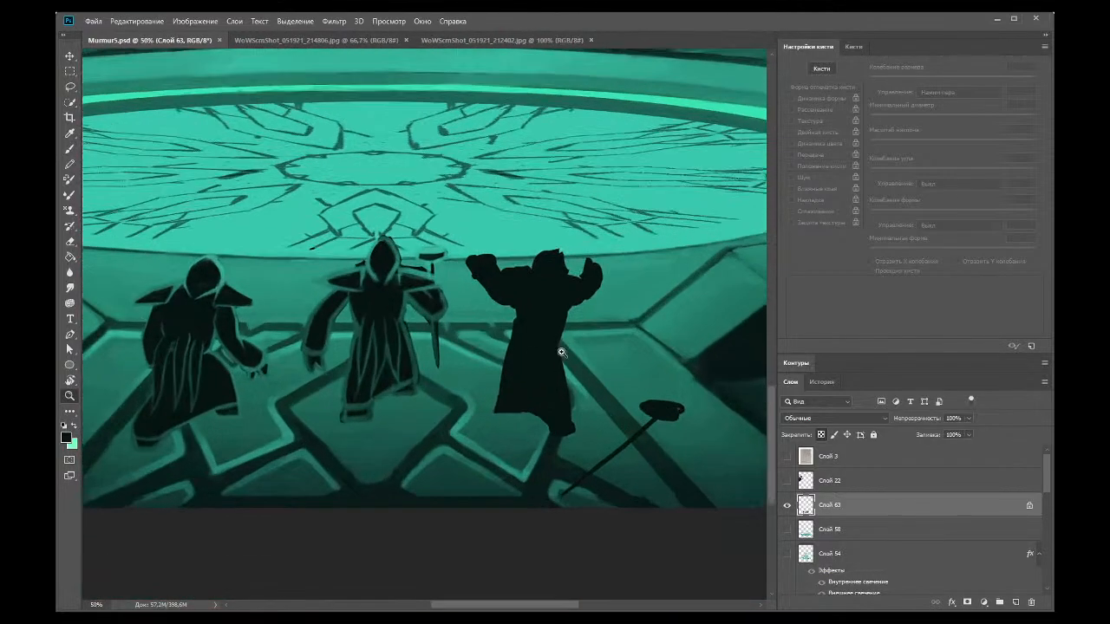
key(i)
click(492, 203)
click(70, 149)
mouse_move(530, 272)
mouse_down()
mouse_move(546, 297)
mouse_move(526, 291)
mouse_move(554, 288)
mouse_move(524, 290)
mouse_move(563, 307)
mouse_move(566, 296)
mouse_move(554, 344)
mouse_up()
mouse_move(521, 296)
mouse_down()
mouse_move(535, 336)
mouse_move(524, 338)
mouse_move(554, 339)
mouse_up()
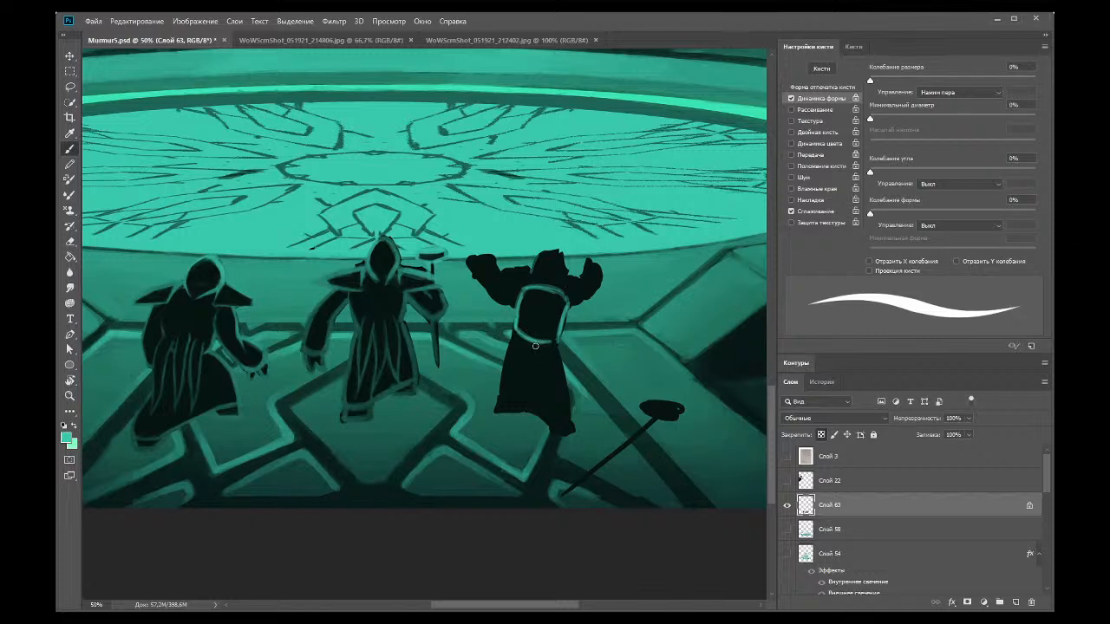
mouse_move(534, 344)
mouse_down()
mouse_move(570, 409)
mouse_move(568, 387)
mouse_move(548, 417)
mouse_move(546, 395)
mouse_move(572, 430)
mouse_up()
mouse_move(517, 378)
mouse_down()
mouse_move(528, 350)
mouse_move(526, 366)
mouse_move(509, 350)
mouse_move(517, 336)
mouse_move(508, 370)
mouse_move(514, 335)
mouse_move(517, 406)
mouse_up()
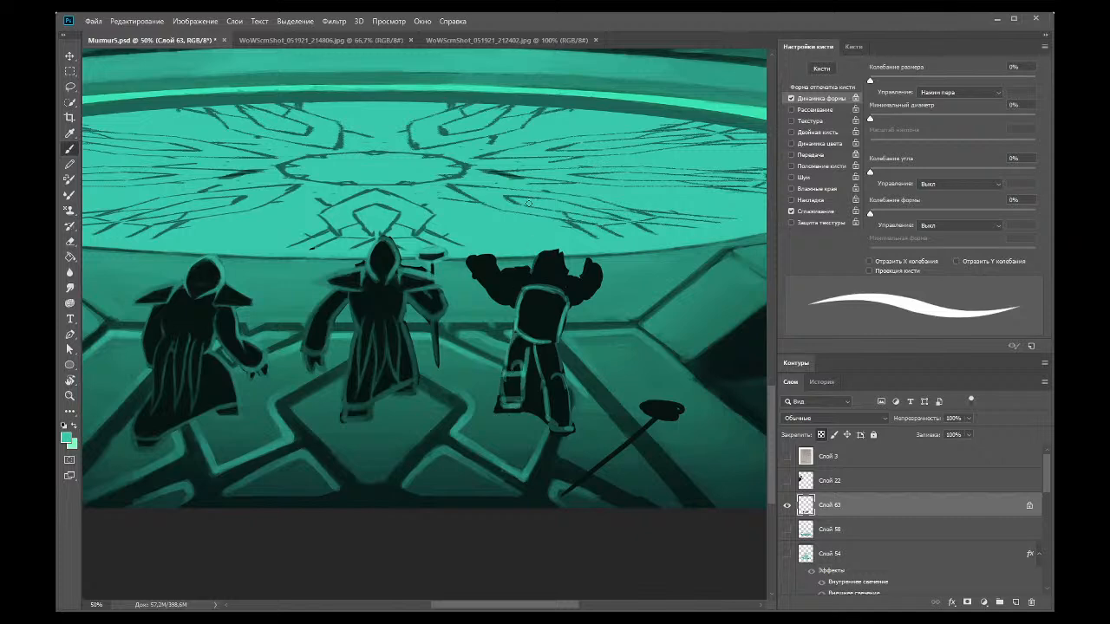
Step: Outline the right figure's hood, collar, shoulders and raised arms in the same teal
mouse_move(536, 273)
mouse_down()
mouse_move(545, 253)
mouse_move(563, 272)
mouse_move(540, 293)
mouse_move(549, 303)
mouse_up()
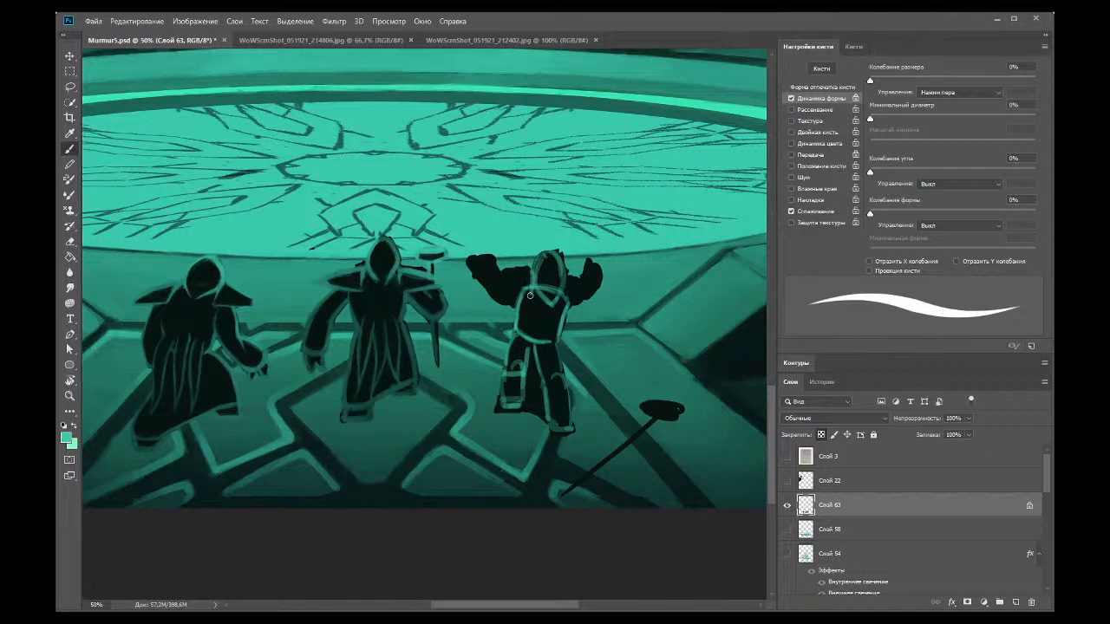
mouse_move(506, 288)
mouse_down()
mouse_move(520, 287)
mouse_move(499, 283)
mouse_move(524, 269)
mouse_move(503, 274)
mouse_move(565, 303)
mouse_move(587, 299)
mouse_move(570, 281)
mouse_move(592, 288)
mouse_up()
mouse_move(477, 274)
mouse_down()
mouse_move(482, 290)
mouse_move(475, 265)
mouse_move(491, 259)
mouse_move(471, 274)
mouse_move(491, 260)
mouse_up()
mouse_move(582, 274)
mouse_down()
mouse_move(602, 271)
mouse_move(595, 294)
mouse_up()
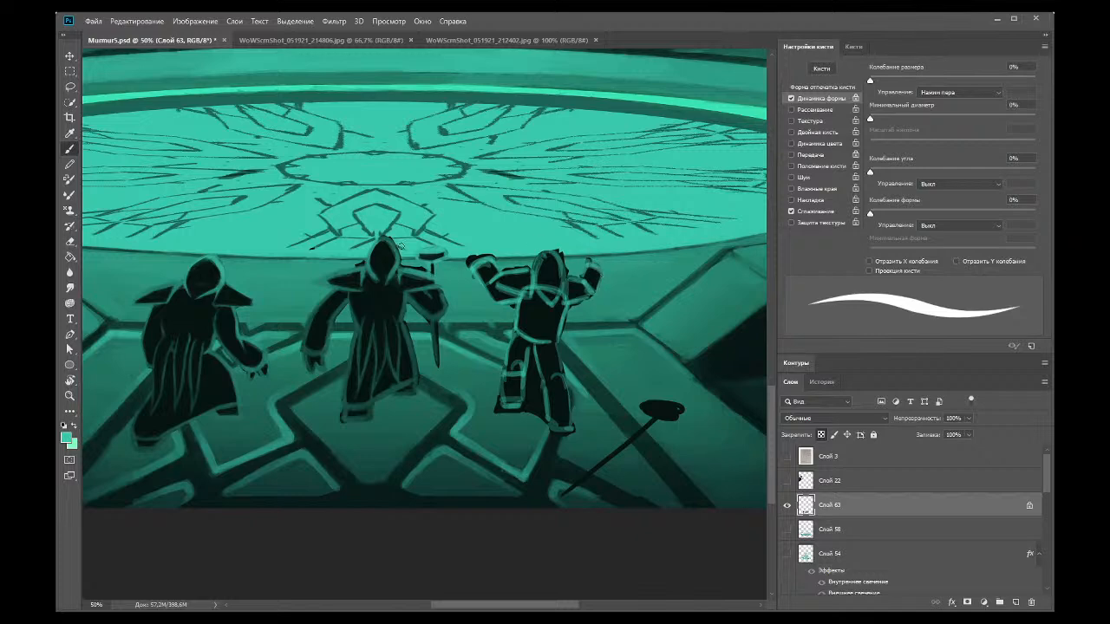
Step: Unlock the transparent pixels of Слой 63 and erase the excess black around the right figure's left leg
click(70, 395)
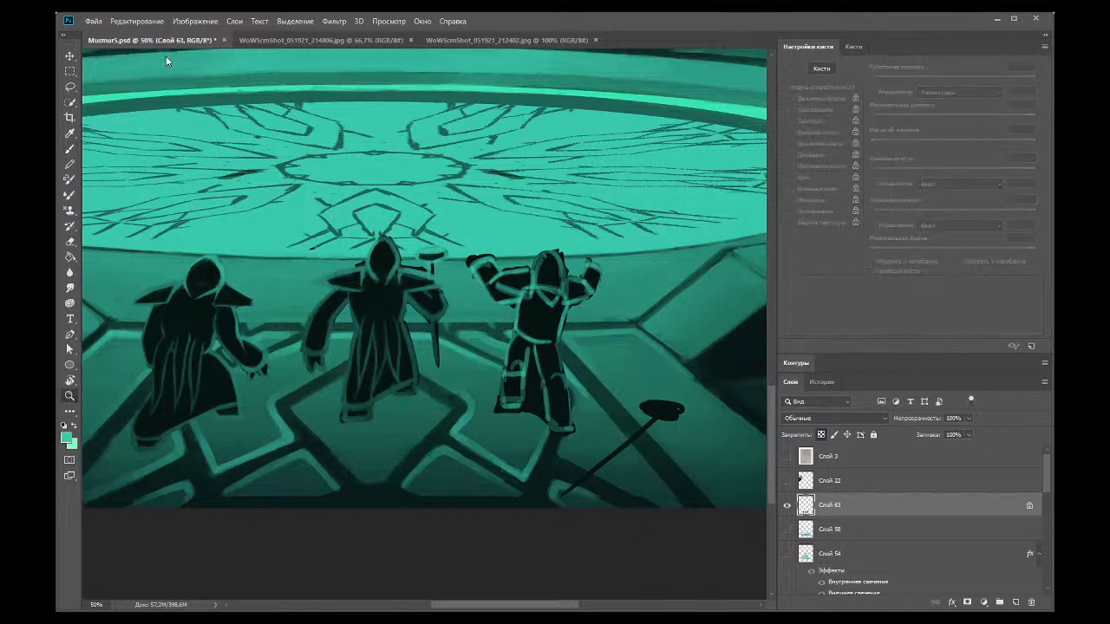
alt+click(191, 191)
alt+click(208, 235)
alt+click(260, 251)
alt+click(324, 272)
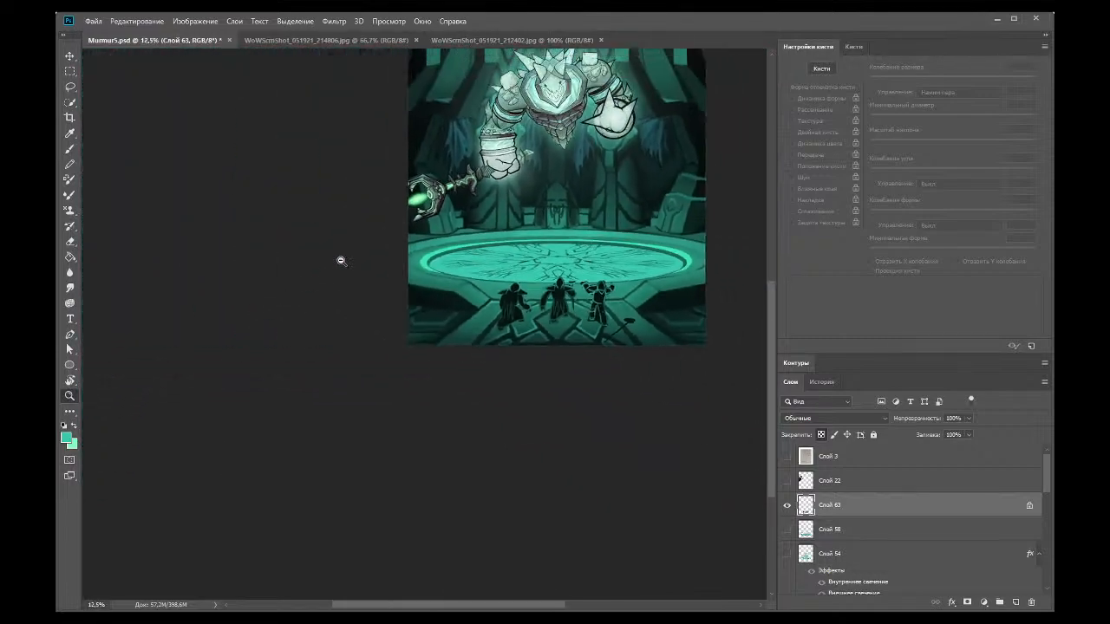
click(572, 330)
click(438, 420)
click(429, 442)
drag(772, 334, 748, 412)
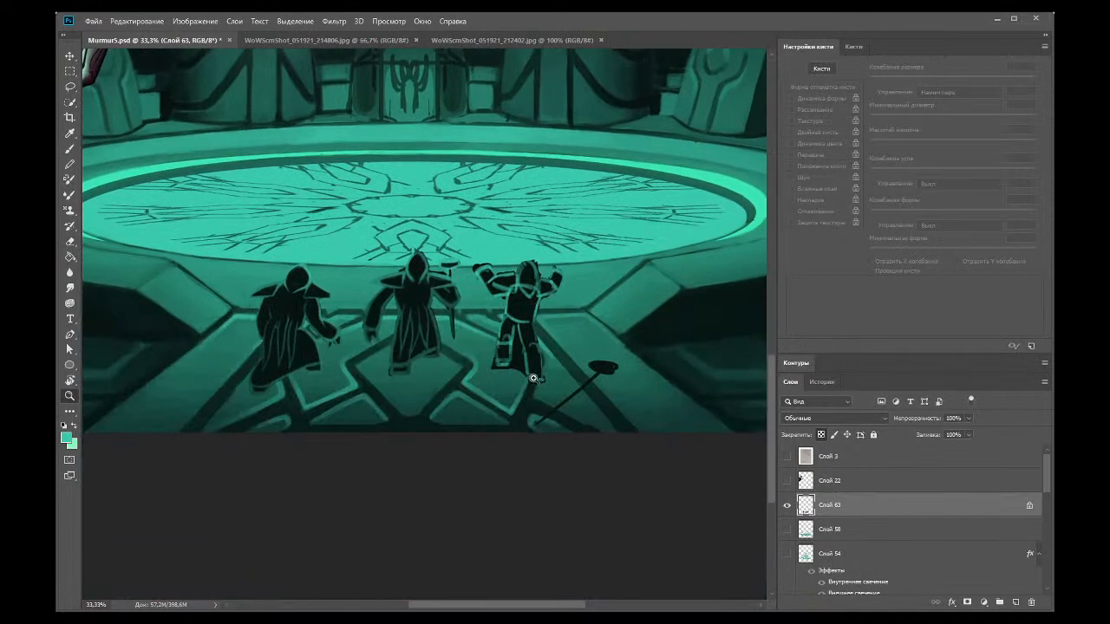
click(532, 379)
click(70, 241)
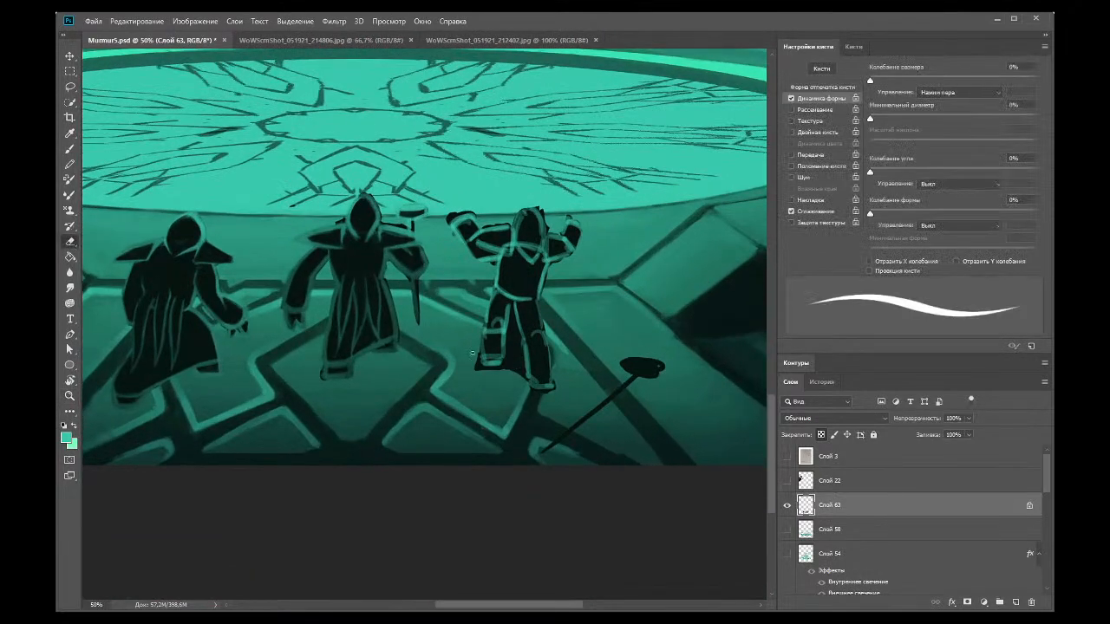
click(821, 435)
mouse_move(477, 362)
mouse_down()
mouse_move(479, 336)
mouse_move(505, 369)
mouse_up()
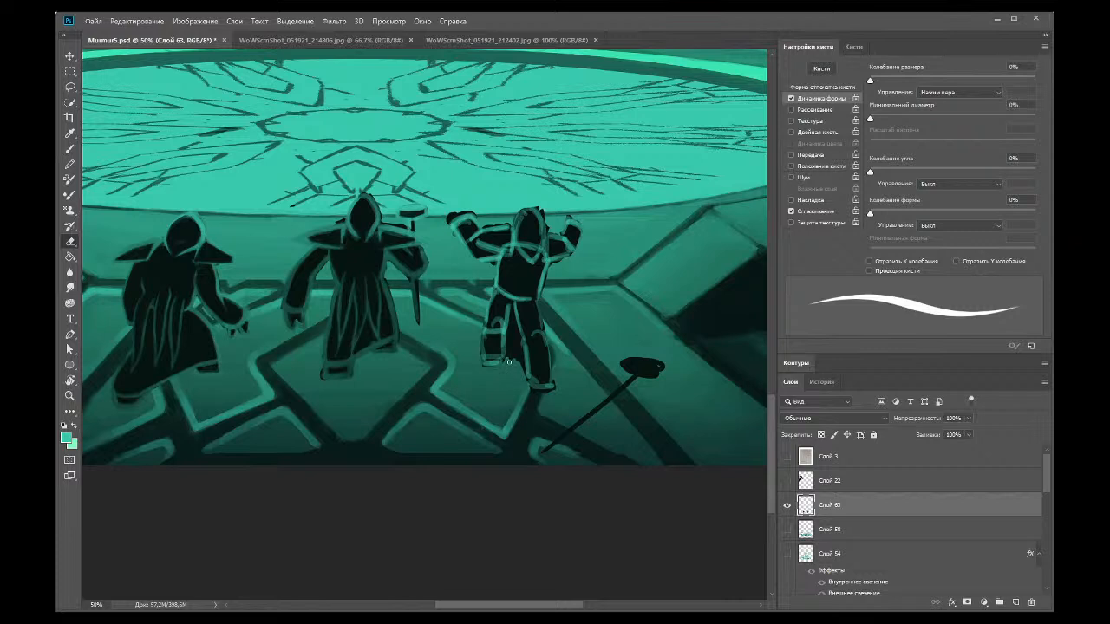
Step: Draw a teal hem between the right figure's legs and erase the lower end of the staff lying on the floor
click(70, 149)
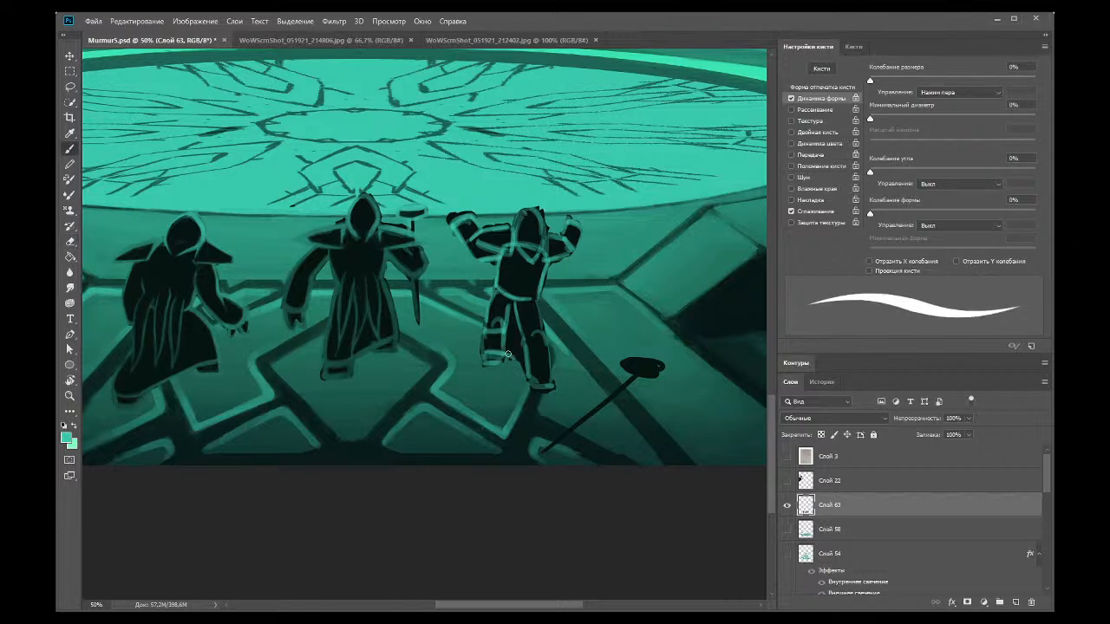
mouse_move(510, 357)
mouse_down()
mouse_move(546, 382)
mouse_move(531, 379)
mouse_up()
click(71, 243)
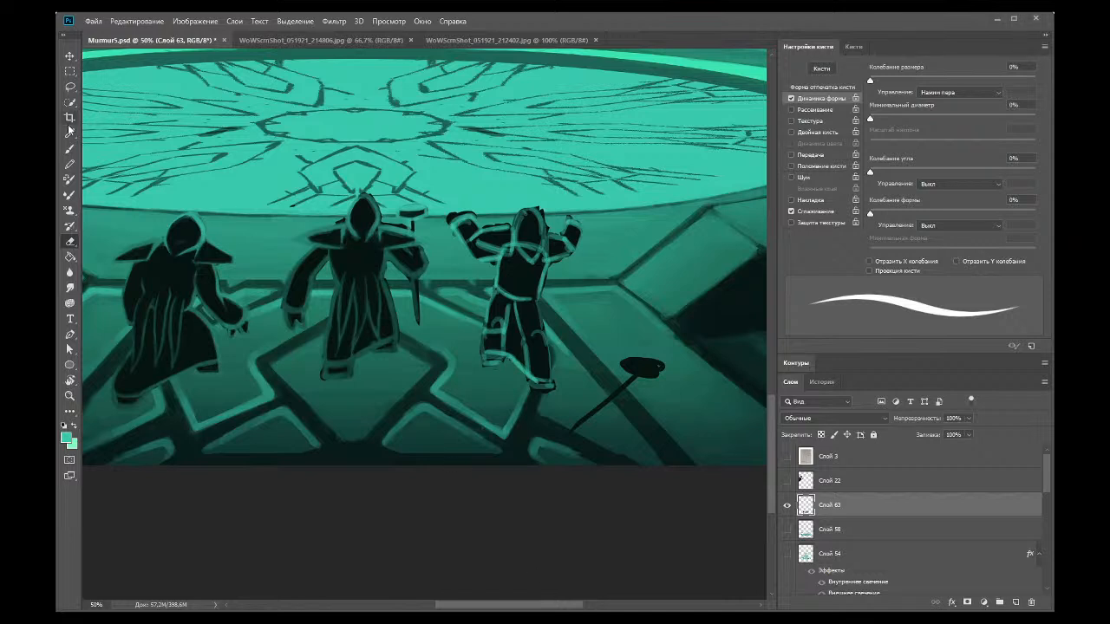
Step: Sample black and tidy the middle figure's left shoulder pad, covering the pointed collar lines below the right figure's hood
key(i)
click(458, 222)
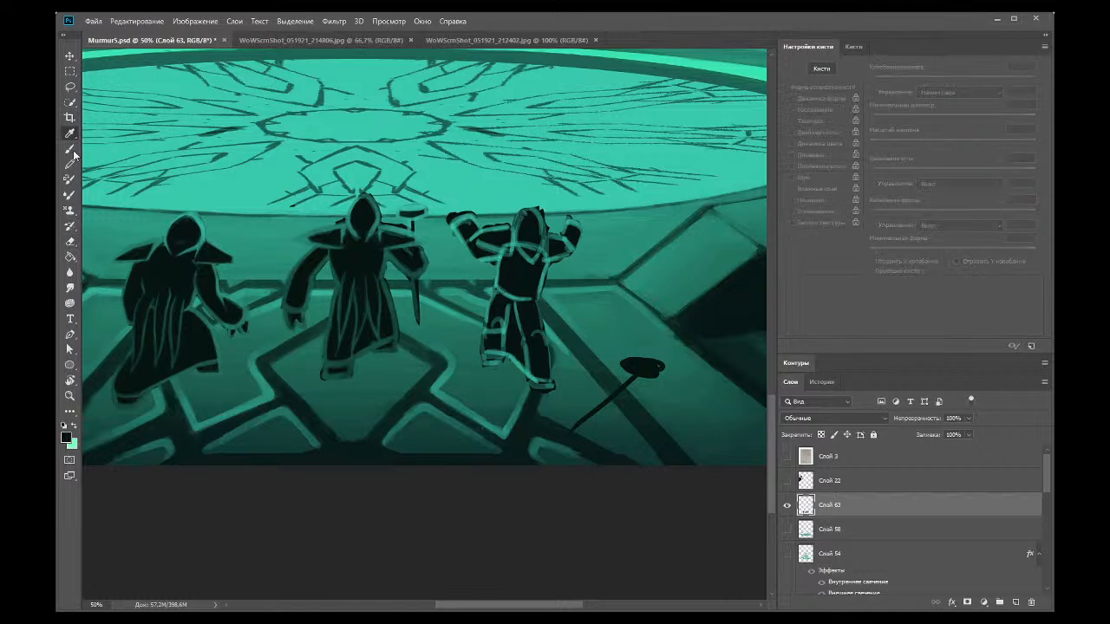
key(b)
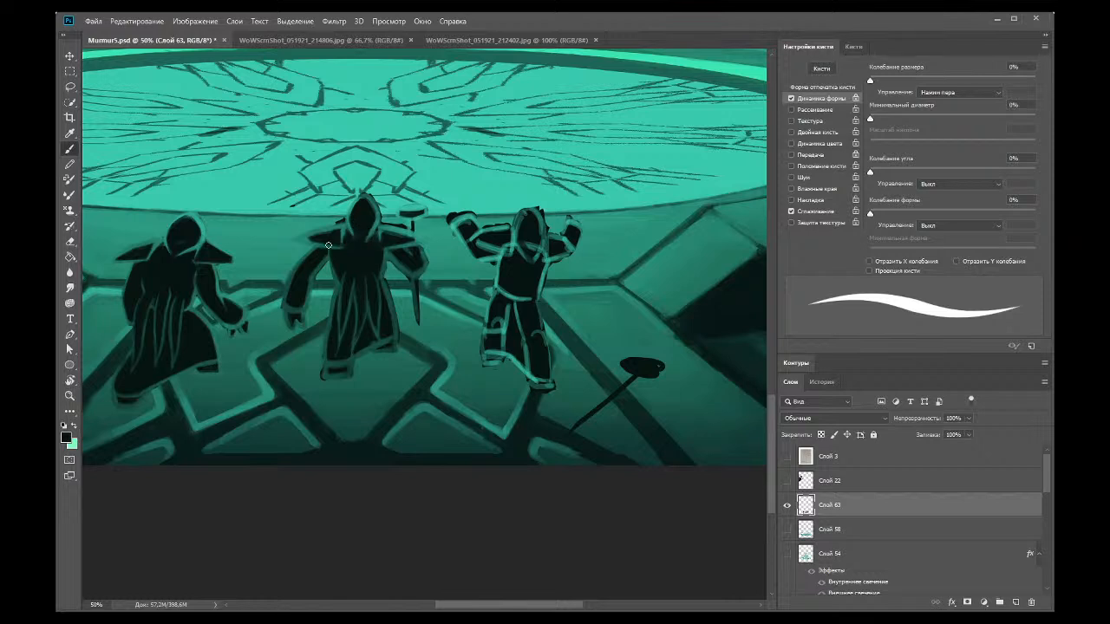
drag(308, 240, 322, 250)
drag(528, 264, 531, 231)
Step: Paint over the right figure's inner leg lines in black to merge the legs into a solid robe
key(i)
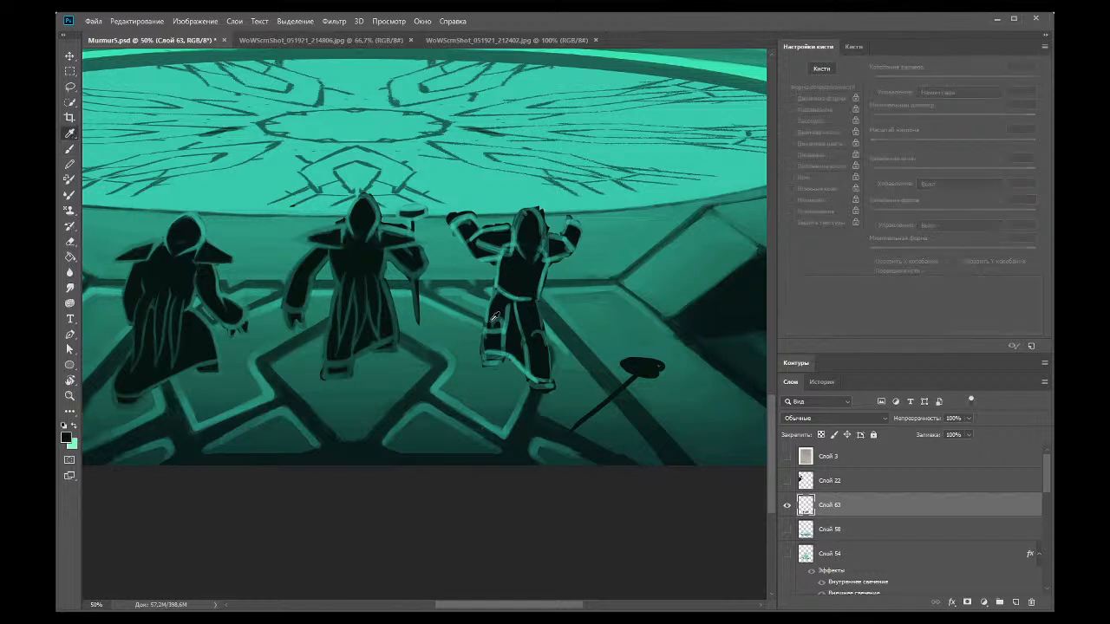
key(b)
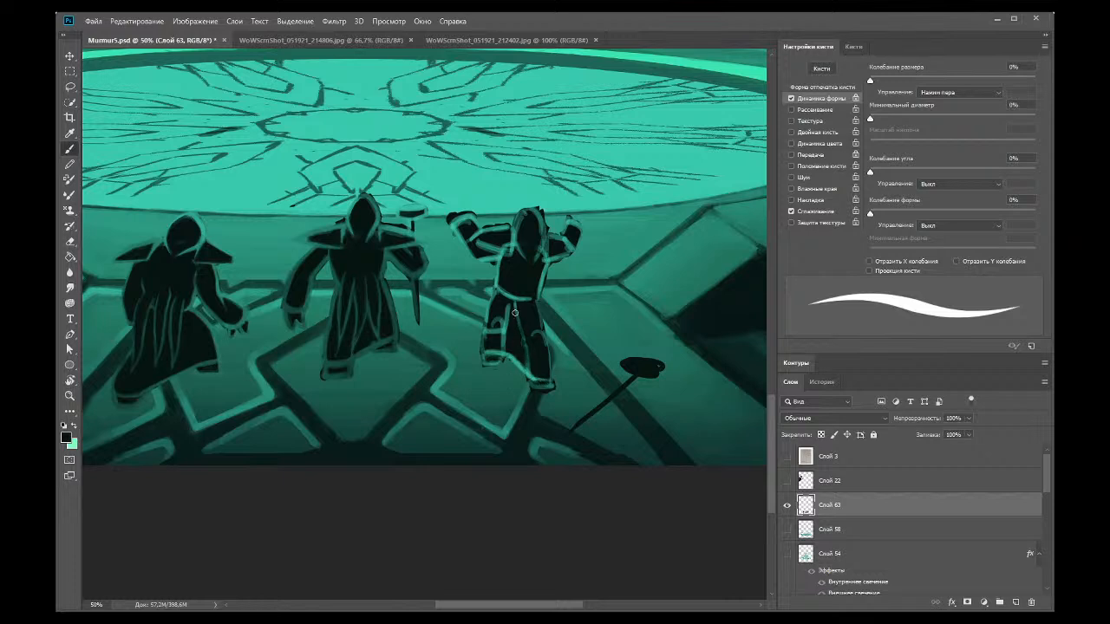
drag(513, 355, 535, 374)
mouse_move(504, 341)
mouse_down()
mouse_move(503, 310)
mouse_move(504, 345)
mouse_up()
Step: Sample a medium teal from the right figure's outline and retouch the edges of its robe
click(69, 133)
click(492, 304)
click(69, 149)
click(70, 133)
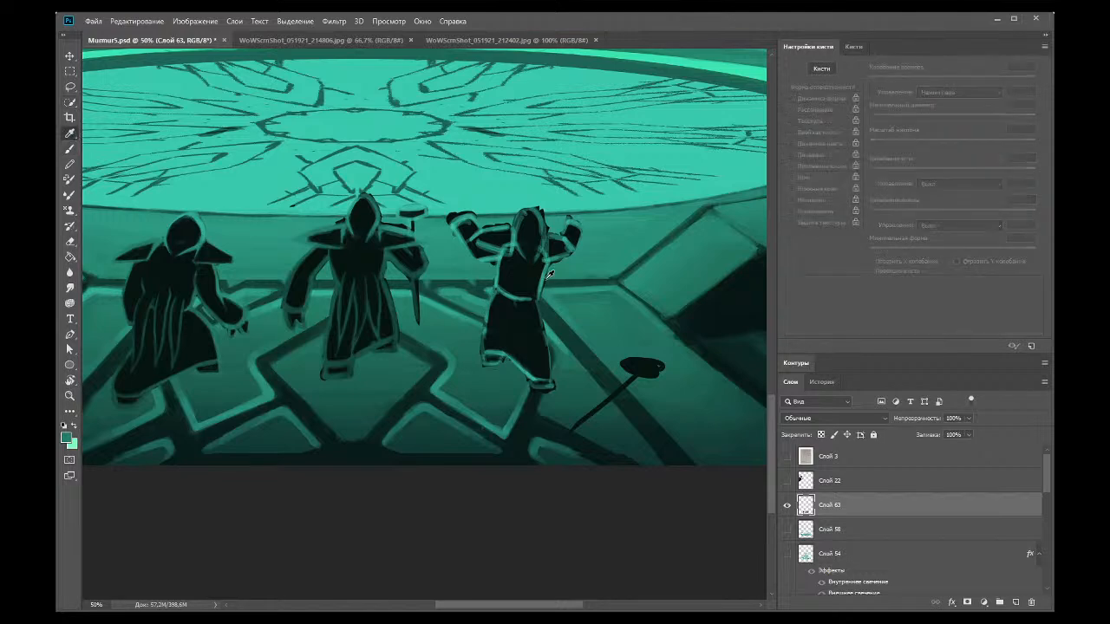
click(69, 149)
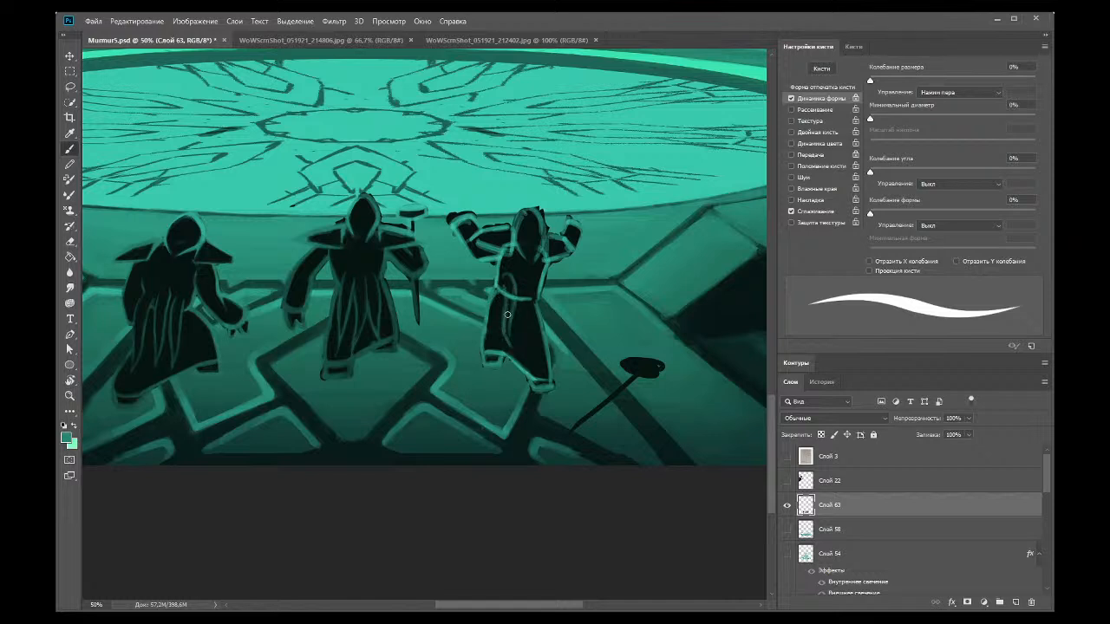
mouse_move(526, 297)
mouse_down()
mouse_move(527, 351)
mouse_move(525, 330)
mouse_up()
key(z)
key(ctrl+z)
key(ctrl+z)
key(ctrl+z)
key(ctrl+z)
key(ctrl+z)
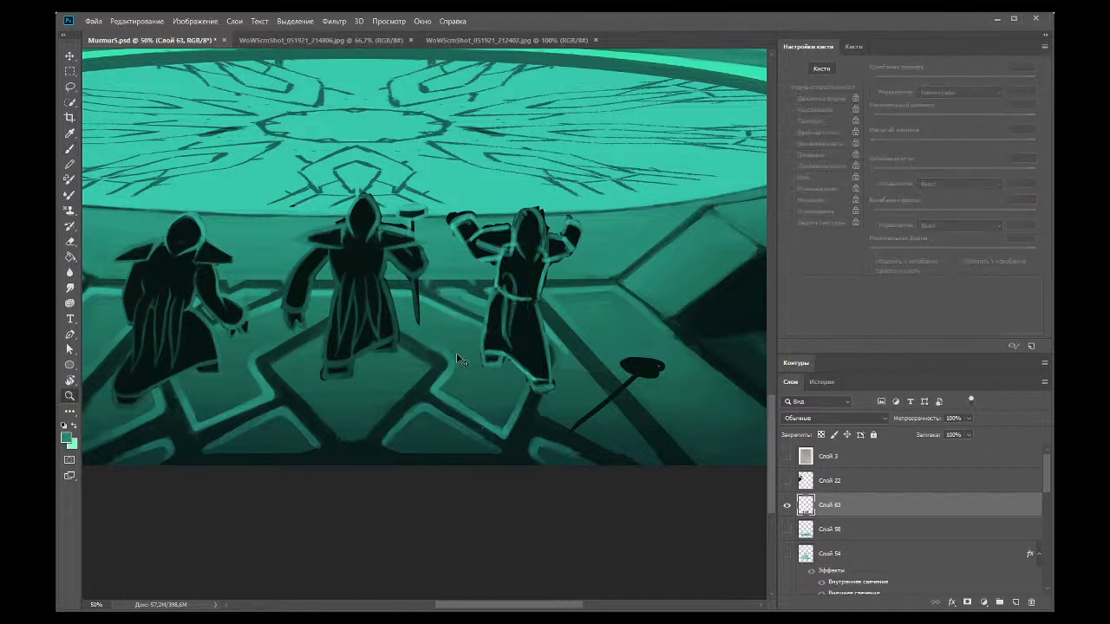
key(ctrl+z)
key(ctrl+z)
key(ctrl+z)
key(ctrl+z)
Step: Cover the rightmost robed figure's waist line with sampled near-black and erase the stray dark edges around its raised arm and hood
click(69, 149)
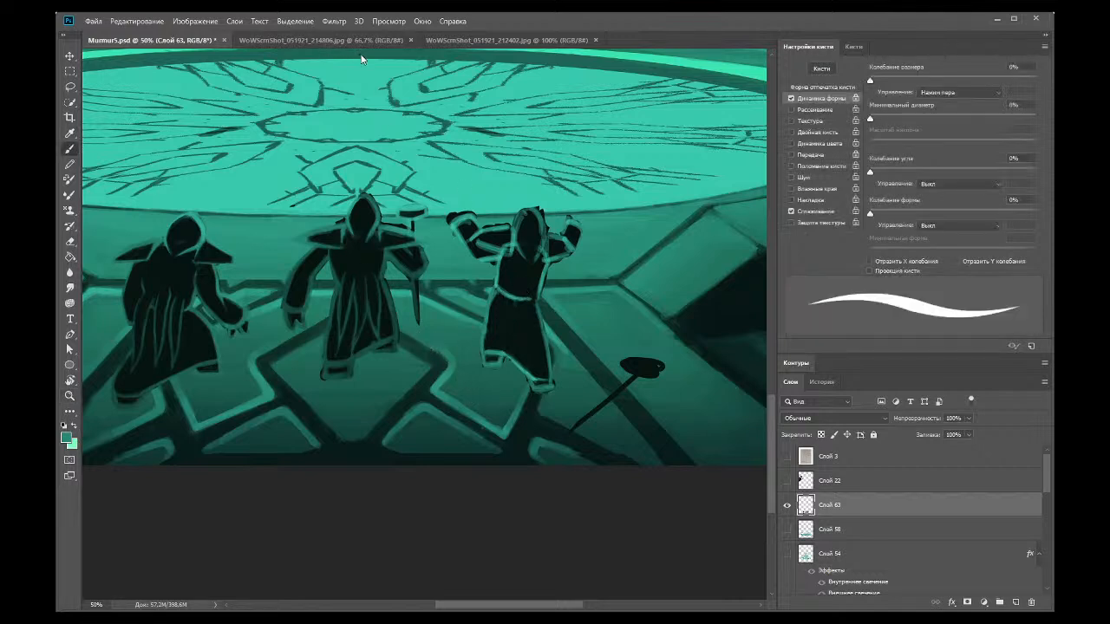
click(69, 133)
click(491, 326)
click(70, 150)
drag(507, 287, 504, 286)
key(e)
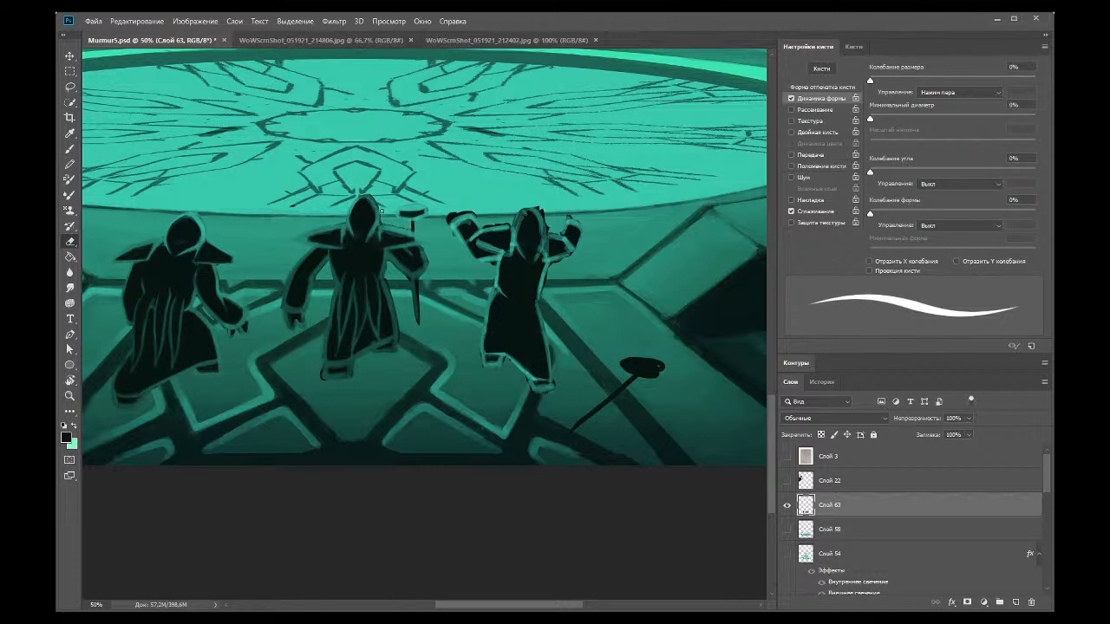
drag(482, 228, 535, 207)
Step: Brush several long vertical fold lines in sampled teal down the rightmost figure's robe, from waist to hem
key(b)
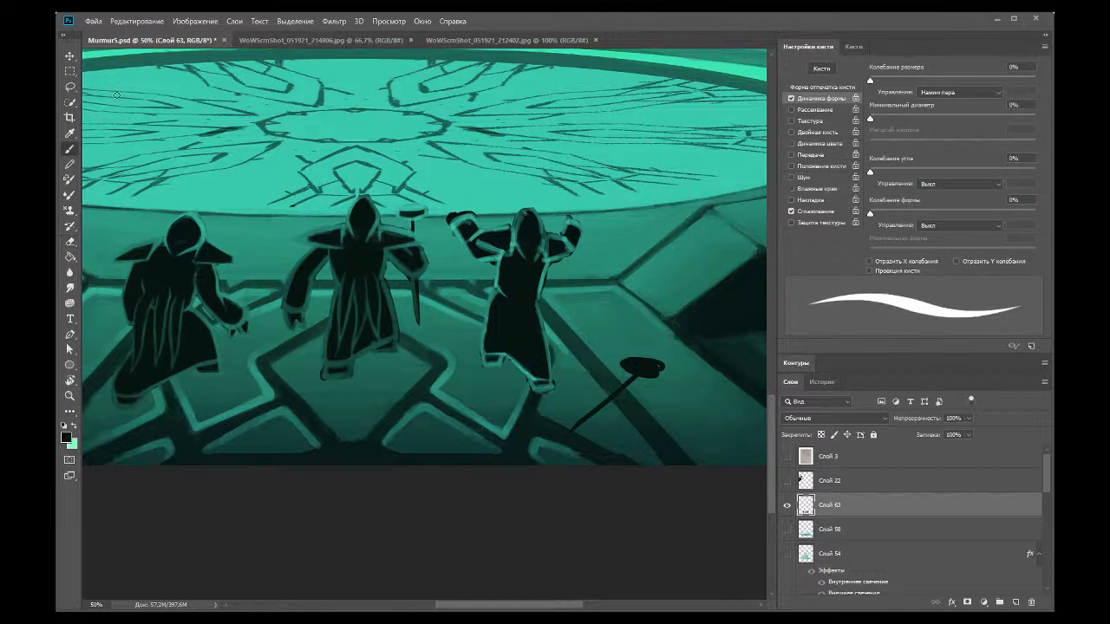
click(70, 133)
click(69, 149)
key(i)
click(499, 282)
click(68, 148)
drag(538, 303, 551, 381)
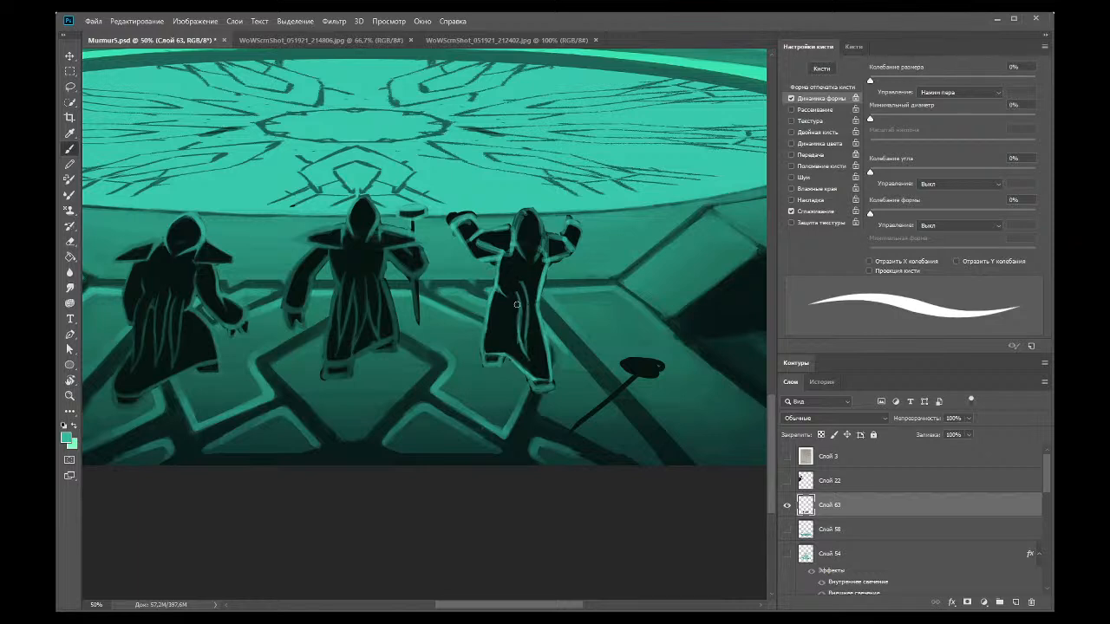
mouse_move(507, 284)
mouse_down()
mouse_move(513, 351)
mouse_move(503, 291)
mouse_move(499, 334)
mouse_move(504, 307)
mouse_move(519, 340)
mouse_move(534, 294)
mouse_move(541, 328)
mouse_move(538, 294)
mouse_move(535, 344)
mouse_up()
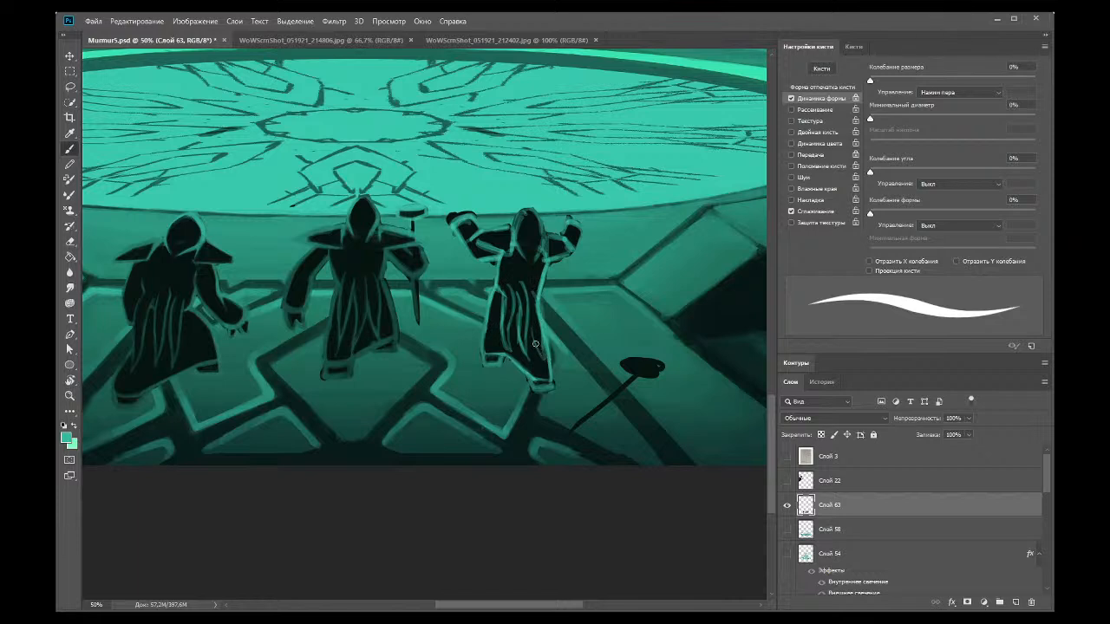
Step: Trim the robe's teal fold lines near the waist with near-black sampled from the robe
click(70, 133)
click(526, 295)
click(69, 148)
mouse_move(535, 308)
mouse_down()
mouse_move(537, 333)
mouse_move(537, 304)
mouse_up()
Step: Strengthen and lengthen the robe's fold lines toward the hem with sampled teal, working at 100% zoom
click(71, 132)
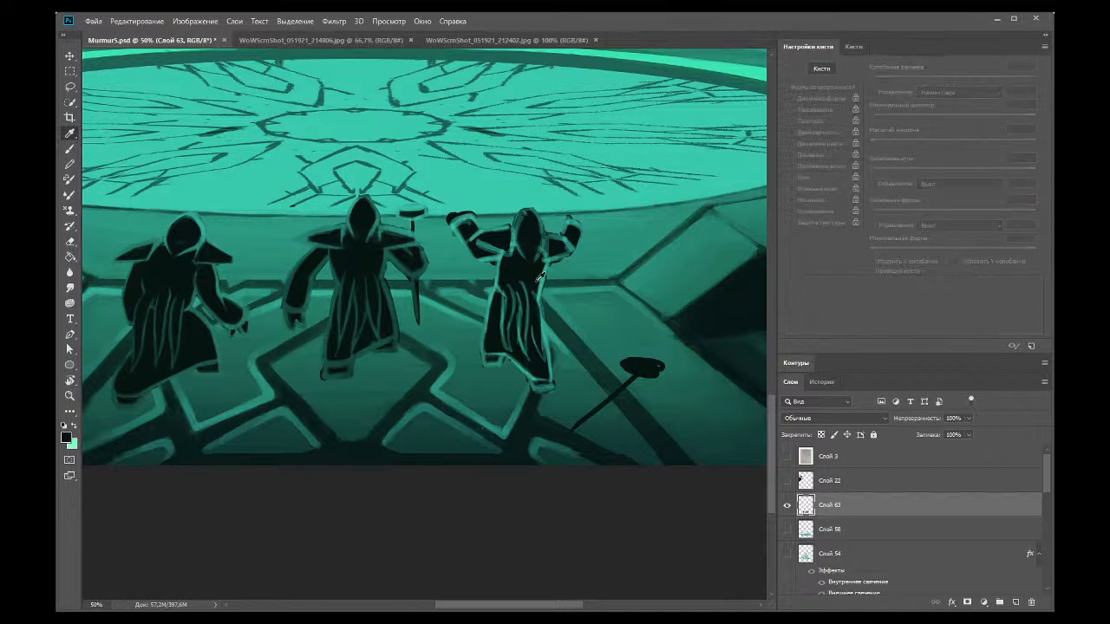
click(545, 281)
click(71, 395)
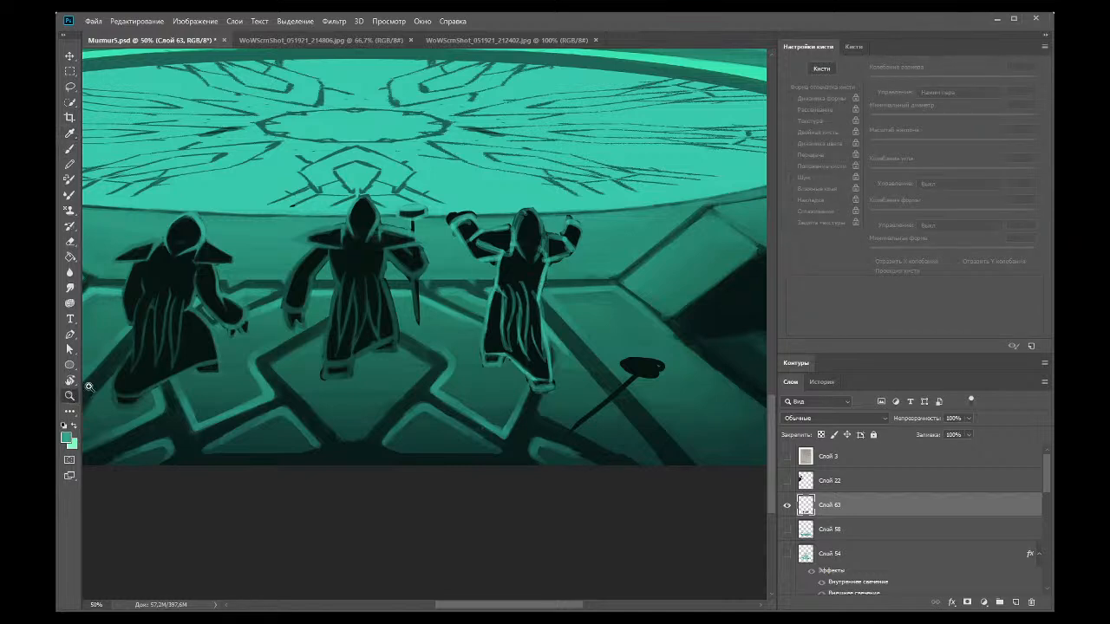
click(550, 323)
click(552, 322)
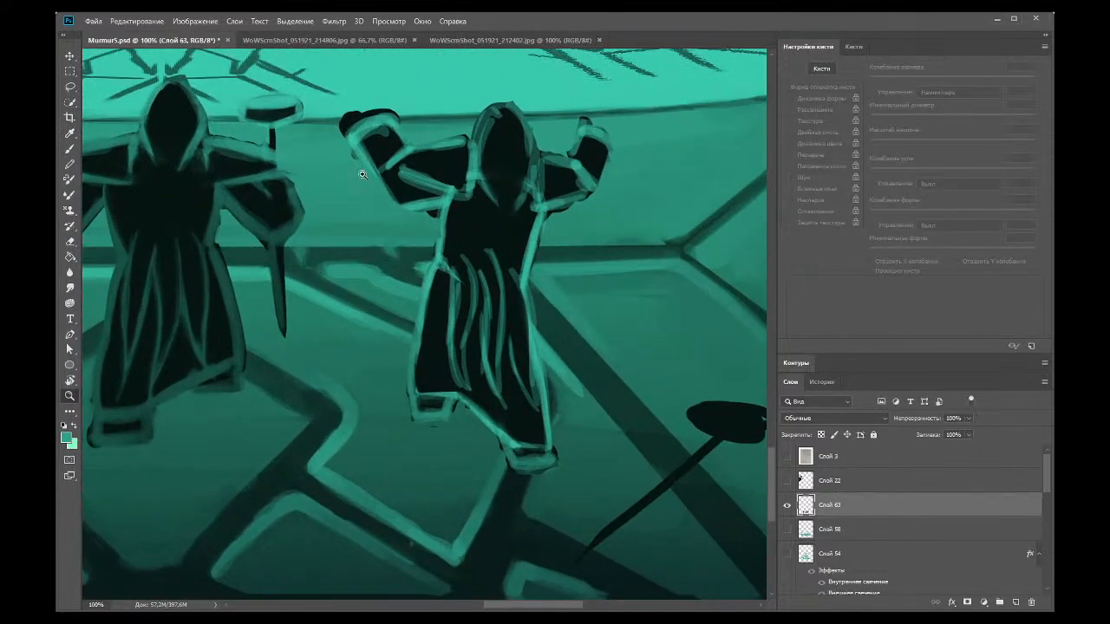
click(71, 148)
drag(507, 290, 509, 352)
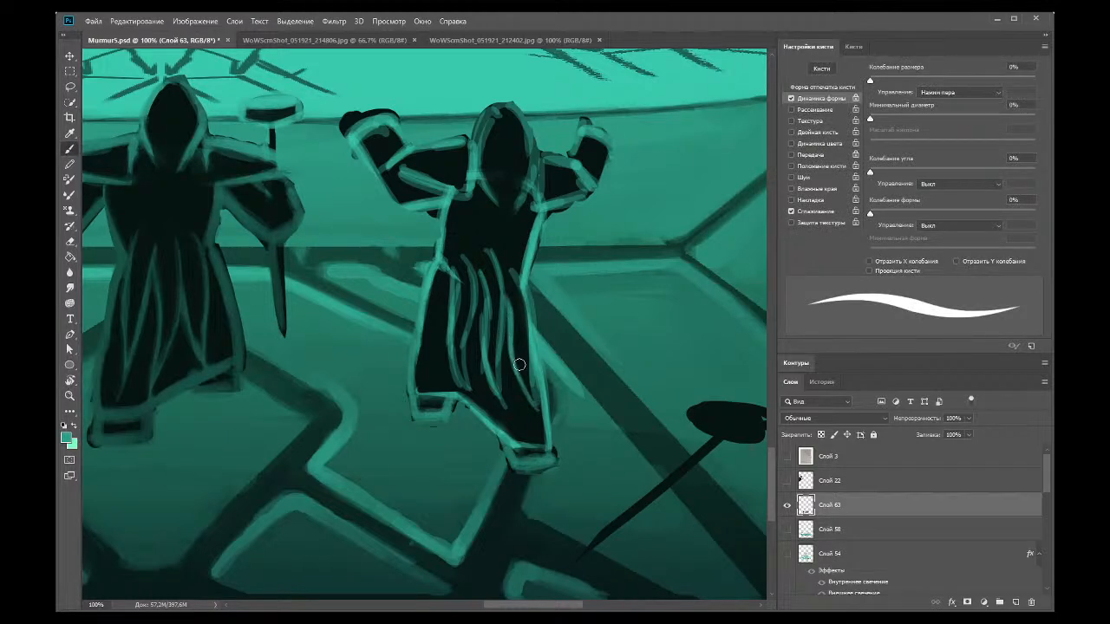
mouse_move(534, 408)
mouse_down()
mouse_move(521, 284)
mouse_move(531, 401)
mouse_move(449, 269)
mouse_move(476, 342)
mouse_move(484, 324)
mouse_move(484, 354)
mouse_move(483, 281)
mouse_move(478, 270)
mouse_move(490, 374)
mouse_up()
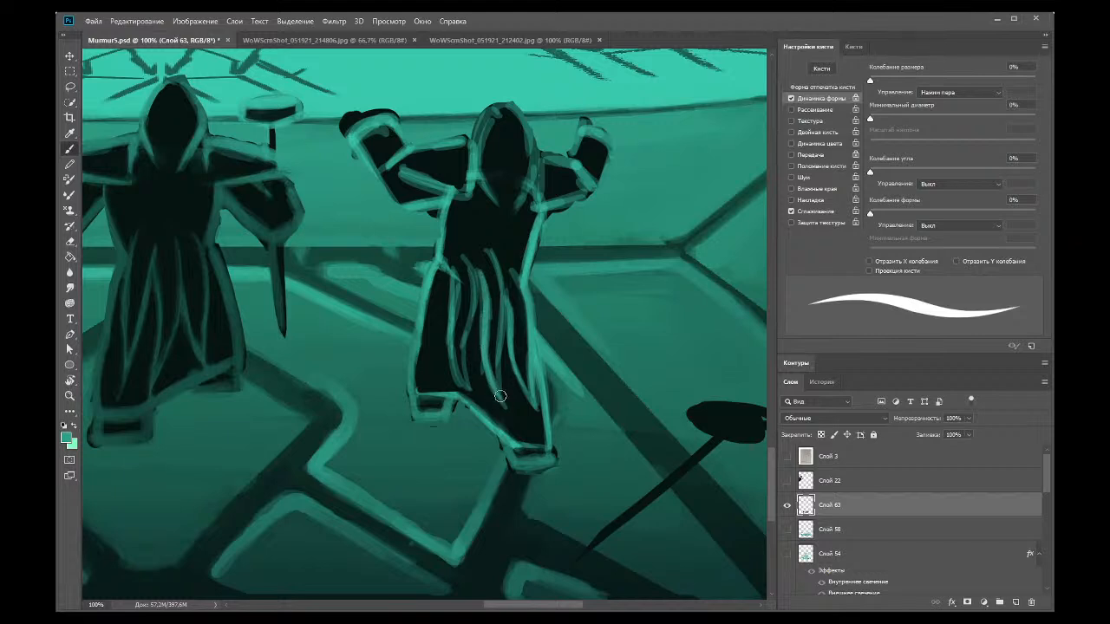
mouse_move(498, 373)
mouse_down()
mouse_move(491, 258)
mouse_move(500, 328)
mouse_move(495, 260)
mouse_move(489, 372)
mouse_move(439, 270)
mouse_move(462, 380)
mouse_move(450, 304)
mouse_move(451, 354)
mouse_move(453, 264)
mouse_move(467, 389)
mouse_move(466, 263)
mouse_move(475, 304)
mouse_move(468, 269)
mouse_move(465, 349)
mouse_move(459, 286)
mouse_move(453, 354)
mouse_up()
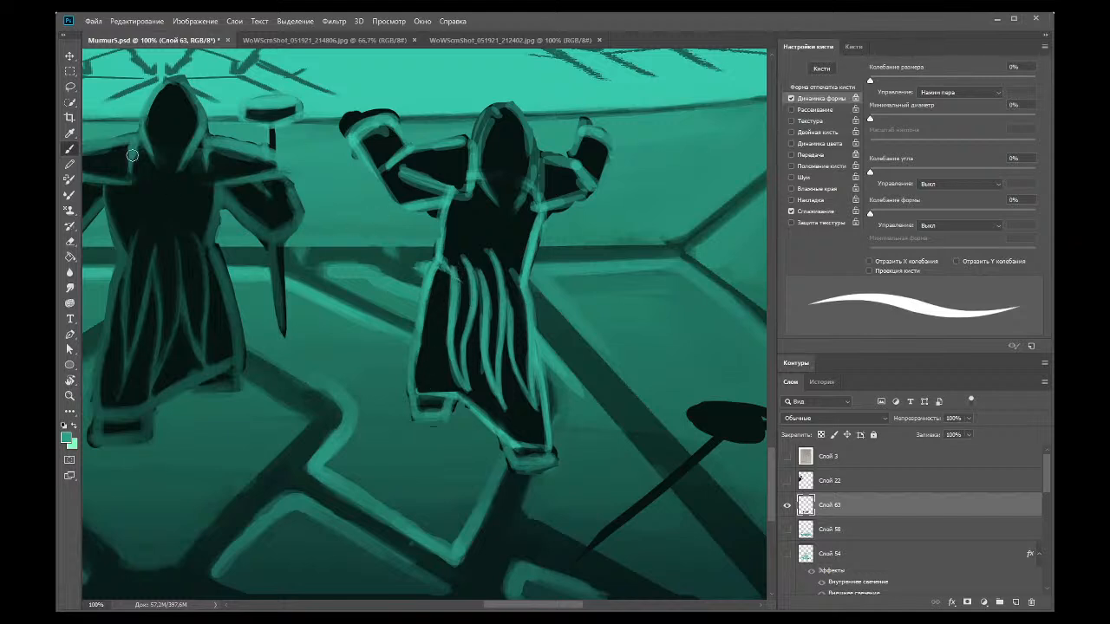
Step: Sharpen the upper ends of the robe folds by painting near-black between them below the waist
click(70, 135)
click(440, 307)
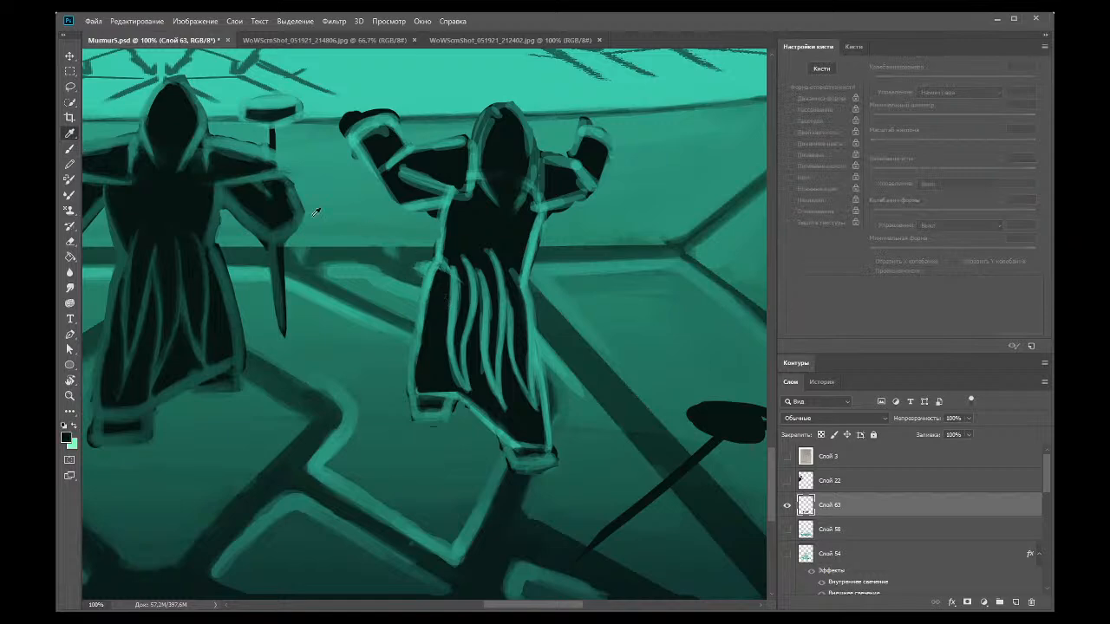
click(69, 150)
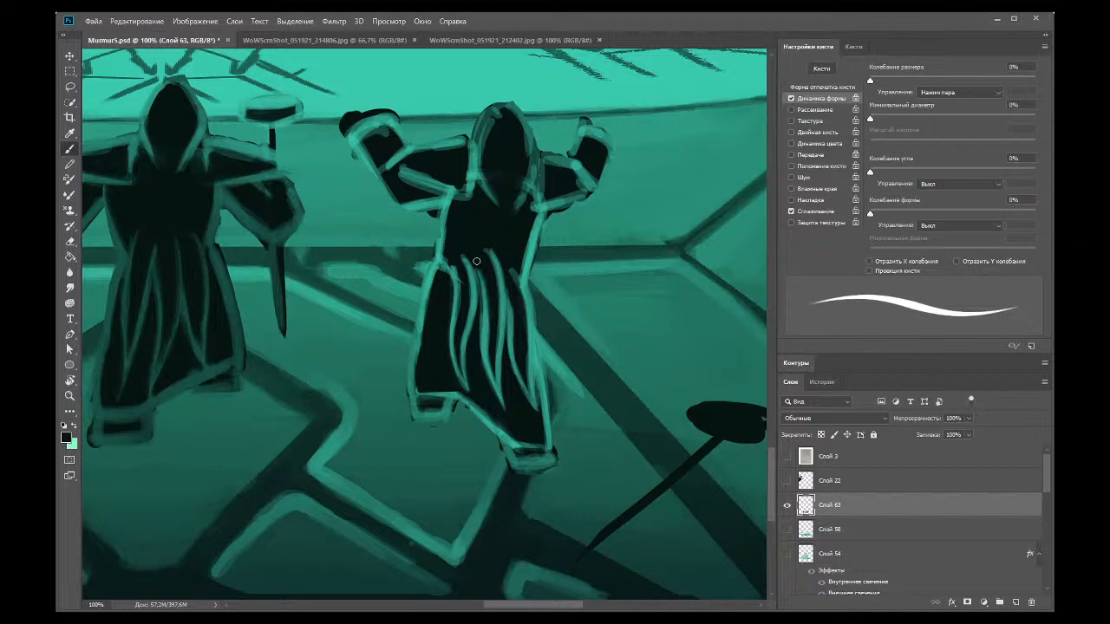
drag(487, 256, 492, 291)
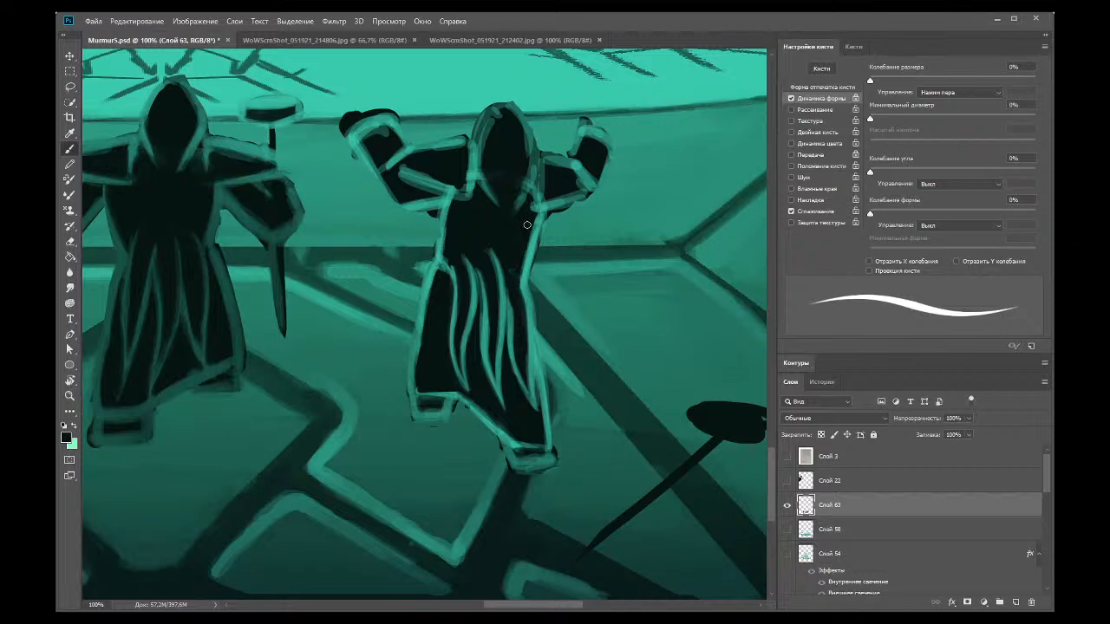
click(70, 241)
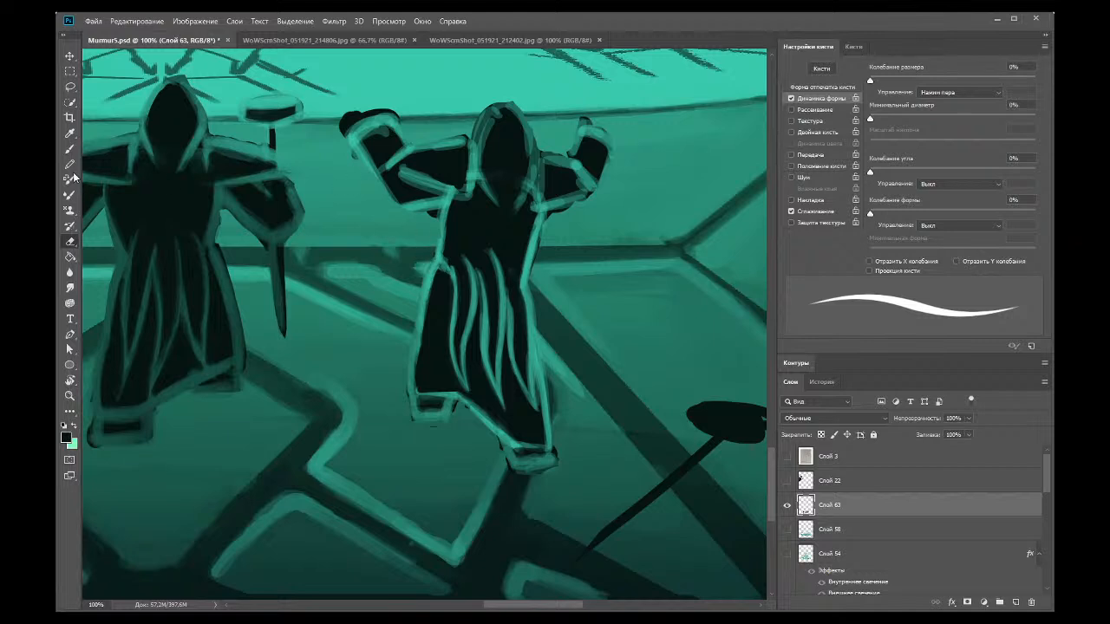
click(70, 134)
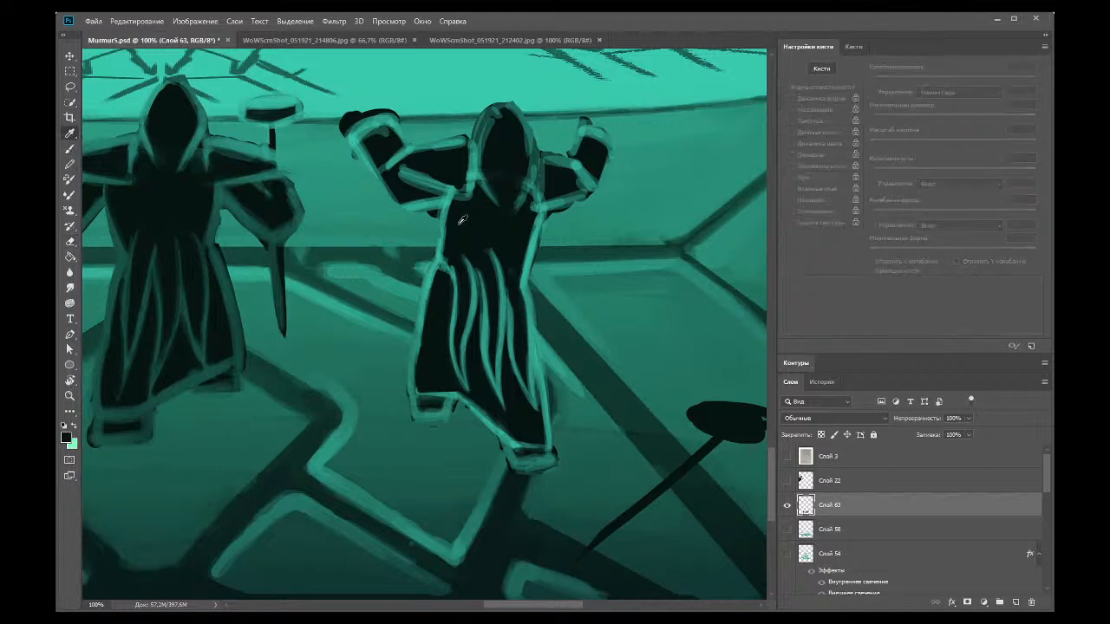
click(71, 150)
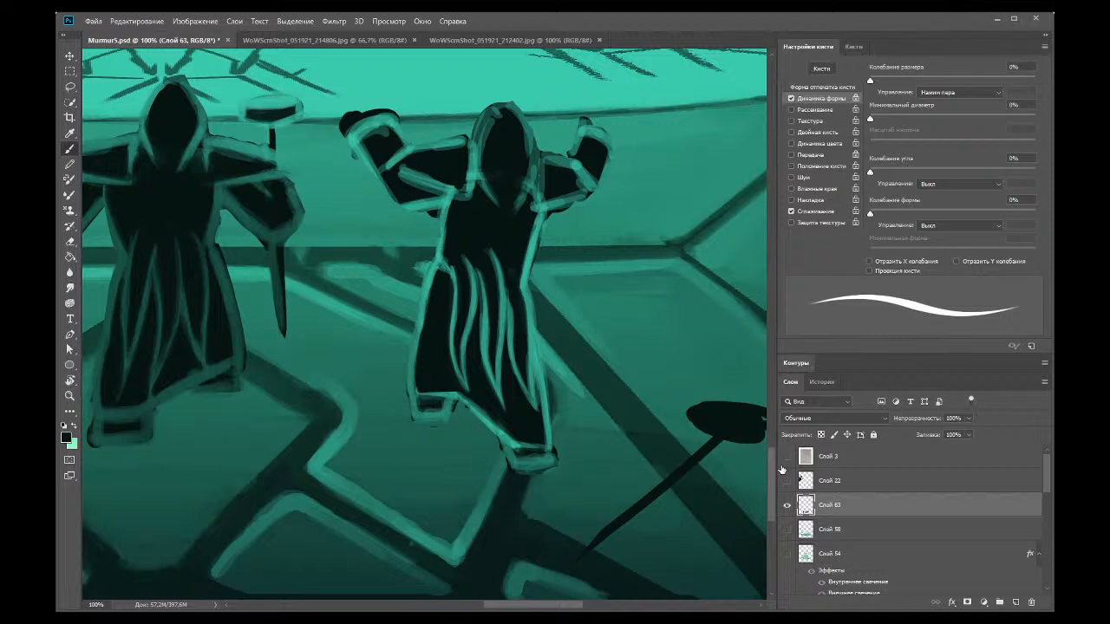
Step: Sample the figure's teal and near-black tones and repaint the teal lower outline of the left raised sleeve
scroll(751, 420, up, 3)
click(71, 133)
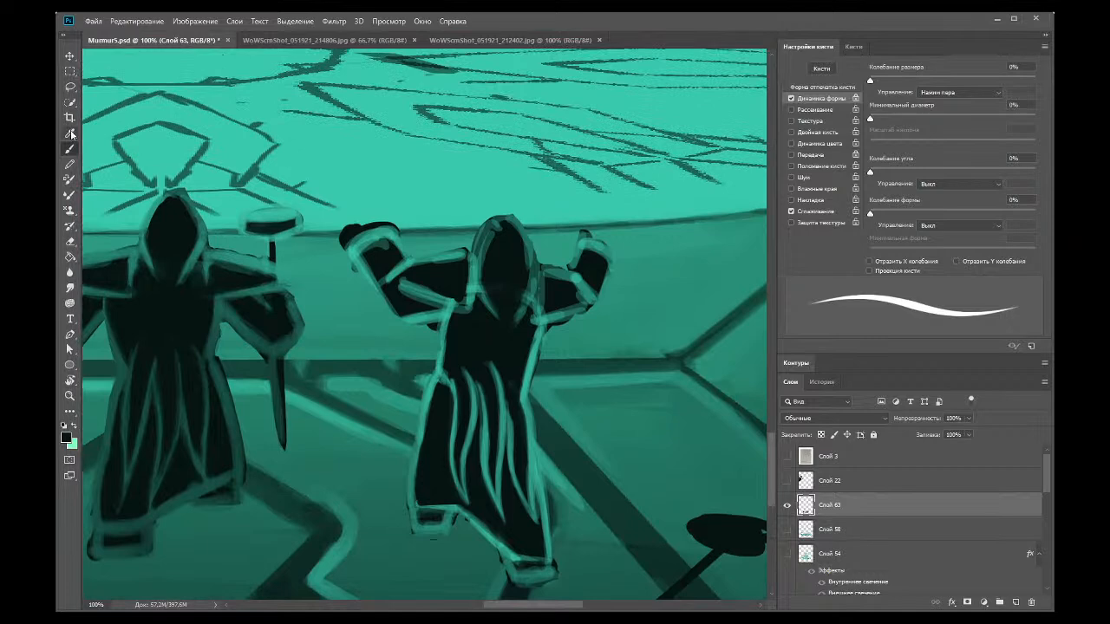
click(532, 368)
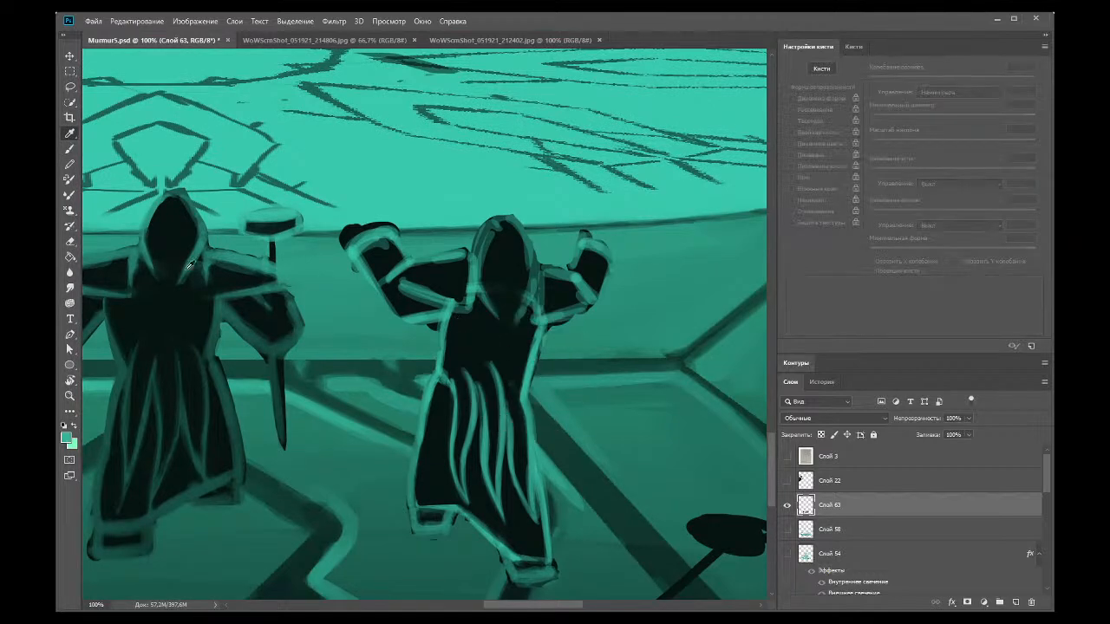
click(70, 149)
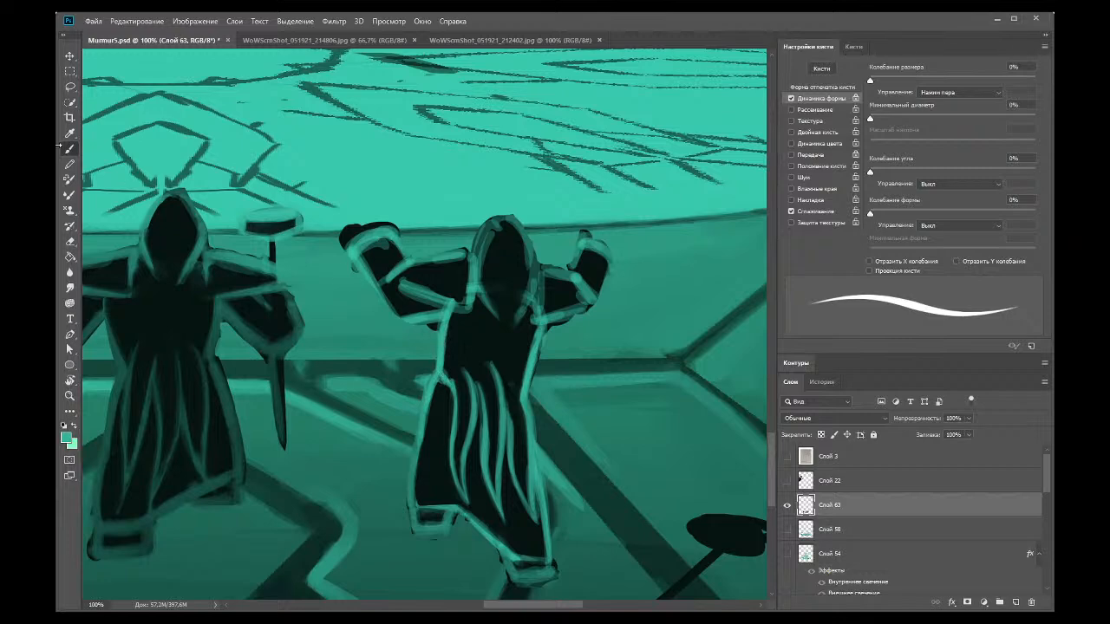
click(71, 133)
click(460, 340)
click(71, 149)
key(i)
click(417, 256)
key(b)
mouse_move(420, 290)
mouse_down()
mouse_move(395, 283)
mouse_move(459, 306)
mouse_move(450, 306)
mouse_move(465, 260)
mouse_move(466, 276)
mouse_up()
Step: Extend the left sleeve's dark fill to the hood by painting near-black over the shoulder line
click(69, 134)
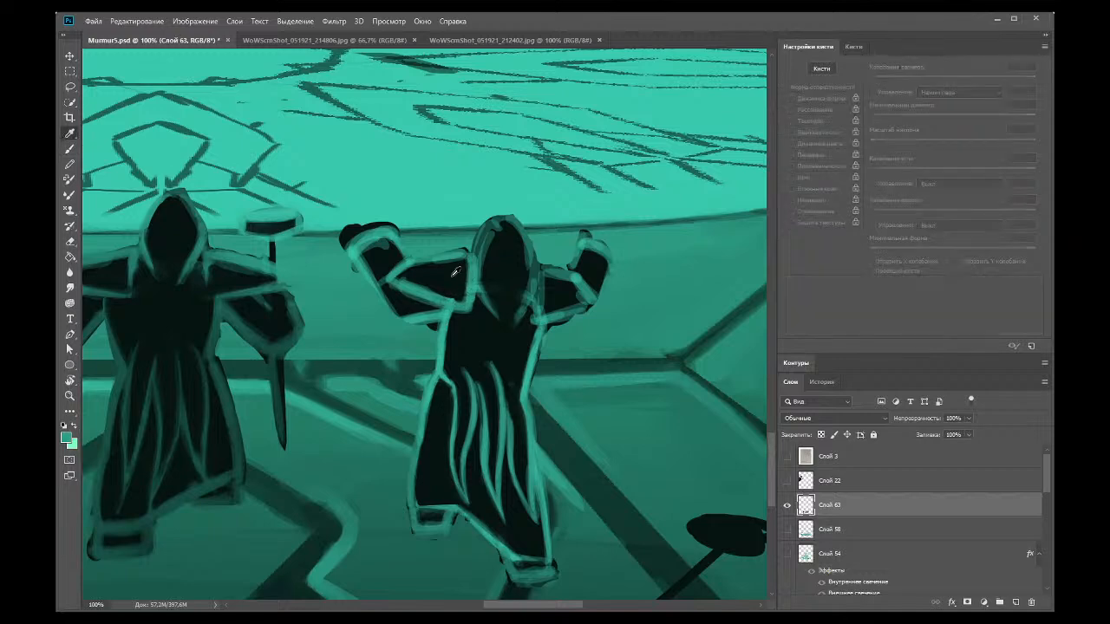
click(70, 149)
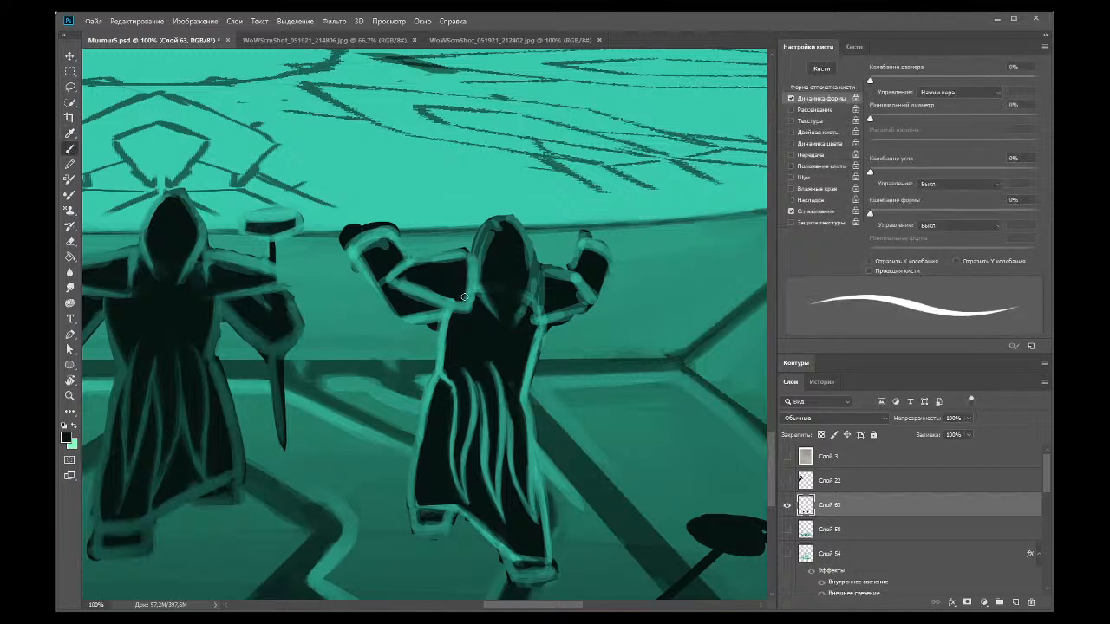
mouse_move(466, 266)
mouse_down()
mouse_move(467, 295)
mouse_move(465, 266)
mouse_move(419, 285)
mouse_move(470, 308)
mouse_up()
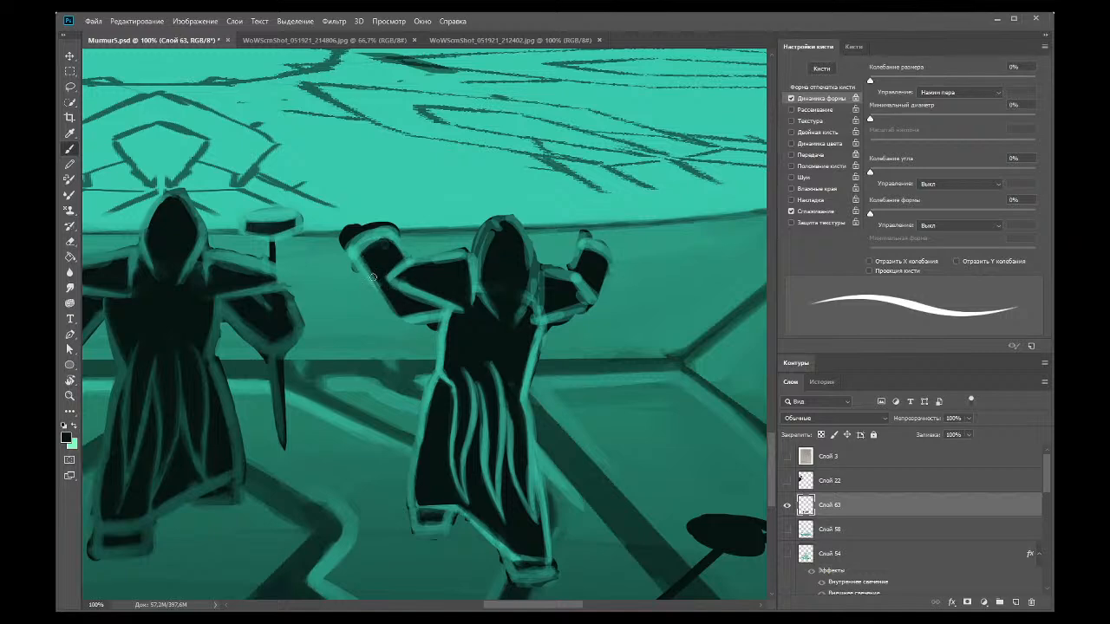
Step: Try painting light teal finger outlines over the dark hand on the left raised arm
click(71, 133)
click(554, 182)
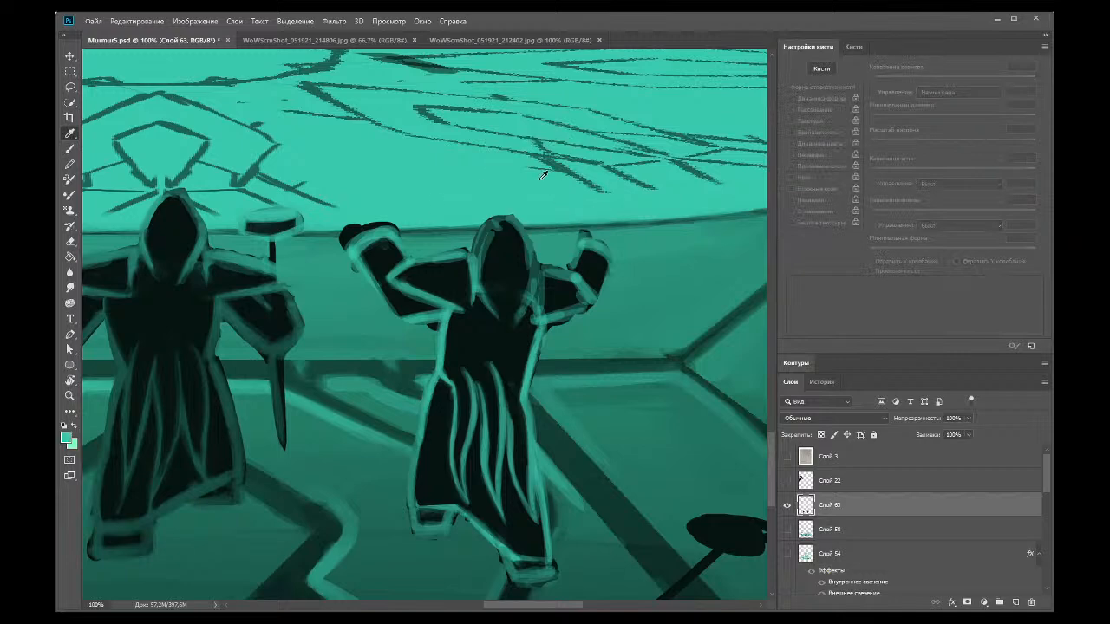
key(b)
mouse_move(350, 229)
mouse_down()
mouse_move(352, 251)
mouse_move(352, 227)
mouse_move(352, 249)
mouse_move(354, 222)
mouse_move(364, 228)
mouse_move(335, 237)
mouse_up()
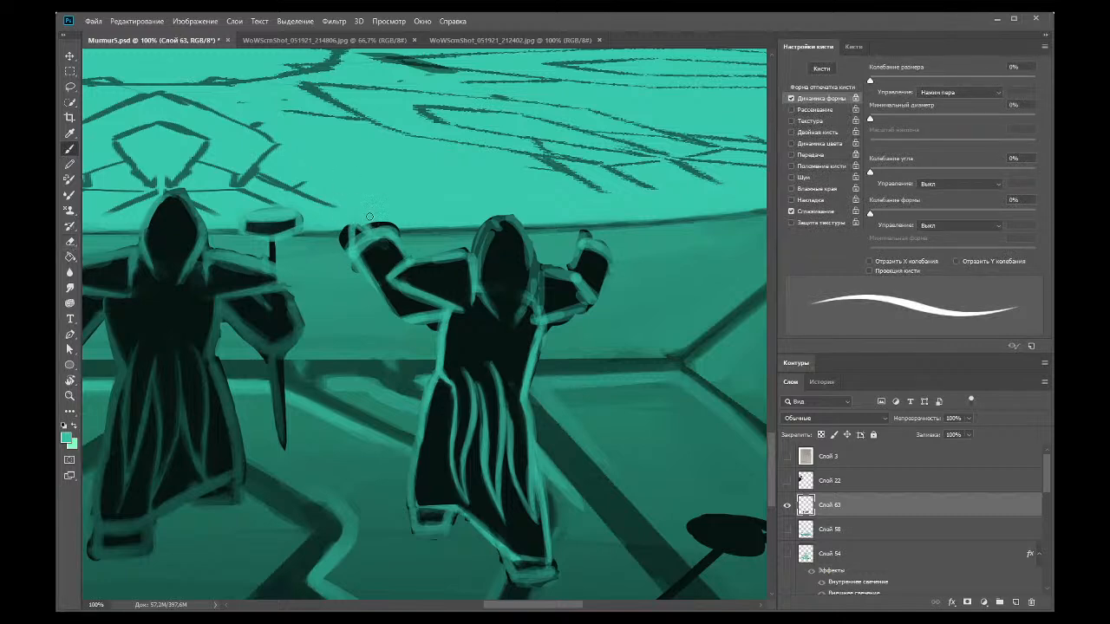
Step: Erase the dark hand shape above the left raised arm and paint two thin near-black fingers in its place
click(70, 241)
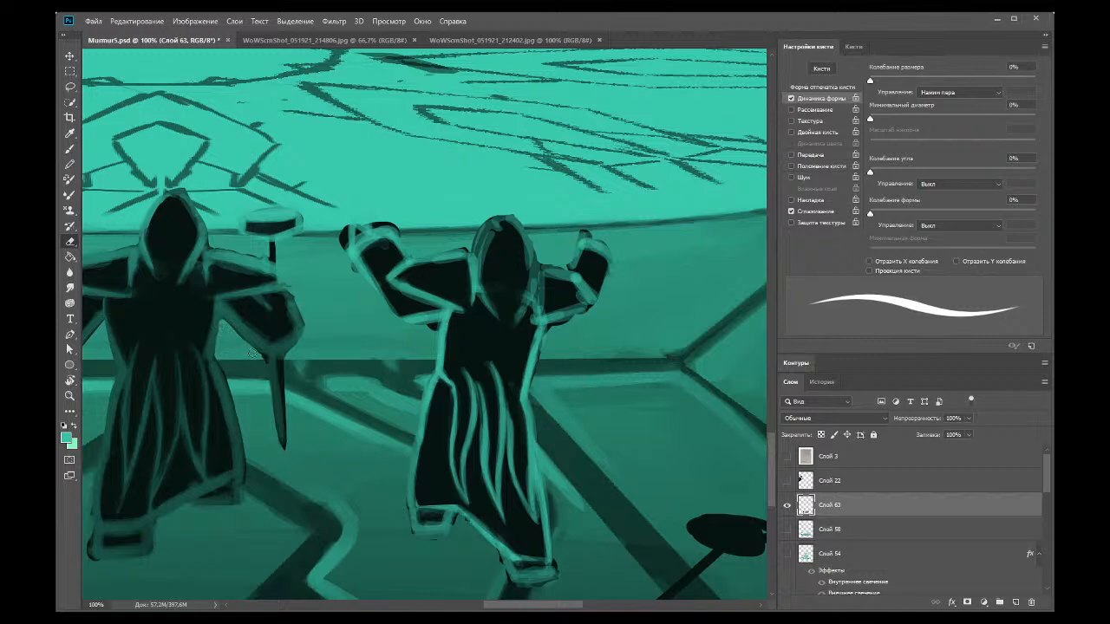
mouse_move(325, 242)
mouse_down()
mouse_move(373, 222)
mouse_move(339, 249)
mouse_move(396, 226)
mouse_up()
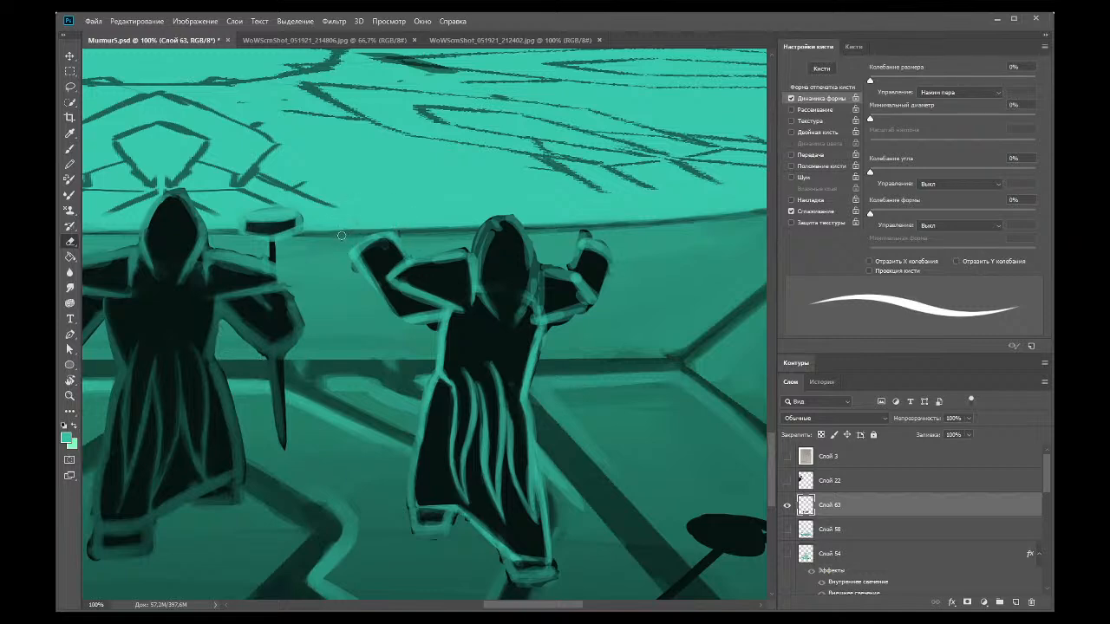
click(69, 148)
alt+click(378, 251)
mouse_move(366, 253)
mouse_down()
mouse_move(367, 228)
mouse_move(370, 240)
mouse_up()
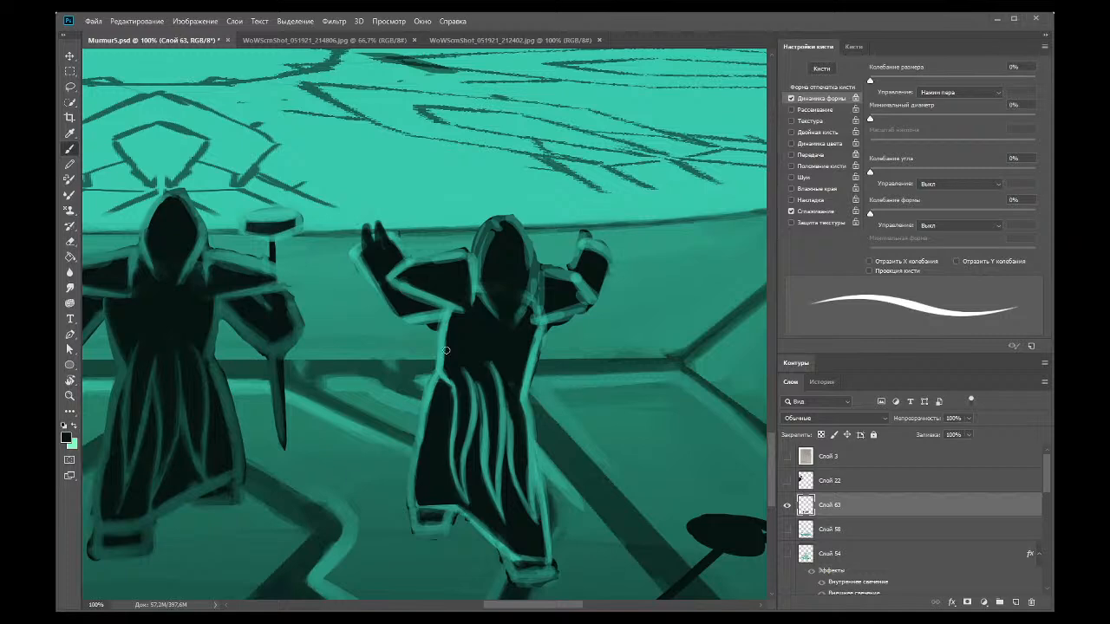
Step: Outline the fingers of the left raised hand with teal sampled from the arm's edge
click(70, 134)
click(357, 249)
key(b)
mouse_move(366, 223)
mouse_down()
mouse_move(373, 240)
mouse_move(367, 226)
mouse_up()
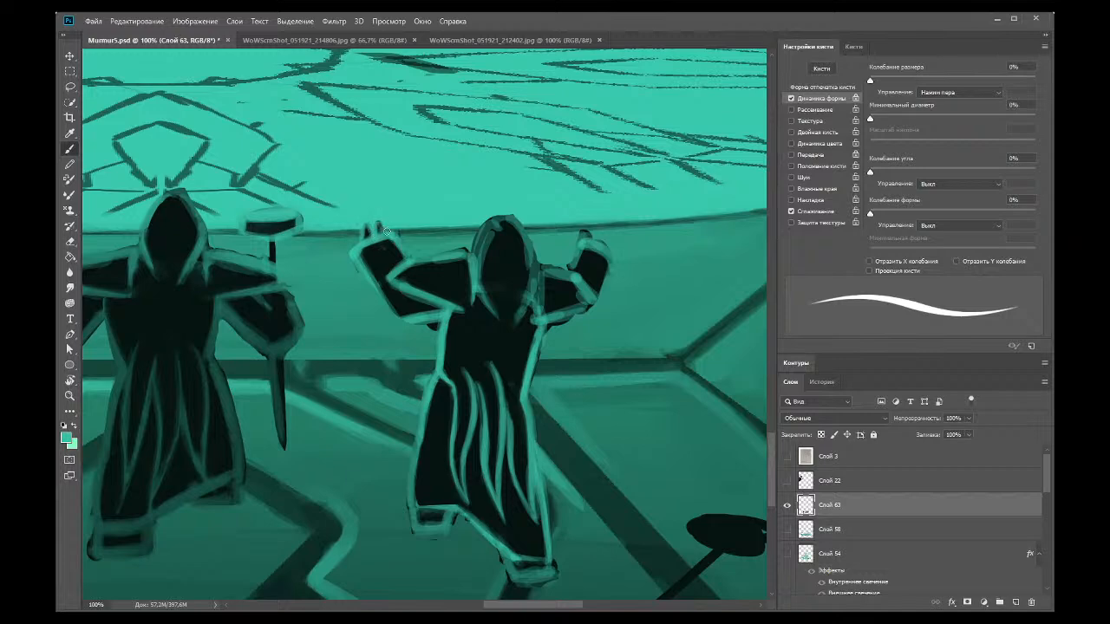
Step: Redraw the hood and left sleeve outlines in teal, and clean up the hood's inside and neck area with sampled near-black
mouse_move(410, 267)
mouse_down()
mouse_move(484, 228)
mouse_move(474, 257)
mouse_move(493, 223)
mouse_move(475, 253)
mouse_move(494, 223)
mouse_move(481, 235)
mouse_move(510, 223)
mouse_move(533, 263)
mouse_move(521, 237)
mouse_move(531, 295)
mouse_move(523, 254)
mouse_move(533, 285)
mouse_move(520, 327)
mouse_move(531, 263)
mouse_up()
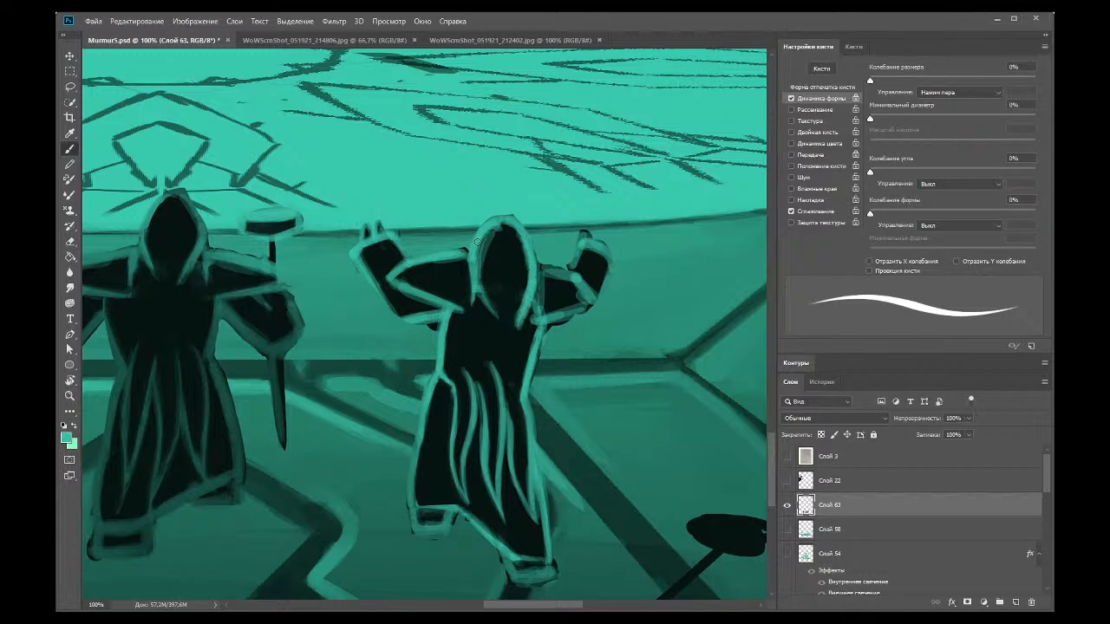
key(i)
click(488, 278)
key(b)
mouse_move(490, 246)
mouse_down()
mouse_move(485, 265)
mouse_move(496, 231)
mouse_up()
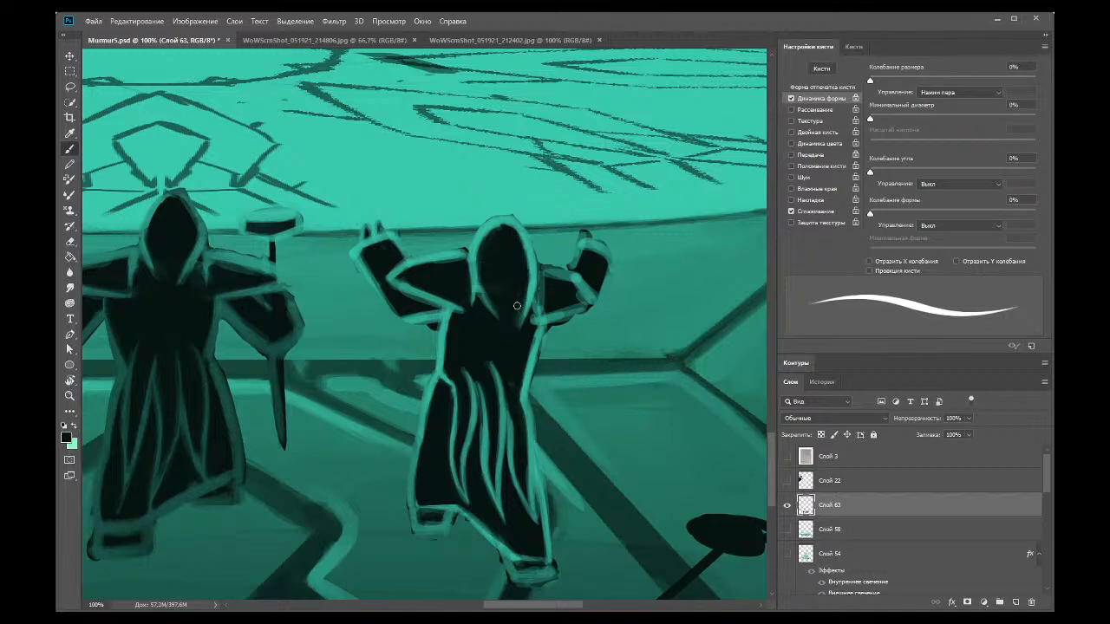
mouse_move(517, 310)
mouse_down()
mouse_move(518, 259)
mouse_move(542, 305)
mouse_move(537, 325)
mouse_move(549, 284)
mouse_up()
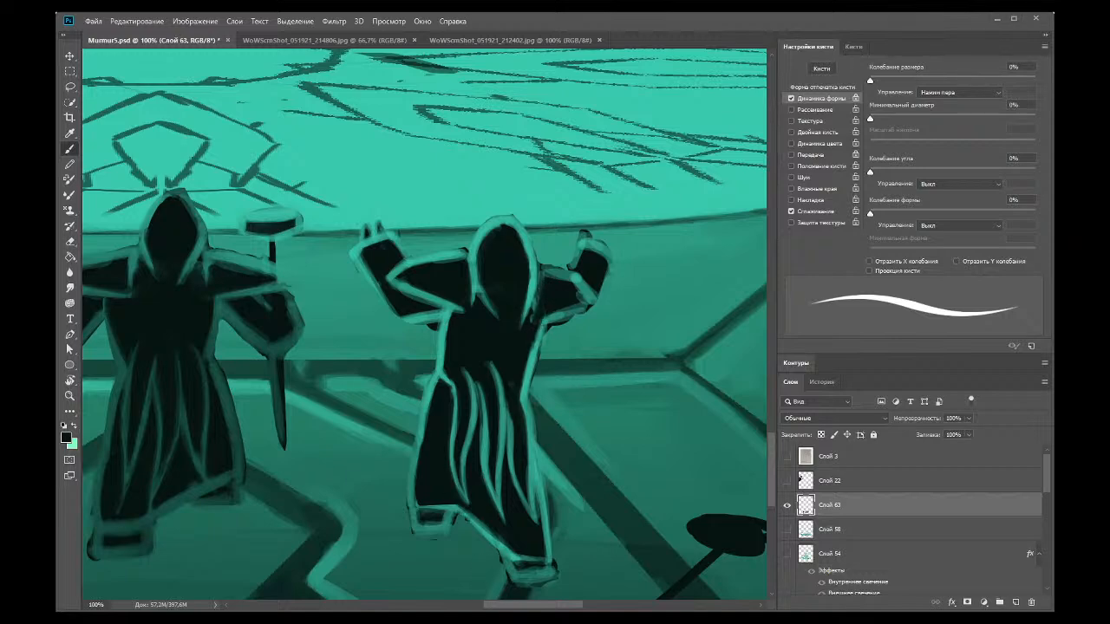
click(69, 133)
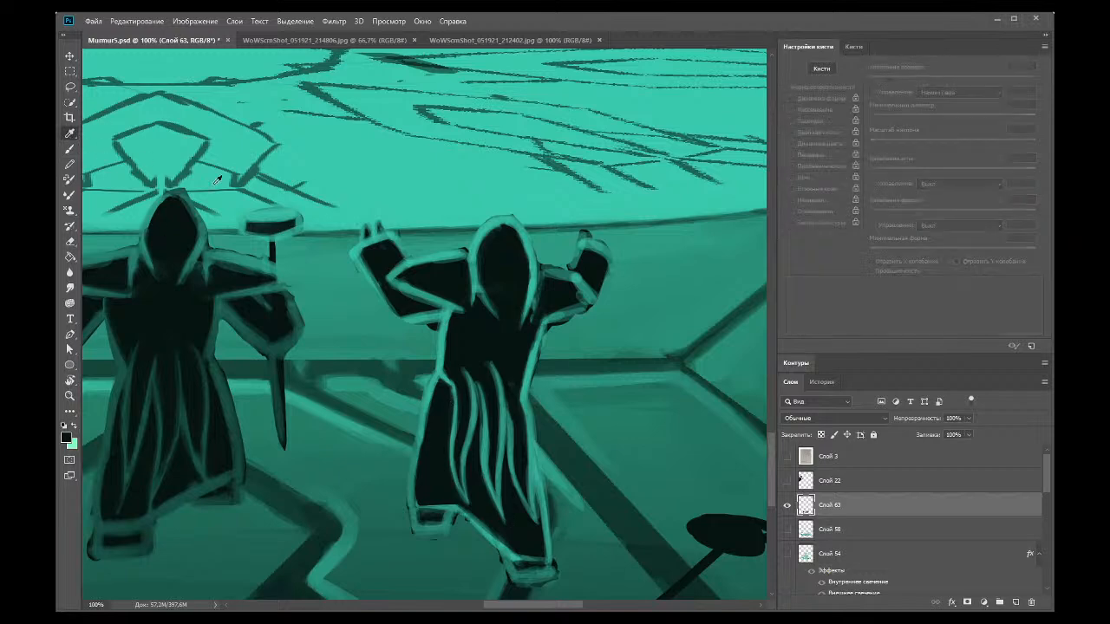
Step: Redraw the outlines of the rightmost figure's right sleeve, right raised forearm and left forearm with sampled teal
click(439, 230)
click(70, 148)
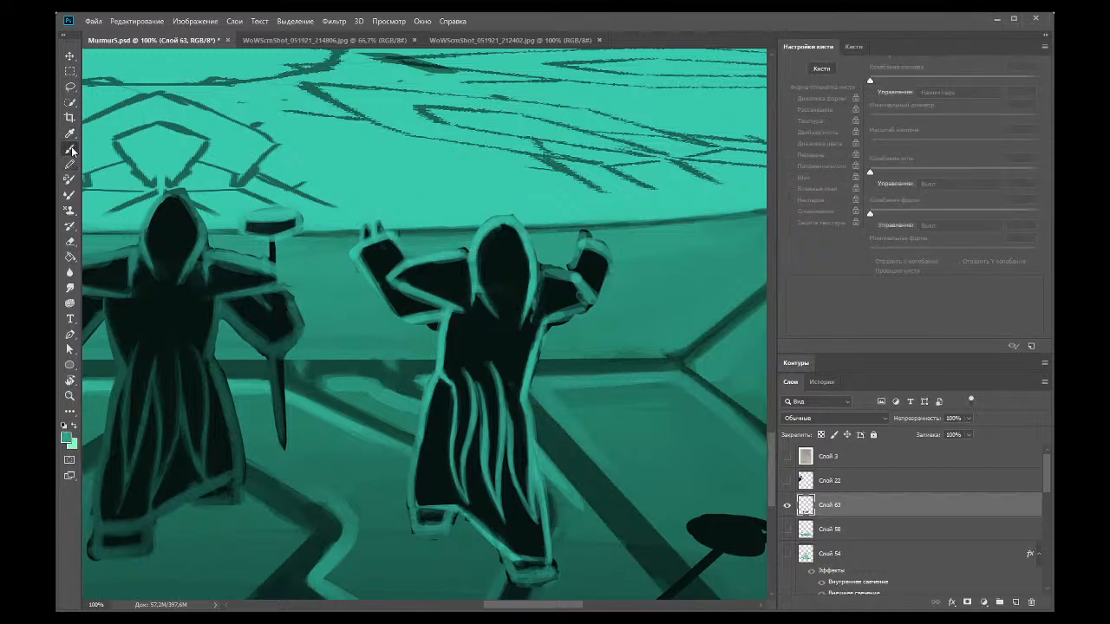
mouse_move(555, 272)
mouse_down()
mouse_move(542, 268)
mouse_move(559, 271)
mouse_up()
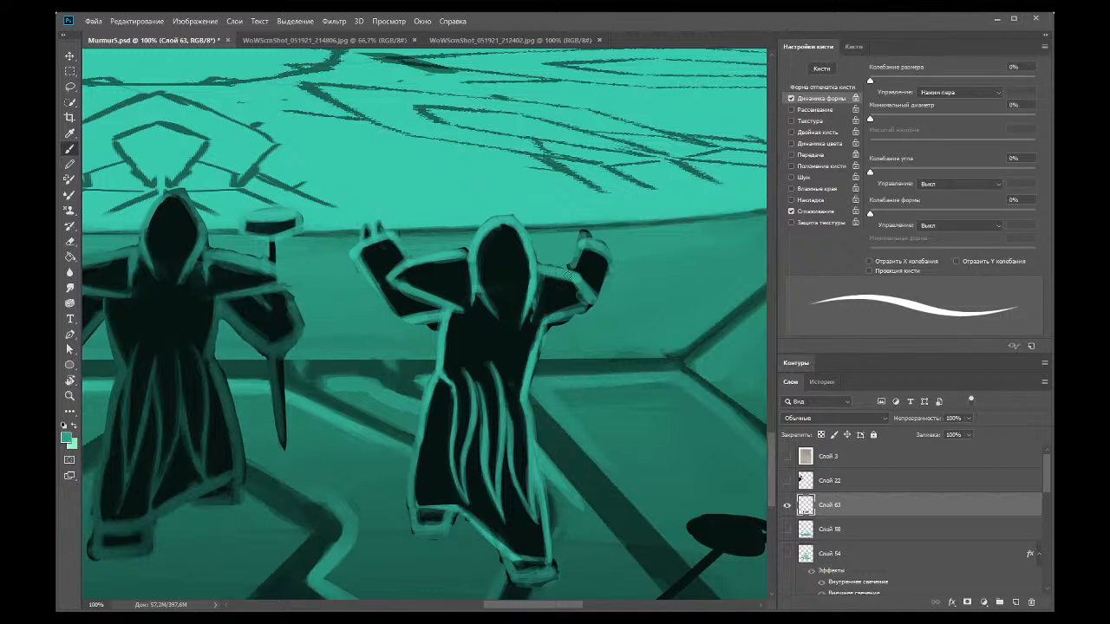
mouse_move(580, 288)
mouse_down()
mouse_move(586, 307)
mouse_move(557, 317)
mouse_up()
drag(562, 264, 579, 254)
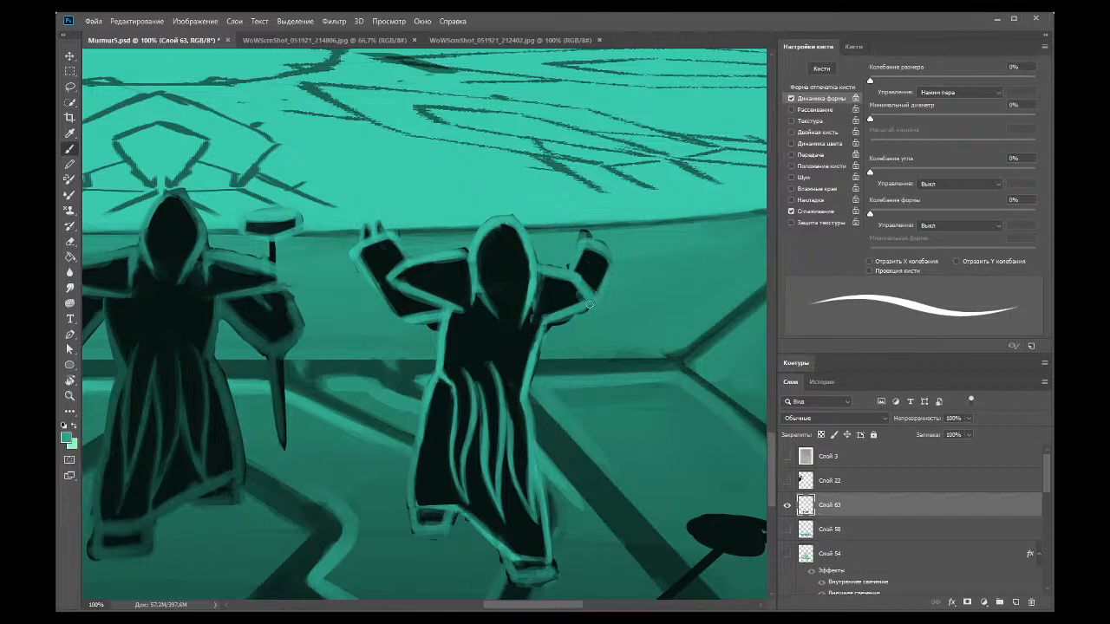
mouse_move(607, 265)
mouse_down()
mouse_move(599, 249)
mouse_move(604, 269)
mouse_up()
click(70, 241)
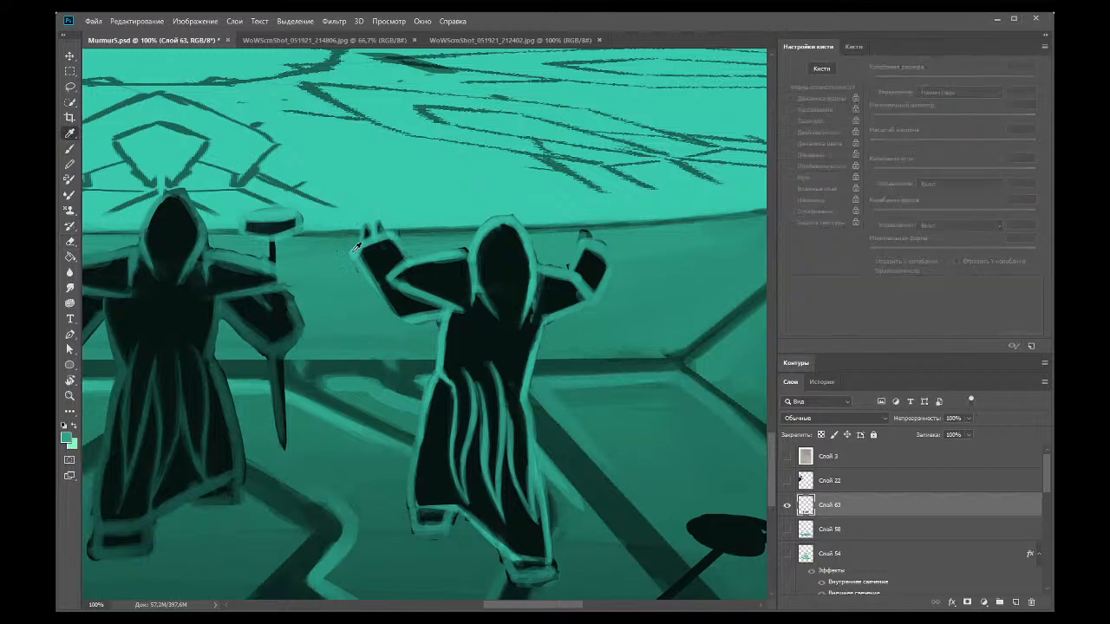
click(69, 149)
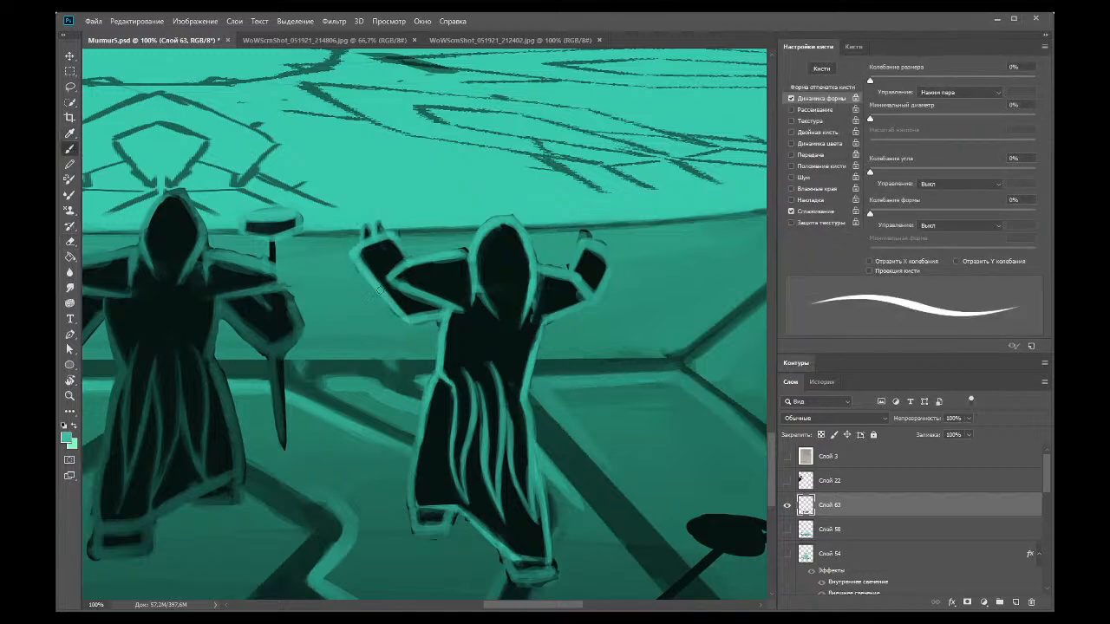
Step: Extend the right sleeve below the elbow with sampled near-black and erase the excess along its lower edge
click(69, 132)
click(501, 319)
click(71, 150)
drag(570, 319, 584, 313)
click(70, 242)
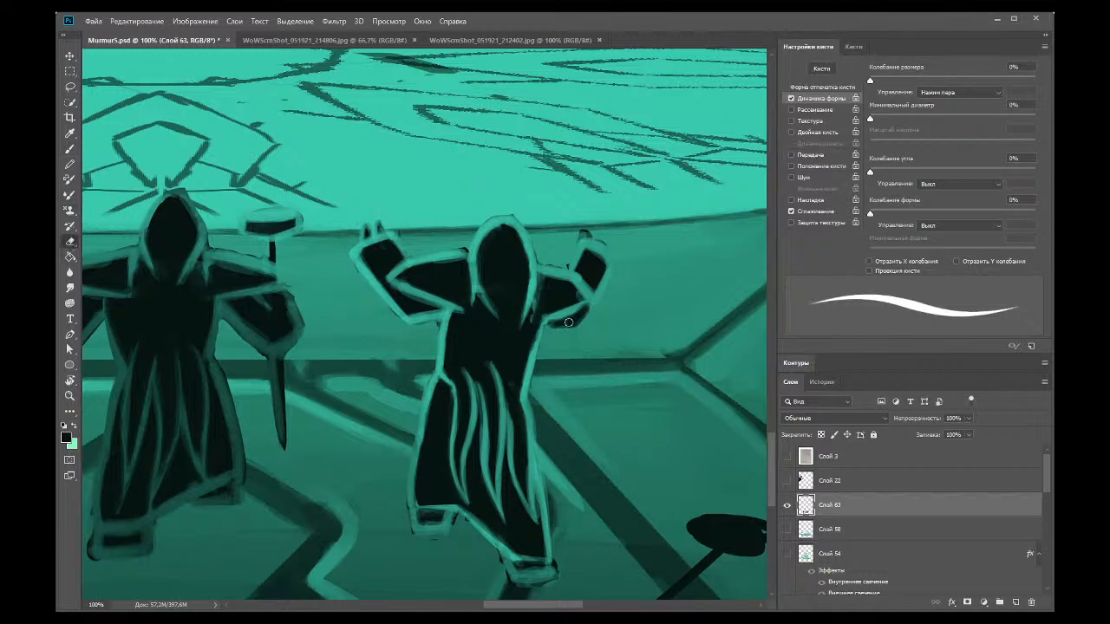
drag(586, 312, 587, 321)
Step: Outline the extended sleeve edge and the right raised hand with its finger in sampled teal
click(73, 134)
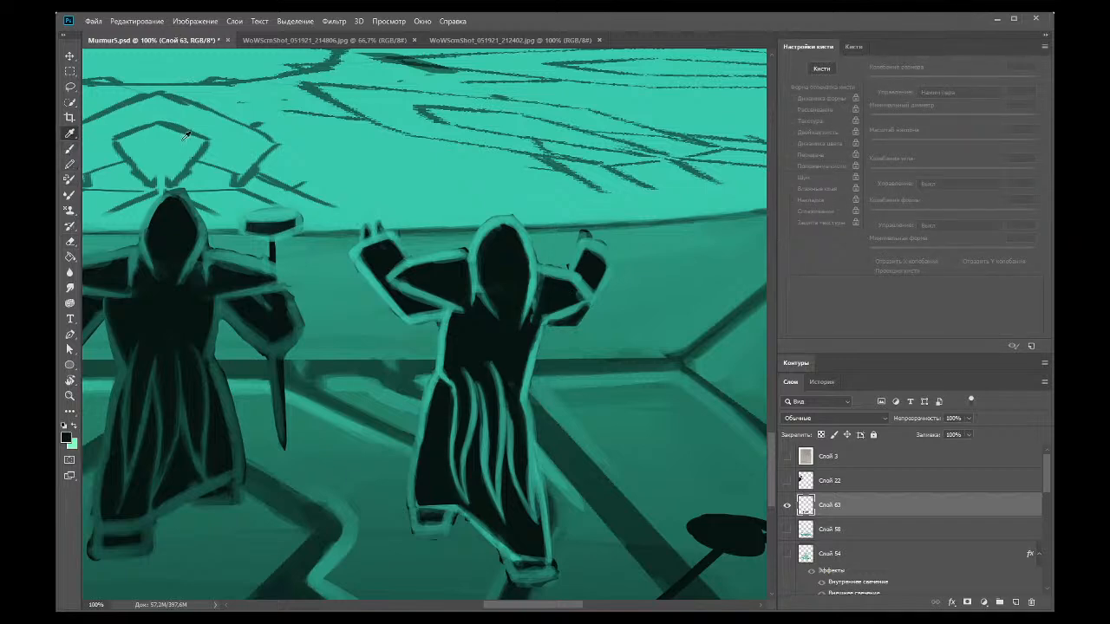
click(577, 271)
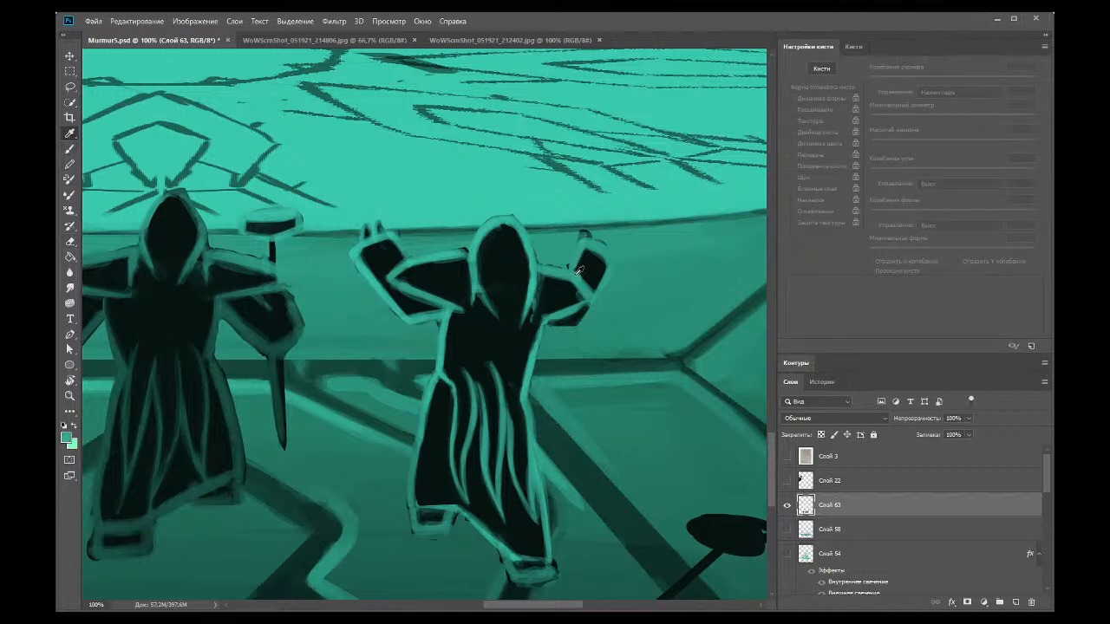
click(69, 150)
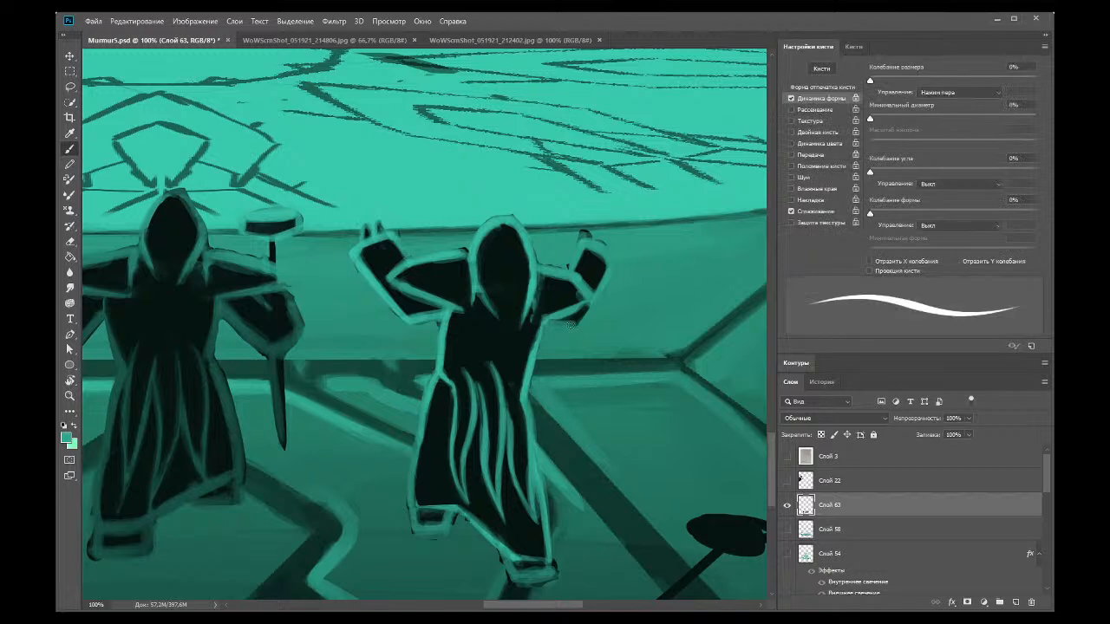
drag(580, 318, 587, 305)
click(71, 242)
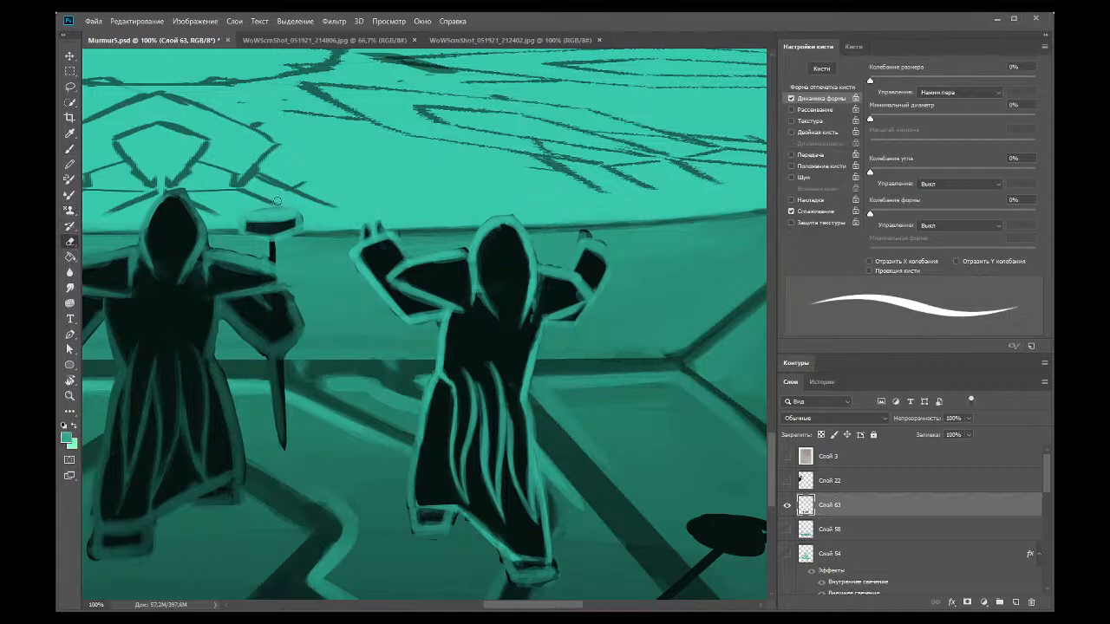
click(70, 134)
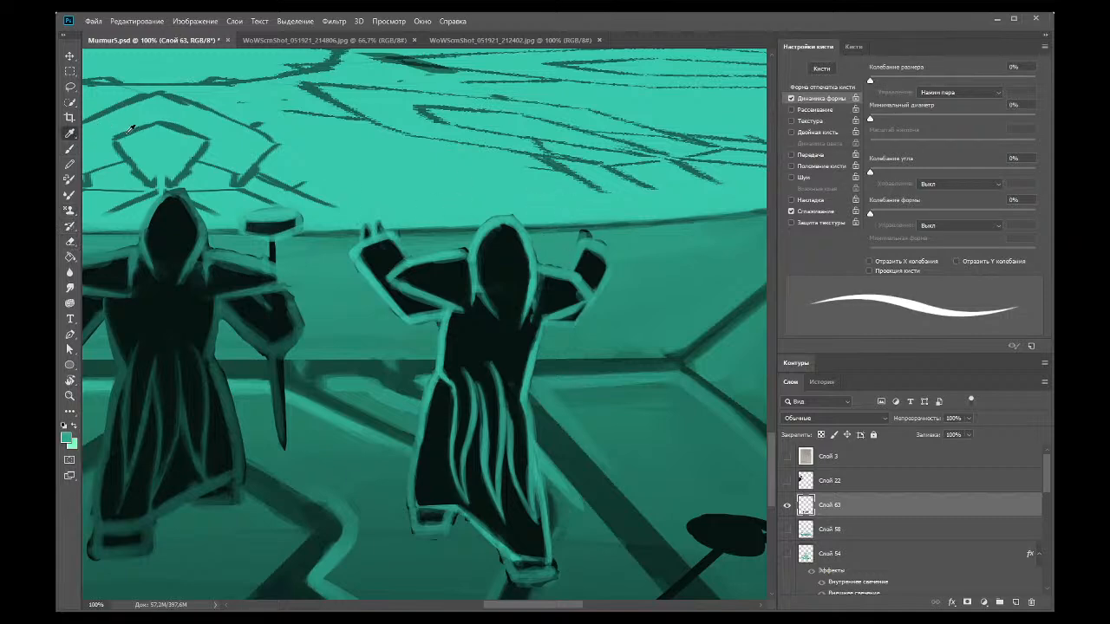
click(70, 149)
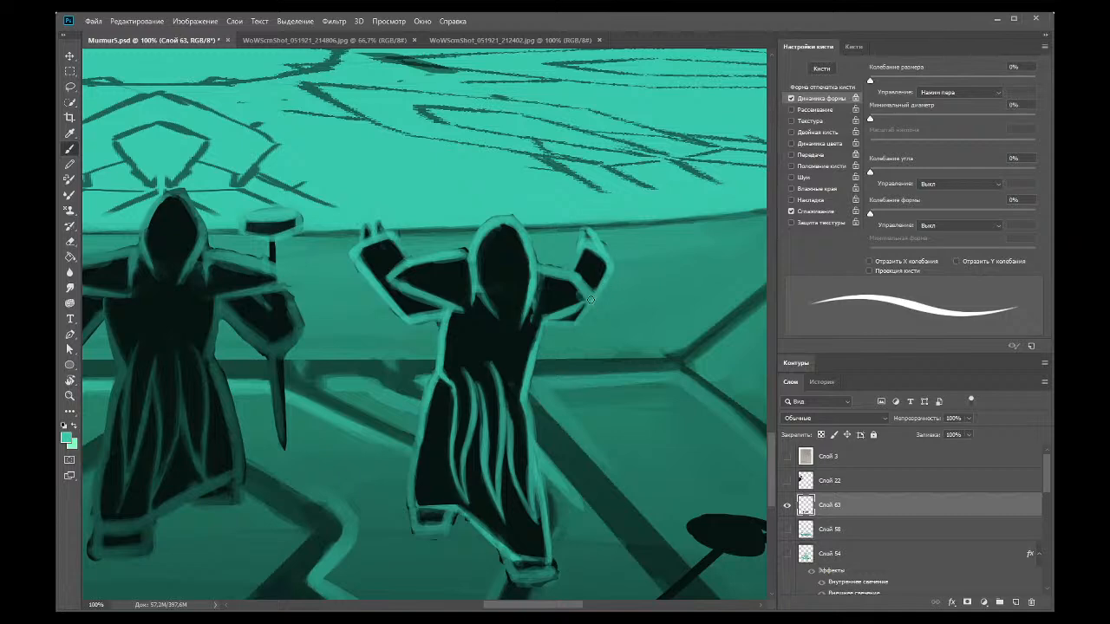
Step: Darken the foot beneath the robe's lowest hem corner with near-black sampled from the robe
click(70, 133)
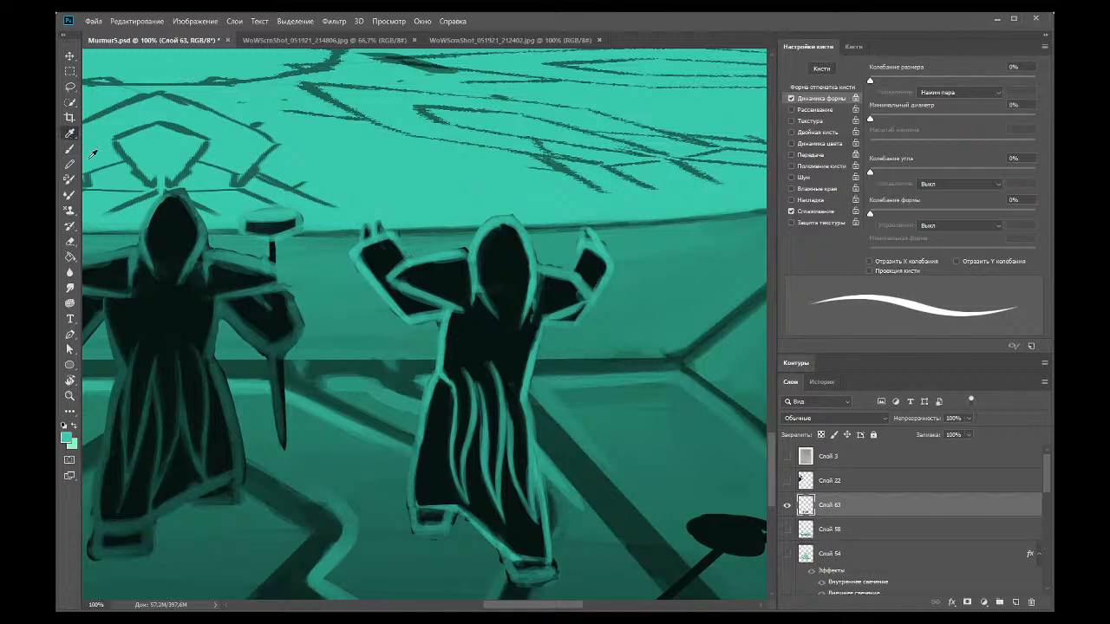
click(438, 461)
click(70, 148)
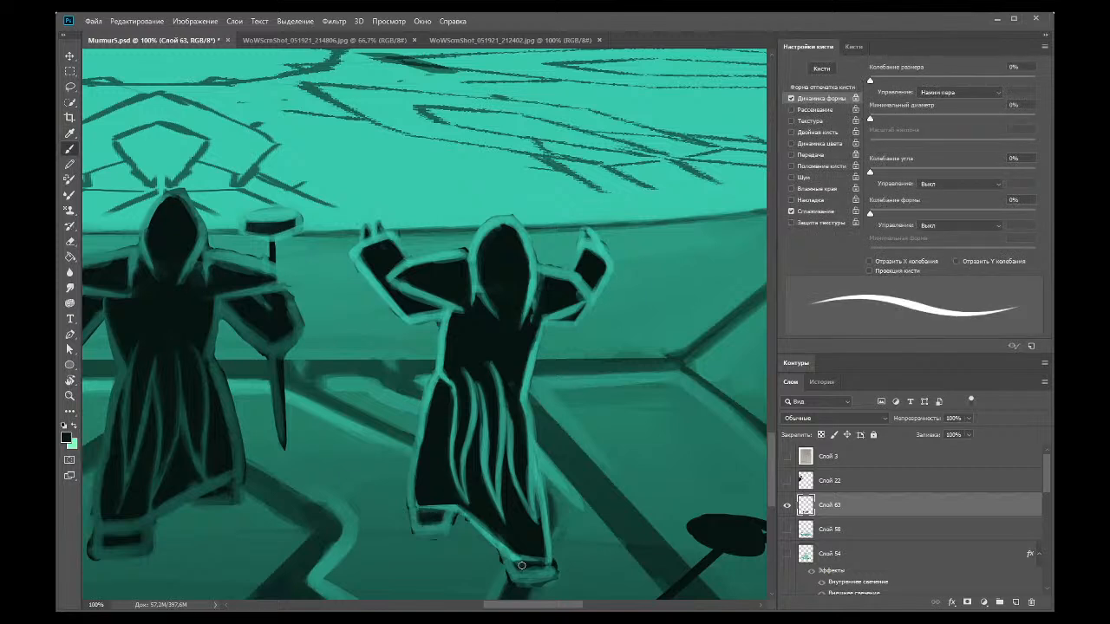
drag(520, 573, 532, 569)
Step: Redraw the hem line above the foot in sampled teal and erase stray paint around the figures' feet
click(69, 132)
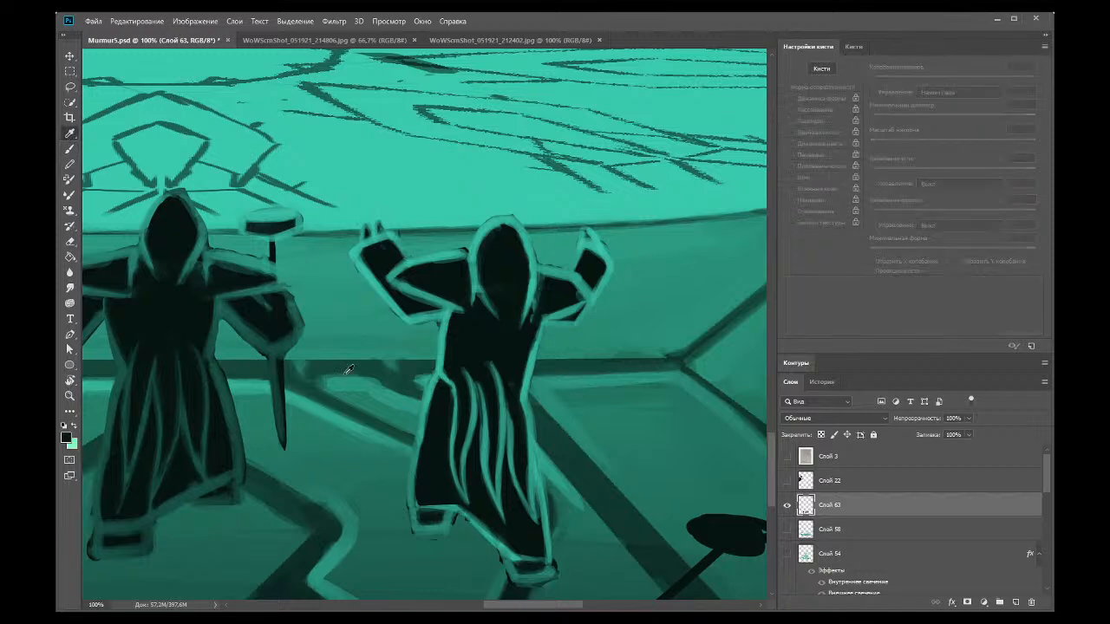
click(506, 543)
click(69, 149)
drag(509, 556, 540, 561)
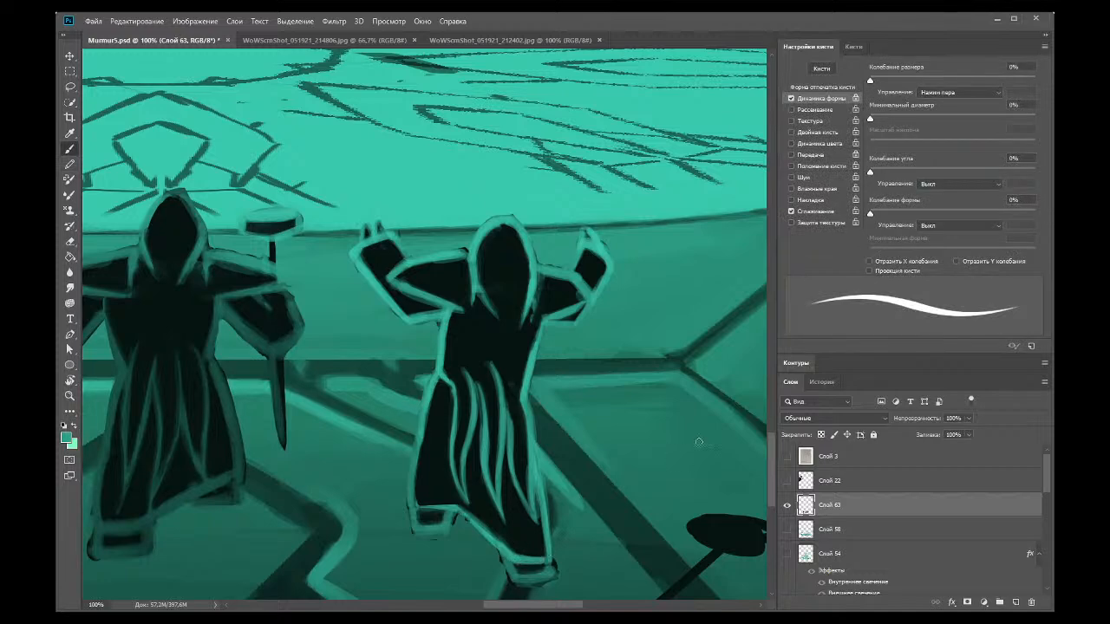
scroll(773, 459, down, 5)
click(69, 241)
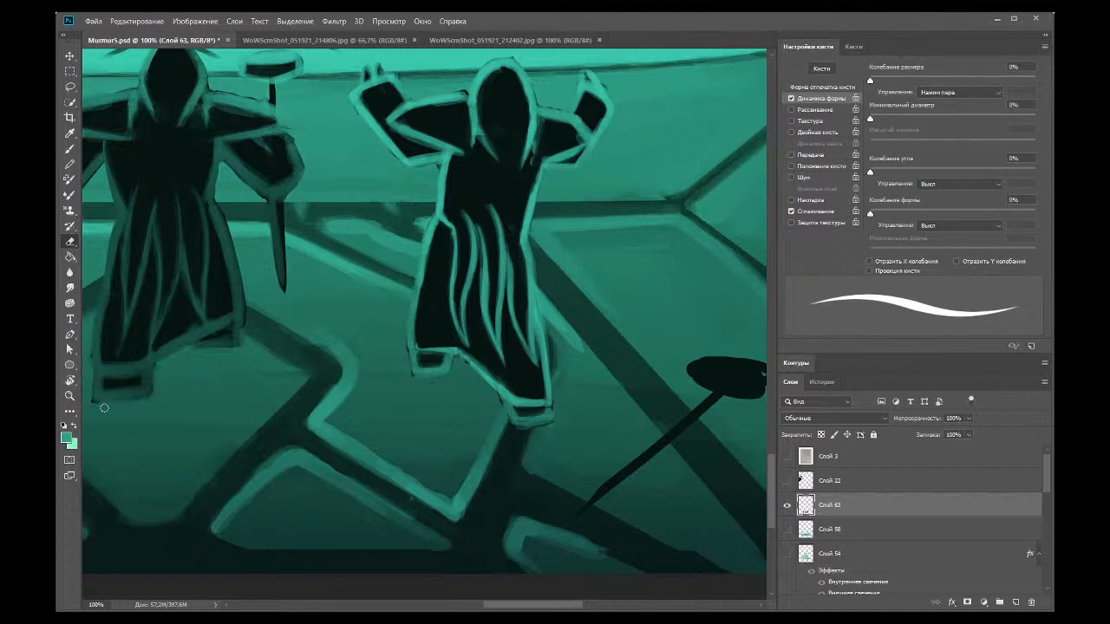
Step: Paint a sampled-teal ring on the head of the fallen staff beside the rightmost figure and a teal edge along its shaft
click(70, 395)
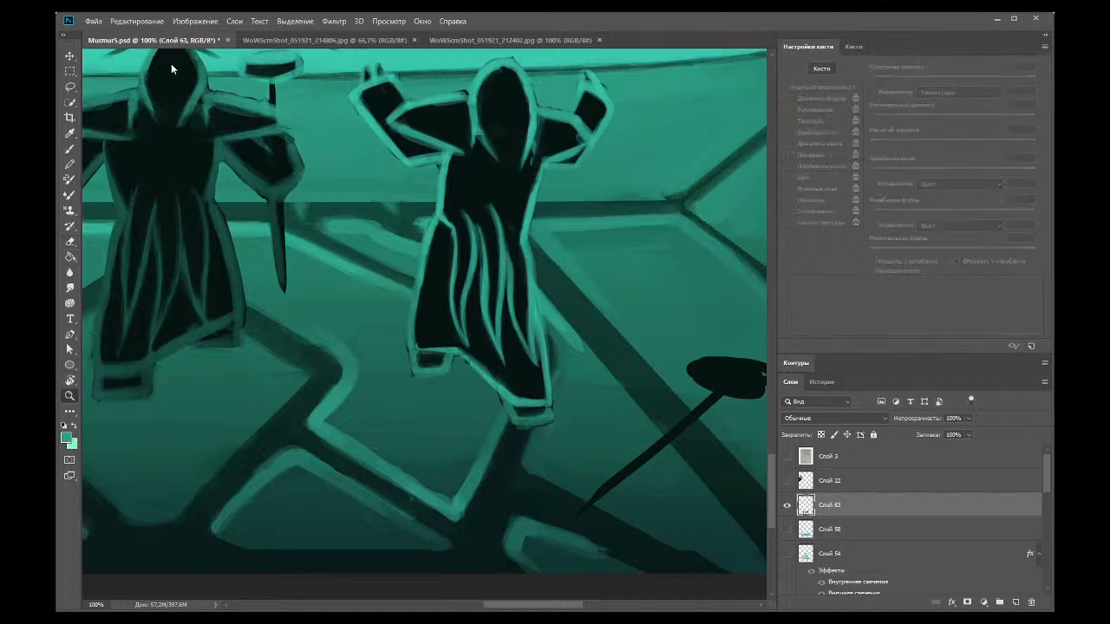
alt+click(453, 319)
alt+click(558, 372)
alt+click(561, 368)
alt+click(562, 367)
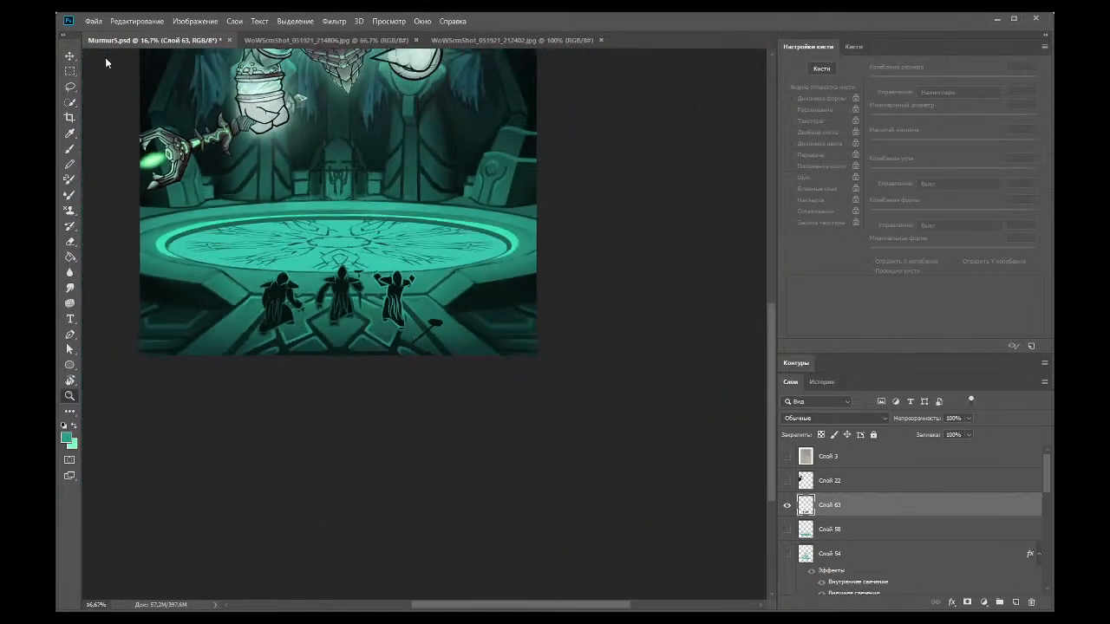
click(426, 332)
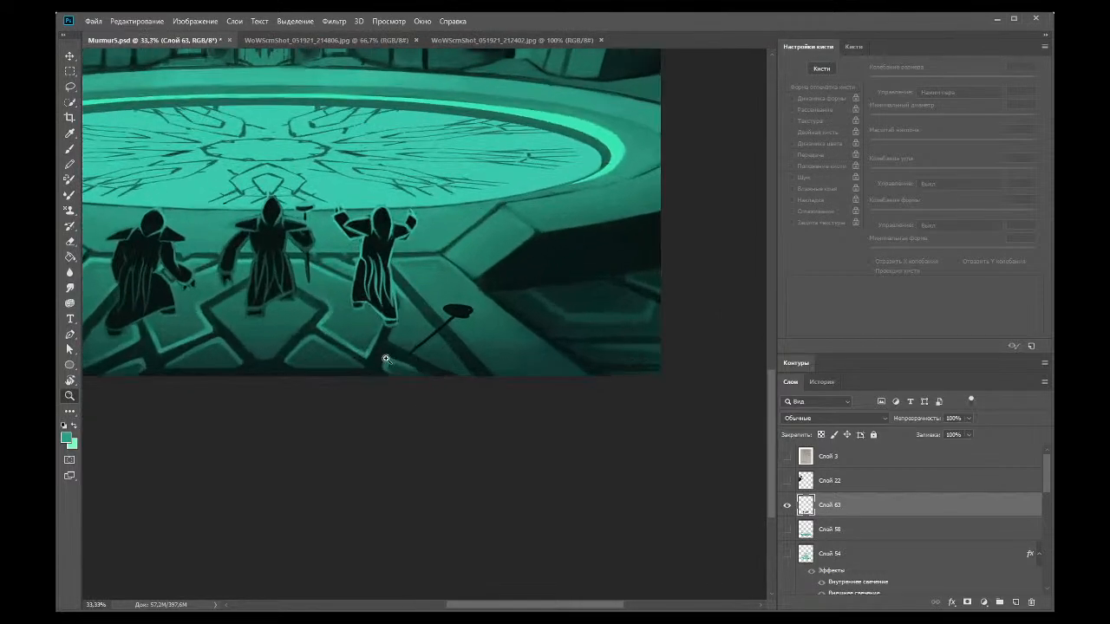
click(426, 315)
click(431, 327)
click(431, 327)
key(i)
key(e)
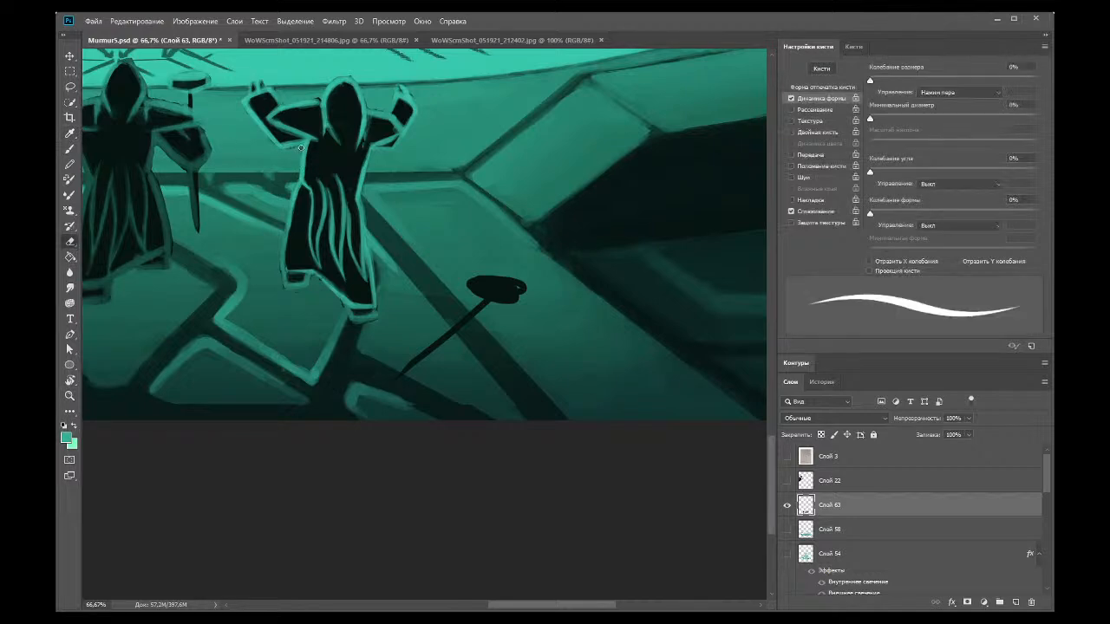
key(i)
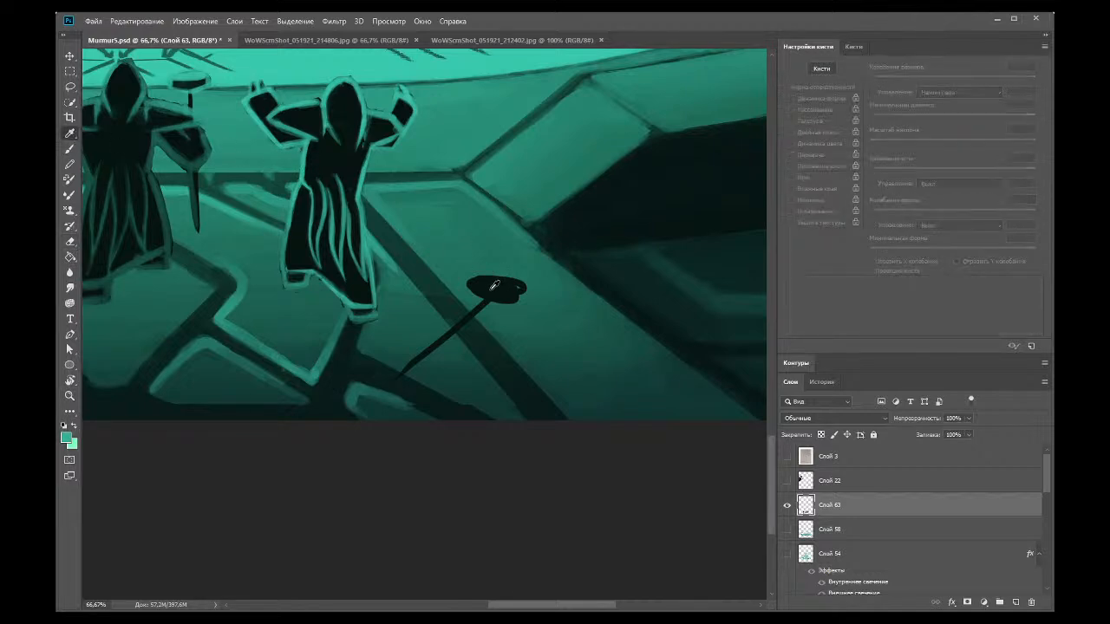
click(379, 275)
key(b)
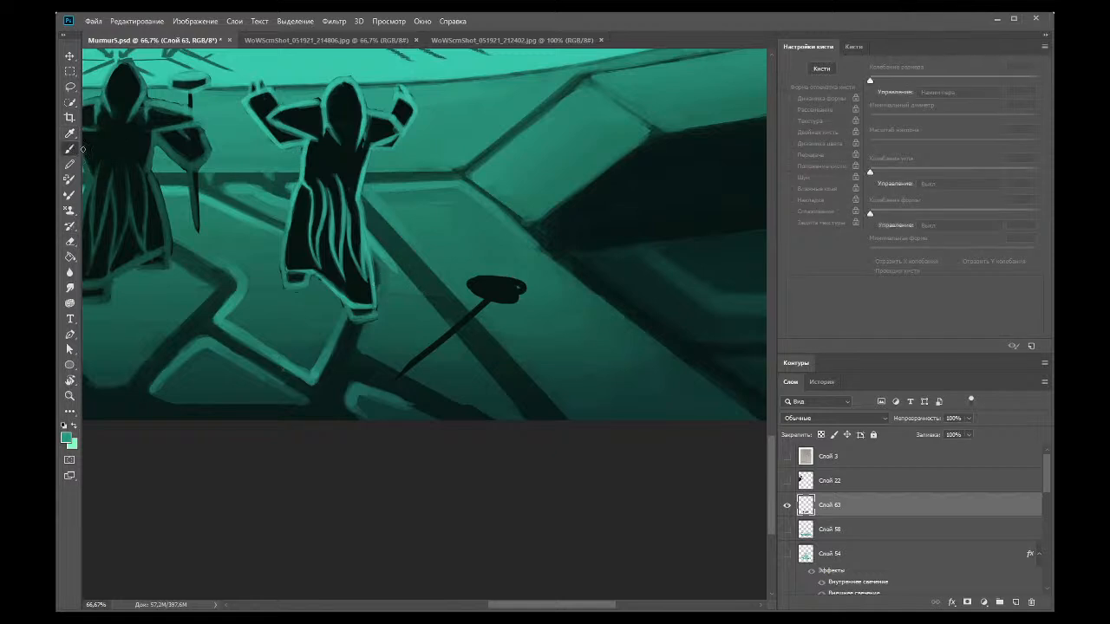
mouse_move(516, 297)
mouse_down()
mouse_move(483, 282)
mouse_move(491, 303)
mouse_move(473, 286)
mouse_up()
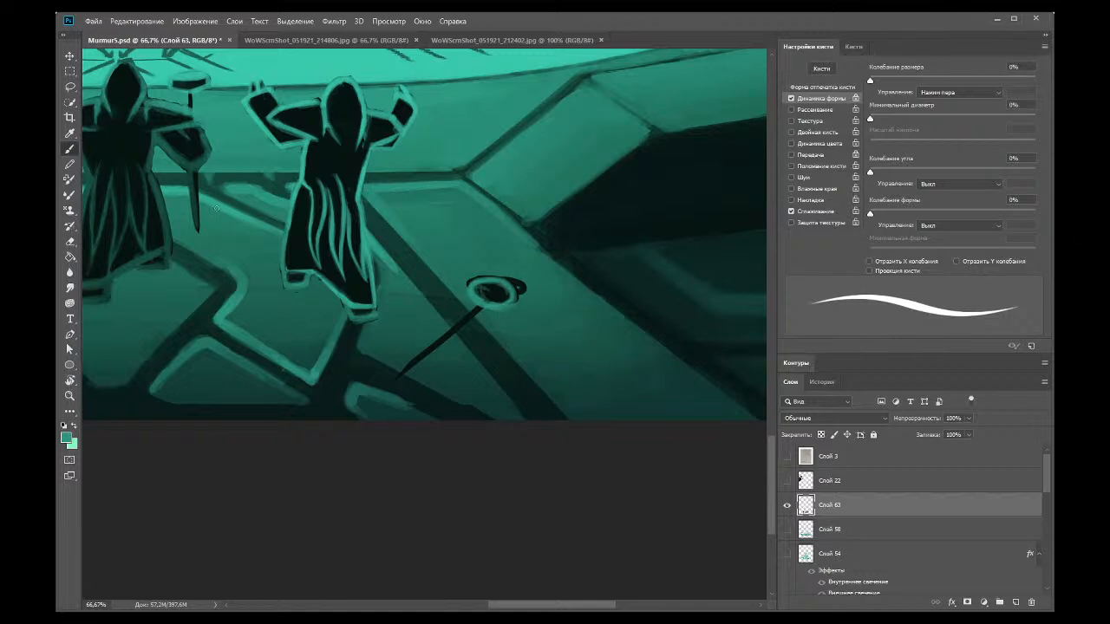
mouse_move(397, 373)
mouse_down()
mouse_move(466, 316)
mouse_move(410, 365)
mouse_up()
Step: Erase the excess paint around the fallen staff's tip and head, and repaint the head's inside with sampled near-black
click(69, 241)
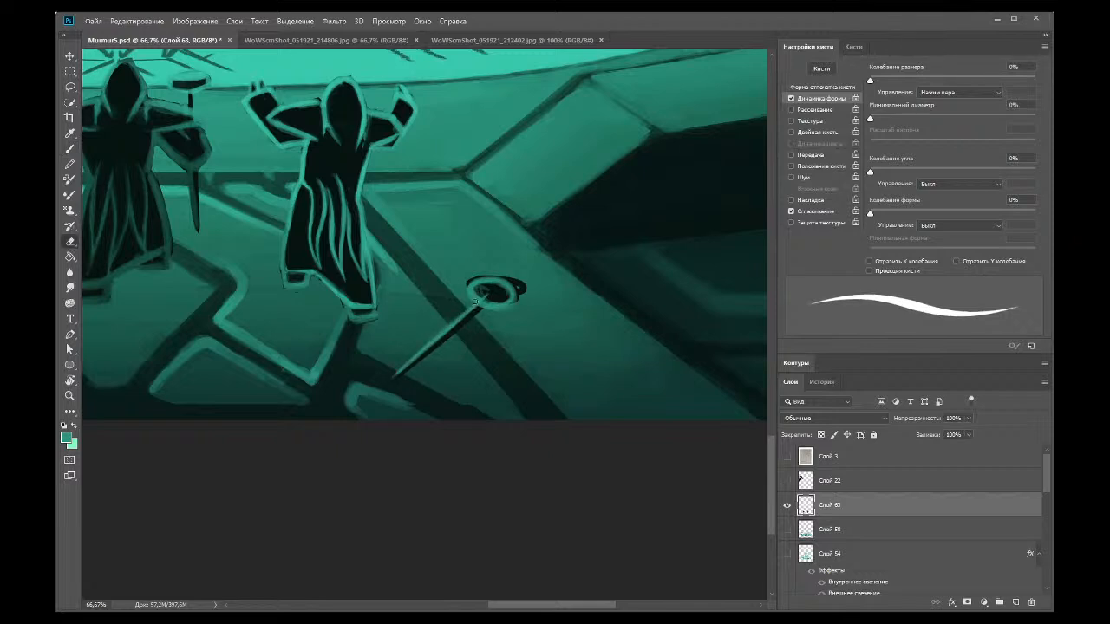
drag(395, 372, 408, 365)
mouse_move(513, 310)
mouse_down()
mouse_move(473, 277)
mouse_move(517, 286)
mouse_up()
key(i)
click(497, 293)
key(b)
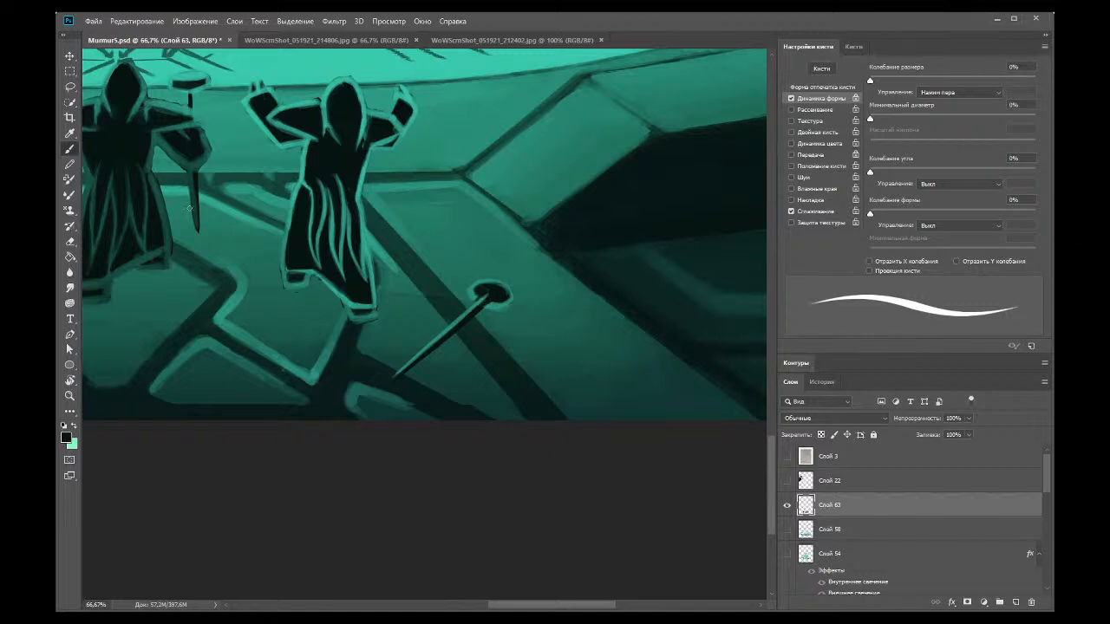
Step: Touch up the fallen staff's rim with sampled teal and refine the inside of its head with near-black
click(71, 134)
click(472, 293)
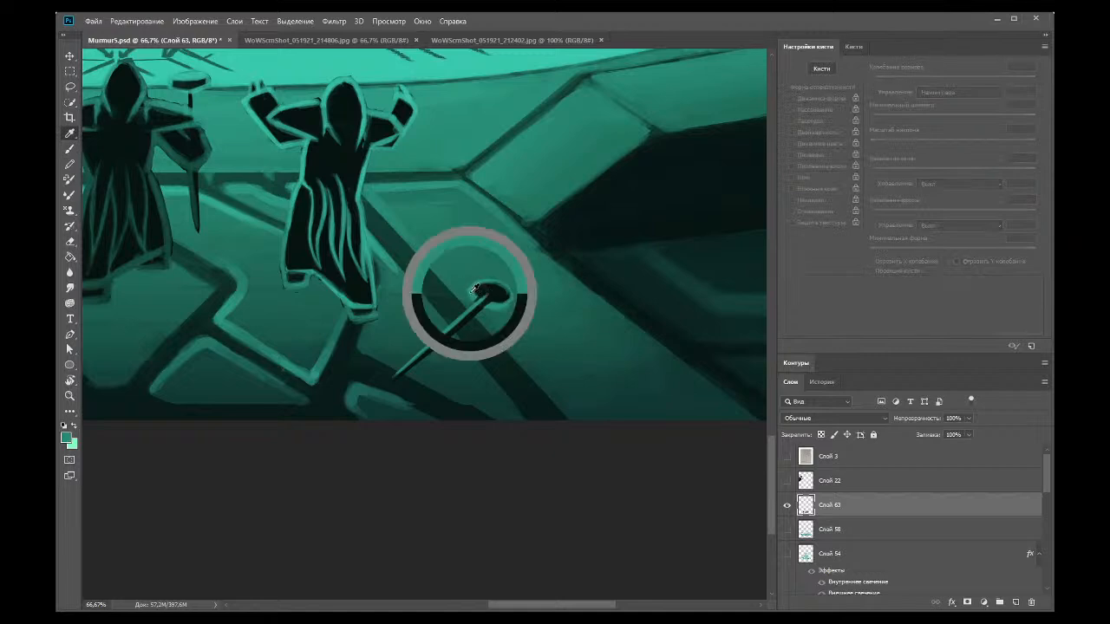
click(69, 150)
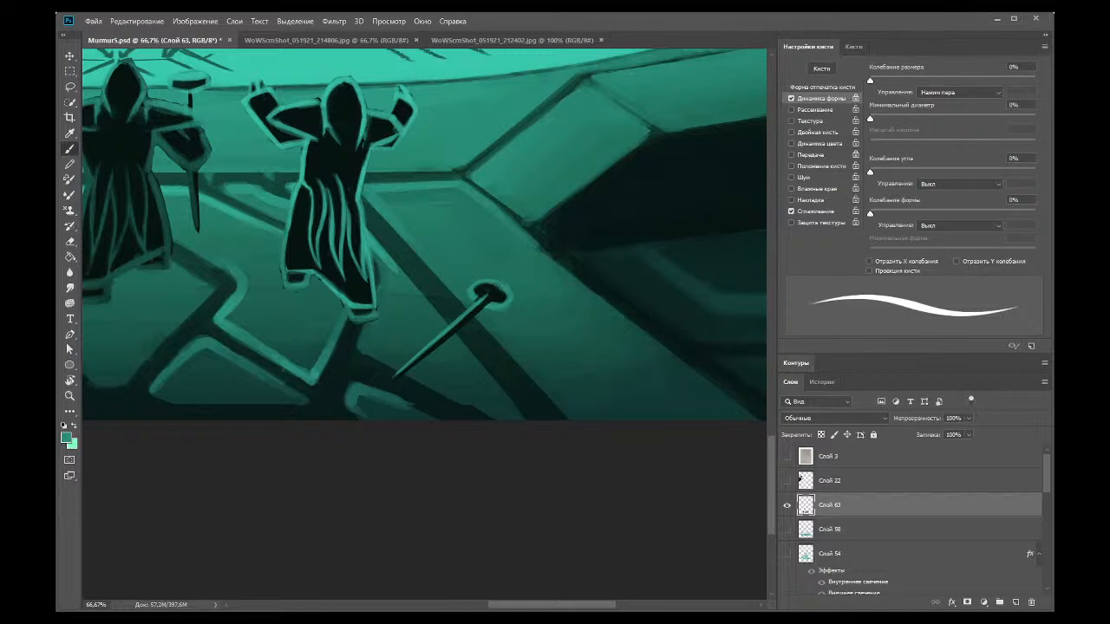
key(e)
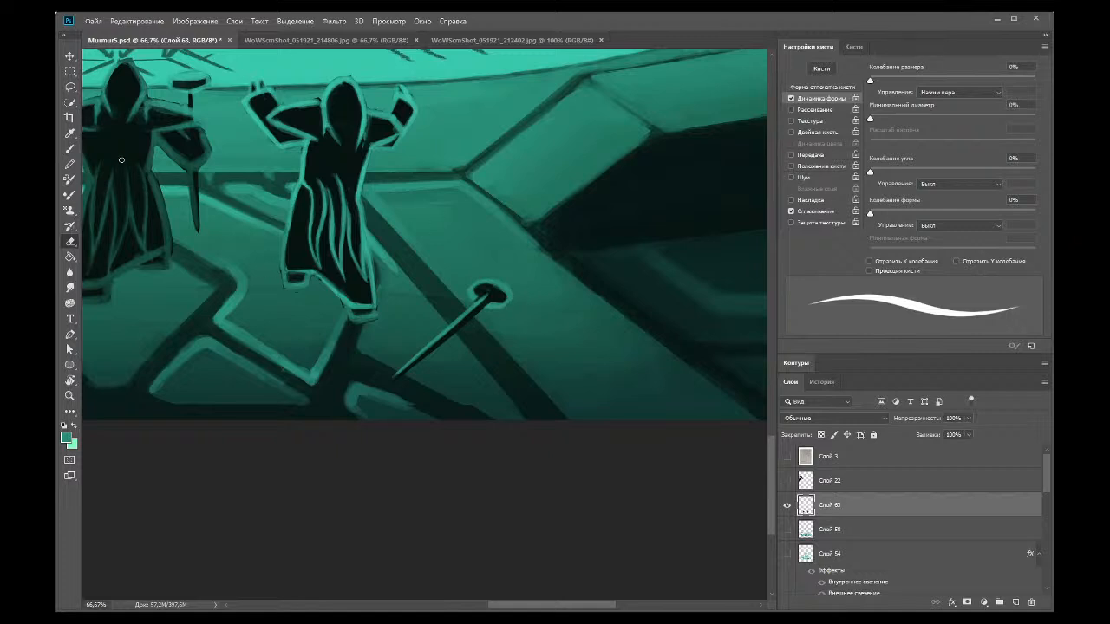
click(69, 133)
click(480, 259)
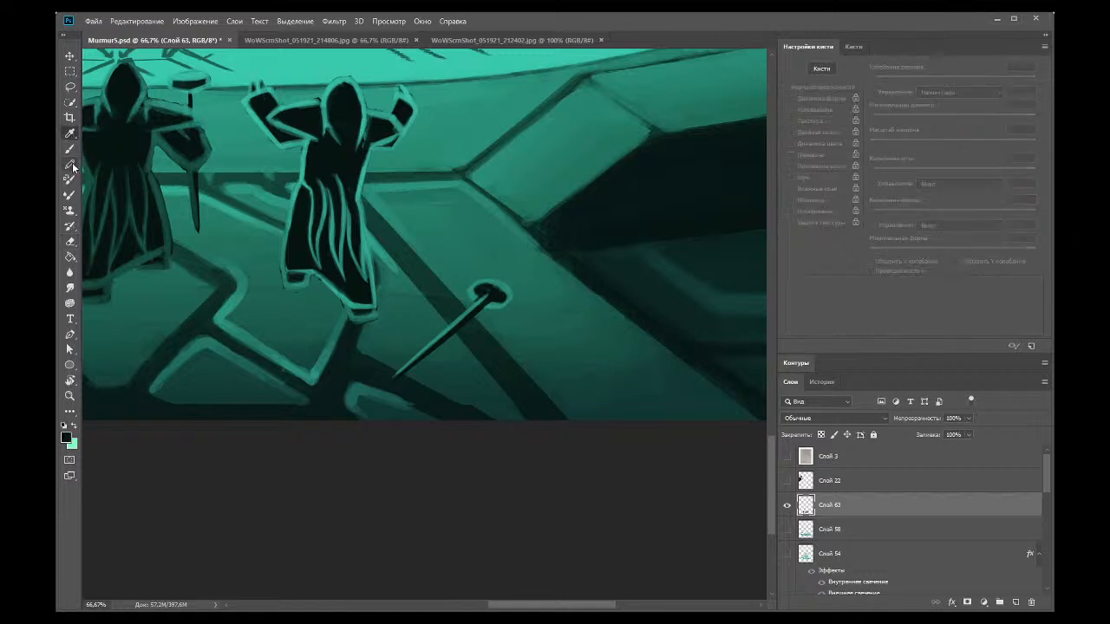
key(b)
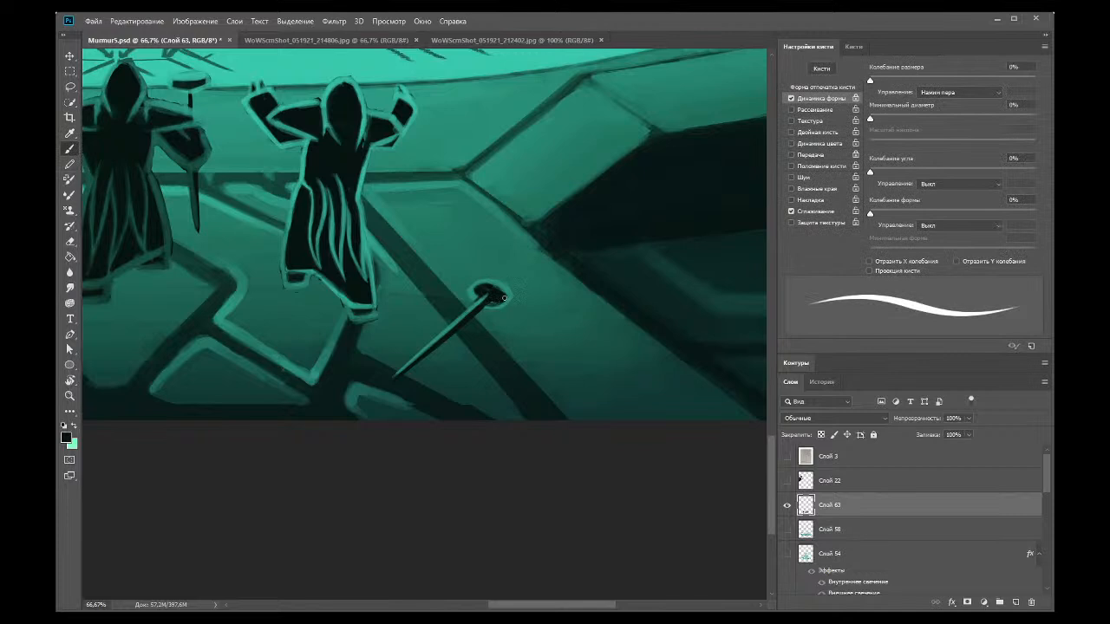
click(503, 297)
Step: Draw a freehand lasso selection around the rightmost hooded figure and the fallen staff, ready for brushwork
click(69, 395)
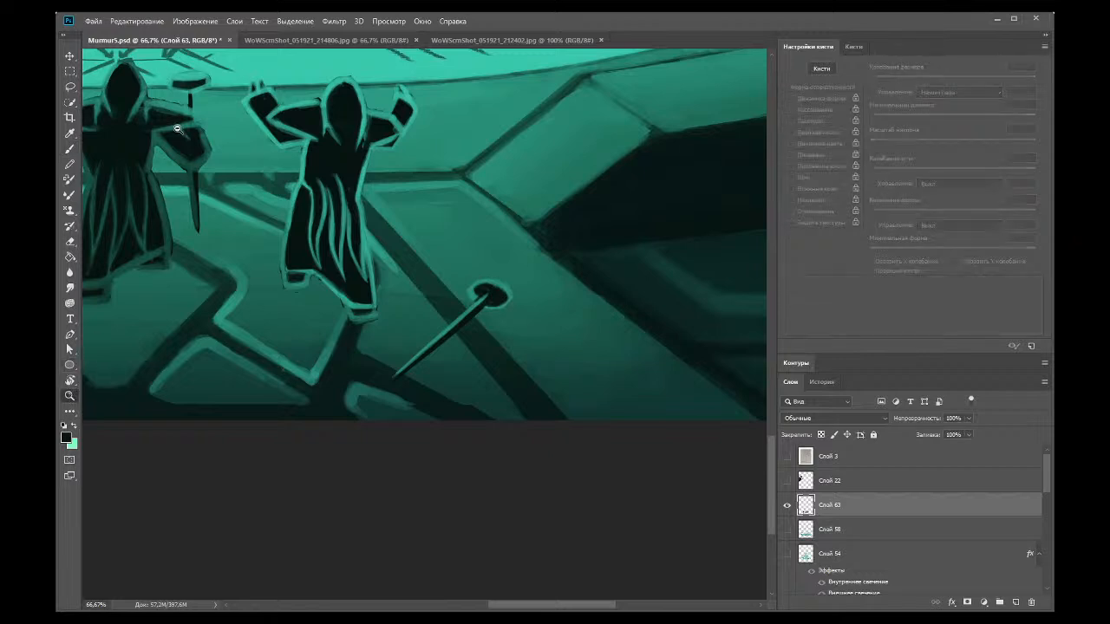
scroll(173, 100, down, 4)
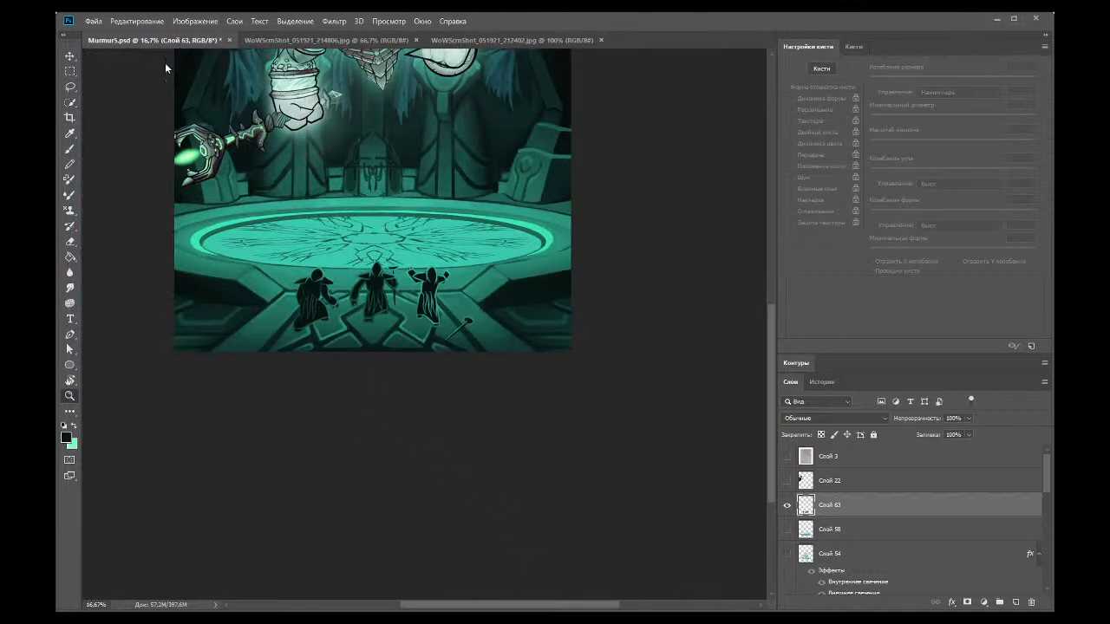
click(373, 224)
key(i)
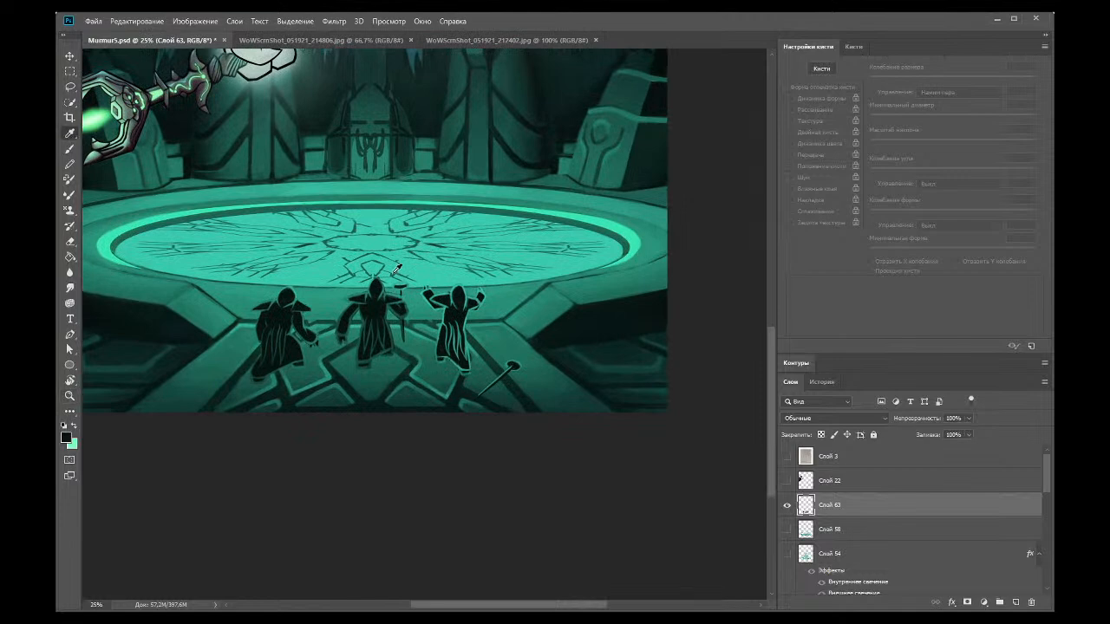
click(69, 87)
mouse_move(434, 389)
mouse_down()
mouse_move(422, 357)
mouse_move(430, 252)
mouse_move(568, 403)
mouse_move(446, 416)
mouse_up()
click(69, 149)
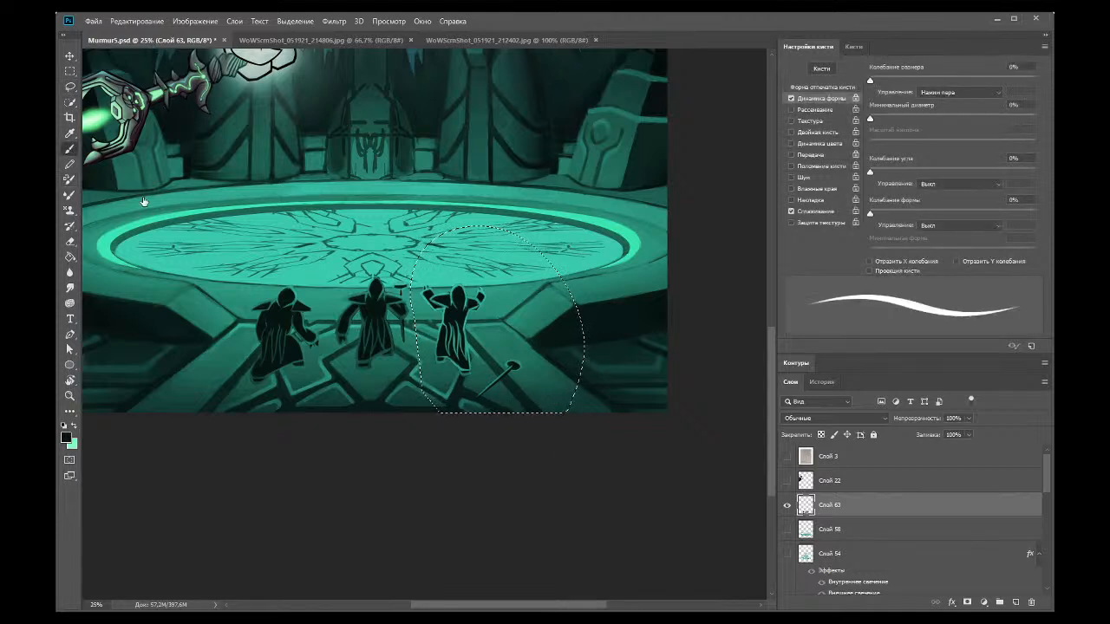
Step: Lock the layer's transparency to darken the selected figure's and fallen staff's teal outlines with a large soft black brush, and release the lock and selection
key(bracketright)
key(bracketright)
key(bracketright)
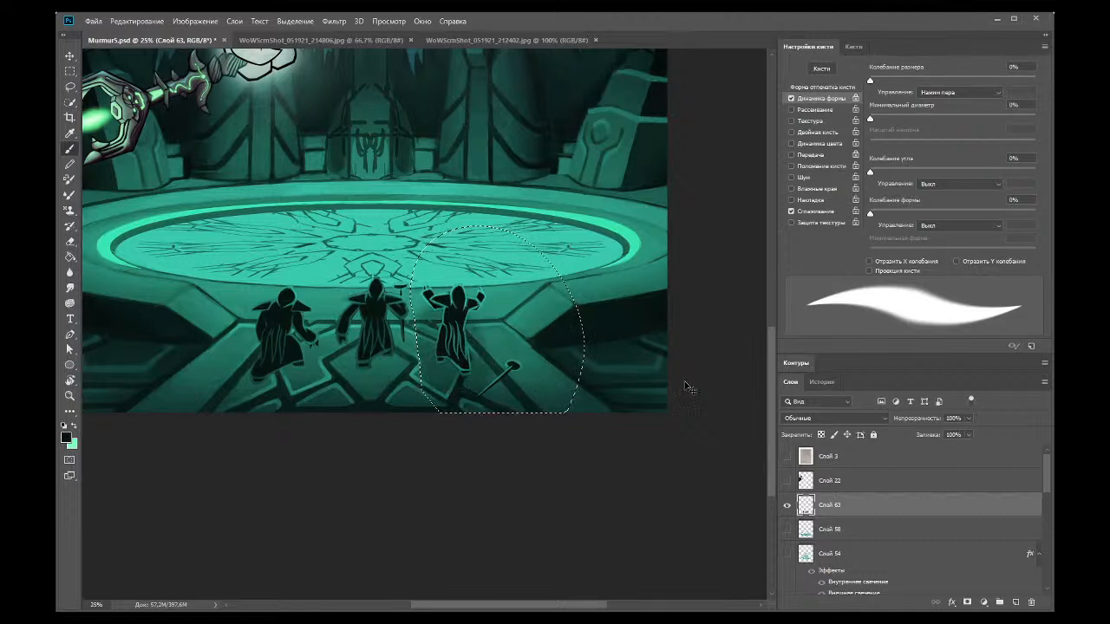
key(slash)
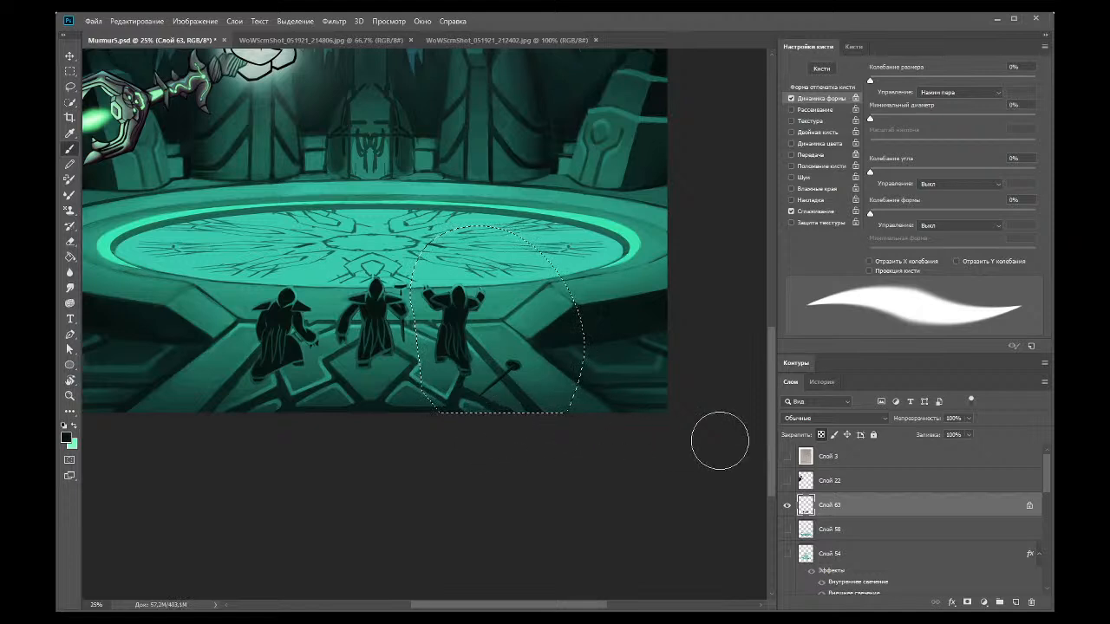
click(821, 435)
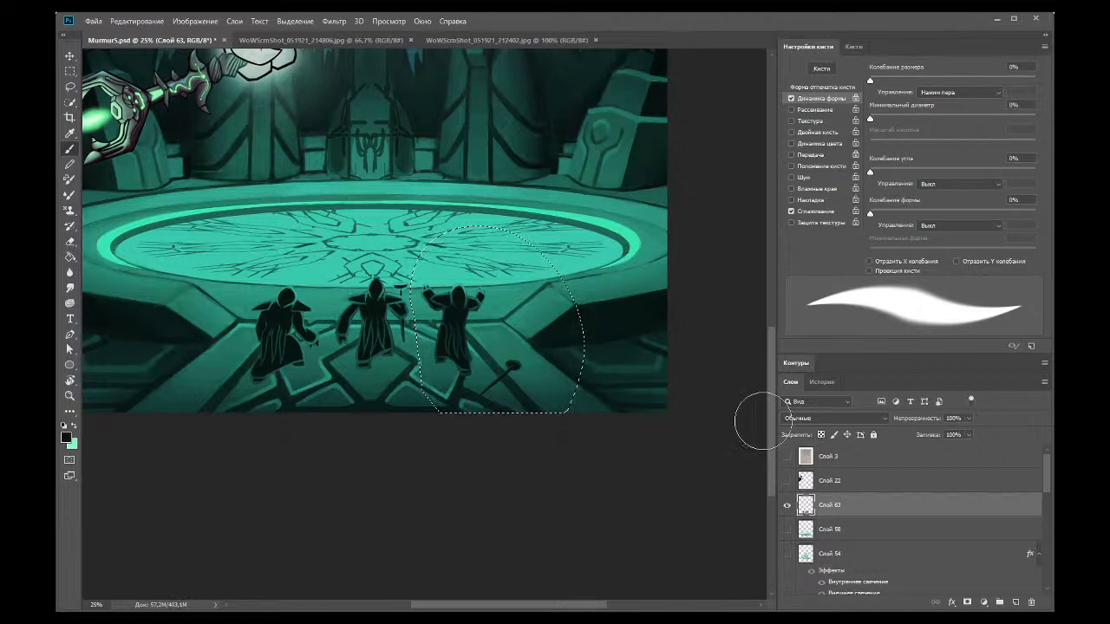
click(69, 70)
click(158, 170)
Step: Examine the three hooded figures within the whole scene and up close
click(70, 395)
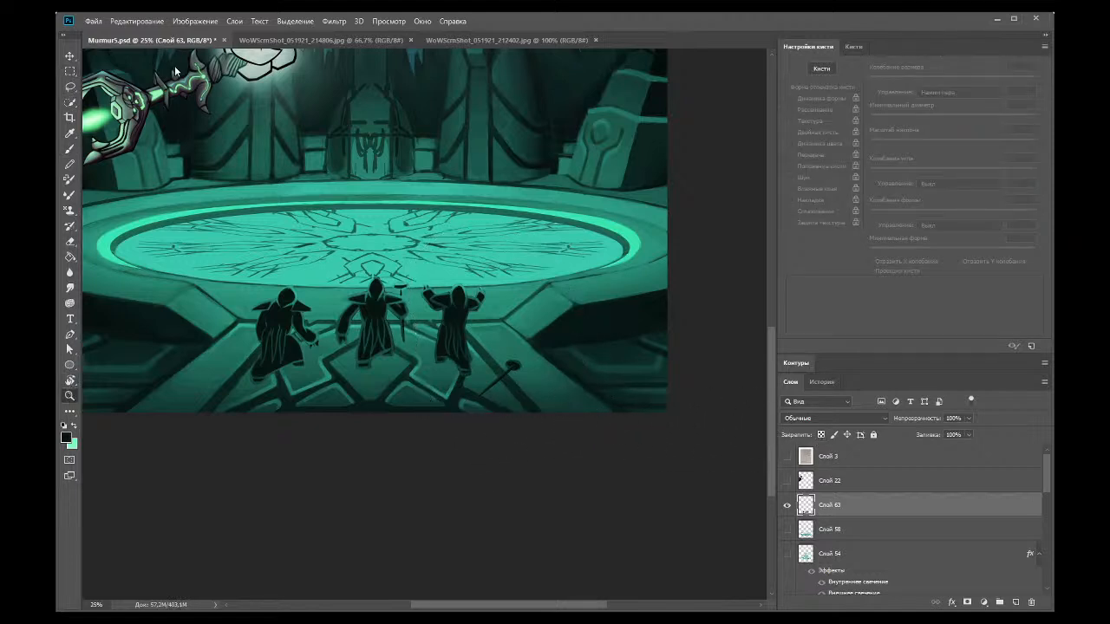
alt+click(258, 297)
alt+click(282, 307)
alt+click(527, 326)
alt+click(520, 321)
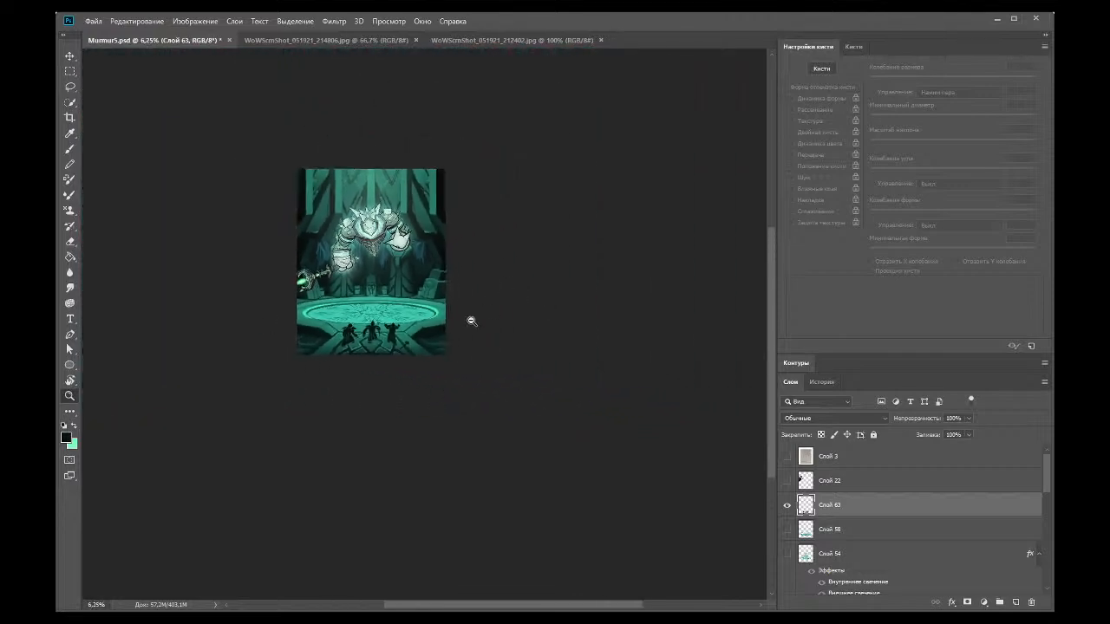
drag(306, 294, 402, 489)
drag(508, 443, 521, 583)
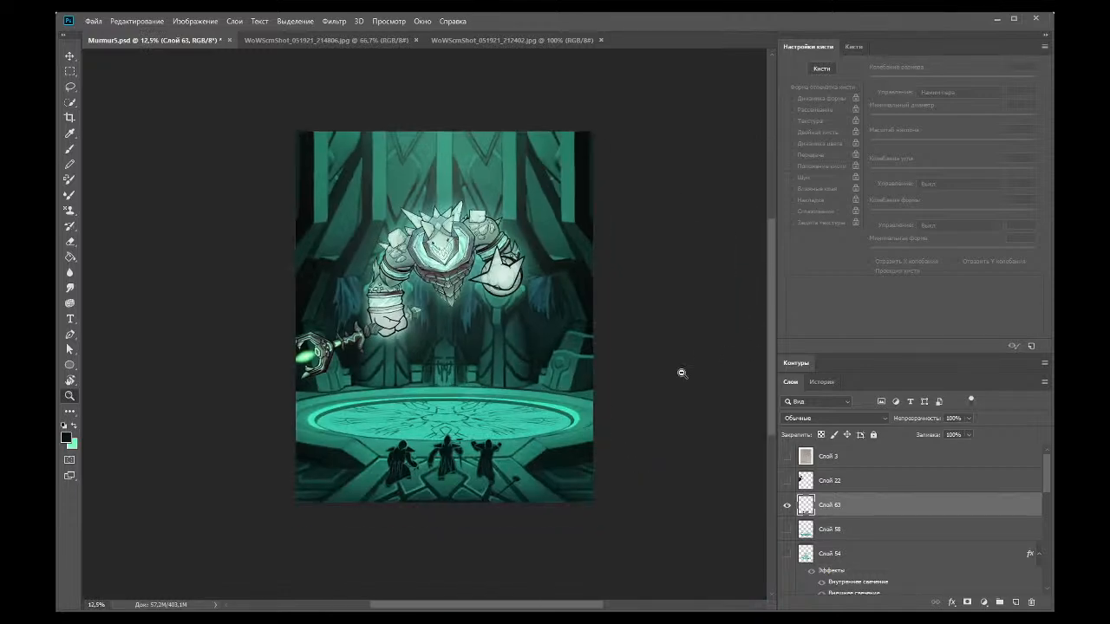
click(411, 495)
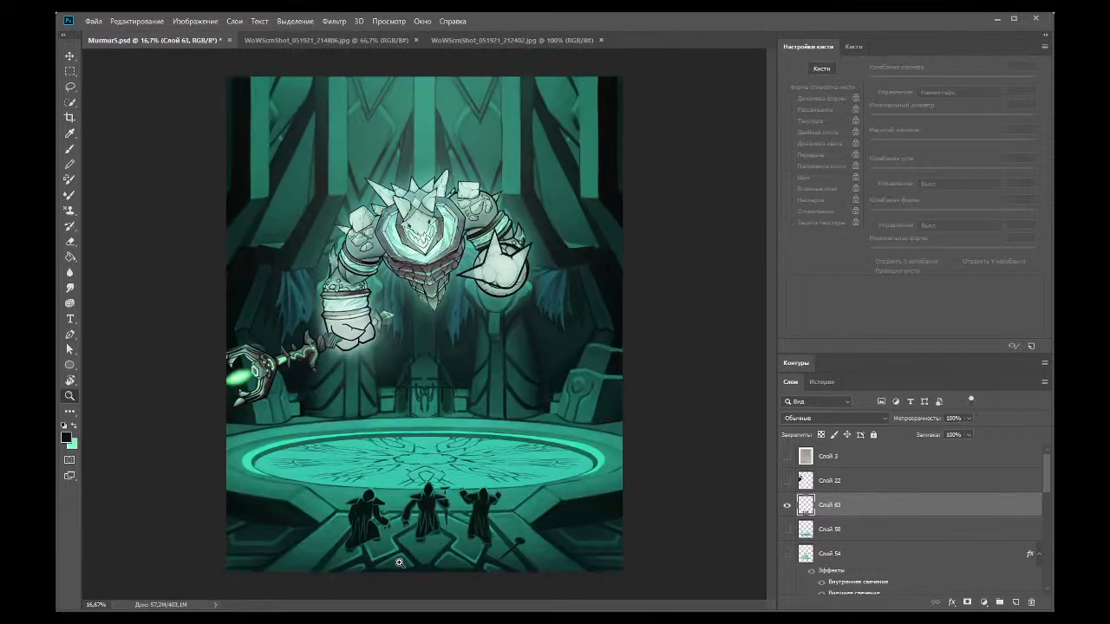
scroll(761, 403, down, 3)
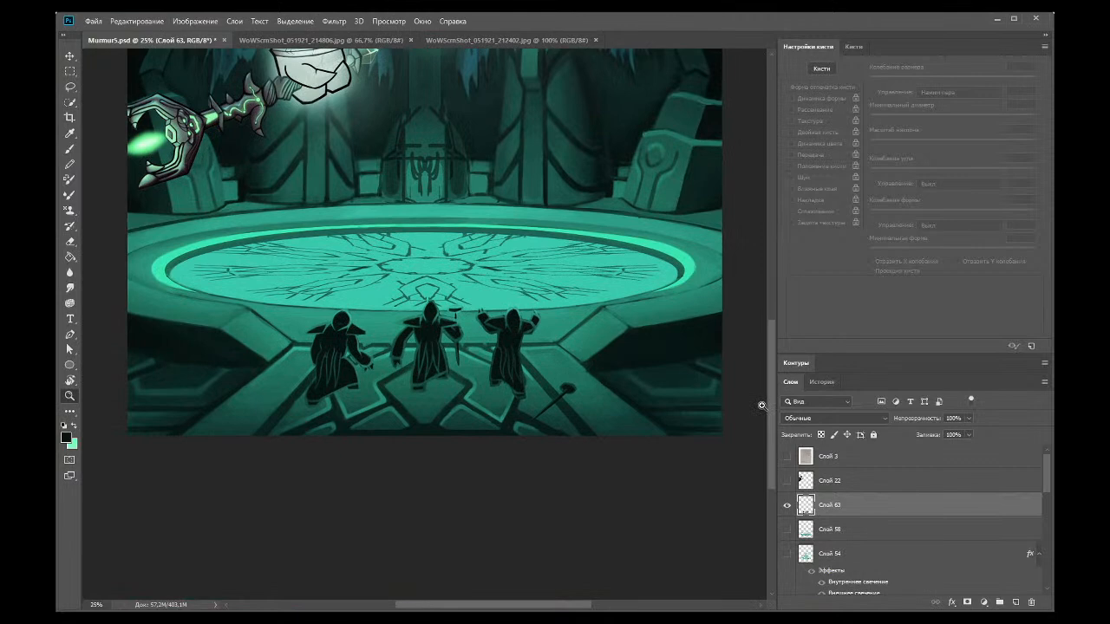
Step: Add a new layer directly beneath the hooded figures' layer for brush painting
click(1015, 602)
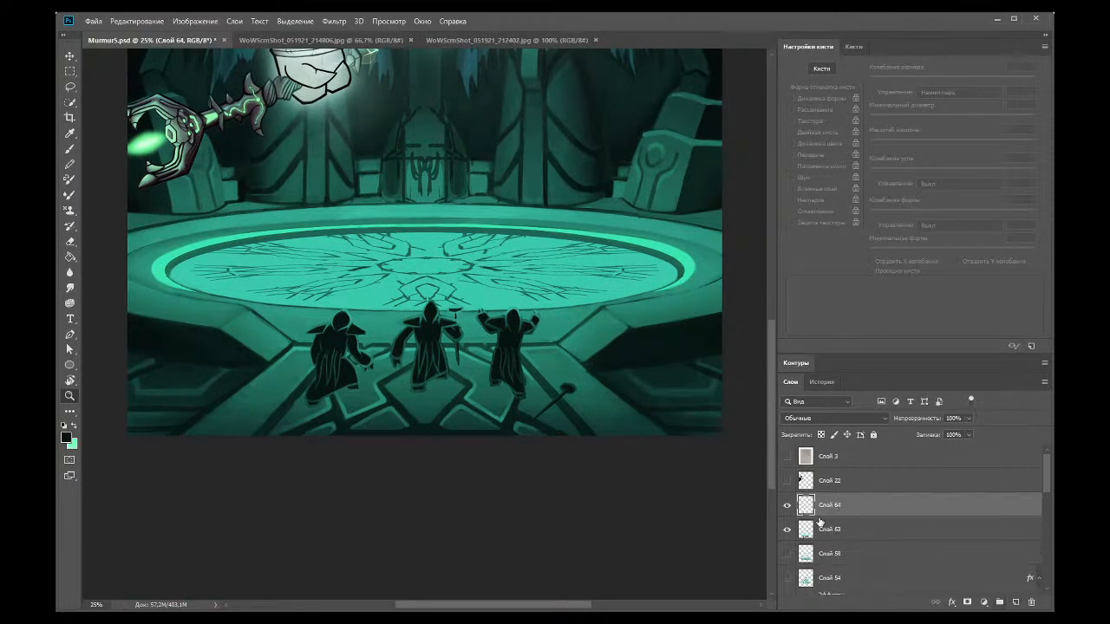
drag(817, 521, 822, 543)
key(b)
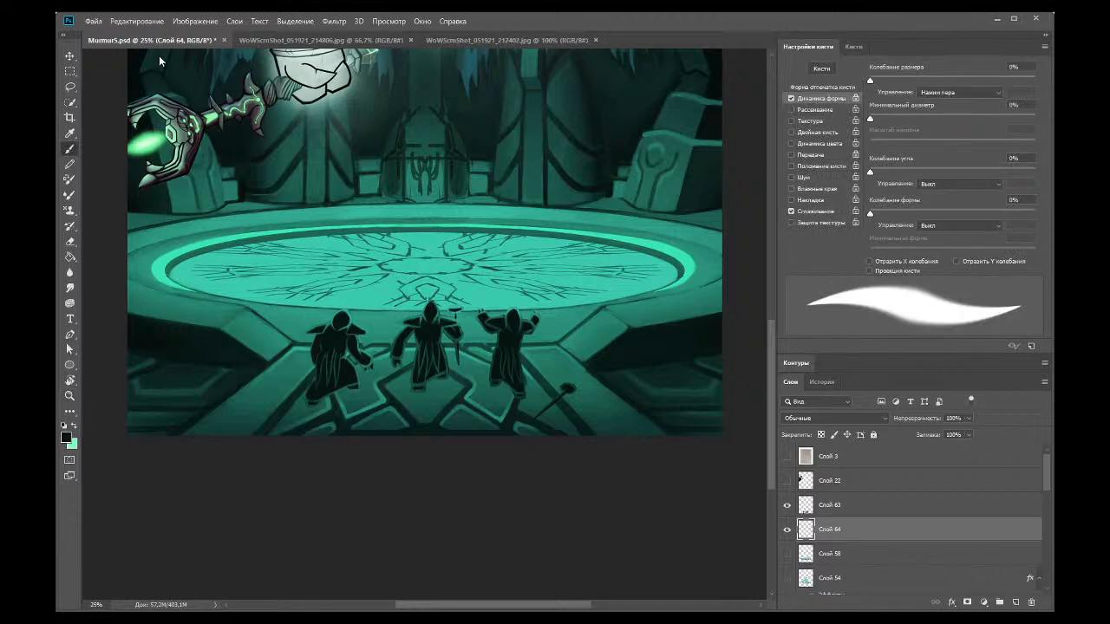
Step: Paint a solid black shadow from the leftmost figure's feet to the canvas's lower edge with a larger, hard-edged brush
key(shift+bracketright)
key(shift+bracketright)
key(shift+bracketright)
key(shift+bracketright)
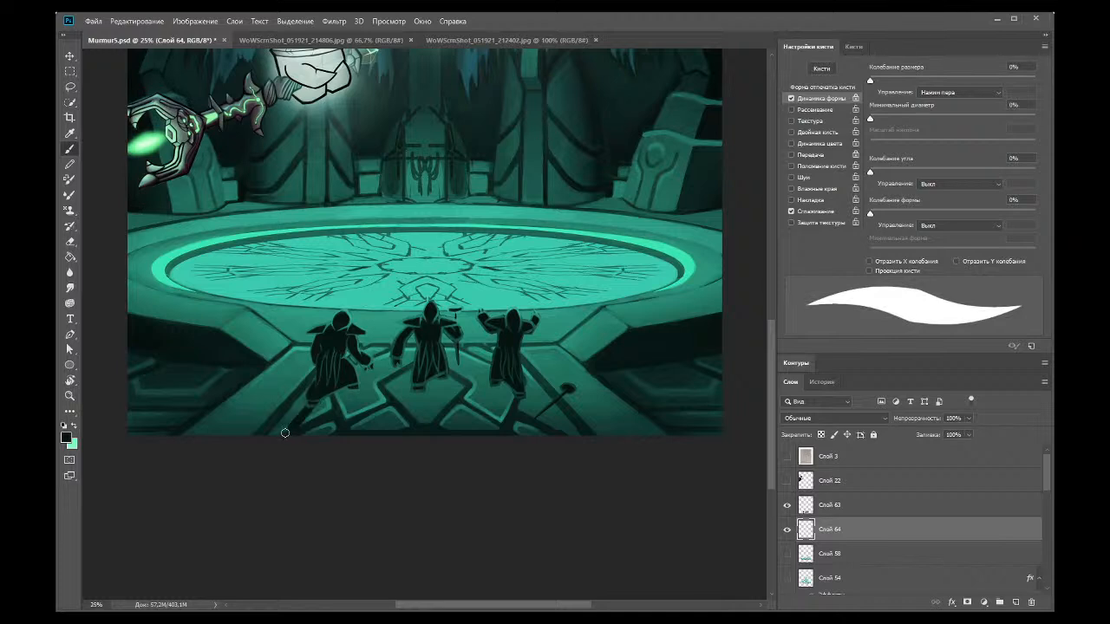
key(bracketright)
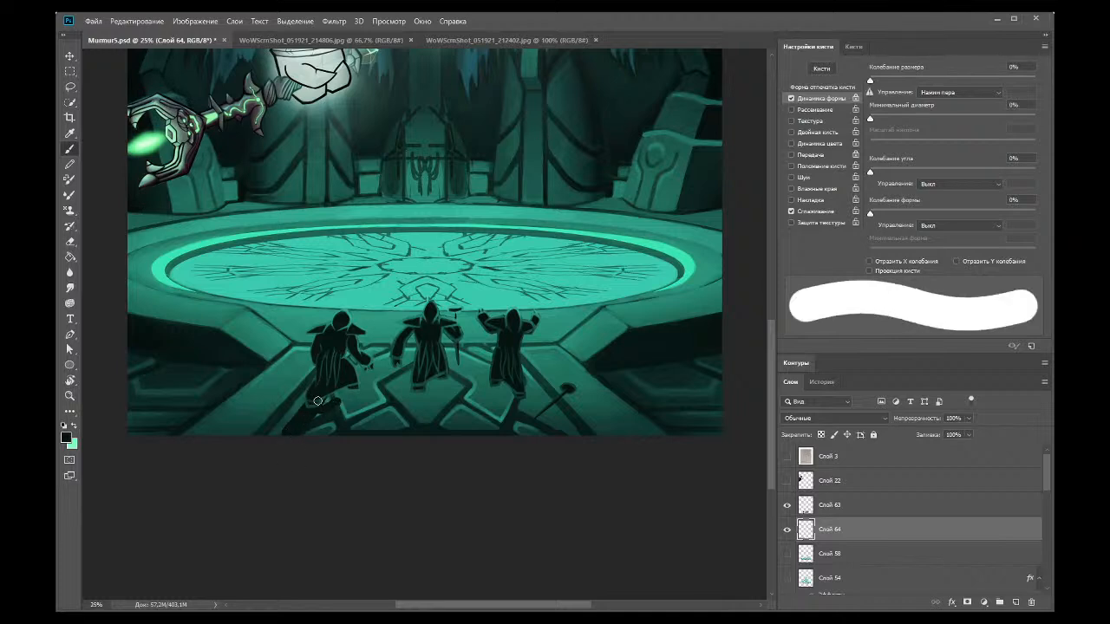
mouse_move(297, 436)
mouse_down()
mouse_move(248, 454)
mouse_move(300, 408)
mouse_move(255, 449)
mouse_up()
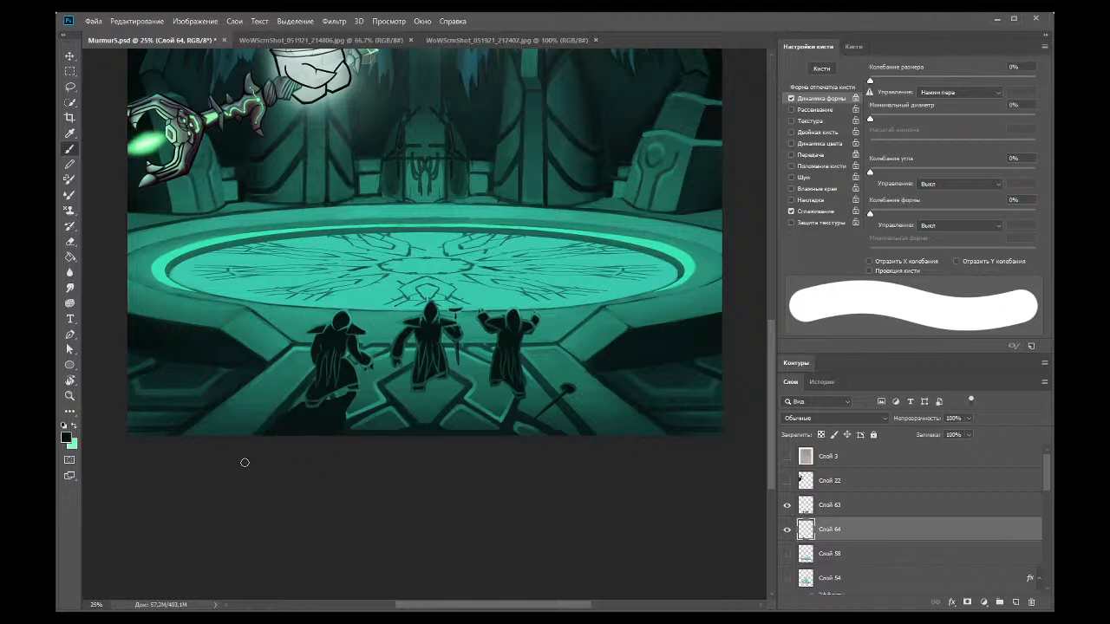
drag(351, 399, 321, 467)
drag(352, 396, 344, 406)
Step: Paint the middle figure's solid black shadow from its feet to the canvas's lower edge and clean up the shadow edges with the eraser
mouse_move(375, 444)
mouse_down()
mouse_move(416, 390)
mouse_move(410, 446)
mouse_move(404, 402)
mouse_move(403, 436)
mouse_up()
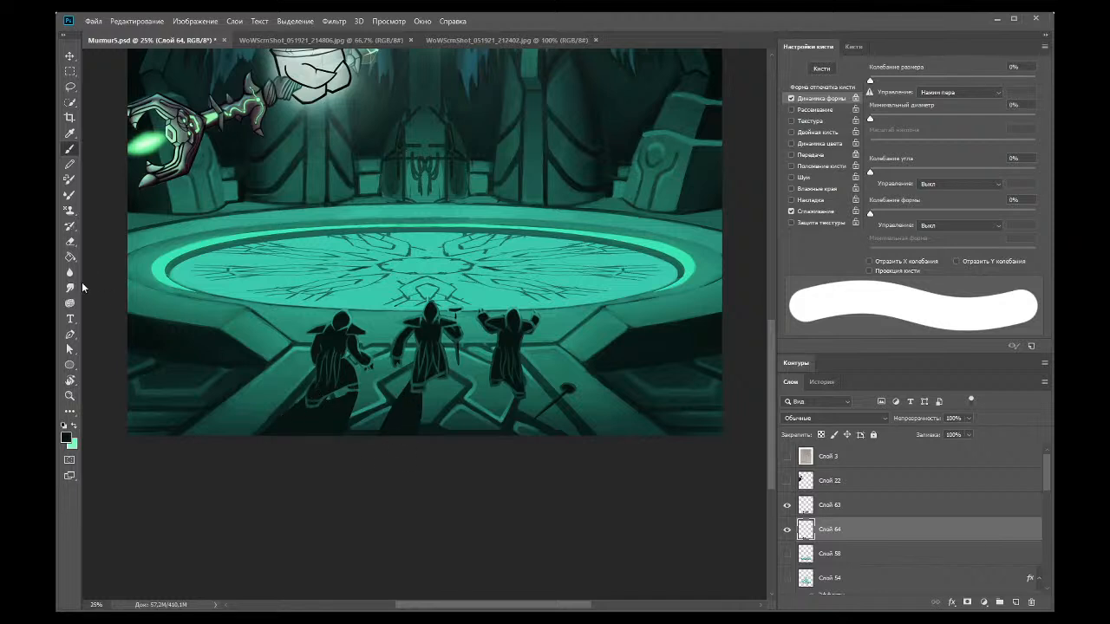
click(71, 242)
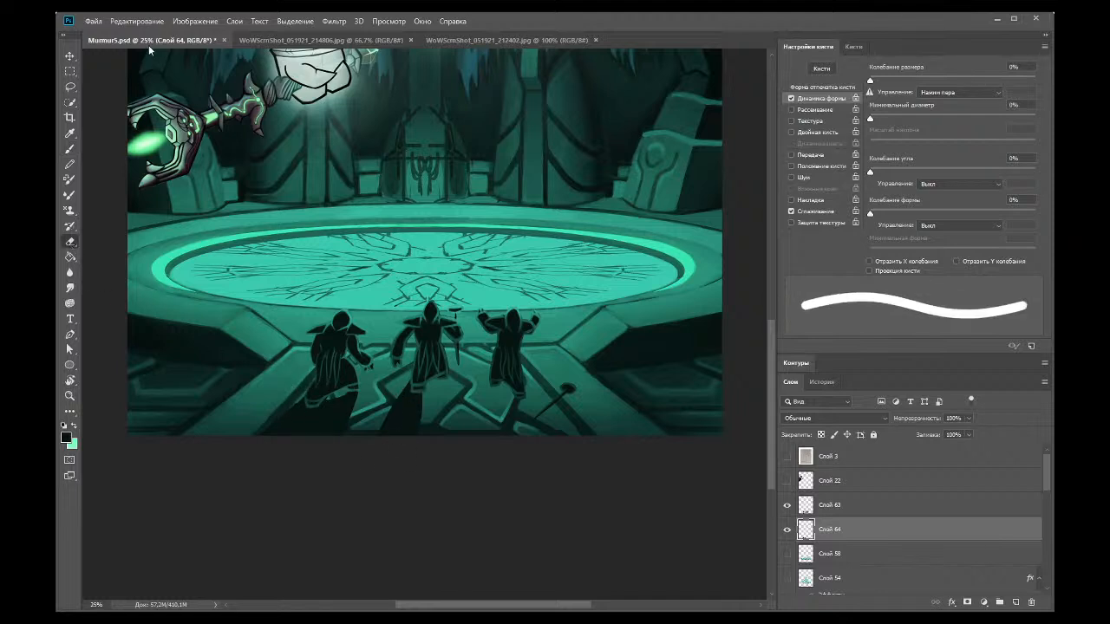
key(bracketright)
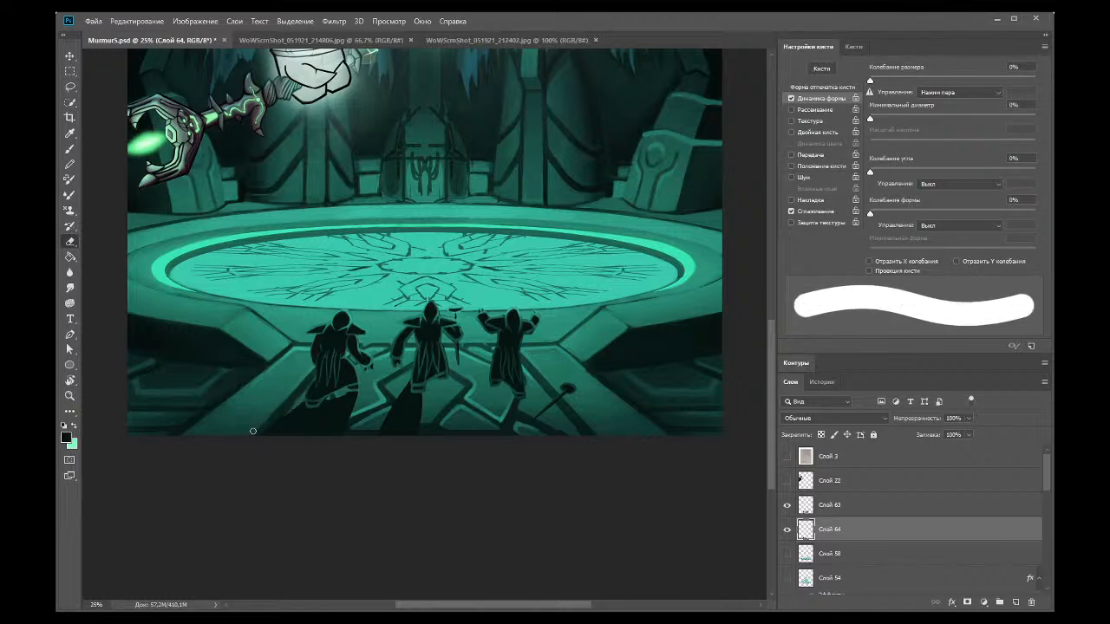
click(75, 153)
mouse_move(443, 384)
mouse_down()
mouse_move(427, 408)
mouse_move(432, 423)
mouse_move(439, 401)
mouse_move(443, 415)
mouse_up()
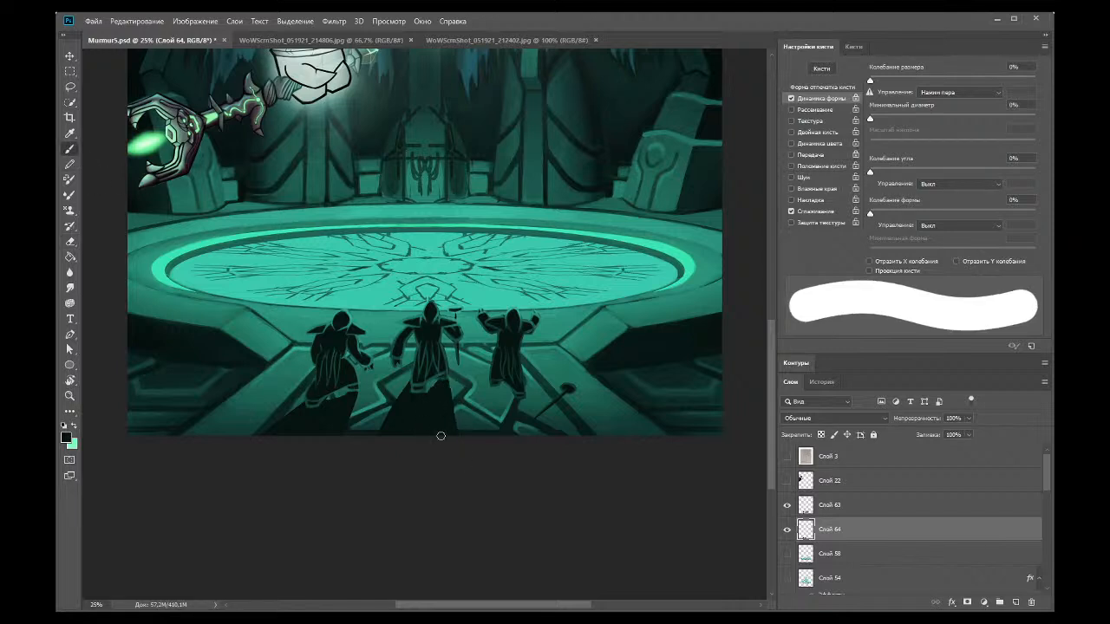
mouse_move(448, 457)
mouse_down()
mouse_move(470, 420)
mouse_move(479, 450)
mouse_move(466, 413)
mouse_up()
click(69, 241)
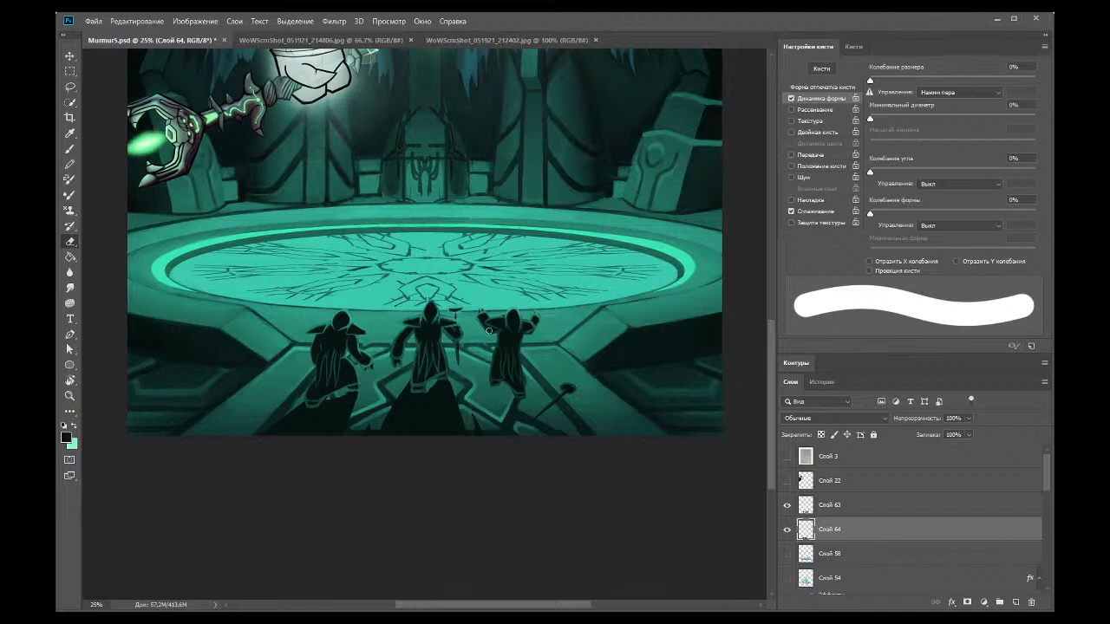
Step: Paint a solid black shadow from the rightmost figure's feet down to the canvas's lower edge
click(69, 132)
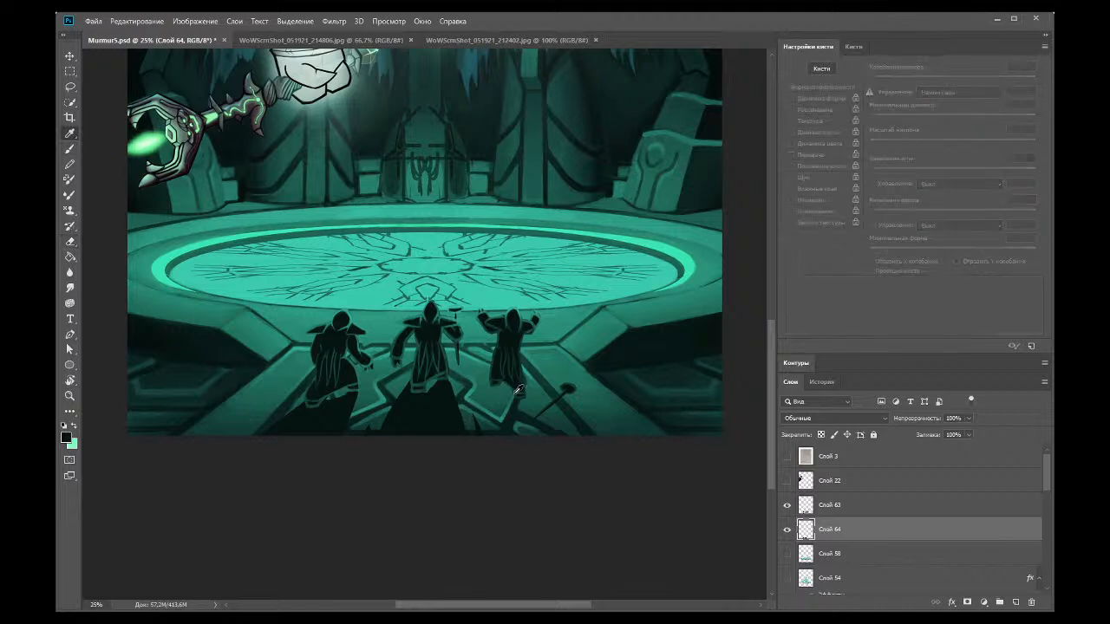
click(71, 150)
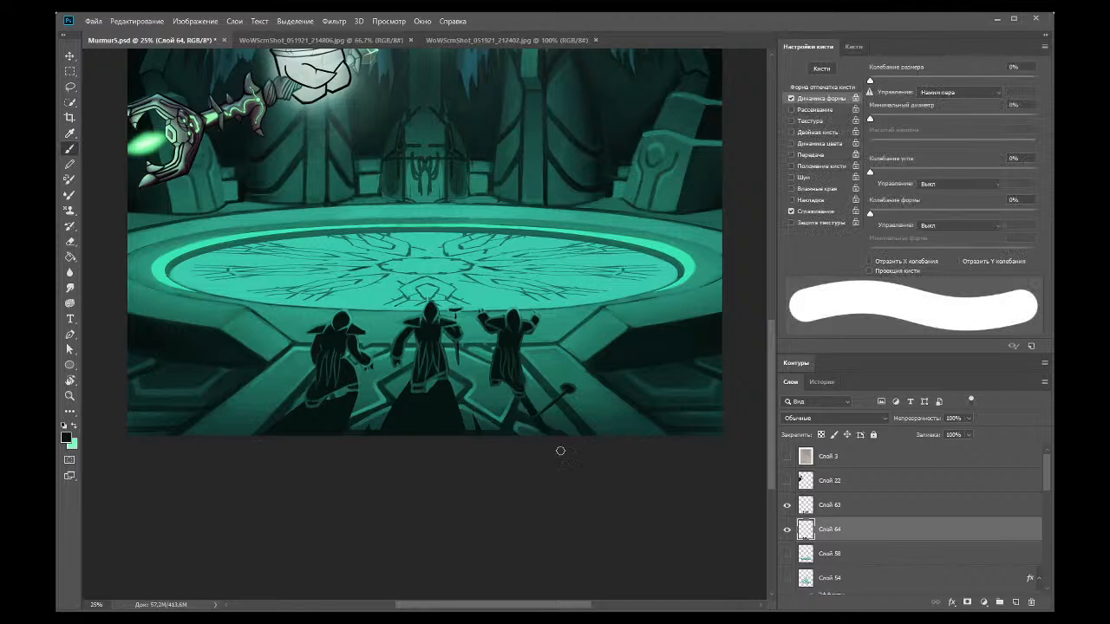
mouse_move(495, 393)
mouse_down()
mouse_move(503, 445)
mouse_move(495, 382)
mouse_move(499, 430)
mouse_move(500, 404)
mouse_up()
mouse_move(511, 451)
mouse_down()
mouse_move(494, 397)
mouse_move(499, 415)
mouse_move(503, 405)
mouse_move(537, 440)
mouse_up()
Step: Paint a black shadow under the fallen staff's head and shaft, and trim its shape with the eraser
mouse_move(575, 397)
mouse_down()
mouse_move(534, 422)
mouse_move(542, 417)
mouse_up()
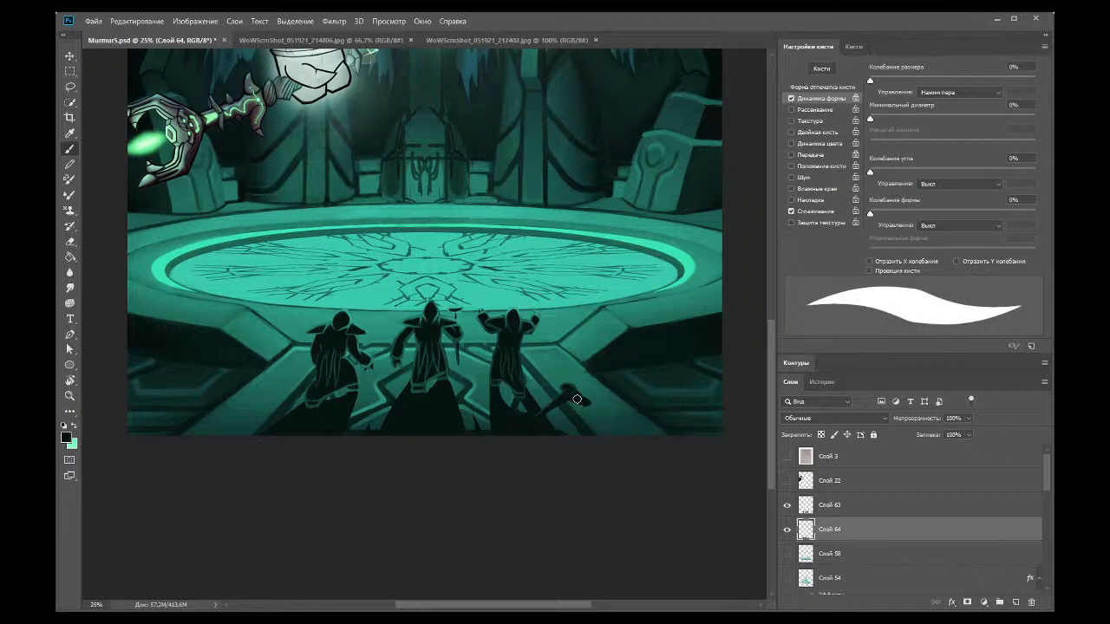
key(e)
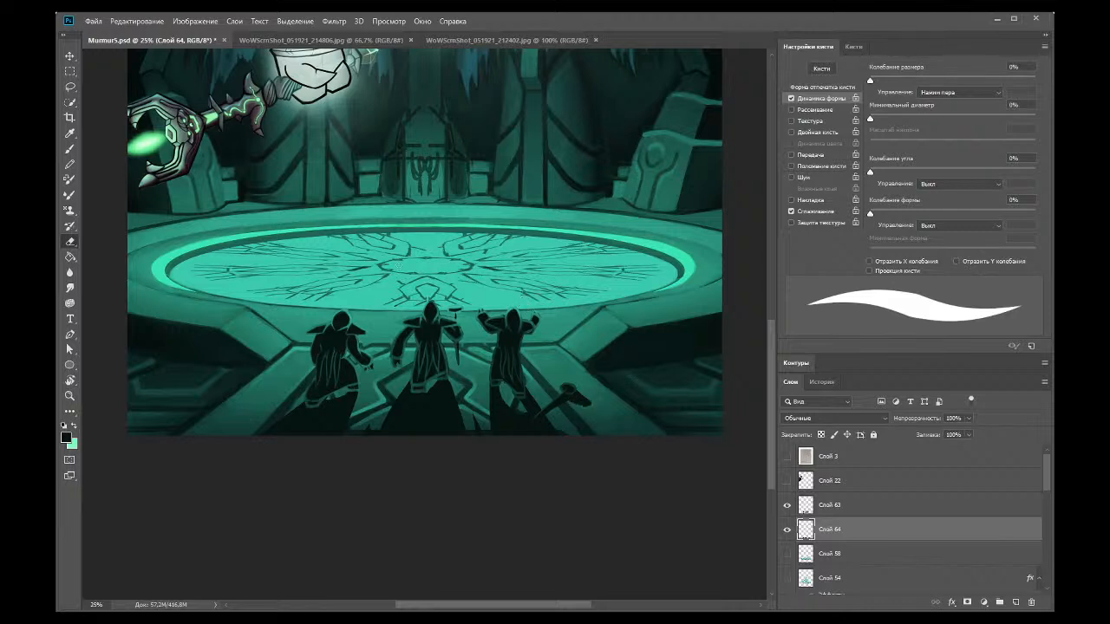
click(71, 149)
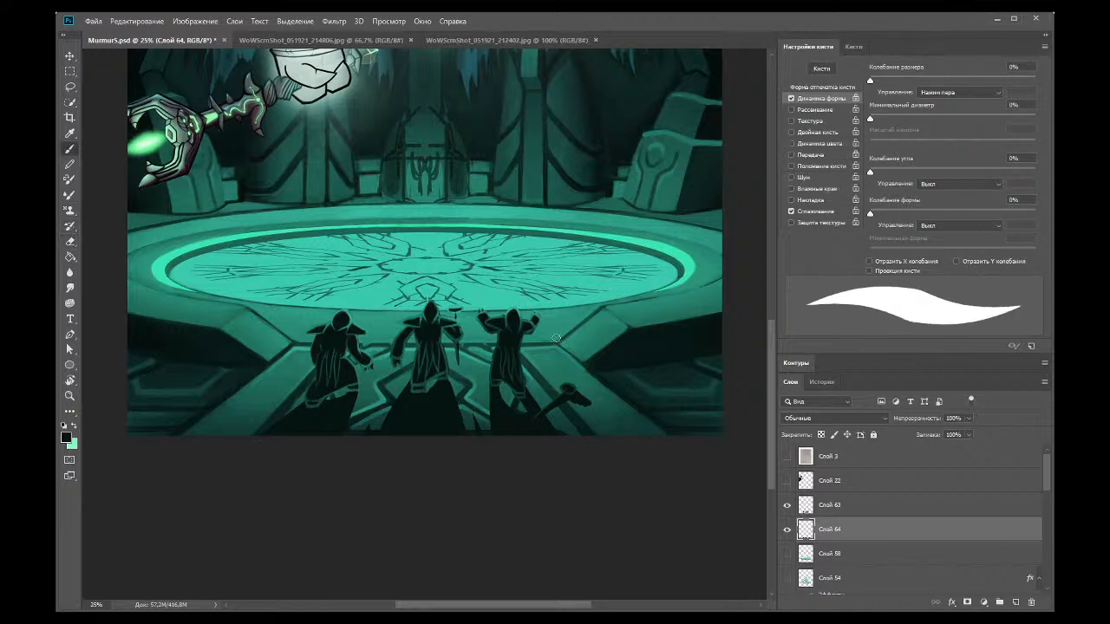
mouse_move(578, 402)
mouse_down()
mouse_move(542, 419)
mouse_move(571, 397)
mouse_move(540, 419)
mouse_move(564, 407)
mouse_up()
click(69, 241)
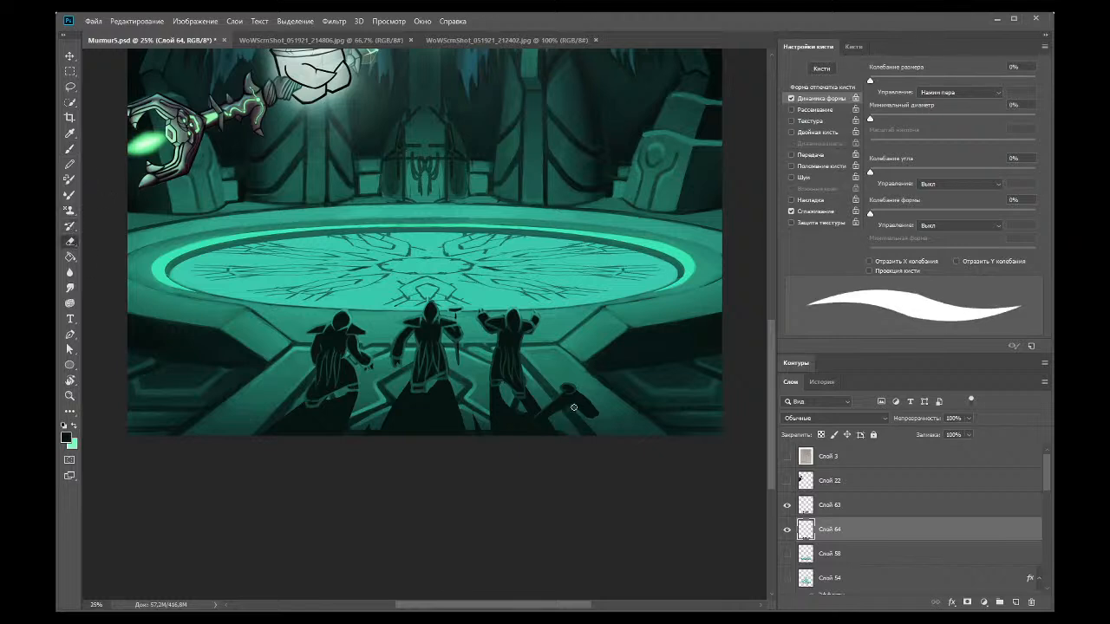
drag(580, 408, 572, 409)
mouse_move(573, 414)
mouse_down()
mouse_move(578, 386)
mouse_move(602, 422)
mouse_up()
click(71, 396)
click(71, 243)
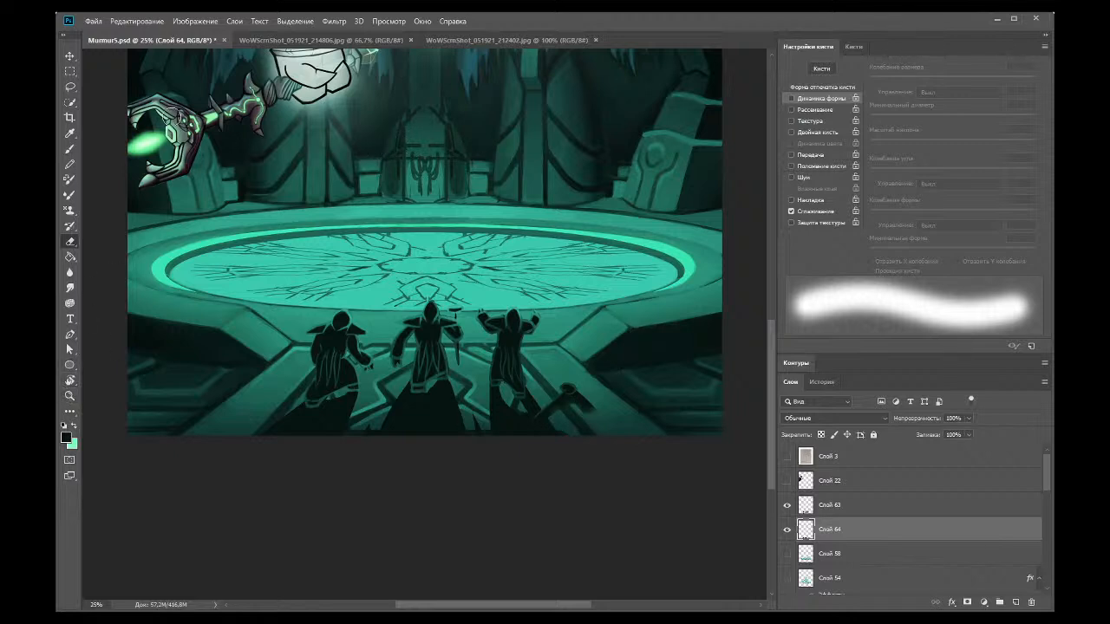
Step: Set the shadow layer's blending mode to Hard Light (Жесткий свет)
key(z)
alt+click(446, 392)
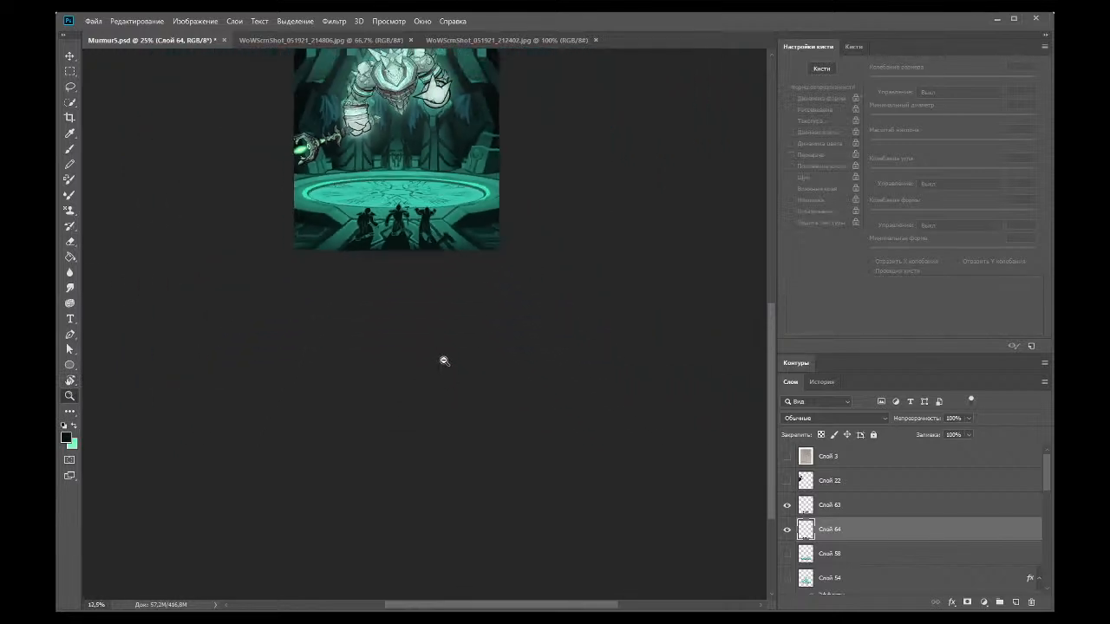
click(69, 149)
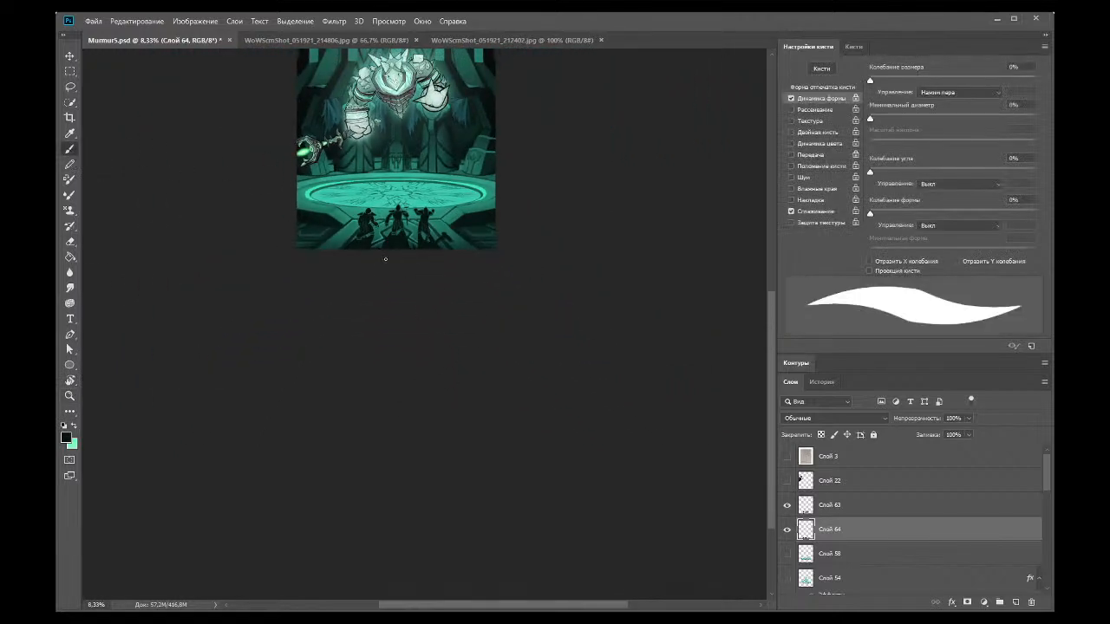
key(e)
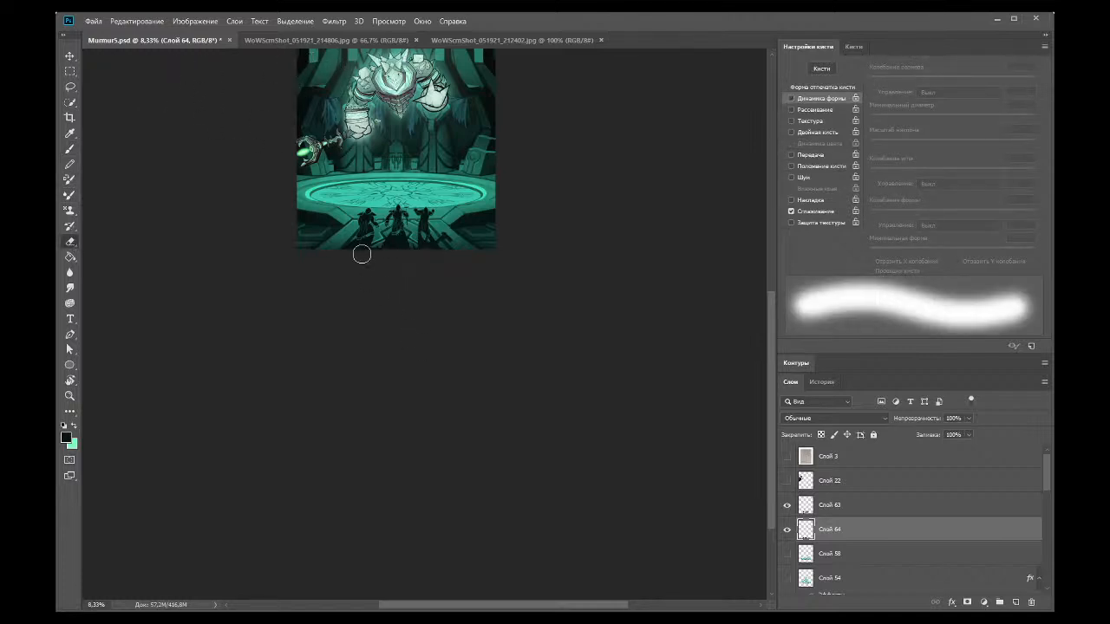
scroll(764, 347, up, 5)
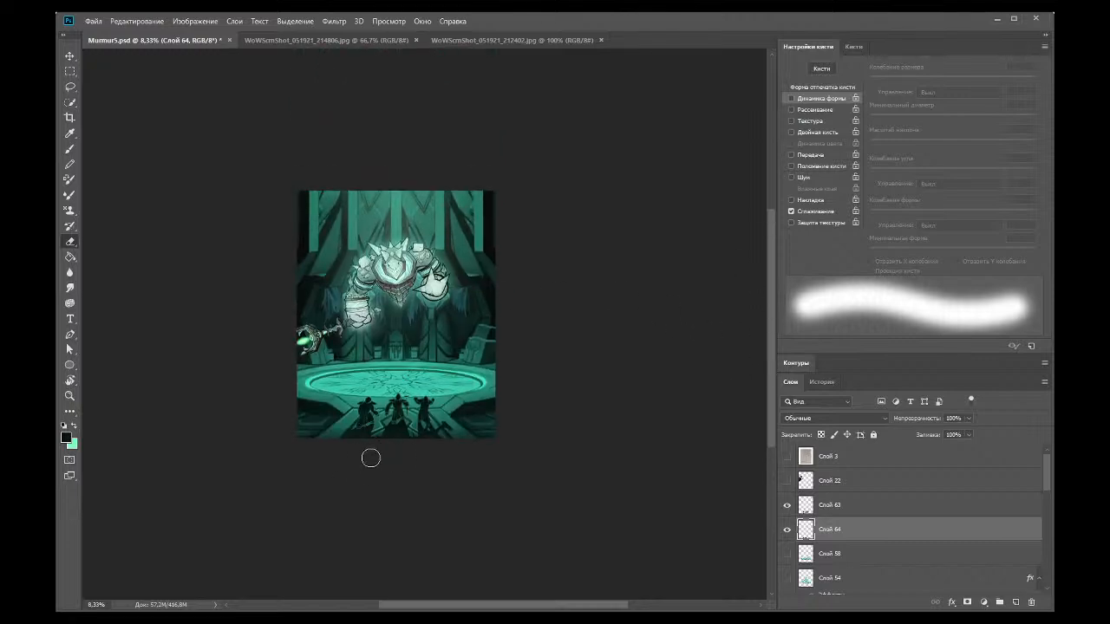
scroll(845, 414, down, 5)
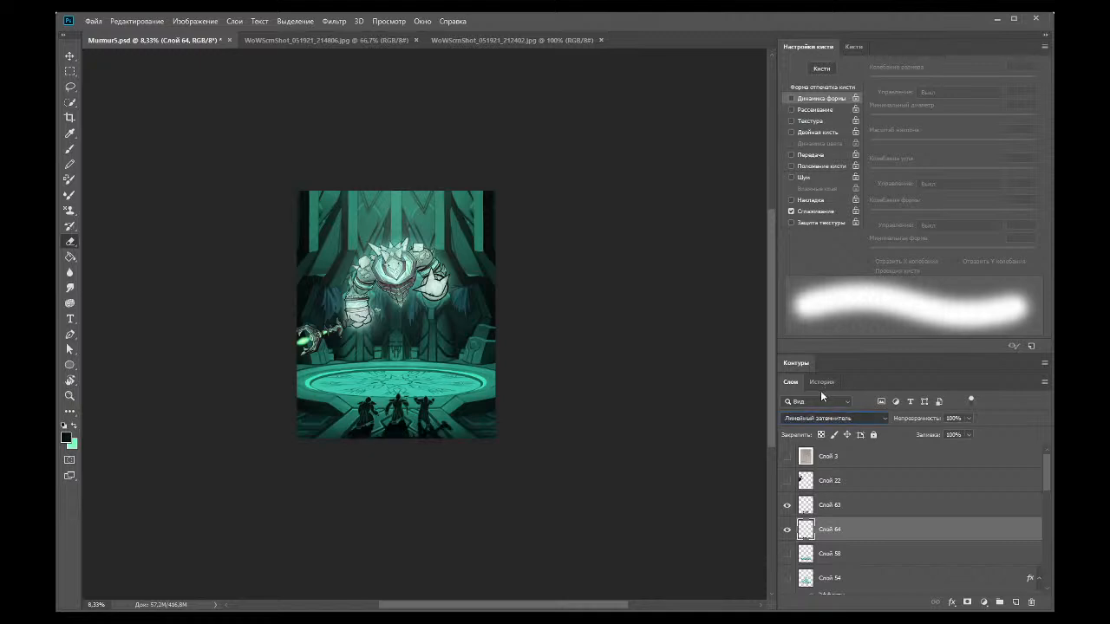
scroll(811, 418, down, 3)
key(Down)
key(Down)
key(Down)
key(Down)
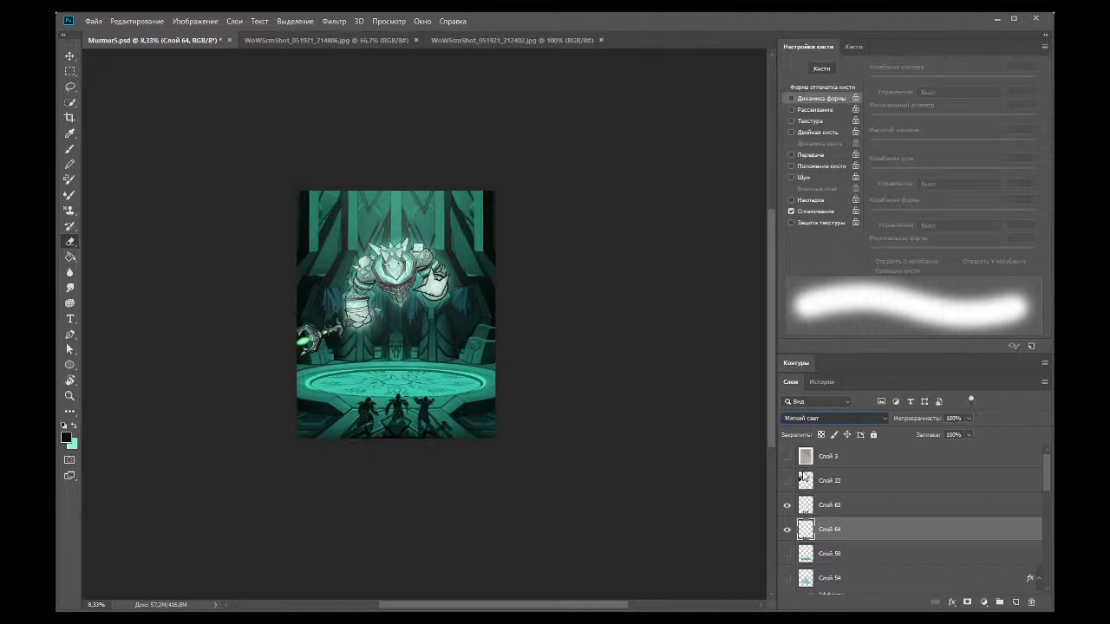
key(Down)
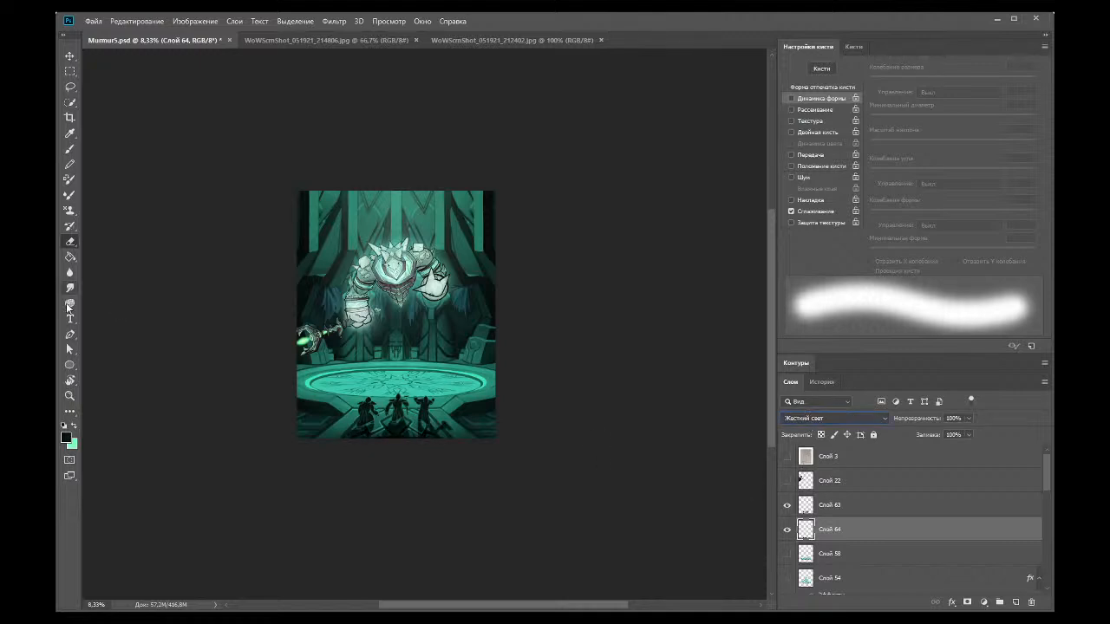
click(70, 381)
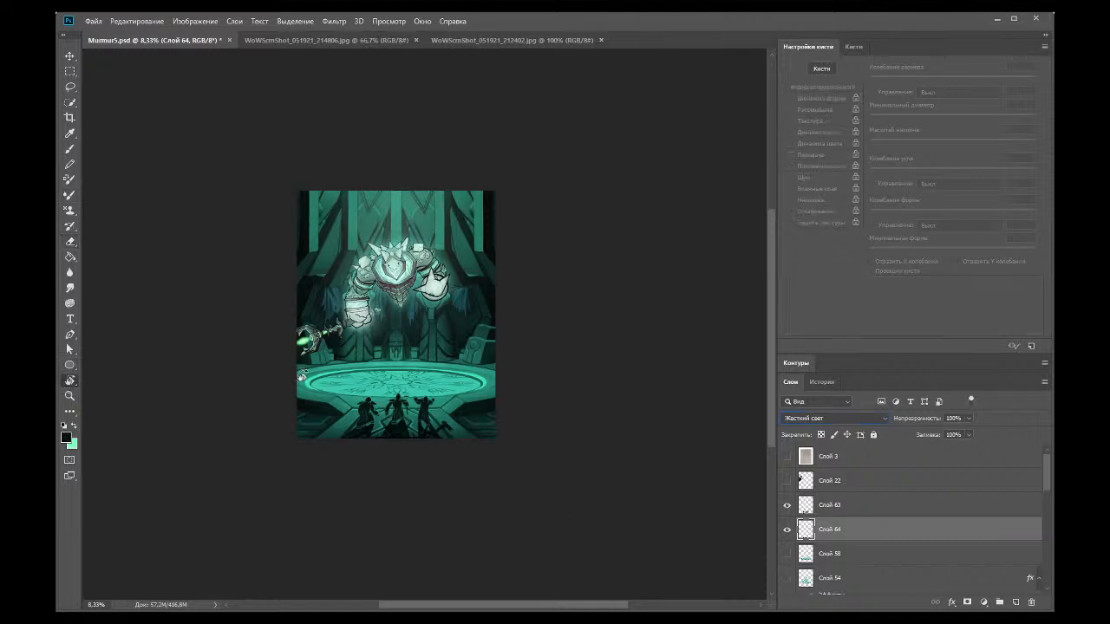
click(69, 397)
alt+click(301, 455)
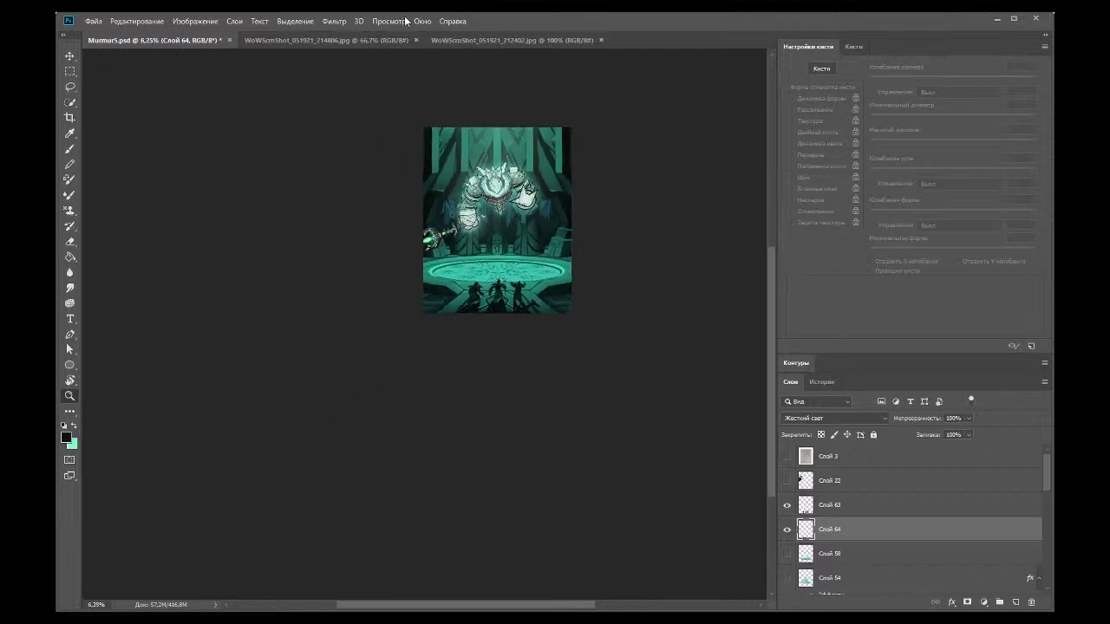
click(441, 344)
click(441, 344)
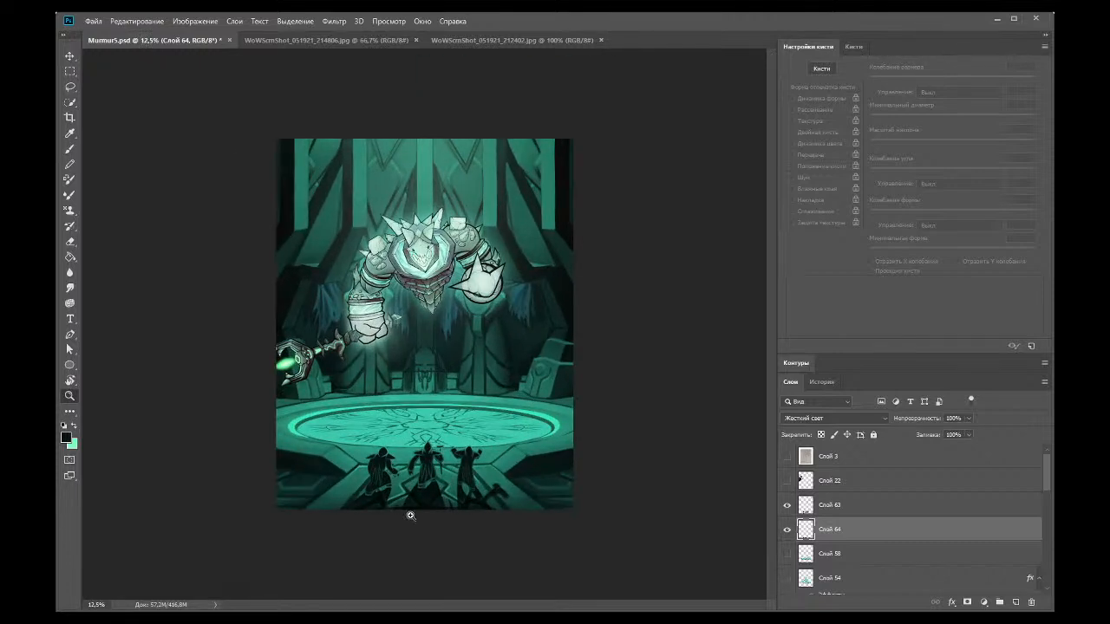
Step: Soften the cast shadows on layer Слой 64 with a blur filter and save the document
click(411, 516)
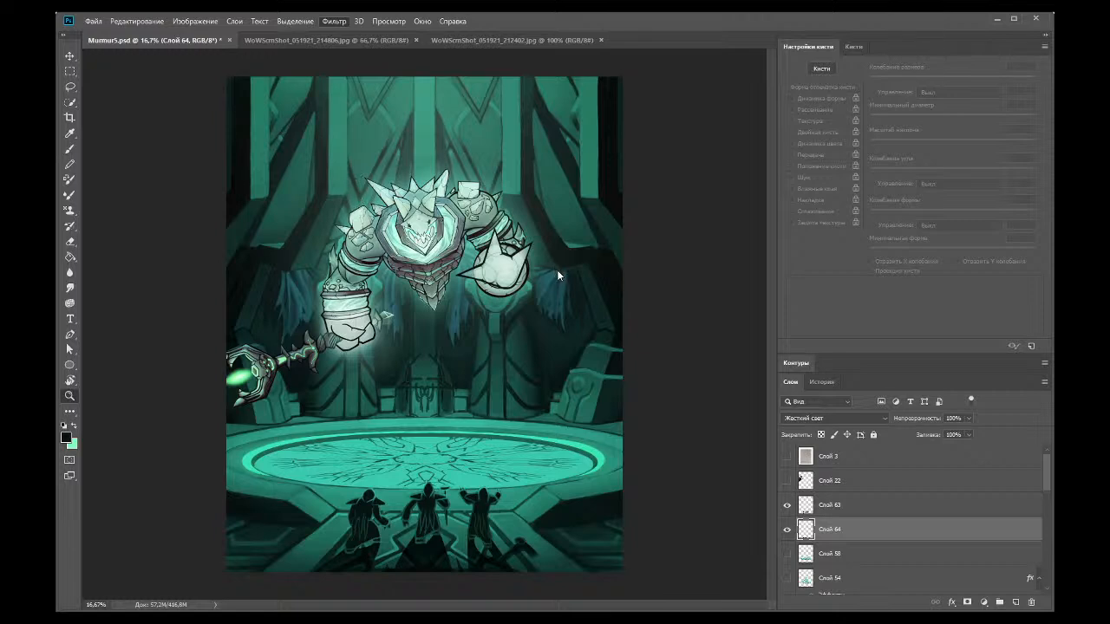
key(space)
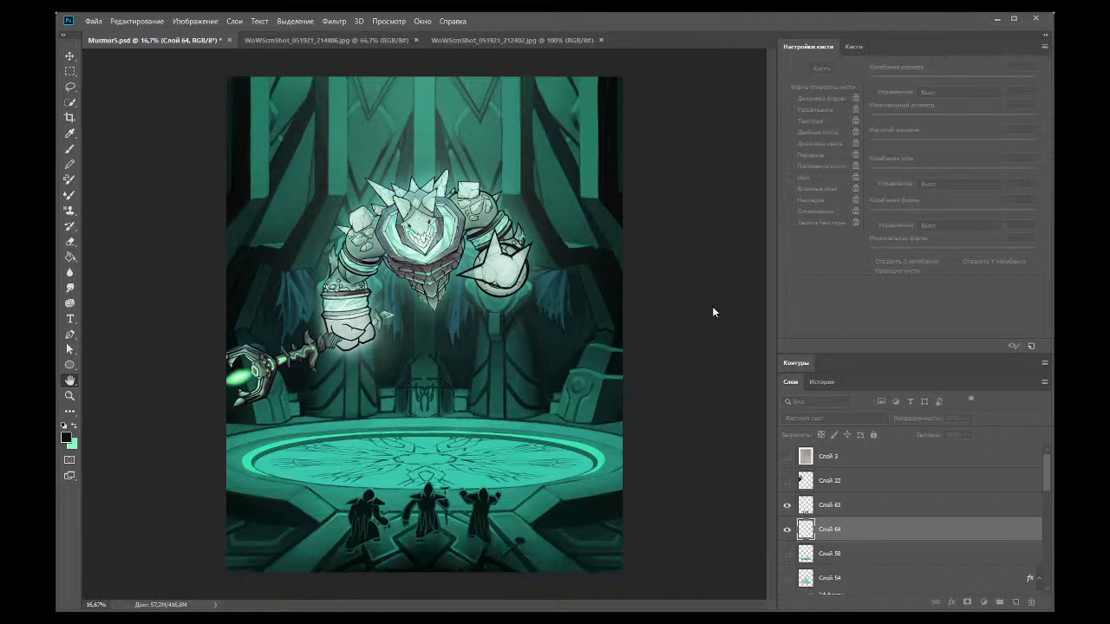
key(z)
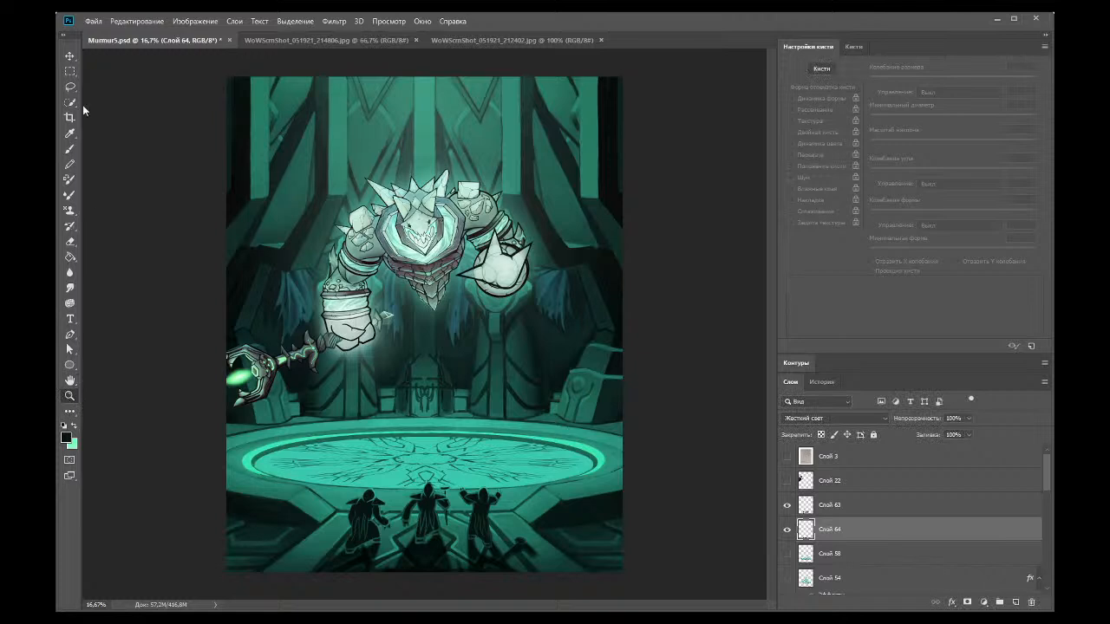
alt+click(433, 390)
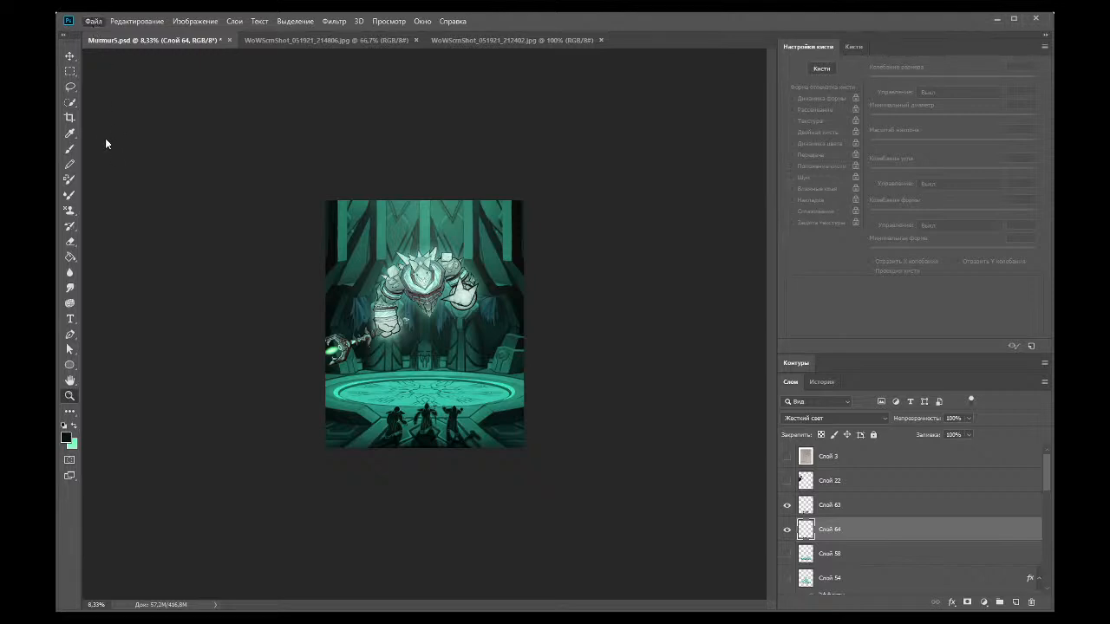
key(ctrl+s)
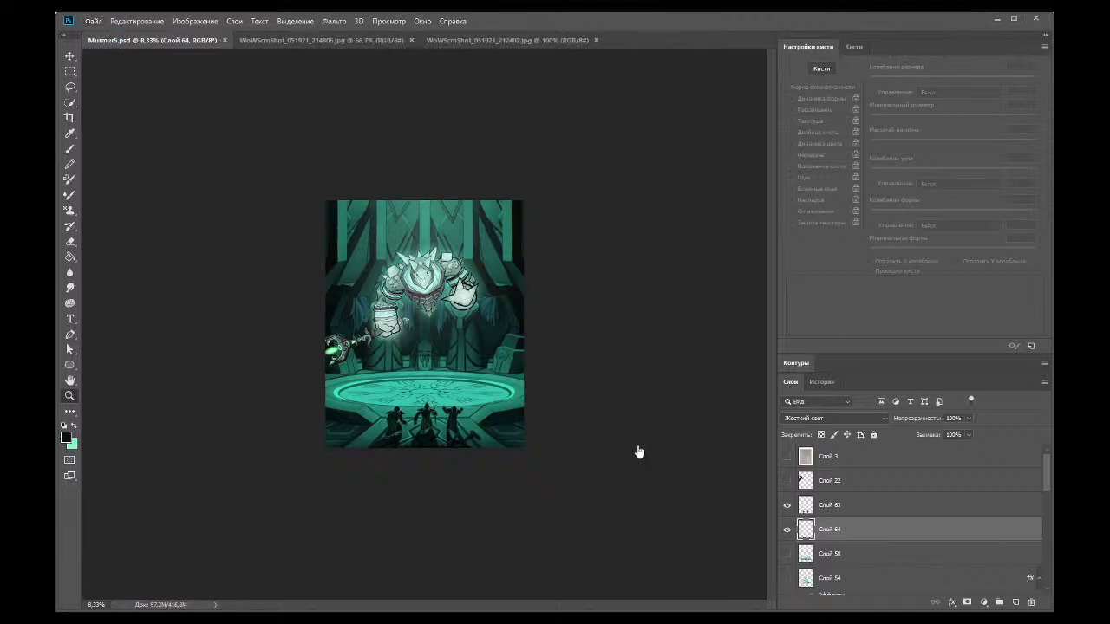
Step: Create a new blank white document and paint a thick black capital I at its left end
key(ctrl+alt+n)
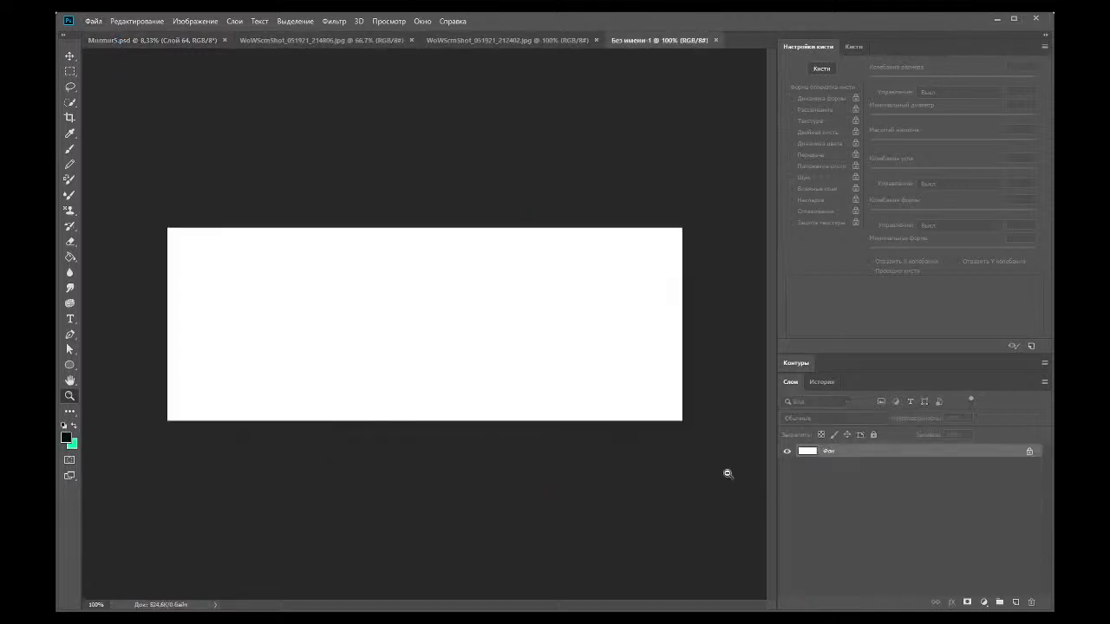
click(68, 150)
mouse_move(213, 278)
mouse_down()
mouse_move(228, 349)
mouse_move(226, 264)
mouse_up()
drag(198, 355, 235, 351)
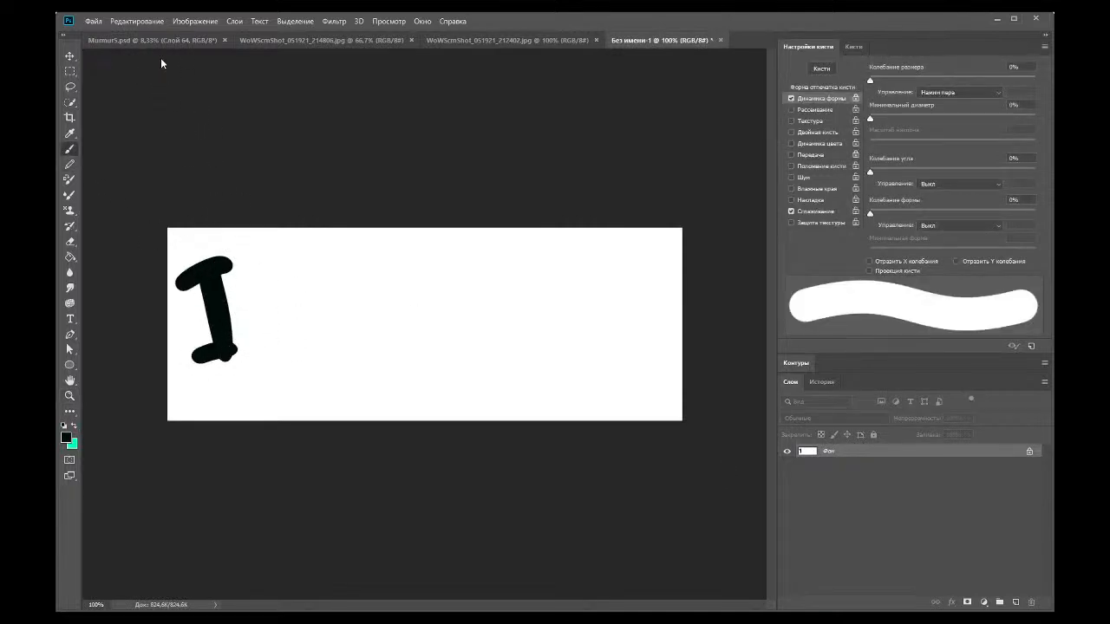
Step: Hand-letter the rest of the word "Intermission" in black with a smaller brush and draw a smiley below it
key(bracketleft)
key(bracketleft)
mouse_move(253, 309)
mouse_down()
mouse_move(254, 348)
mouse_move(270, 294)
mouse_move(306, 349)
mouse_up()
mouse_move(278, 312)
mouse_down()
mouse_move(314, 308)
mouse_move(345, 347)
mouse_up()
drag(354, 300, 351, 351)
mouse_move(350, 312)
mouse_down()
mouse_move(356, 345)
mouse_move(355, 318)
mouse_move(388, 344)
mouse_up()
mouse_move(409, 293)
mouse_down()
mouse_move(403, 352)
mouse_move(432, 331)
mouse_move(434, 359)
mouse_up()
mouse_move(448, 303)
mouse_down()
mouse_move(449, 355)
mouse_move(448, 289)
mouse_move(478, 328)
mouse_move(468, 354)
mouse_up()
drag(488, 306, 458, 344)
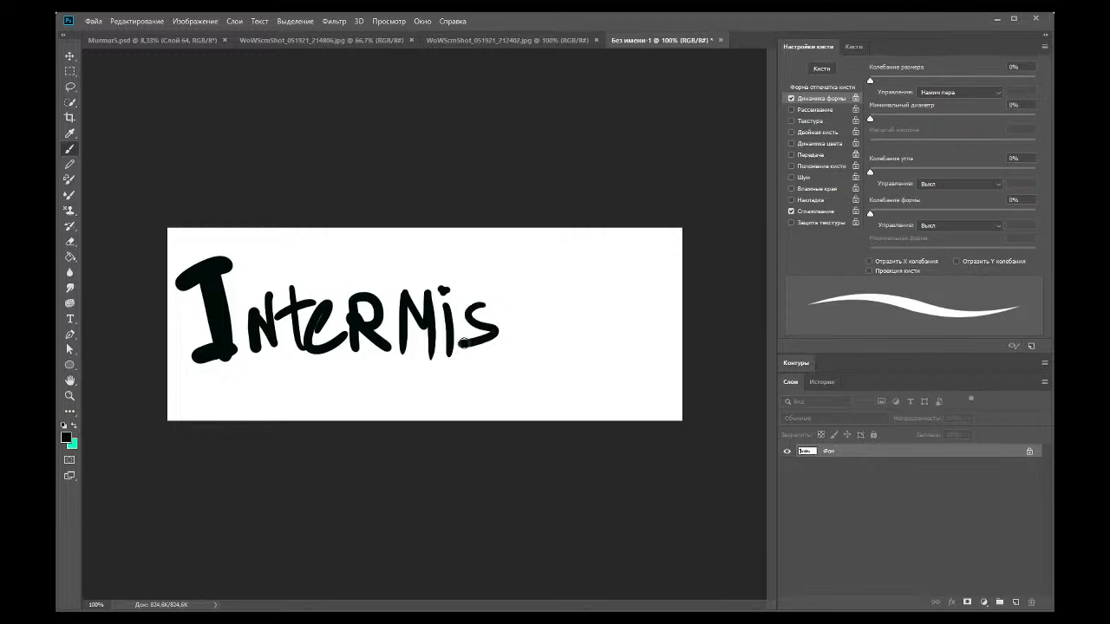
drag(524, 305, 498, 345)
mouse_move(550, 302)
mouse_down()
mouse_move(552, 336)
mouse_move(607, 327)
mouse_move(608, 307)
mouse_move(645, 253)
mouse_up()
click(547, 286)
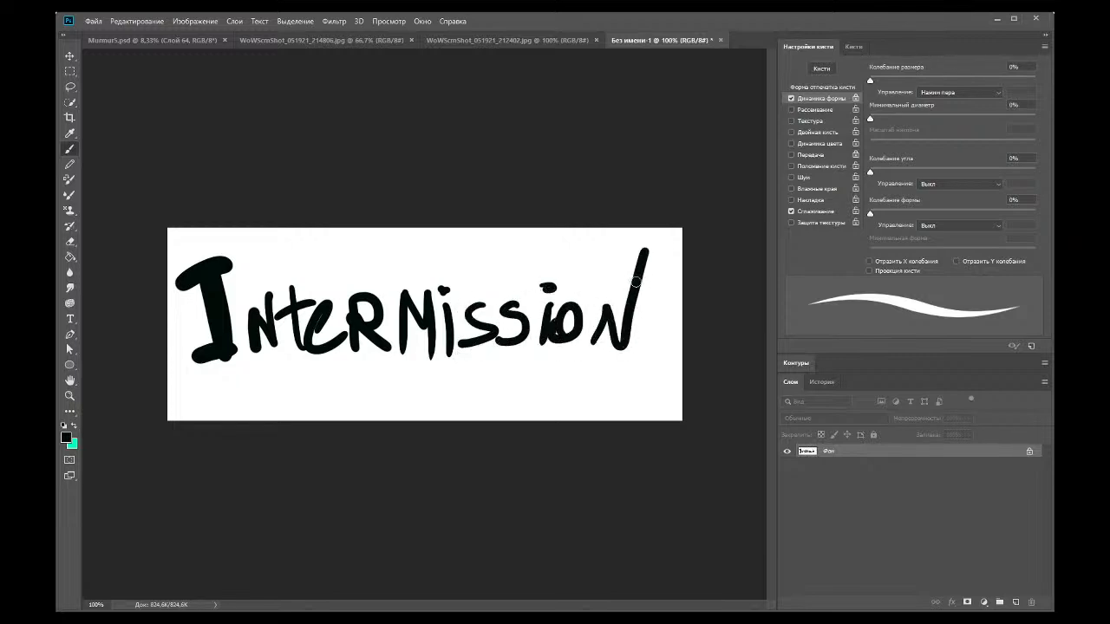
drag(384, 371, 398, 417)
mouse_move(414, 367)
mouse_down()
mouse_move(419, 425)
mouse_move(485, 388)
mouse_up()
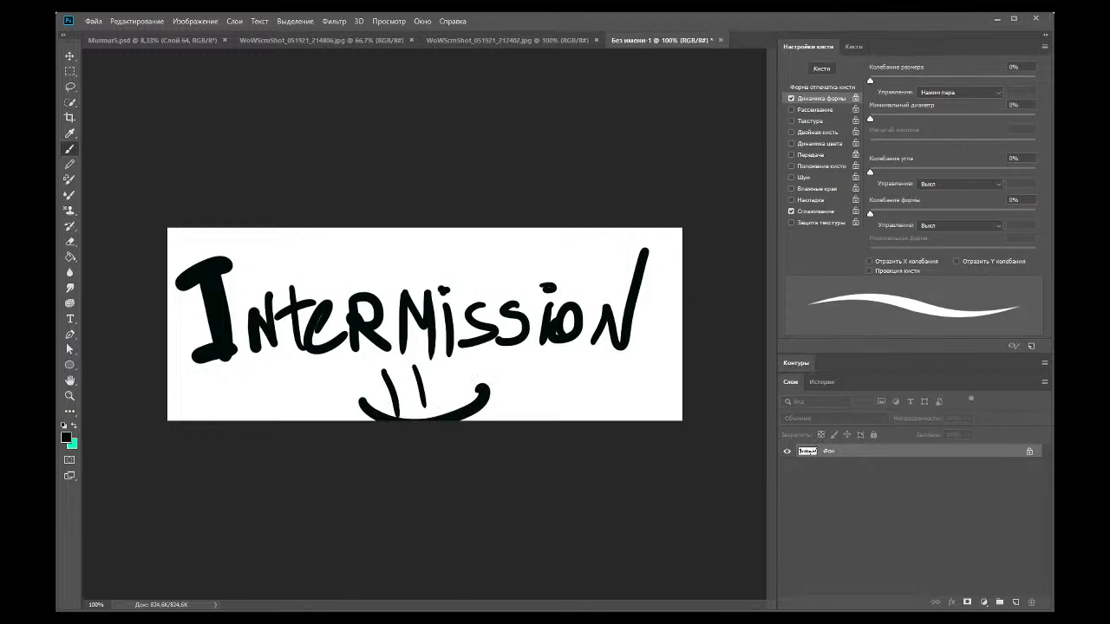
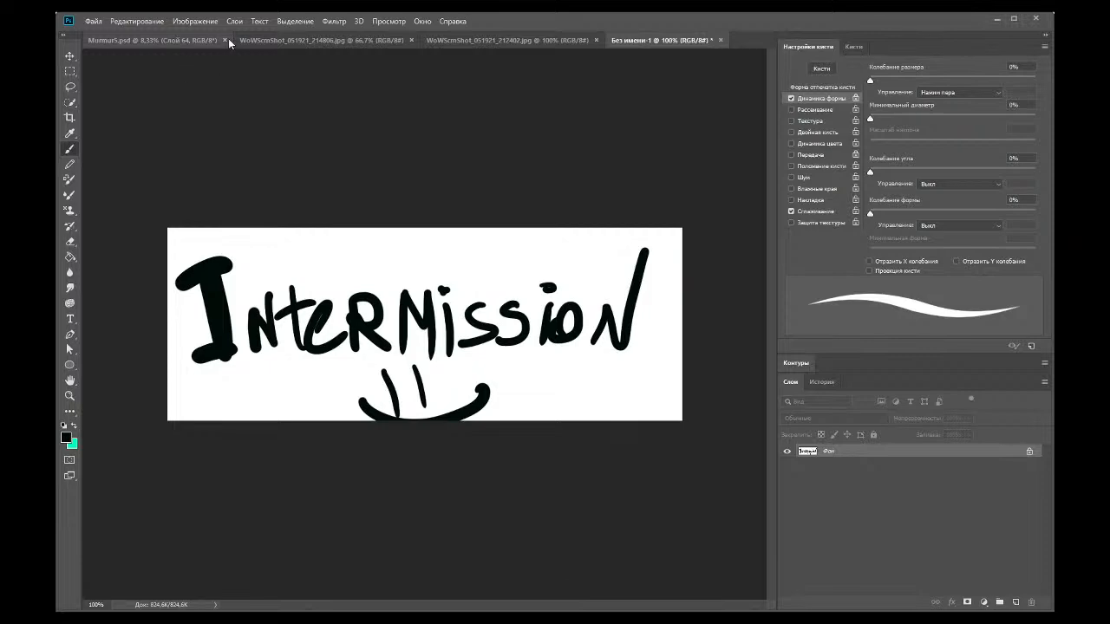
Step: Look through the reference screenshots, return to the fantasy scene document, and examine the figures and shadows up close and as a whole
click(461, 39)
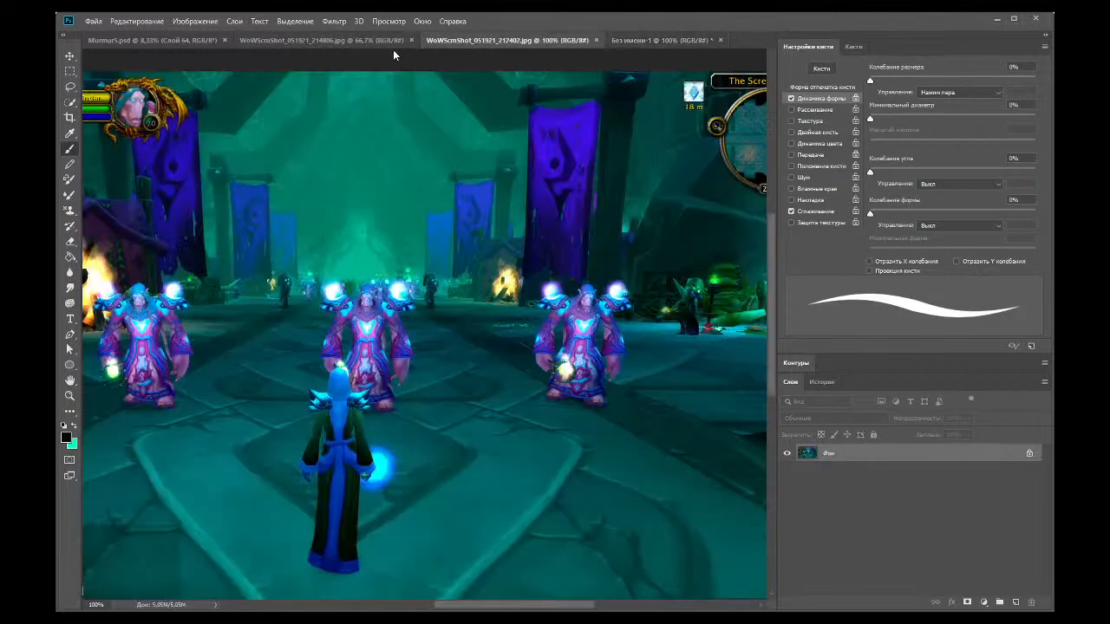
click(302, 41)
click(158, 39)
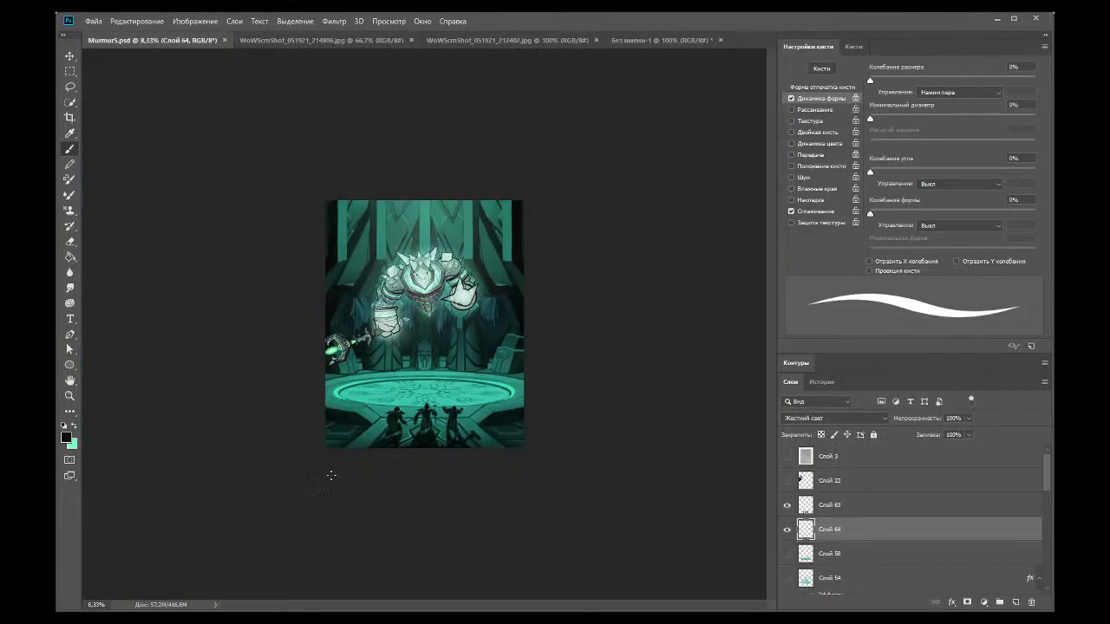
key(z)
click(378, 437)
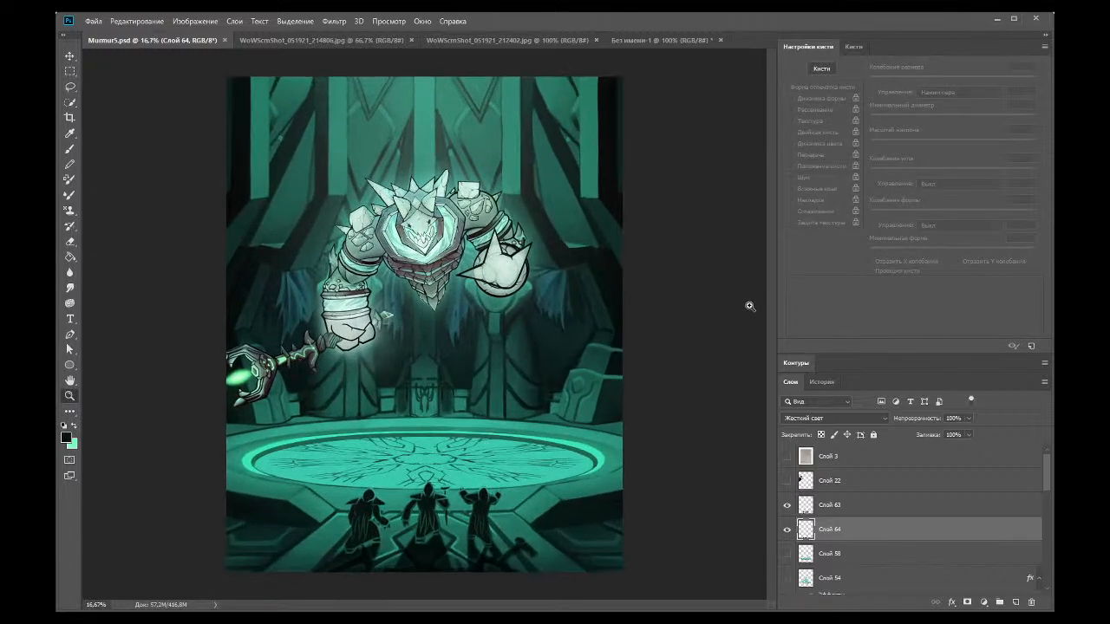
click(458, 552)
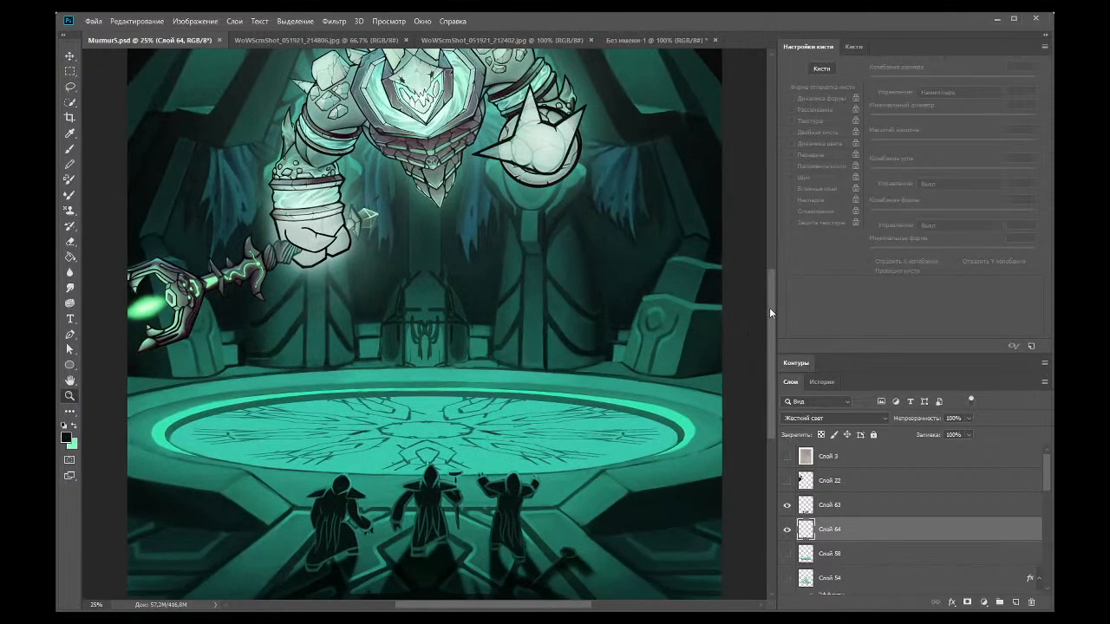
drag(774, 312, 743, 274)
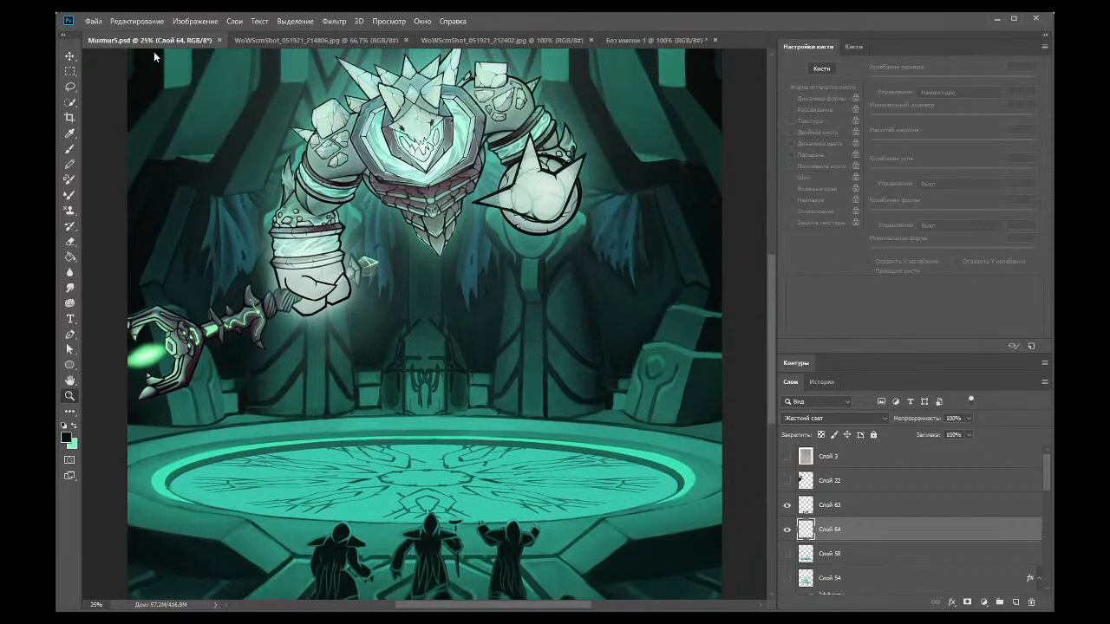
alt+click(285, 260)
alt+click(544, 452)
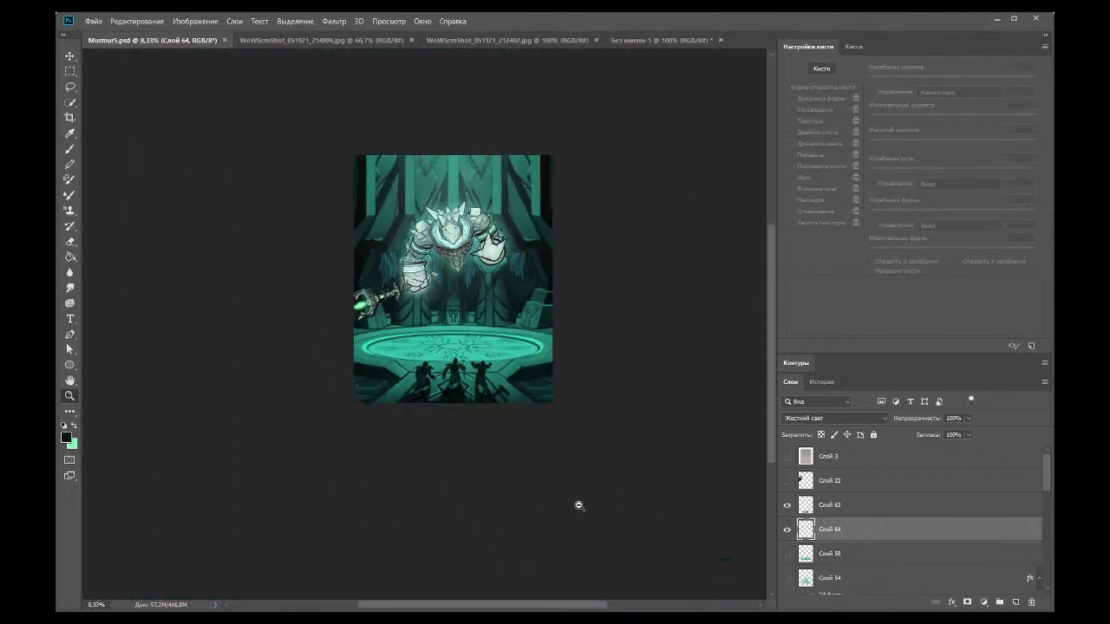
Step: Lock the transparent pixels of the hooded figures' layer, Слой 63, and apply a filter to it
click(821, 503)
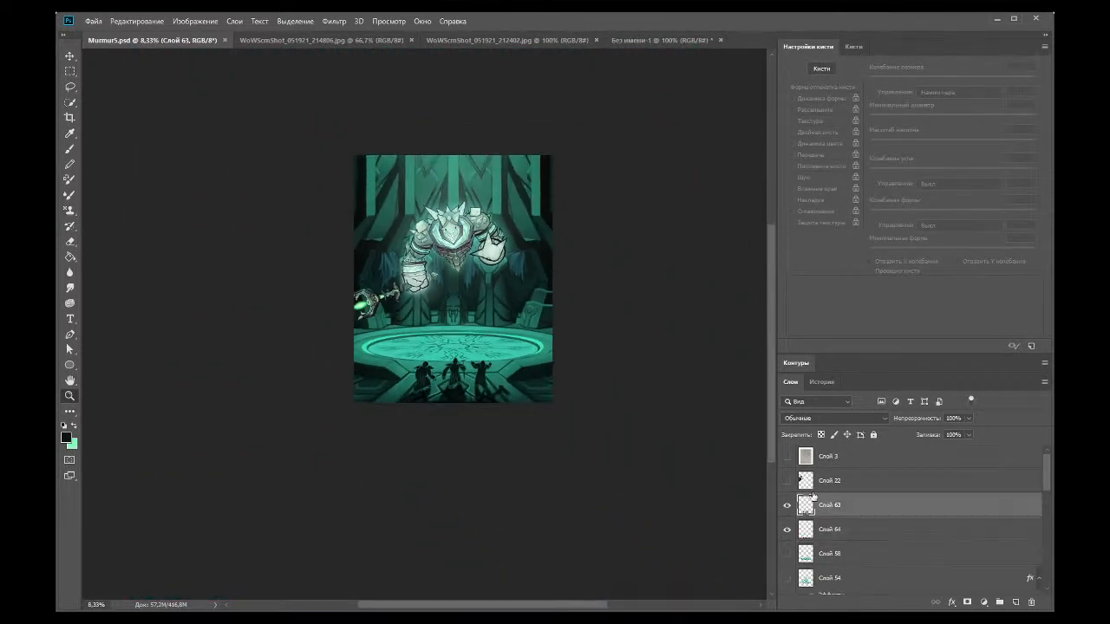
click(822, 435)
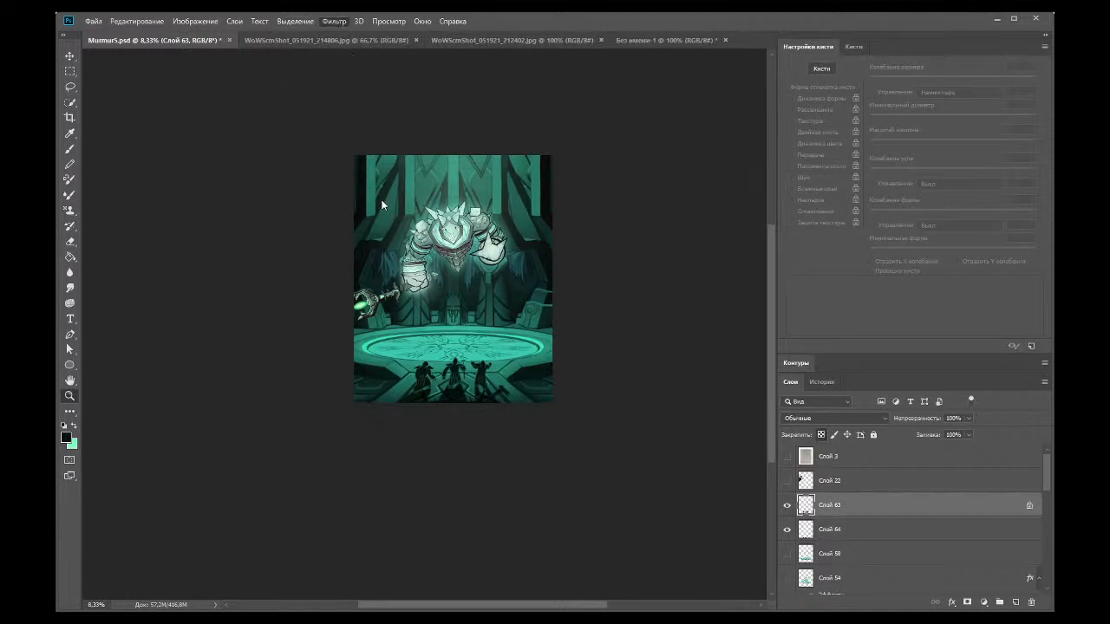
key(h)
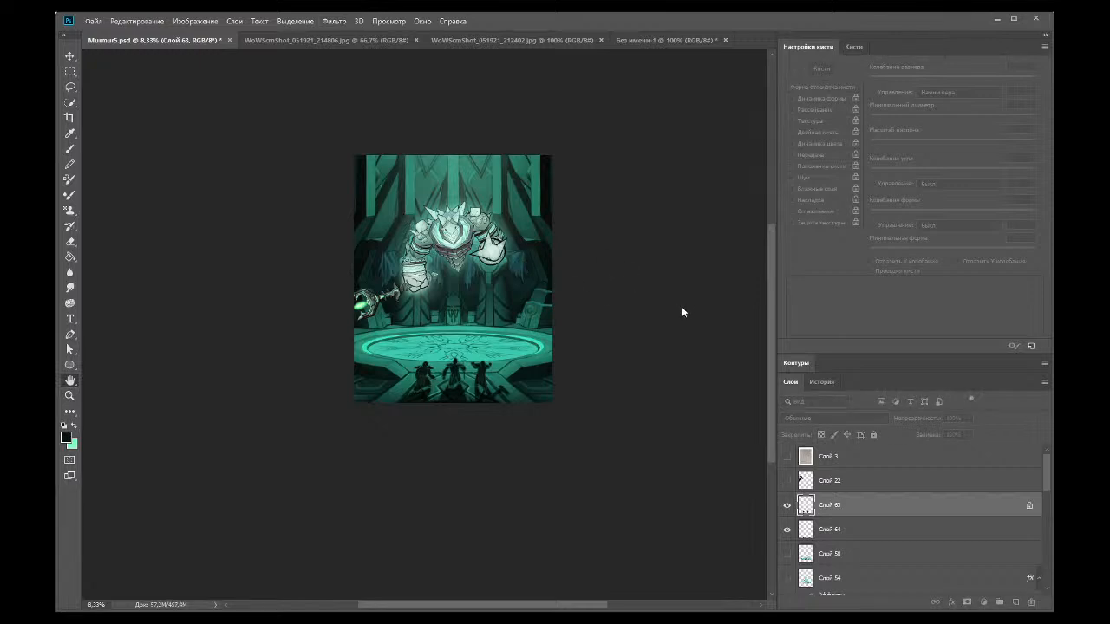
key(z)
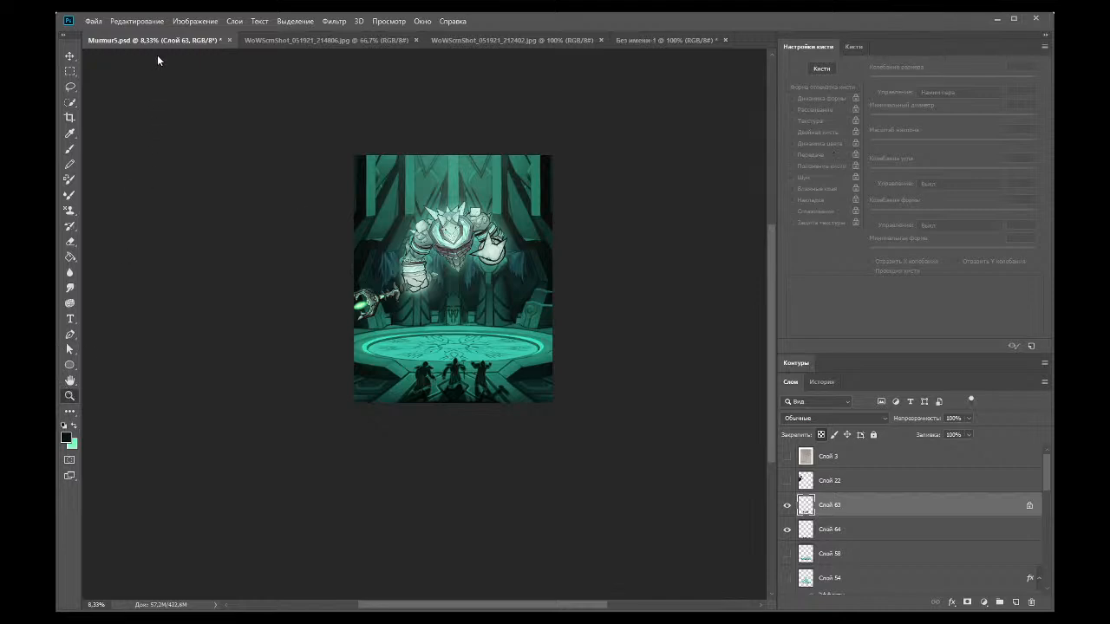
click(479, 389)
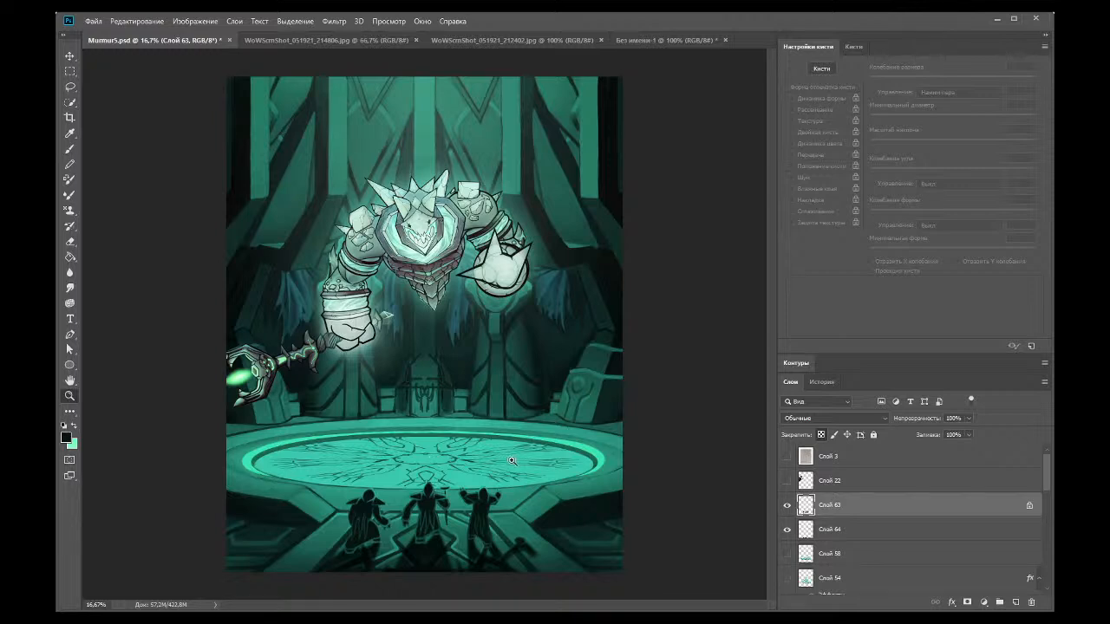
Step: Show the stone debris and glowing vortex layers, Слой 58 and Слой 54, and collapse the brush settings to expose more layers
click(788, 554)
click(787, 578)
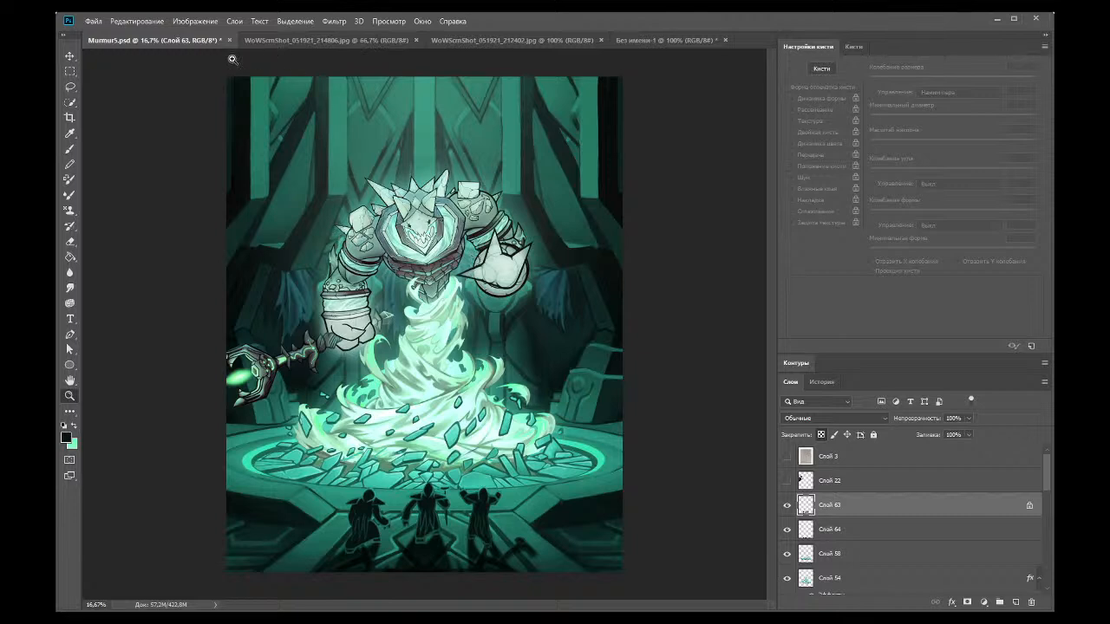
alt+click(364, 468)
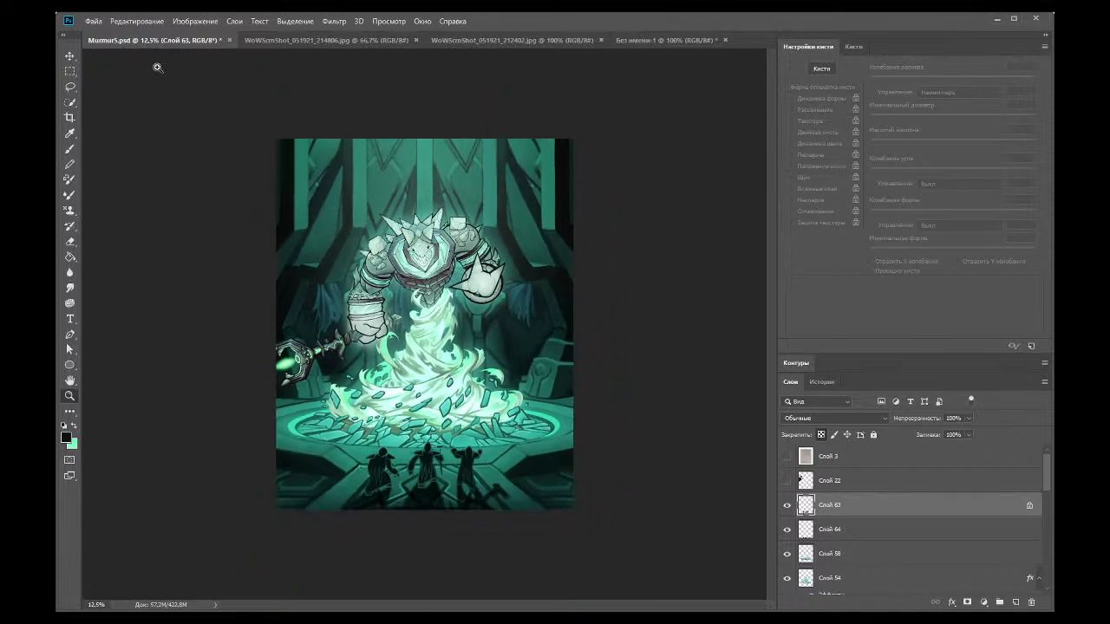
click(348, 428)
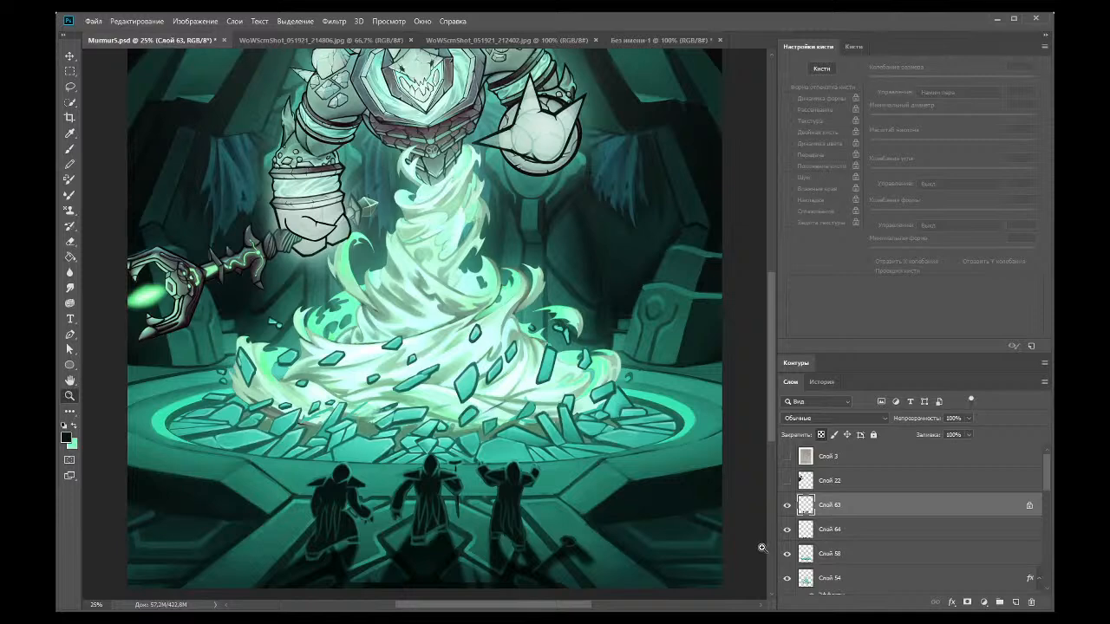
double_click(807, 50)
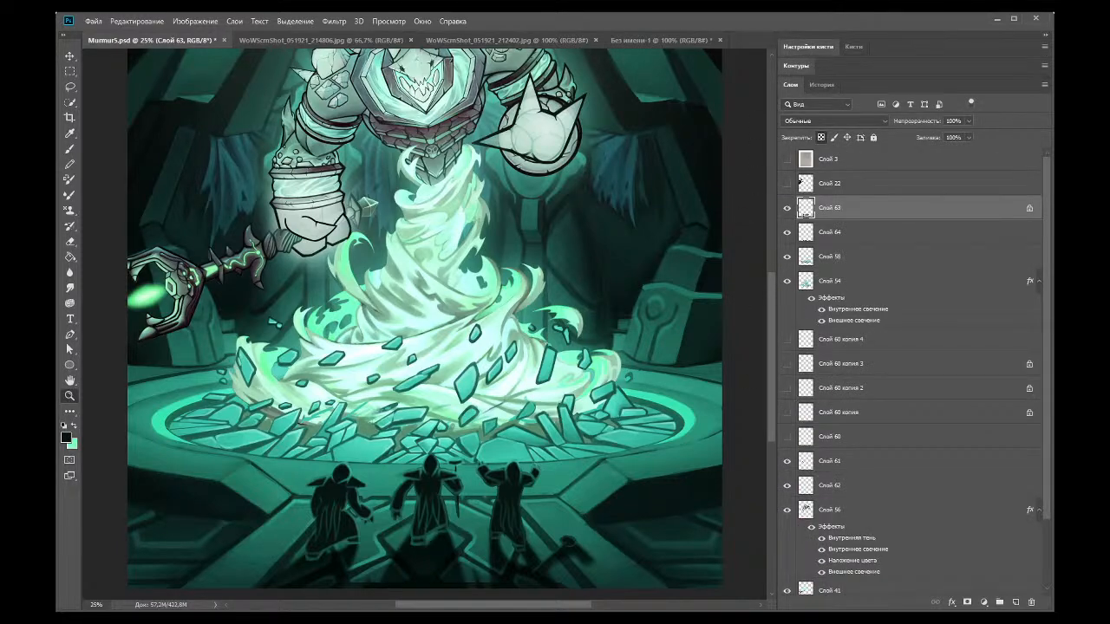
Step: Sample a pale mint colour from the vortex and try a short brush stroke among the debris at its base
click(360, 415)
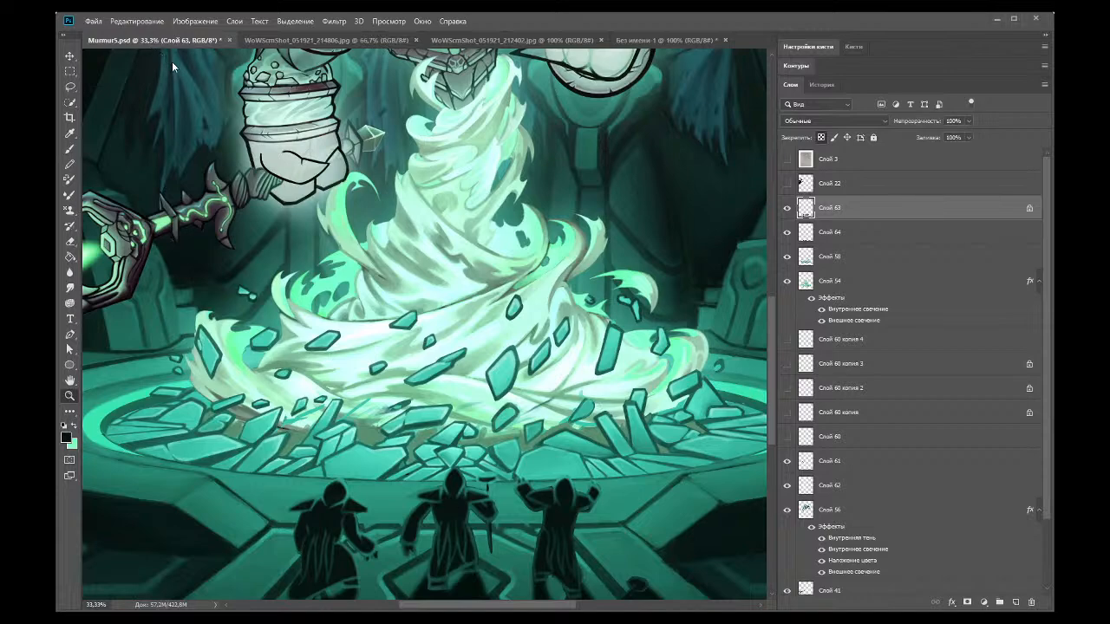
alt+click(355, 252)
alt+click(356, 252)
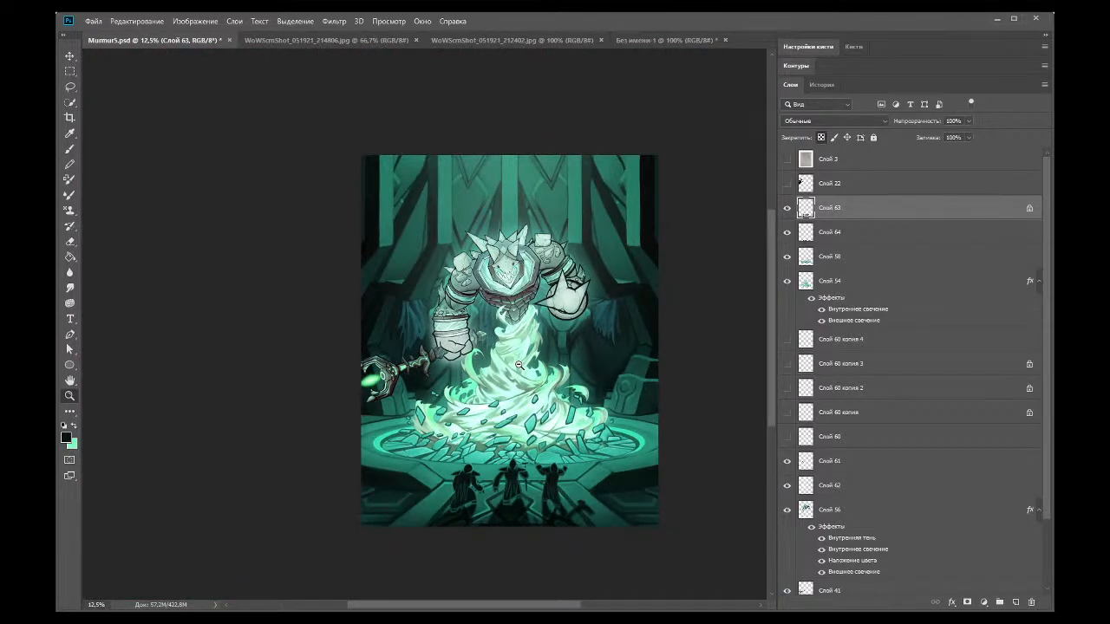
click(448, 440)
click(356, 478)
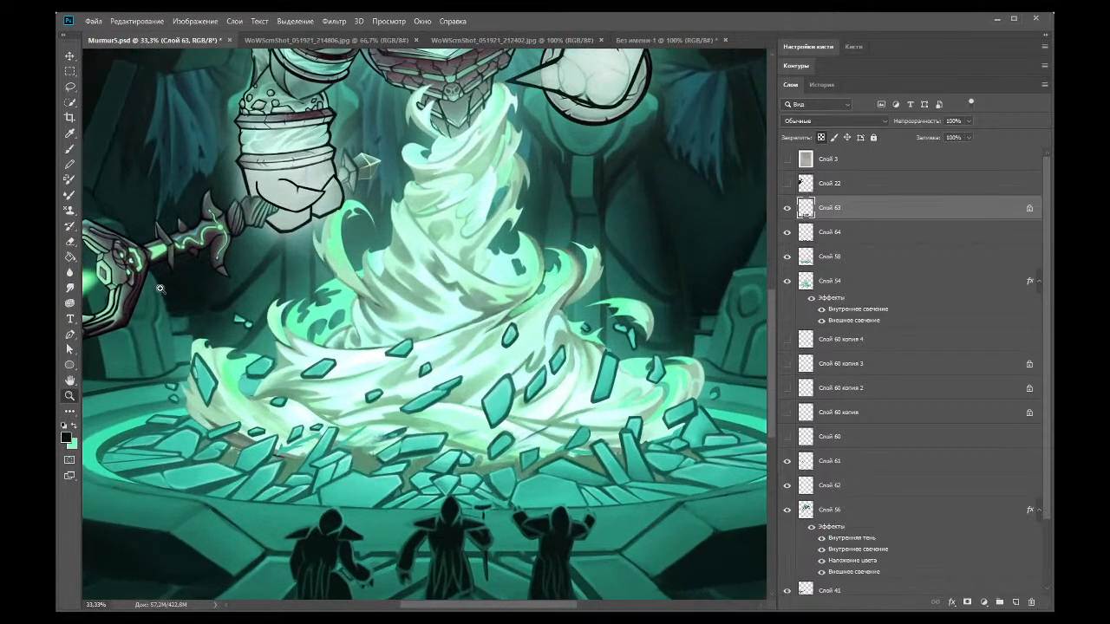
click(70, 148)
click(70, 133)
click(388, 438)
click(70, 148)
drag(366, 451, 368, 460)
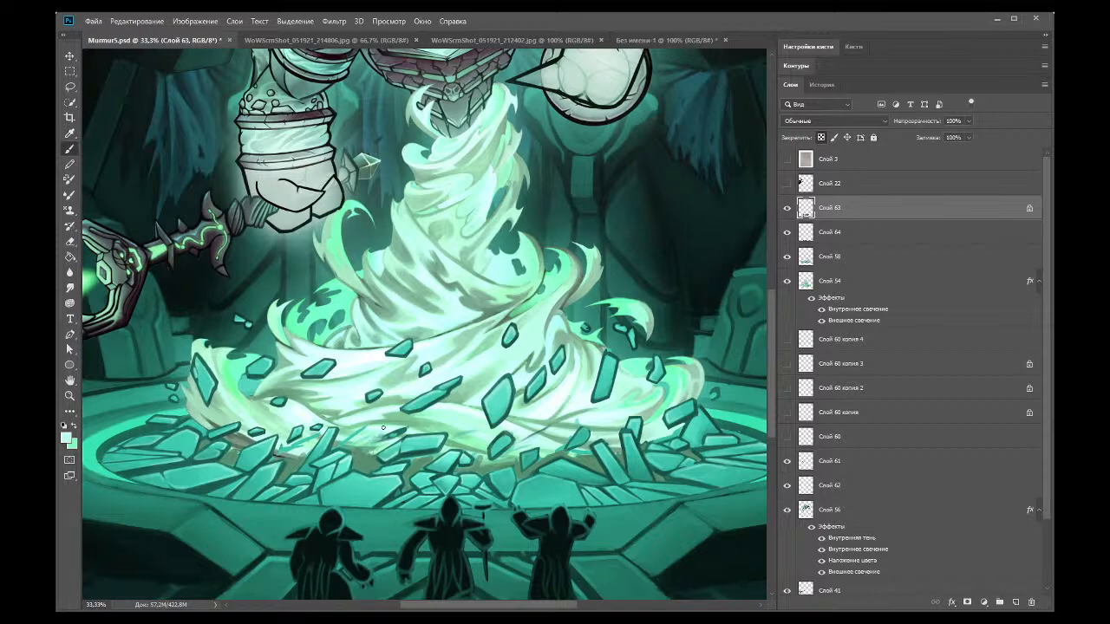
Step: Check the debris layer Слой 58 by toggling its visibility, make it the active layer, and save the document
click(788, 257)
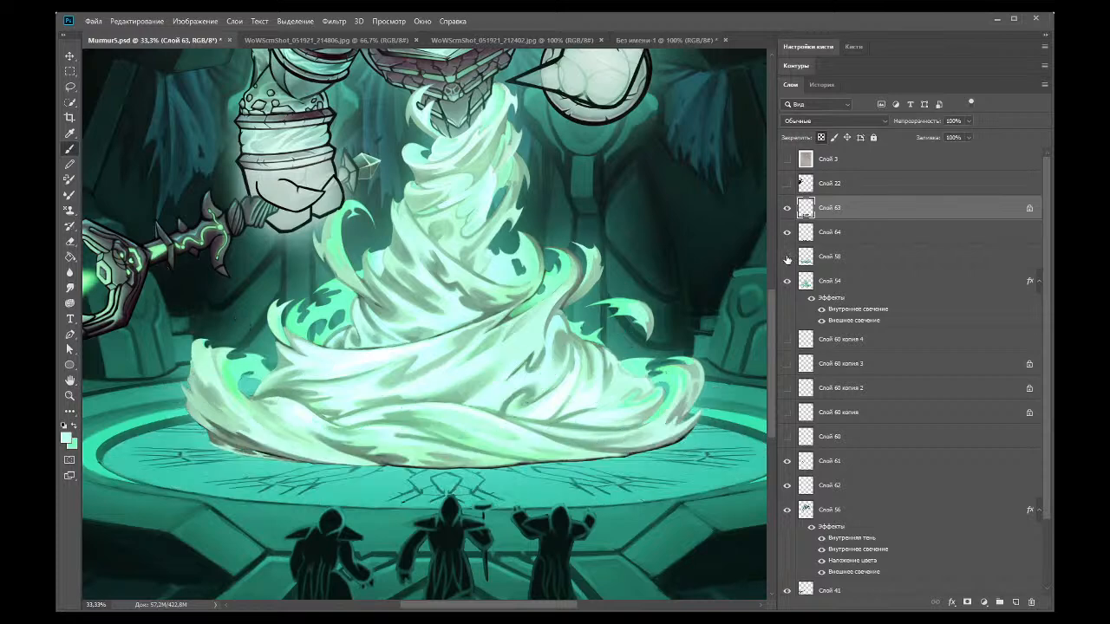
click(788, 256)
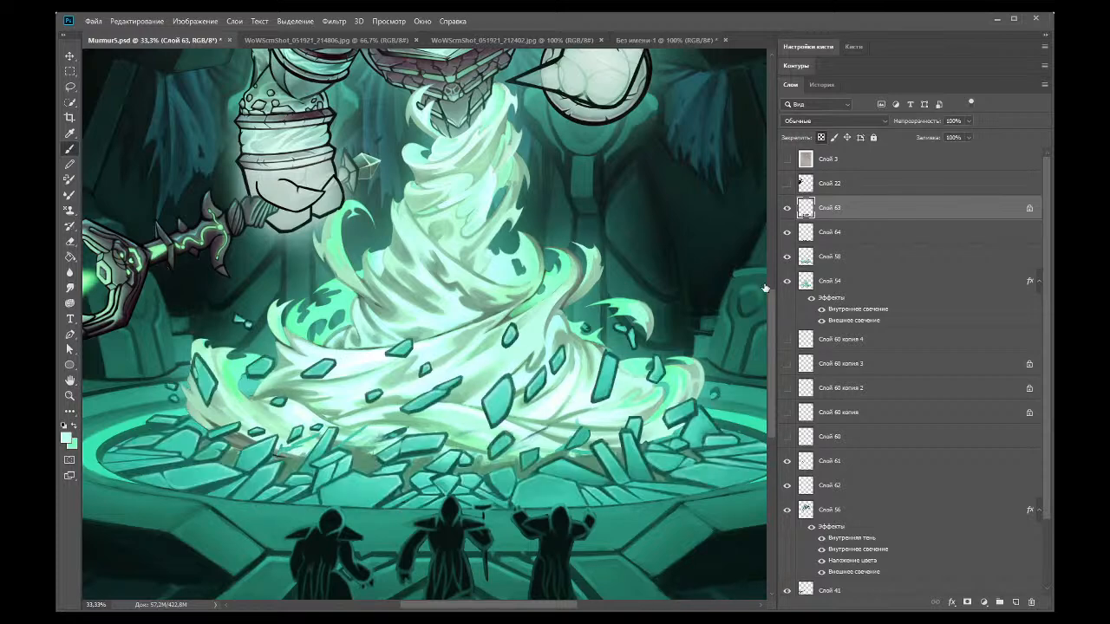
click(801, 261)
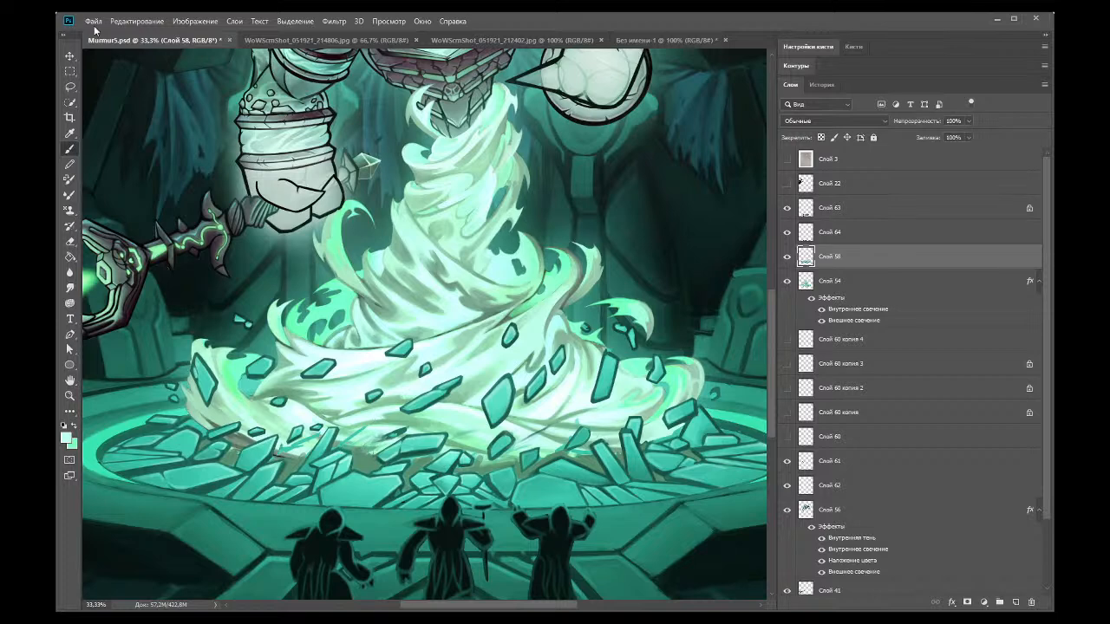
key(ctrl+s)
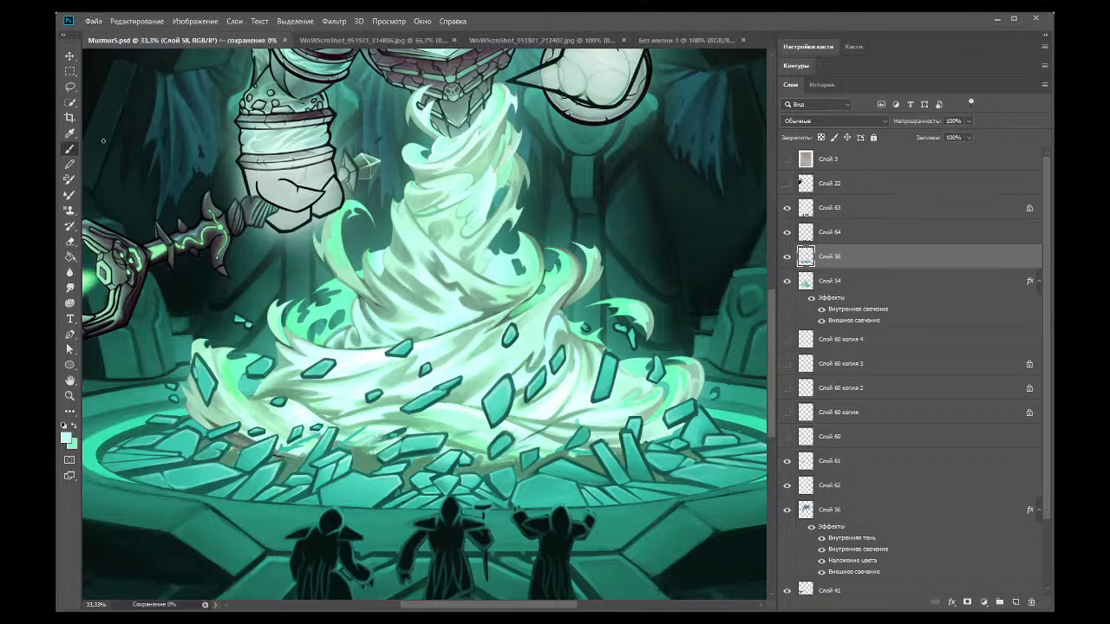
Step: Hide the hooded figures' layer Слой 63 and their shadow layer Слой 64
click(786, 208)
click(787, 231)
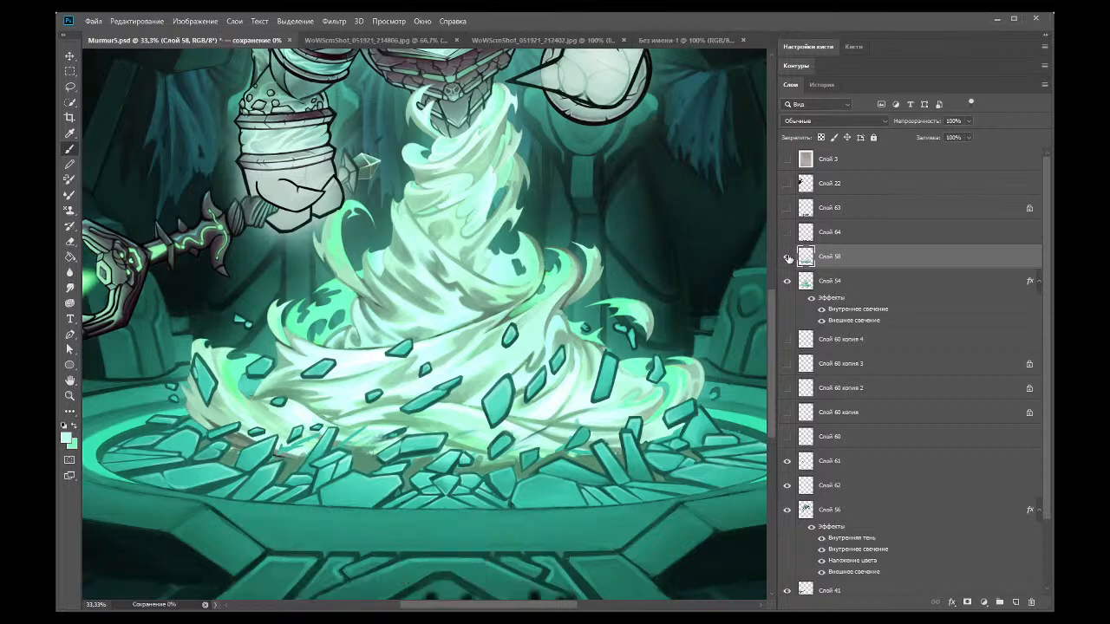
Step: Hide all layers except the vortex layer Слой 54, including the debris, Слой 61, 62, 56, 41, 59 копия and background Слой 53
click(786, 257)
click(788, 282)
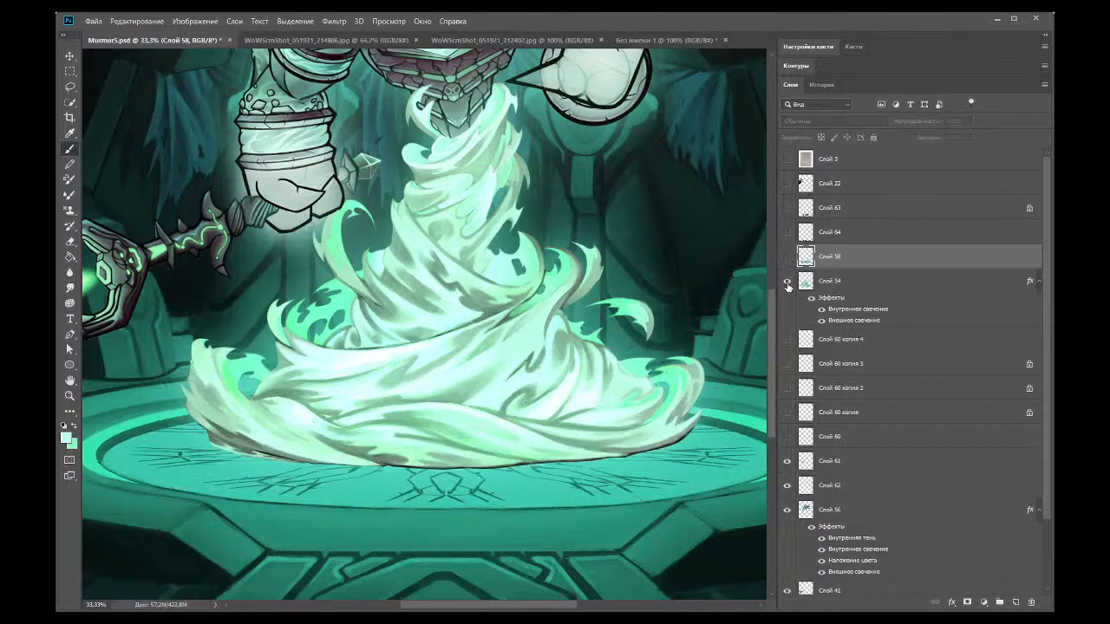
scroll(830, 481, down, 3)
click(788, 202)
click(787, 356)
click(788, 379)
click(787, 430)
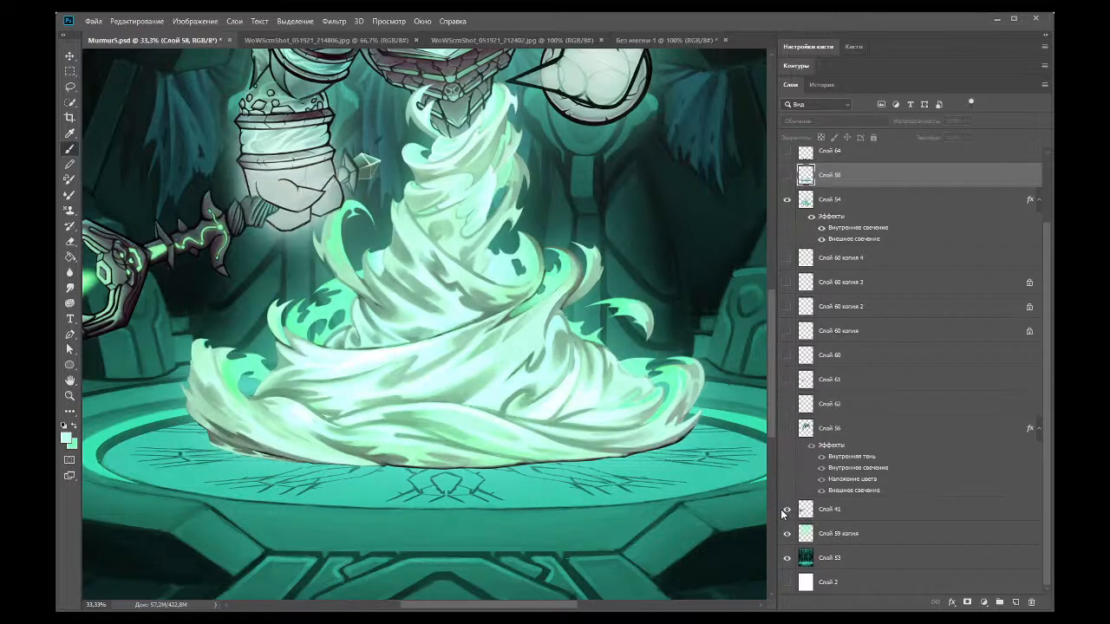
click(786, 511)
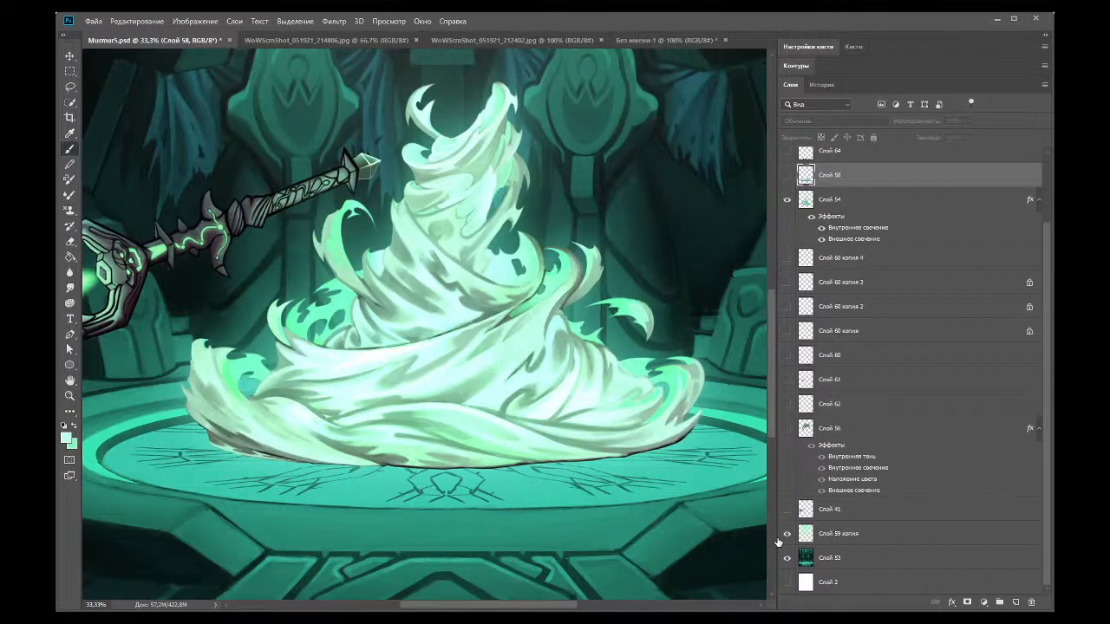
click(787, 533)
click(787, 557)
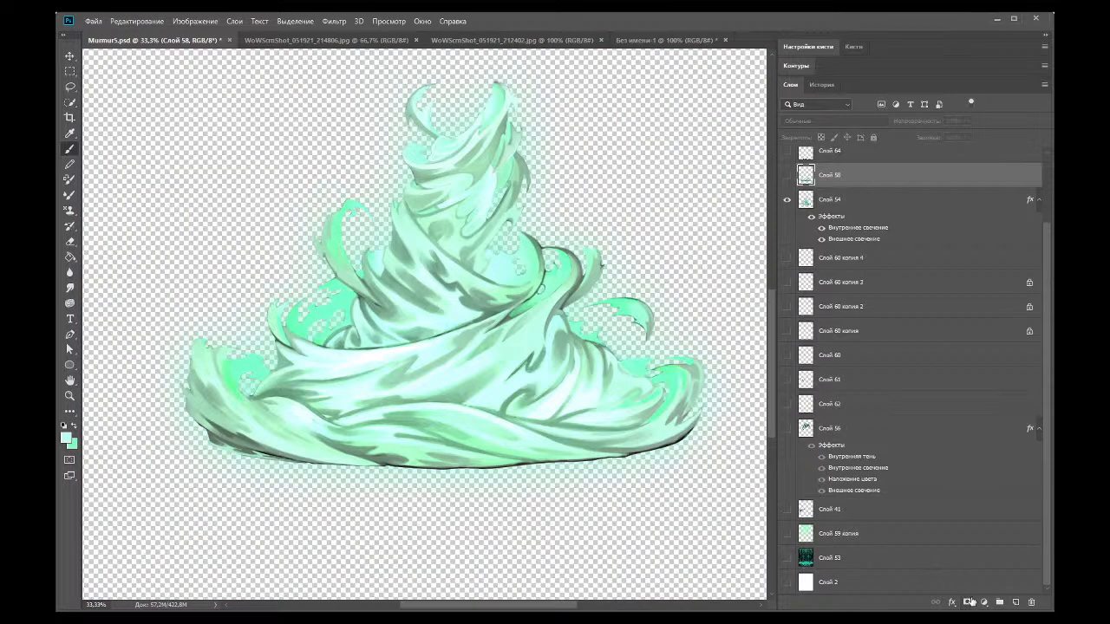
Step: Add a blank layer directly above the vortex layer Слой 54 and merge them to bake in its glow effects
click(889, 203)
click(1016, 603)
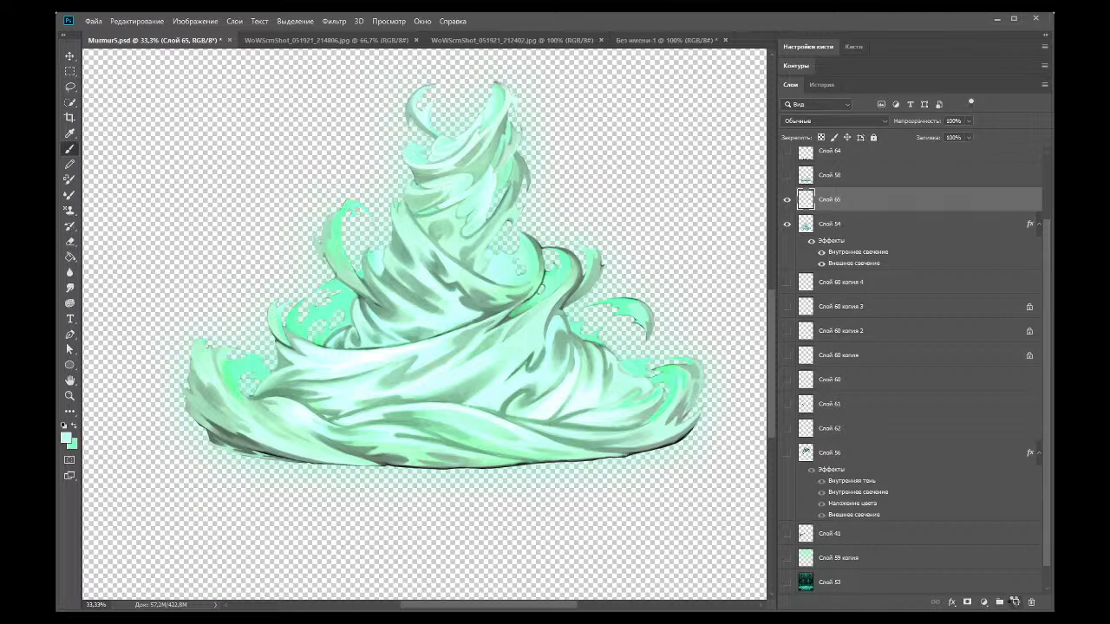
key(ctrl+e)
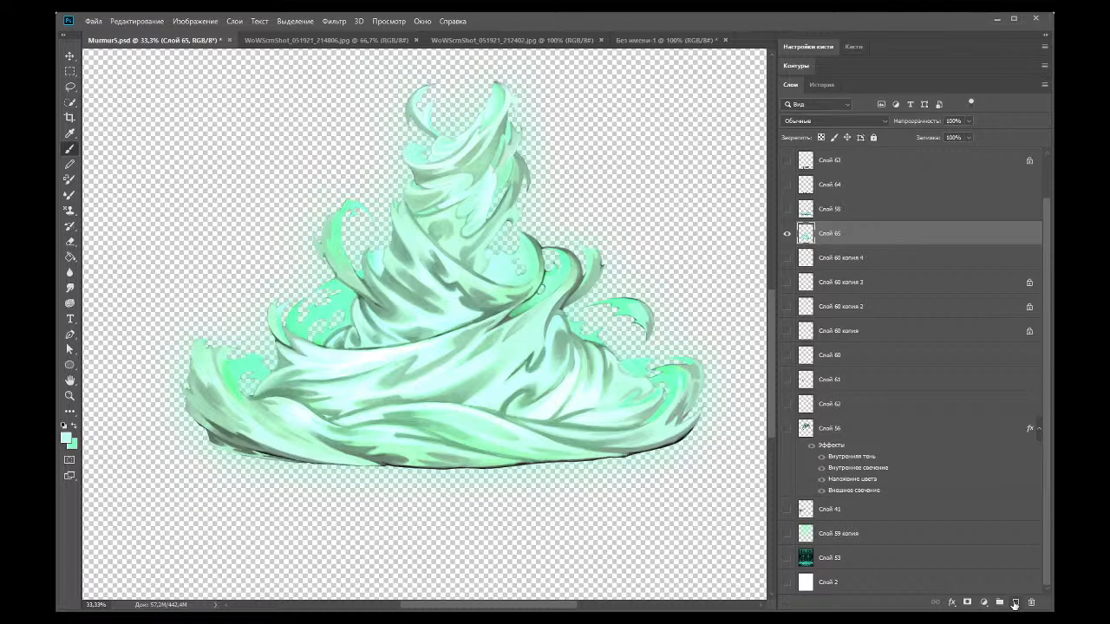
Step: Show the debris layer Слой 58 and background Слой 53, and brush near-white strokes on Слой 58 into the brown gaps at the vortex's base
click(787, 209)
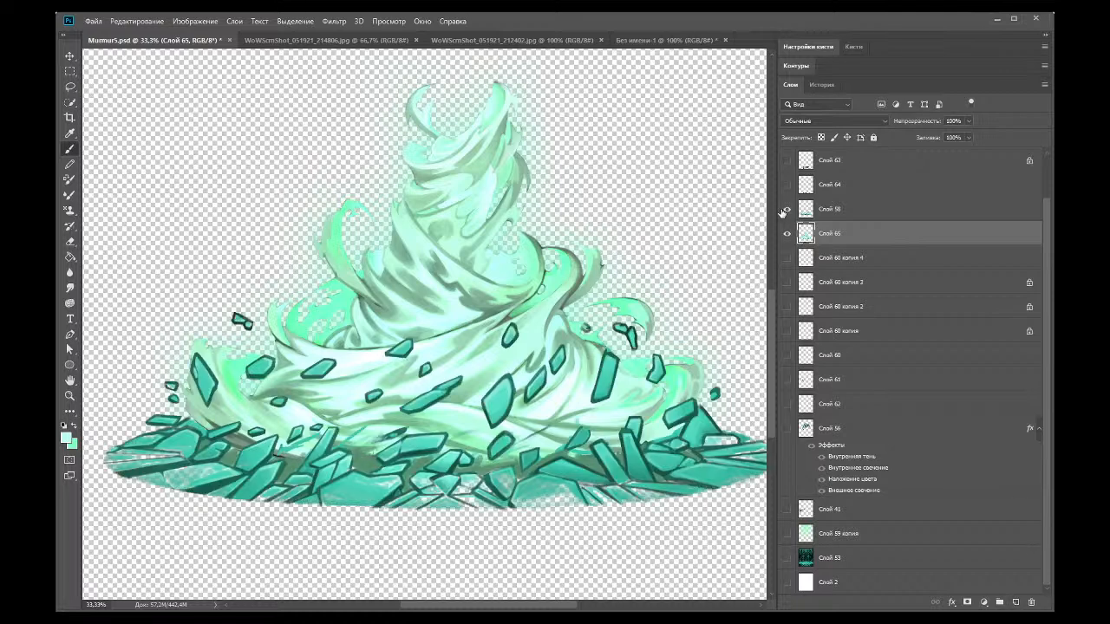
click(787, 557)
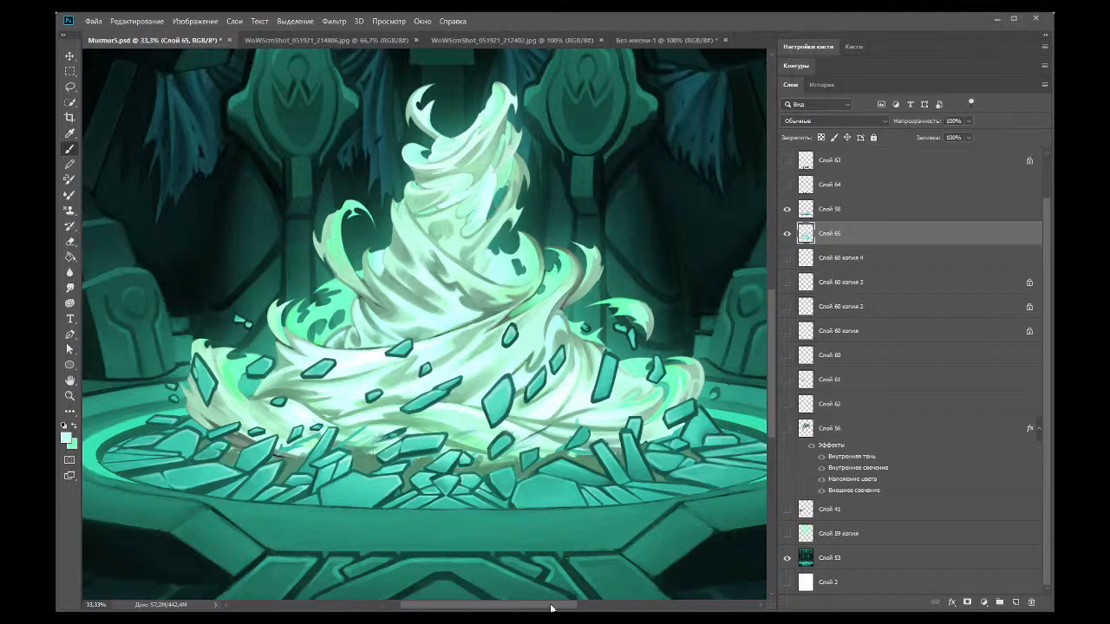
key(i)
key(b)
click(808, 213)
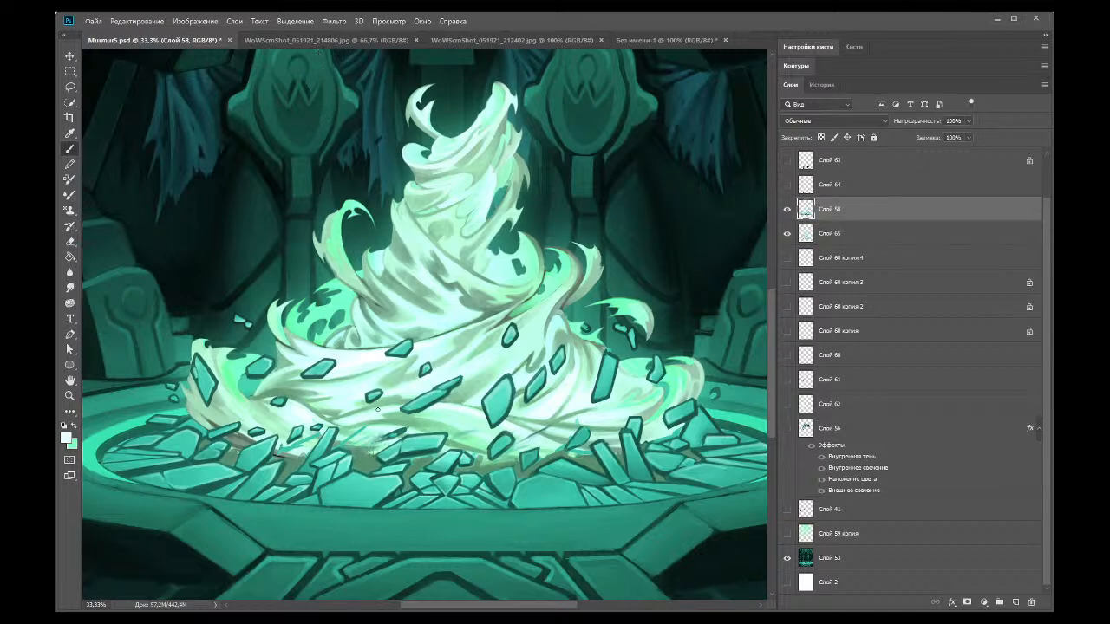
mouse_move(361, 461)
mouse_down()
mouse_move(377, 427)
mouse_move(361, 461)
mouse_move(349, 442)
mouse_move(291, 470)
mouse_up()
drag(491, 462, 505, 463)
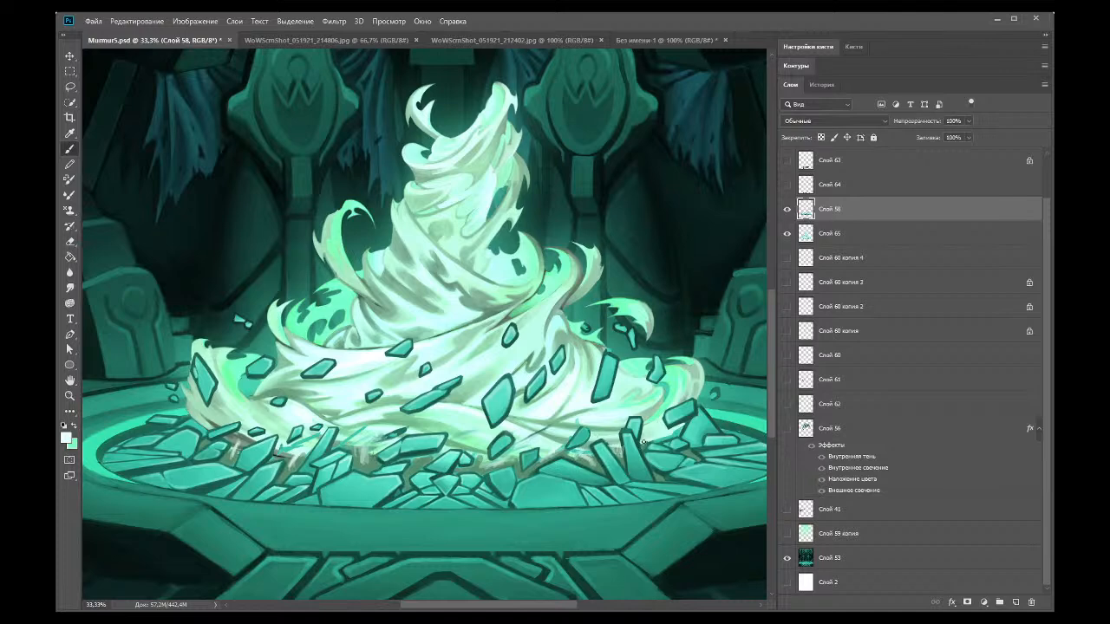
Step: Sample muted mint tones from the artwork and paint over the brown gaps between the shards at the vortex's base
alt+click(235, 288)
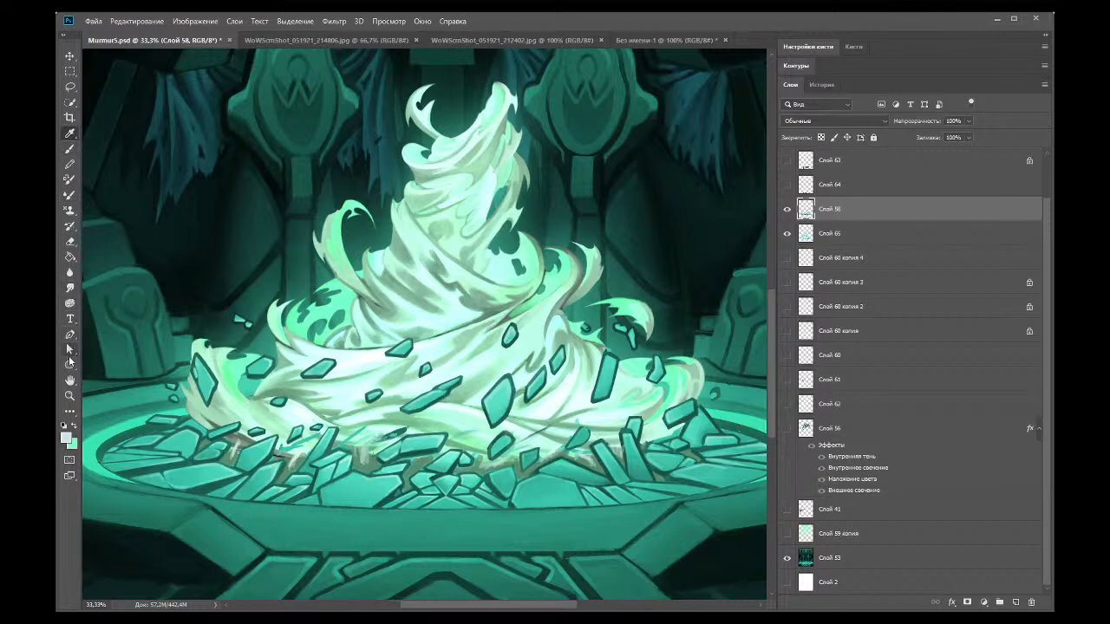
click(70, 287)
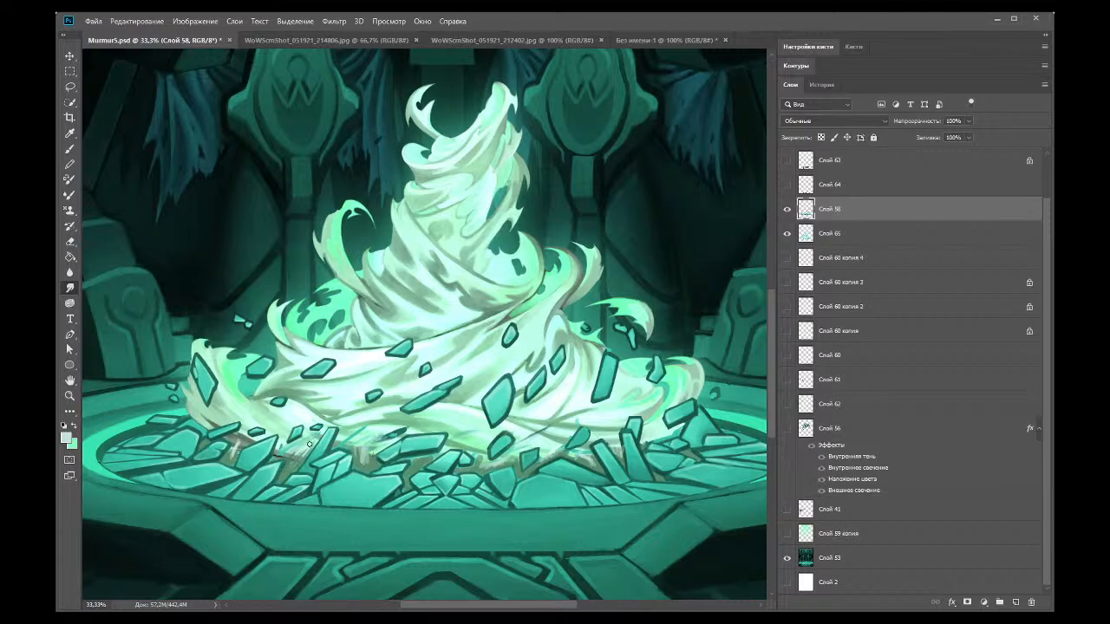
click(69, 138)
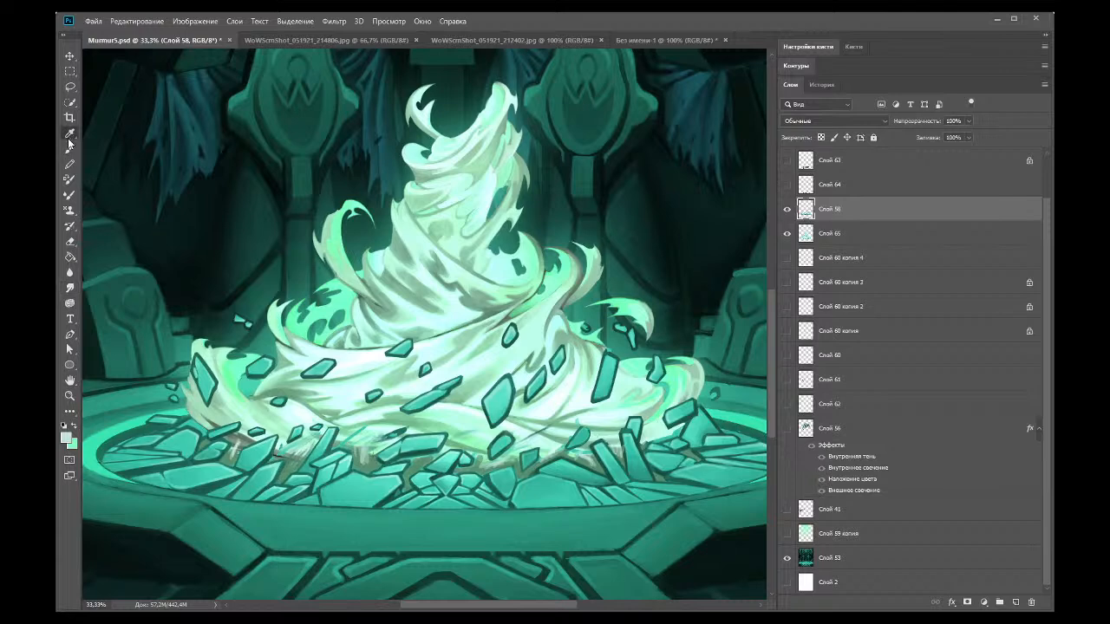
click(308, 448)
key(b)
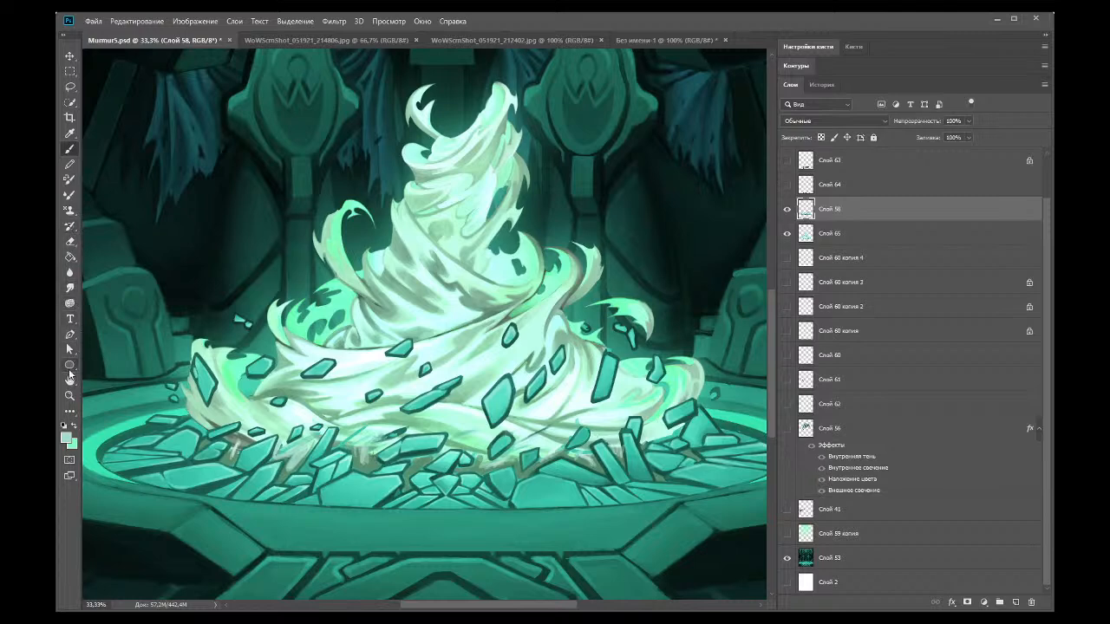
click(70, 287)
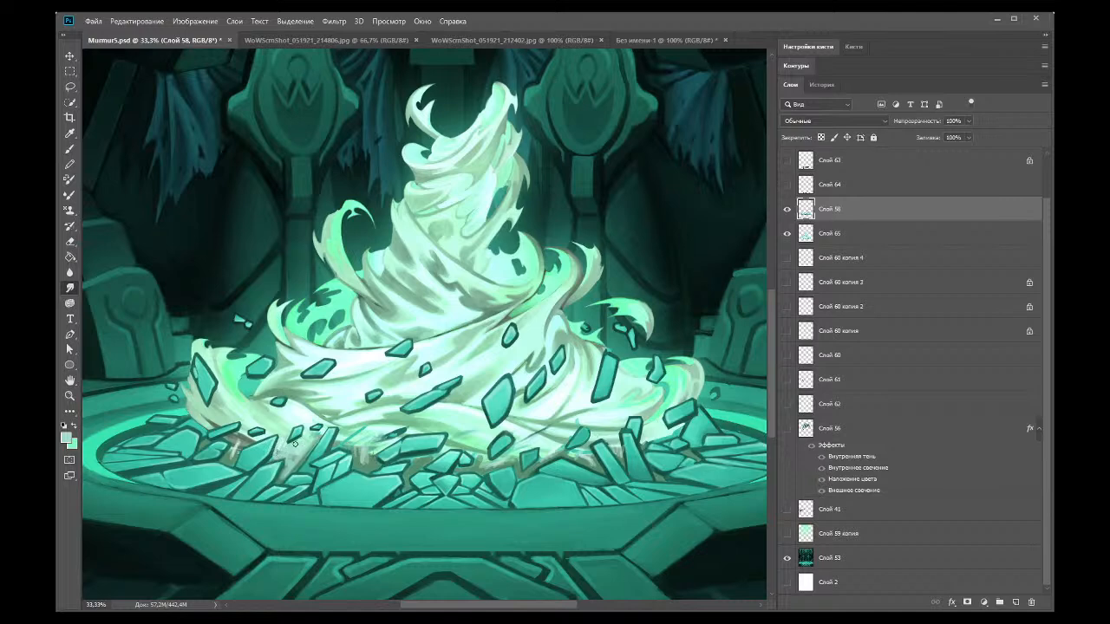
Step: Smudge the pale paint between the upright shards at the vortex's lower-left base, pulling the swirl's light tones down into it
click(69, 396)
click(259, 465)
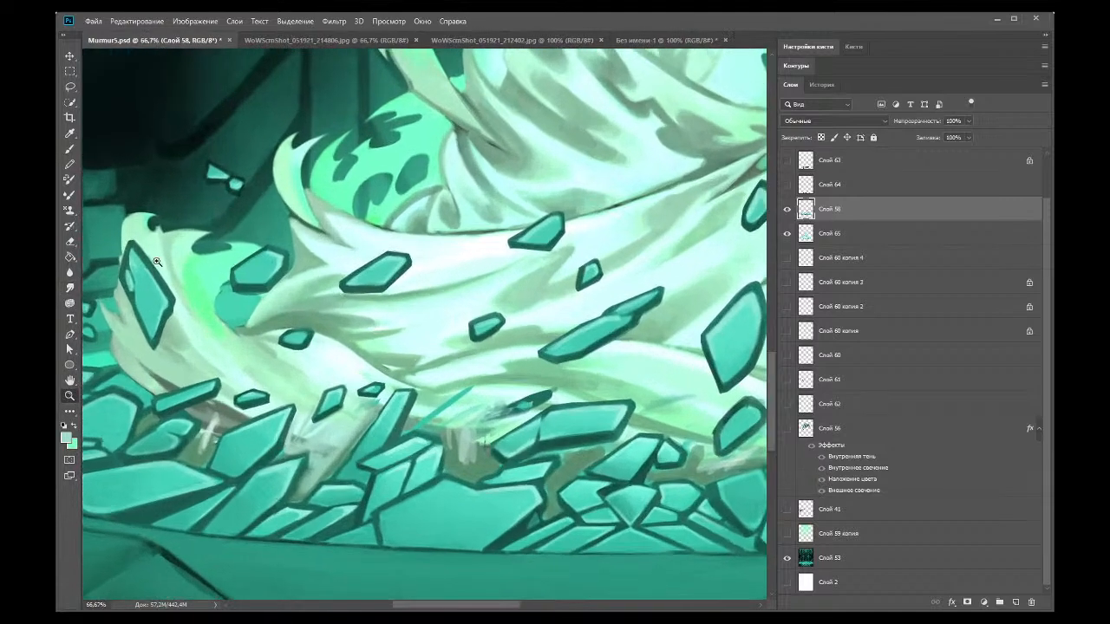
click(70, 287)
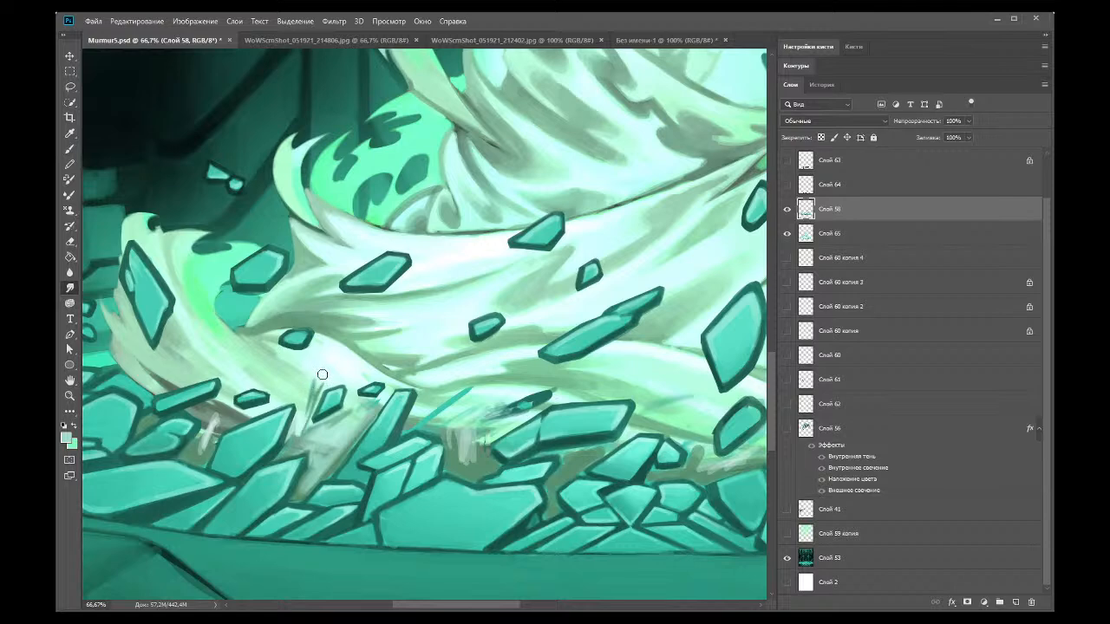
drag(319, 383, 304, 416)
drag(321, 377, 298, 422)
drag(322, 375, 303, 438)
mouse_move(317, 347)
mouse_down()
mouse_move(311, 439)
mouse_move(310, 407)
mouse_move(283, 447)
mouse_up()
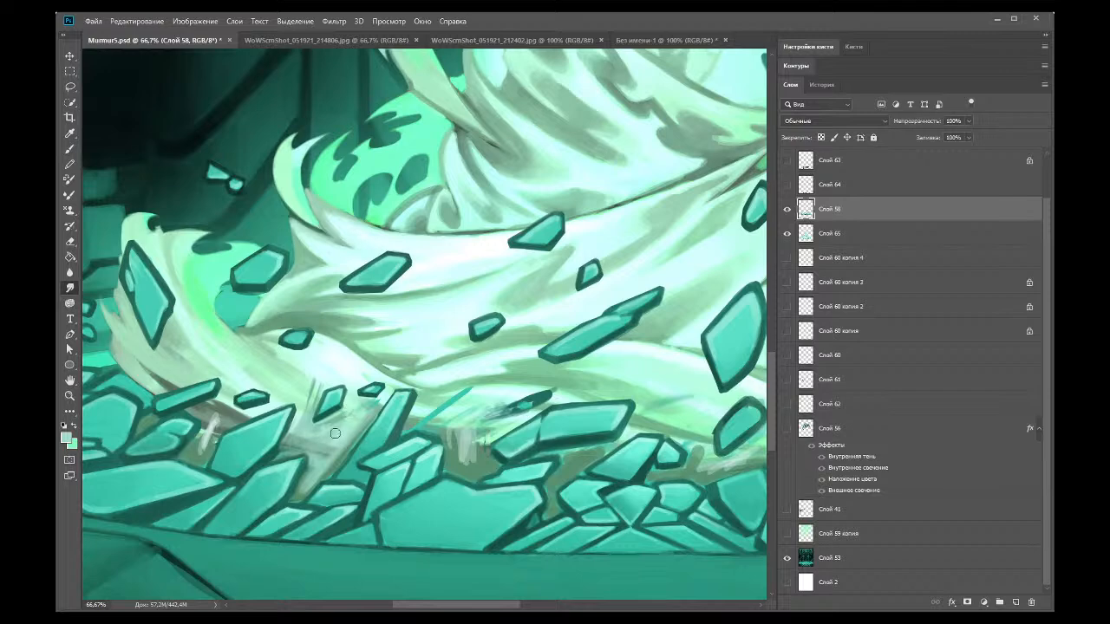
drag(333, 427, 309, 444)
drag(324, 356, 301, 421)
drag(307, 373, 291, 437)
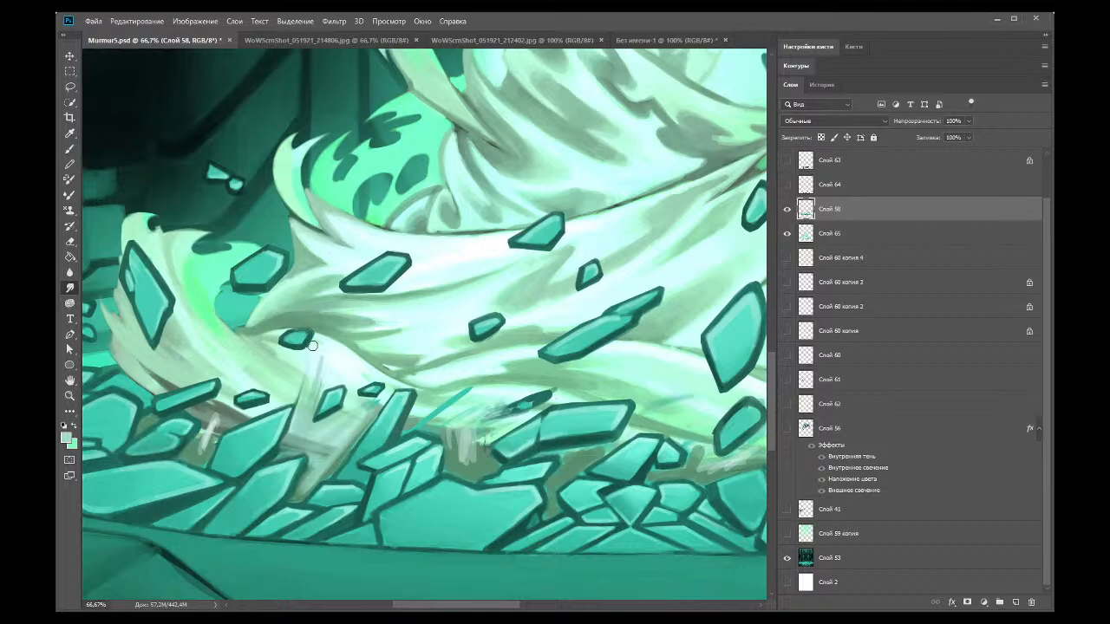
drag(307, 365, 289, 444)
drag(303, 399, 292, 443)
Step: Smudge the teal streak beside the tall shard upward into the vortex and soften the nearby pale strokes
drag(421, 426, 492, 373)
drag(425, 421, 488, 371)
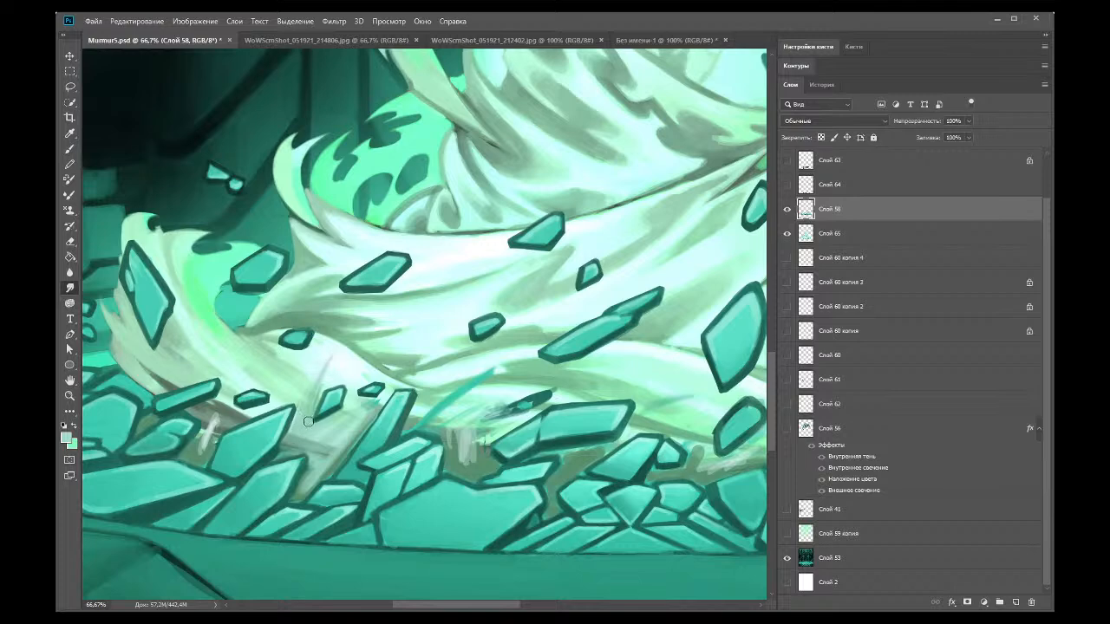
drag(322, 392, 349, 357)
mouse_move(414, 429)
mouse_down()
mouse_move(468, 372)
mouse_move(438, 406)
mouse_move(468, 359)
mouse_move(420, 421)
mouse_move(454, 359)
mouse_move(419, 427)
mouse_move(437, 388)
mouse_move(409, 427)
mouse_move(437, 375)
mouse_move(454, 363)
mouse_move(431, 416)
mouse_move(444, 370)
mouse_move(421, 400)
mouse_move(469, 379)
mouse_up()
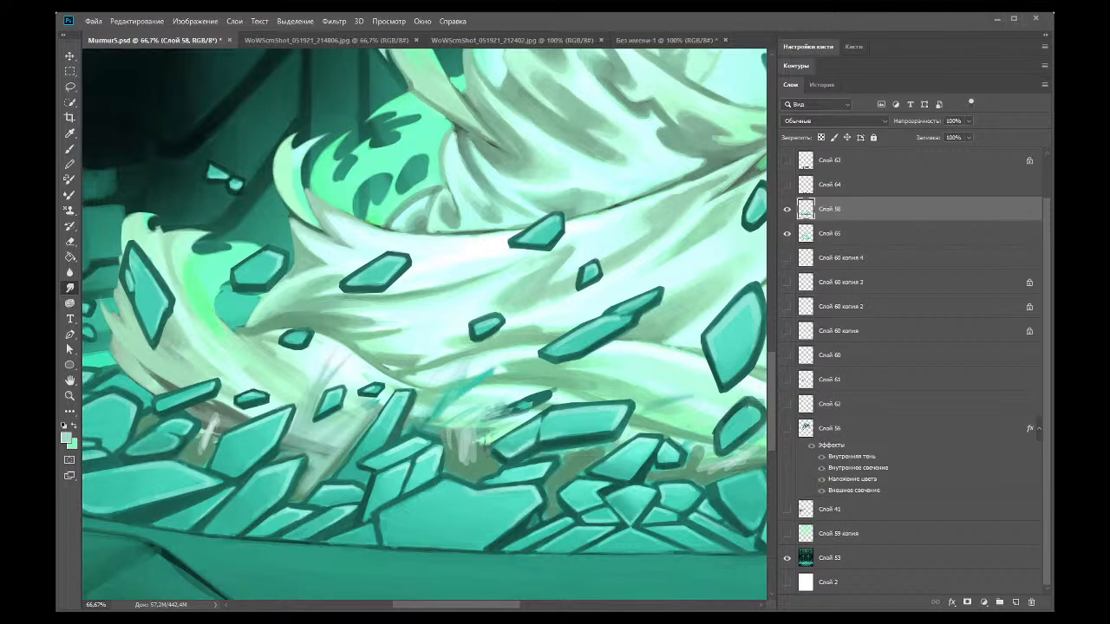
Step: Examine the blended vortex base against the whole scene at a reduced zoom
click(70, 396)
alt+click(233, 152)
alt+click(244, 161)
alt+click(269, 173)
alt+click(330, 190)
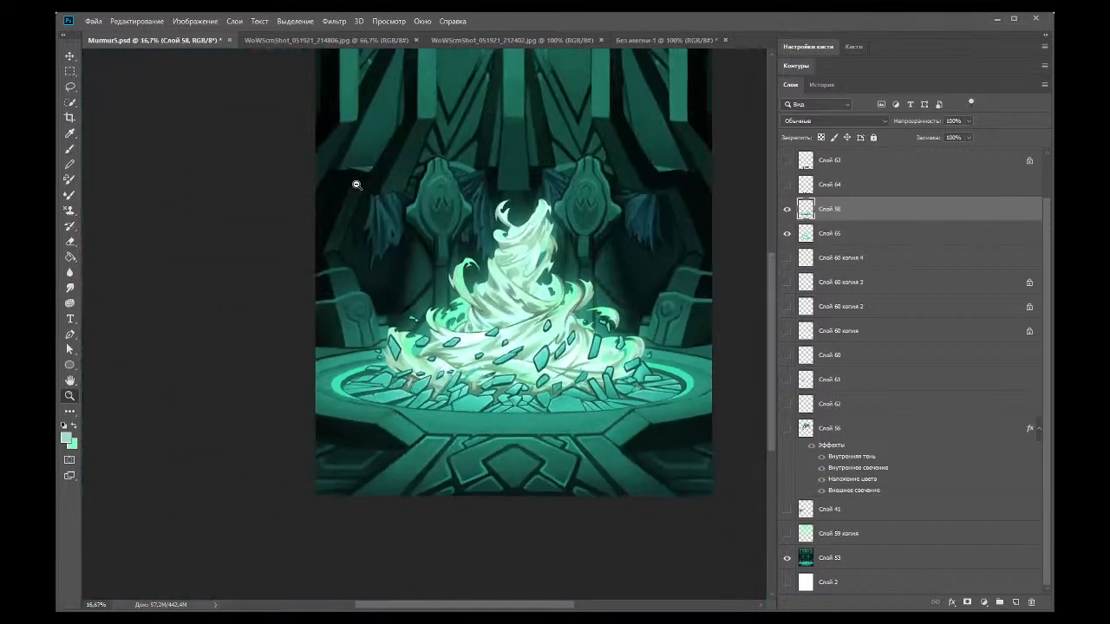
alt+click(482, 132)
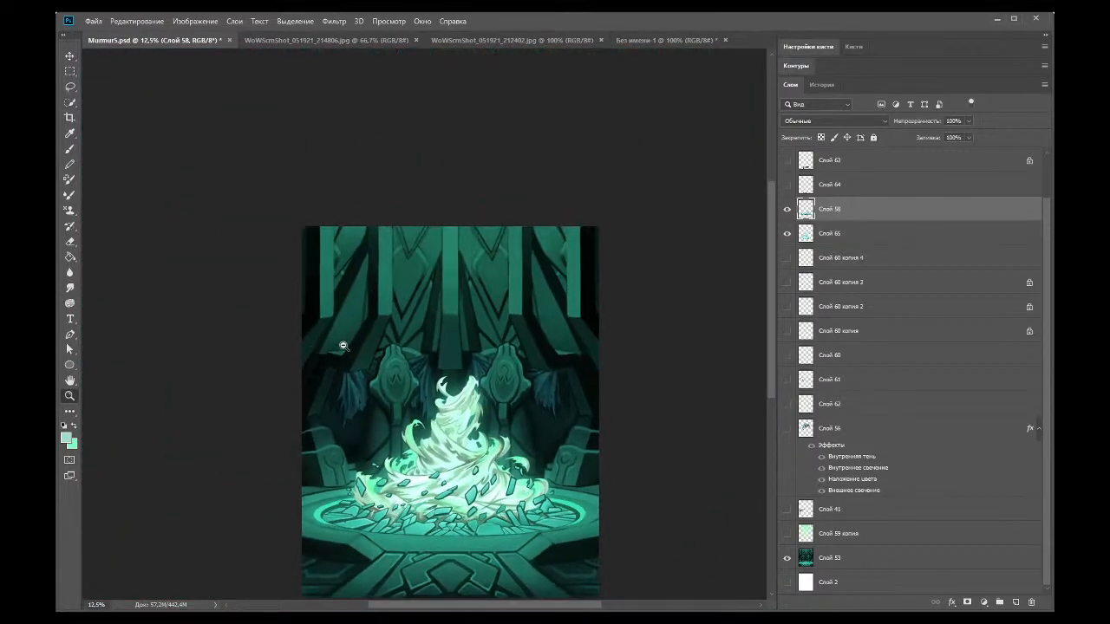
click(389, 447)
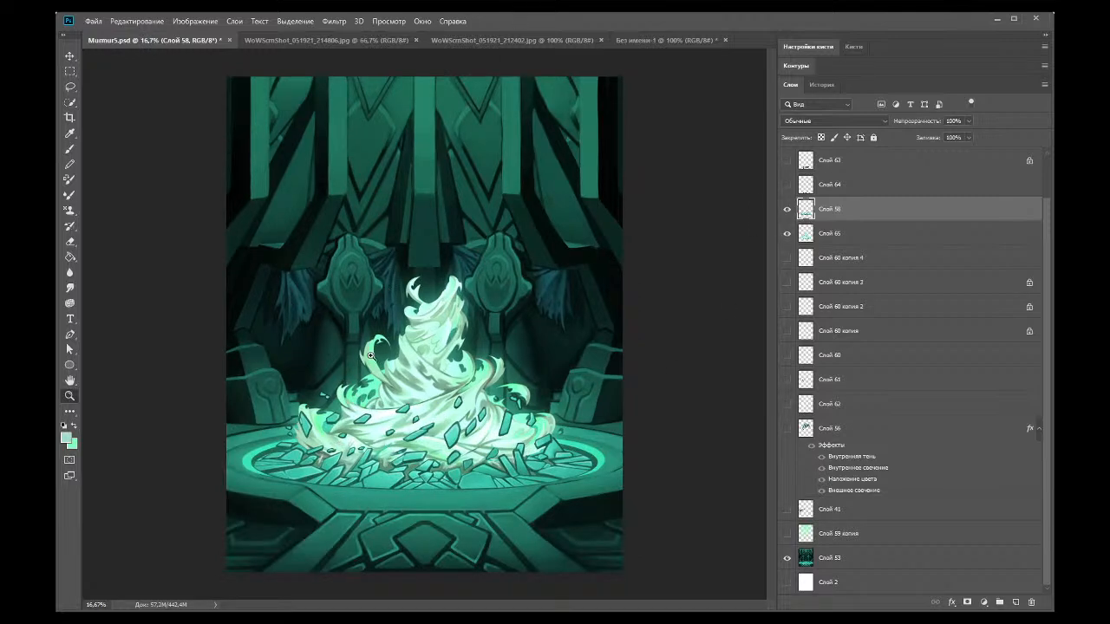
Step: Smudge the pale marks and brown patches among the lower-left shards so they blend into the vortex's edge
click(343, 429)
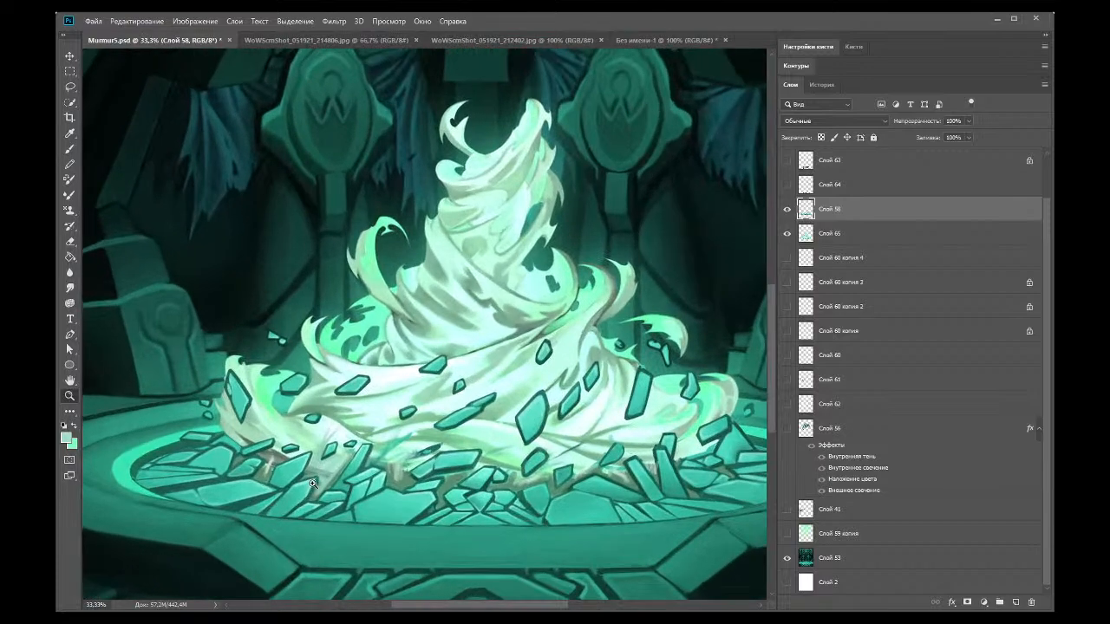
click(425, 458)
drag(477, 607, 504, 600)
click(453, 513)
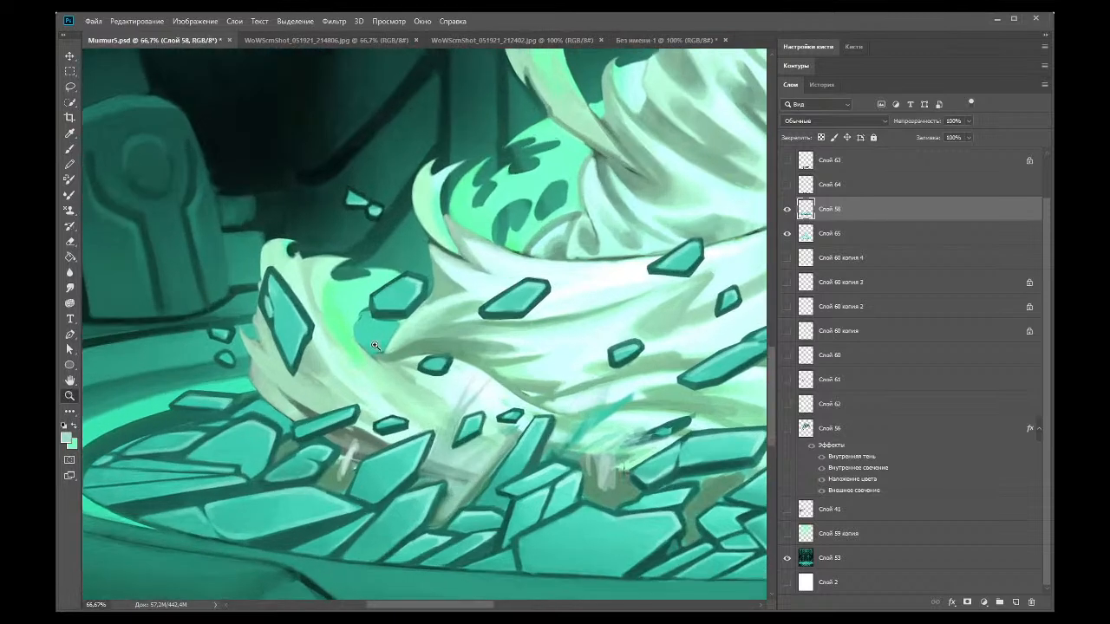
click(70, 133)
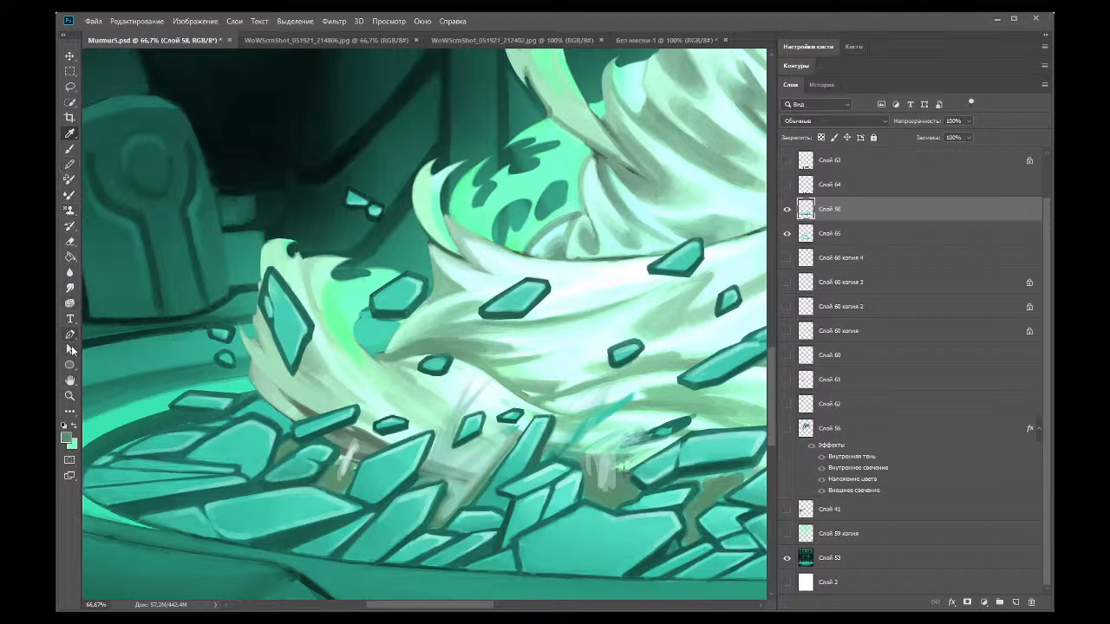
click(70, 288)
drag(442, 517, 489, 453)
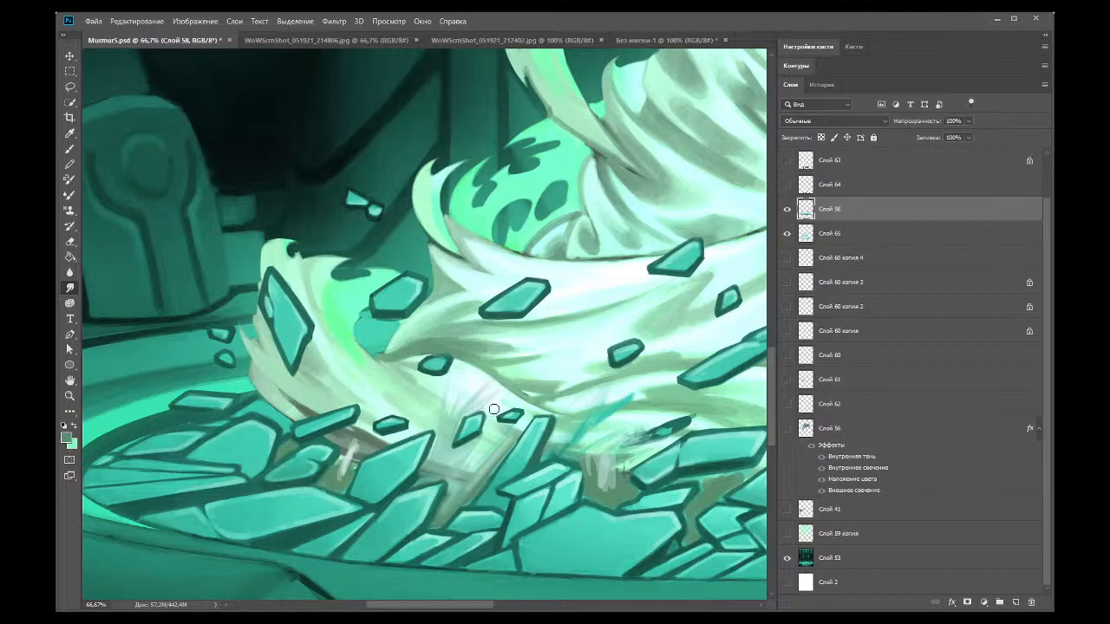
mouse_move(334, 426)
mouse_down()
mouse_move(340, 476)
mouse_move(356, 440)
mouse_move(331, 482)
mouse_move(351, 445)
mouse_move(339, 480)
mouse_move(358, 455)
mouse_move(342, 494)
mouse_move(353, 458)
mouse_move(343, 487)
mouse_move(353, 458)
mouse_up()
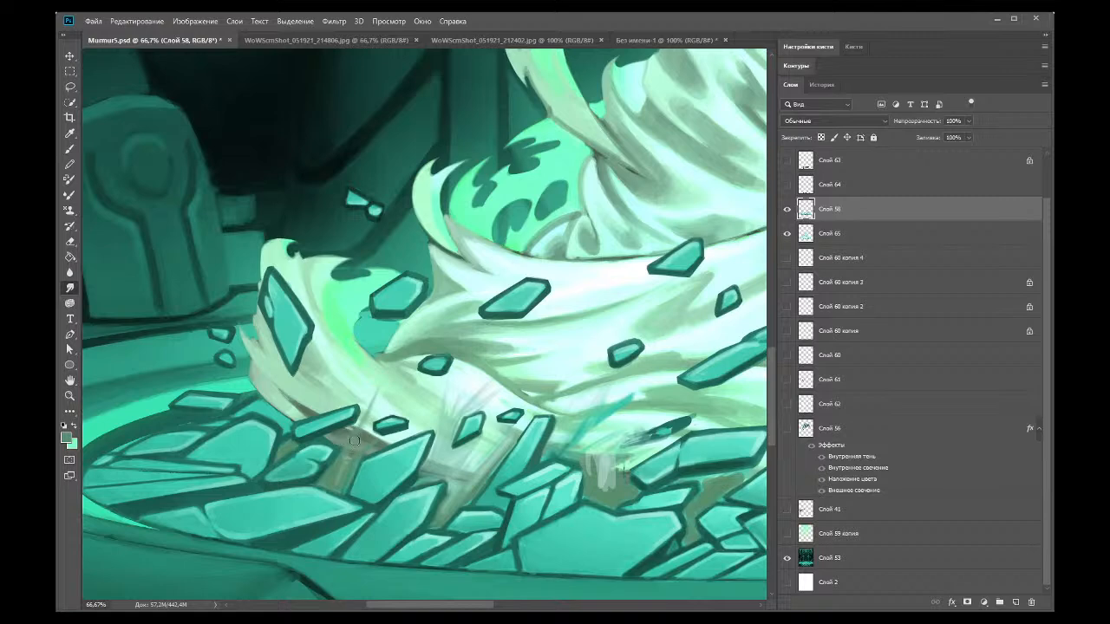
mouse_move(372, 401)
mouse_down()
mouse_move(374, 362)
mouse_move(367, 421)
mouse_move(389, 373)
mouse_move(366, 419)
mouse_up()
mouse_move(280, 408)
mouse_down()
mouse_move(284, 421)
mouse_move(290, 403)
mouse_up()
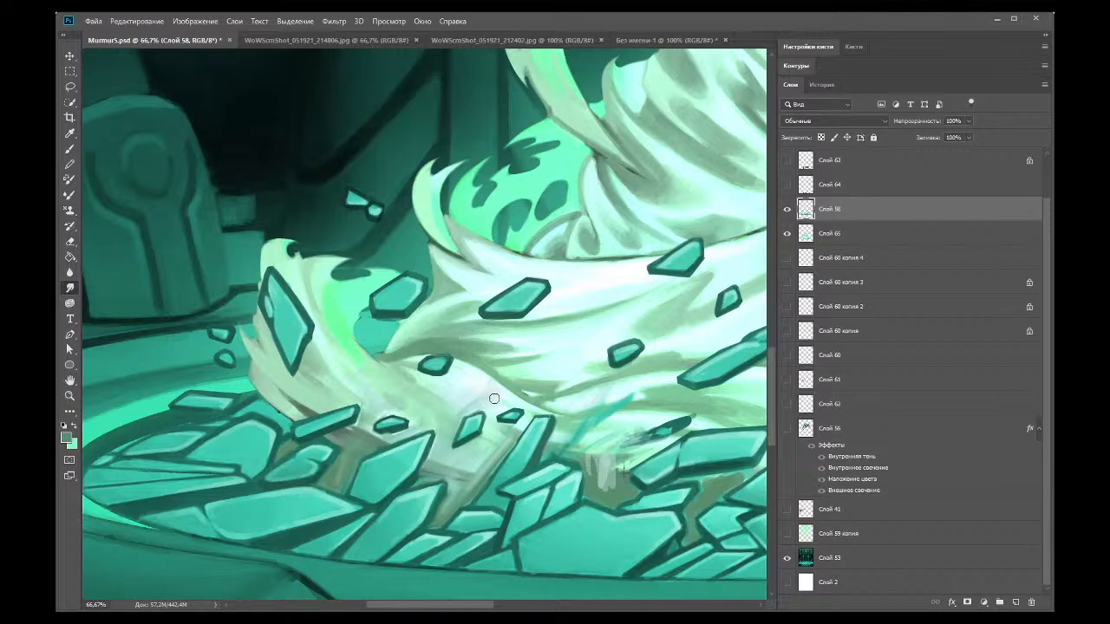
Step: Check the debris against the whole scene by zooming out and toggling Слой 58 off and back on
click(69, 395)
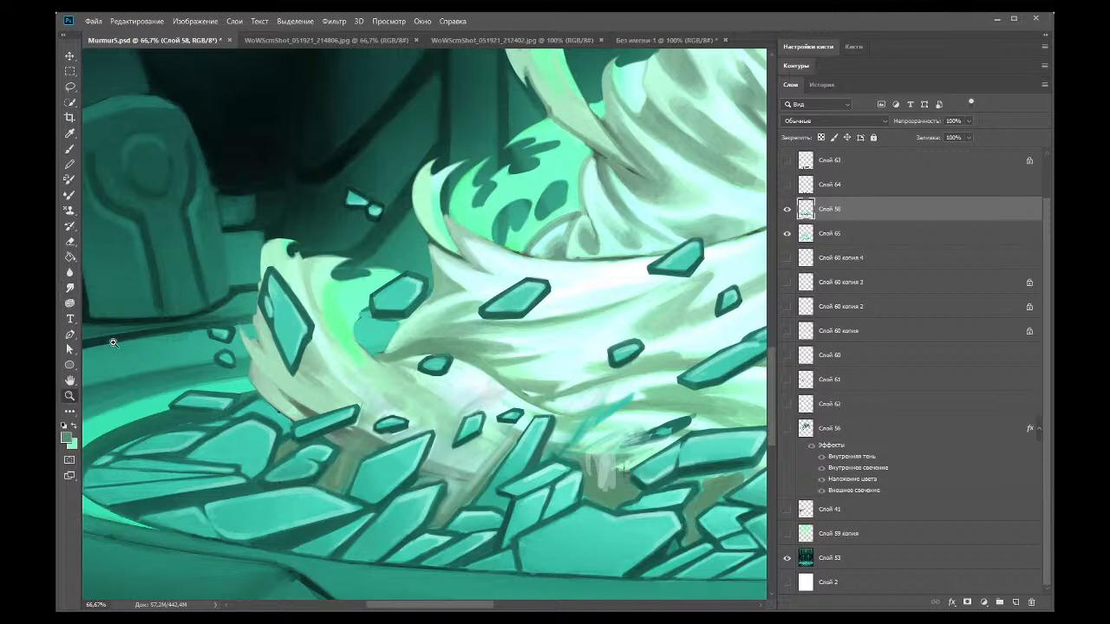
alt+click(180, 70)
alt+click(260, 96)
alt+click(468, 133)
click(787, 210)
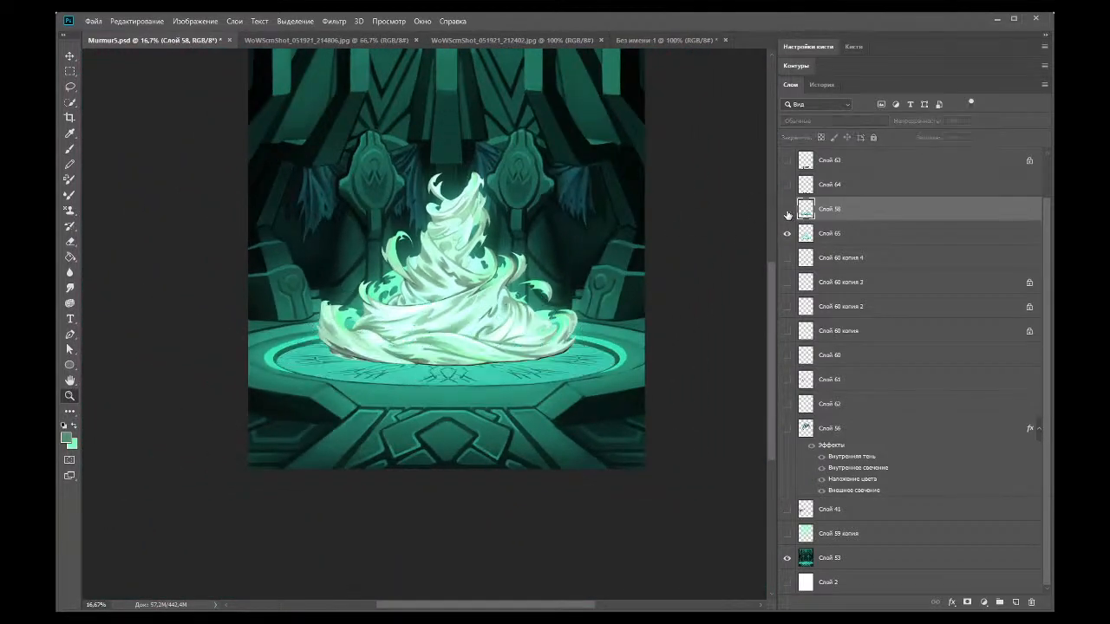
click(787, 211)
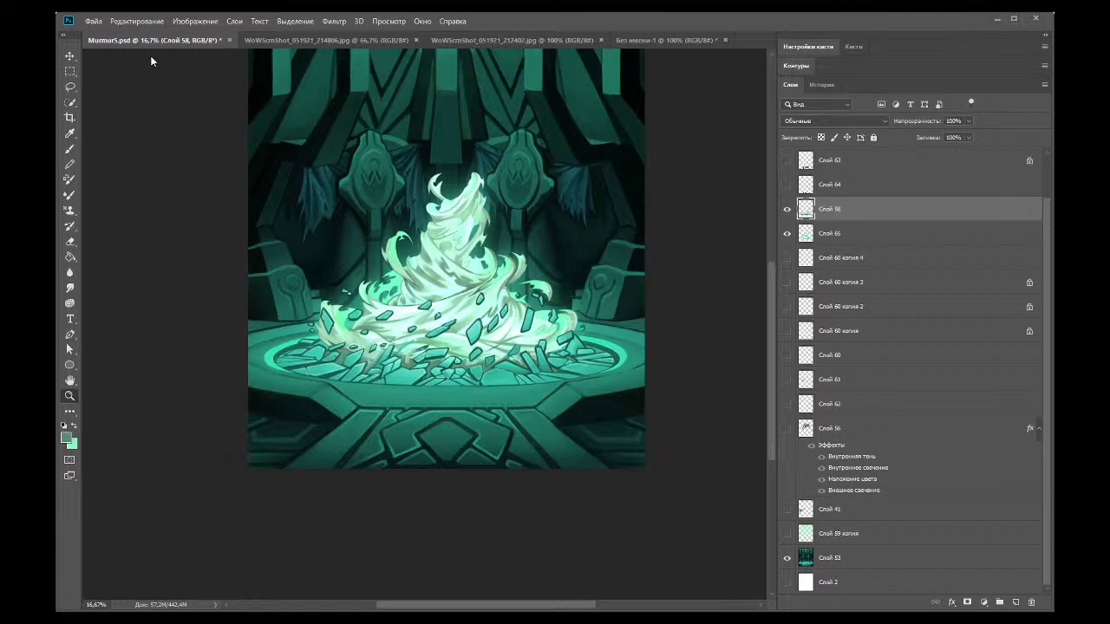
Step: Smudge the remaining teal streak and pale marks beside the tall shard into the vortex's base
drag(280, 367, 434, 348)
drag(486, 604, 511, 604)
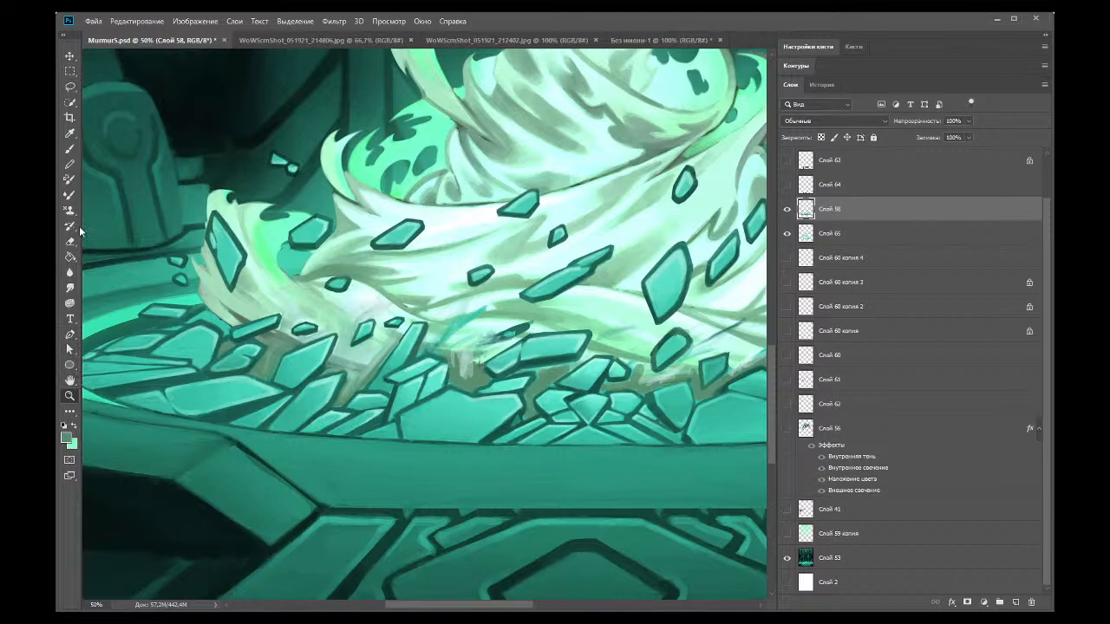
click(71, 286)
drag(429, 344, 453, 310)
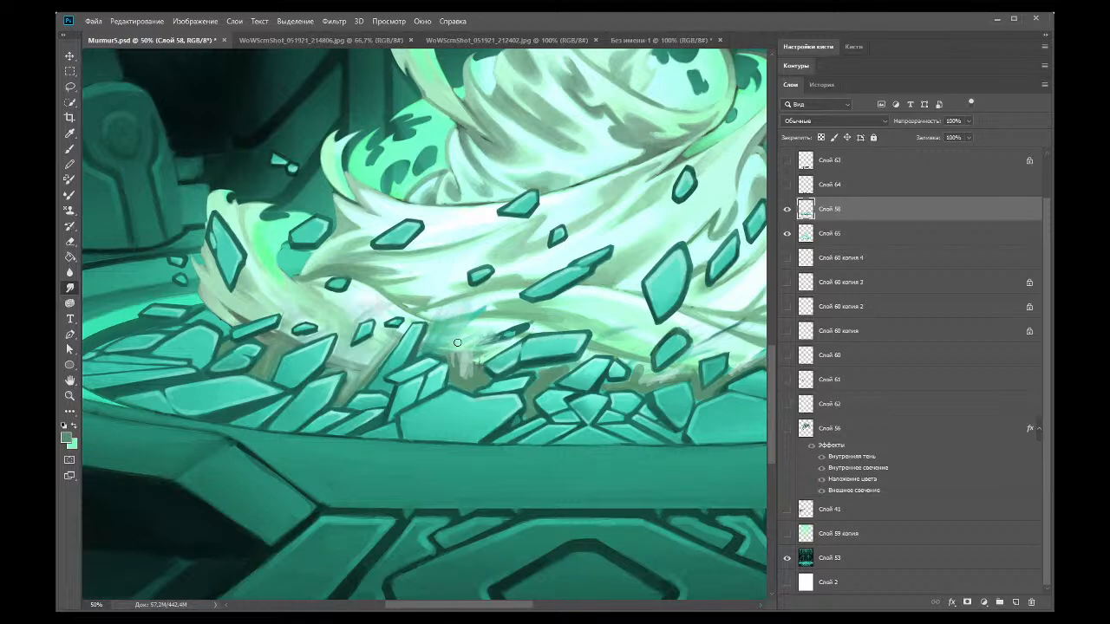
mouse_move(458, 364)
mouse_down()
mouse_move(463, 372)
mouse_move(471, 351)
mouse_move(456, 346)
mouse_move(453, 361)
mouse_move(466, 329)
mouse_move(477, 340)
mouse_move(508, 315)
mouse_move(496, 325)
mouse_up()
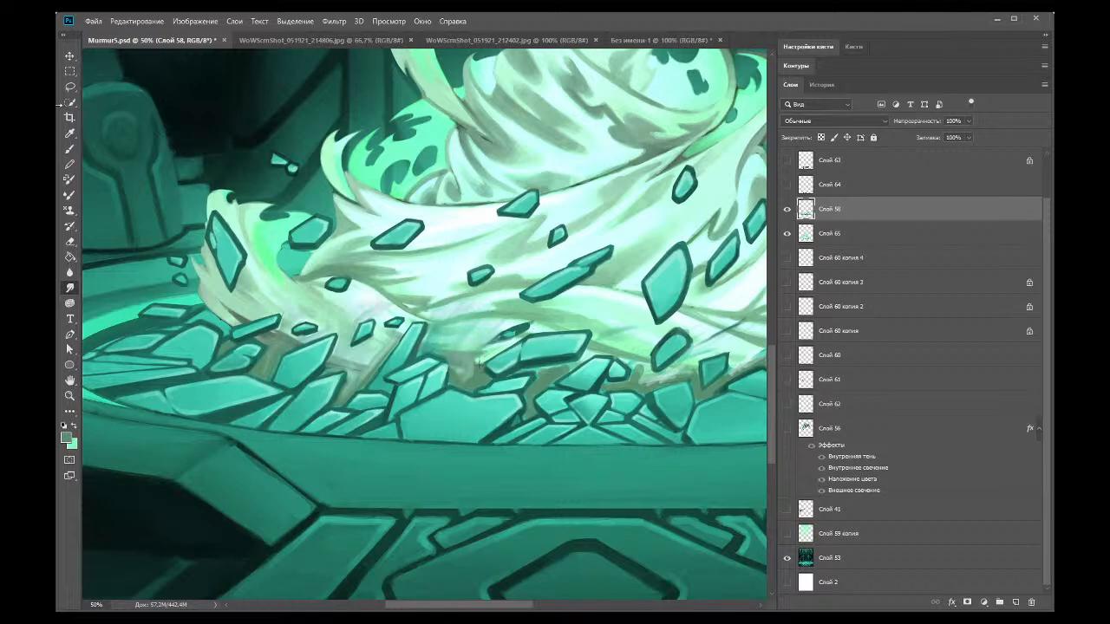
Step: Paint over the streak beside the tall shard with a pale tone sampled there and smudge it into the brown patch below
click(70, 132)
click(449, 308)
key(b)
mouse_move(442, 311)
mouse_down()
mouse_move(424, 351)
mouse_move(451, 308)
mouse_up()
click(70, 287)
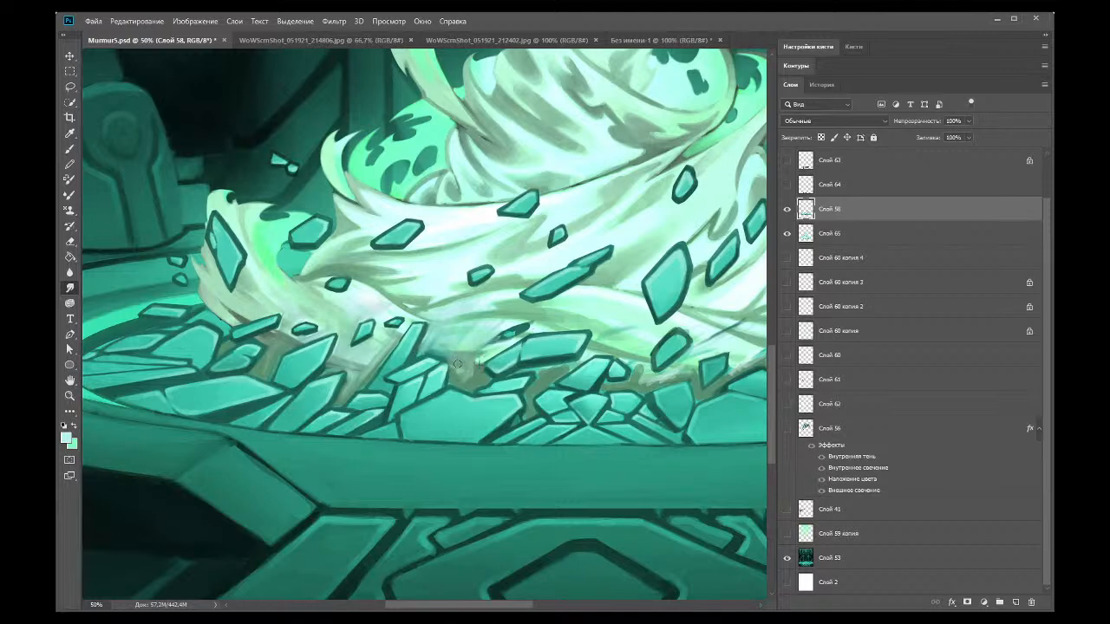
mouse_move(456, 379)
mouse_down()
mouse_move(475, 344)
mouse_move(472, 379)
mouse_move(483, 336)
mouse_move(477, 363)
mouse_up()
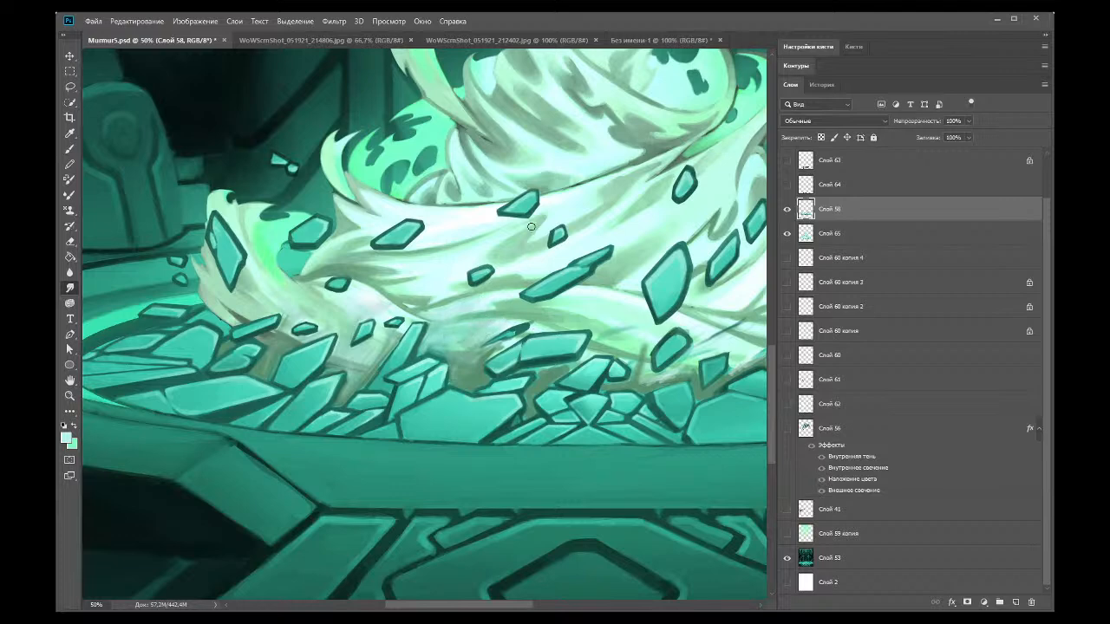
mouse_move(490, 315)
mouse_down()
mouse_move(466, 325)
mouse_move(477, 324)
mouse_move(466, 358)
mouse_up()
Step: Paint the brown patches among the lower-left shards with dark teal sampled beside the tall shard
click(70, 396)
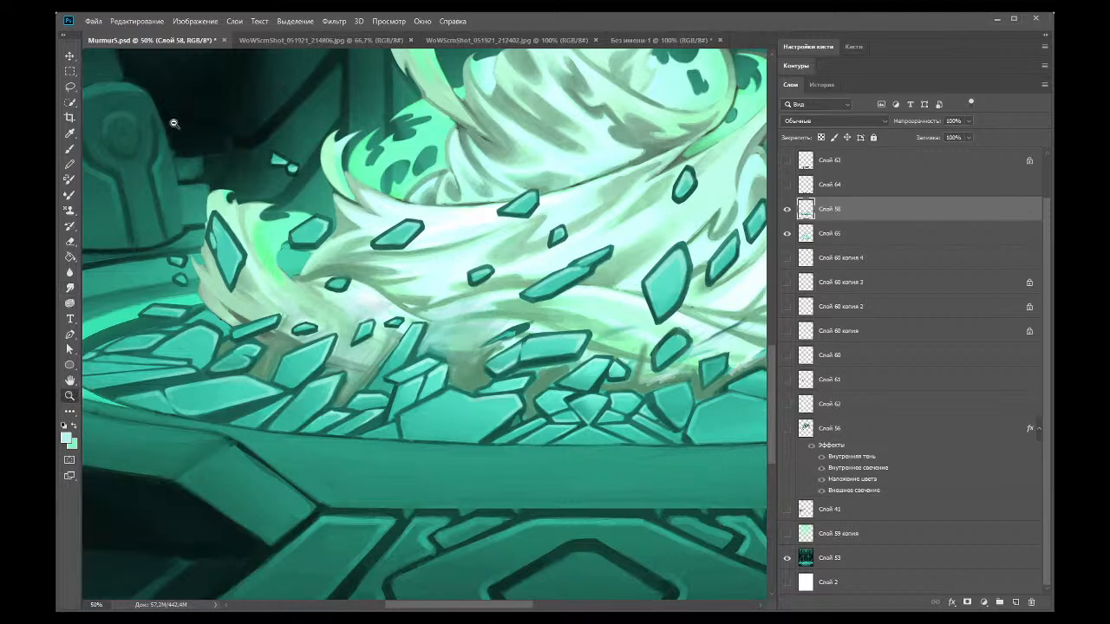
alt+click(260, 261)
alt+click(320, 389)
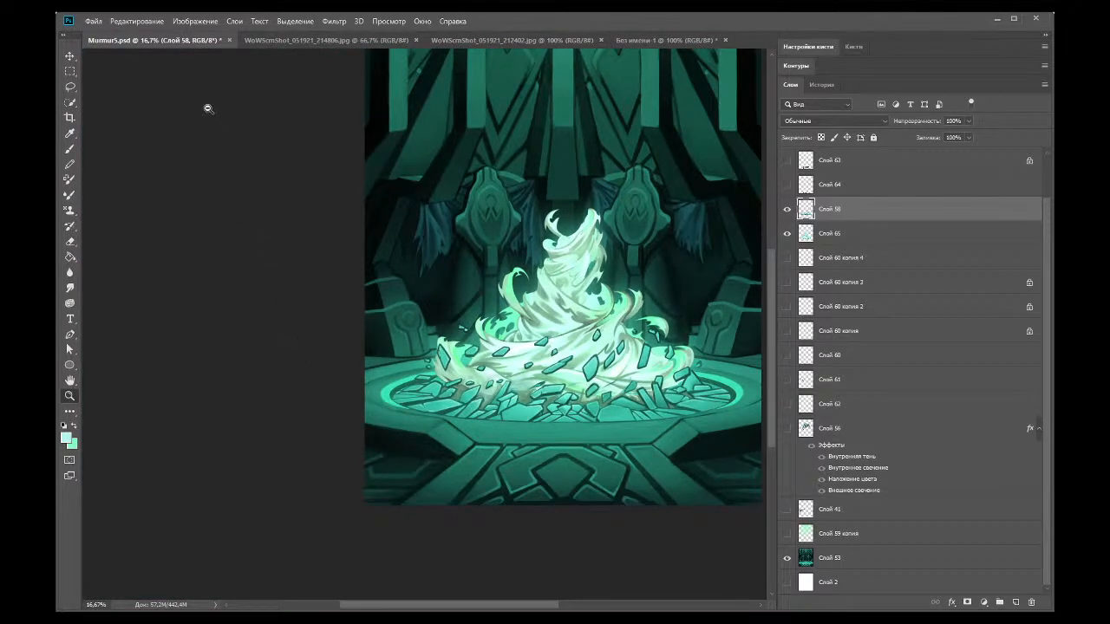
click(409, 415)
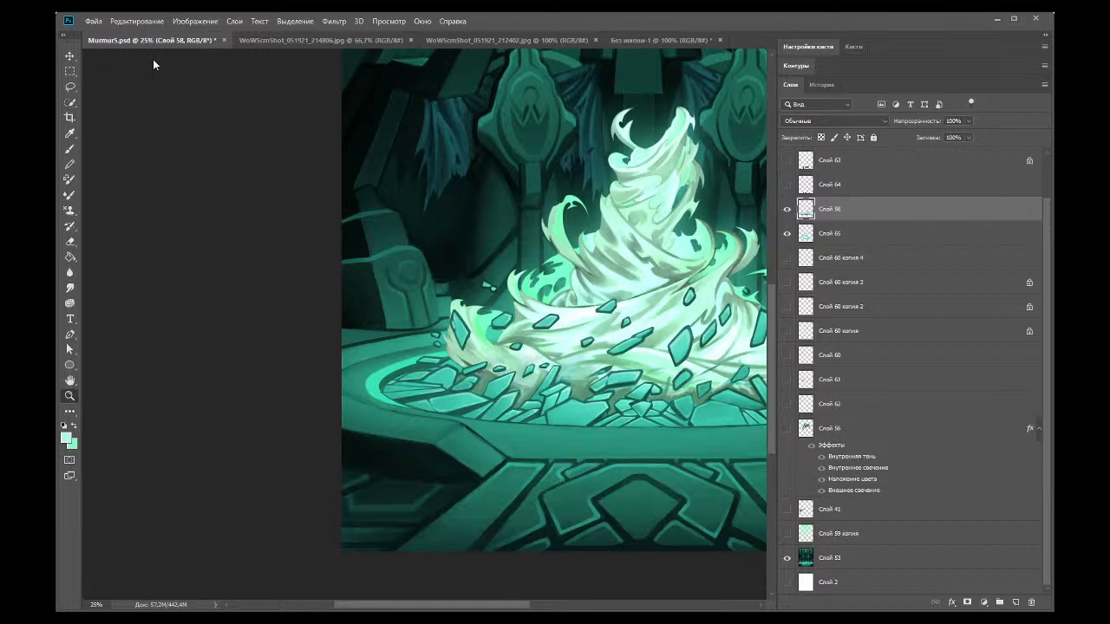
click(589, 381)
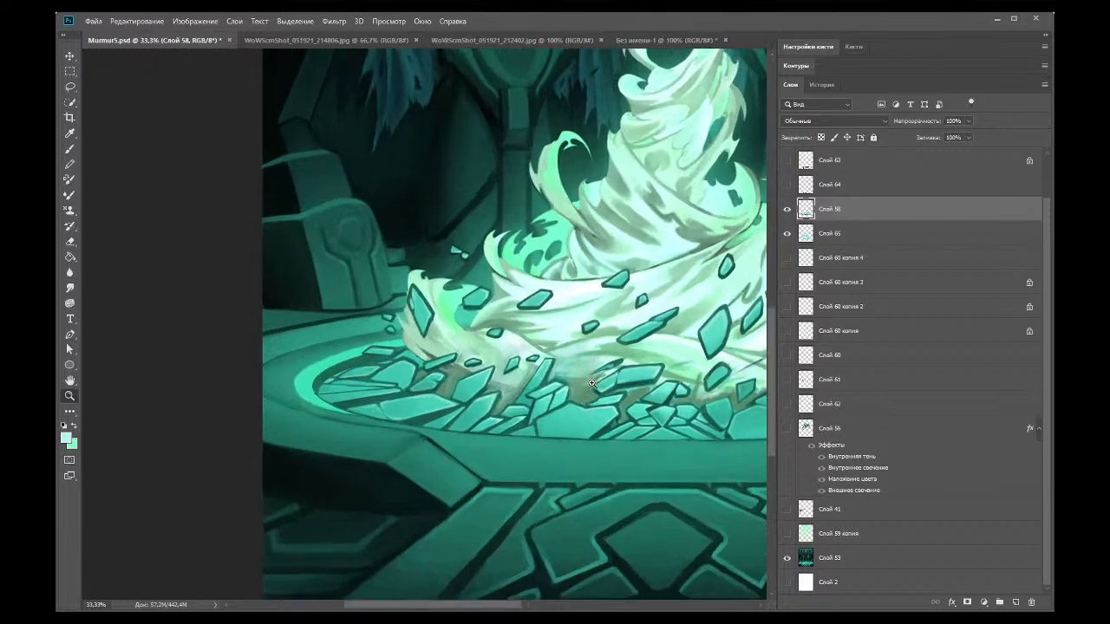
click(595, 385)
click(69, 134)
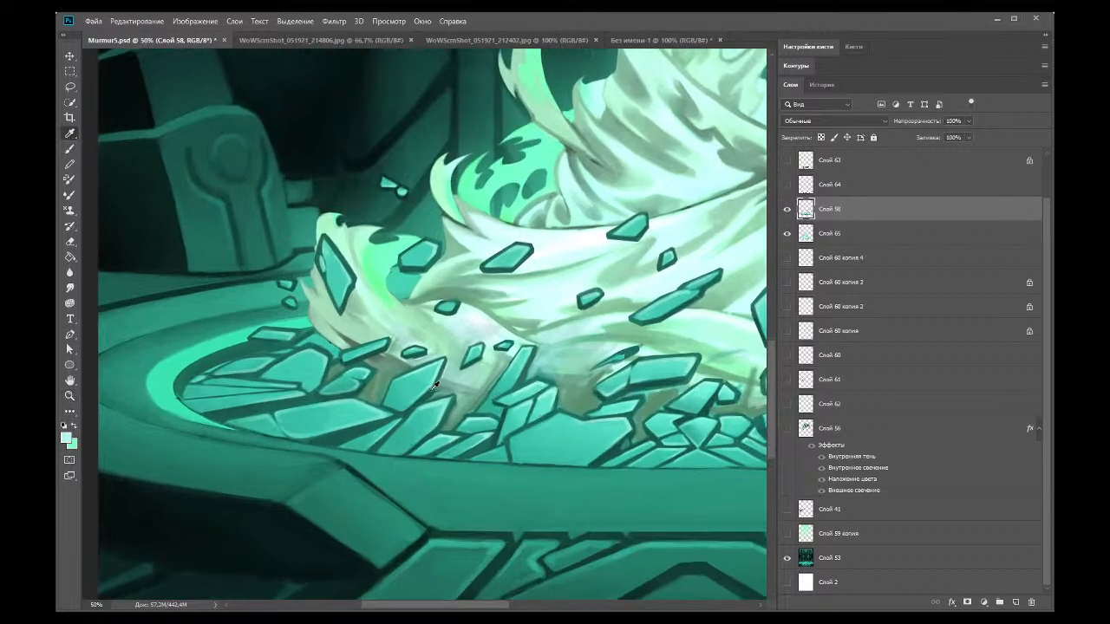
click(543, 373)
click(69, 149)
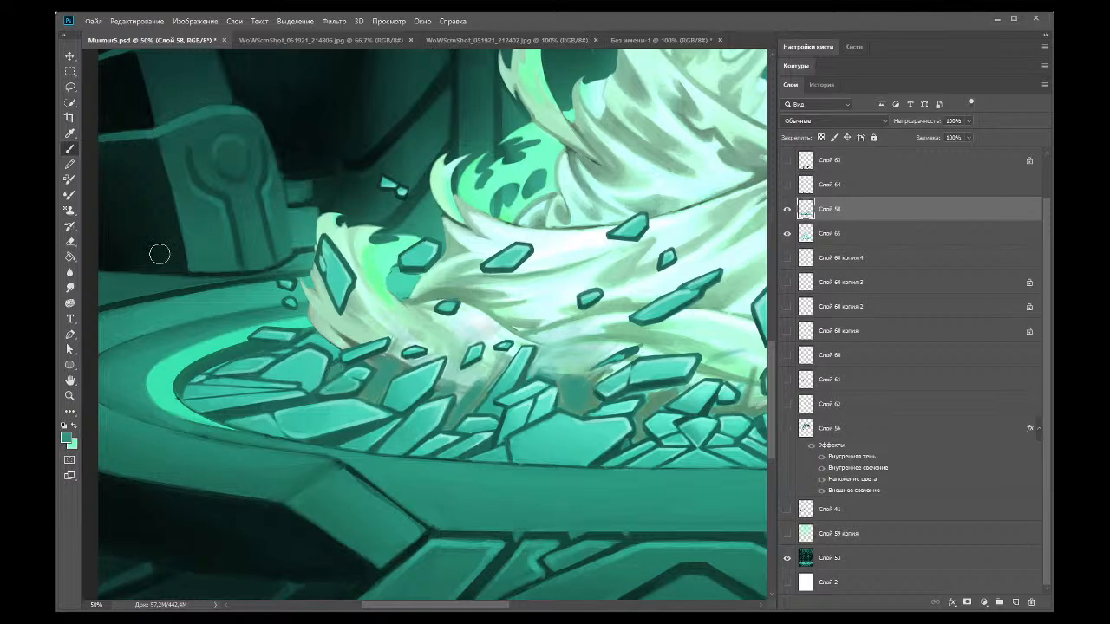
Step: Smudge the teal patches among the lower-left shards up into the vortex's edge
click(70, 288)
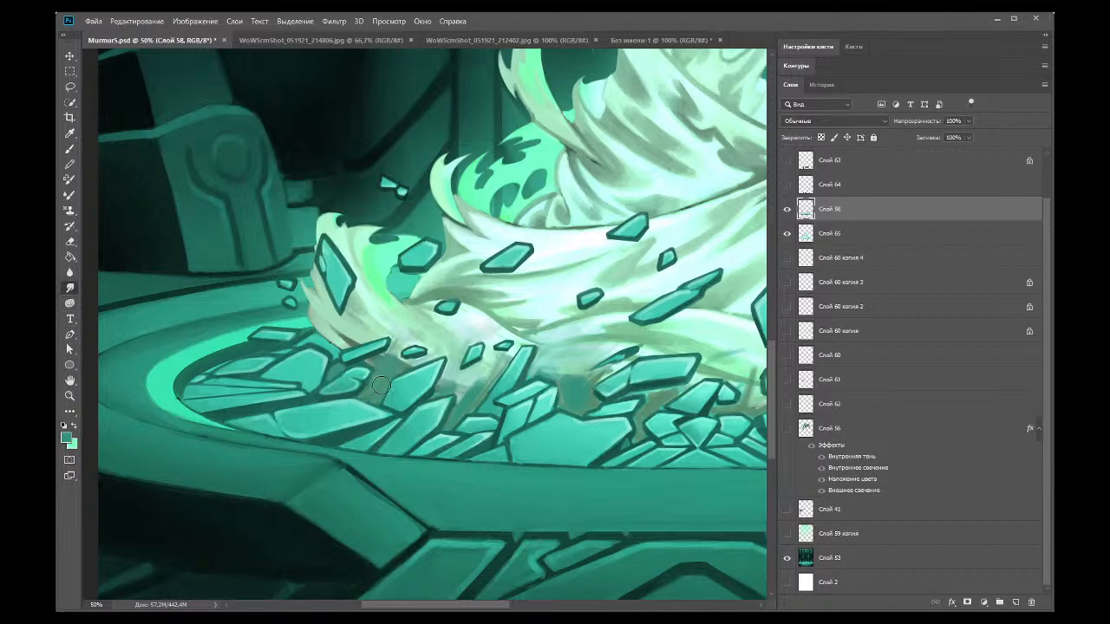
mouse_move(381, 379)
mouse_down()
mouse_move(412, 323)
mouse_move(421, 336)
mouse_move(453, 336)
mouse_move(412, 334)
mouse_move(417, 324)
mouse_move(381, 317)
mouse_move(391, 303)
mouse_move(431, 322)
mouse_move(409, 338)
mouse_move(421, 315)
mouse_move(444, 344)
mouse_move(466, 334)
mouse_move(403, 315)
mouse_move(359, 323)
mouse_move(382, 302)
mouse_move(358, 316)
mouse_move(393, 329)
mouse_move(355, 336)
mouse_move(407, 324)
mouse_move(385, 318)
mouse_move(401, 329)
mouse_move(426, 320)
mouse_move(368, 320)
mouse_move(389, 305)
mouse_move(341, 334)
mouse_move(323, 334)
mouse_move(393, 313)
mouse_move(329, 333)
mouse_move(321, 324)
mouse_move(333, 334)
mouse_move(356, 322)
mouse_move(340, 340)
mouse_move(444, 287)
mouse_move(378, 313)
mouse_move(368, 294)
mouse_move(378, 287)
mouse_move(364, 303)
mouse_move(385, 314)
mouse_move(352, 337)
mouse_move(418, 322)
mouse_move(382, 374)
mouse_move(404, 320)
mouse_move(390, 328)
mouse_move(421, 319)
mouse_move(429, 326)
mouse_move(417, 334)
mouse_move(452, 330)
mouse_move(443, 343)
mouse_move(454, 325)
mouse_move(423, 337)
mouse_move(459, 340)
mouse_move(431, 332)
mouse_up()
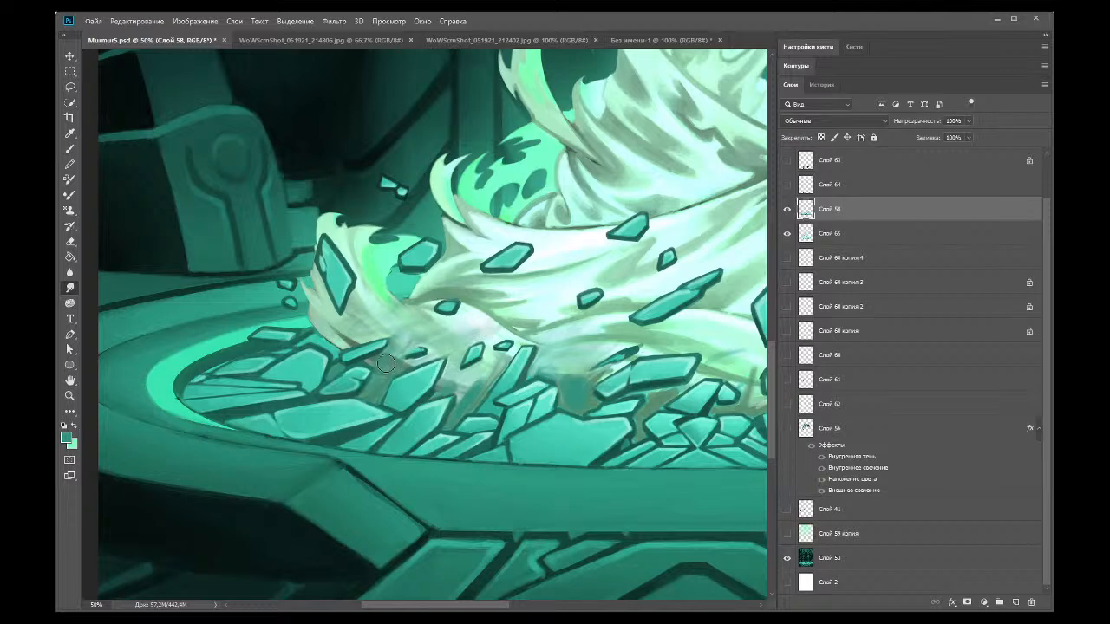
mouse_move(382, 363)
mouse_down()
mouse_move(506, 318)
mouse_move(412, 332)
mouse_move(498, 313)
mouse_move(440, 341)
mouse_move(493, 318)
mouse_move(413, 332)
mouse_move(482, 319)
mouse_move(413, 333)
mouse_move(478, 324)
mouse_move(447, 337)
mouse_move(498, 319)
mouse_move(434, 334)
mouse_move(502, 314)
mouse_move(426, 334)
mouse_move(502, 309)
mouse_move(407, 331)
mouse_move(484, 308)
mouse_up()
mouse_move(365, 316)
mouse_down()
mouse_move(315, 342)
mouse_move(374, 314)
mouse_move(340, 325)
mouse_move(333, 344)
mouse_move(367, 328)
mouse_move(342, 344)
mouse_move(359, 332)
mouse_move(318, 321)
mouse_up()
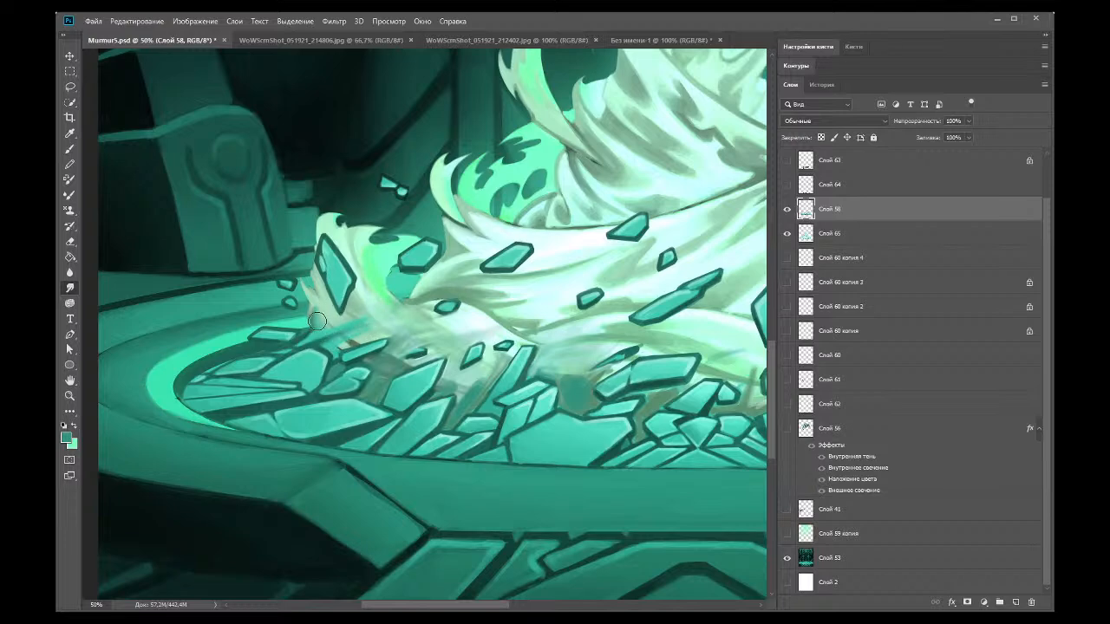
Step: Step back through the recorded smudges to the earliest one in the document's history
click(69, 395)
alt+click(414, 306)
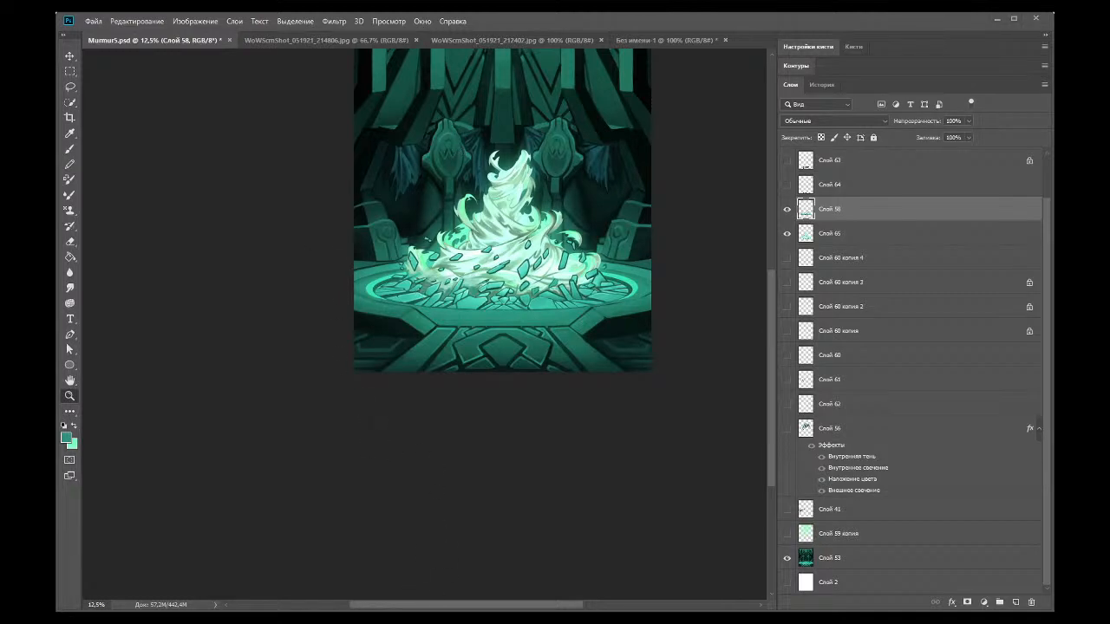
click(823, 84)
scroll(837, 244, up, 10)
click(837, 236)
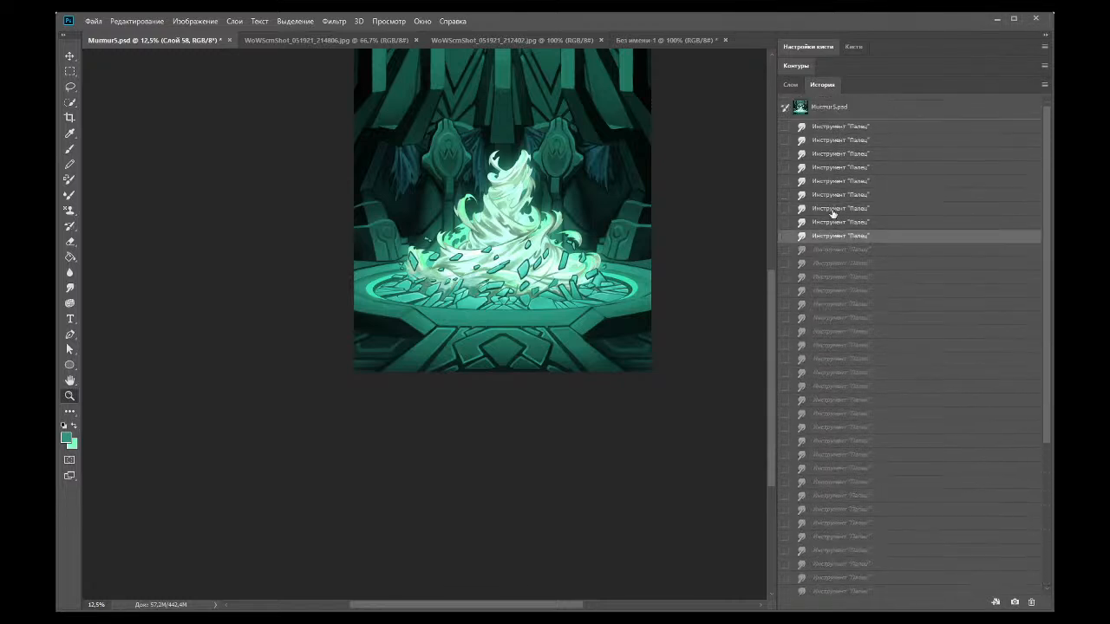
click(841, 180)
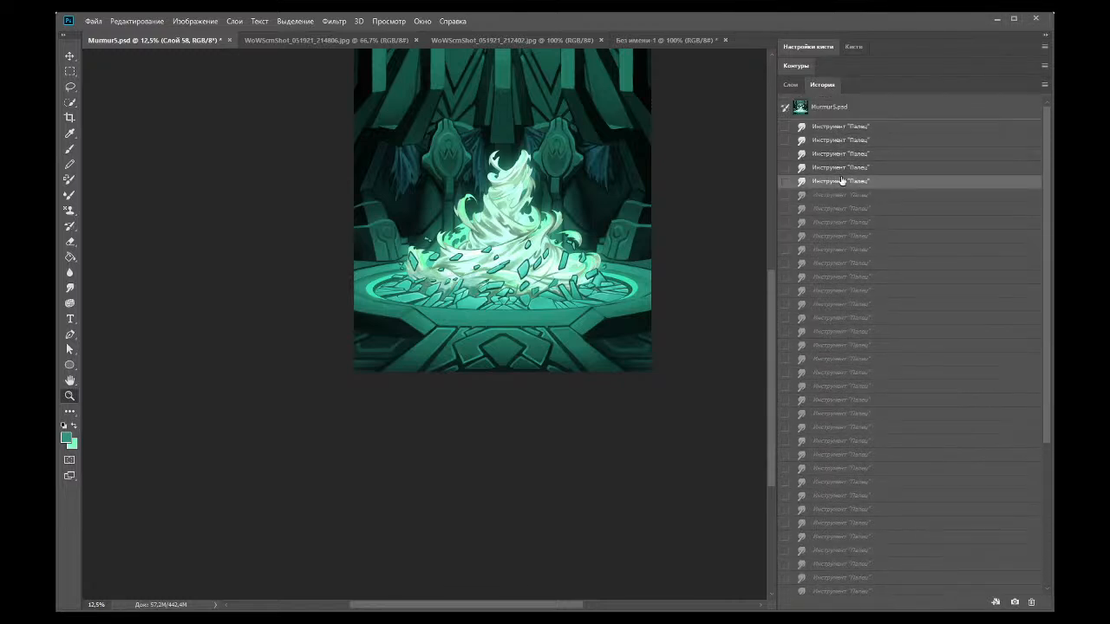
click(843, 126)
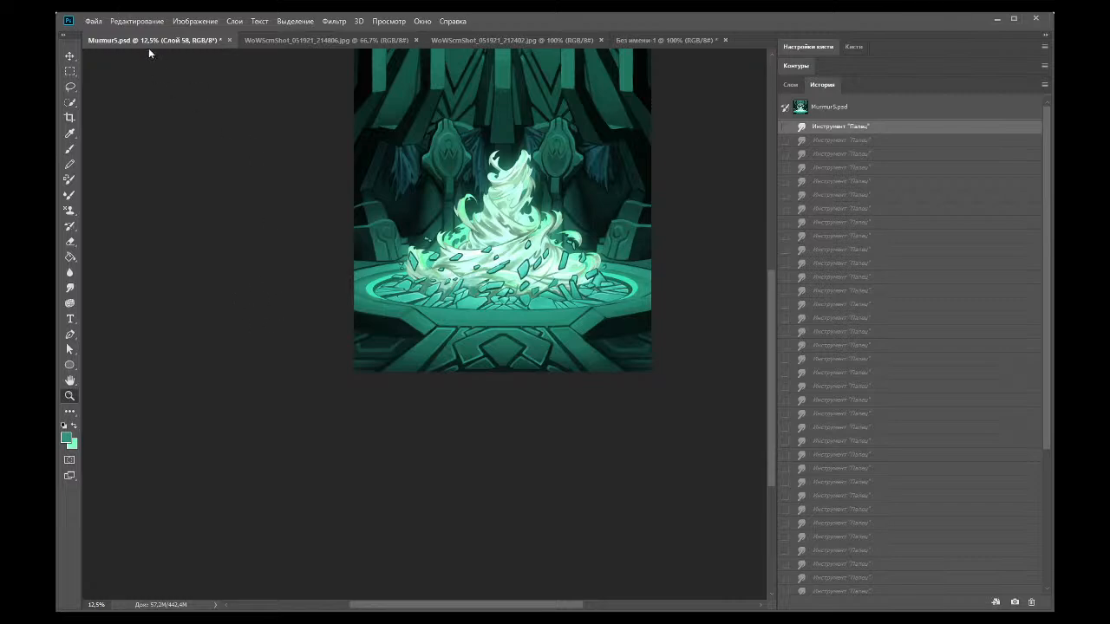
Step: Paint a short white stroke along the vortex's base beside the tall shard, using a color sampled from the vortex
click(438, 297)
click(273, 494)
click(283, 518)
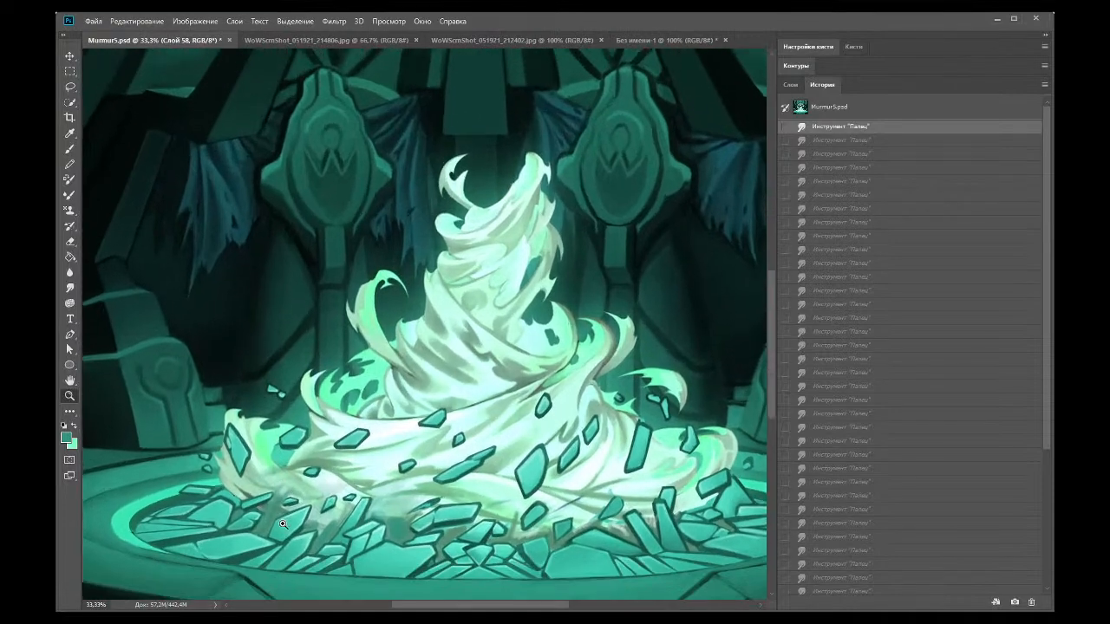
click(282, 514)
click(790, 84)
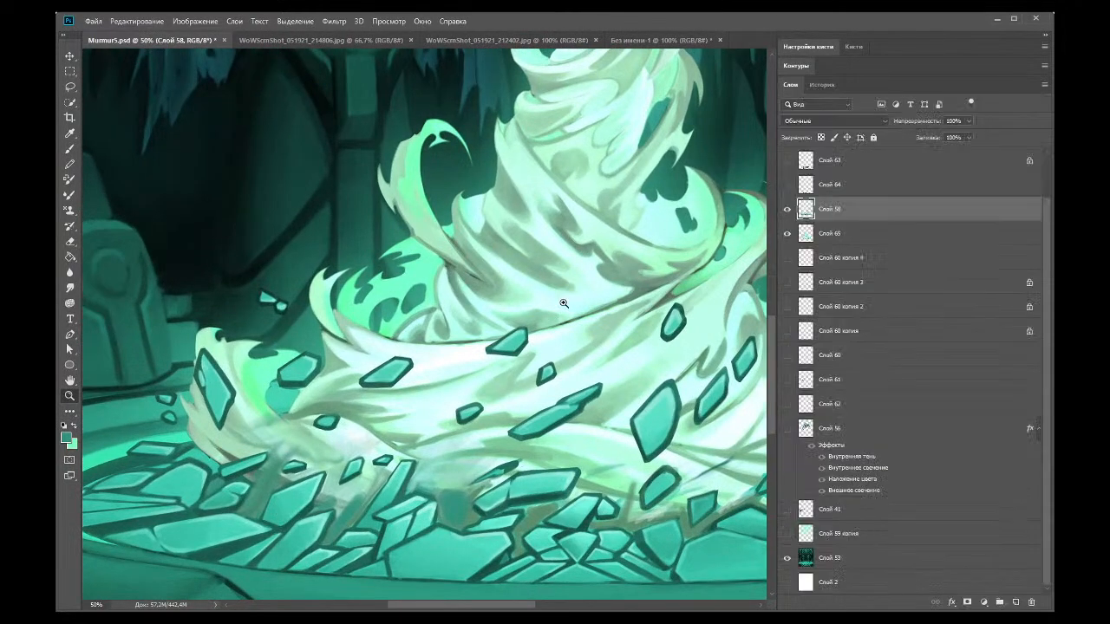
click(446, 446)
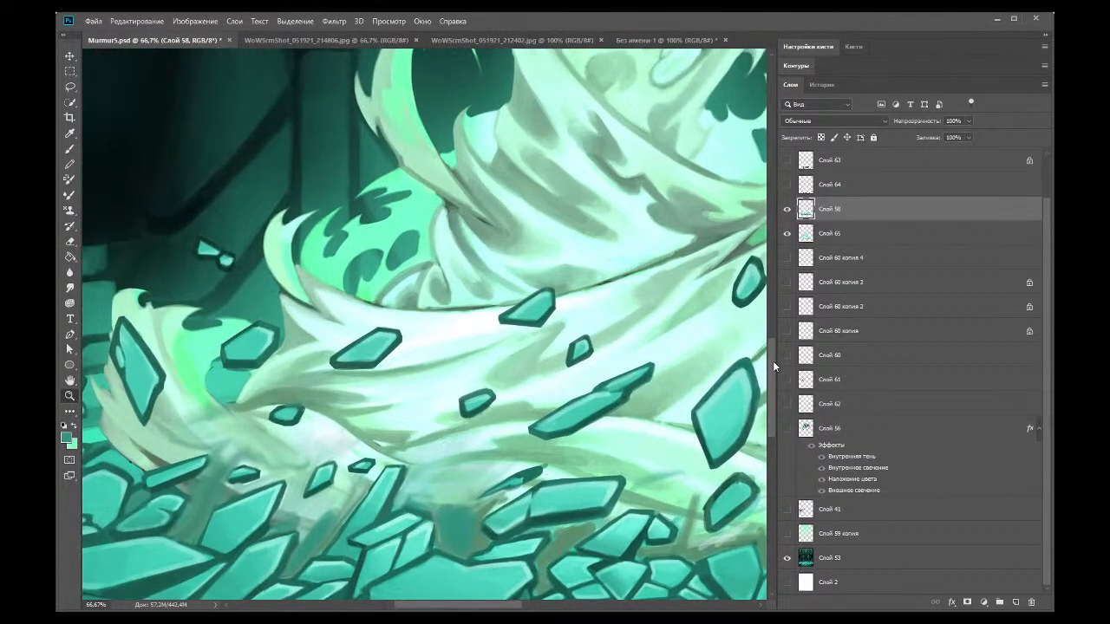
drag(773, 361, 769, 379)
click(69, 133)
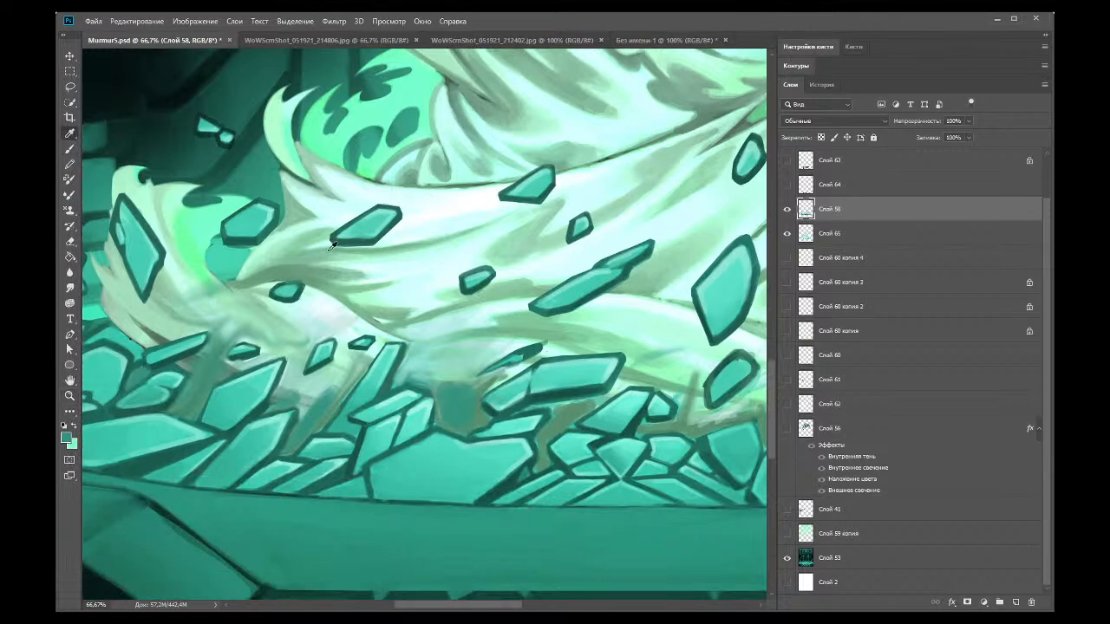
click(332, 305)
key(b)
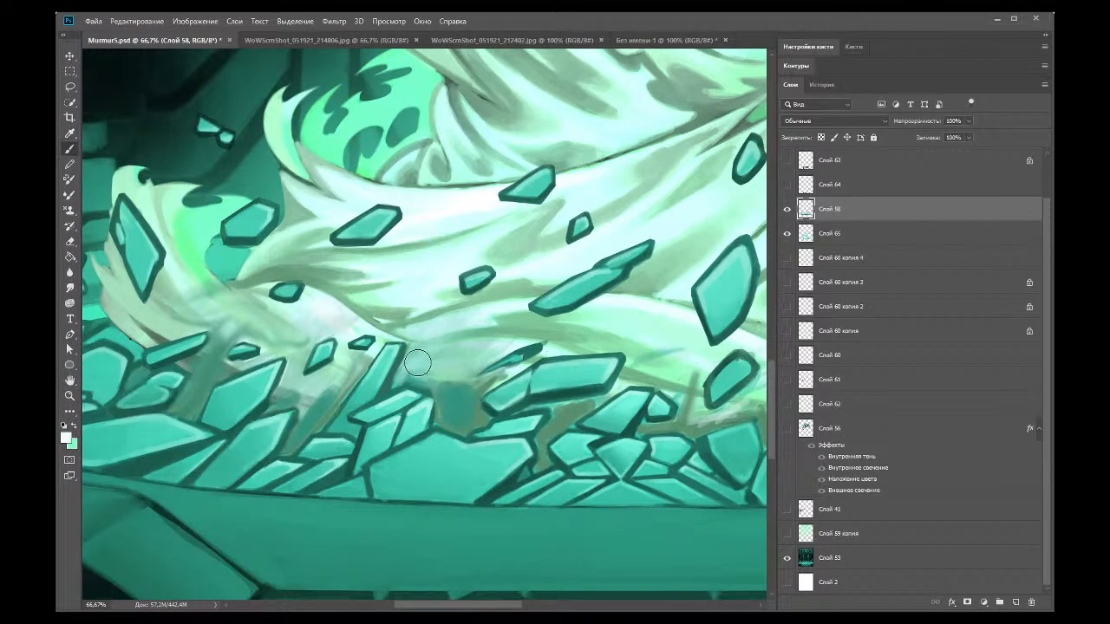
mouse_move(422, 362)
mouse_down()
mouse_move(469, 363)
mouse_move(421, 362)
mouse_move(454, 362)
mouse_move(453, 374)
mouse_move(432, 365)
mouse_move(472, 341)
mouse_up()
Step: Cover the brown patch below the white stroke with sampled dark teal
click(69, 241)
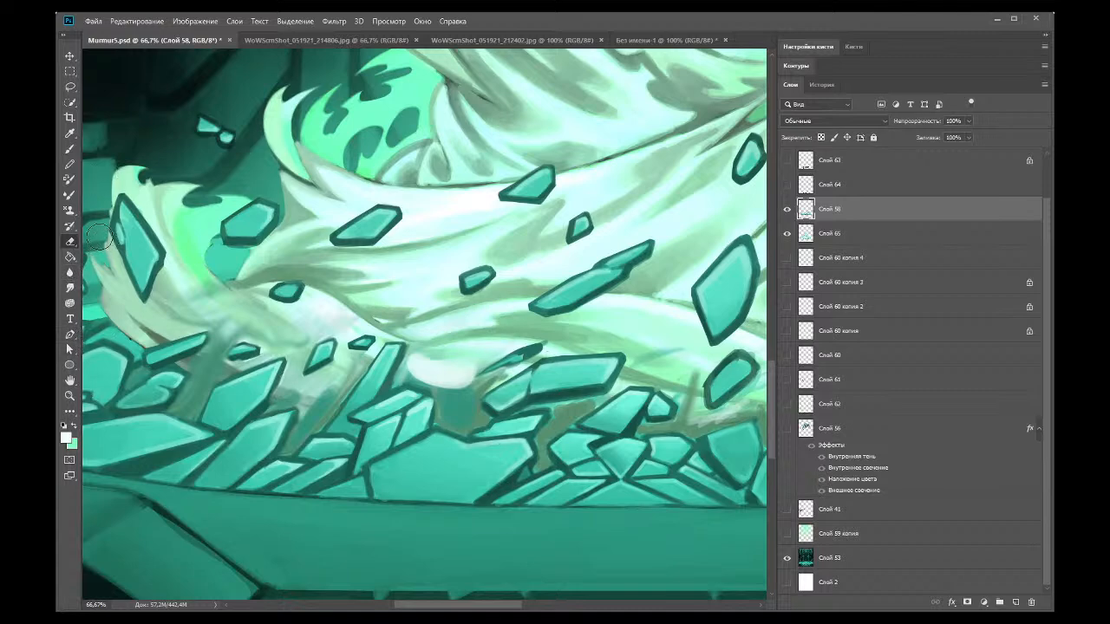
key(i)
key(b)
mouse_move(441, 394)
mouse_down()
mouse_move(462, 429)
mouse_move(465, 411)
mouse_move(470, 425)
mouse_move(472, 368)
mouse_move(492, 392)
mouse_move(469, 395)
mouse_move(477, 391)
mouse_move(476, 423)
mouse_move(478, 407)
mouse_move(399, 382)
mouse_up()
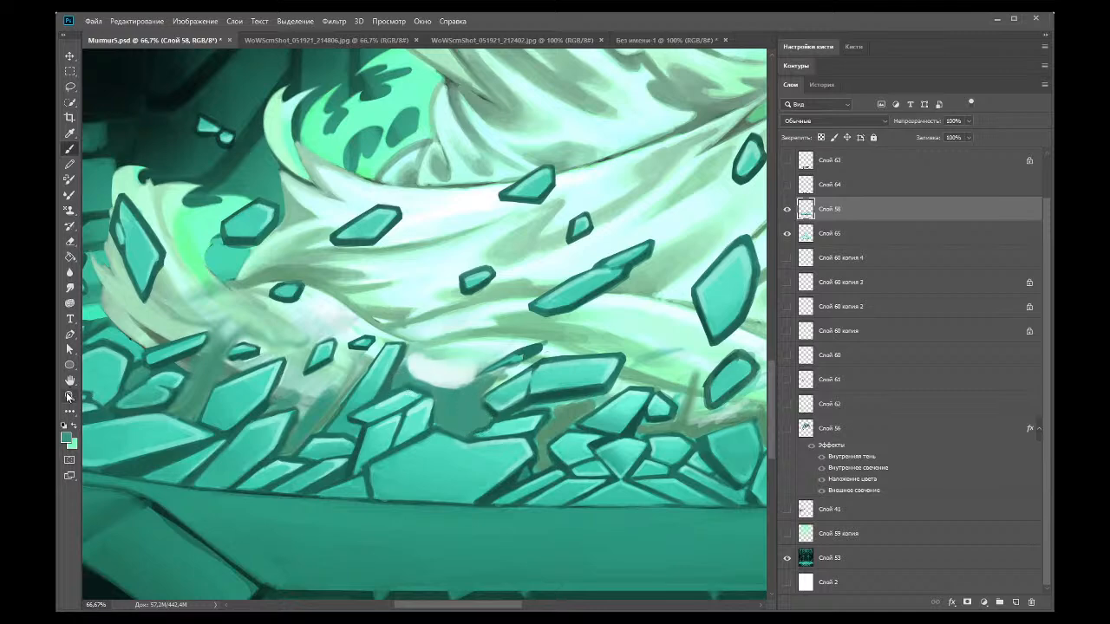
Step: Smudge the white stroke and the teal patch into each other to form ragged wisps at the vortex's base
click(74, 289)
mouse_move(422, 367)
mouse_down()
mouse_move(431, 378)
mouse_move(452, 354)
mouse_move(434, 334)
mouse_move(482, 336)
mouse_move(432, 351)
mouse_move(493, 333)
mouse_move(424, 352)
mouse_move(494, 331)
mouse_move(431, 380)
mouse_move(462, 373)
mouse_move(448, 374)
mouse_move(447, 391)
mouse_move(505, 331)
mouse_move(477, 354)
mouse_move(424, 357)
mouse_move(401, 376)
mouse_up()
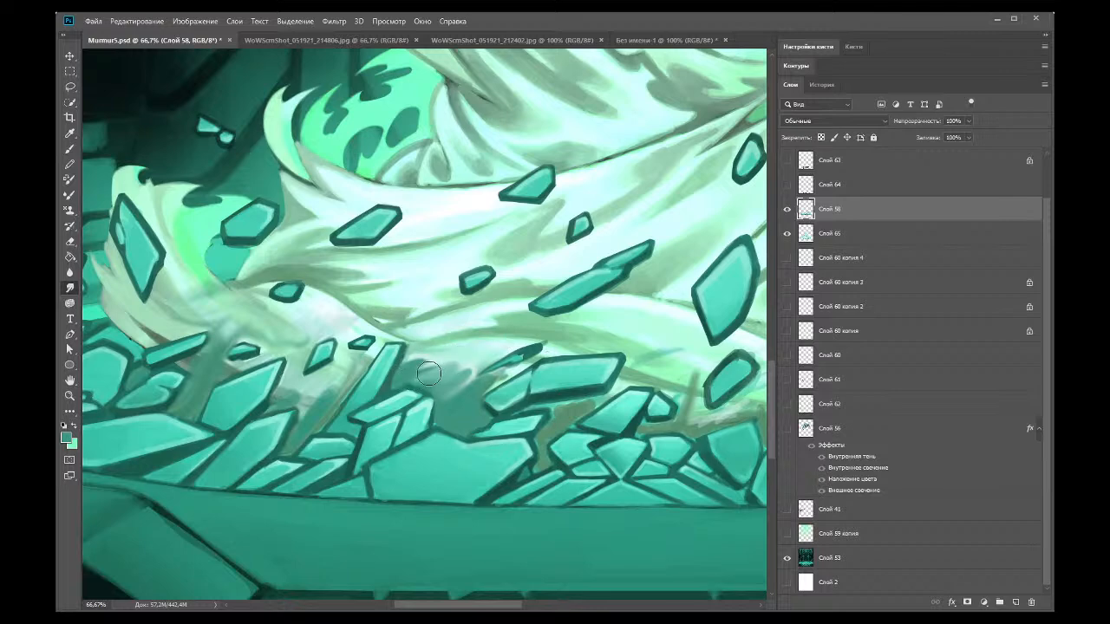
mouse_move(417, 357)
mouse_down()
mouse_move(473, 338)
mouse_move(417, 356)
mouse_move(466, 339)
mouse_move(428, 353)
mouse_move(435, 332)
mouse_move(427, 349)
mouse_move(422, 341)
mouse_move(453, 327)
mouse_move(426, 352)
mouse_move(432, 336)
mouse_move(461, 347)
mouse_move(432, 352)
mouse_move(448, 359)
mouse_move(479, 343)
mouse_move(451, 360)
mouse_move(493, 344)
mouse_move(465, 366)
mouse_move(543, 327)
mouse_move(505, 331)
mouse_move(400, 377)
mouse_move(427, 359)
mouse_move(408, 374)
mouse_move(491, 351)
mouse_move(423, 389)
mouse_move(449, 376)
mouse_move(449, 388)
mouse_move(465, 376)
mouse_move(424, 385)
mouse_move(494, 350)
mouse_move(432, 395)
mouse_move(447, 389)
mouse_move(440, 404)
mouse_move(451, 419)
mouse_move(480, 388)
mouse_up()
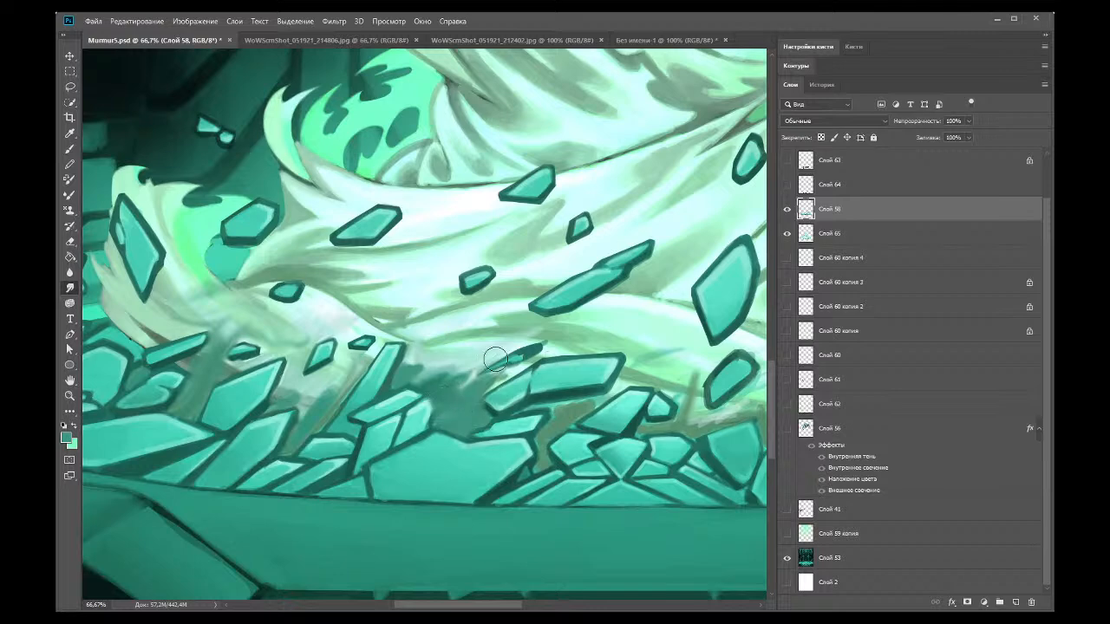
click(72, 397)
alt+click(171, 67)
alt+click(248, 222)
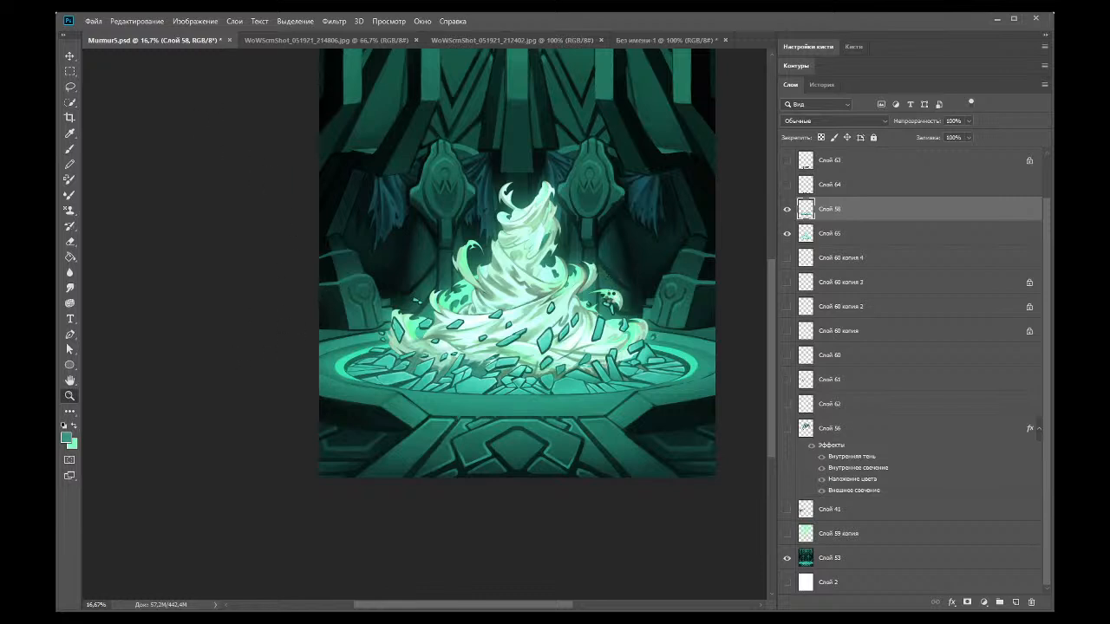
Step: Open Murmur4.psd and show its stone debris layer Слой 58
click(592, 350)
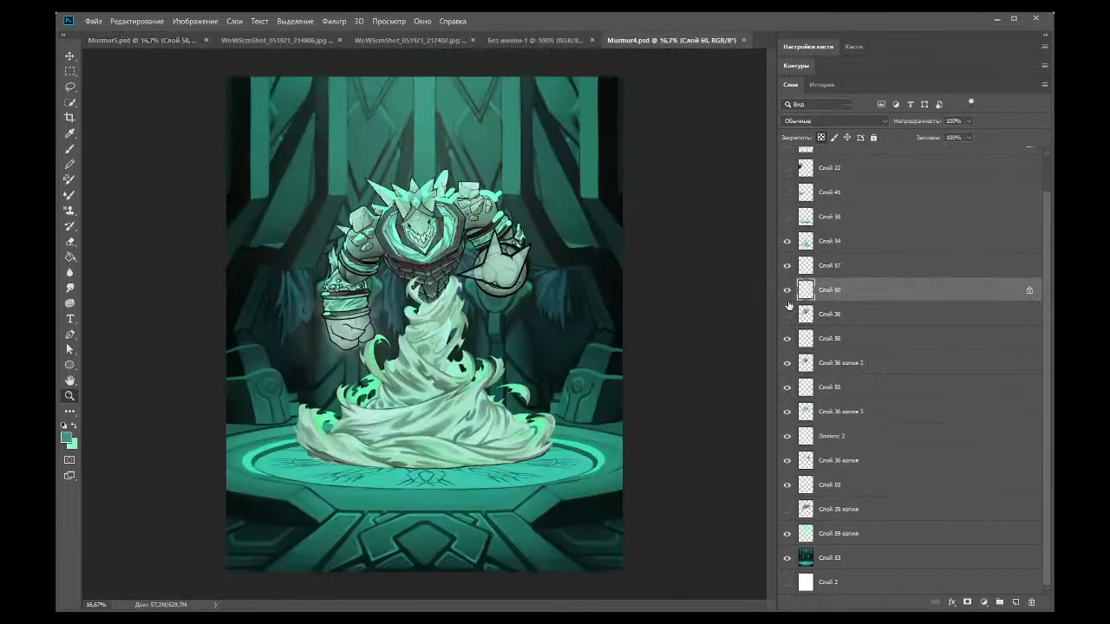
click(788, 313)
click(787, 217)
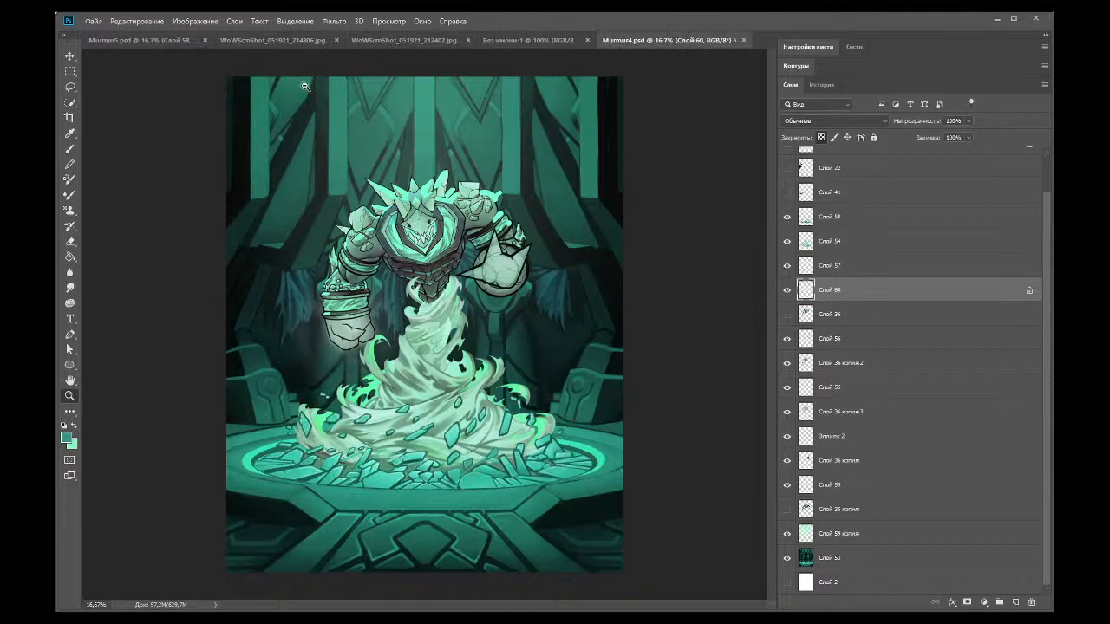
Step: Return to Murmur5.psd and delete its smudged debris layer Слой 58
click(547, 40)
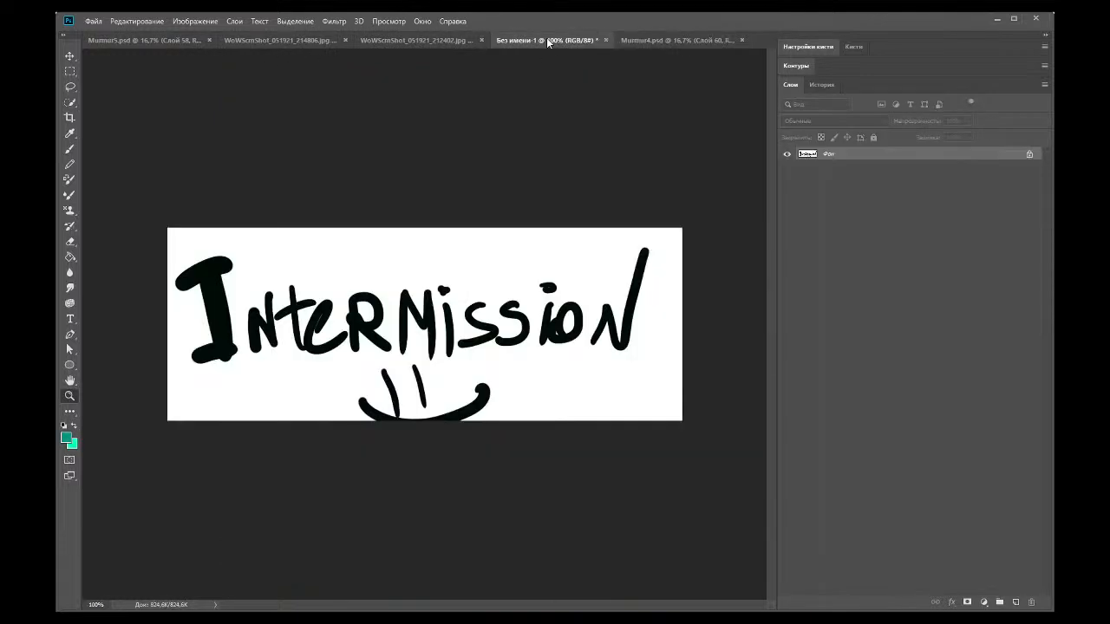
click(381, 40)
click(287, 43)
click(154, 42)
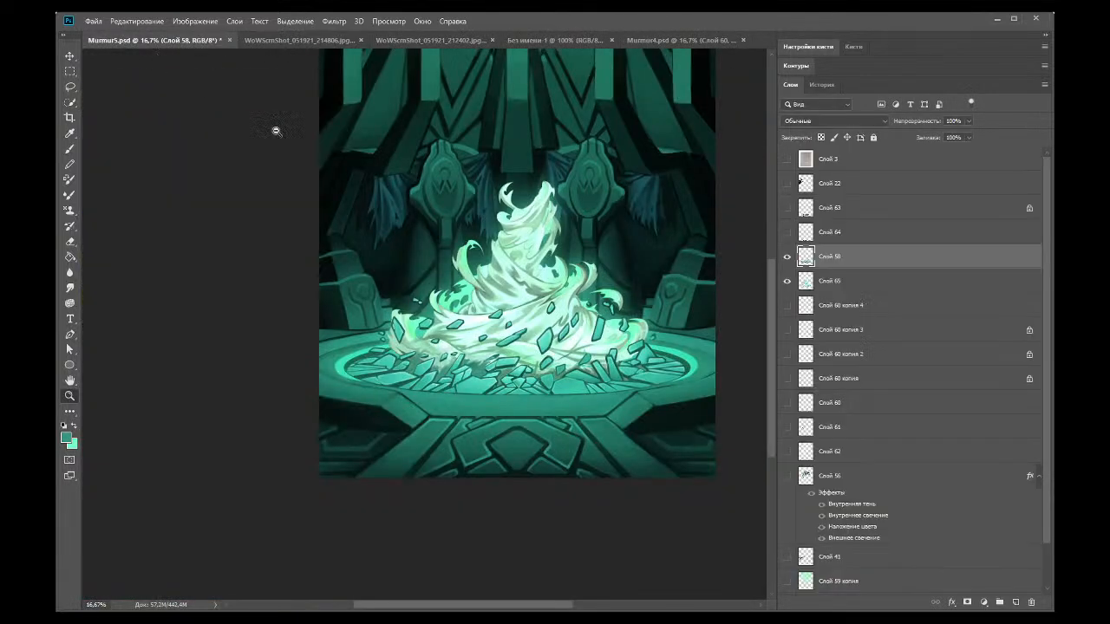
key(Delete)
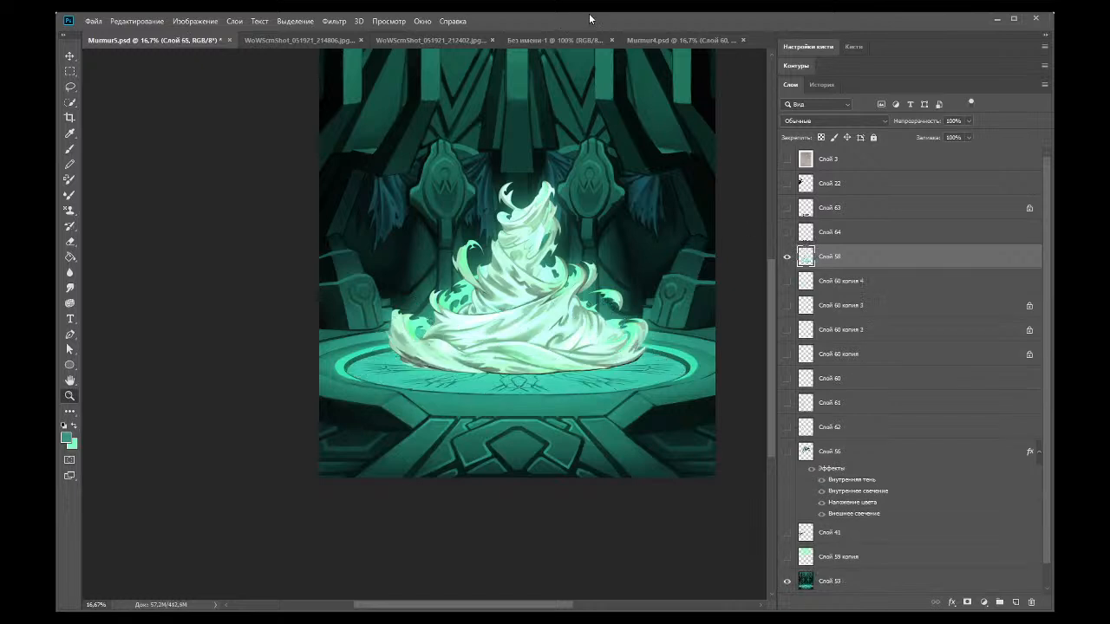
Step: Copy the debris layer Слой 58 from Murmur4.psd and paste it into Murmur5.psd above the vortex layer
click(651, 40)
click(809, 264)
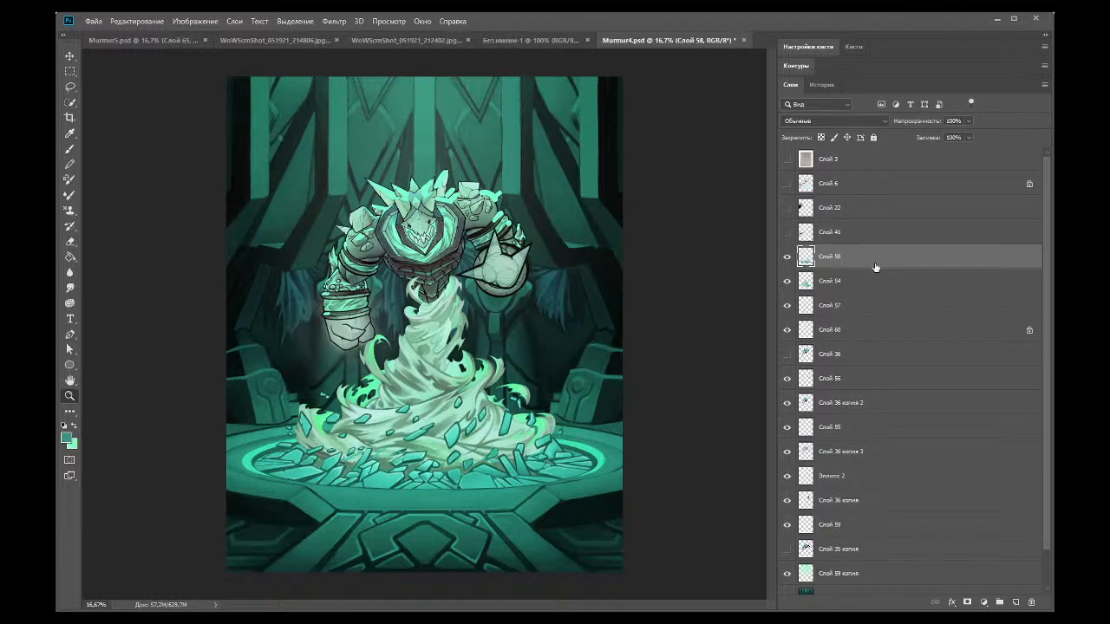
click(162, 40)
key(ctrl+v)
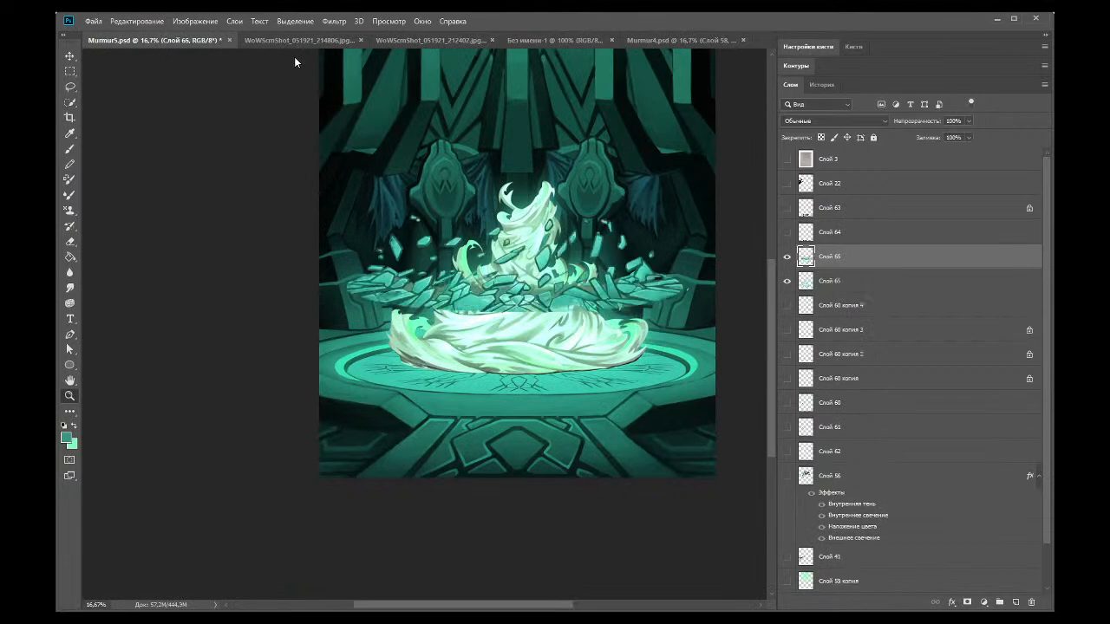
Step: Undo the debris paste and copy Слой 58 from Murmur4.psd into Murmur5.psd again, seated on the circular platform around the vortex's base
key(ctrl+z)
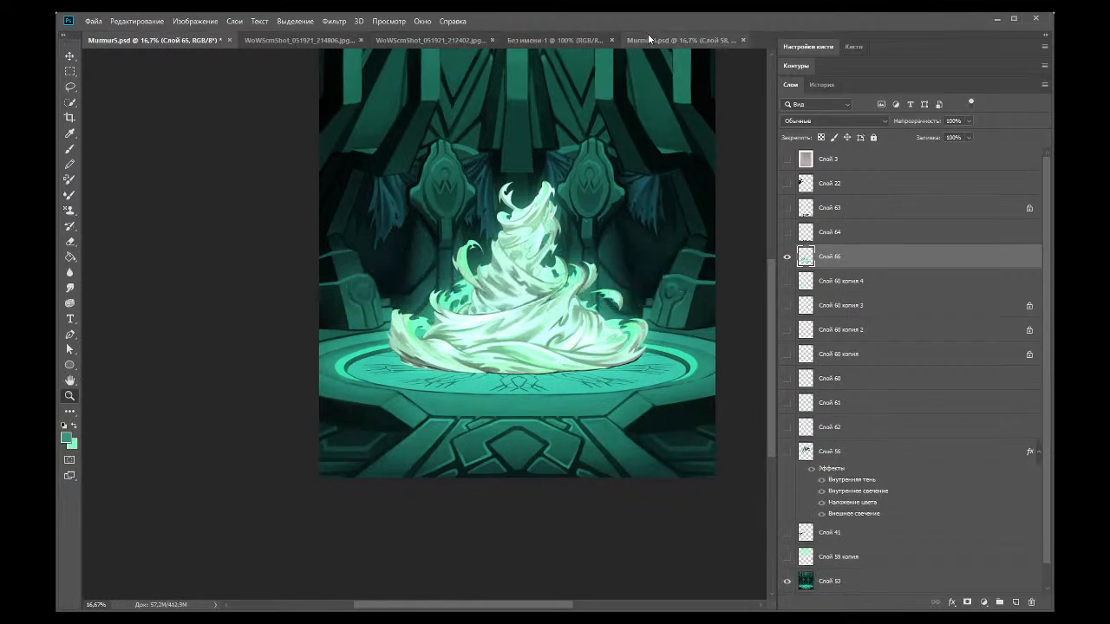
click(648, 36)
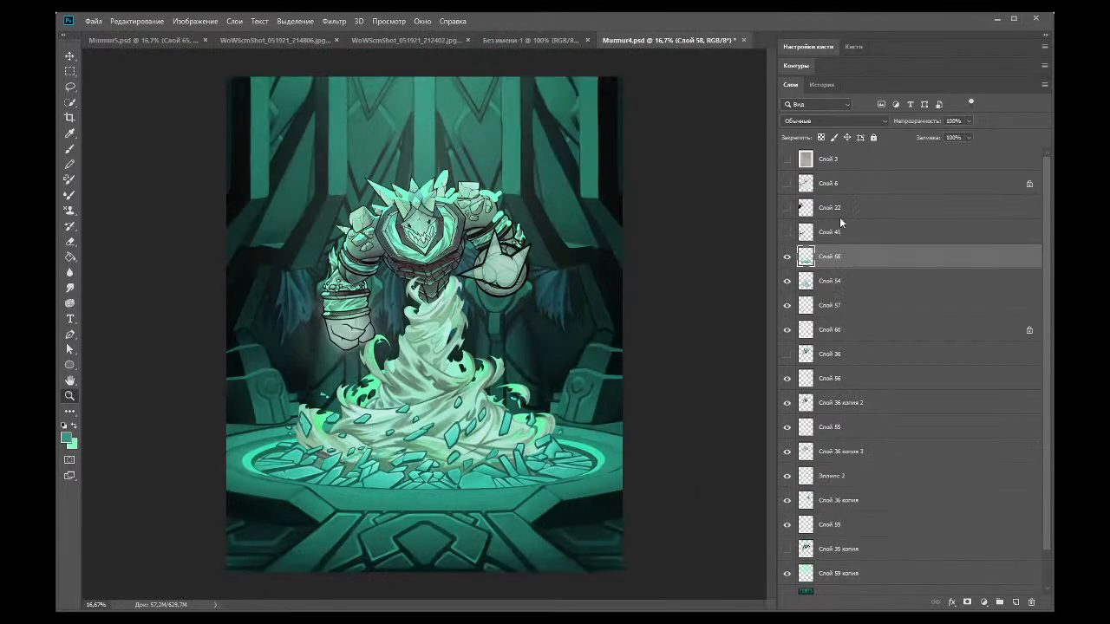
key(ctrl+u)
key(Return)
click(102, 40)
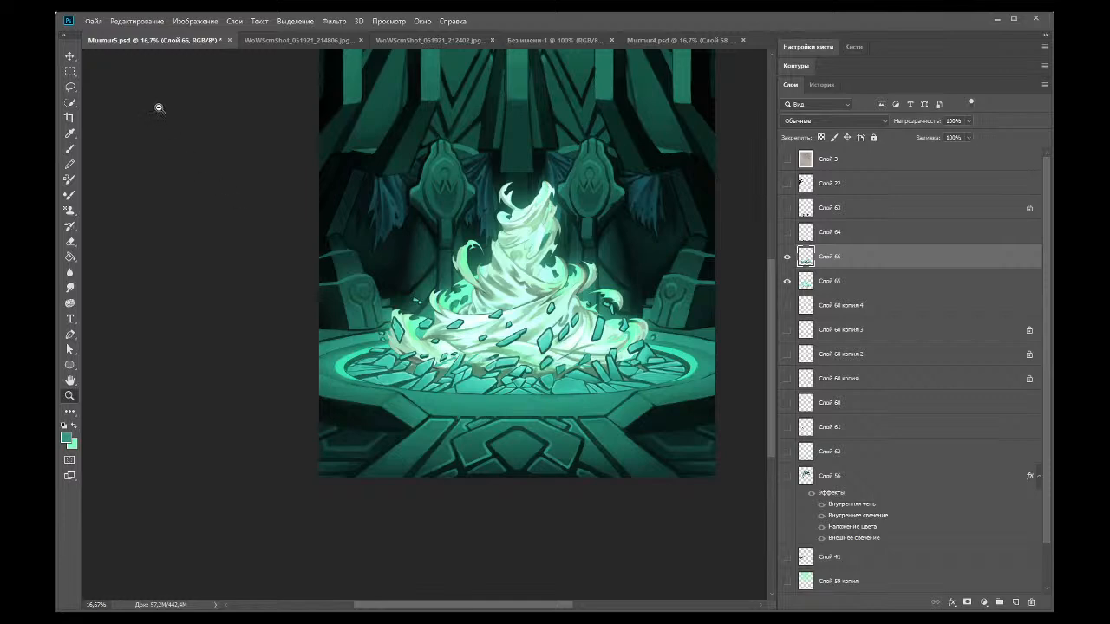
Step: Sample light and mid greens near the vortex's base and brush them softly over the olive gap between the central stones
click(392, 342)
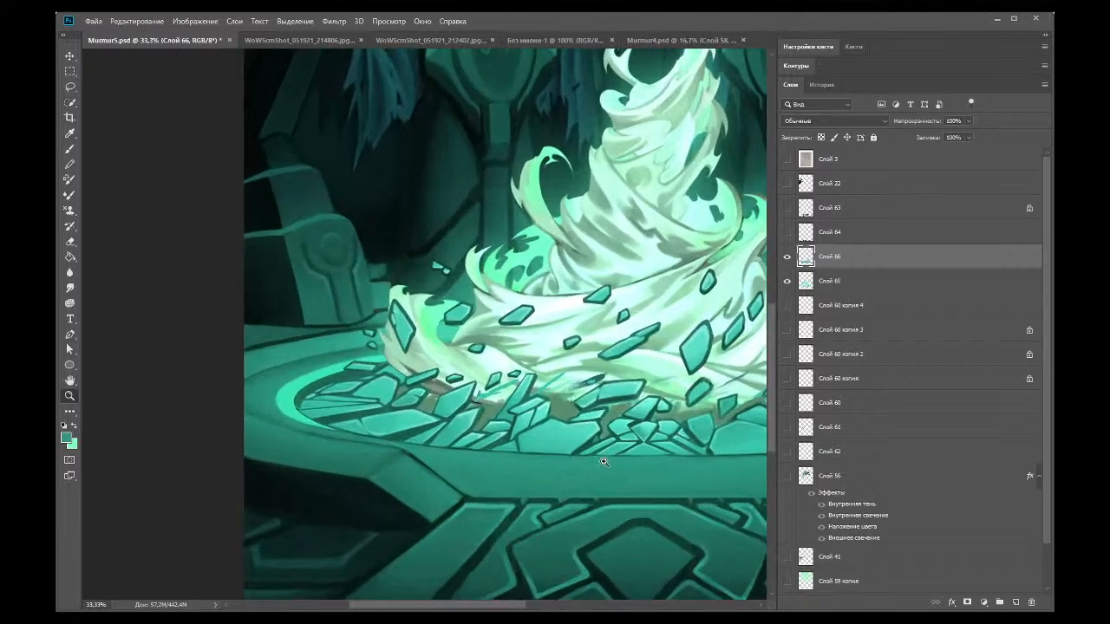
click(630, 447)
scroll(534, 471, right, 2)
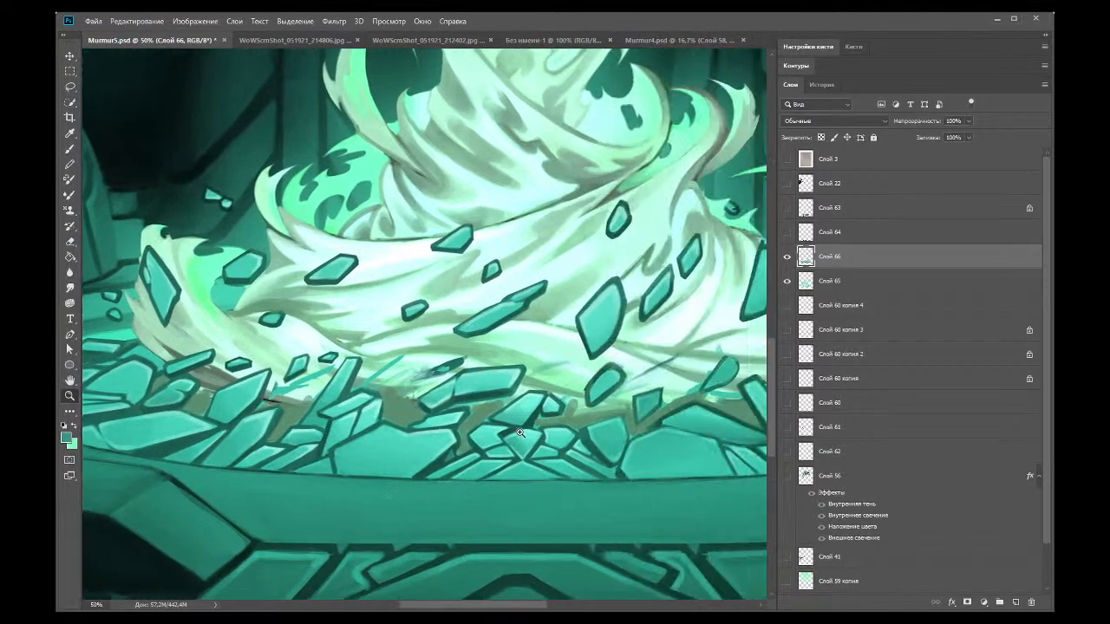
click(359, 394)
key(i)
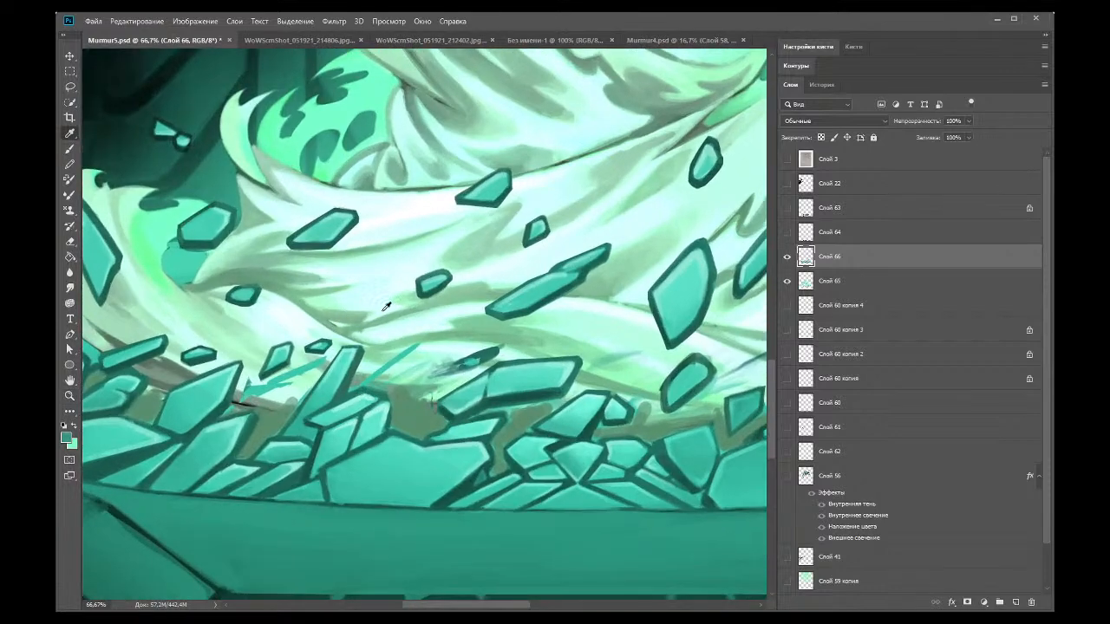
click(429, 339)
click(70, 148)
click(70, 134)
key(b)
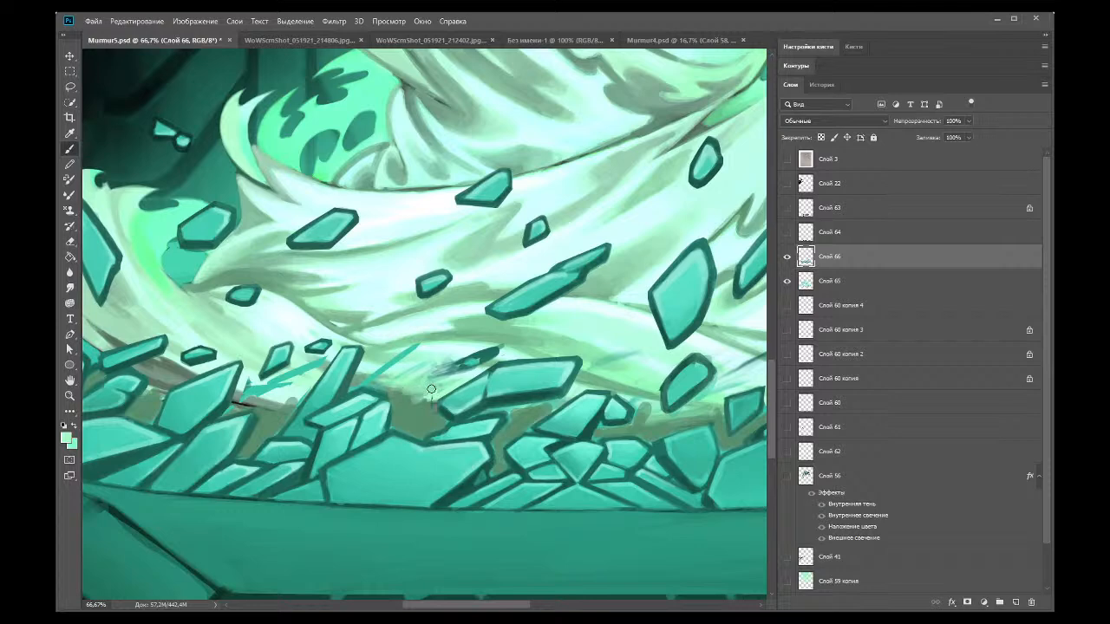
key(i)
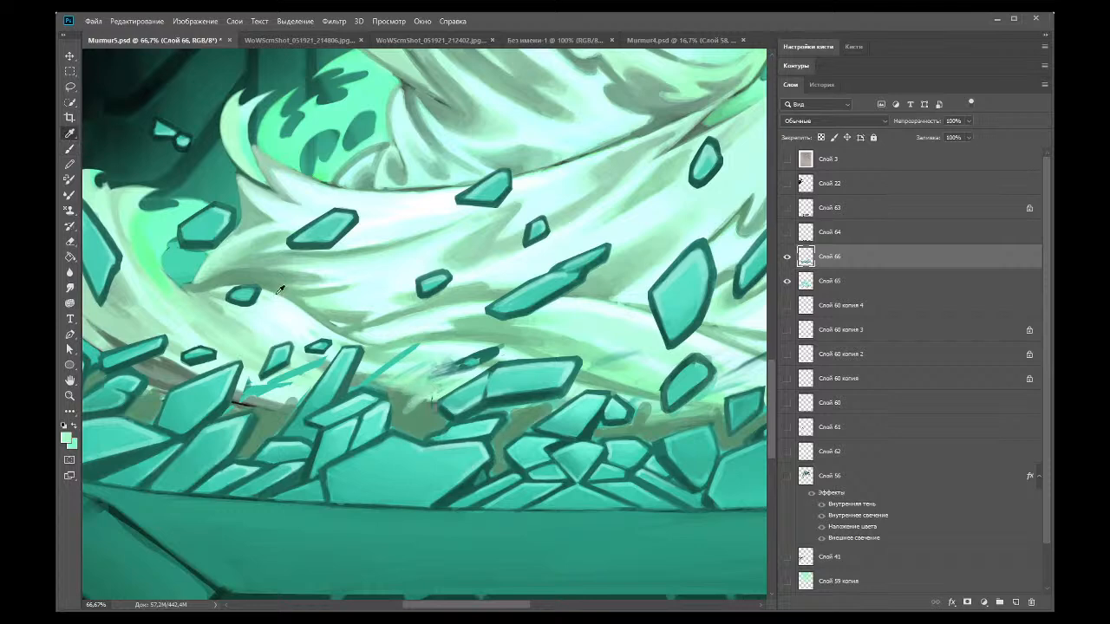
click(409, 410)
key(b)
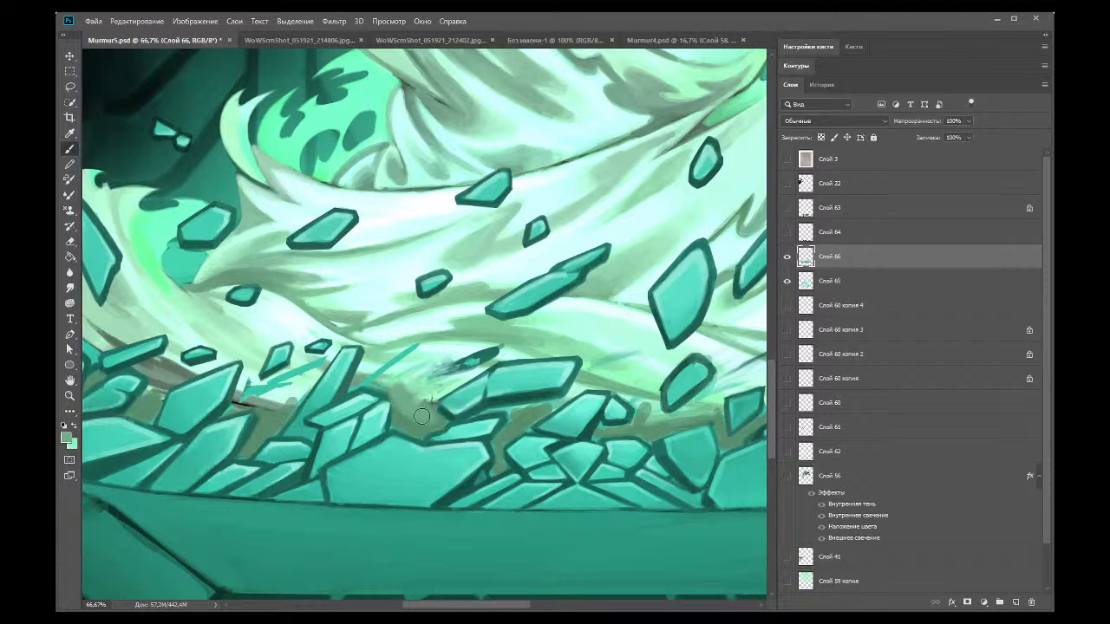
Step: Pick colours inside the olive gap and at its upper edge and keep softening the transition with the Brush
click(69, 133)
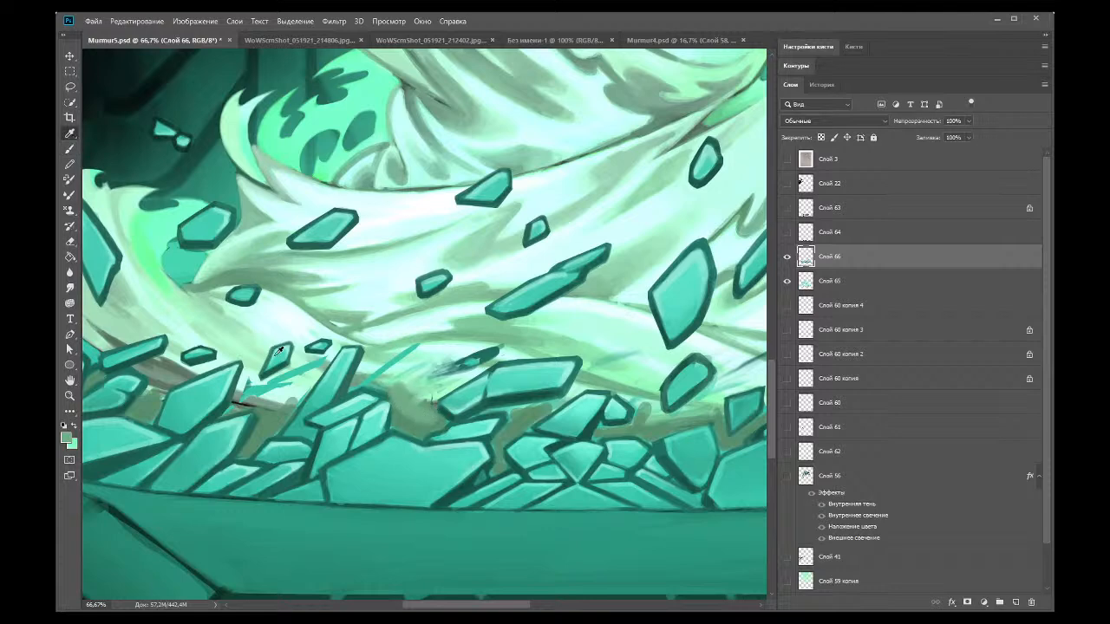
click(402, 404)
key(b)
click(73, 132)
click(441, 392)
click(71, 150)
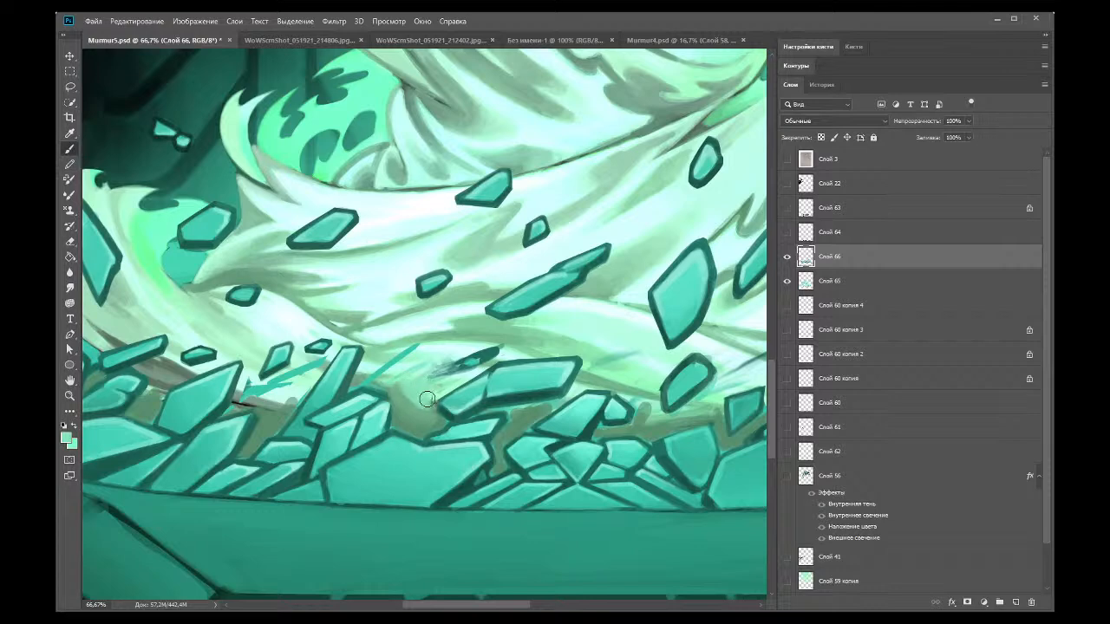
Step: Sample tones beside the dark mark and along the vortex's lower edge, and brush a smoother blend across the gap's top
key(i)
click(432, 404)
key(b)
key(i)
click(408, 382)
key(b)
mouse_move(416, 395)
mouse_down()
mouse_move(425, 410)
mouse_move(406, 385)
mouse_up()
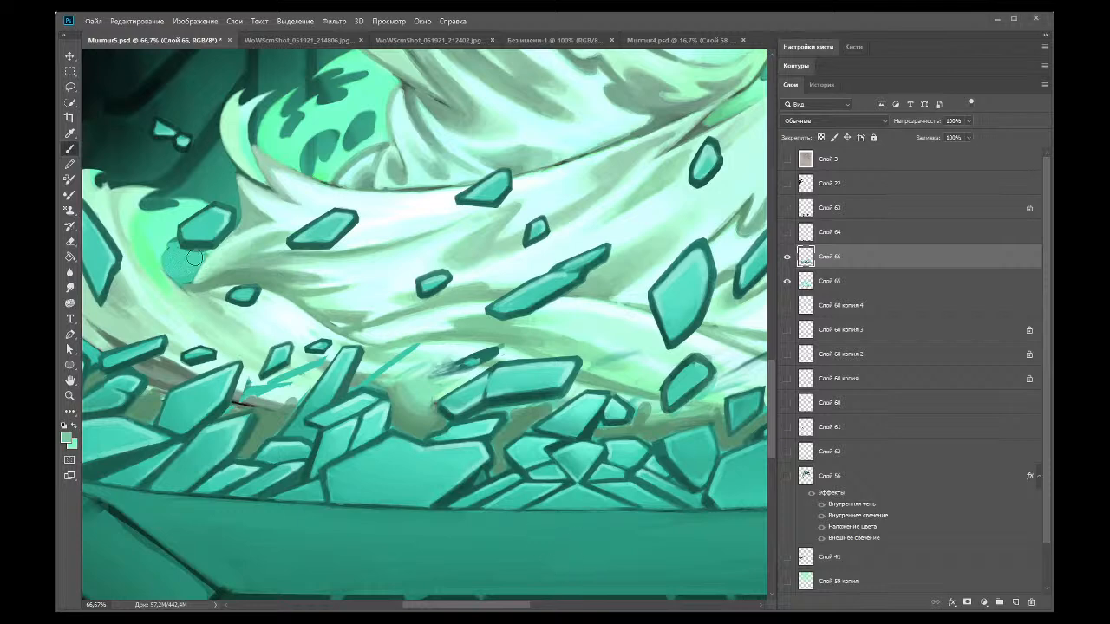
Step: Paint over the remaining dark mark beside the tilted stone with sampled green and check the blend against the whole scene
click(71, 132)
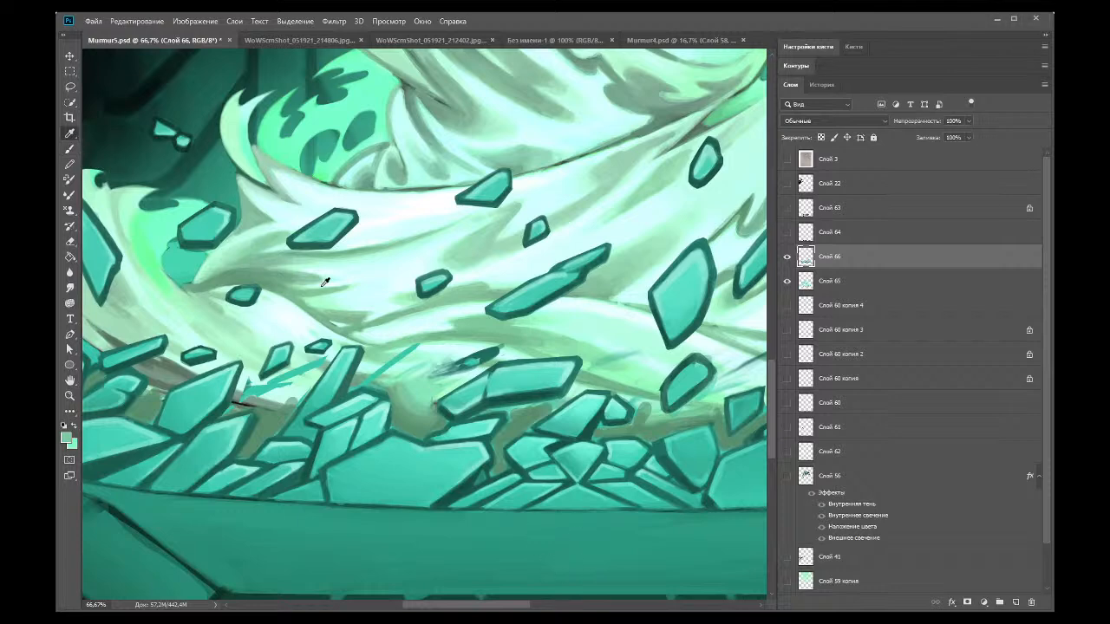
click(433, 407)
click(70, 149)
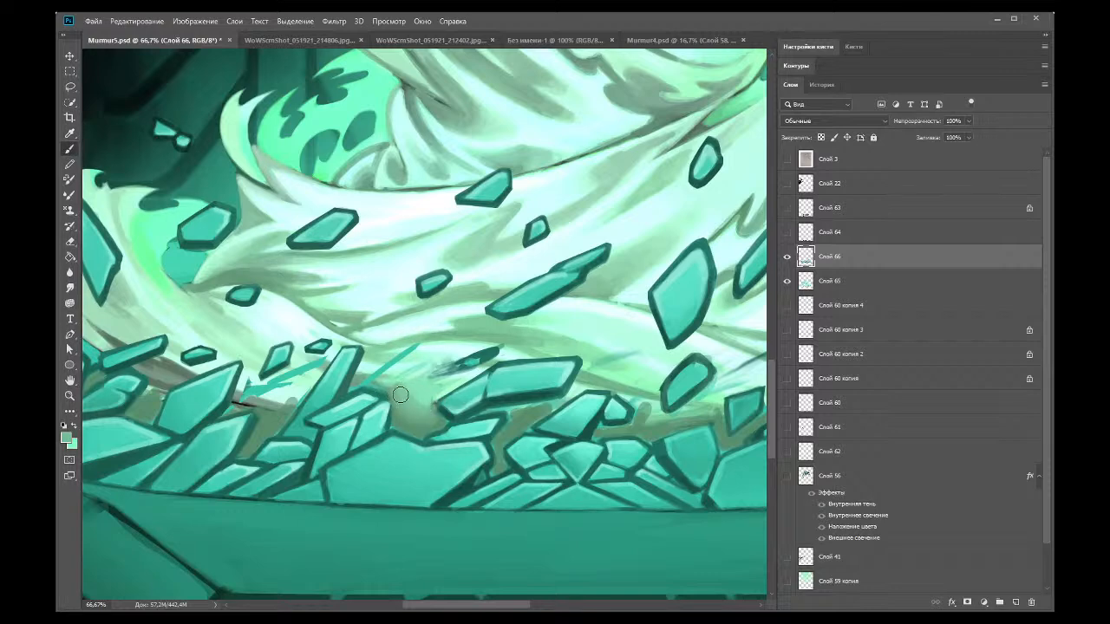
click(70, 132)
click(70, 148)
click(70, 396)
alt+click(169, 103)
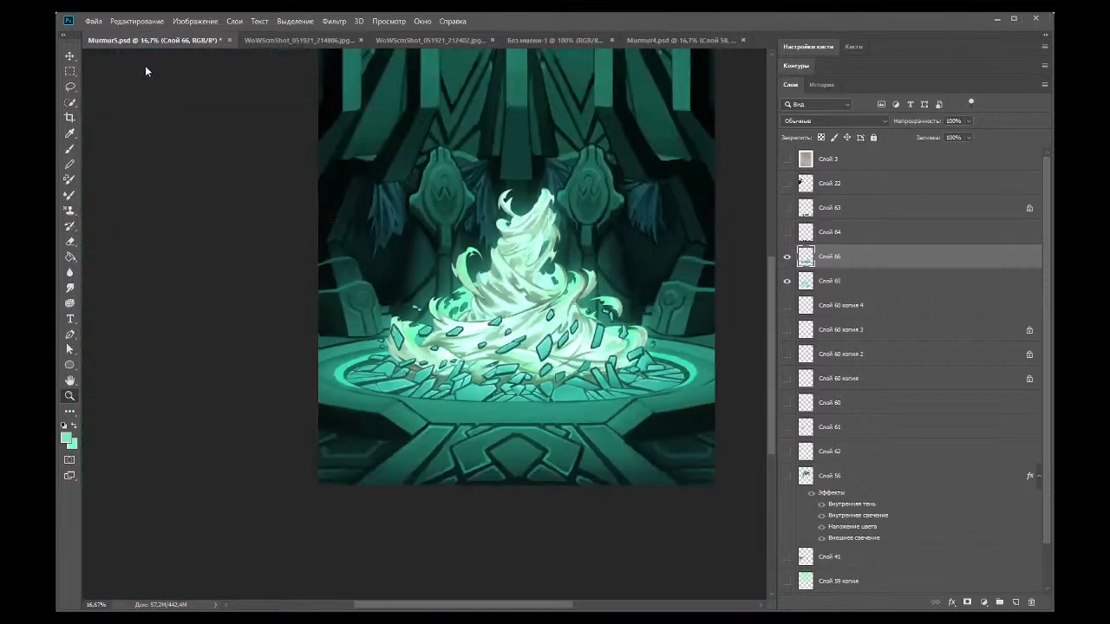
Step: Sample teal from the upright stone and paint it over the olive gap between the central stones
drag(458, 369, 518, 364)
click(518, 364)
click(69, 133)
click(494, 346)
key(b)
key(i)
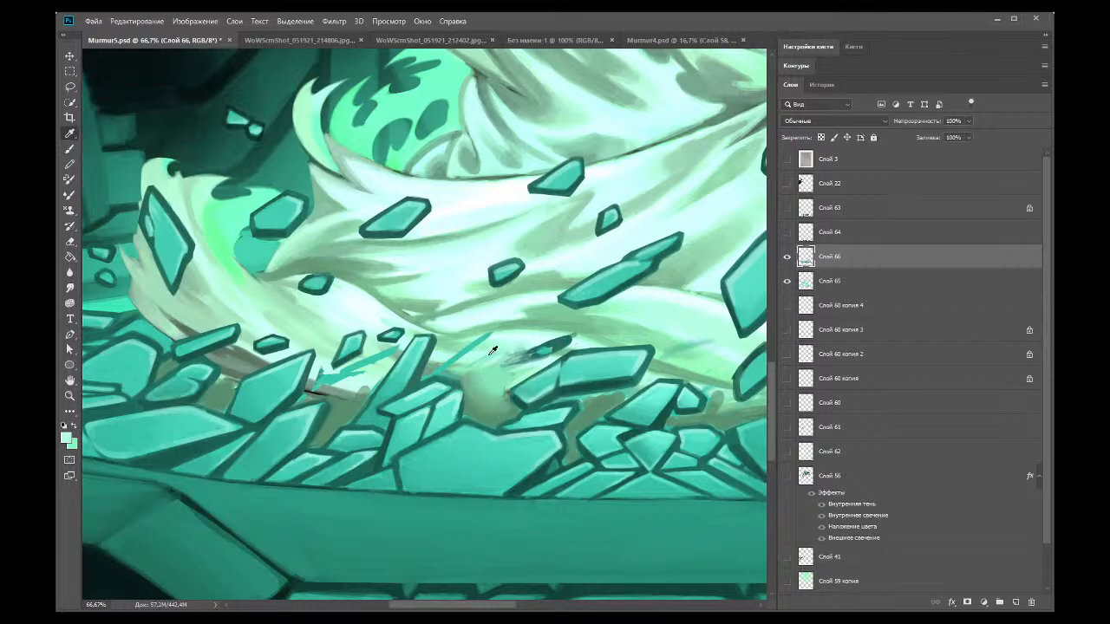
click(423, 338)
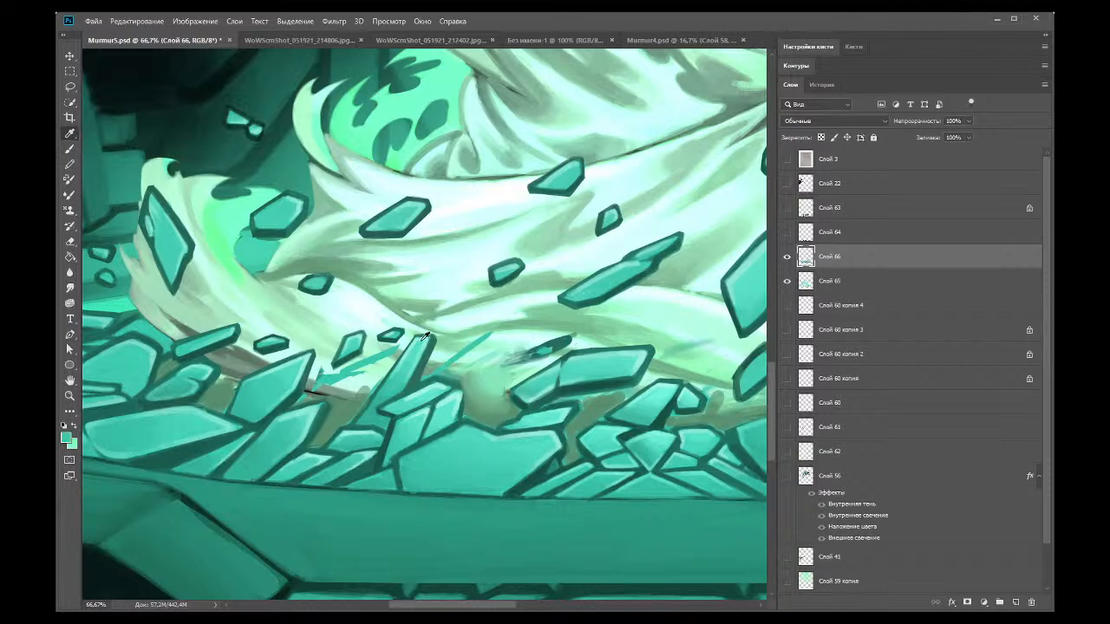
click(70, 150)
mouse_move(471, 395)
mouse_down()
mouse_move(482, 411)
mouse_move(511, 410)
mouse_up()
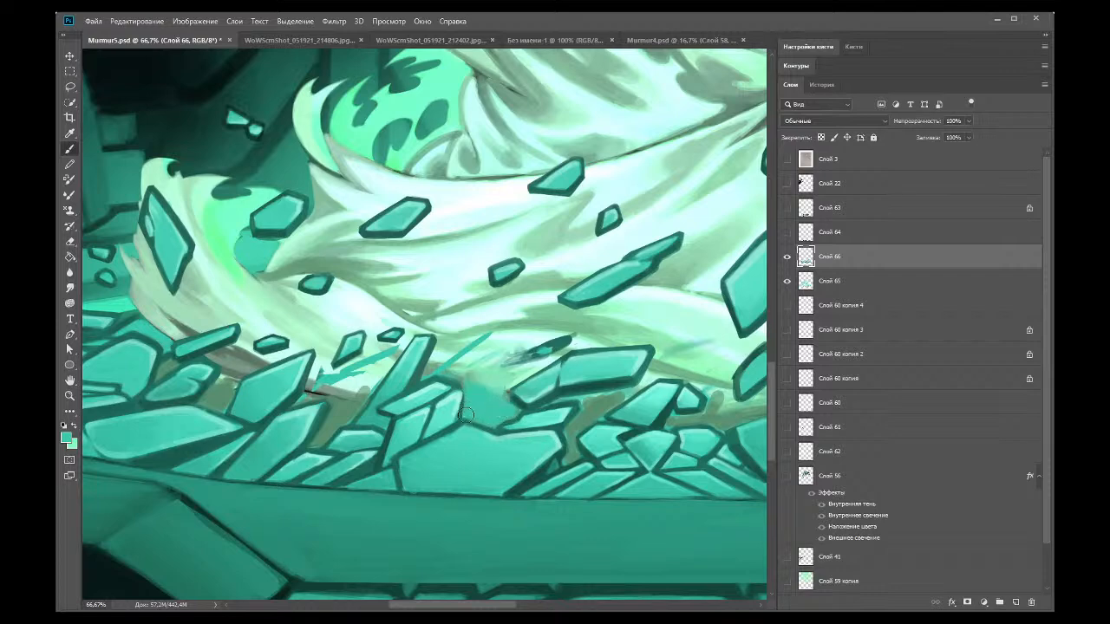
Step: Sample pale green from the vortex's lower edge and brush a soft glow into the teal patch between the stones
click(70, 134)
click(486, 363)
click(70, 149)
drag(483, 392, 504, 408)
click(69, 135)
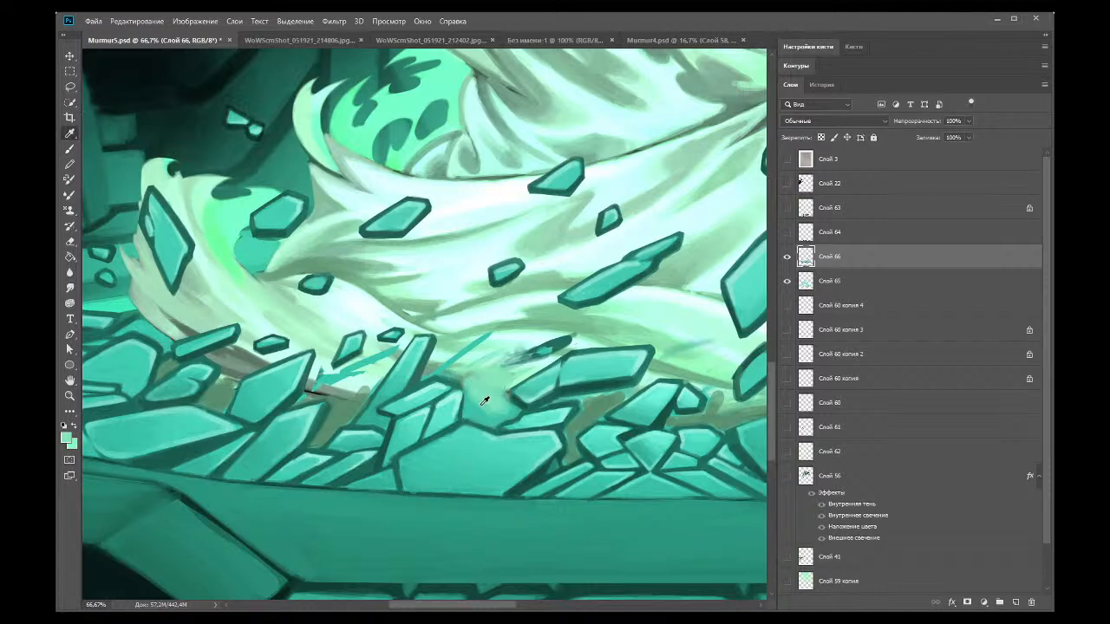
click(69, 149)
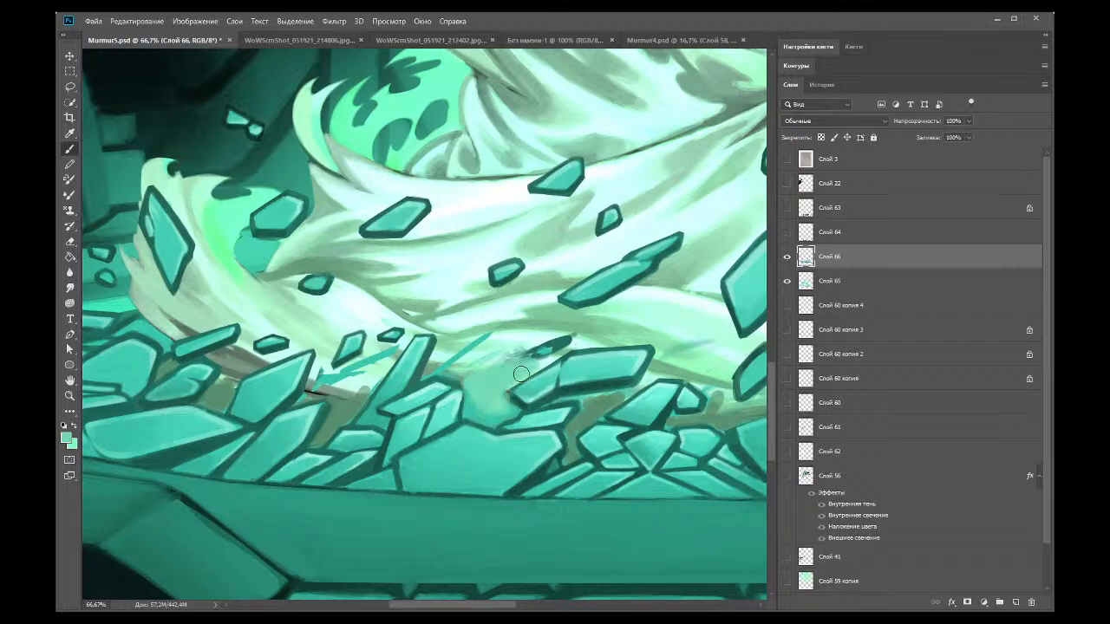
Step: Sample teal from the patch's lower edge and brush it into the glow to even out the area between the stones
click(72, 135)
click(509, 411)
key(b)
click(73, 133)
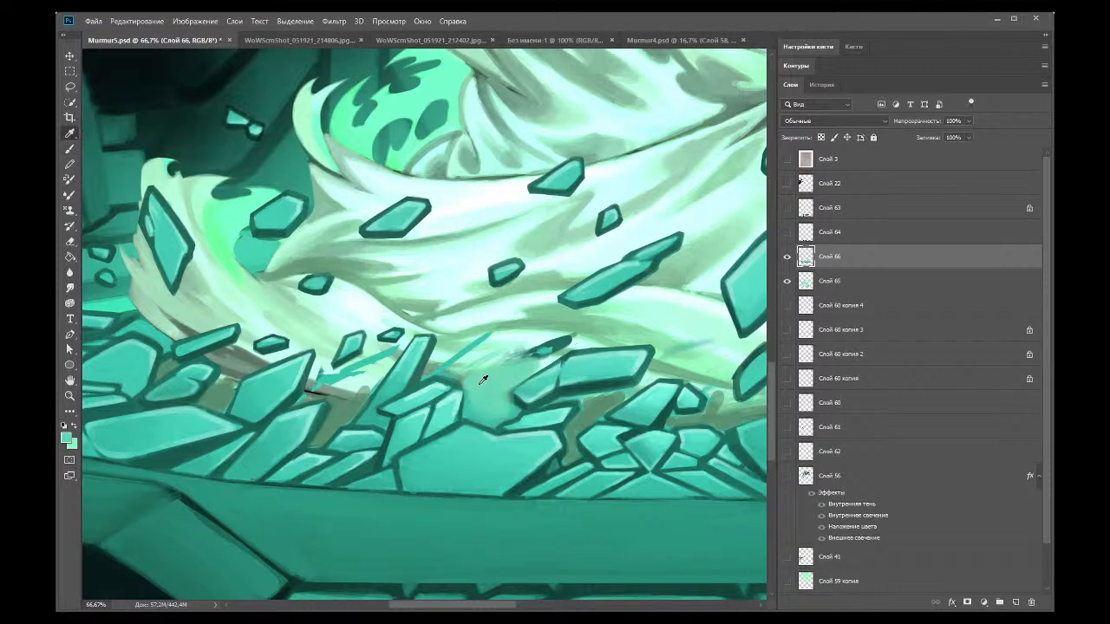
key(b)
Step: Erase the stray teal streaks and the small shard from the vortex just above the teal gap
click(70, 241)
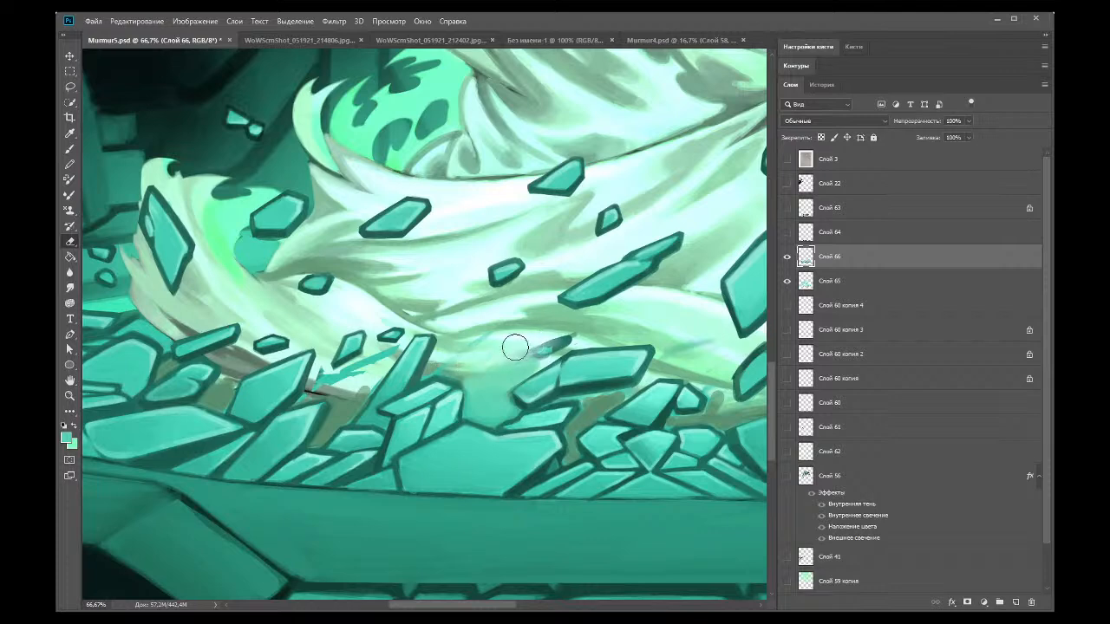
drag(472, 363, 537, 324)
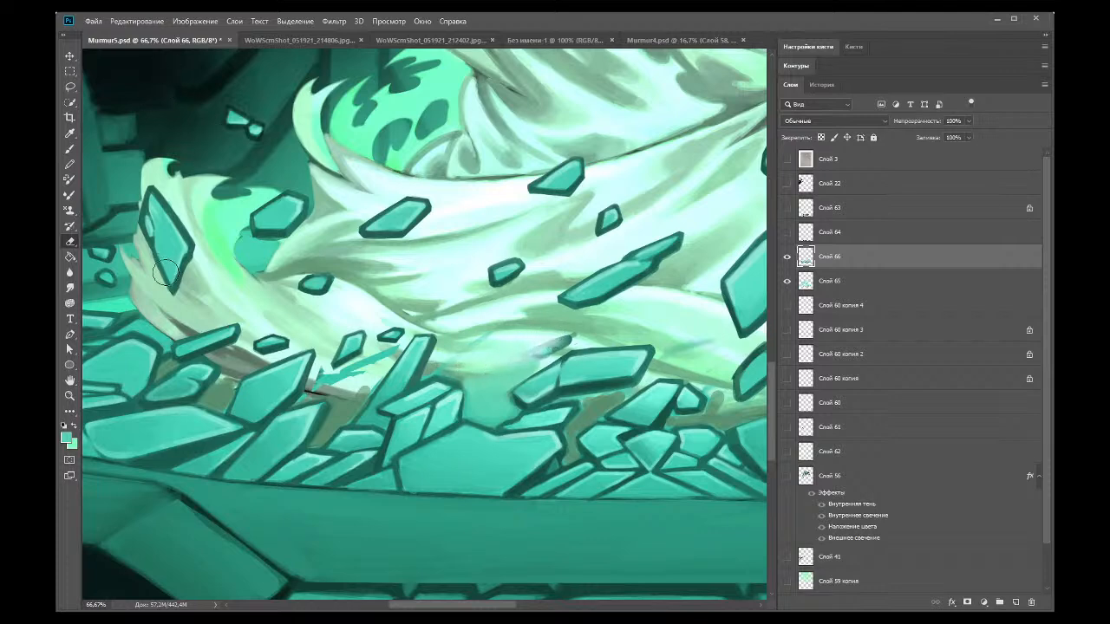
mouse_move(504, 371)
mouse_down()
mouse_move(464, 369)
mouse_move(580, 330)
mouse_move(532, 358)
mouse_move(543, 347)
mouse_move(474, 342)
mouse_move(451, 354)
mouse_move(489, 339)
mouse_move(444, 366)
mouse_move(520, 338)
mouse_move(475, 365)
mouse_move(500, 373)
mouse_move(465, 374)
mouse_up()
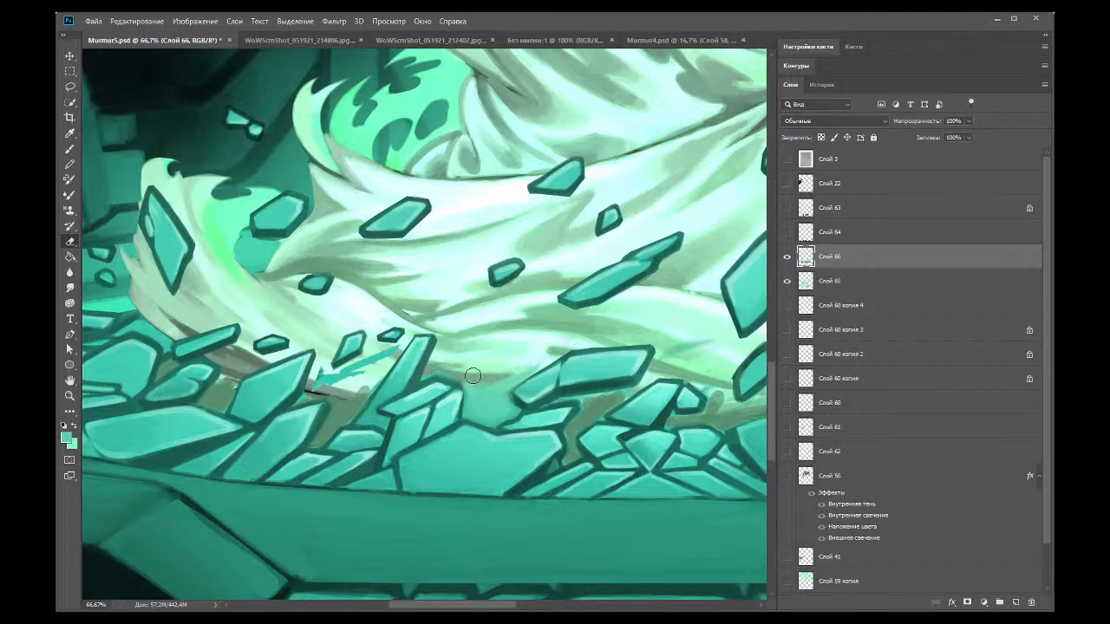
Step: Sample a muted grey-green and brush a shadow from the vortex's lower edge down into the teal gap
click(70, 149)
click(69, 133)
key(b)
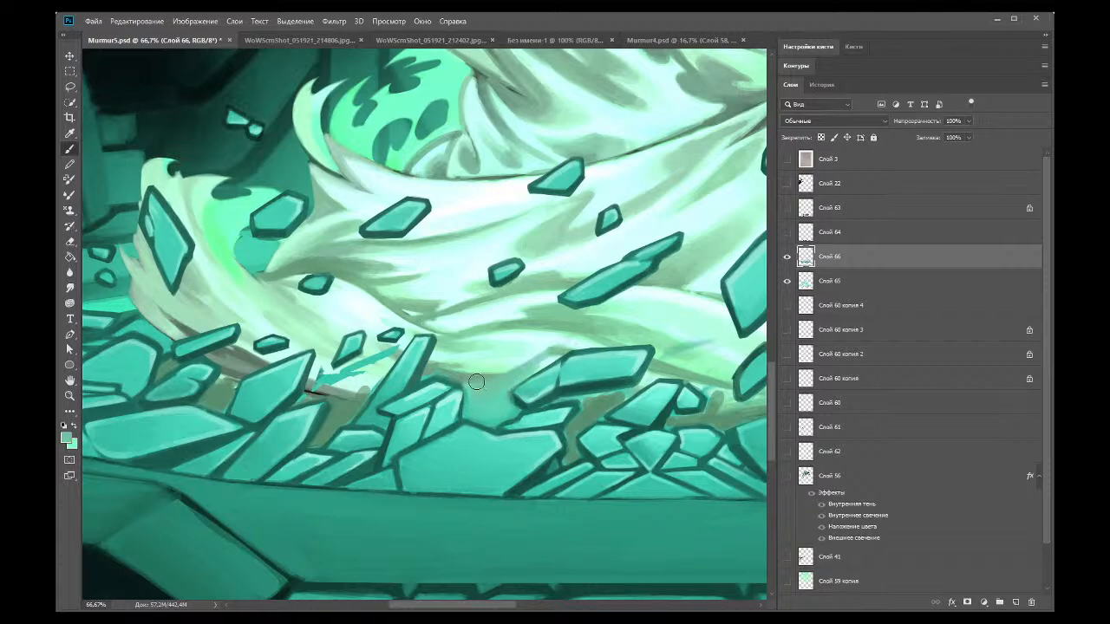
click(71, 131)
click(465, 372)
key(b)
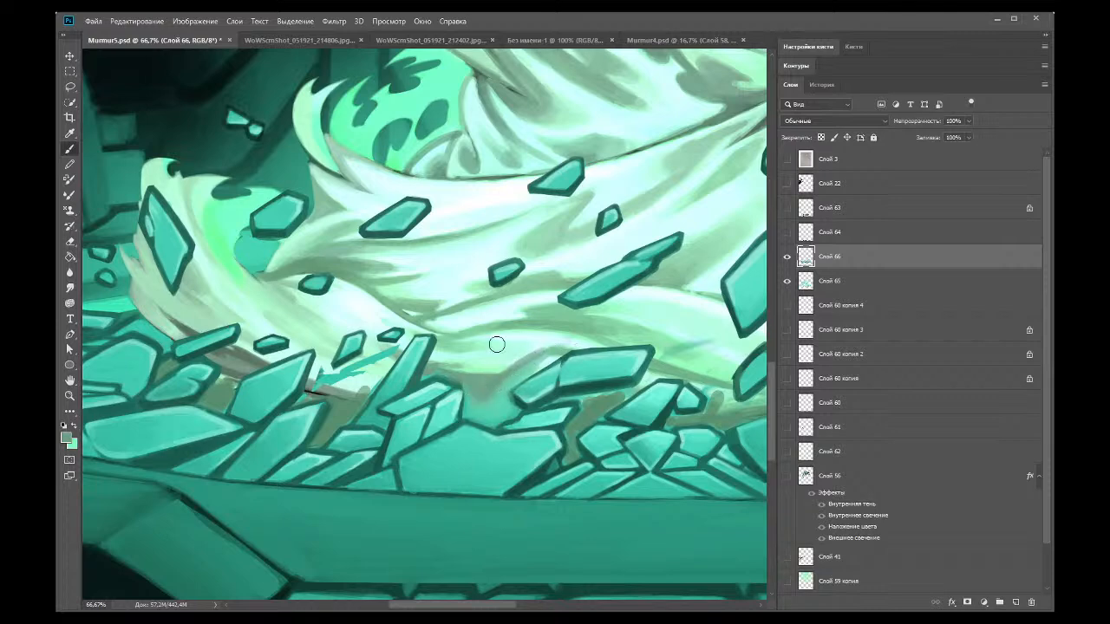
Step: Soften the grey-green shadow by brushing sampled teal-green across the gap between the stones
click(70, 241)
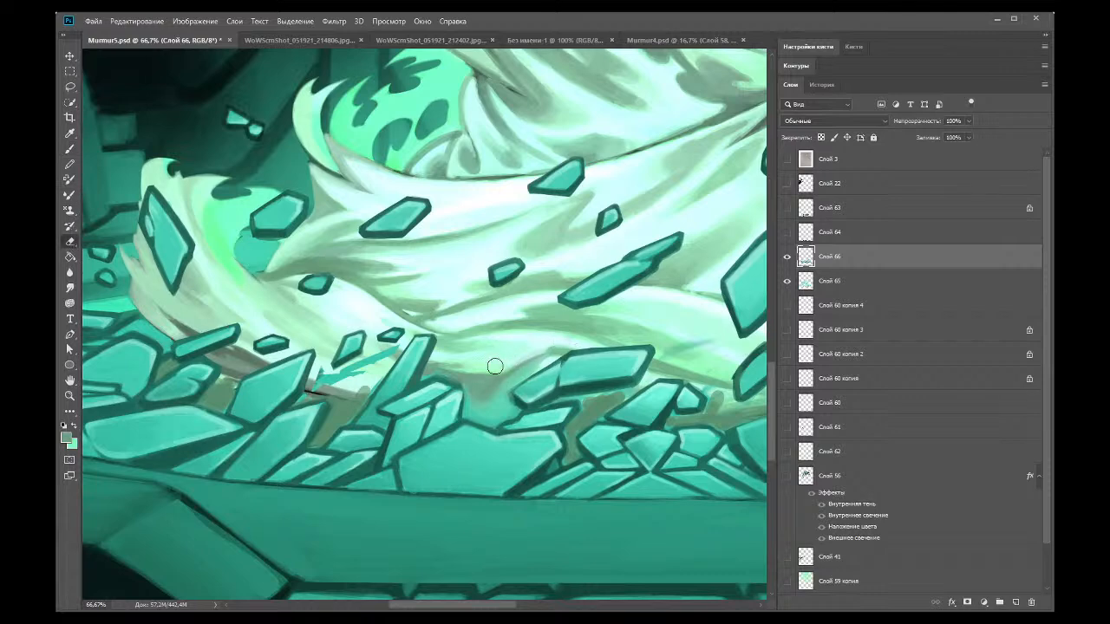
click(70, 133)
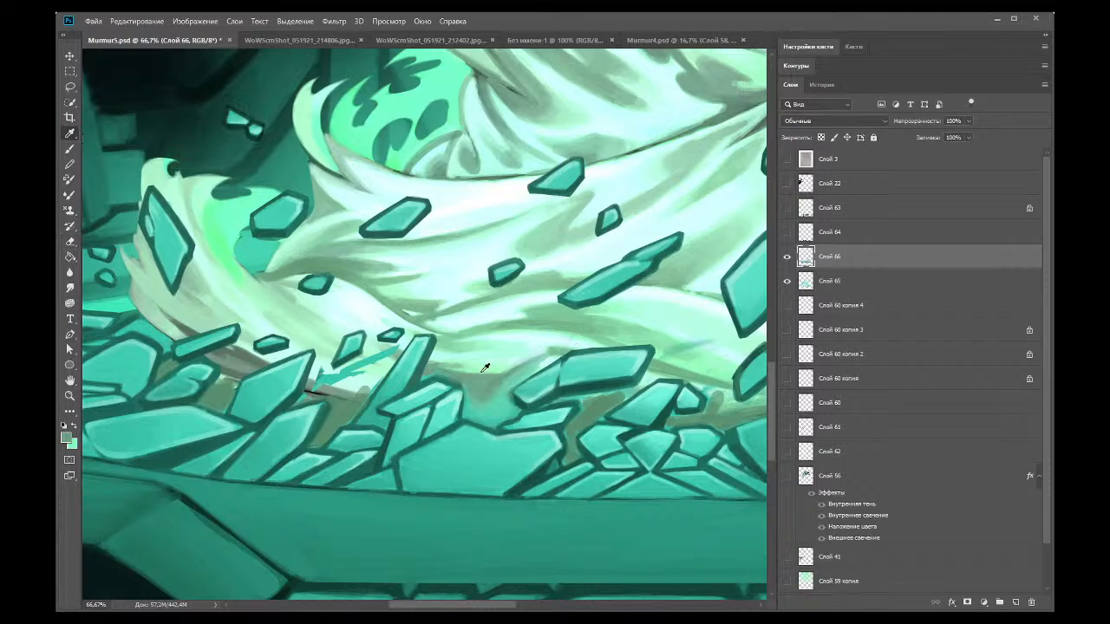
click(476, 396)
key(b)
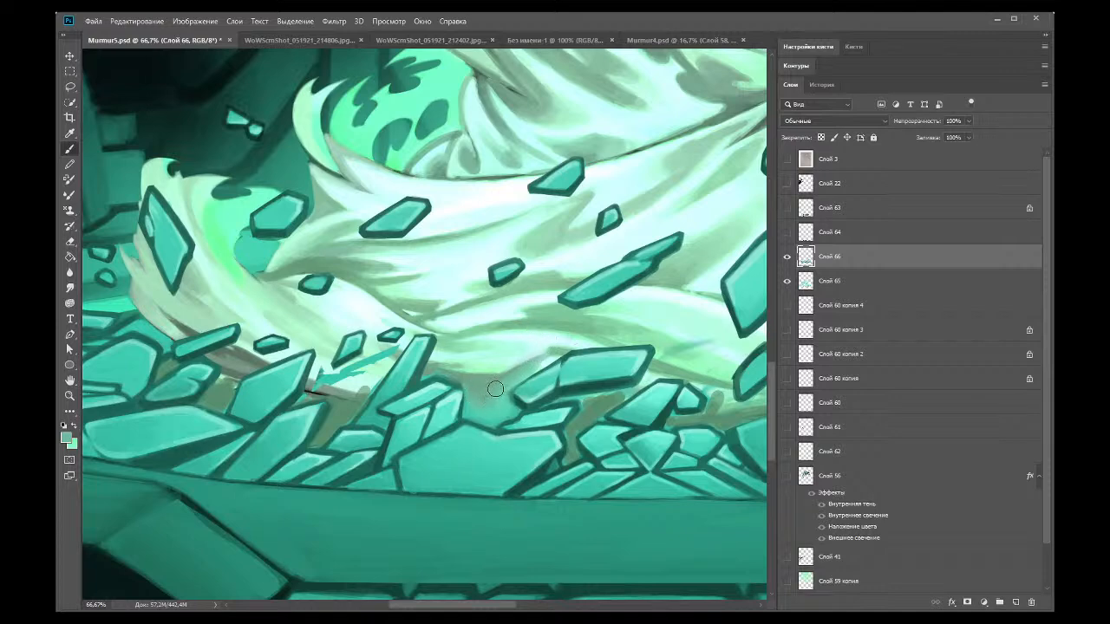
click(70, 132)
click(71, 149)
drag(504, 385, 473, 395)
Step: Brush a near-white highlight sampled from the vortex along its lower edge above the gap and erase the excess
click(71, 134)
click(466, 294)
click(71, 147)
mouse_move(488, 380)
mouse_down()
mouse_move(551, 345)
mouse_move(459, 376)
mouse_move(524, 361)
mouse_move(472, 377)
mouse_move(485, 376)
mouse_up()
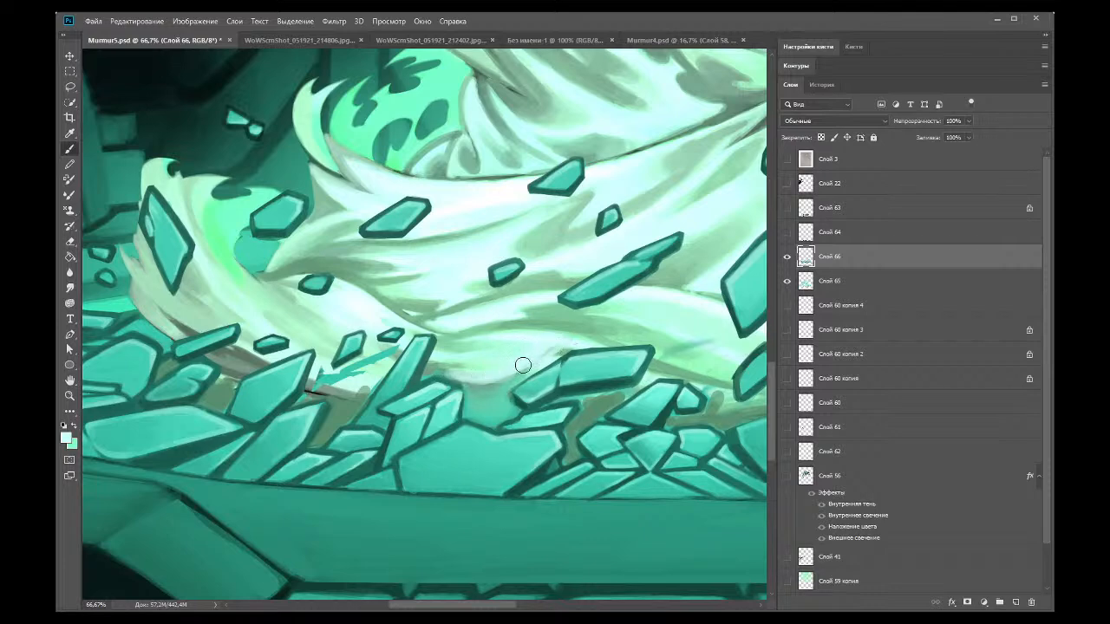
click(70, 241)
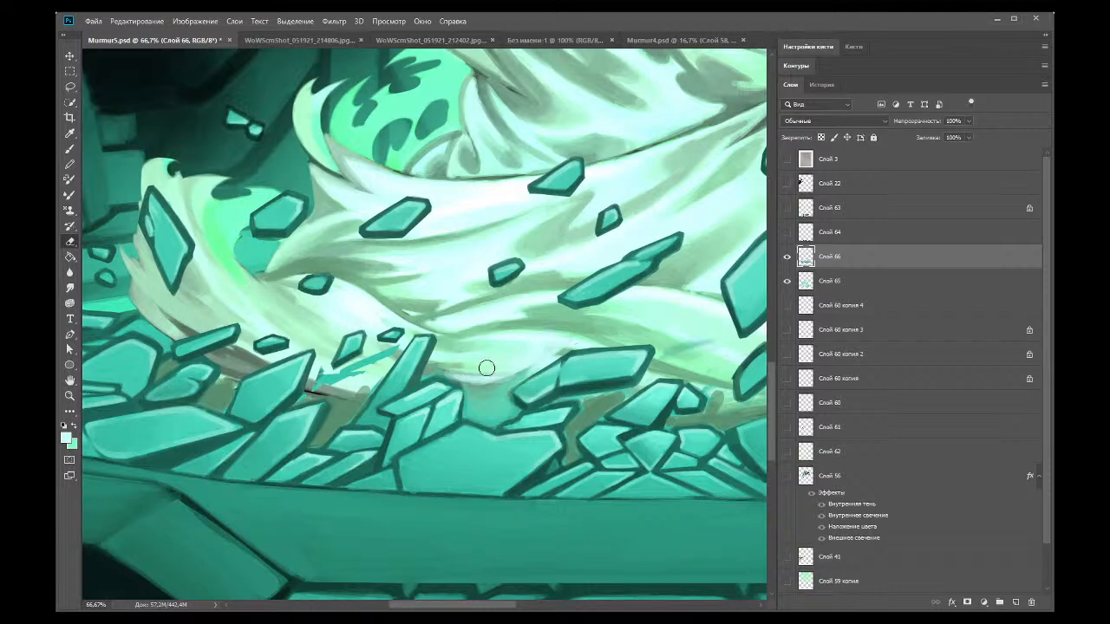
mouse_move(485, 368)
mouse_down()
mouse_move(450, 369)
mouse_move(521, 364)
mouse_move(457, 373)
mouse_move(538, 350)
mouse_up()
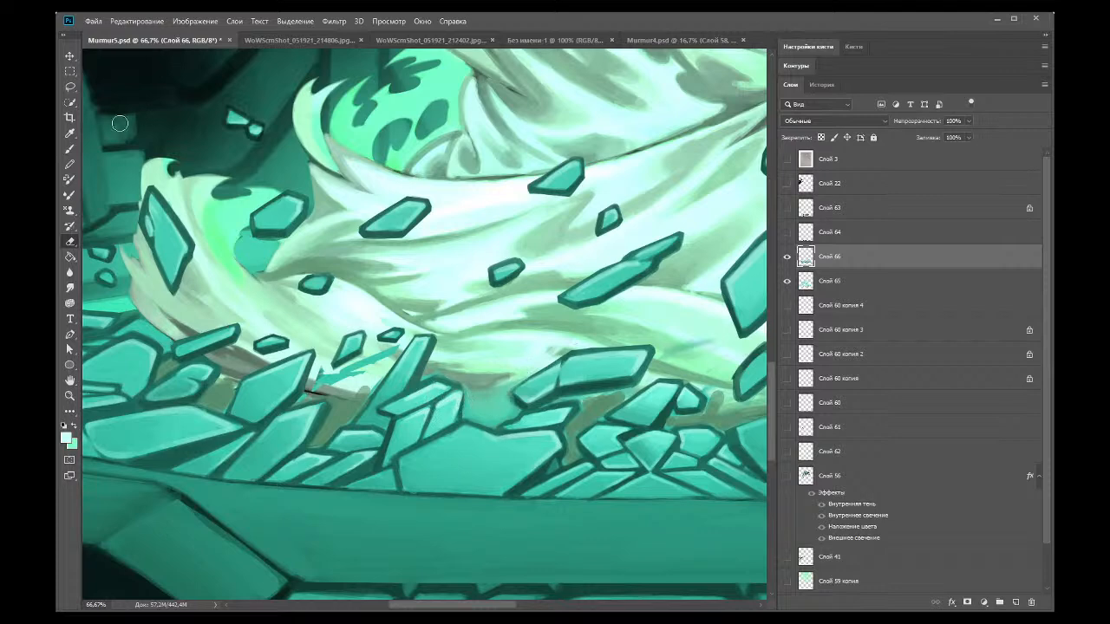
click(70, 132)
Step: Add a new empty layer above the debris layer Слой 66 and switch to the document Без имени-1
click(68, 397)
scroll(450, 293, down, 4)
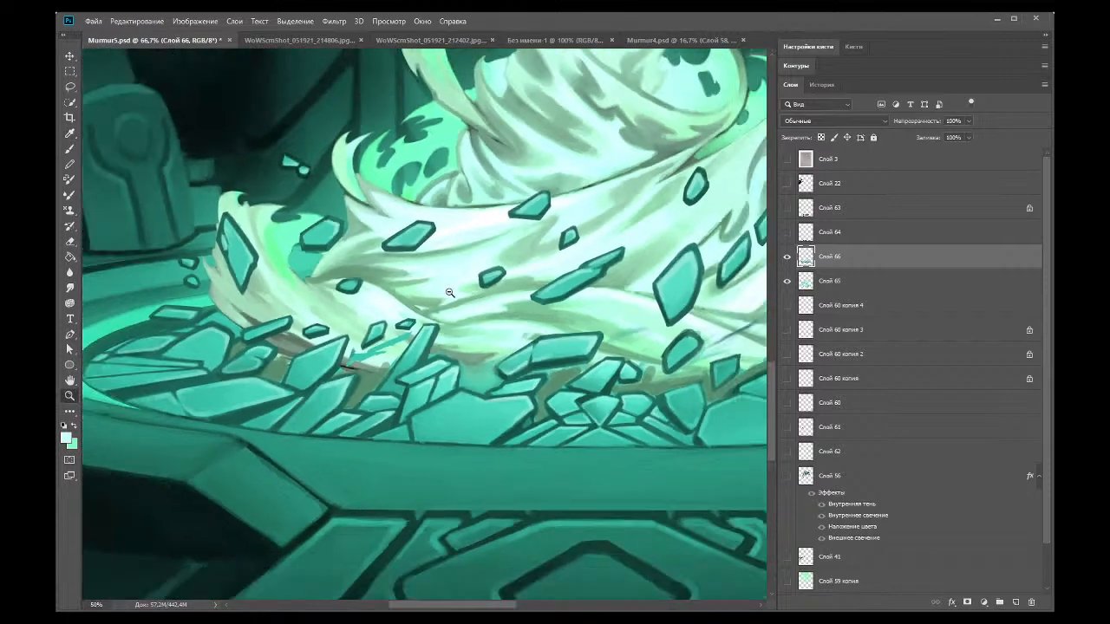
click(1016, 602)
scroll(347, 395, up, 2)
click(598, 257)
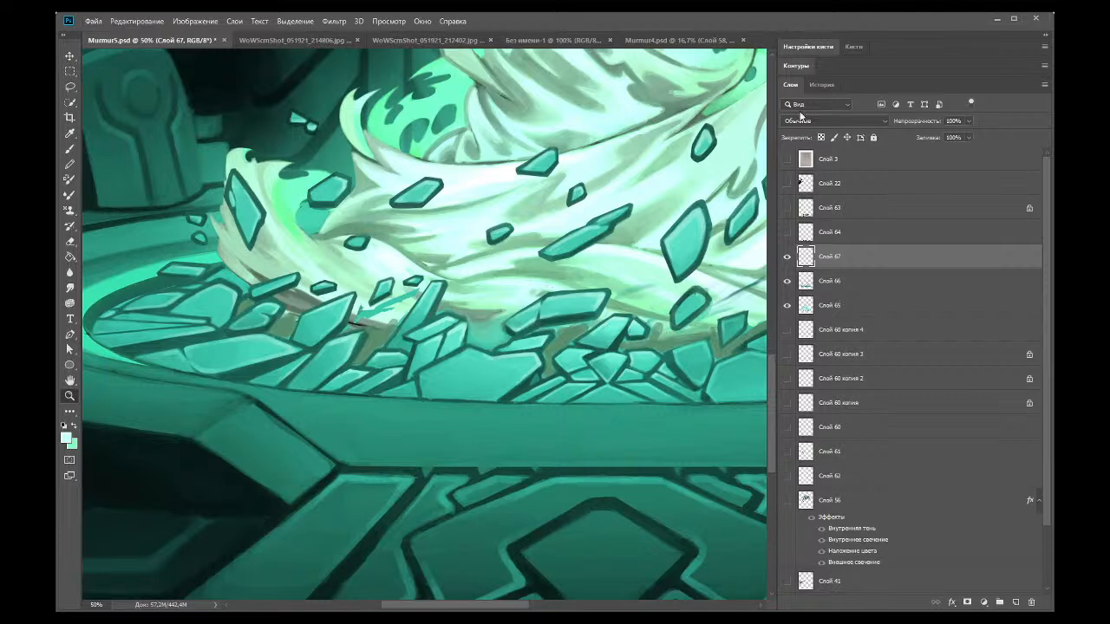
click(519, 39)
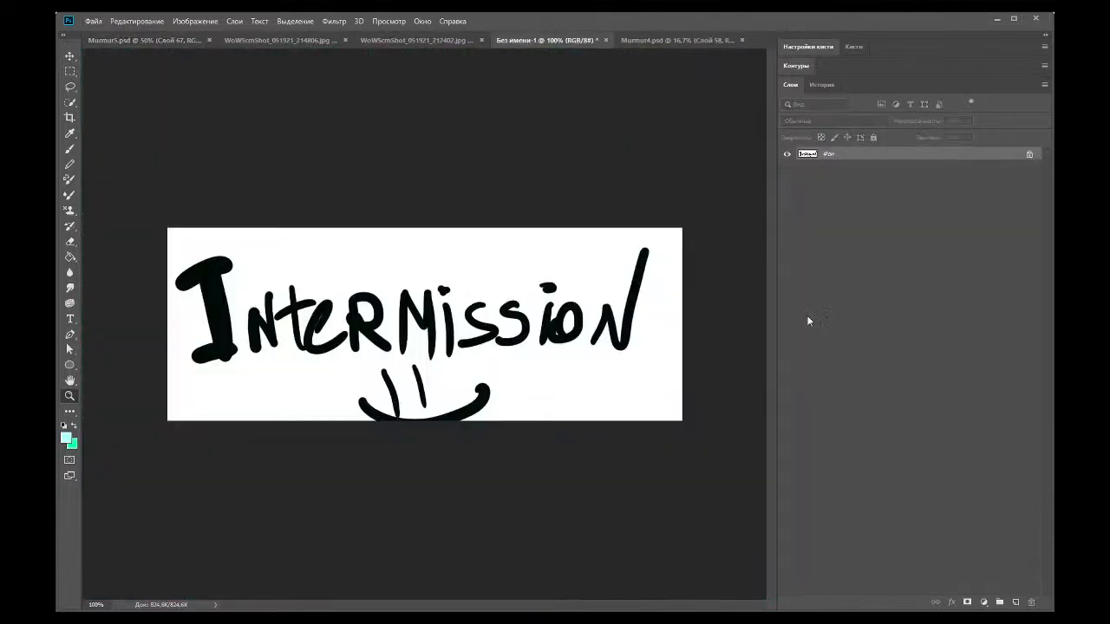
Step: Close the wide blank Без имени-1 document and add an empty layer to a new square blank document
key(m)
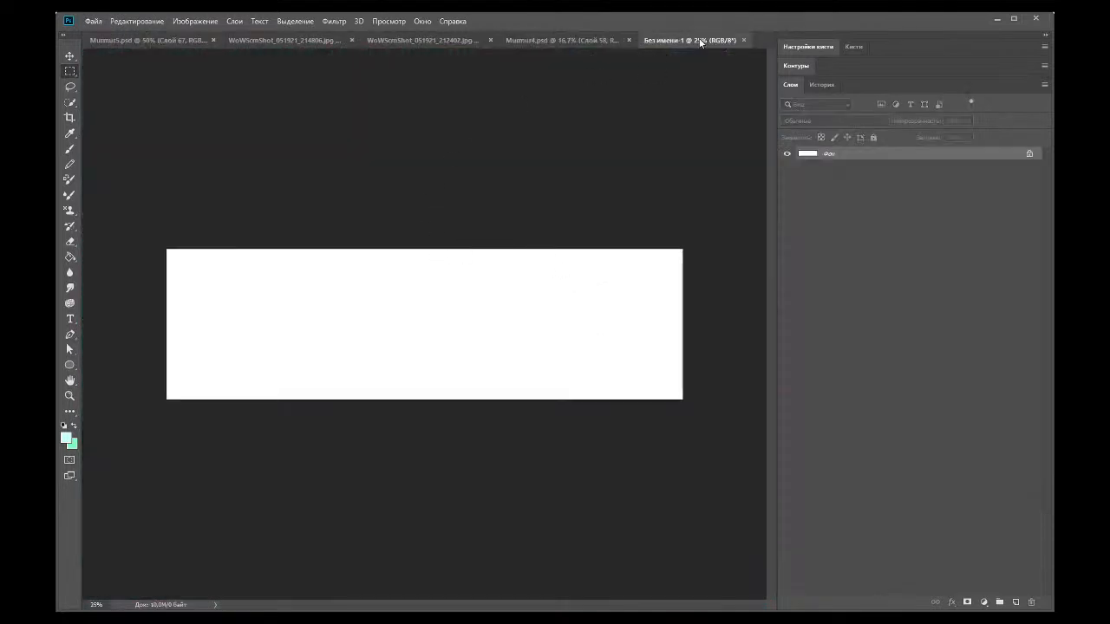
click(743, 40)
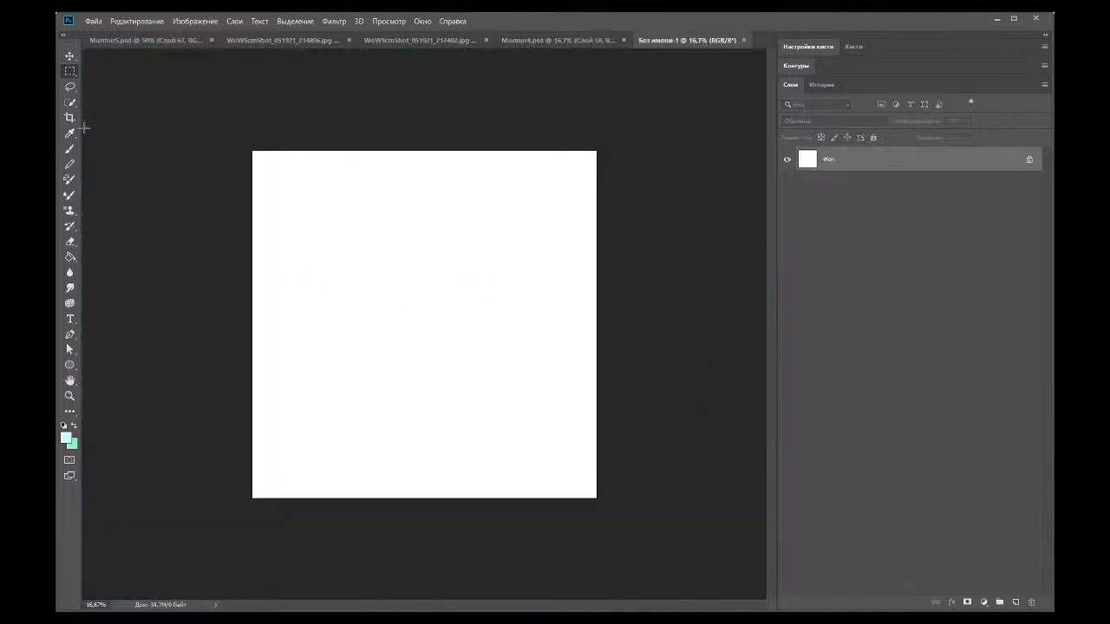
click(1015, 601)
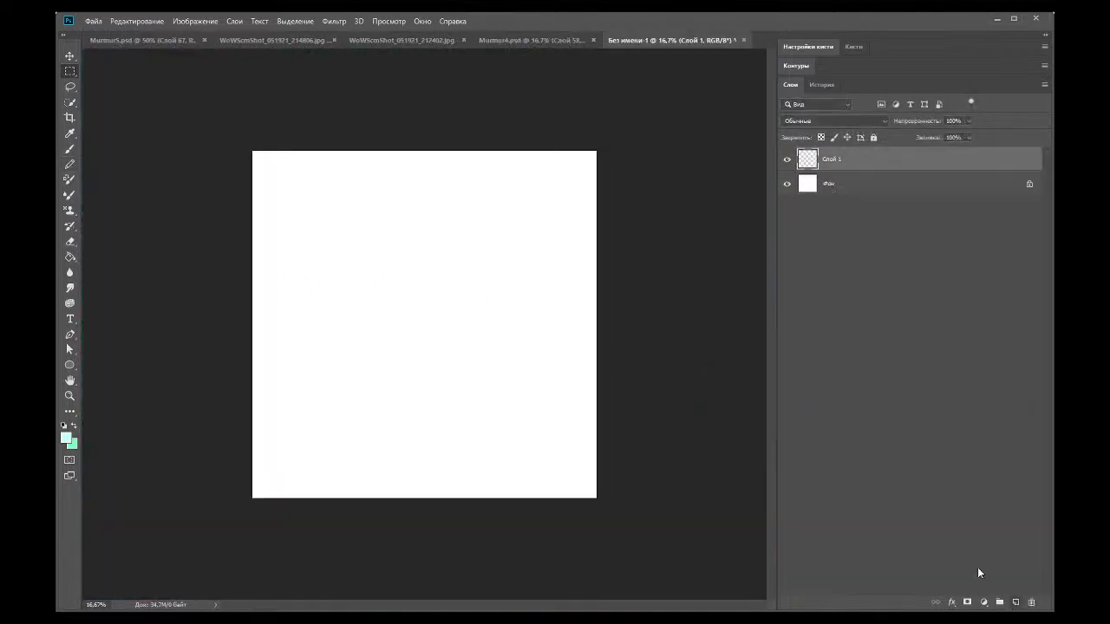
Step: Test the Brush and Smudge tools by painting and smearing pale aqua strokes near the middle of the blank canvas
click(69, 148)
drag(389, 304, 364, 332)
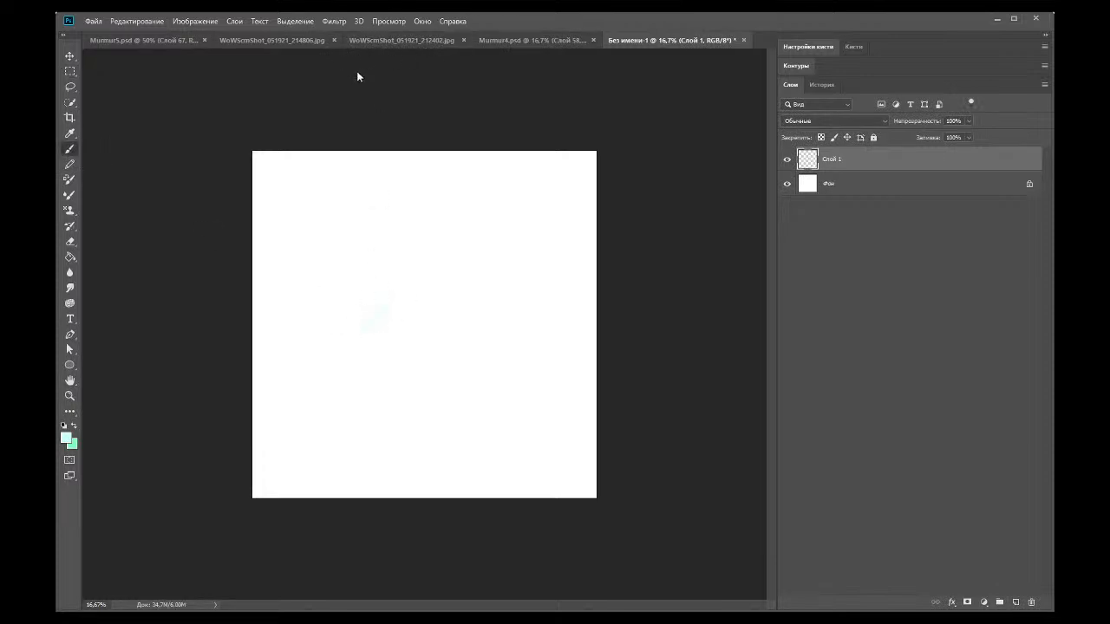
drag(404, 314, 444, 298)
mouse_move(366, 325)
mouse_down()
mouse_move(447, 328)
mouse_move(408, 325)
mouse_move(448, 325)
mouse_up()
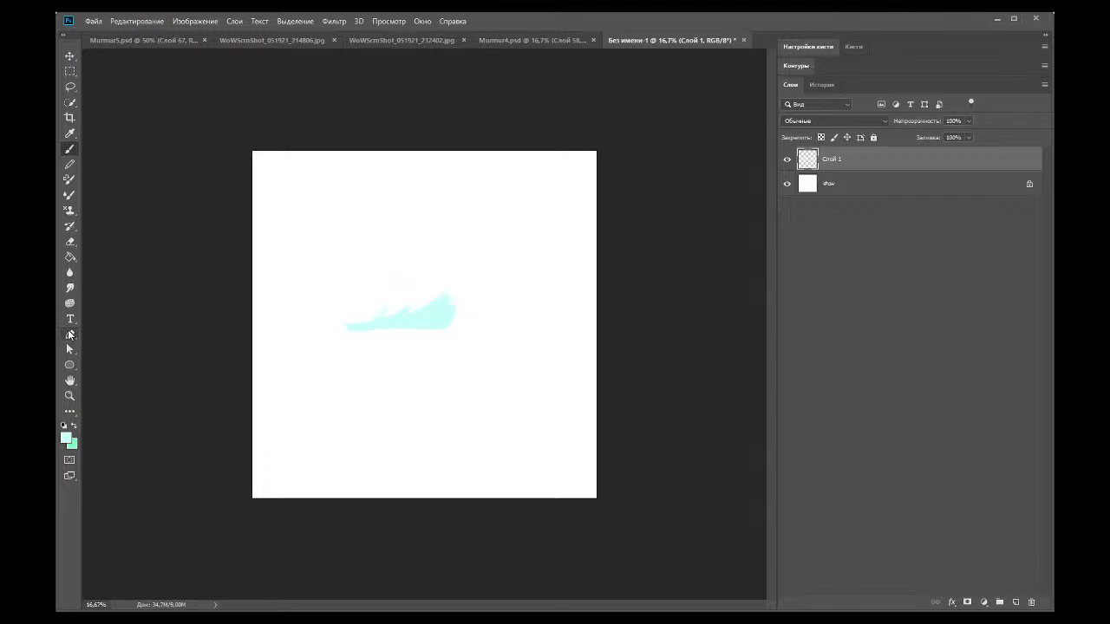
click(70, 287)
mouse_move(365, 309)
mouse_down()
mouse_move(422, 293)
mouse_move(384, 318)
mouse_move(464, 278)
mouse_move(454, 301)
mouse_move(477, 278)
mouse_move(416, 305)
mouse_move(482, 281)
mouse_move(413, 303)
mouse_move(487, 270)
mouse_move(396, 313)
mouse_move(476, 268)
mouse_move(462, 265)
mouse_move(386, 316)
mouse_move(428, 306)
mouse_up()
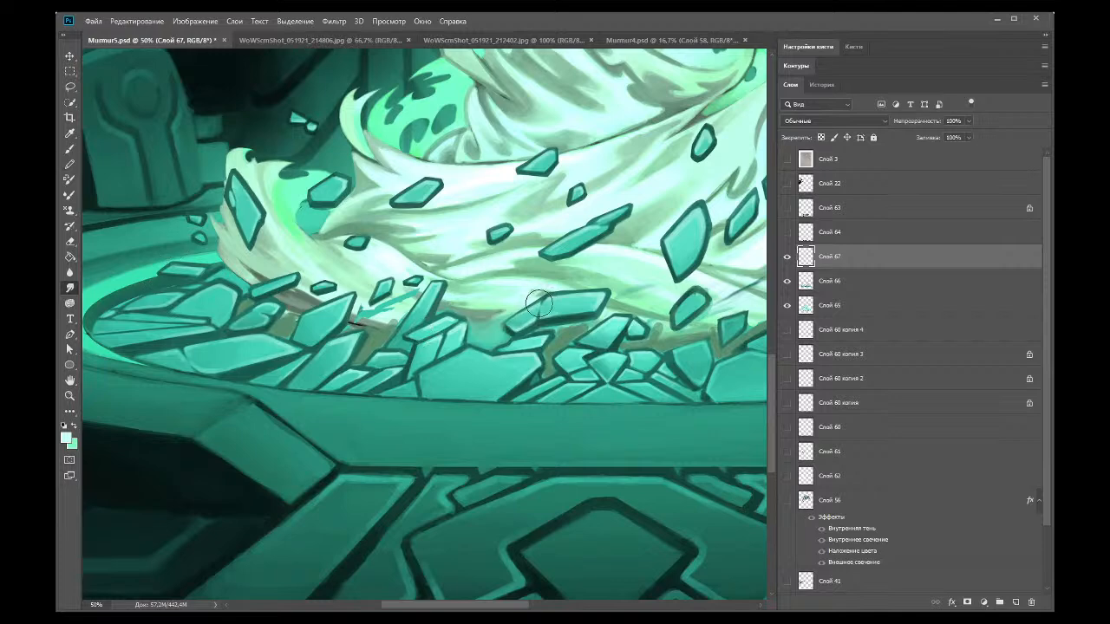
Step: In Murmur5.psd, sample a muted grey from the vortex's lower edge and brush it down into the teal gap between the stones
click(69, 396)
scroll(553, 301, down, 3)
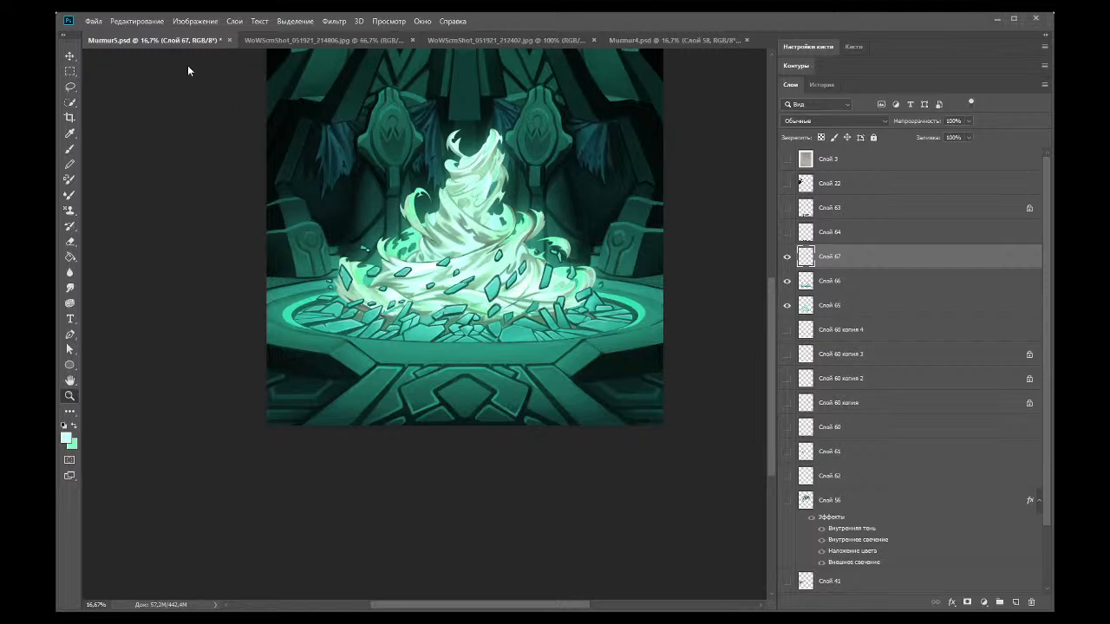
drag(386, 319, 522, 294)
click(521, 295)
click(69, 133)
click(70, 149)
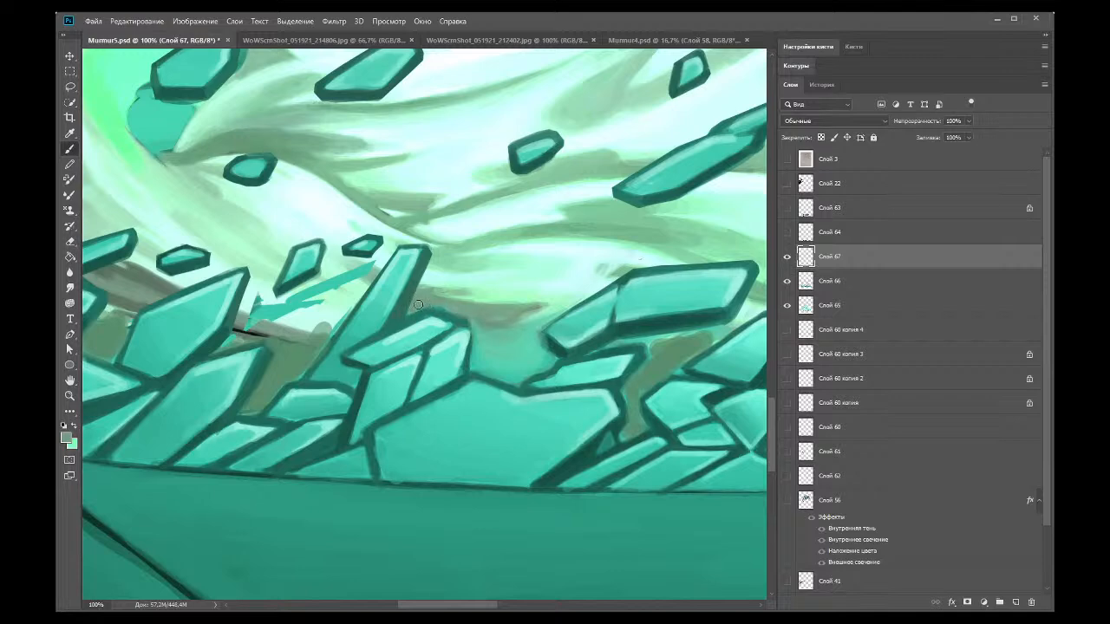
key(i)
key(b)
mouse_move(475, 357)
mouse_down()
mouse_move(491, 320)
mouse_move(487, 365)
mouse_move(511, 323)
mouse_move(484, 366)
mouse_up()
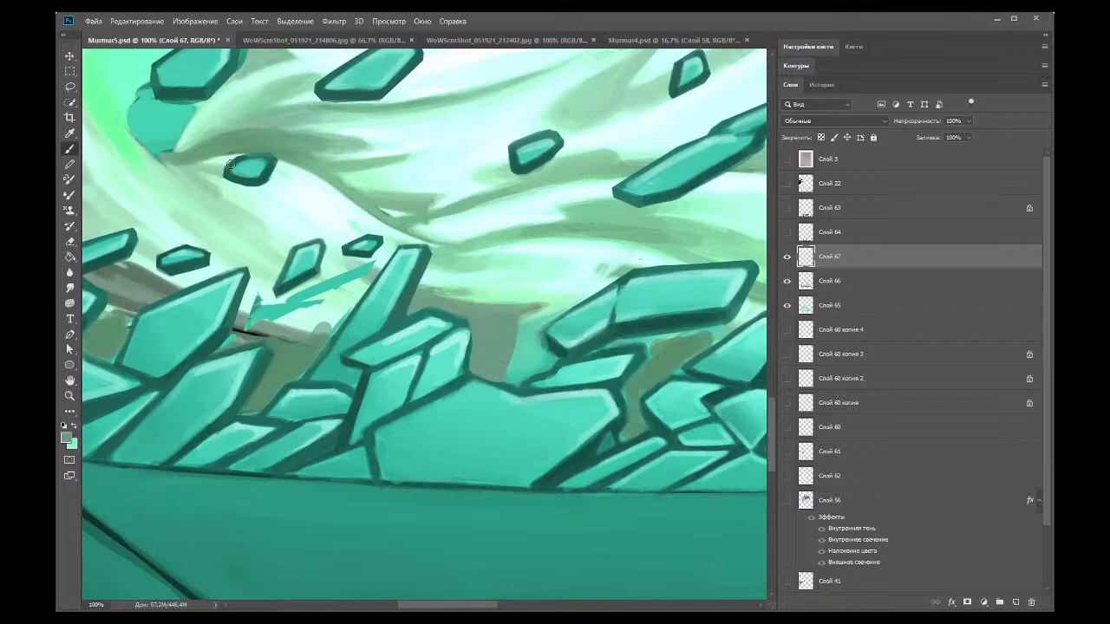
Step: Sample a pale green from the vortex and fill the rest of the gap beside the grey shadow
click(71, 134)
click(556, 303)
click(72, 149)
mouse_move(515, 340)
mouse_down()
mouse_move(544, 314)
mouse_move(528, 322)
mouse_move(552, 365)
mouse_move(503, 376)
mouse_move(527, 350)
mouse_move(504, 372)
mouse_move(525, 331)
mouse_move(529, 368)
mouse_move(513, 357)
mouse_move(484, 364)
mouse_move(497, 352)
mouse_move(481, 373)
mouse_move(549, 309)
mouse_move(539, 309)
mouse_move(477, 372)
mouse_move(502, 378)
mouse_move(509, 343)
mouse_move(488, 301)
mouse_move(524, 374)
mouse_up()
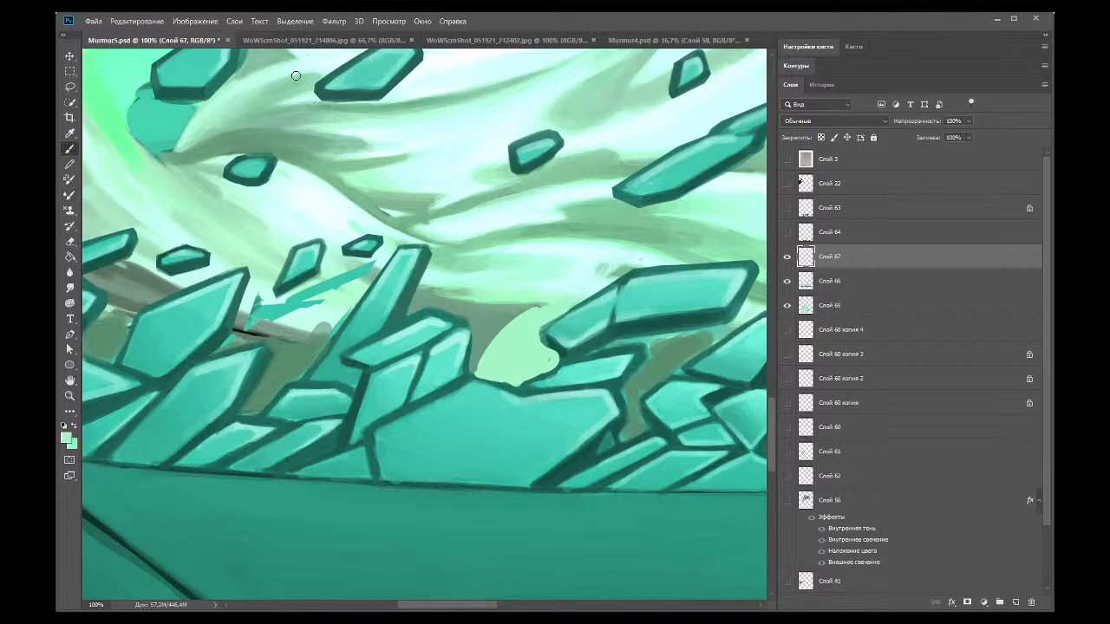
Step: Sample the grey shadow colour and reshape the boundary between the shadow and the pale green patch
click(70, 134)
click(485, 314)
click(71, 149)
drag(512, 319, 541, 304)
mouse_move(487, 344)
mouse_down()
mouse_move(538, 307)
mouse_move(477, 363)
mouse_move(502, 327)
mouse_move(478, 365)
mouse_move(517, 314)
mouse_move(476, 366)
mouse_move(527, 313)
mouse_move(497, 331)
mouse_move(553, 303)
mouse_up()
Step: Sample the dark teal outline colour and repaint the stone outlines bordering the pale green patch
click(68, 134)
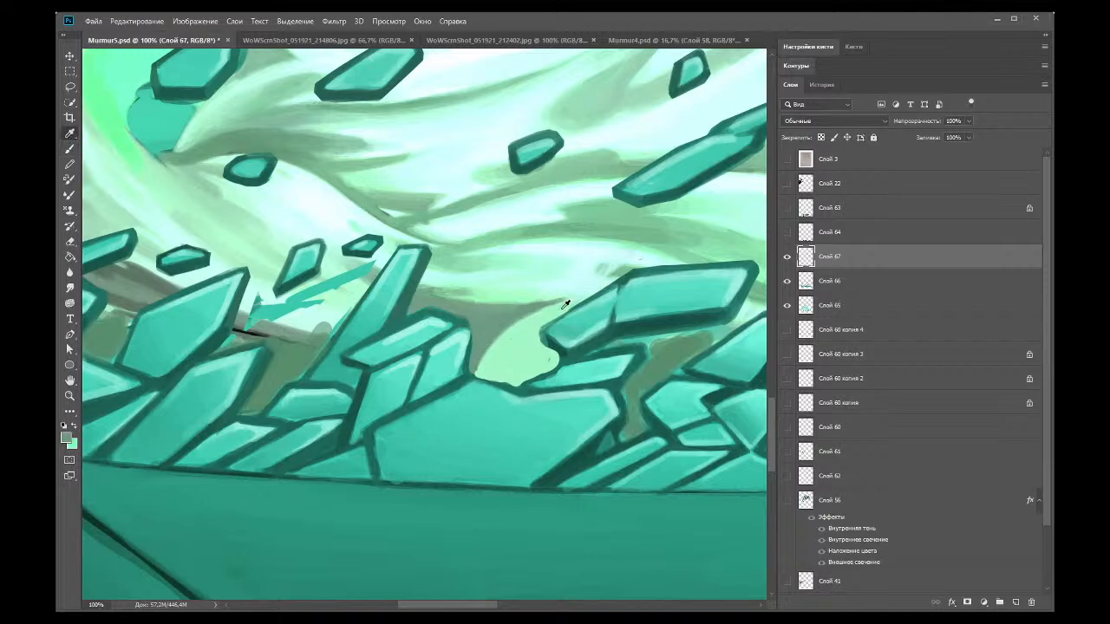
click(555, 340)
click(69, 150)
click(69, 134)
click(69, 148)
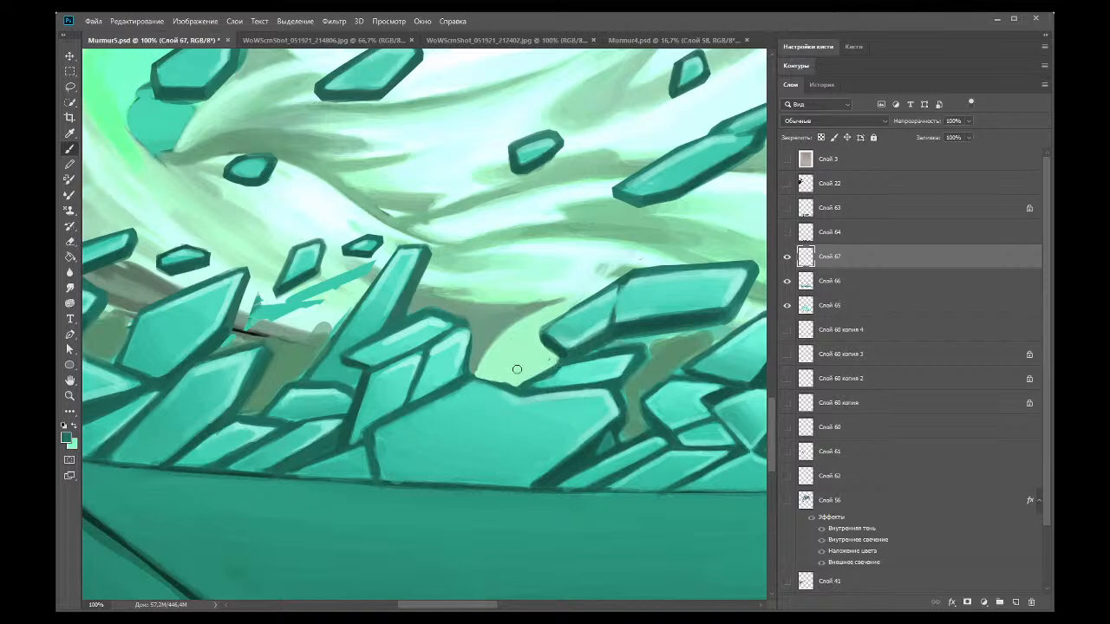
drag(480, 379, 509, 388)
Step: Sample light green and muted green tones and brush a pale highlight into the olive gap beneath the large slab
click(70, 133)
click(725, 333)
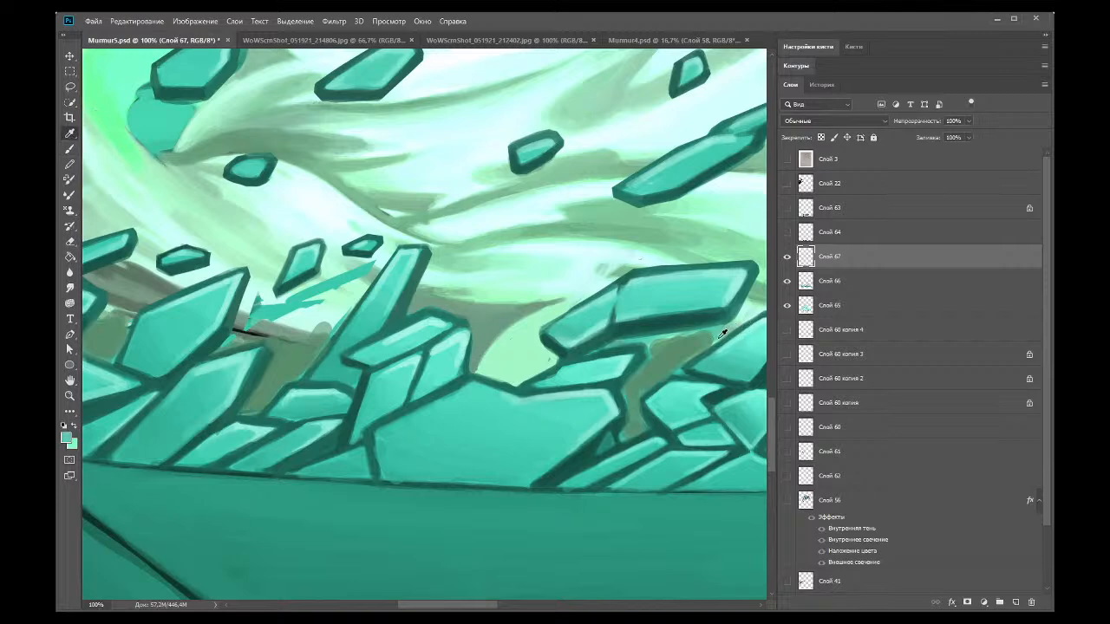
click(749, 312)
key(b)
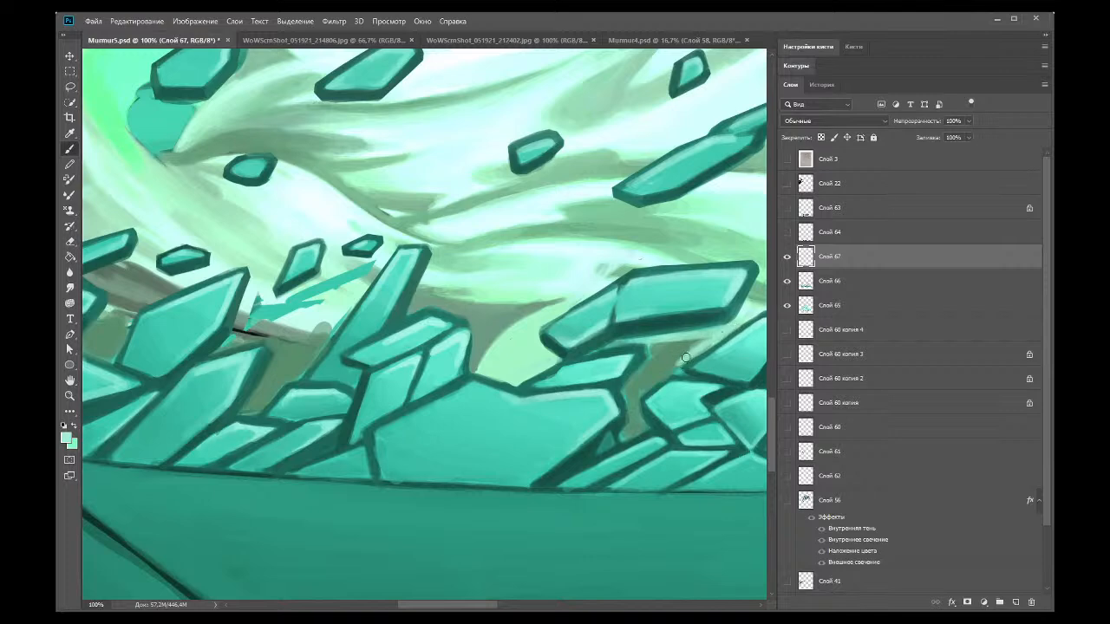
click(69, 133)
click(71, 149)
Step: Sample a teal from the scene and scribble a rough patch in the lower-right corner of the artwork
click(69, 396)
click(323, 384)
click(323, 384)
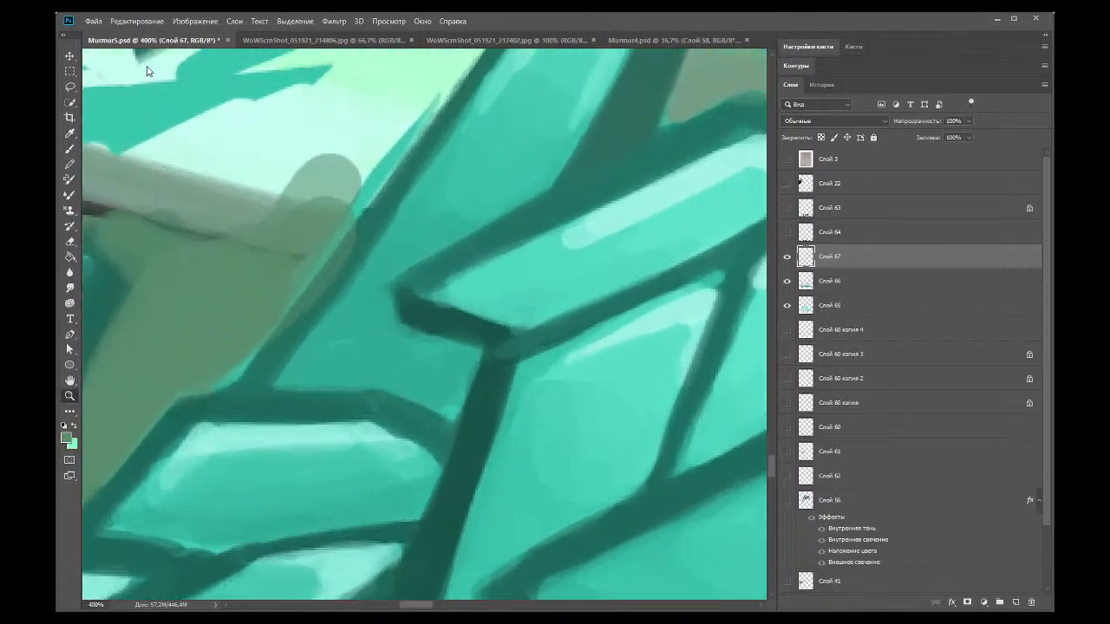
alt+click(278, 396)
alt+click(278, 396)
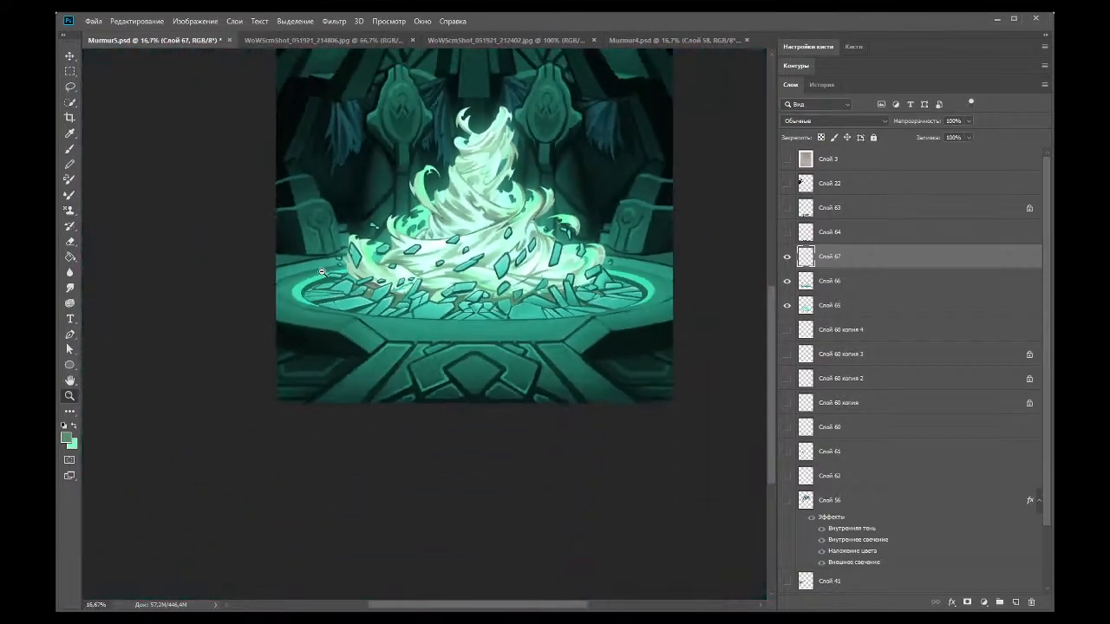
click(70, 149)
click(69, 133)
click(417, 332)
click(69, 148)
mouse_move(640, 386)
mouse_down()
mouse_move(679, 366)
mouse_move(652, 383)
mouse_up()
Step: Fill the corner patch with solid teal and roughen its upper edge with the Mixer Brush
click(69, 395)
alt+click(669, 396)
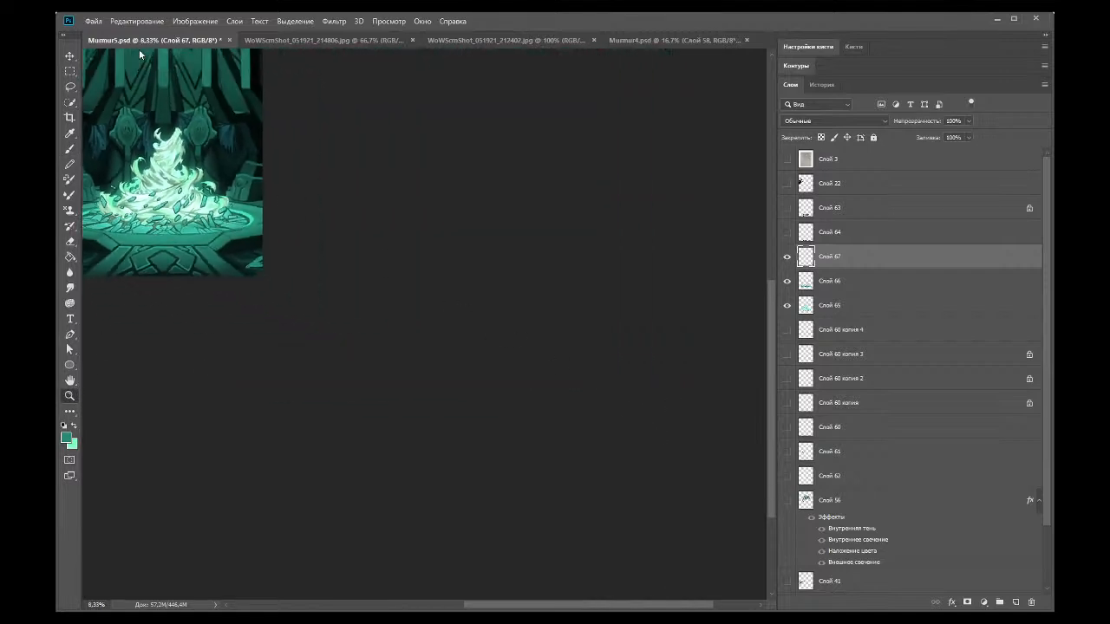
click(243, 270)
click(704, 543)
scroll(625, 594, right, 3)
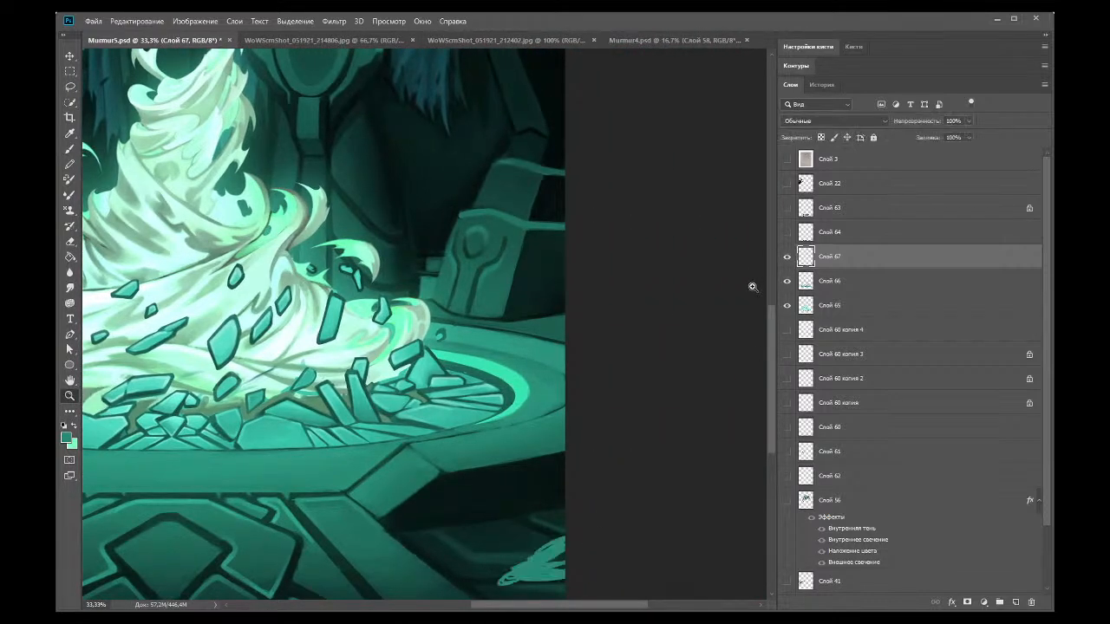
drag(769, 313, 771, 340)
click(70, 133)
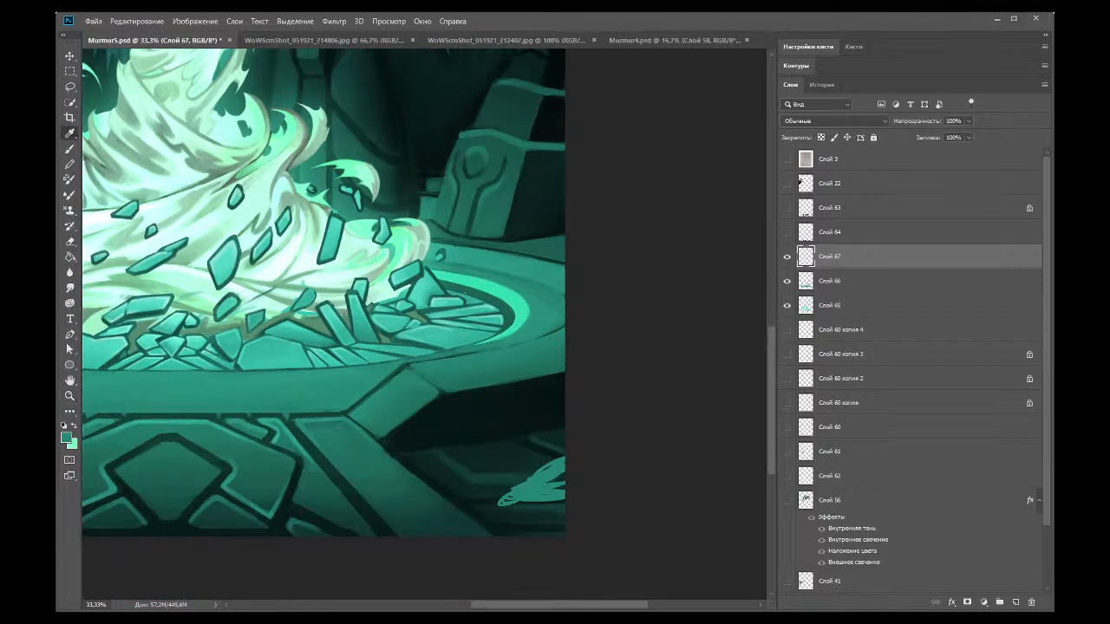
click(71, 149)
mouse_move(503, 502)
mouse_down()
mouse_move(560, 500)
mouse_move(507, 502)
mouse_move(550, 499)
mouse_move(550, 484)
mouse_move(527, 492)
mouse_move(560, 468)
mouse_move(493, 496)
mouse_up()
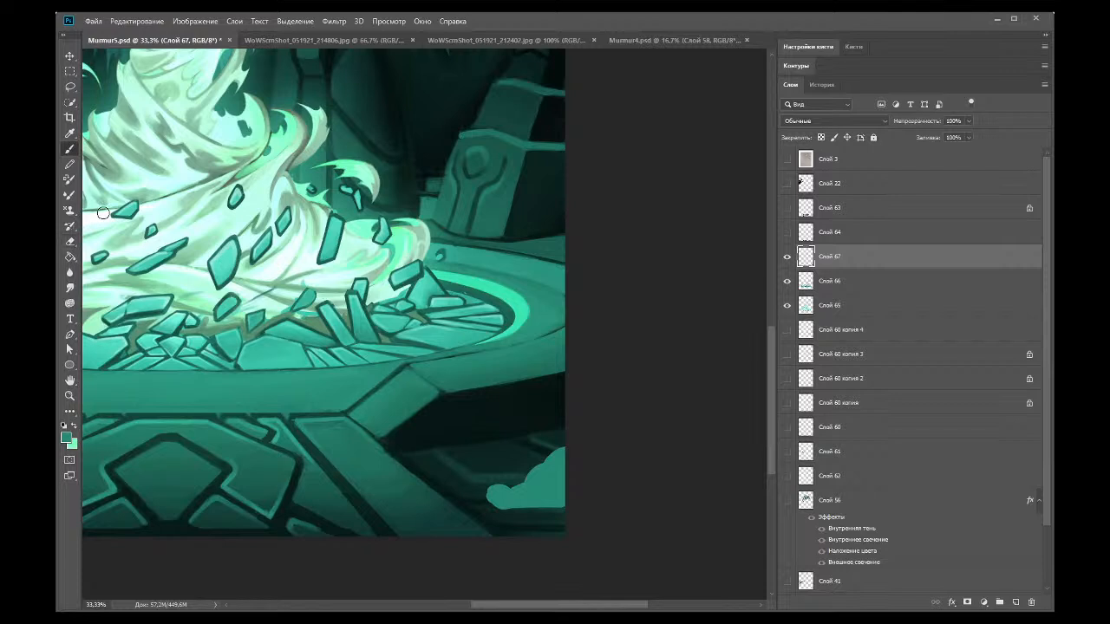
click(69, 194)
mouse_move(530, 456)
mouse_down()
mouse_move(559, 479)
mouse_move(572, 465)
mouse_up()
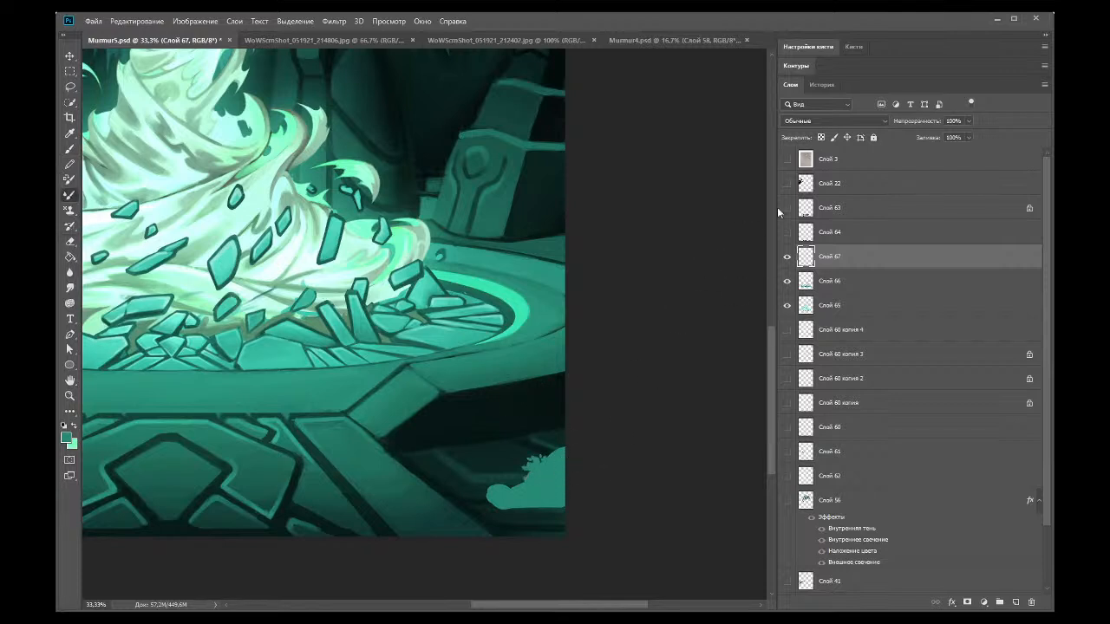
Step: Try the hard KYLE Ultimate dry brush over the teal corner patch
click(818, 50)
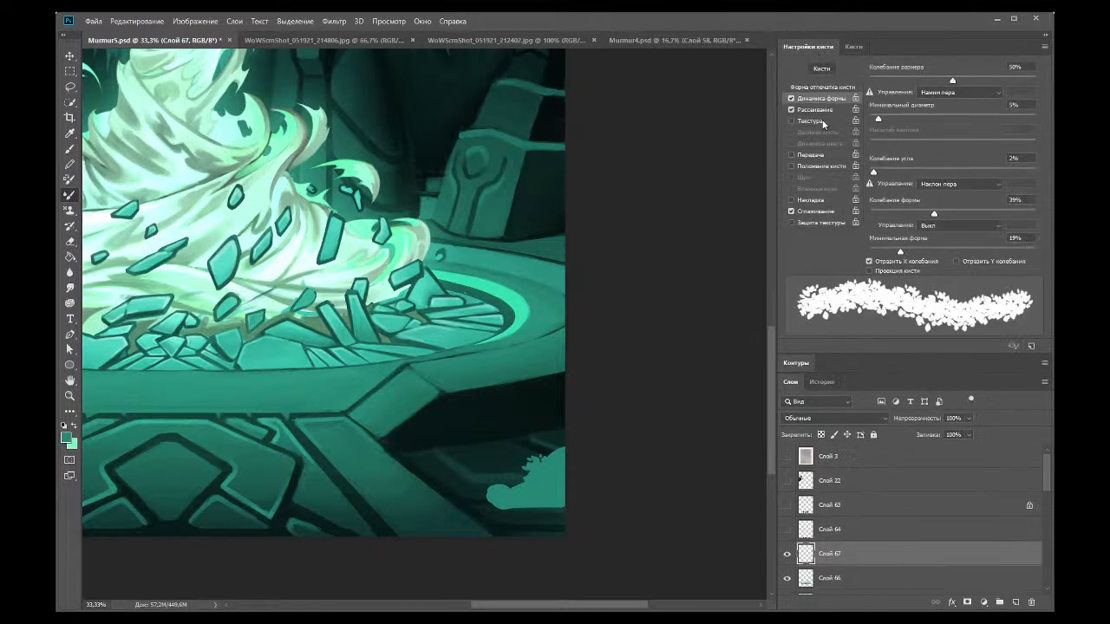
click(854, 46)
click(903, 249)
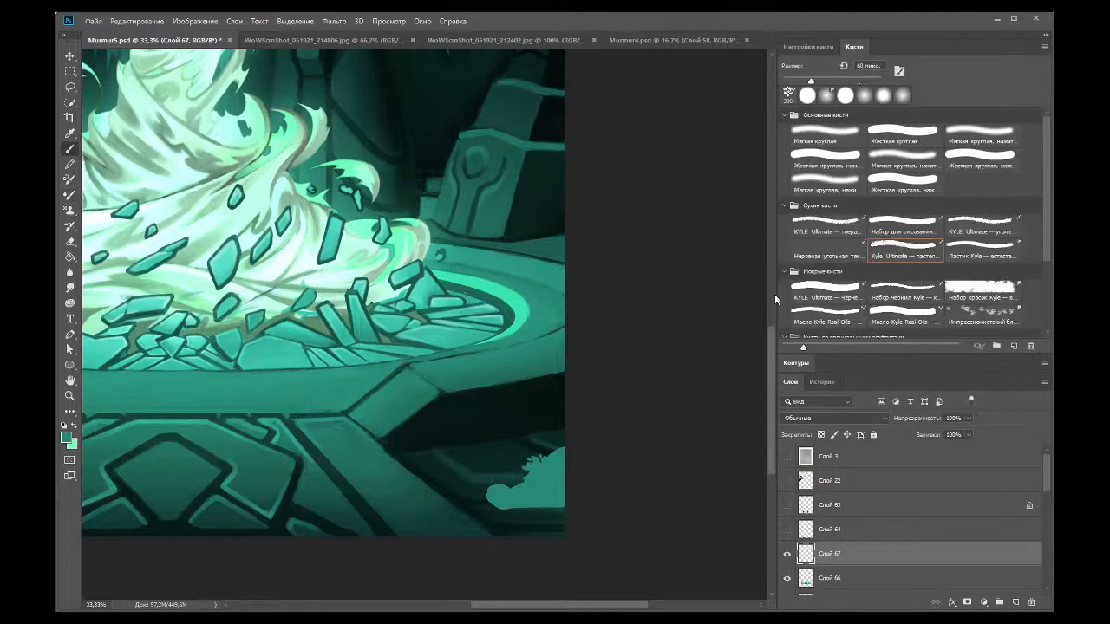
click(834, 225)
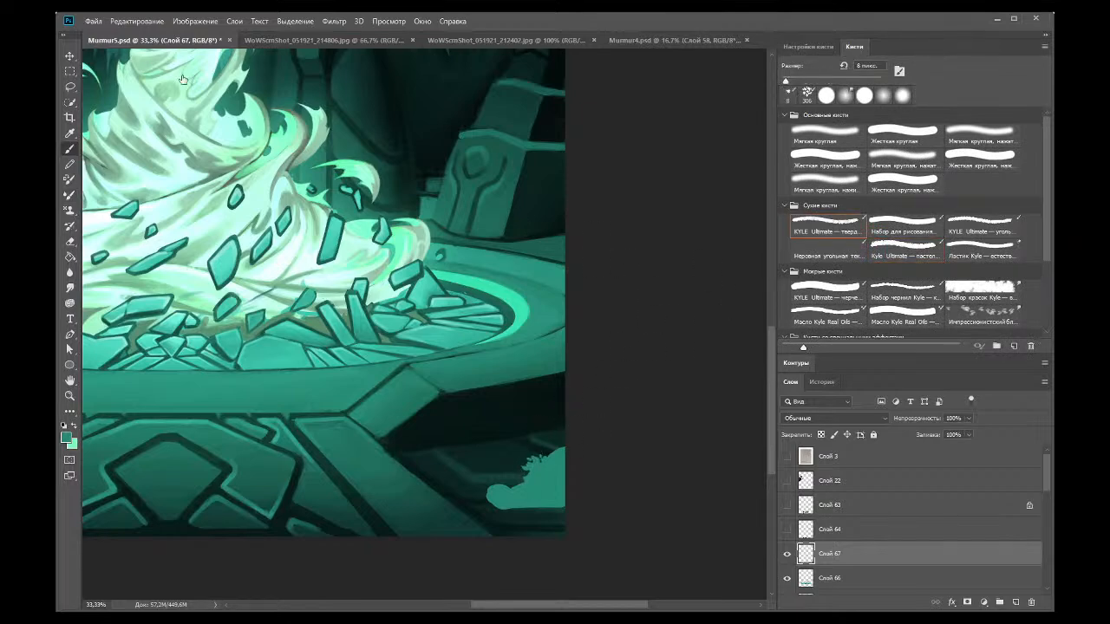
mouse_move(525, 471)
mouse_down()
mouse_move(516, 472)
mouse_move(545, 453)
mouse_move(495, 494)
mouse_move(520, 491)
mouse_up()
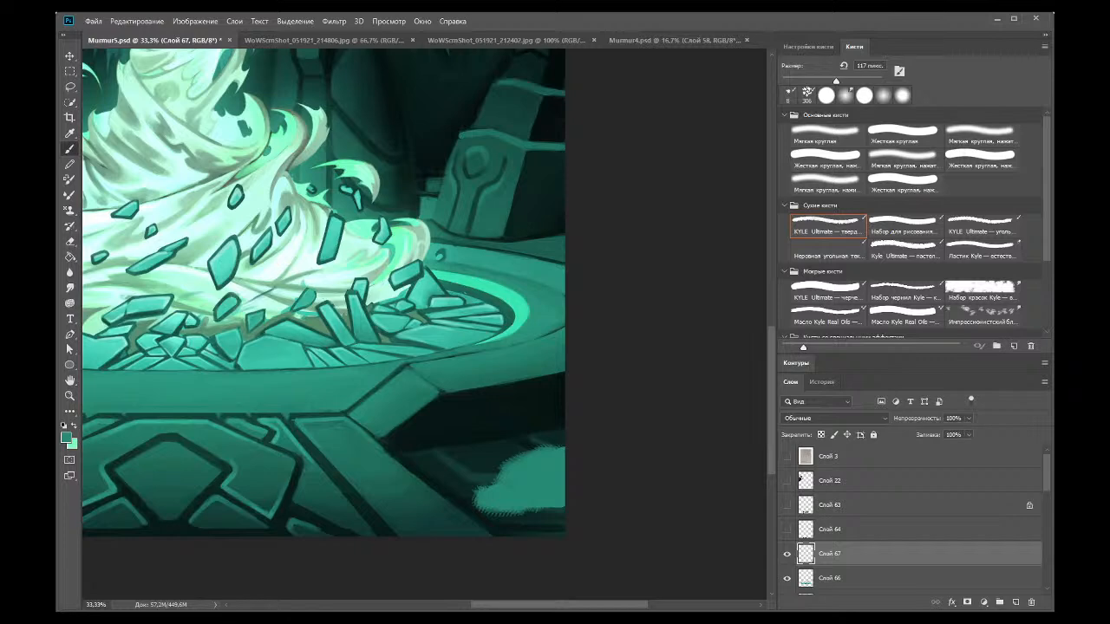
Step: Try short strokes of the Kyle Ultimate pastel brush beside the corner patch and undo them
key(period)
key(period)
key(period)
key(period)
drag(485, 484, 482, 453)
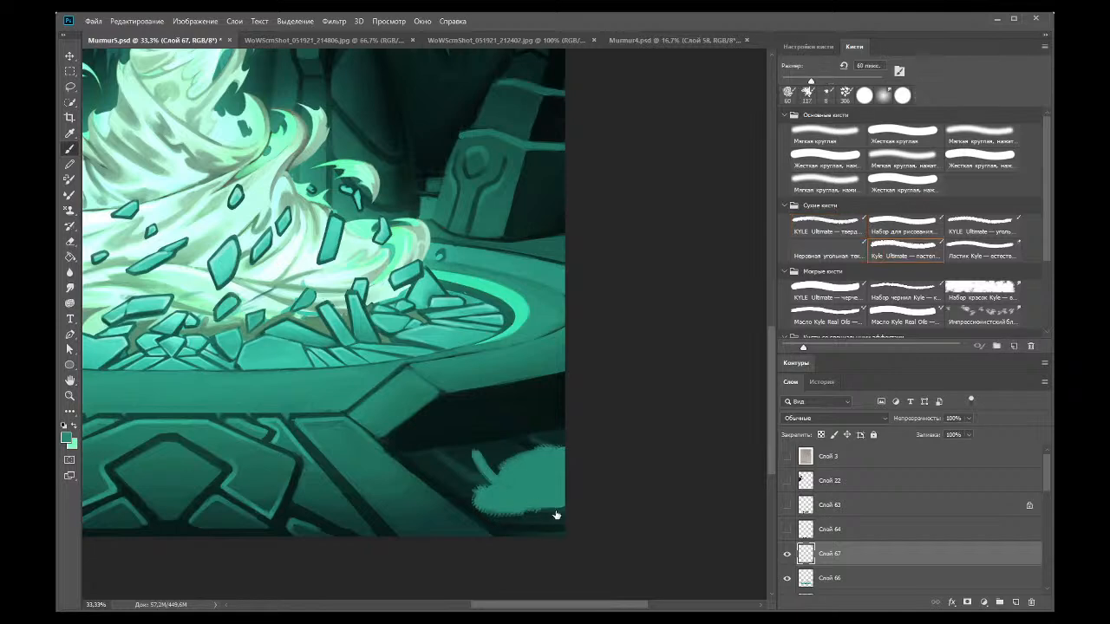
key(ctrl+z)
mouse_move(502, 466)
mouse_down()
mouse_move(463, 467)
mouse_move(488, 482)
mouse_move(500, 473)
mouse_move(467, 446)
mouse_move(507, 451)
mouse_up()
key(ctrl+z)
key(ctrl+z)
Step: Try the pastel brush along the top of the corner patch, enlarging it to 171 pixels
key(bracketright)
drag(521, 461, 560, 463)
key(bracketright)
key(bracketright)
key(bracketright)
key(bracketright)
key(bracketright)
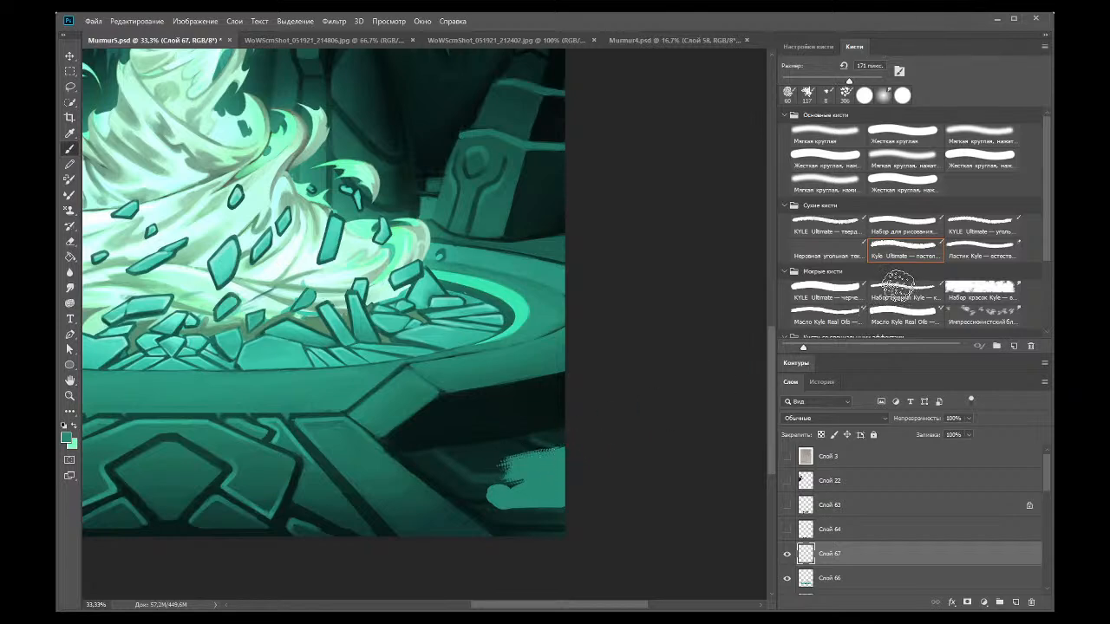
drag(491, 466, 529, 459)
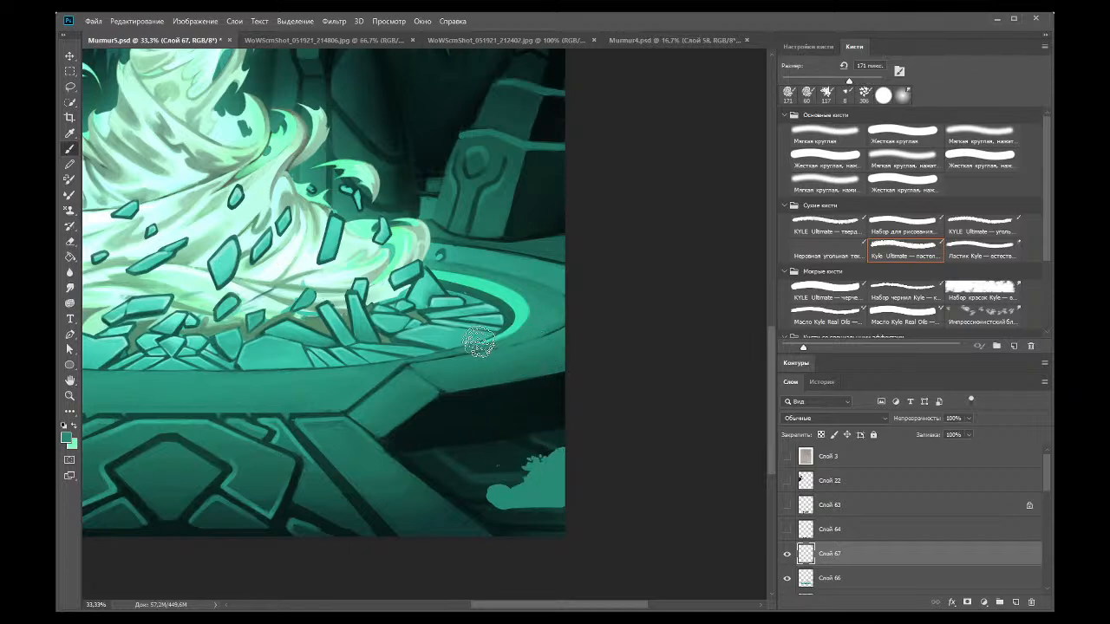
Step: Smudge the teal corner patch into soft mist with the Набор красок Kyle wet brush preset
click(965, 293)
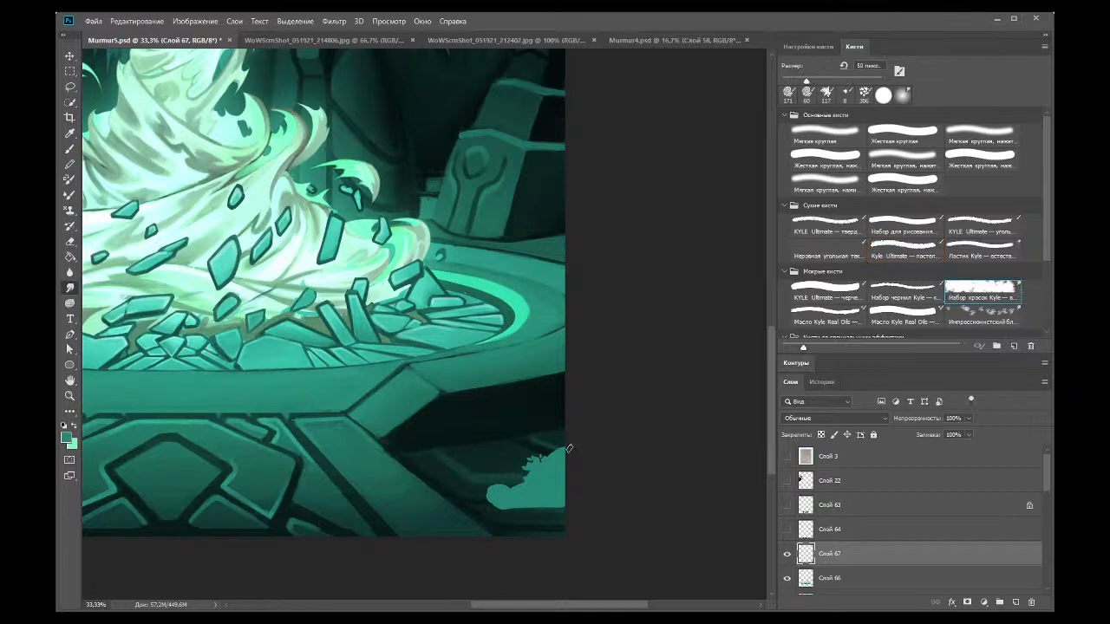
mouse_move(527, 467)
mouse_down()
mouse_move(557, 442)
mouse_move(549, 460)
mouse_move(490, 492)
mouse_move(510, 496)
mouse_move(498, 510)
mouse_move(560, 504)
mouse_move(526, 497)
mouse_move(563, 469)
mouse_move(545, 464)
mouse_move(567, 447)
mouse_move(544, 492)
mouse_move(552, 496)
mouse_move(529, 500)
mouse_move(560, 510)
mouse_up()
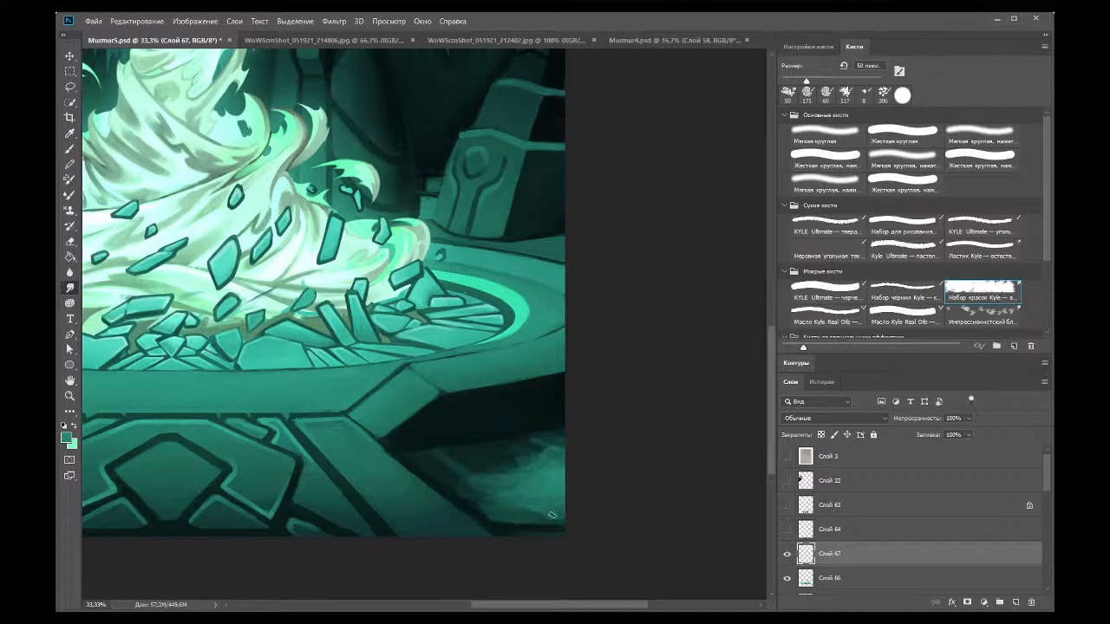
Step: Examine the whole scene and its lower half to judge how the corner mist fits around the platform
click(69, 396)
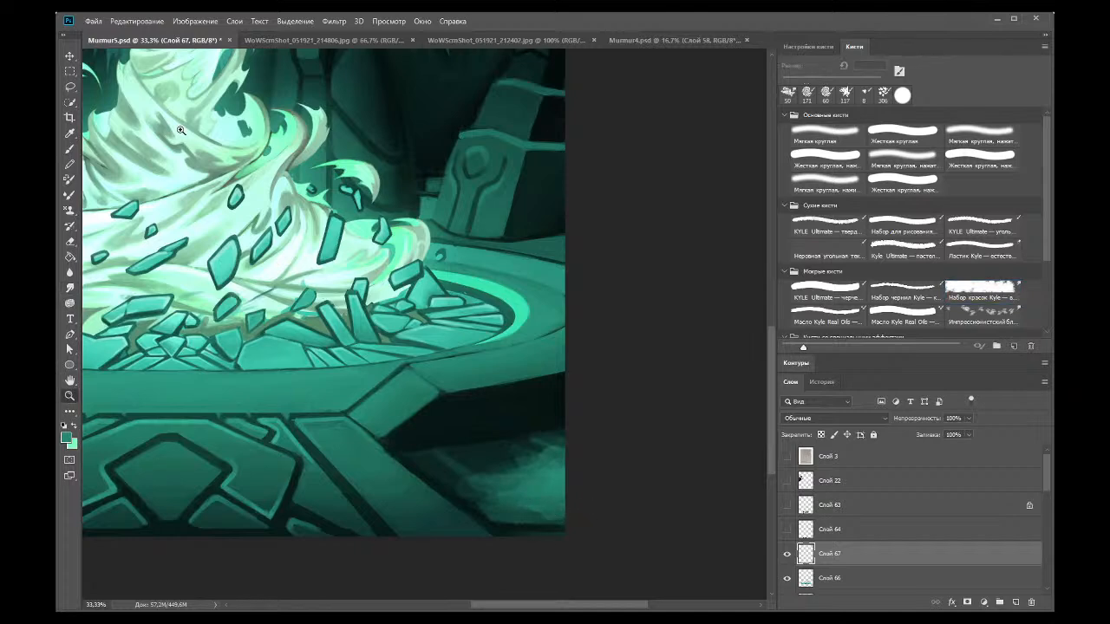
alt+click(401, 413)
alt+click(411, 424)
alt+click(411, 424)
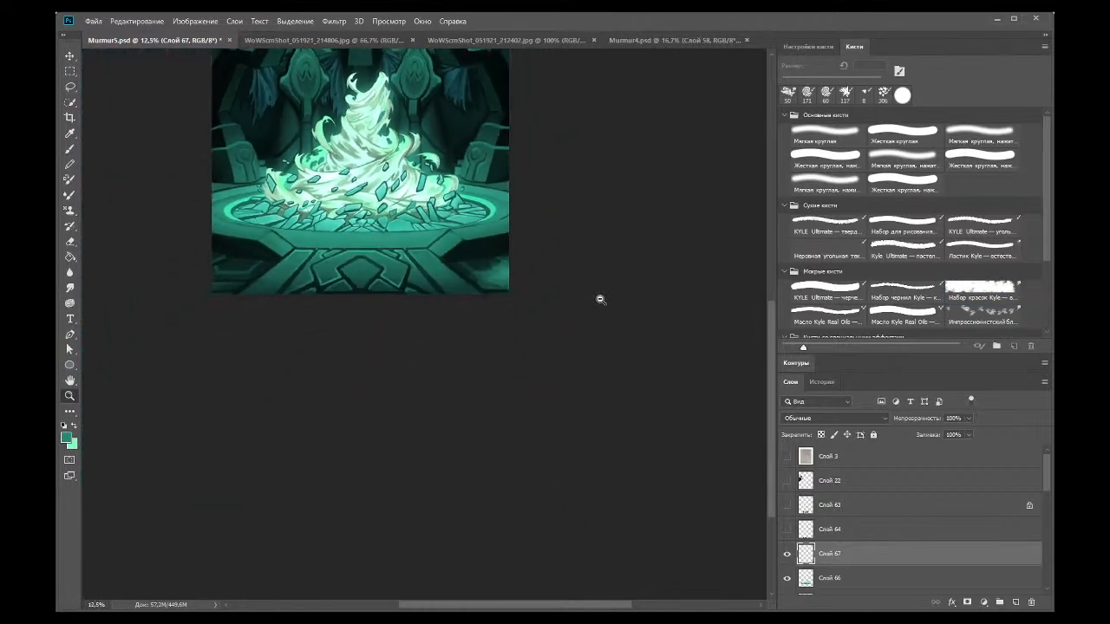
drag(770, 359, 767, 260)
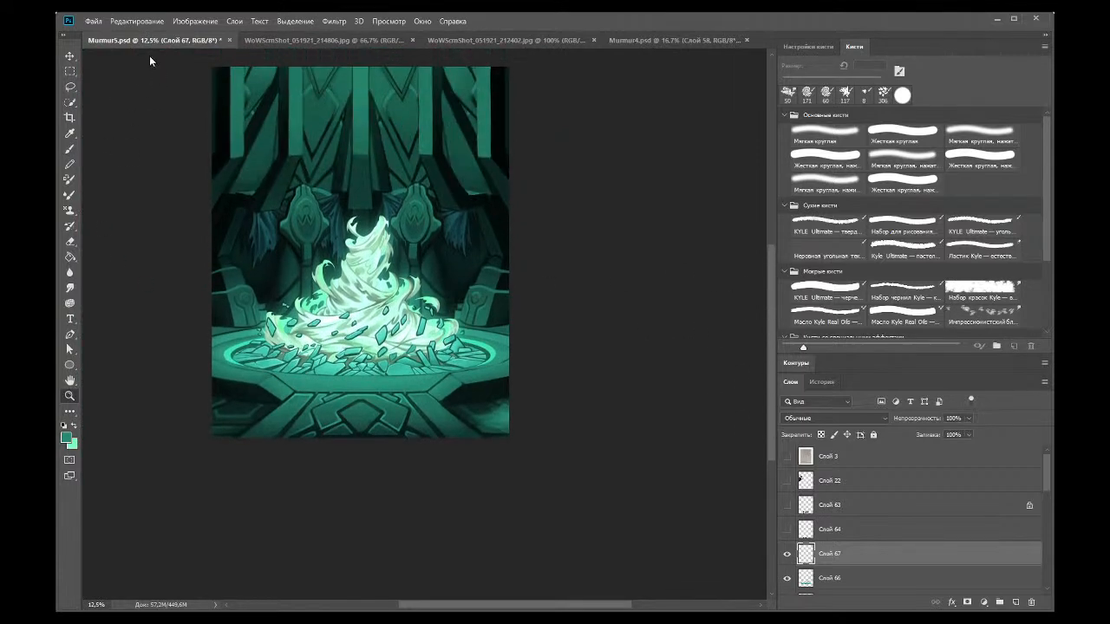
click(493, 439)
click(685, 532)
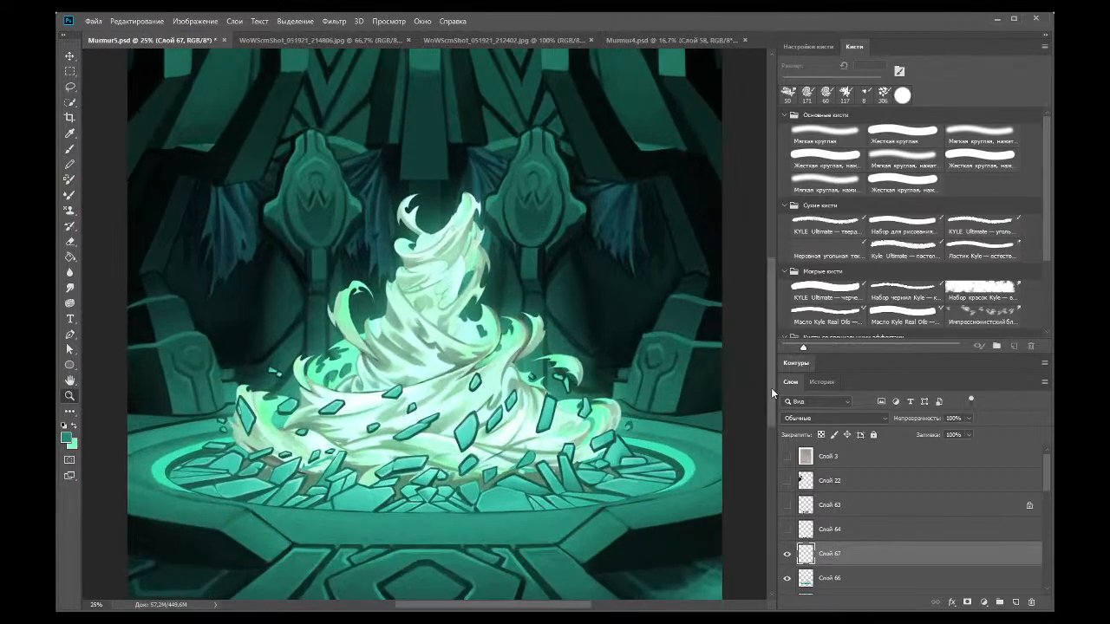
drag(772, 395, 761, 429)
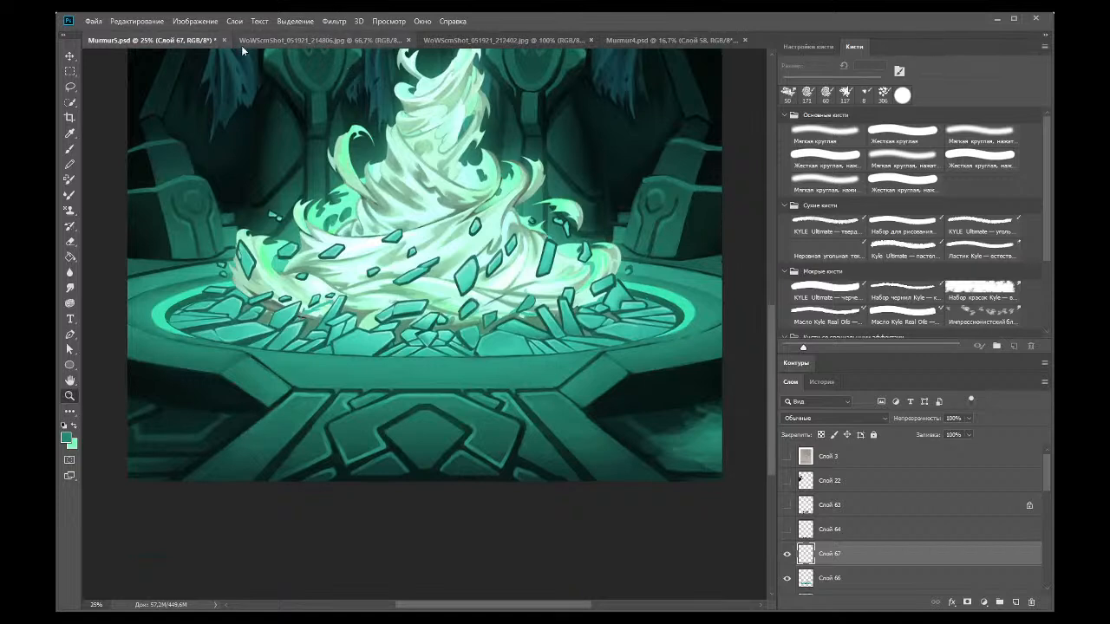
Step: Lasso the mist patch in the artwork's lower-right corner and smooth it into soft horizontal streaks with a blur filter
click(70, 89)
mouse_move(716, 486)
mouse_down()
mouse_move(693, 392)
mouse_move(723, 488)
mouse_up()
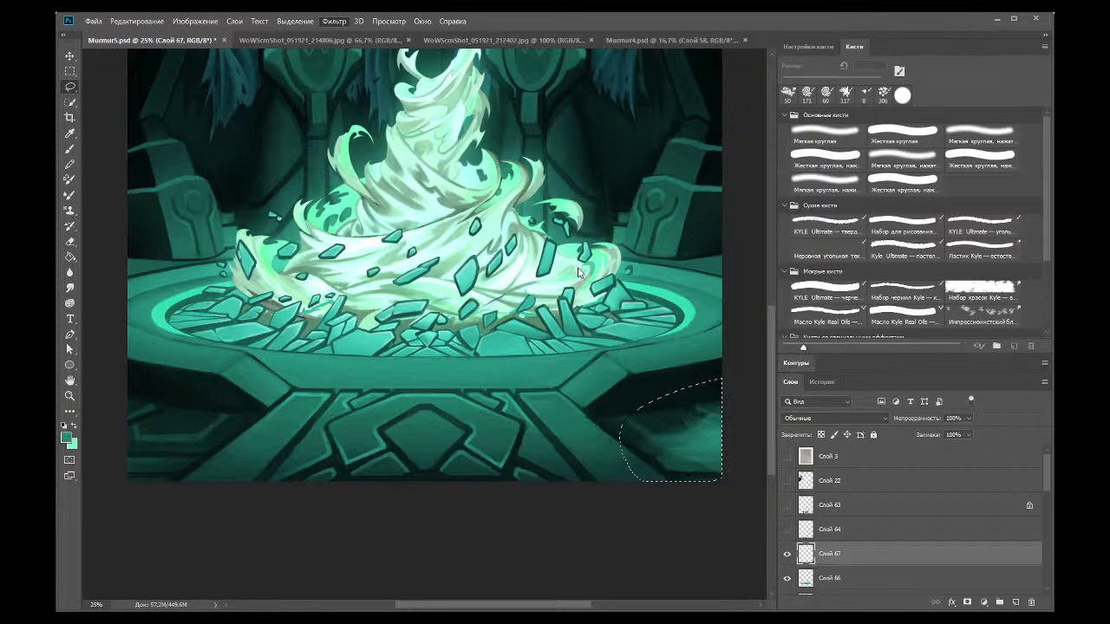
key(space)
key(space)
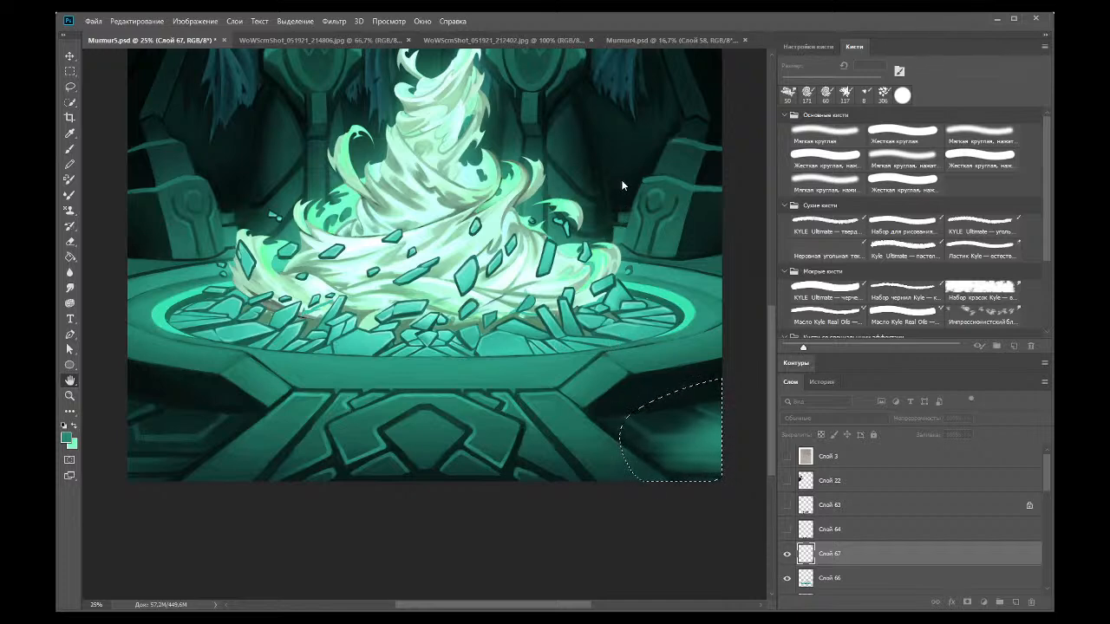
key(l)
key(z)
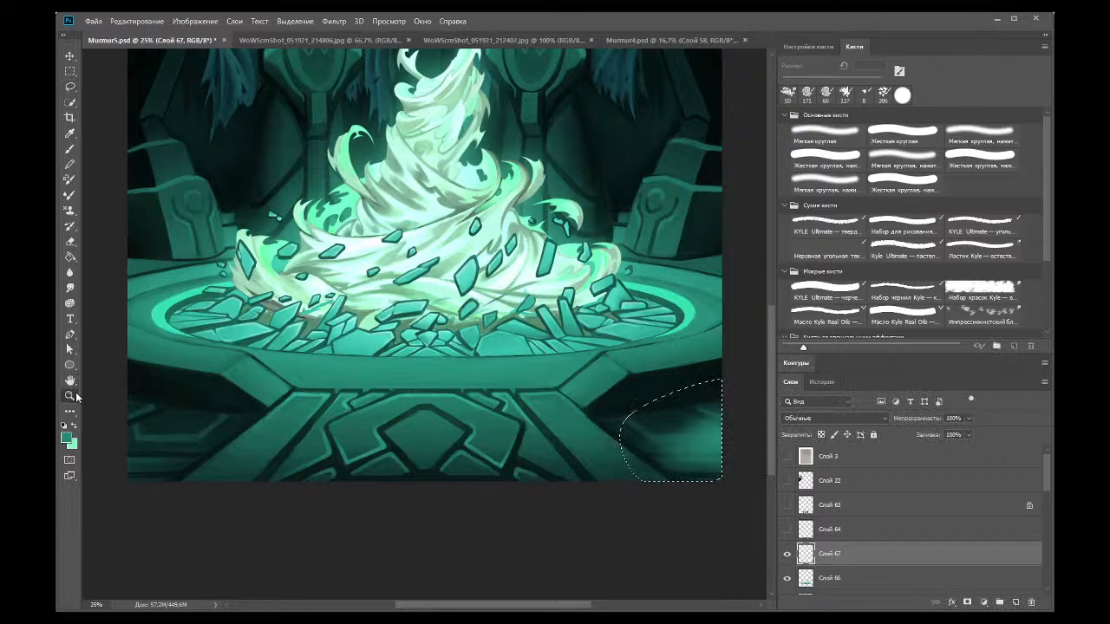
click(711, 453)
click(711, 452)
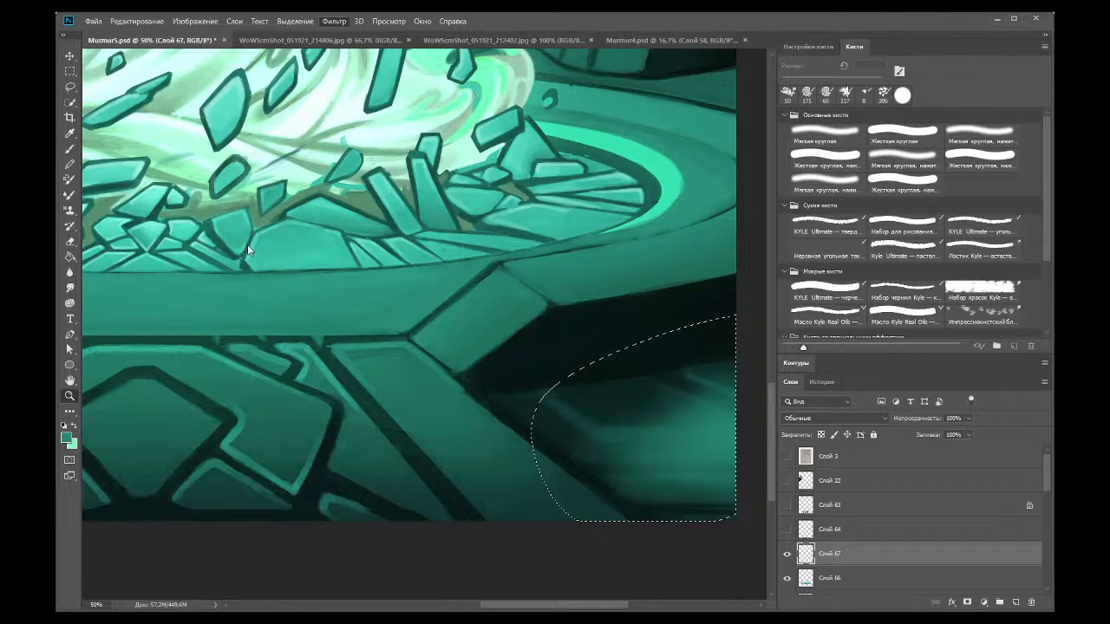
Step: Clear the selection around the corner mist and collapse the brush presets to make room for the layer list
key(space)
alt+click(266, 305)
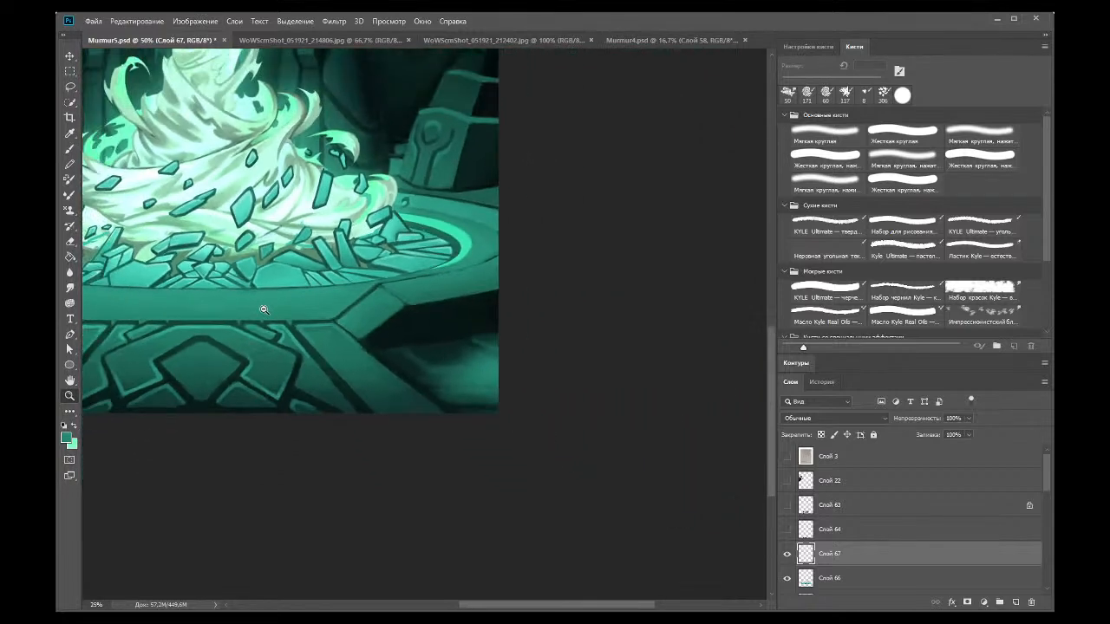
alt+click(267, 304)
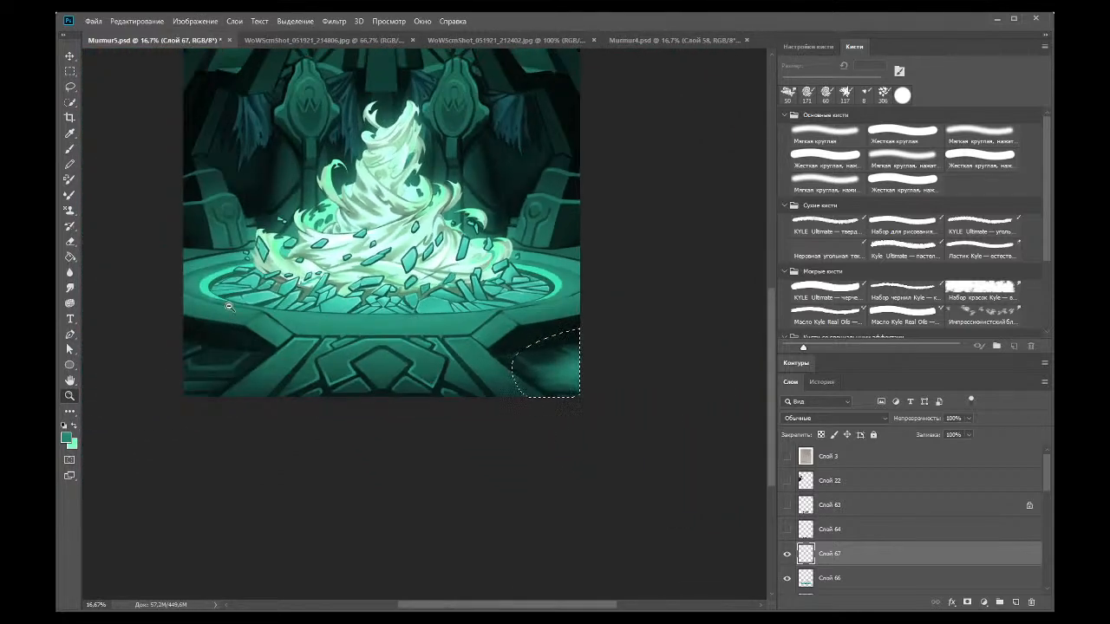
click(338, 293)
click(338, 293)
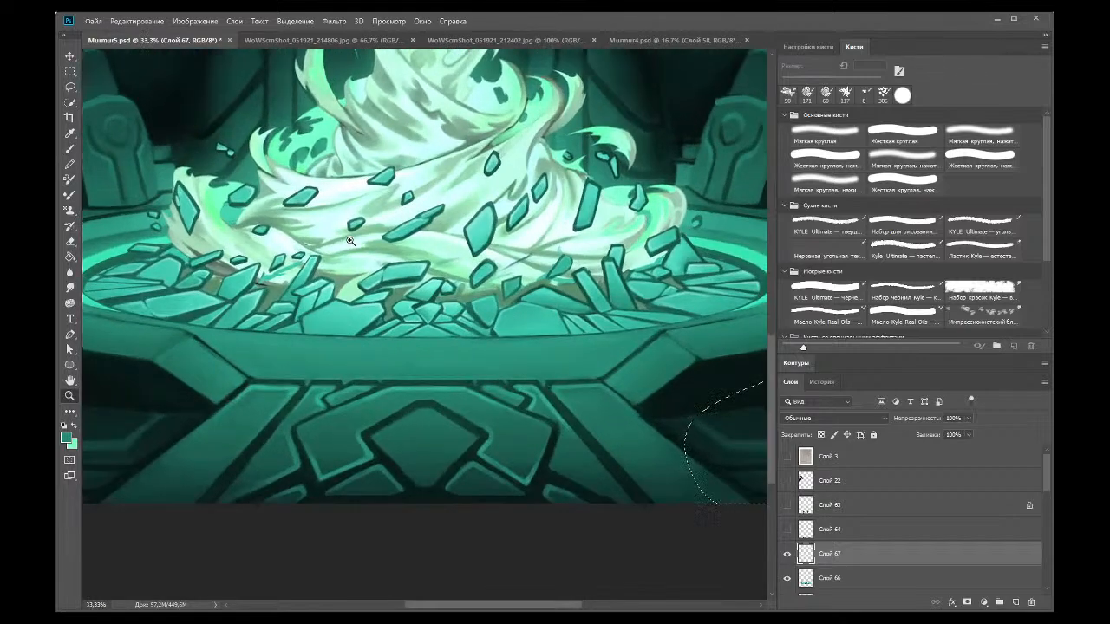
double_click(816, 49)
click(69, 73)
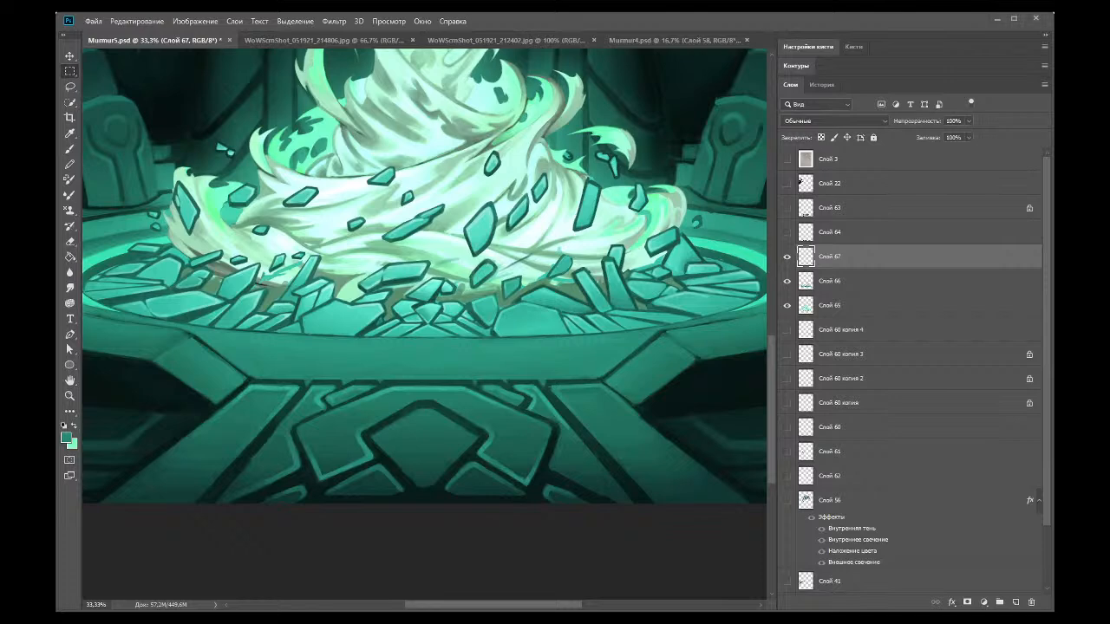
Step: Blend the gap around the small central stones on Слой 67 with green tones sampled from the vortex base
click(70, 395)
click(339, 227)
click(446, 266)
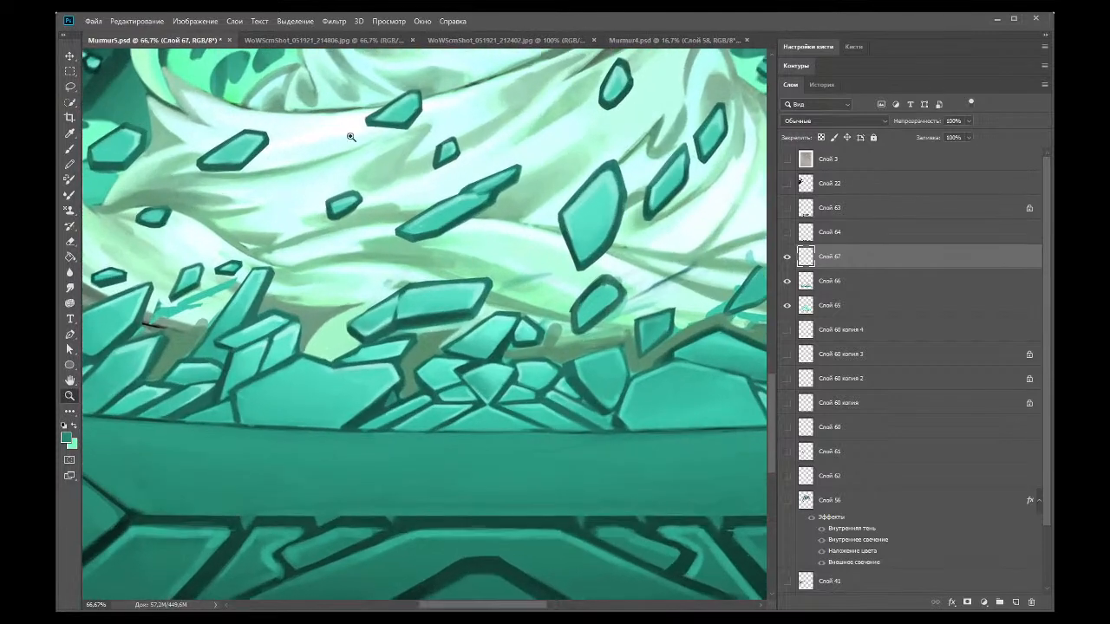
click(71, 133)
click(70, 149)
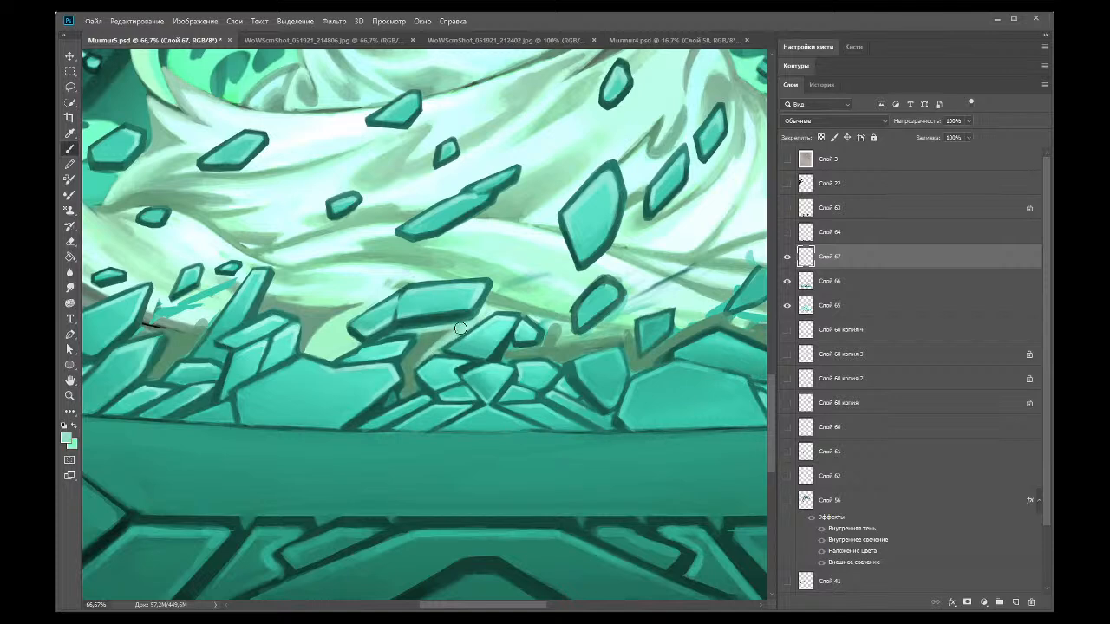
drag(484, 607, 516, 607)
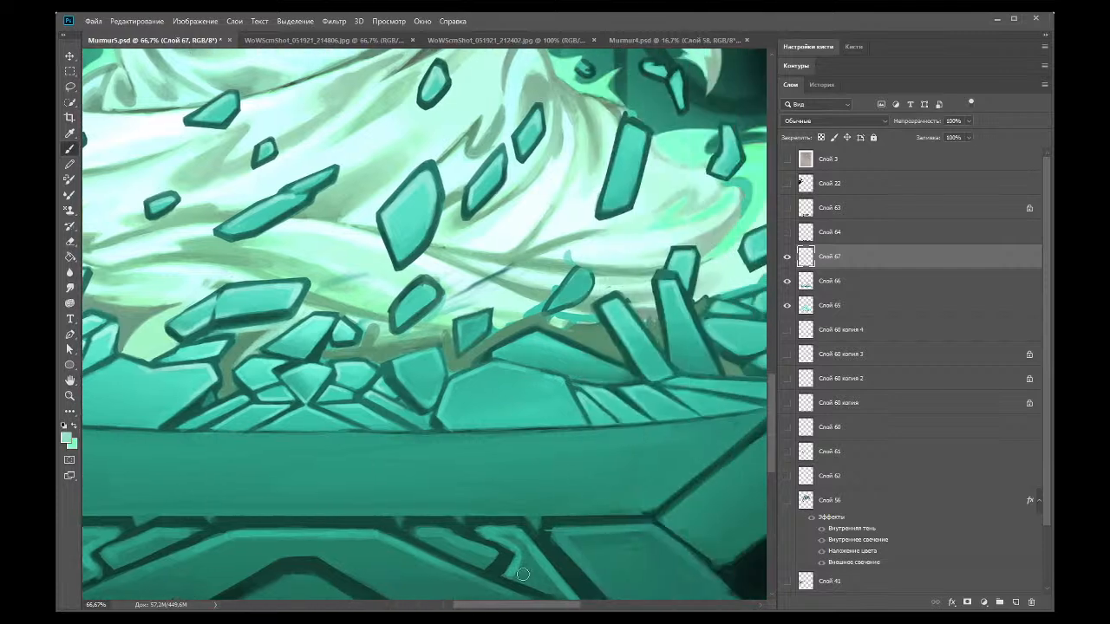
key(alt)
click(69, 148)
click(70, 133)
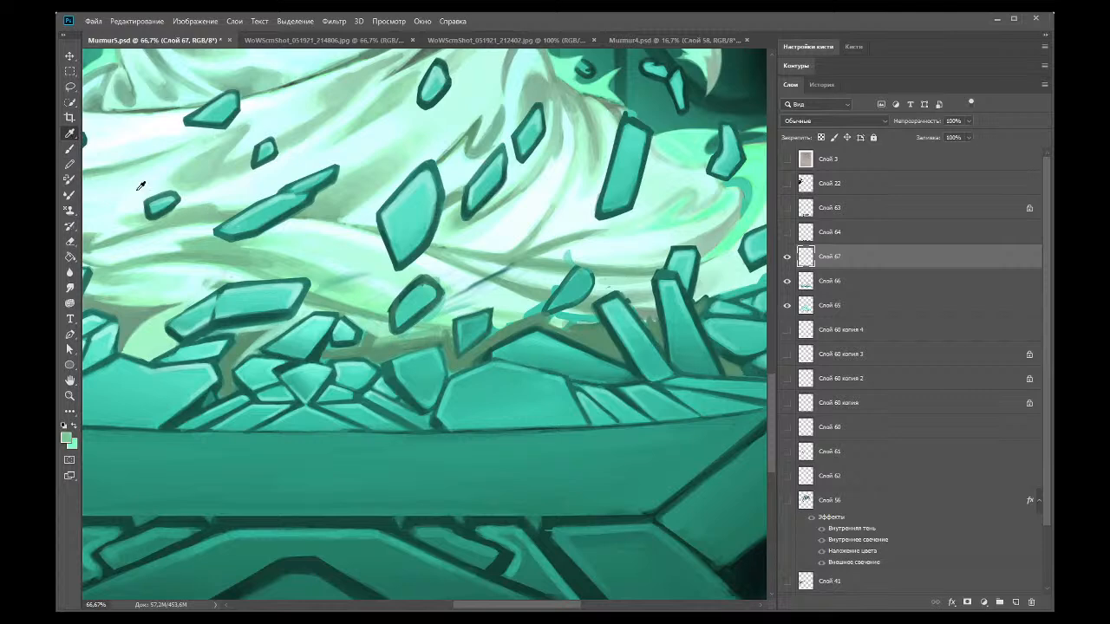
click(69, 149)
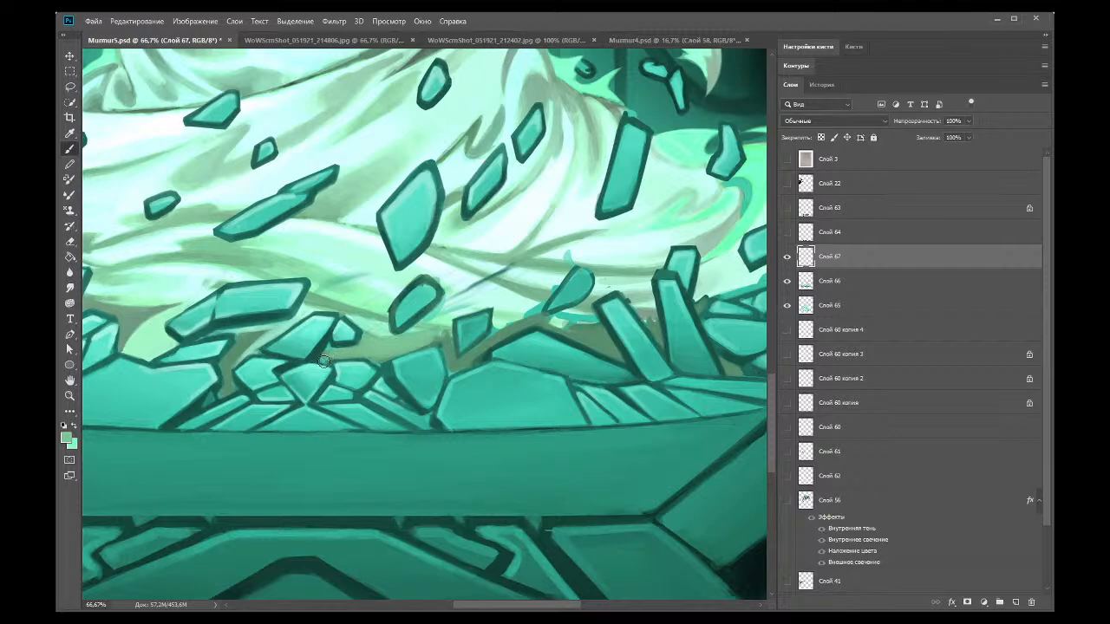
Step: Erase the stray teal strokes around the rounded shard right of centre on Слой 66
key(e)
click(802, 282)
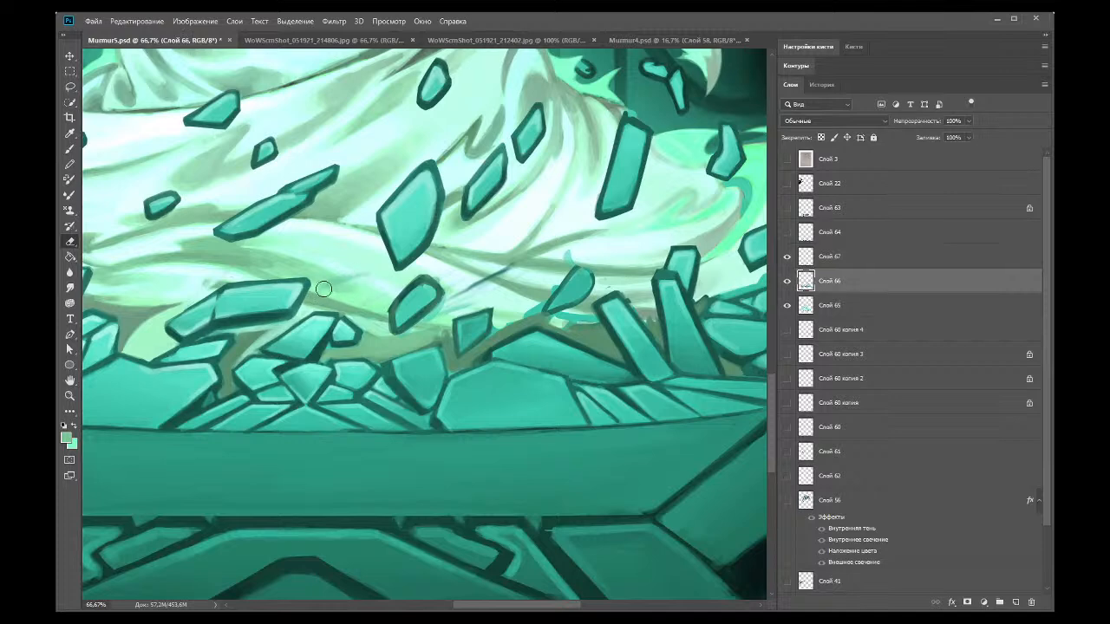
mouse_move(449, 314)
mouse_down()
mouse_move(519, 252)
mouse_move(441, 272)
mouse_move(445, 280)
mouse_move(437, 271)
mouse_move(482, 276)
mouse_move(523, 258)
mouse_move(536, 278)
mouse_move(520, 308)
mouse_move(568, 257)
mouse_move(555, 269)
mouse_move(573, 229)
mouse_move(490, 151)
mouse_up()
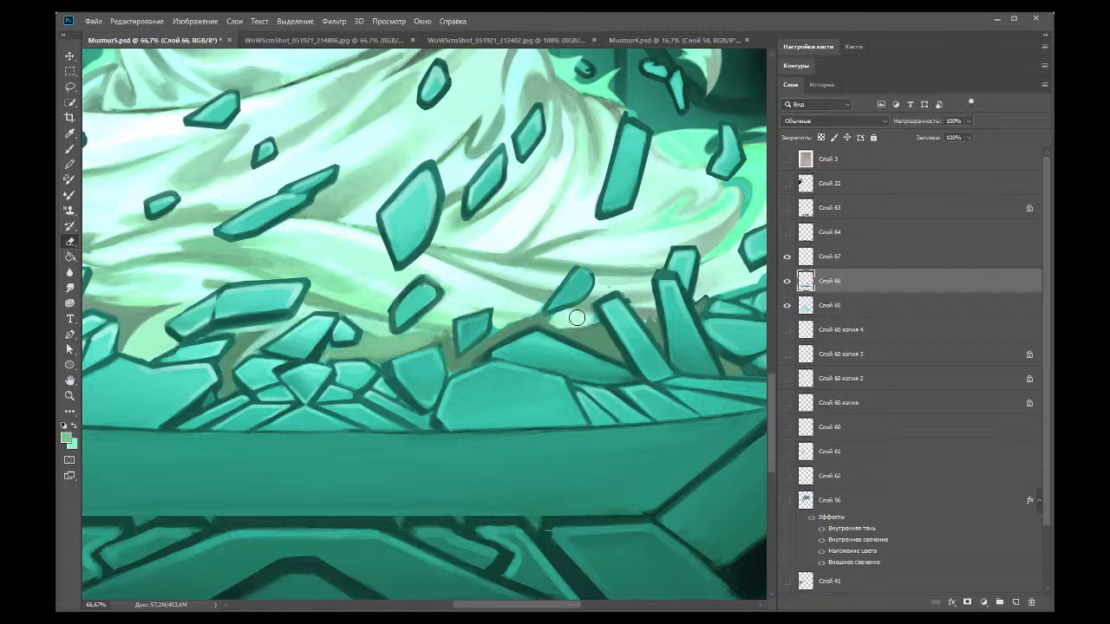
drag(461, 602, 517, 606)
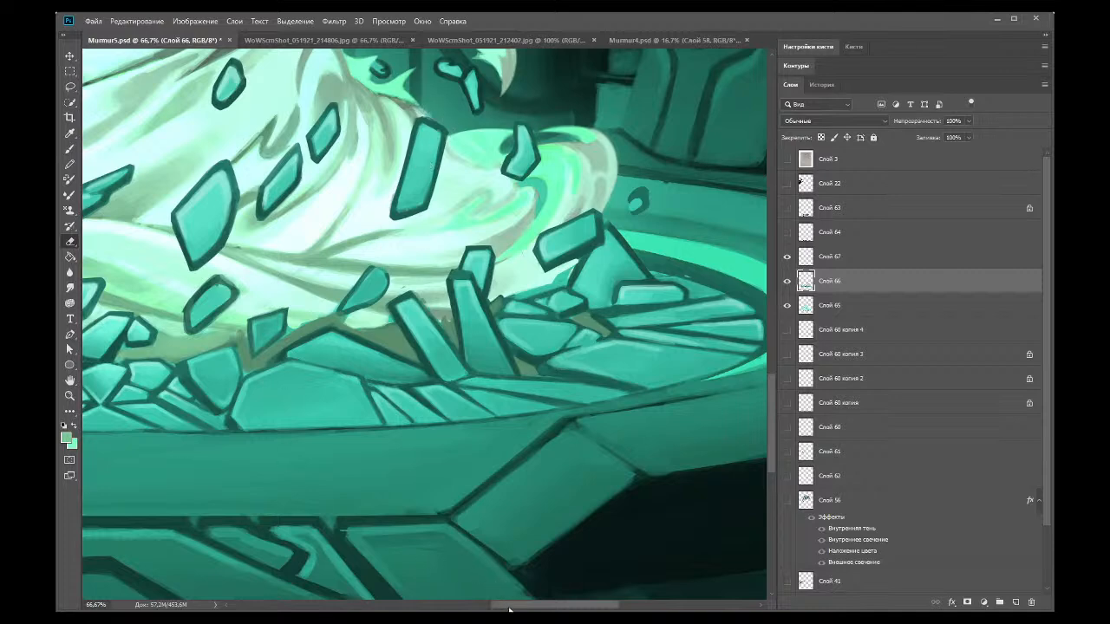
drag(509, 610, 465, 609)
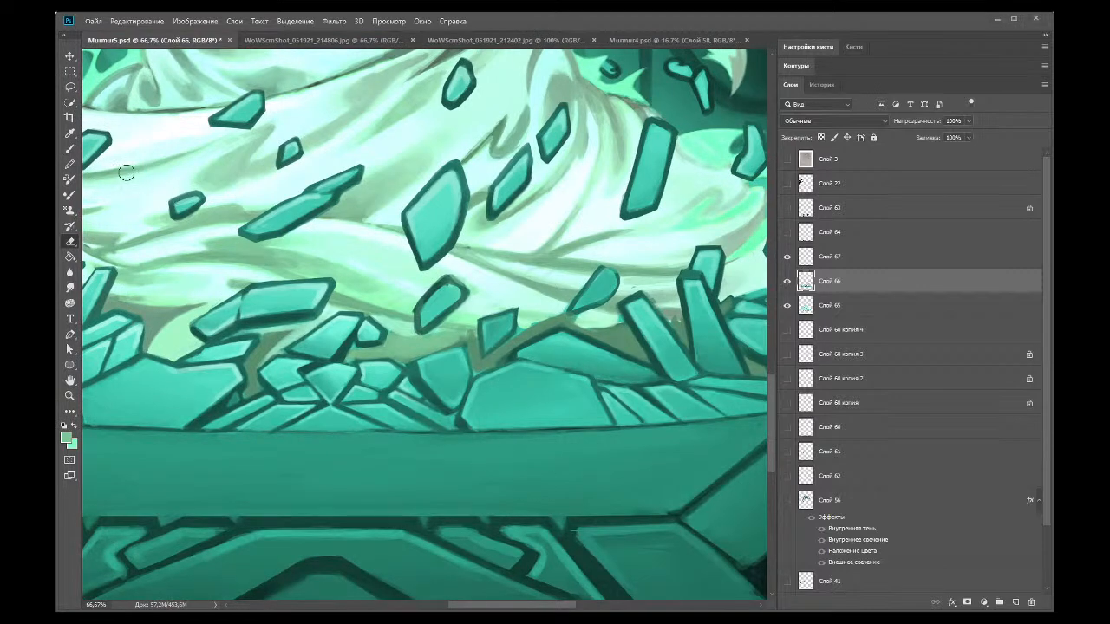
Step: Paint the V-shaped gap beneath the small square shard on Слой 66 with light green sampled from the vortex
click(70, 133)
click(69, 148)
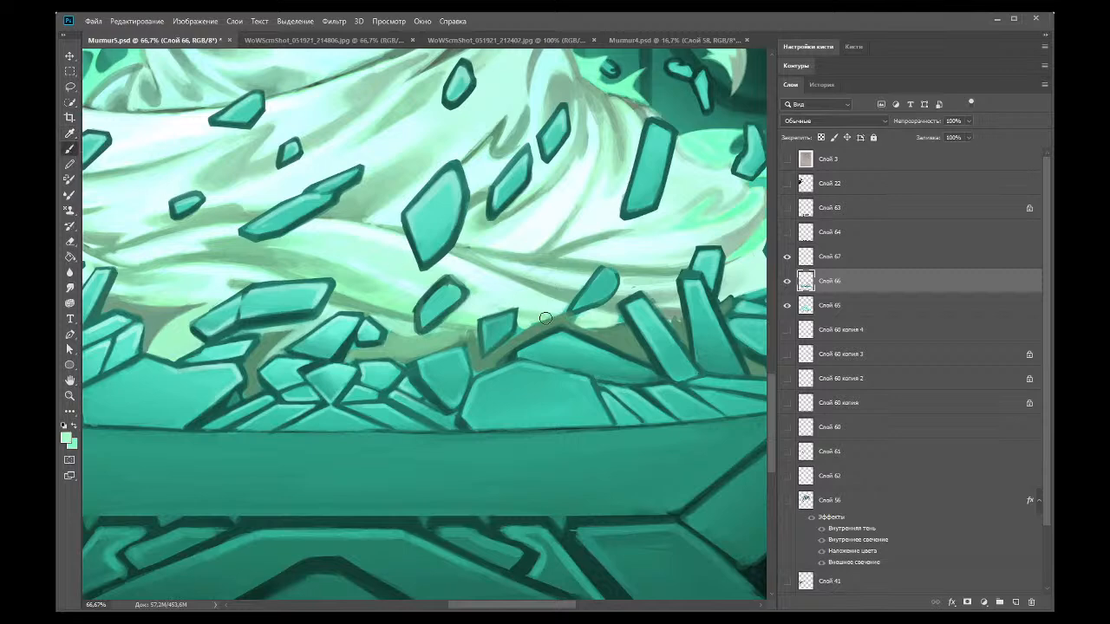
mouse_move(510, 347)
mouse_down()
mouse_move(552, 322)
mouse_move(494, 354)
mouse_move(525, 337)
mouse_move(515, 339)
mouse_move(520, 328)
mouse_move(514, 342)
mouse_move(521, 328)
mouse_move(553, 321)
mouse_move(489, 366)
mouse_move(465, 343)
mouse_move(478, 369)
mouse_move(497, 357)
mouse_move(475, 370)
mouse_move(460, 338)
mouse_up()
key(i)
click(443, 324)
click(69, 148)
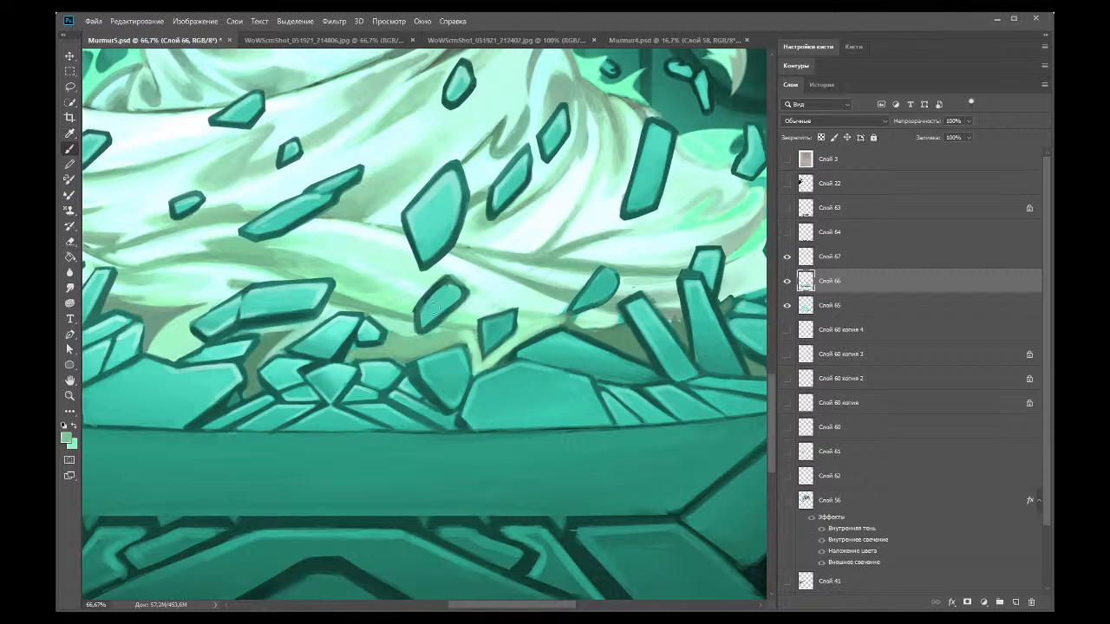
click(69, 132)
click(438, 325)
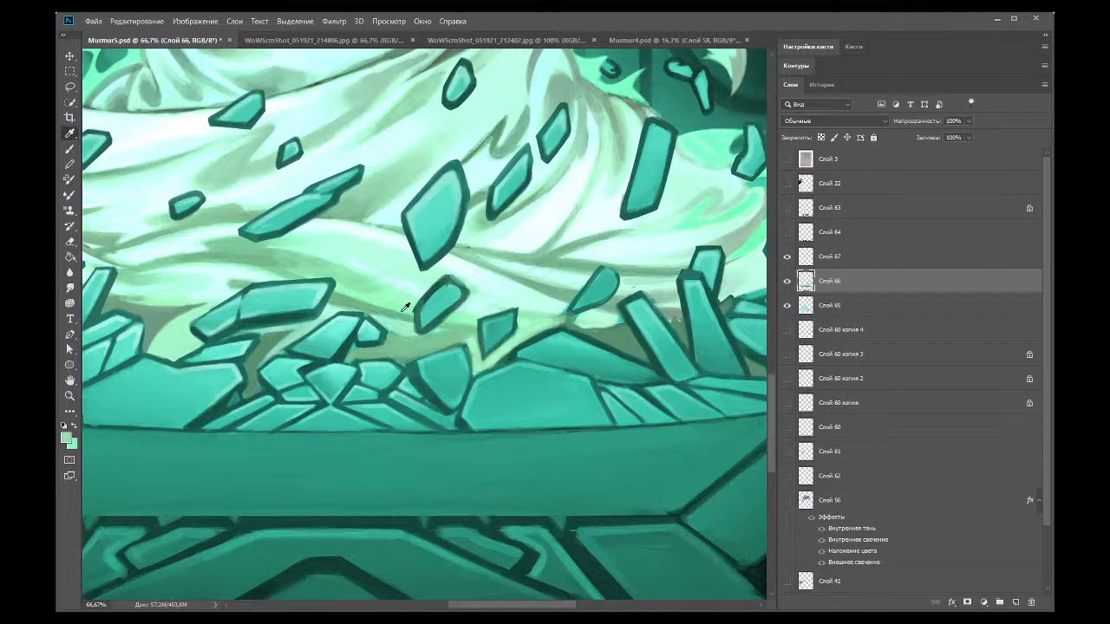
click(69, 149)
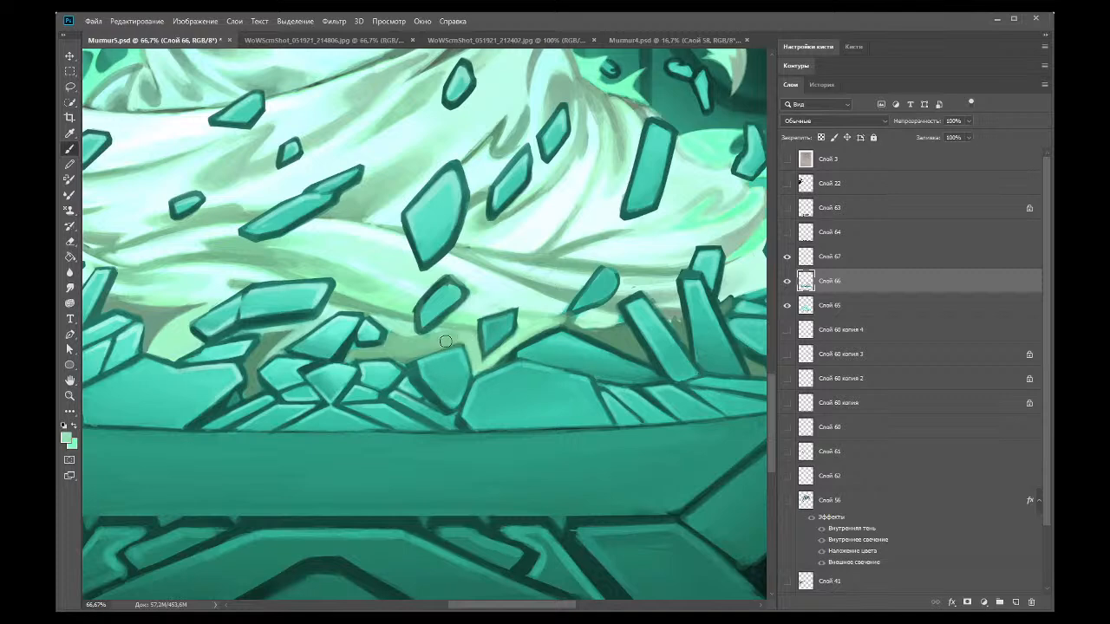
Step: Extend the sampled light green into the gap between the rounded shard and the leaning slab on Слой 66
key(i)
click(483, 339)
click(69, 149)
click(69, 133)
click(547, 312)
click(69, 148)
click(69, 133)
click(69, 149)
mouse_move(589, 324)
mouse_down()
mouse_move(638, 350)
mouse_move(606, 324)
mouse_move(636, 352)
mouse_move(616, 320)
mouse_move(631, 344)
mouse_move(601, 324)
mouse_up()
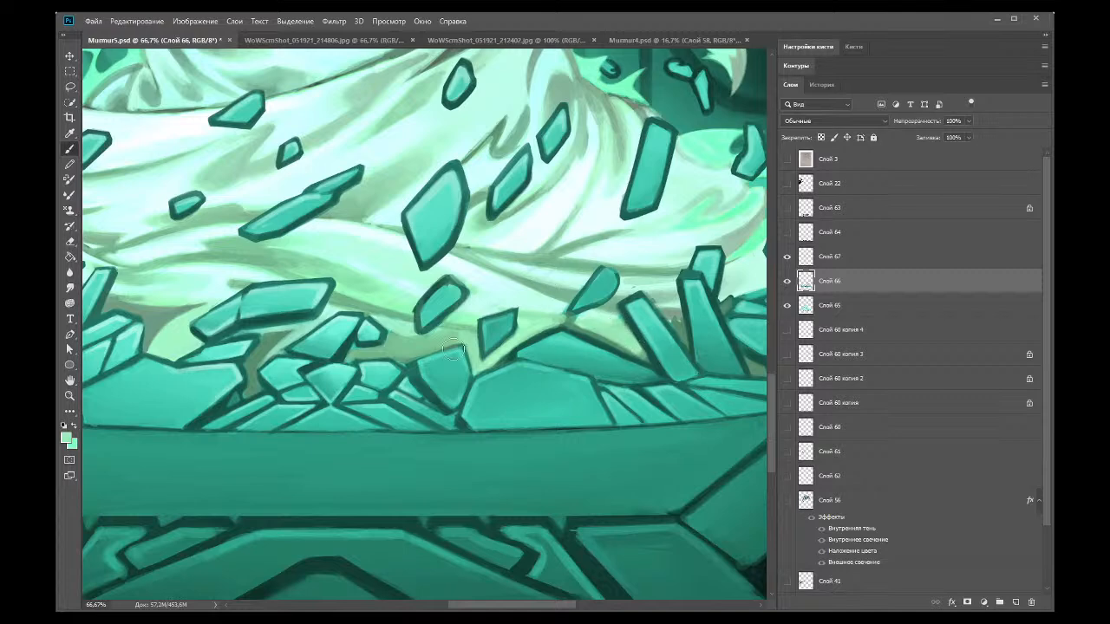
Step: Rotate the canvas and brush sampled green along the narrow gap below the rounded shard, then restore the upright view
click(69, 380)
drag(132, 375, 409, 162)
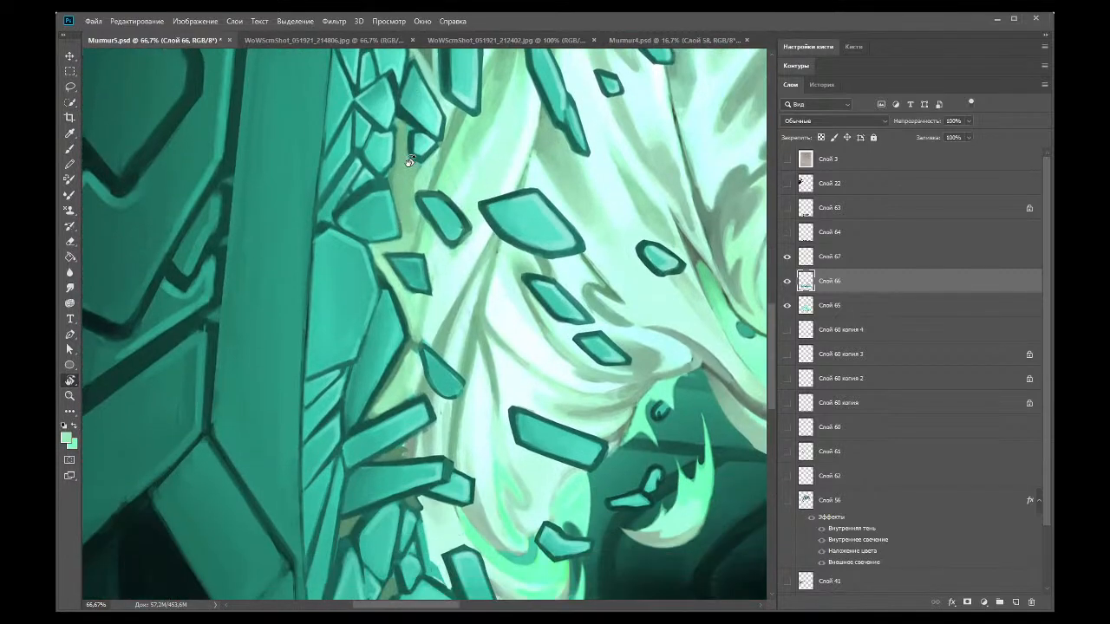
click(69, 133)
click(418, 337)
click(70, 148)
drag(411, 343, 379, 401)
drag(403, 361, 395, 378)
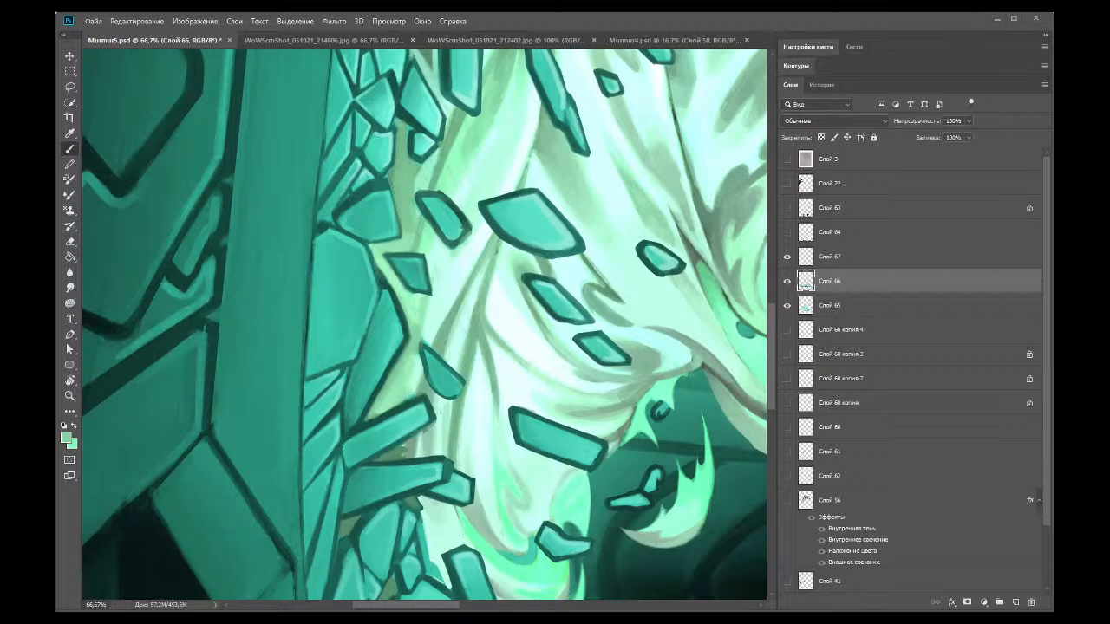
key(h)
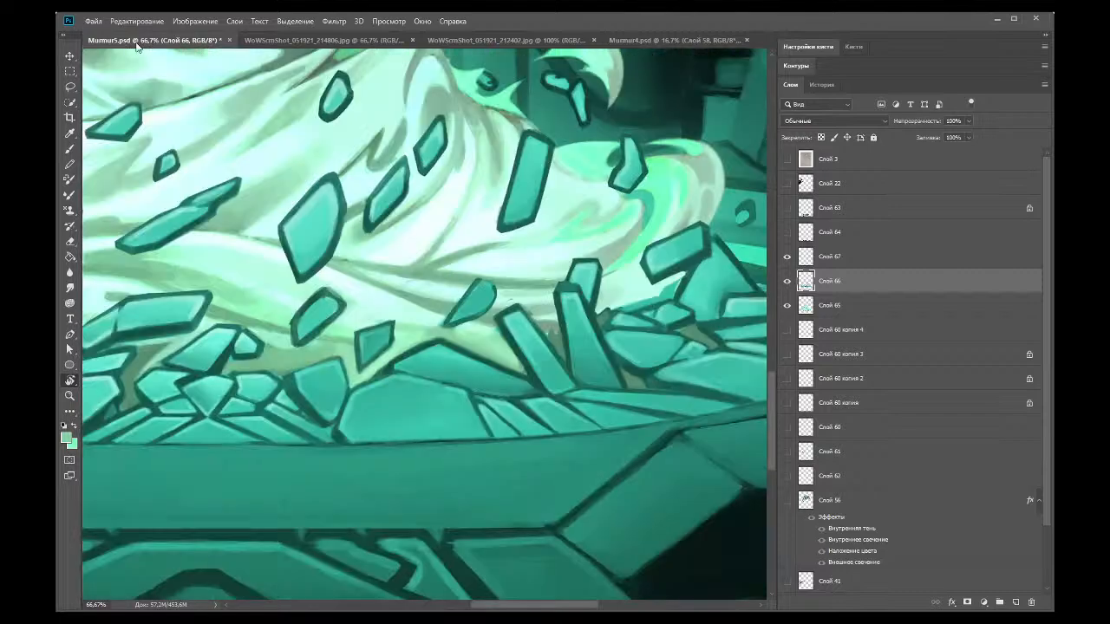
Step: Sample a muted grey-green and touch up the gap between the two upright slabs right of centre
click(69, 395)
drag(160, 102, 149, 132)
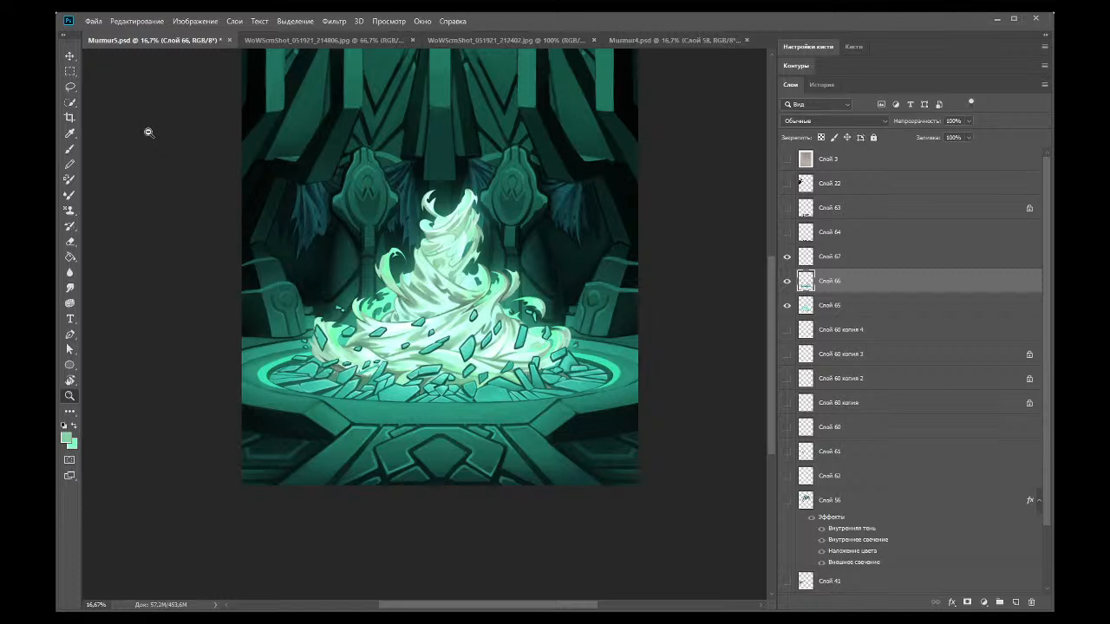
click(509, 397)
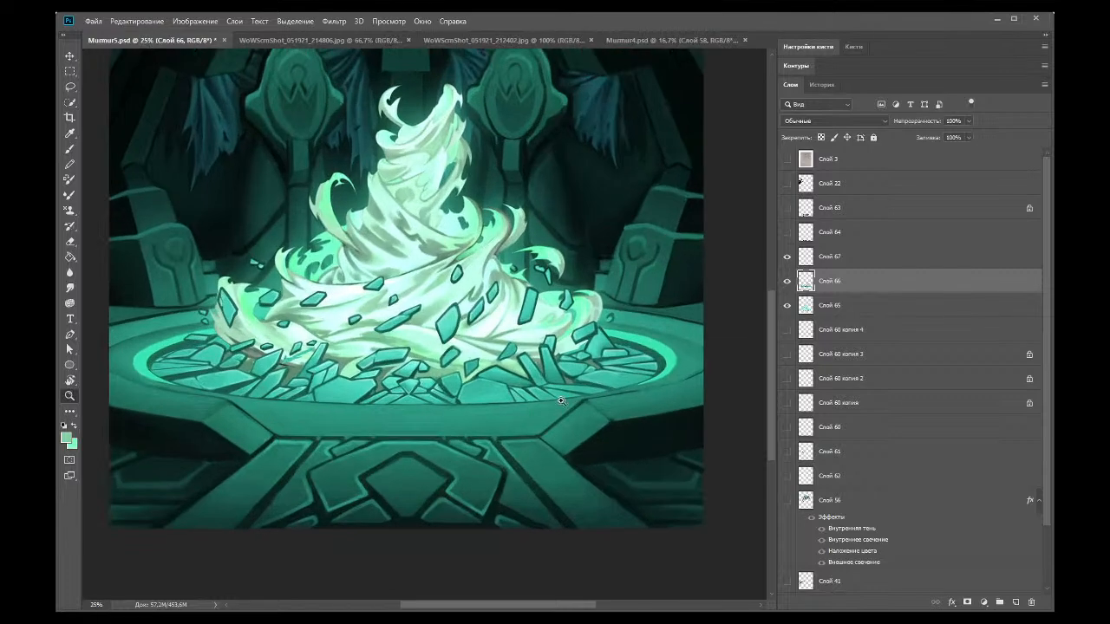
click(491, 328)
click(473, 260)
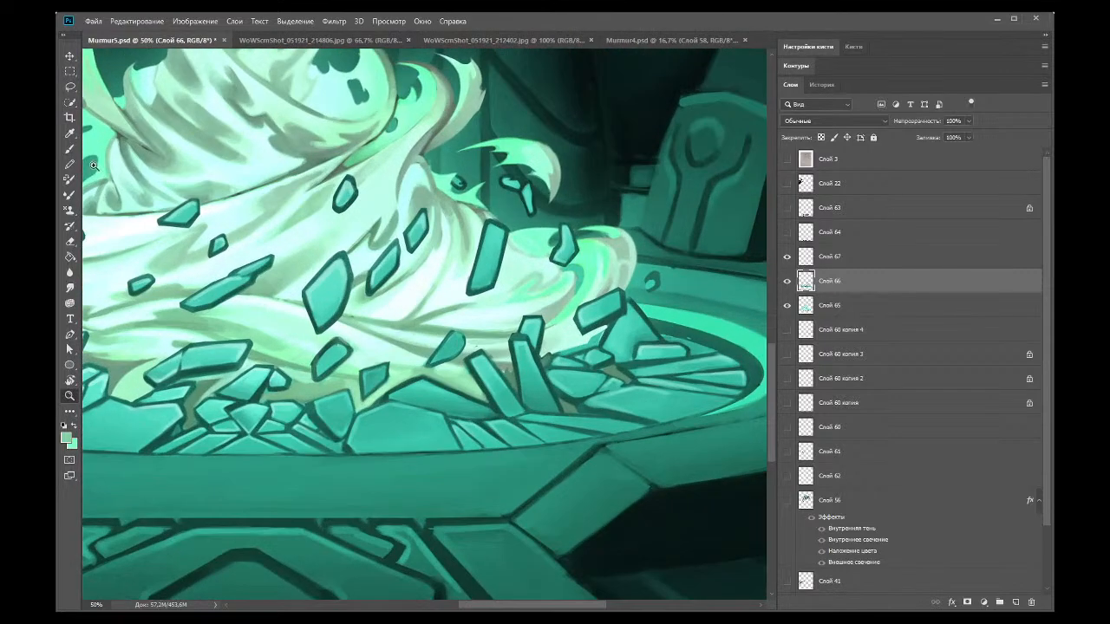
click(69, 134)
click(508, 364)
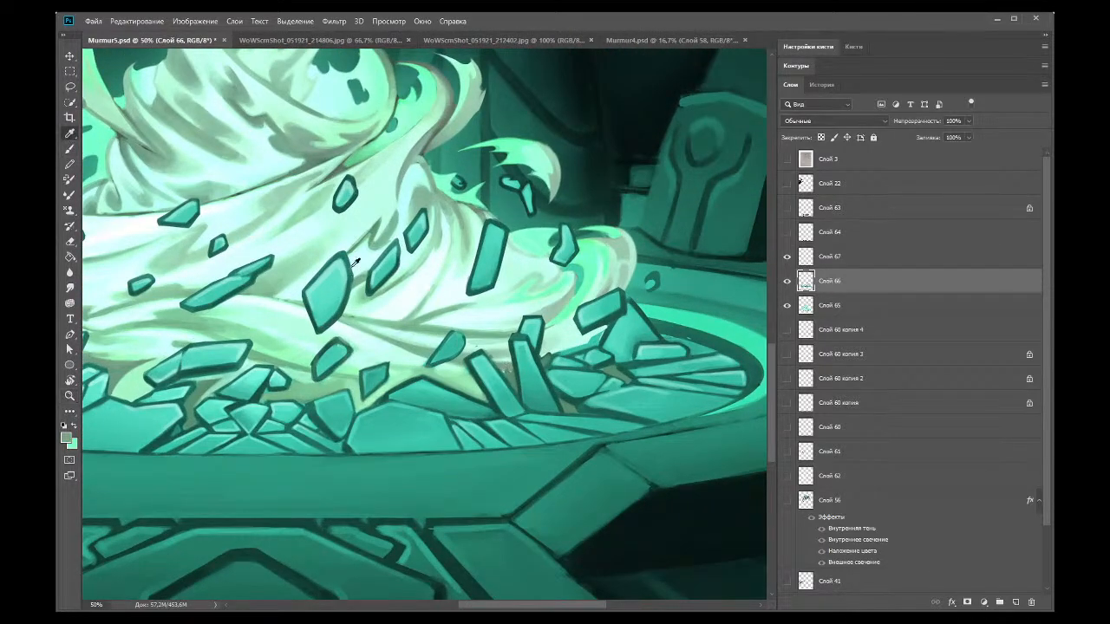
click(70, 148)
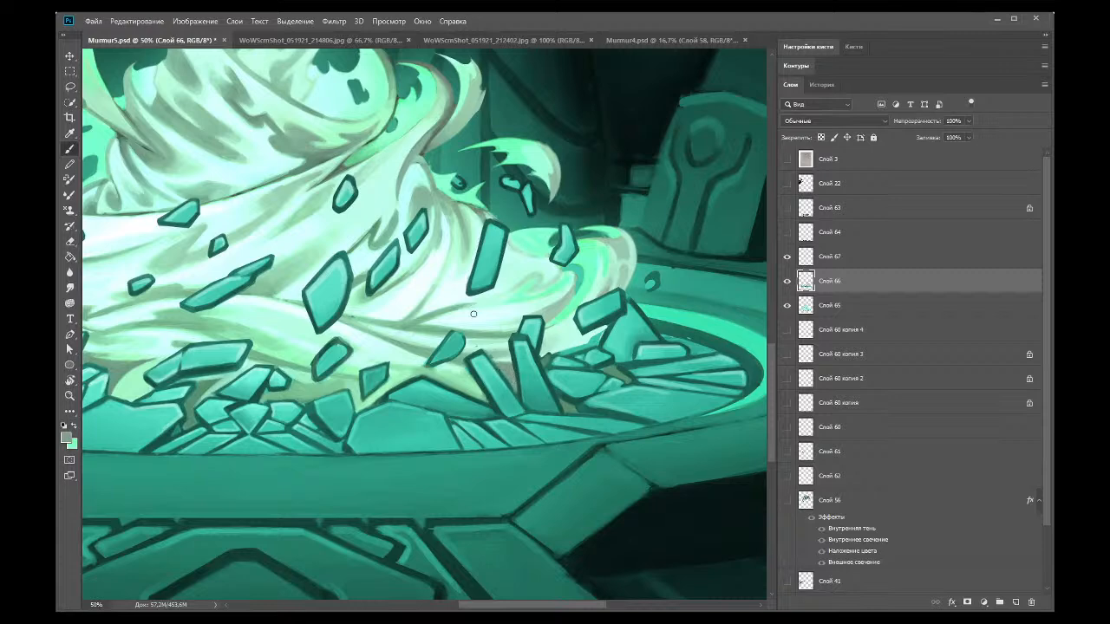
Step: Refine the vortex edge around the upright slabs with sampled dark teal, pale green and grey-green tones
key(i)
click(488, 351)
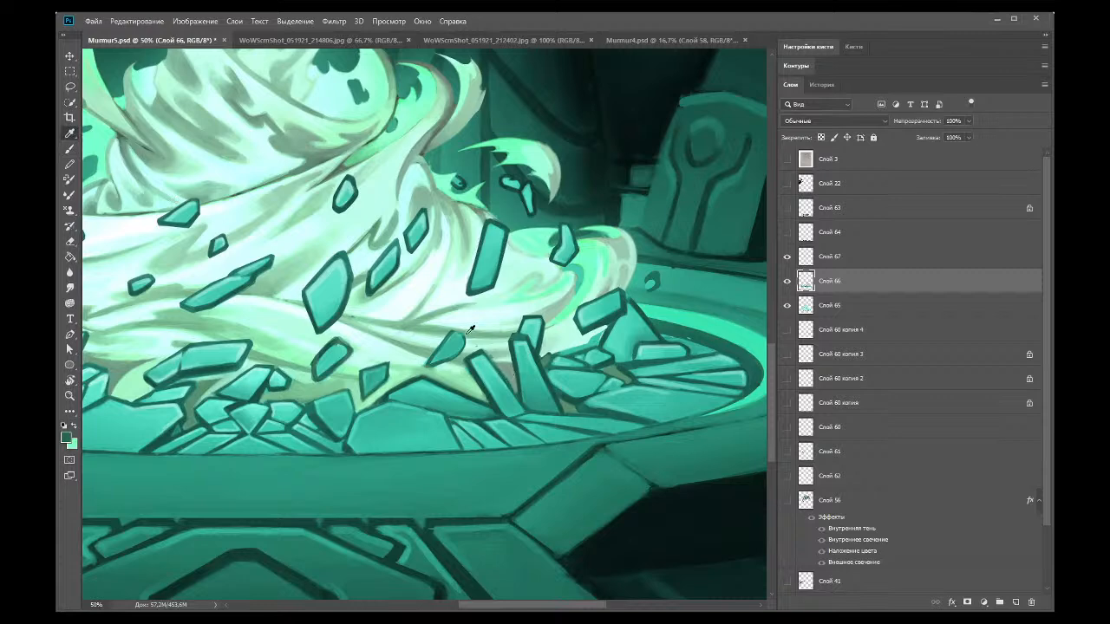
key(b)
key(i)
click(558, 344)
key(b)
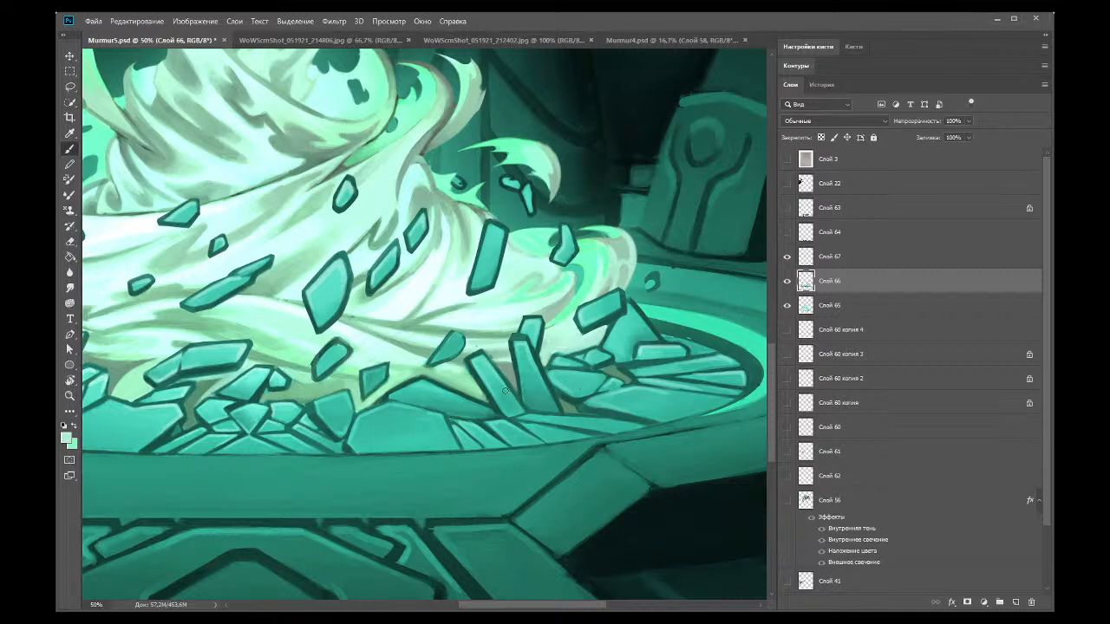
click(69, 132)
click(506, 374)
click(71, 150)
Step: Sample a muted grey-brown and brush it into the gap between the stones under the vortex's lower-left edge
drag(505, 602, 381, 579)
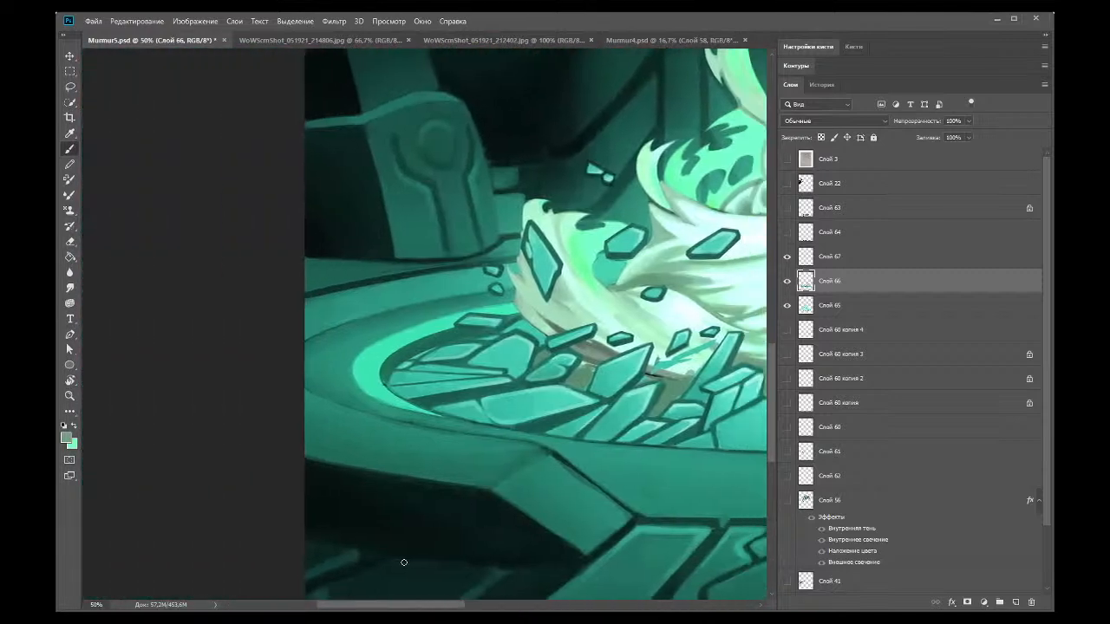
drag(433, 606, 463, 606)
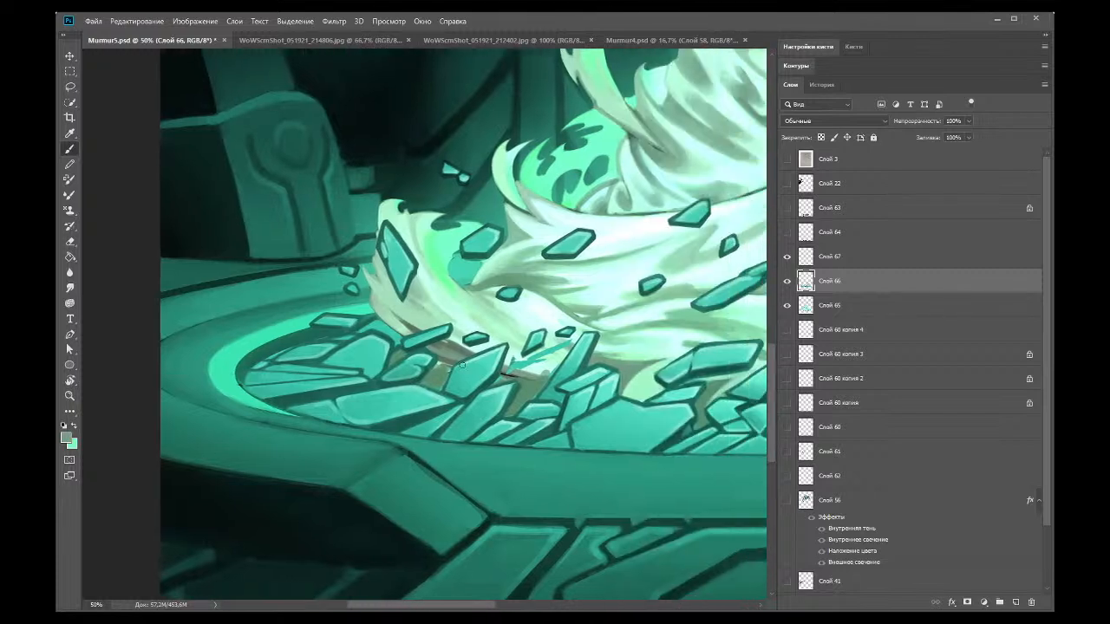
click(69, 132)
click(68, 149)
key(i)
click(71, 150)
click(70, 133)
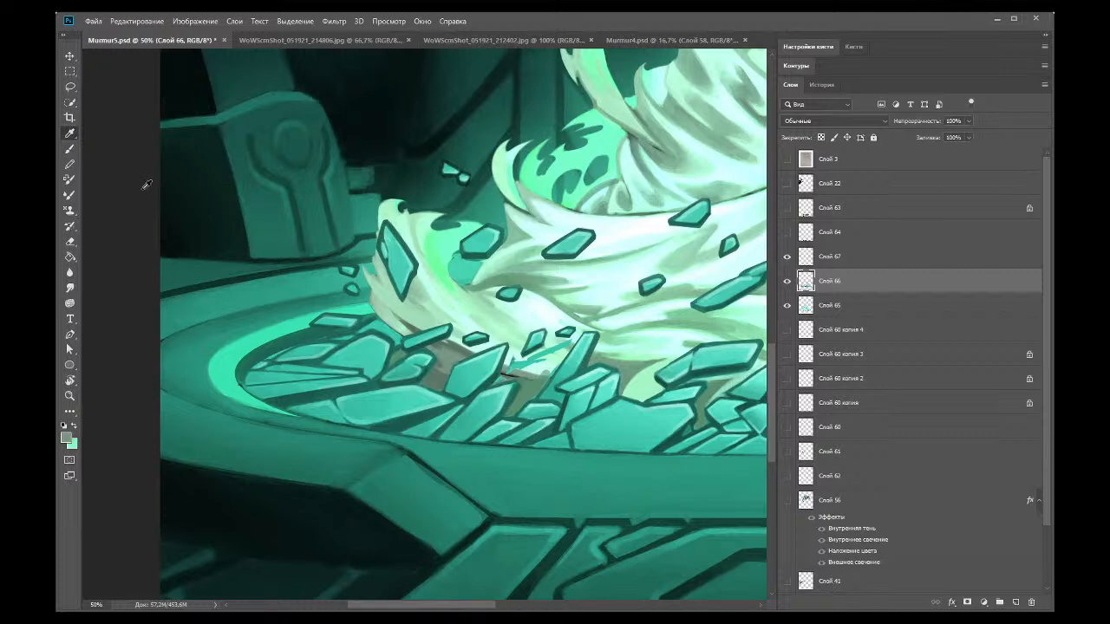
Step: Erase the stray teal streak crossing the vortex's lower-left edge on Слой 66
click(69, 149)
key(e)
mouse_move(515, 358)
mouse_down()
mouse_move(534, 359)
mouse_move(521, 368)
mouse_up()
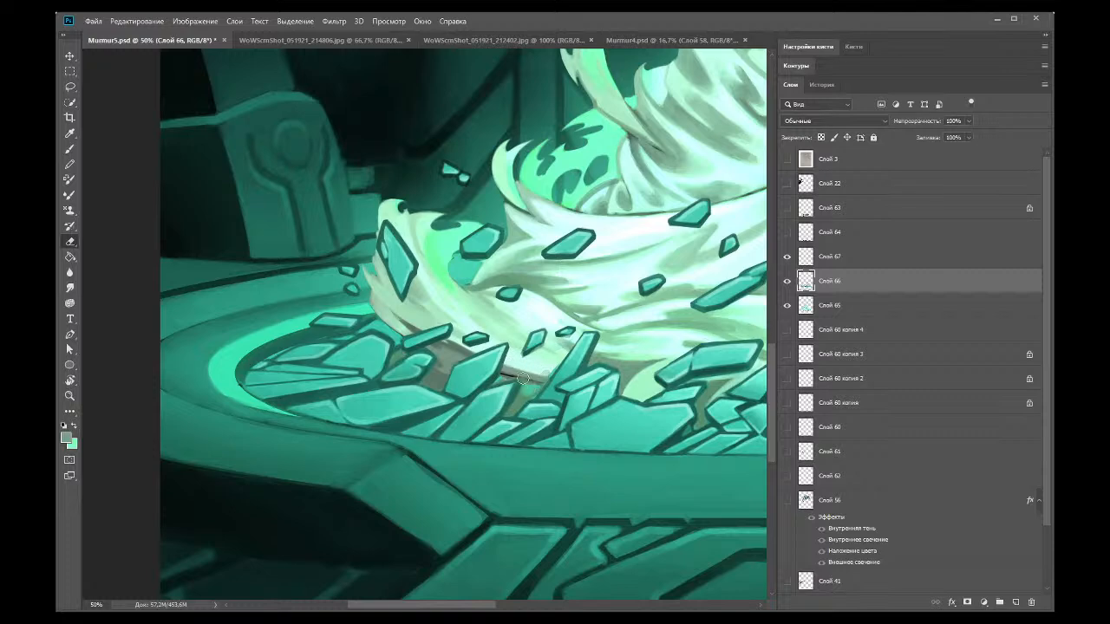
Step: Sample nearby grey-brown and pale green tones and paint over the dark line between the leaning slabs at lower left
click(71, 133)
click(73, 149)
key(i)
click(518, 399)
click(70, 148)
click(71, 134)
click(500, 338)
click(70, 149)
Step: Check the full composition and extend the pale vortex colour down into the gap between the leaning slabs at lower left
click(69, 396)
alt+click(226, 223)
alt+click(409, 298)
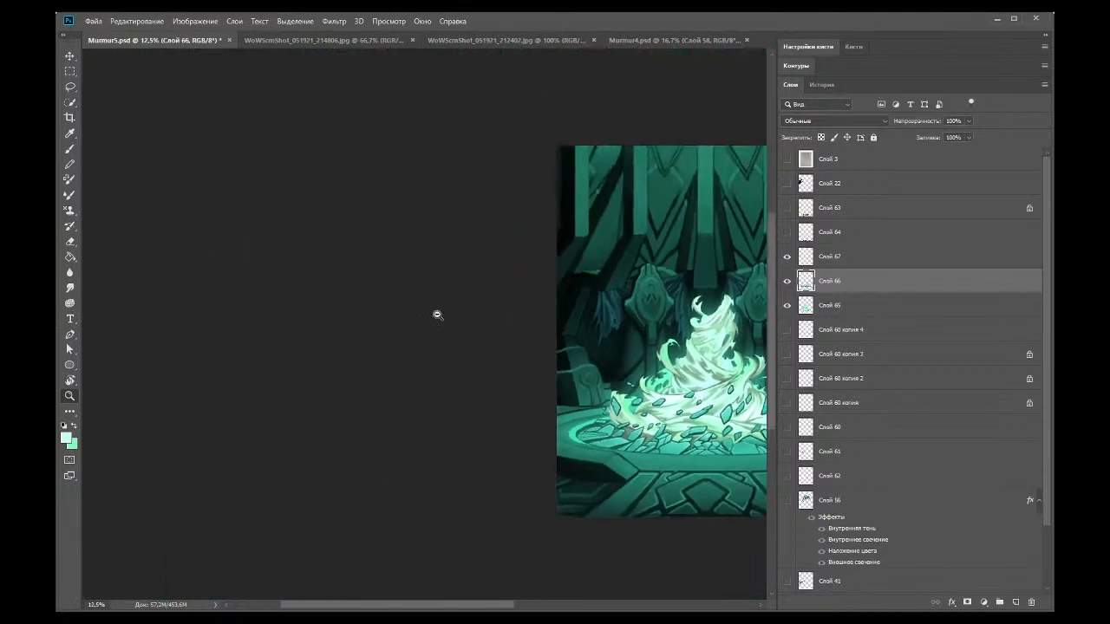
alt+click(624, 335)
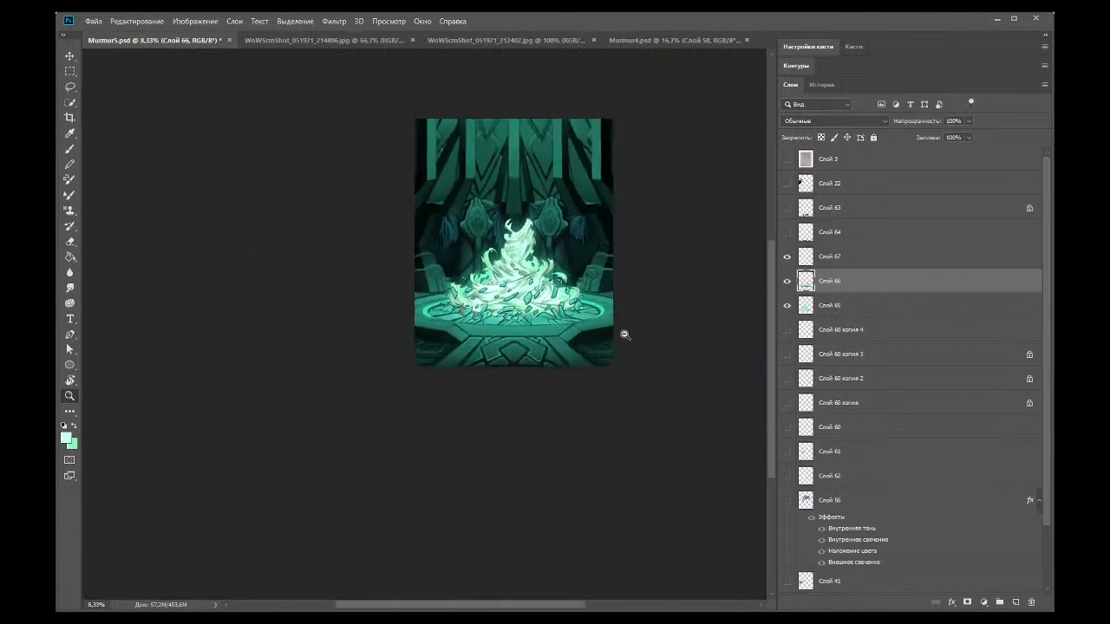
click(465, 326)
drag(382, 500, 123, 229)
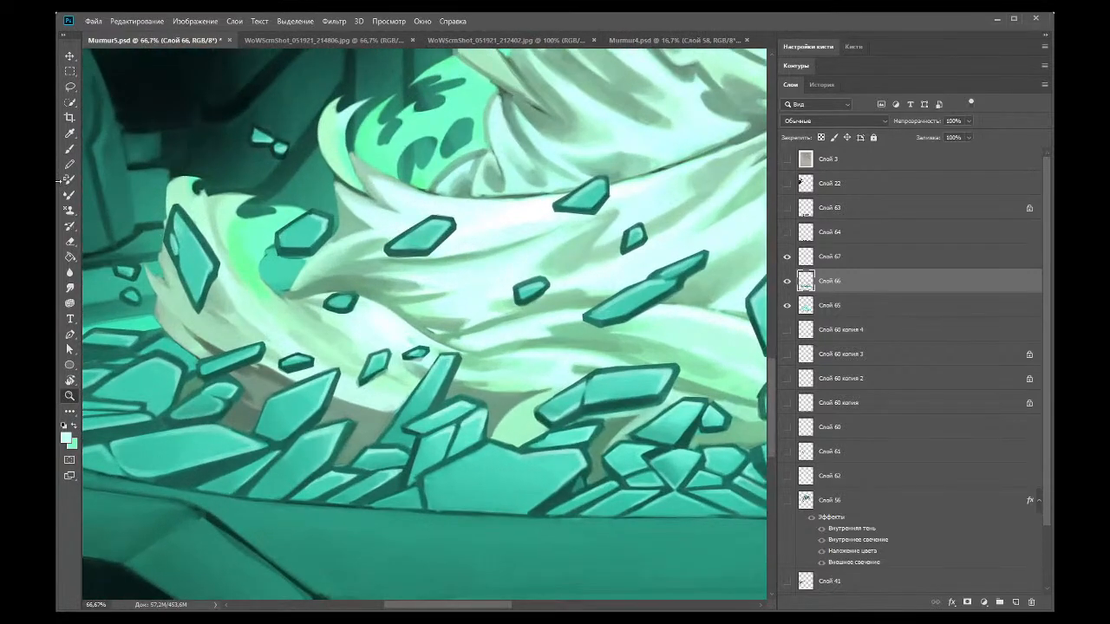
click(69, 148)
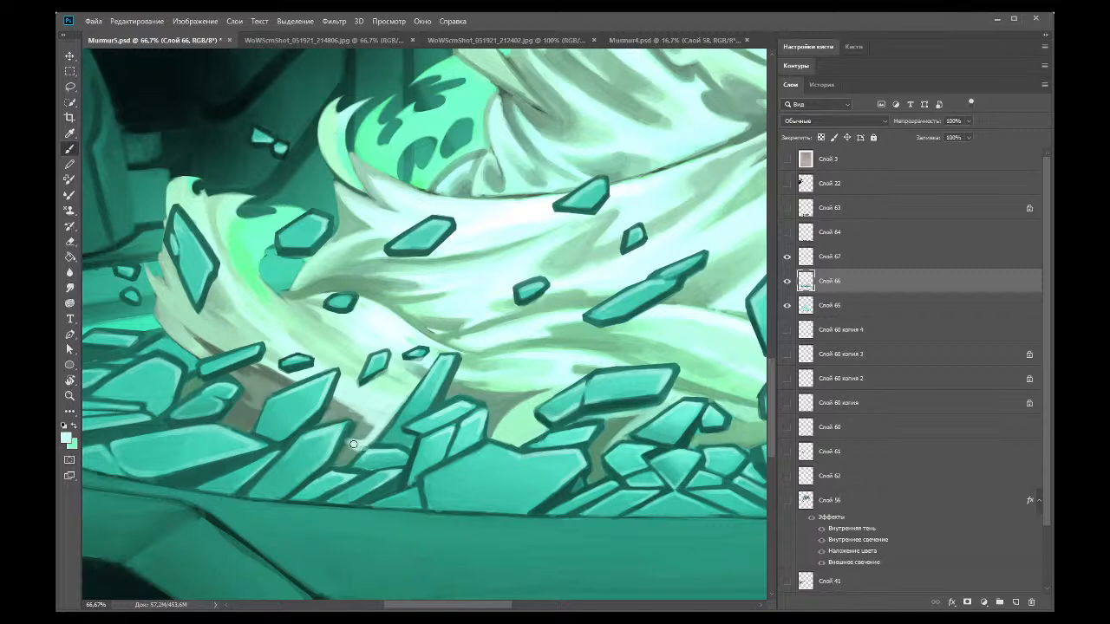
Step: Sample grey-brown and dark teal to refine the pale streak's edges and the adjoining stone outline
click(69, 133)
click(338, 420)
click(69, 148)
click(70, 133)
click(70, 149)
Step: Widen the pale flow between the lower-left slabs with a sampled whitish green, and sample dark teal for the outlines
click(69, 396)
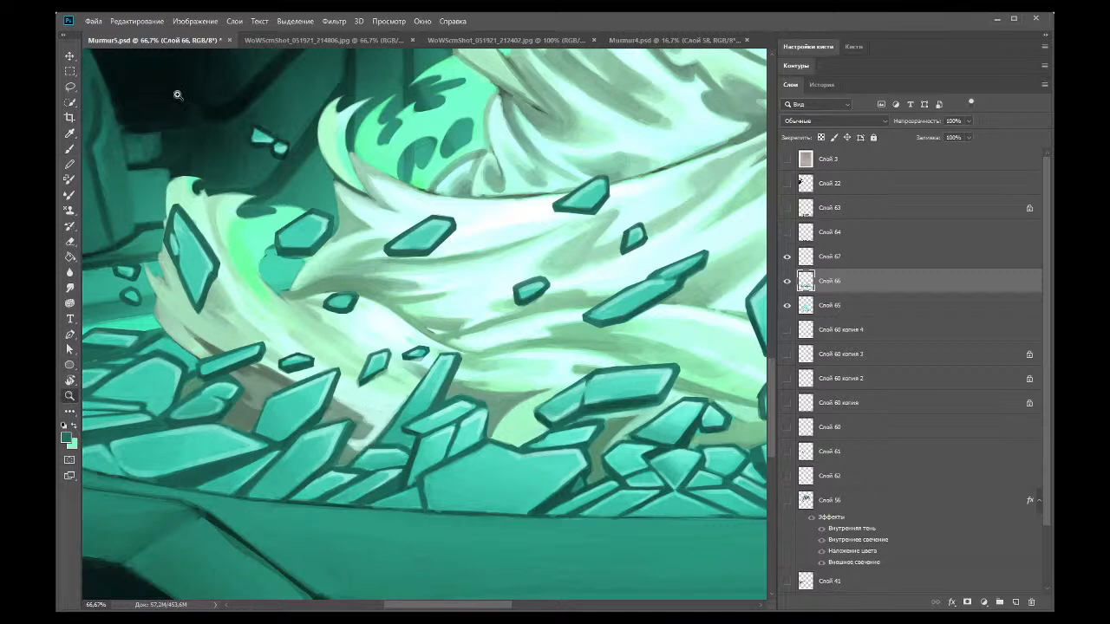
alt+click(497, 237)
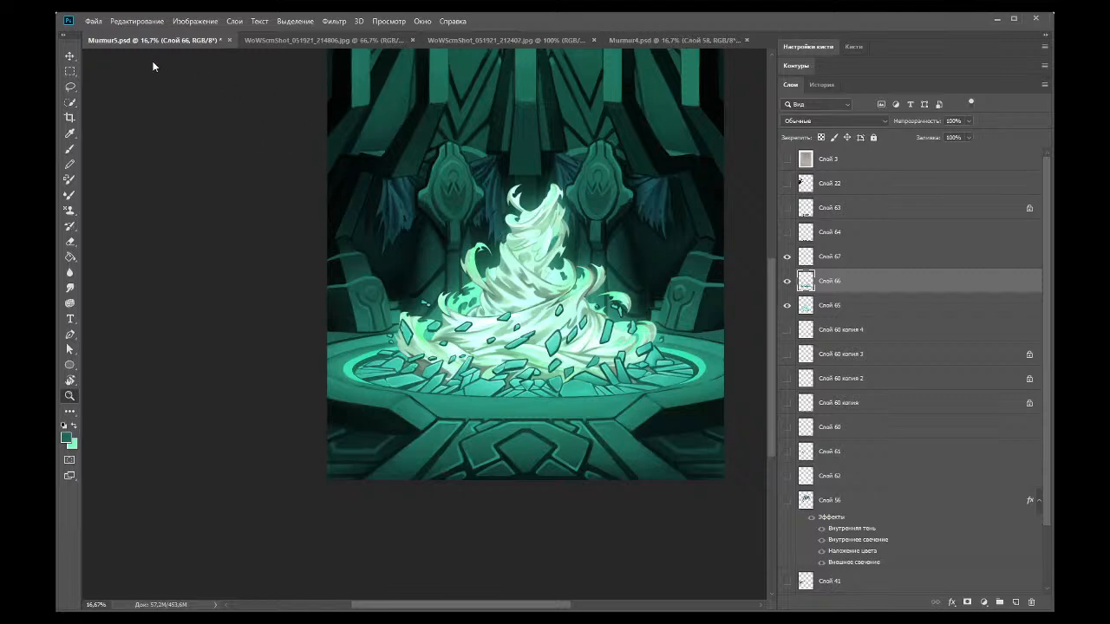
click(436, 357)
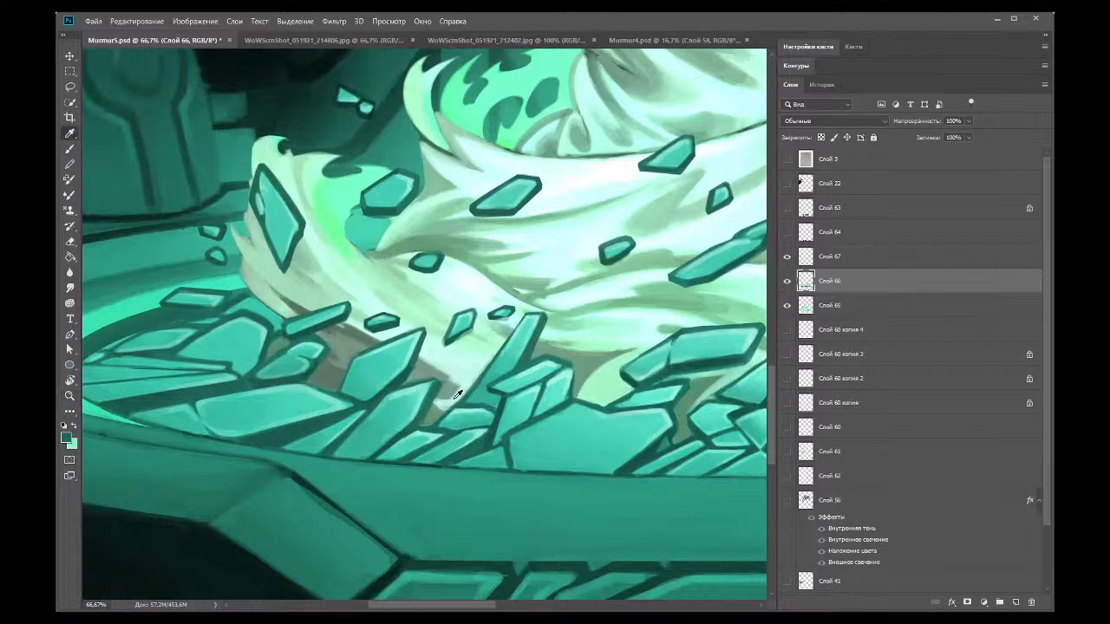
click(350, 296)
key(b)
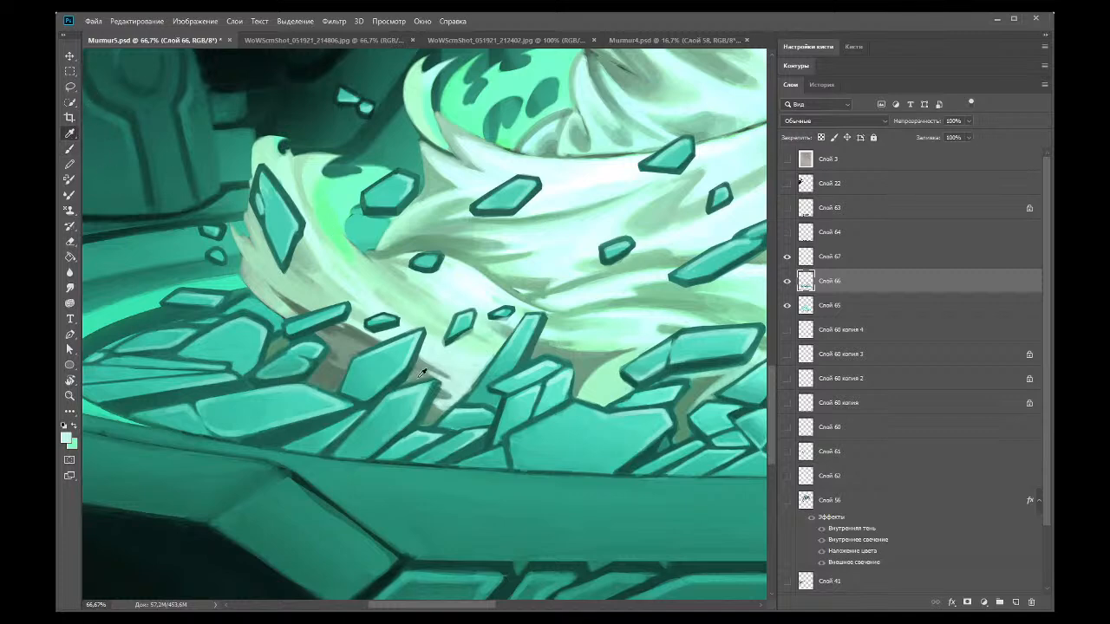
alt+click(99, 155)
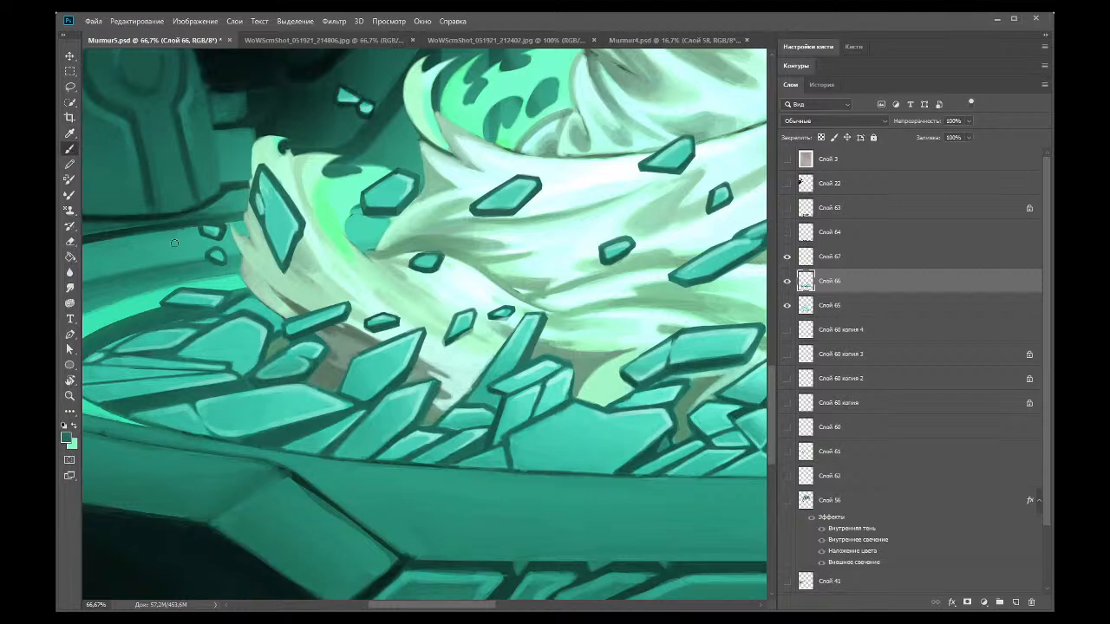
Step: Examine the whole composition and the vortex, finishing on a close view of the stones left of centre
click(70, 395)
drag(174, 111, 163, 111)
alt+click(158, 113)
alt+click(595, 168)
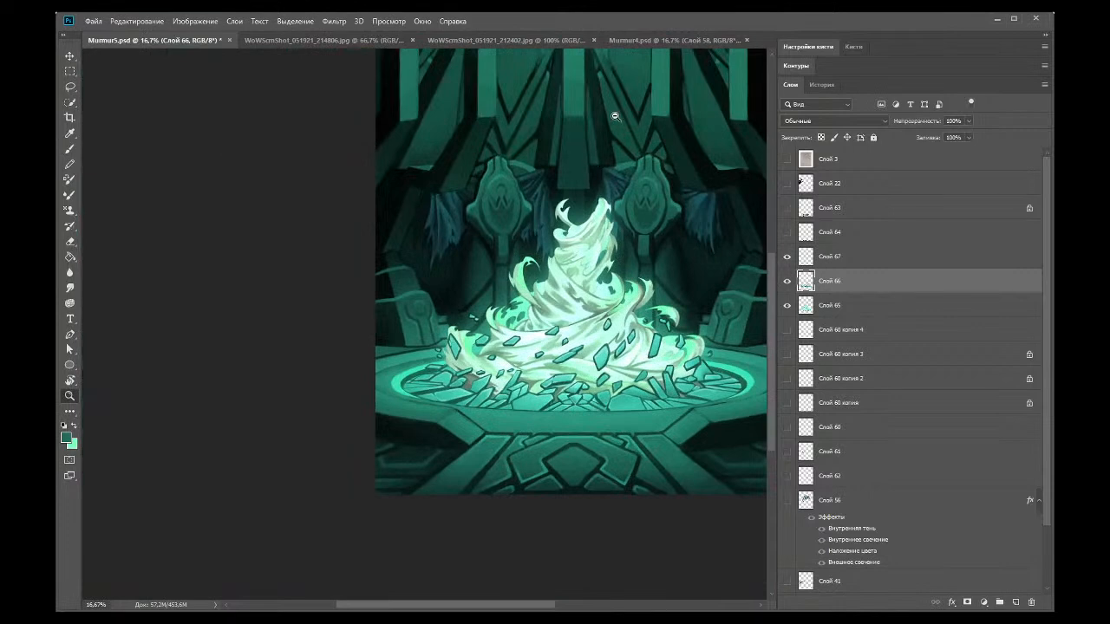
alt+click(547, 350)
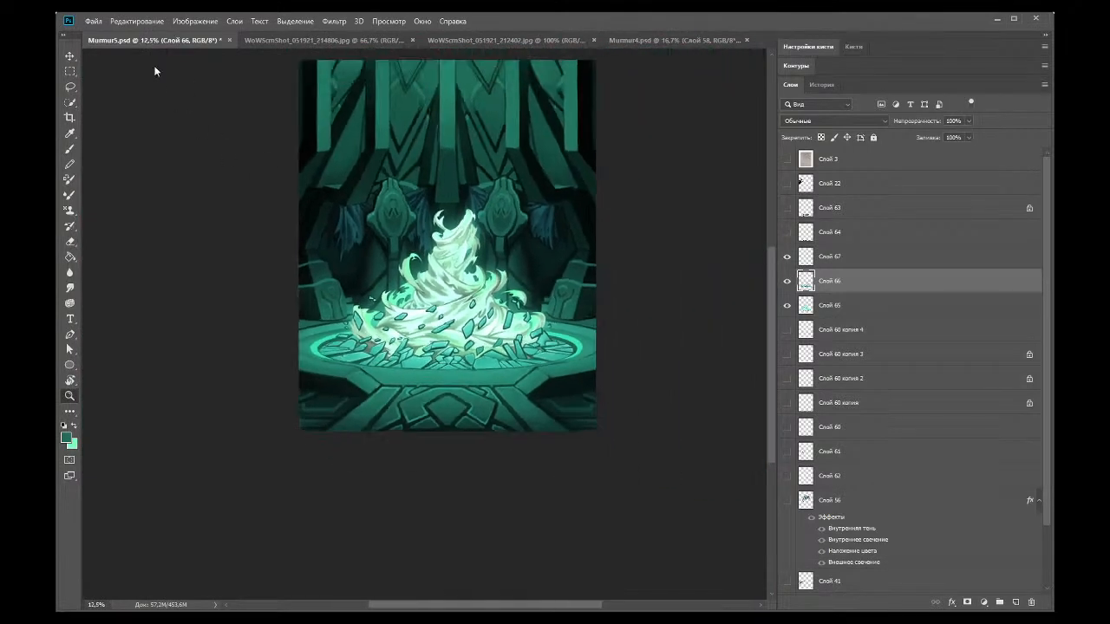
click(377, 347)
click(377, 347)
click(321, 548)
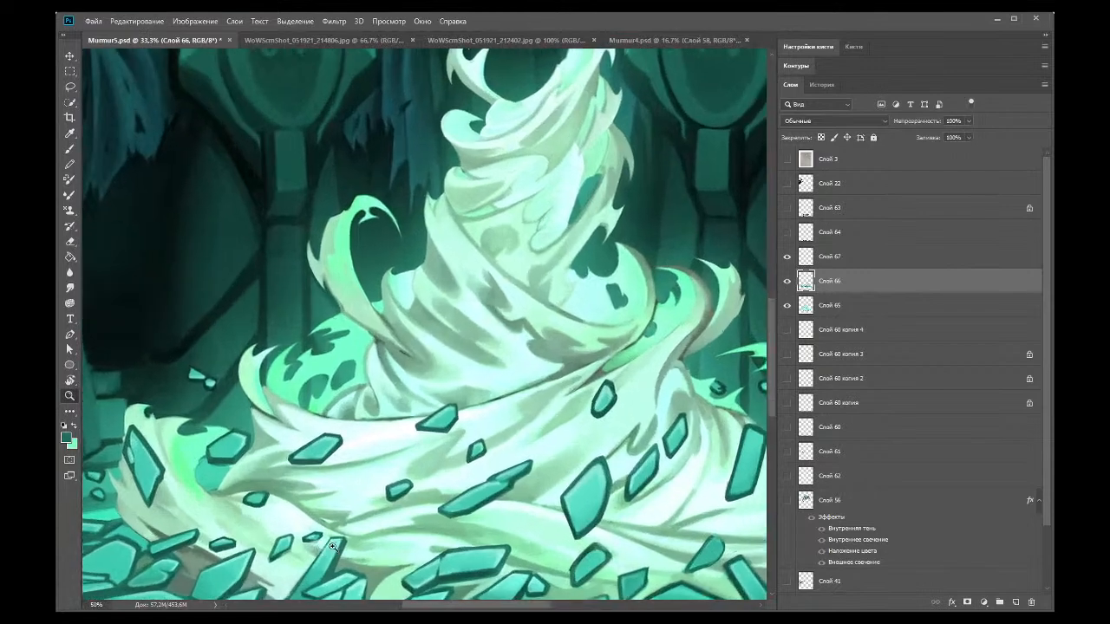
click(321, 548)
drag(770, 340, 770, 376)
click(382, 403)
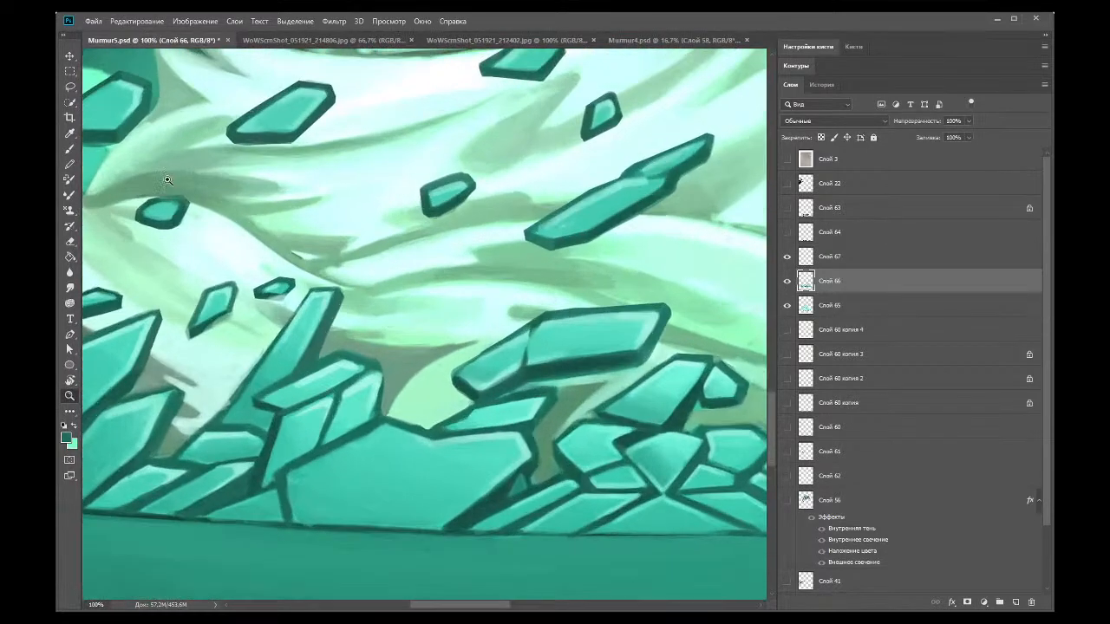
Step: Sample a light green and brush it over the grey-green gap beside the long raised stone on Слой 67
click(72, 149)
click(70, 134)
click(370, 333)
click(448, 354)
click(70, 148)
key(i)
key(alt+bracketright)
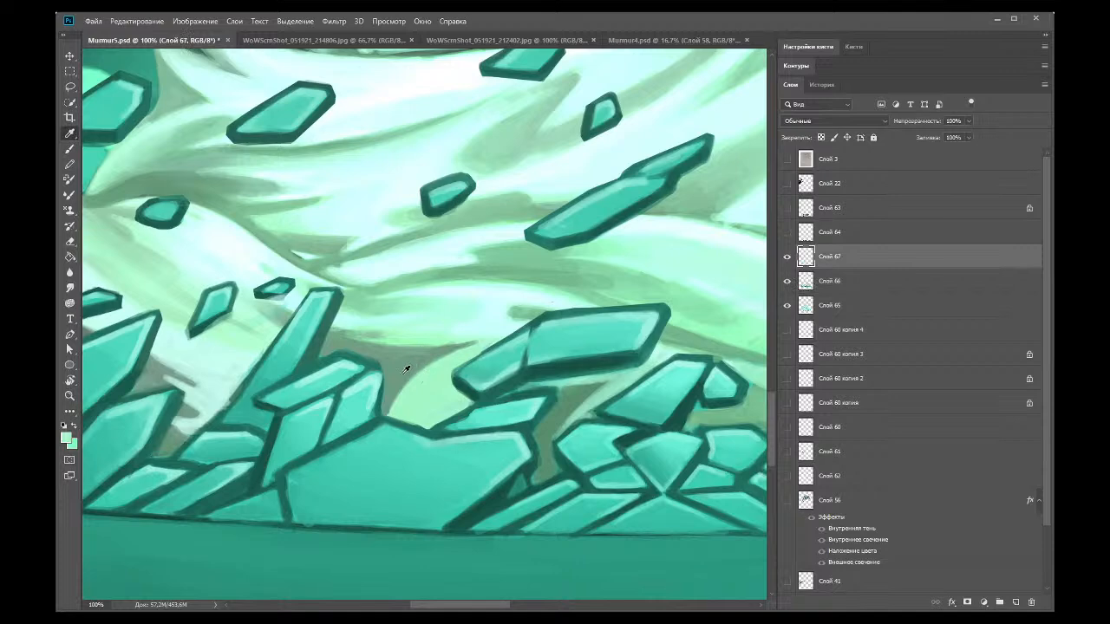
key(b)
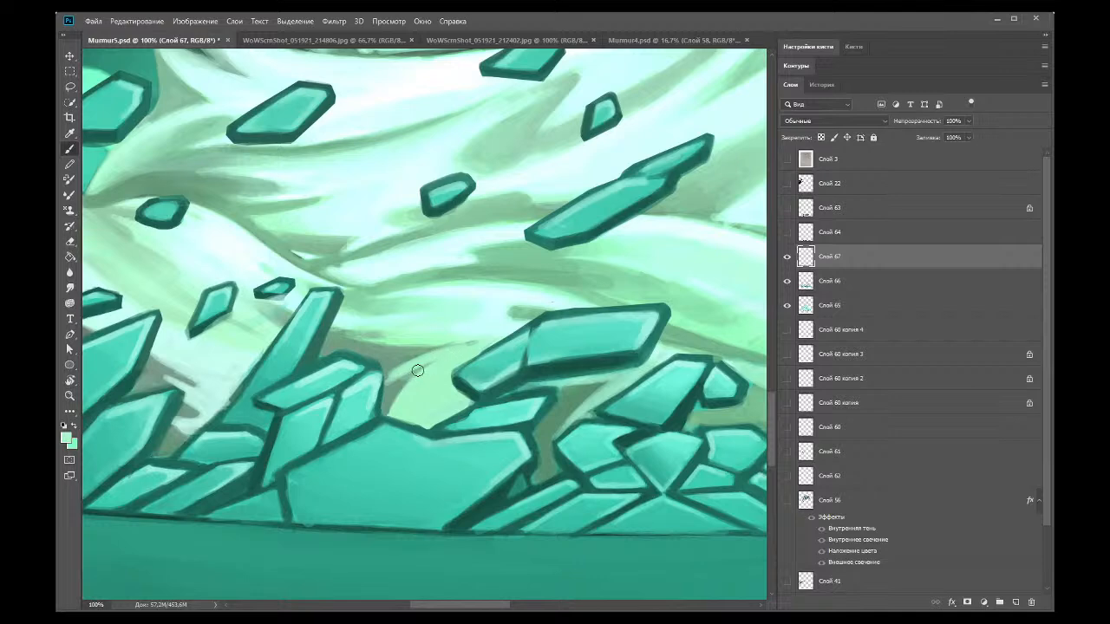
Step: Blend the edge of that light green patch using sampled muted grey-green and light green tones
click(76, 134)
click(403, 367)
key(b)
key(i)
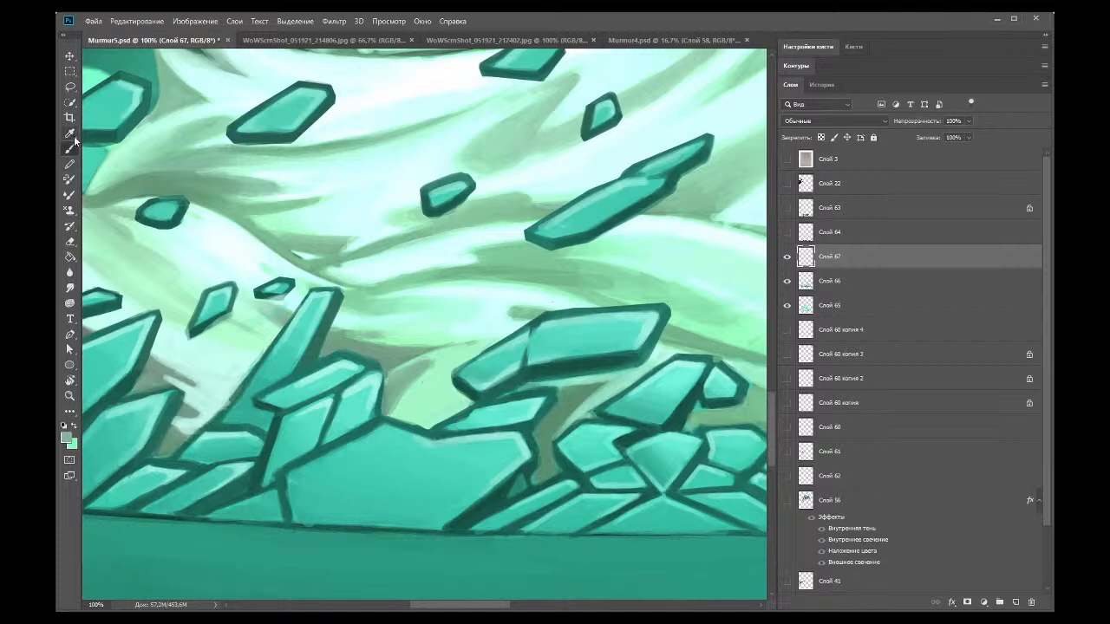
click(320, 279)
key(b)
Step: Hide the vortex on Слой 65 and the background on Слой 53 to isolate the stone layers
click(70, 396)
alt+click(170, 83)
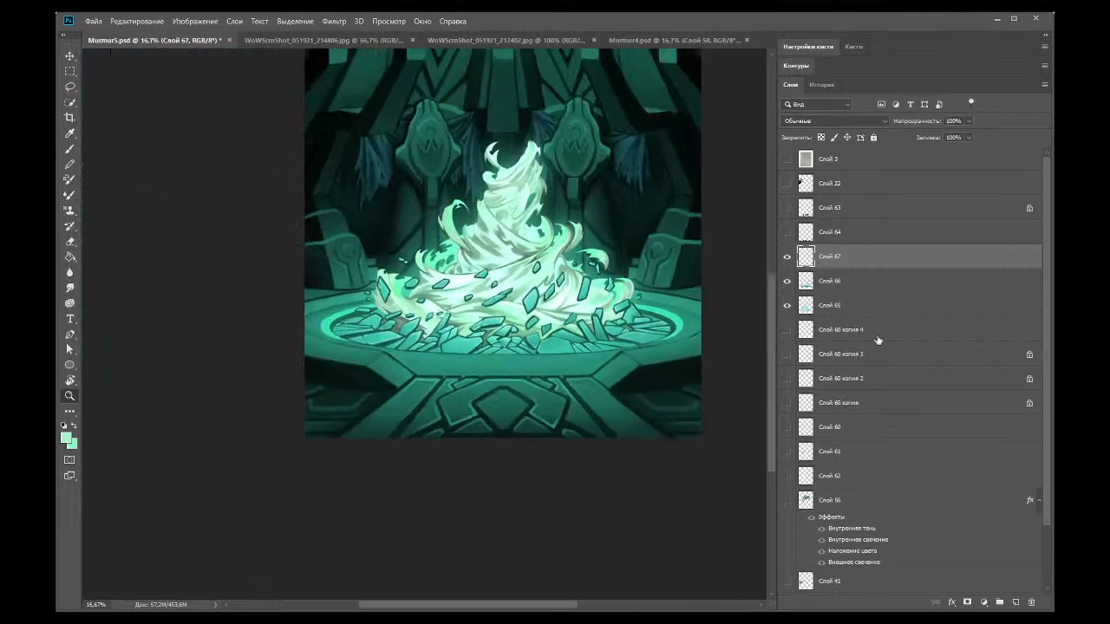
click(788, 305)
scroll(820, 382, down, 2)
scroll(824, 391, down, 1)
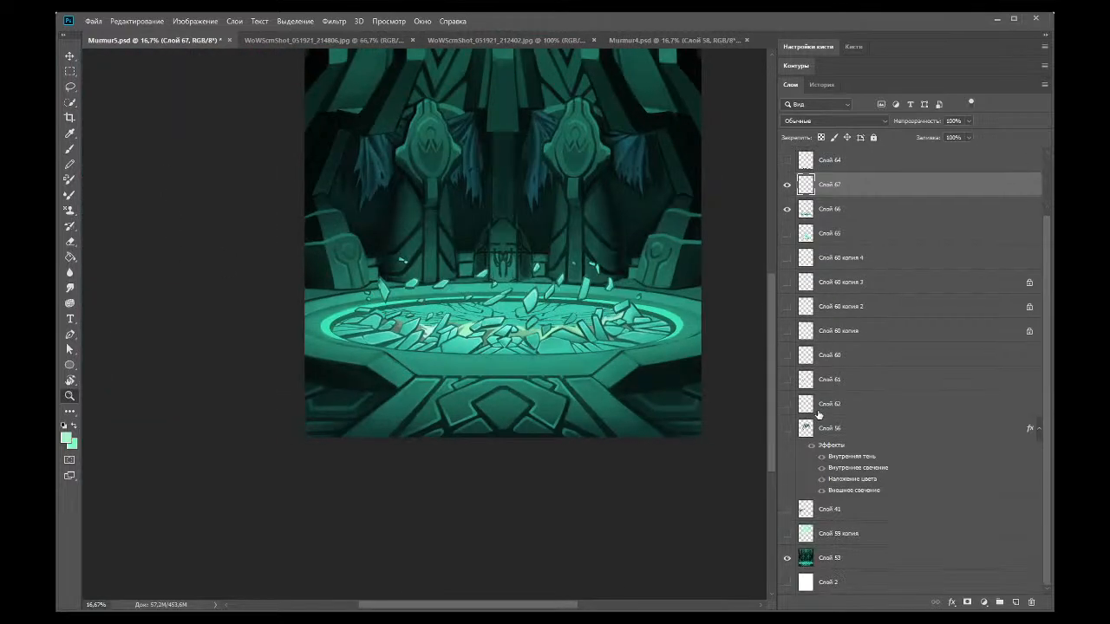
click(786, 558)
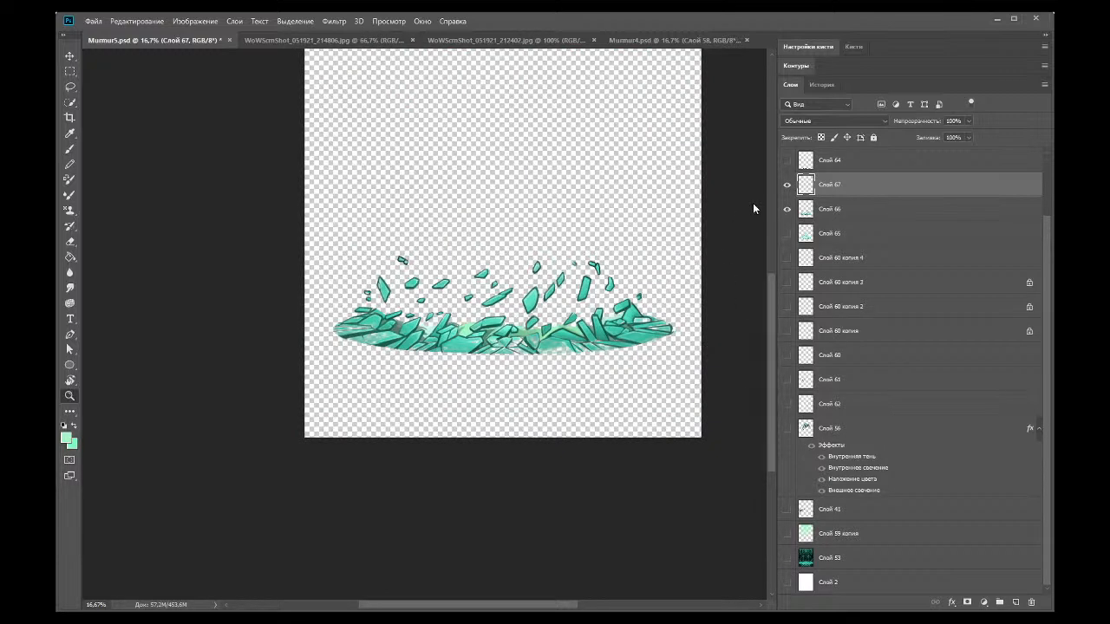
Step: Merge Слой 67 with Слой 66 and show Слой 53 and Слой 65 again
key(ctrl+z)
click(845, 194)
key(ctrl+e)
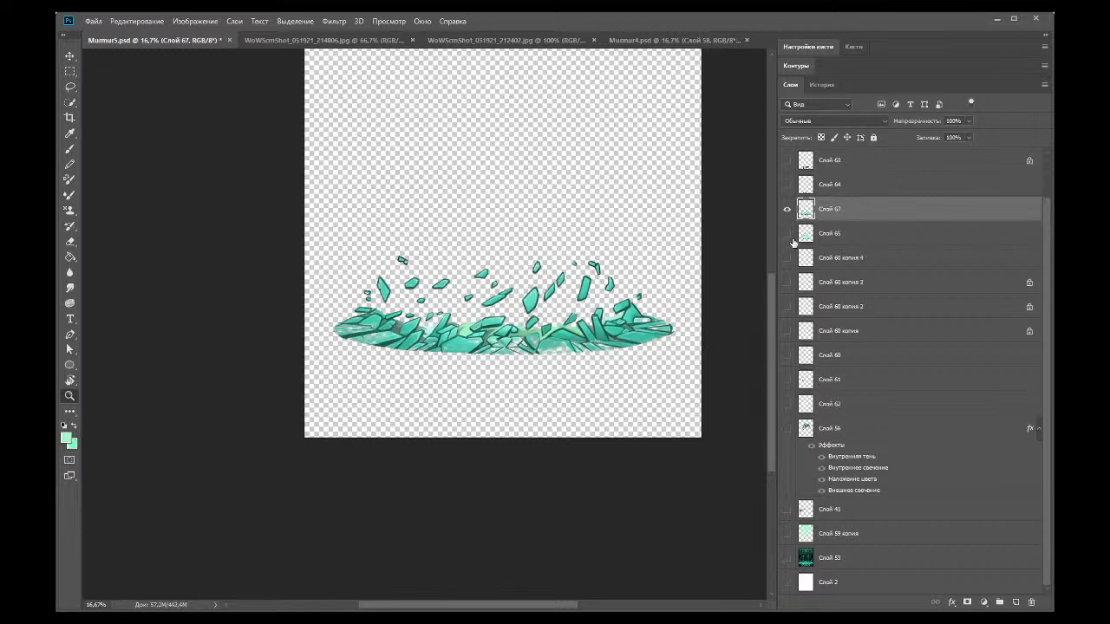
click(787, 558)
click(787, 233)
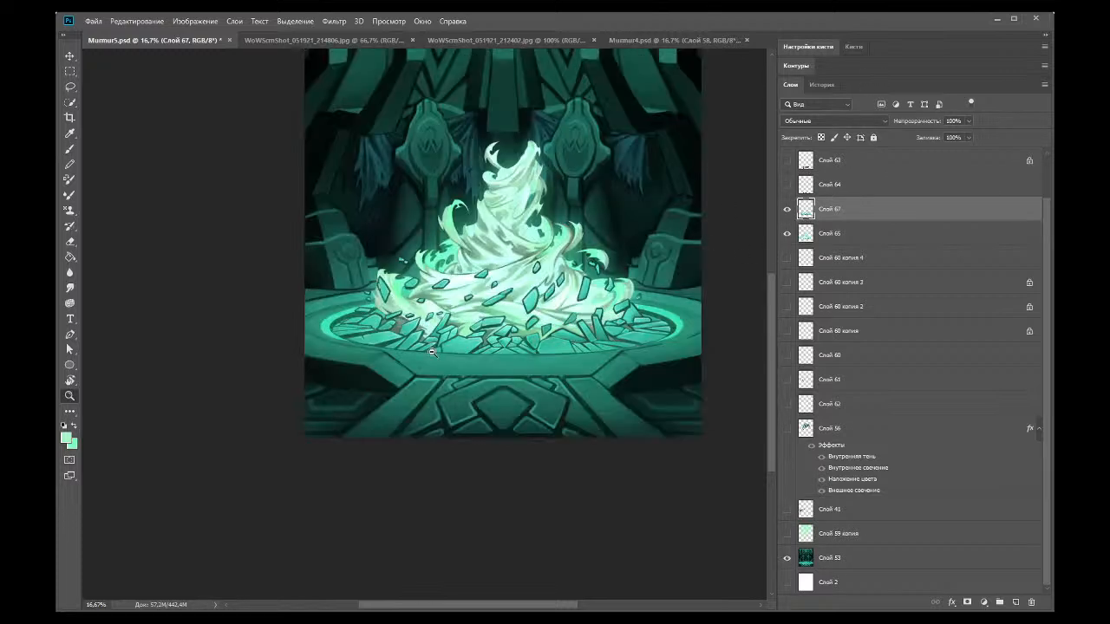
scroll(583, 356, up, 2)
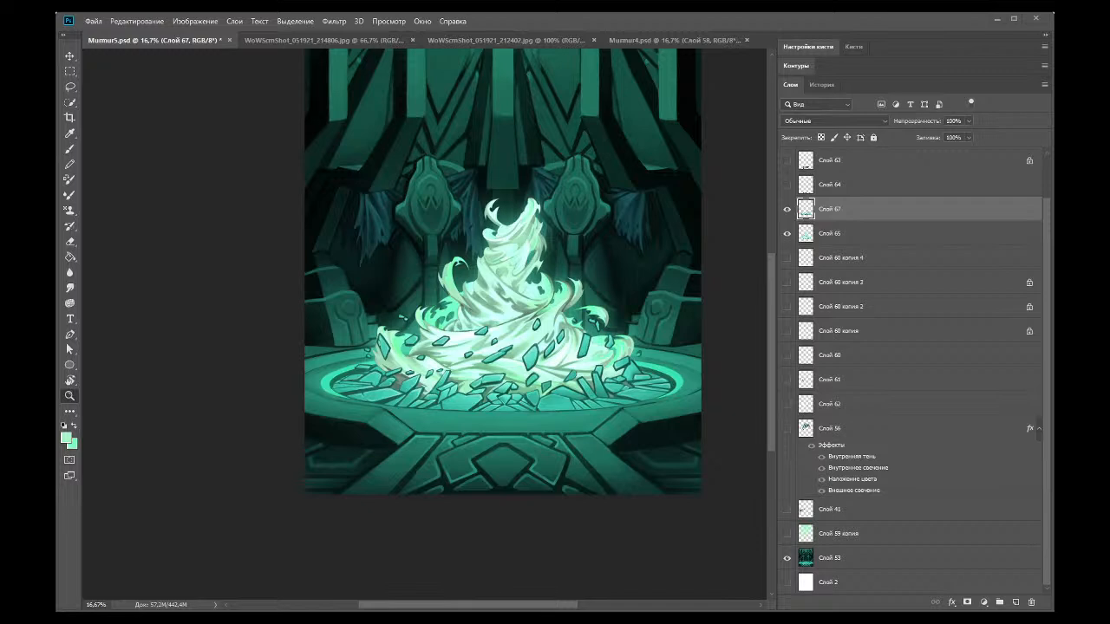
Step: Add a new layer above Слой 67 and choose the Kyle paint-set brush from the wet brushes
click(1016, 602)
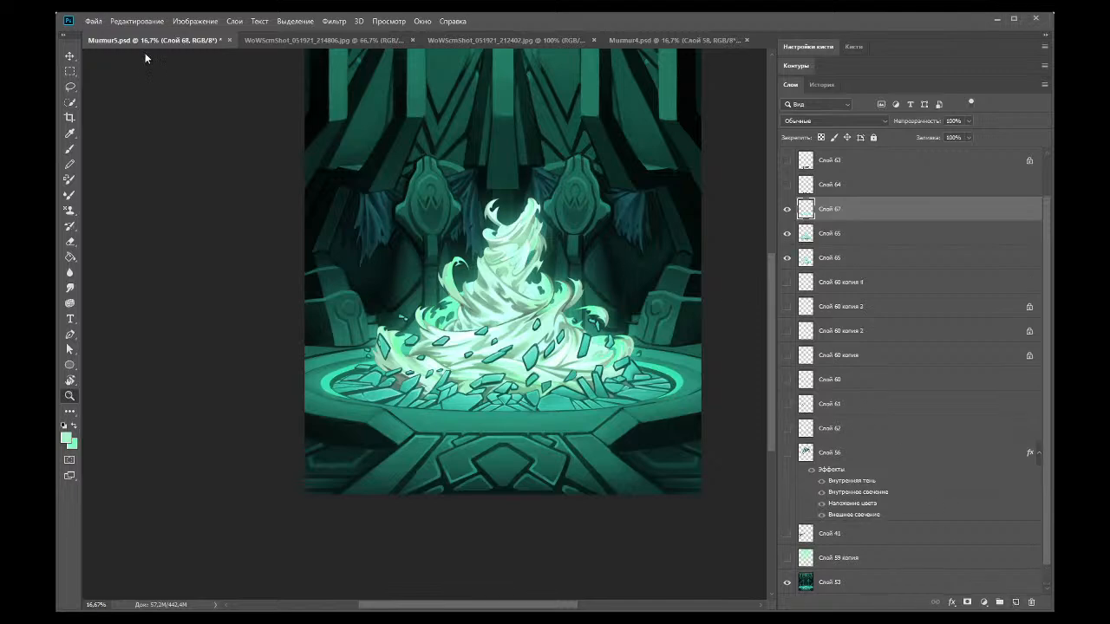
click(531, 394)
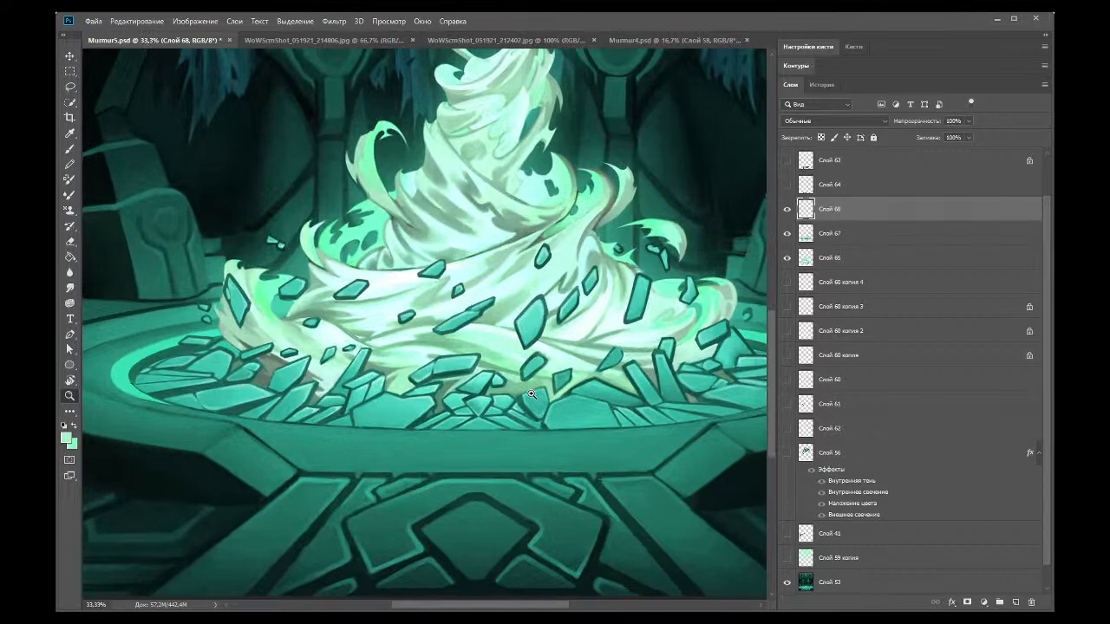
click(69, 148)
click(851, 47)
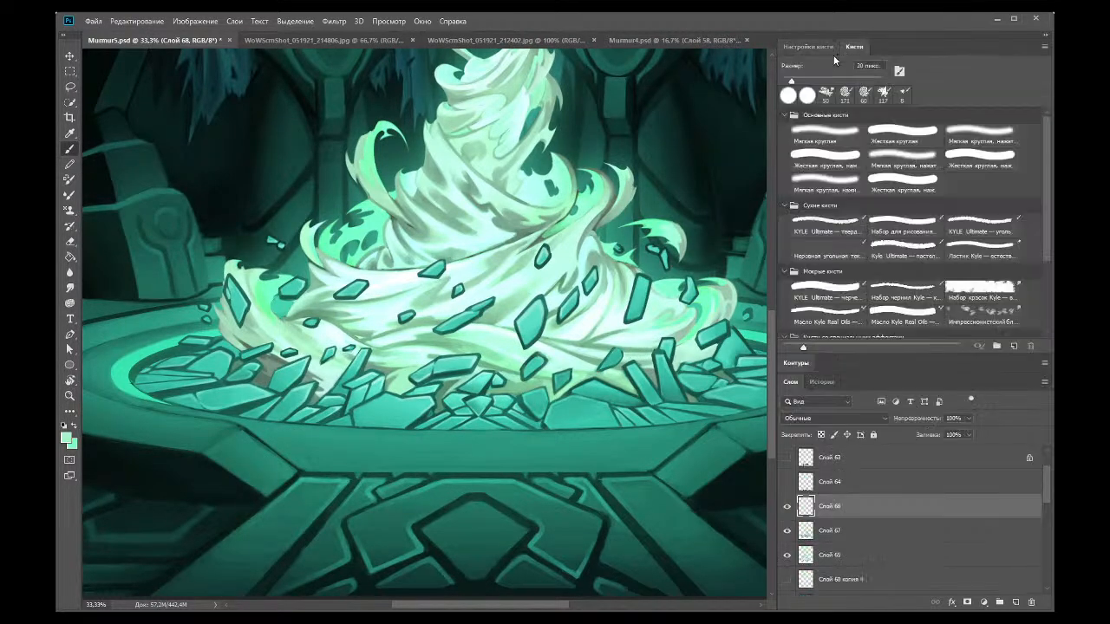
click(975, 294)
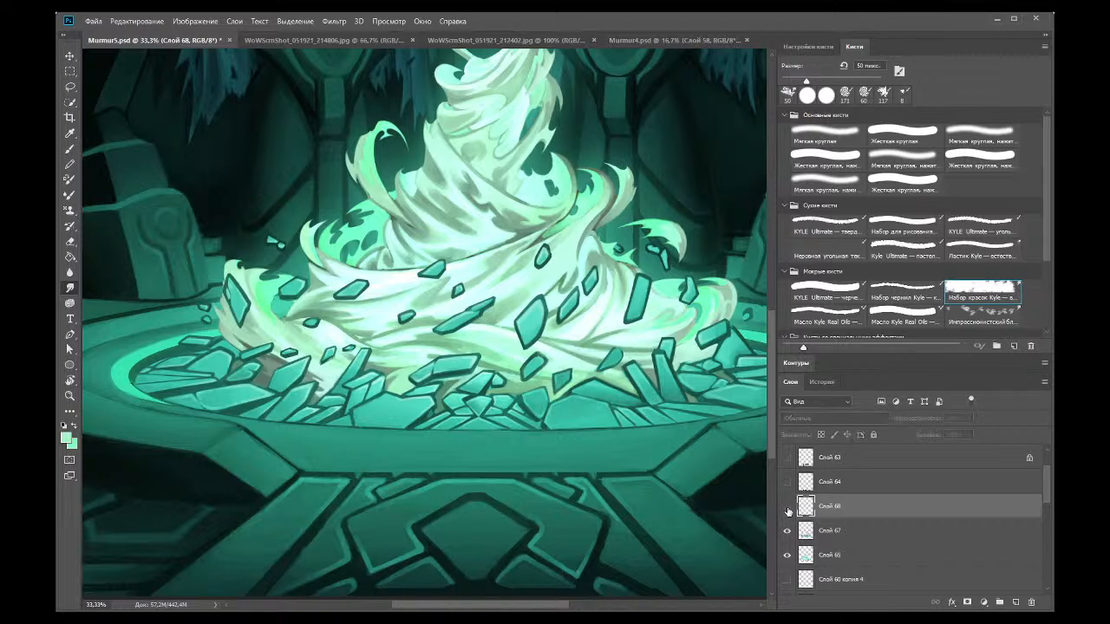
Step: Try the Kyle Ultimate pastel brush on the vortex base, undo the stroke and switch to the Kyle Ultimate charcoal brush
key(b)
click(880, 252)
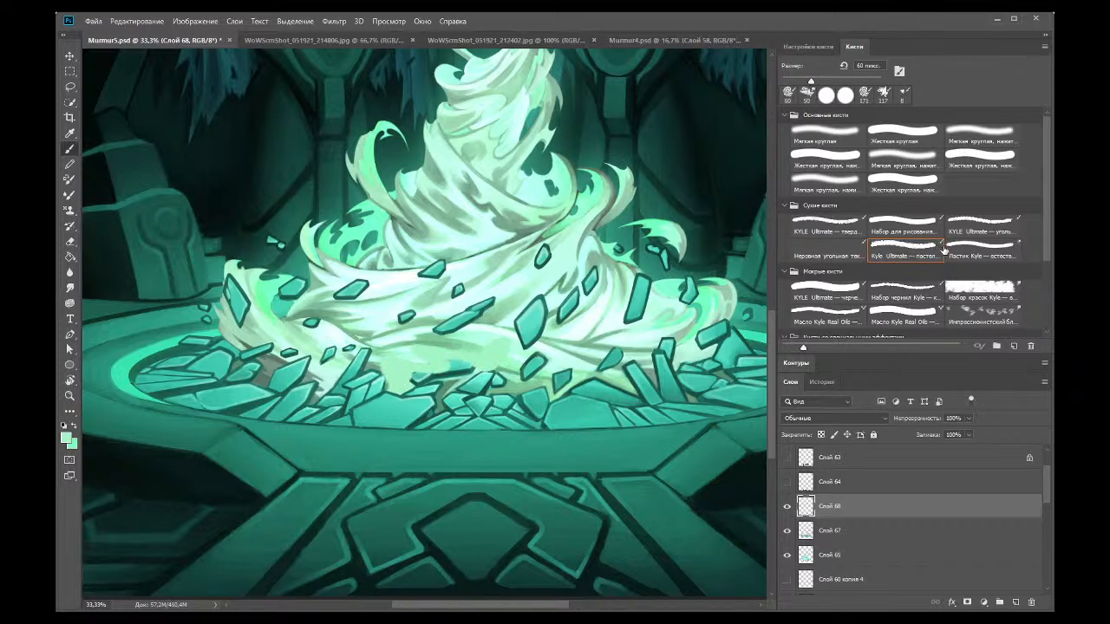
key(ctrl+z)
click(976, 232)
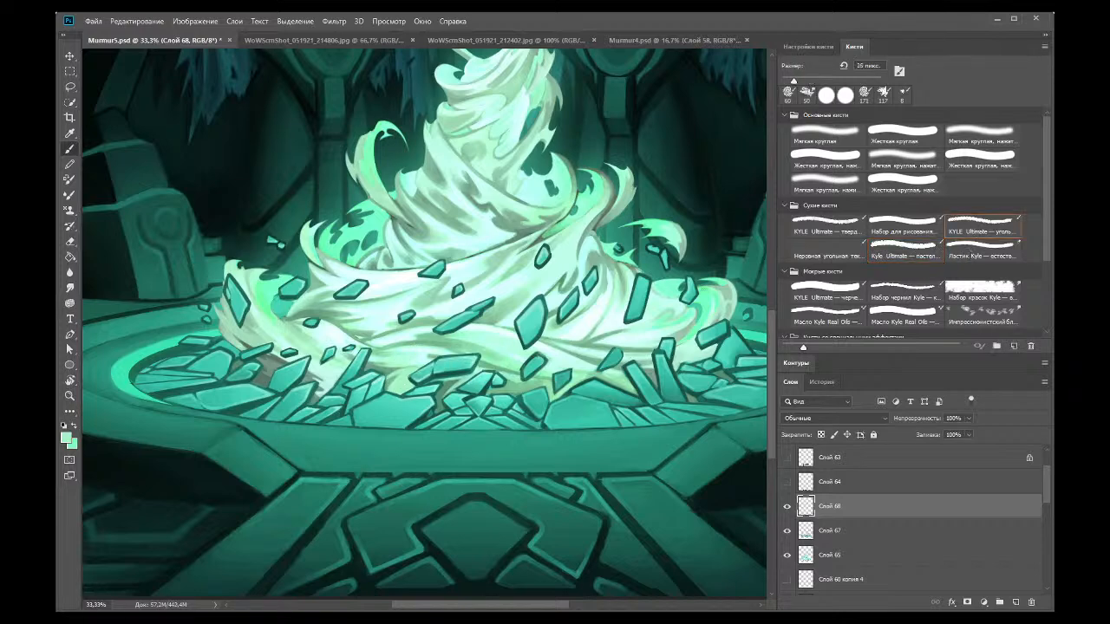
Step: Paint light green over the vortex base on Слой 68 with the Kyle ink brush and the 60-pixel Kyle Real Oils brush
click(902, 295)
mouse_move(455, 360)
mouse_down()
mouse_move(397, 383)
mouse_move(412, 367)
mouse_move(381, 364)
mouse_up()
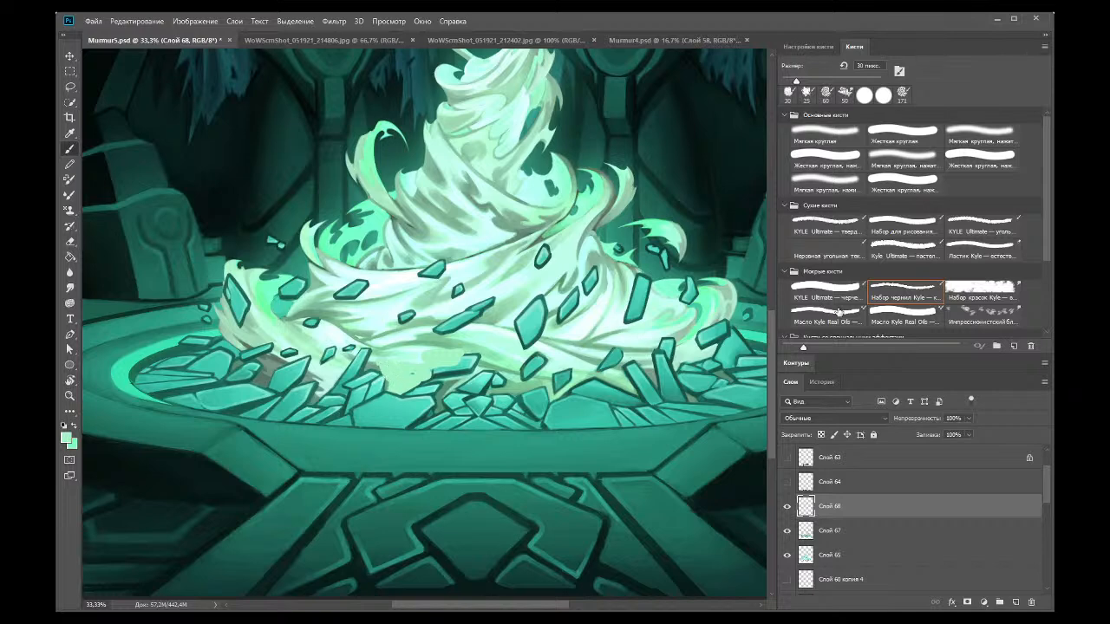
click(828, 313)
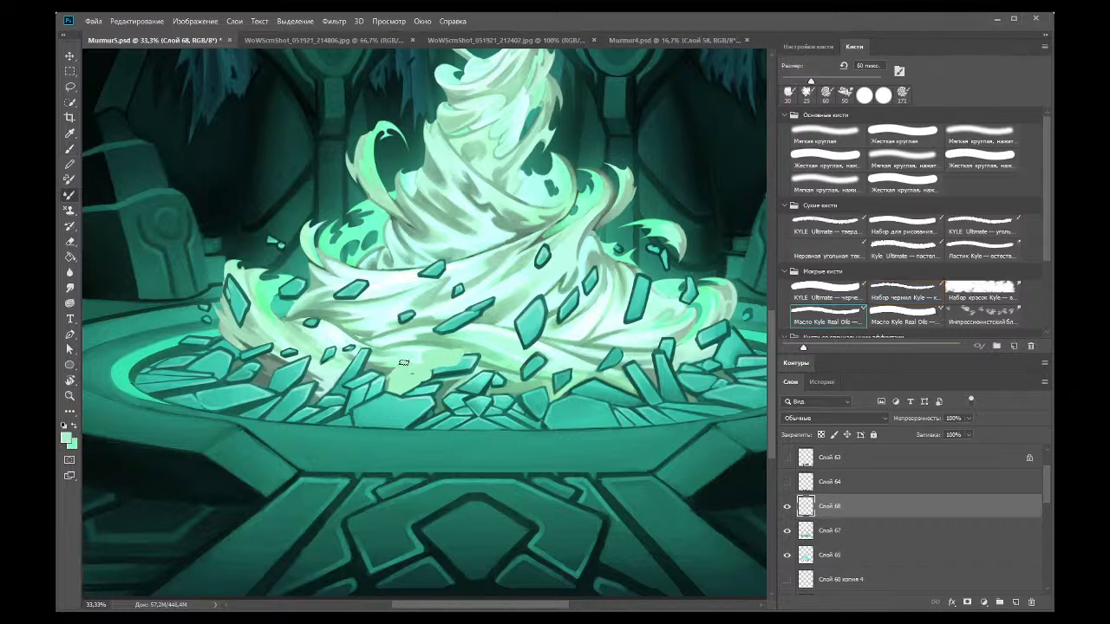
drag(400, 344, 442, 373)
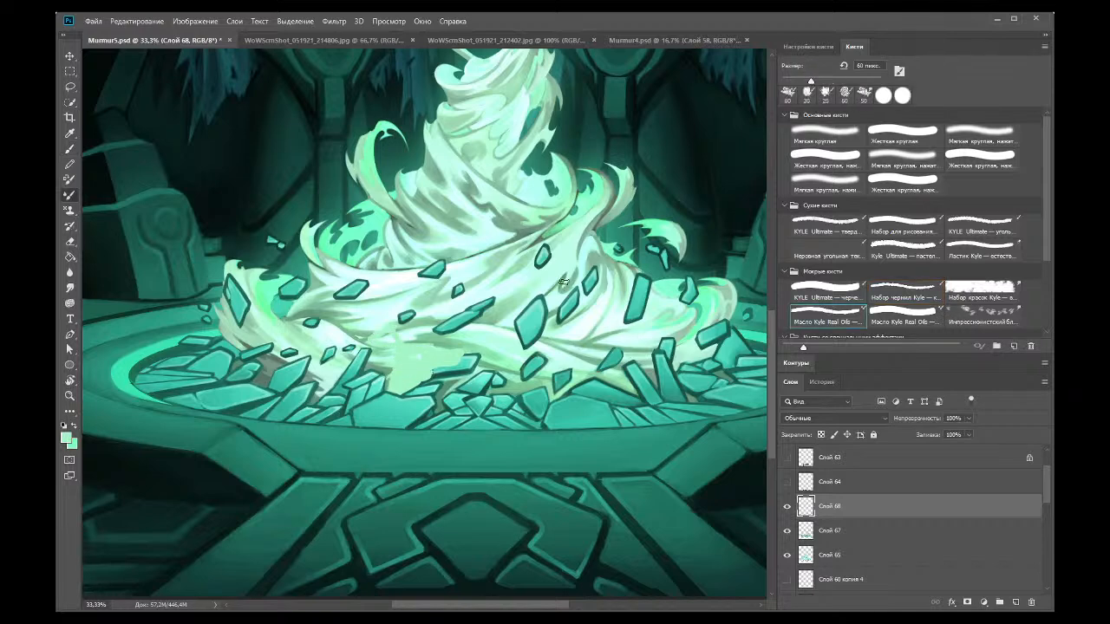
Step: Erase the stray edges of the light green patch among the stones with the 50-pixel Kyle natural-edge eraser
click(973, 252)
drag(421, 373, 414, 373)
key(b)
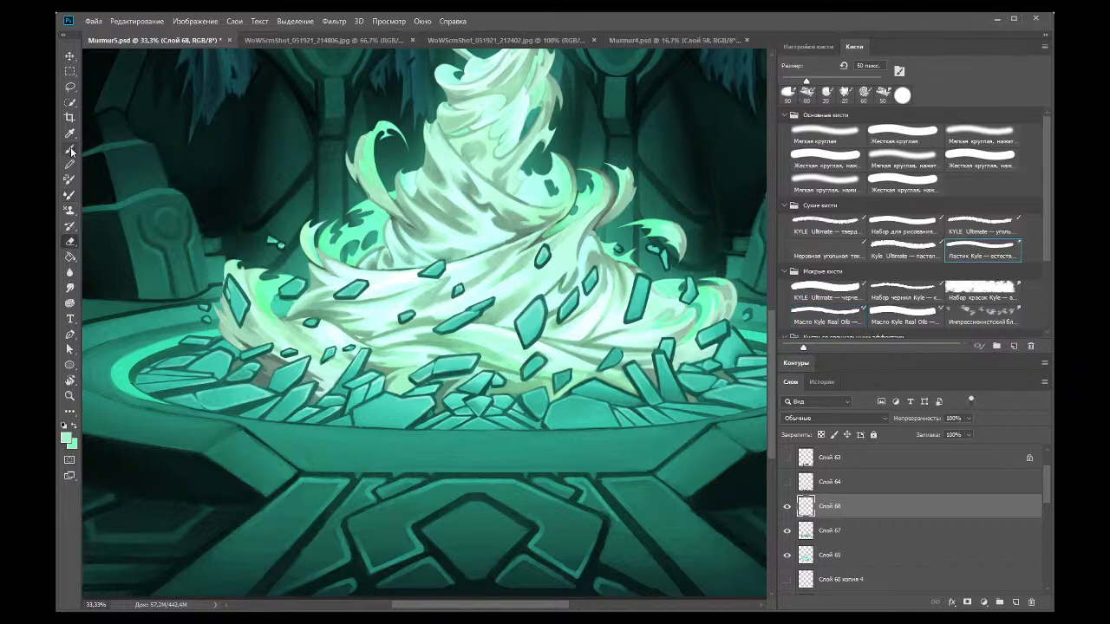
key(e)
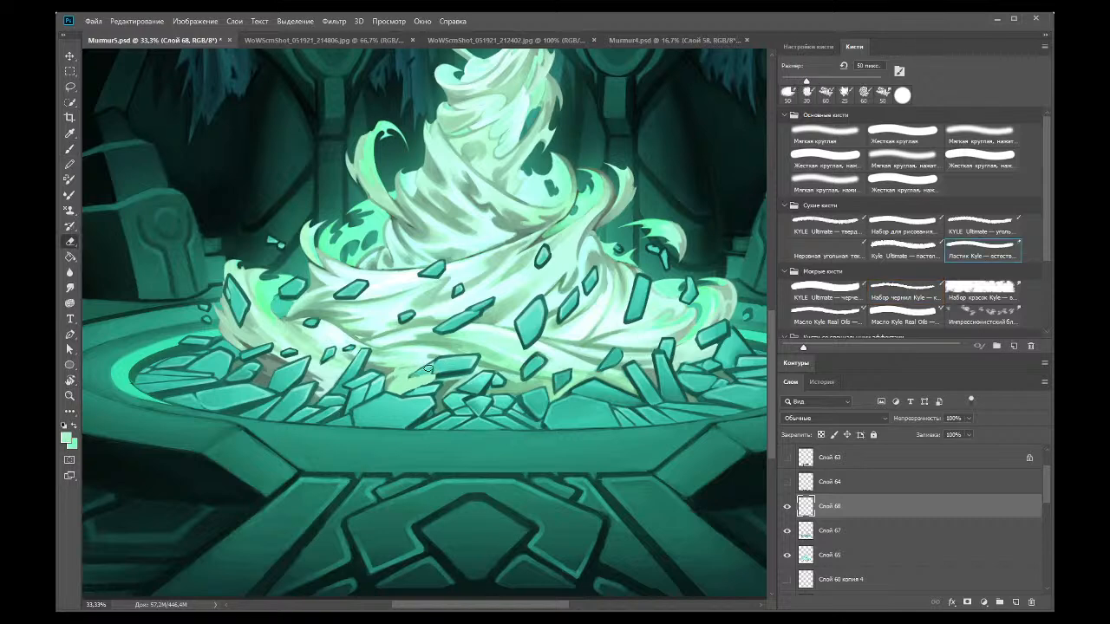
drag(435, 374, 440, 375)
Step: Touch up the green patch with the 25-pixel Kyle Ultimate inking brush and smudge it into the stones with the 50-pixel Kyle paint-set brush
click(828, 292)
drag(413, 376, 422, 369)
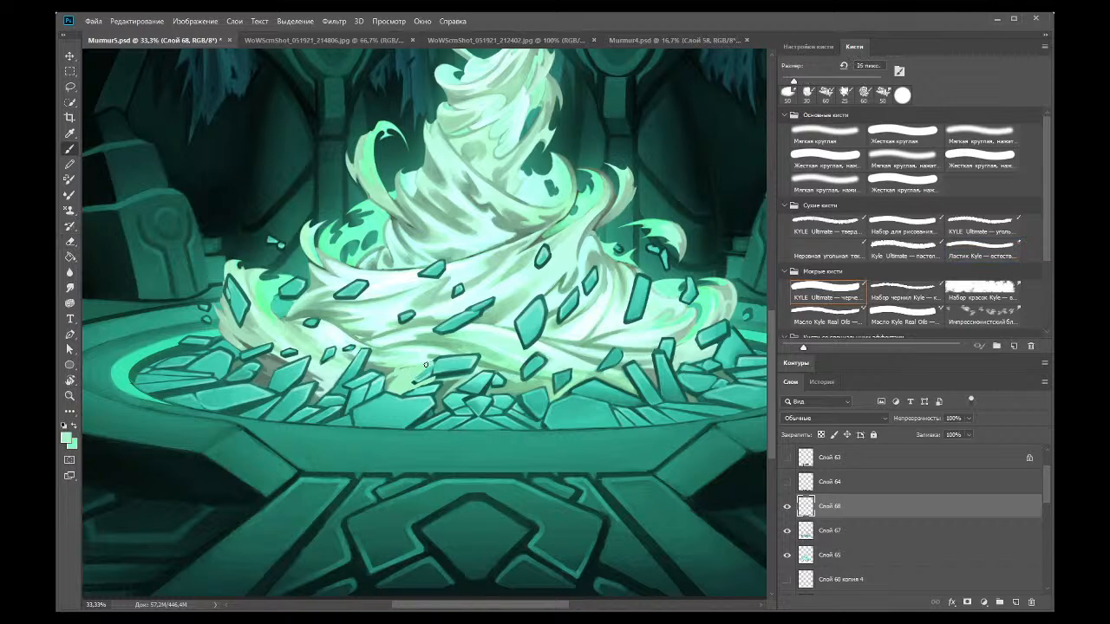
click(981, 289)
drag(417, 375, 454, 366)
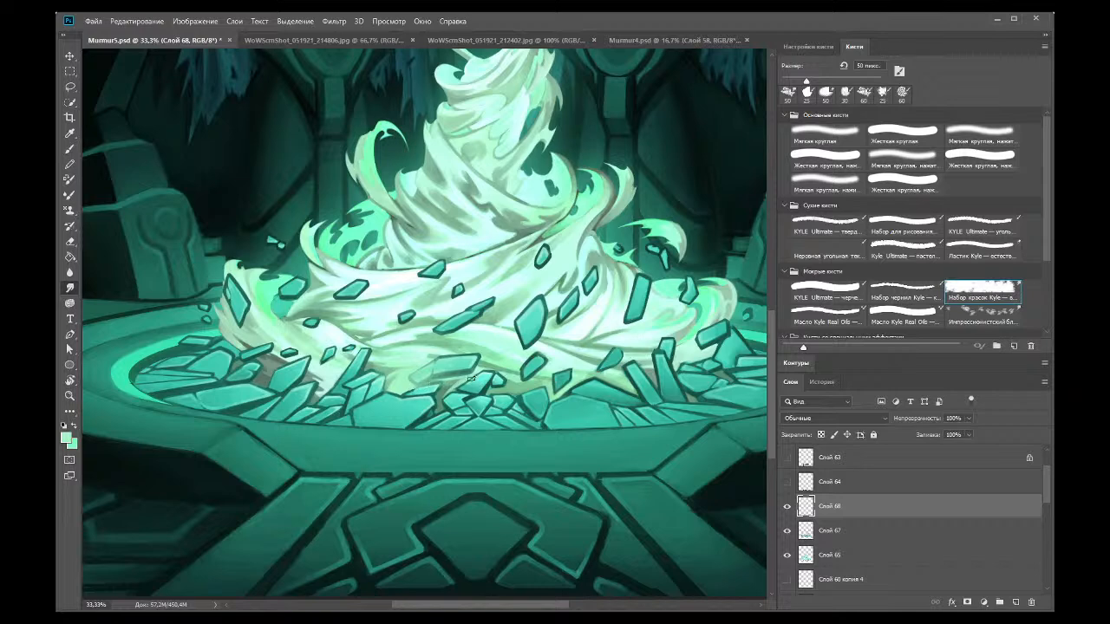
Step: Sample teal from the stones and paint patches along the vortex's lower edge with the 25-pixel Kyle Ultimate inking brush
click(69, 133)
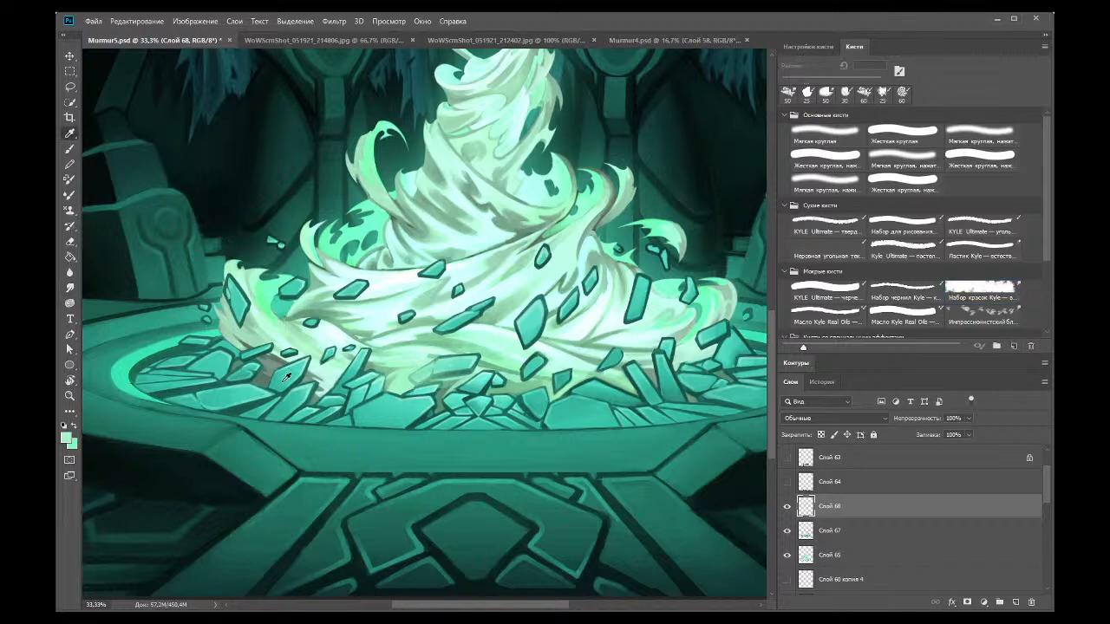
click(261, 374)
click(308, 392)
click(69, 149)
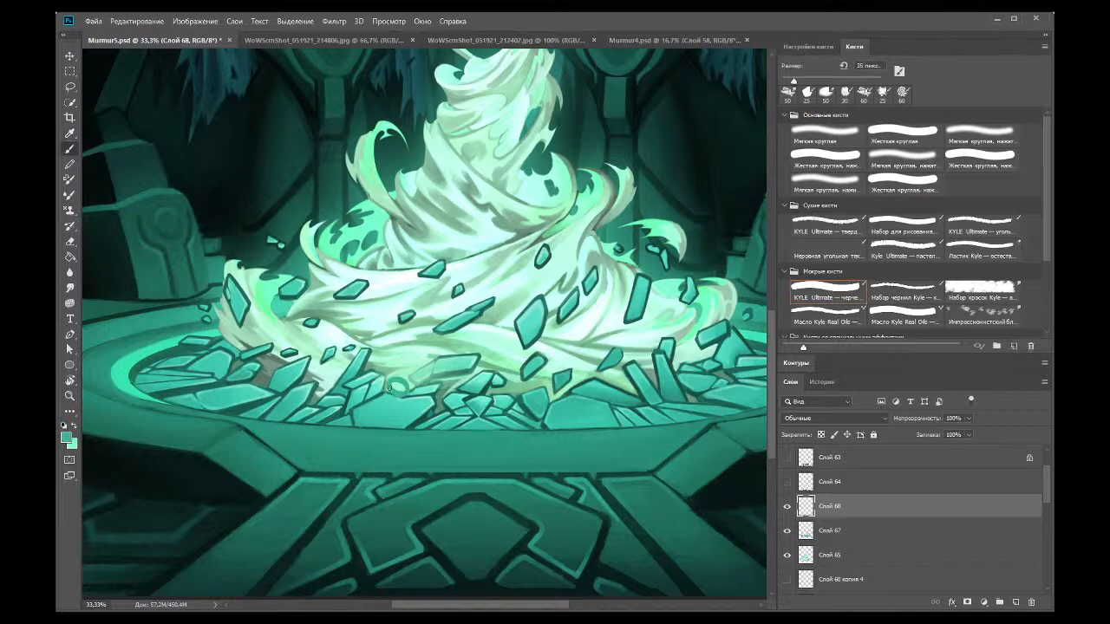
mouse_move(389, 381)
mouse_down()
mouse_move(375, 363)
mouse_move(414, 387)
mouse_move(462, 379)
mouse_up()
key(bracketleft)
mouse_move(536, 366)
mouse_down()
mouse_move(489, 391)
mouse_move(560, 393)
mouse_up()
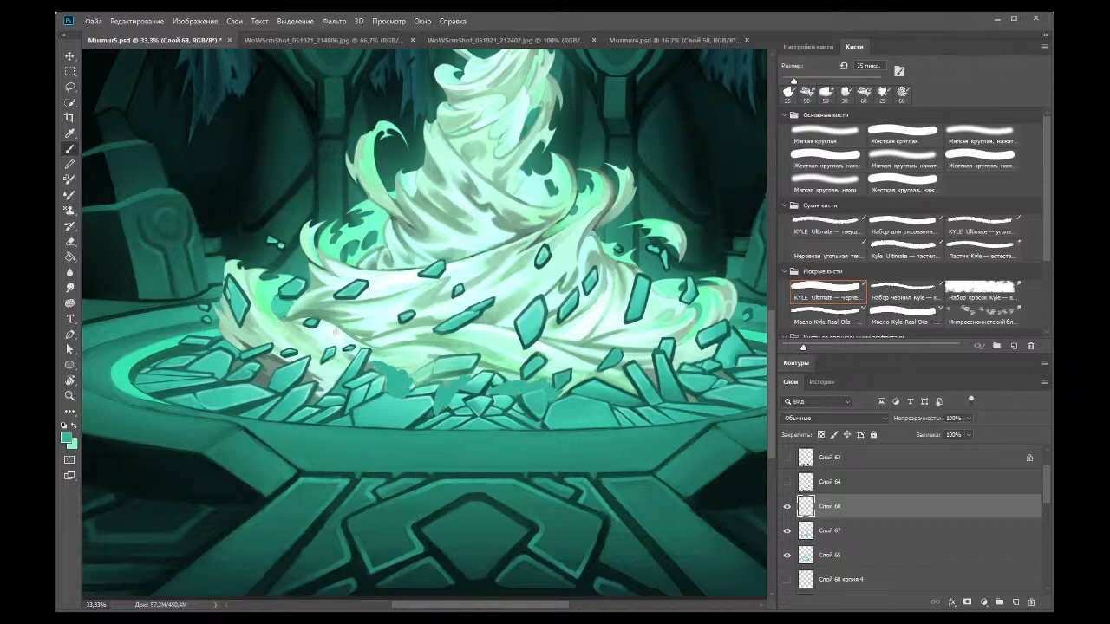
Step: Trim the teal patches with the Kyle eraser, rework them with the 60-pixel pastel brush and smudge them with the Kyle paint-set brush
click(70, 241)
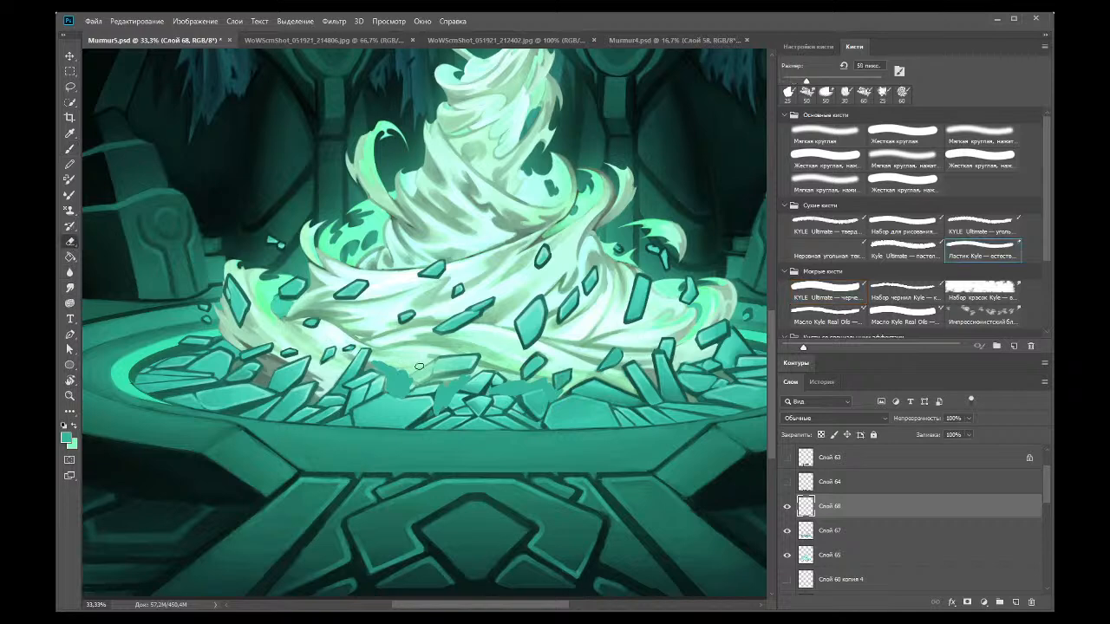
mouse_move(434, 372)
mouse_down()
mouse_move(422, 379)
mouse_move(456, 380)
mouse_up()
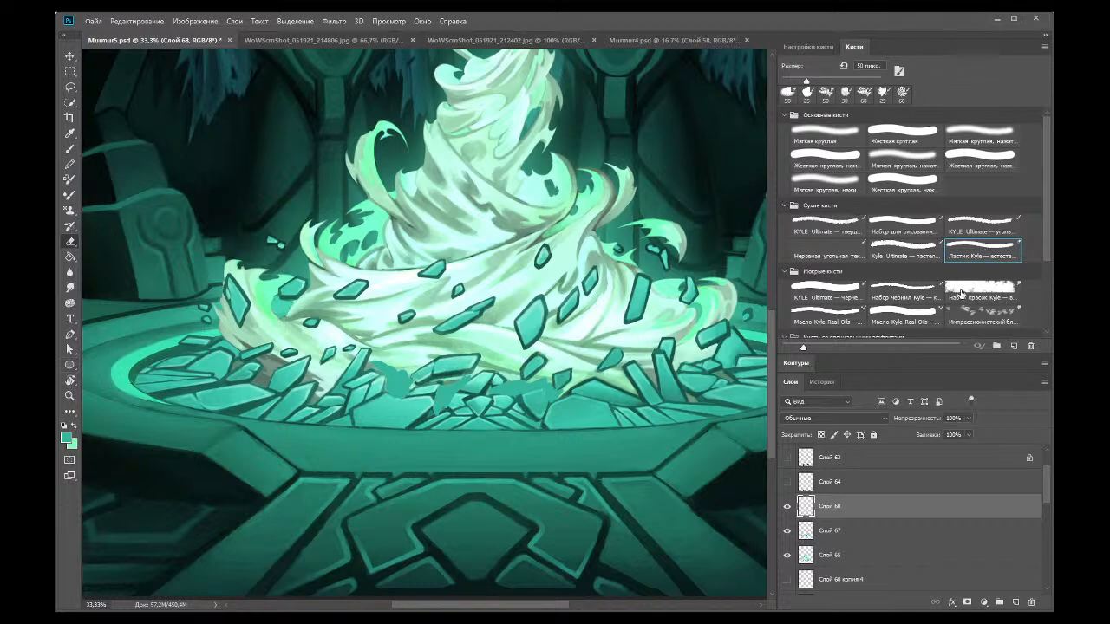
click(924, 254)
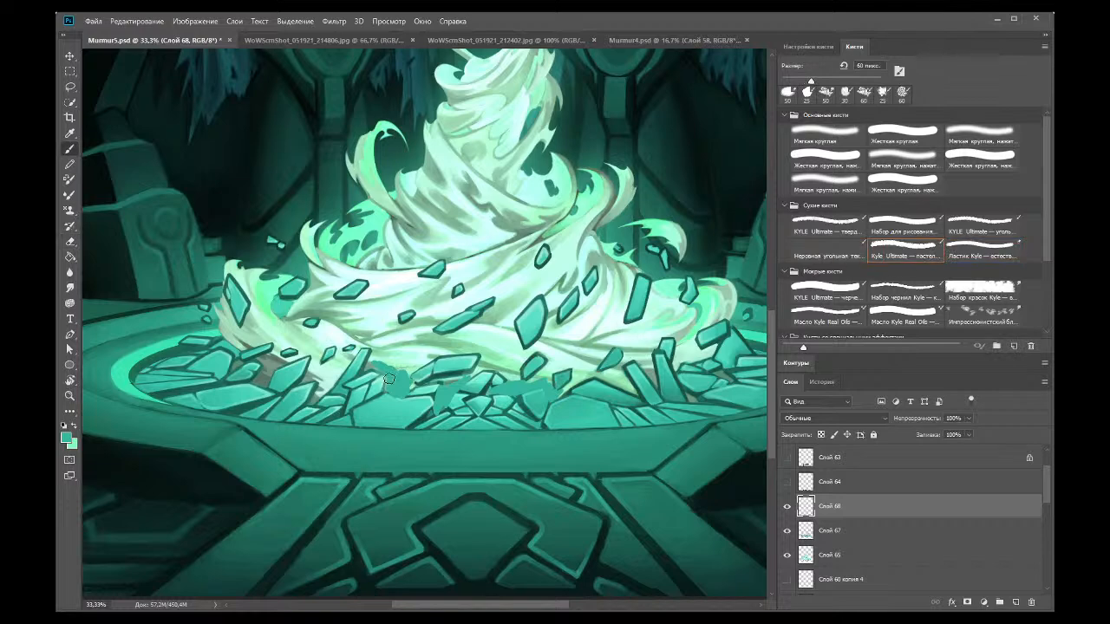
click(970, 292)
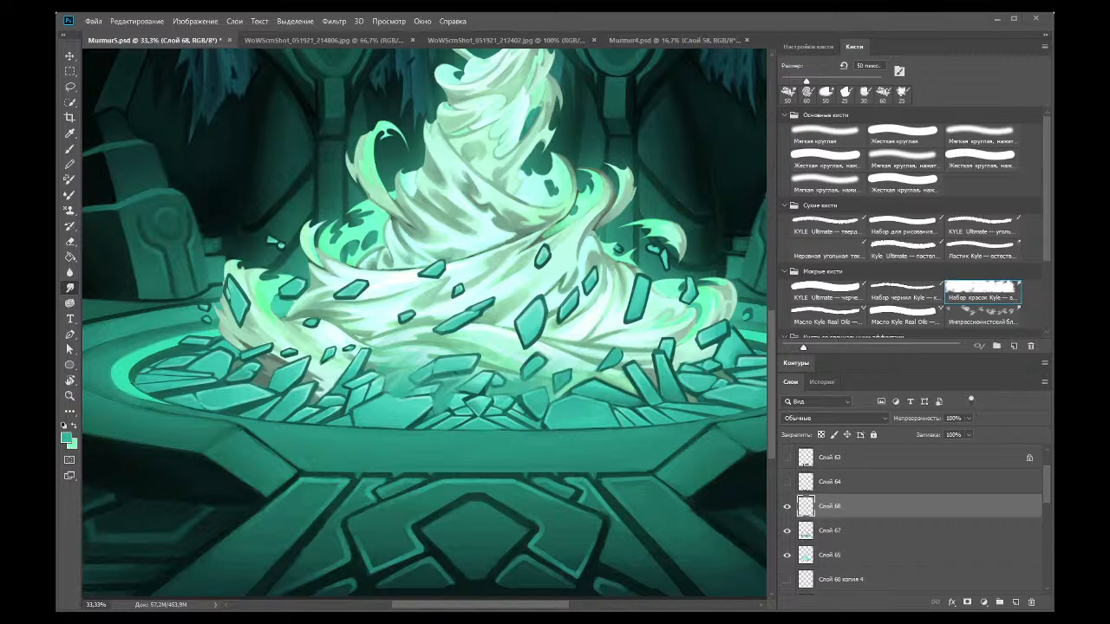
Step: Paint teal patches over the stones at both ends of the vortex base with the 60-pixel Kyle Ultimate pastel brush
click(69, 395)
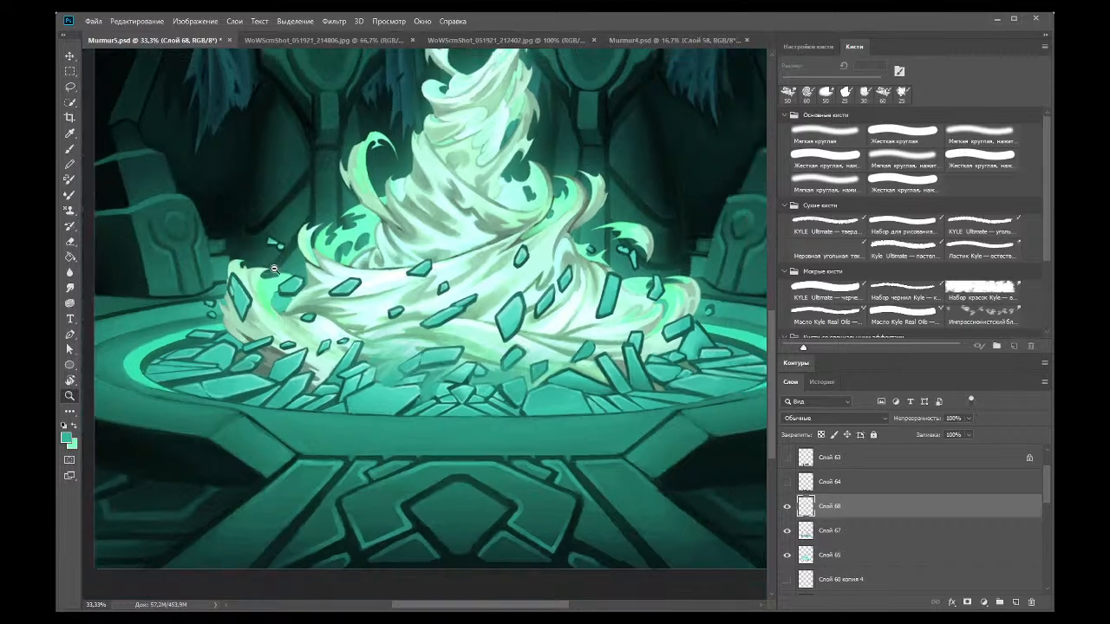
alt+click(346, 272)
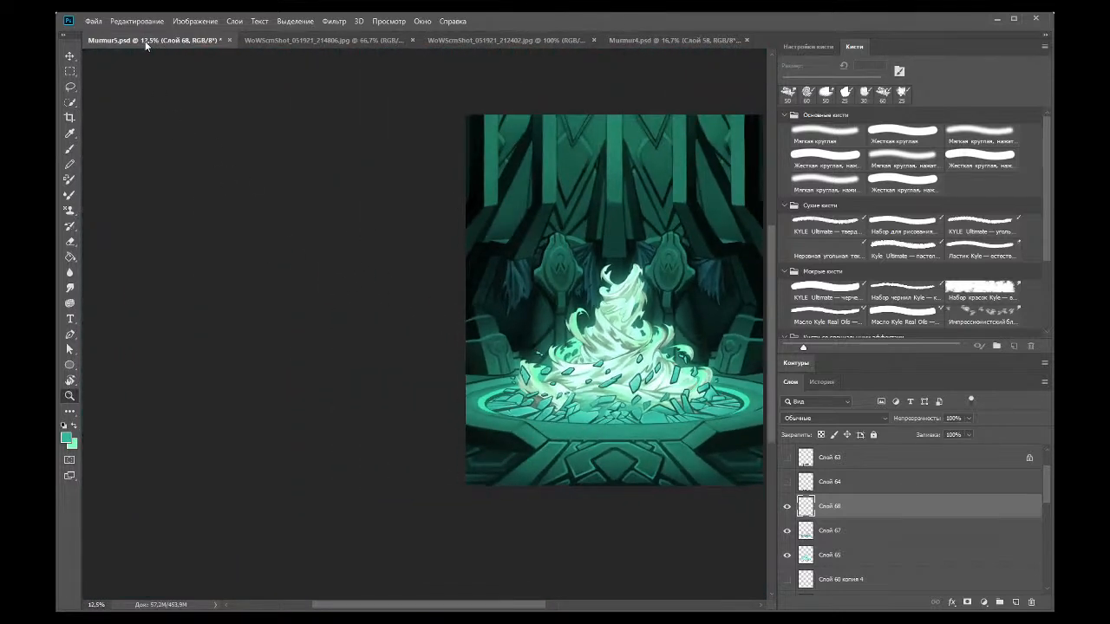
click(579, 417)
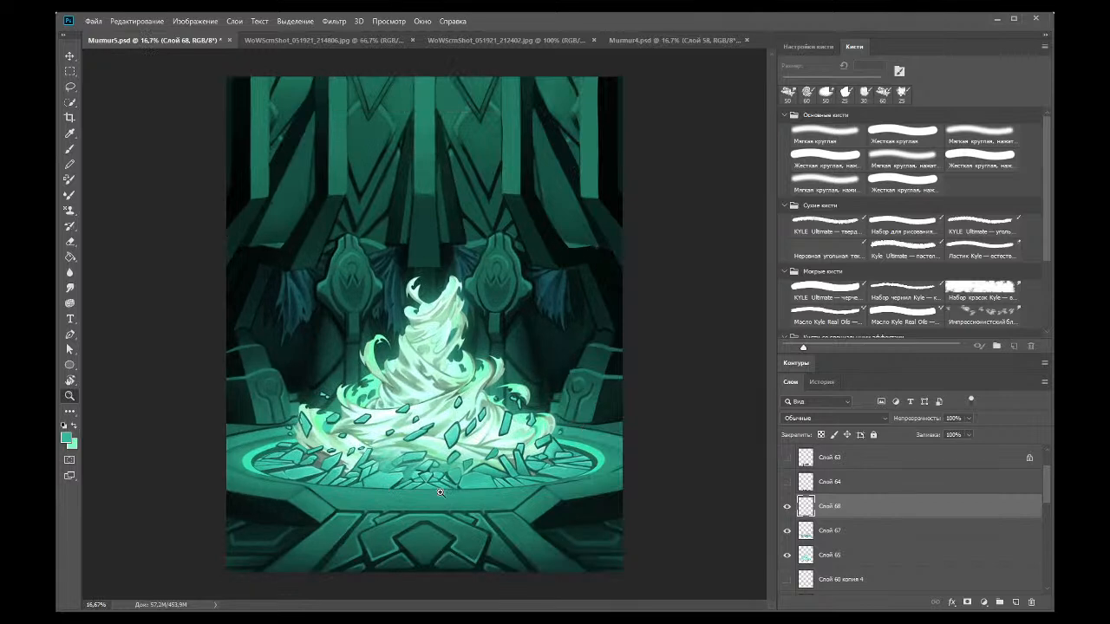
click(425, 458)
click(333, 430)
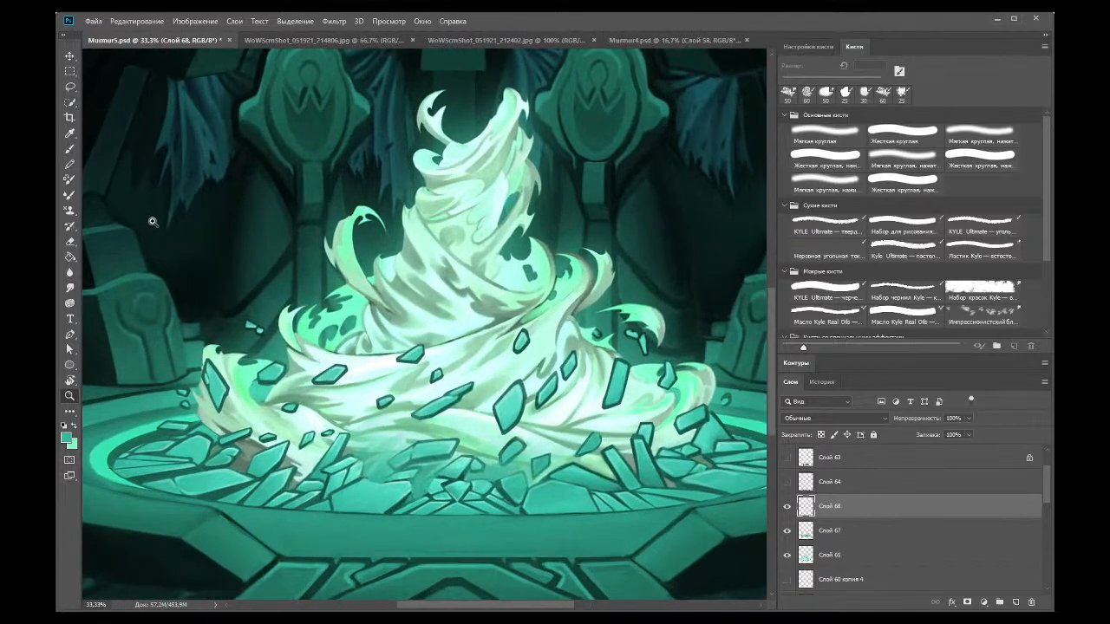
click(70, 149)
key(period)
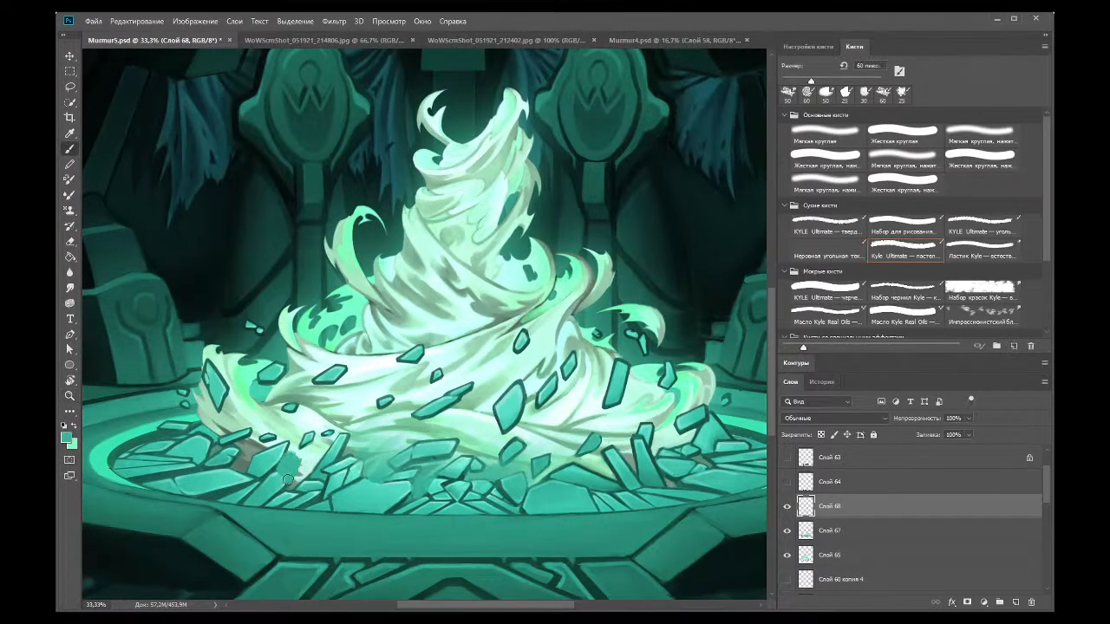
drag(299, 475, 304, 452)
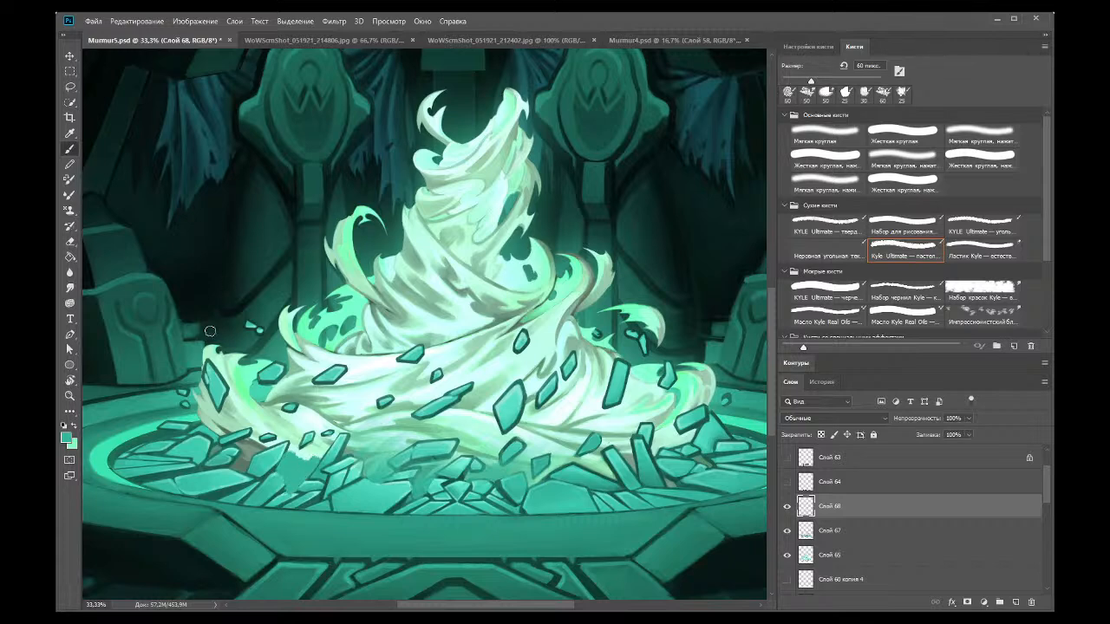
mouse_move(252, 449)
mouse_down()
mouse_move(257, 461)
mouse_move(209, 456)
mouse_move(239, 444)
mouse_up()
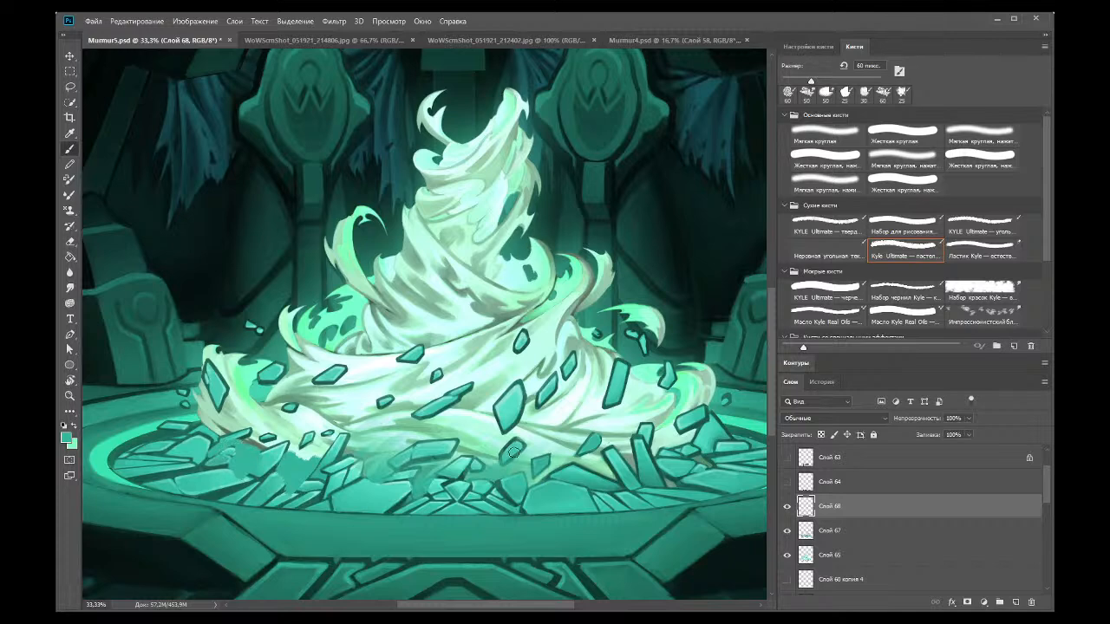
mouse_move(607, 473)
mouse_down()
mouse_move(639, 455)
mouse_move(642, 475)
mouse_move(672, 481)
mouse_move(691, 468)
mouse_move(669, 458)
mouse_move(678, 431)
mouse_move(679, 453)
mouse_move(700, 462)
mouse_move(713, 422)
mouse_up()
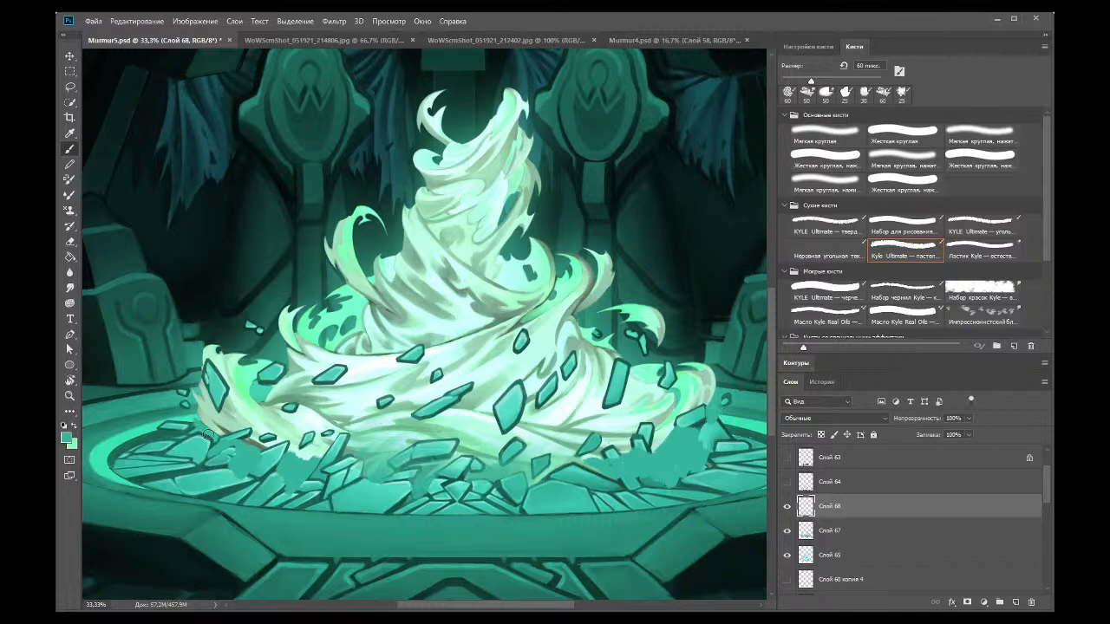
Step: Try the Kyle ink-set, pastel, charcoal and drawing-set brushes on the left edge of the vortex base
click(977, 227)
click(896, 289)
drag(217, 435, 211, 416)
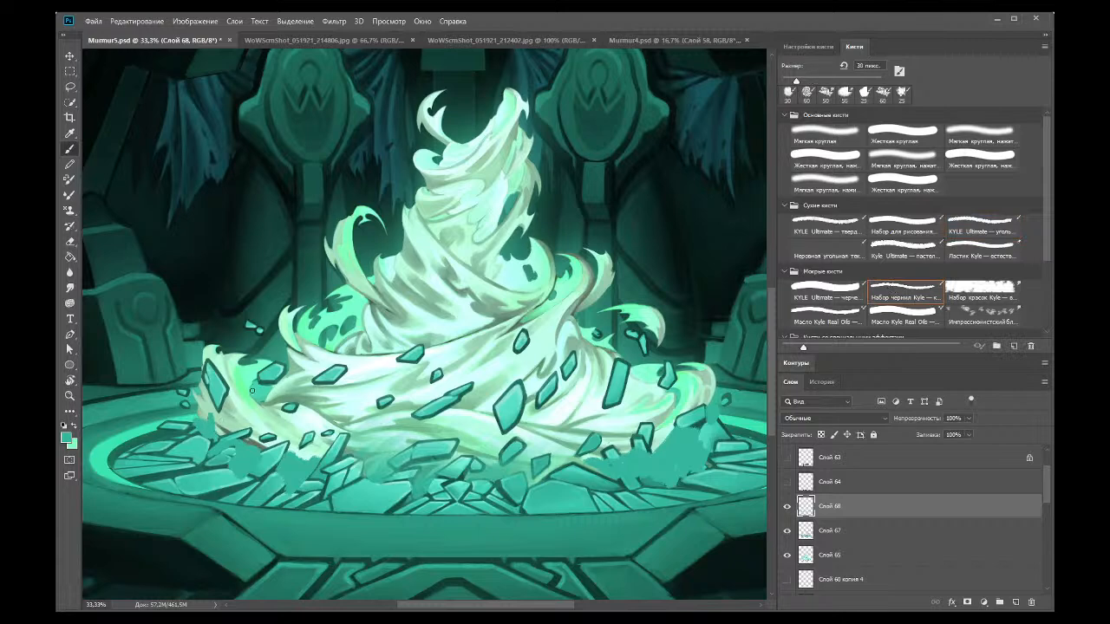
click(901, 252)
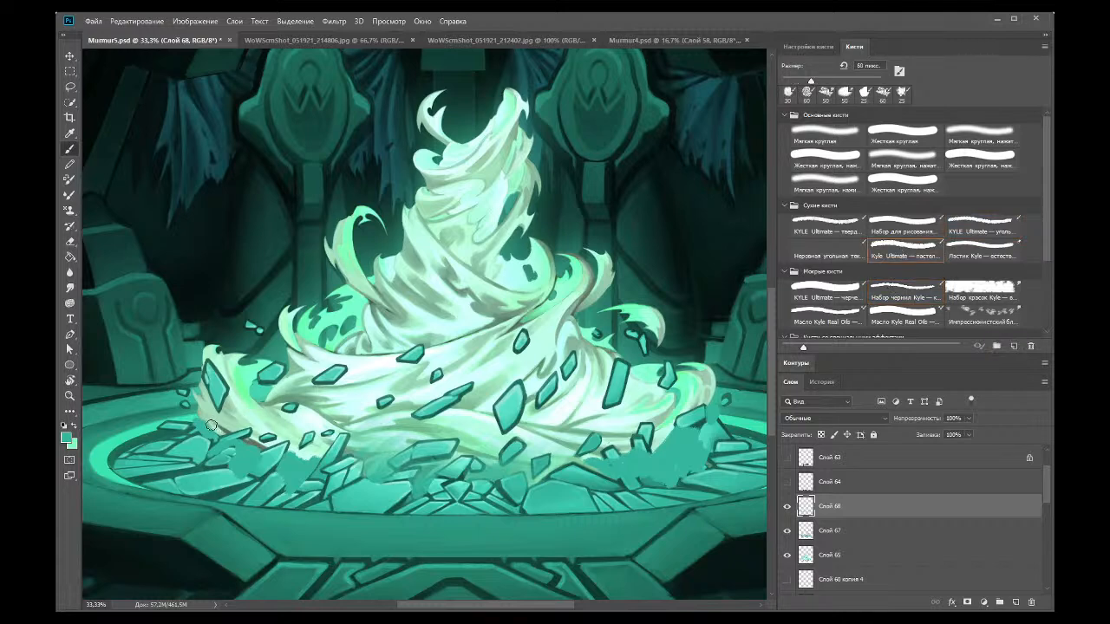
click(969, 224)
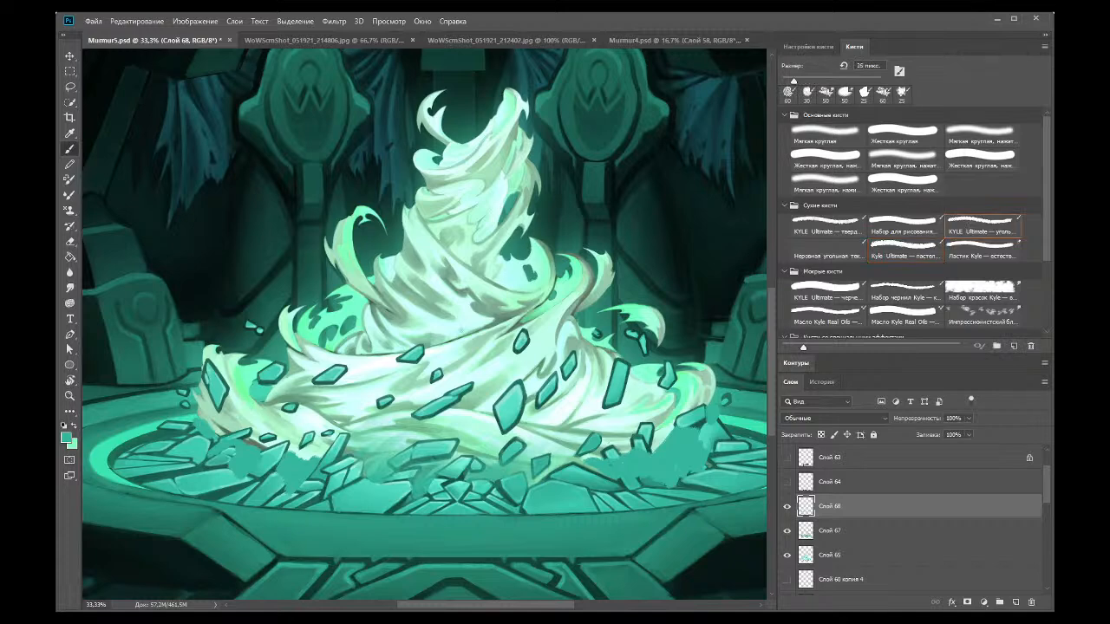
key(comma)
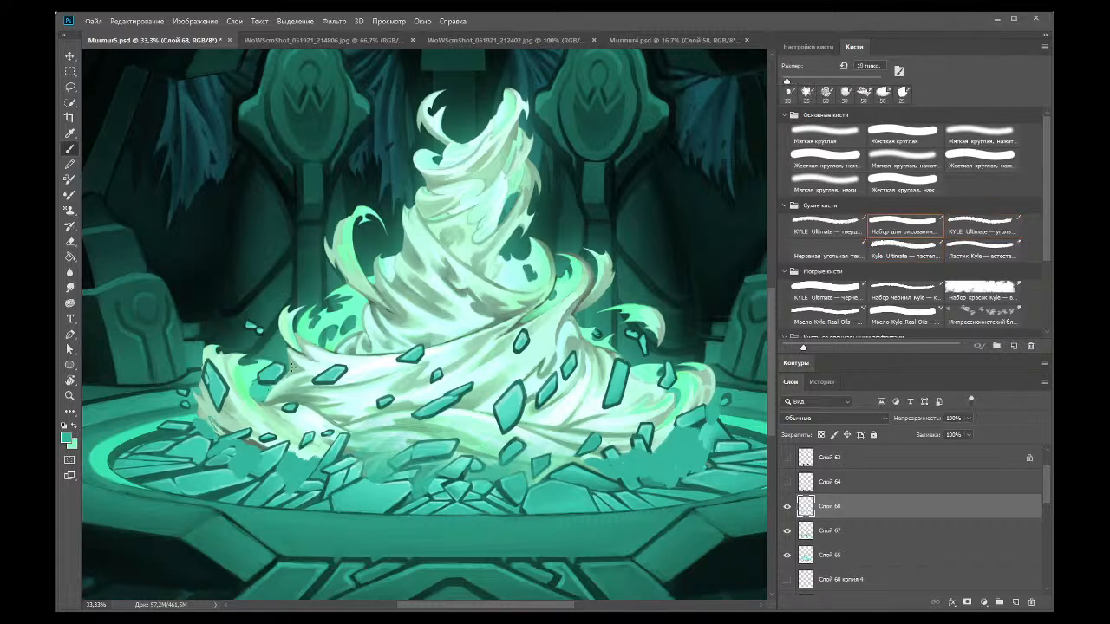
Step: Smudge the teal patches upward into the vortex base on both sides with the 50-pixel Kyle paint-set brush
click(982, 291)
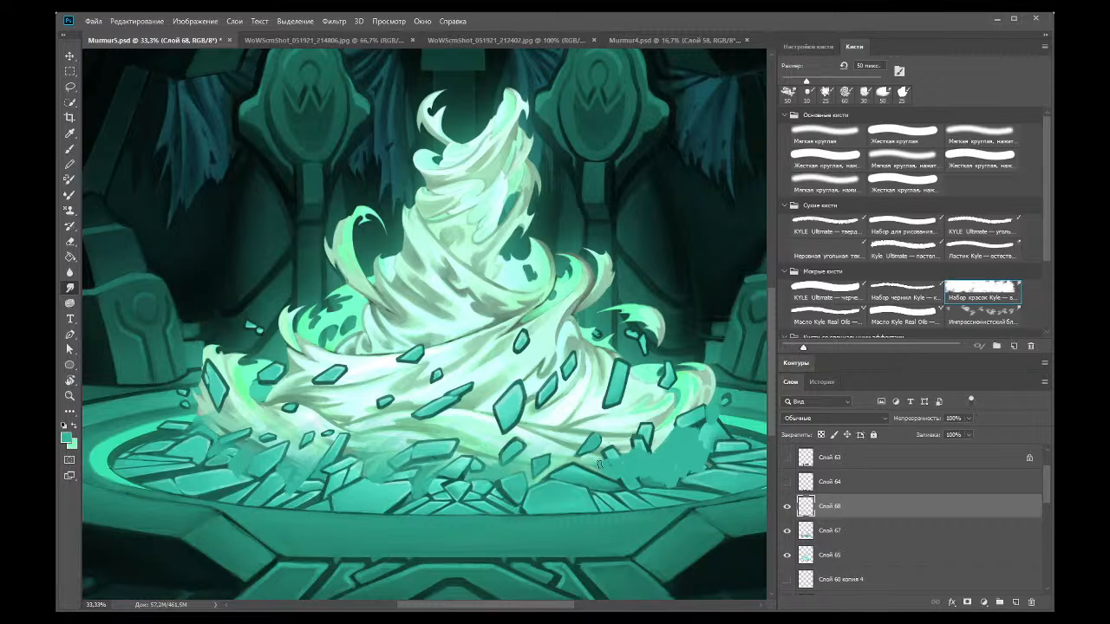
mouse_move(630, 439)
mouse_down()
mouse_move(577, 481)
mouse_move(641, 464)
mouse_move(668, 434)
mouse_move(679, 450)
mouse_move(680, 401)
mouse_move(683, 429)
mouse_move(665, 472)
mouse_up()
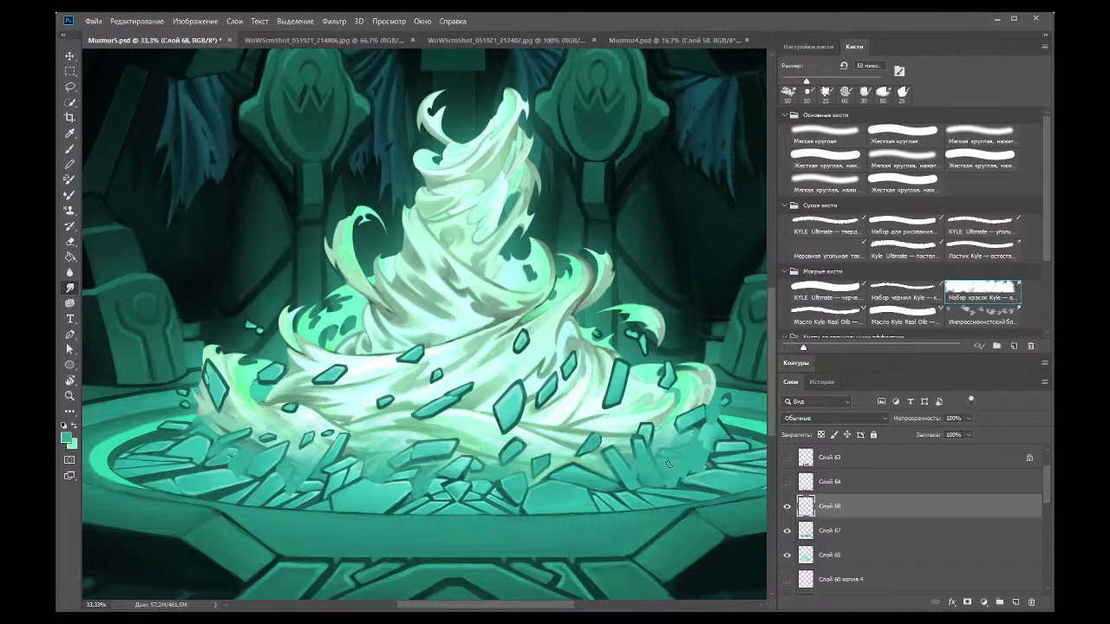
mouse_move(692, 427)
mouse_down()
mouse_move(666, 476)
mouse_move(717, 436)
mouse_move(696, 455)
mouse_move(725, 396)
mouse_move(698, 469)
mouse_move(721, 445)
mouse_move(702, 477)
mouse_move(667, 487)
mouse_move(704, 466)
mouse_move(671, 486)
mouse_move(675, 460)
mouse_move(660, 507)
mouse_move(692, 453)
mouse_up()
drag(718, 416, 719, 390)
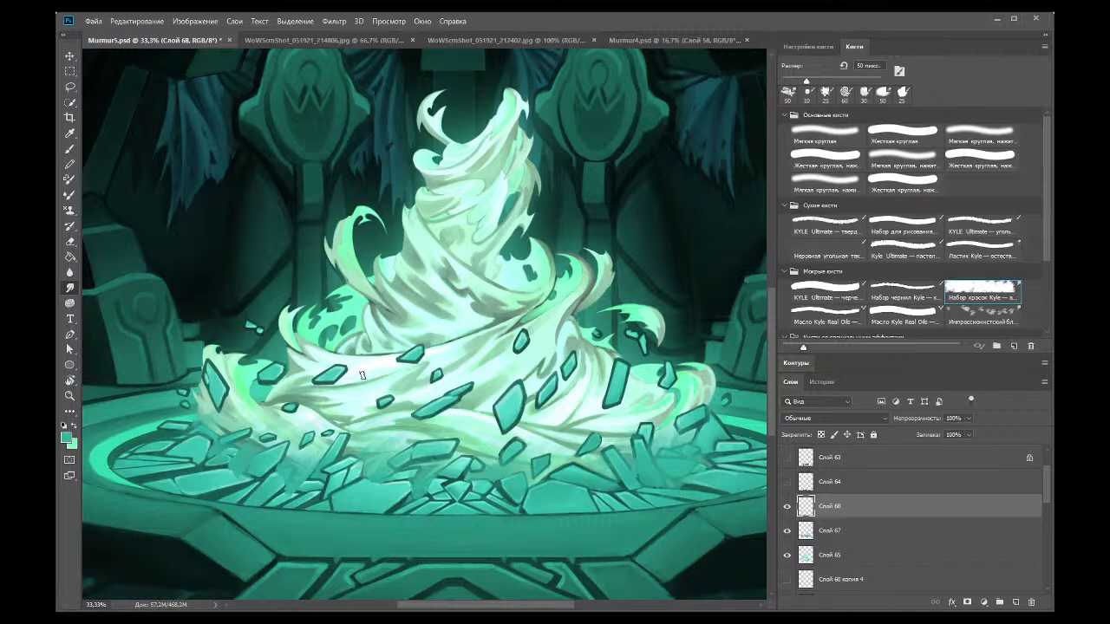
Step: Collapse the brush list to make room for the layers and save Murmur5.psd
key(z)
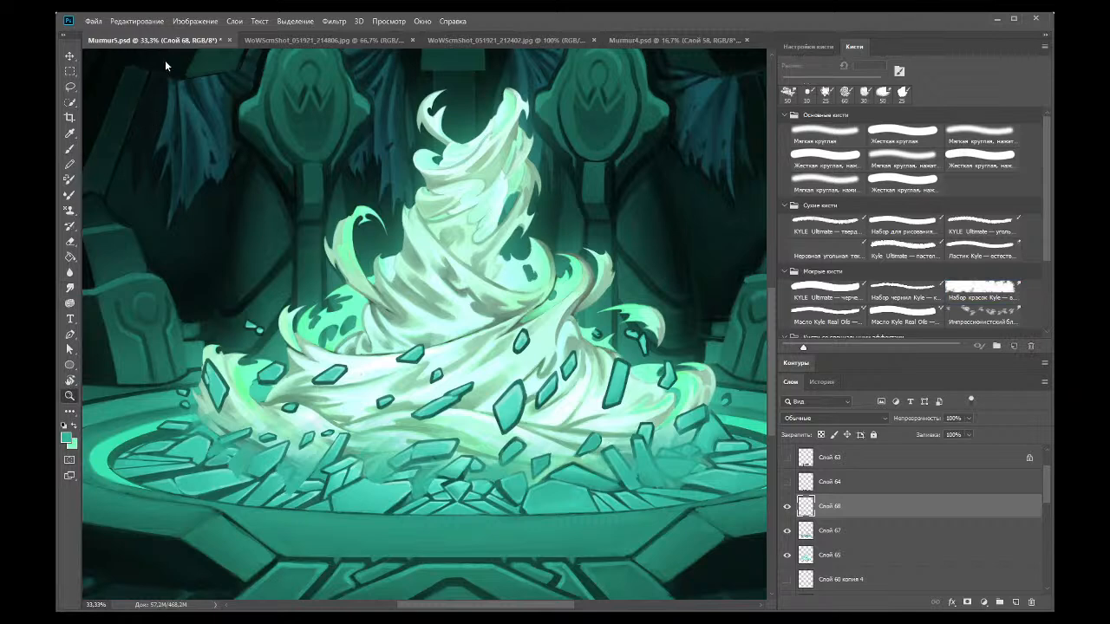
scroll(434, 340, down, 3)
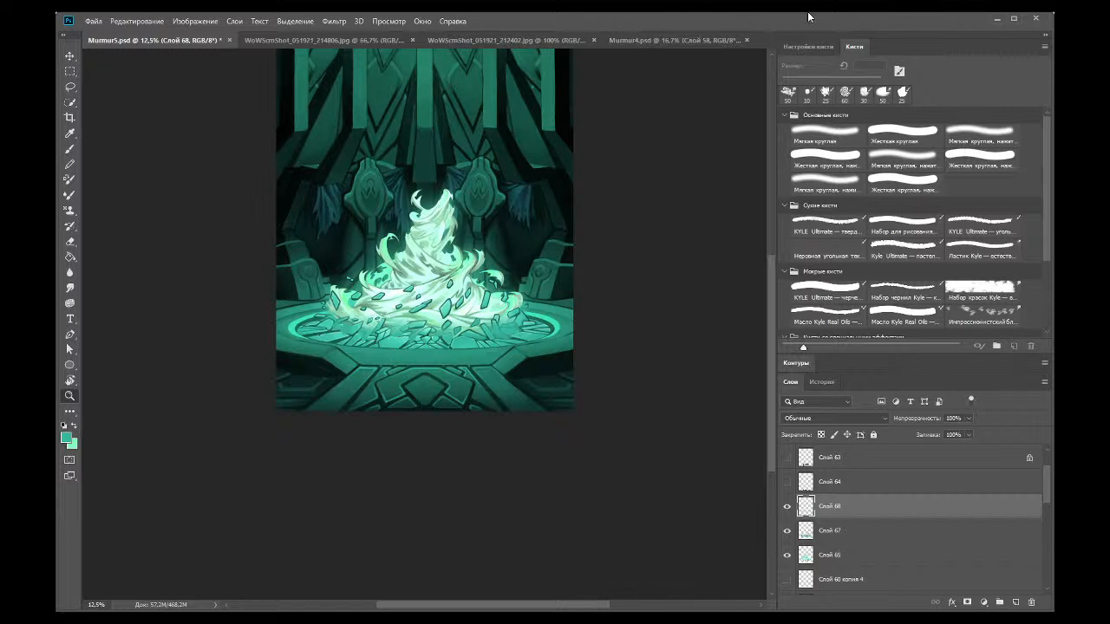
click(834, 44)
click(848, 43)
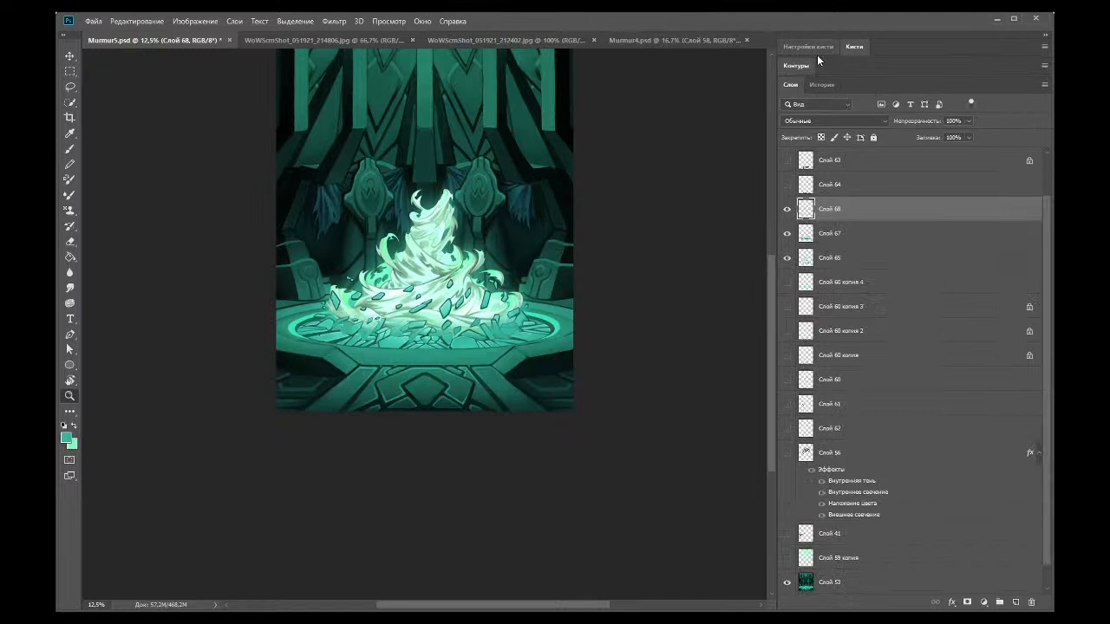
key(ctrl+s)
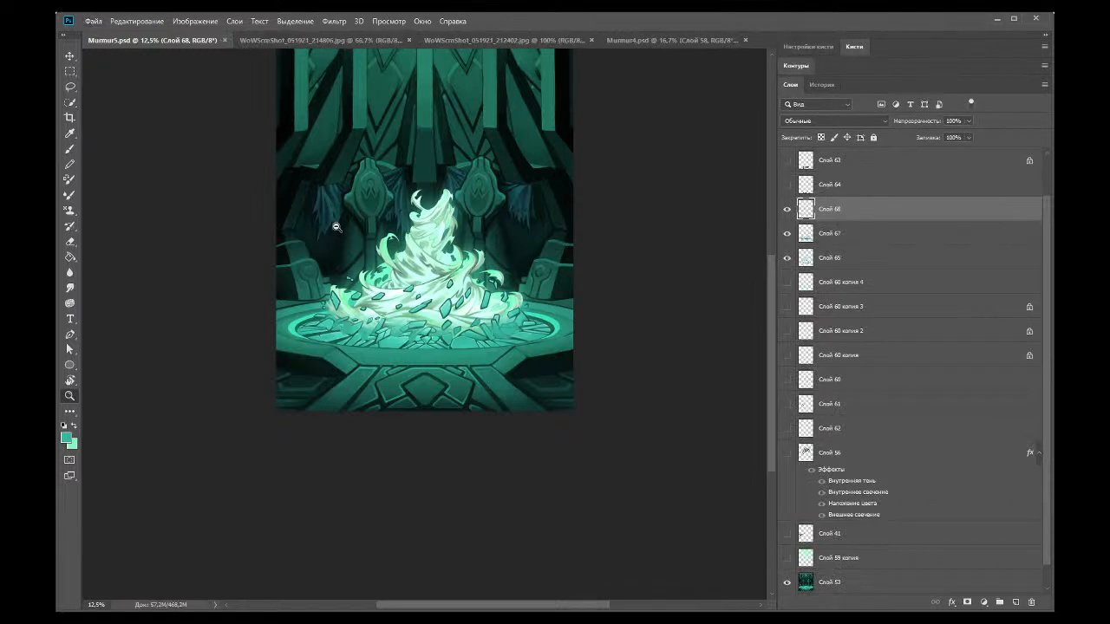
Step: Show the figures on Слой 63, Слой 64 and the staff on Слой 41, and save the document
scroll(393, 256, up, 5)
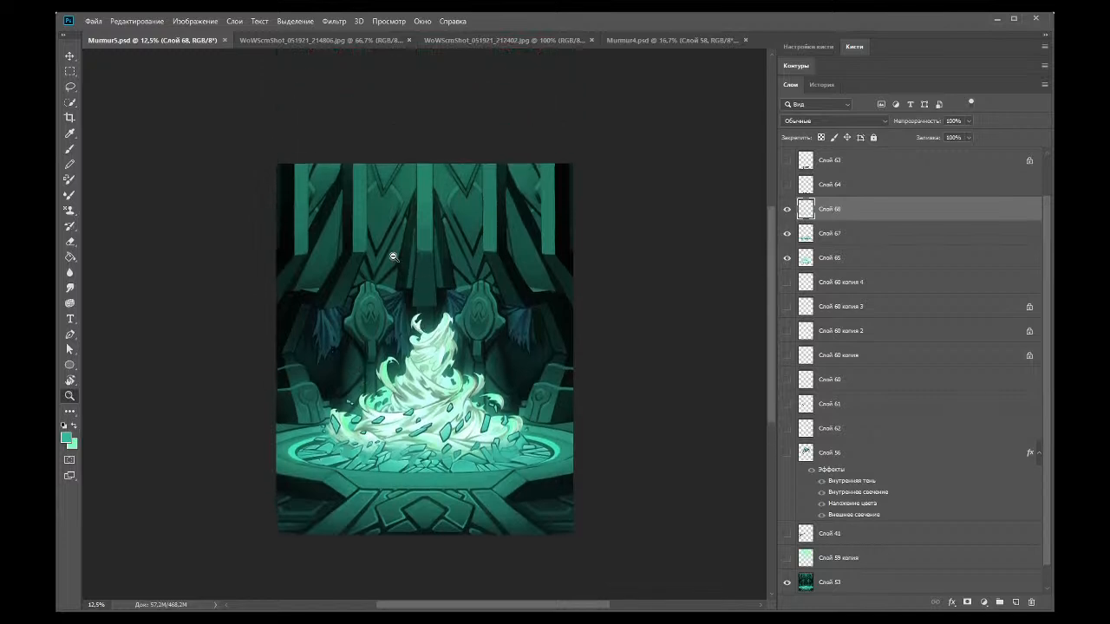
click(788, 160)
click(787, 184)
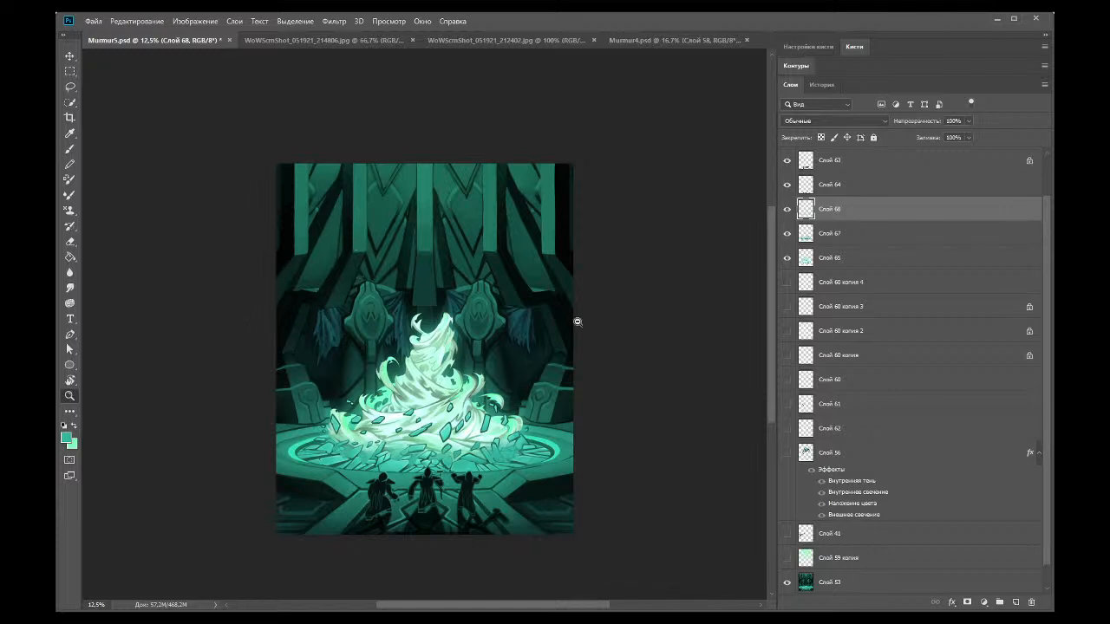
scroll(810, 458, down, 1)
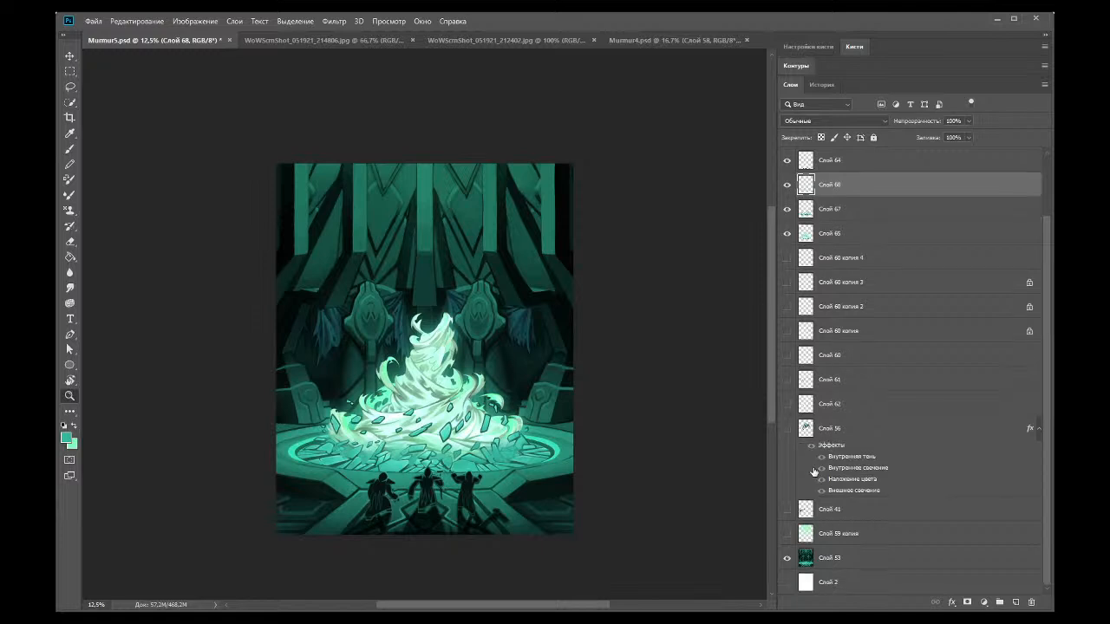
click(788, 510)
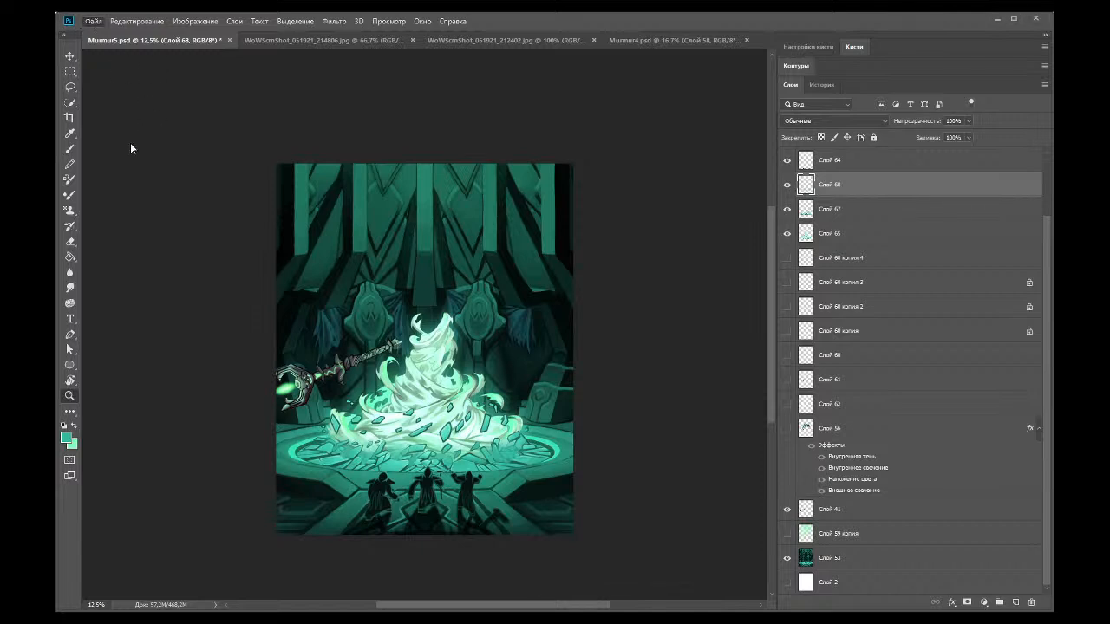
key(ctrl+s)
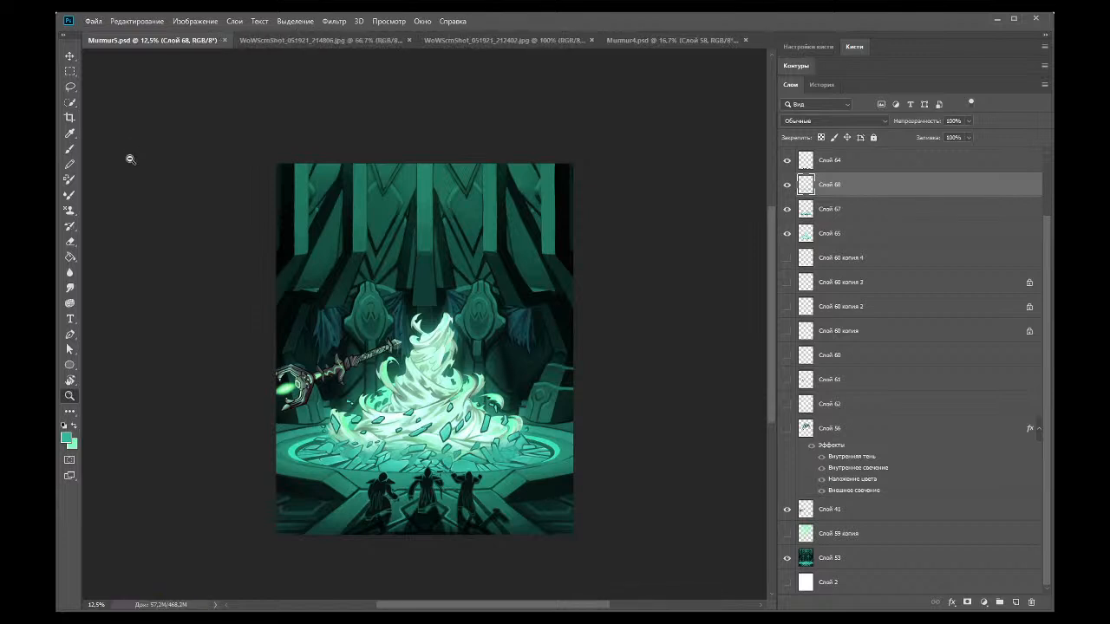